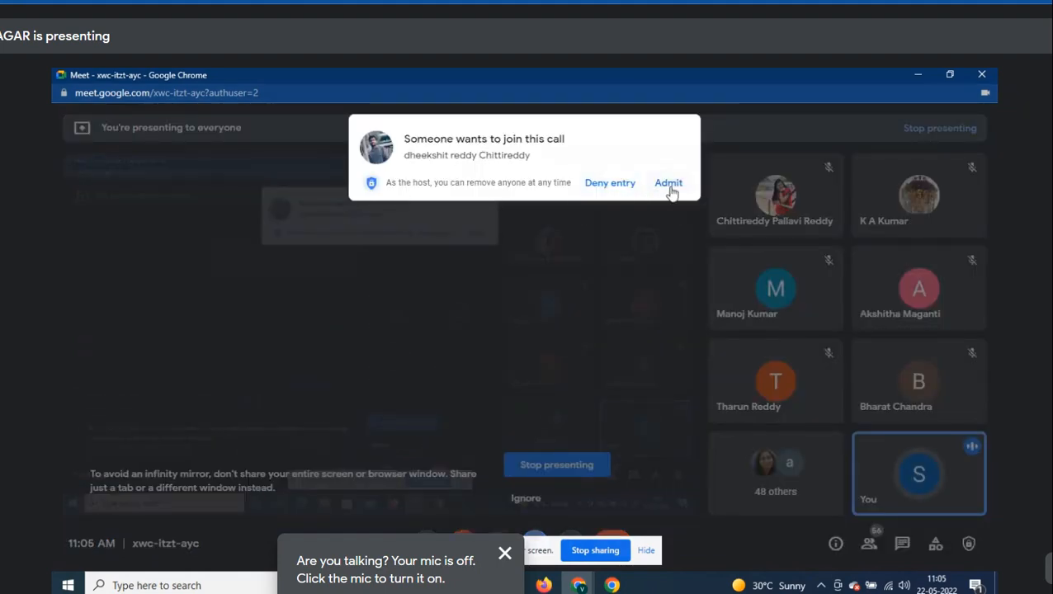
- Admit the waiting guests to Meet, individually and with View all then Admit all
left_click(666, 183)
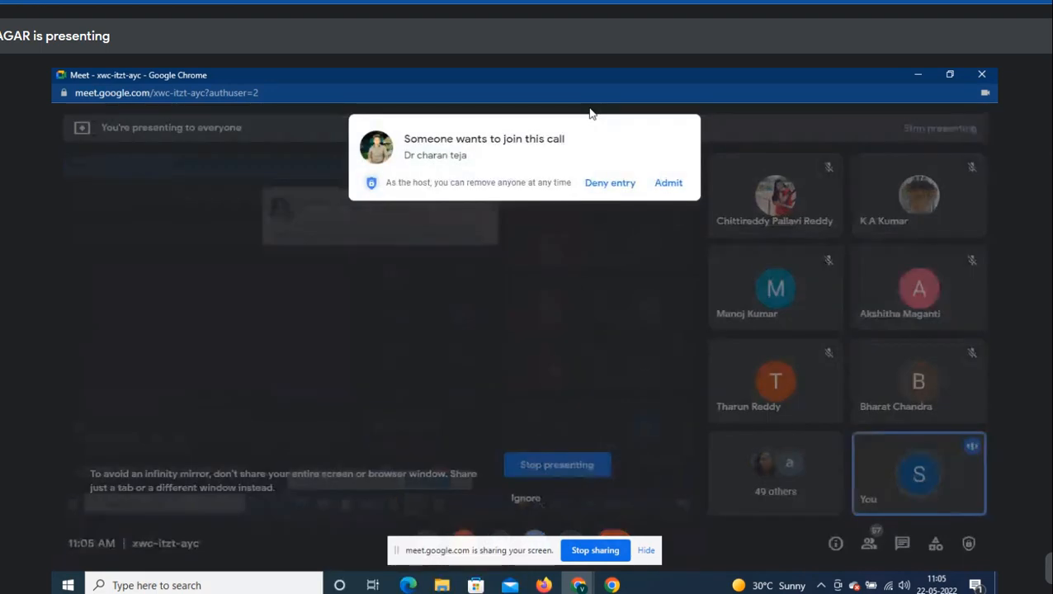
left_click(669, 183)
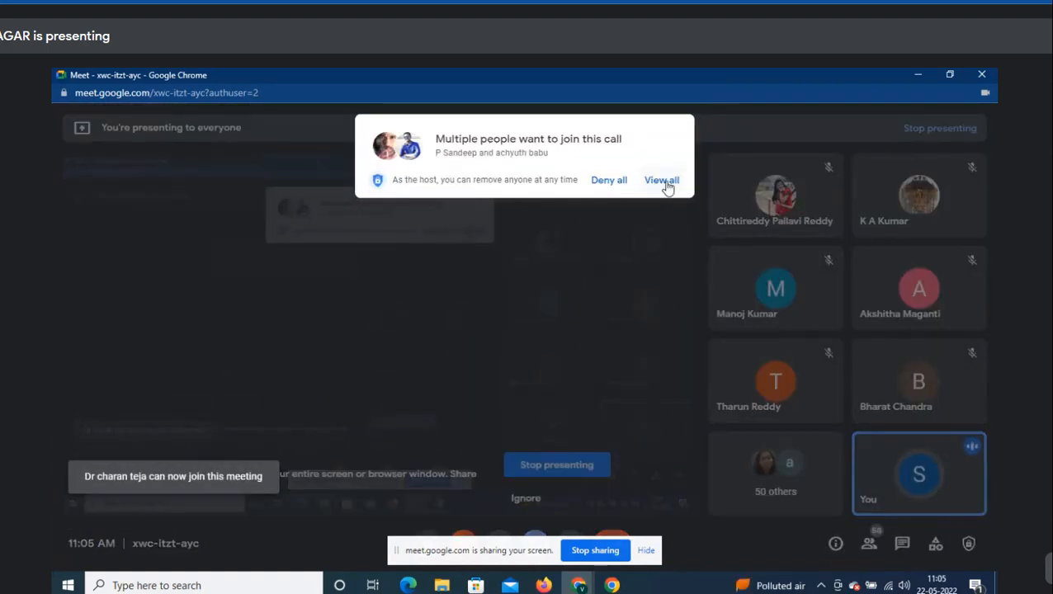
left_click(667, 183)
left_click(675, 281)
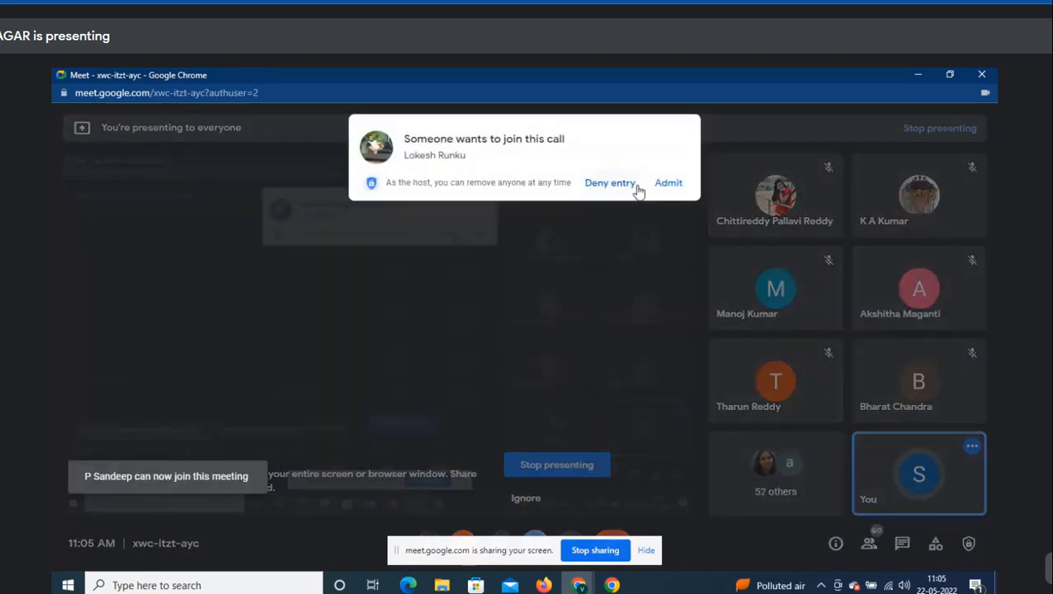
left_click(667, 183)
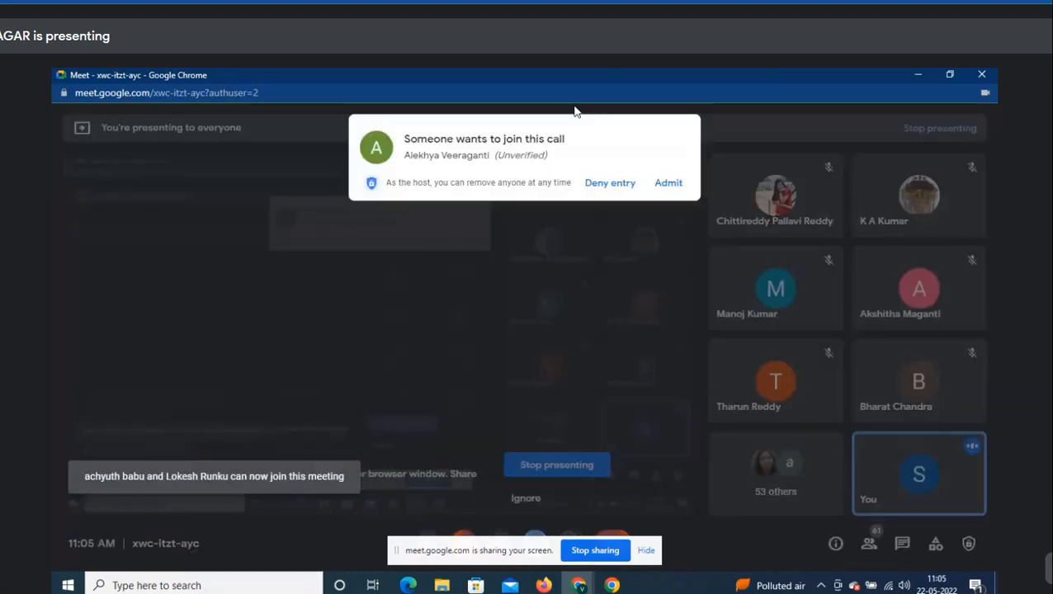
left_click(666, 187)
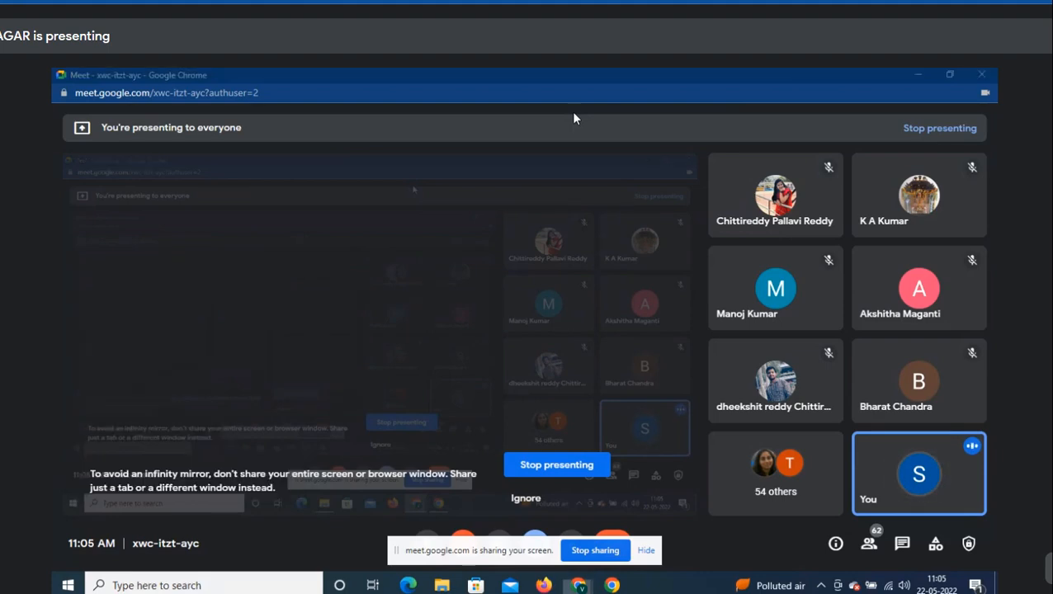
- Open and then close the Windows Start menu
key("super")
key("super")
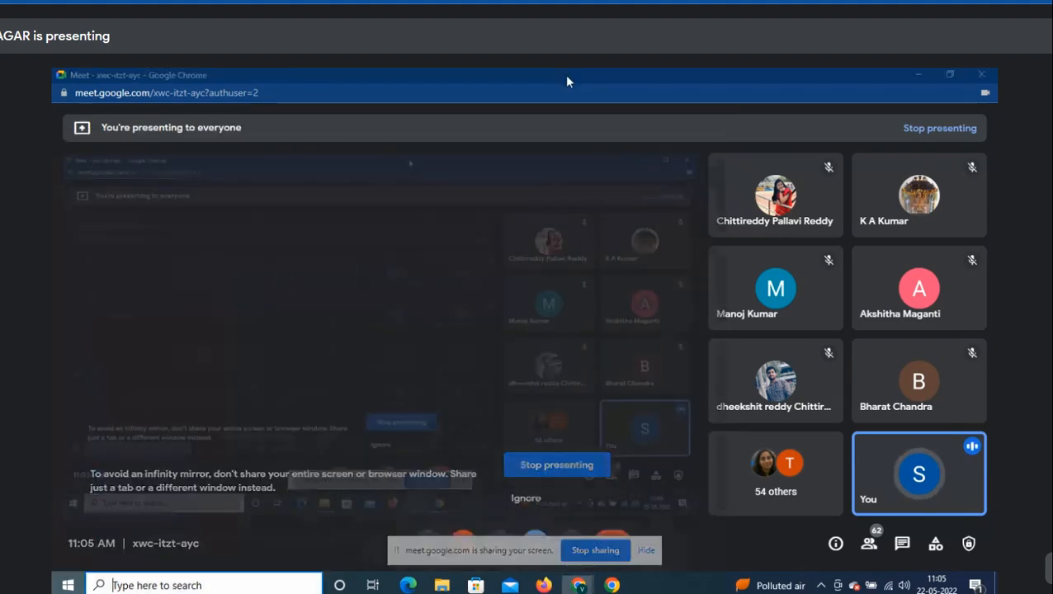
key("super")
left_click(71, 585)
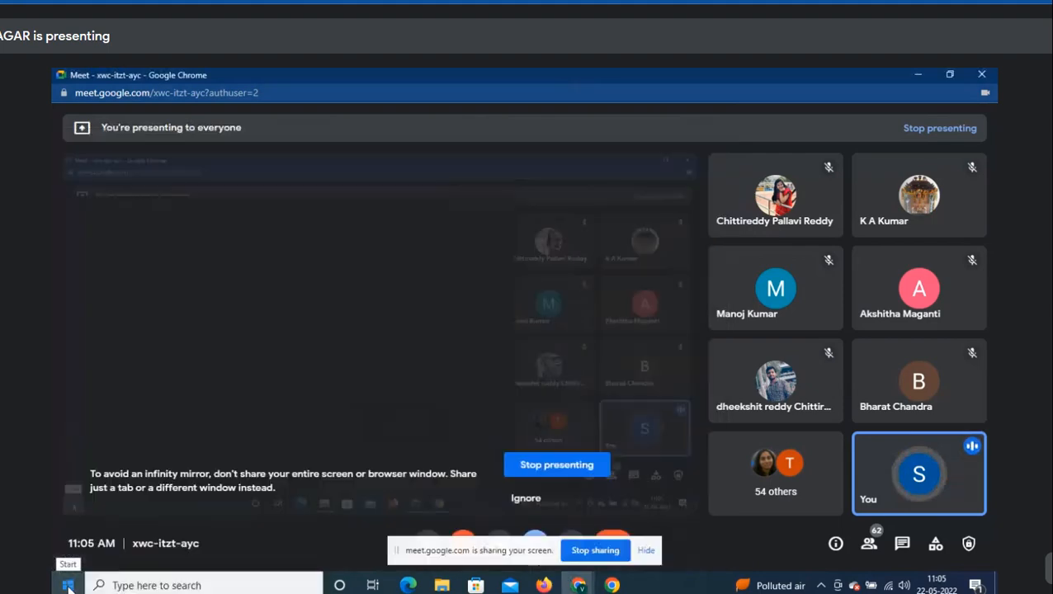
- Expand the Start menu's Microsoft Office folder and admit a waiting guest to Meet
left_click(71, 584)
scroll(126, 500, "down", 10)
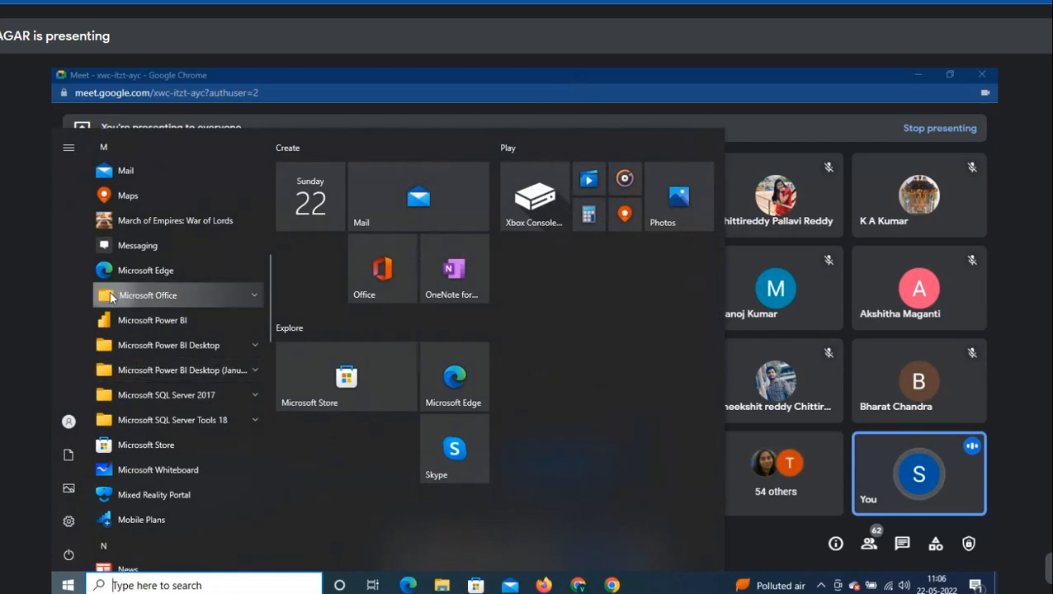
left_click(149, 295)
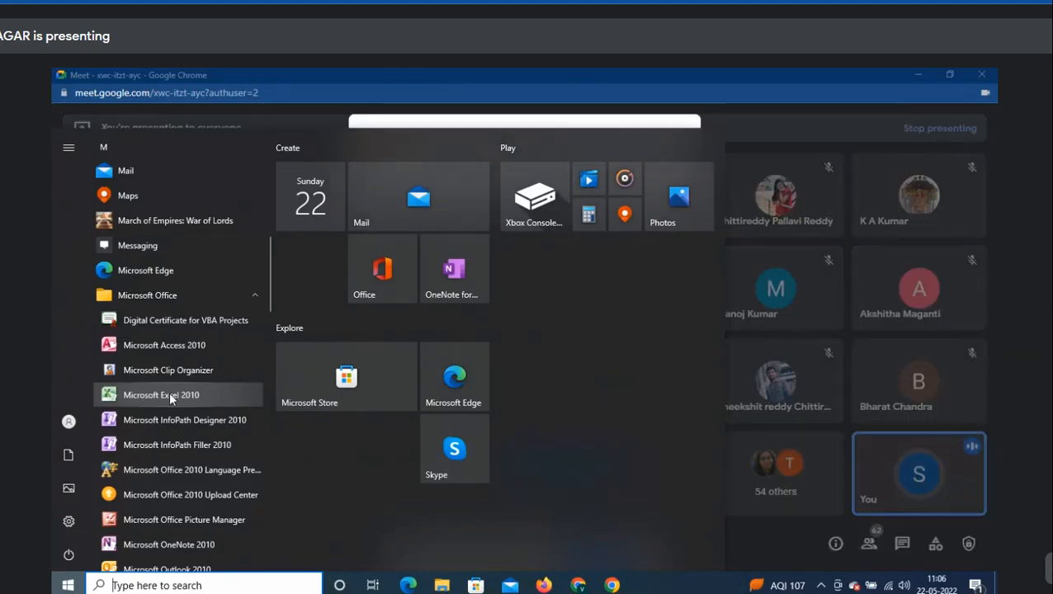
left_click(562, 73)
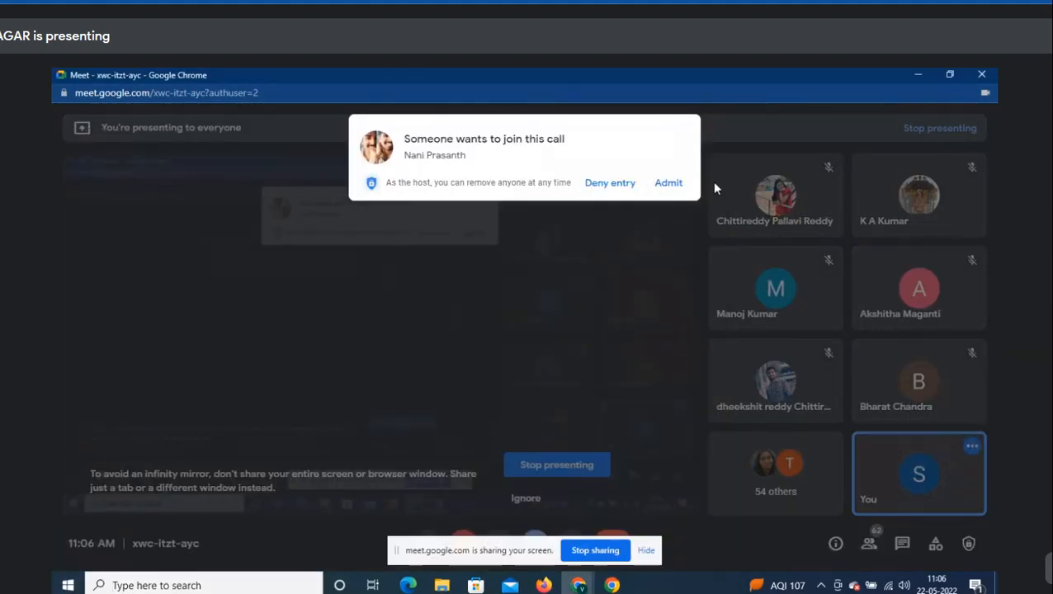
left_click(668, 184)
key("super")
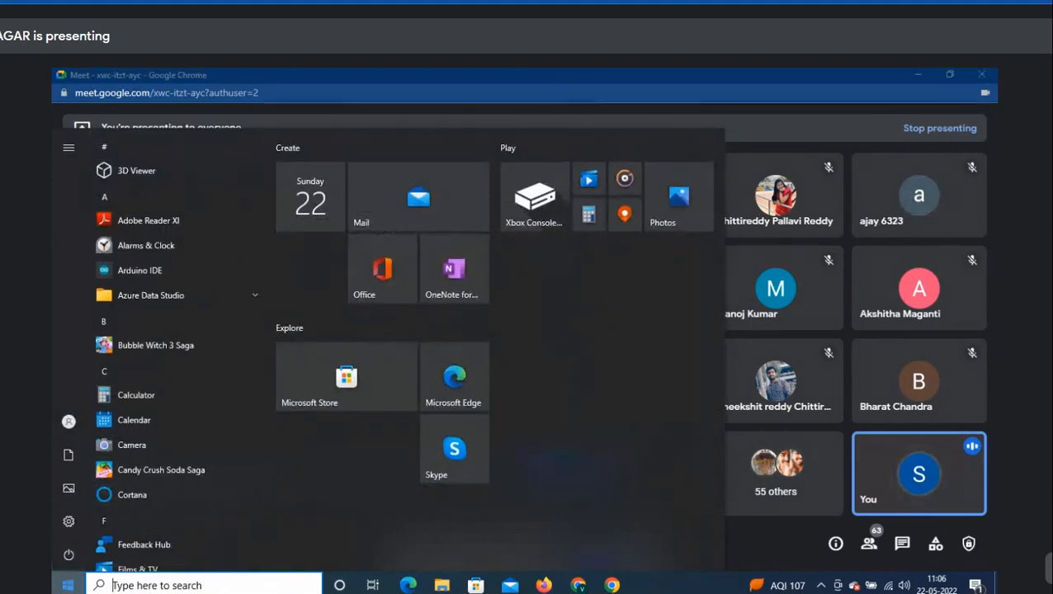
left_click(68, 585)
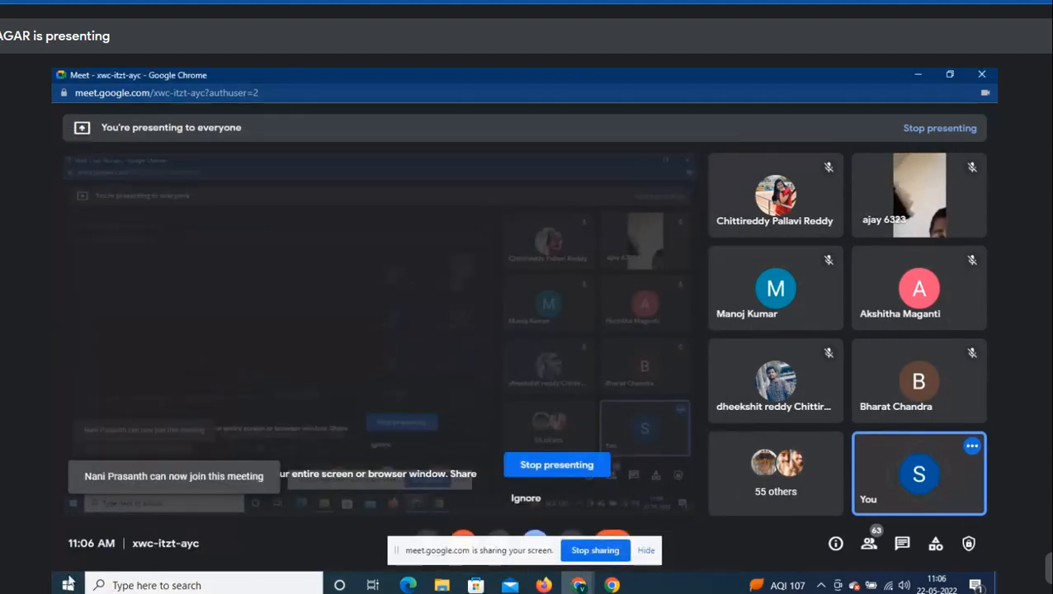
- Reopen the Start menu and admit another waiting guest to Meet
left_click(68, 585)
scroll(112, 448, "down", 3)
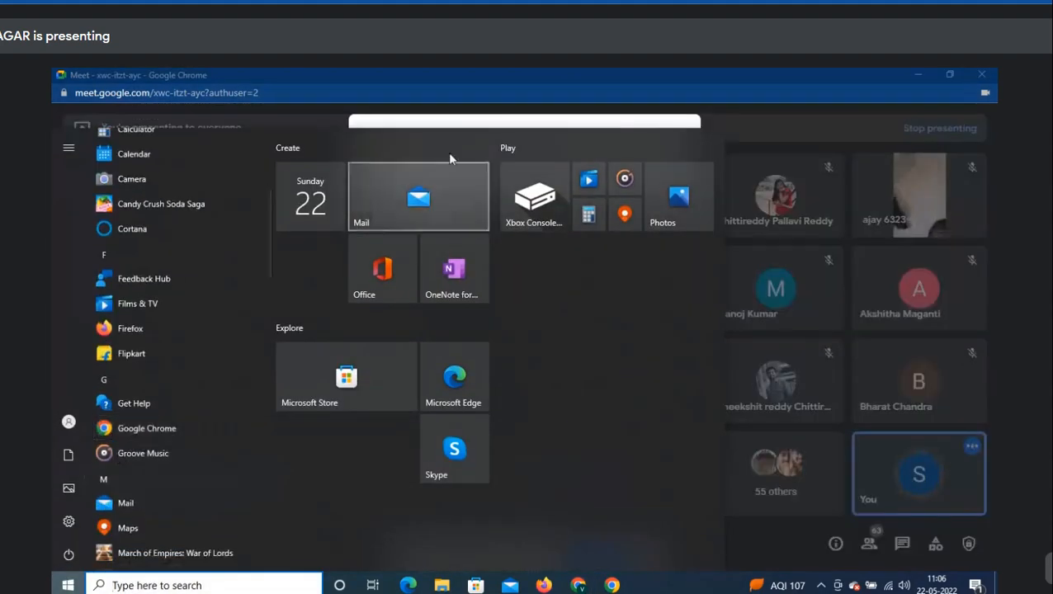
left_click(574, 68)
left_click(671, 186)
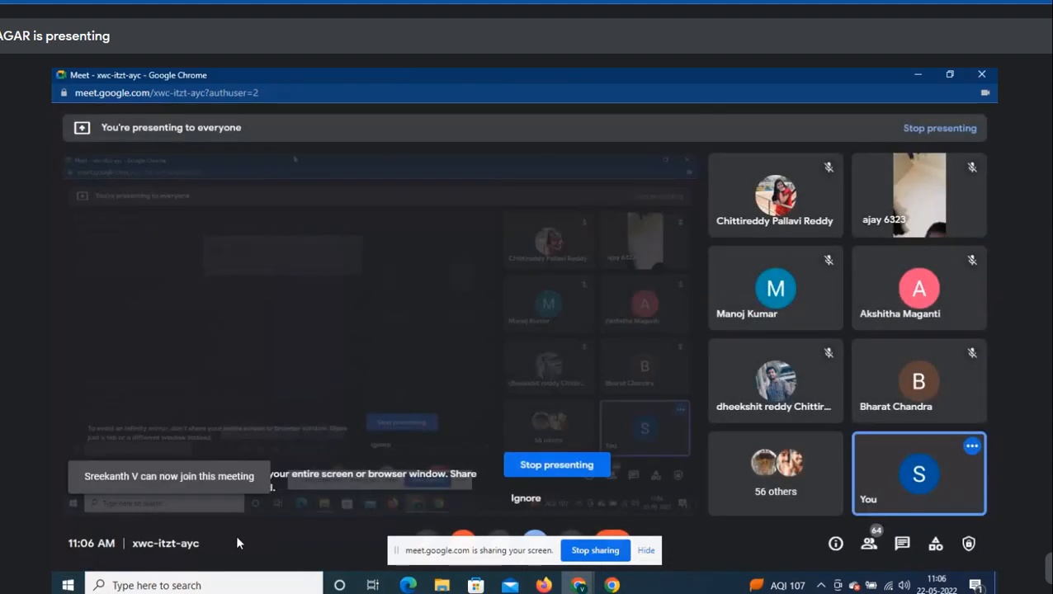
- Search the Start menu for 'exce' and launch Microsoft Excel 2010
left_click(68, 586)
scroll(127, 506, "down", 3)
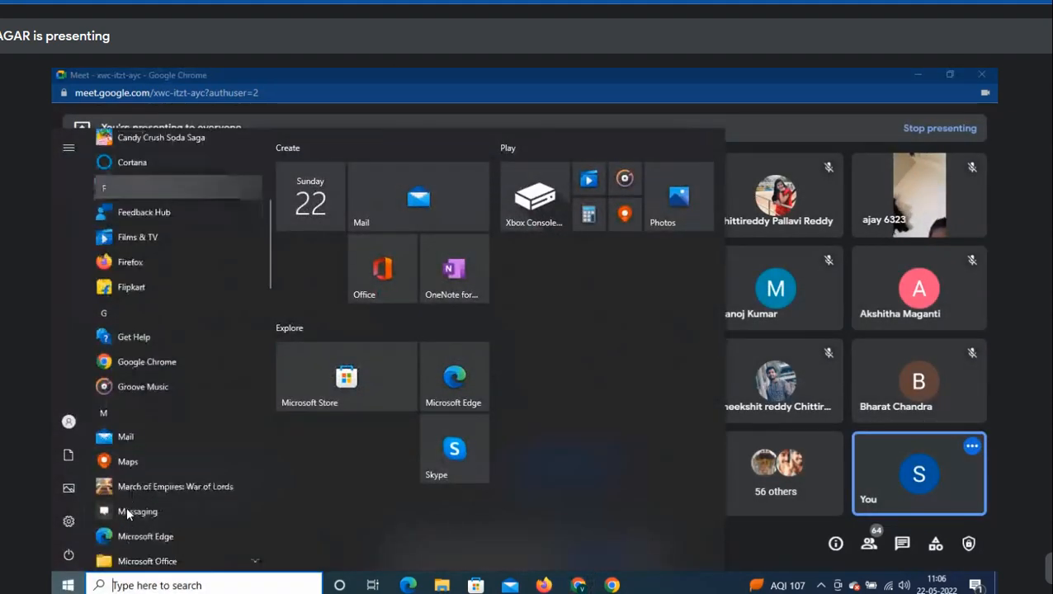
scroll(126, 506, "down", 3)
left_click(132, 295)
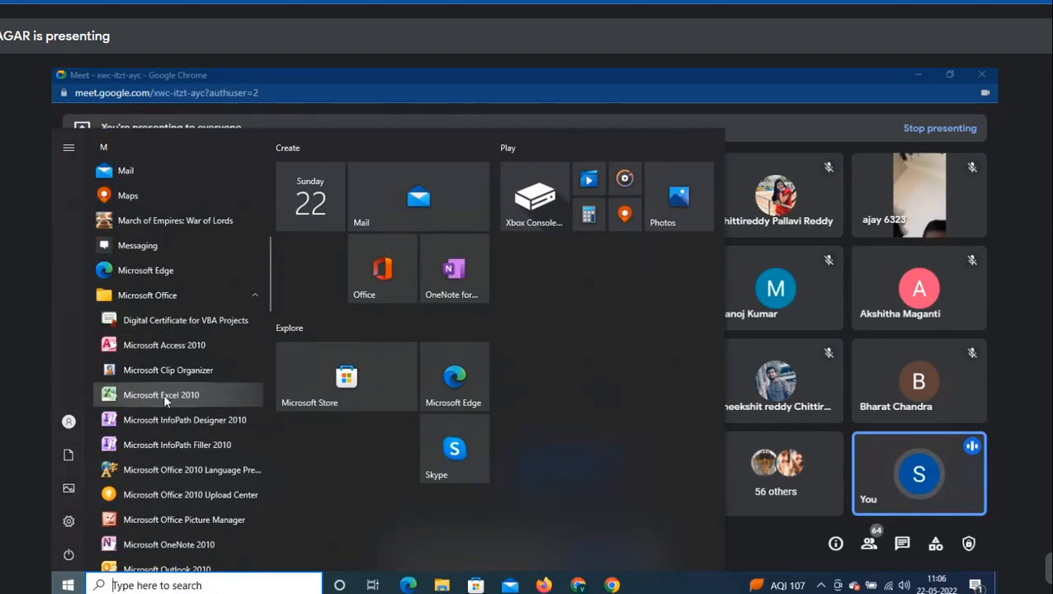
left_click(315, 84)
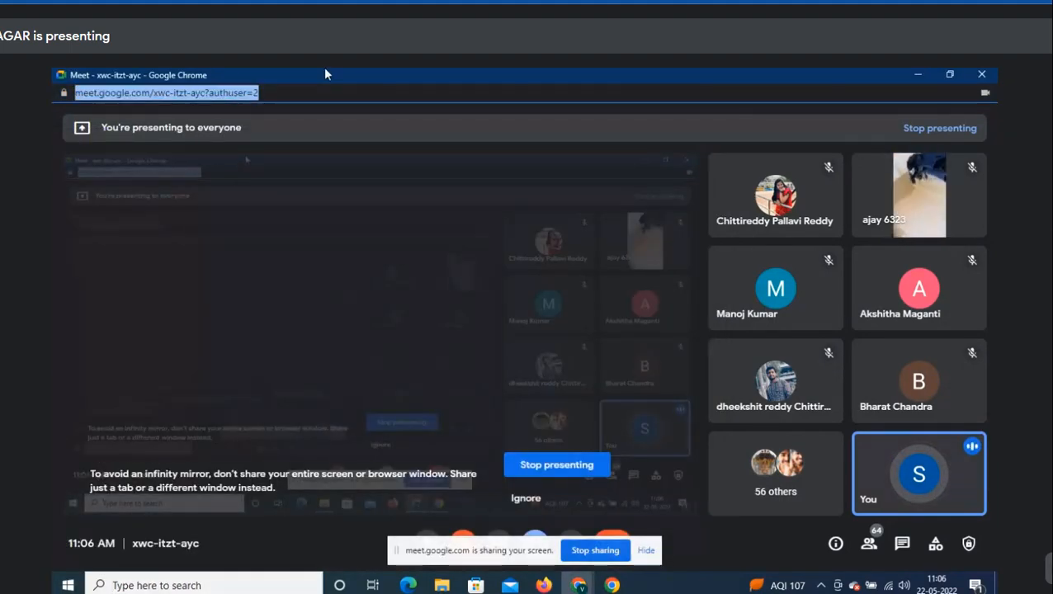
key("super")
type("exce")
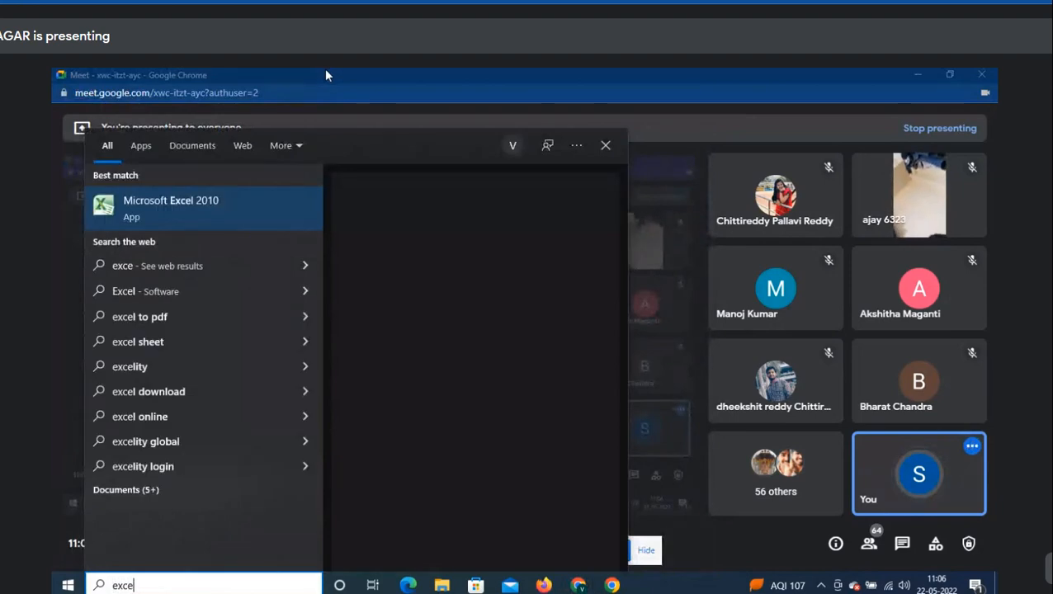
key("Return")
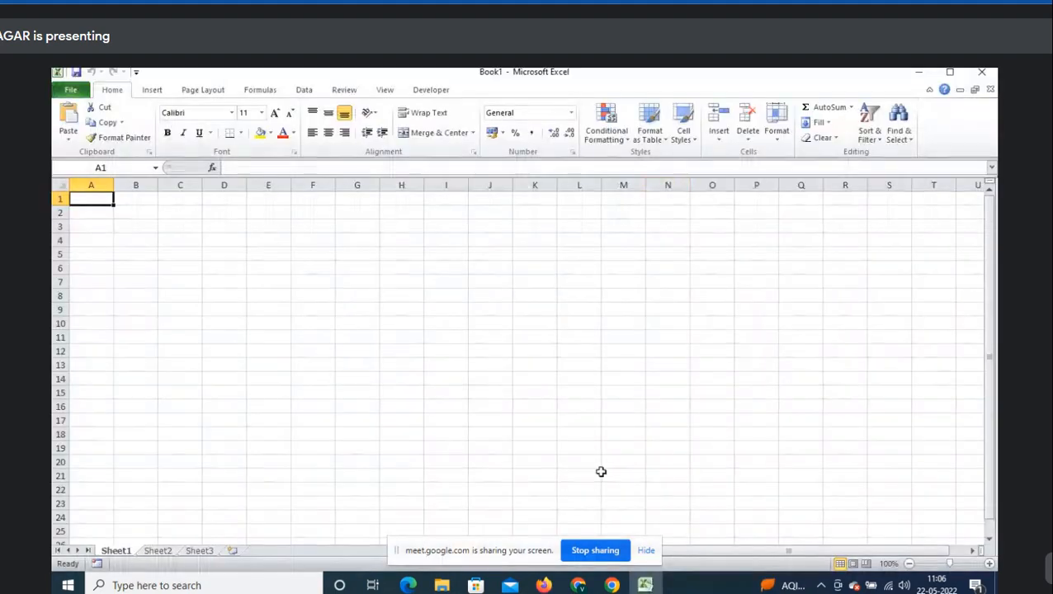
- Admit a waiting guest in Meet and return to the Excel workbook
key("alt+Tab")
left_click(670, 183)
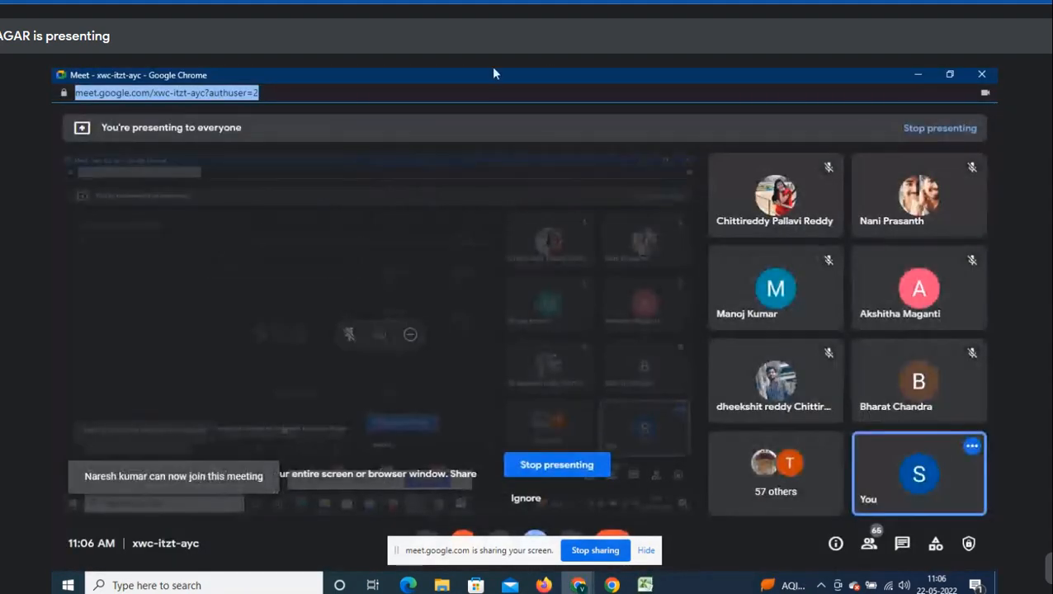
key("alt+Tab")
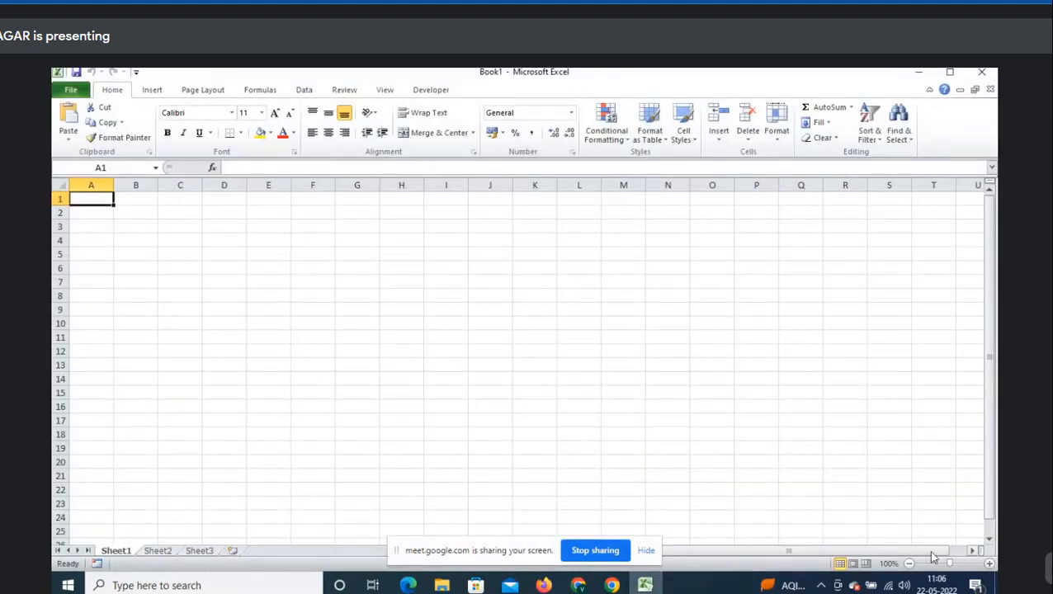
- Zoom the sheet in twice and select cell C3
left_click(990, 564)
left_click(990, 565)
left_click(989, 565)
left_click(990, 564)
left_click(989, 565)
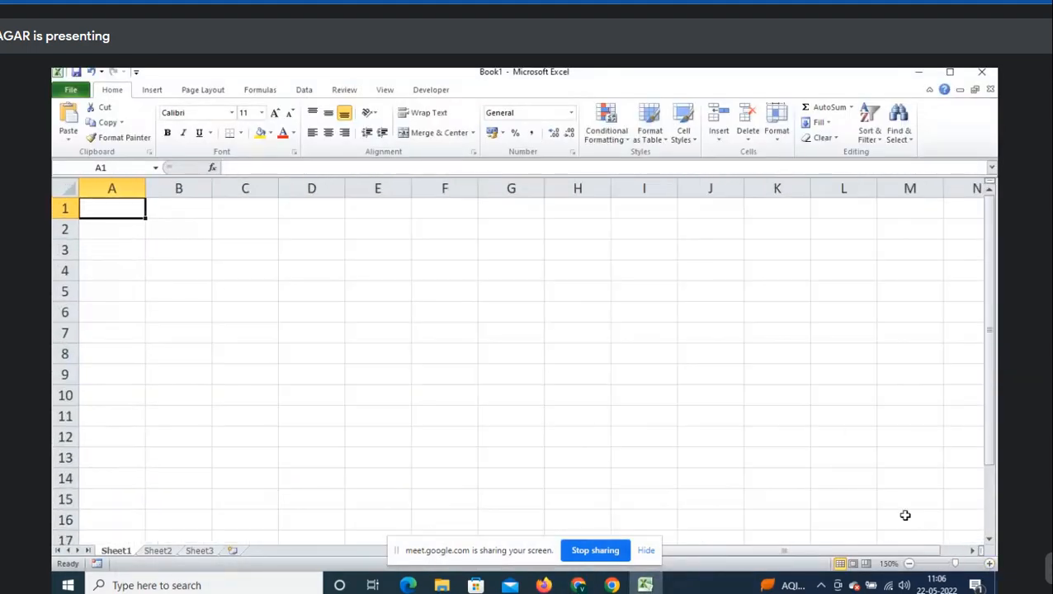
left_click(198, 269)
left_click(233, 244)
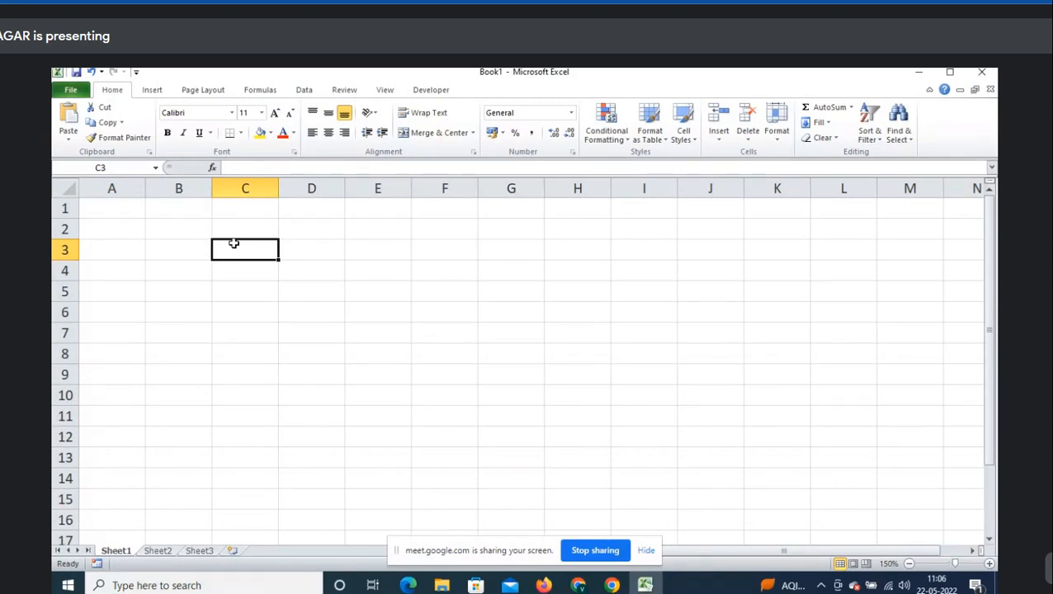
- Admit two more waiting guests in Meet and come back to Excel
key("alt+Tab")
left_click(674, 184)
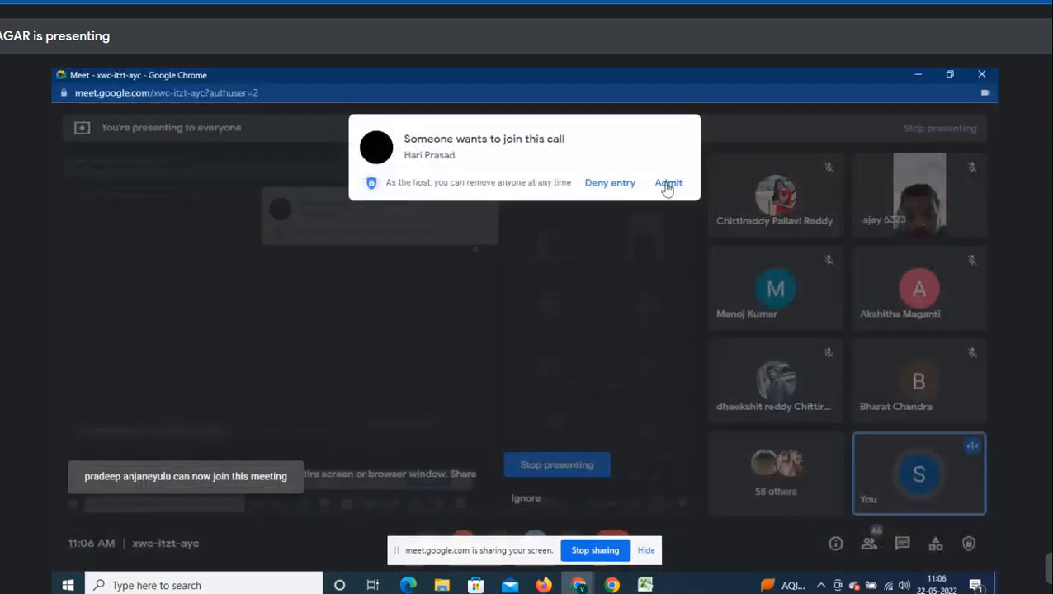
left_click(667, 187)
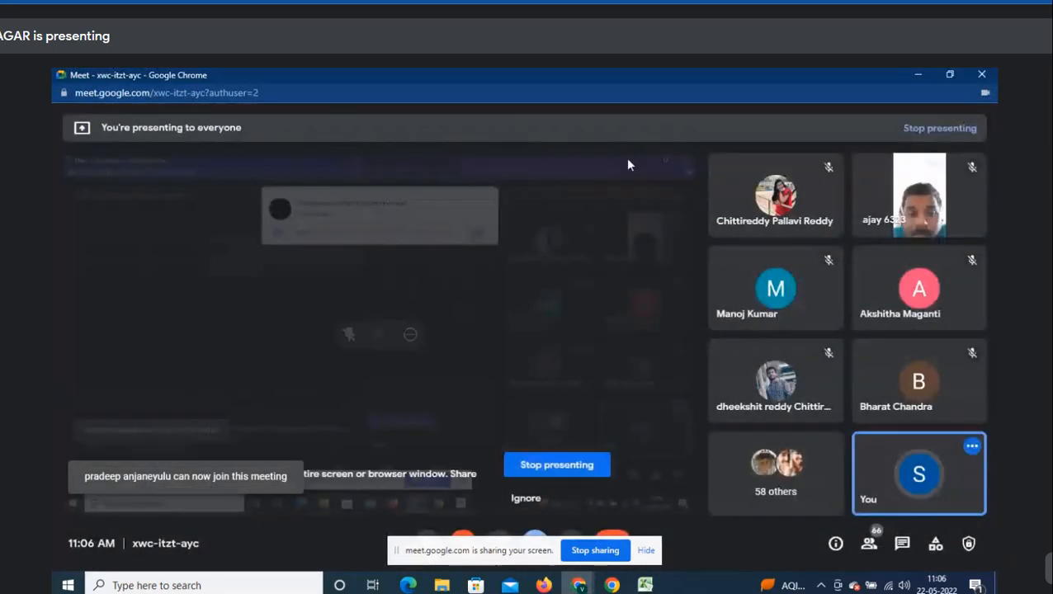
key("alt+Tab")
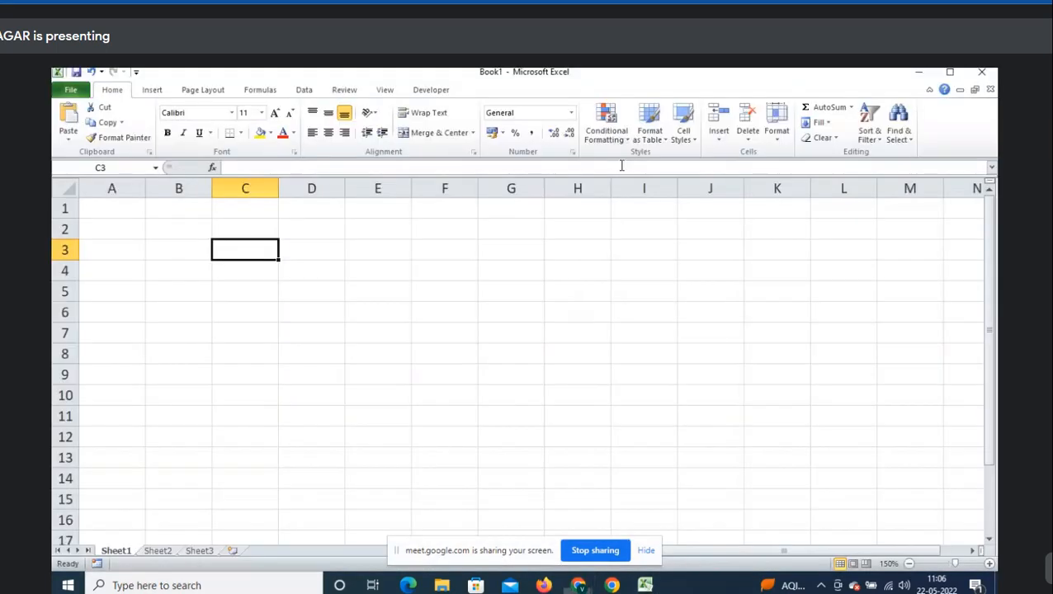
key("alt+Tab")
key("alt+Tab")
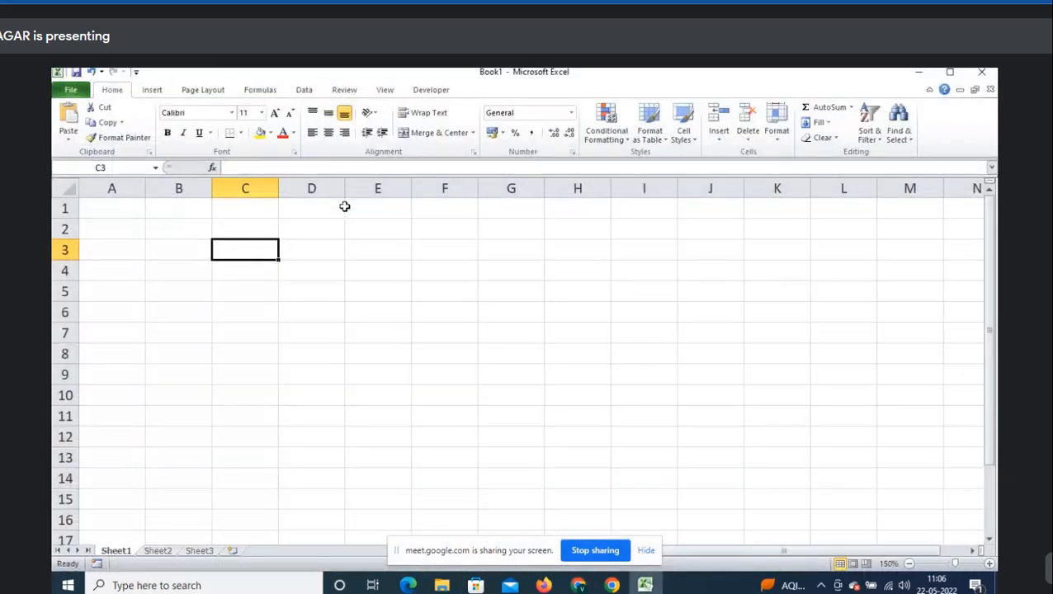
- Enter the word 'Excel' in cell C3
type("Excel")
key("Return")
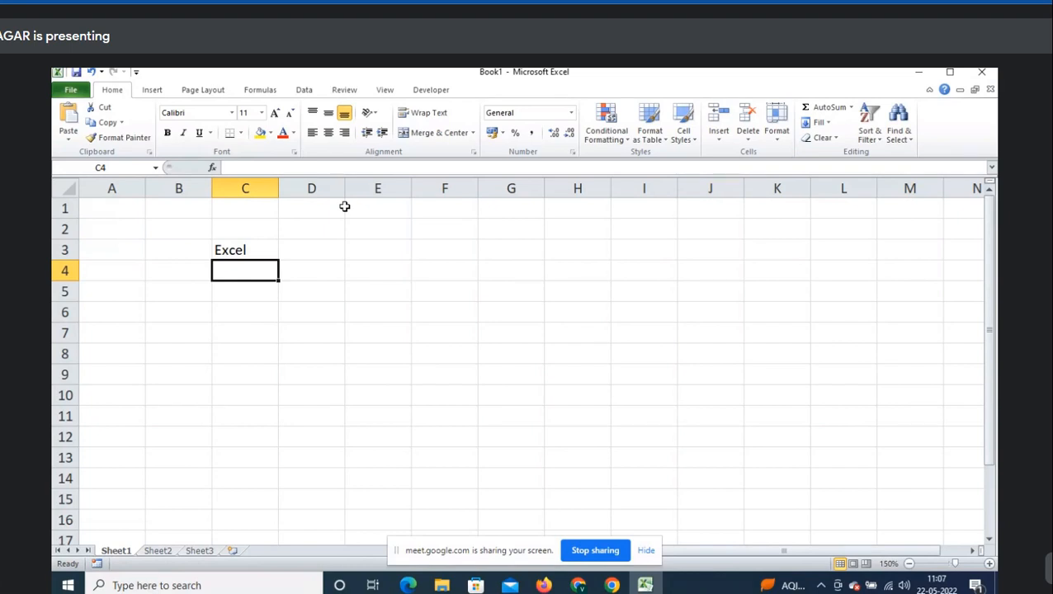
key("alt+Tab")
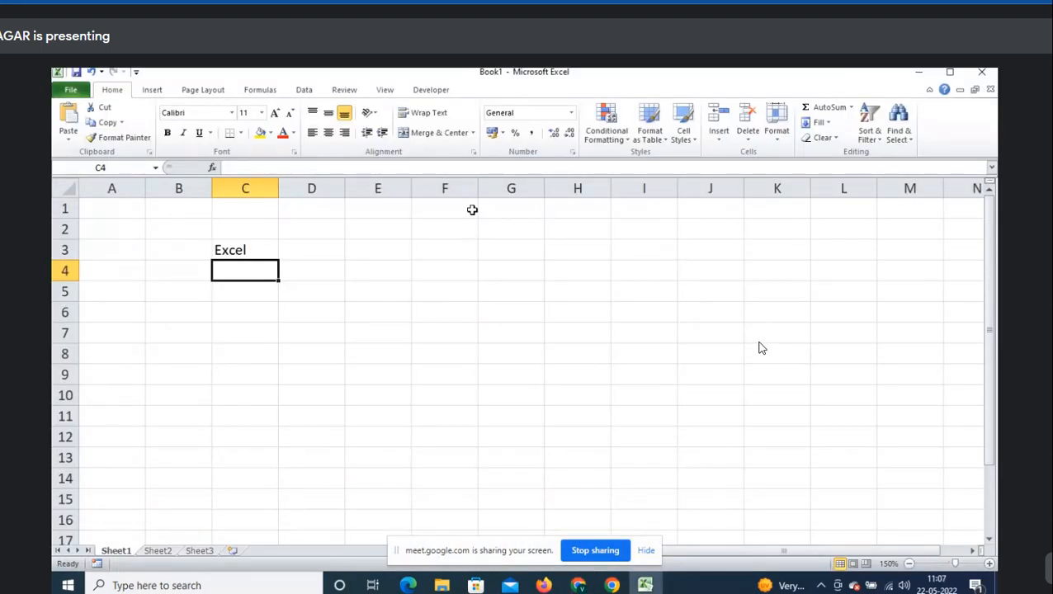
- Enter 'No of Rows' in cell C4 and briefly highlight the top rows
type("No of Rwo")
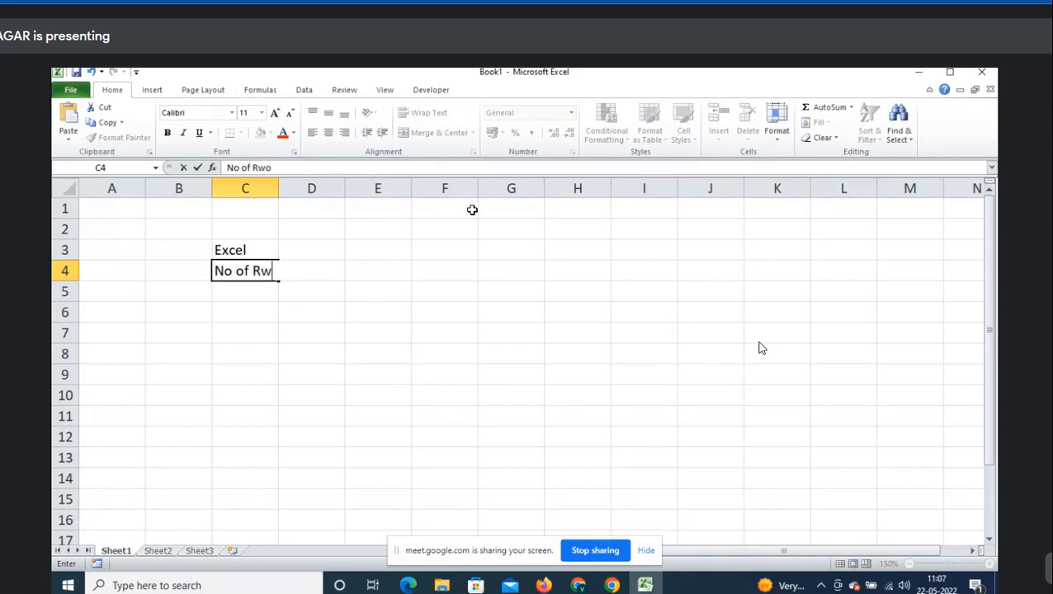
key("BackSpace")
type("ows")
key("Return")
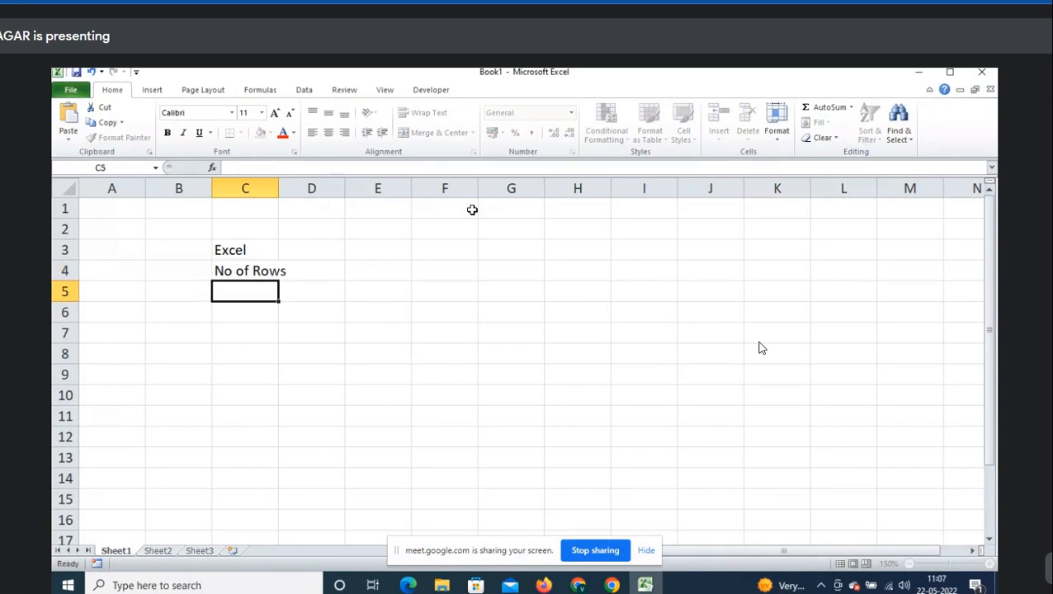
left_click_drag(66, 208, 66, 419)
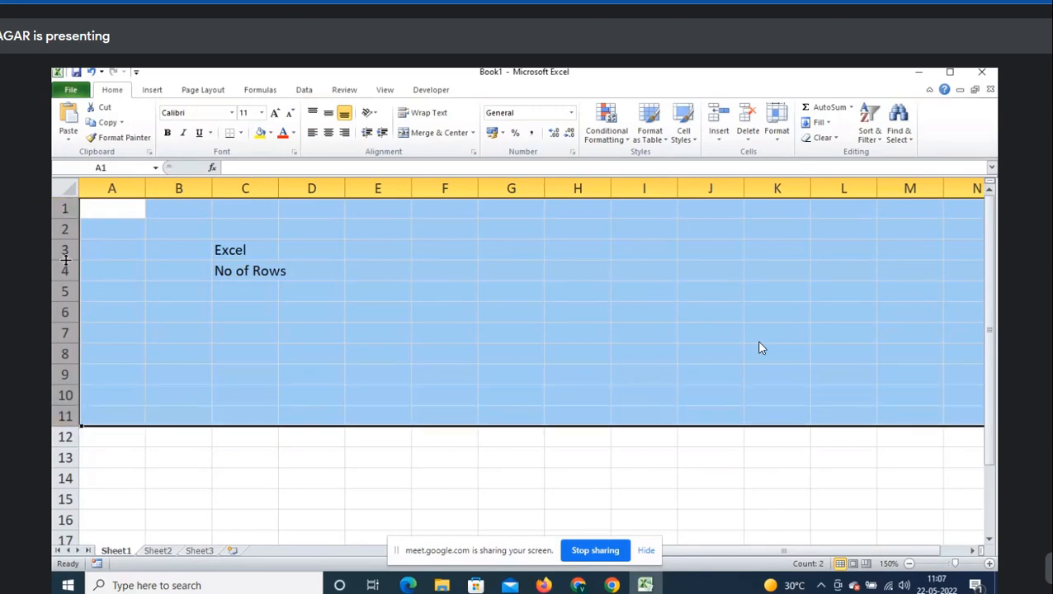
left_click(57, 228)
left_click(236, 291)
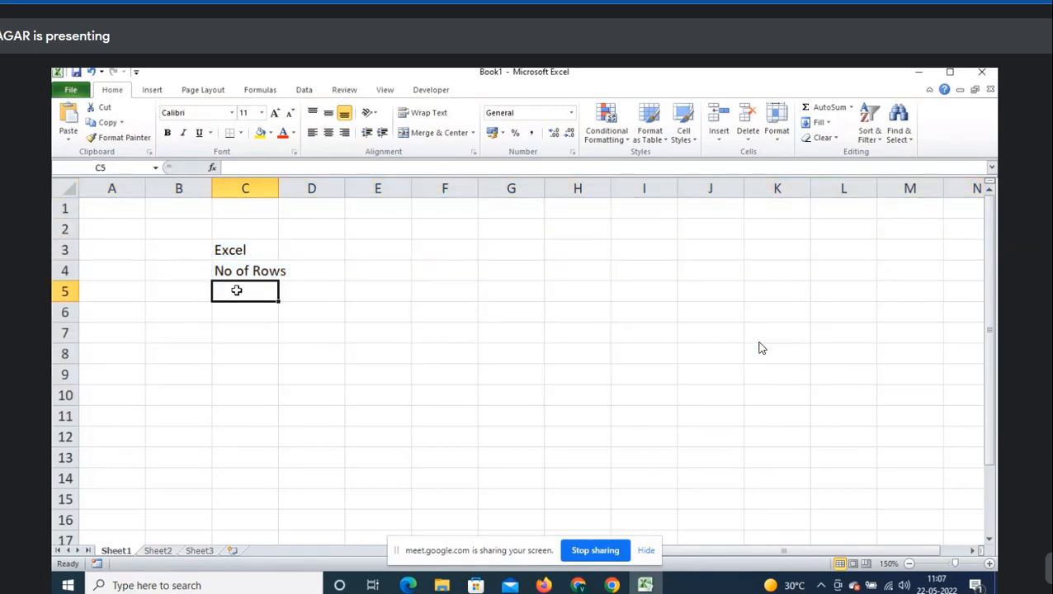
- Admit two waiting guests in Meet and return to Excel
key("alt+Tab")
left_click(666, 184)
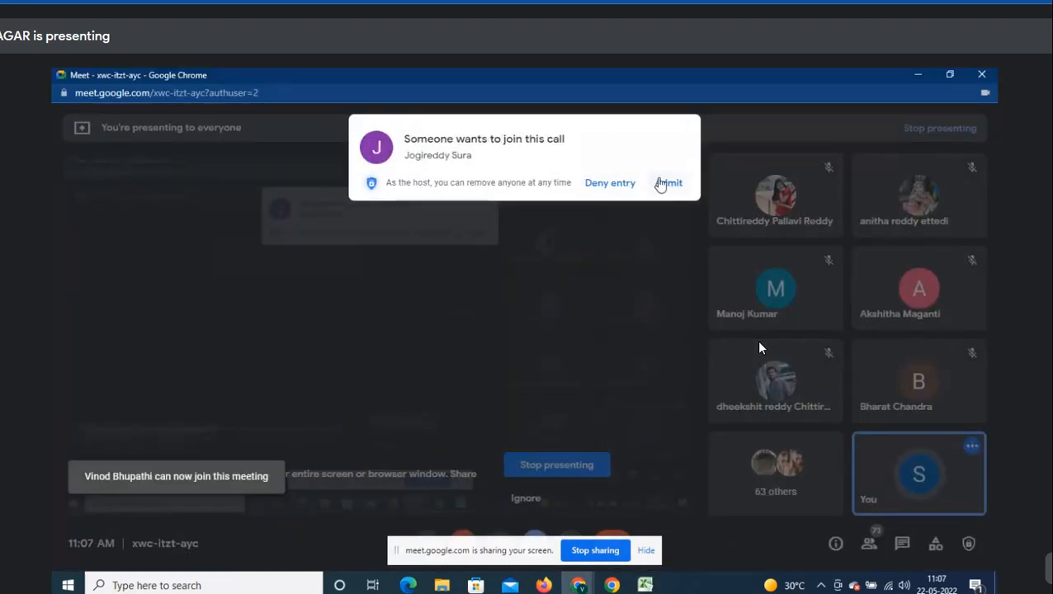
left_click(662, 183)
key("alt+Tab")
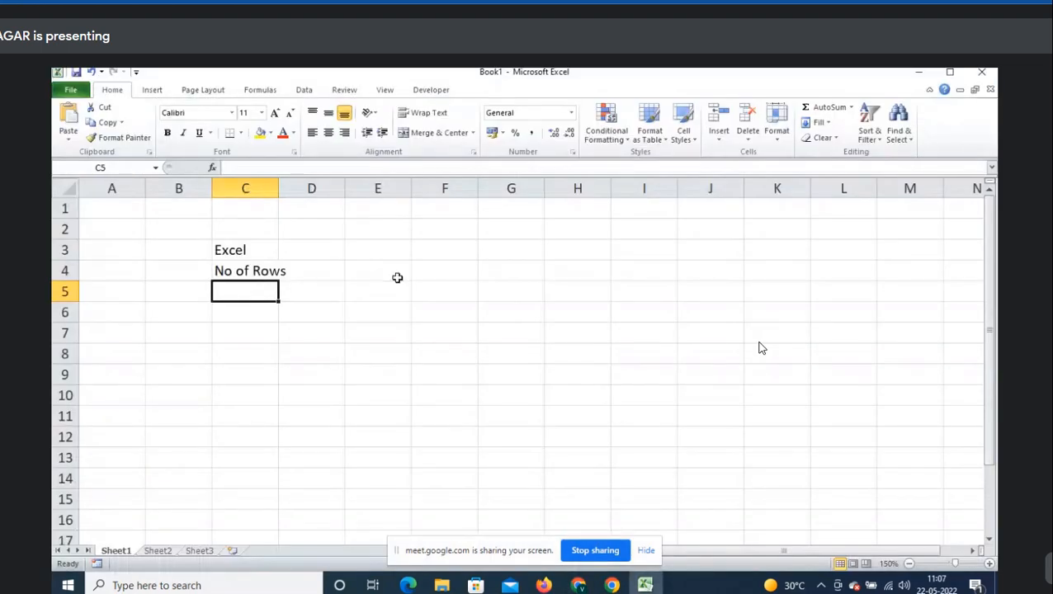
- Edit cell C4 to read 'No of Rows: 1048576'
key("Up")
key("F2")
type("1")
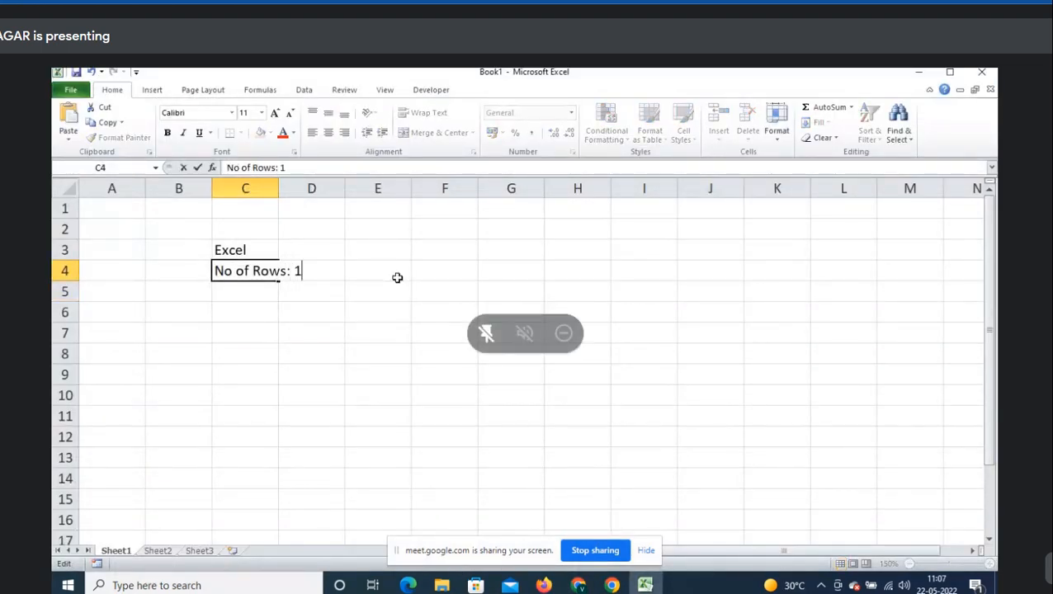
type("048576")
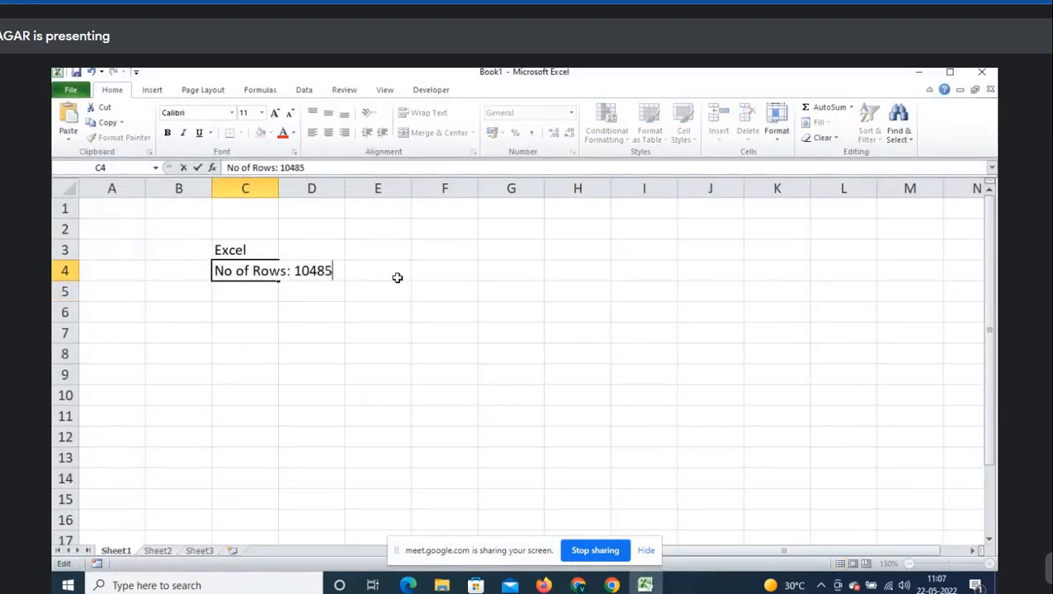
key("Return")
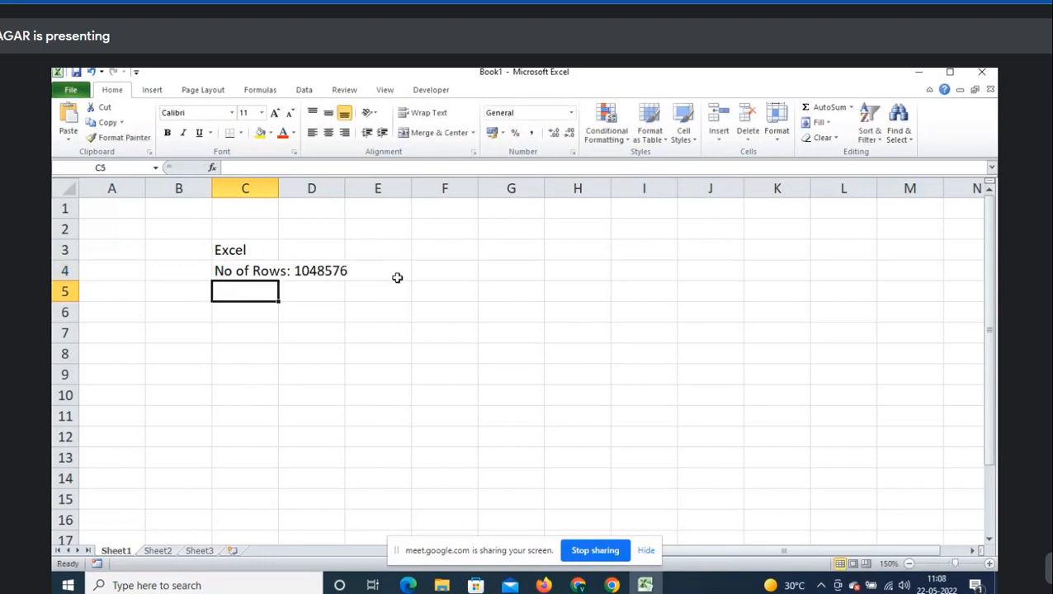
- Jump to the sheet's last row to confirm 1048576, then return to the notes
key("ctrl+Left")
key("ctrl+Down")
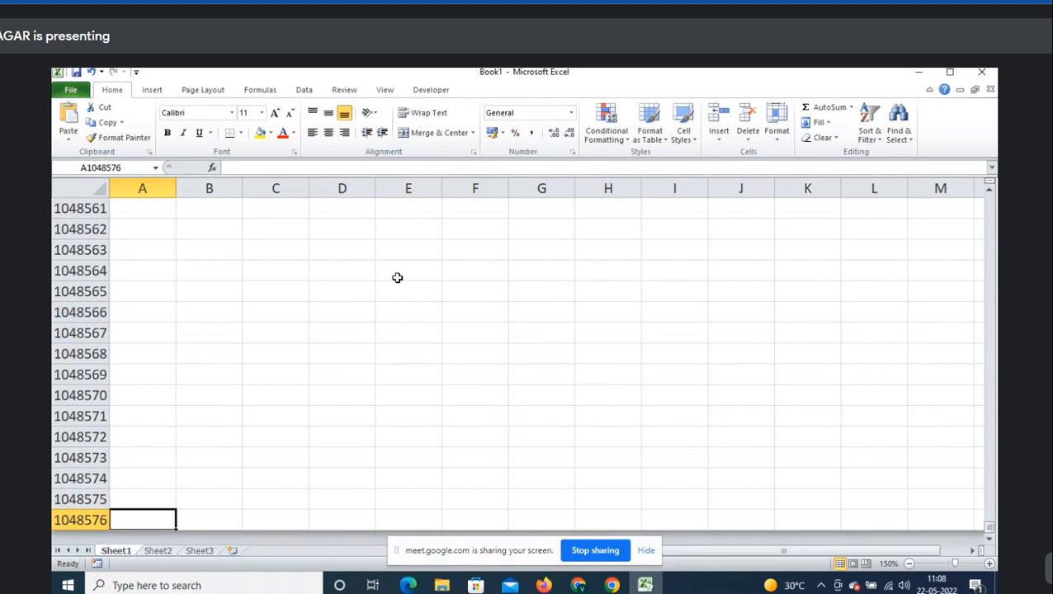
key("ctrl+Up")
key("Right")
key("Right")
key("Down")
key("Down")
key("Down")
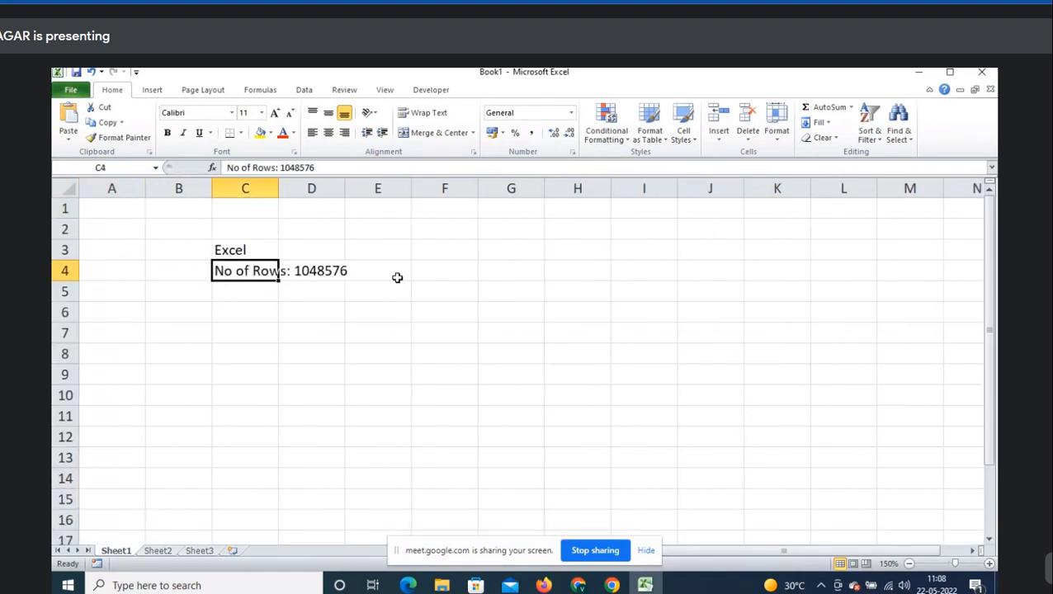
- Enter 'No of Cols: 16384' in cell C5
key("Down")
type("No of ")
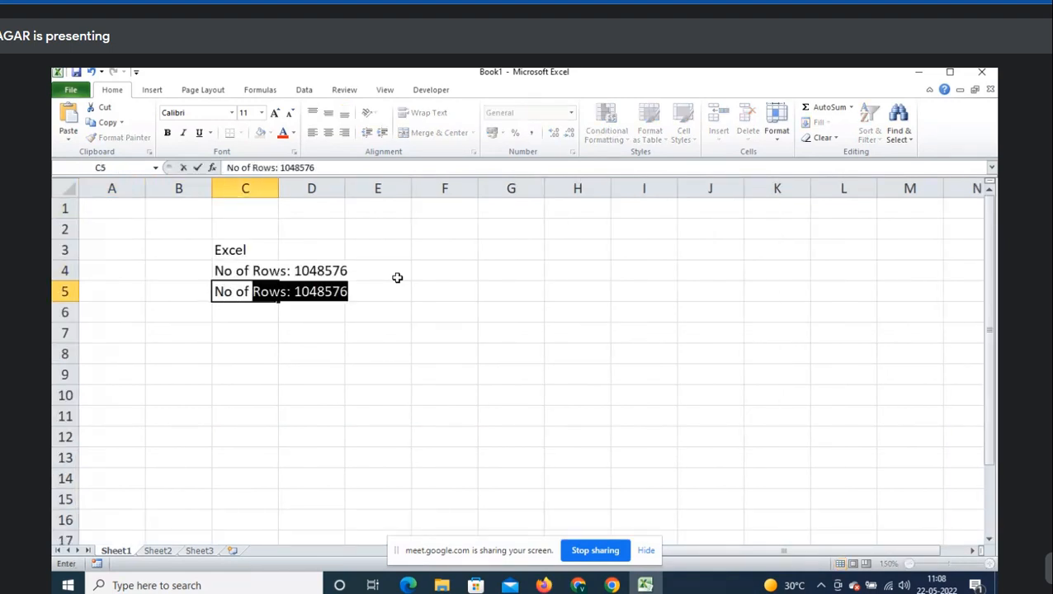
type("Cols")
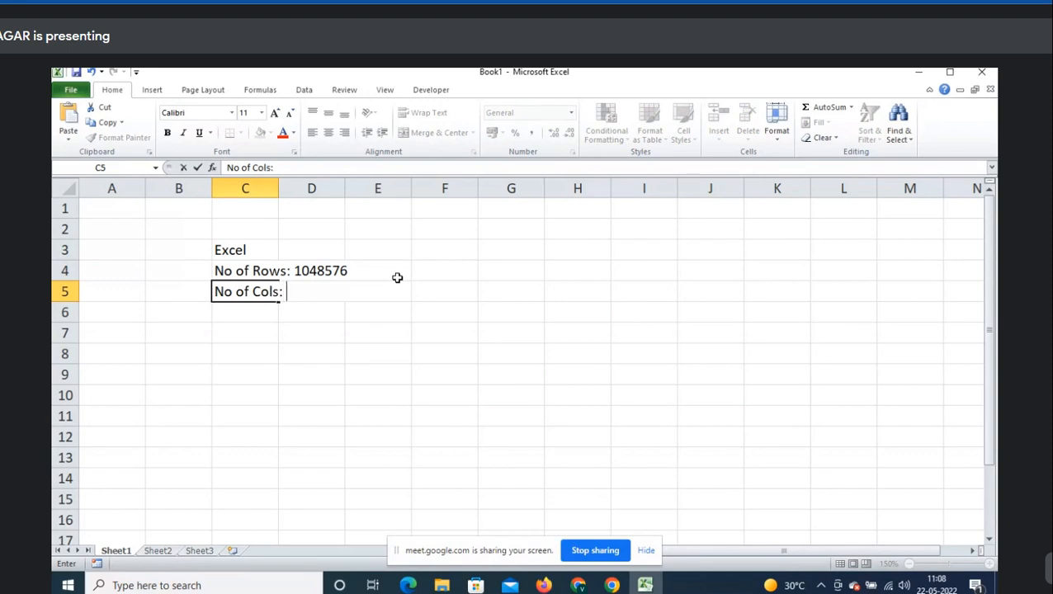
type(": 16384")
key("Return")
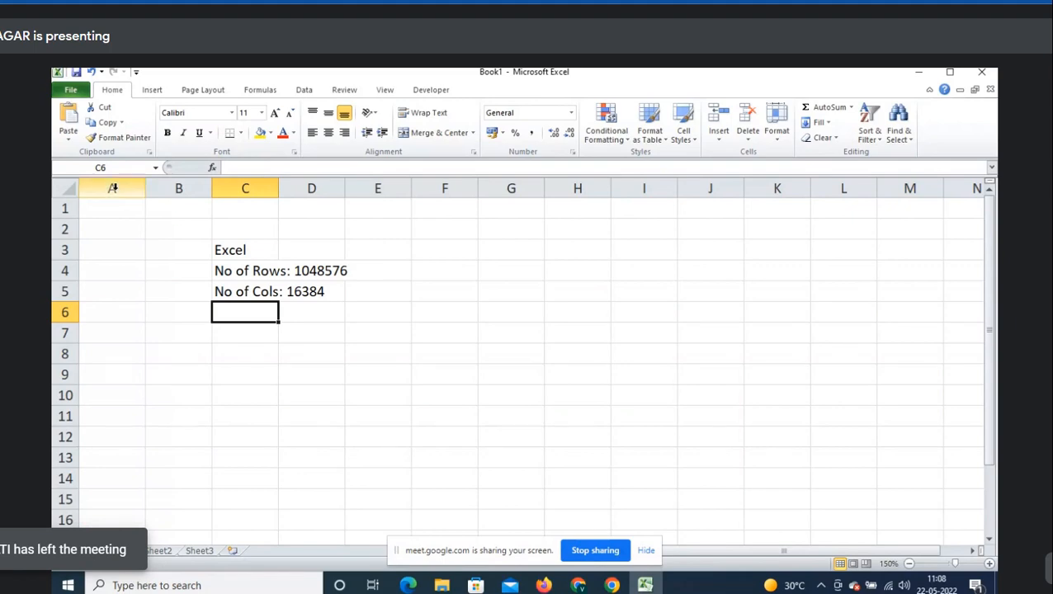
- Highlight the top rows and columns of the sheet, then return to cell C6
left_click_drag(111, 208, 578, 529)
left_click(248, 308)
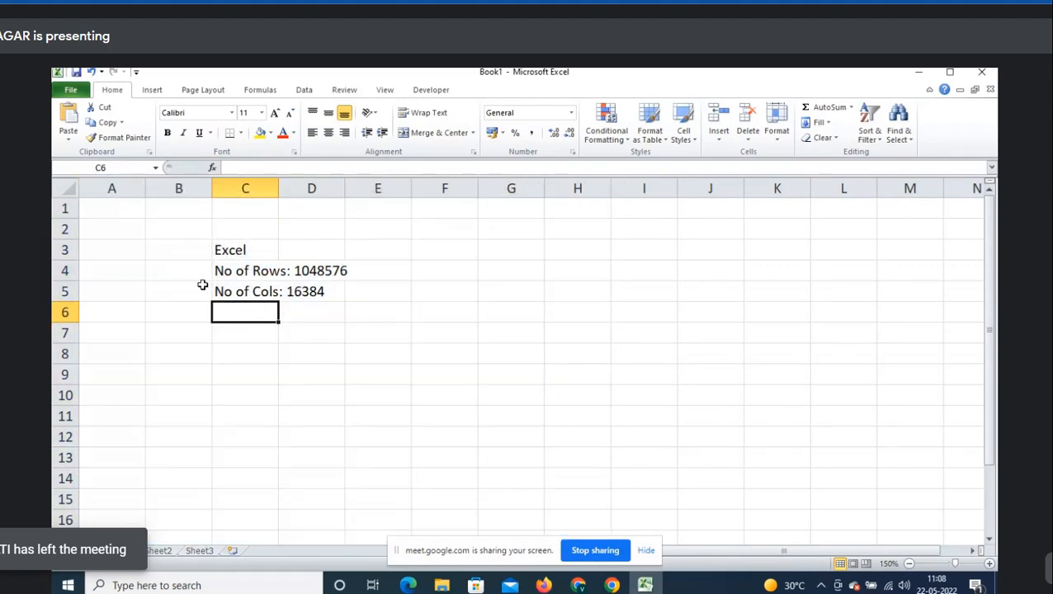
key("alt+Tab")
key("alt+Tab")
key("alt+Tab")
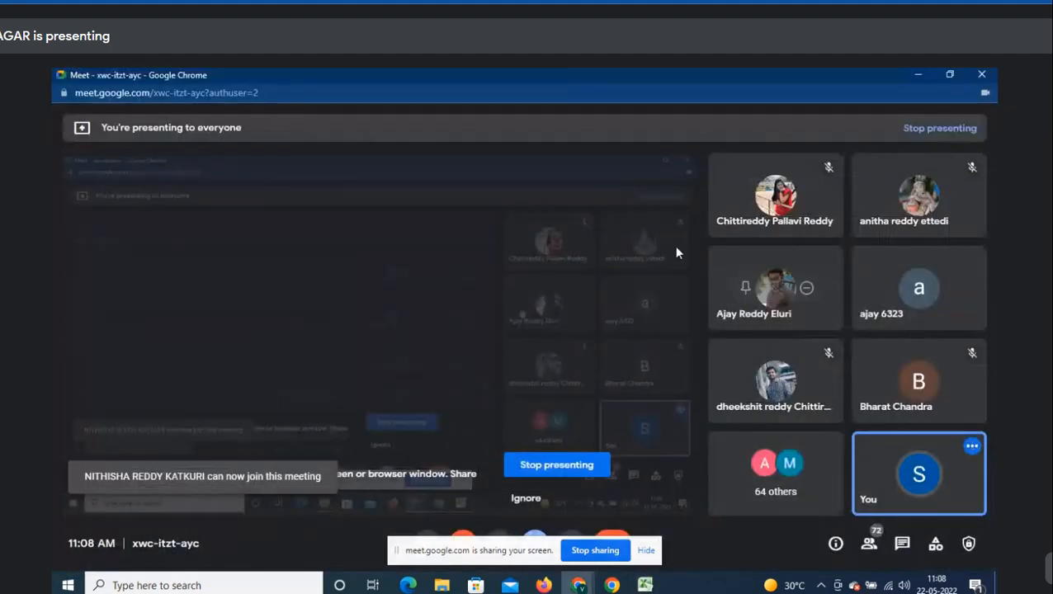
key("alt+Tab")
left_click_drag(63, 208, 129, 397)
left_click(247, 313)
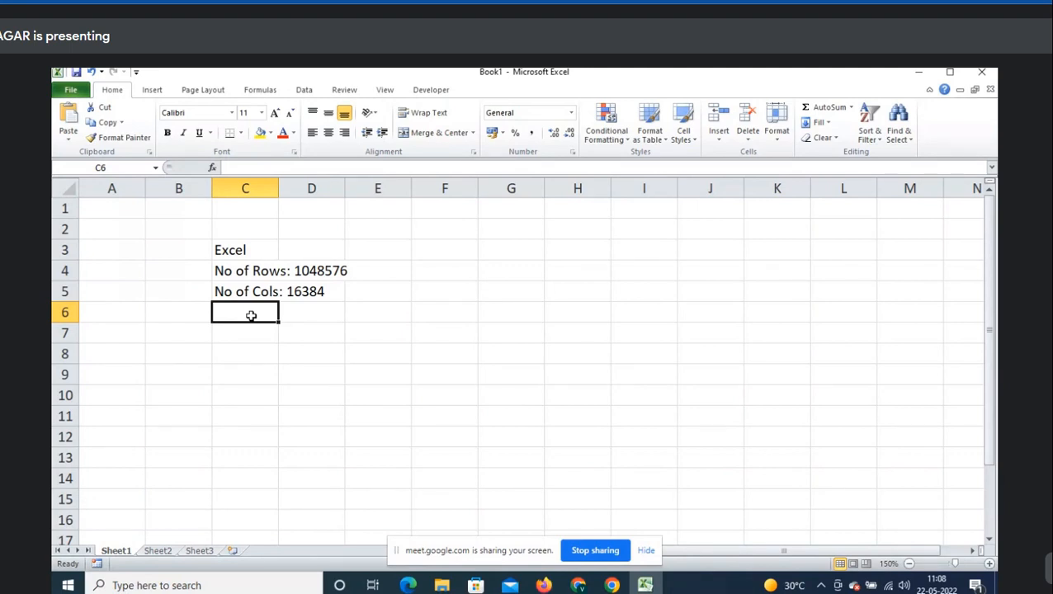
- Enter the note 'To view Excel Limitations' in cell C7
key("Return")
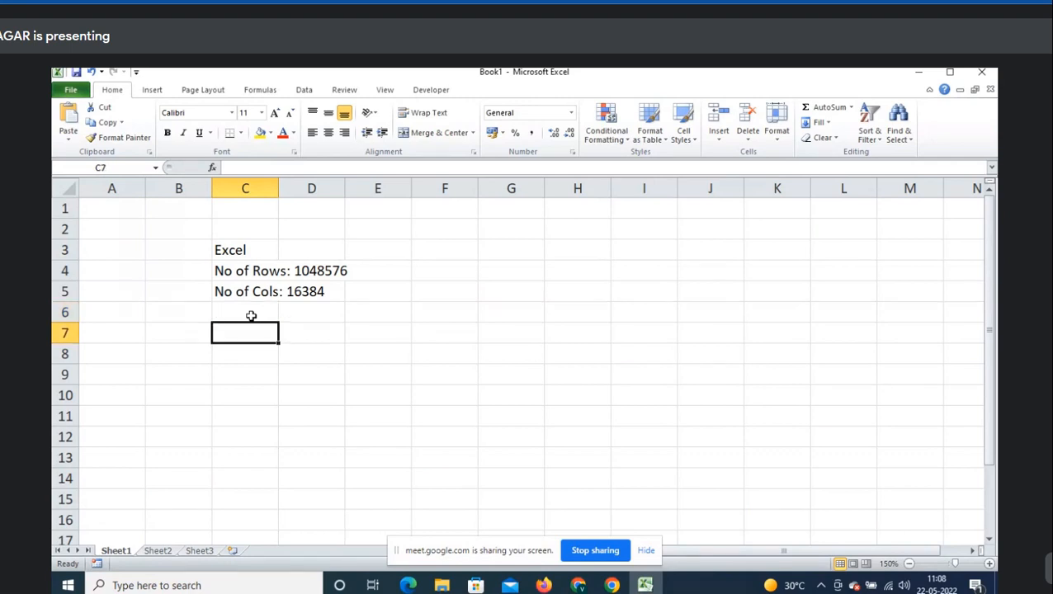
type("To view Excel ")
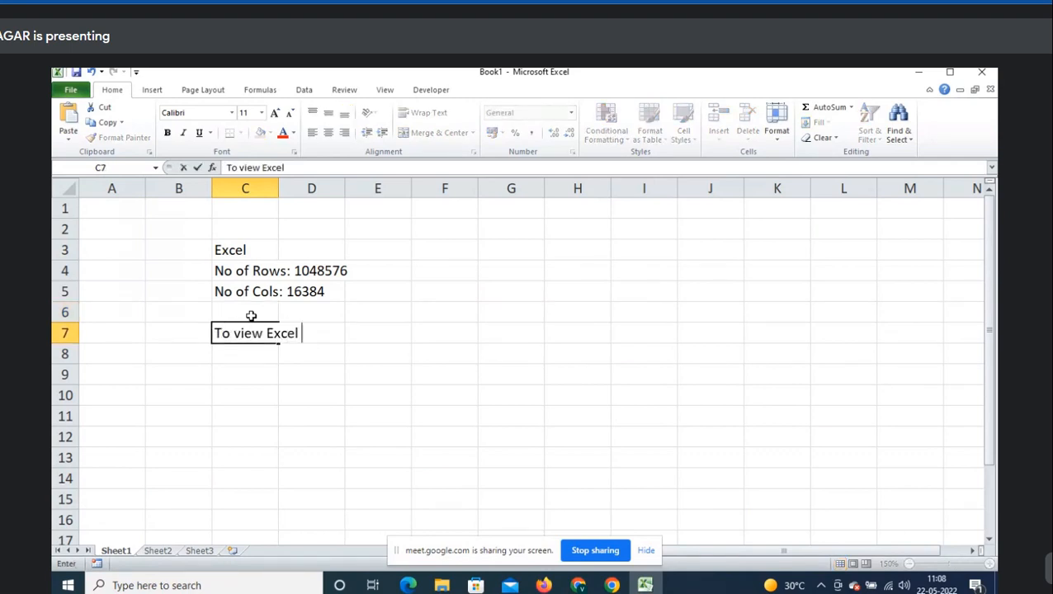
type("Limitations")
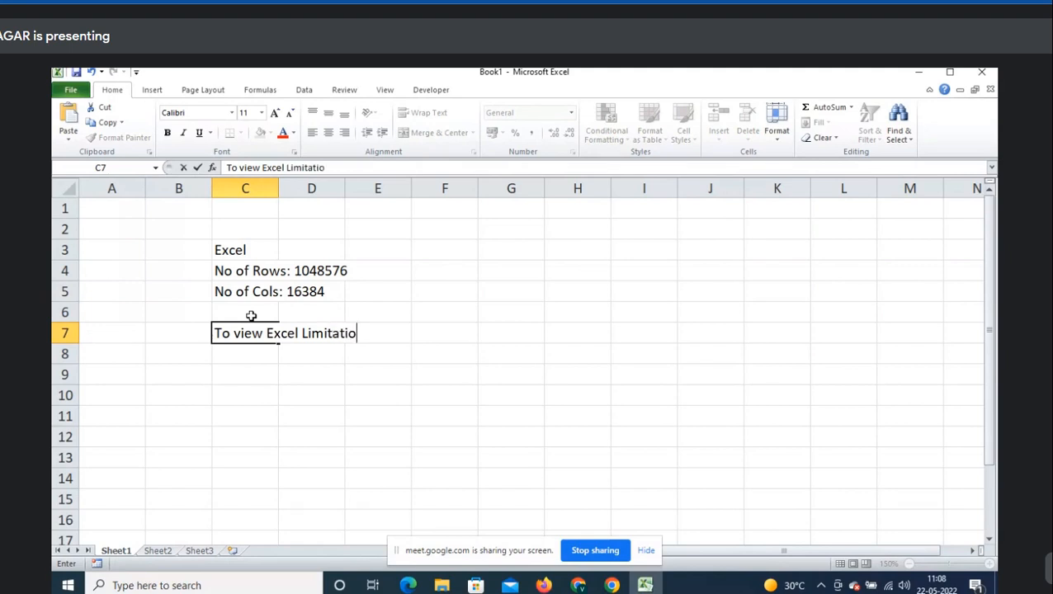
key("Return")
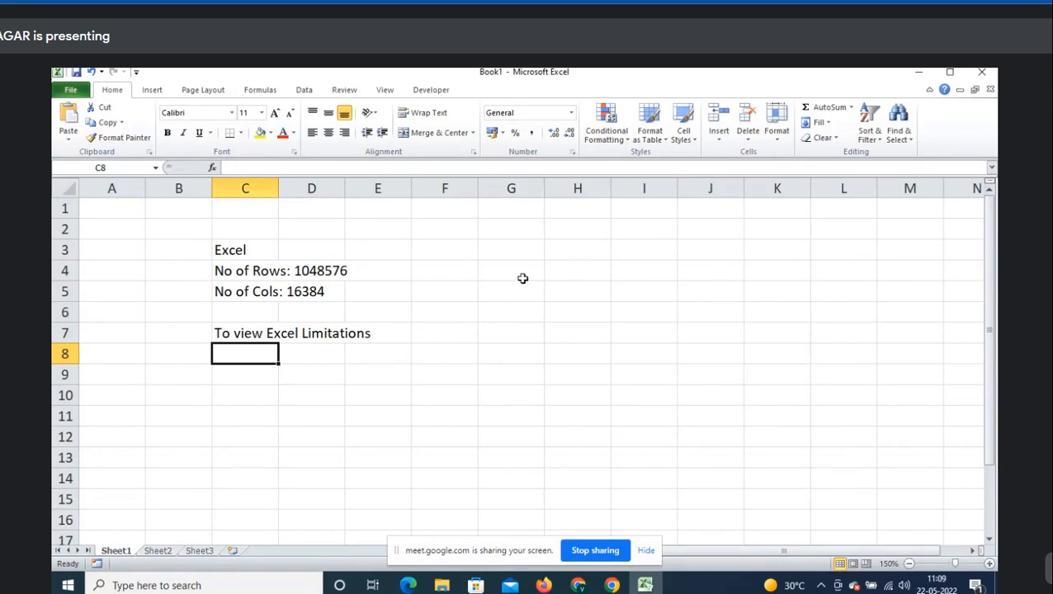
- Select cell C8 and bring up Excel Help with F1
left_click(552, 264)
left_click(241, 347)
key("F1")
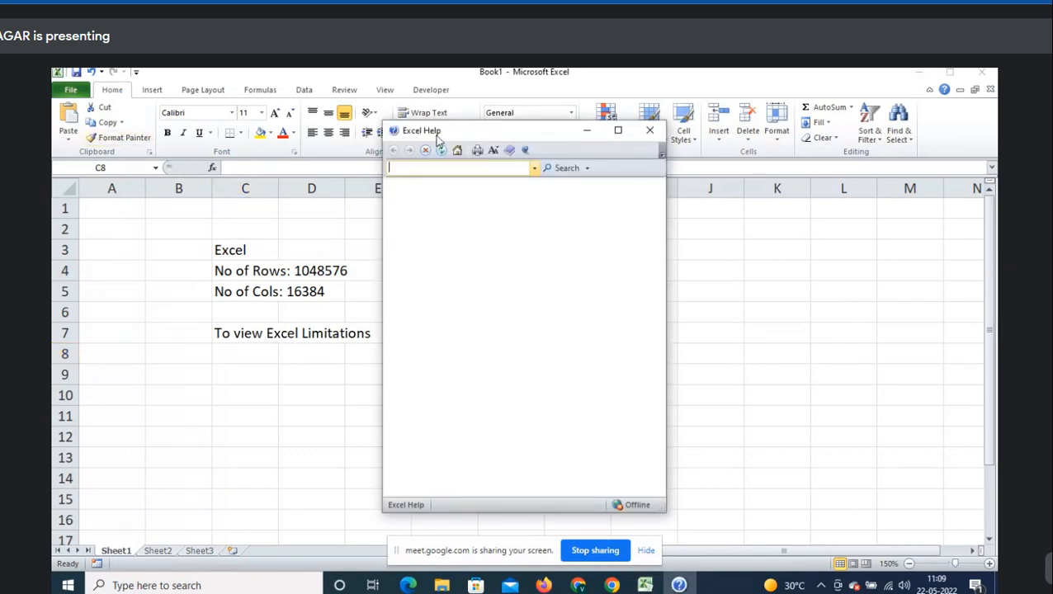
- Close Help, open Excel Options at Customize Ribbon, and bring Google Meet to the front
left_click(649, 132)
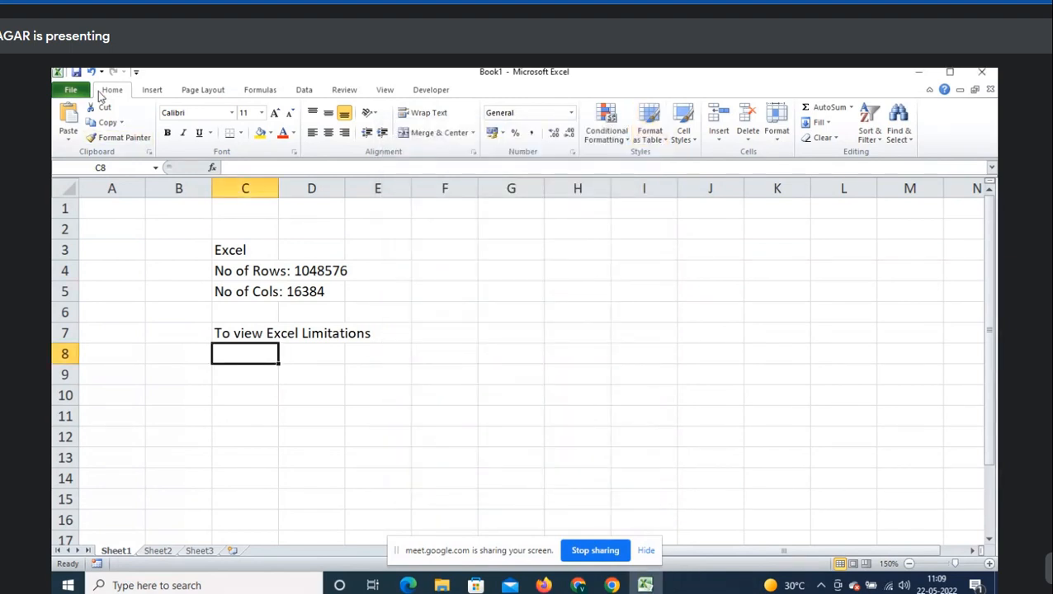
left_click(67, 91)
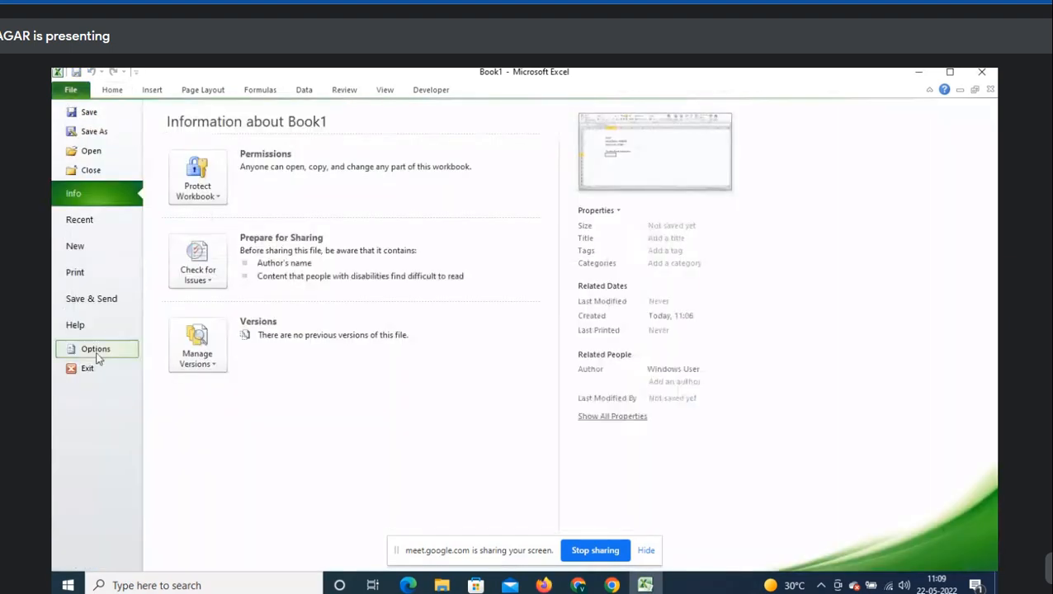
key("Escape")
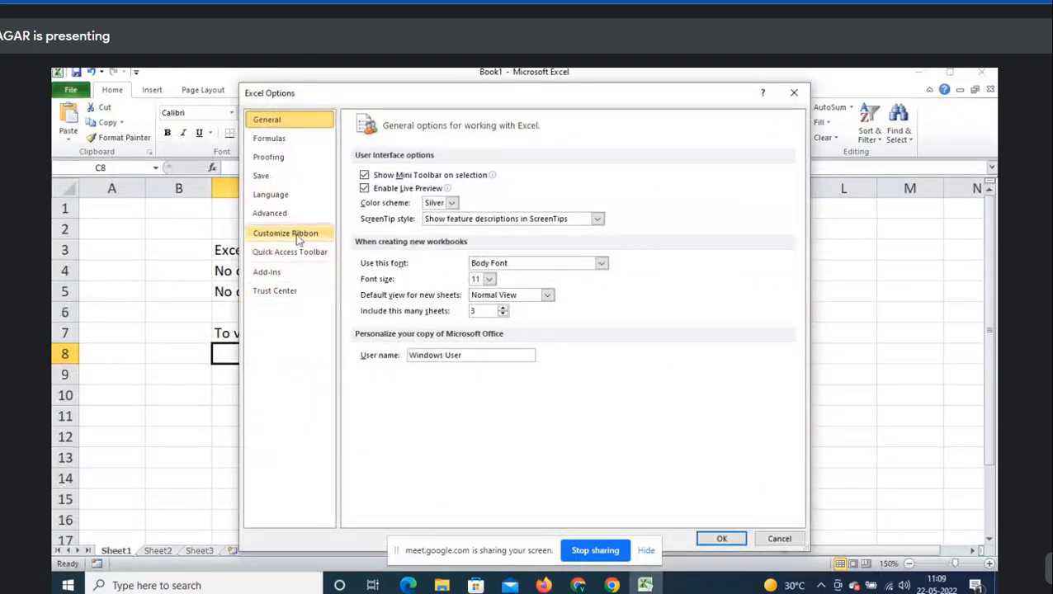
left_click(298, 237)
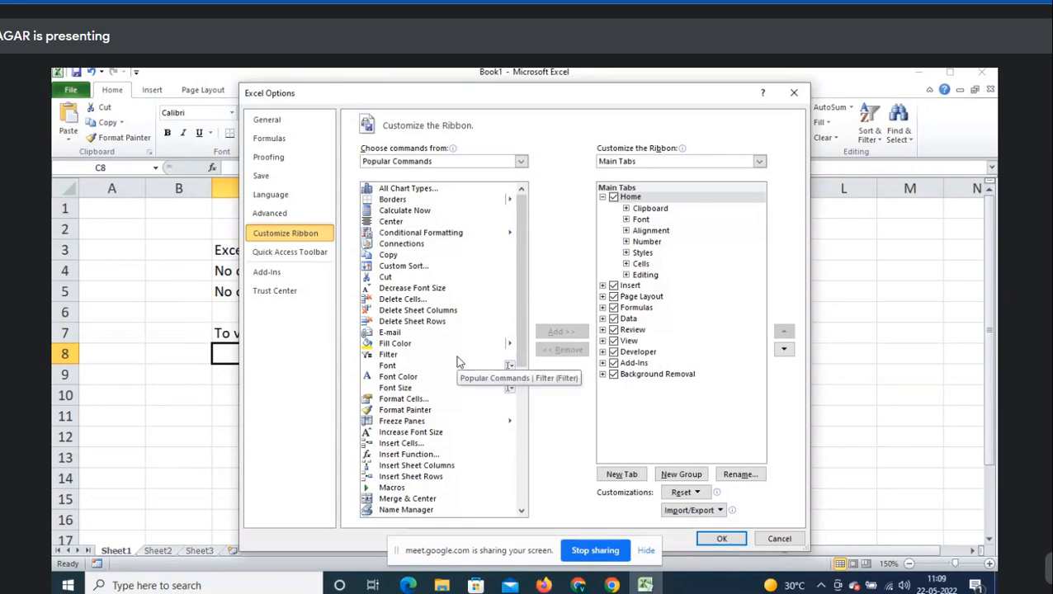
mouse_move(578, 586)
left_click(629, 539)
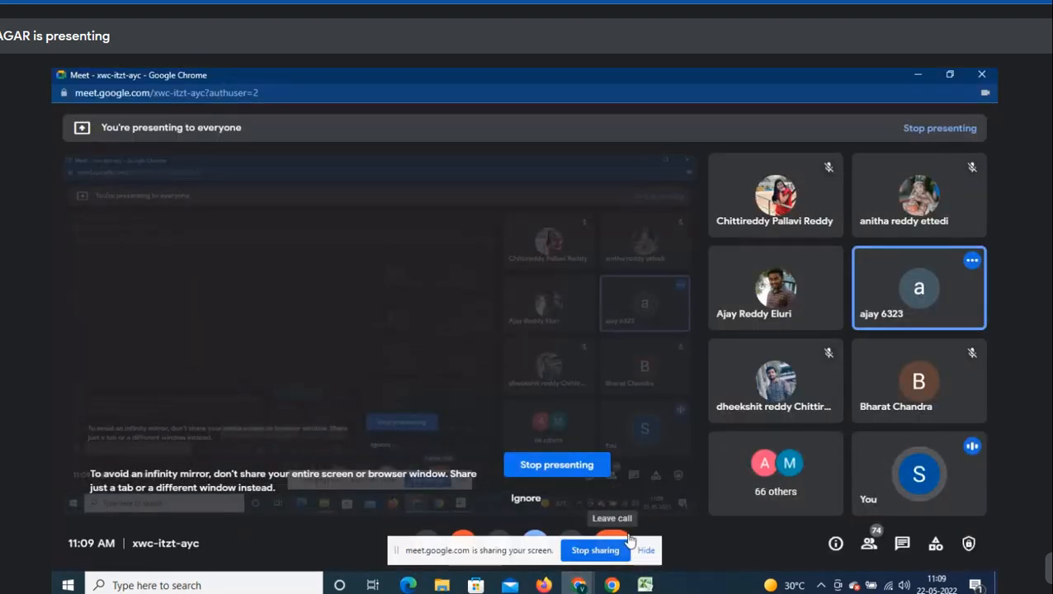
- Minimize and restore the Meet window, then admit the guest asking to join
left_click(925, 81)
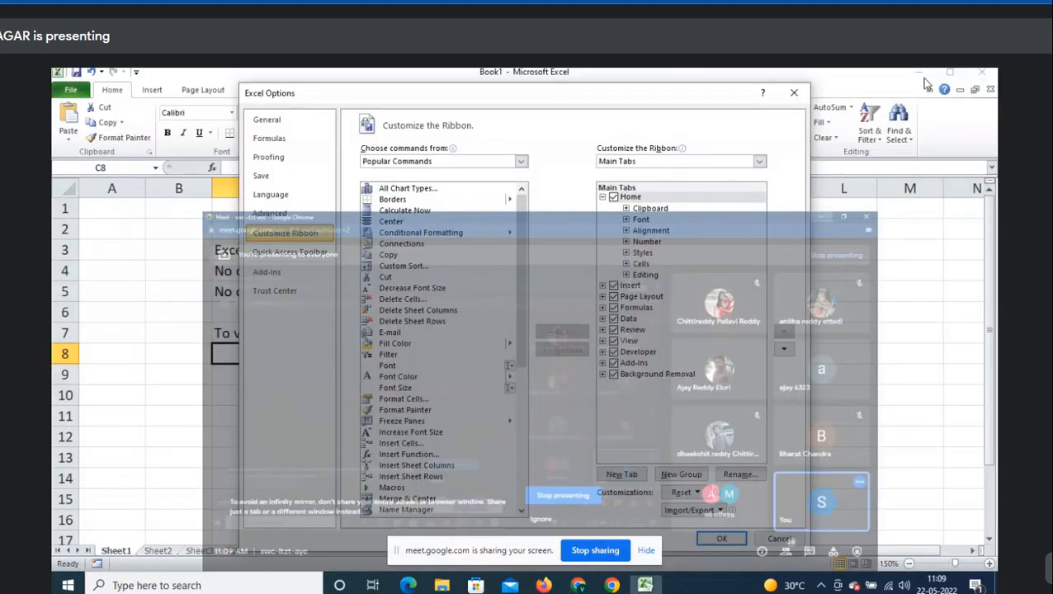
left_click(605, 545)
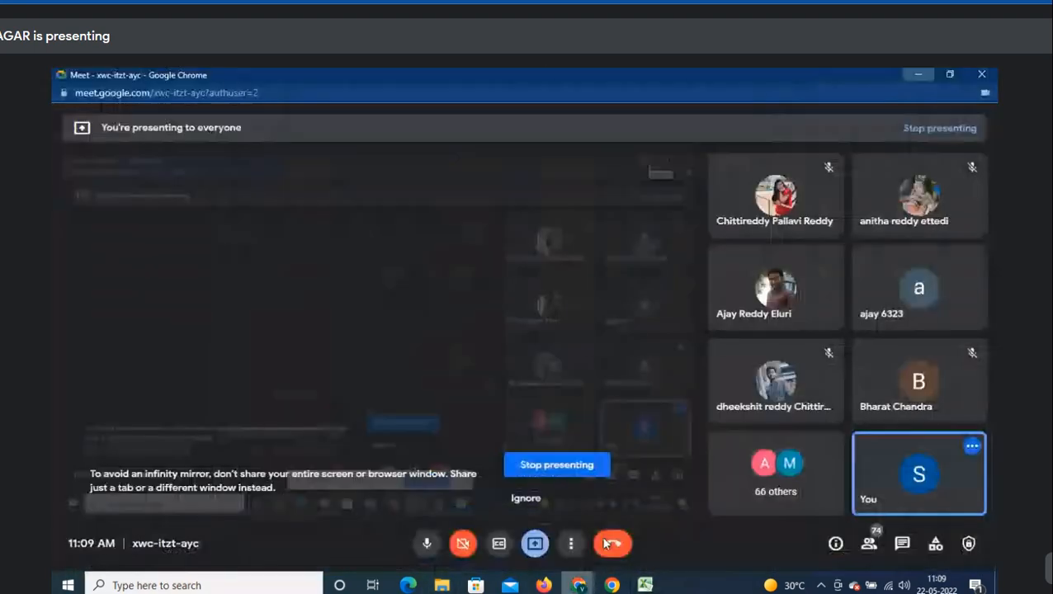
left_click(669, 183)
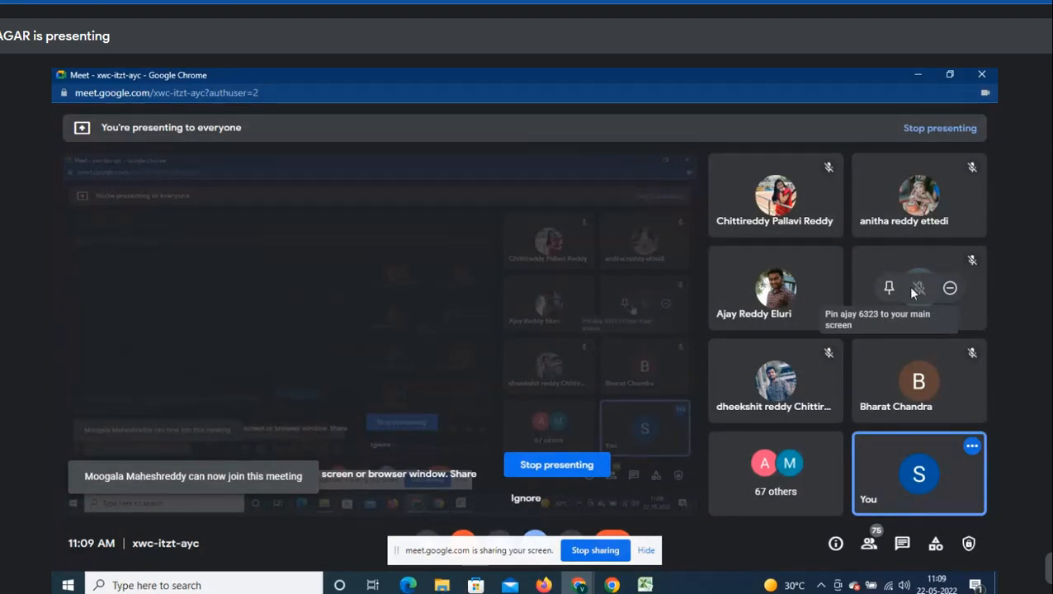
- Hide Meet and list the File Tab commands under Customize Ribbon
left_click(920, 73)
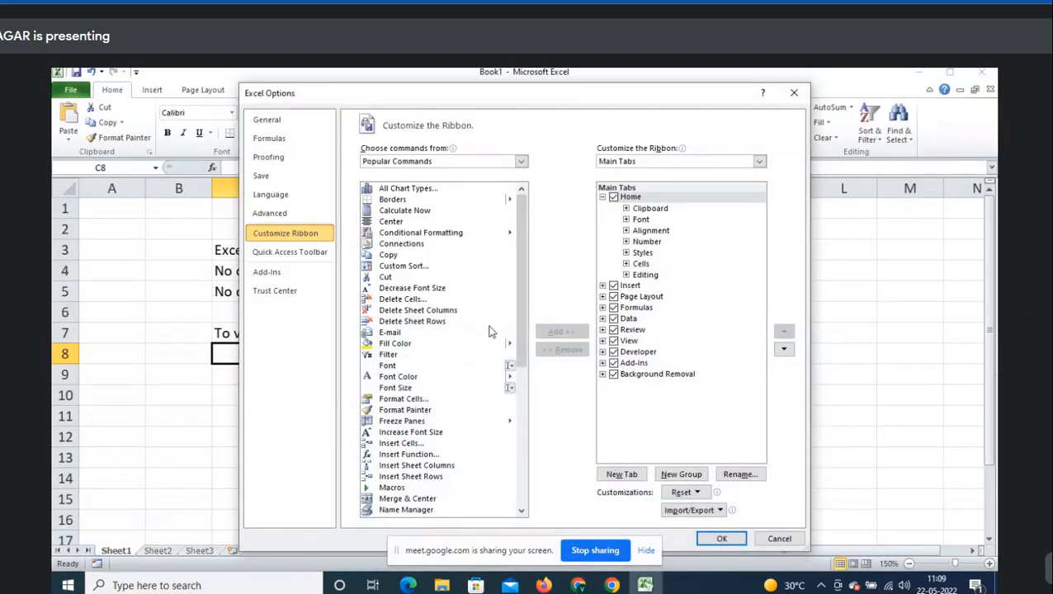
left_click_drag(525, 302, 523, 445)
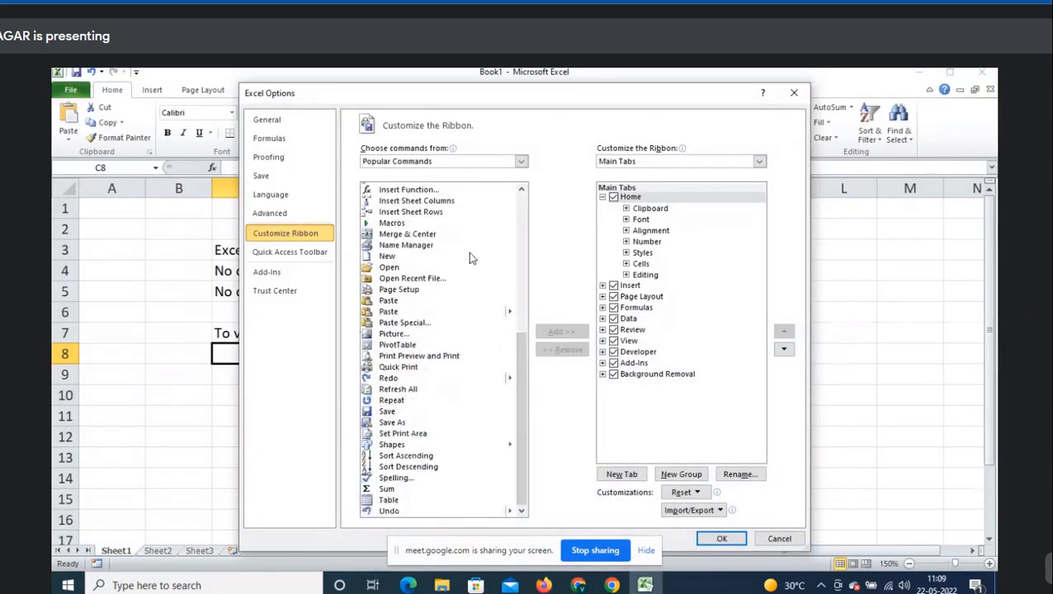
left_click(462, 161)
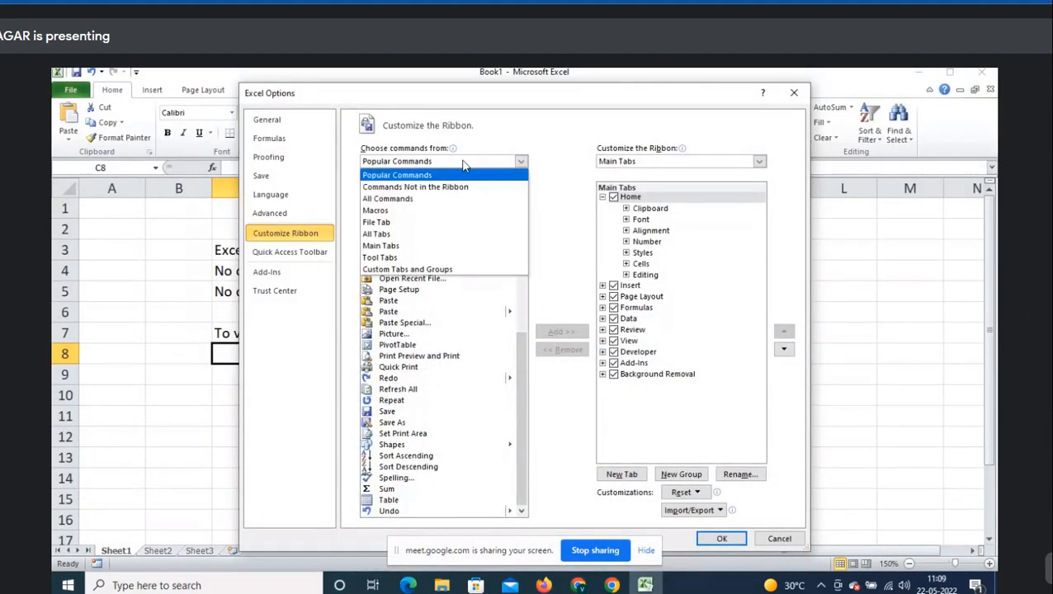
left_click(443, 223)
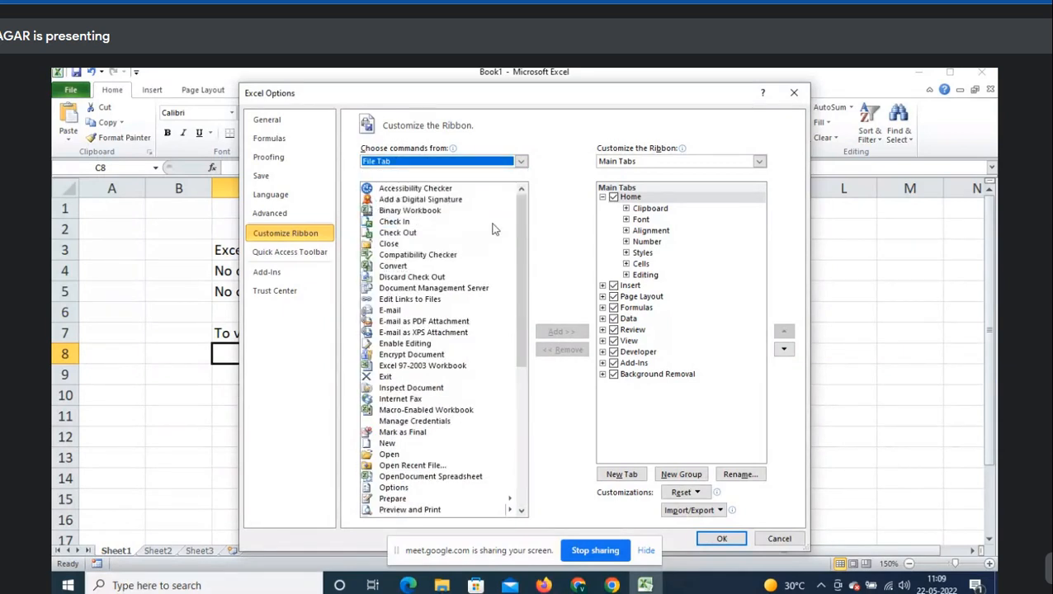
- Browse Custom Tabs and Groups, then All Tabs, and close Excel Options with OK
left_click(520, 161)
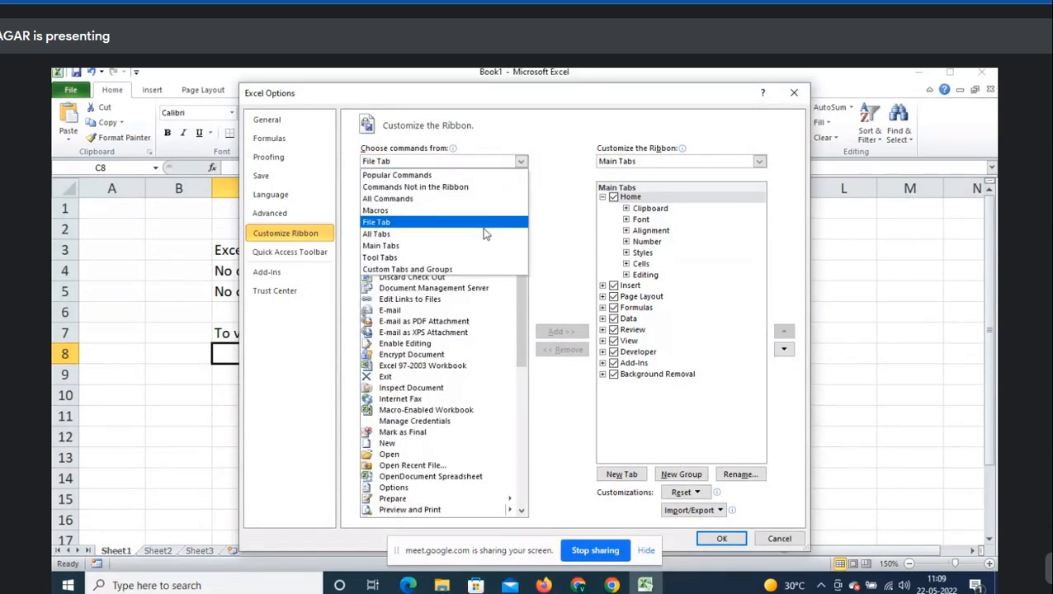
left_click(470, 269)
left_click(505, 161)
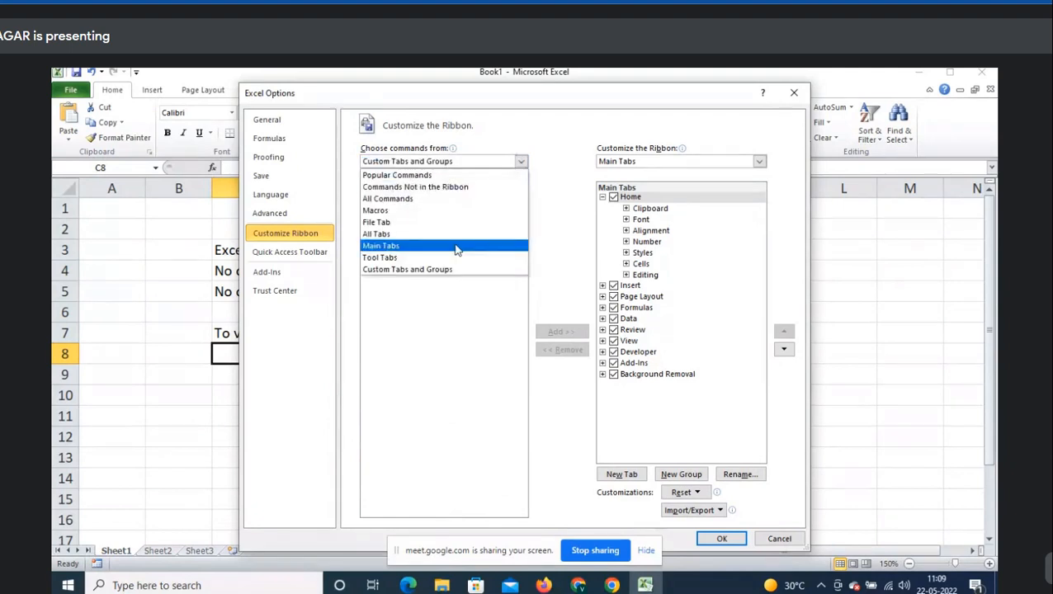
left_click(457, 234)
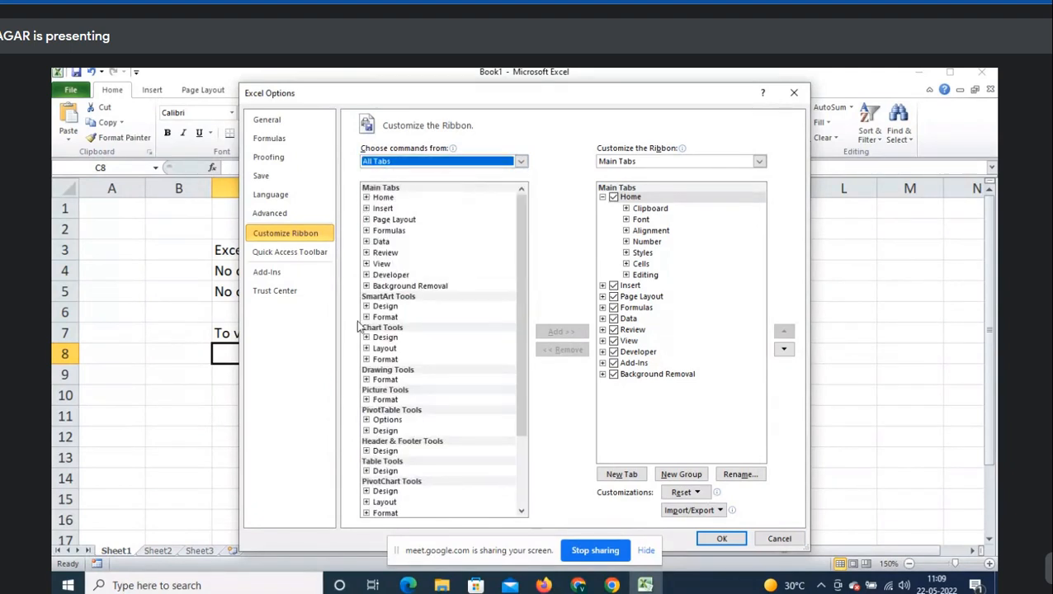
left_click_drag(523, 250, 530, 346)
left_click(726, 538)
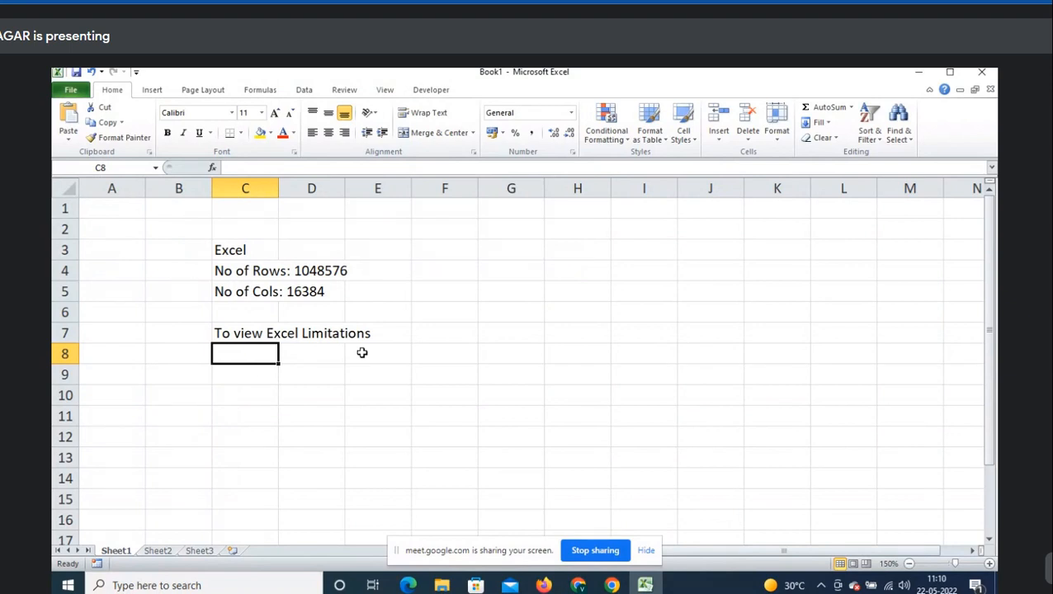
- Open Excel Help, move it right, and search for 'limits'
key("F1")
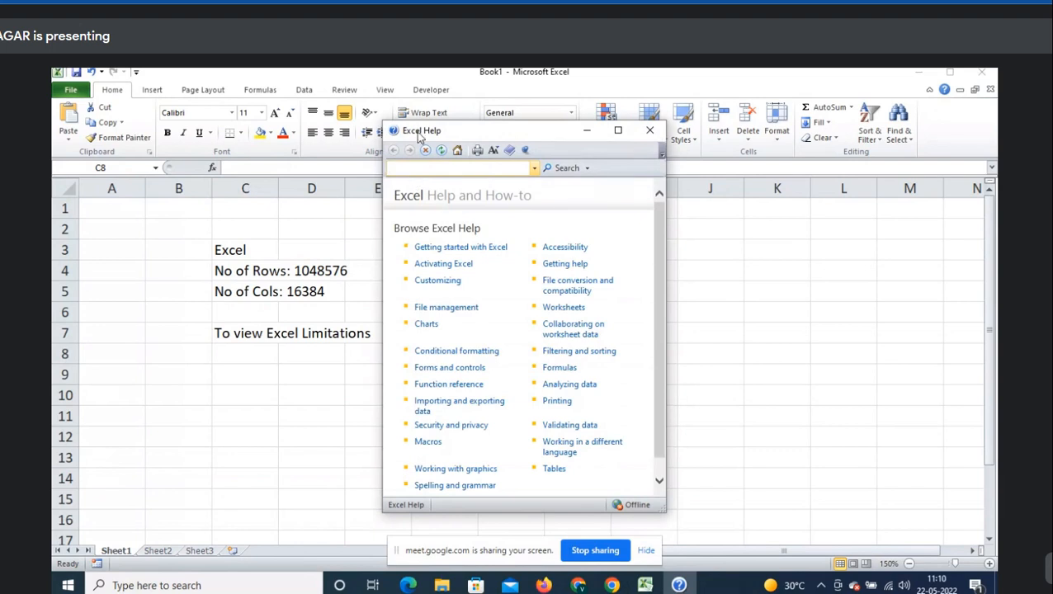
left_click_drag(503, 135, 648, 124)
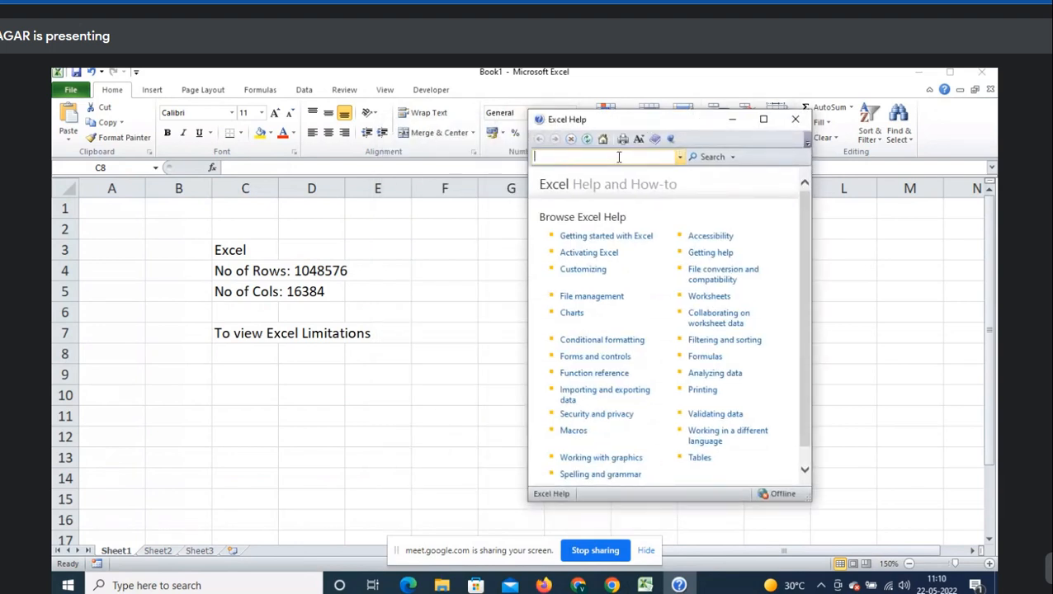
left_click(619, 157)
key("Return")
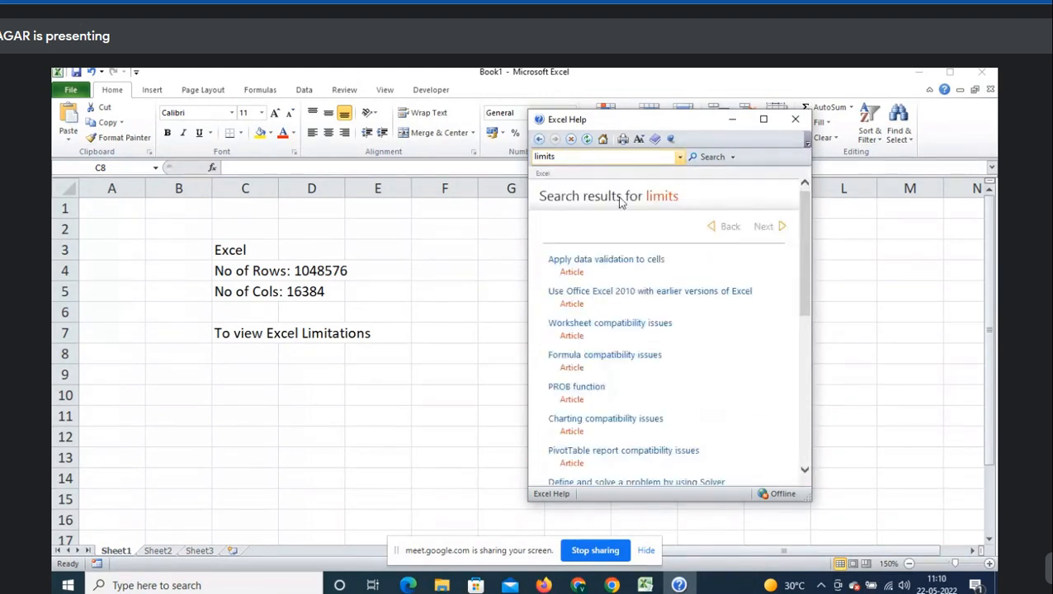
scroll(687, 367, "down", 3)
scroll(694, 380, "down", 3)
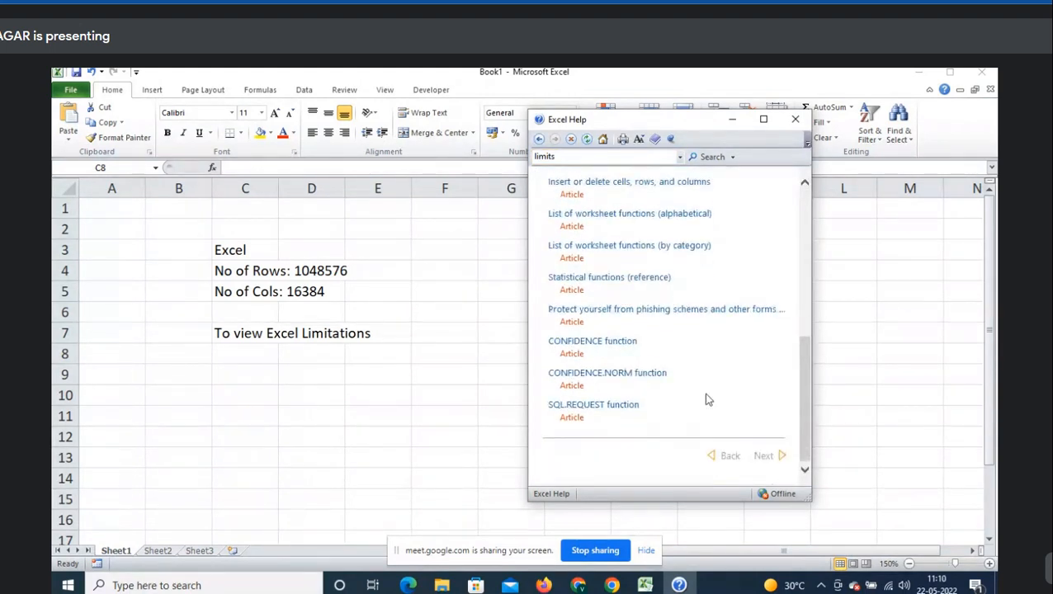
scroll(705, 399, "up", 6)
- Search Help for 'limitation', widen the window, then search 'limits' again
left_click(594, 157)
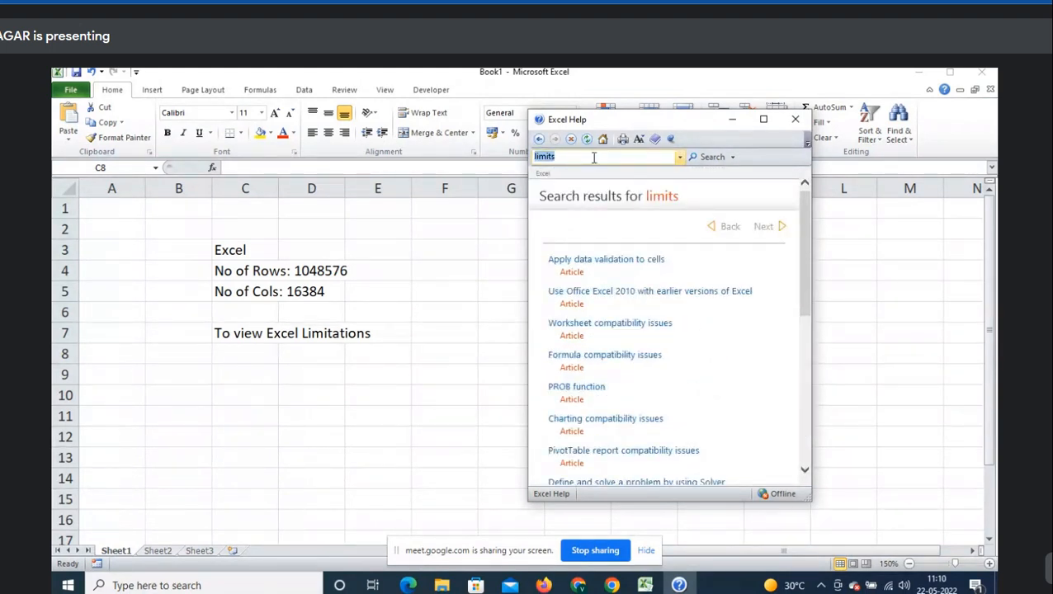
type("limitation")
key("Return")
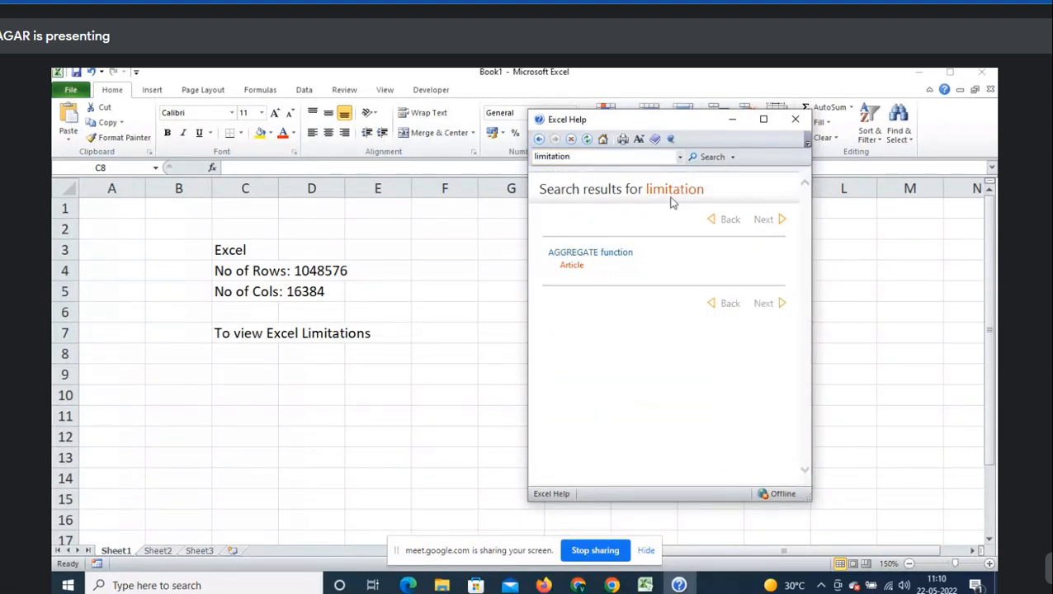
left_click_drag(812, 250, 925, 247)
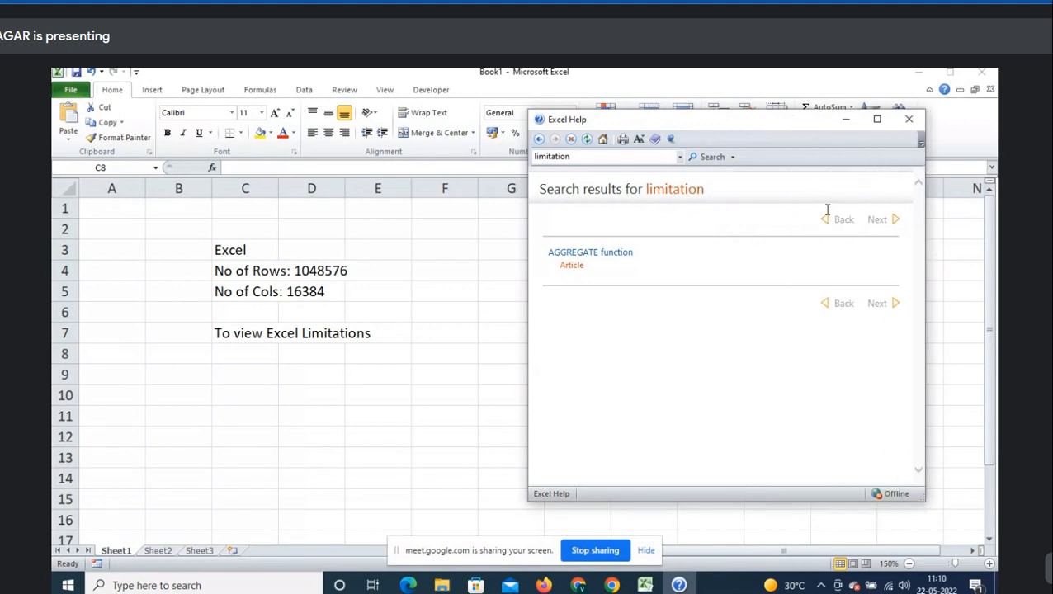
left_click(665, 156)
type("limits")
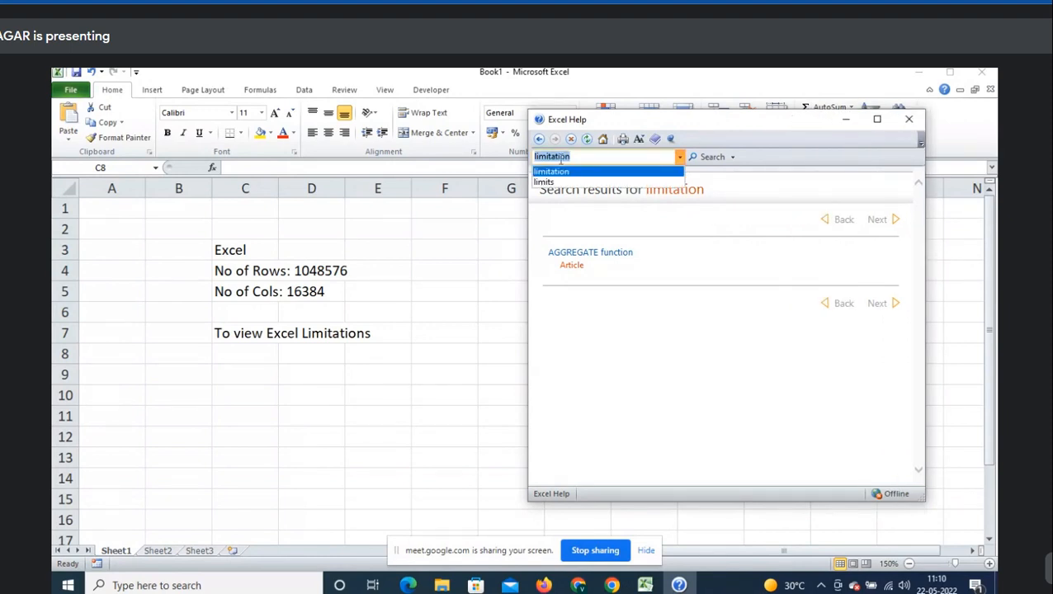
key("Return")
scroll(702, 293, "down", 10)
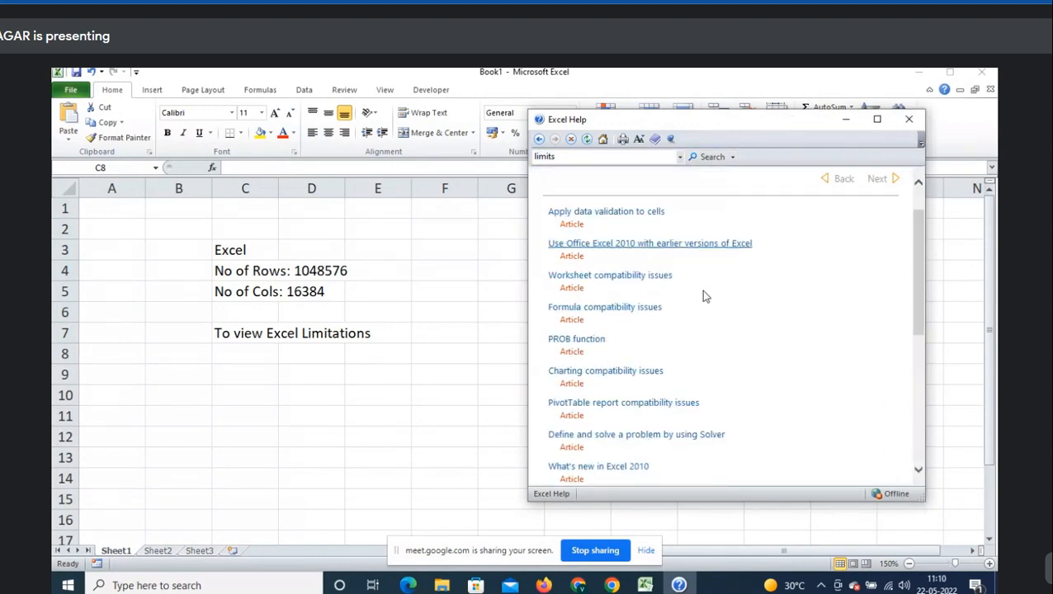
scroll(715, 334, "up", 10)
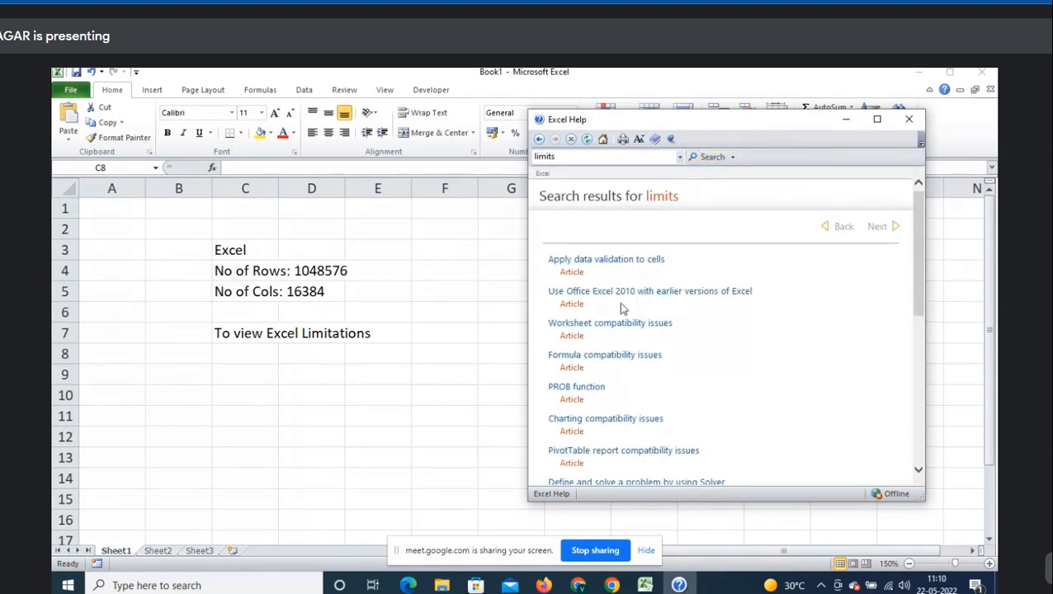
- Open the Help article on using Excel 2010 with earlier versions and read its Compatibility Mode section
left_click(680, 294)
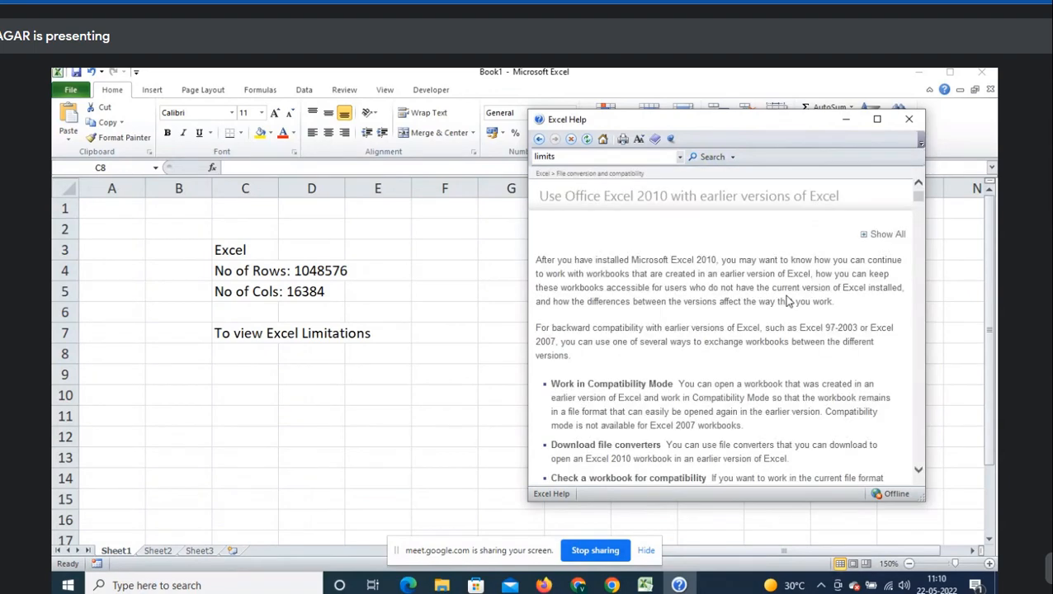
scroll(788, 301, "down", 5)
scroll(789, 301, "up", 2)
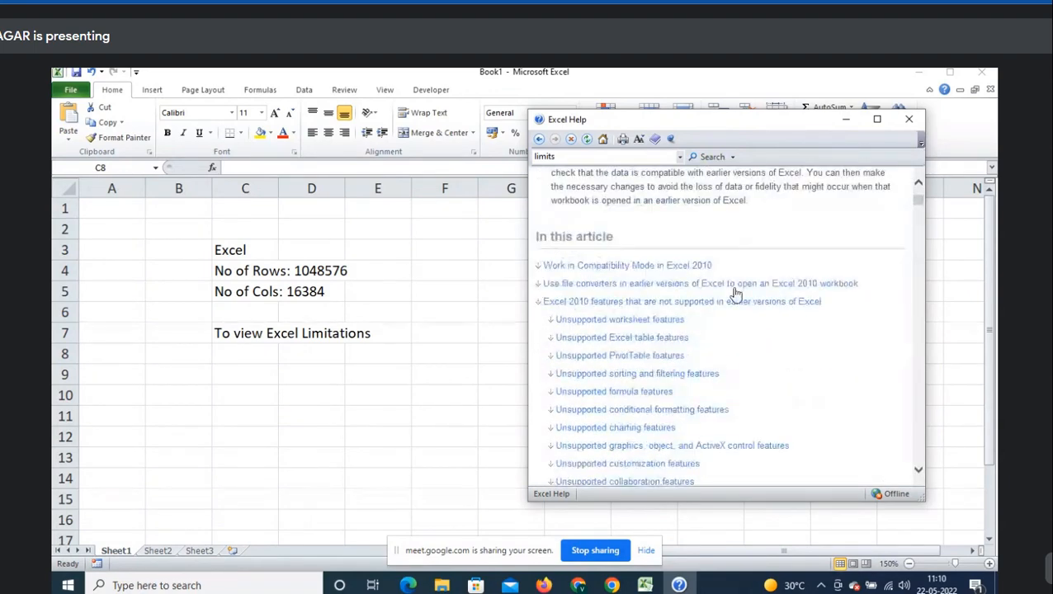
left_click(652, 270)
scroll(797, 326, "down", 10)
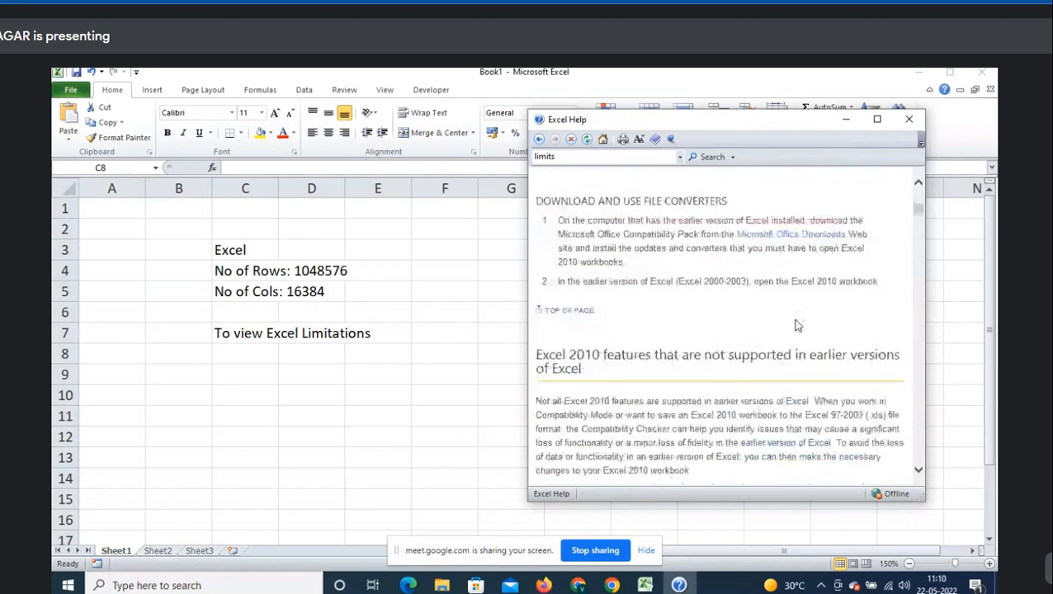
scroll(798, 326, "down", 3)
scroll(797, 326, "up", 4)
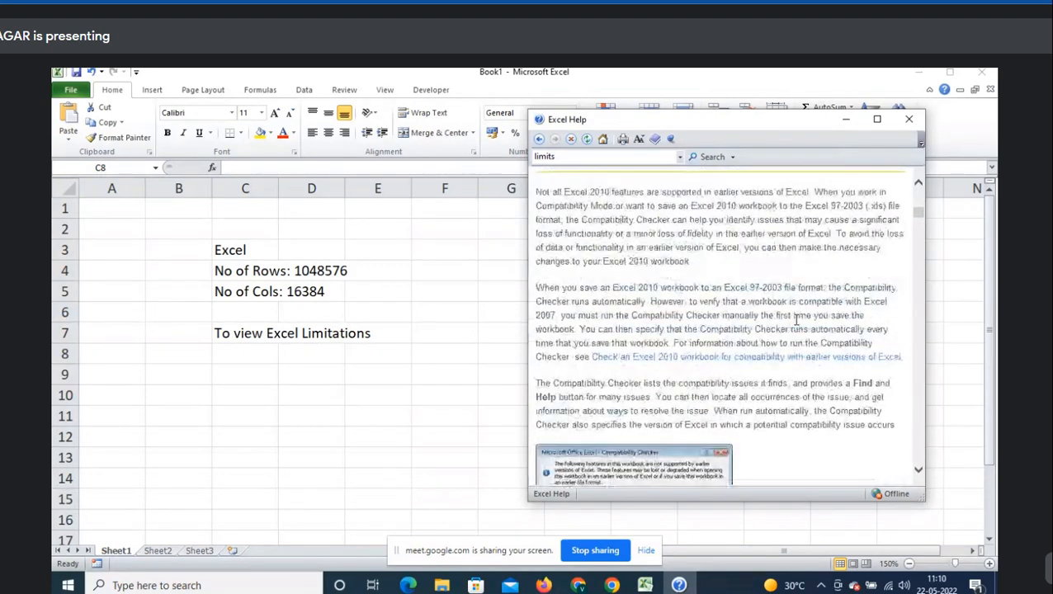
scroll(798, 326, "down", 8)
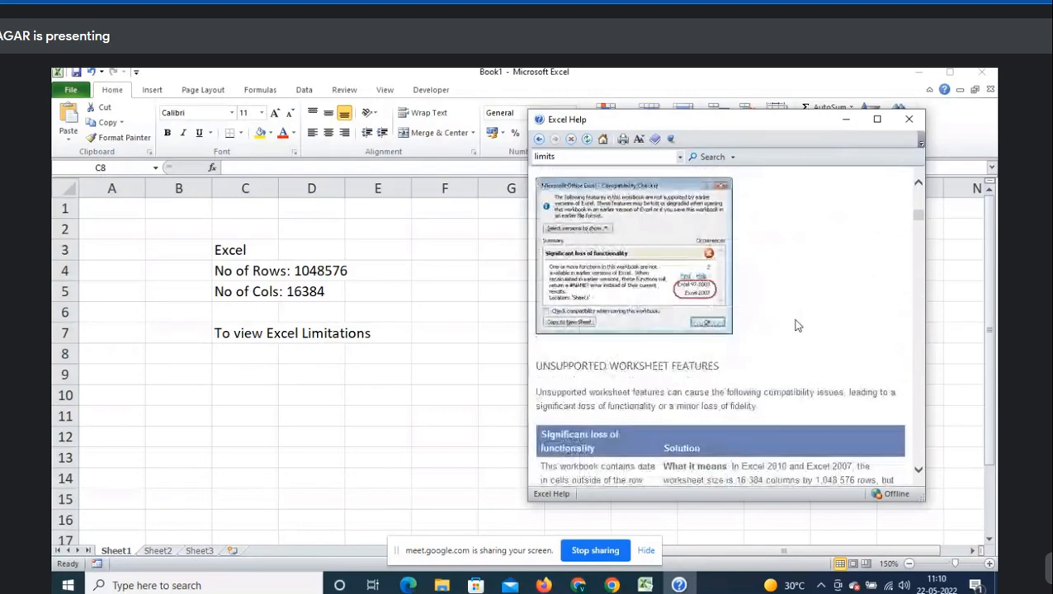
- Admit the person asking to join the meeting, then return to Excel Help
key("alt+Tab")
key("Tab")
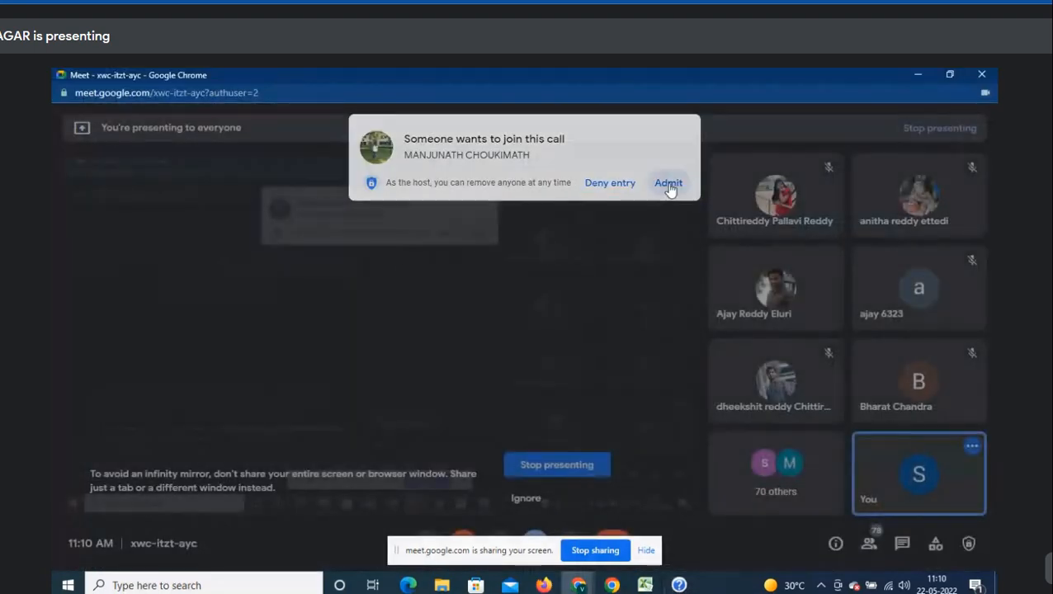
left_click(670, 183)
key("alt+Tab")
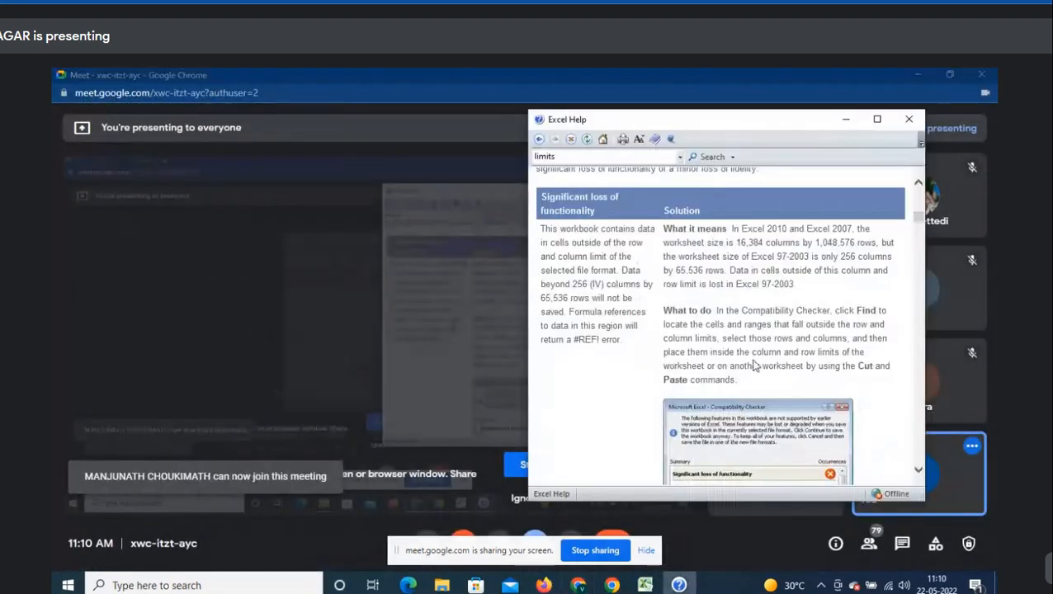
- Scroll through the rest of the Help article
scroll(754, 366, "down", 3)
key("alt+Tab")
scroll(754, 366, "down", 4)
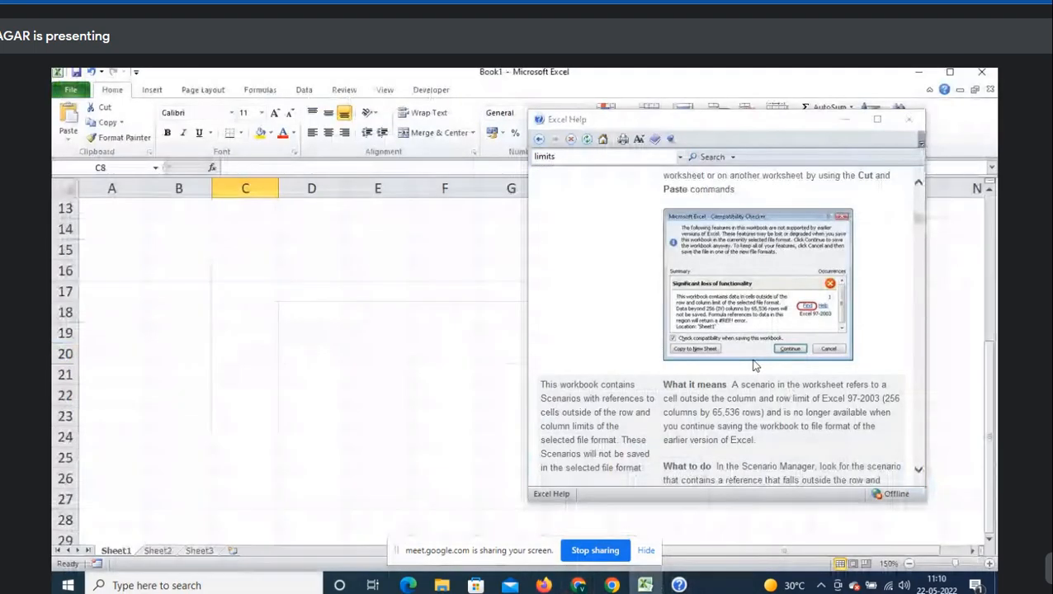
scroll(404, 343, "up", 4)
left_click(697, 289)
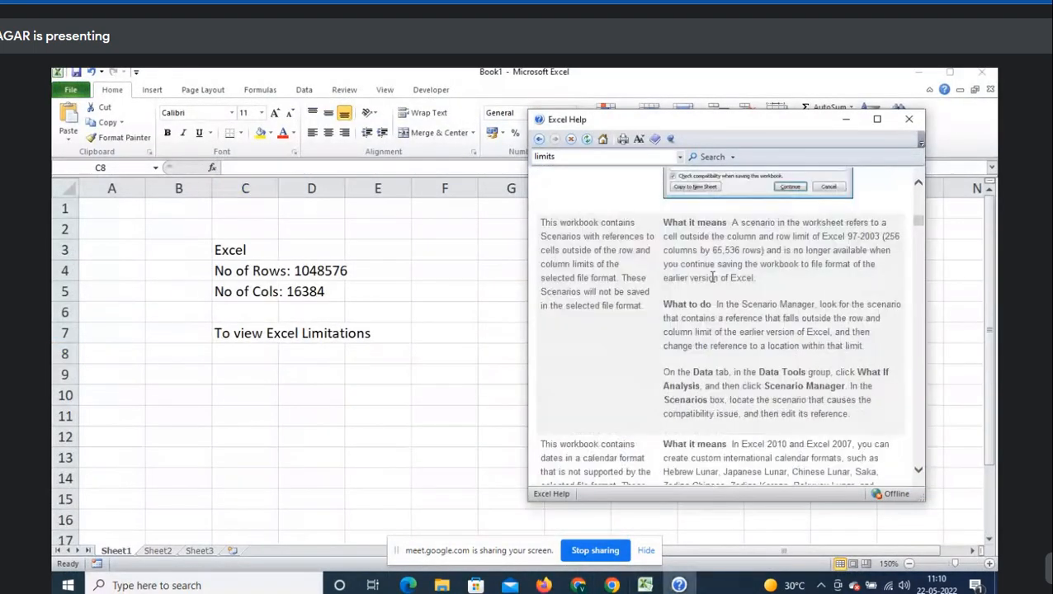
scroll(710, 280, "down", 6)
scroll(713, 278, "down", 8)
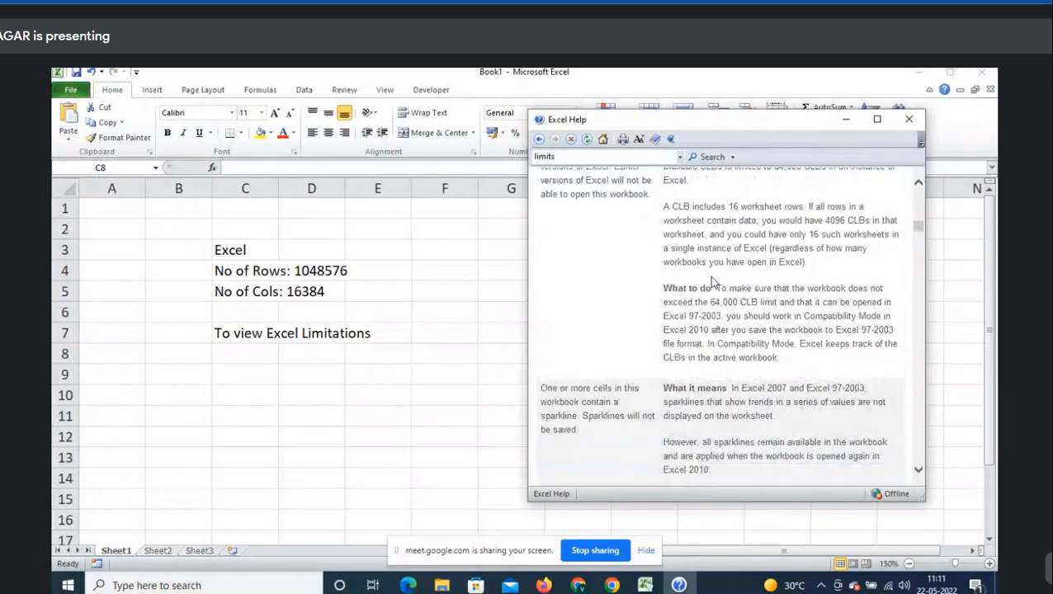
scroll(712, 280, "down", 3)
scroll(709, 275, "down", 5)
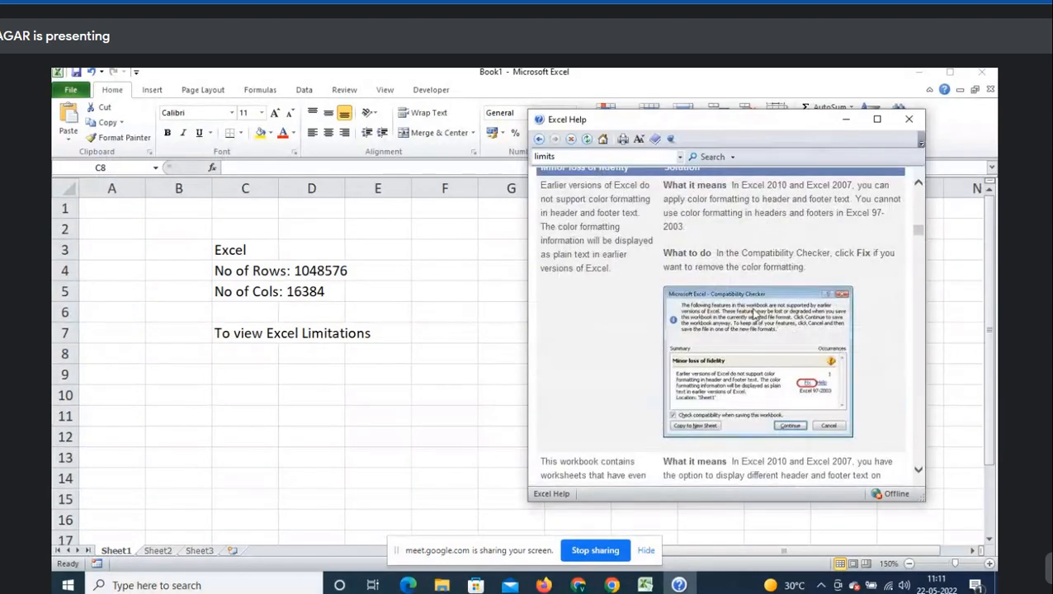
scroll(753, 309, "down", 3)
scroll(754, 310, "down", 8)
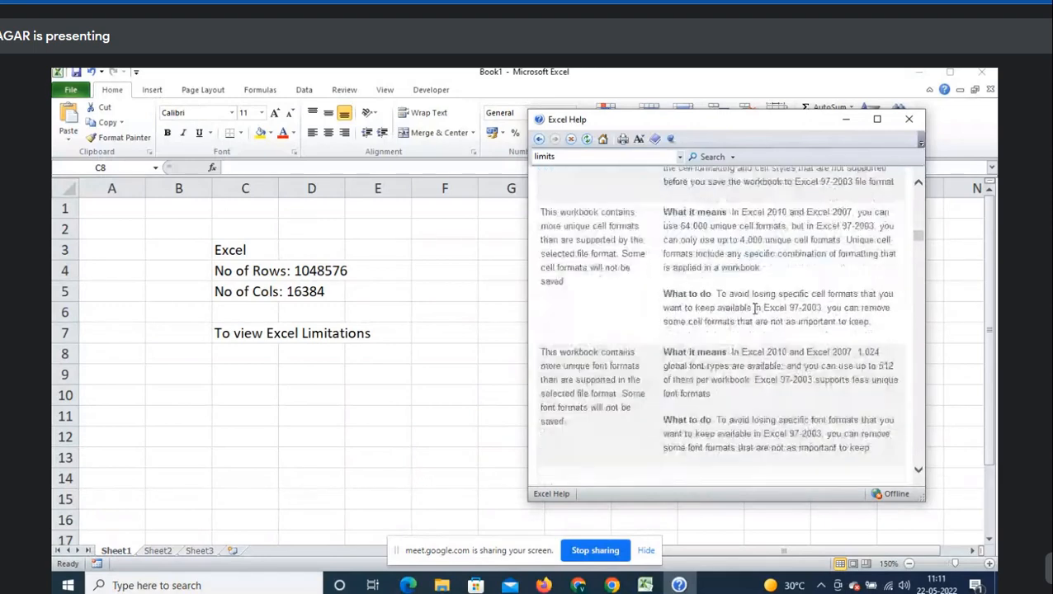
scroll(753, 314, "down", 3)
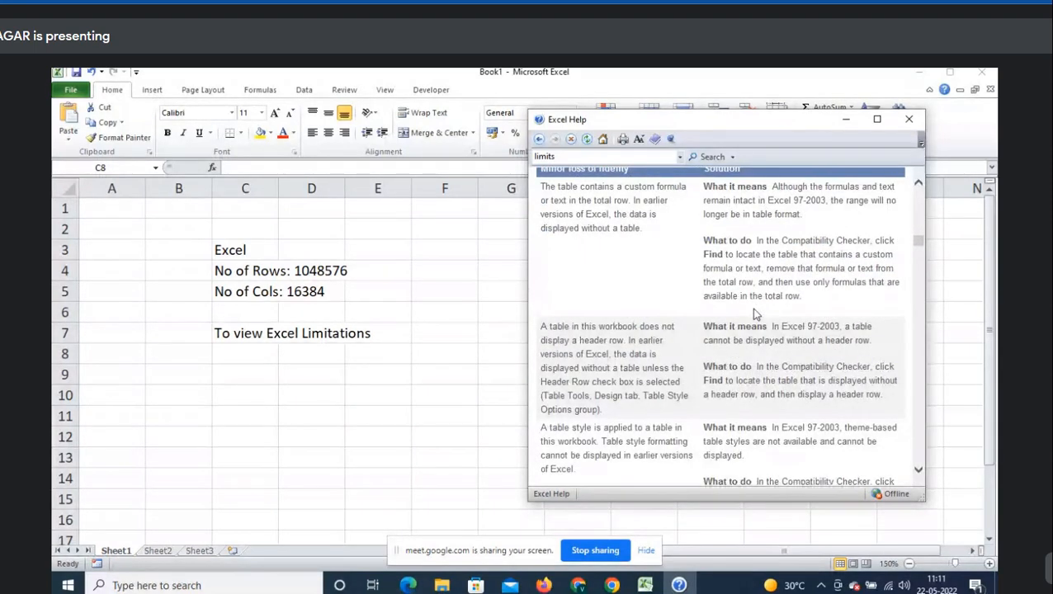
scroll(753, 313, "down", 3)
scroll(754, 313, "up", 6)
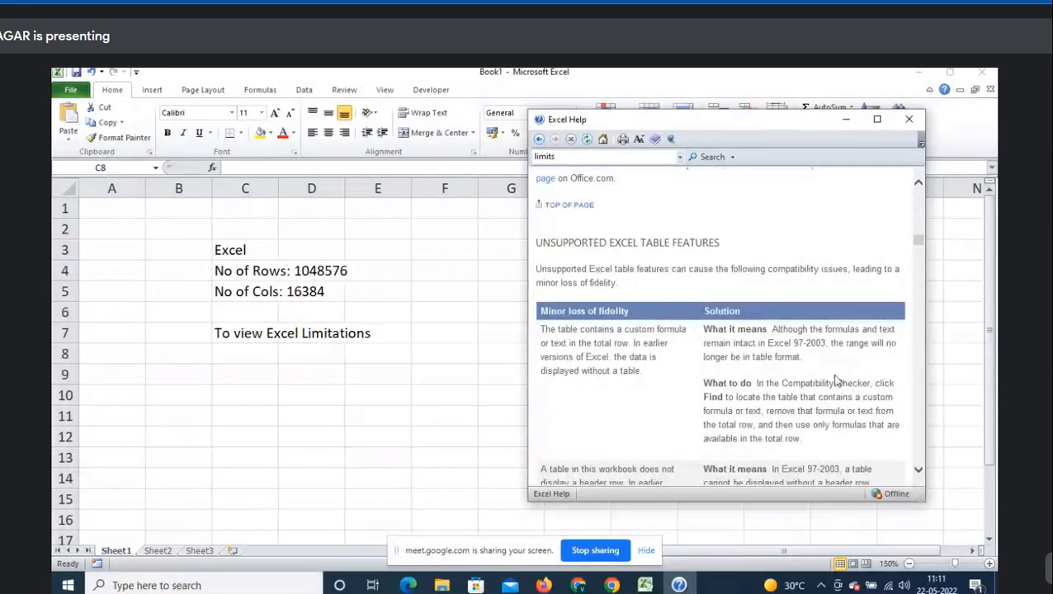
scroll(837, 378, "down", 6)
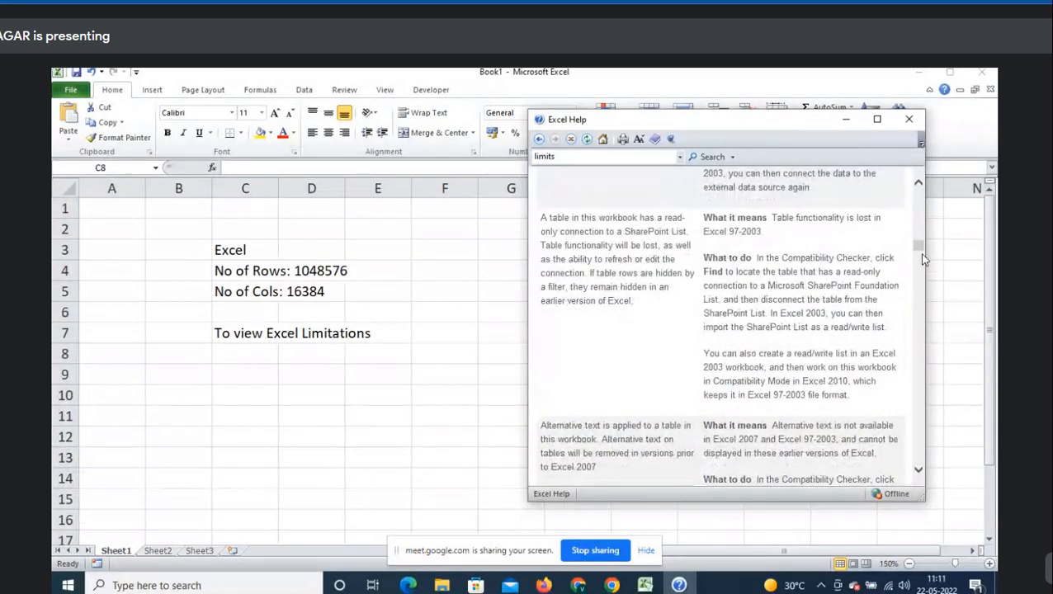
left_click_drag(919, 252, 922, 282)
left_click_drag(918, 324, 894, 470)
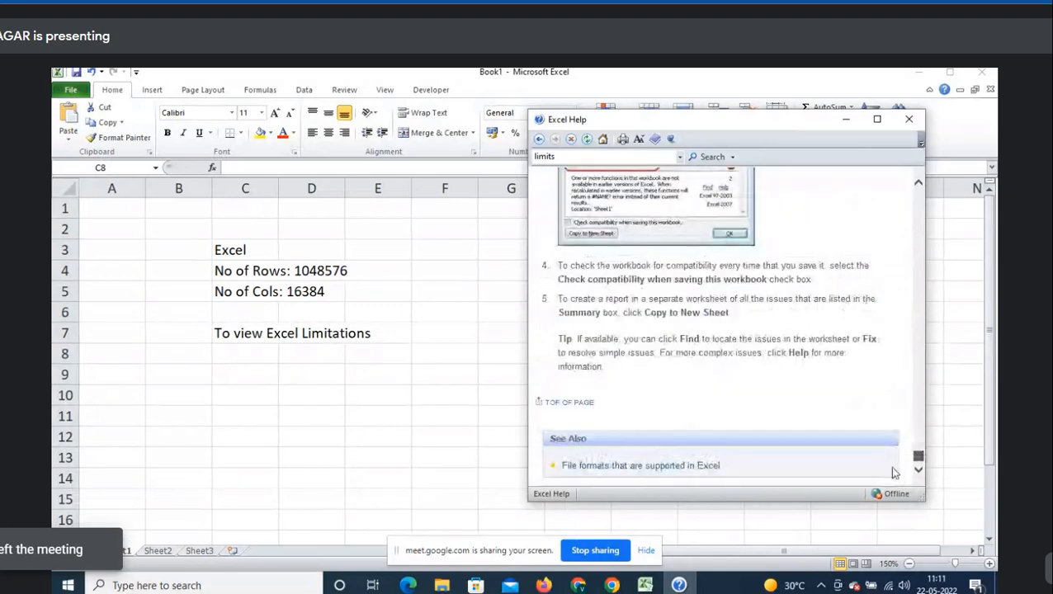
- Search Help for 'shortcuts', skim the Keyboard shortcuts for SmartArt graphics article, then put Help away
left_click(611, 153)
type("shortcuts")
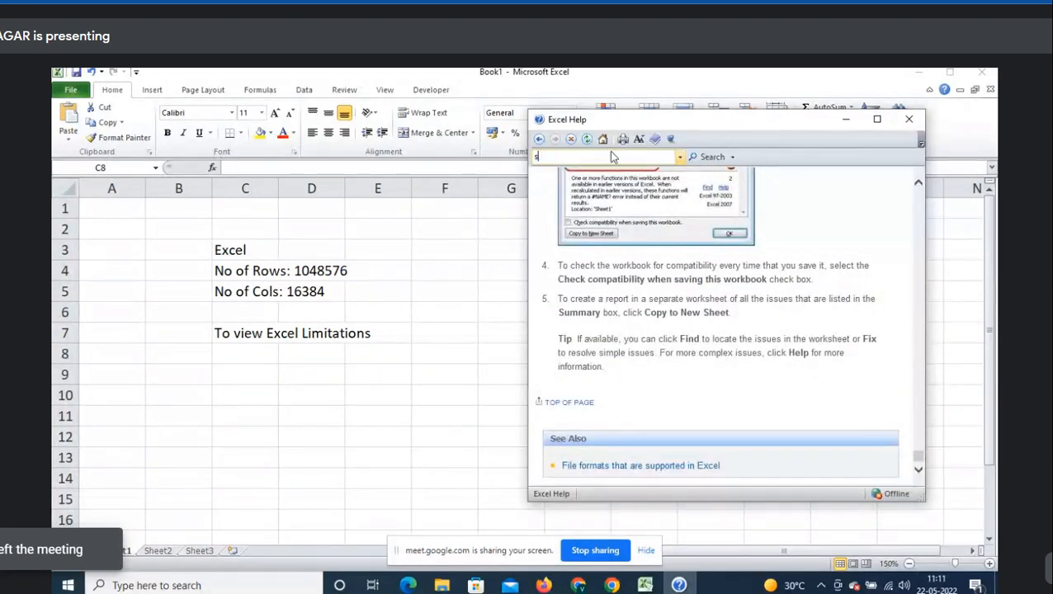
key("Return")
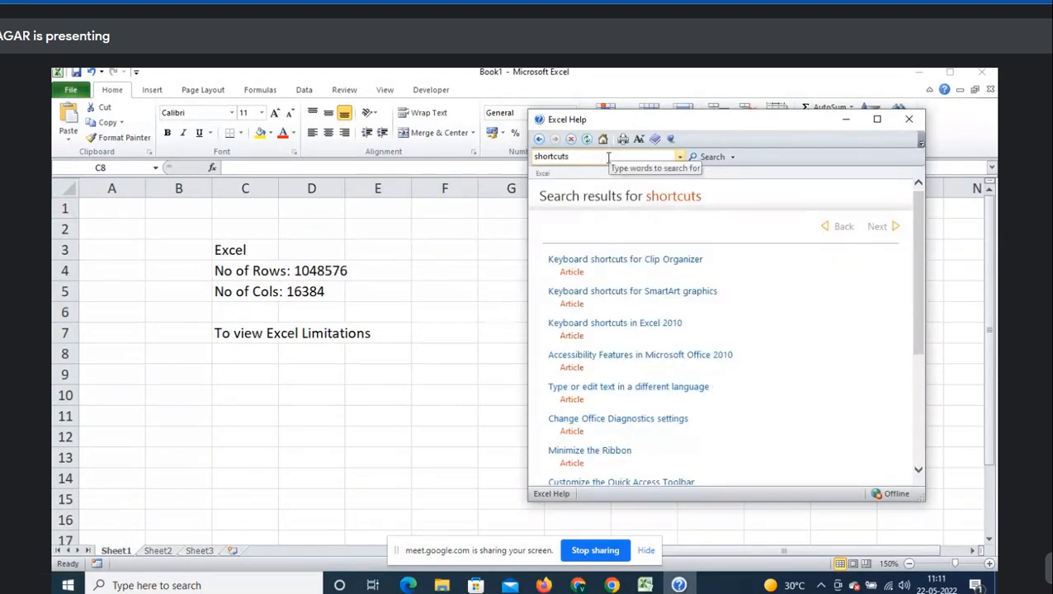
left_click(609, 293)
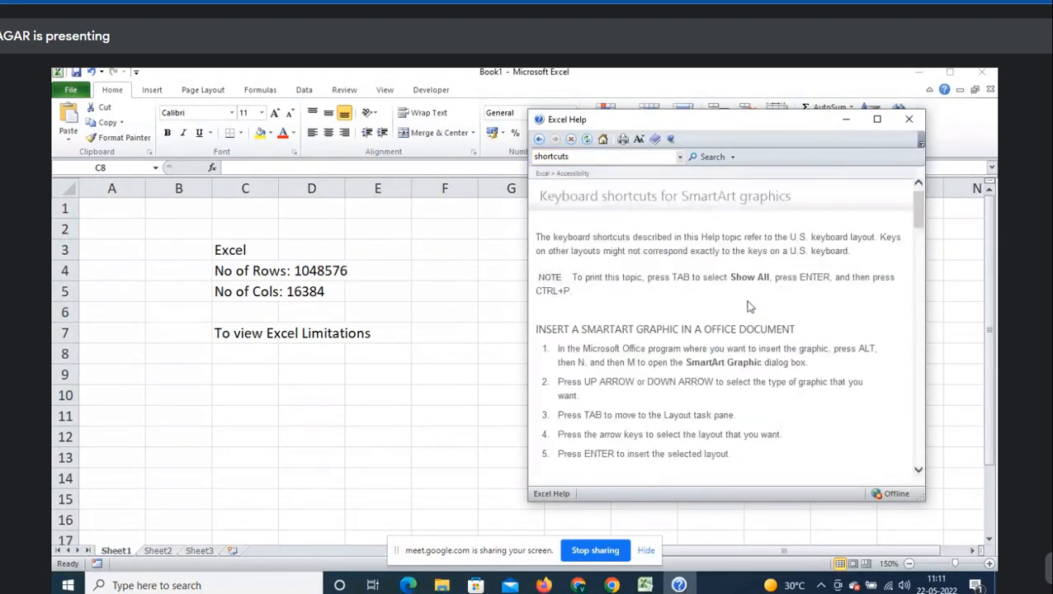
scroll(726, 330, "down", 5)
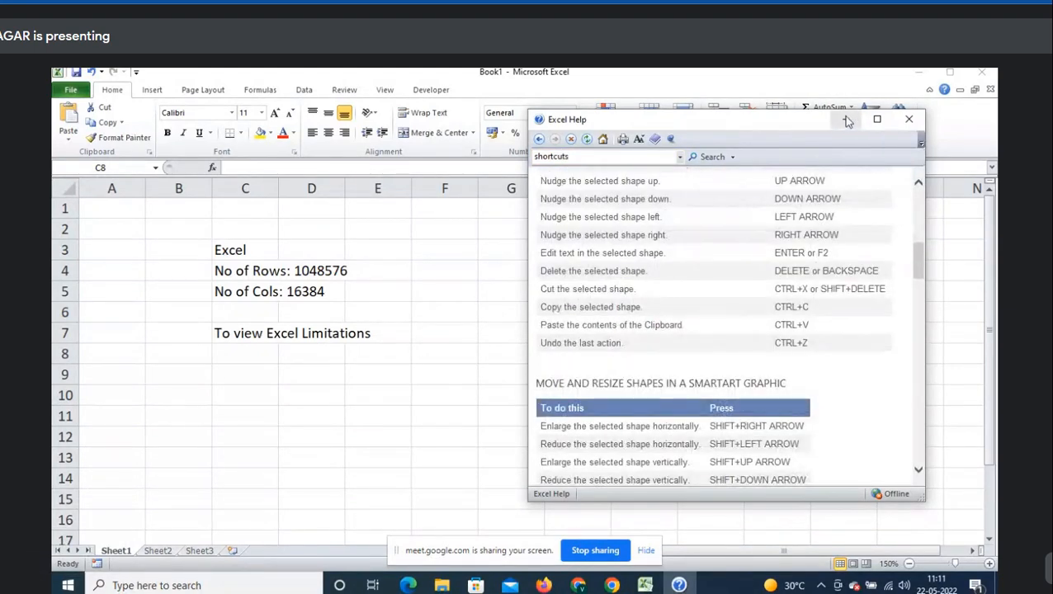
left_click(846, 119)
left_click(321, 359)
- Enter 'Press F1->Help->limits->Search' in cell C8
left_click(255, 357)
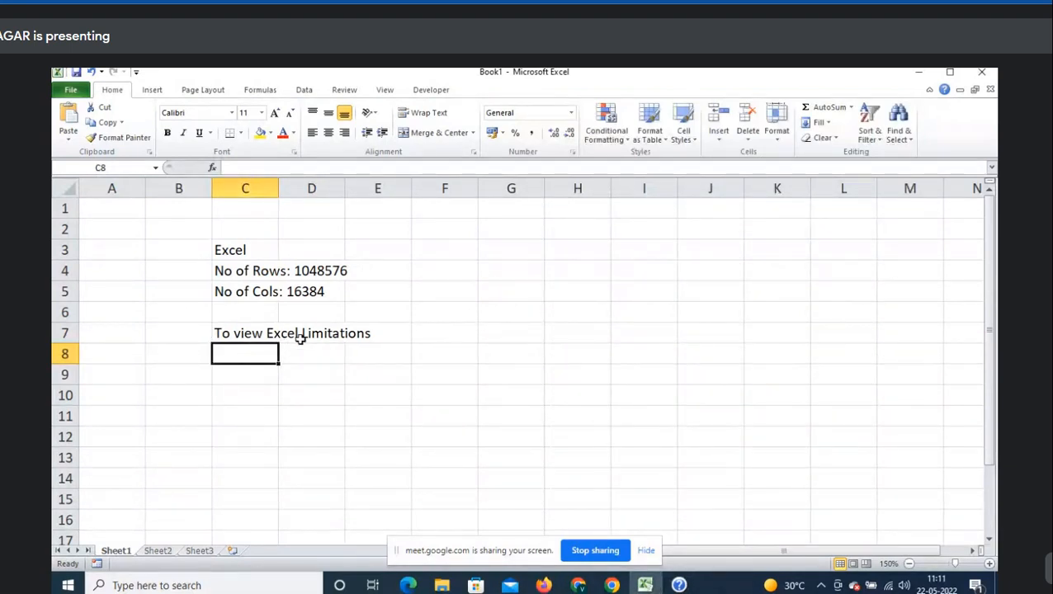
key("Up")
key("Down")
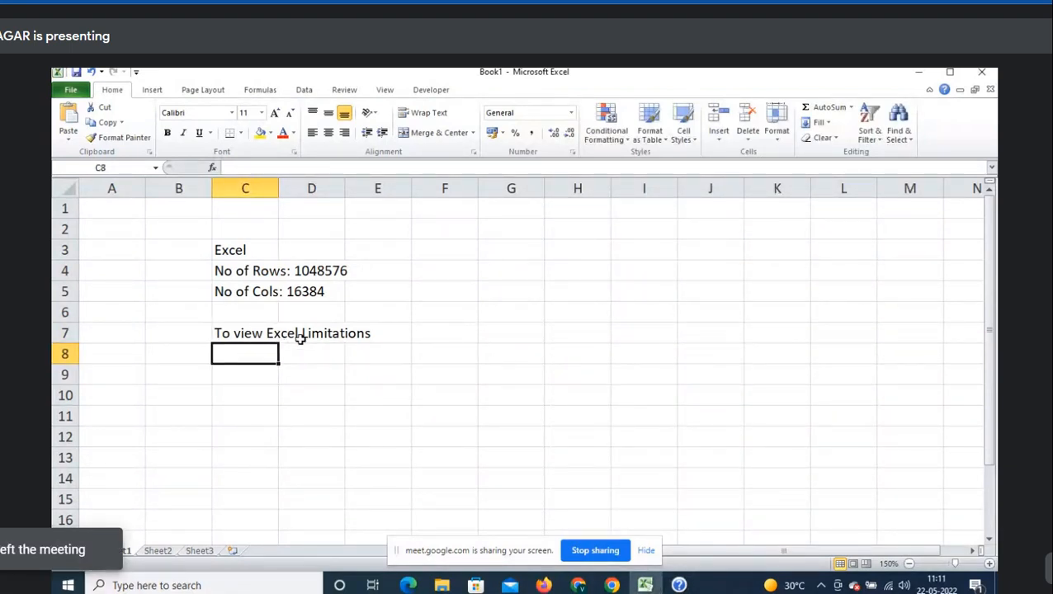
type("Press F")
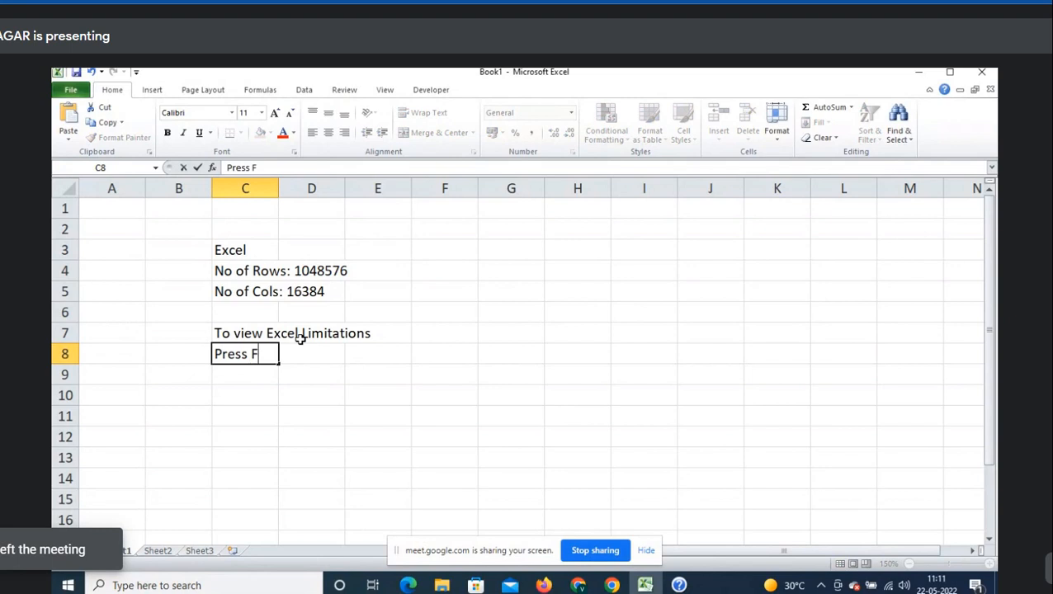
type("1->He")
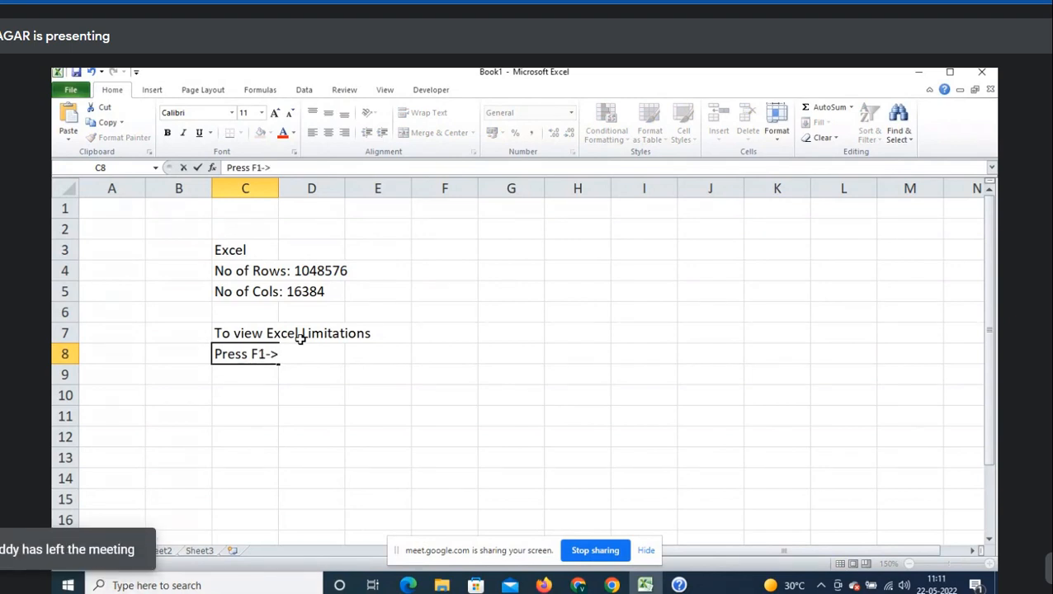
type("lp->limits")
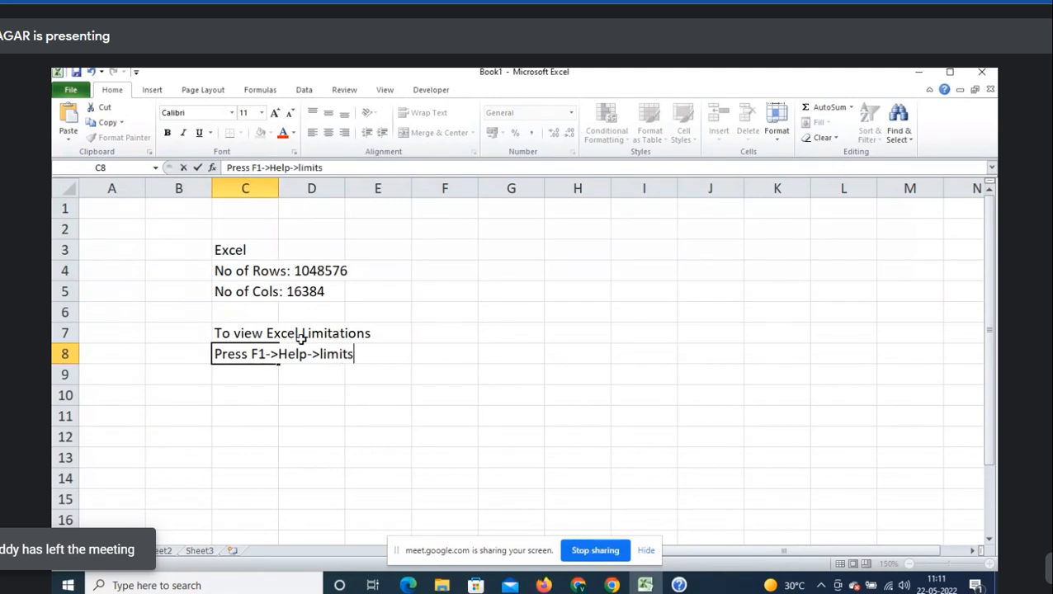
type("->Se")
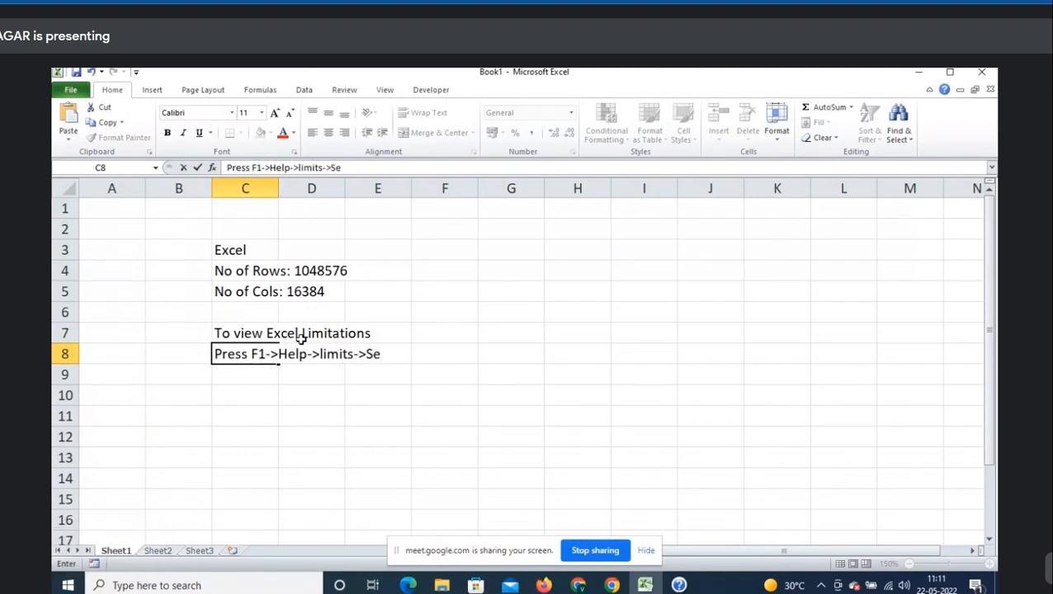
type("arch")
key("Return")
key("Return")
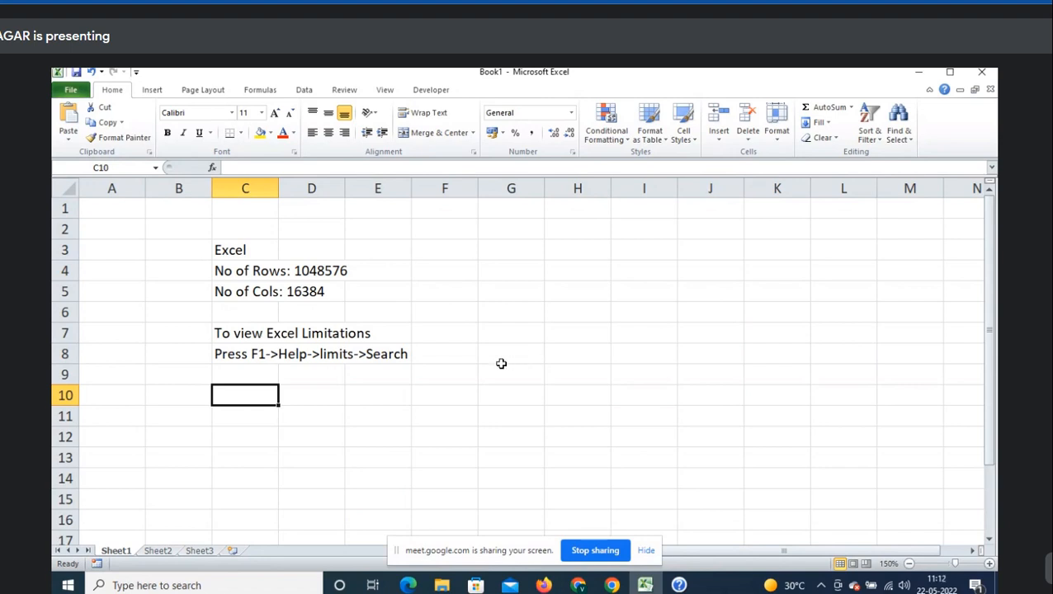
- Type the heading 'To view excel shortcut keys' in C10, correcting the typos
type("To view ")
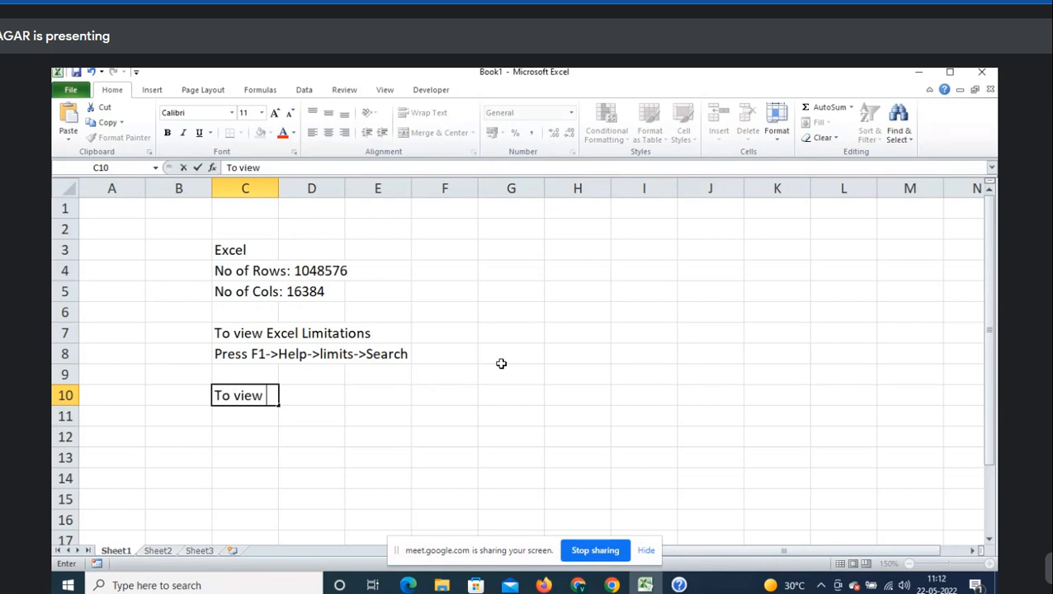
type("E")
key("BackSpace")
type("excel sho")
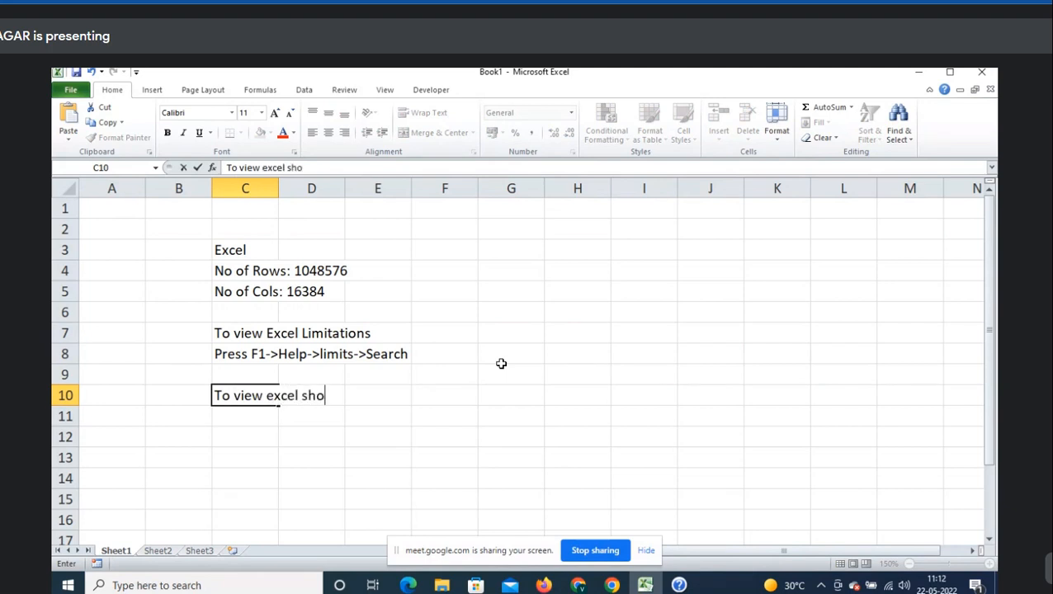
type("rtcuts ke")
key("BackSpace")
key("BackSpace")
key("BackSpace")
key("BackSpace")
type("keyyys")
key("BackSpace")
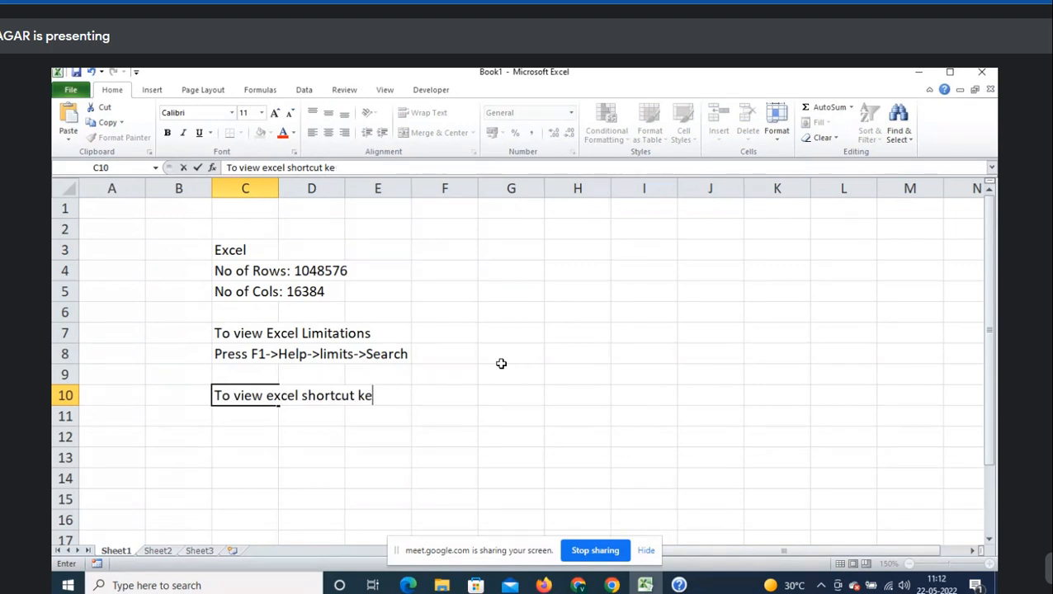
type("yyys")
key("Return")
key("Up")
key("F2")
key("BackSpace")
key("BackSpace")
key("BackSpace")
type("s")
key("Return")
- Enter 'Press F1->Excel help->Shortcuts' in C11, then open and close Excel Help
type("P")
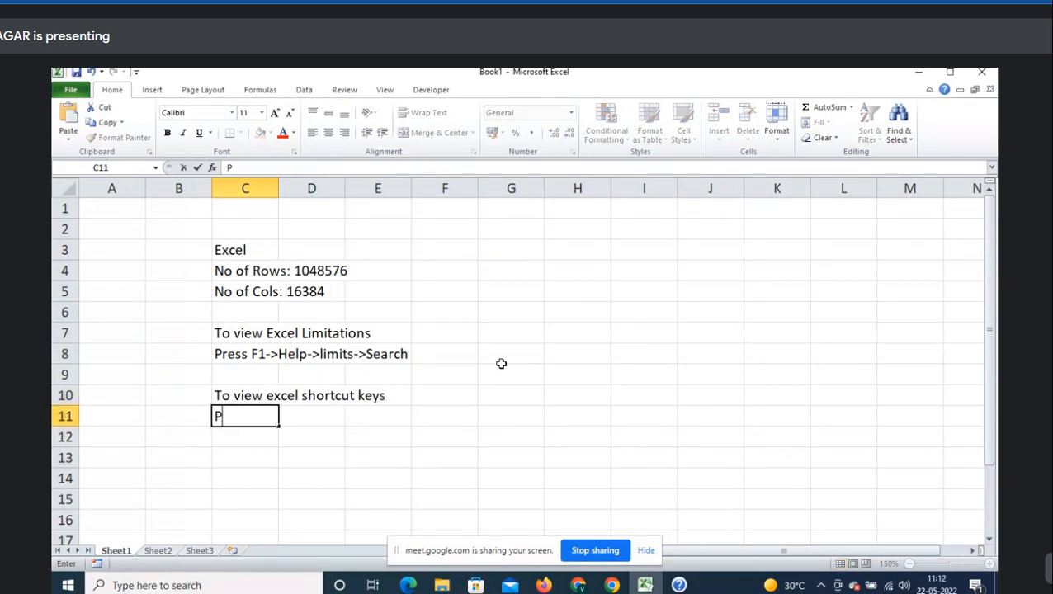
type("ress F1-")
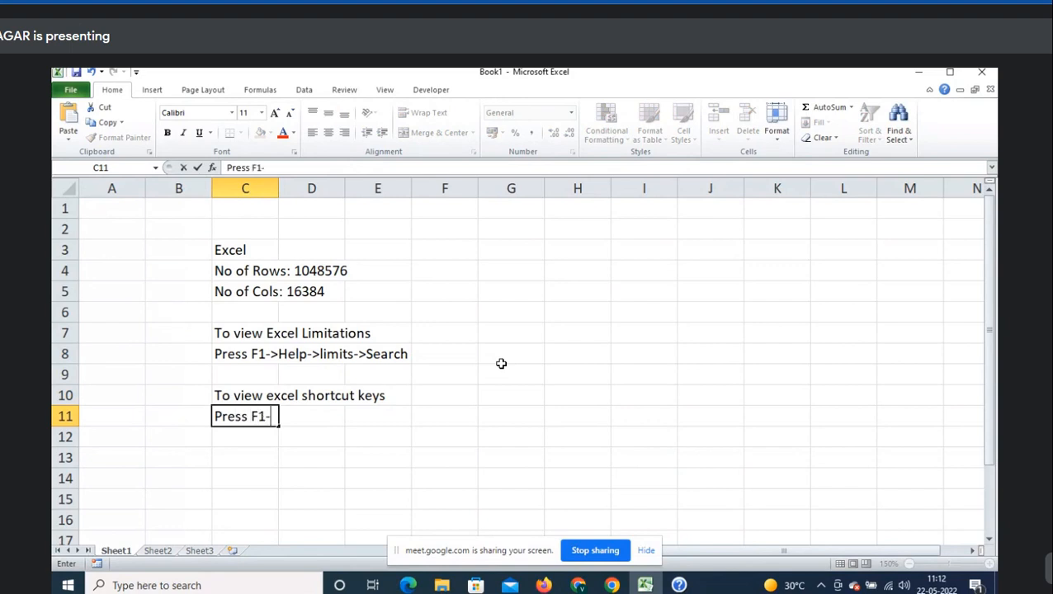
type(">Excel he")
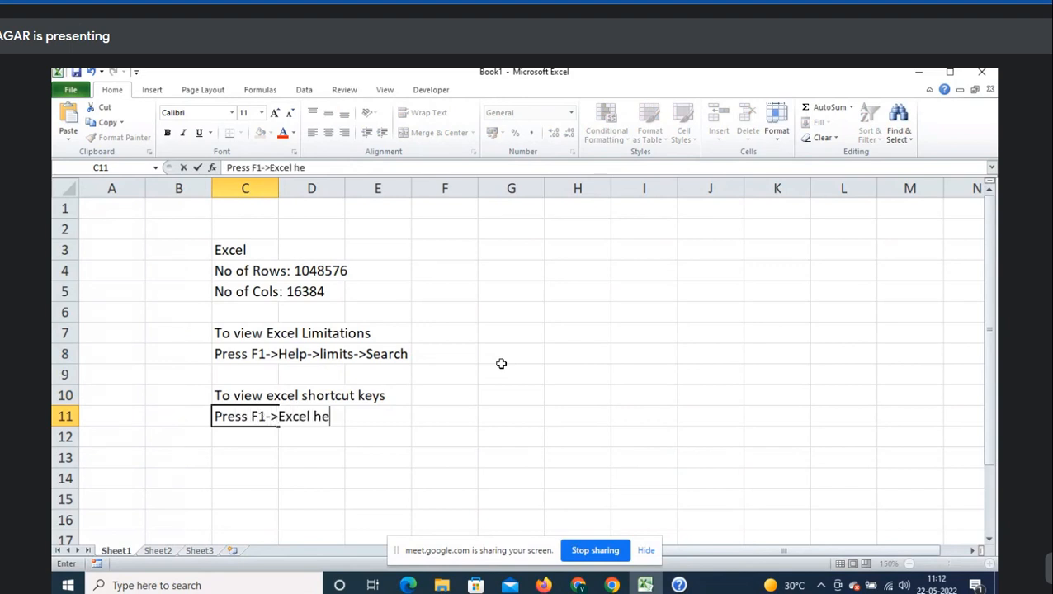
type("lp->Shortcuts")
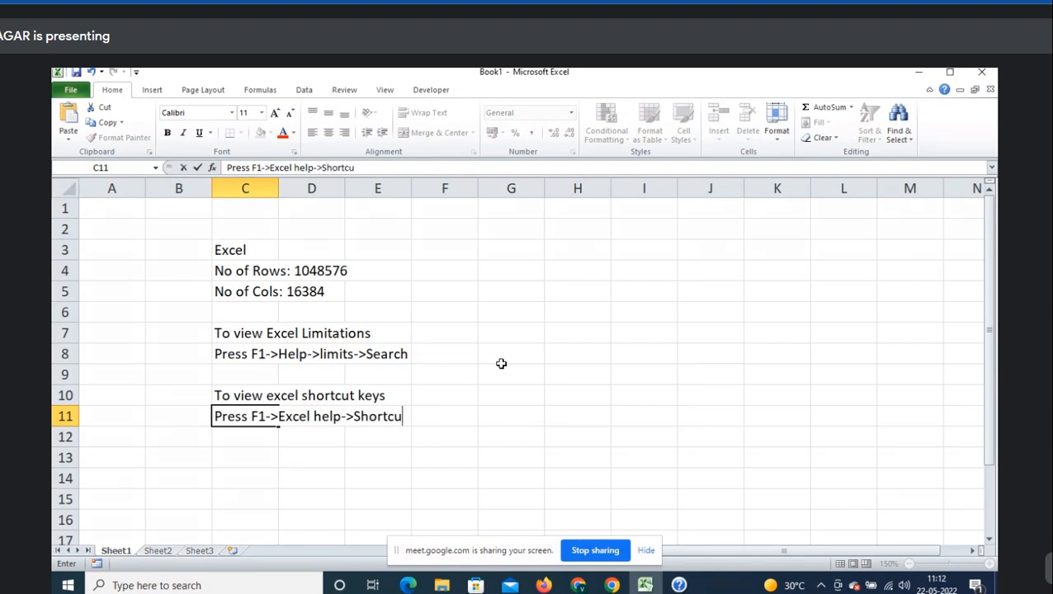
key("Return")
key("F1")
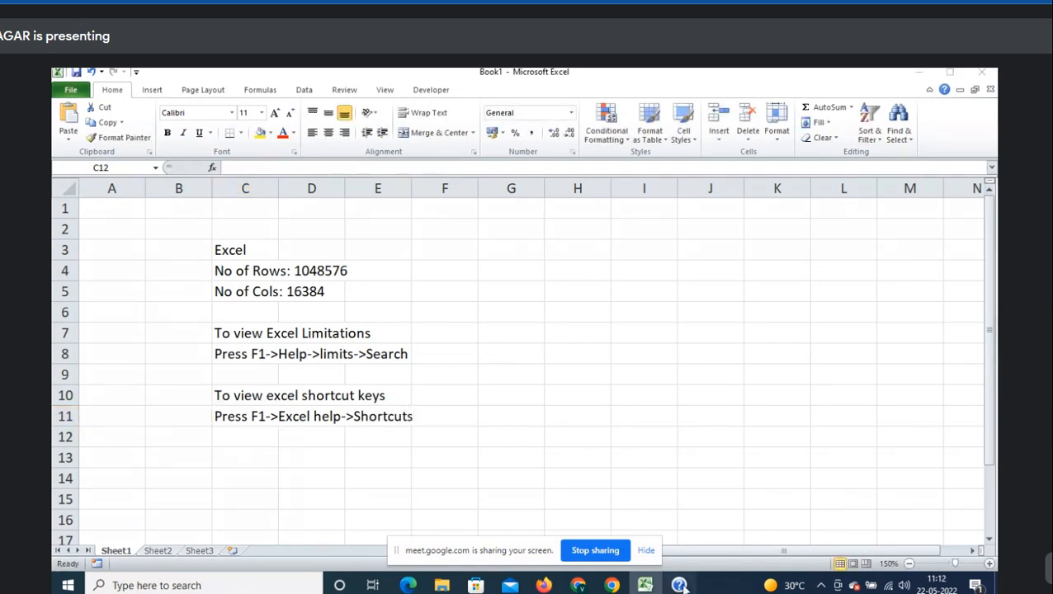
left_click(911, 117)
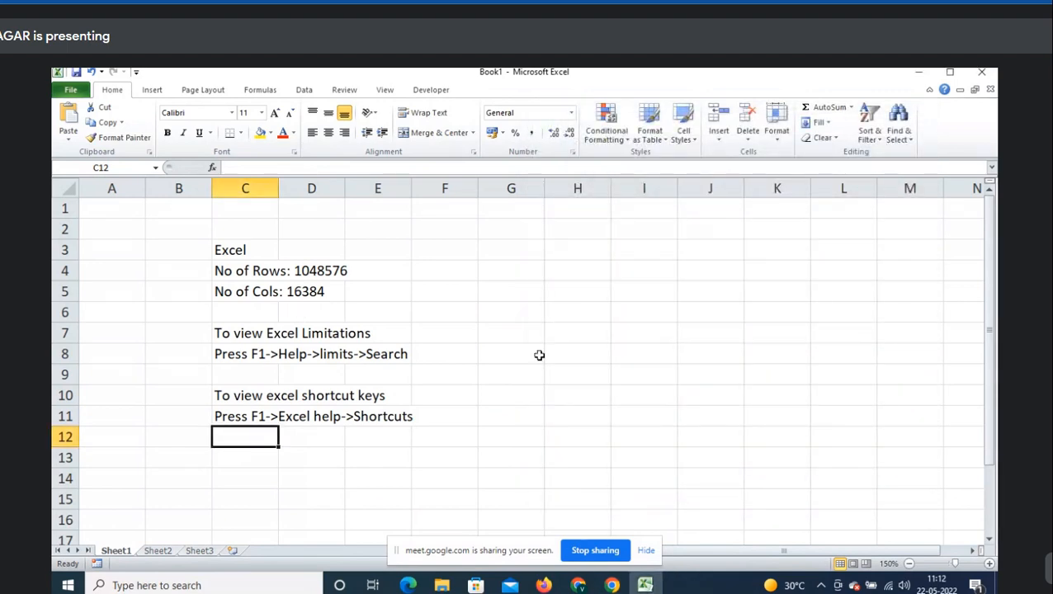
key("F1")
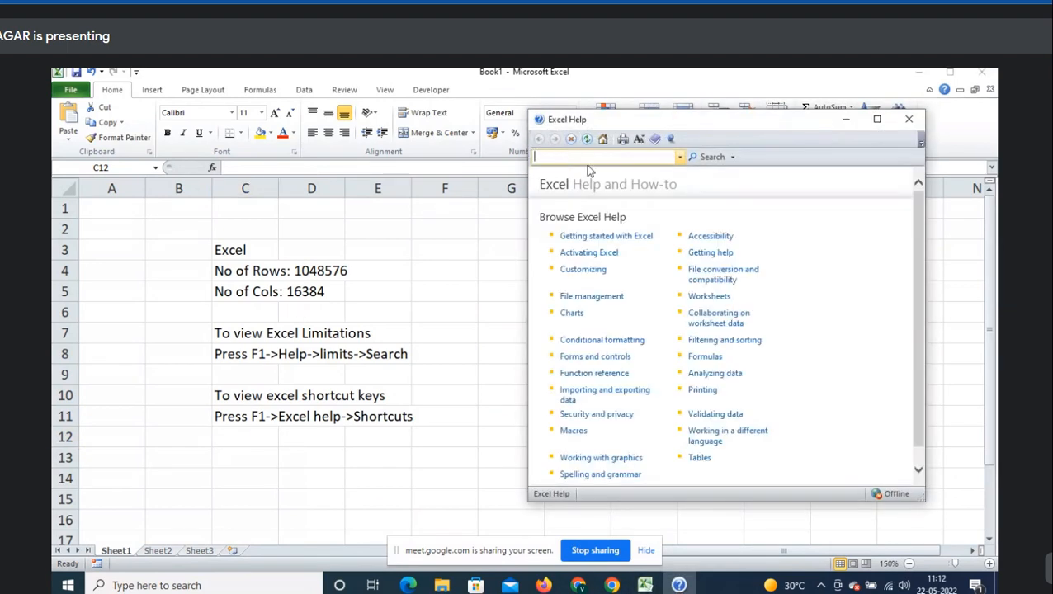
- Search Help for 'shortcuts', open 'Keyboard shortcuts in Excel 2010', and widen the window
type("shortcuts")
key("Return")
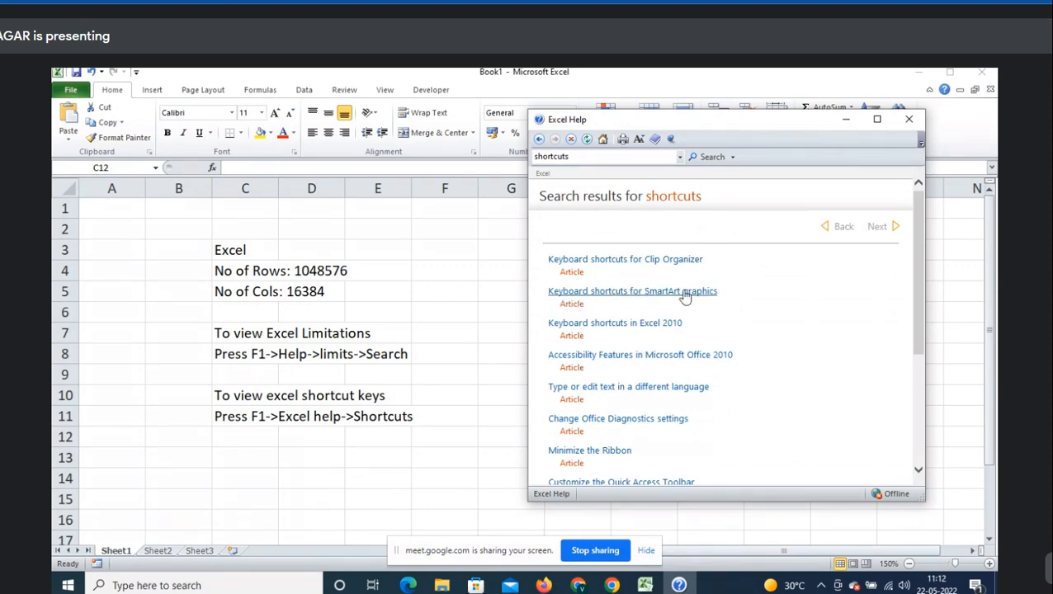
left_click(576, 325)
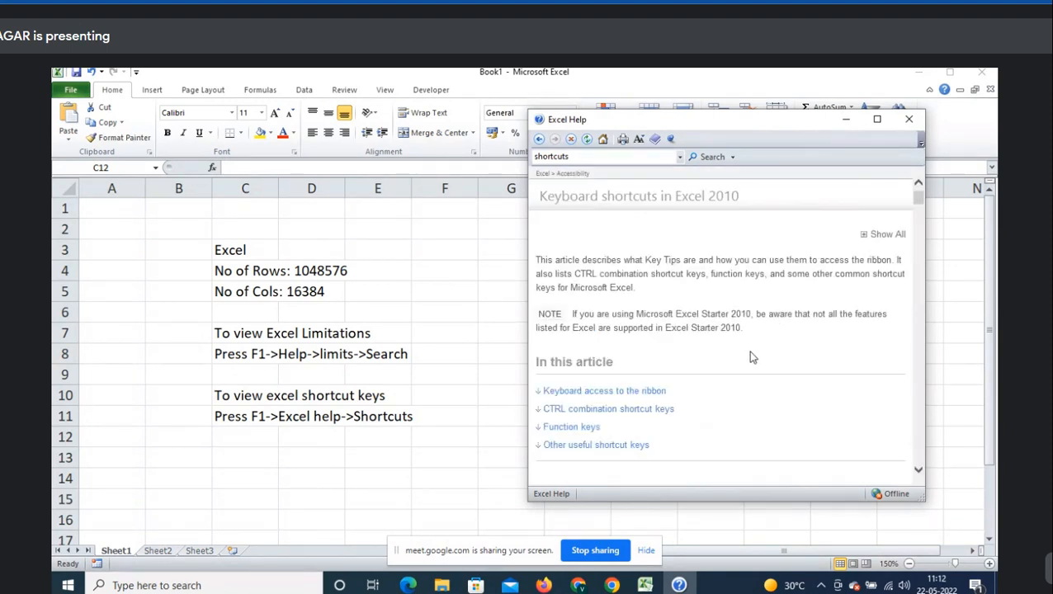
left_click_drag(529, 347, 322, 342)
scroll(498, 341, "down", 10)
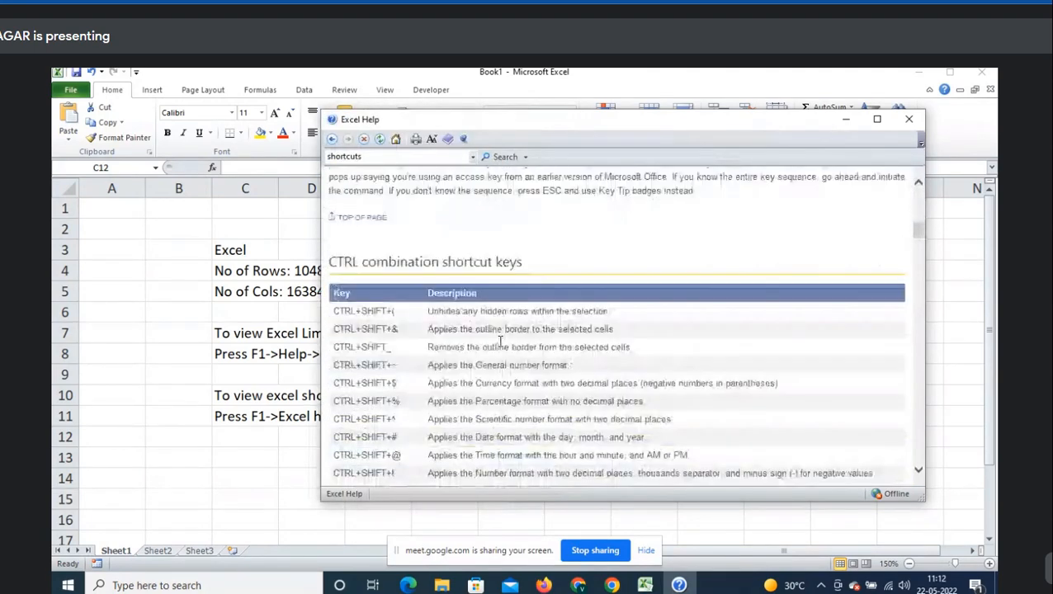
- Read through the CTRL combination shortcut keys table
left_click_drag(332, 255, 384, 256)
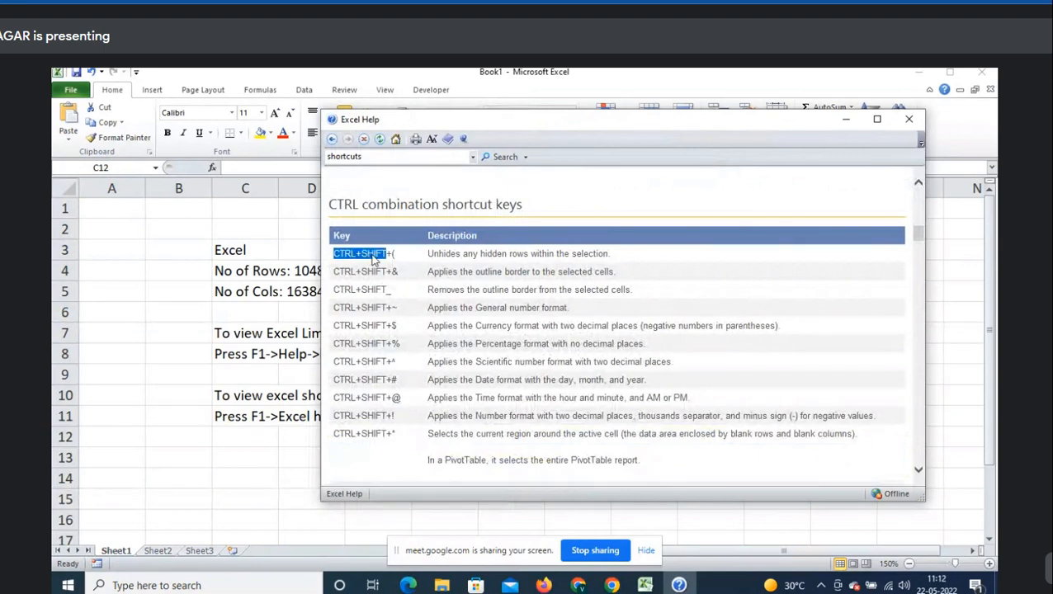
left_click(396, 261)
left_click_drag(428, 236, 489, 238)
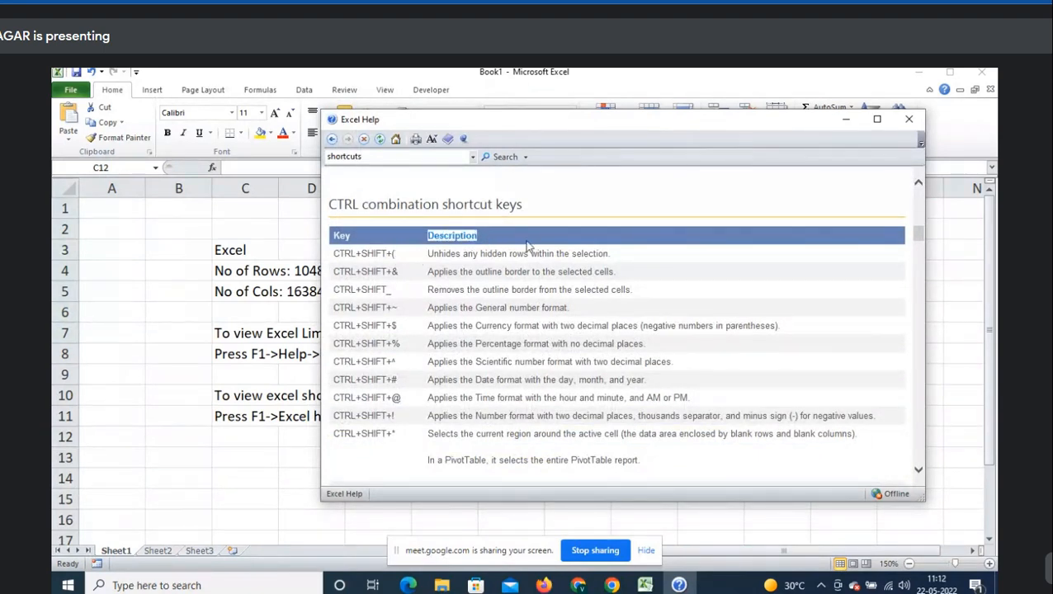
left_click_drag(397, 256, 354, 259)
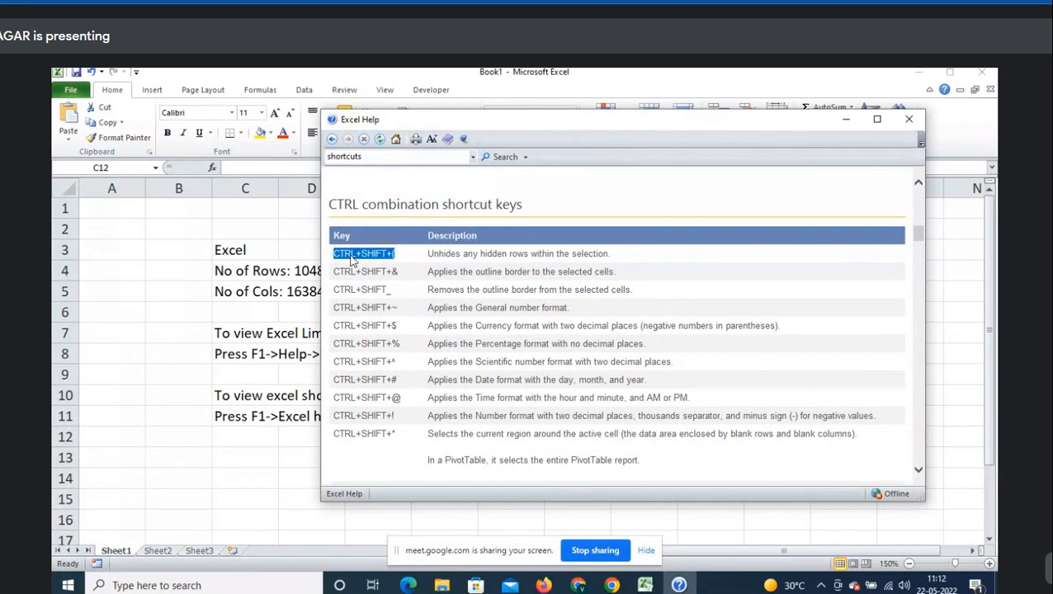
left_click(442, 289)
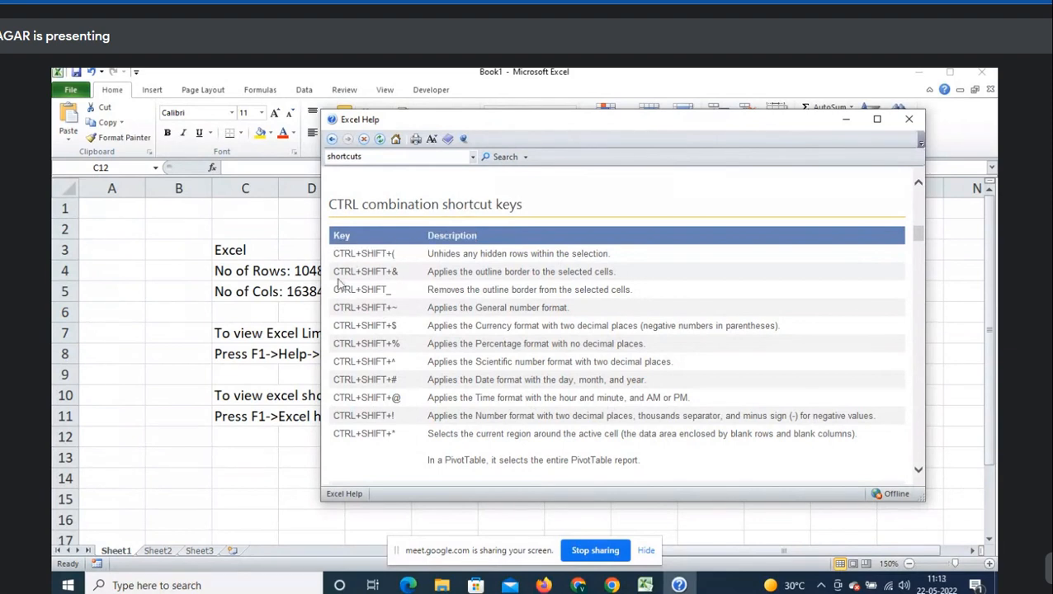
scroll(526, 285, "down", 6)
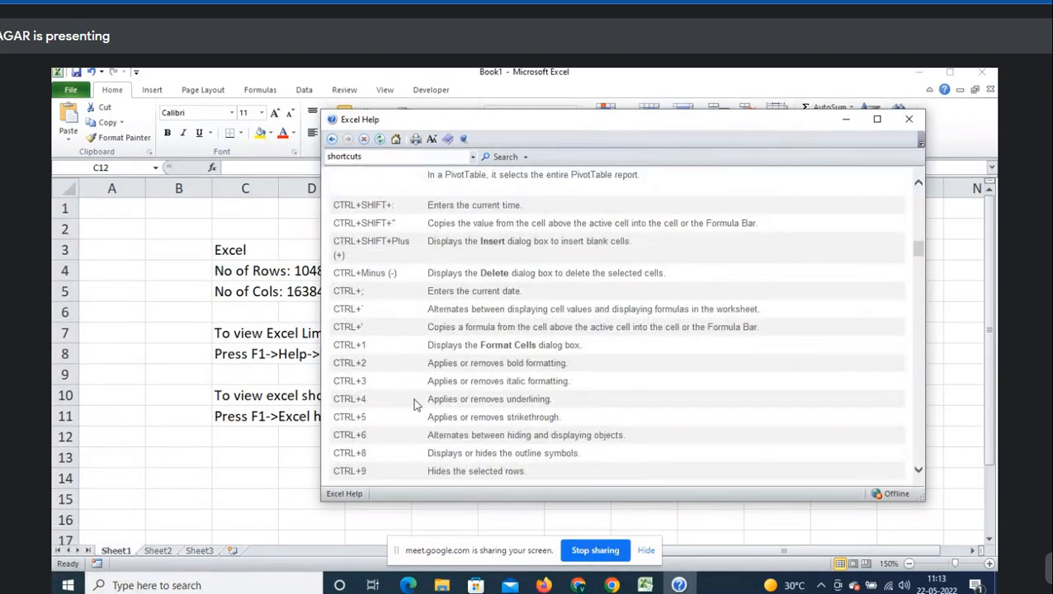
scroll(479, 359, "down", 3)
scroll(477, 353, "up", 3)
scroll(465, 412, "down", 5)
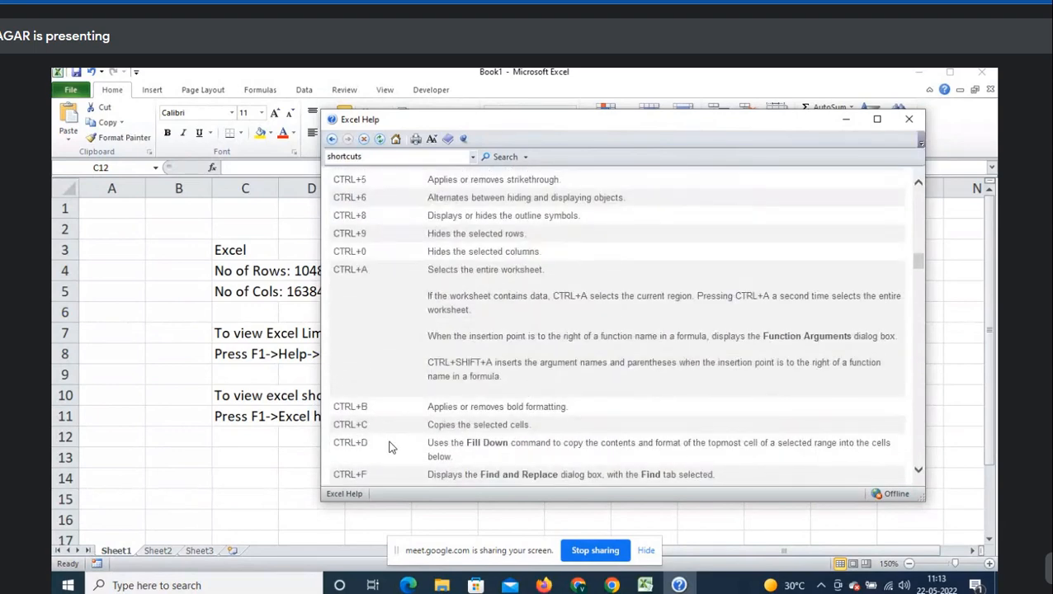
scroll(452, 421, "down", 4)
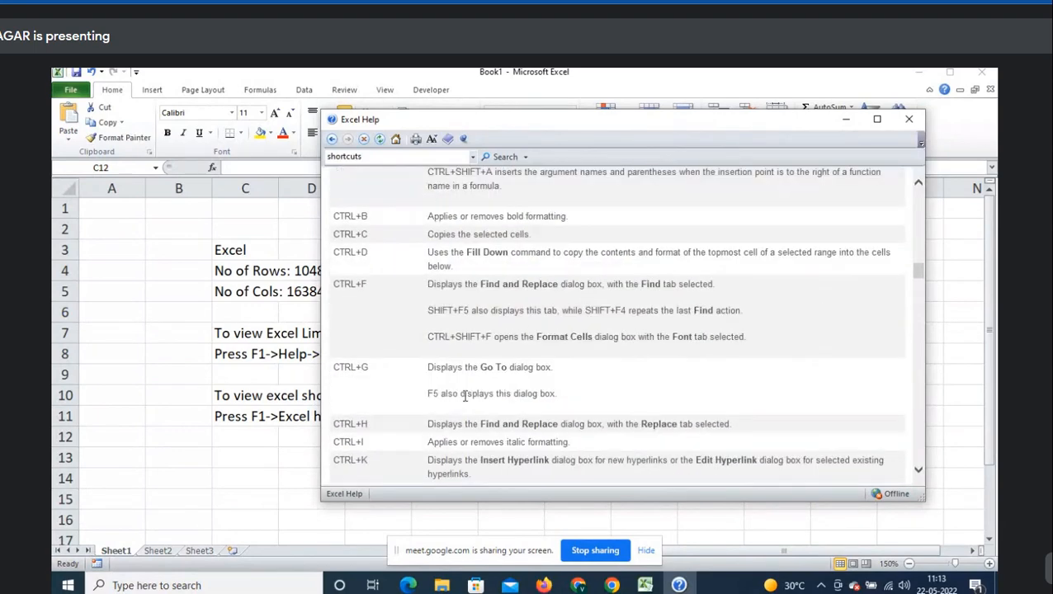
scroll(460, 393, "up", 10)
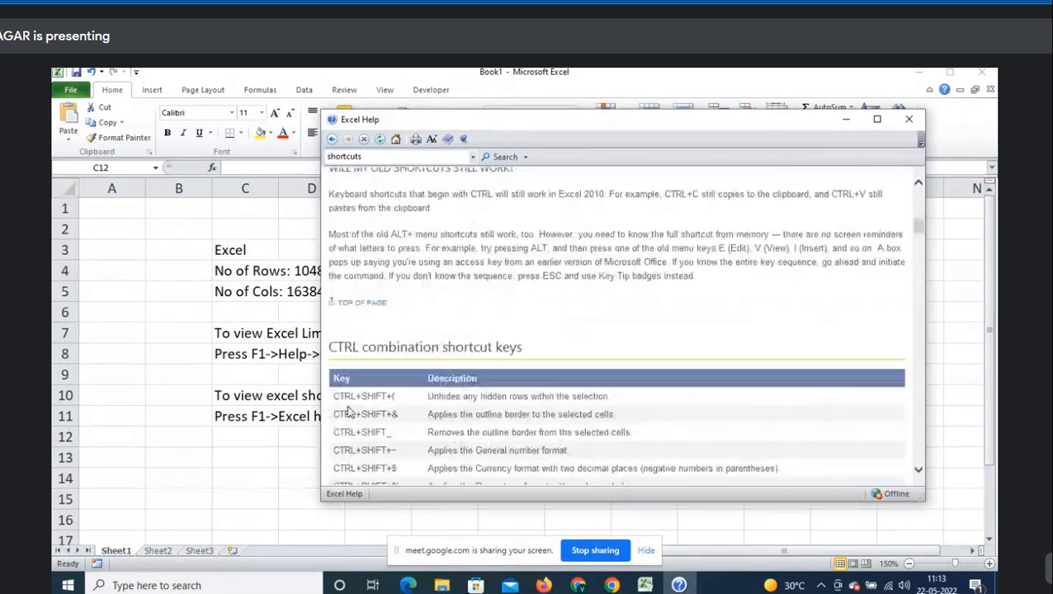
left_click_drag(426, 382, 487, 377)
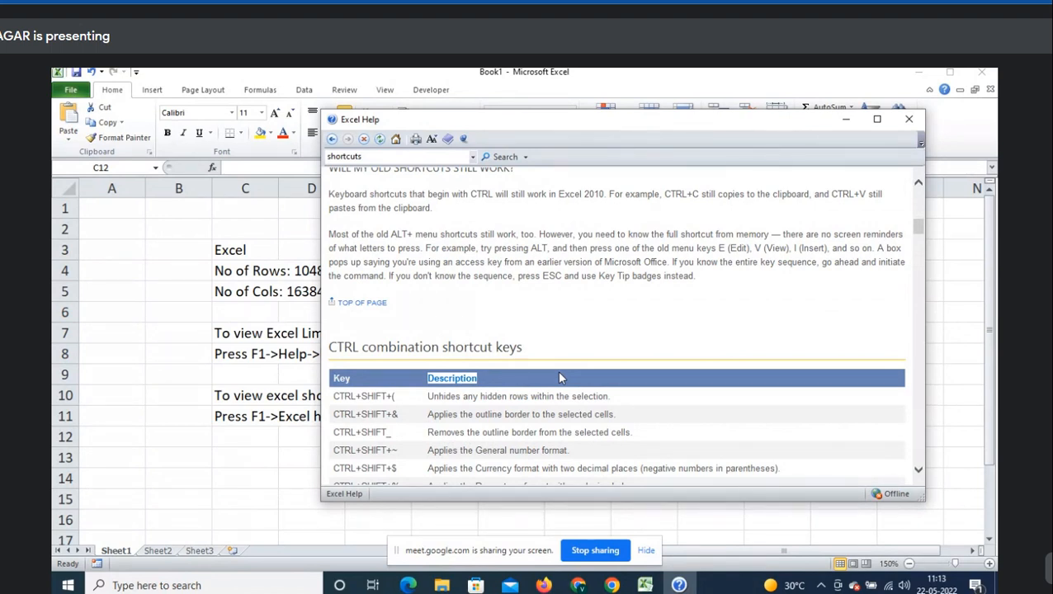
scroll(623, 343, "up", 3)
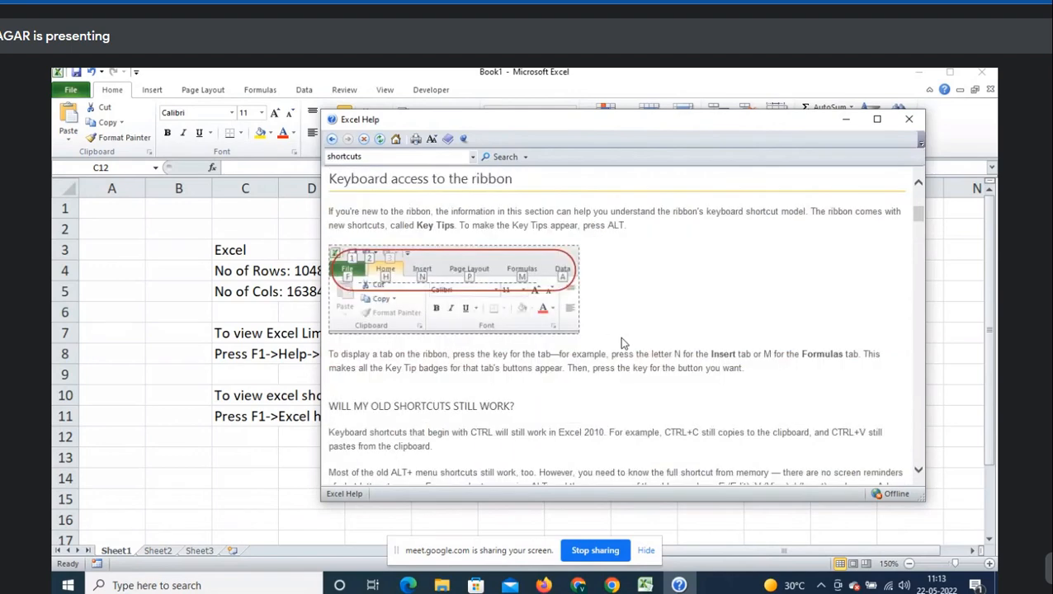
scroll(623, 343, "up", 4)
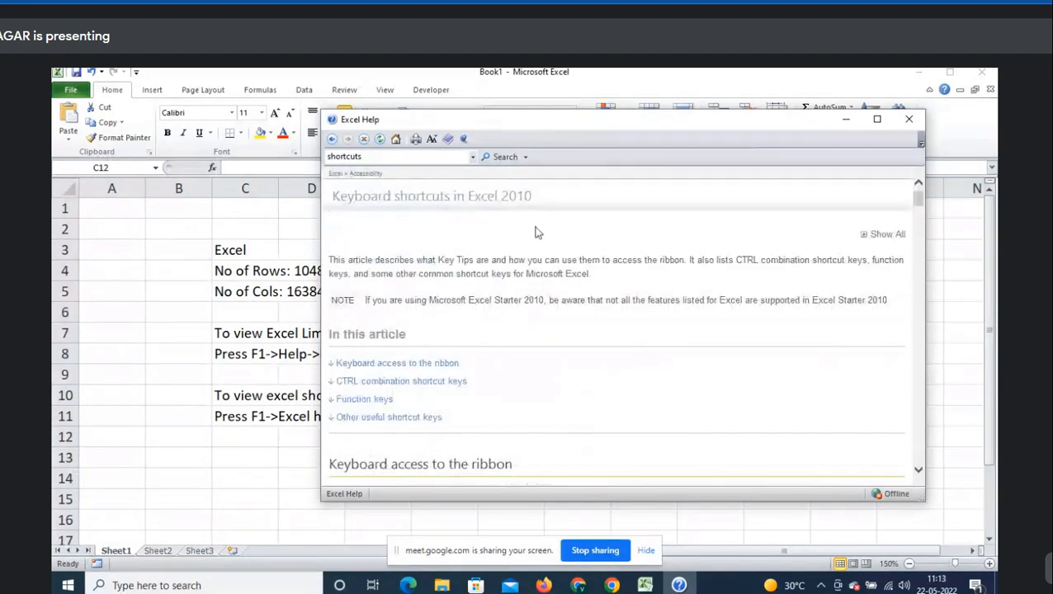
- Copy the article title 'Keyboard shortcuts in Excel 2010', select C12, and close Help
triple_click(506, 203)
key("ctrl+c")
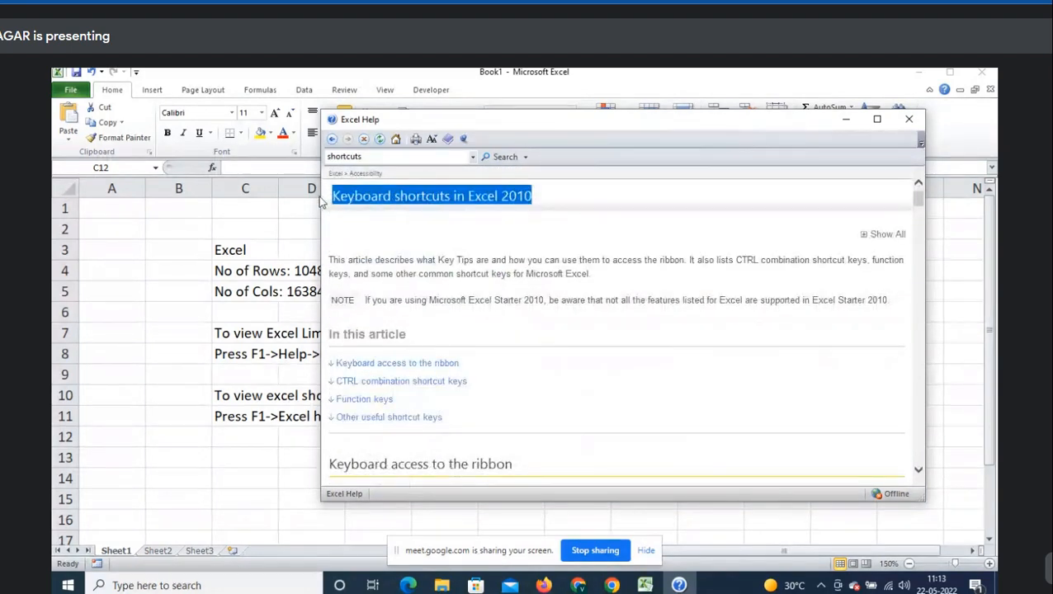
left_click(218, 438)
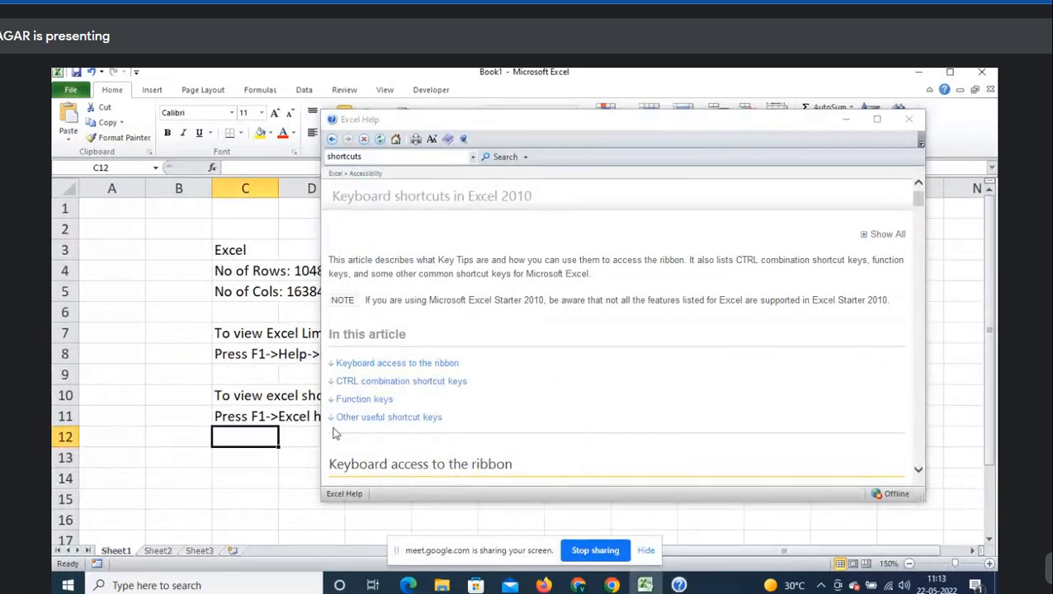
left_click(909, 119)
- Paste the title into C12, then search Excel Help again for 'shortcuts'
key("ctrl+v")
key("Return")
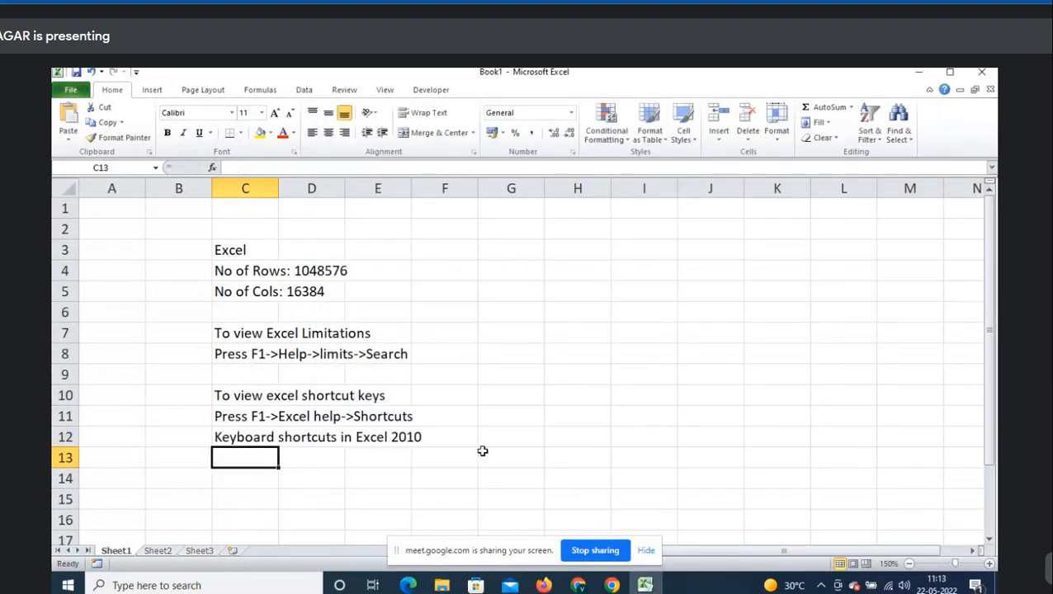
key("F1")
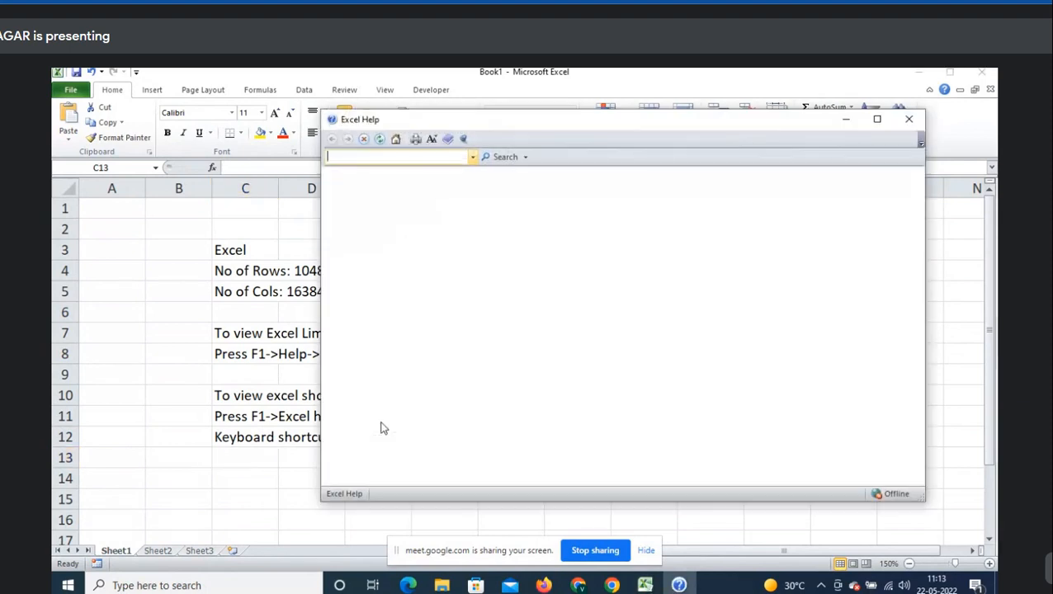
left_click(387, 158)
type("shortcuts")
key("Return")
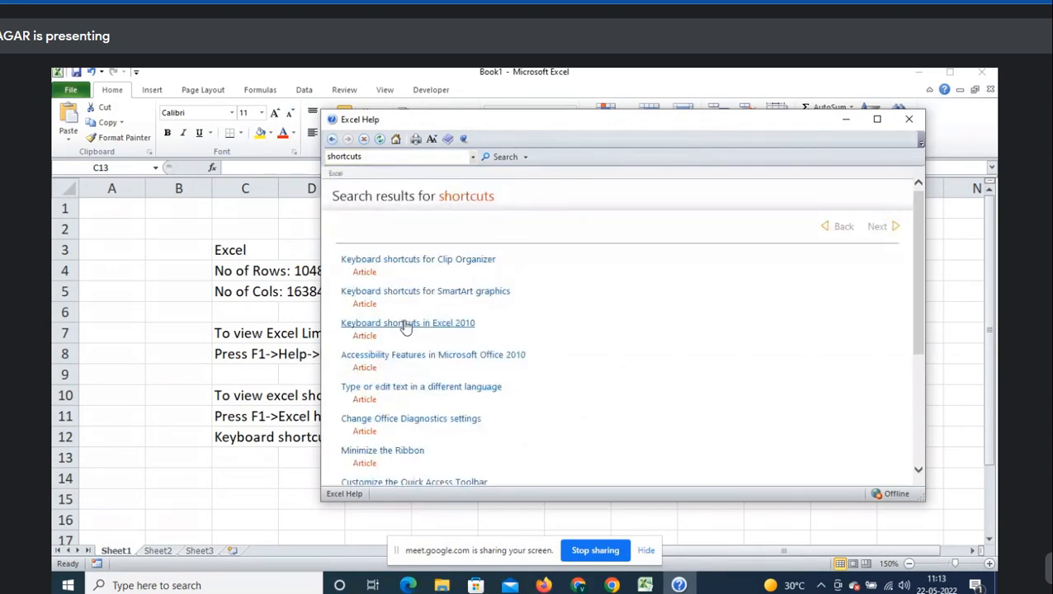
- Look up the CTRL+B entry in 'Keyboard shortcuts in Excel 2010', then close Help
left_click(405, 323)
scroll(486, 340, "down", 10)
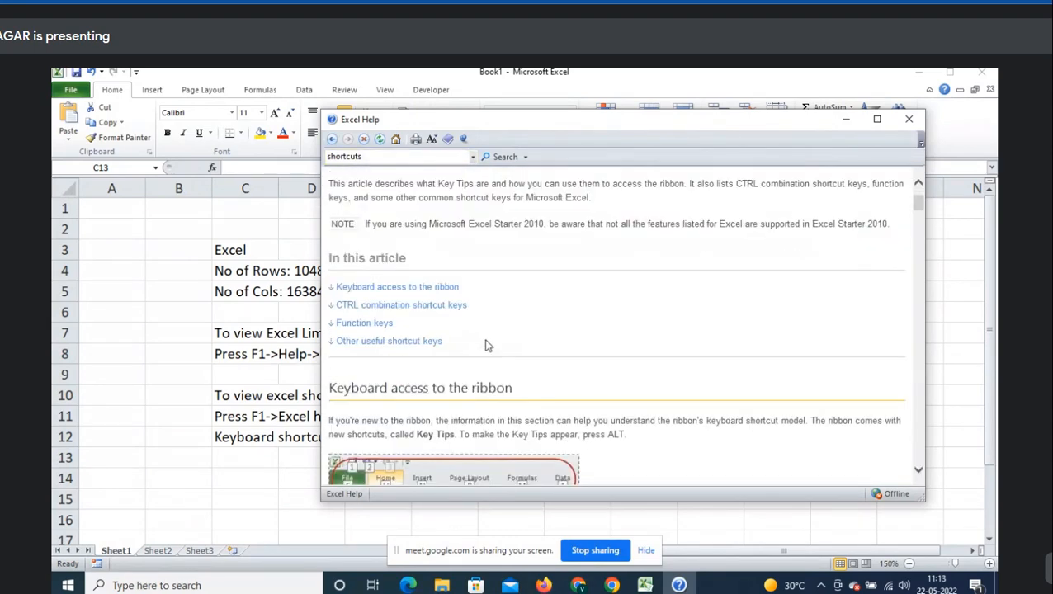
scroll(486, 340, "down", 10)
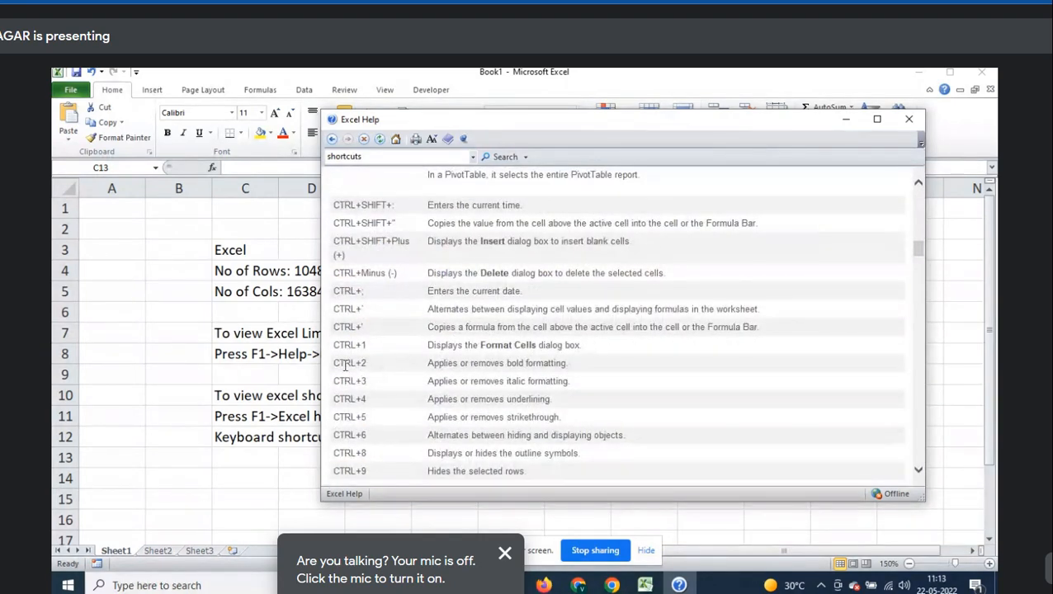
left_click_drag(336, 360, 370, 364)
scroll(435, 366, "down", 5)
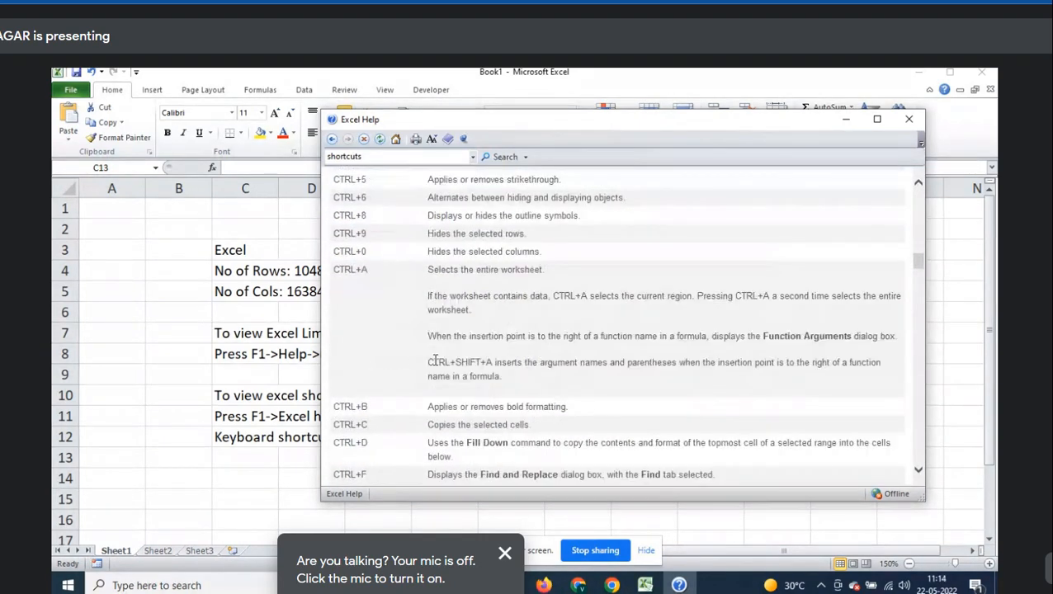
scroll(435, 366, "up", 1)
left_click_drag(366, 407, 336, 404)
left_click_drag(435, 405, 581, 417)
left_click(432, 423)
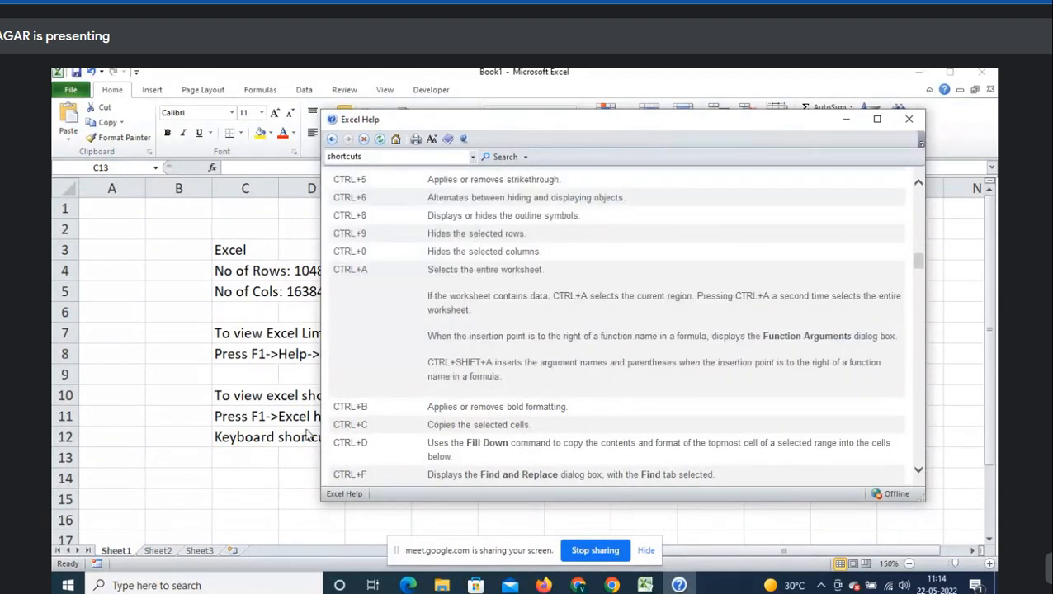
left_click(237, 453)
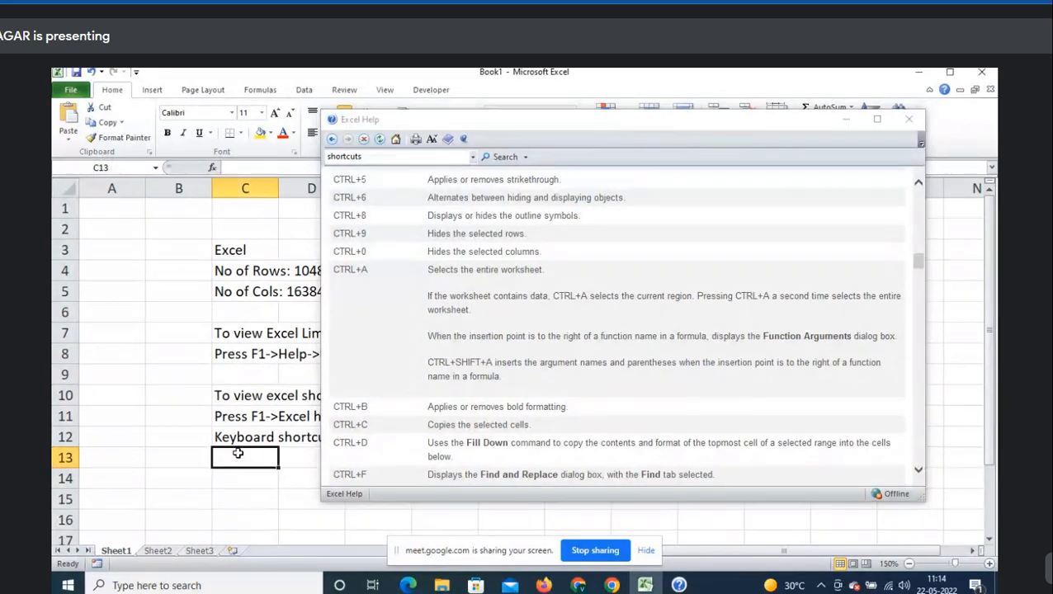
left_click(242, 438)
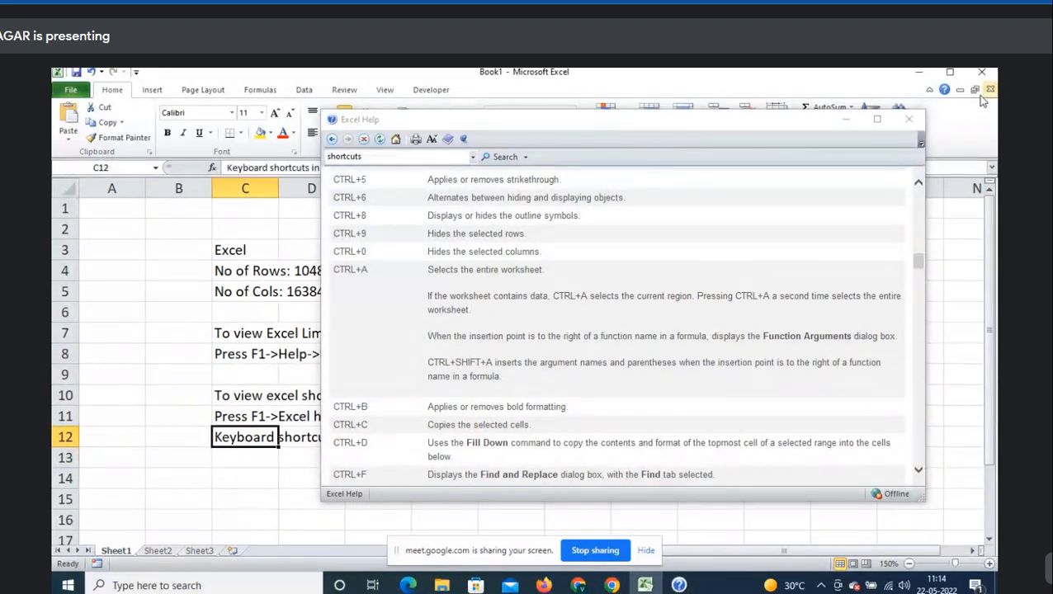
left_click(910, 122)
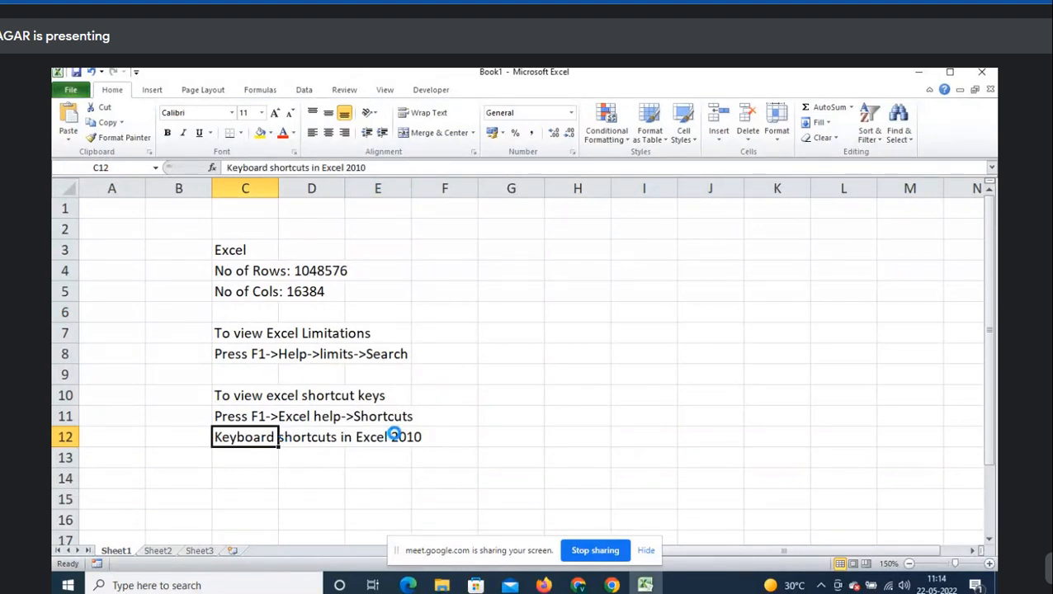
- Toggle bold on and off for the C12 note, then move to C13
key("ctrl+b")
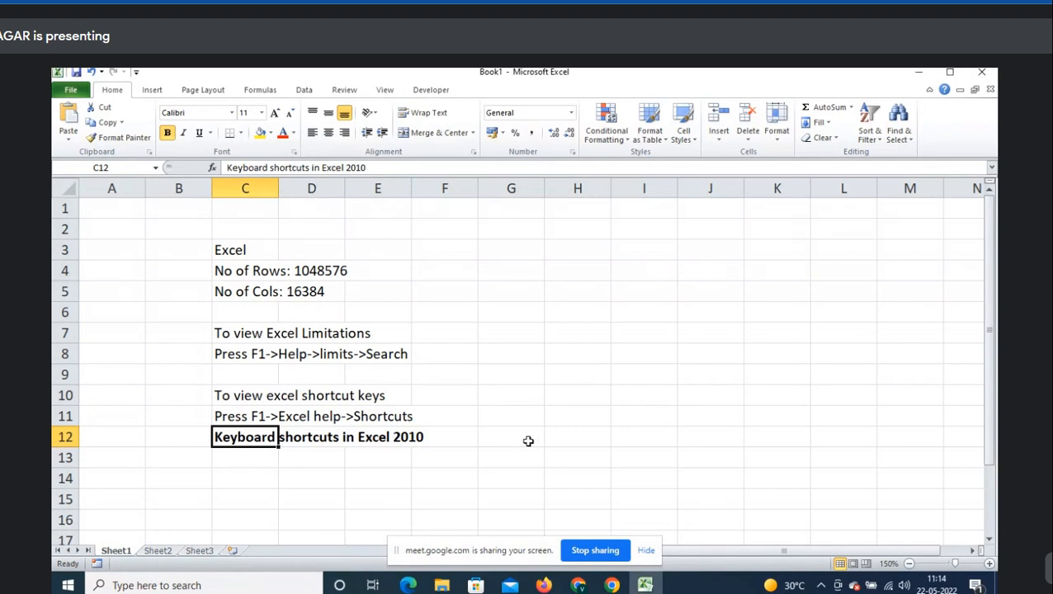
key("ctrl+b")
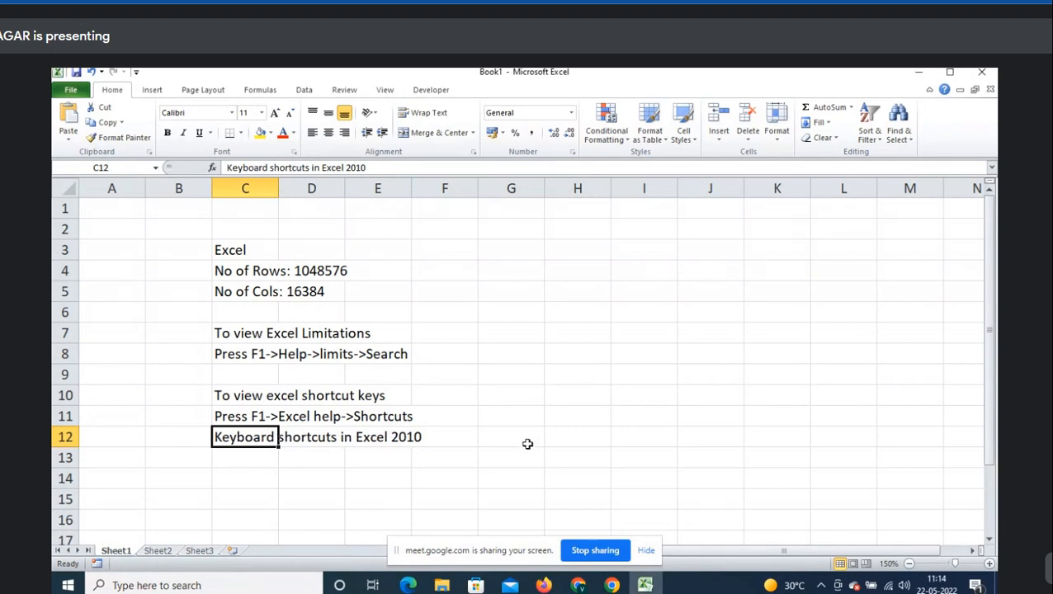
left_click(258, 457)
- Admit everyone waiting in the Google Meet call and minimize Chrome to get back to Excel
mouse_move(578, 586)
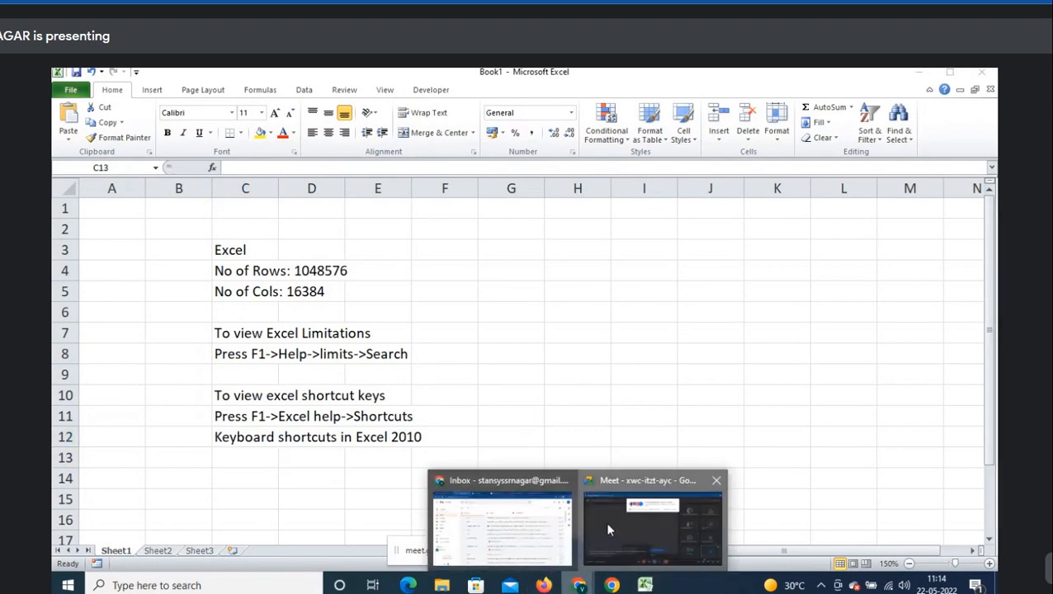
left_click(605, 522)
left_click(670, 191)
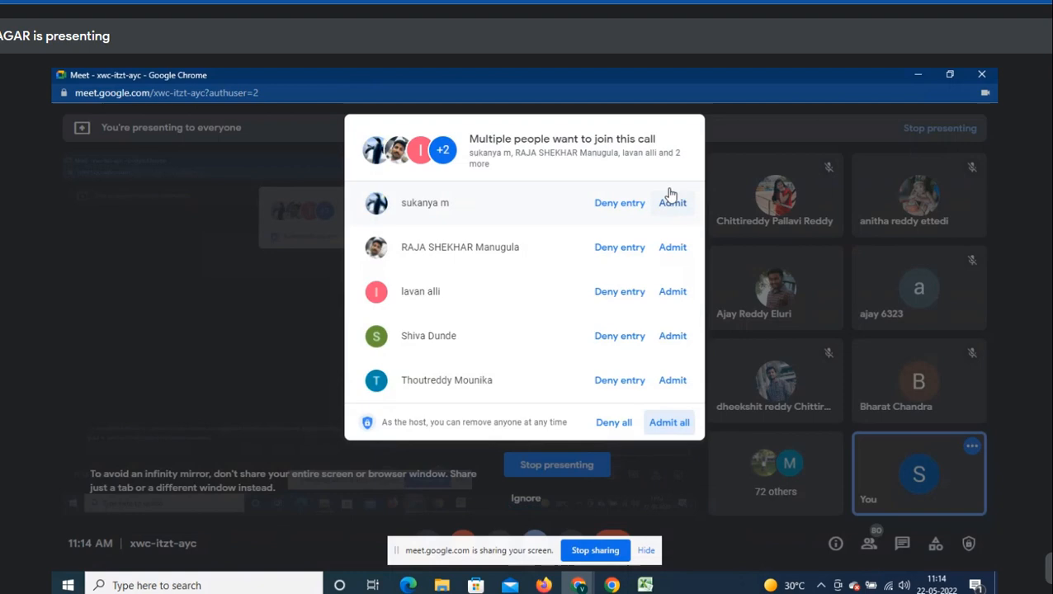
left_click(676, 424)
left_click(917, 74)
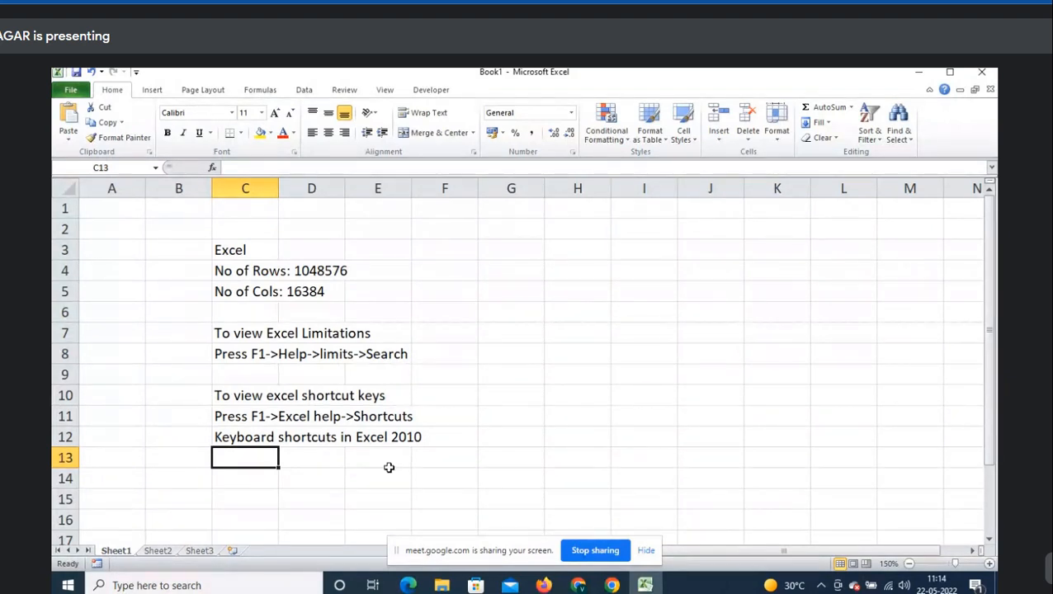
- Label B10 'Method1' and B14 'Method2'
key("Up")
key("Left")
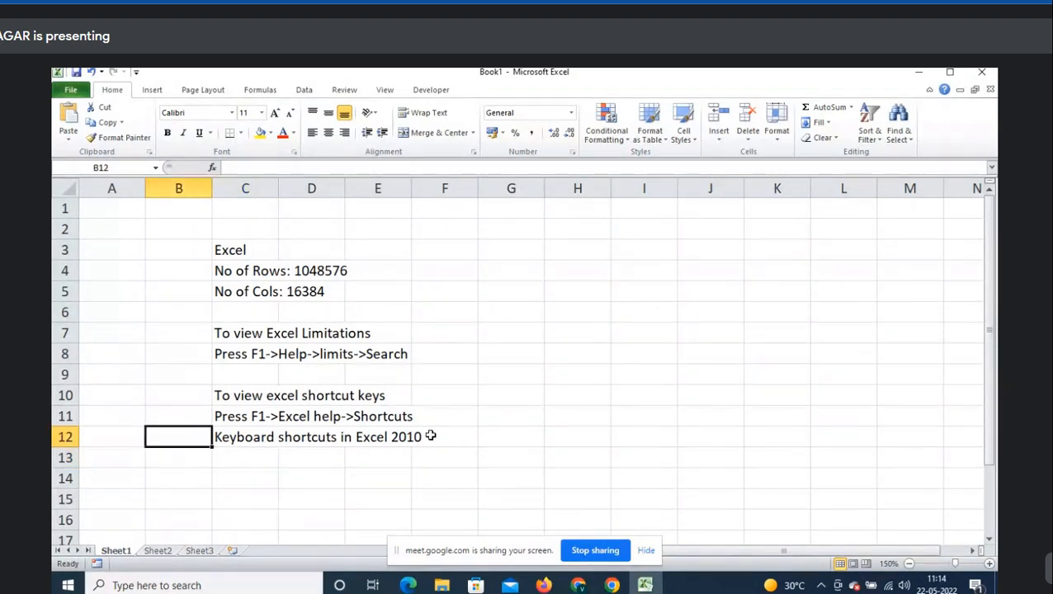
key("Up")
key("Up")
type("1)")
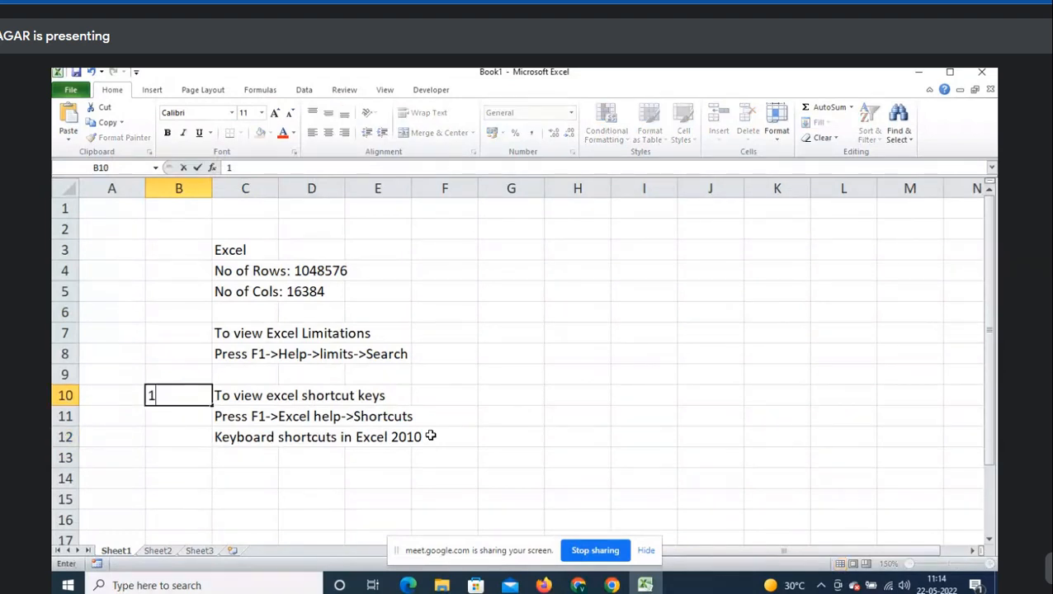
key("Return")
key("Down")
key("Down")
key("Down")
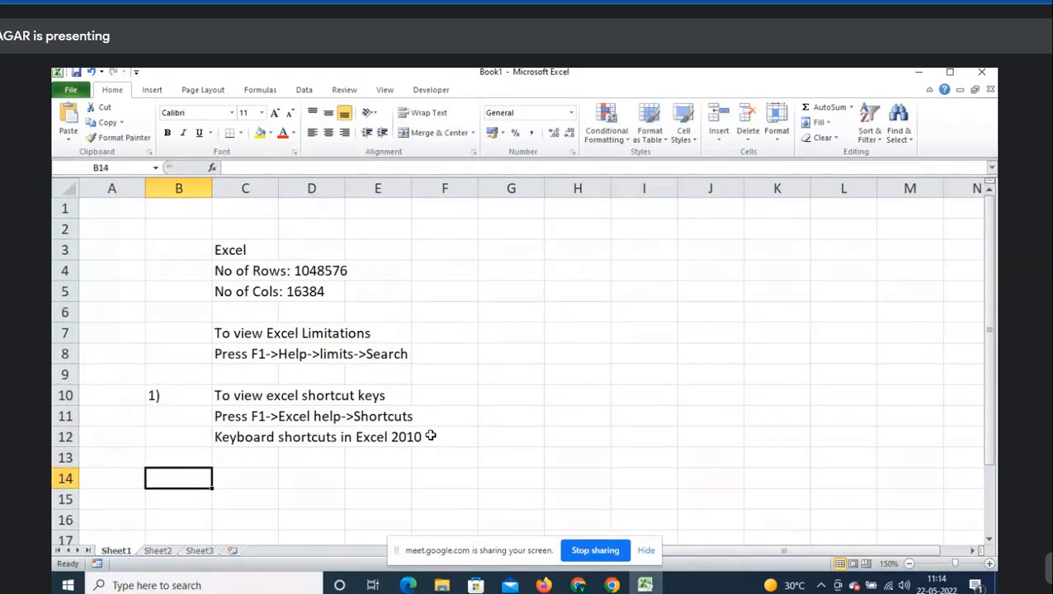
type("Method2")
key("Return")
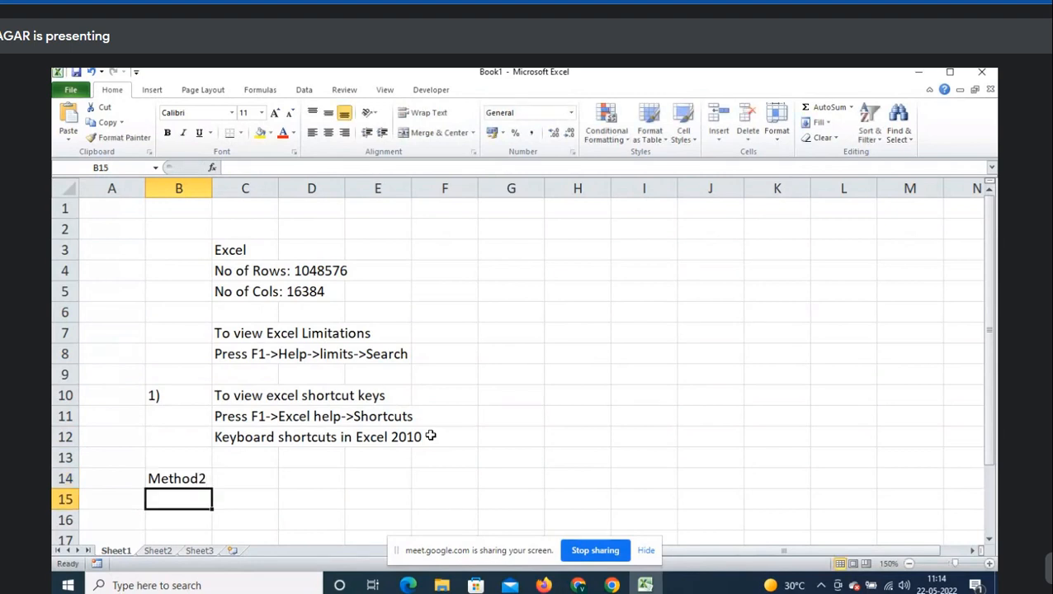
key("Up")
key("Up")
key("Up")
key("Up")
key("Up")
type("Mthod")
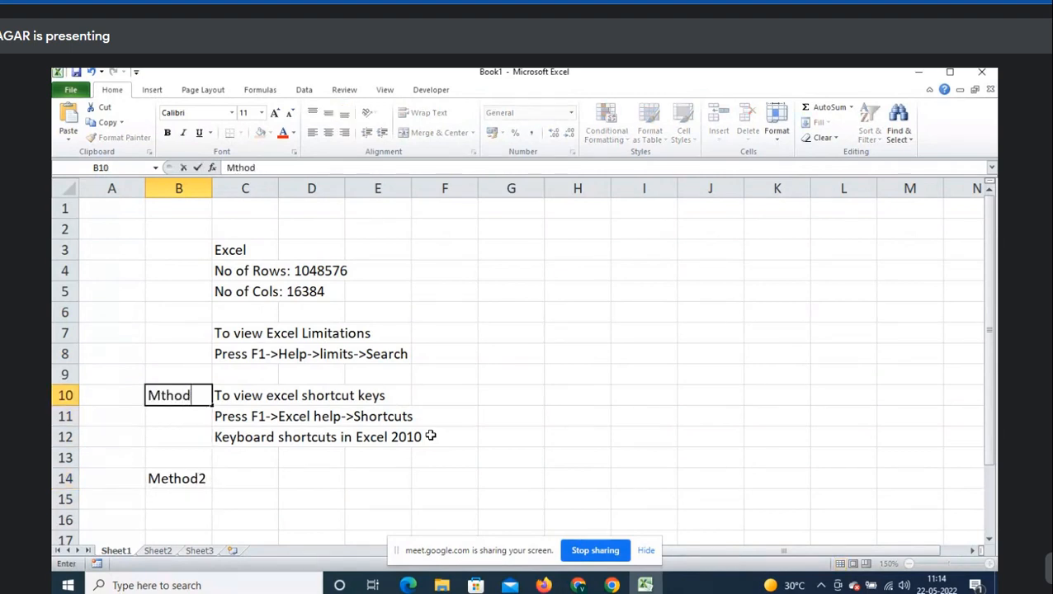
key("BackSpace")
key("BackSpace")
key("BackSpace")
key("BackSpace")
type("ethod1")
key("Return")
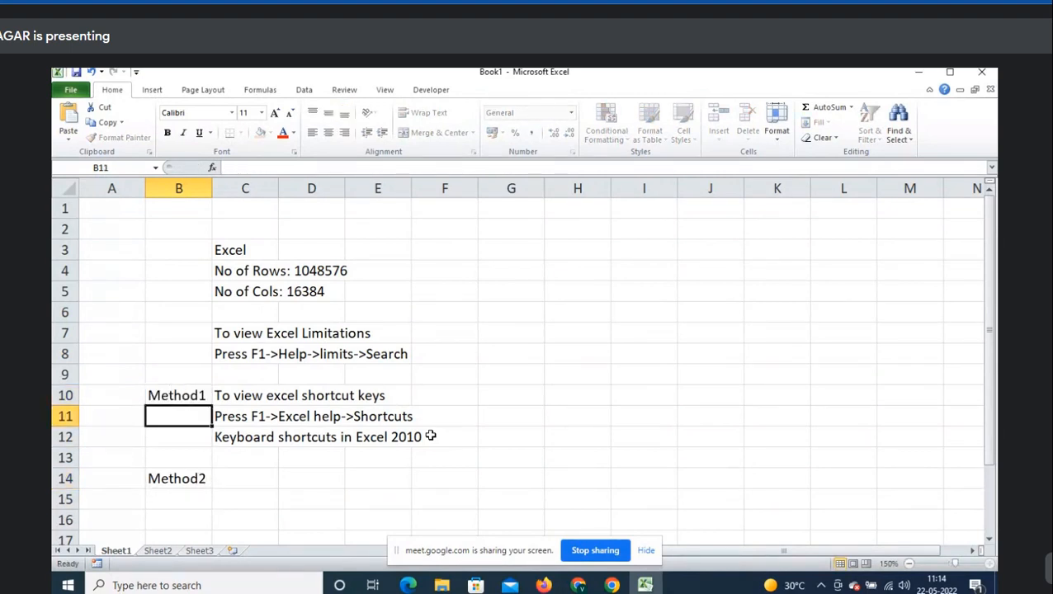
- Move to cell C14 and switch to the video call window
key("Down")
key("Down")
key("Down")
key("Right")
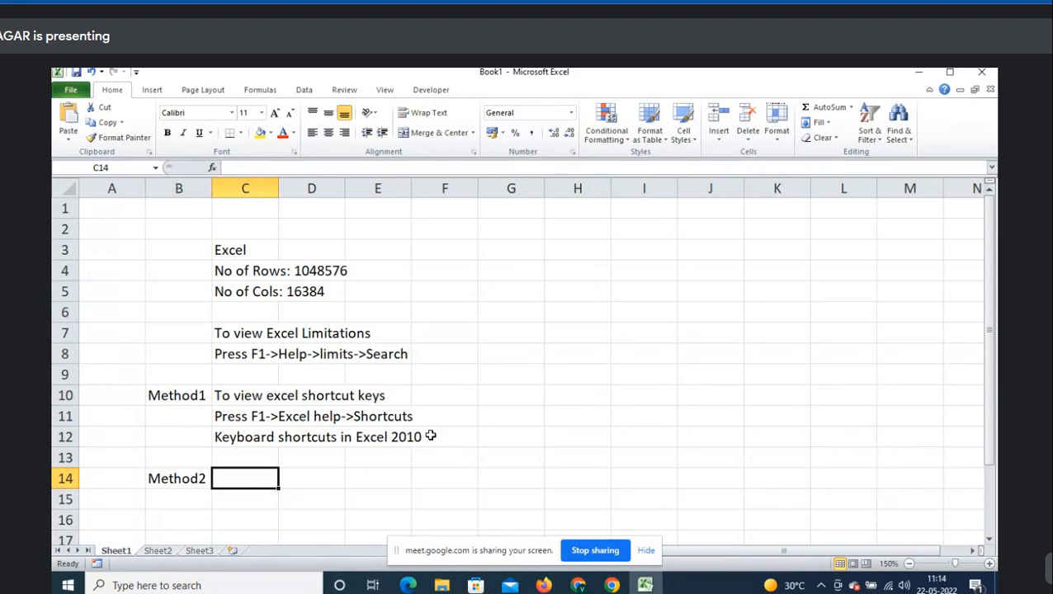
key("alt+Tab")
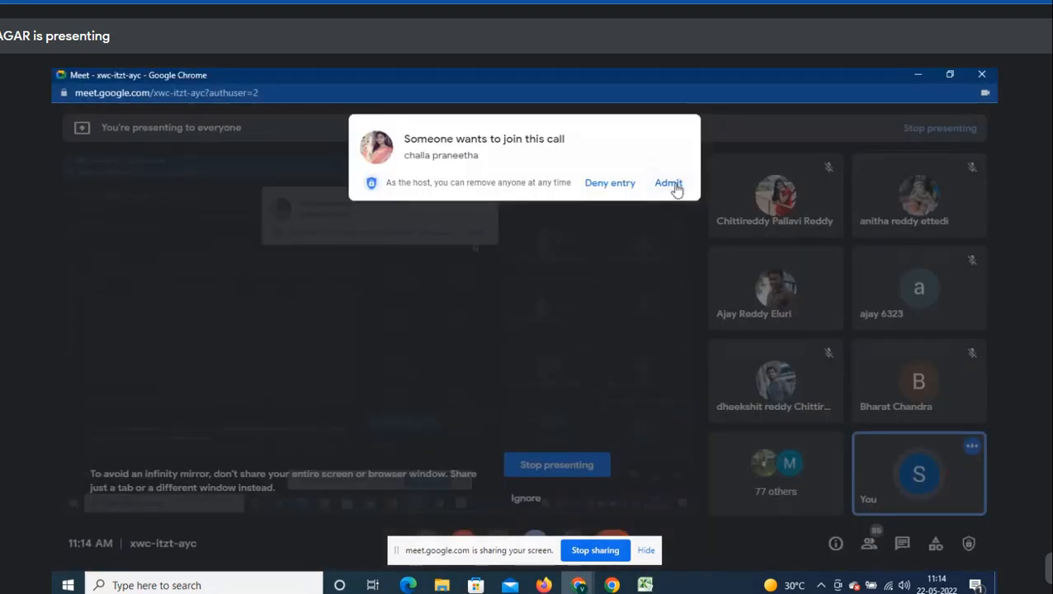
- Admit the waiting participant, then enter 'Using keyboard ALT key combination' in C14
left_click(676, 189)
key("alt+Tab")
type("Using k")
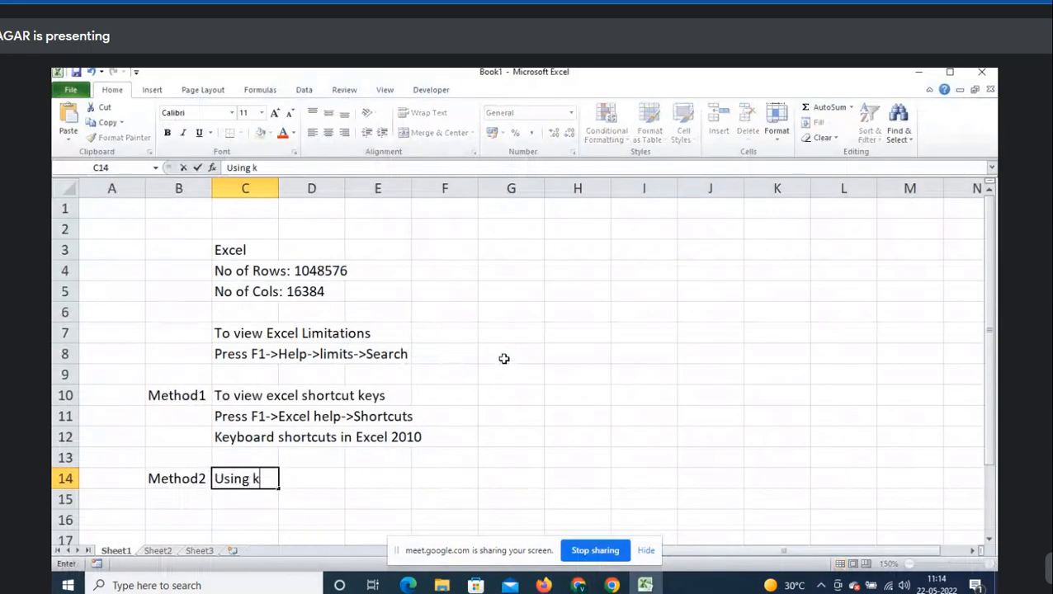
type("eyboard ALT k")
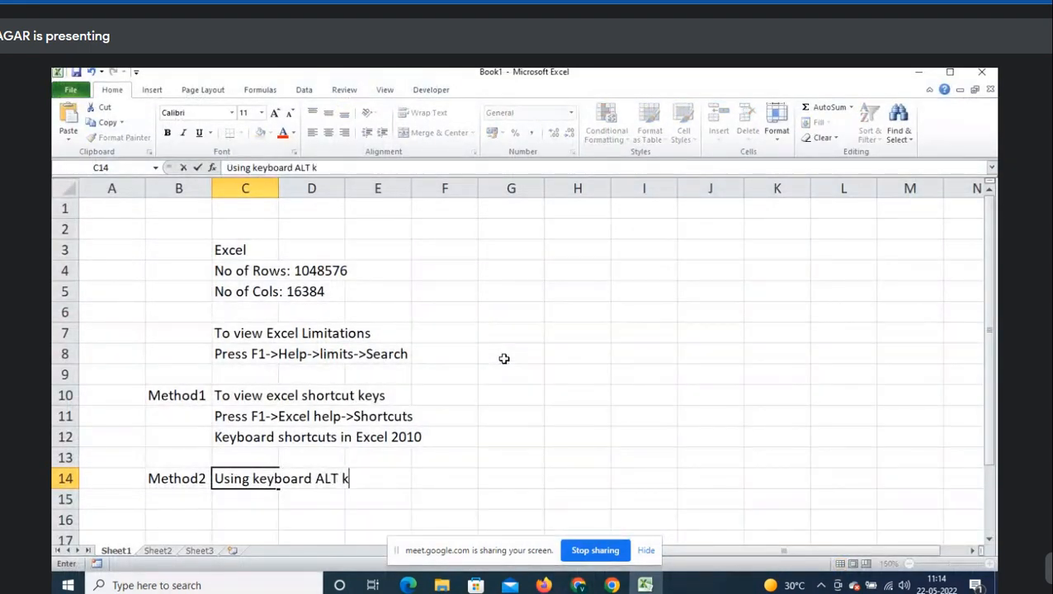
type("ey combination")
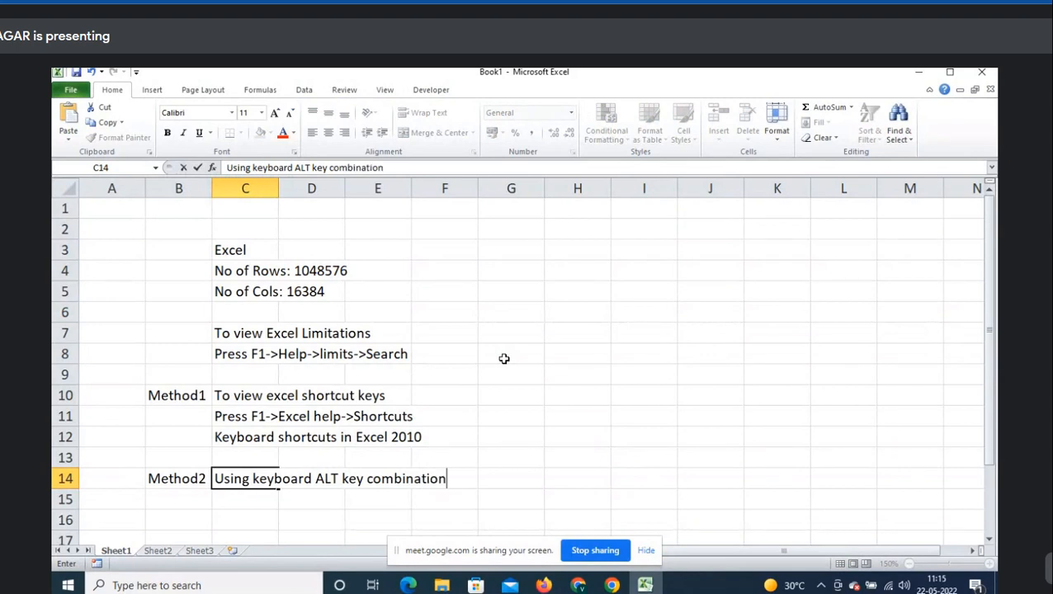
key("Return")
- Enter 'Microsoft' in C16, replacing an initial 'excel'
scroll(503, 358, "down", 2)
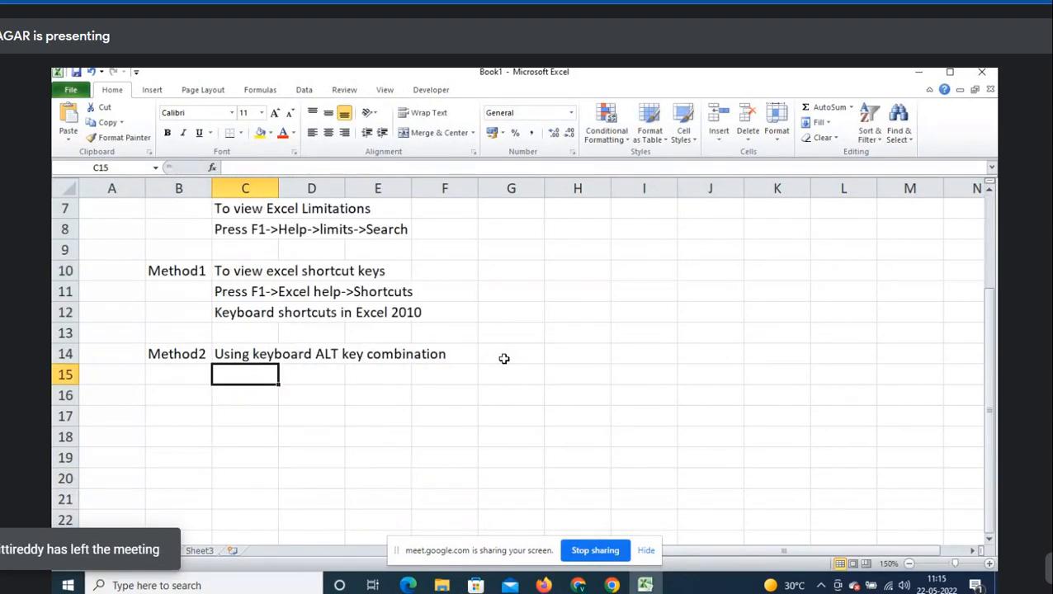
key("Return")
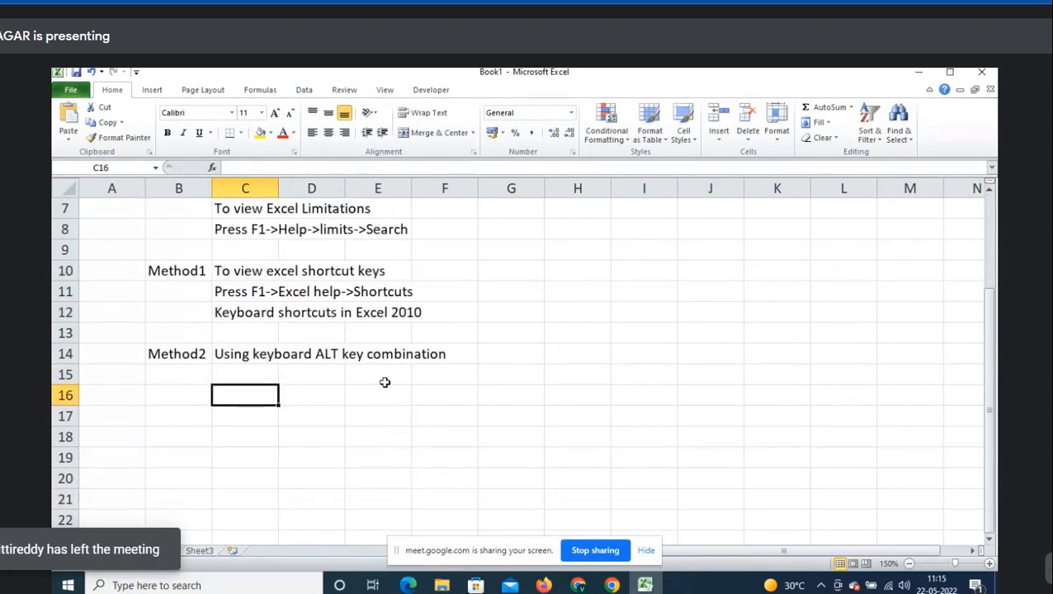
type("excel")
key("Return")
key("Up")
type("Microsoft")
key("Return")
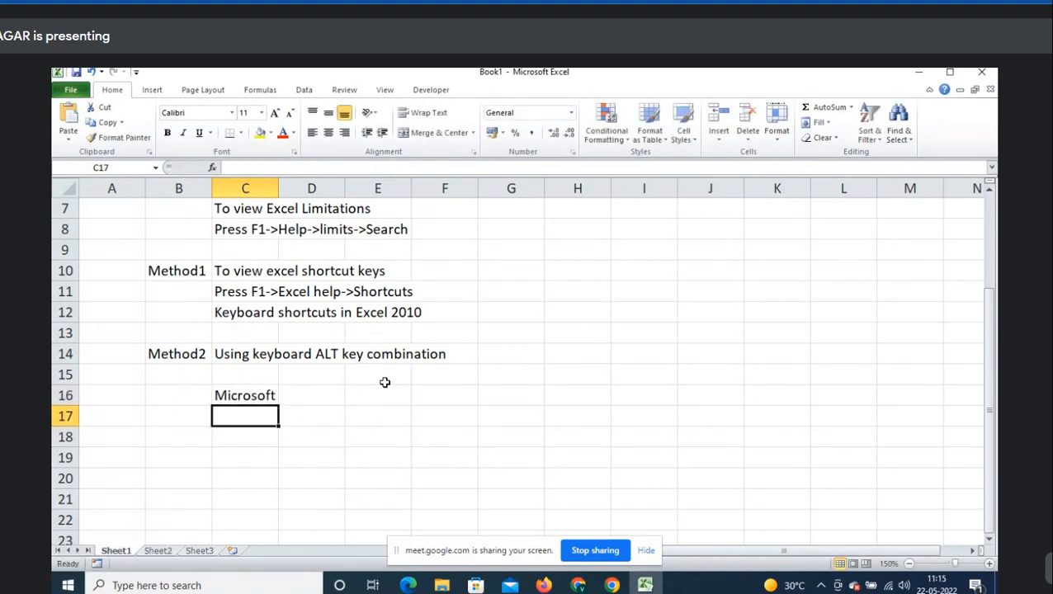
- From C16, show the ribbon KeyTips with Alt, then the Home tab KeyTips with H
key("Up")
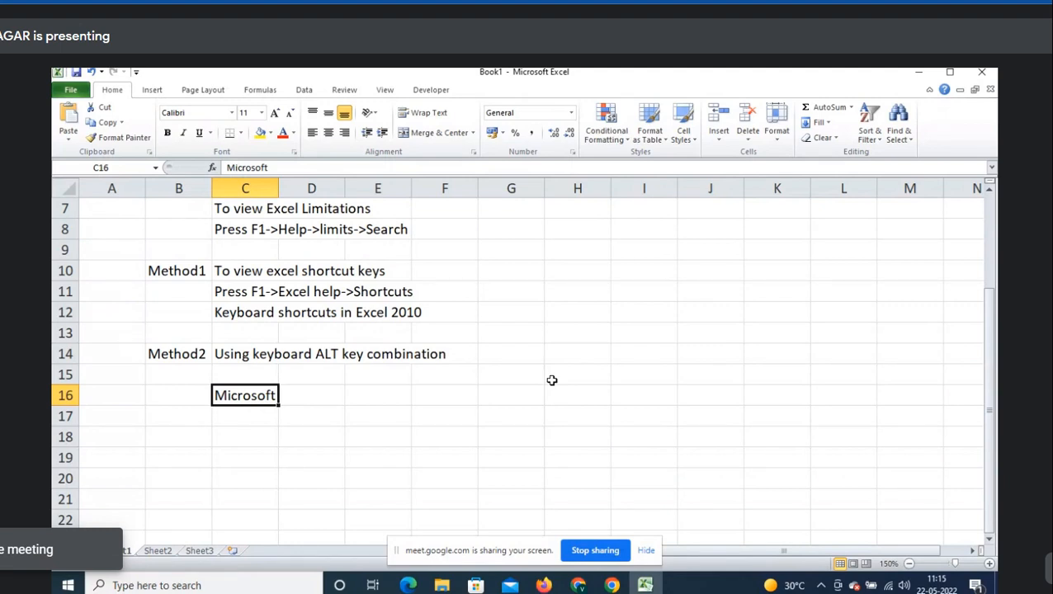
key("alt")
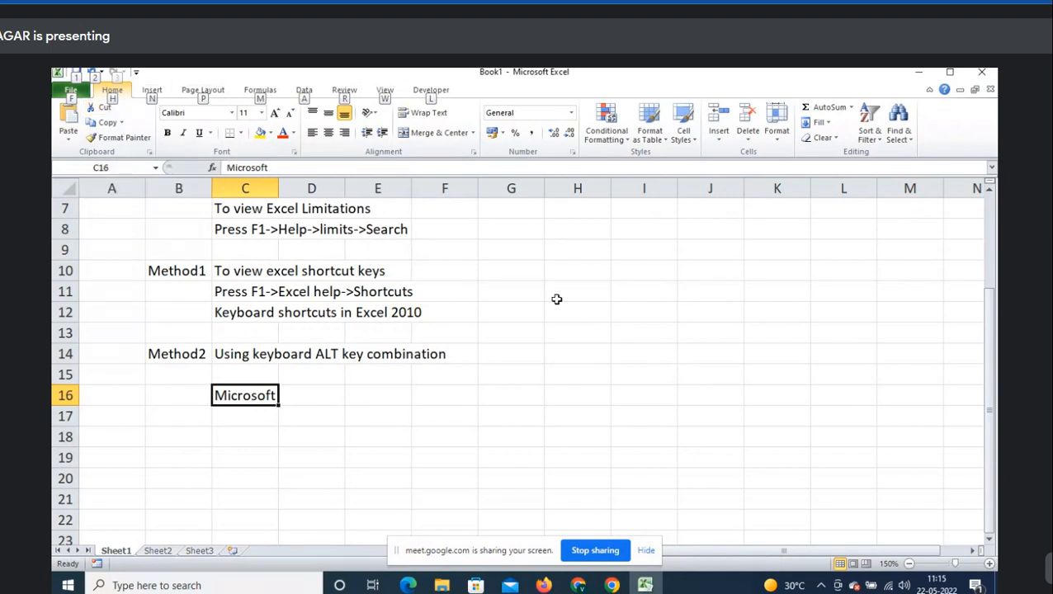
key("Escape")
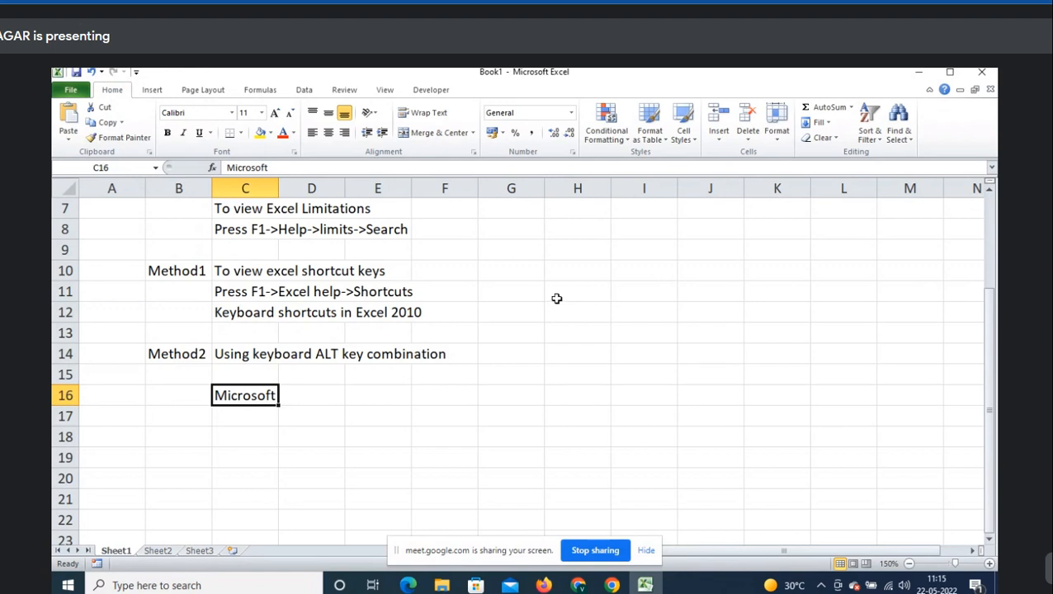
key("alt")
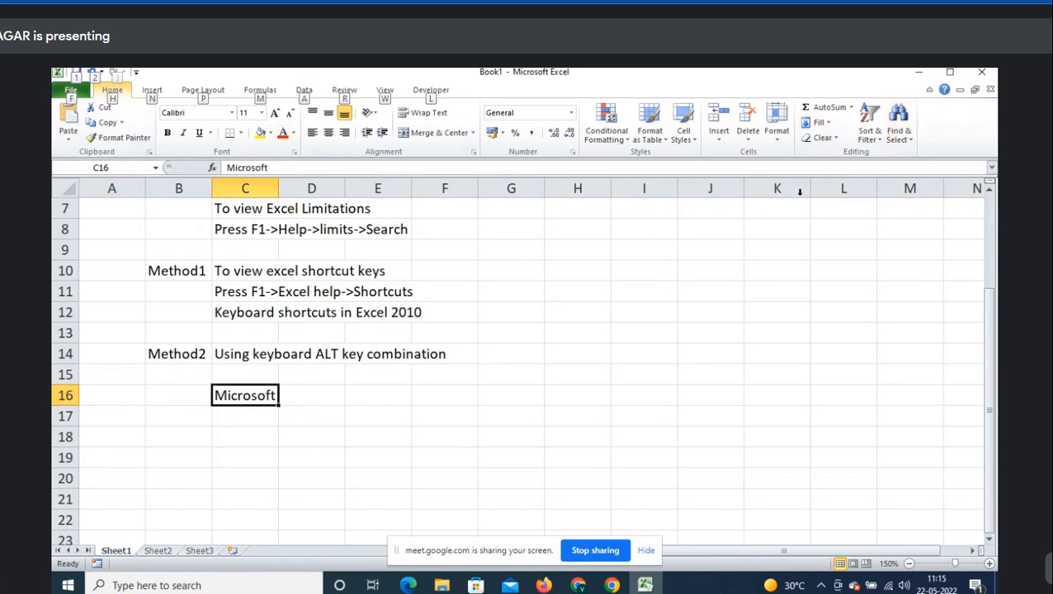
key("h")
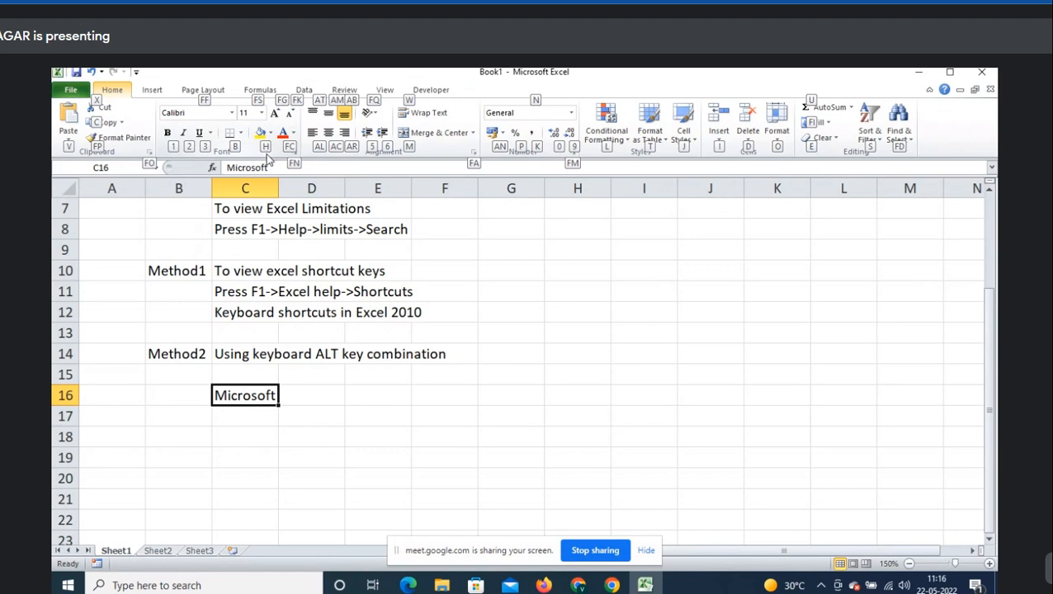
- Give the 'Microsoft' cell C16 an orange fill using the H fill-colour palette, then move to D16
key("h")
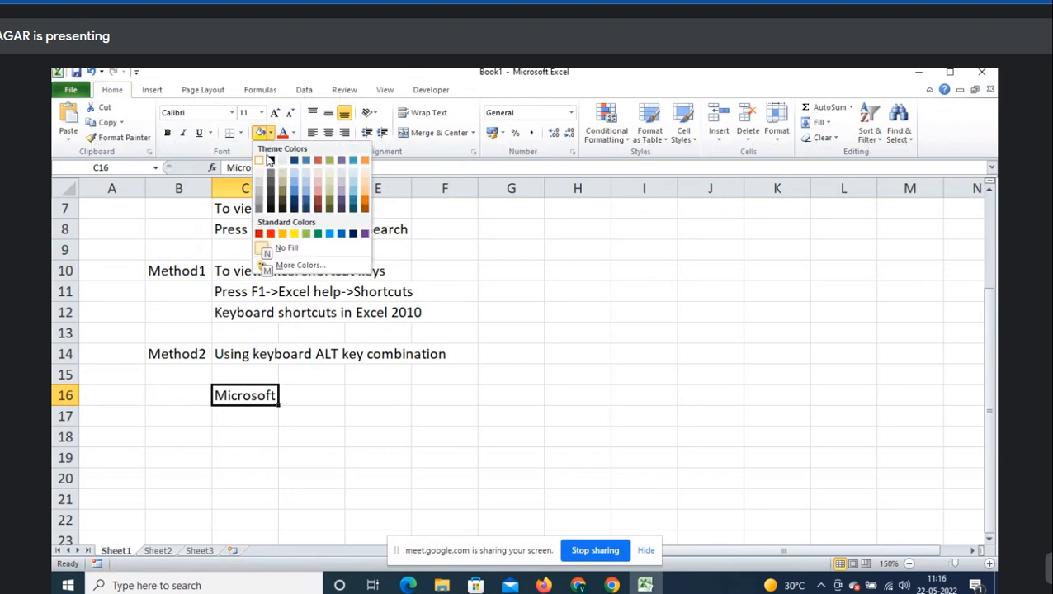
key("Down")
key("Right")
key("Right")
key("Right")
key("Right")
key("Right")
key("Right")
key("Right")
key("Right")
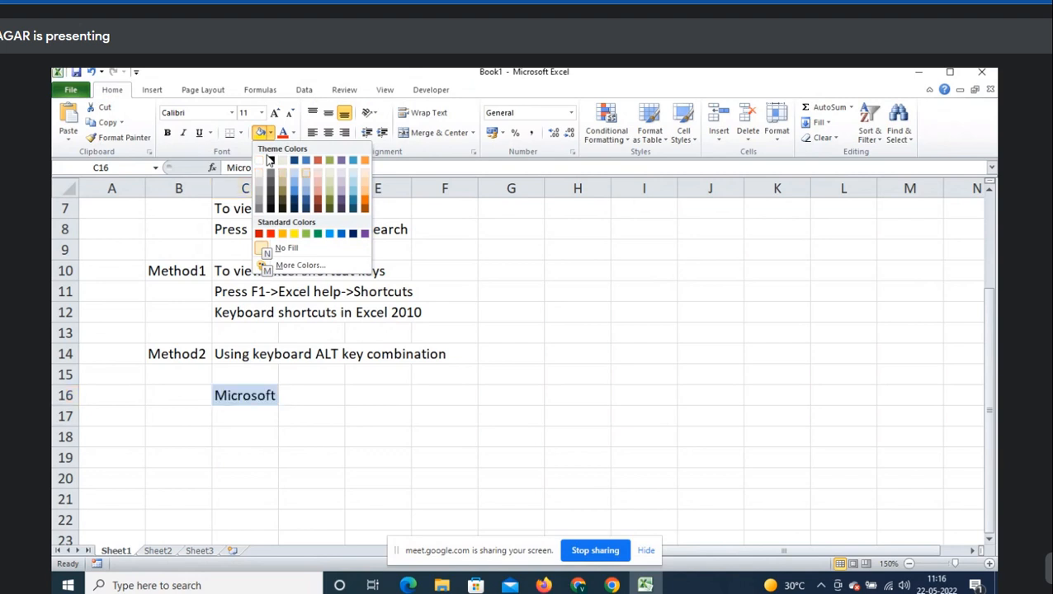
key("Up")
key("Right")
key("Left")
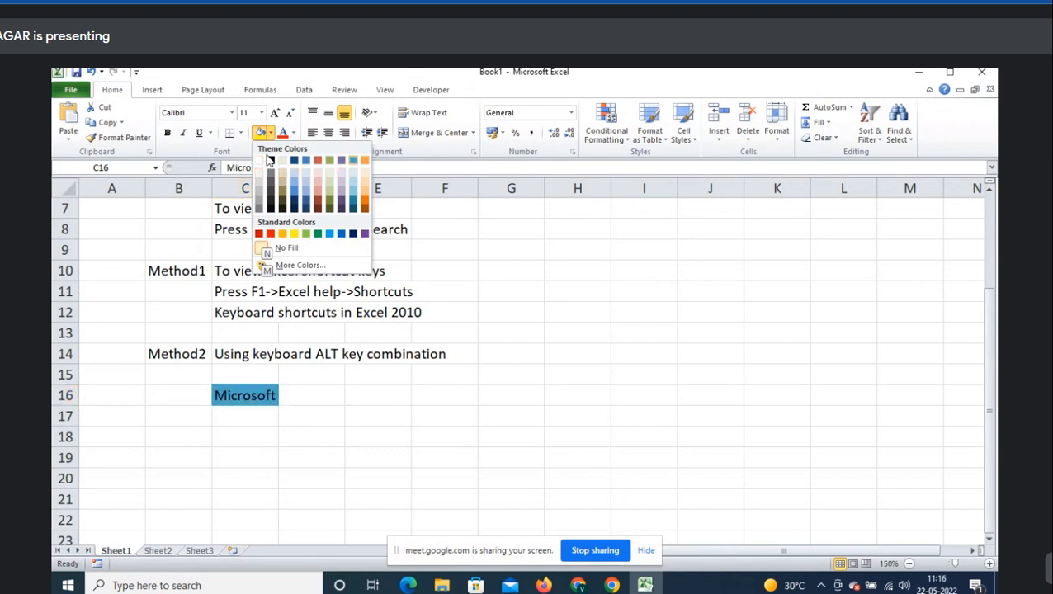
key("Right")
key("Return")
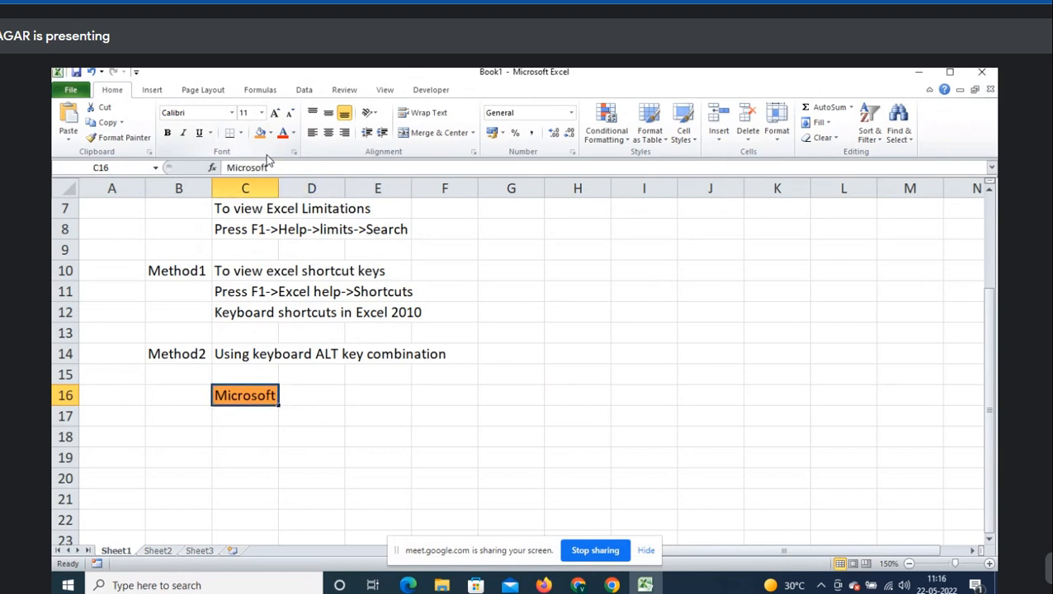
key("Right")
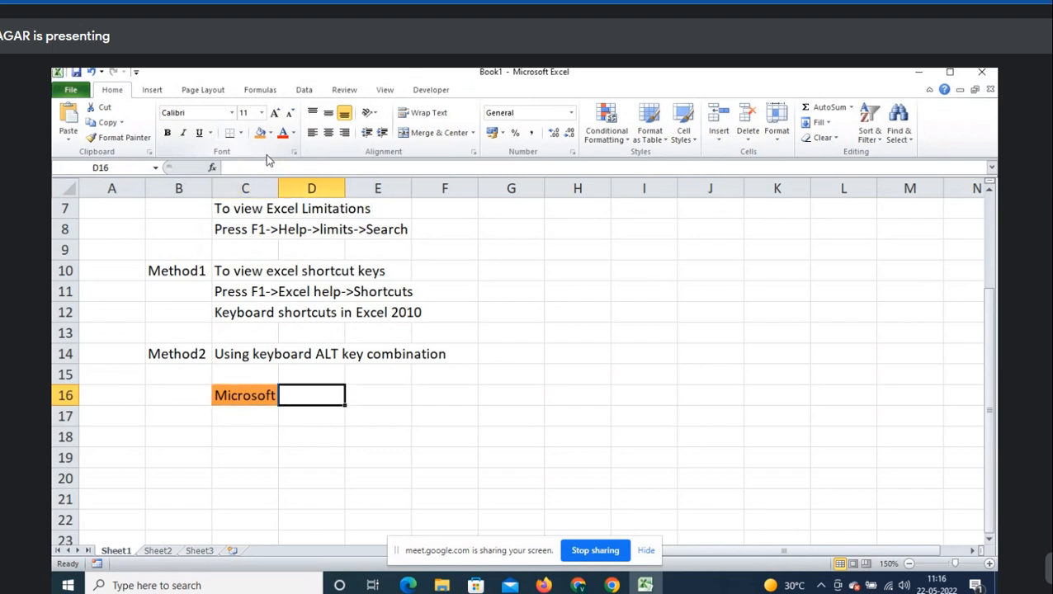
- Demonstrate Alt, H, H for the fill palette and note 'ALT+H+H' in D16
key("alt")
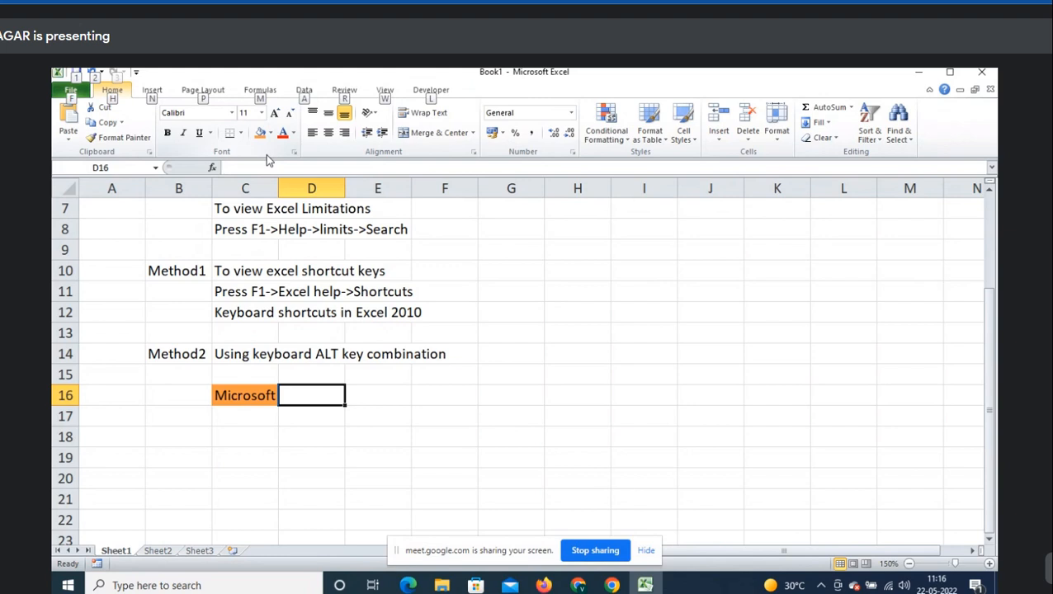
key("h")
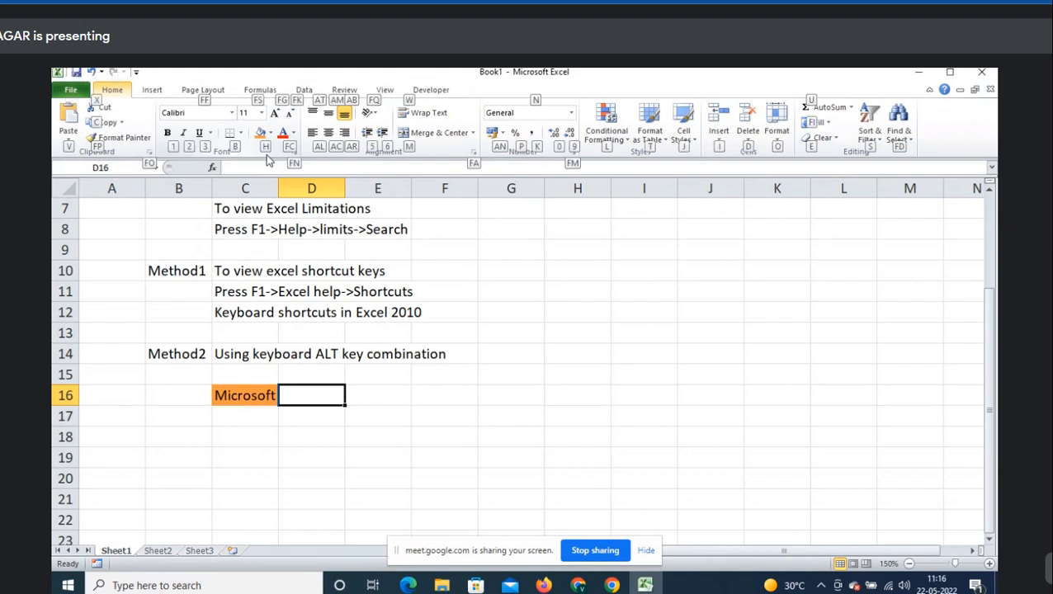
key("h")
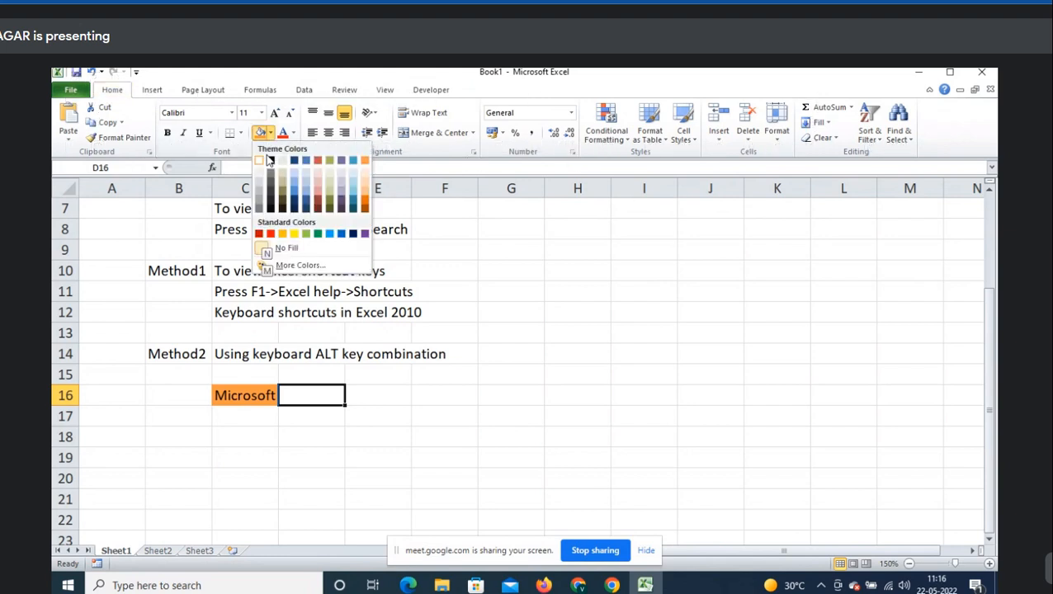
key("Escape")
type("ALT")
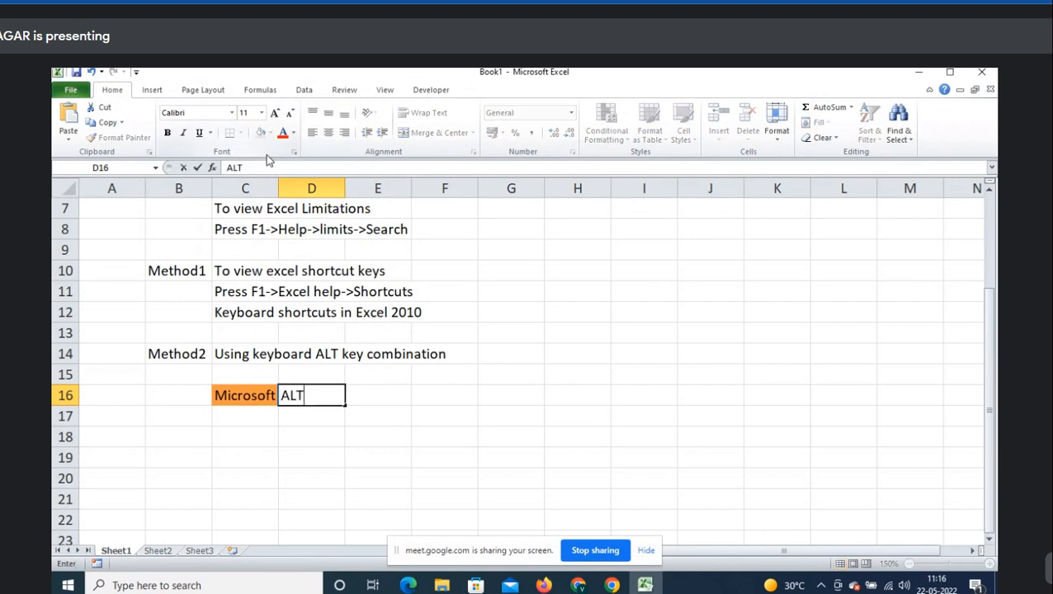
type("+H+H")
key("Return")
- Move to C17 and briefly open then dismiss the Font Color choices
key("Left")
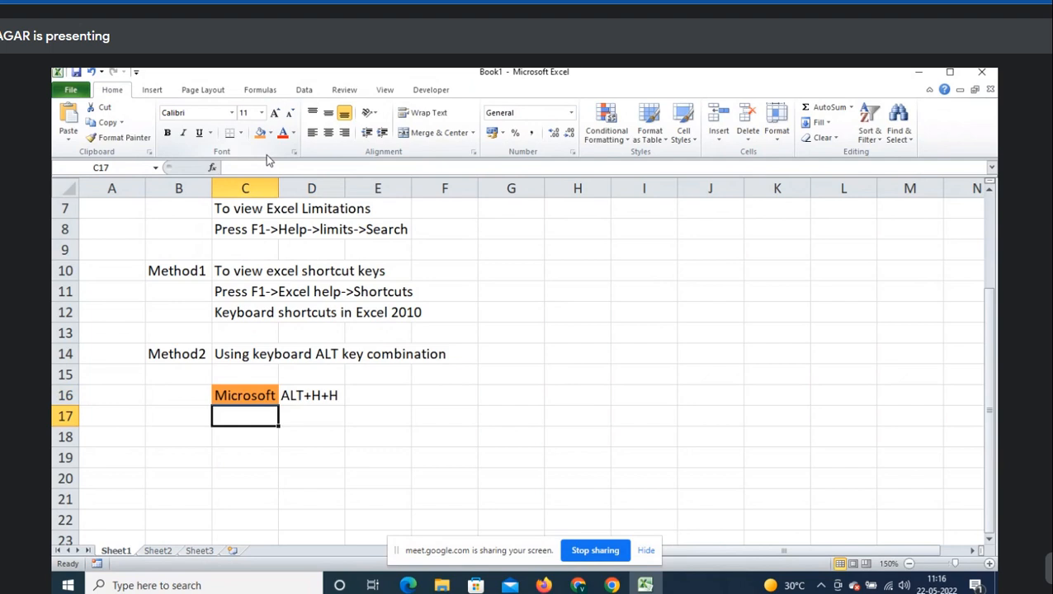
left_click(296, 134)
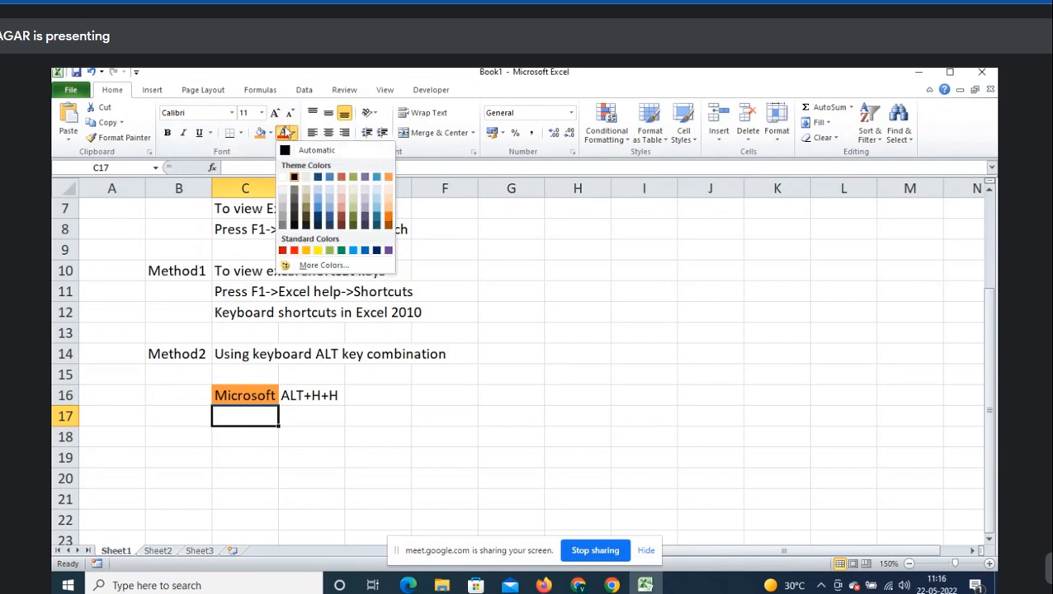
left_click(256, 152)
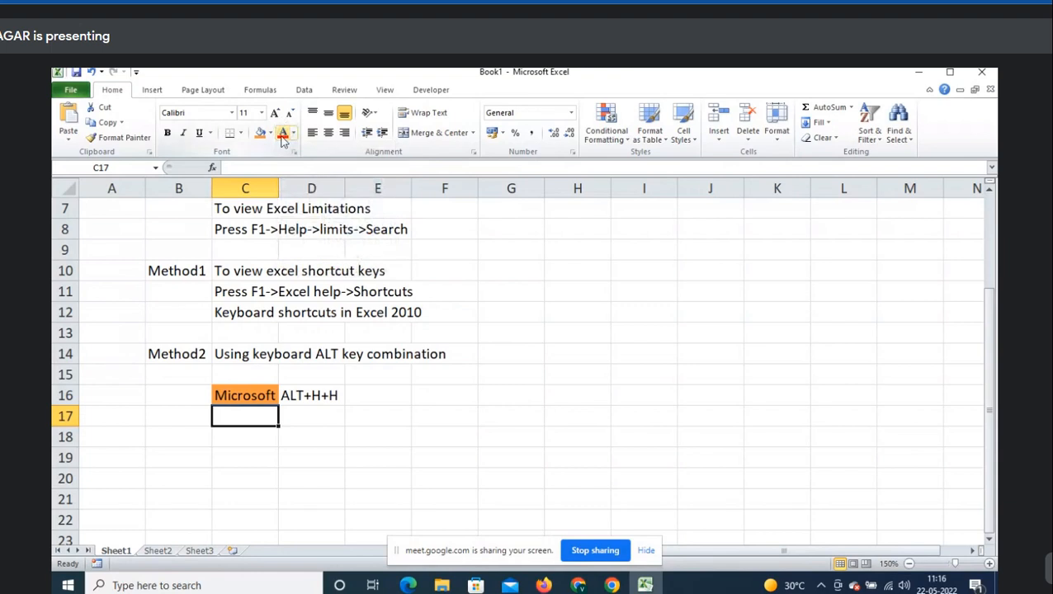
- Enter 'Excel' in C17 and return to that cell
type("Excel")
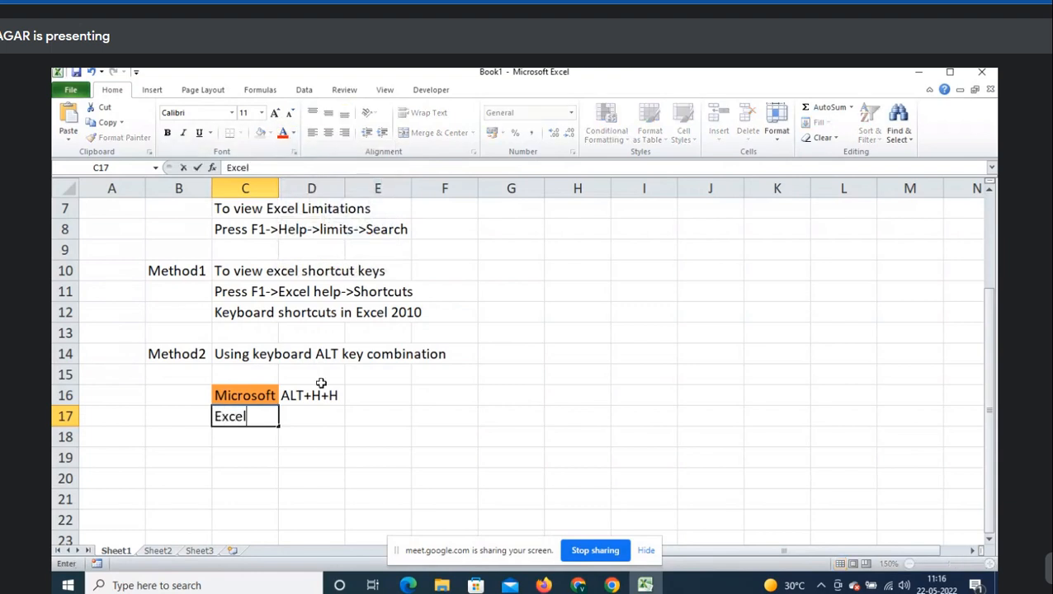
key("Return")
key("Up")
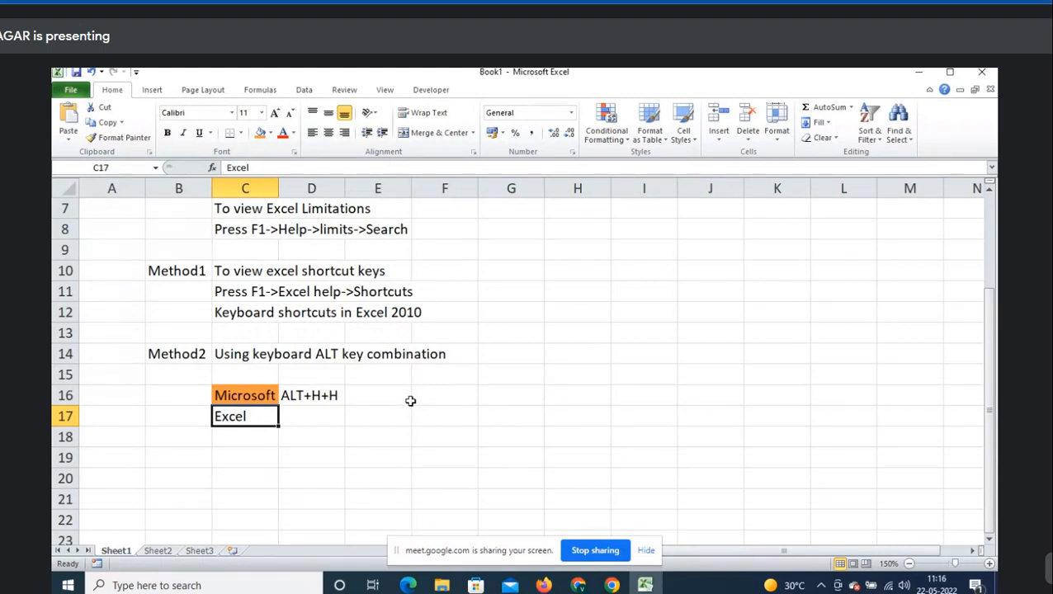
- Make the text 'Excel' in C17 blue through the Alt, H, FC font colour palette
key("alt")
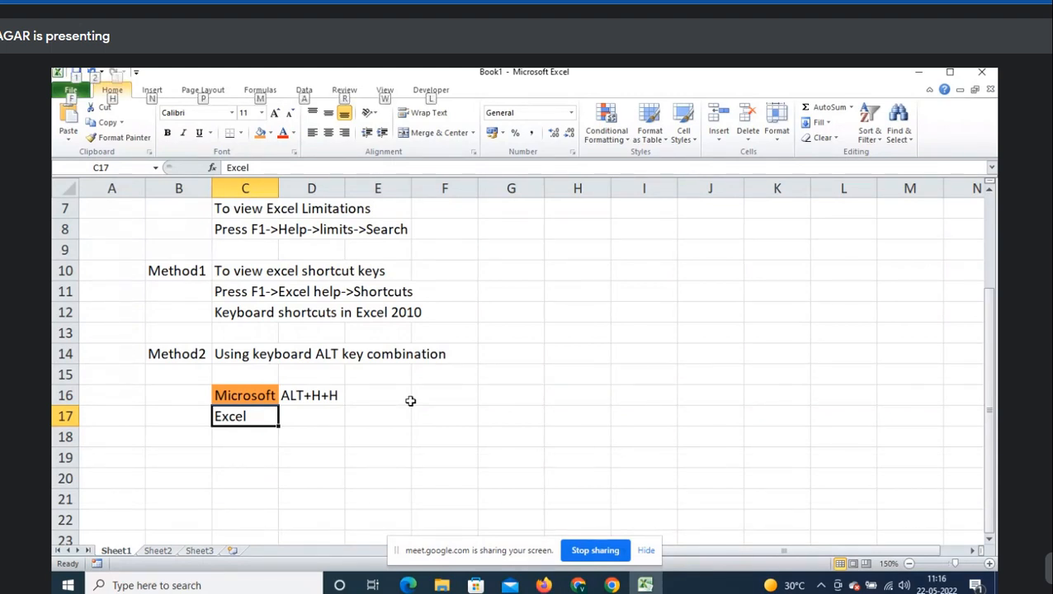
key("h")
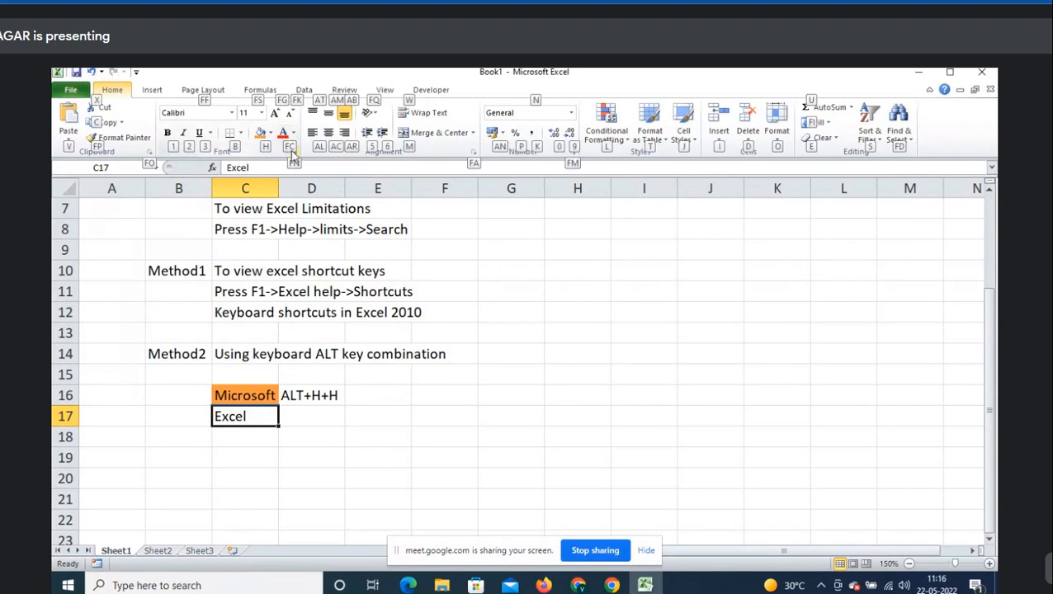
key("f")
key("c")
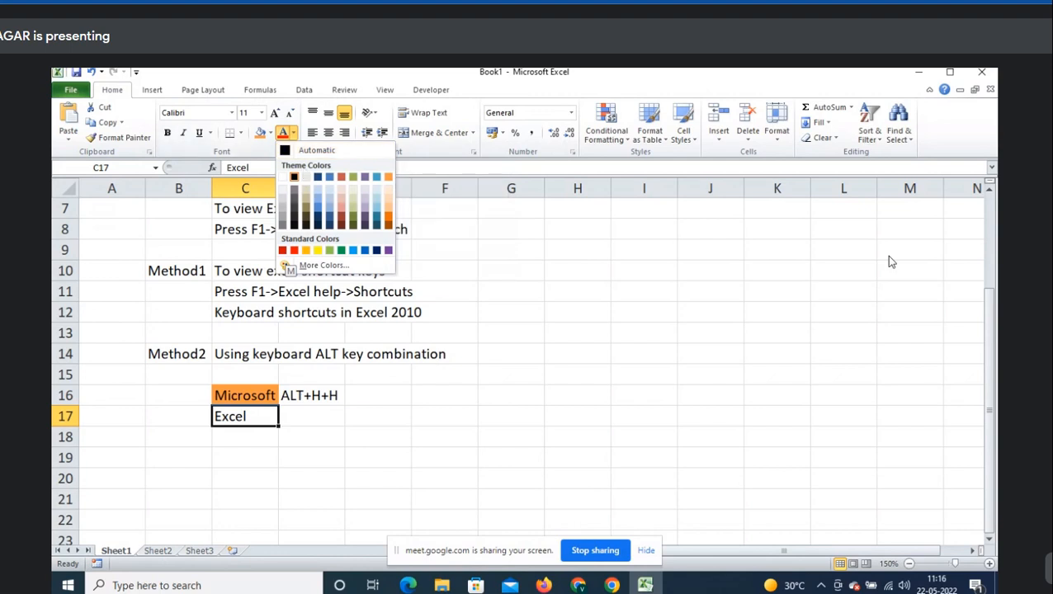
key("Down")
key("Down")
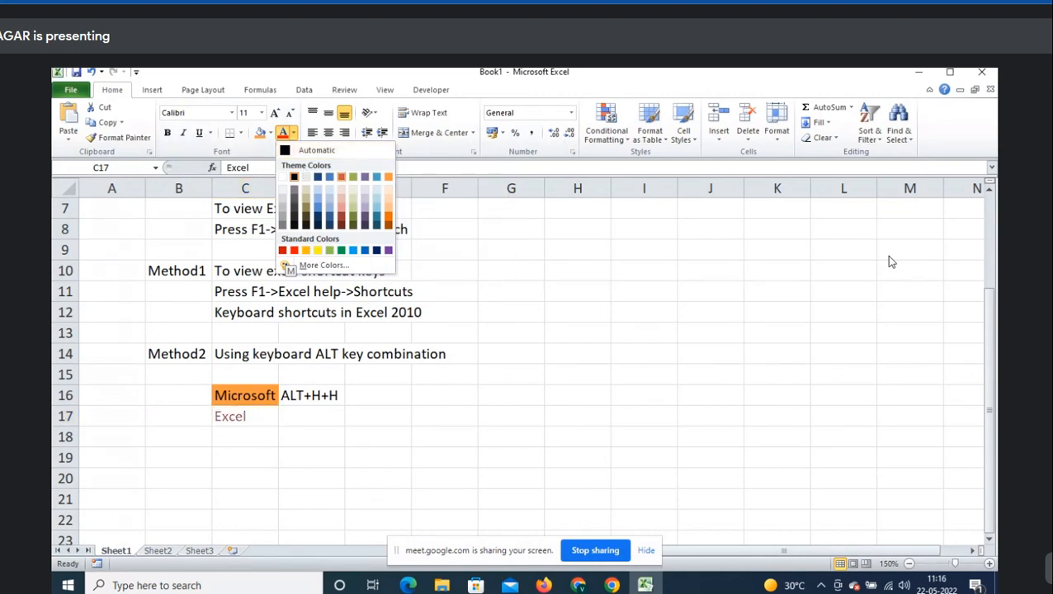
key("Right")
key("Up")
key("Down")
key("Left")
key("Return")
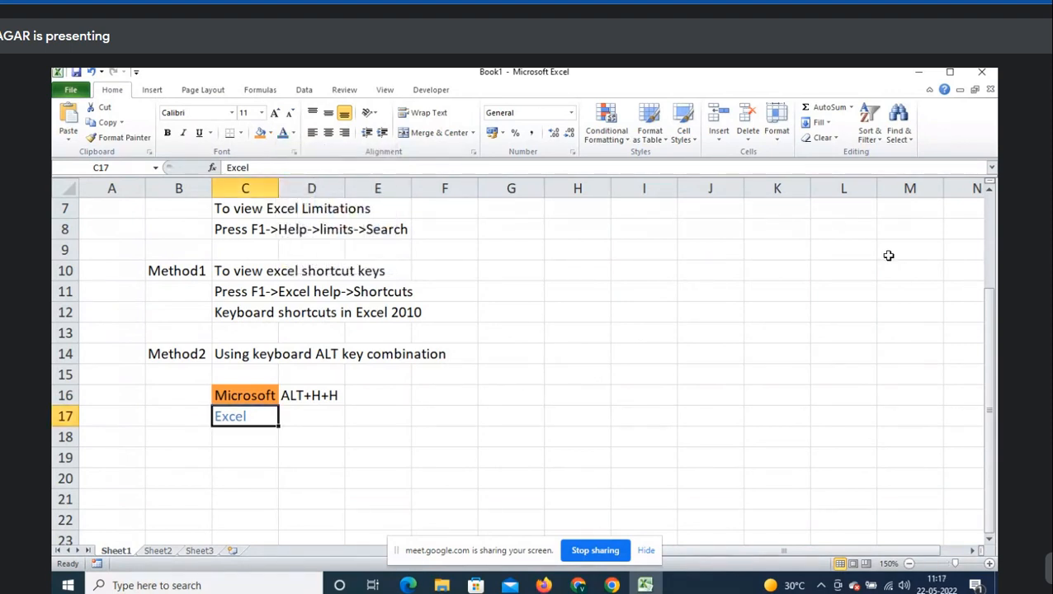
- Note 'ALT+H+FC' in D17 beside the blue Excel cell
key("Right")
type("ALT")
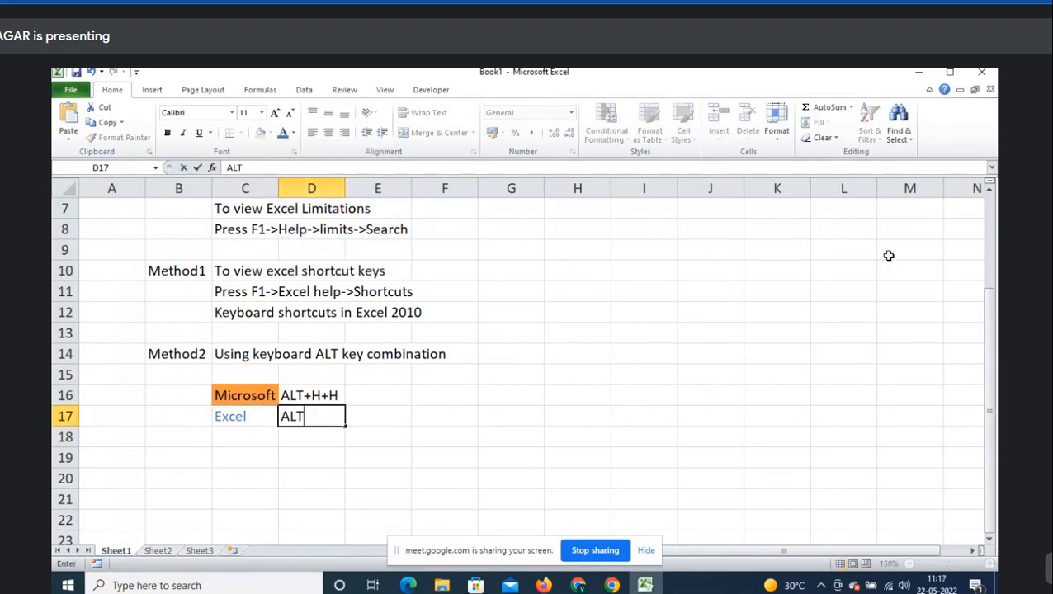
type("+H+FC")
key("Return")
key("Left")
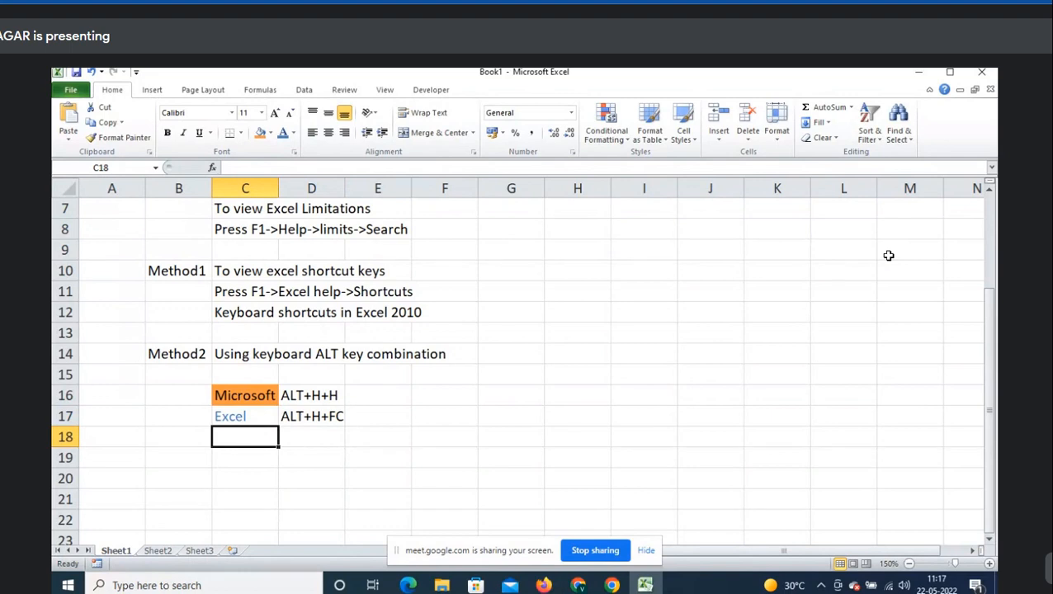
- Highlight the Keyboard shortcuts line C12 and Method1 notes B10:D11, then select C19
left_click(238, 312)
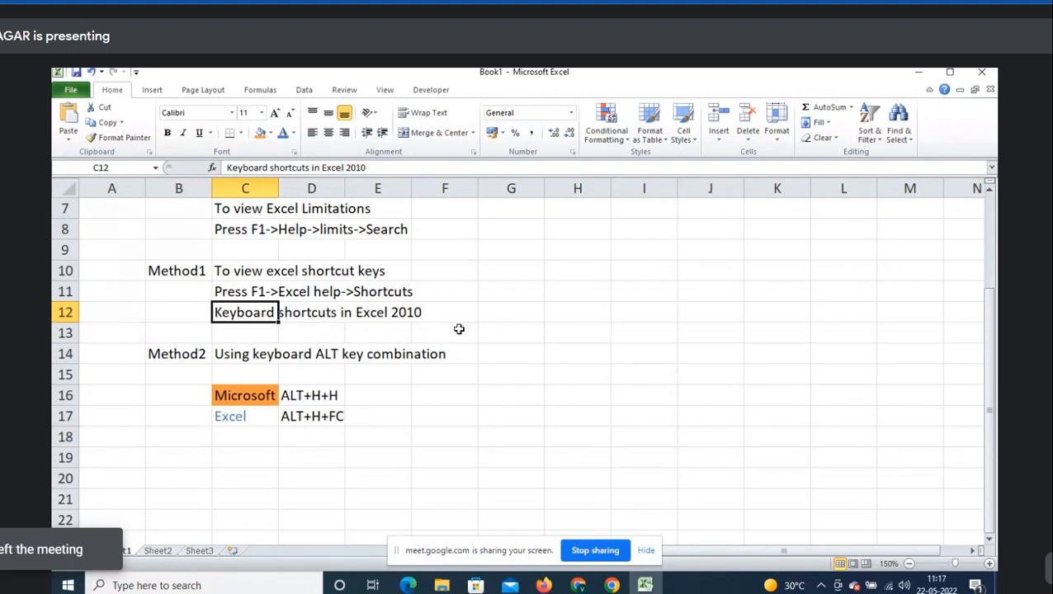
left_click_drag(169, 273, 299, 296)
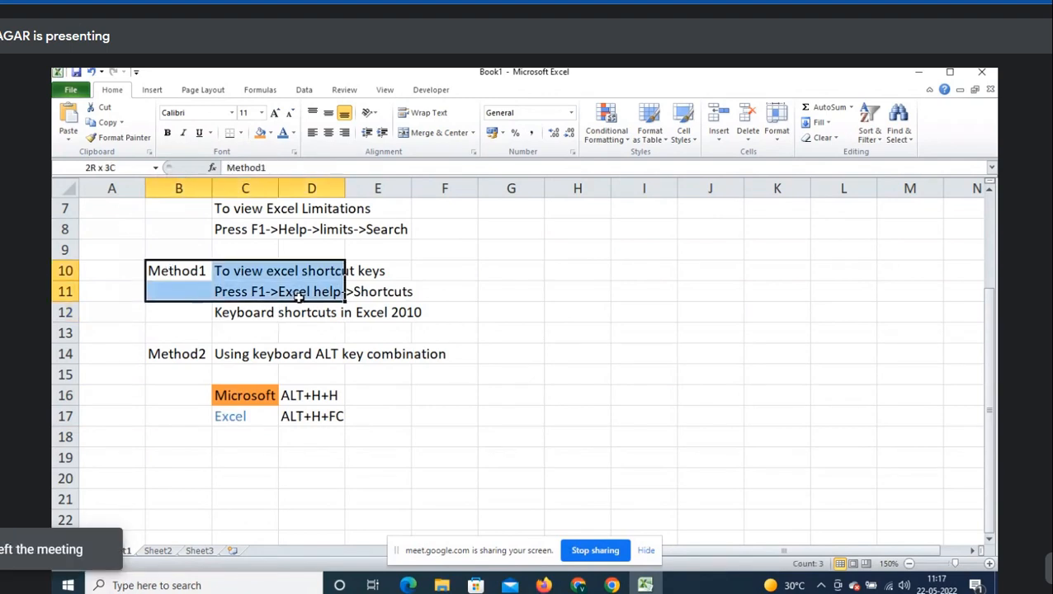
left_click(261, 319)
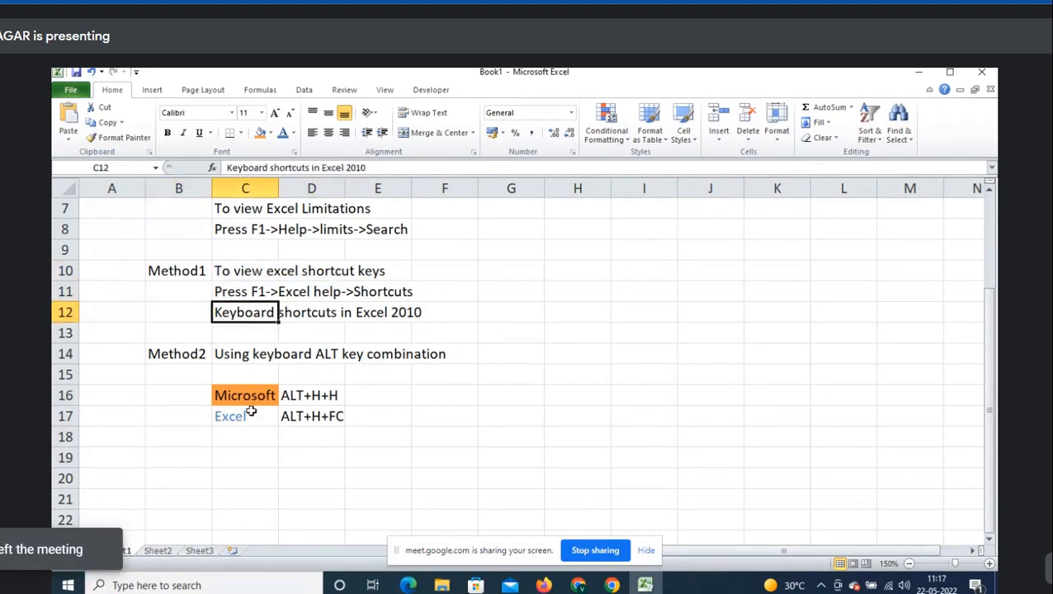
left_click(249, 463)
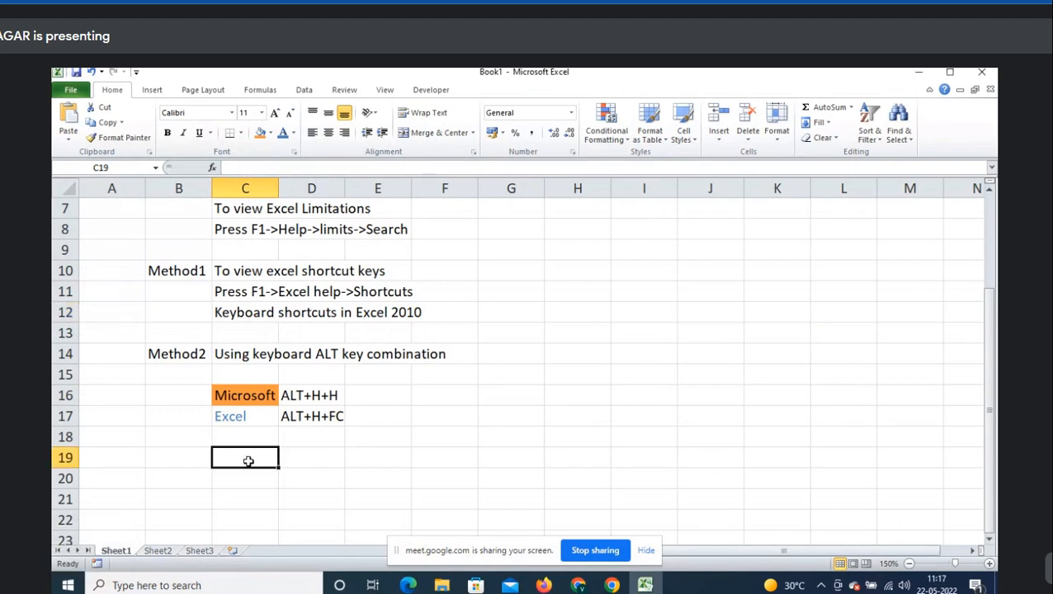
- Show the Insert tab, then reach it via Alt, N and briefly open PivotTable options
left_click(152, 92)
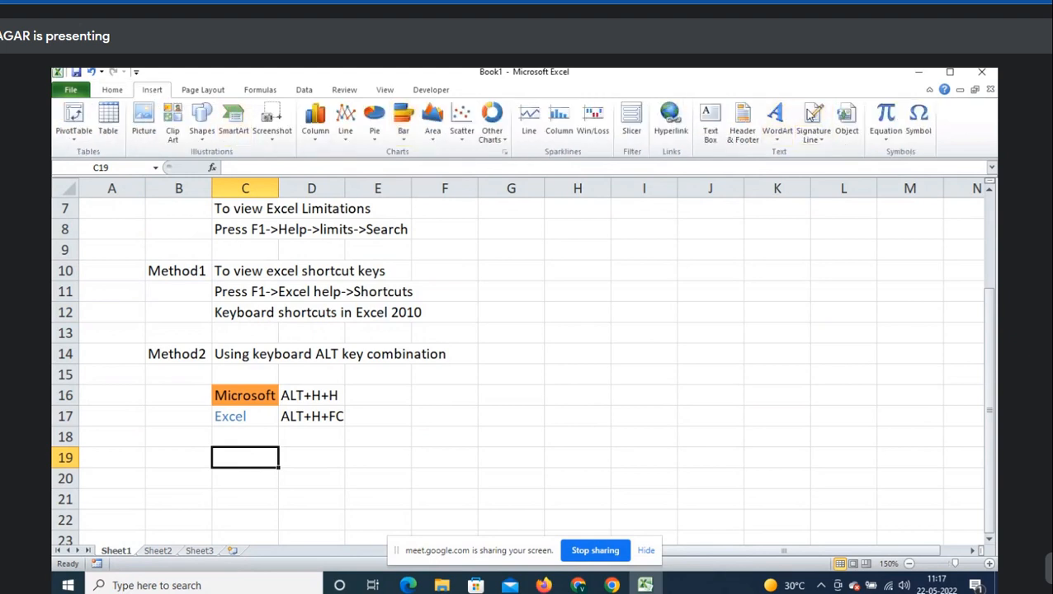
left_click(113, 90)
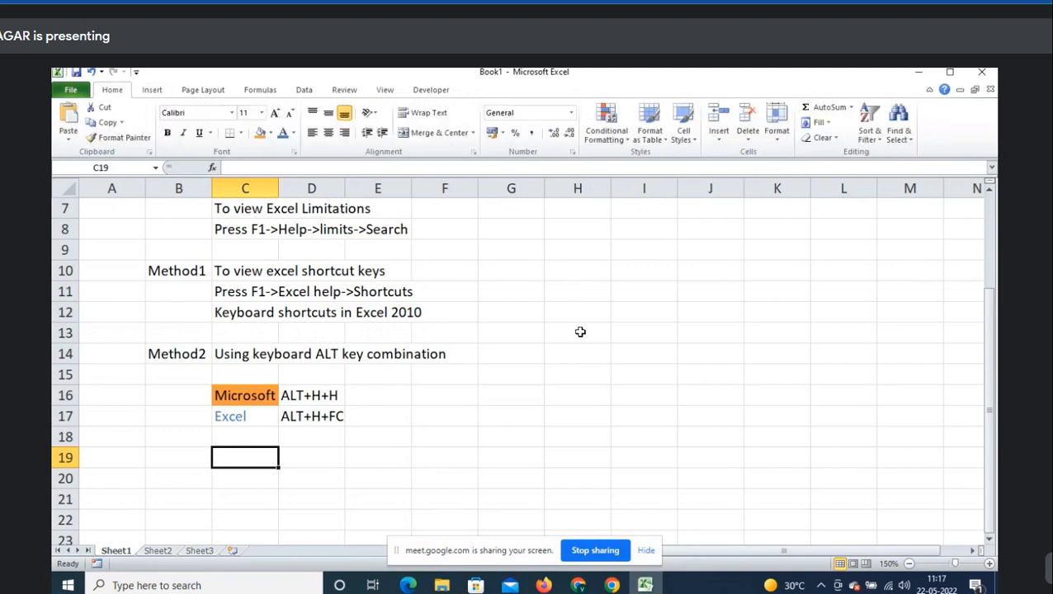
key("alt")
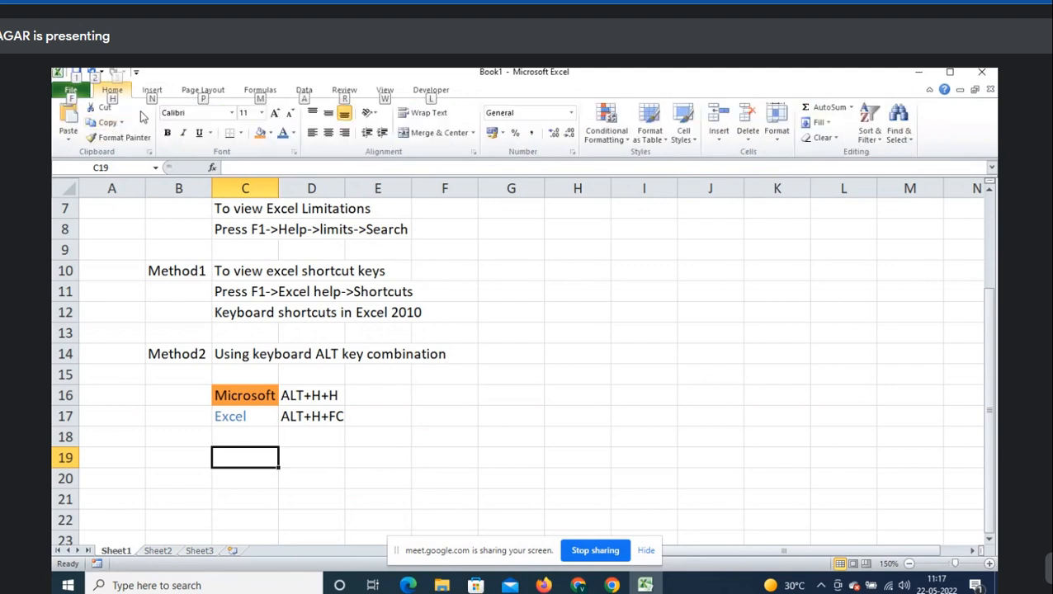
key("n")
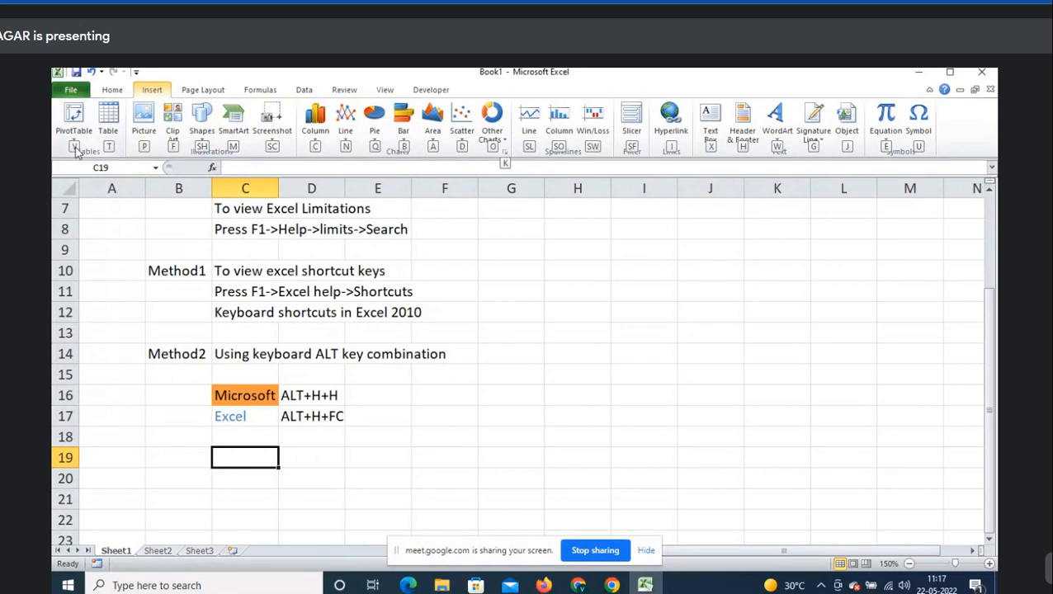
key("v")
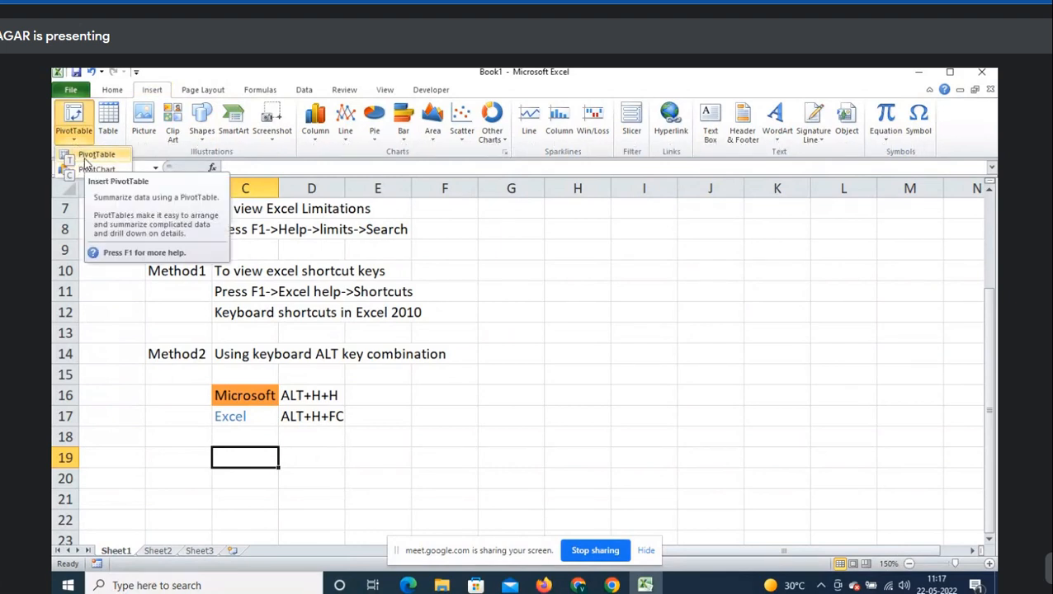
key("Escape")
key("Escape")
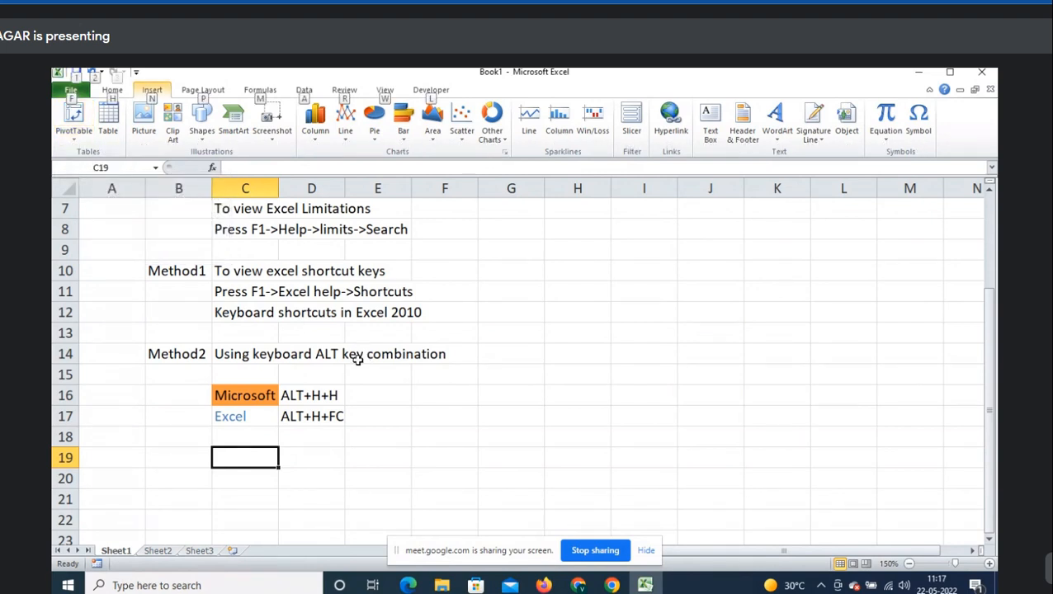
- Admit all waiting guests in Google Meet, then minimize Chrome back to Excel
left_click(654, 520)
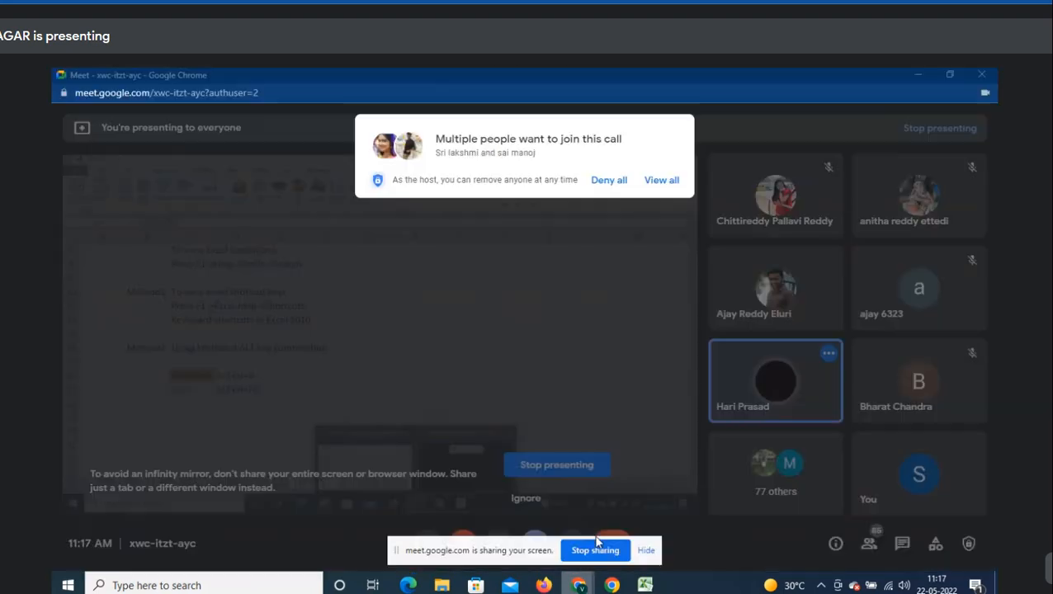
left_click(665, 183)
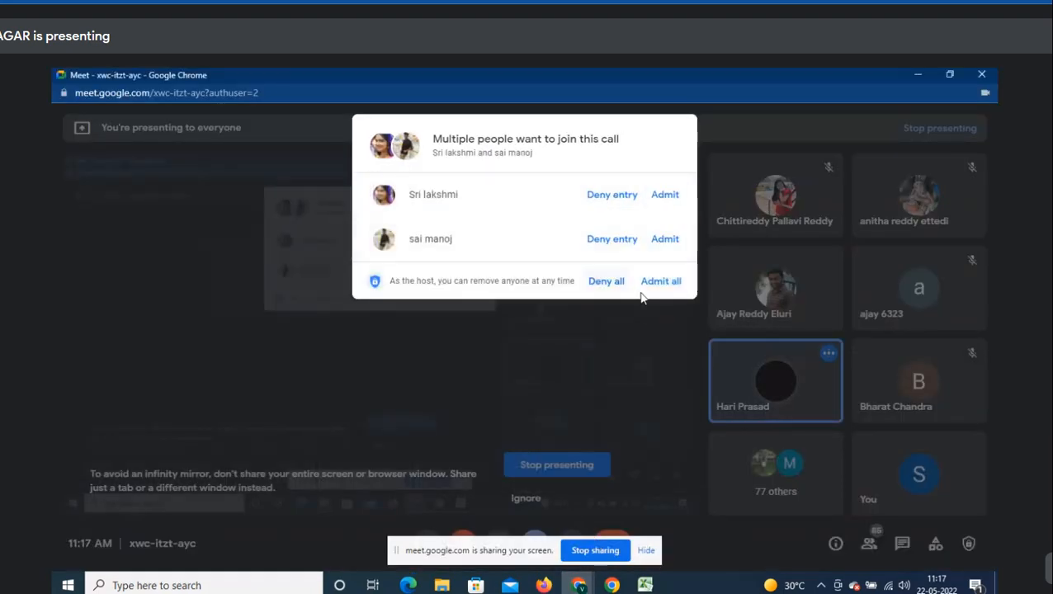
left_click(668, 280)
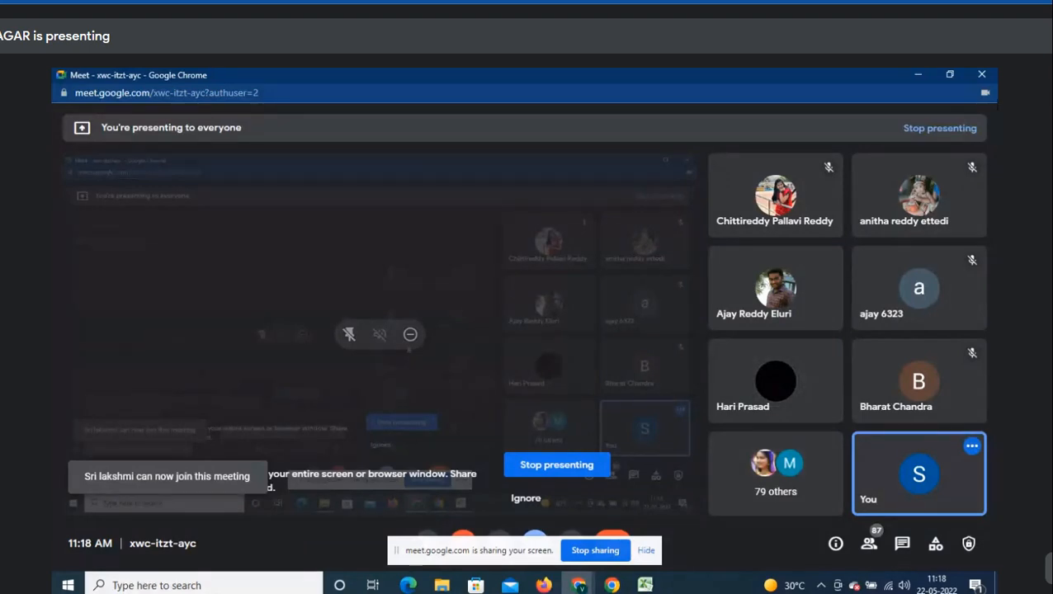
left_click(919, 75)
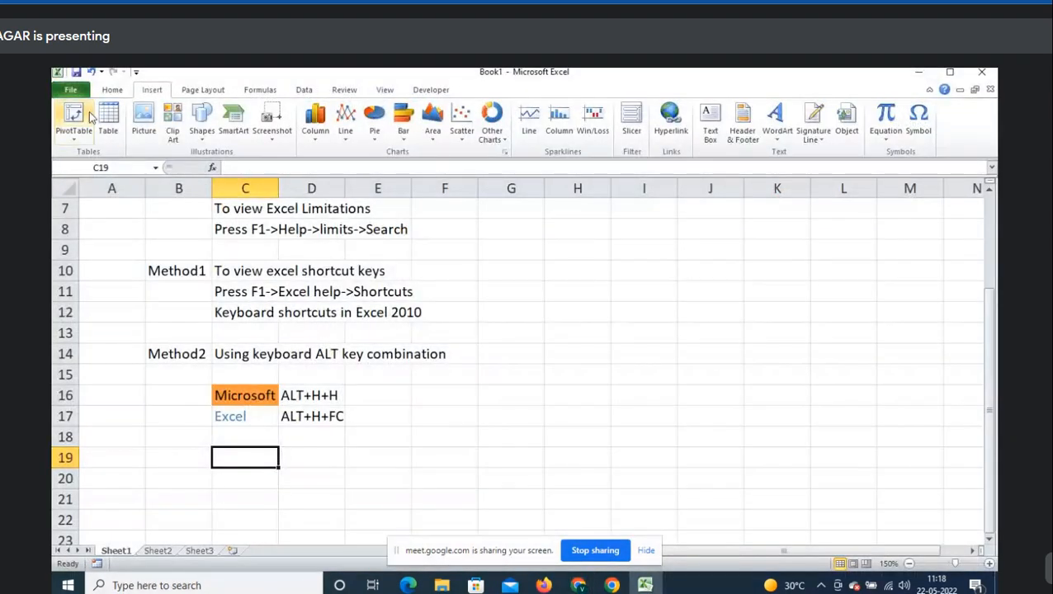
- Enter the note 'Home/insert are called tabs' in B19
left_click(112, 89)
left_click(310, 444)
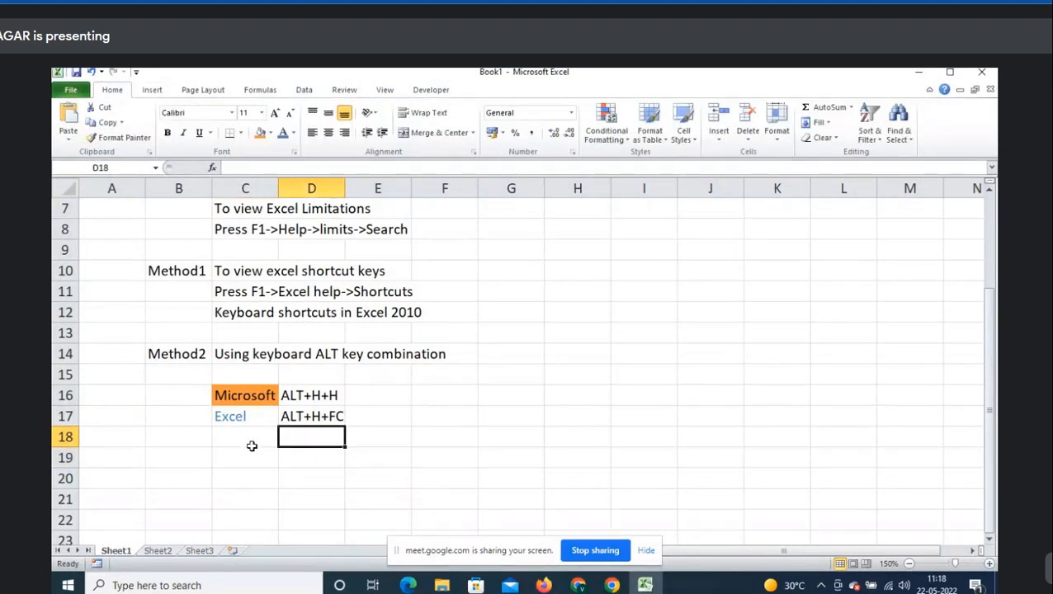
left_click(252, 446)
scroll(445, 405, "down", 1)
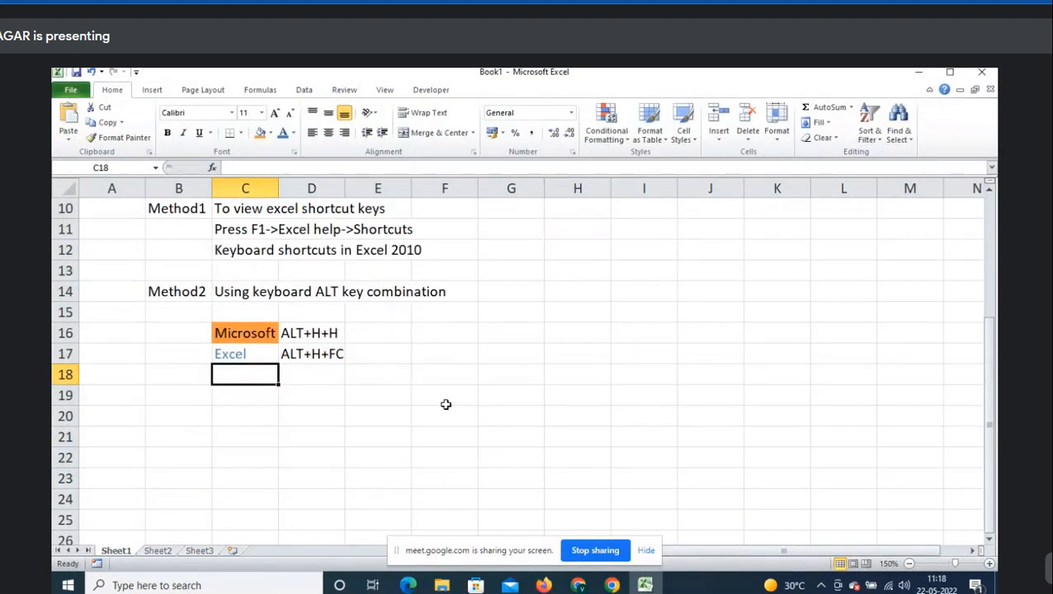
key("Down")
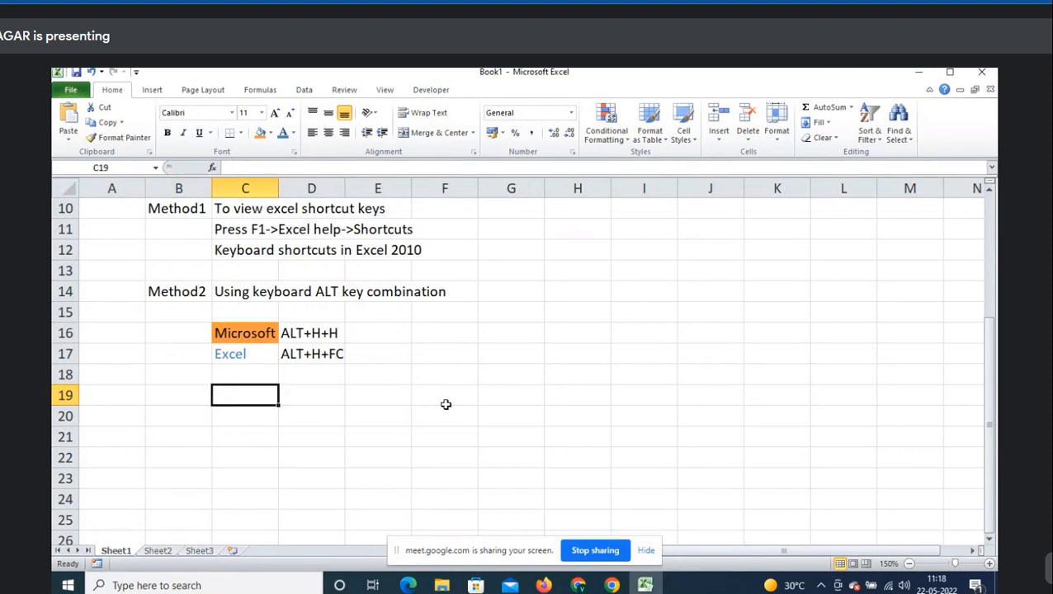
key("Left")
key("Right")
key("Left")
type("Home")
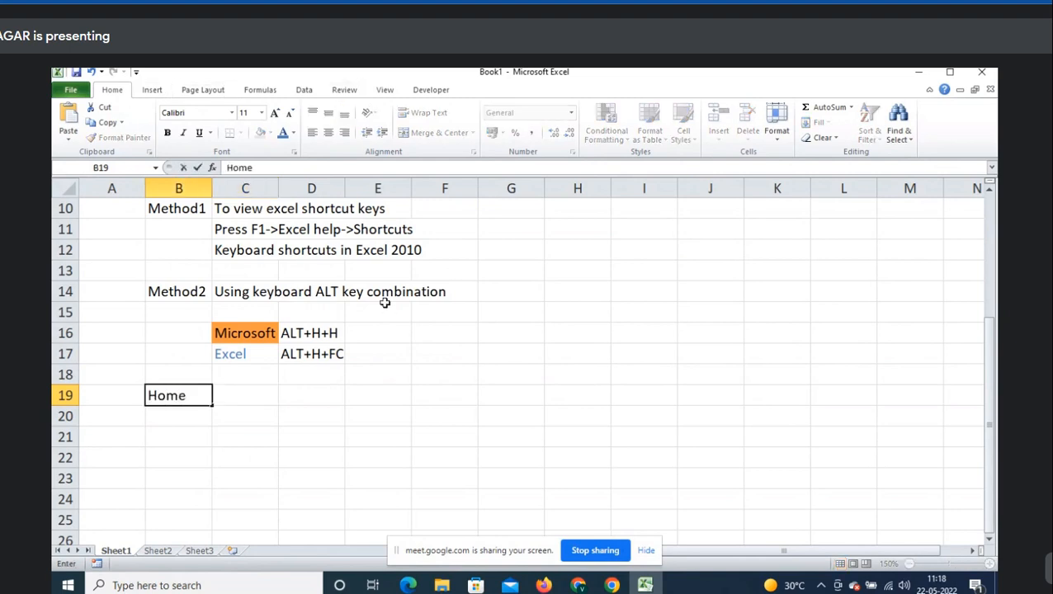
type("/insert")
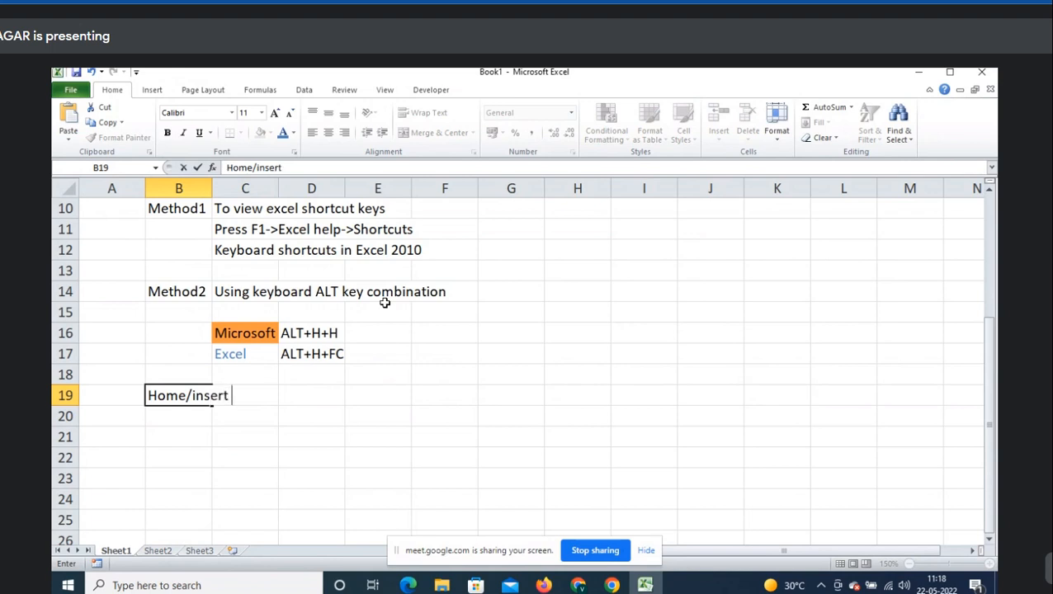
type("  are called tabs")
key("Return")
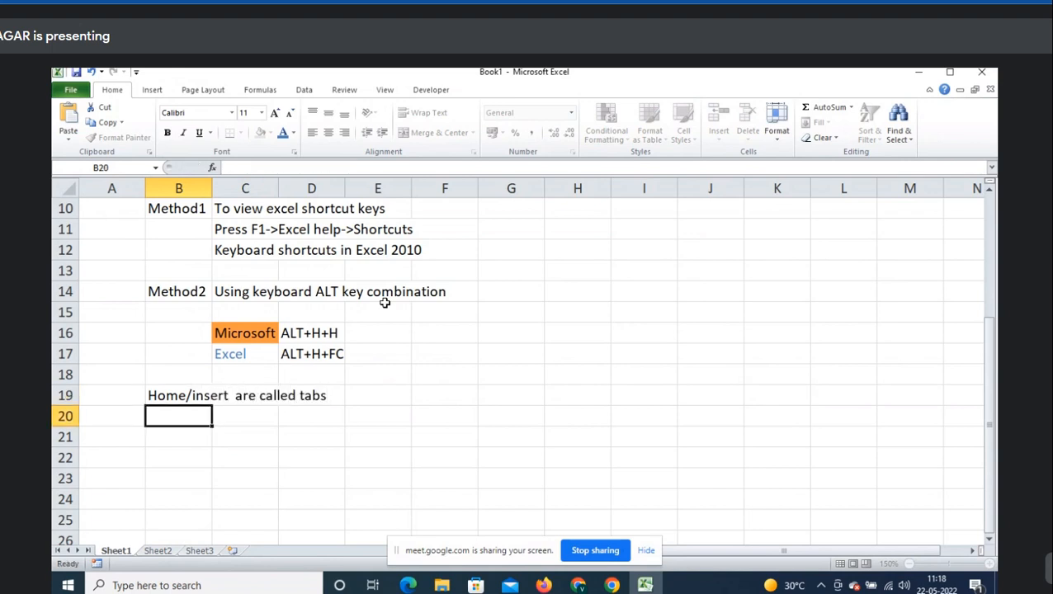
- Show Sheet1–Sheet3 tabs and note 'Sheet1/Sheet2 are called sheet tabs' in B20
left_click(158, 551)
left_click(199, 550)
left_click(158, 551)
left_click(116, 551)
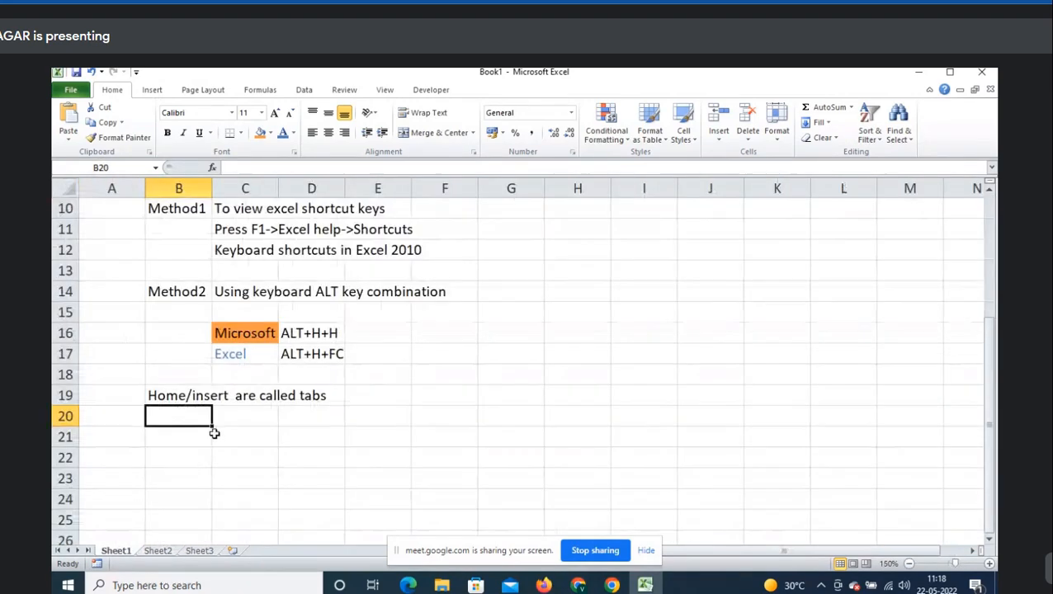
type("Sheet1")
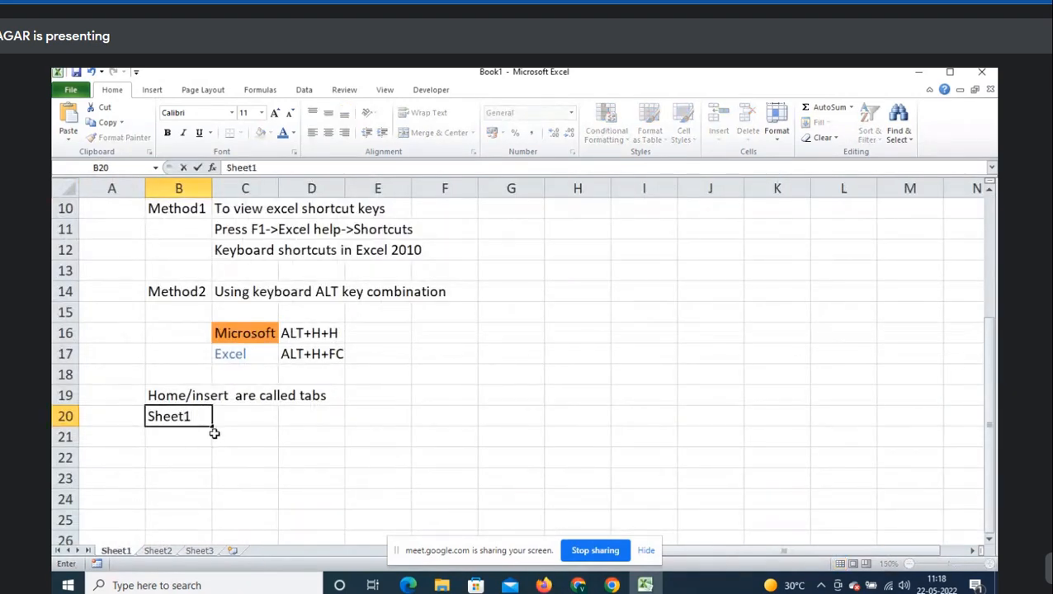
type("/Sheet2  are")
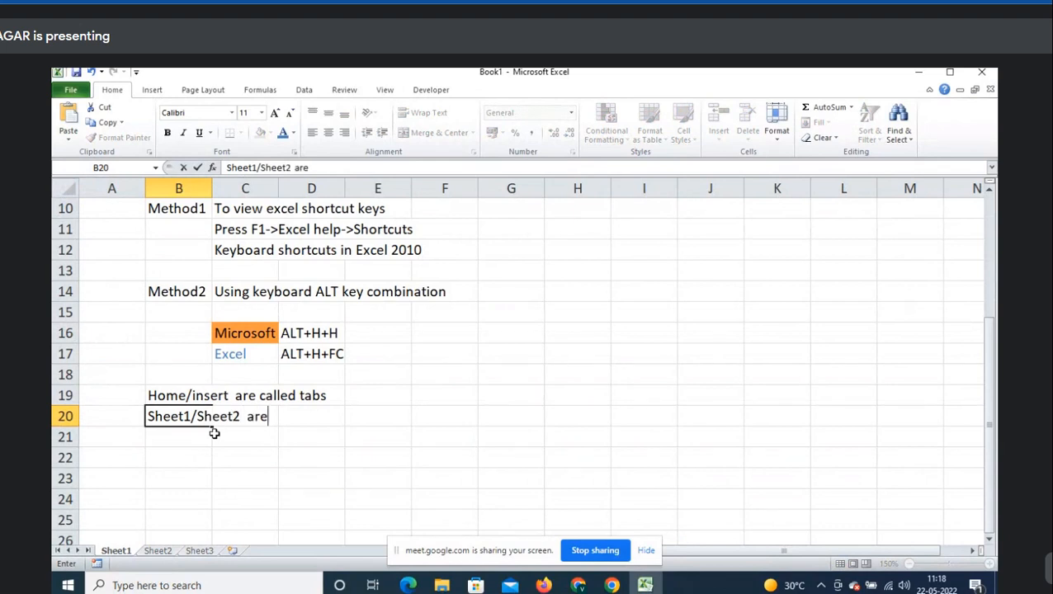
type(" called sheet tabs")
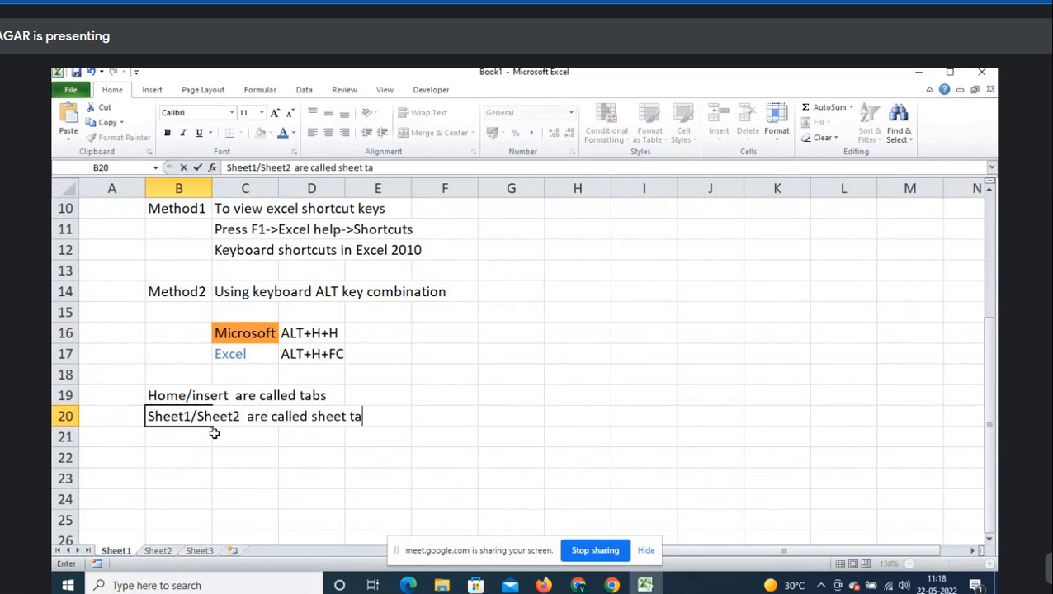
key("Return")
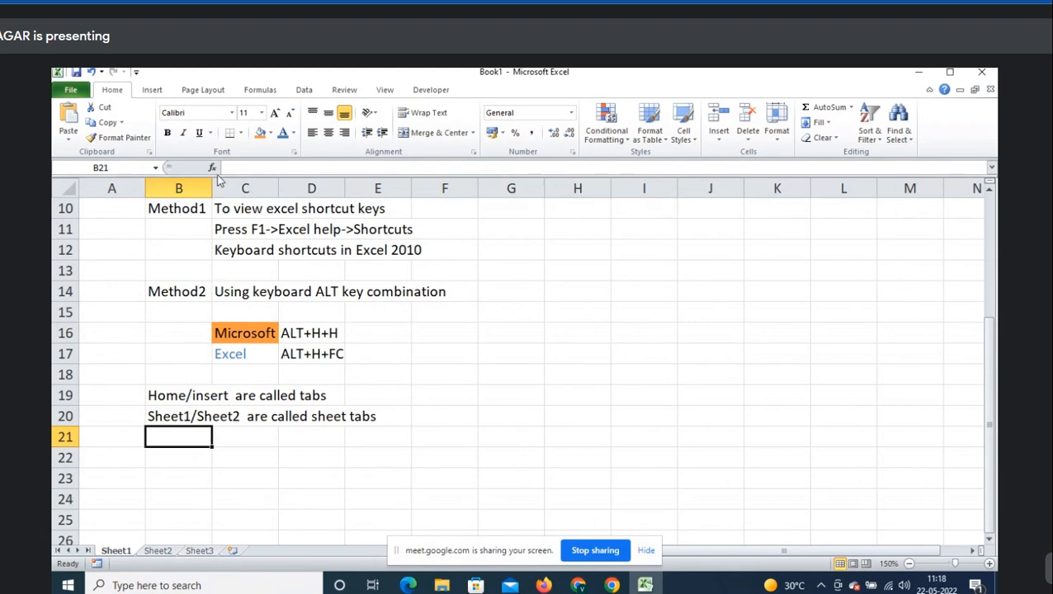
- Note 'fx: formula bar' in B21, then start typing 'sers' in G18
type("f")
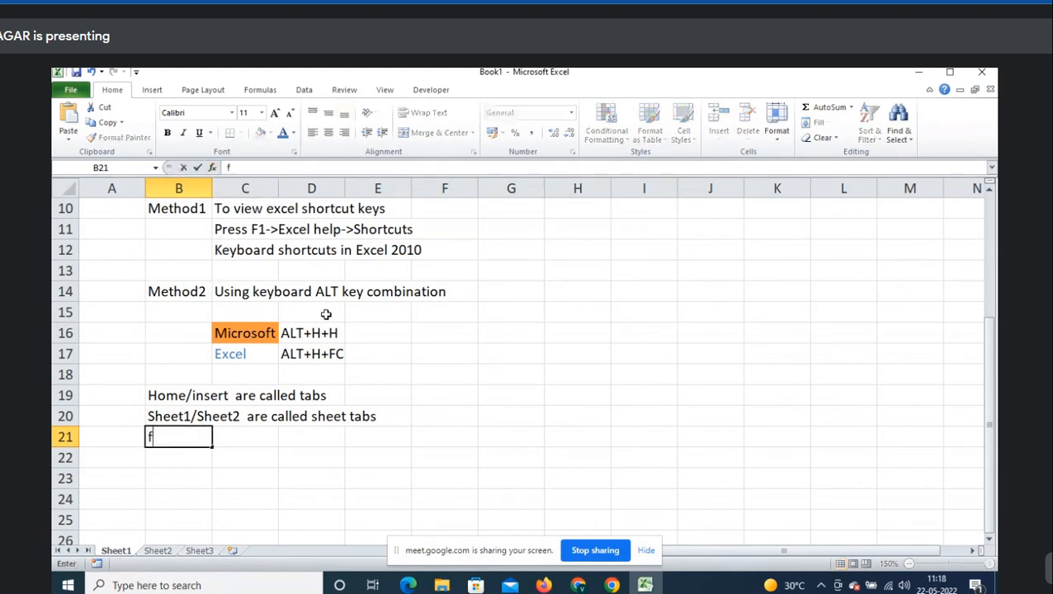
type("x: formu")
key("BackSpace")
type("mula bar")
key("Return")
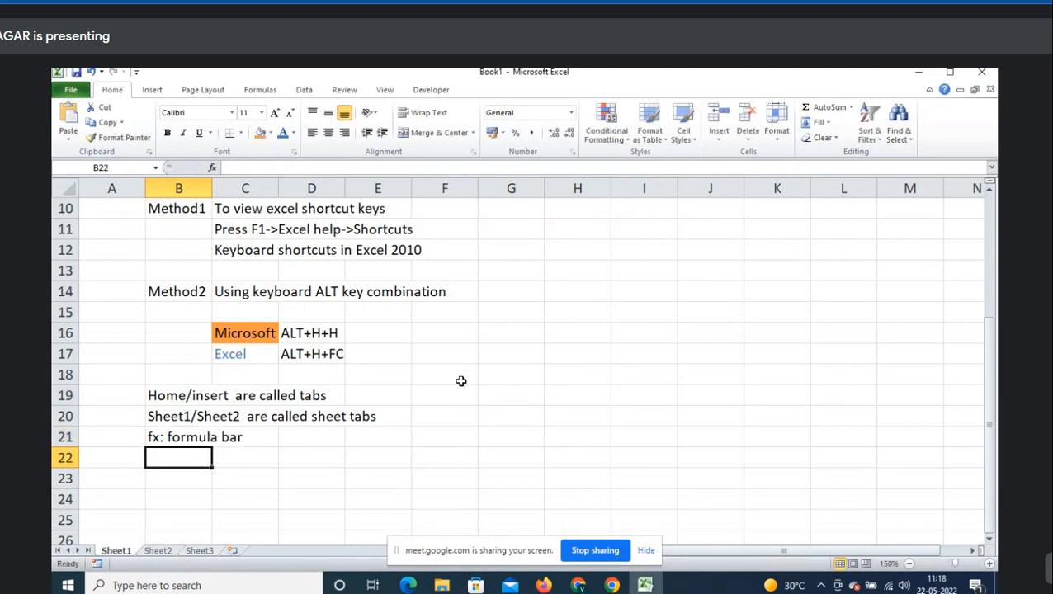
left_click(508, 373)
type("sers")
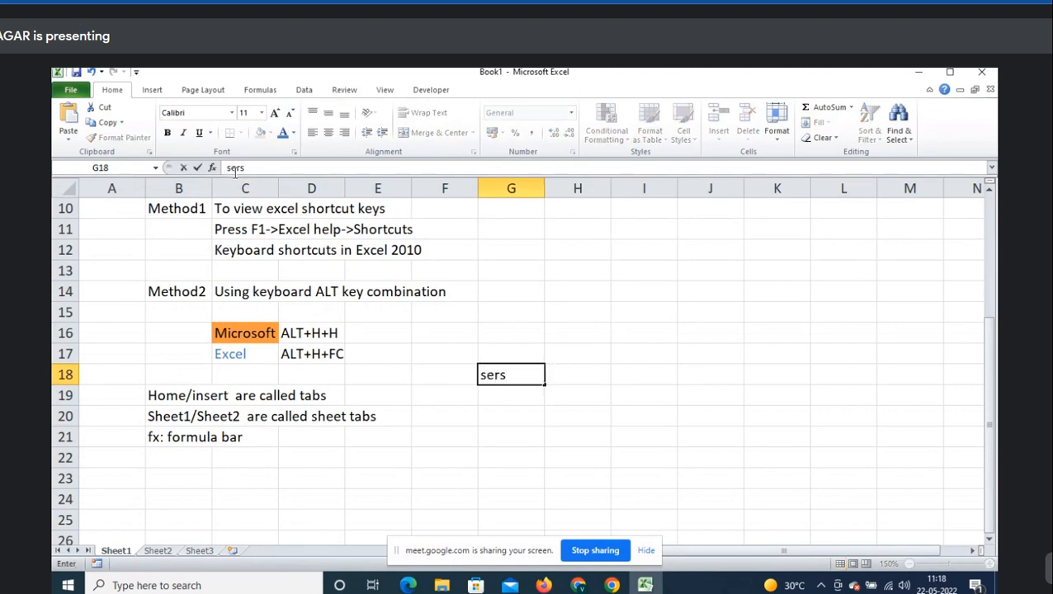
- Test text, 123 and an unfinished =SUM( in G18, then clear it and select B22
key("Tab")
key("Return")
key("Up")
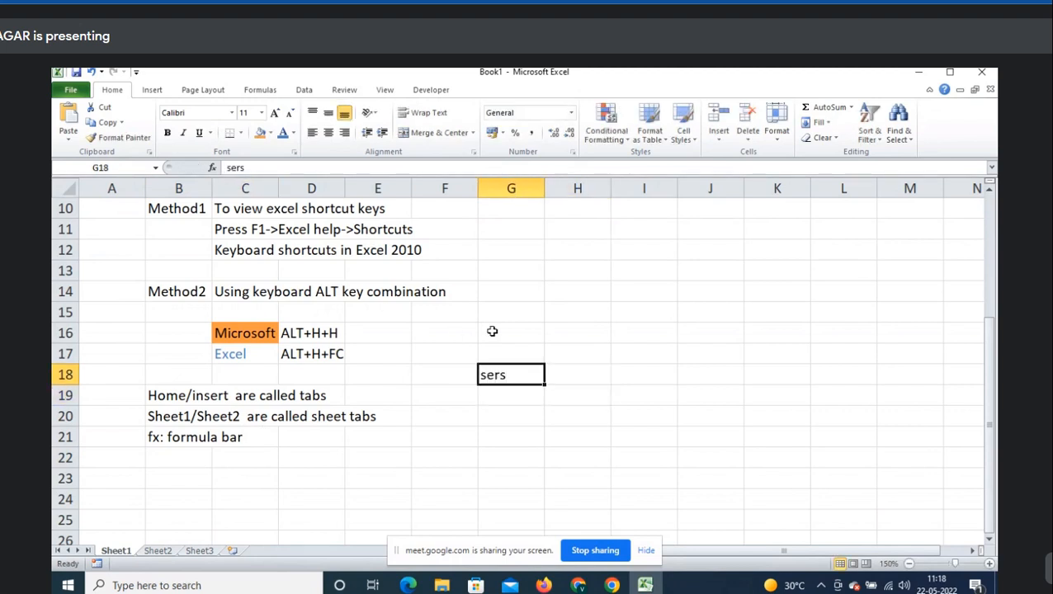
type("123")
key("ctrl+Return")
type("=SUM(")
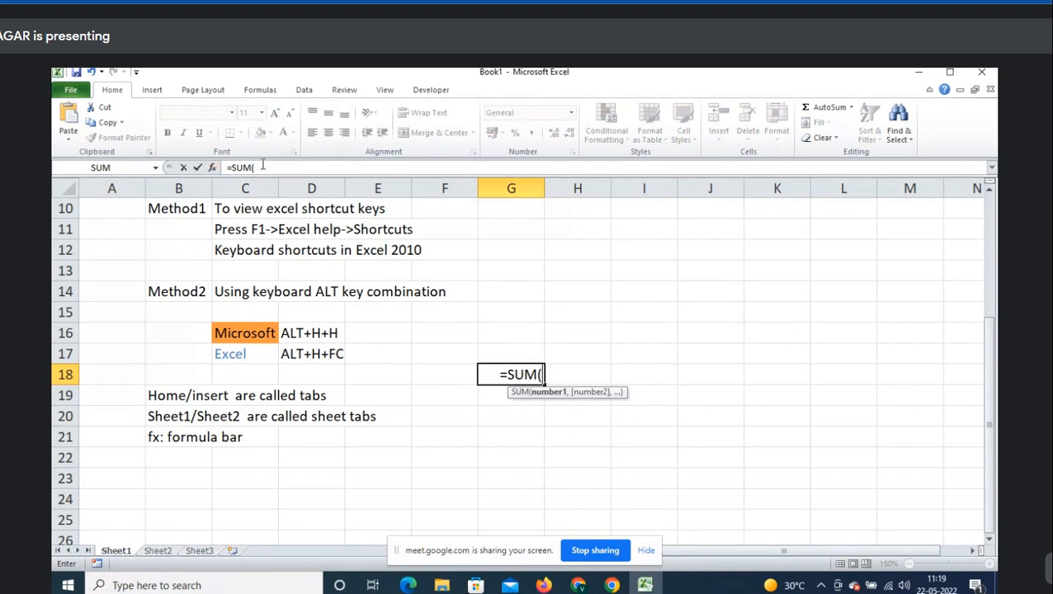
key("Escape")
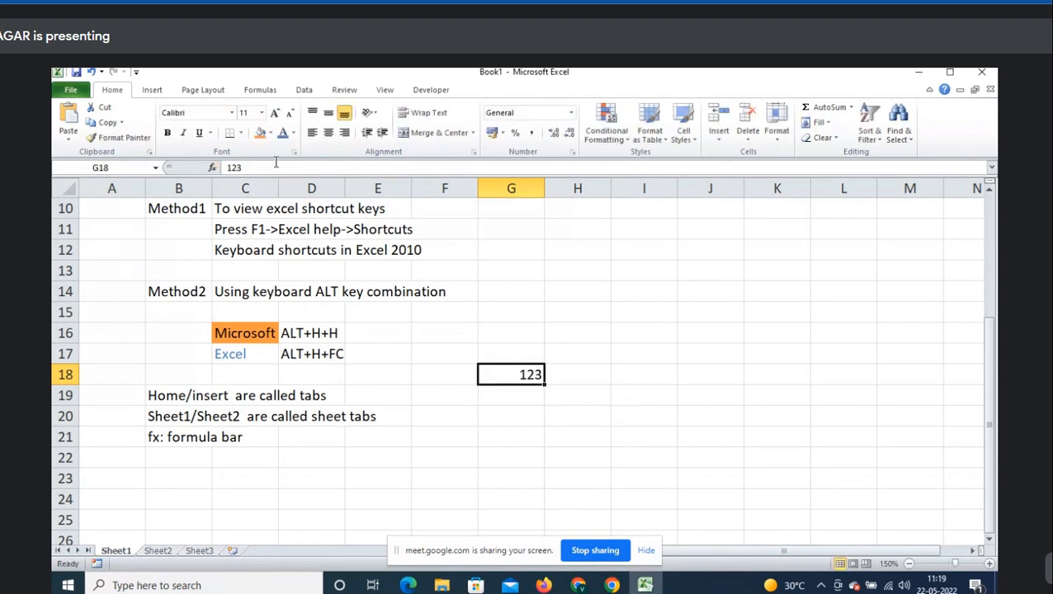
key("Delete")
left_click(181, 467)
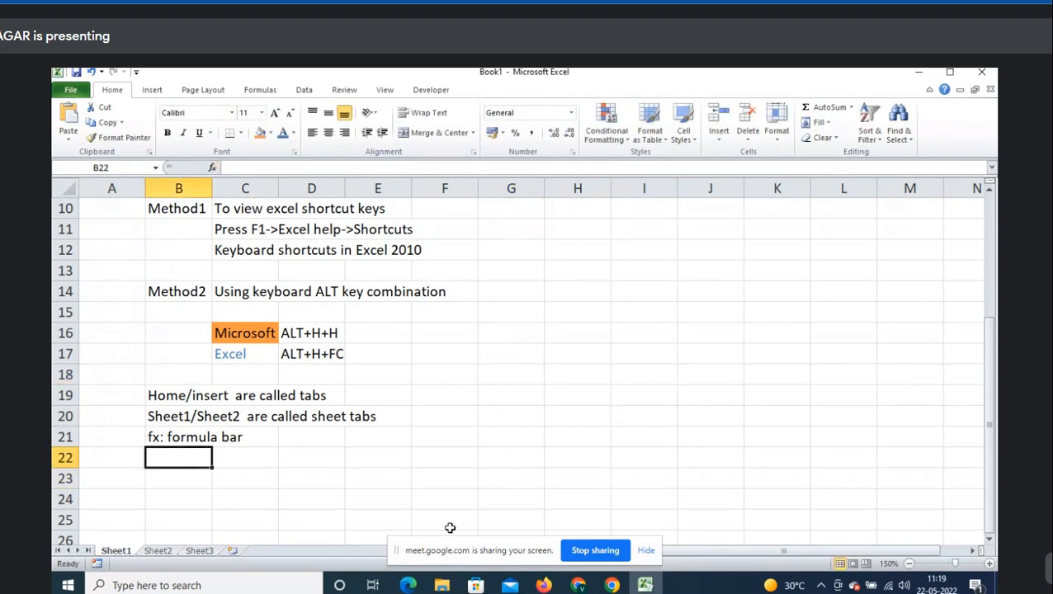
- Admit the waiting participant in Google Meet, then return to Excel with Alt+Tab
mouse_move(578, 585)
left_click(620, 504)
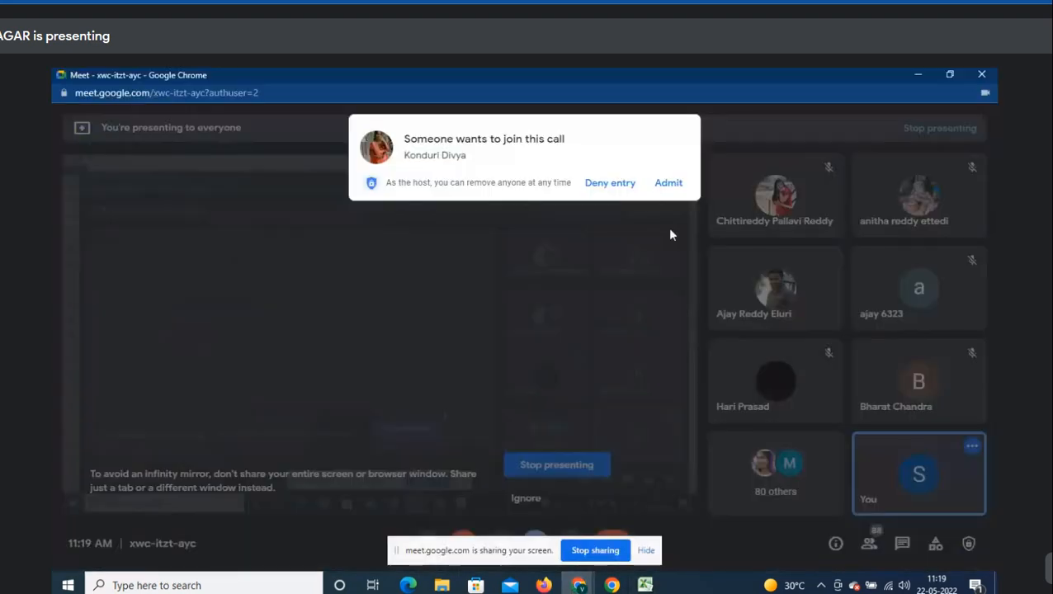
left_click(669, 185)
key("alt+Tab")
key("Down")
key("Right")
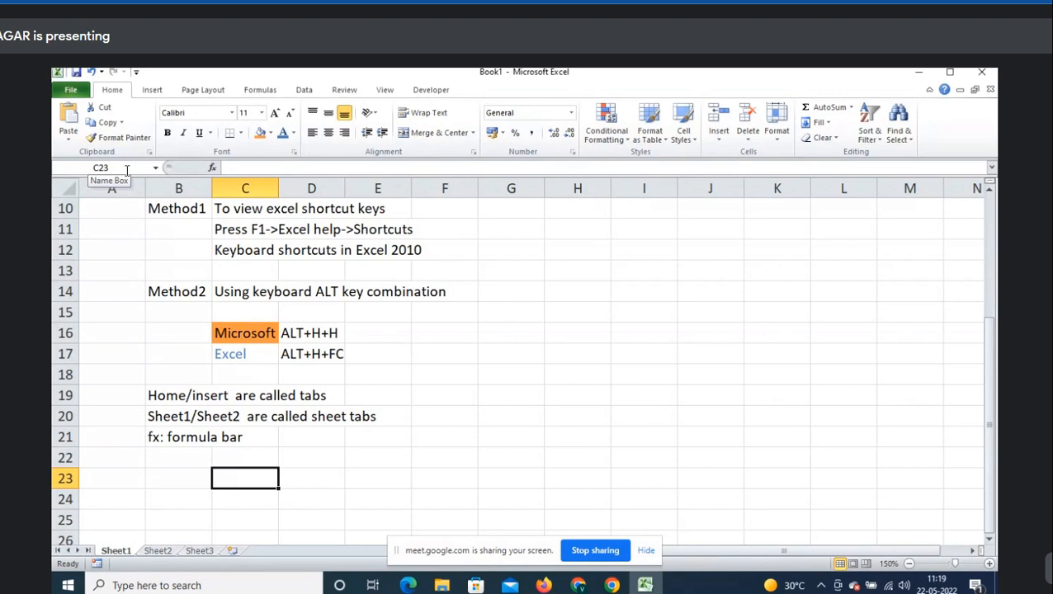
- Note 'Name: To view activecell address' in B22, then select the block G15:I24
left_click(520, 277)
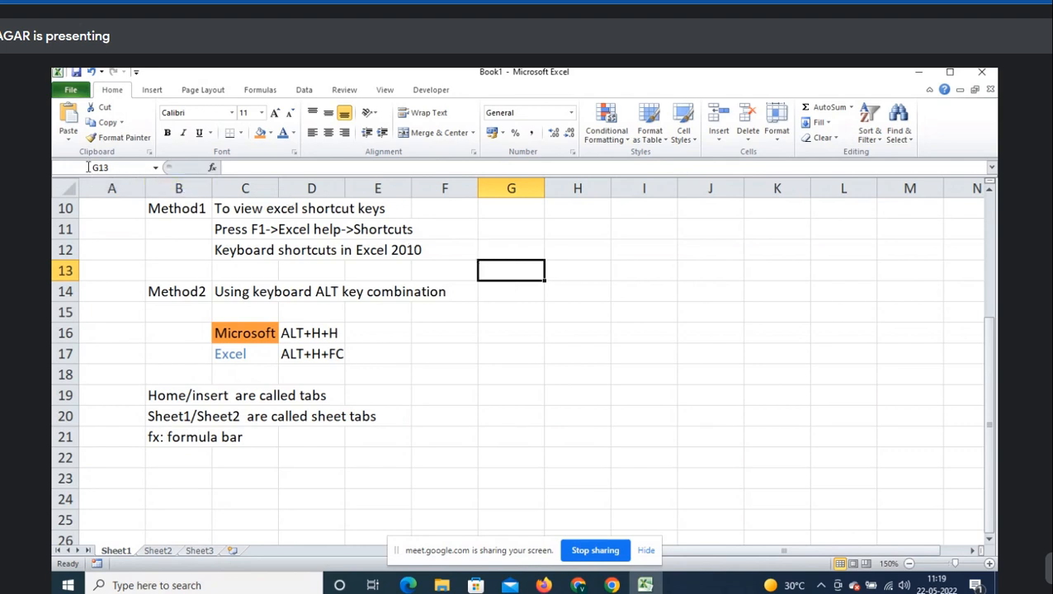
scroll(306, 353, "down", 1)
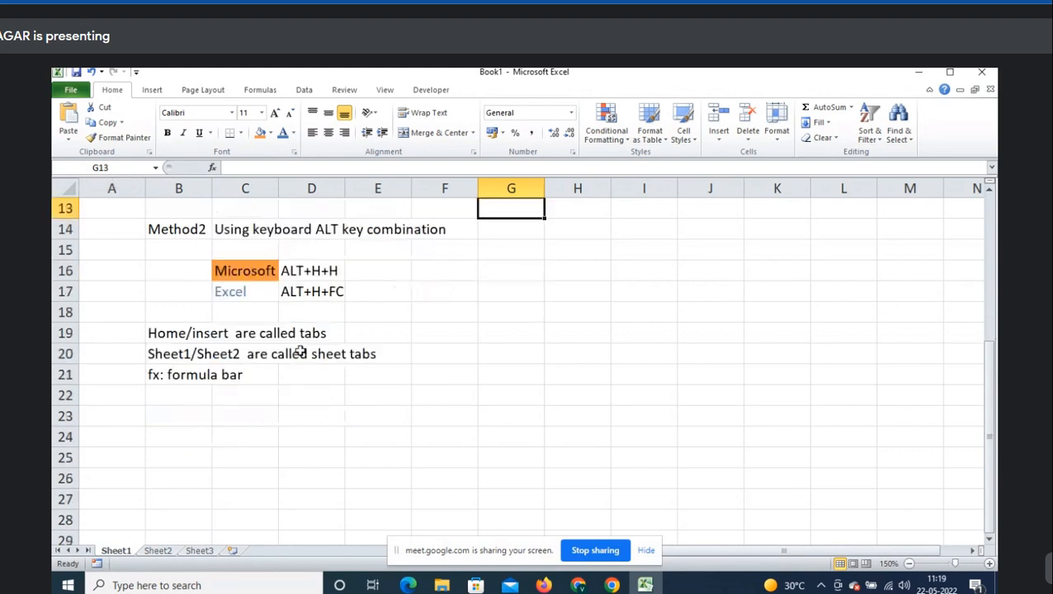
left_click(187, 396)
type("Name")
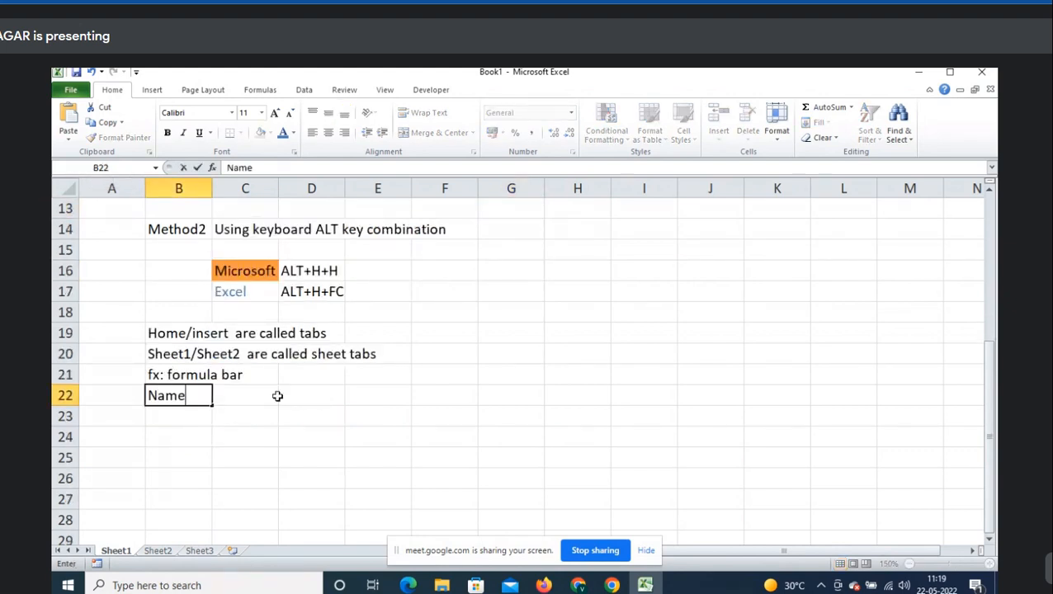
type(": To vi")
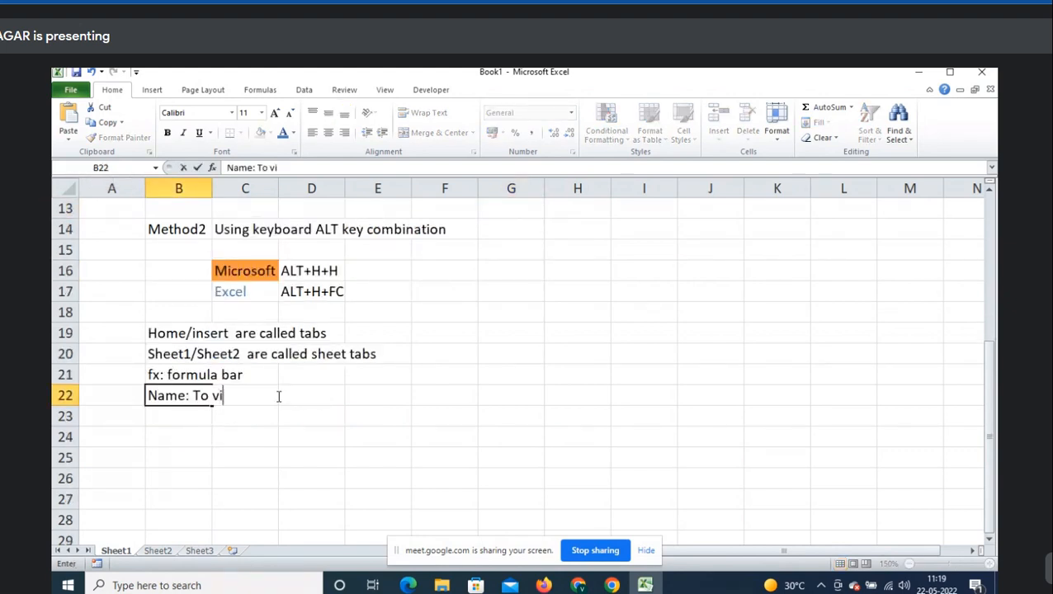
type("ew activecell address")
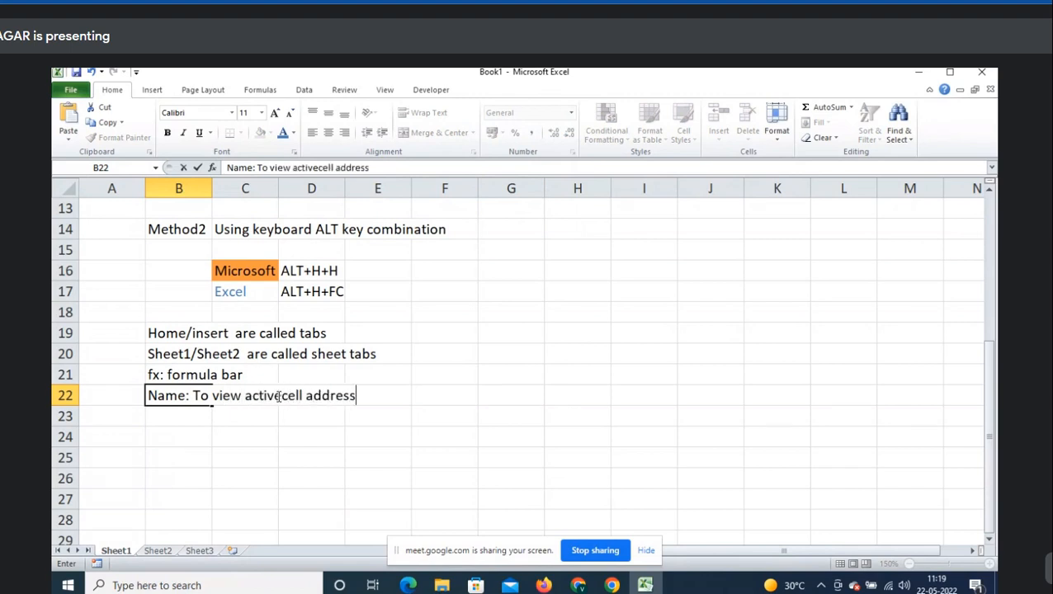
key("Return")
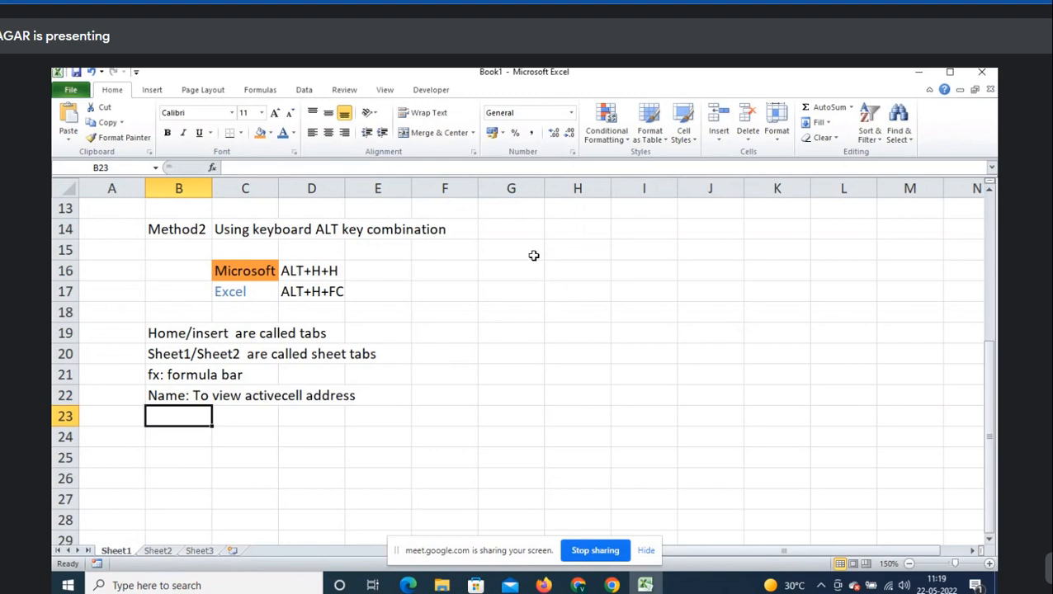
left_click_drag(531, 252, 660, 430)
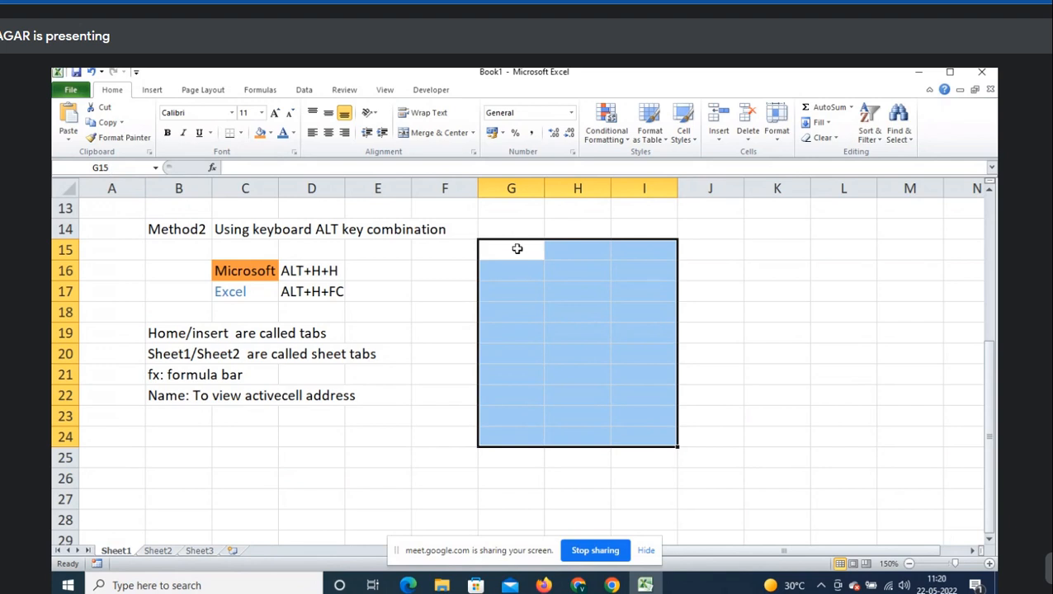
- Correct the B22 note to read 'NameBox: To view activecell address'
left_click_drag(512, 312, 665, 418)
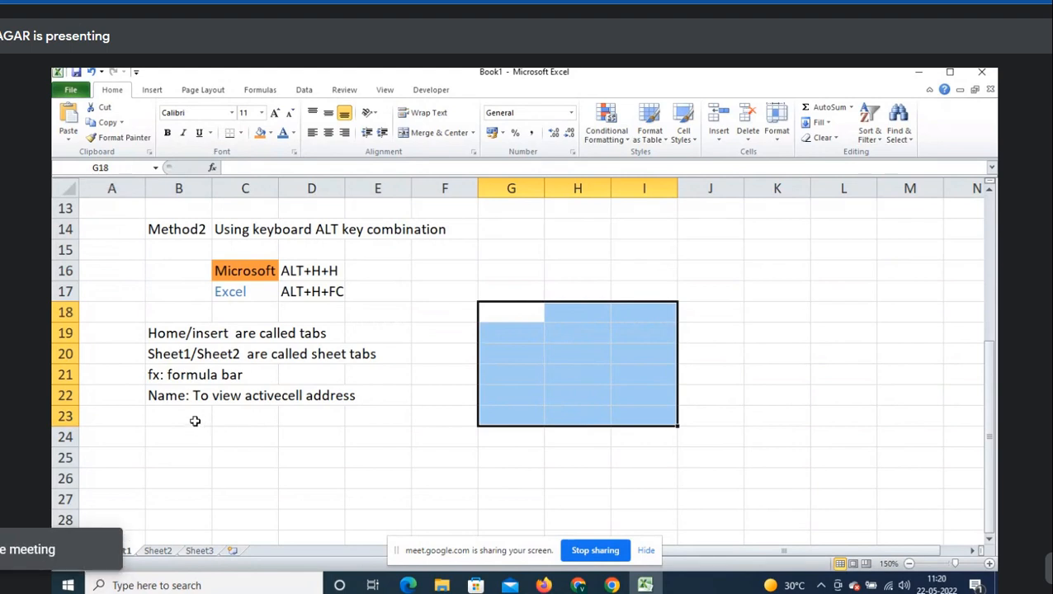
left_click(195, 421)
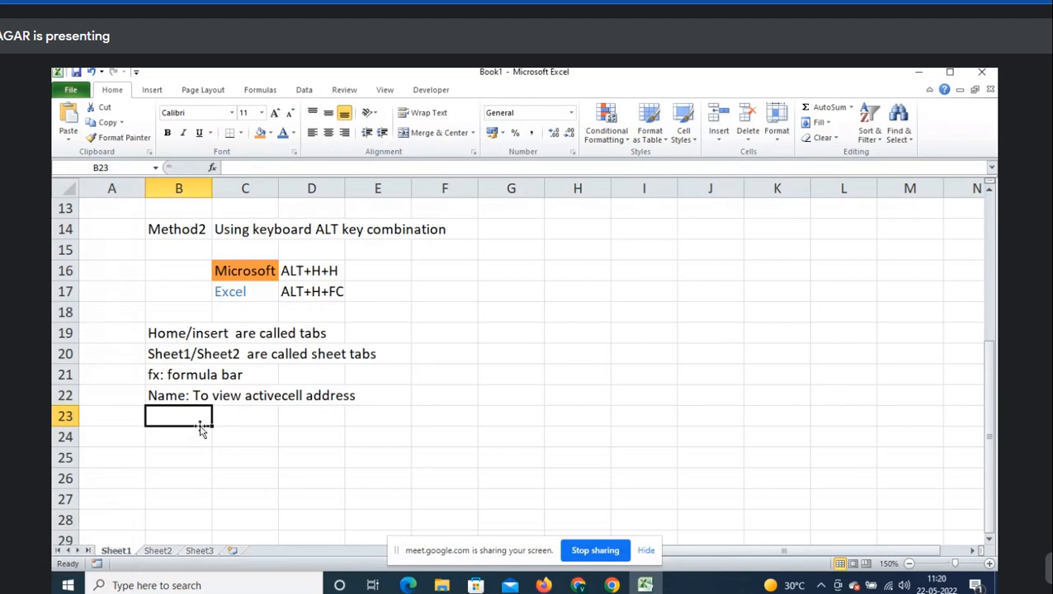
left_click(198, 397)
key("ctrl+c")
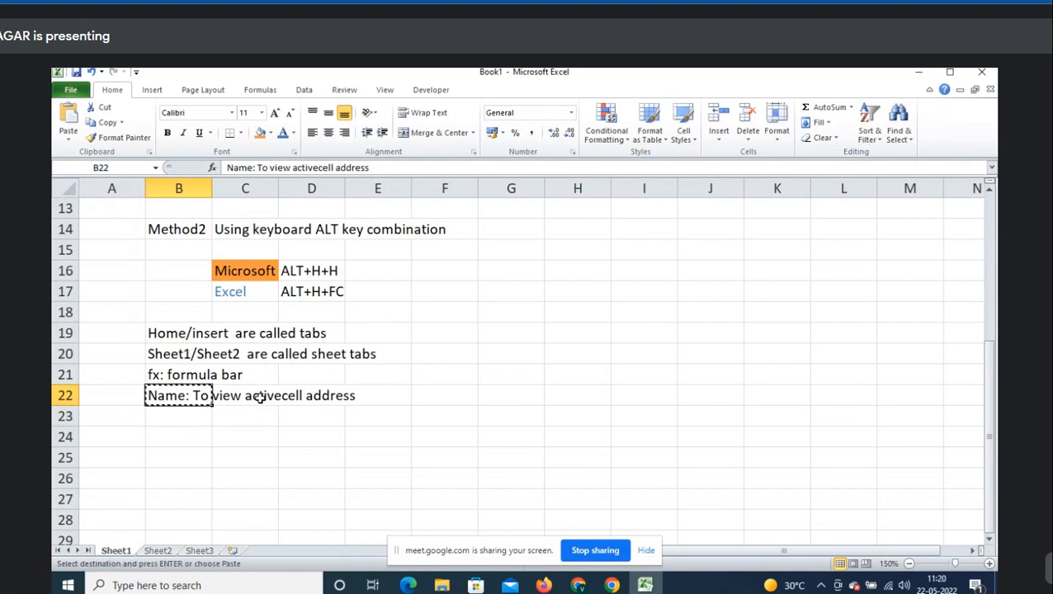
key("F2")
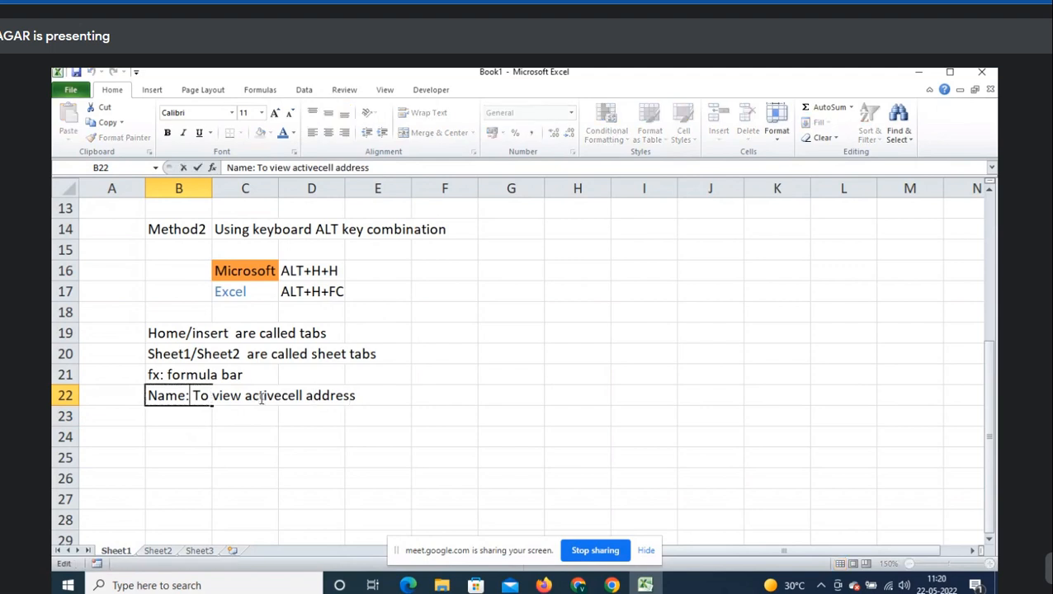
type("Box")
key("Return")
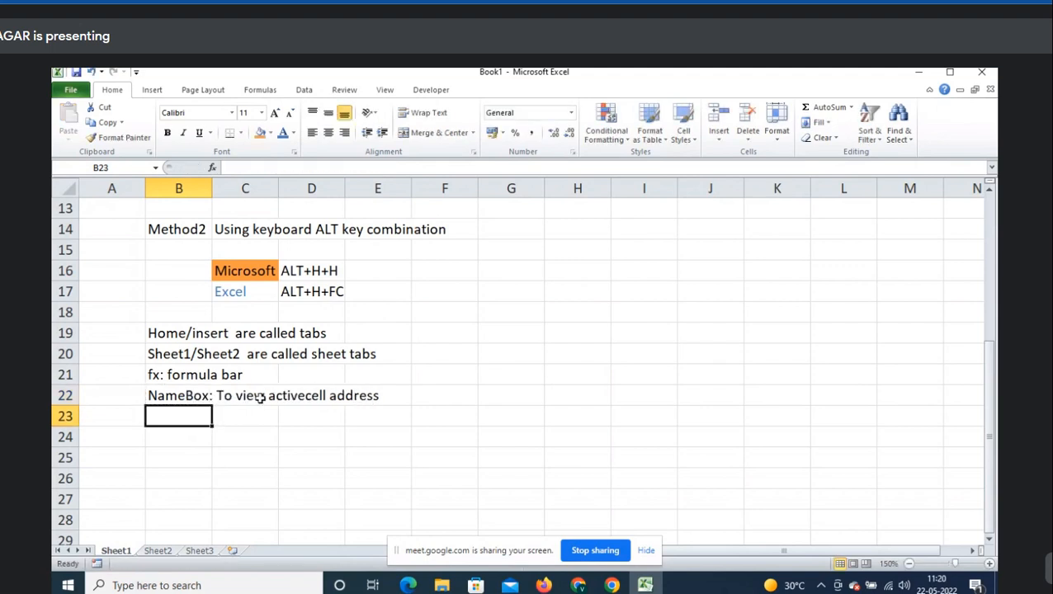
scroll(644, 363, "down", 1)
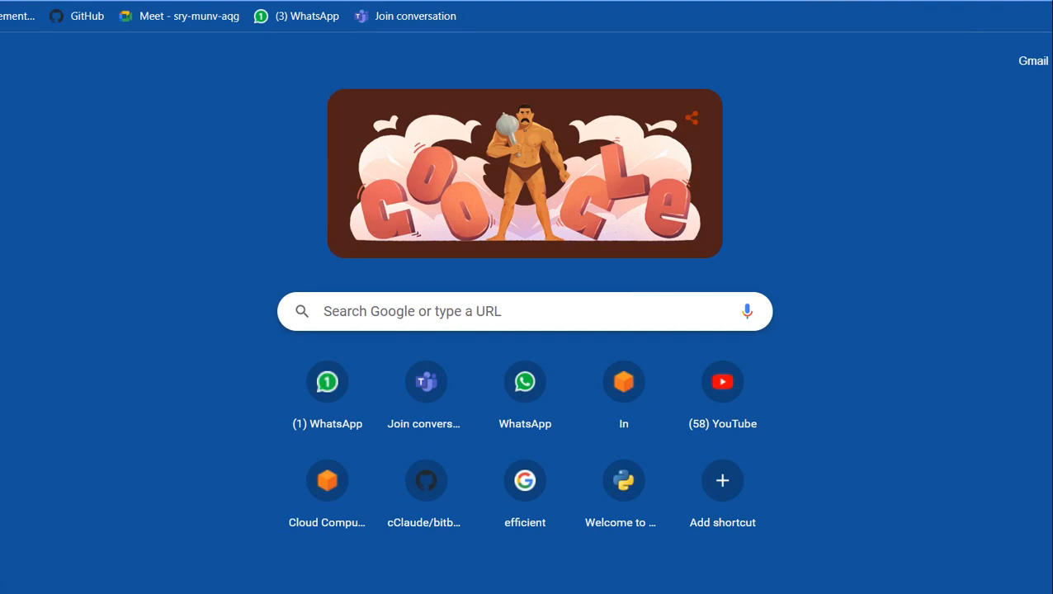
- Reopen the class meeting from browser history and join with microphone and camera off
key("ctrl+h")
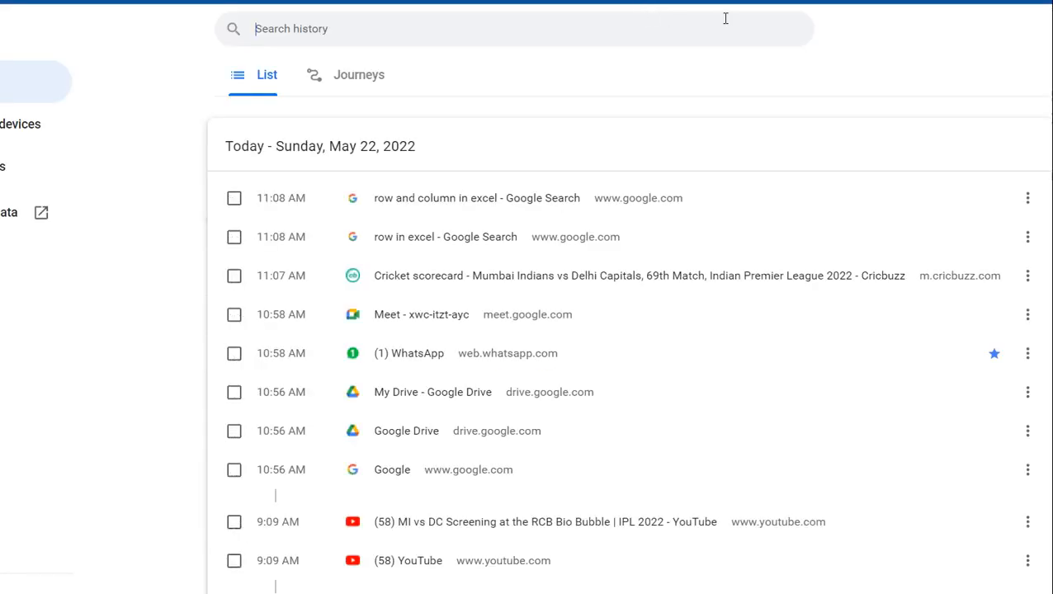
left_click(420, 313)
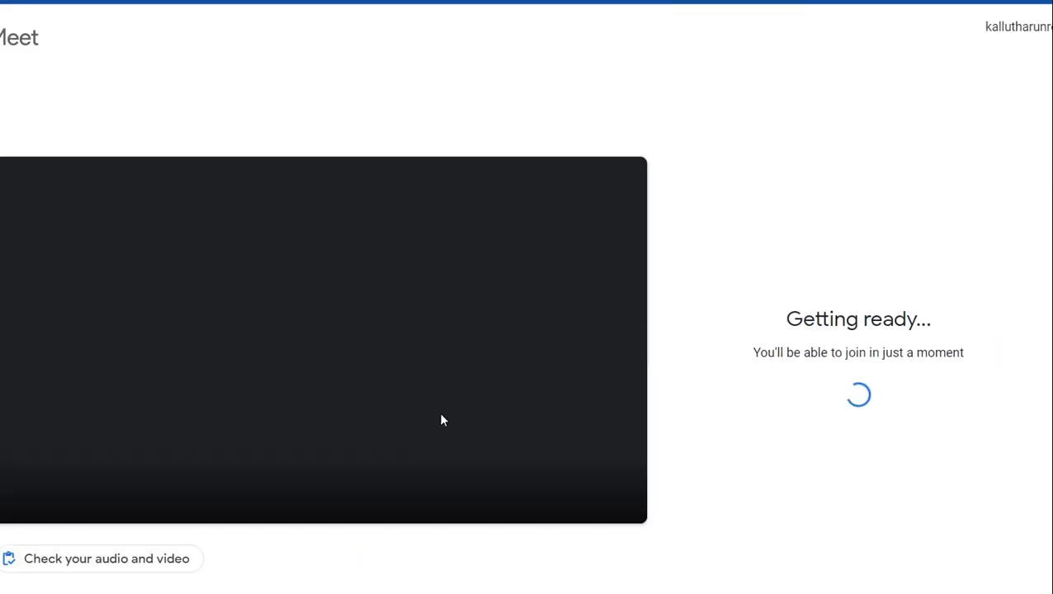
left_click(285, 485)
left_click(356, 485)
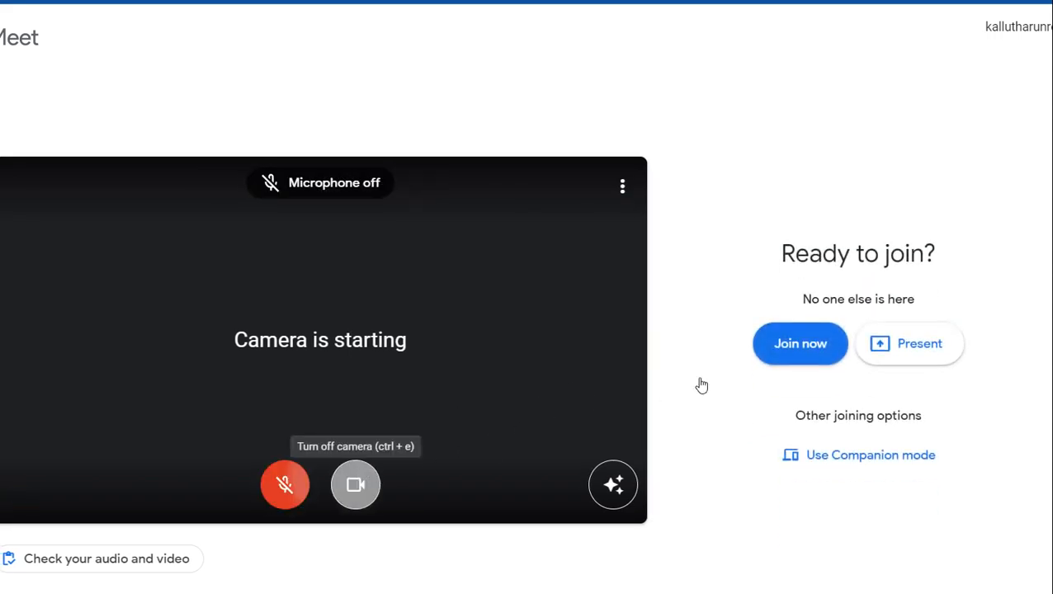
left_click(778, 375)
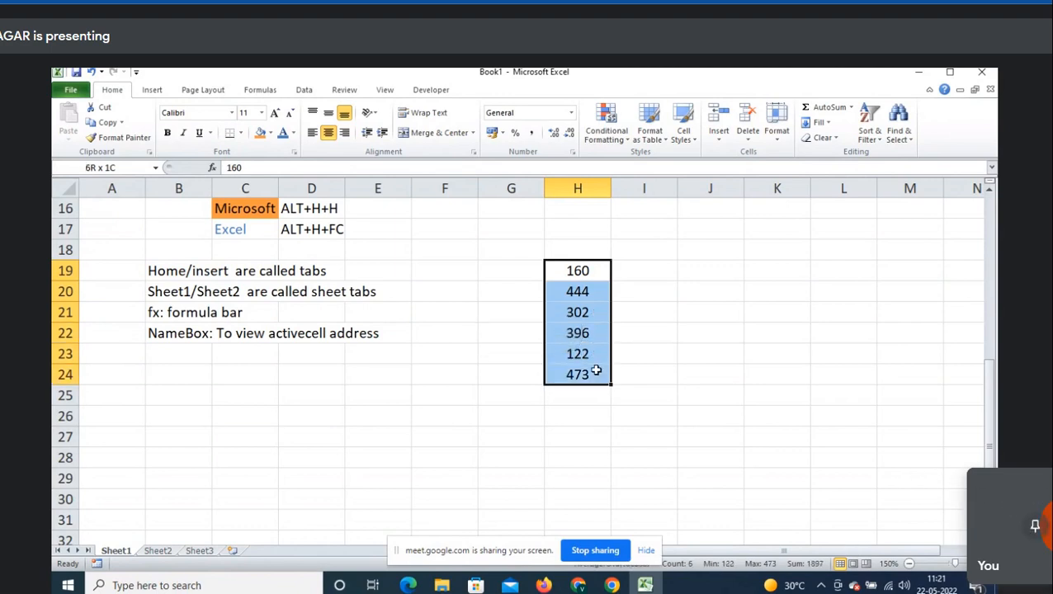
- Name the selected range H19:H24 'sales' using the Name Box
left_click(133, 168)
type("sales")
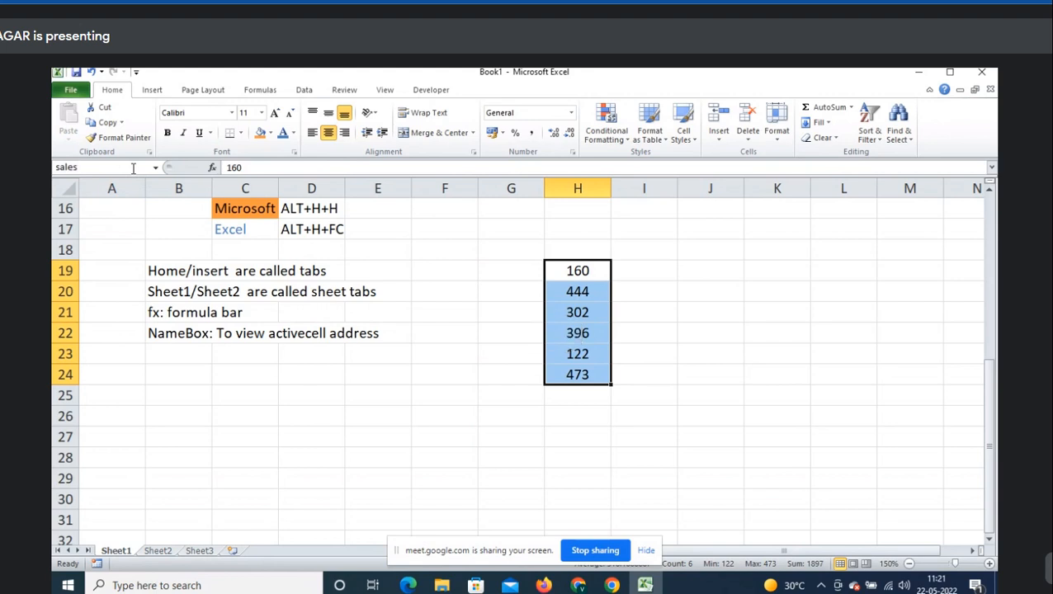
key("Return")
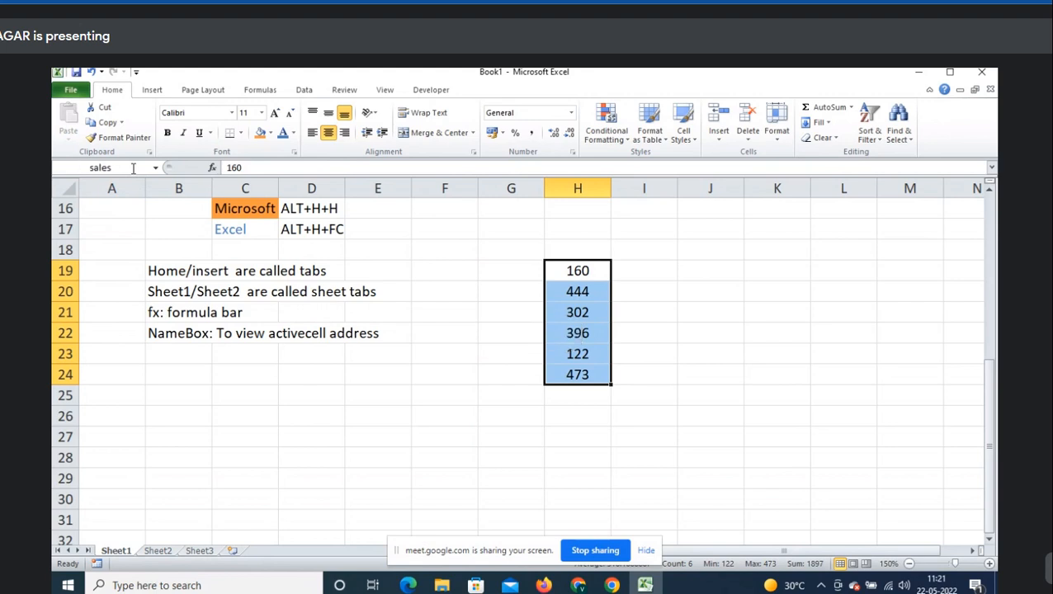
left_click(175, 356)
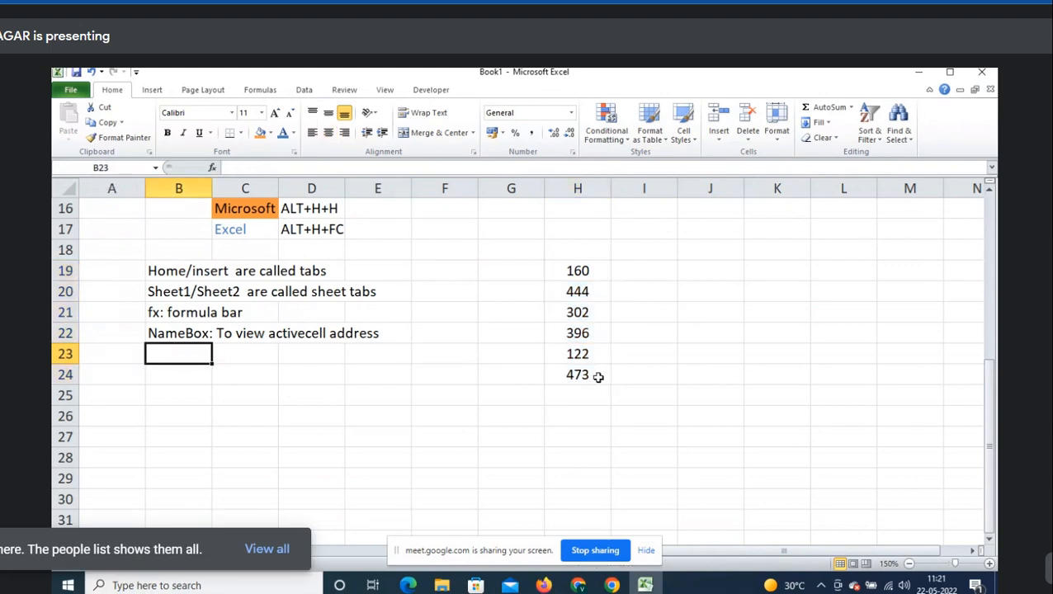
- Pick 'sales' from the Name Box list to confirm it selects H19:H24
left_click(156, 168)
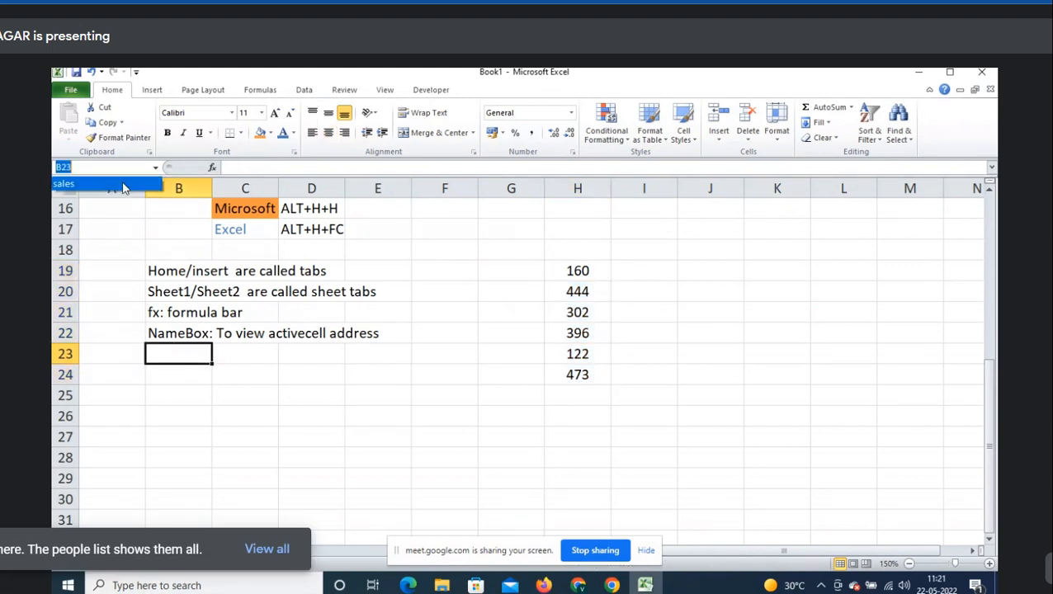
left_click(114, 186)
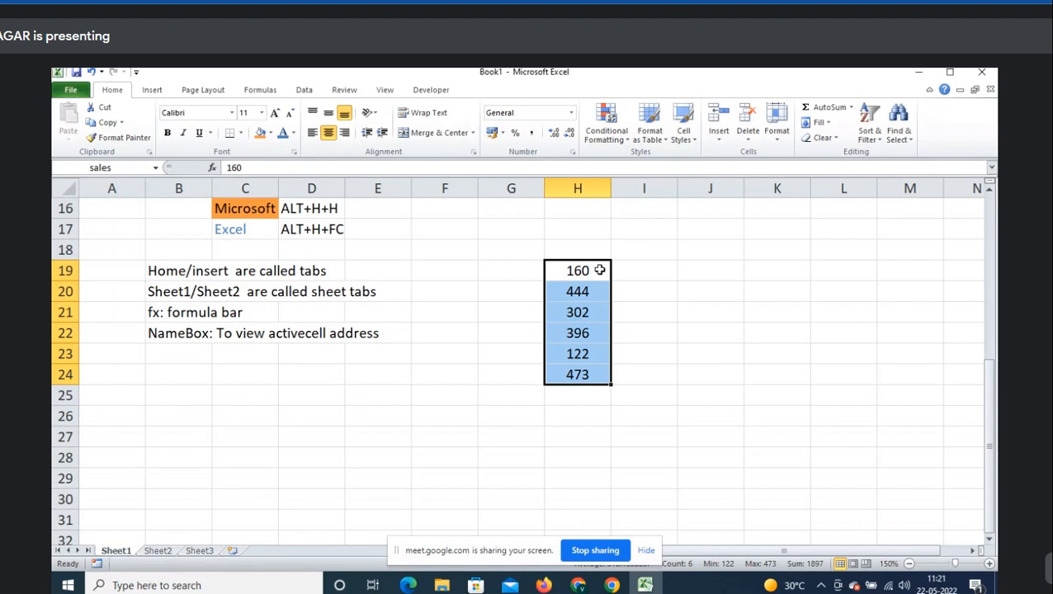
left_click(200, 351)
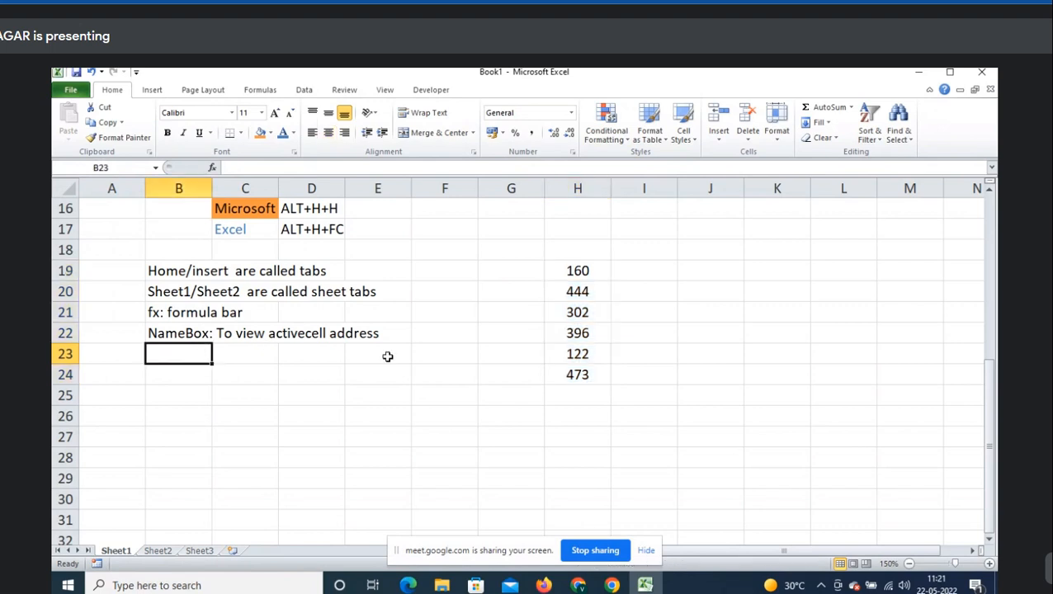
- Enter 'we can define a name to a range using name box' in B23
type("we")
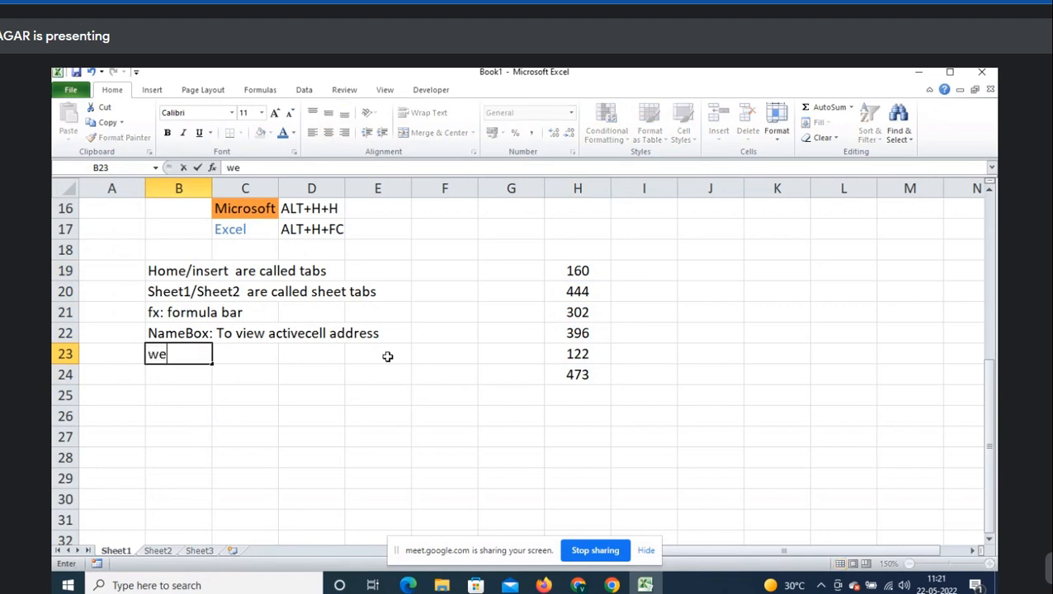
type(" can also")
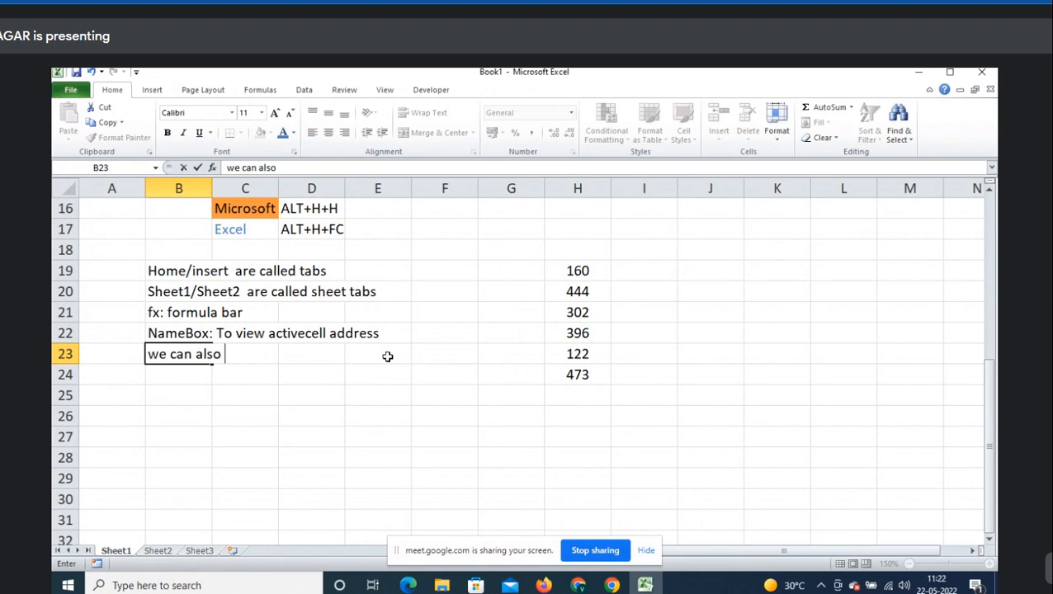
key("BackSpace")
key("BackSpace")
key("BackSpace")
key("BackSpace")
key("BackSpace")
type("define")
type(" a ")
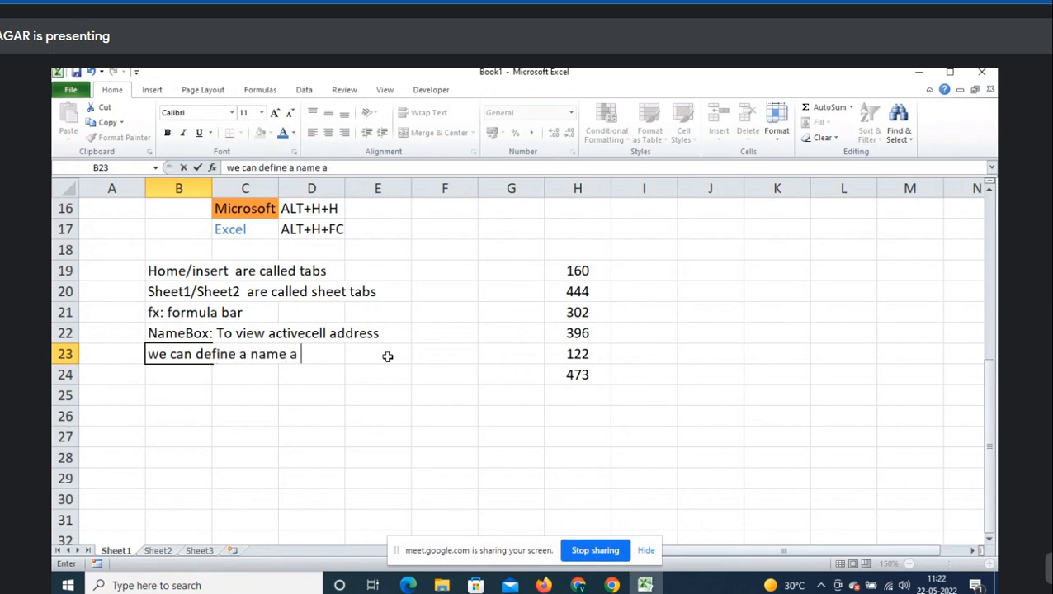
key("BackSpace")
key("BackSpace")
type("to a rage using")
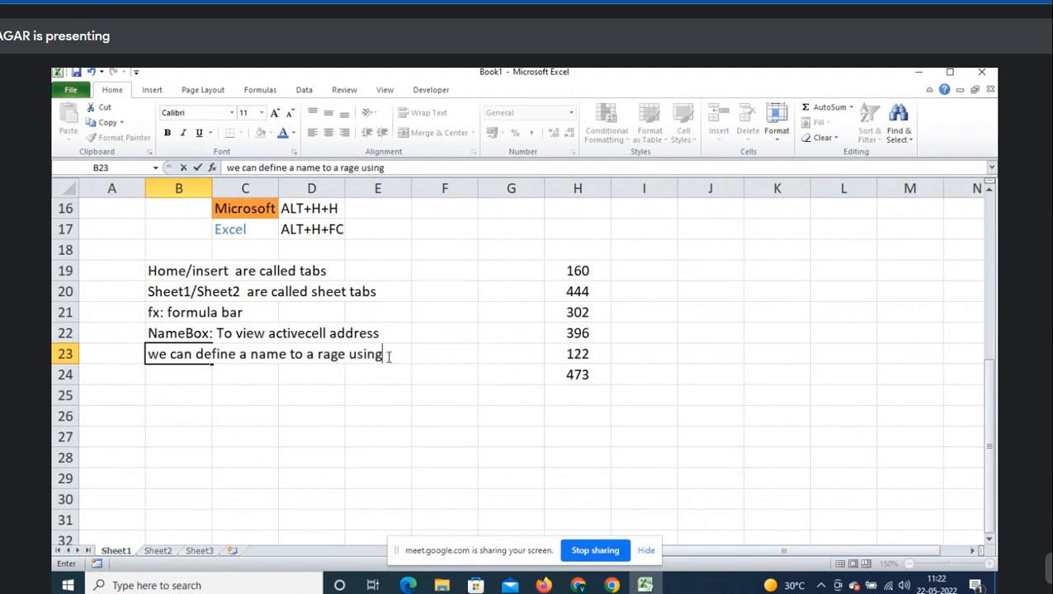
key("BackSpace")
key("BackSpace")
key("BackSpace")
key("BackSpace")
key("BackSpace")
key("BackSpace")
key("BackSpace")
key("BackSpace")
type("nge ")
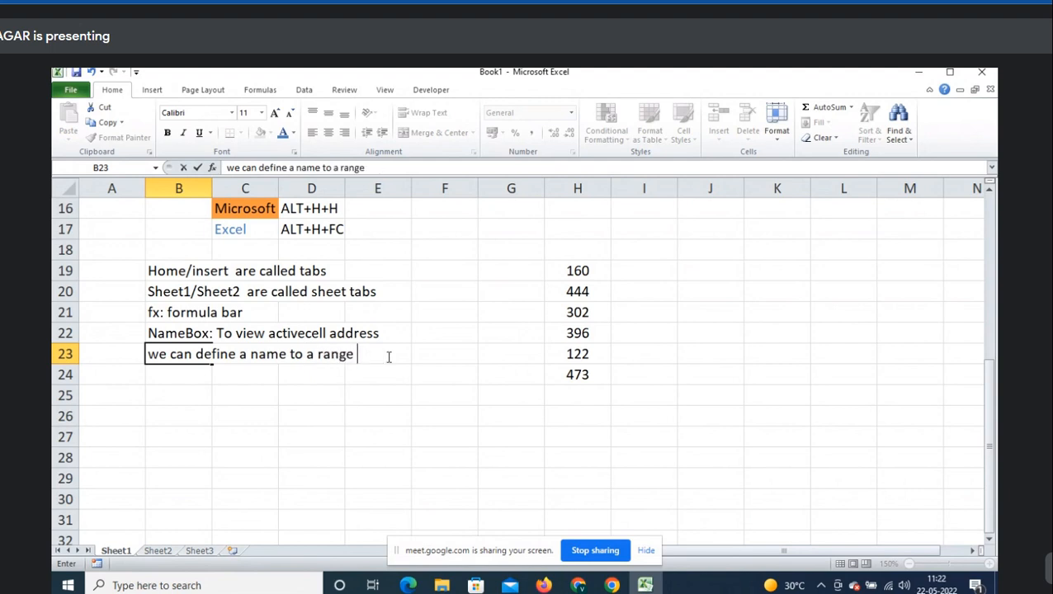
type("using name box")
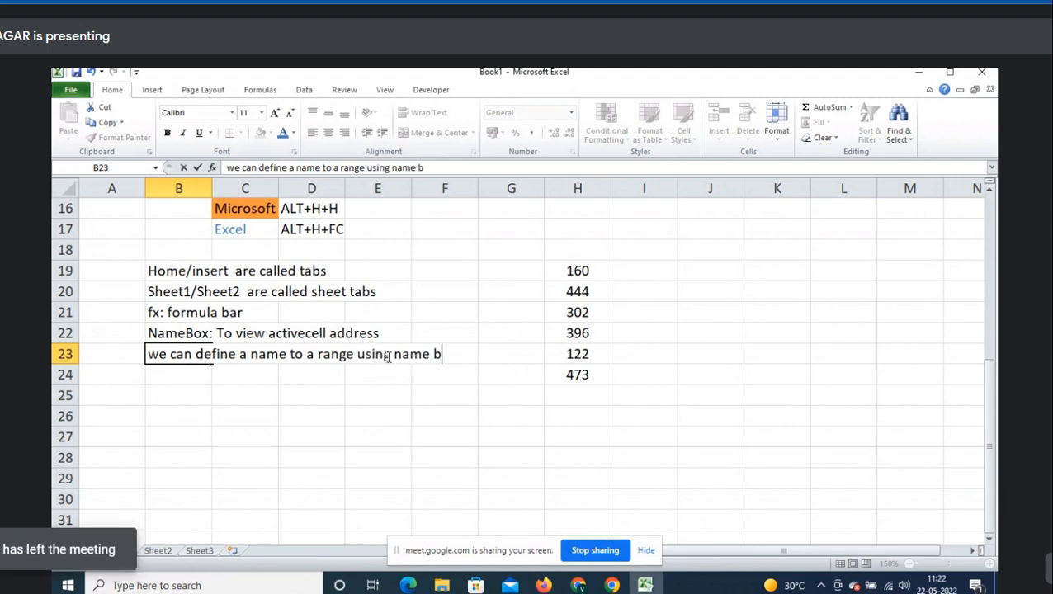
key("Return")
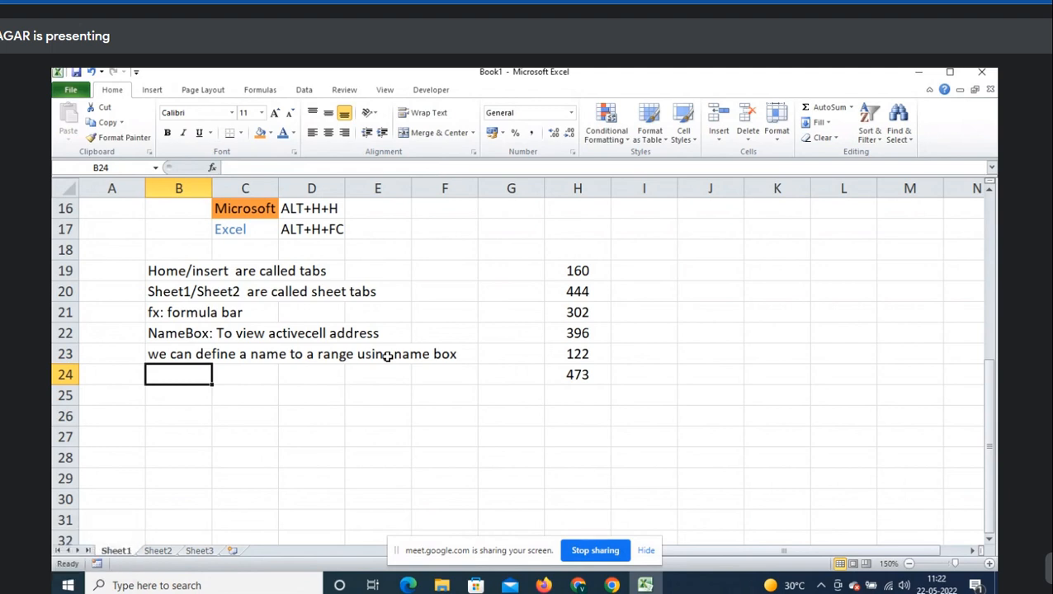
- Enter 'Range: single/more than one cell' in B24, fixing the typo
type("Range")
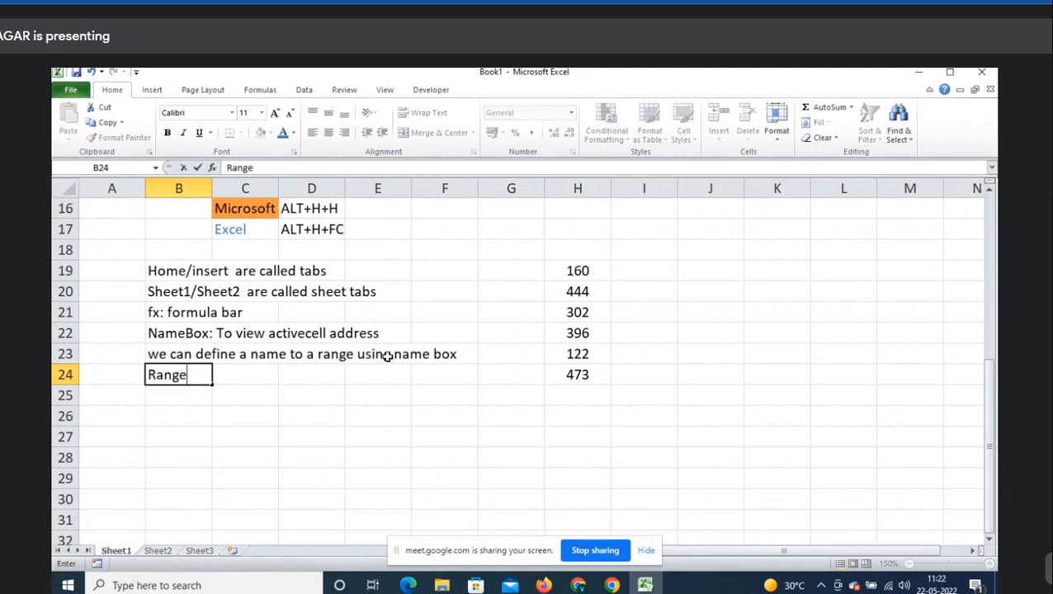
type(": single/mor")
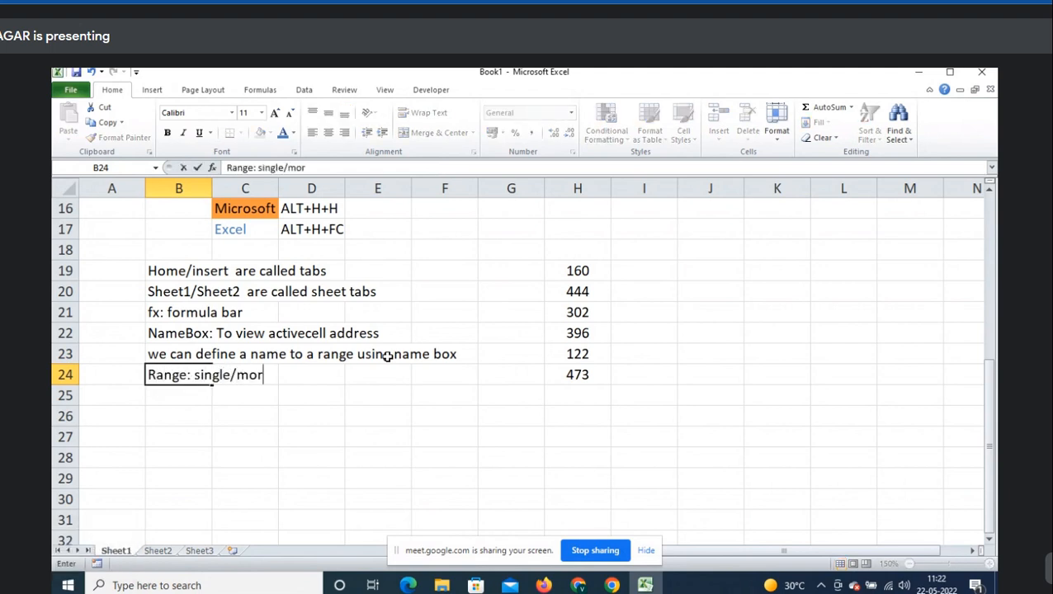
type("e than once")
key("BackSpace")
key("BackSpace")
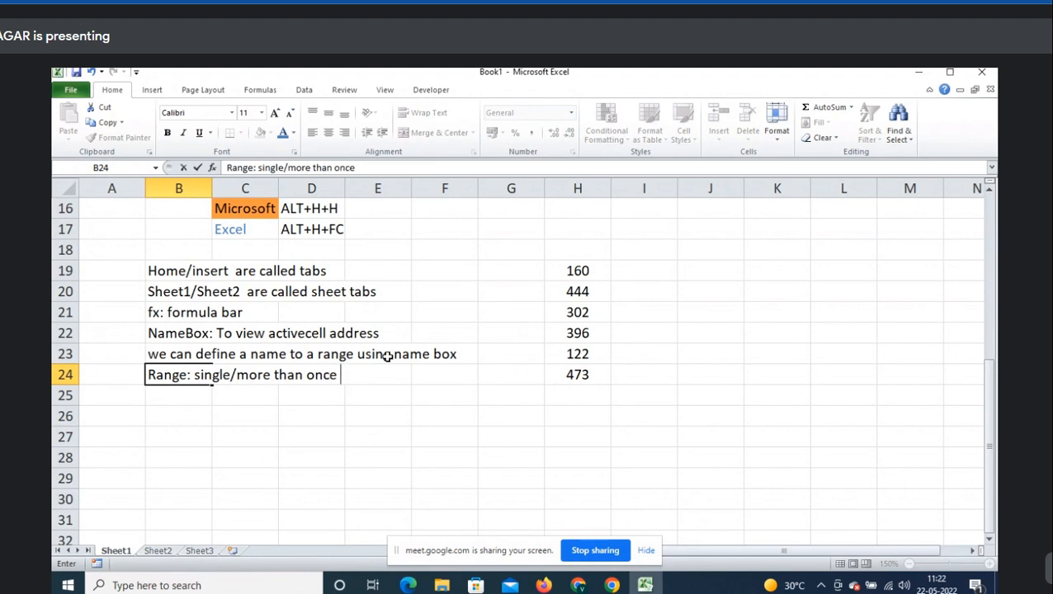
type("e call")
key("Return")
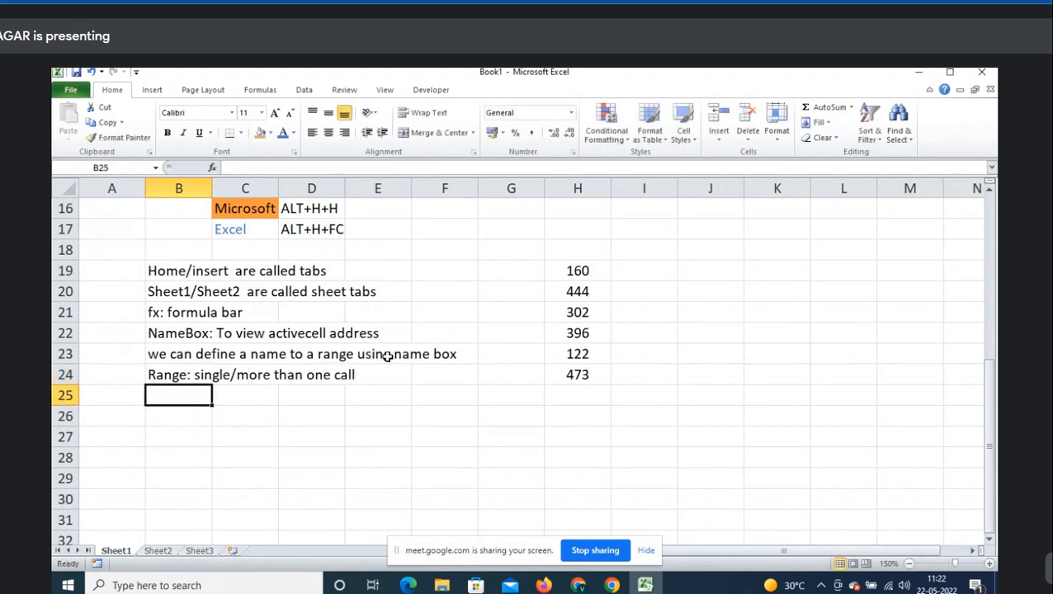
key("Up")
key("F2")
key("Left")
key("Left")
key("BackSpace")
type("e")
key("Return")
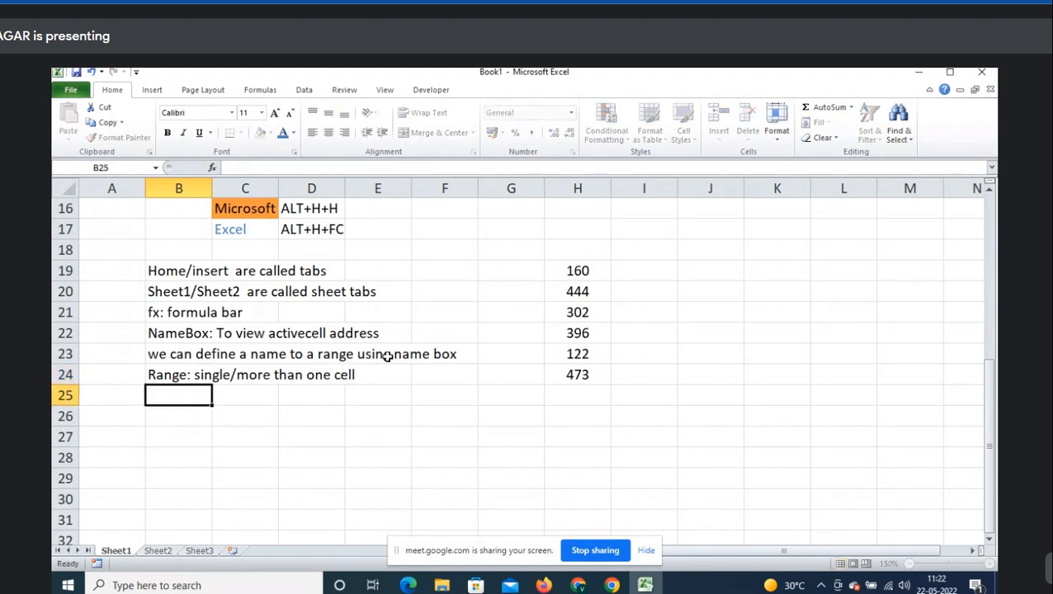
left_click_drag(708, 268, 708, 306)
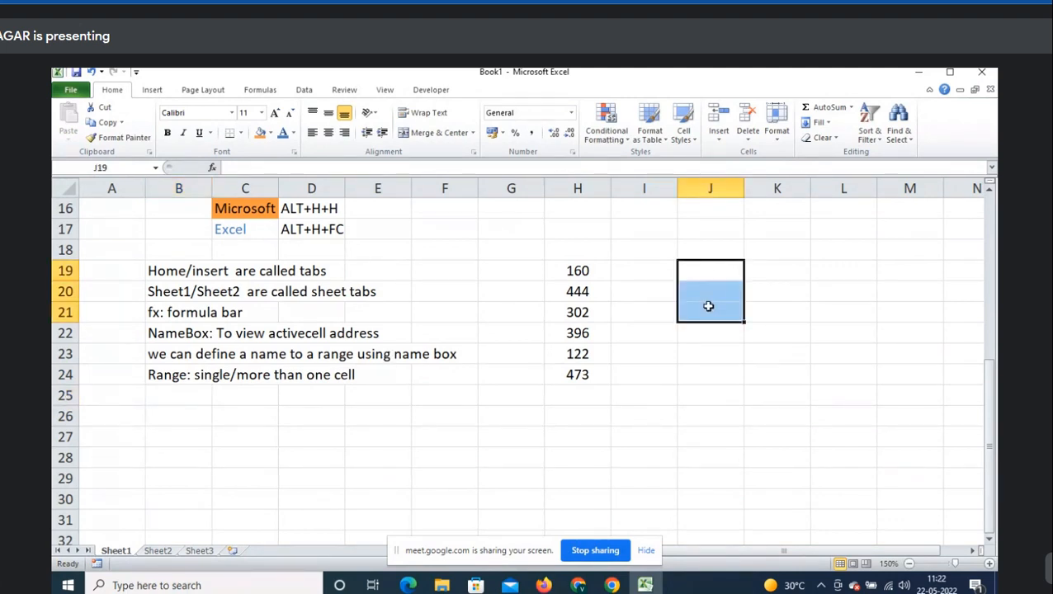
left_click(162, 388)
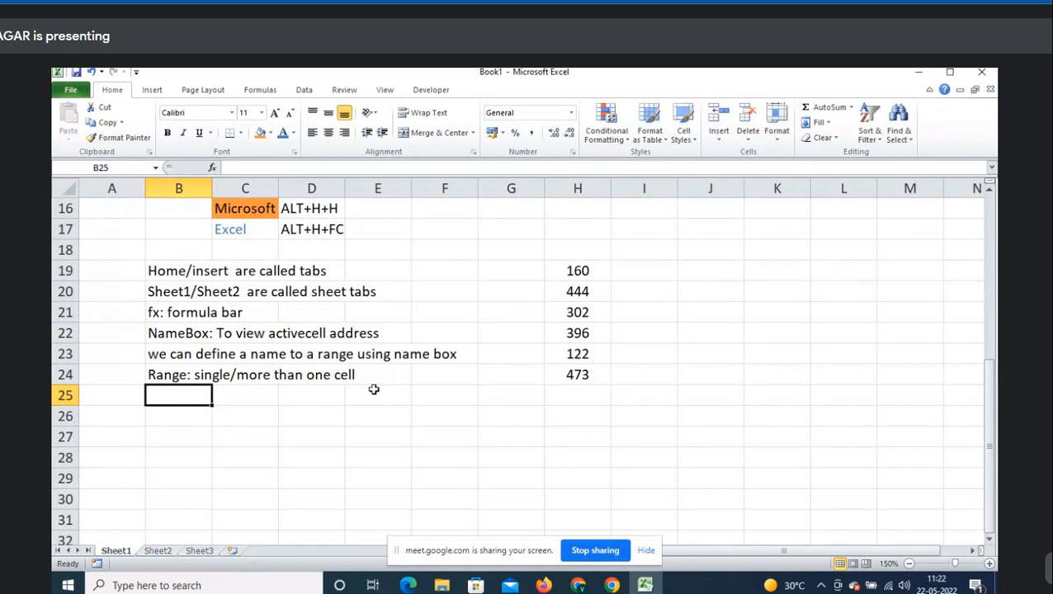
key("Up")
key("Down")
left_click(574, 276)
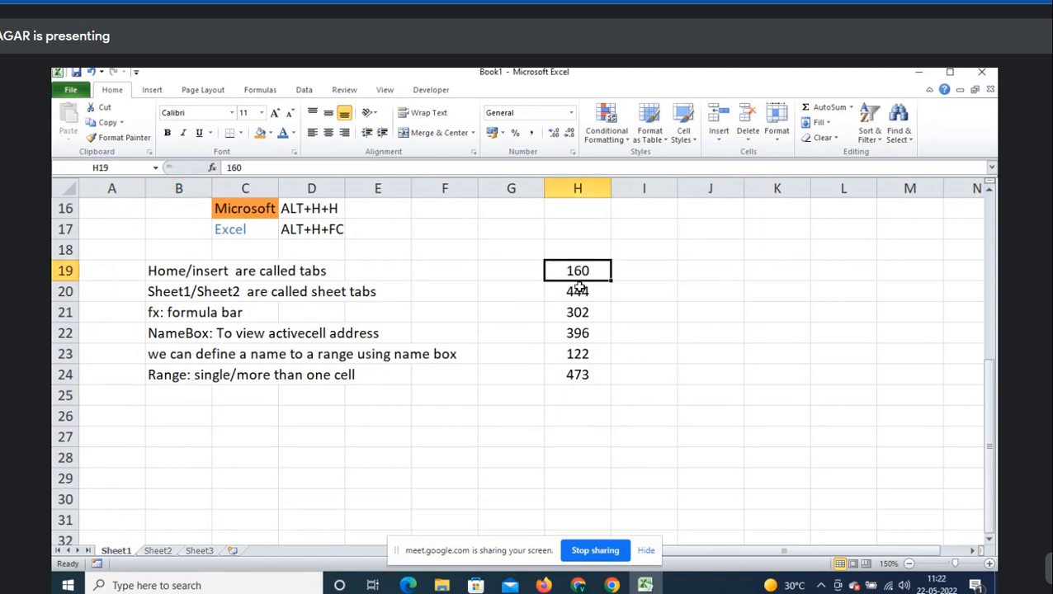
left_click_drag(580, 288, 582, 369)
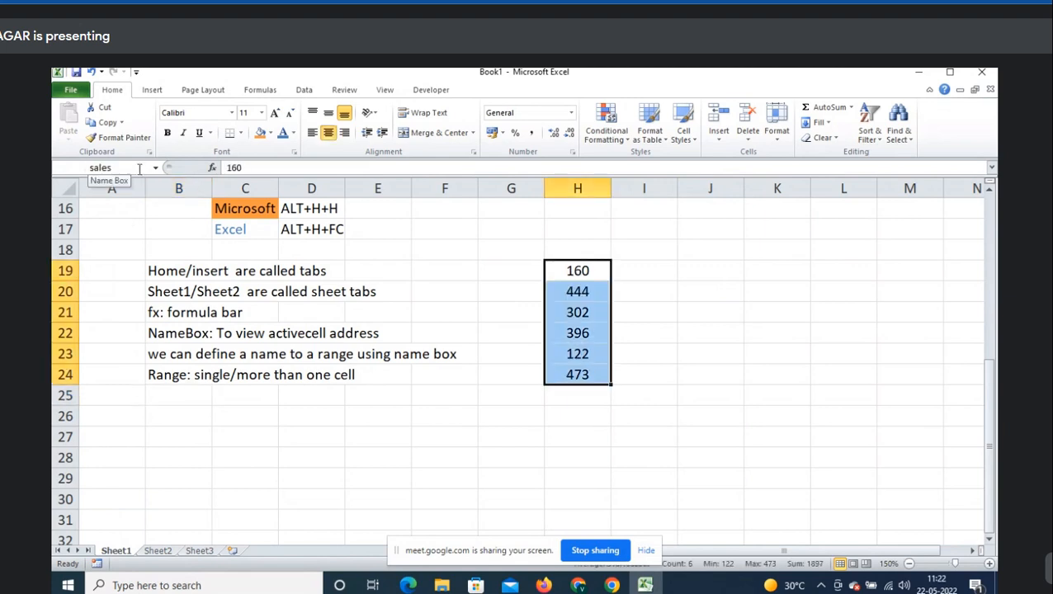
left_click(194, 401)
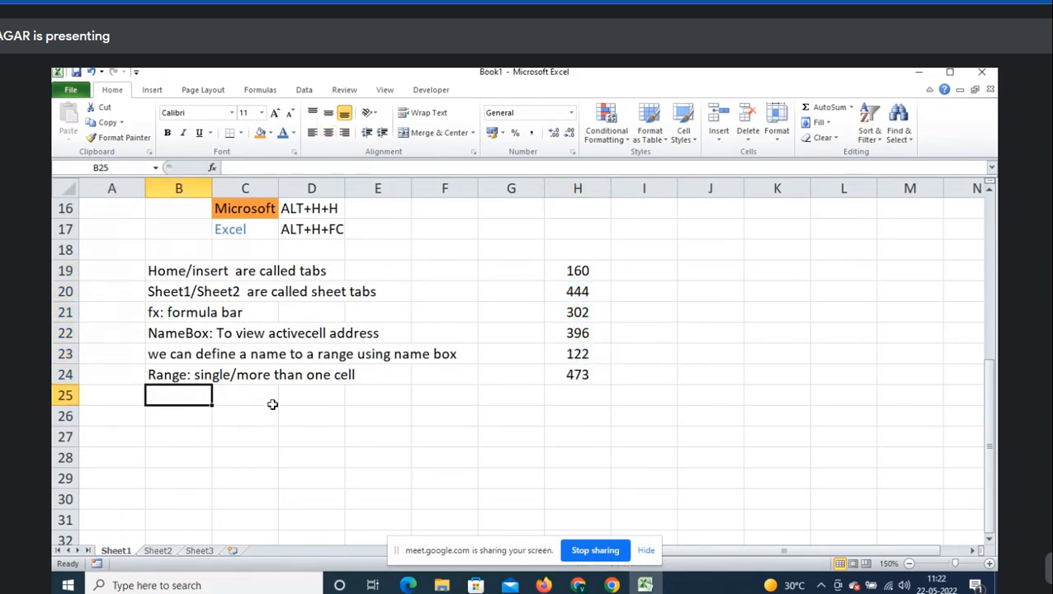
scroll(272, 404, "up", 1)
scroll(273, 405, "up", 2)
scroll(272, 404, "down", 5)
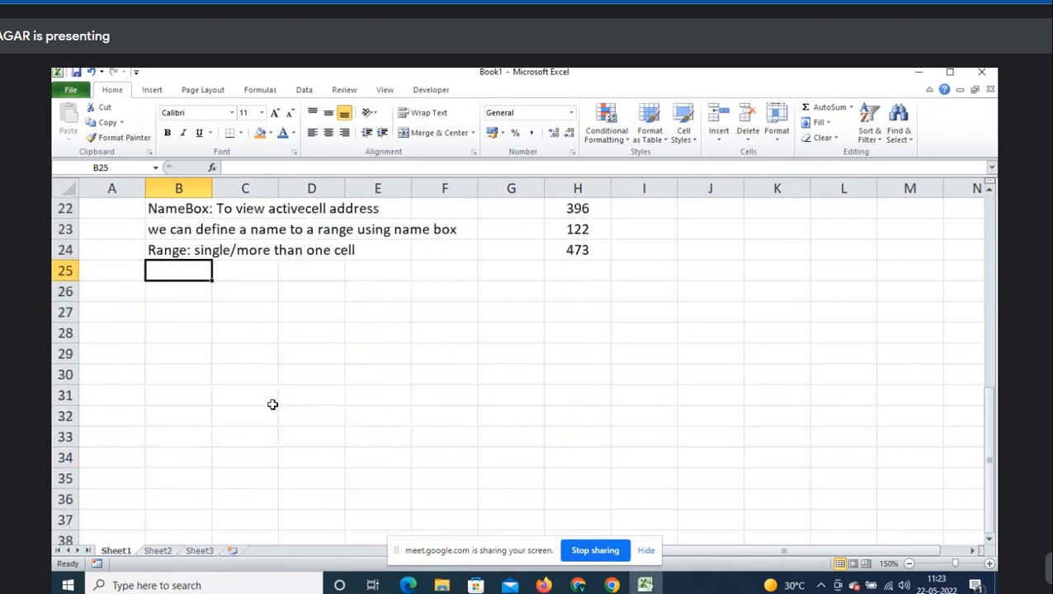
scroll(273, 405, "up", 2)
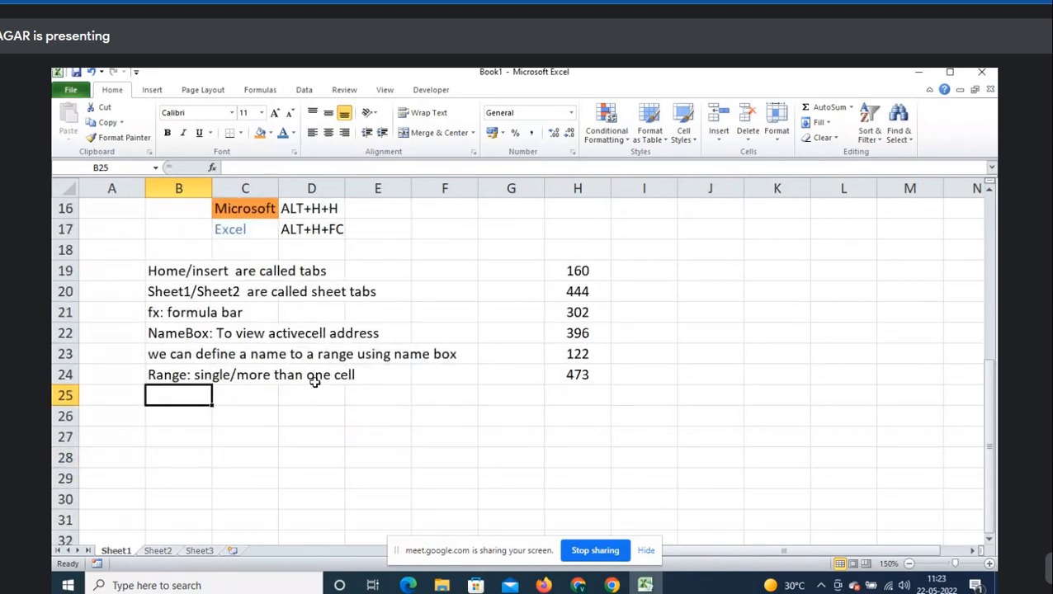
scroll(314, 382, "up", 2)
scroll(314, 382, "up", 2)
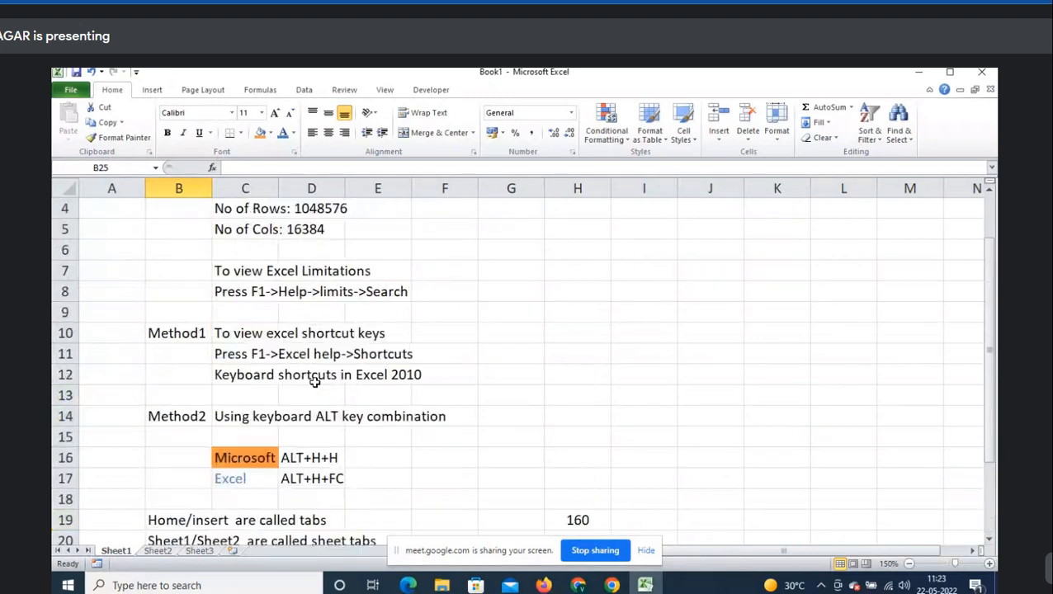
scroll(315, 383, "up", 1)
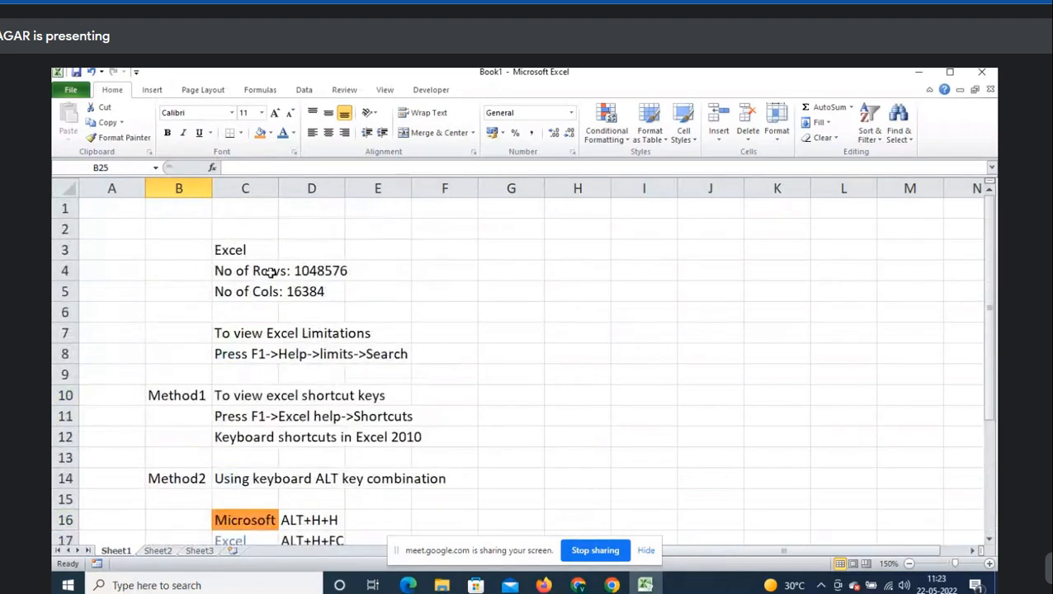
left_click(266, 299)
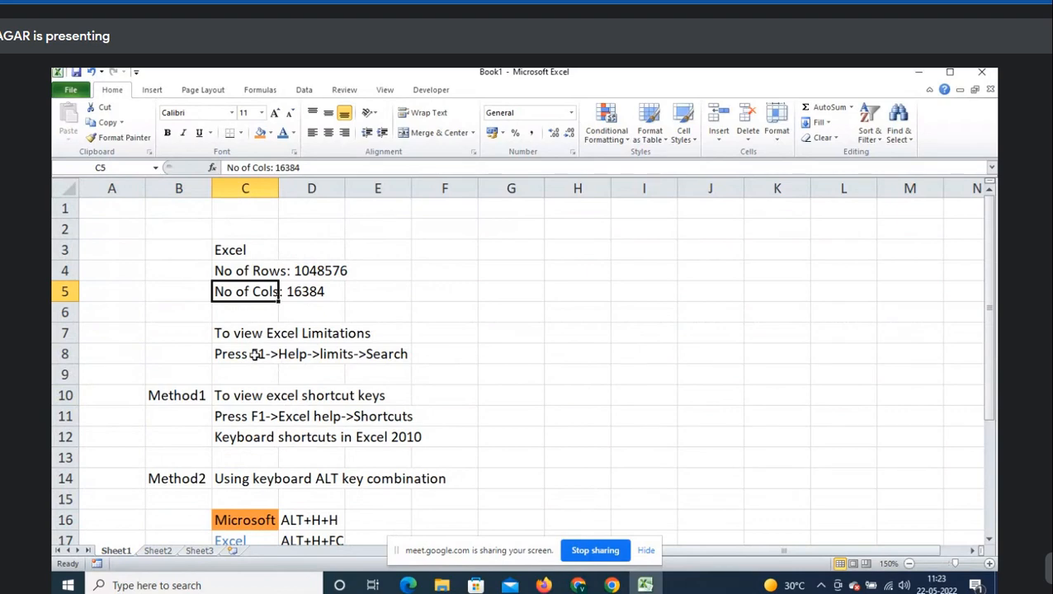
scroll(254, 355, "down", 2)
left_click(237, 232)
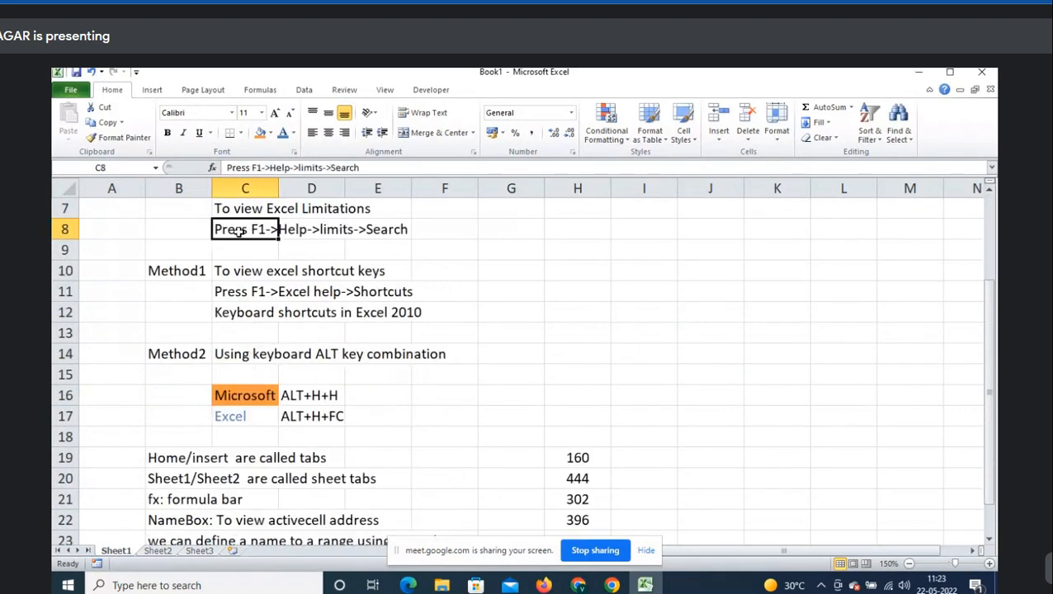
scroll(576, 378, "up", 1)
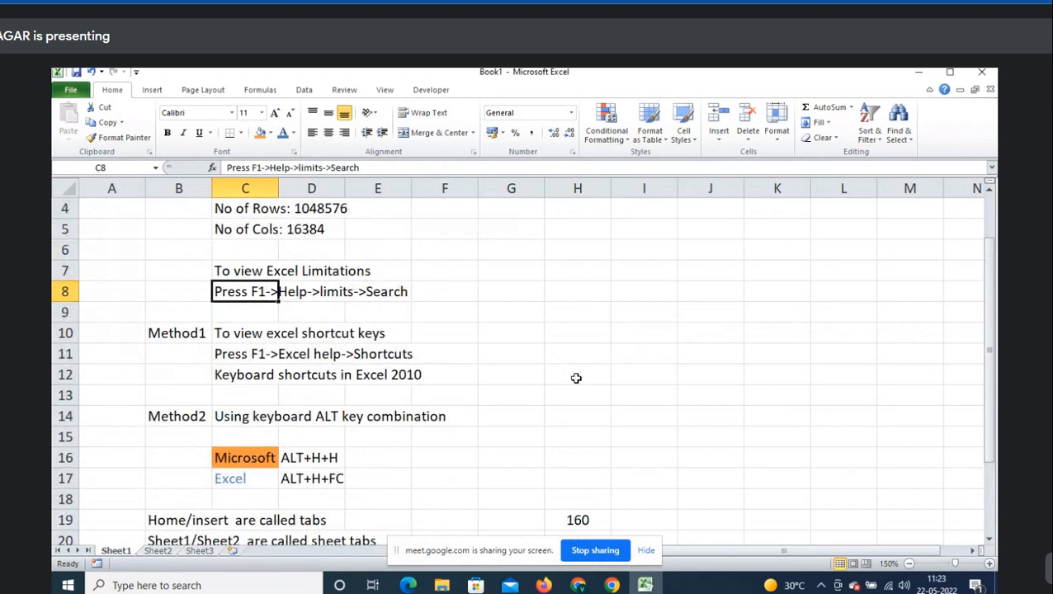
scroll(576, 378, "down", 2)
scroll(576, 378, "up", 1)
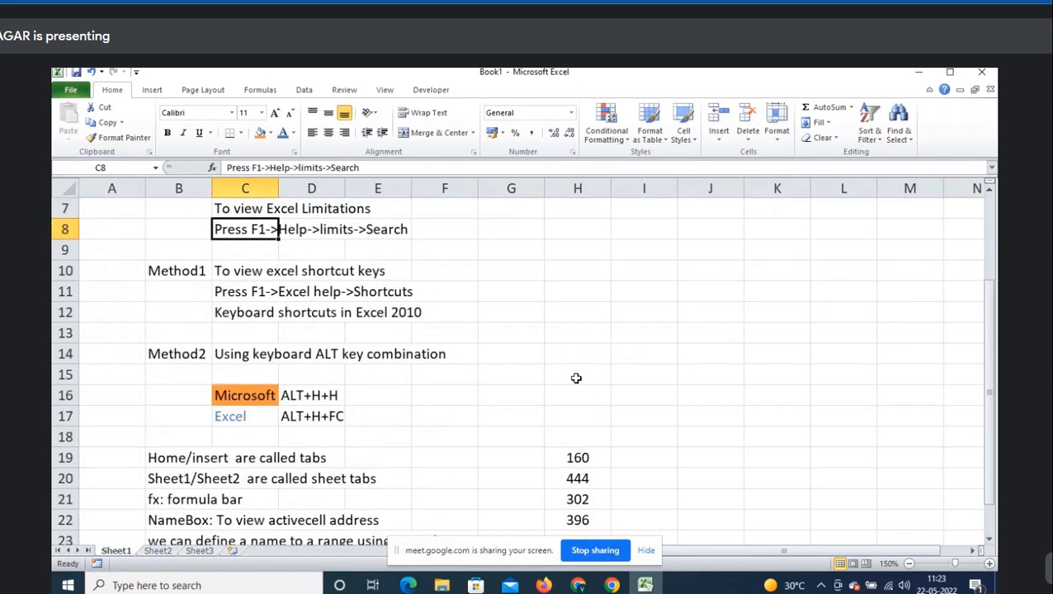
left_click(222, 292)
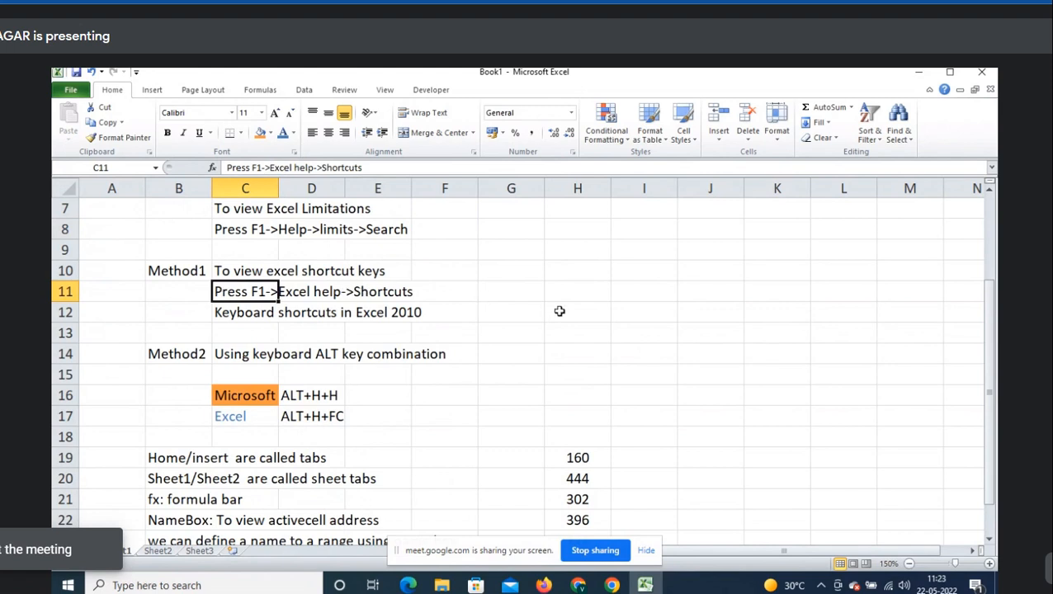
left_click(176, 370)
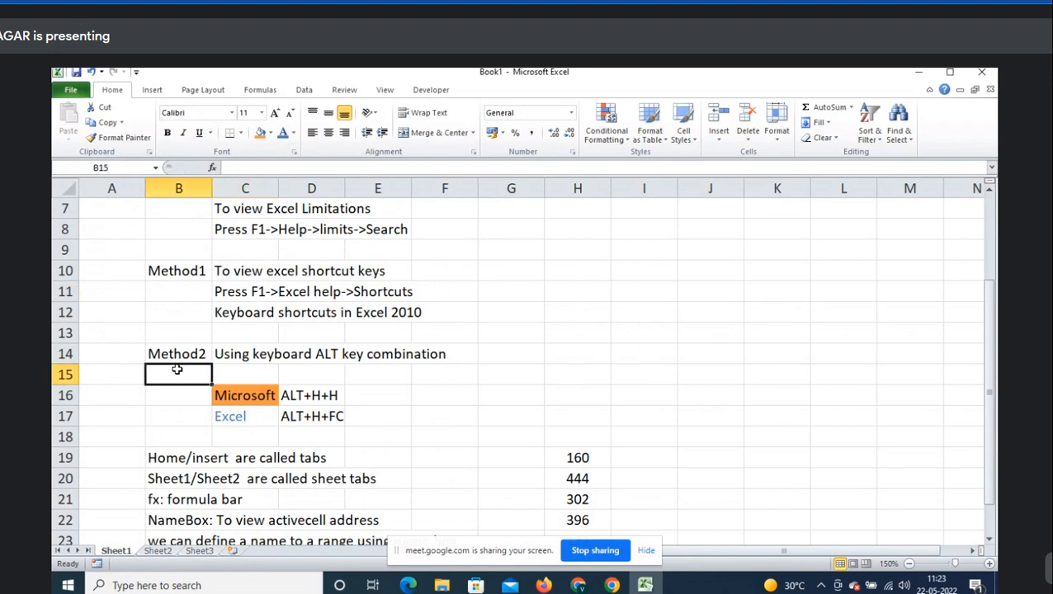
scroll(567, 363, "down", 1)
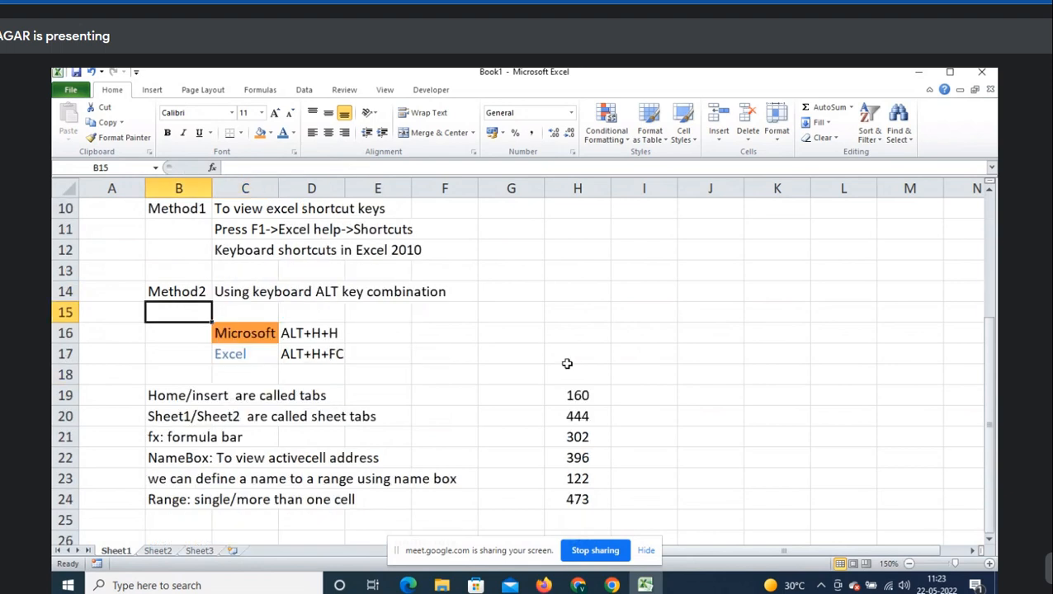
key("alt")
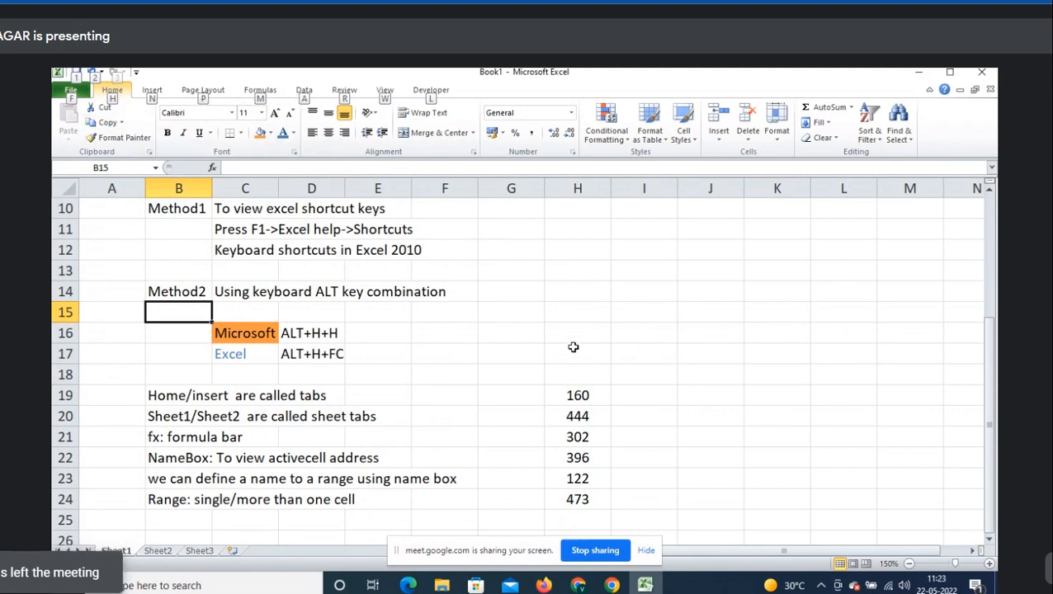
key("Escape")
scroll(532, 334, "down", 1)
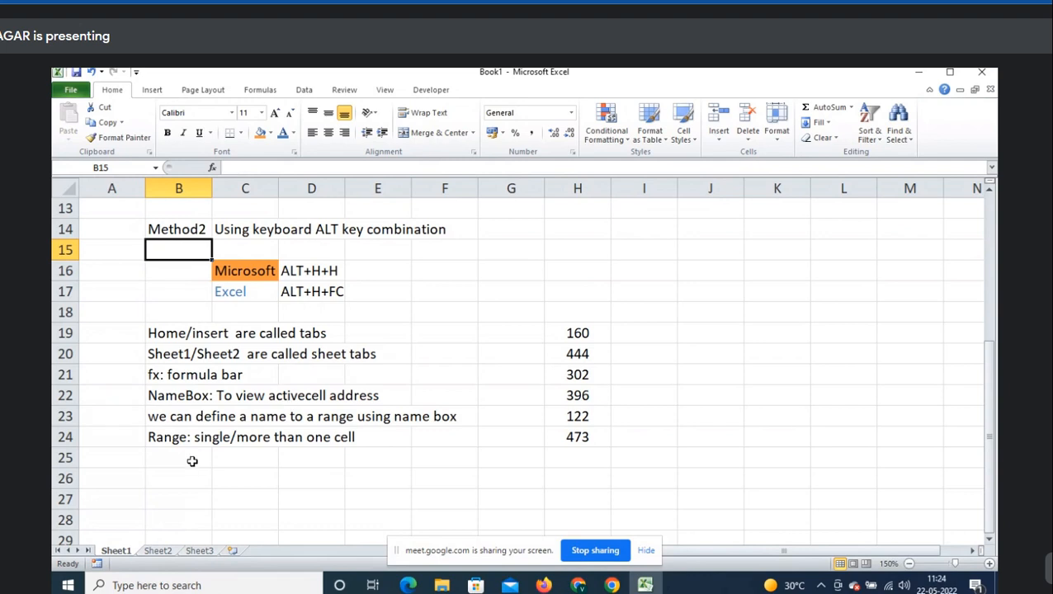
left_click_drag(641, 333, 642, 369)
left_click(557, 319)
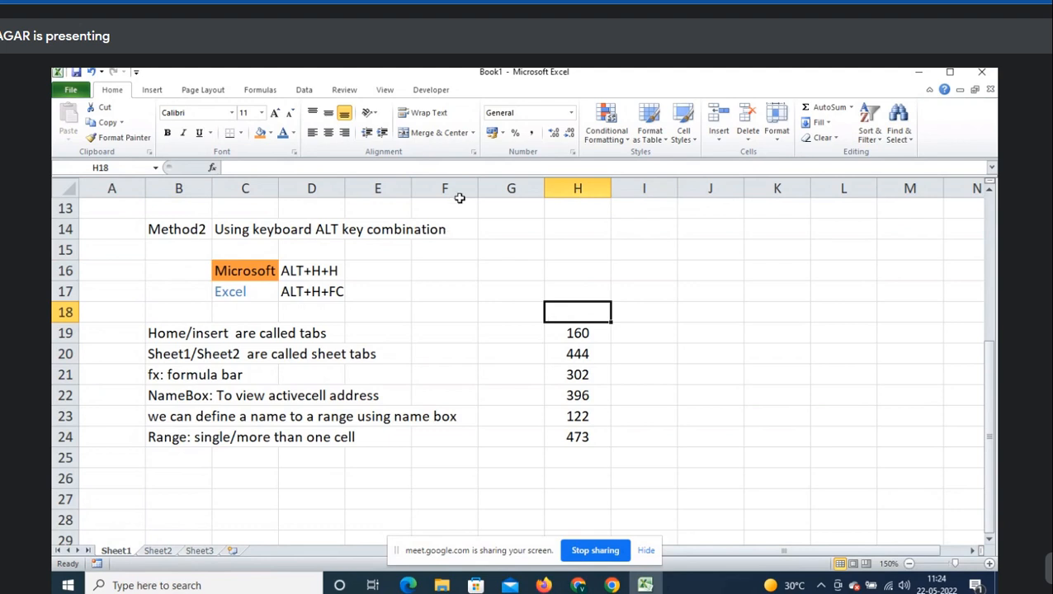
left_click(172, 462)
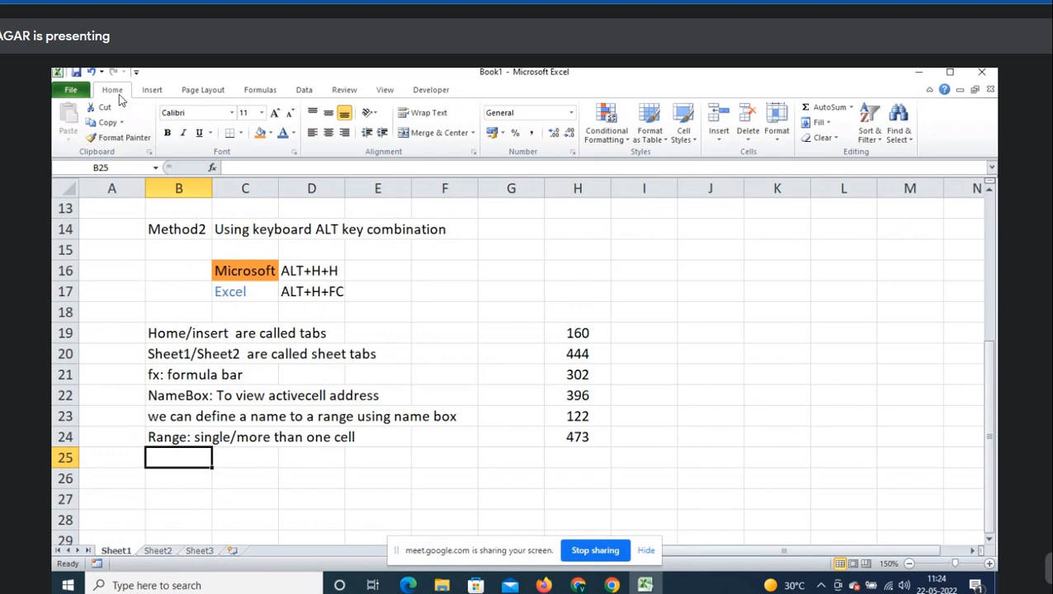
left_click(852, 108)
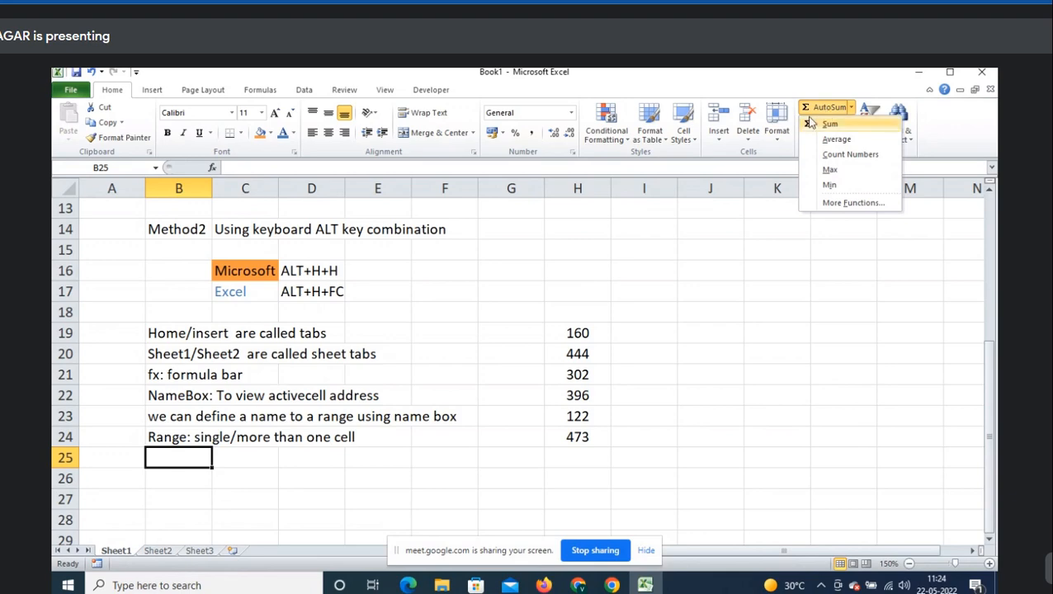
left_click(772, 234)
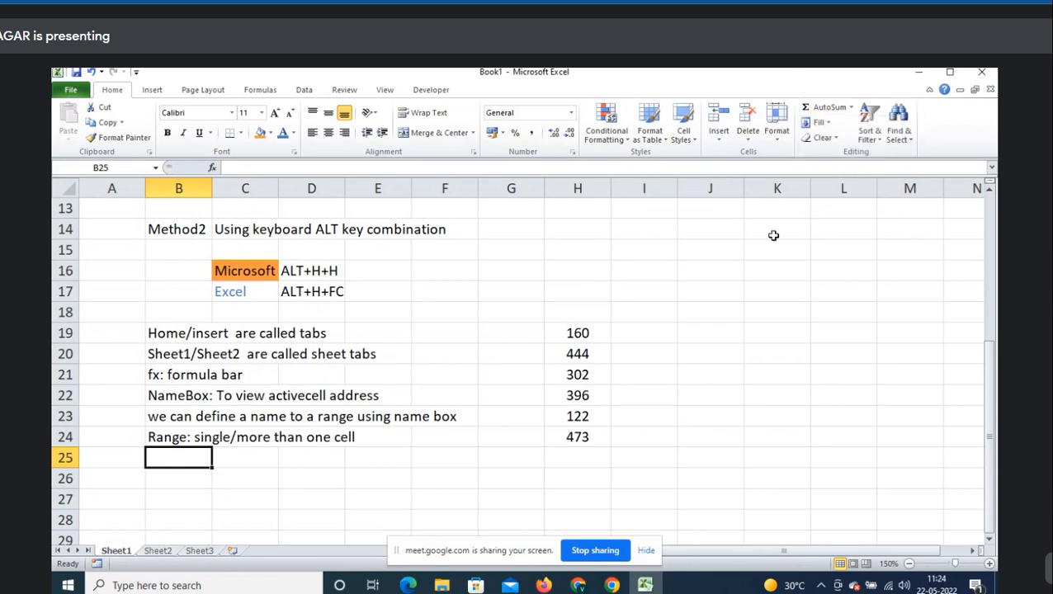
left_click(625, 312)
left_click(162, 462)
scroll(326, 458, "up", 4)
scroll(327, 458, "down", 2)
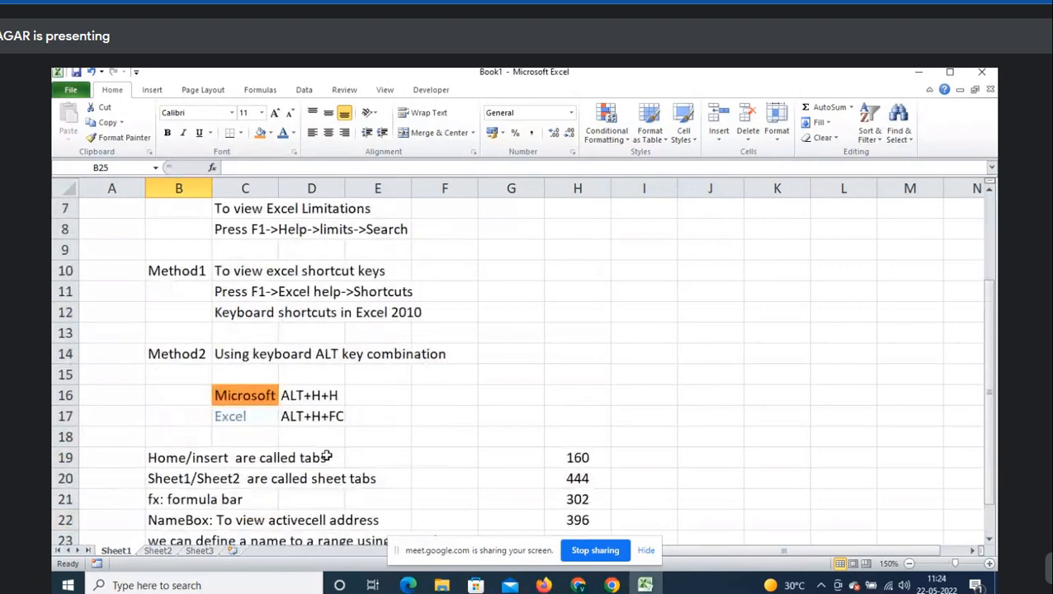
scroll(425, 399, "down", 2)
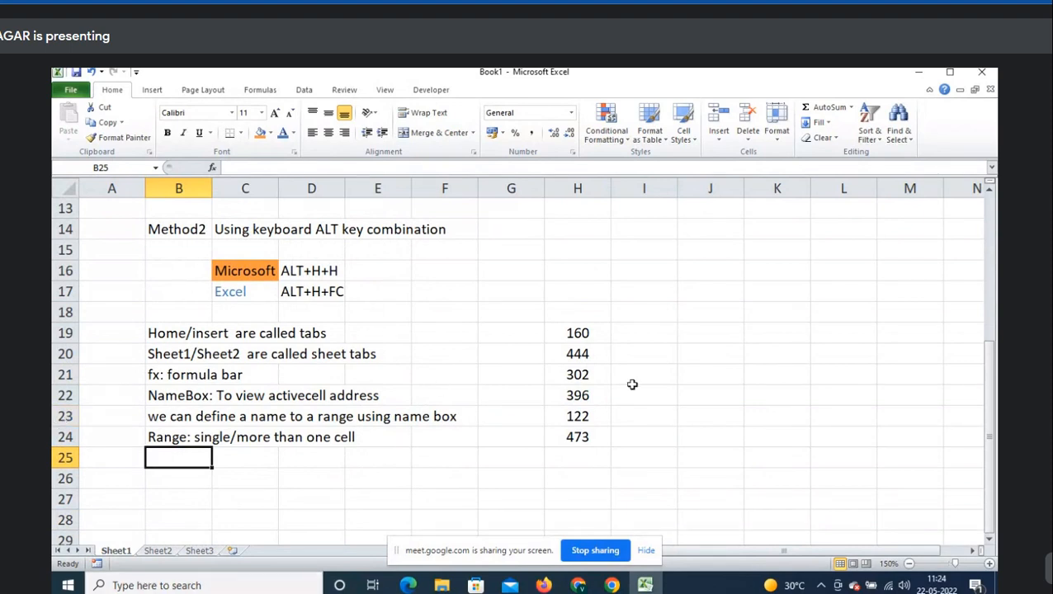
- Switch to Sheet2 and zoom the view to 150%
left_click(158, 552)
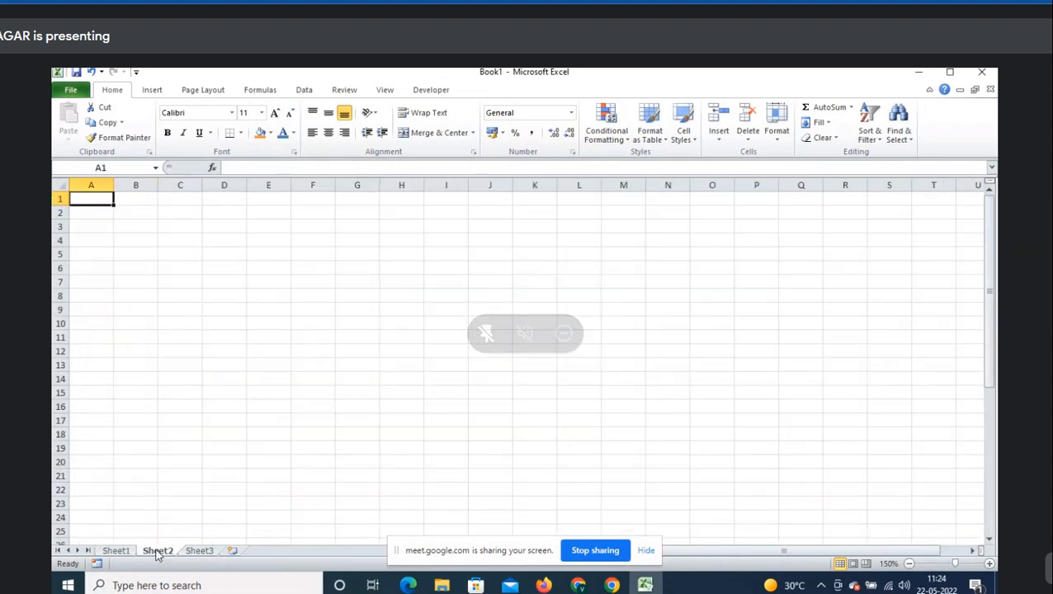
left_click(990, 565)
left_click(990, 564)
left_click(990, 565)
left_click(990, 564)
left_click(989, 564)
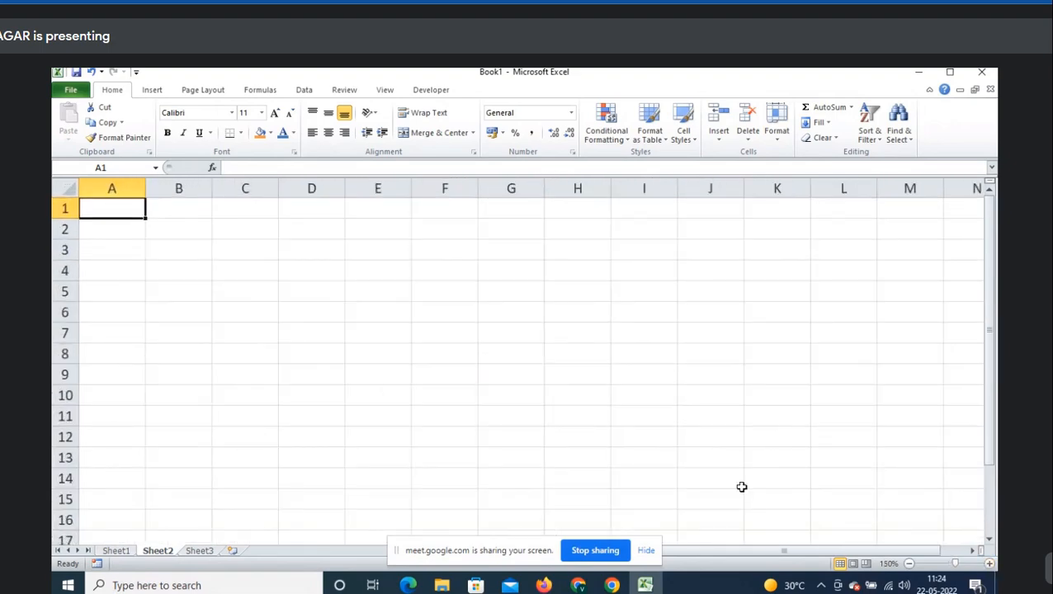
- Admit the waiting person to the Meet call and return to Excel
key("alt+Tab")
left_click(672, 183)
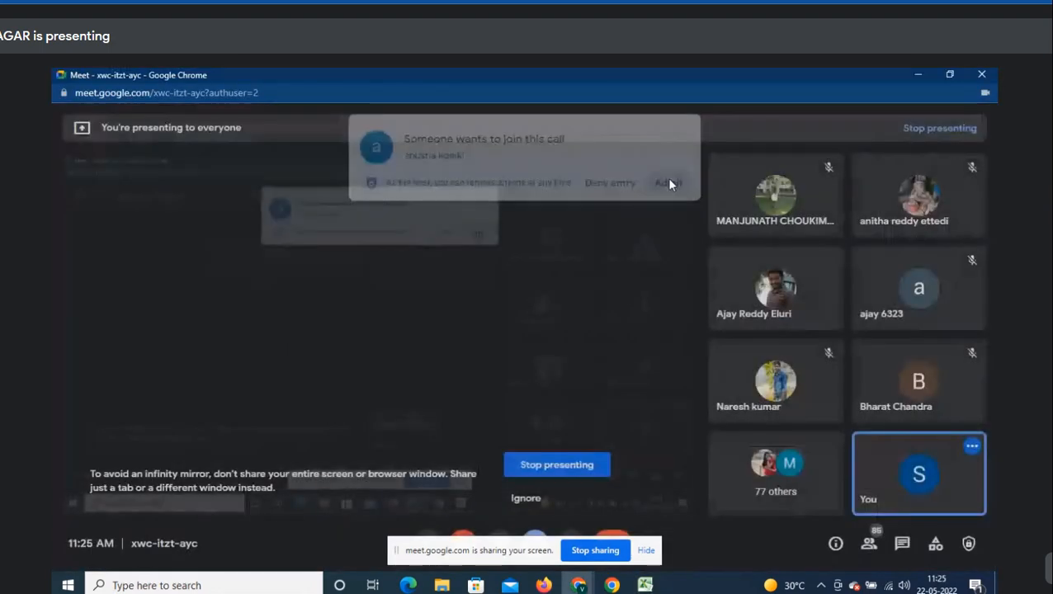
key("alt+Tab")
- Rename the second sheet to Sigma, zoom to 160% and select cell A2
left_click(158, 552)
double_click(157, 551)
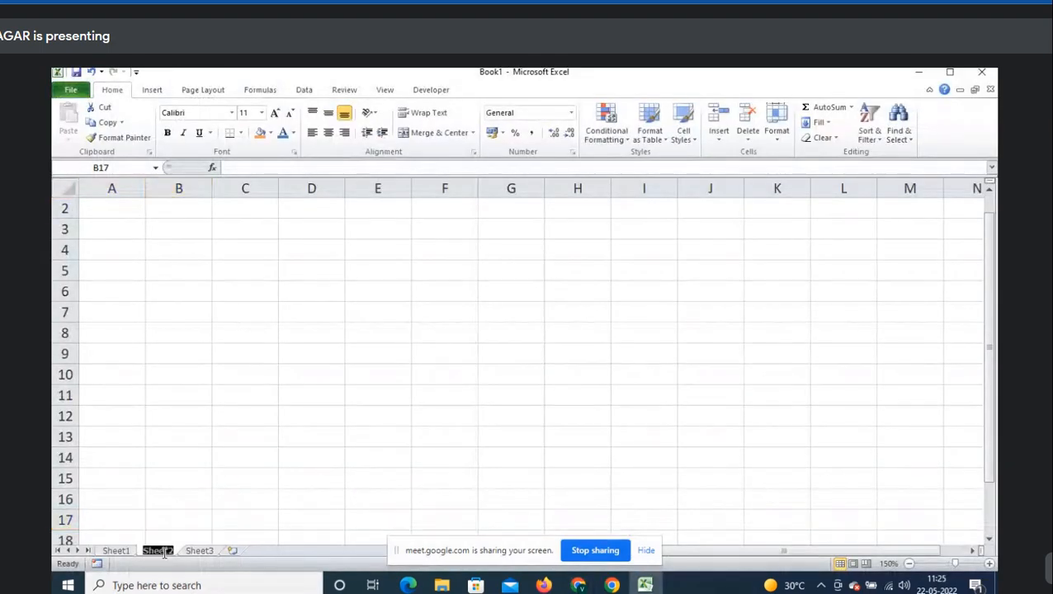
type("Sigma")
key("Return")
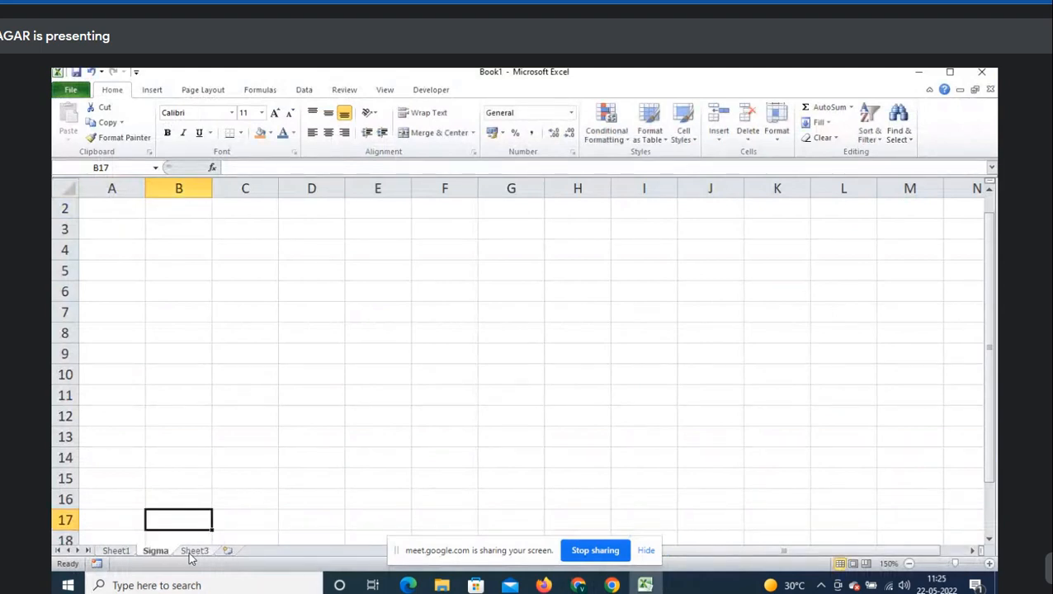
left_click(989, 564)
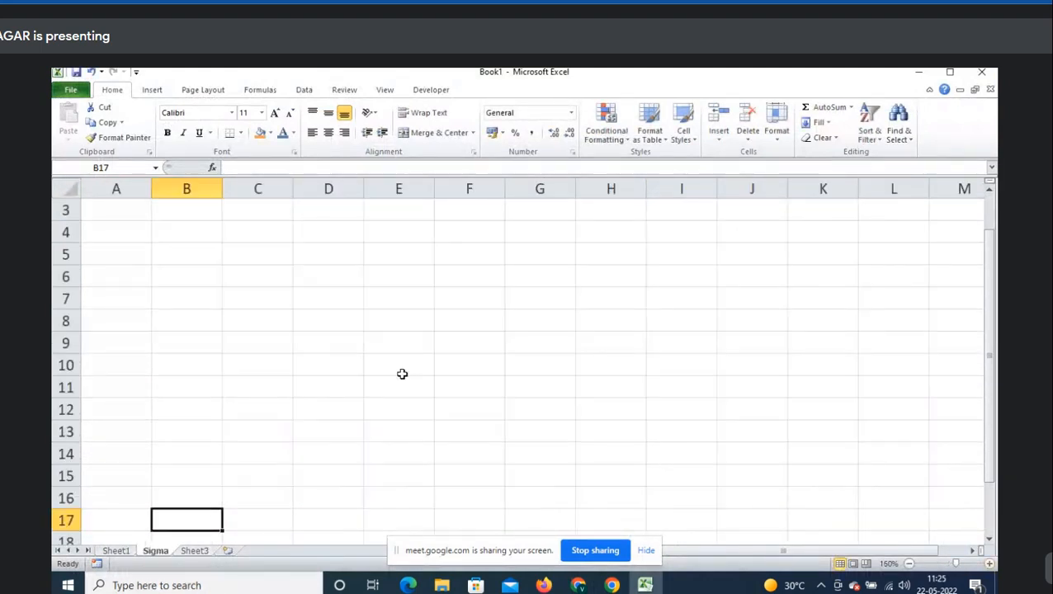
left_click(186, 235)
key("Left")
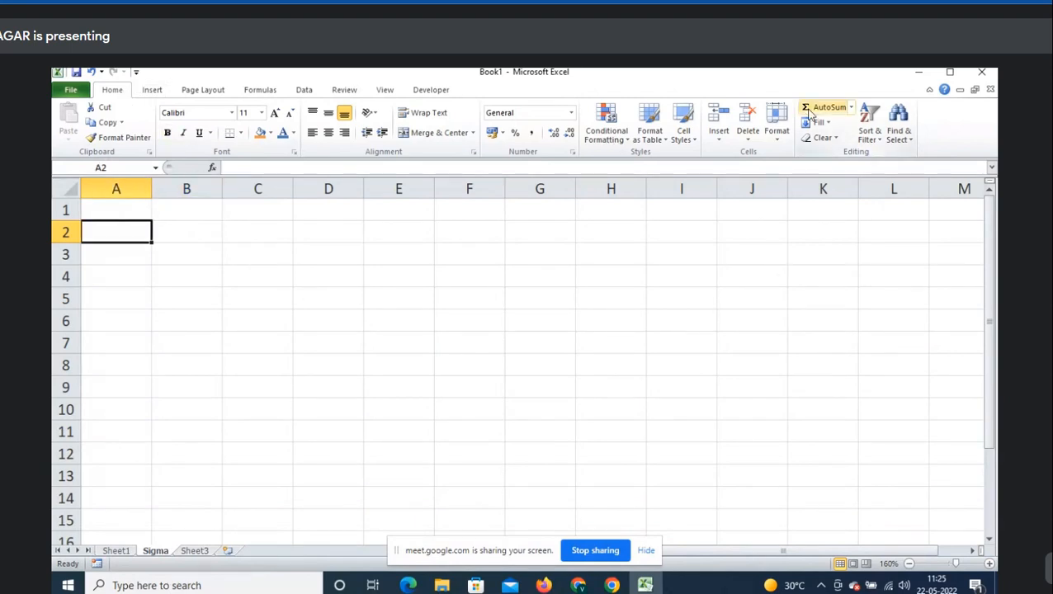
- Enter the heading 'Home->Sigma' in A2
type("Hone")
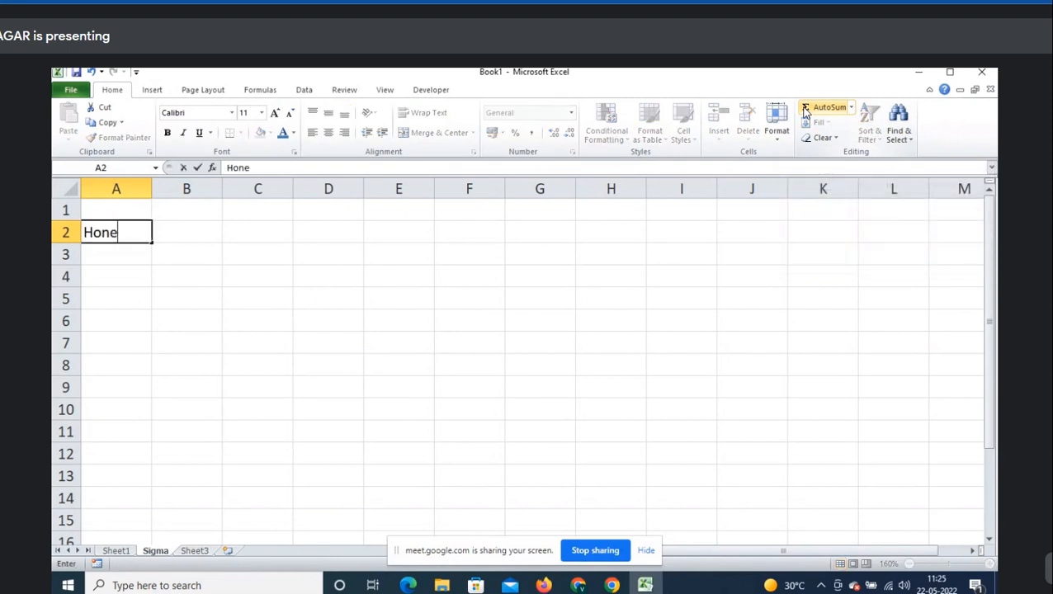
key("BackSpace")
key("BackSpace")
type("me->Sigma")
key("Return")
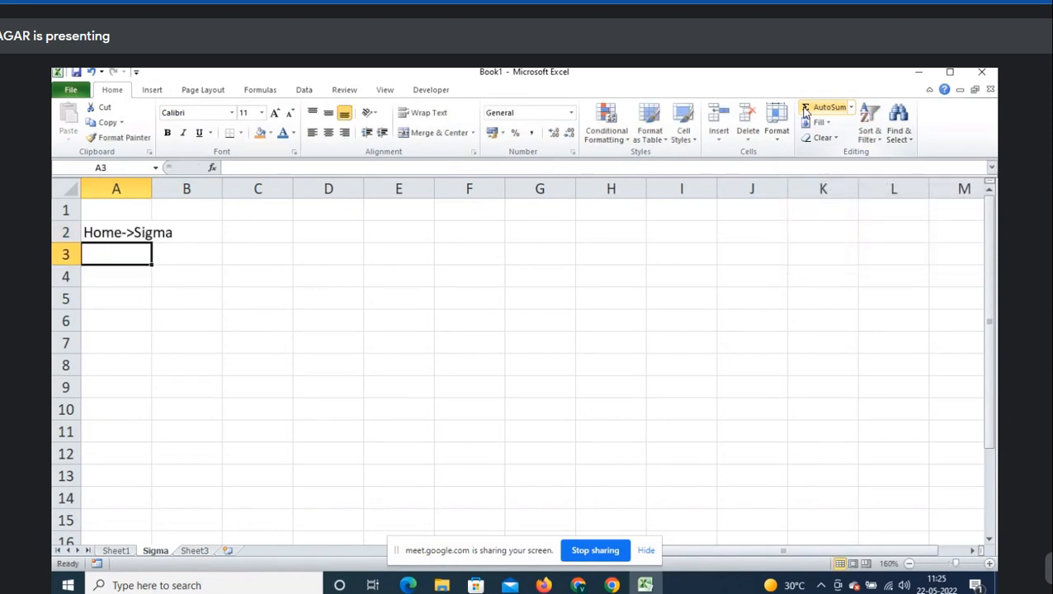
- Type the label Sum in B4 and move it into A4
key("Right")
key("Down")
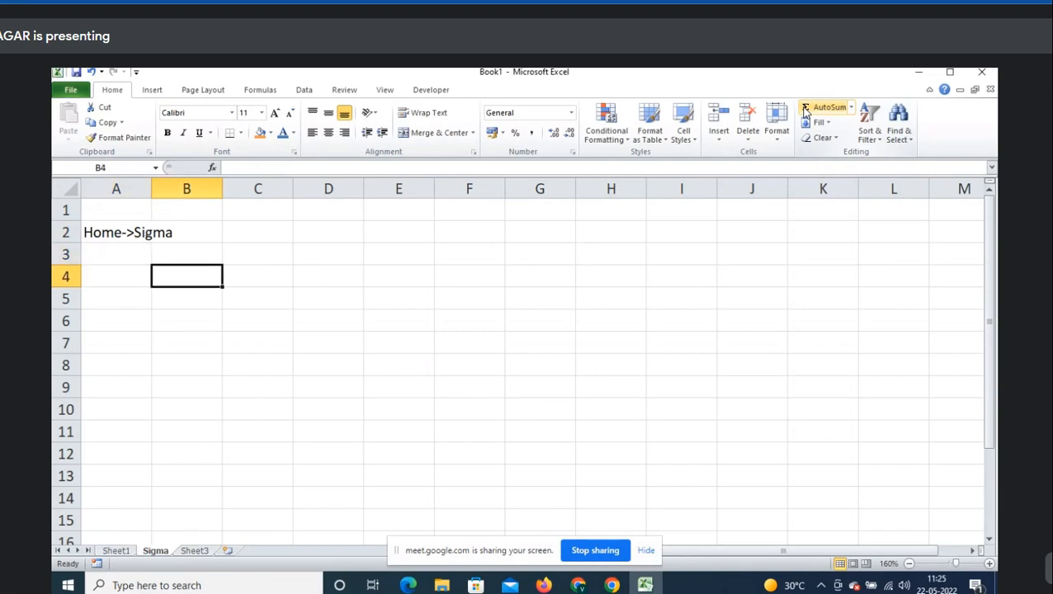
left_click(851, 107)
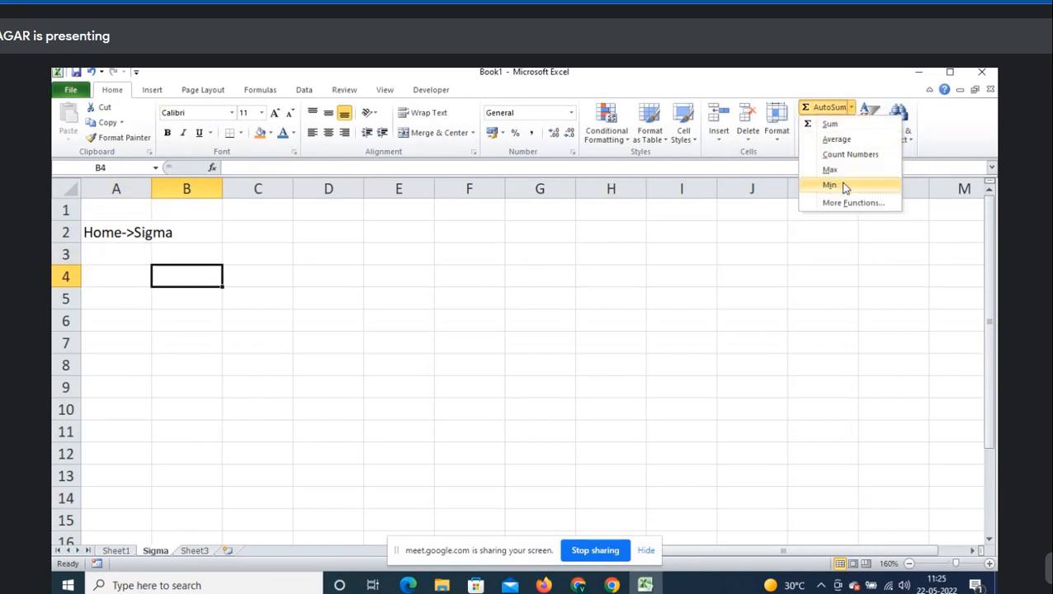
left_click(150, 281)
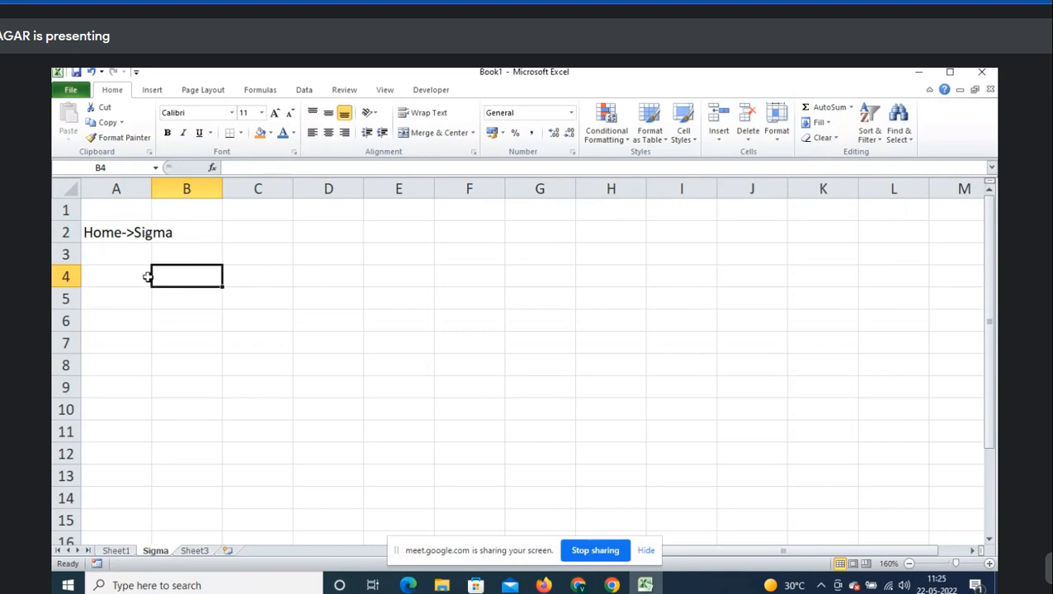
type("Sum")
key("Return")
key("Up")
left_click_drag(148, 278, 147, 278)
key("Right")
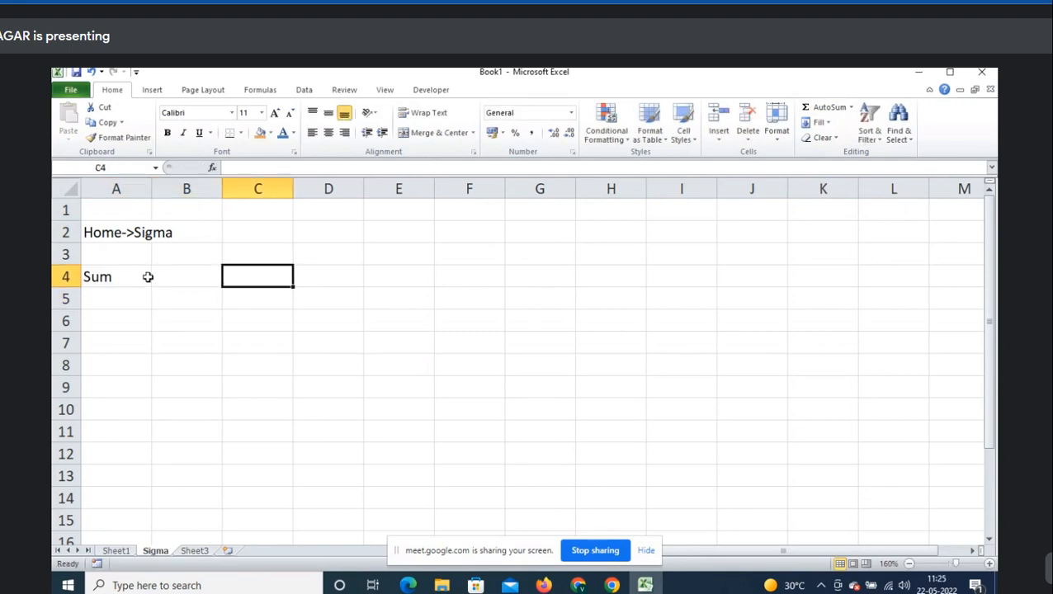
key("Left")
- Fill B4:B8 with =RANDBETWEEN(100,500) random whole numbers
type("=ran")
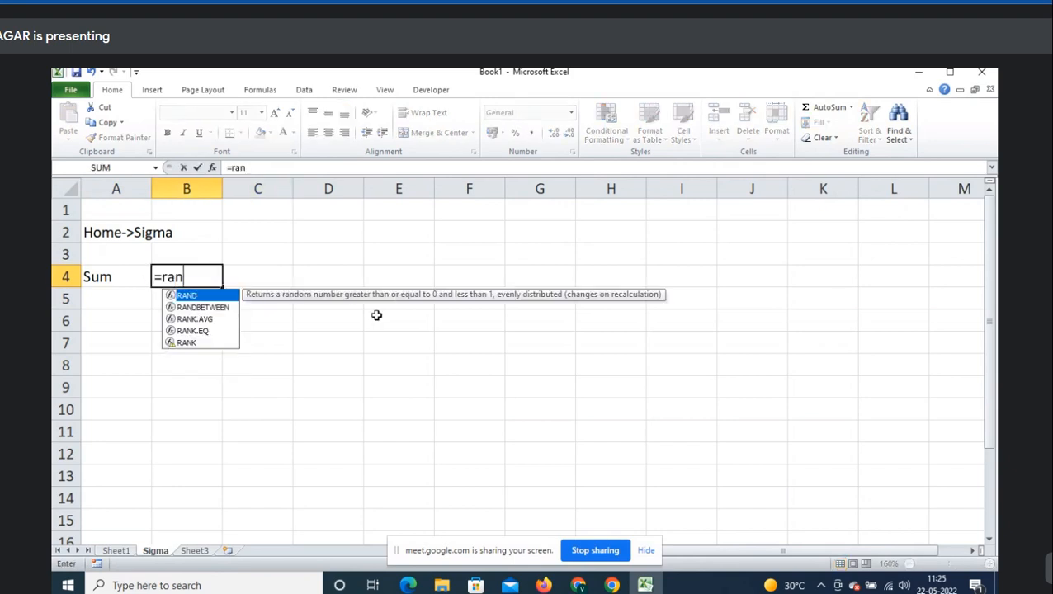
key("Down")
key("Tab")
type("1")
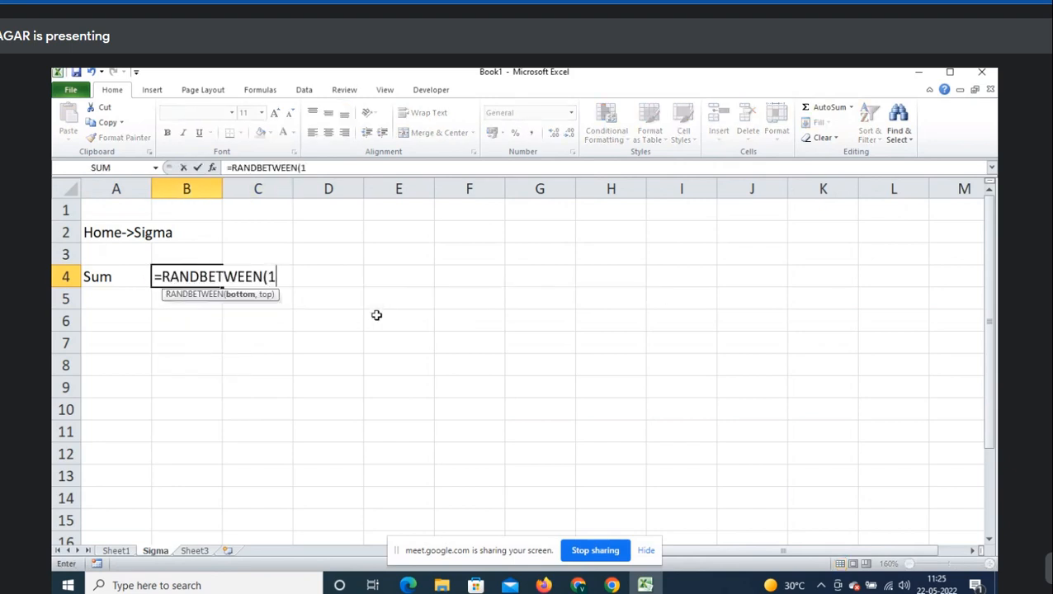
type("00,500")
key("Return")
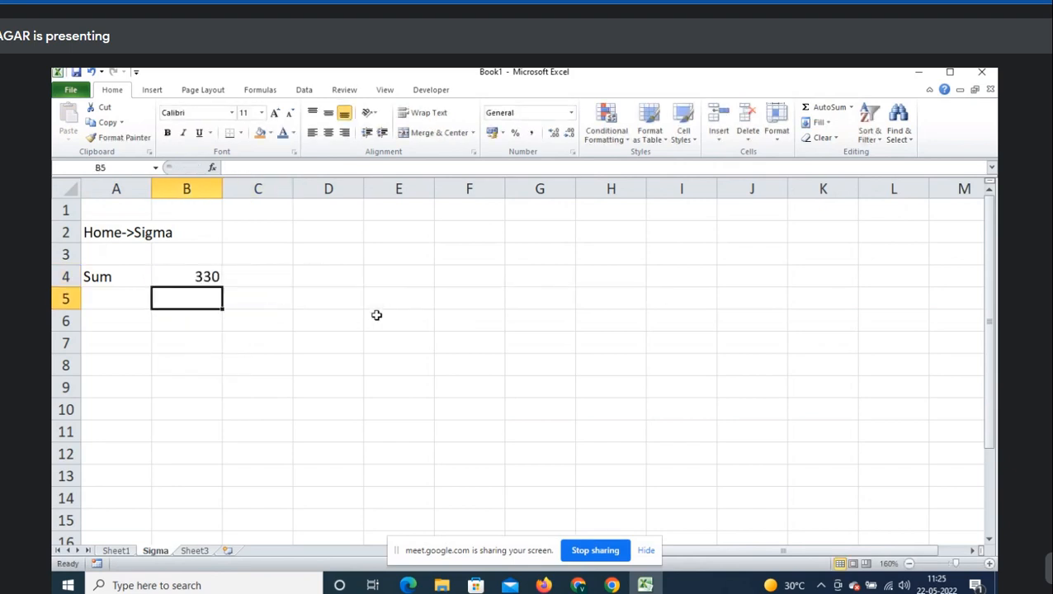
key("Up")
key("shift+Down")
key("shift+Down")
key("shift+Down")
key("shift+Down")
key("ctrl+d")
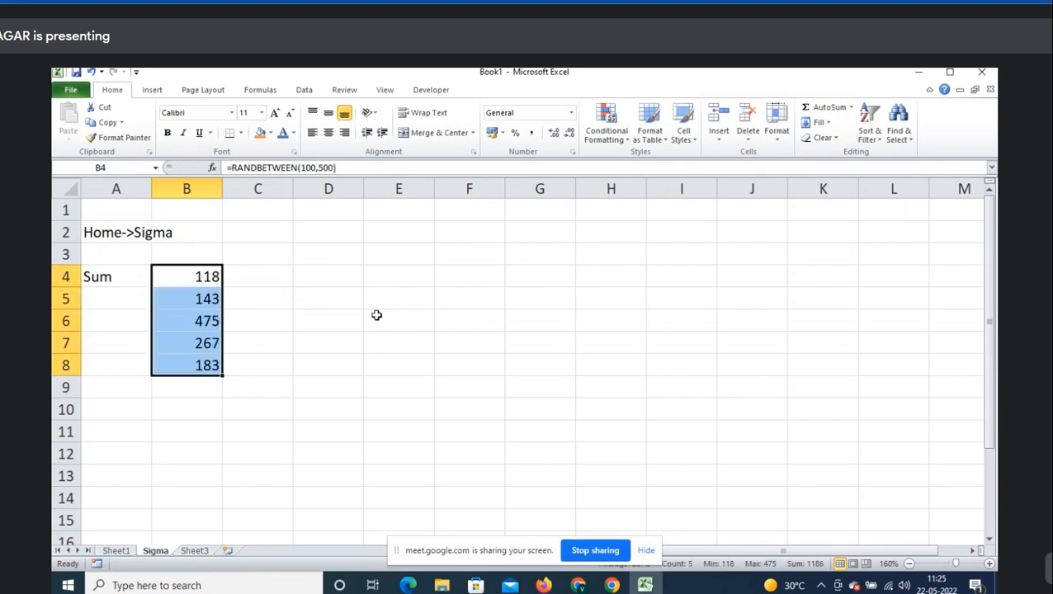
key("ctrl+c")
key("Escape")
- Paste B4:B8 back as fixed values 118, 143, 475, 267 and 183
key("ctrl+c")
key("ctrl+alt+v")
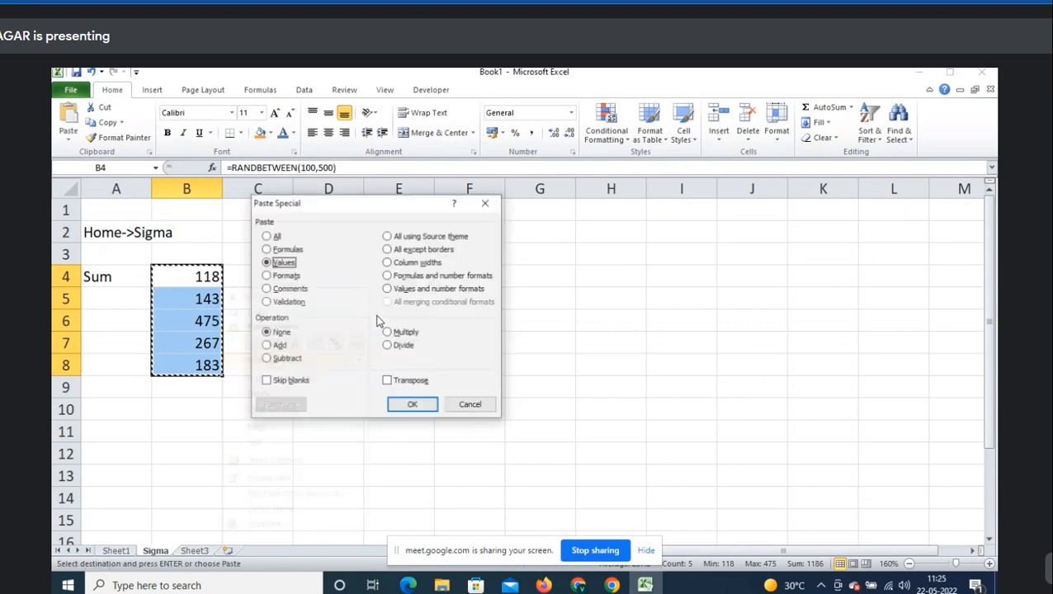
key("Return")
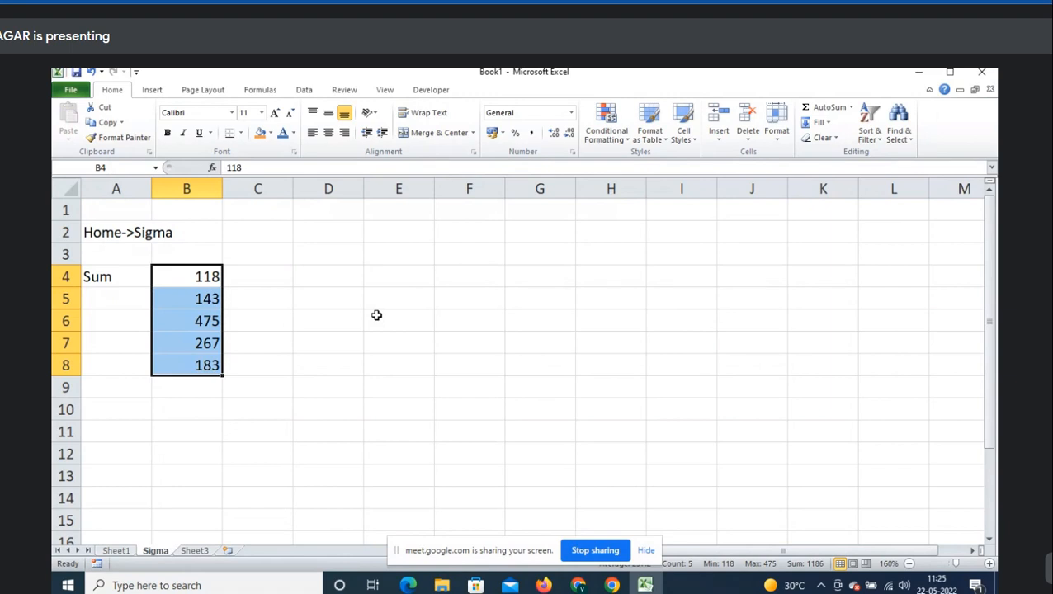
- Reselect the numbers B4:B8 and move to the empty cell B9
key("shift+BackSpace")
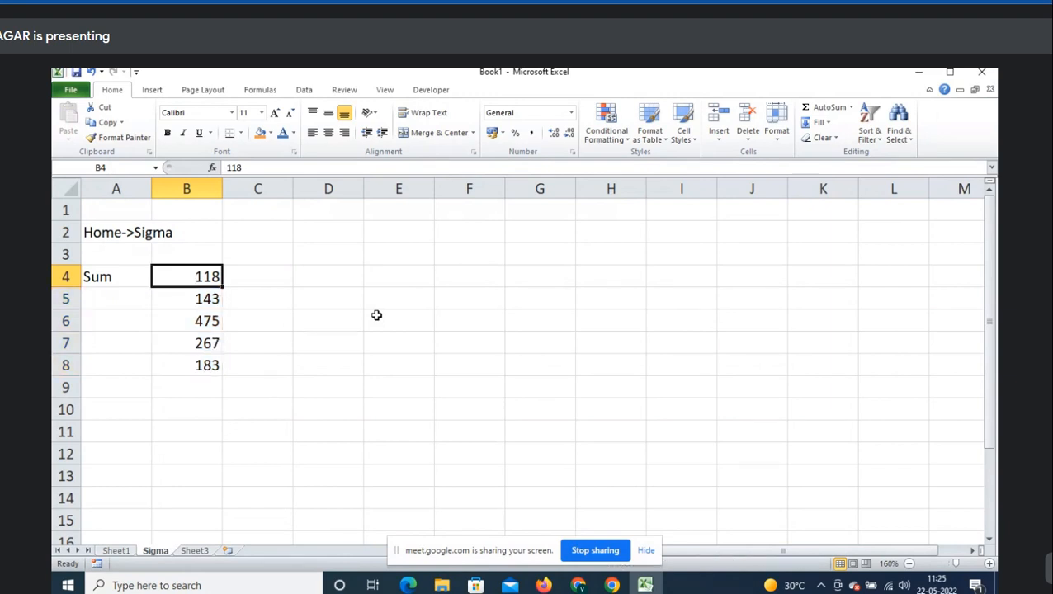
key("ctrl+Down")
key("Down")
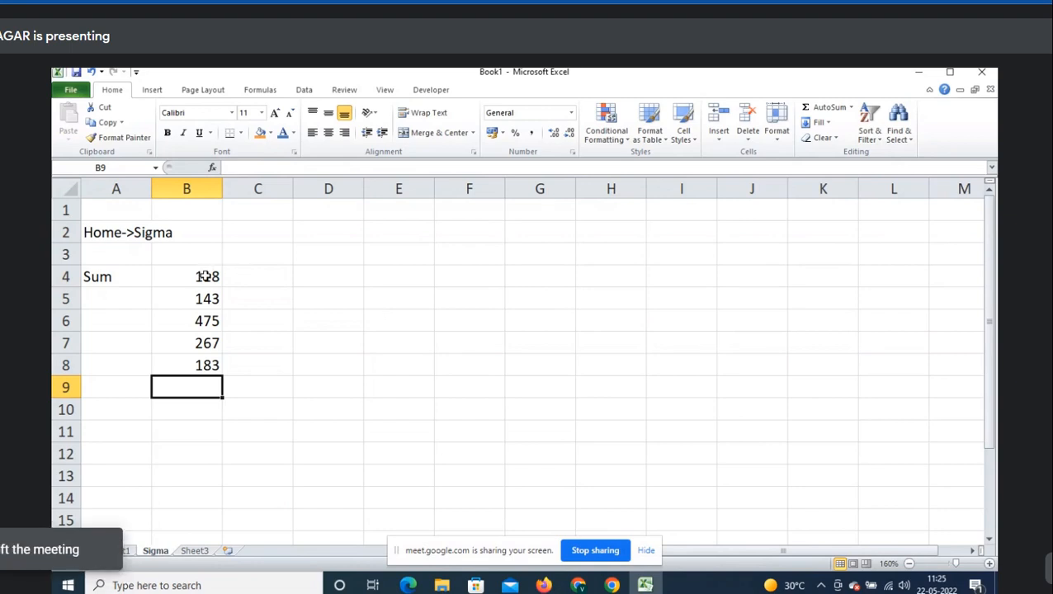
left_click_drag(206, 276, 205, 370)
left_click(199, 384)
left_click_drag(197, 275, 194, 365)
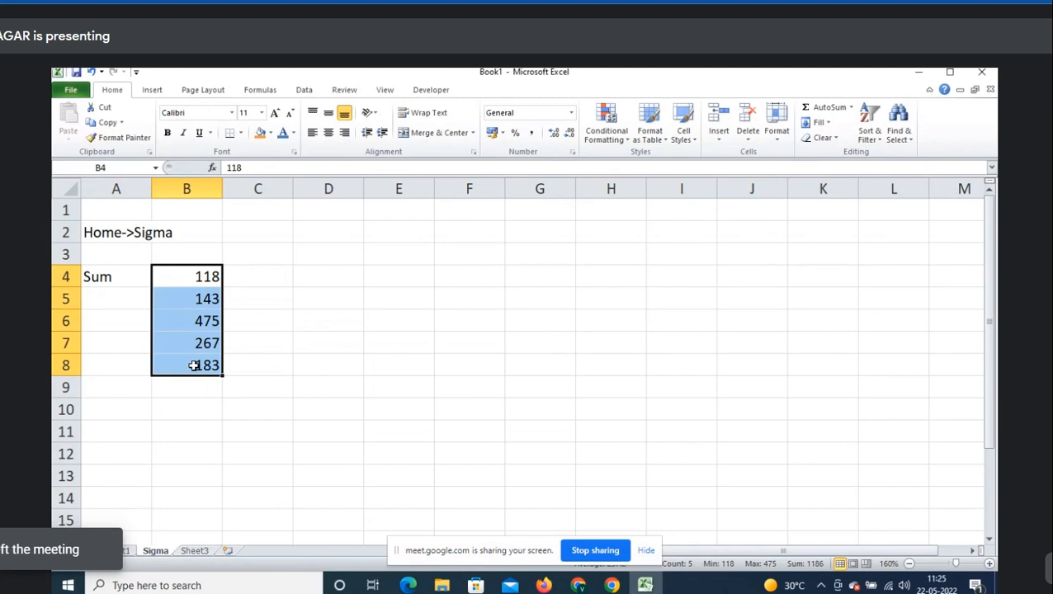
left_click(194, 384)
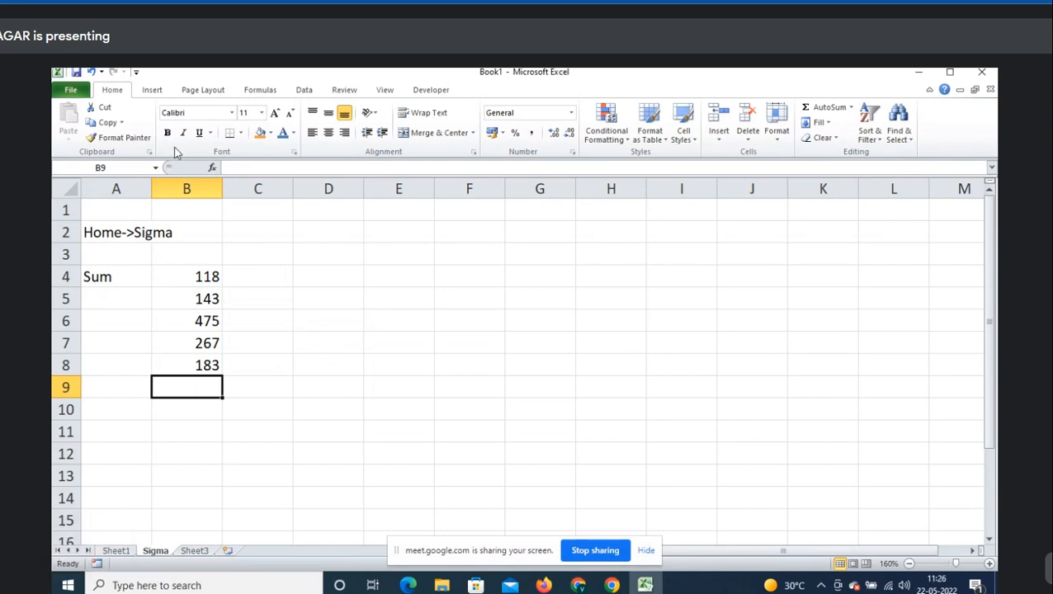
- Insert an AutoSum total of 1186 in B9, delete it, and switch to Meet
left_click(853, 108)
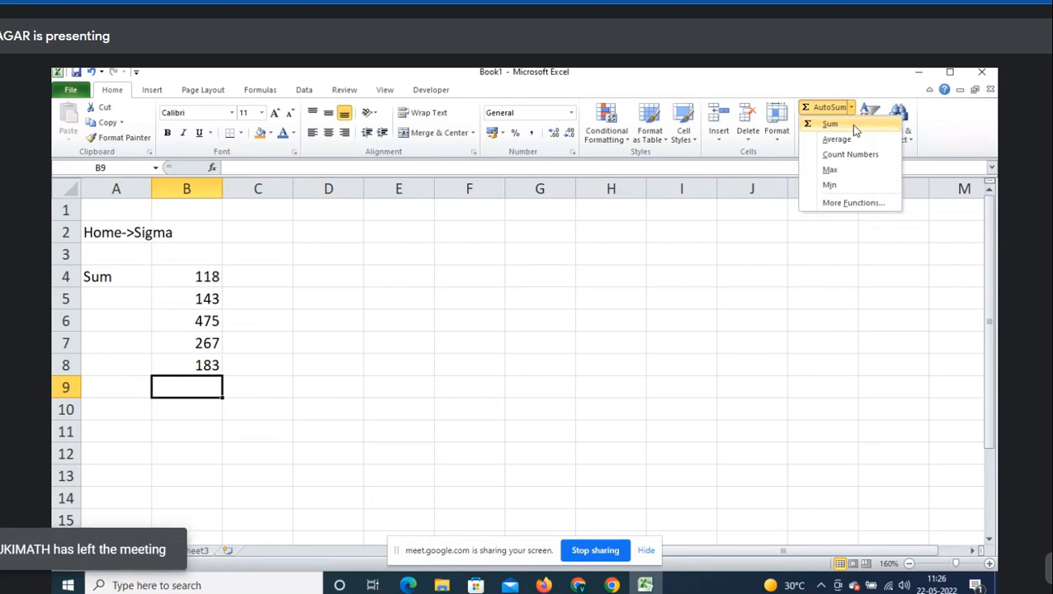
left_click(851, 124)
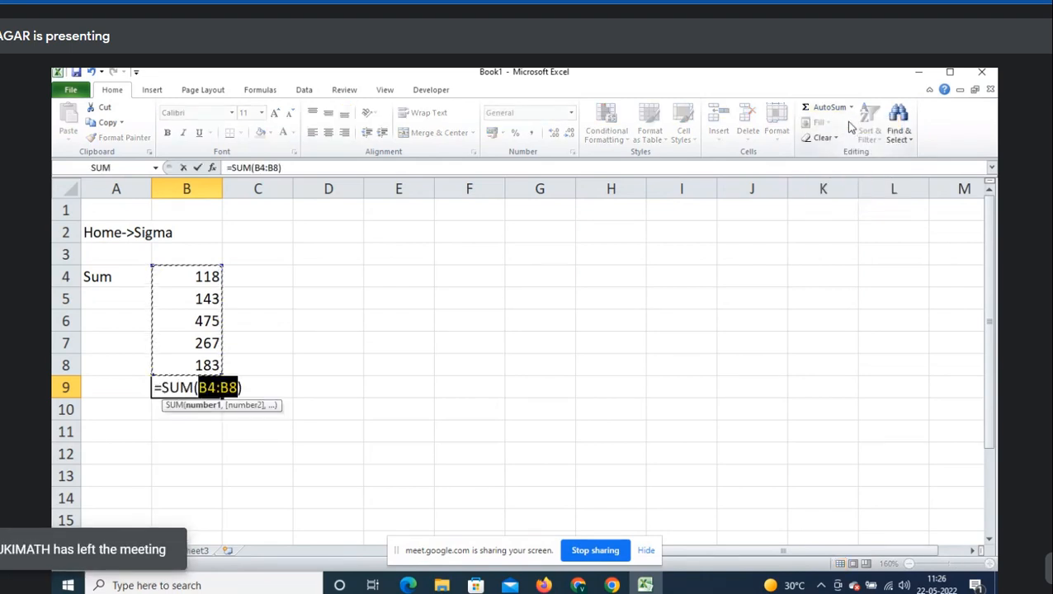
key("Return")
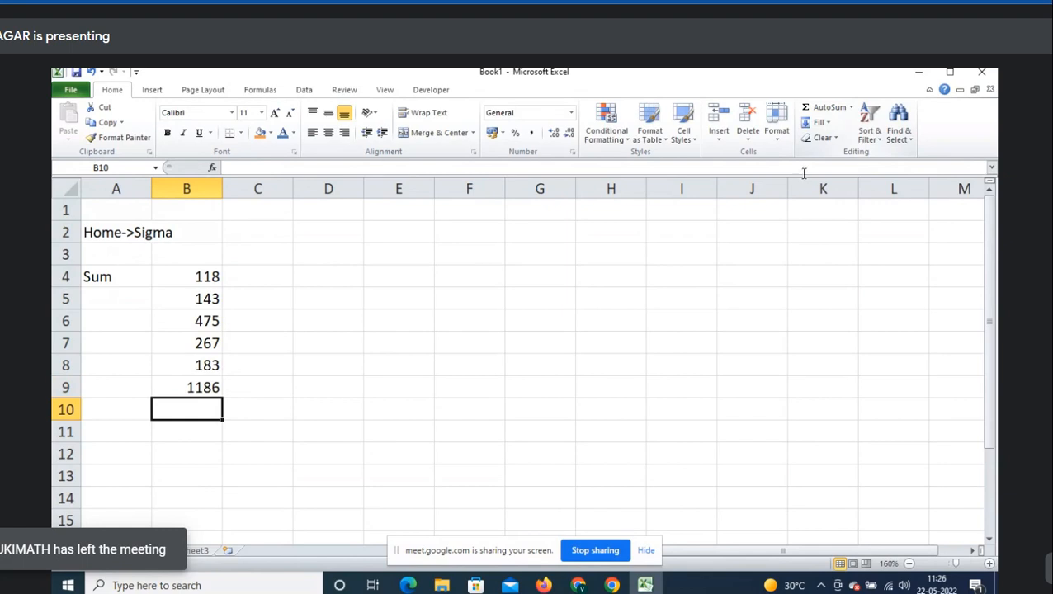
left_click(199, 389)
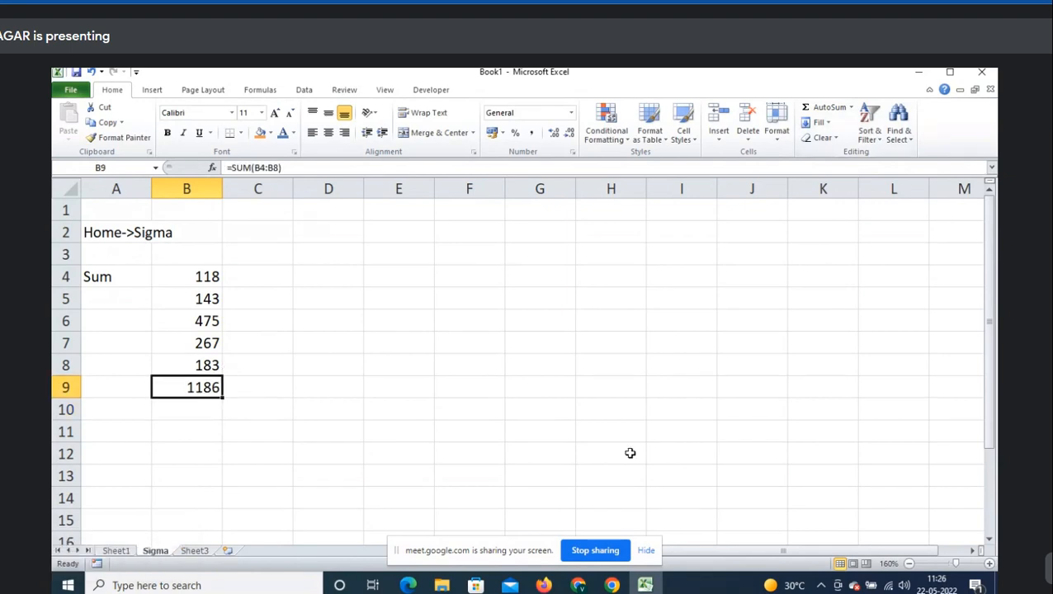
key("Delete")
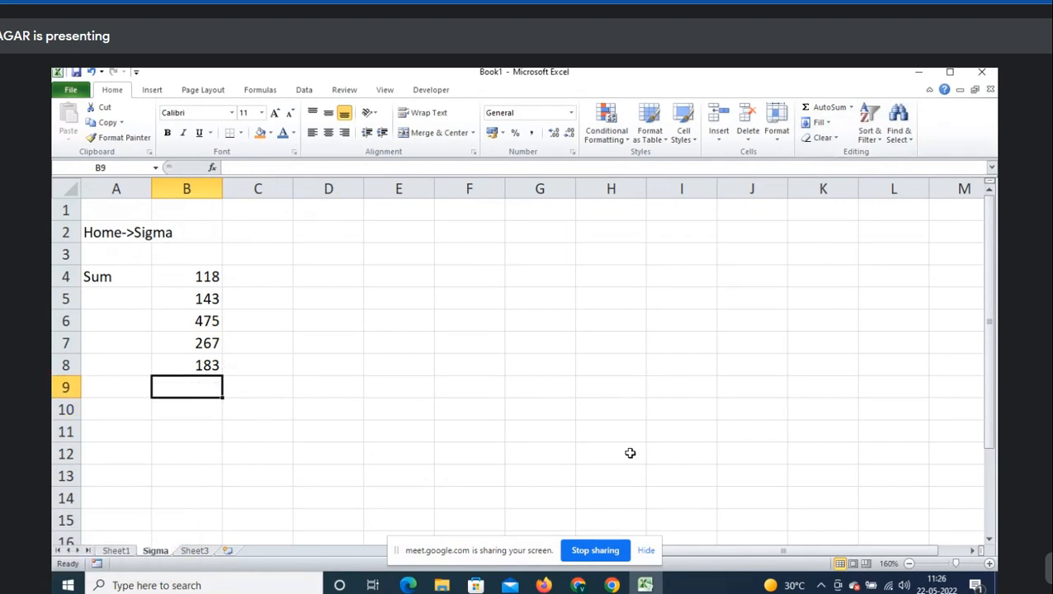
key("alt+Tab")
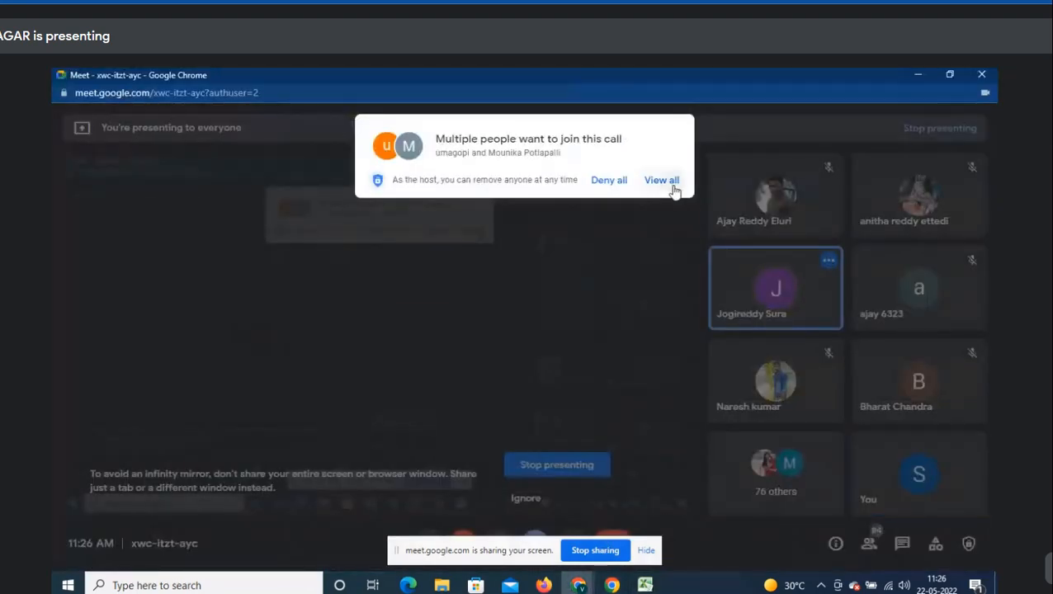
- Admit the waiting participants into the call and return to Excel
left_click(661, 180)
left_click(665, 279)
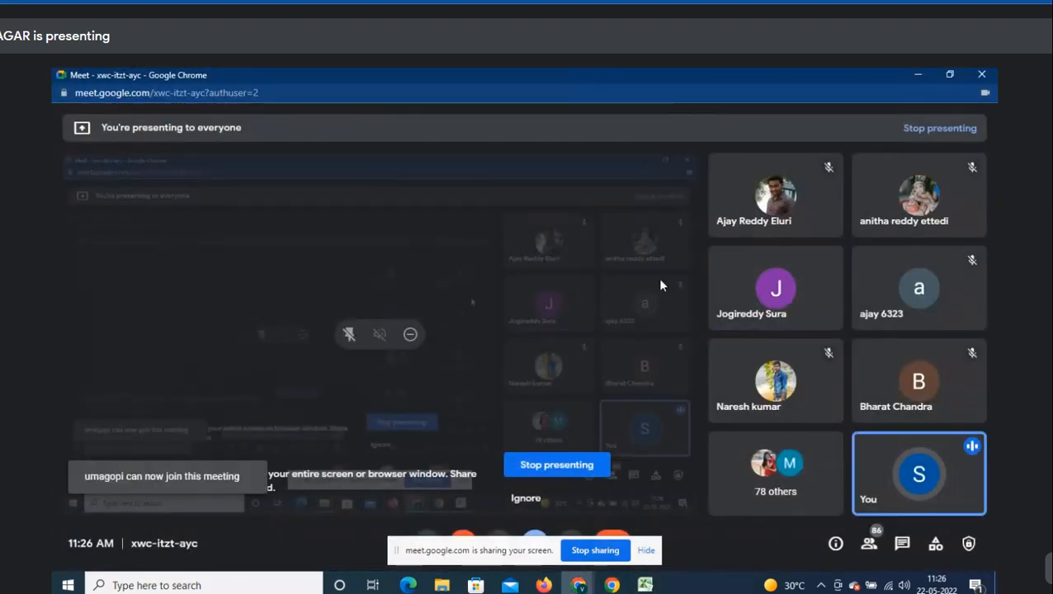
key("alt+Tab")
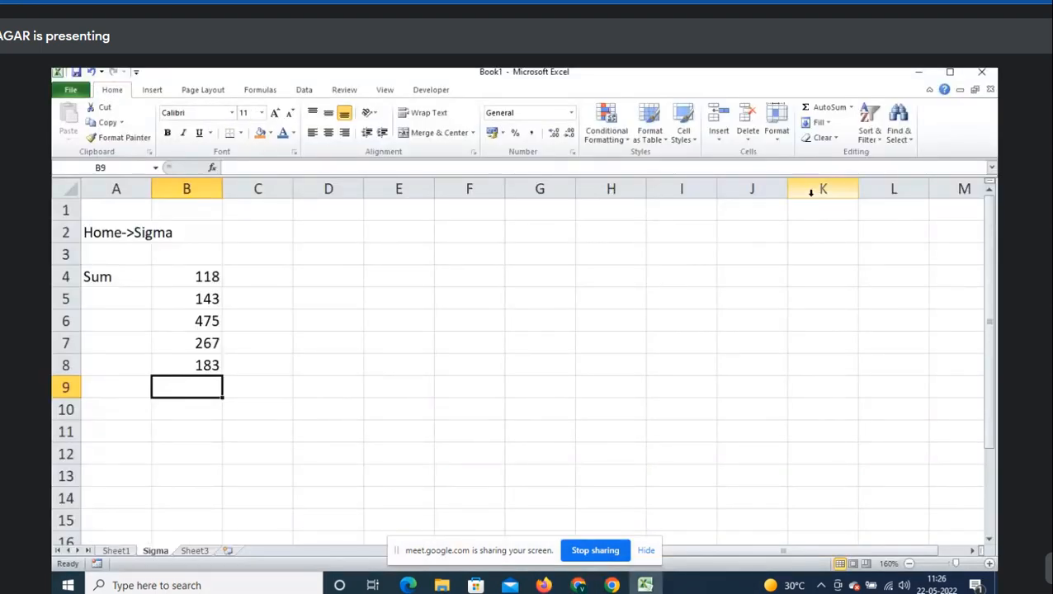
- Insert =SUM(B4:B8) in B9 from the AutoSum list, totalling 1186
left_click(852, 109)
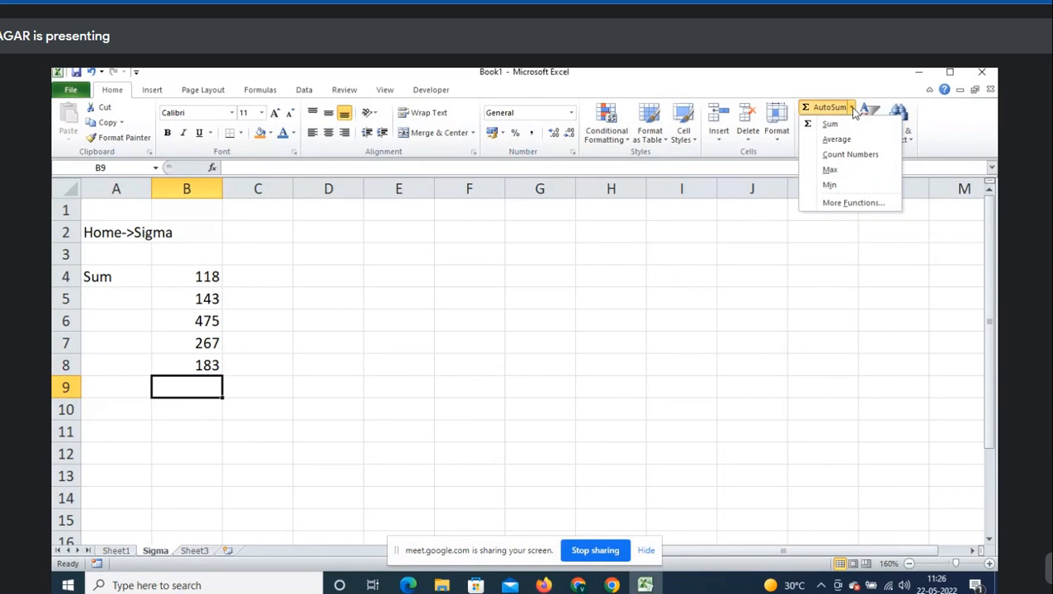
left_click(830, 125)
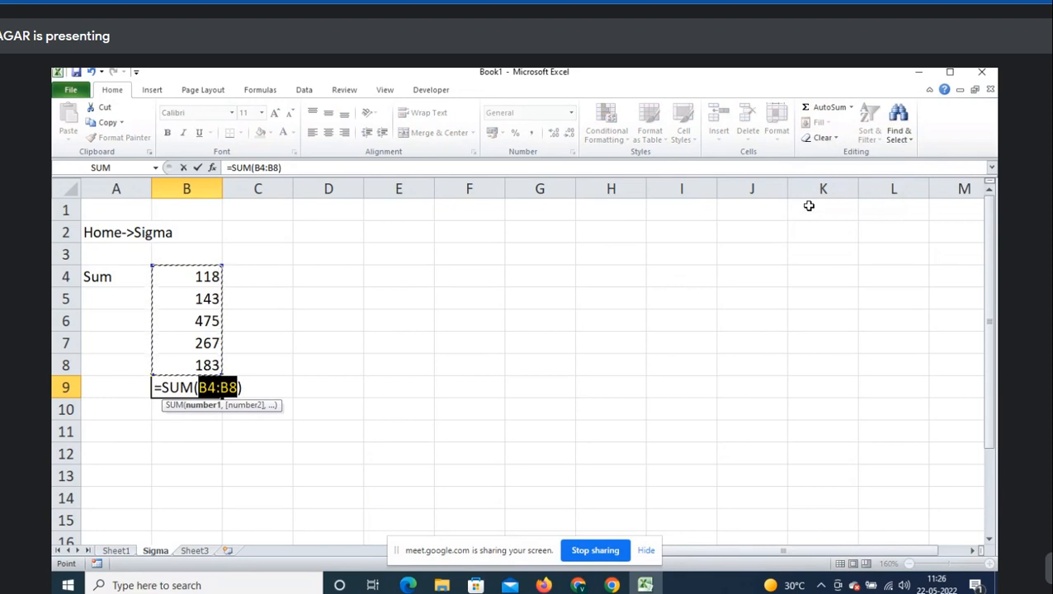
key("Return")
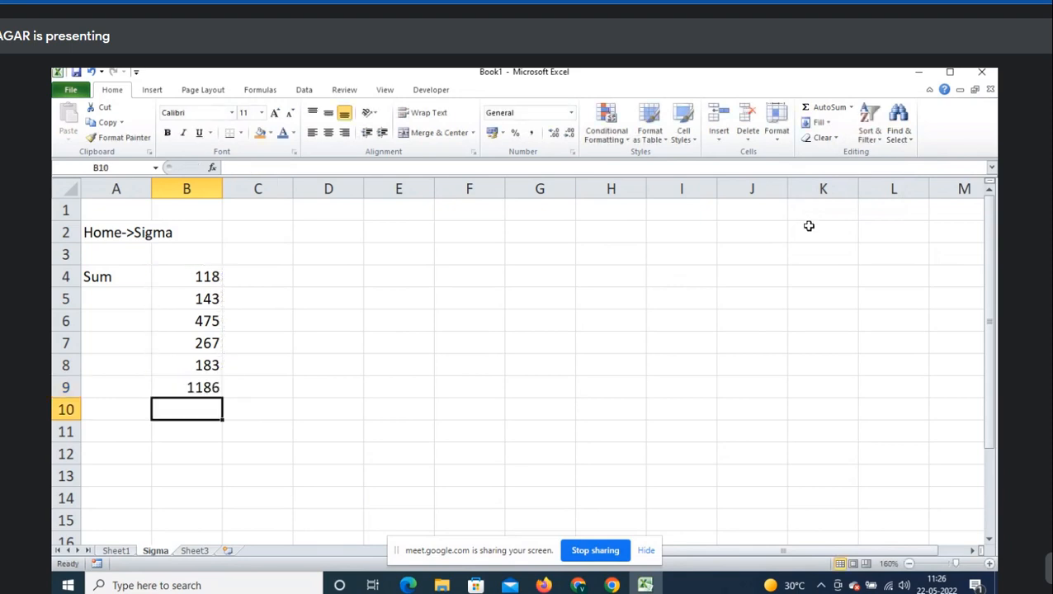
- Show the formula text =SUM(B4:B8) in C9 beside the 1186 total in B9
key("Up")
key("F2")
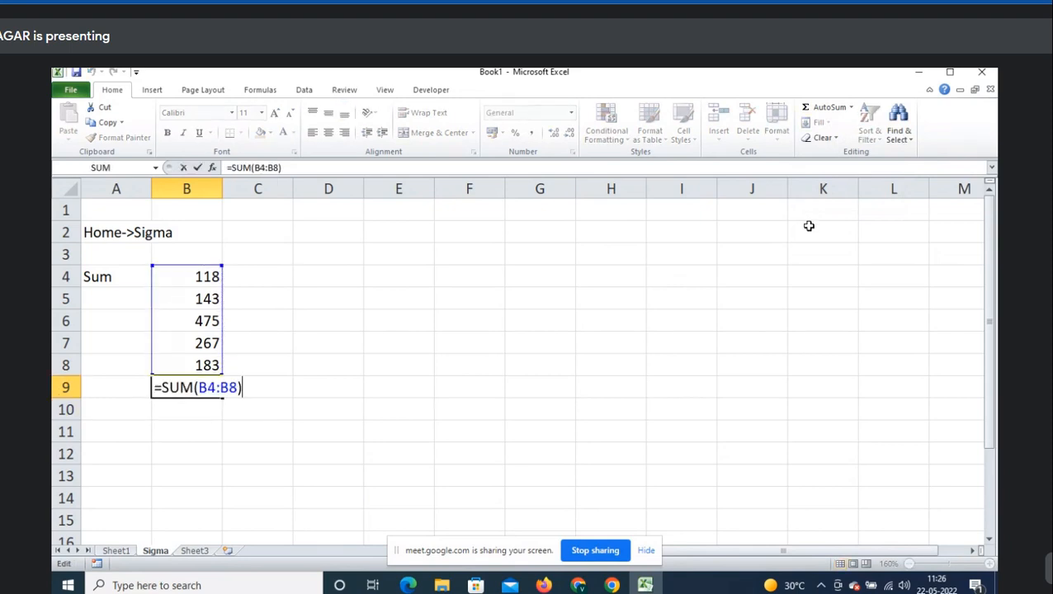
key("shift+Home")
key("ctrl+c")
key("Tab")
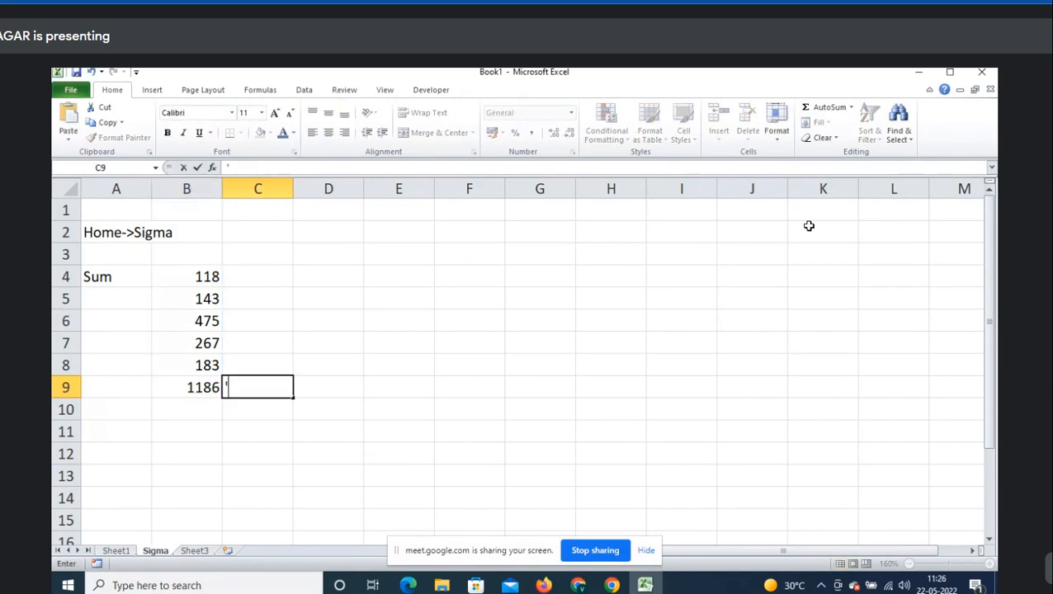
key("ctrl+v")
key("Return")
- Copy the five numbers B4:B8 and move to cell E4 for pasting
key("Up")
key("Up")
key("Left")
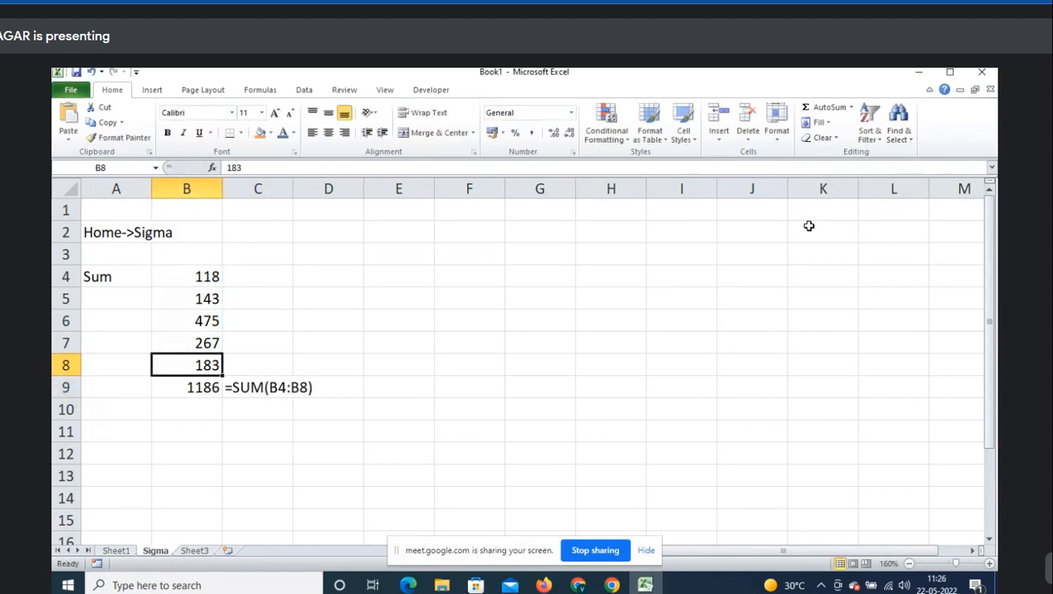
key("ctrl+shift+Up")
key("ctrl+c")
key("ctrl+Up")
key("Right")
key("Right")
key("Right")
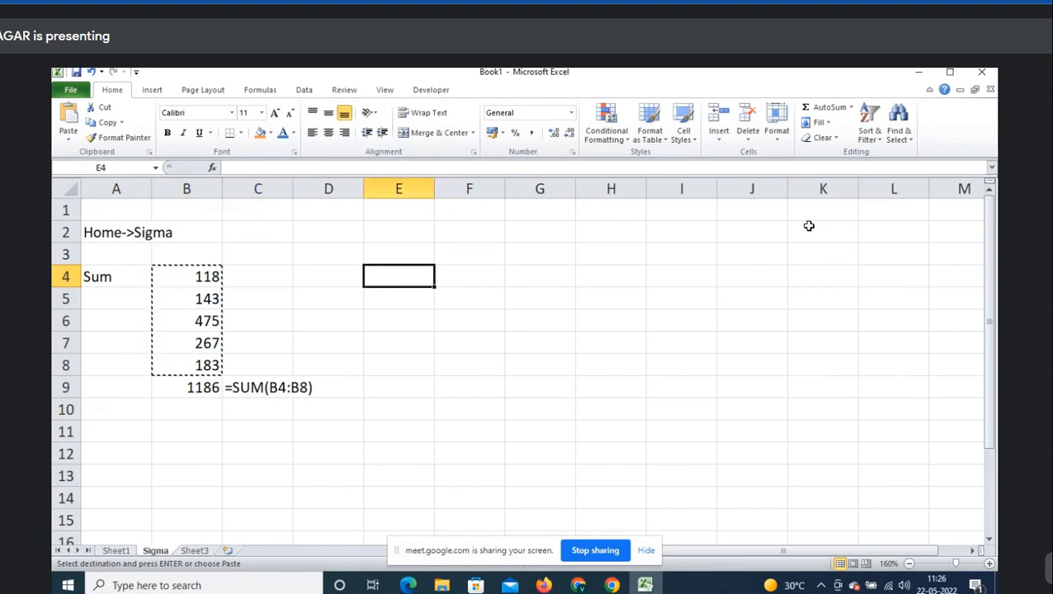
key("ctrl+v")
key("Left")
key("Left")
key("Left")
key("shift+Down")
key("shift+Down")
key("shift+Down")
key("shift+Down")
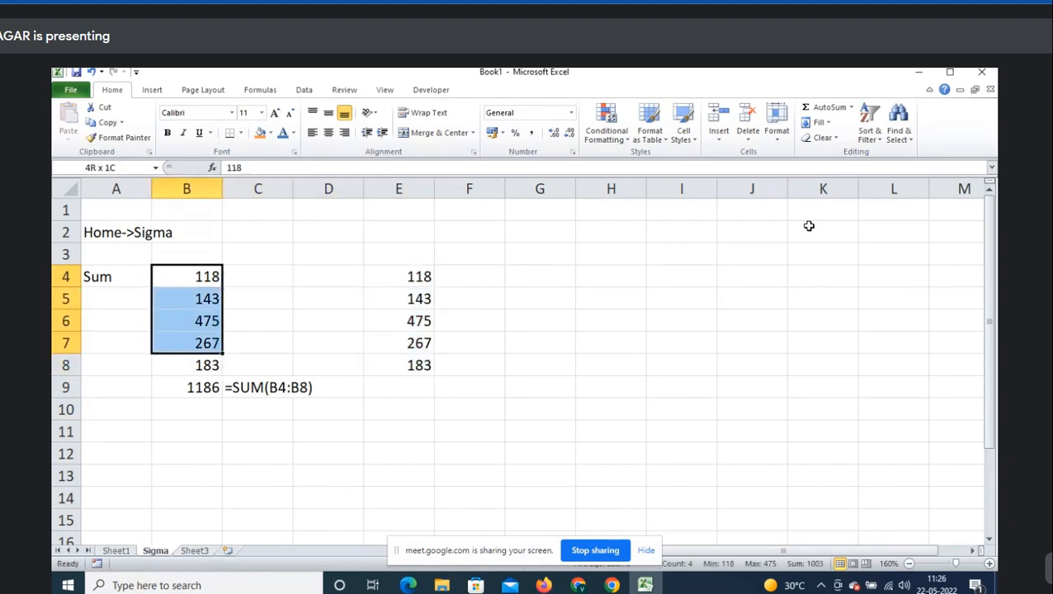
key("Down")
key("Down")
key("Down")
key("Down")
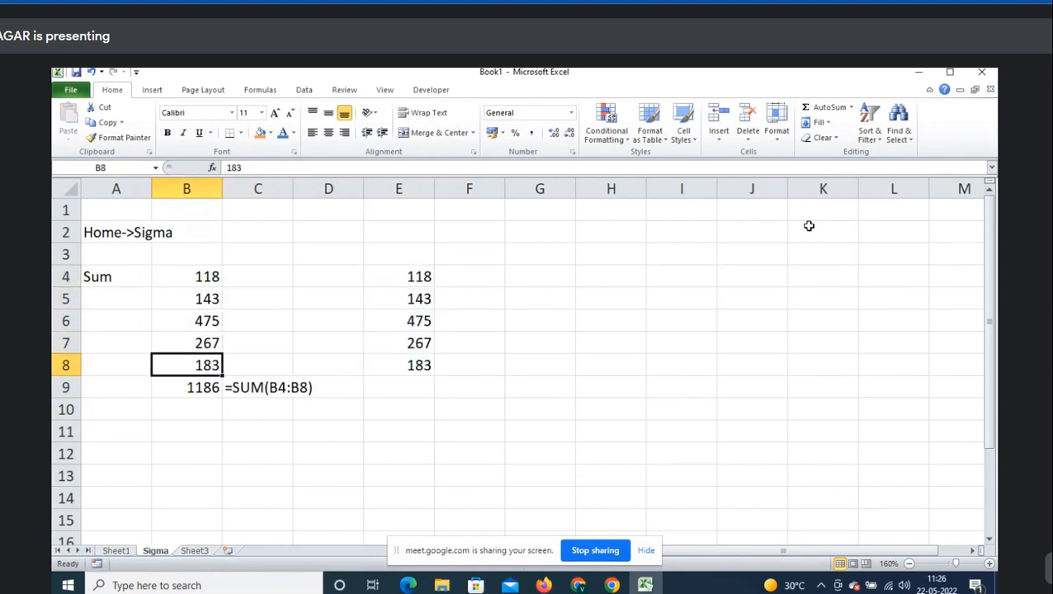
key("shift+Up")
key("shift+Up")
key("shift+Up")
key("shift+Up")
key("Down")
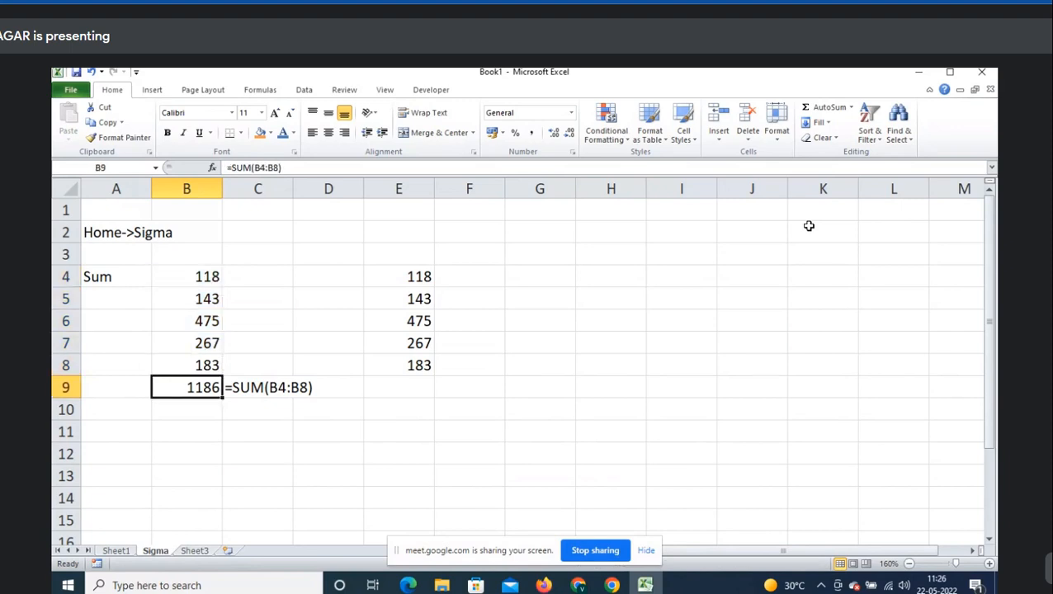
key("F2")
key("Escape")
key("Right")
key("Right")
key("Right")
key("Up")
key("Up")
key("Up")
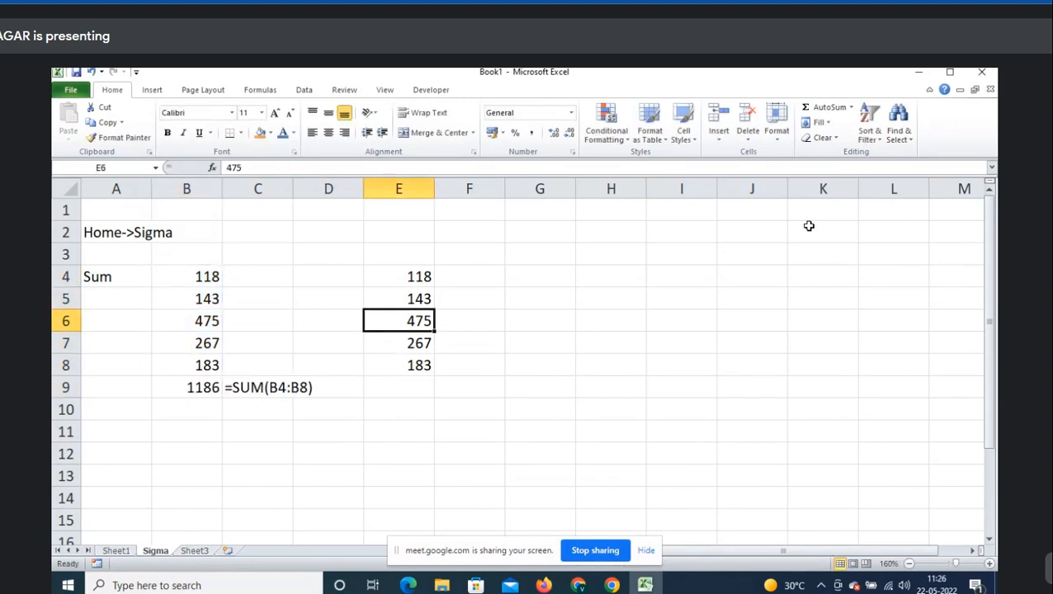
key("Delete")
key("Down")
key("Down")
key("Down")
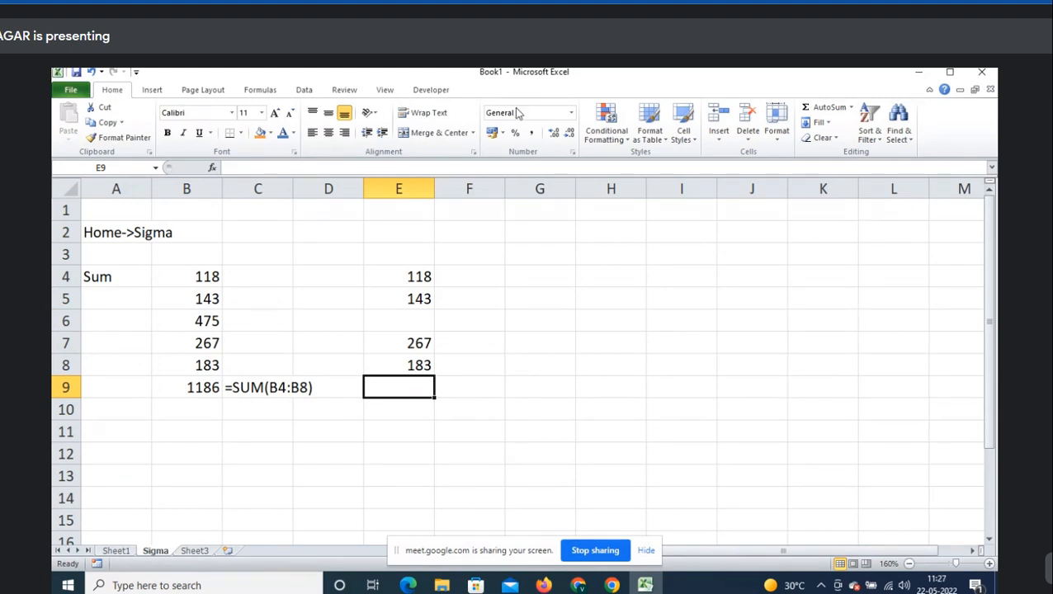
left_click(851, 108)
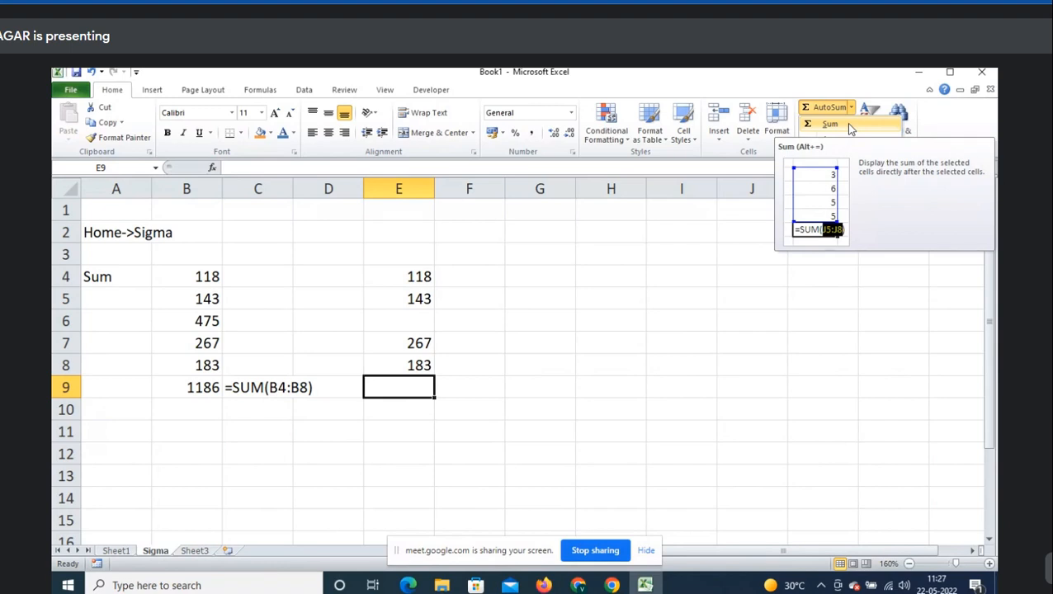
left_click(830, 124)
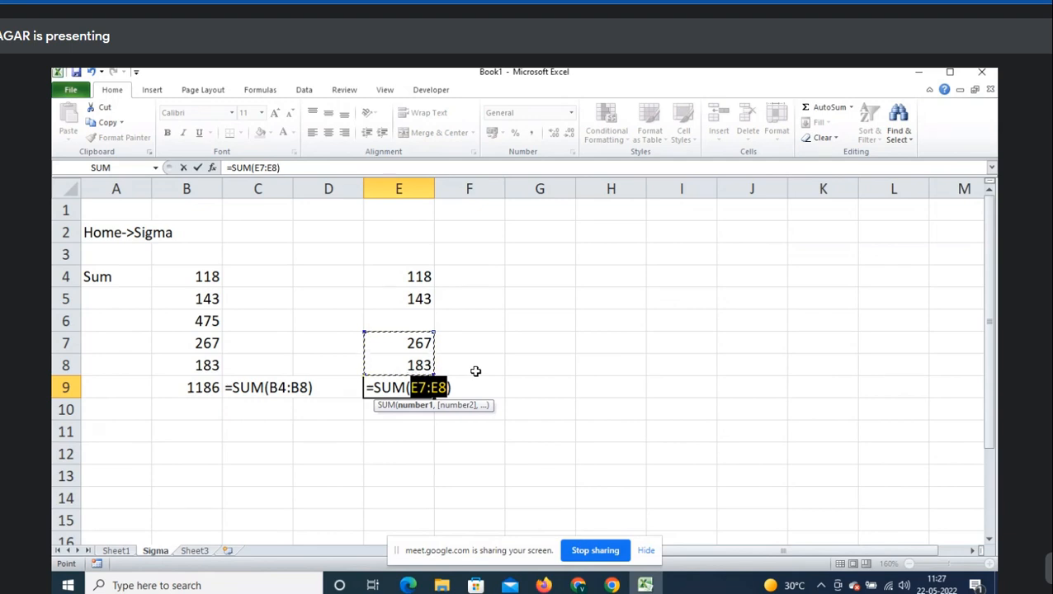
key("Escape")
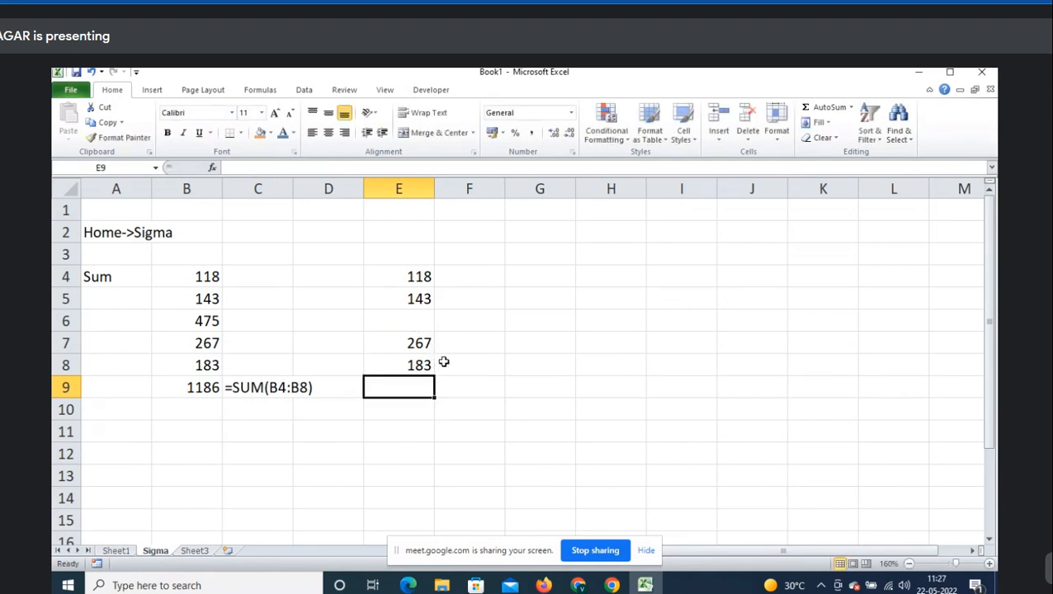
- Enter the text abc into the empty cell E6
left_click(421, 327)
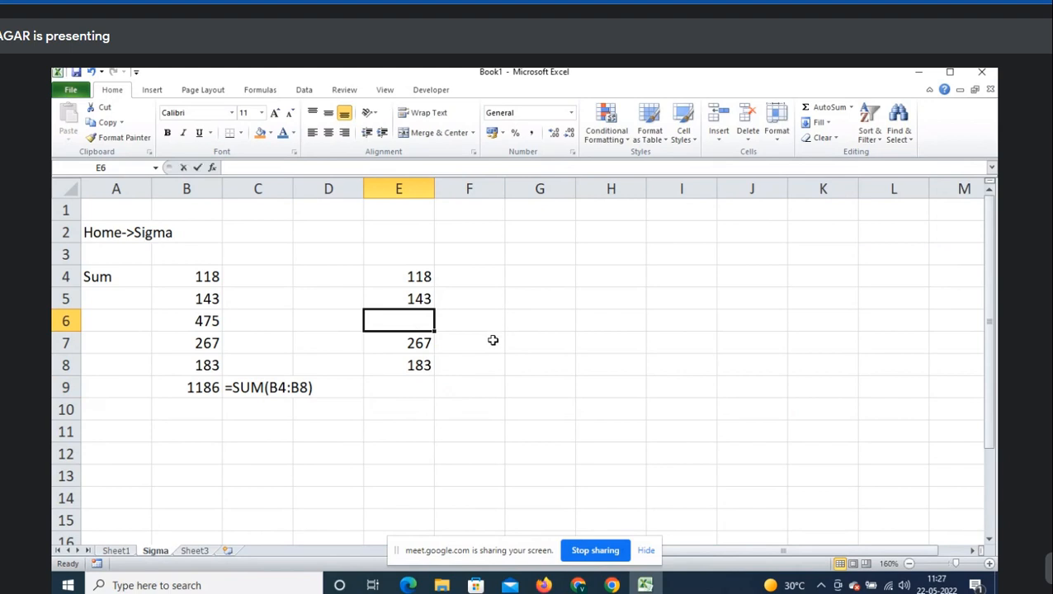
type("abc")
key("Tab")
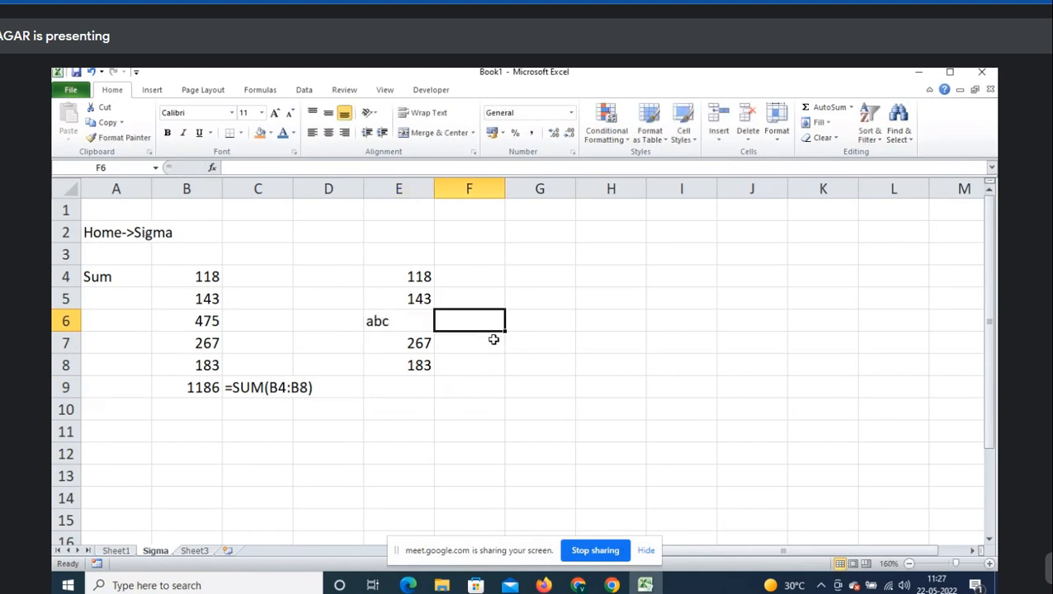
- Try an AutoSum total in E9, cancel the suggested E7:E8 sum, and recheck E6
left_click(424, 380)
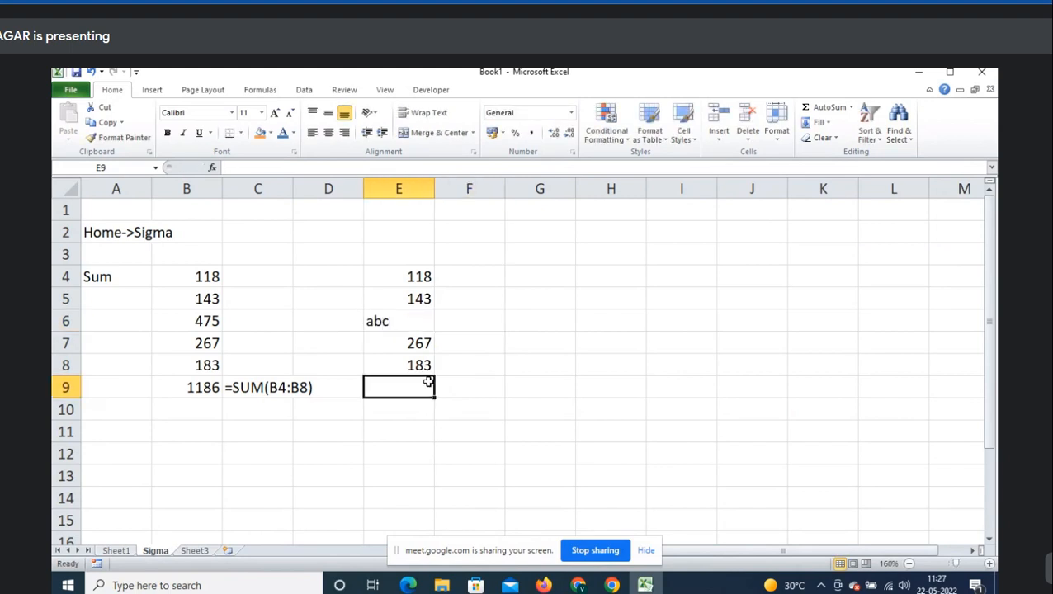
left_click(851, 109)
left_click(832, 124)
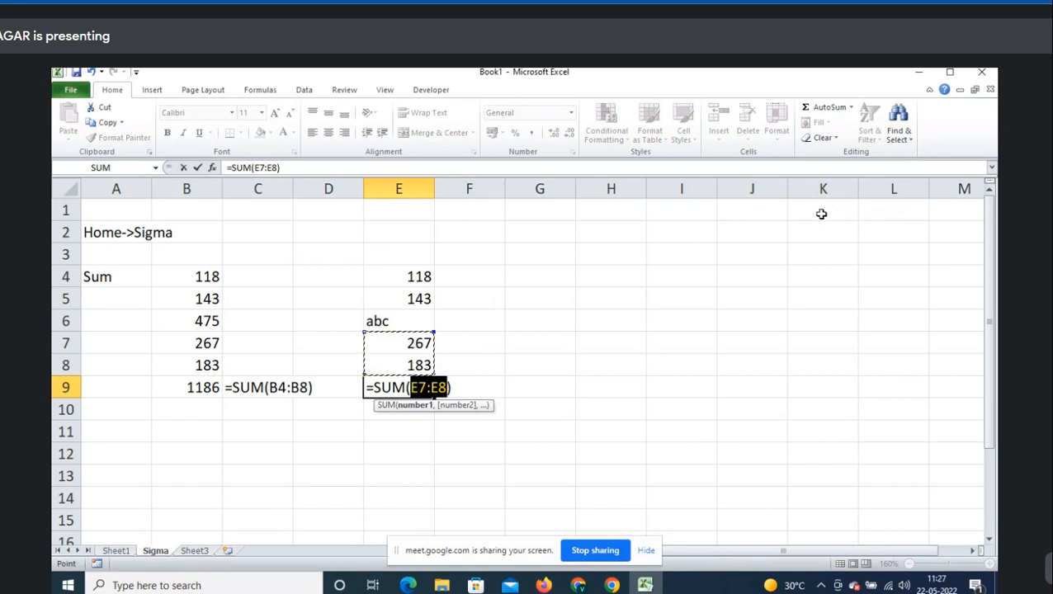
key("Escape")
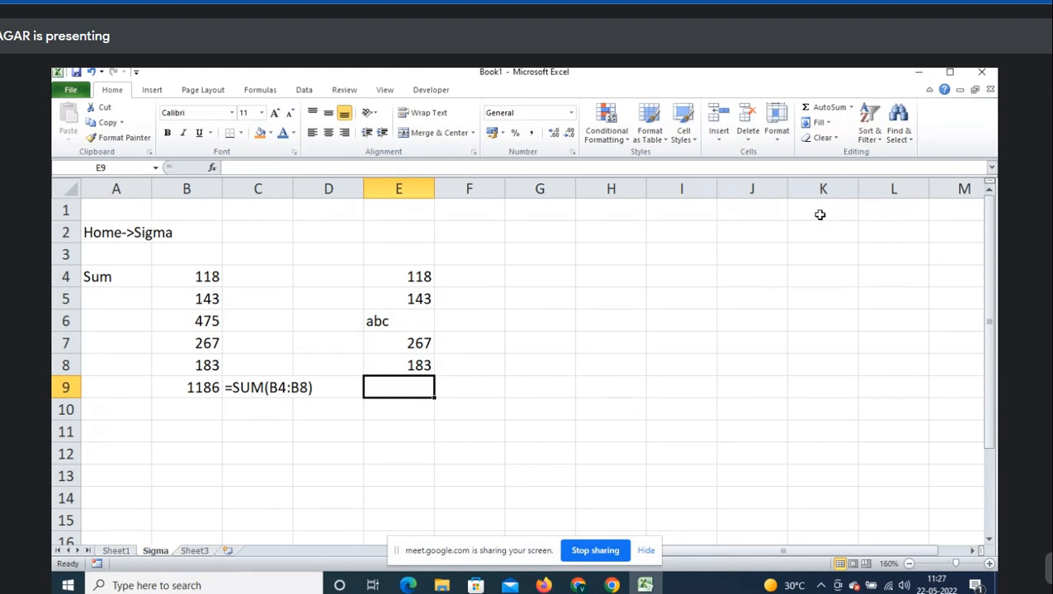
left_click(416, 322)
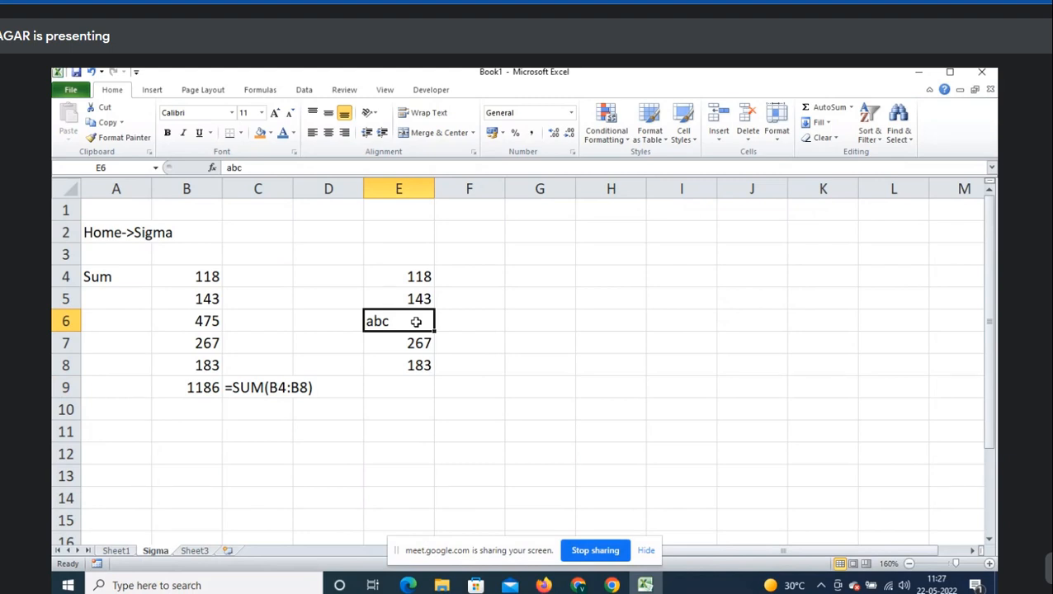
left_click(123, 415)
- Type the notes 'Sigma: It should have continuous data' in A10 and 'No missing values' in A11
type("Si")
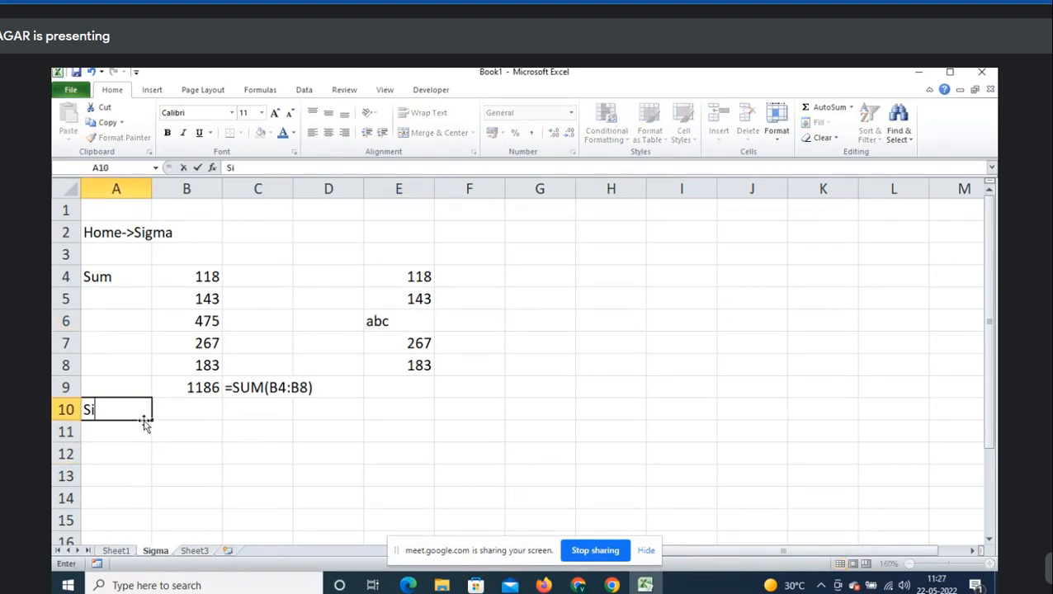
key("BackSpace")
type("Sigma")
type("It shou")
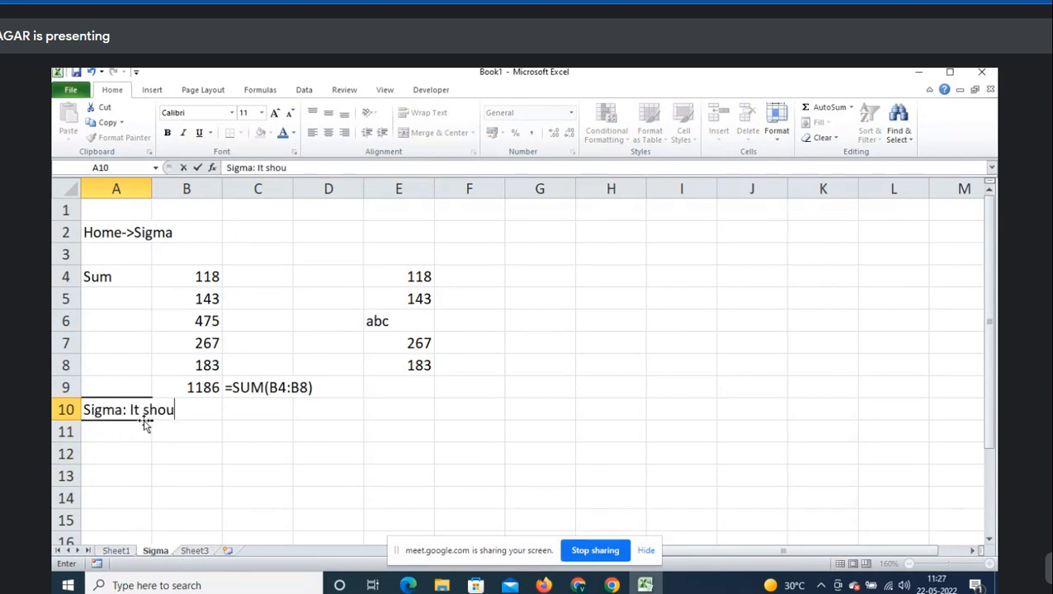
type("ld have com")
key("BackSpace")
key("BackSpace")
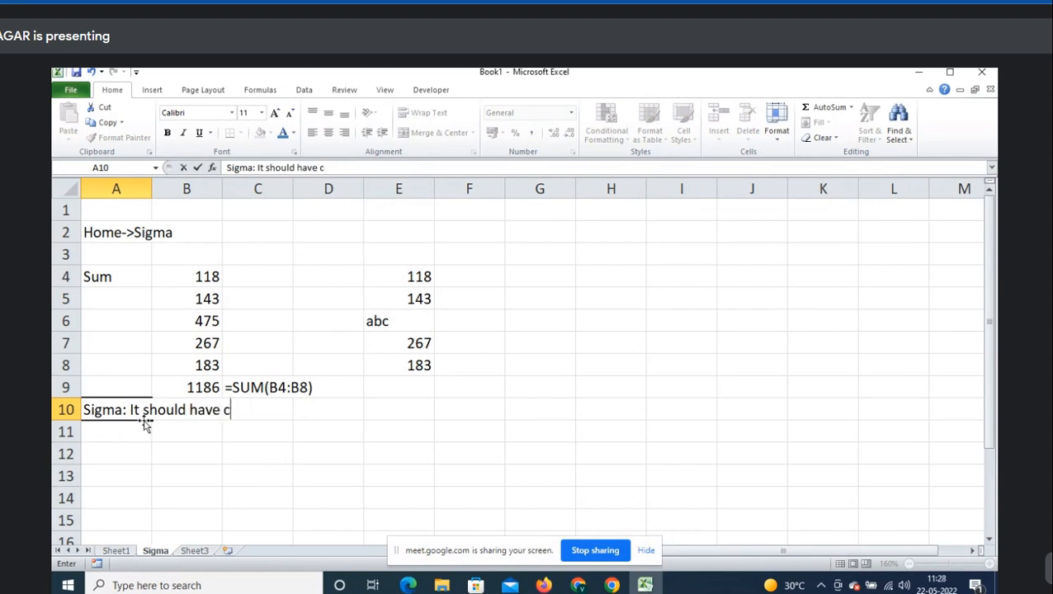
type("onutinus")
key("BackSpace")
key("BackSpace")
key("BackSpace")
key("BackSpace")
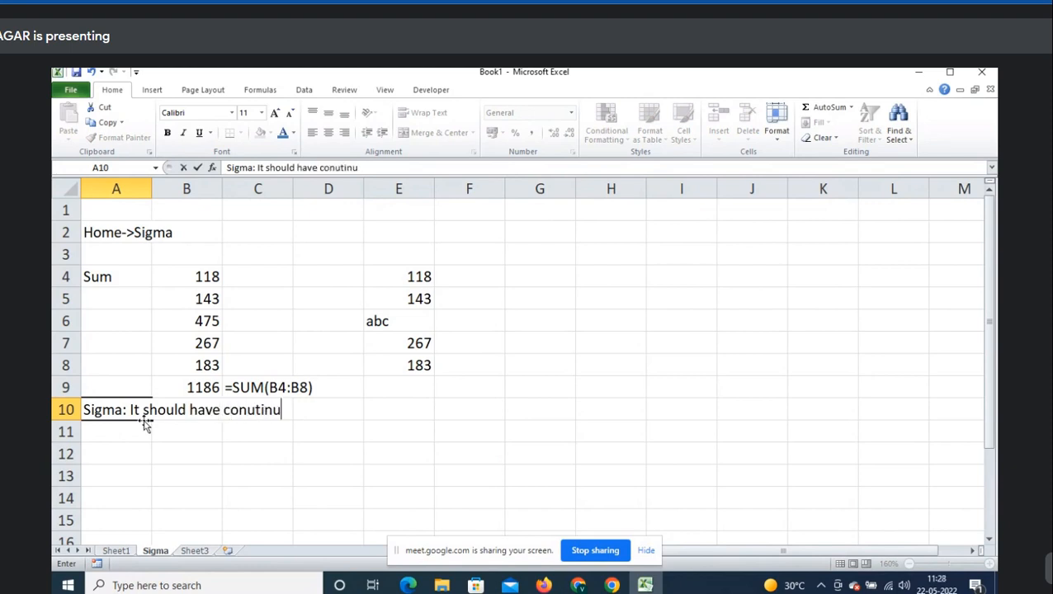
type("tinuous data")
key("Return")
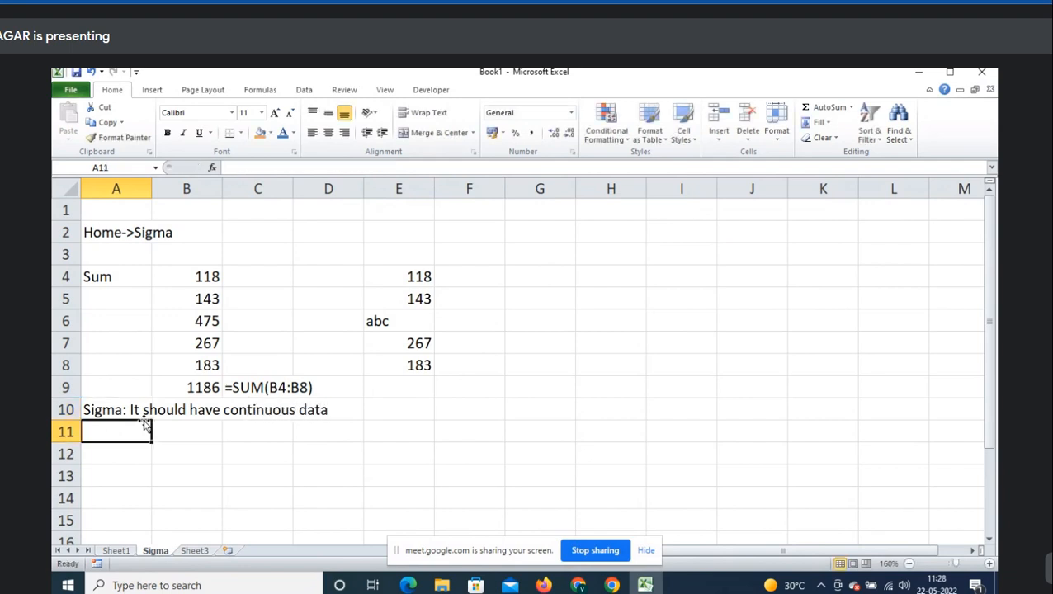
type("No missing ")
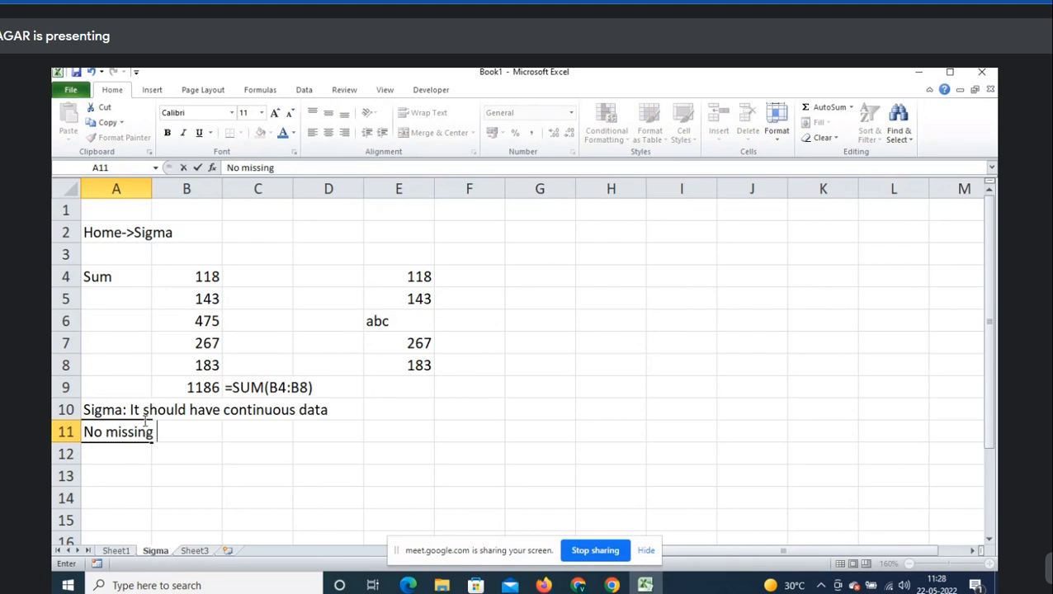
type("values")
key("Return")
- Insert a blank row at row 10 so the notes move down below it
key("Up")
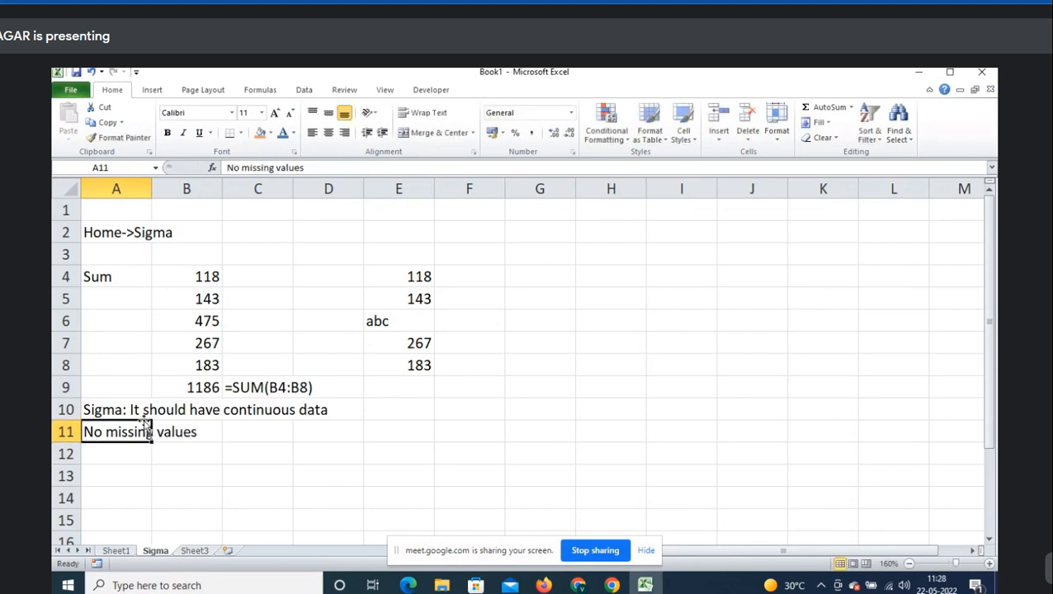
key("shift+space")
key("Up")
key("Down")
key("shift+space")
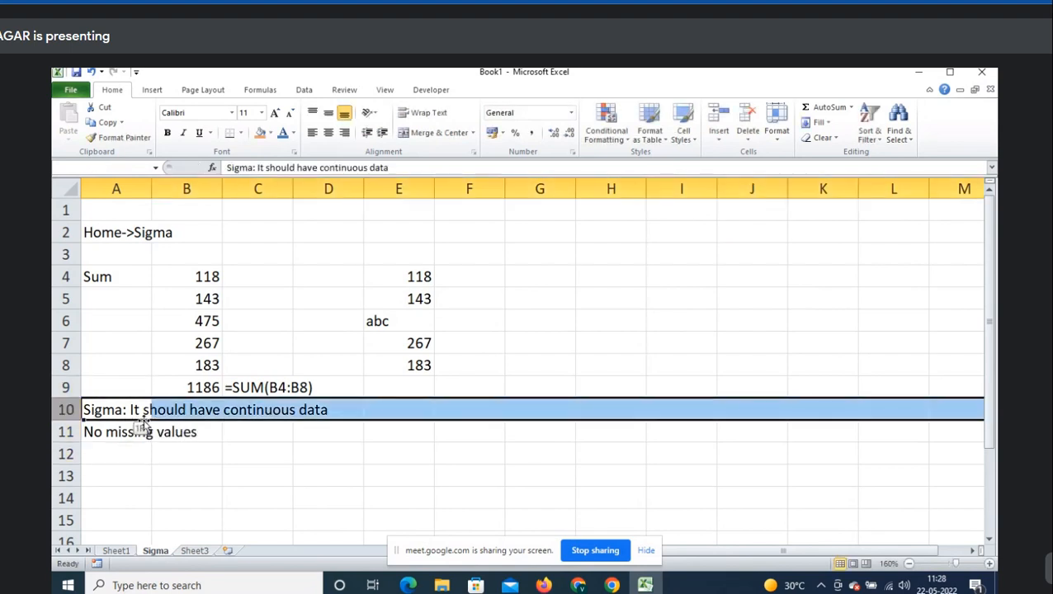
key("ctrl+shift+plus")
key("Right")
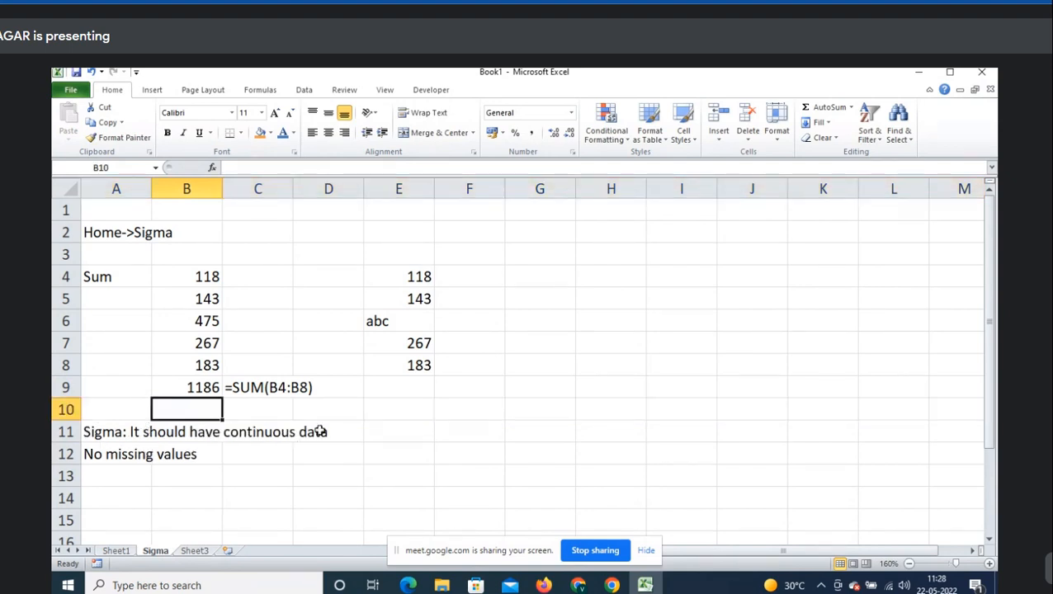
left_click(383, 385)
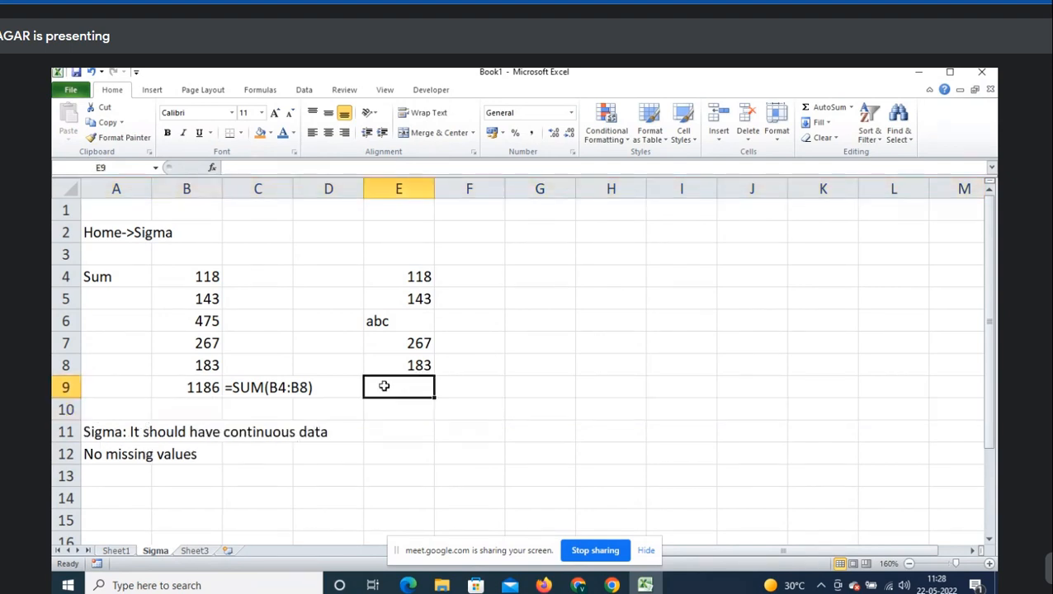
- Total E4:E8 in E9 with a typed =SUM formula, giving 711 despite the abc cell
left_click(851, 107)
left_click(825, 123)
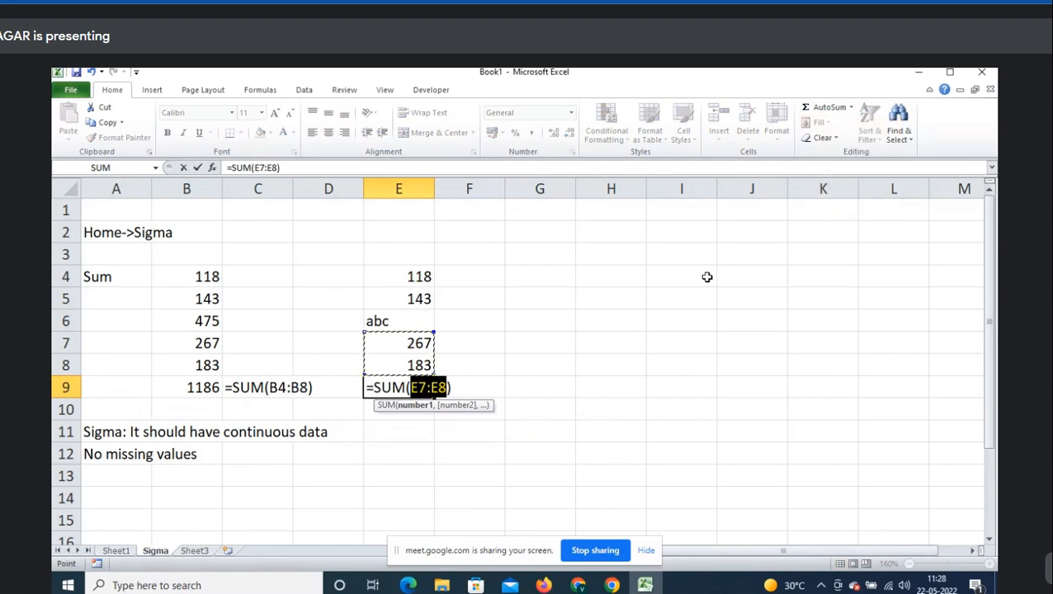
key("Escape")
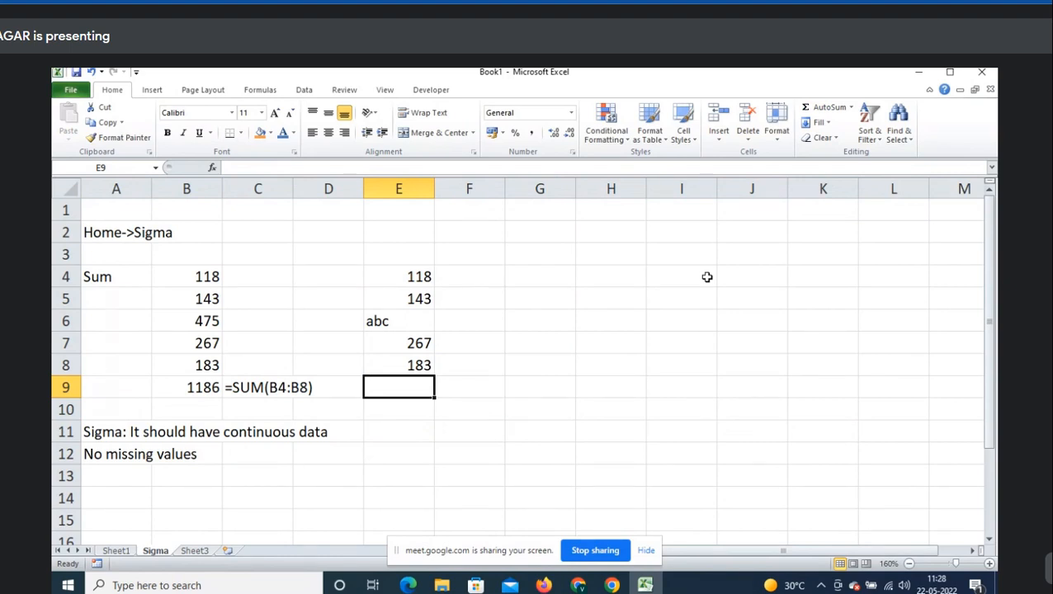
type("=")
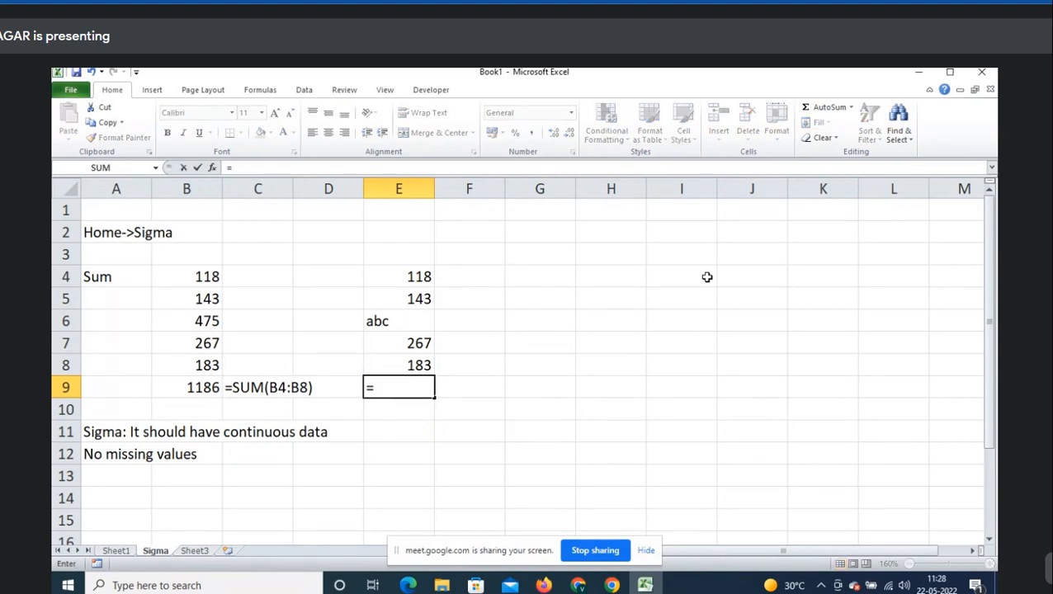
type("s")
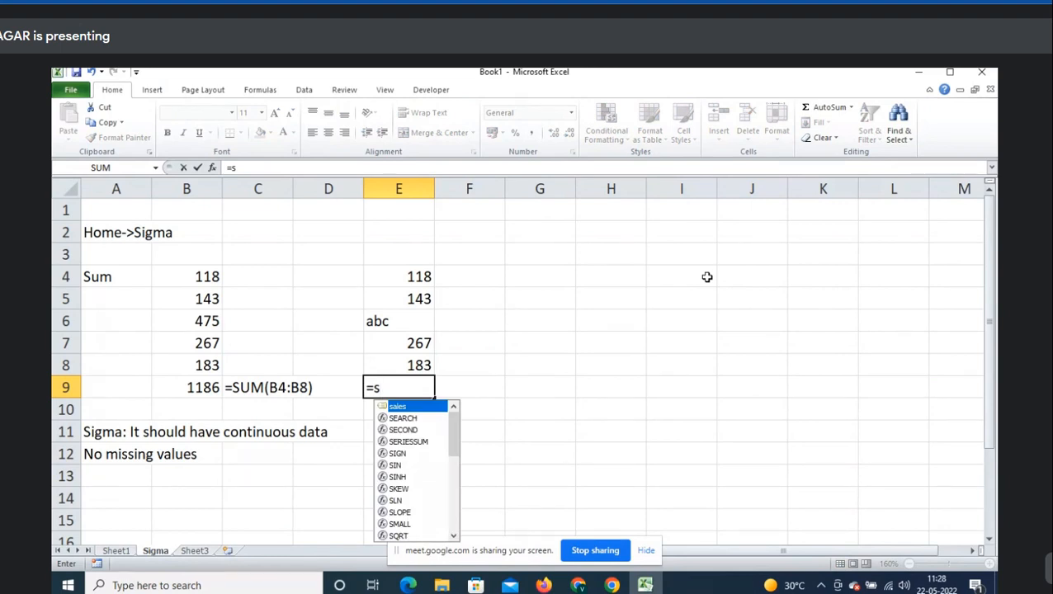
type("um")
key("Tab")
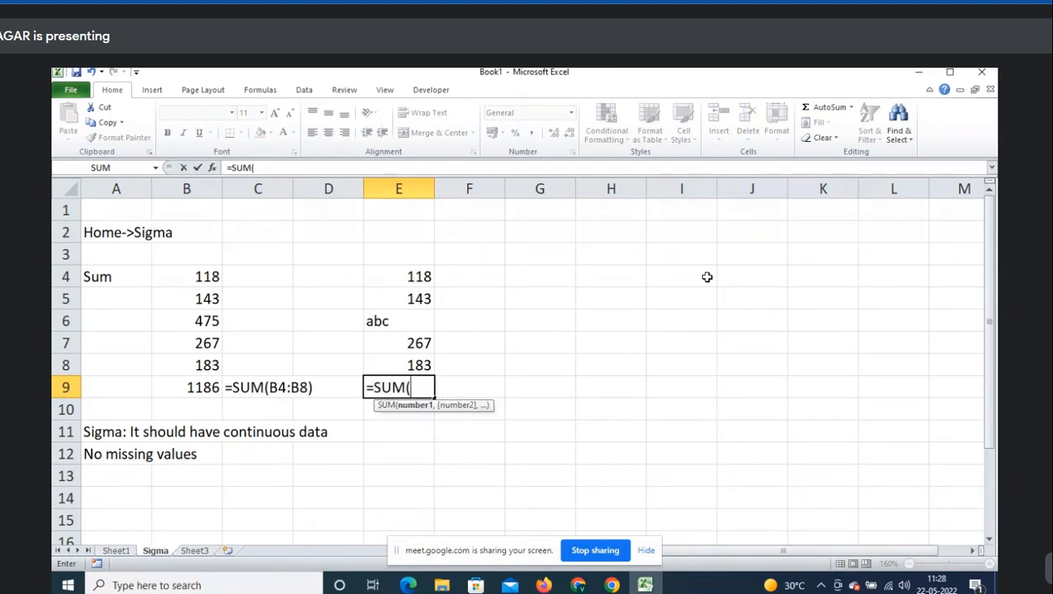
key("Up")
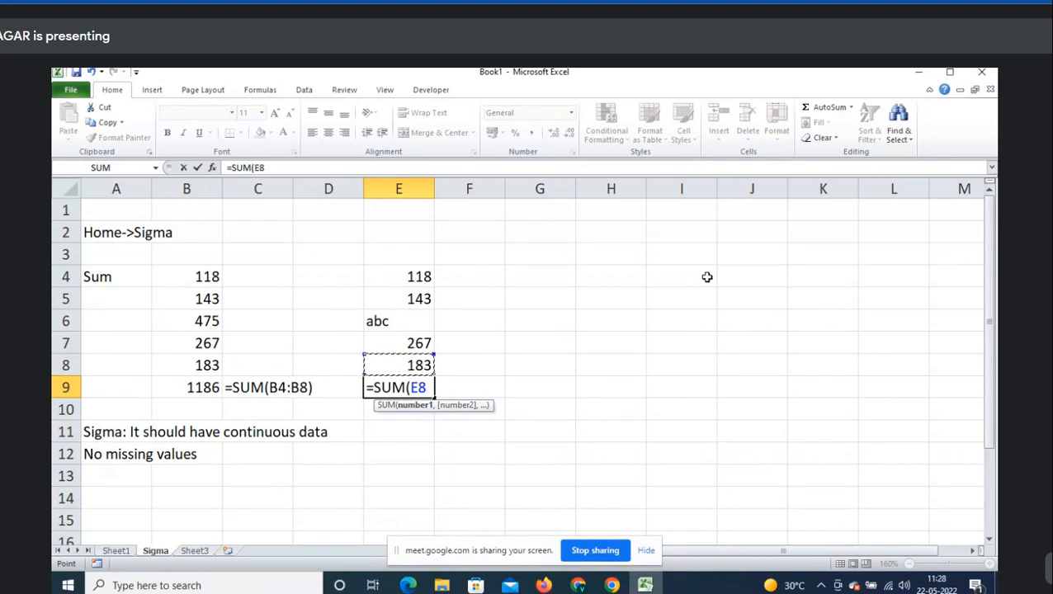
key("shift+Up")
key("shift+Up")
key("shift+Up")
key("shift+Up")
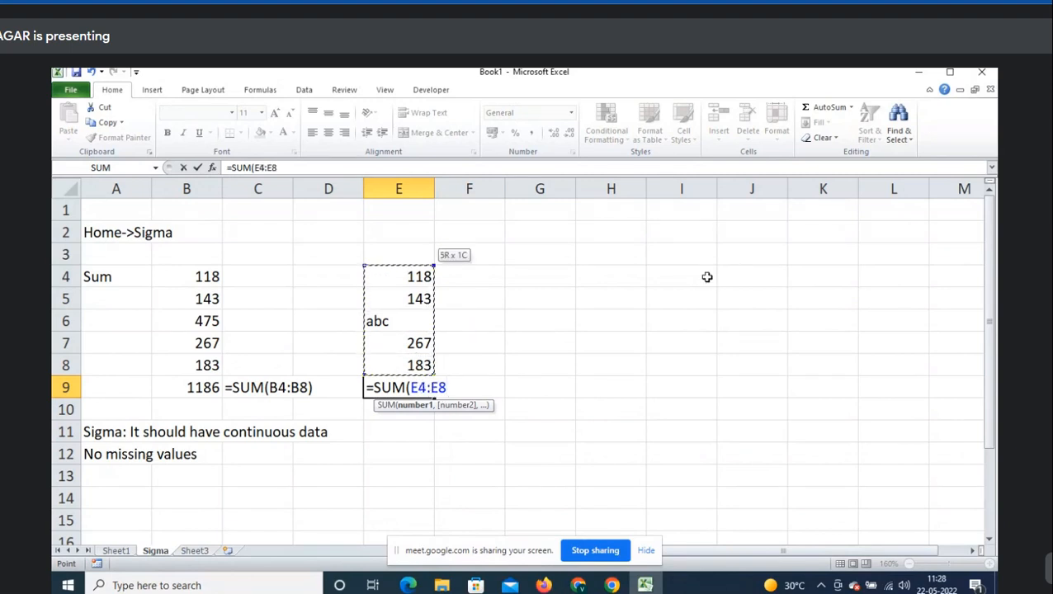
key("Return")
- Show the formula text =SUM(E4:E8) in F9 beside the total
key("Up")
key("F2")
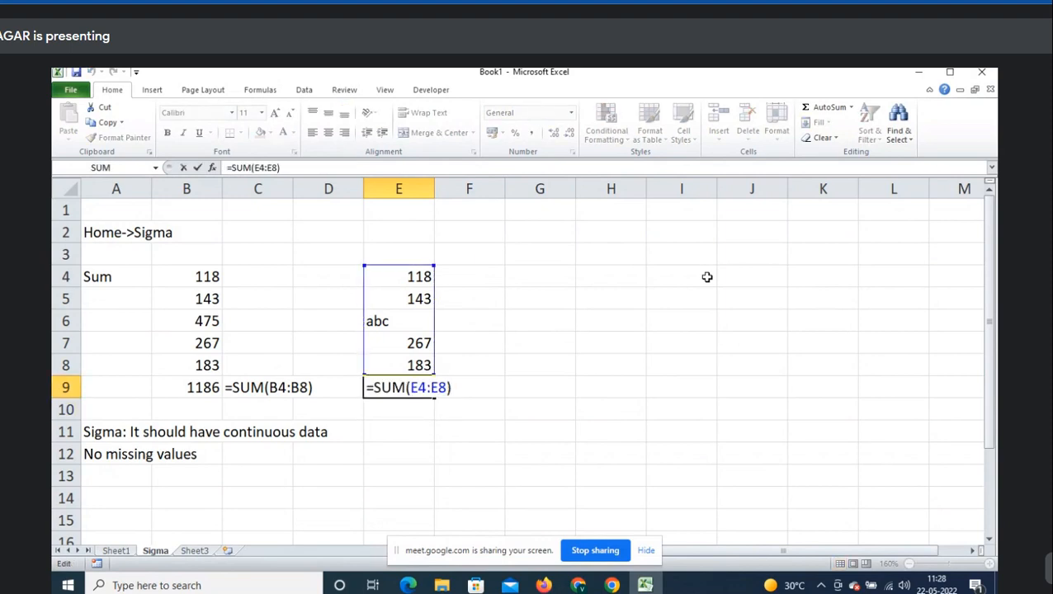
key("shift+Home")
key("ctrl+c")
key("Tab")
type("'")
key("ctrl+v")
key("Return")
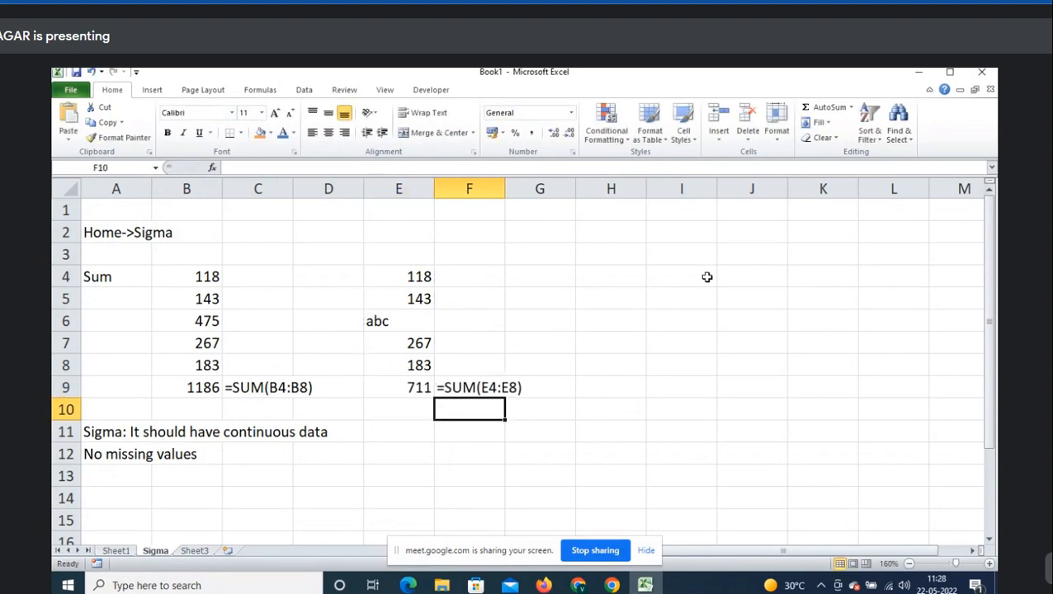
key("Up")
key("Up")
- Copy the numbers B4:B8 into H4:H8
key("Left")
key("Left")
key("Left")
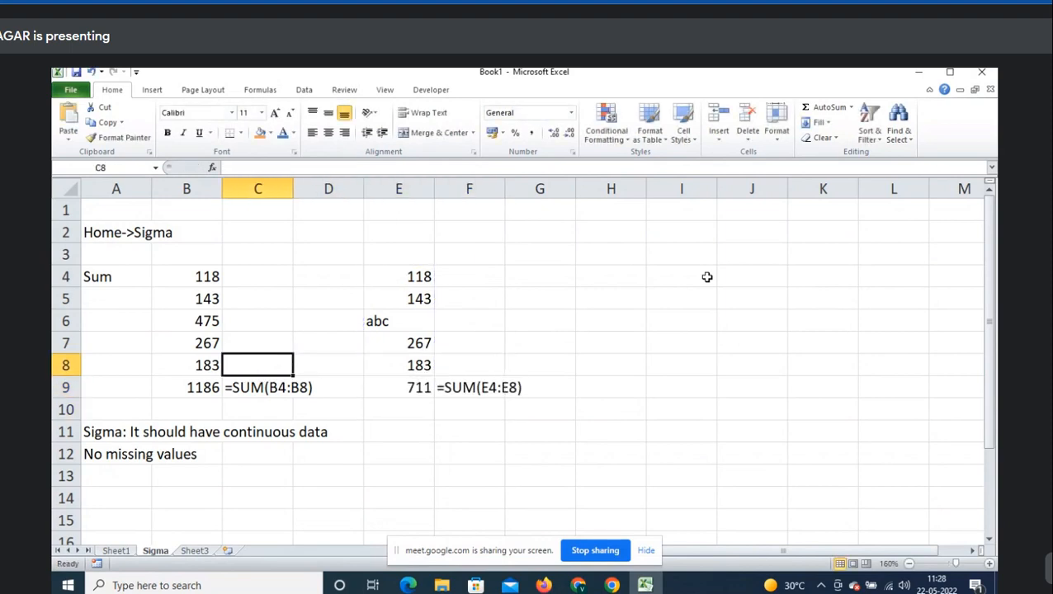
key("Left")
key("ctrl+shift+Up")
key("ctrl+c")
key("ctrl+Up")
key("ctrl+Right")
key("Right")
key("Right")
key("Right")
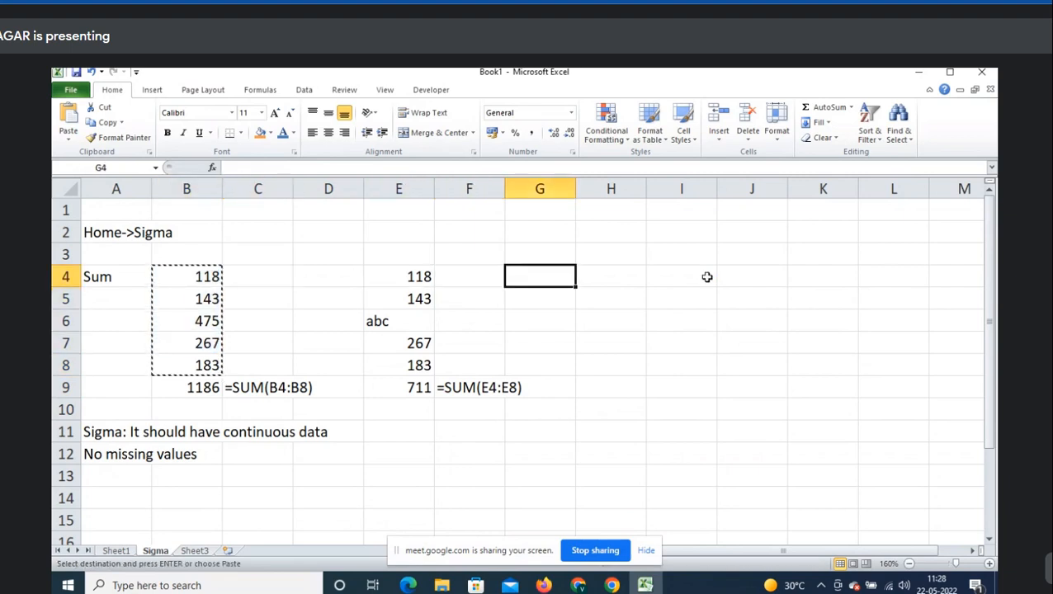
key("Return")
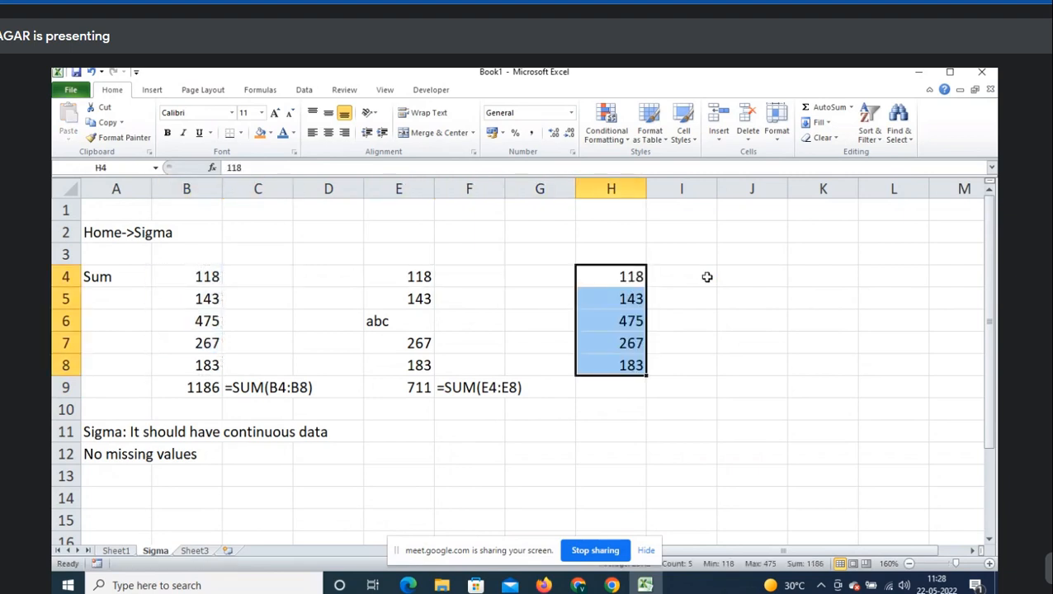
- Total H4:H8 in H9 as 1186, redoing the sum with the Alt+= shortcut
key("Down")
key("Down")
key("Down")
key("Down")
key("Down")
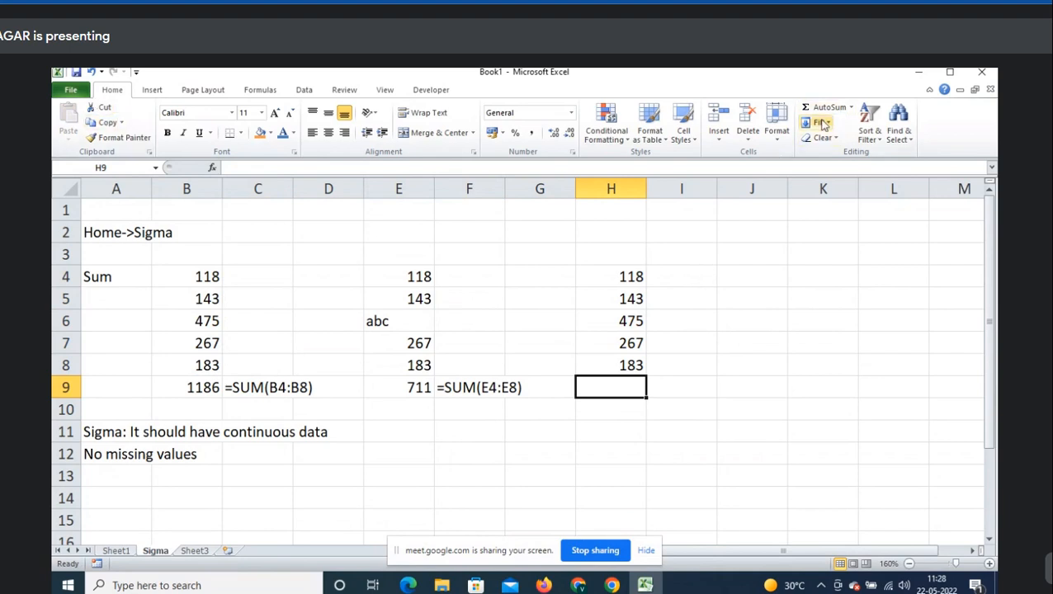
left_click(851, 107)
left_click(852, 131)
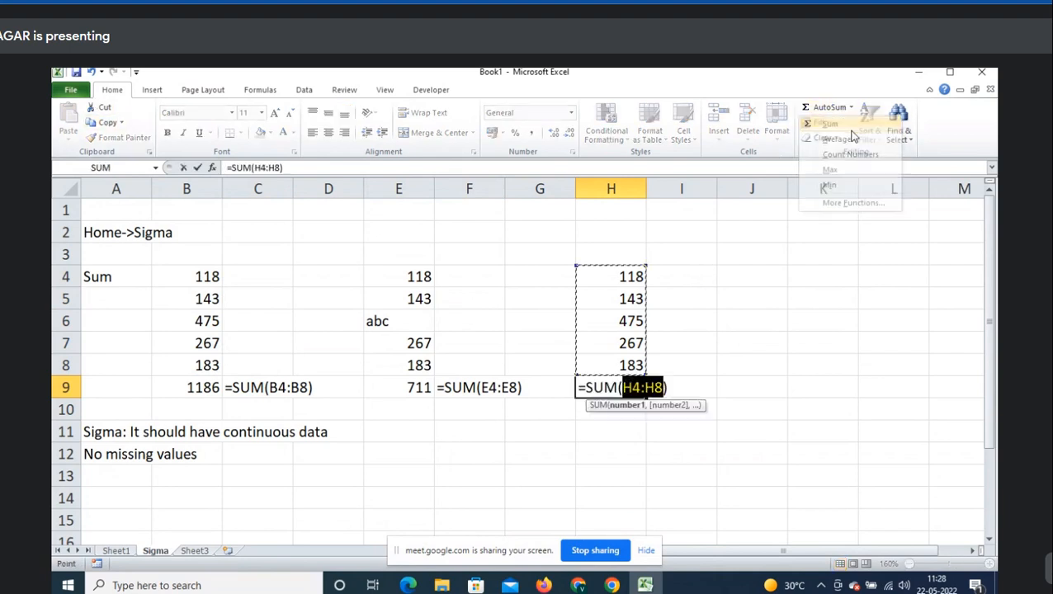
key("Return")
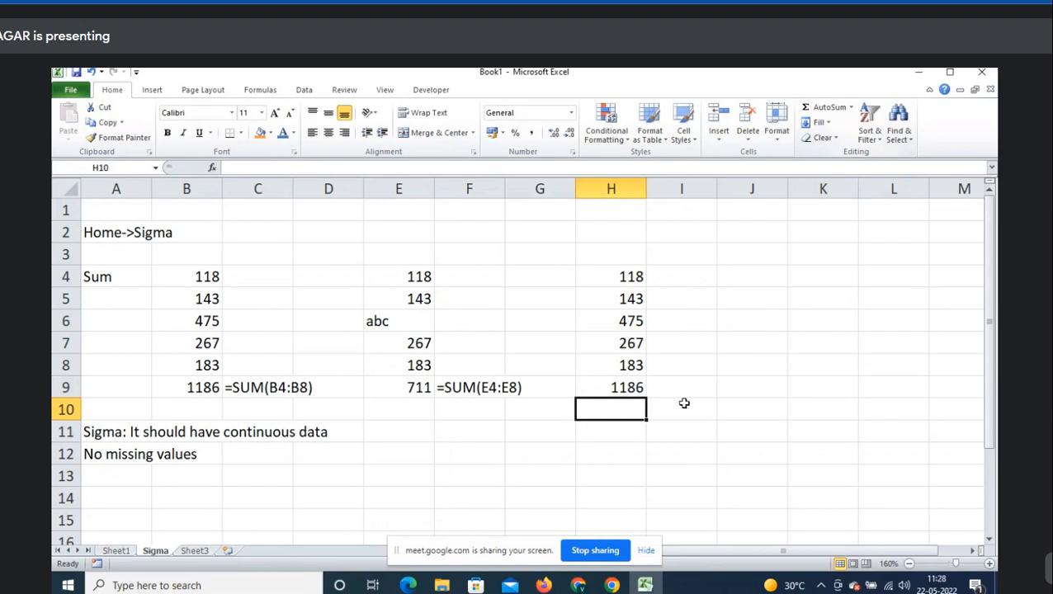
left_click(642, 387)
key("Delete")
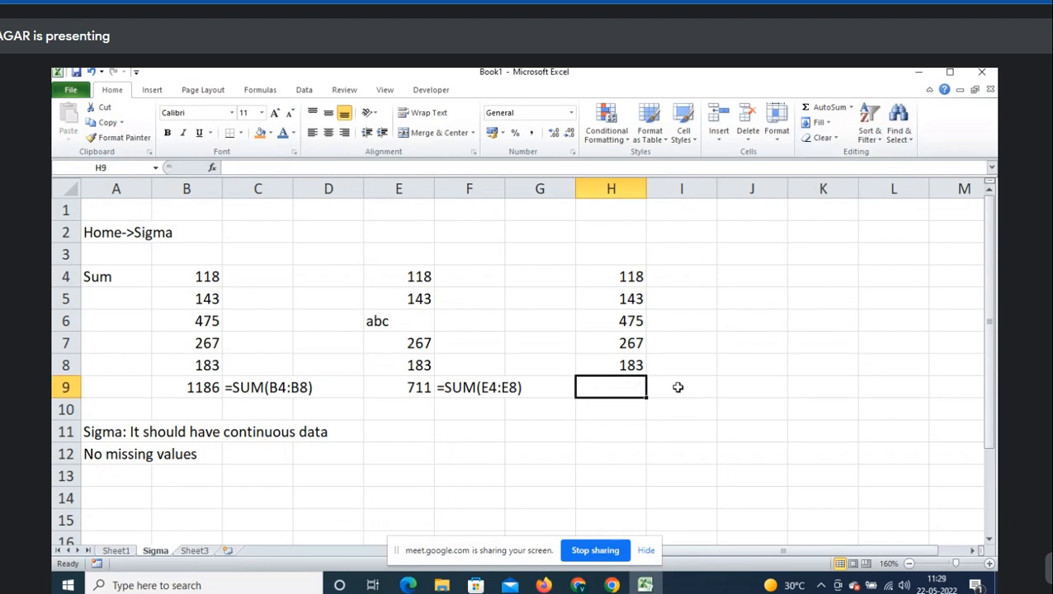
key("alt+equal")
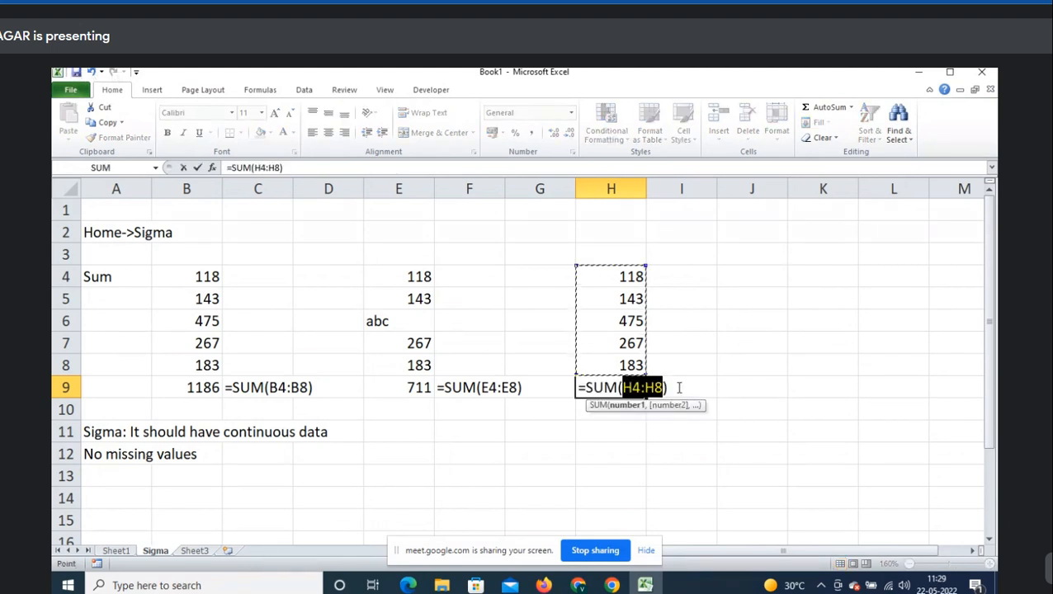
key("Escape")
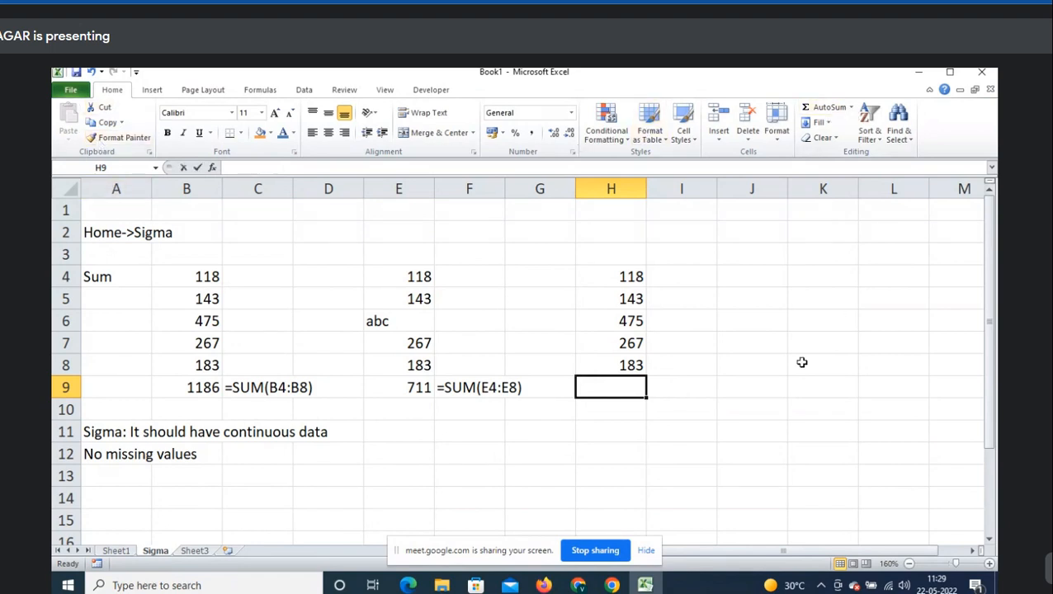
key("alt+equal")
key("alt+equal")
- Show H9's SUM formula as text in I9 beside the total
key("F2")
key("shift+Home")
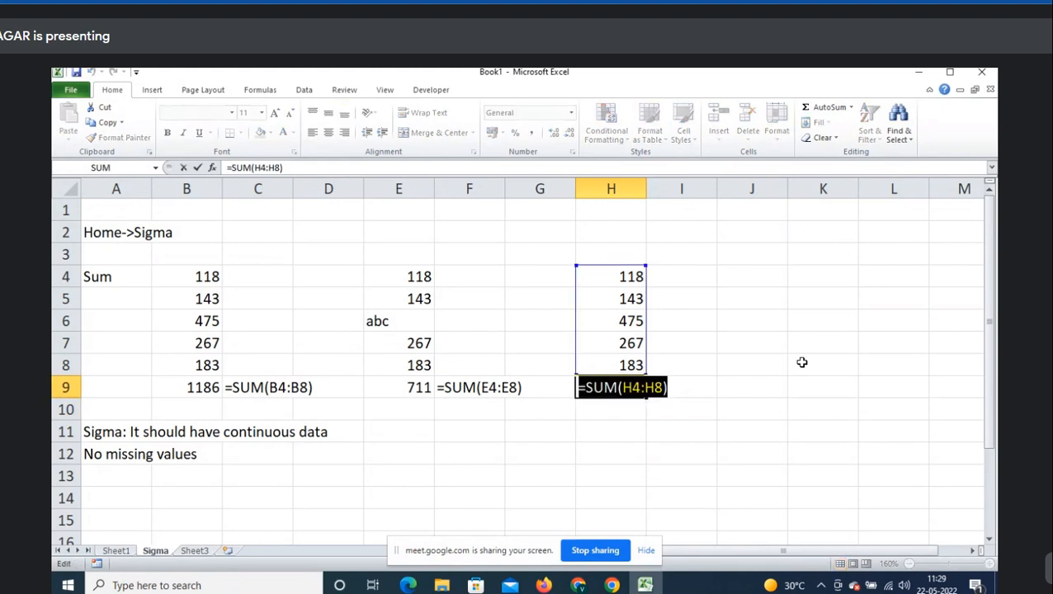
key("Escape")
key("Right")
type("'")
key("ctrl+v")
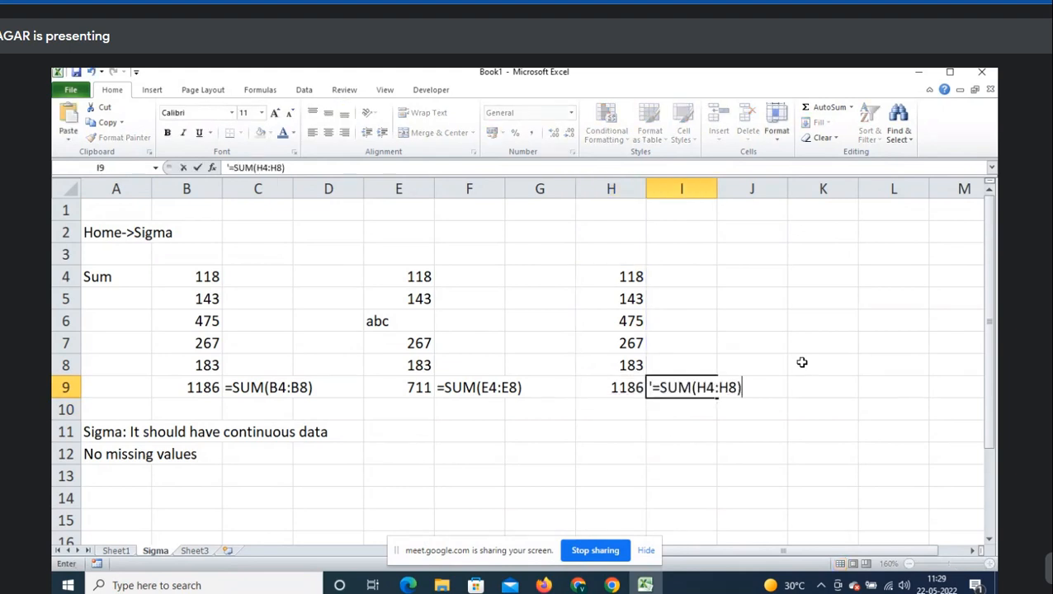
key("Return")
- Add the note 'ALT+=: Shortcut key for SUM function' in A14
key("Home")
key("Down")
key("Down")
key("Down")
key("Down")
type("S")
key("Escape")
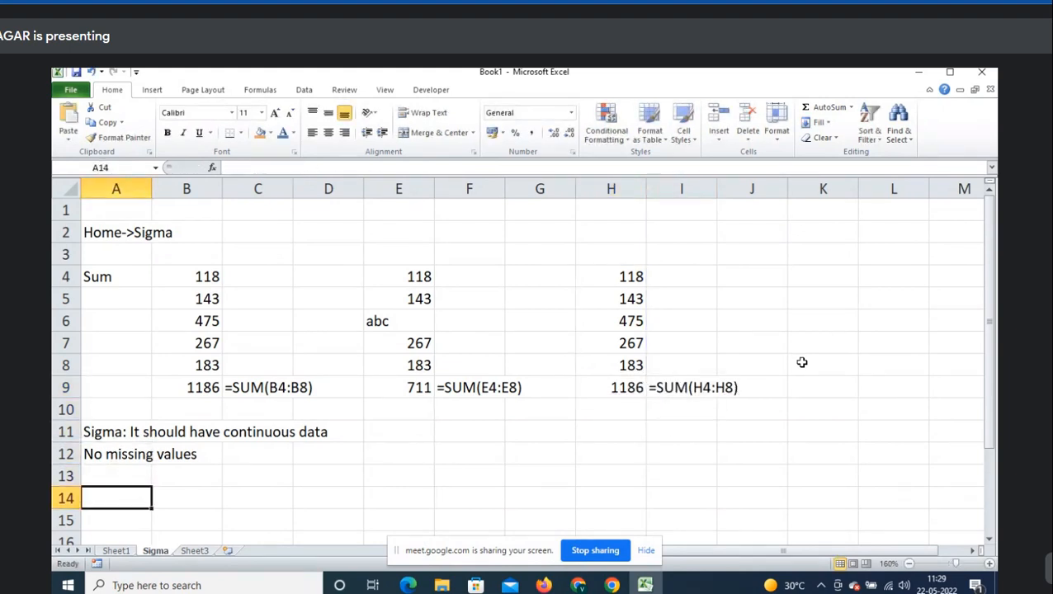
type("ALT+")
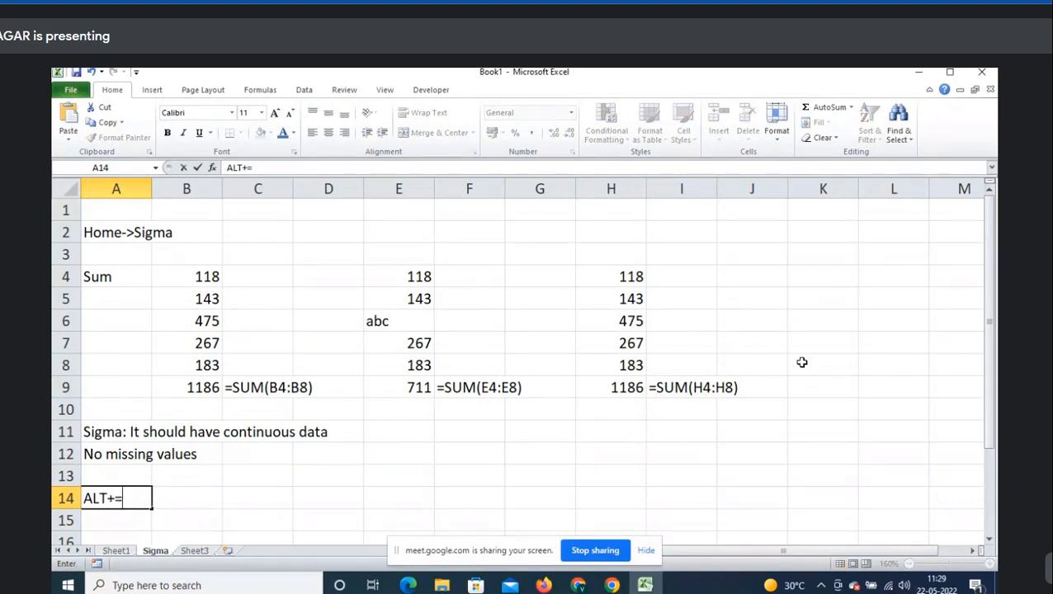
type("=: Shortcut ")
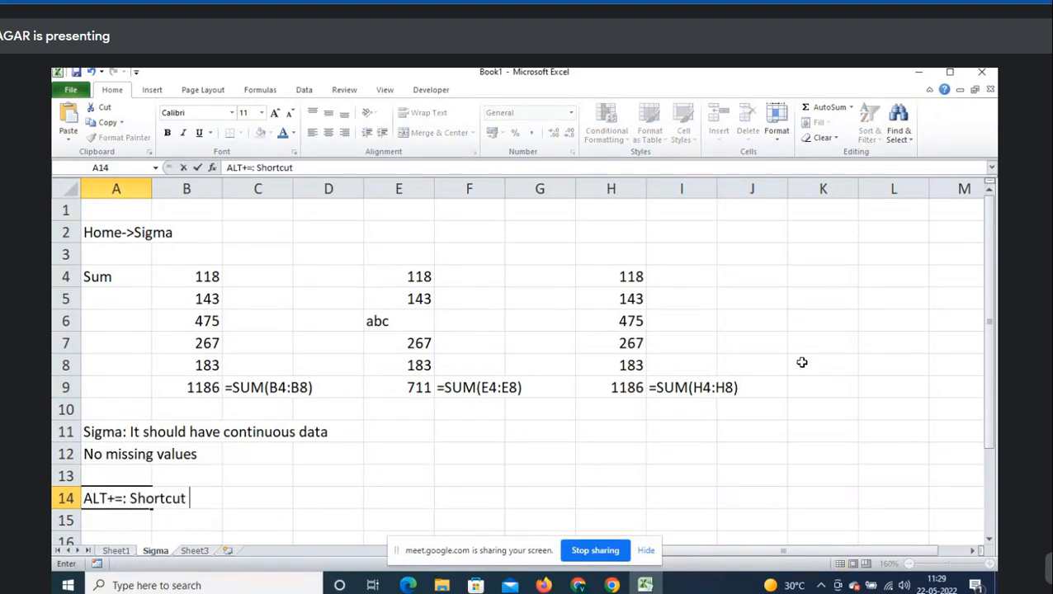
type("key for SUM fu")
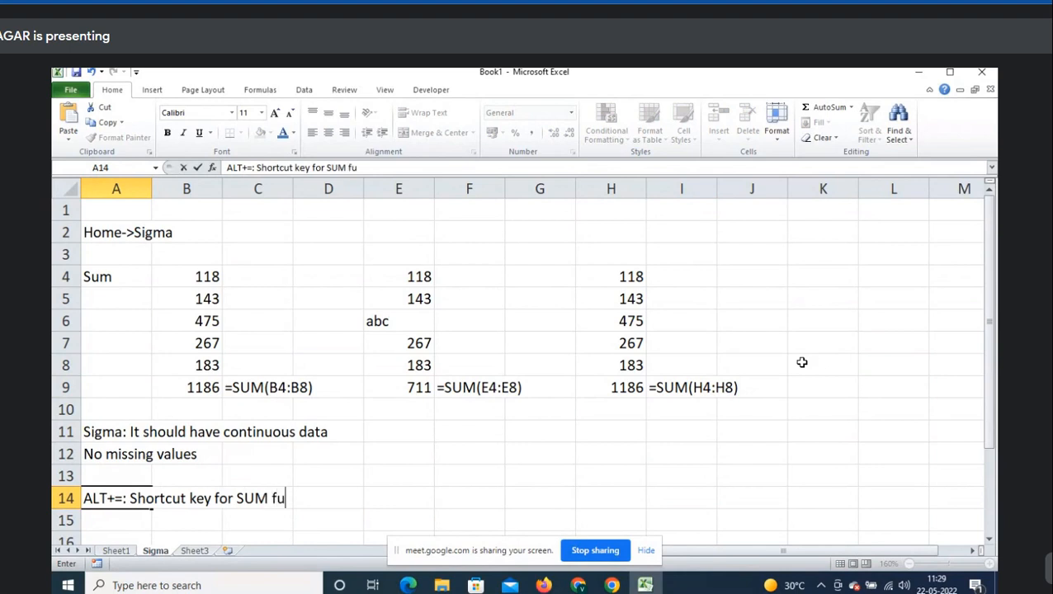
type("nction")
key("Return")
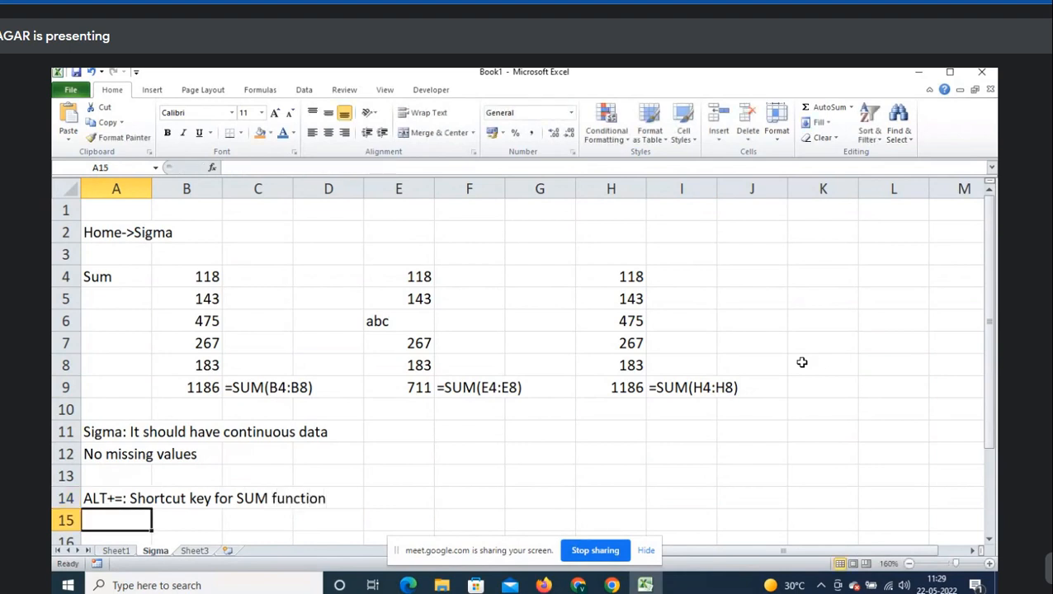
scroll(800, 362, "down", 1)
scroll(809, 388, "up", 1)
key("alt+Tab")
left_click(670, 182)
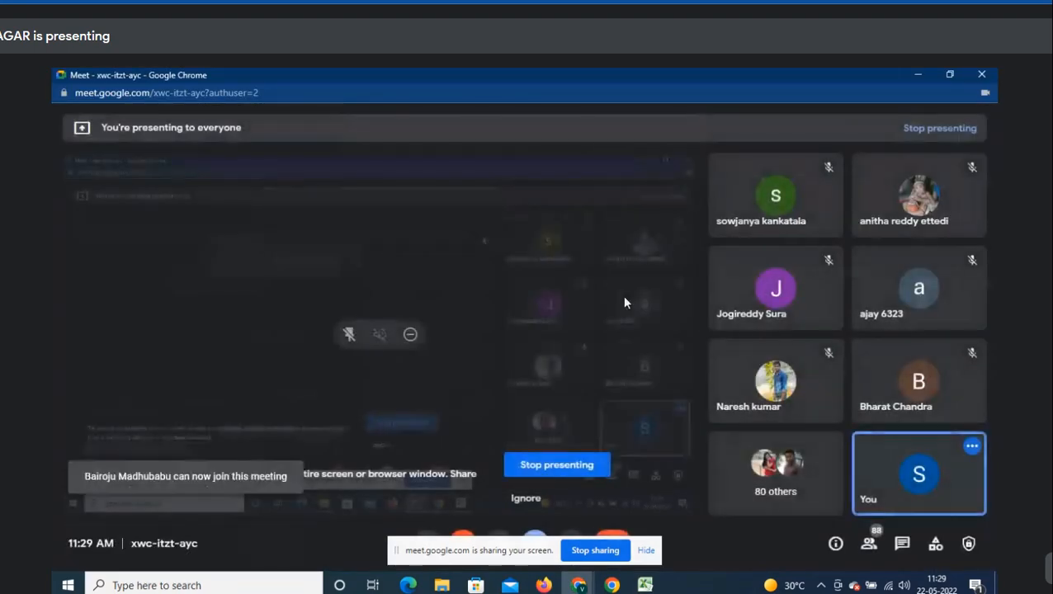
key("alt+Tab")
left_click(203, 362)
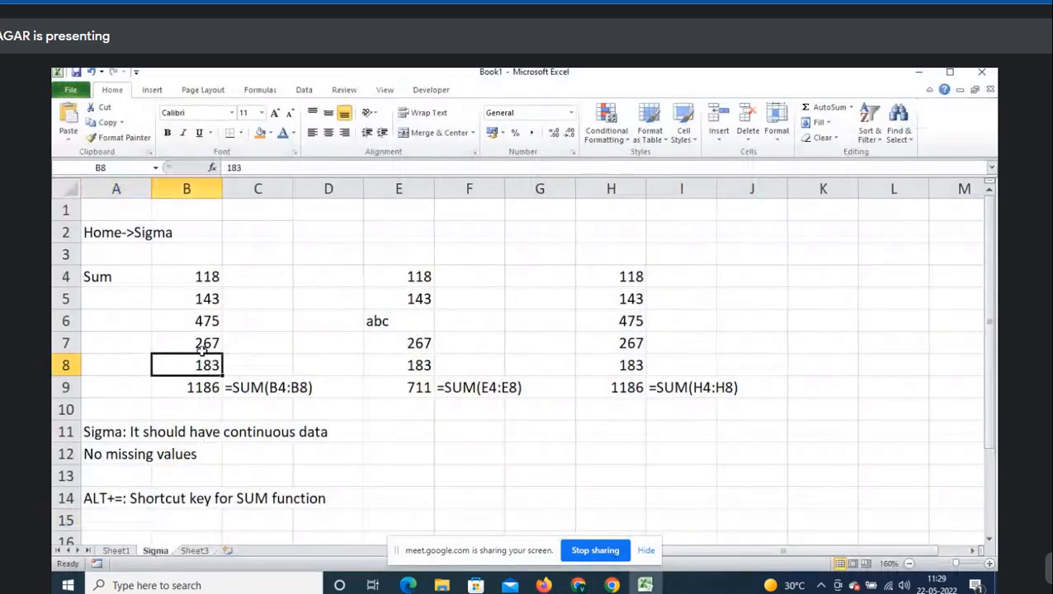
left_click_drag(202, 348, 205, 272)
left_click(201, 321)
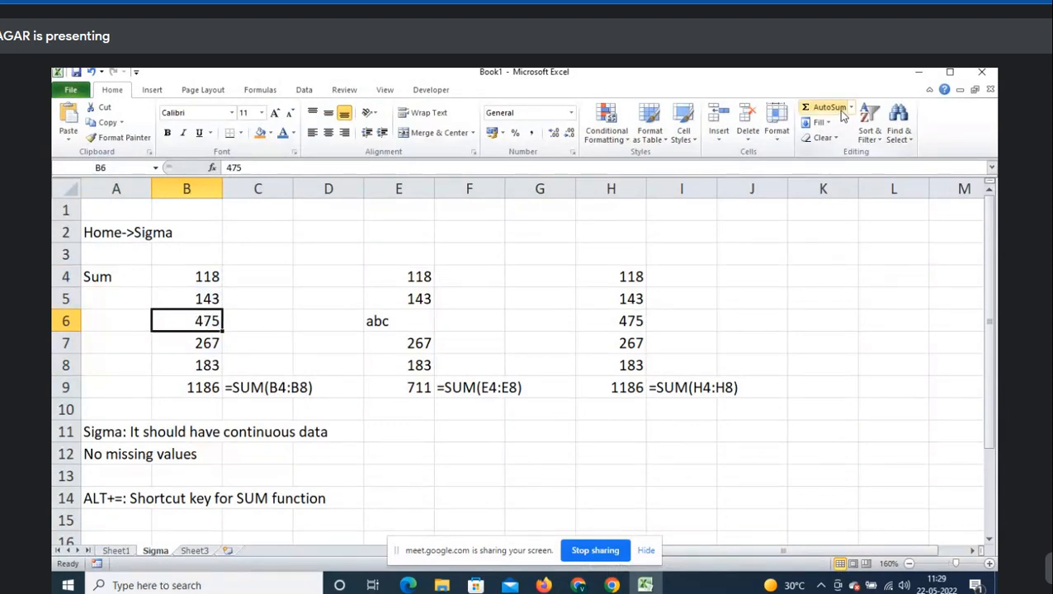
left_click(397, 386)
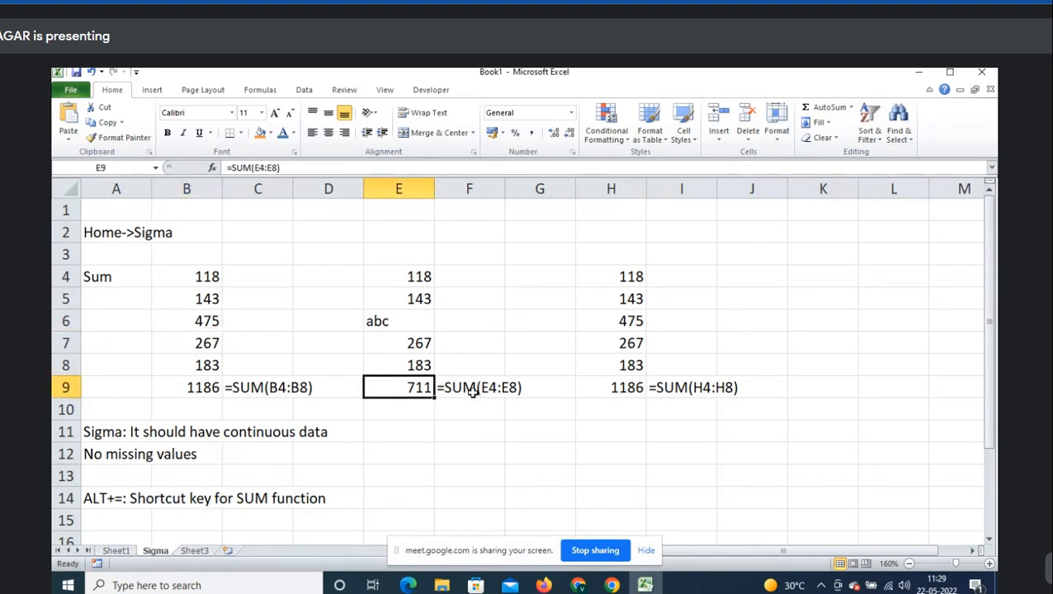
double_click(385, 393)
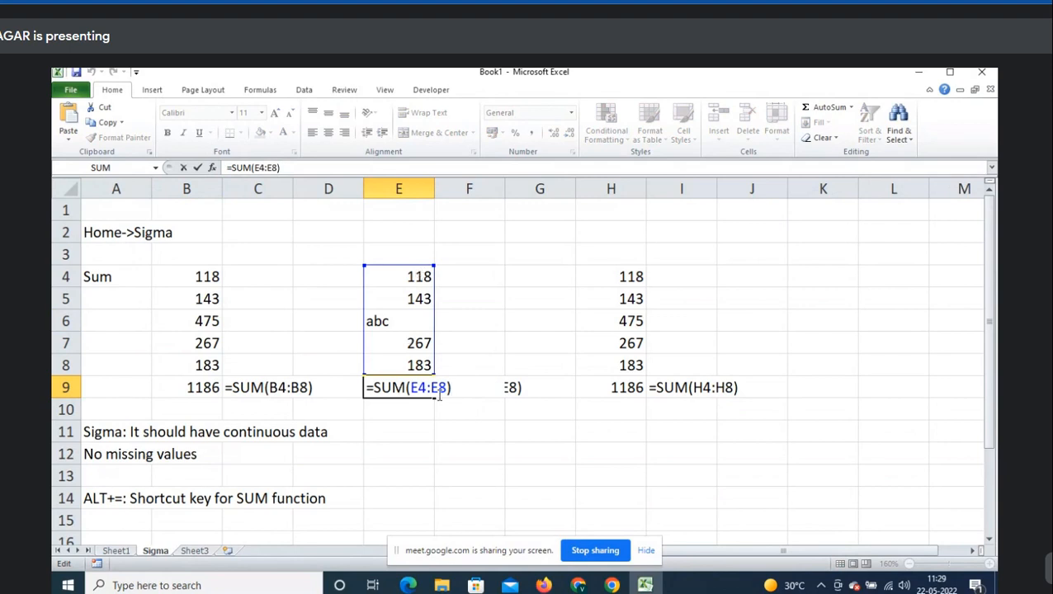
key("Escape")
left_click_drag(639, 369, 638, 269)
left_click(635, 275)
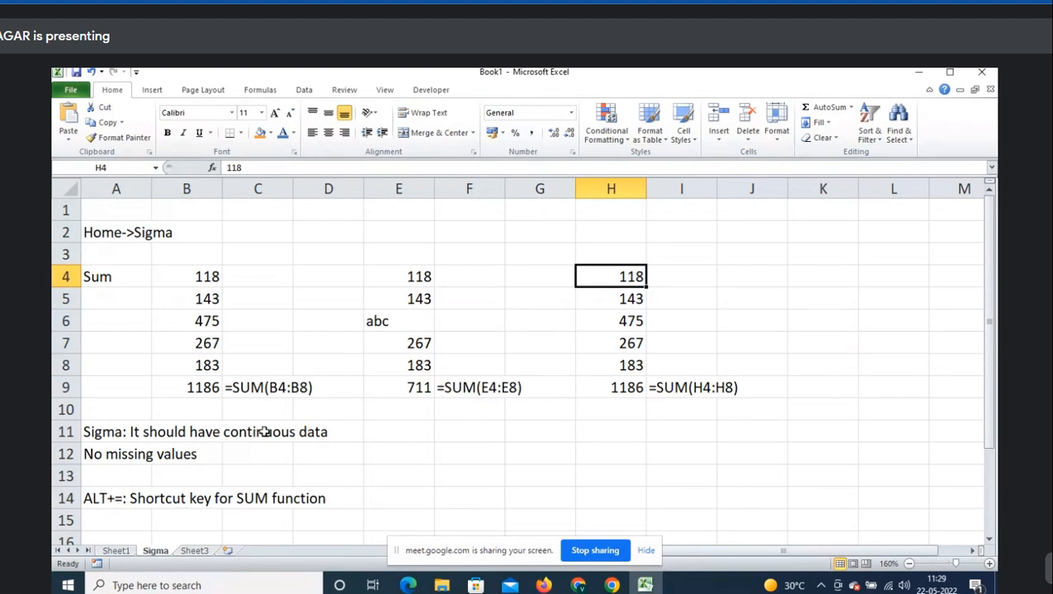
- Copy the five numbers in H4:H8
scroll(509, 404, "down", 1)
scroll(509, 405, "up", 1)
key("shift+Down")
key("shift+Down")
key("shift+Down")
key("shift+Down")
key("ctrl+c")
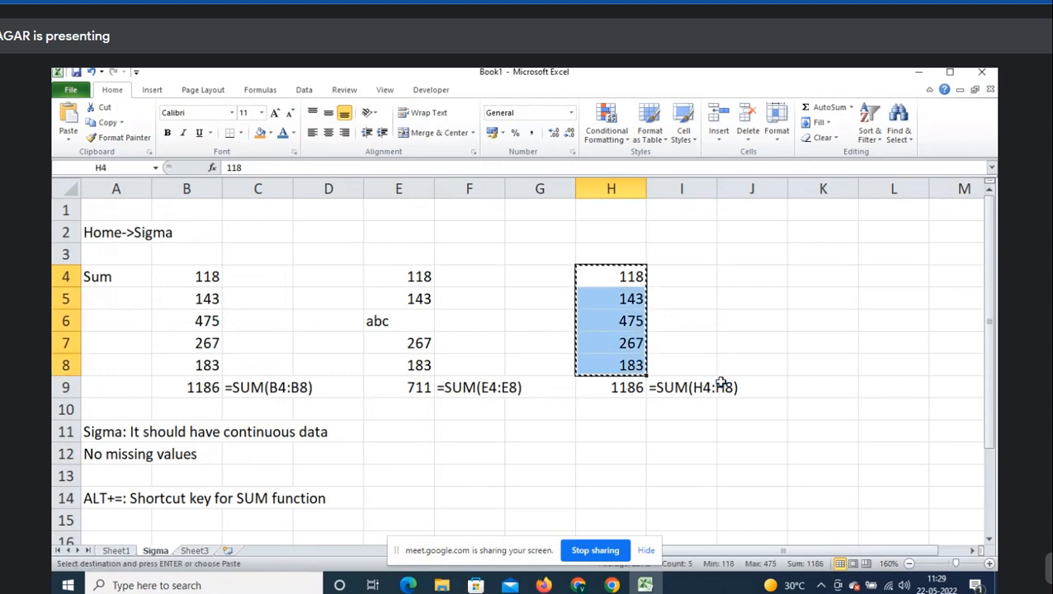
key("Escape")
left_click(851, 107)
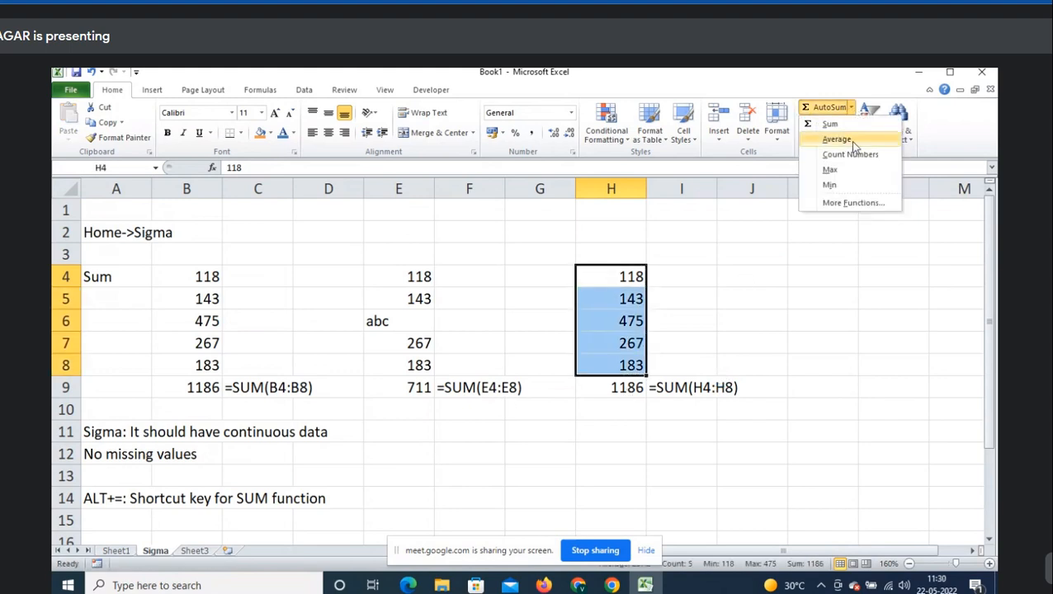
key("Escape")
key("ctrl+c")
- Paste the numbers 118, 143, 475, 267, 183 into B16:B20
scroll(410, 323, "down", 2)
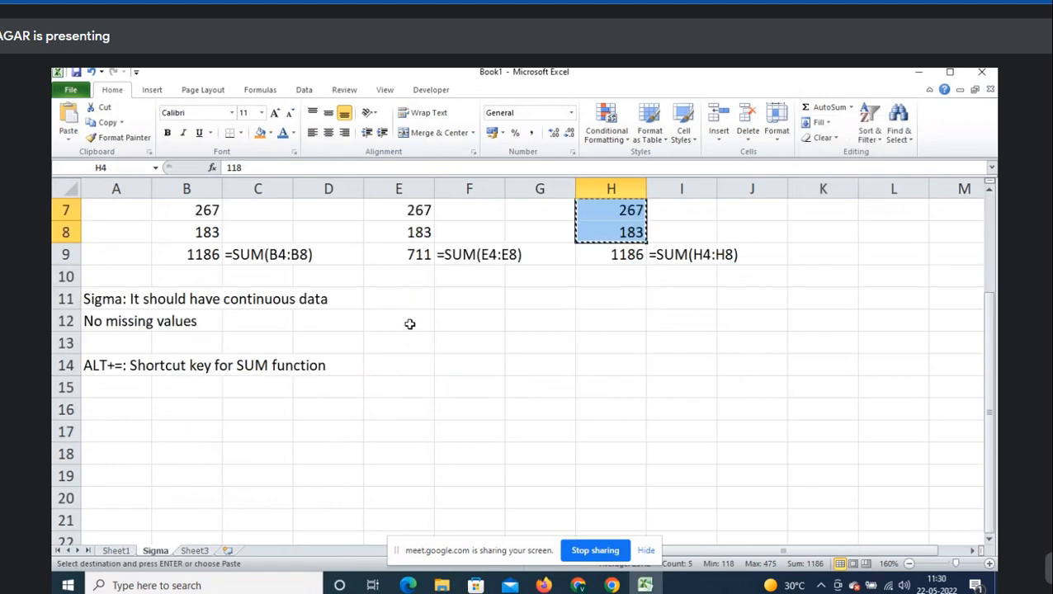
scroll(409, 323, "down", 2)
left_click(211, 286)
key("ctrl+v")
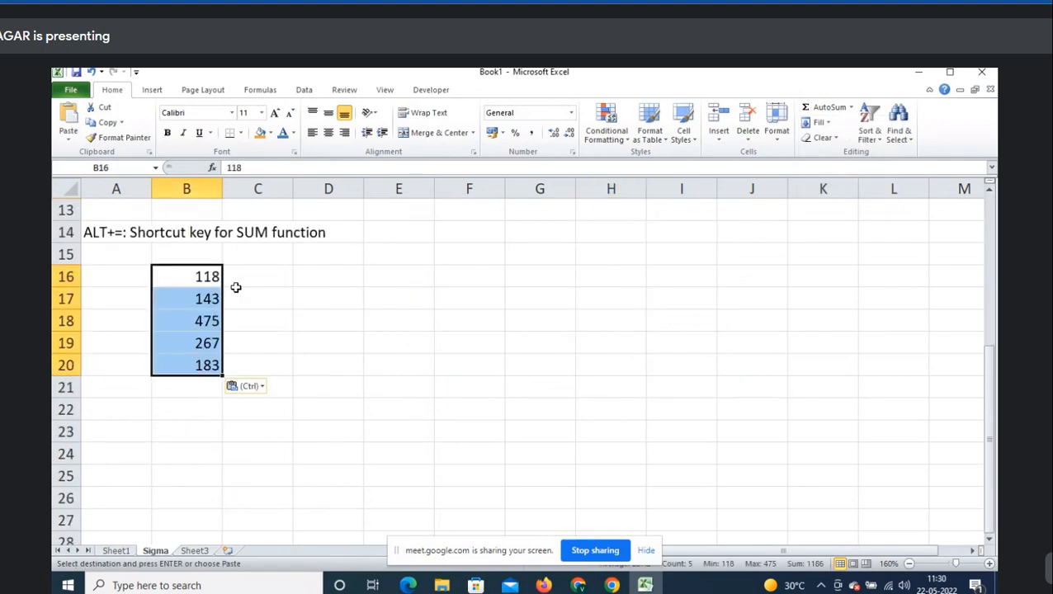
key("Escape")
- Label the new block 'Average' in cell A16
key("Left")
type("Average")
key("Return")
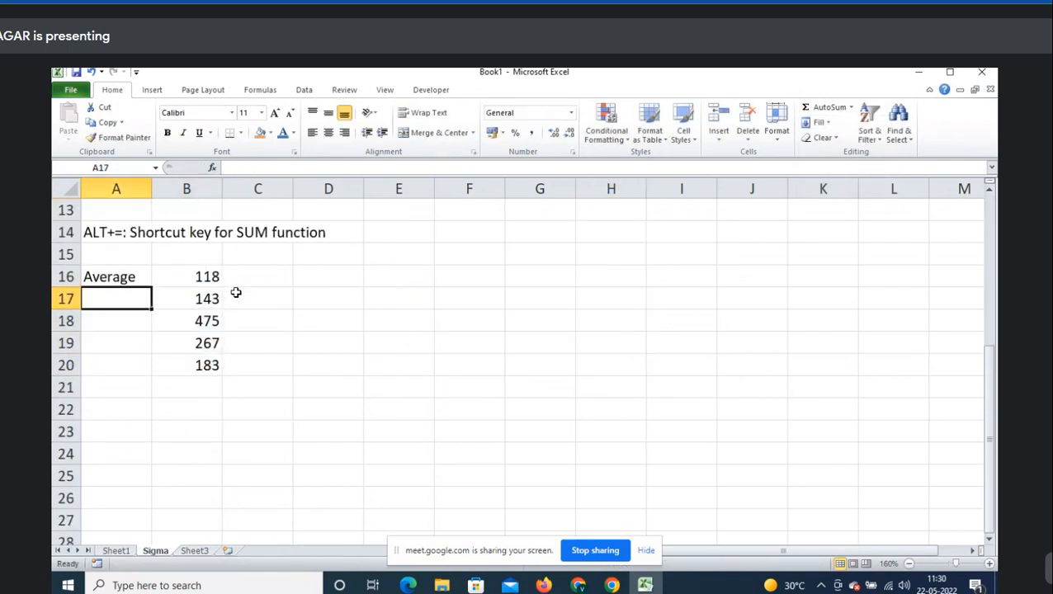
key("Right")
key("ctrl+Down")
key("Down")
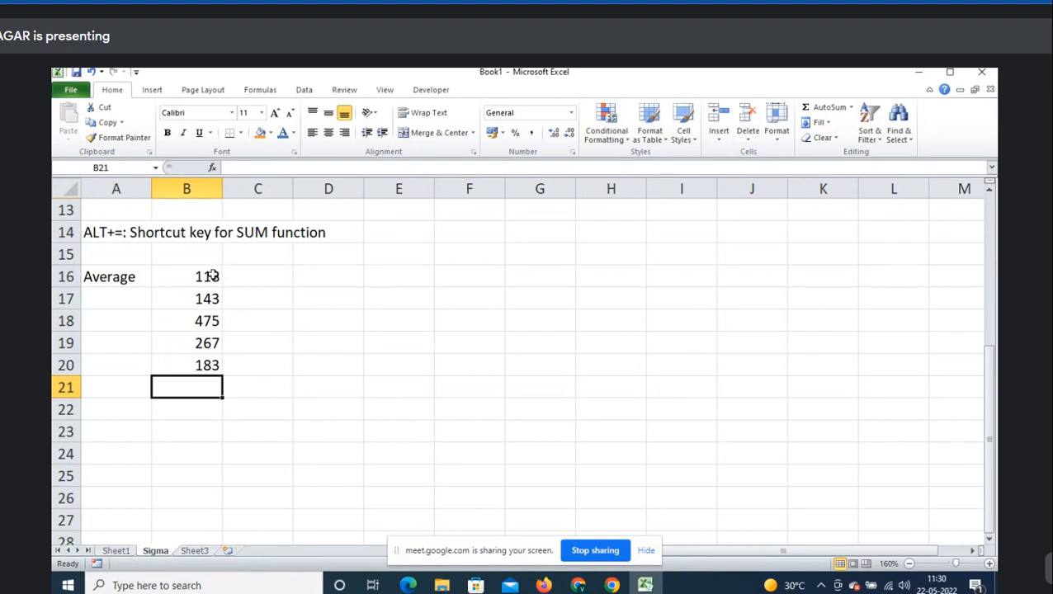
- Average B16:B20 into B21 using AutoSum Average, giving 237.2
left_click_drag(212, 276, 197, 368)
left_click(188, 387)
left_click(851, 108)
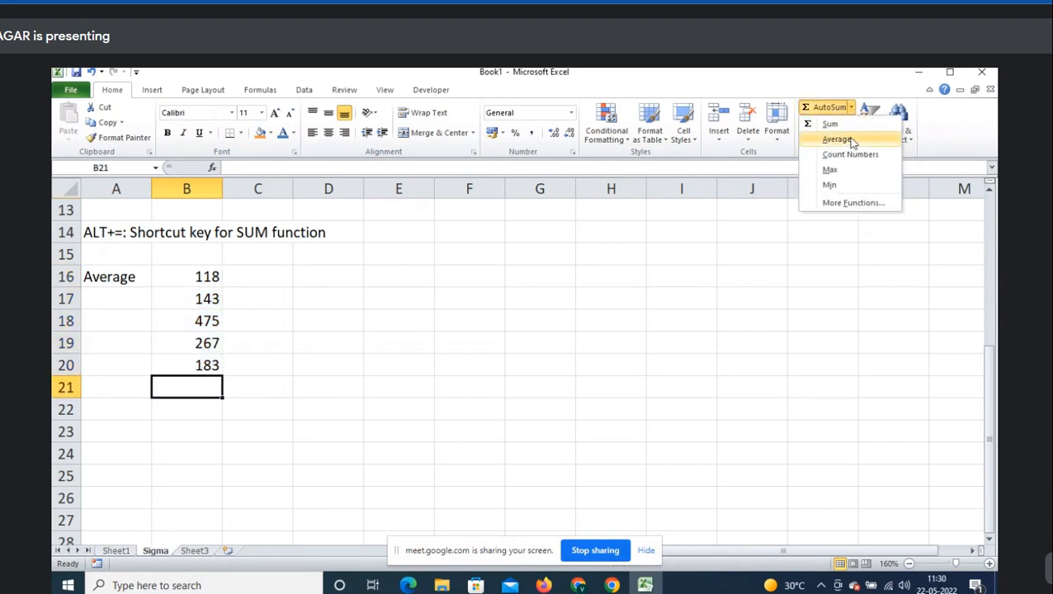
left_click(837, 140)
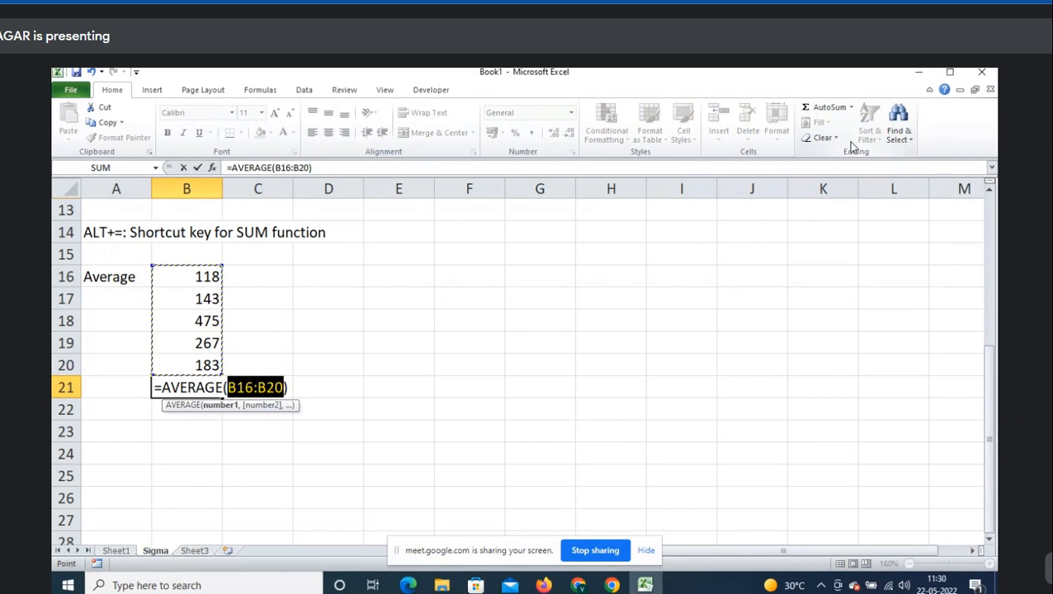
key("Return")
key("Up")
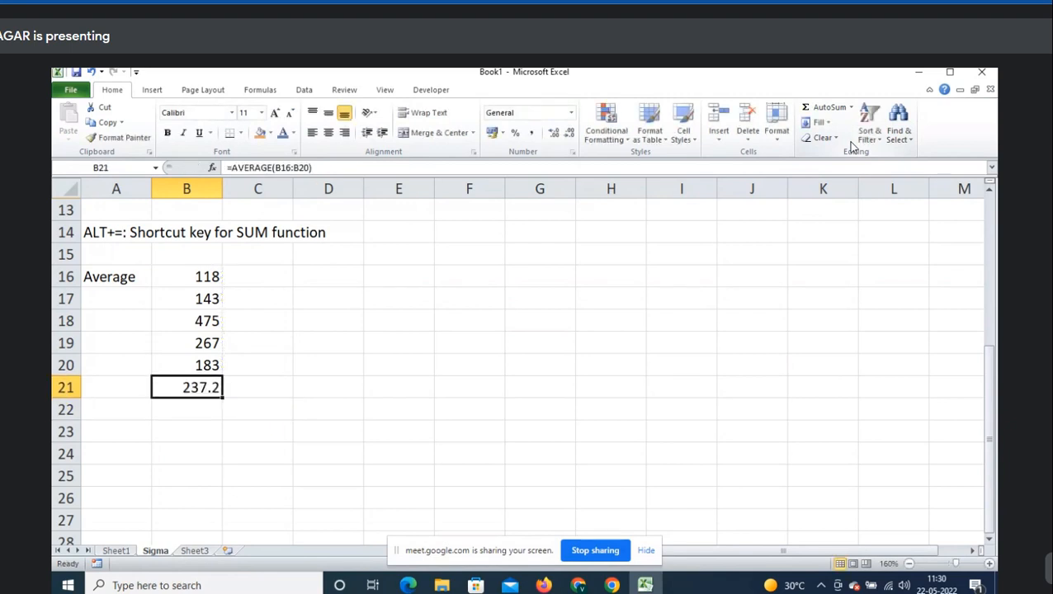
key("Up")
key("shift+Up")
key("shift+Up")
key("shift+Up")
key("shift+Up")
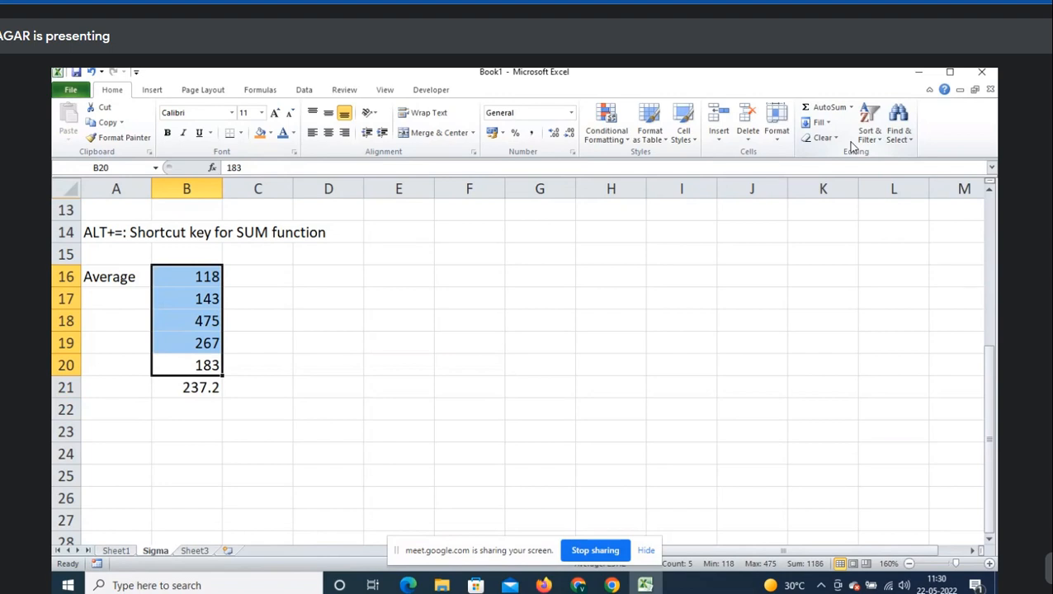
key("Down")
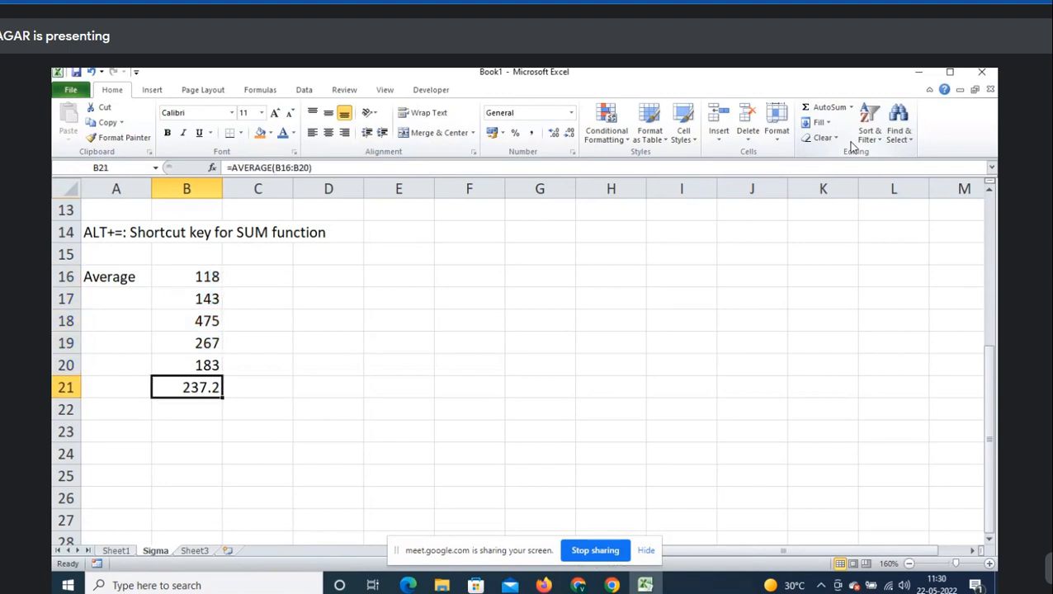
- Show B21's AVERAGE formula as text in C21
key("F2")
key("shift+Home")
key("ctrl+c")
key("Tab")
type("'")
key("ctrl+v")
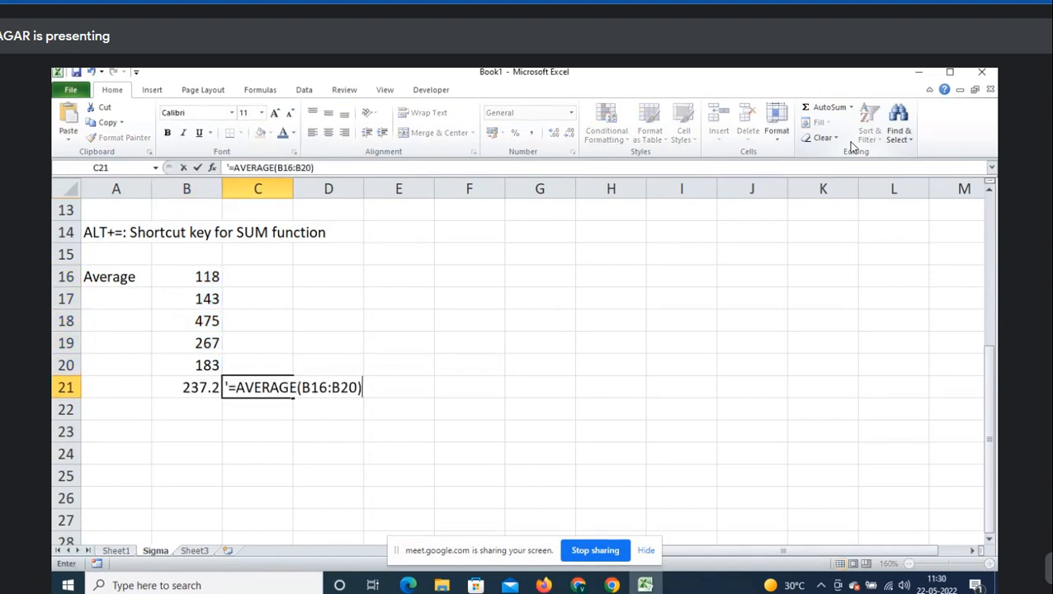
key("ctrl+Return")
key("Left")
- Copy B16:B20 into F16:F20, then clear F18 to leave it blank
key("Up")
key("shift+Up")
key("shift+Up")
key("shift+Up")
key("shift+Up")
key("ctrl+c")
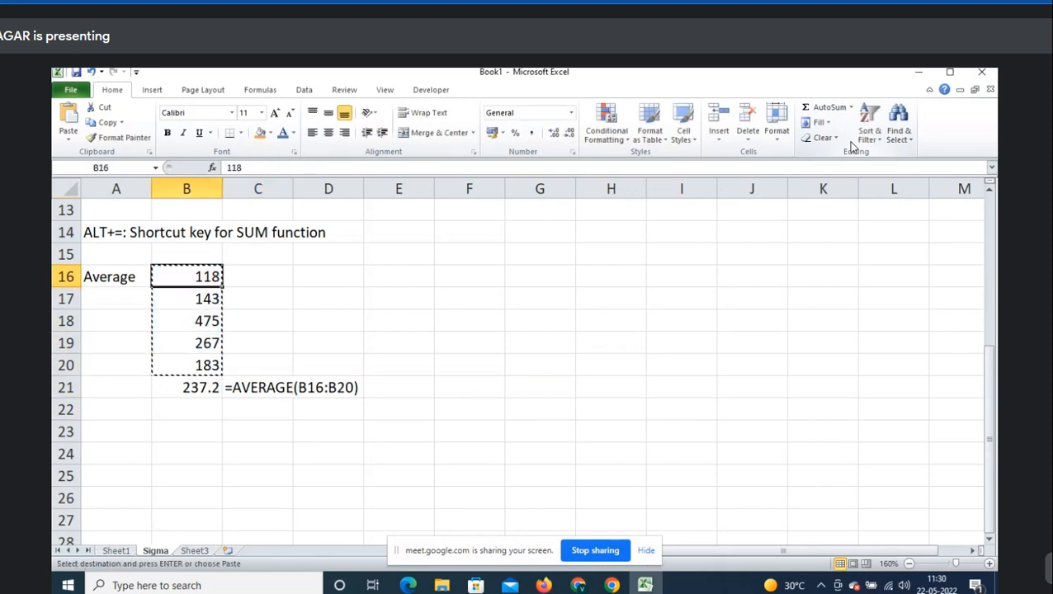
key("Right")
key("Right")
key("Right")
key("Right")
key("shift+Down")
key("shift+Down")
key("shift+Down")
key("shift+Down")
key("ctrl+v")
key("Down")
key("Down")
key("Delete")
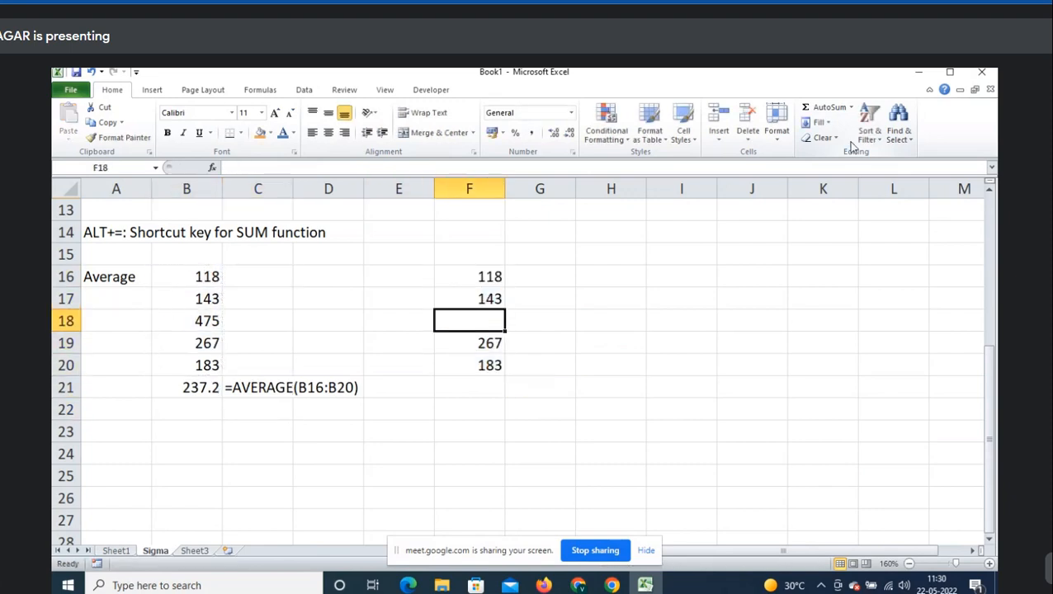
- Enter =AVERAGE(F16:F20) in F21, giving 177.75 despite the blank F18
key("Down")
key("Down")
key("Down")
left_click(863, 119)
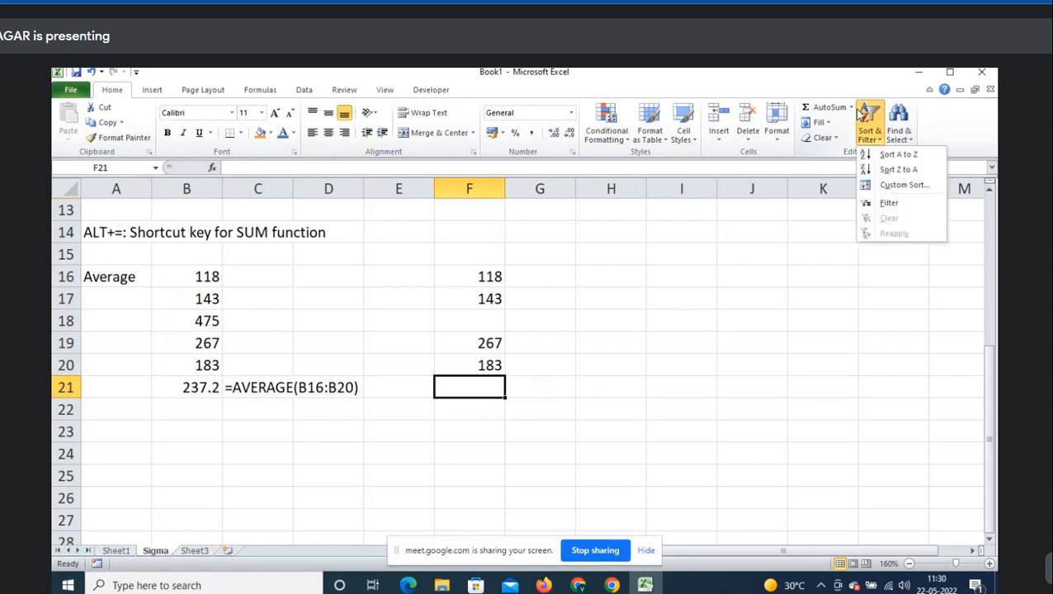
left_click(853, 108)
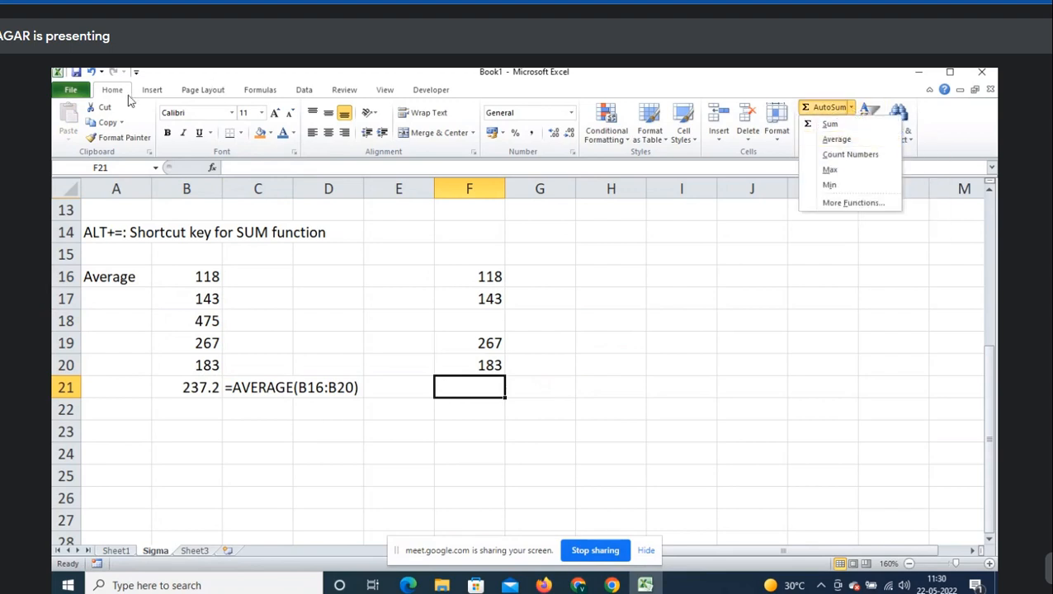
left_click(849, 140)
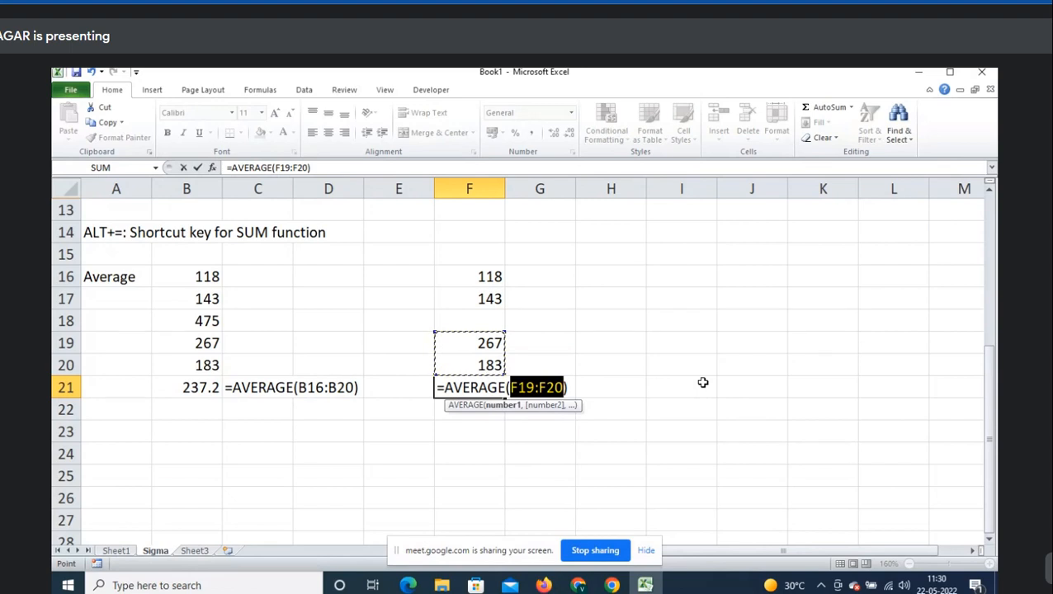
key("Escape")
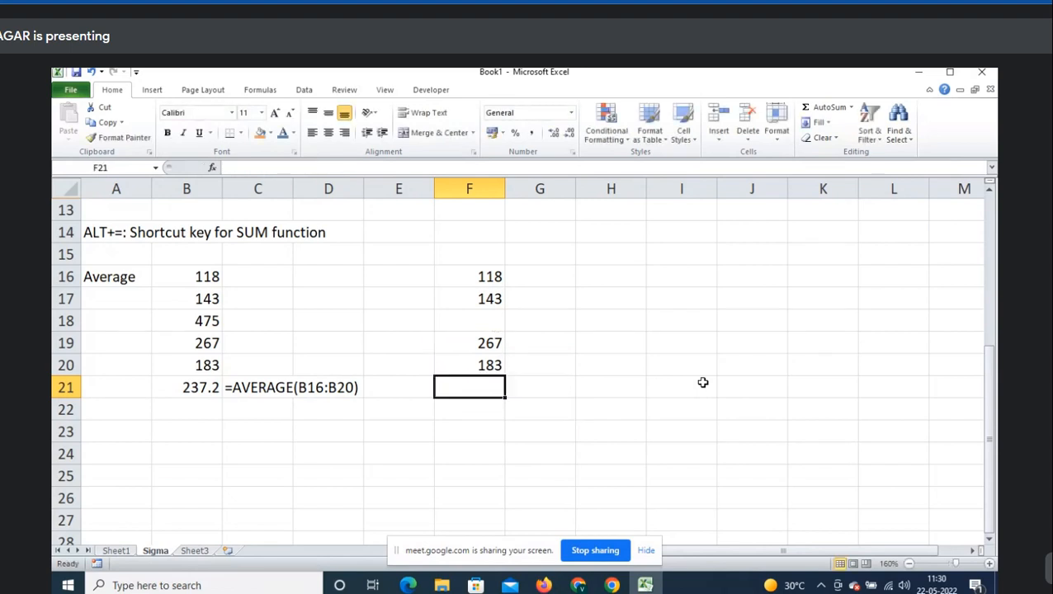
type("=aver")
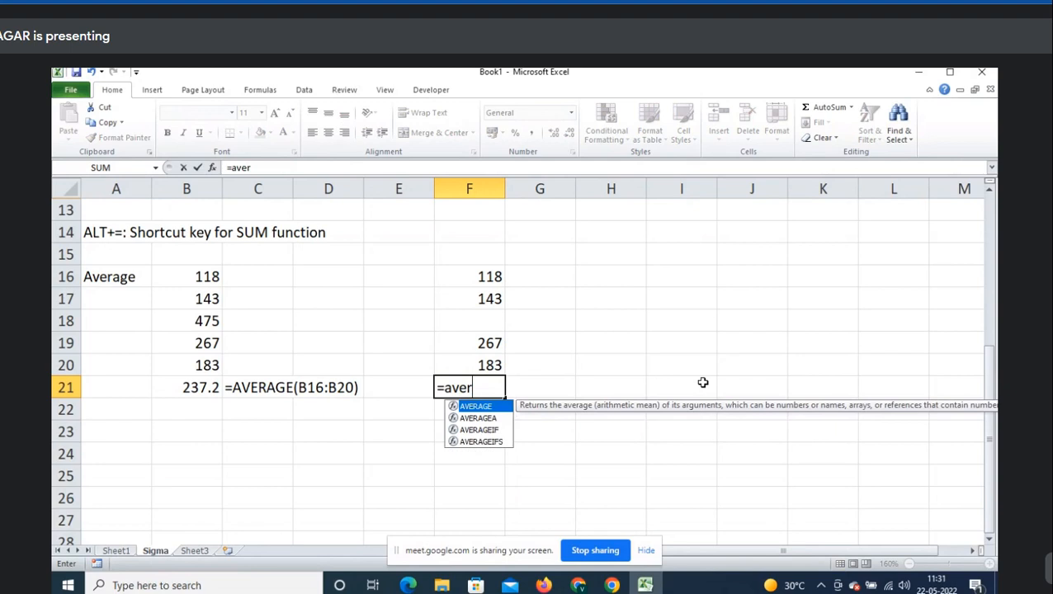
key("Tab")
key("Up")
key("shift+Up")
key("shift+Up")
key("shift+Up")
key("shift+Up")
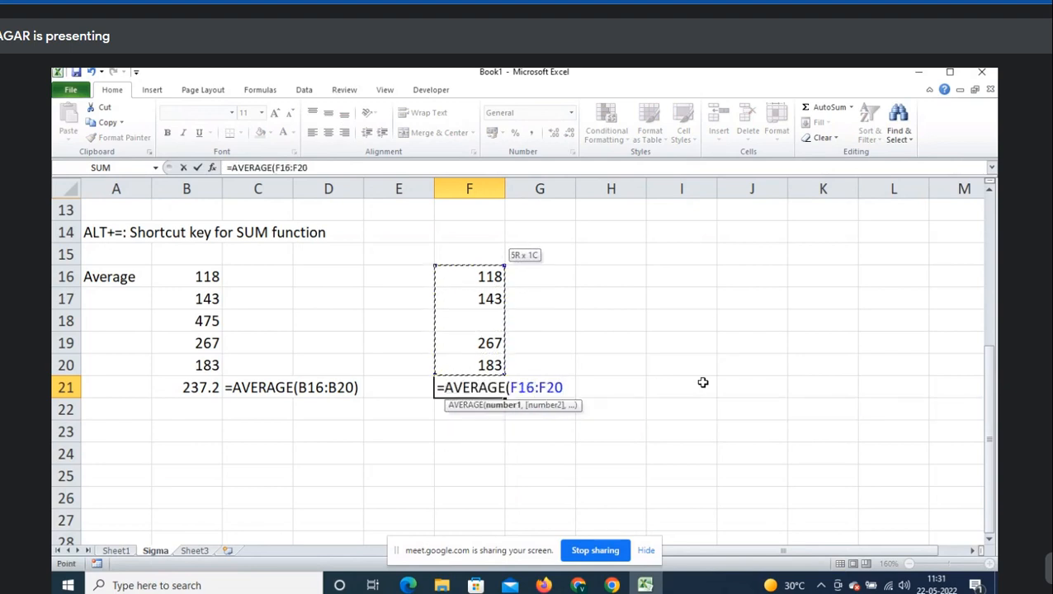
type(")")
key("ctrl+Return")
- Copy the AVERAGE formula and paste it as text into G21
key("F2")
key("shift+Home")
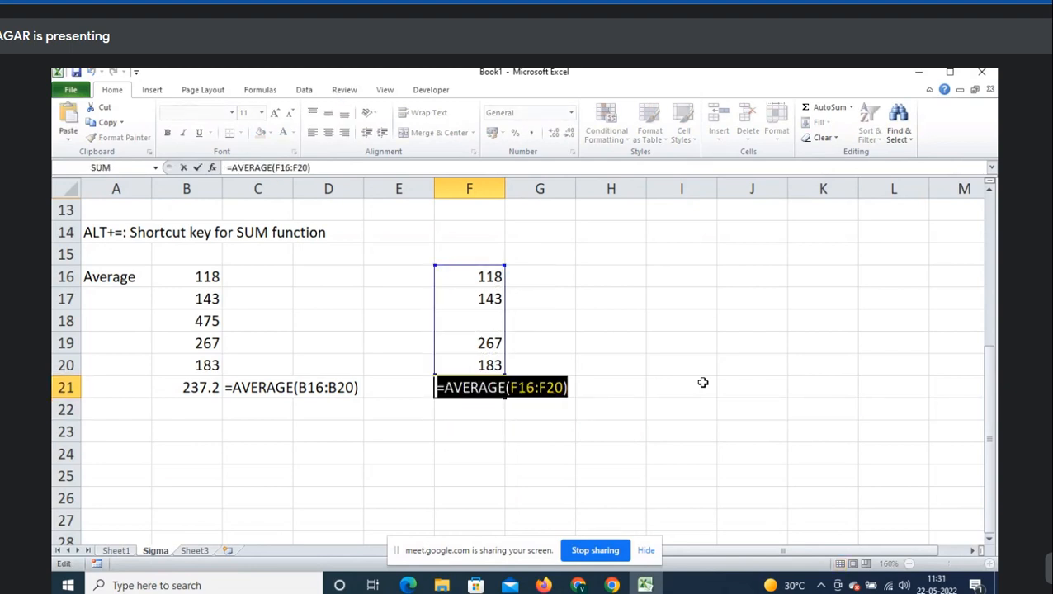
key("ctrl+c")
key("Escape")
key("Right")
type("'")
key("ctrl+v")
key("Return")
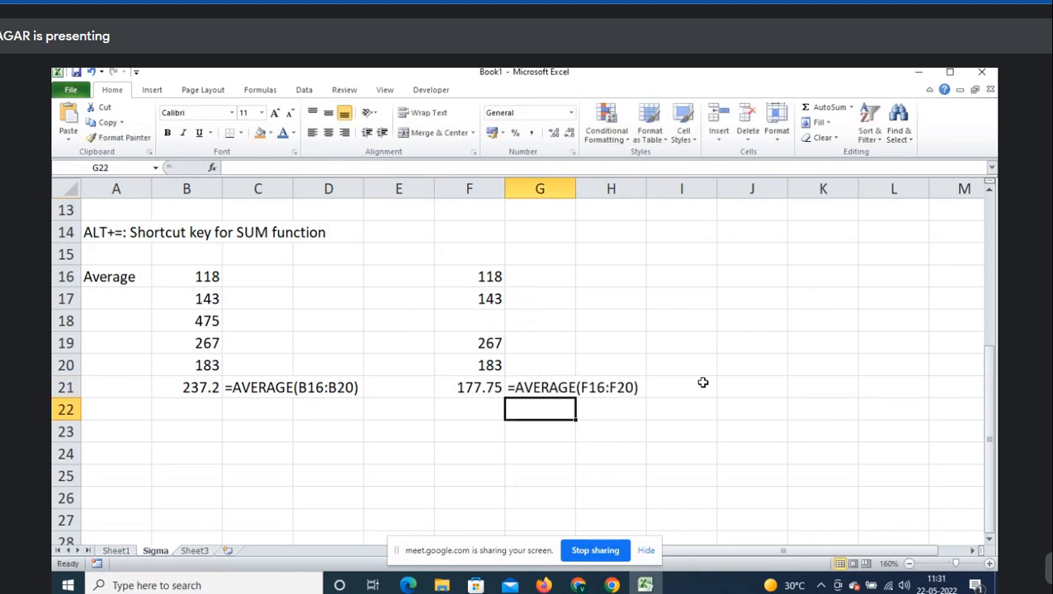
key("Home")
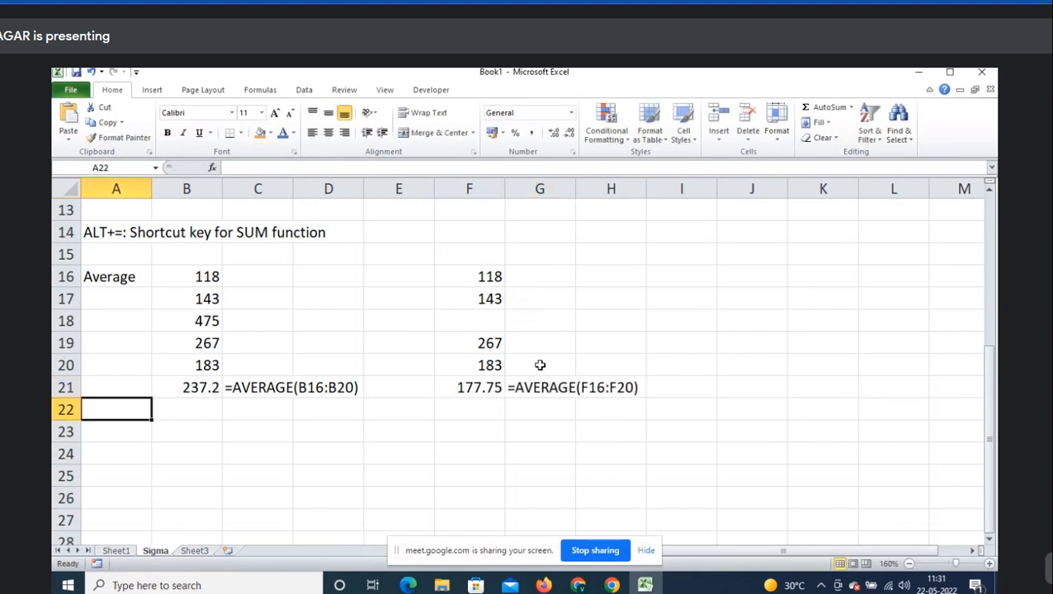
key("Right")
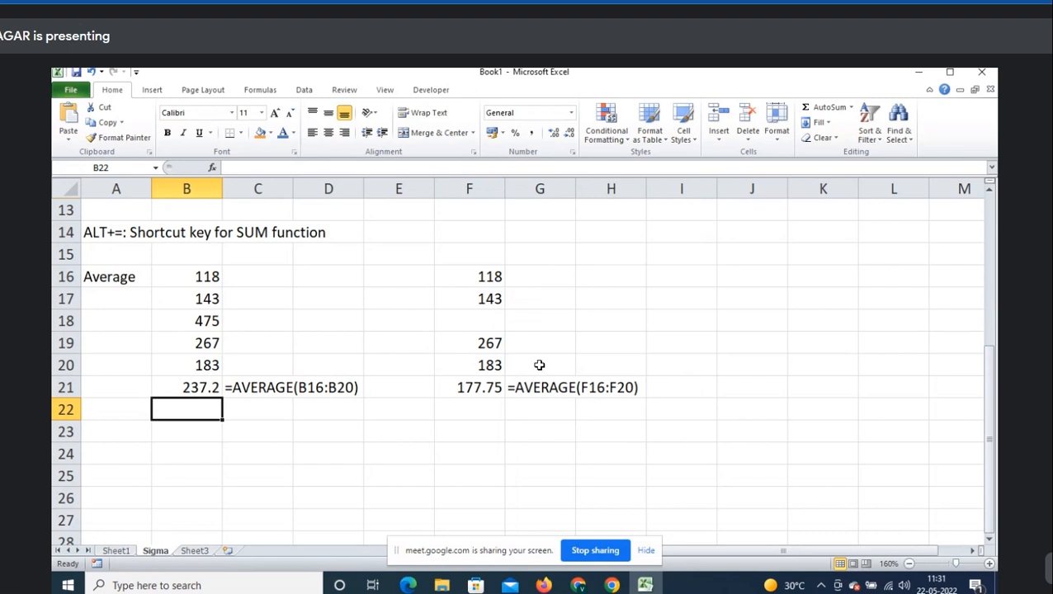
scroll(540, 365, "down", 1)
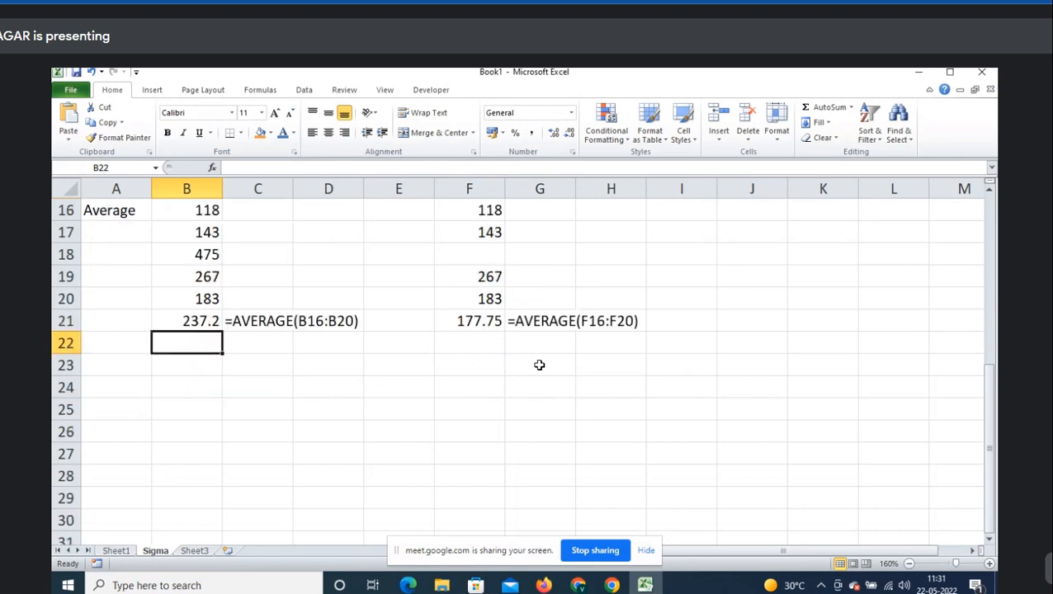
left_click(141, 381)
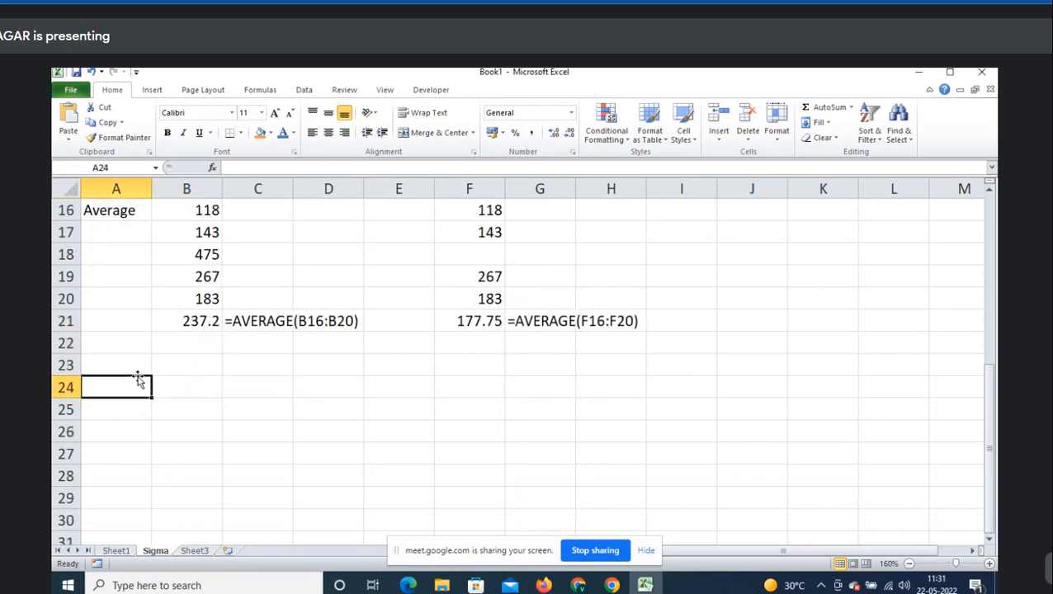
left_click(851, 107)
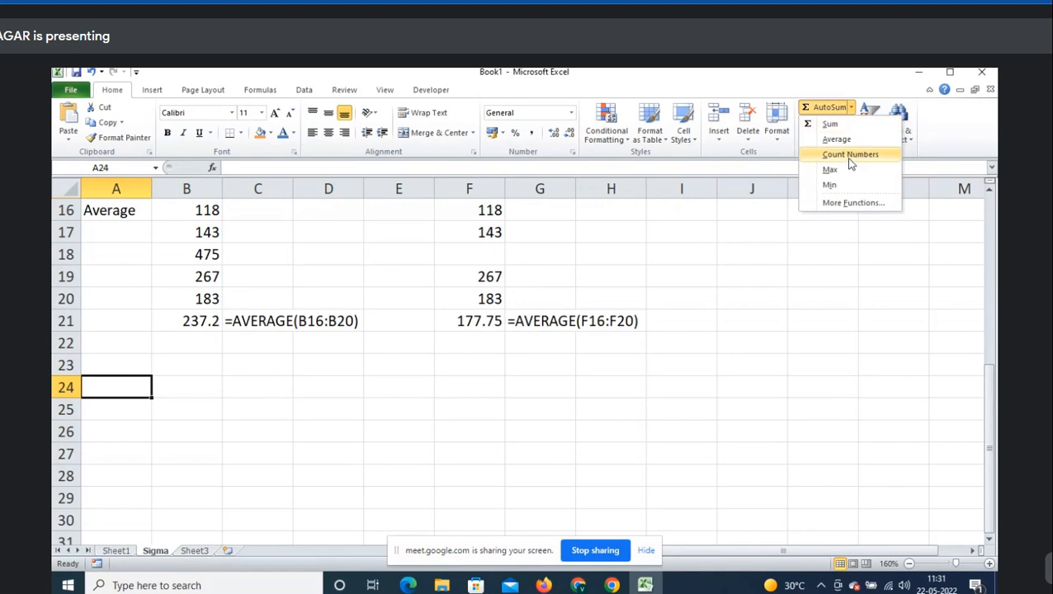
- Type the label CountNumber in A24
key("Escape")
type("C")
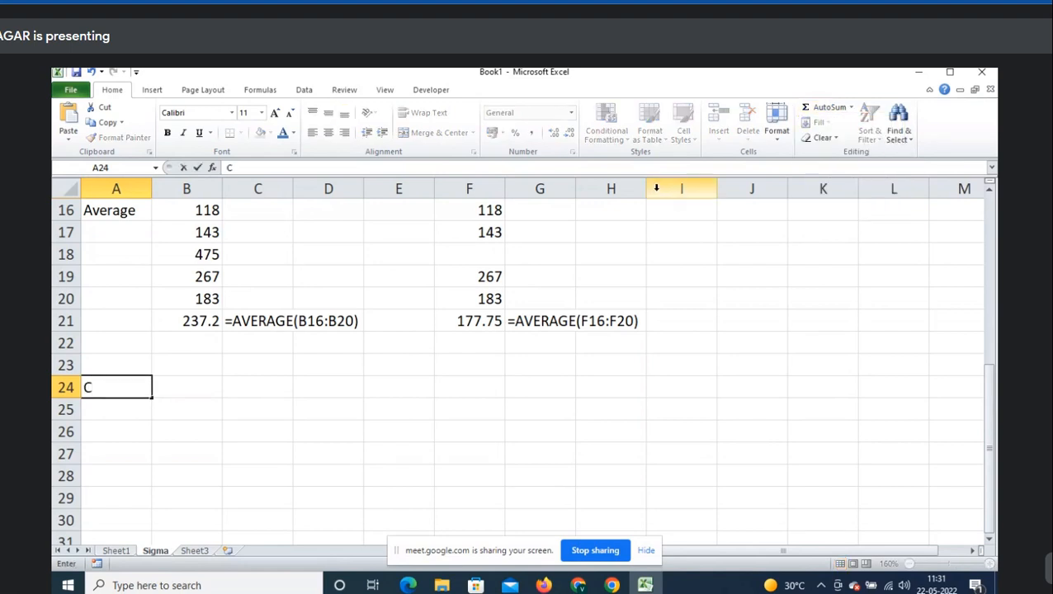
type("ount")
type("Numnbe")
key("BackSpace")
key("BackSpace")
key("BackSpace")
type("b")
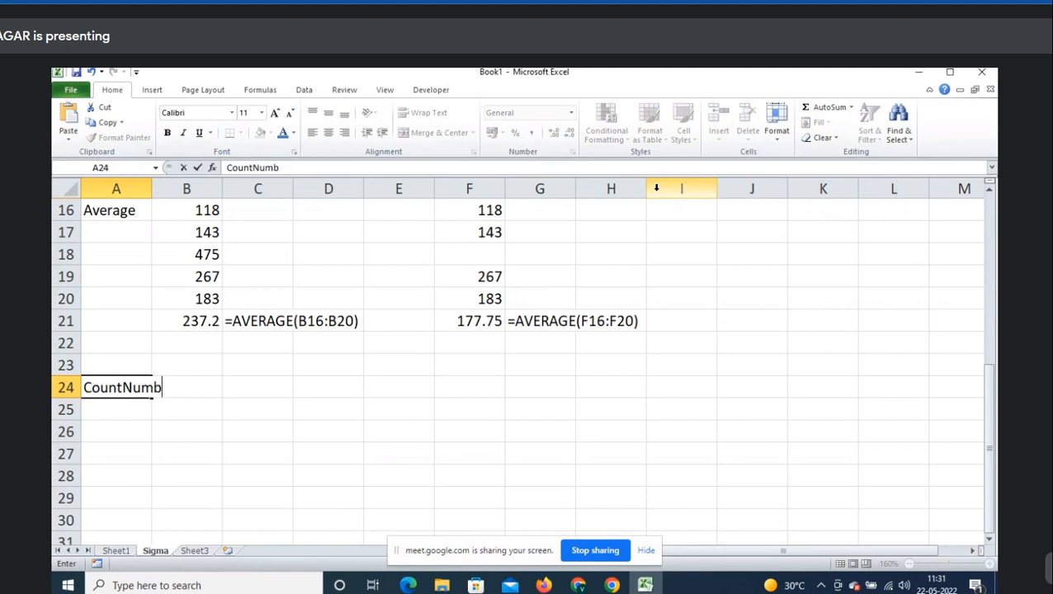
type("er")
key("Right")
- Copy the five values from B16:B20 into B24:B28 and autofit column A
key("Up")
key("Up")
key("Up")
key("Up")
key("shift+Up")
key("shift+Up")
key("shift+Up")
key("shift+Up")
key("ctrl+c")
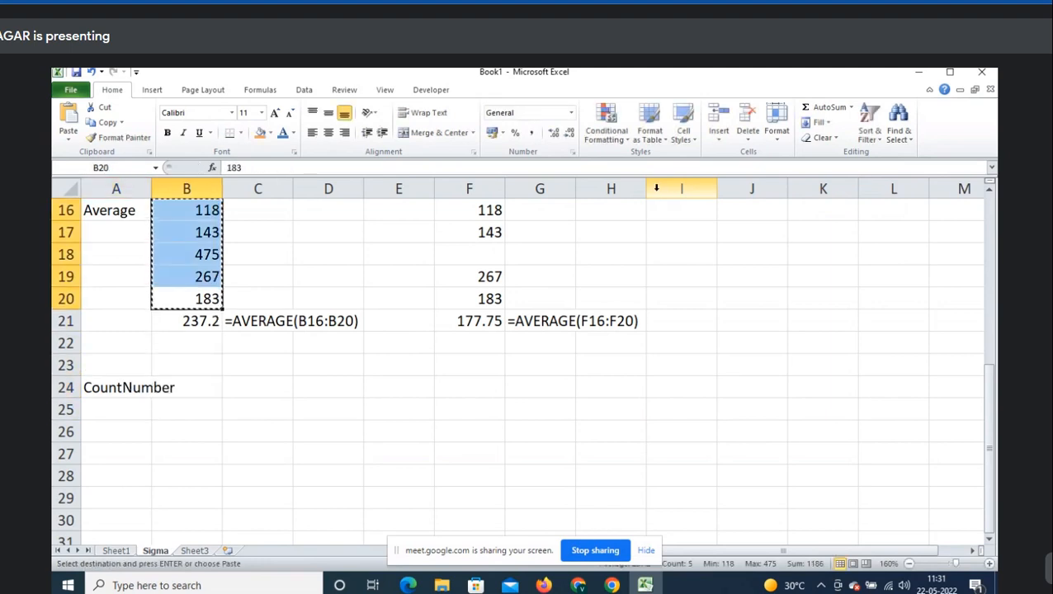
key("Down")
key("Down")
key("Down")
key("Down")
key("ctrl+v")
key("Left")
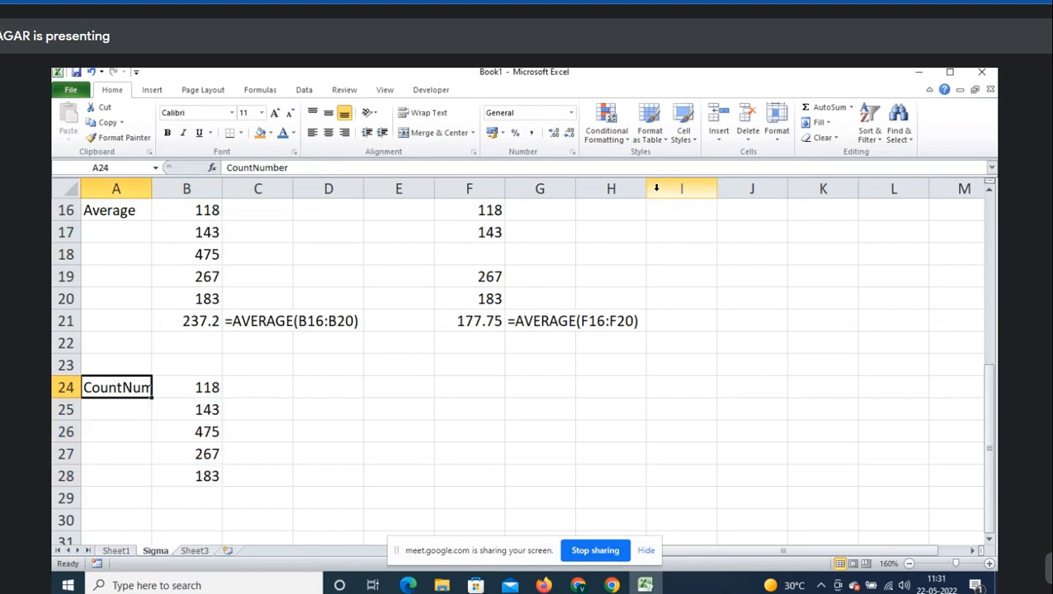
key("alt+o")
key("c")
key("a")
- Insert =COUNT(B24:B28) in B29 with AutoSum's Count Numbers, showing 5
key("Right")
key("Down")
key("Down")
key("Down")
key("Down")
key("Down")
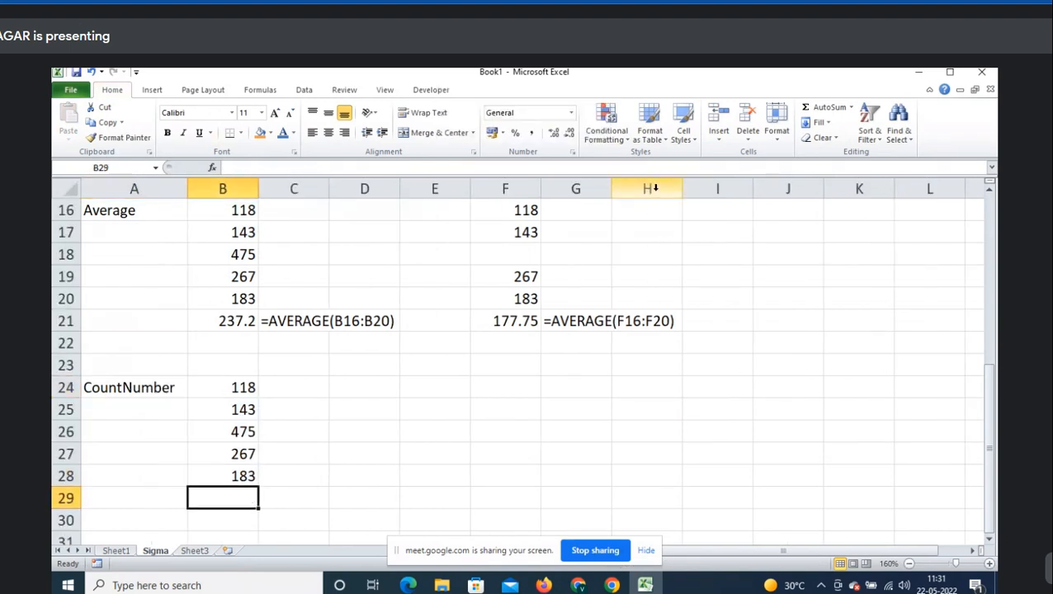
scroll(664, 251, "down", 2)
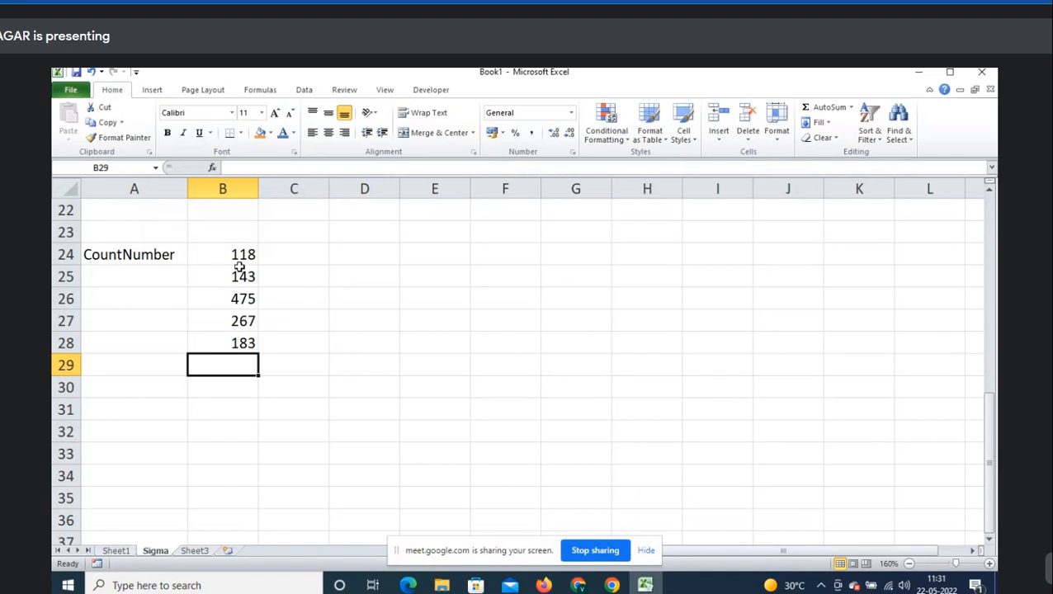
left_click_drag(238, 259, 235, 344)
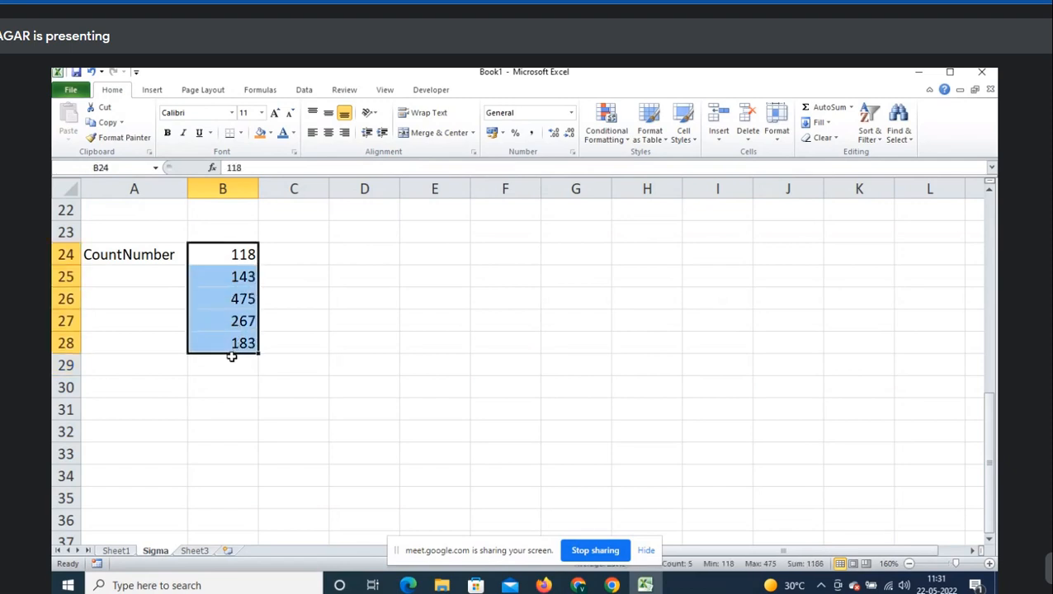
left_click(232, 363)
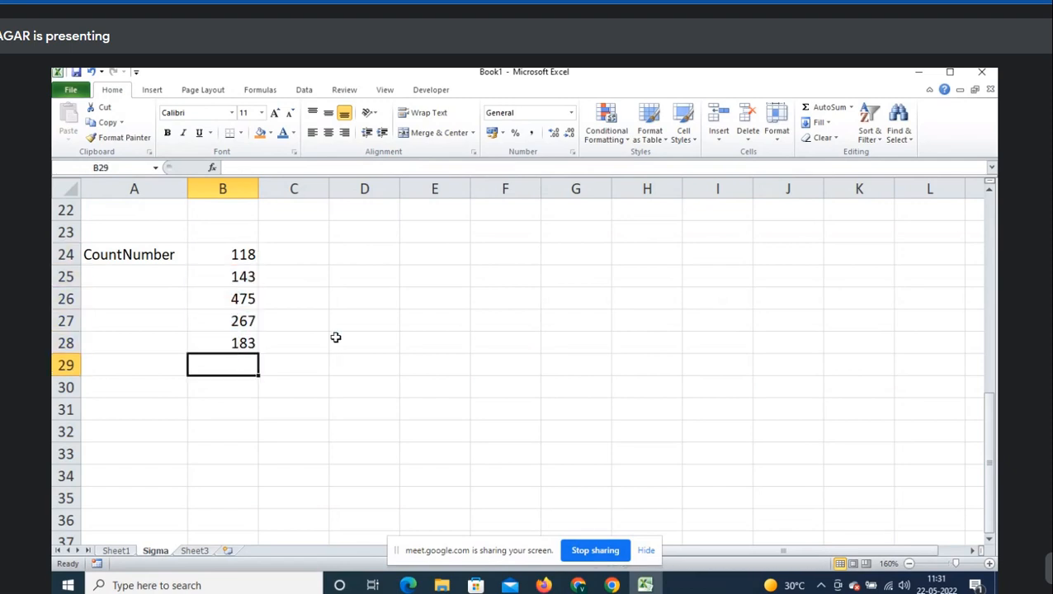
left_click(851, 108)
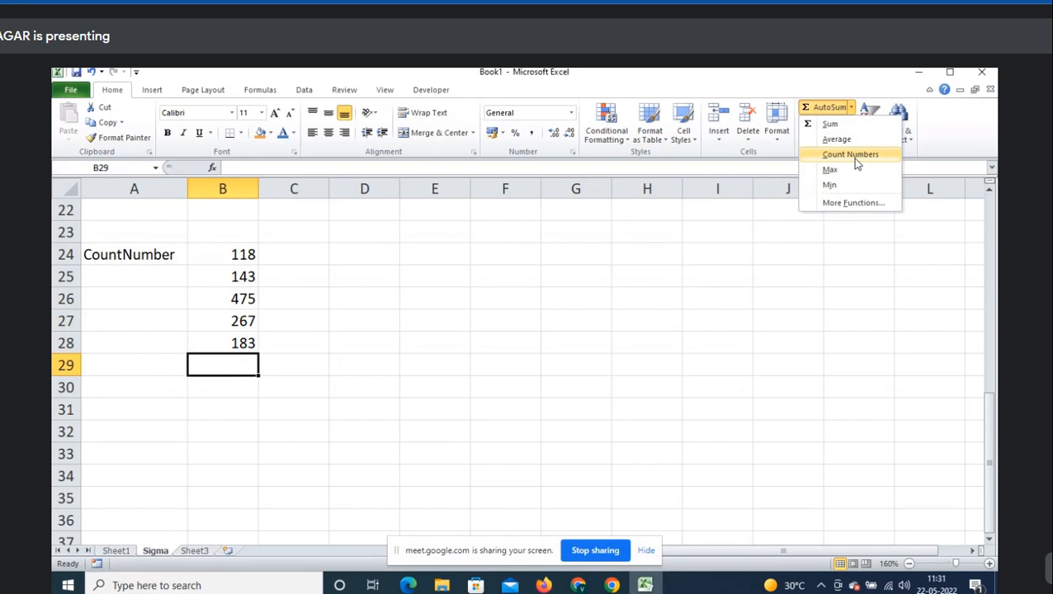
left_click(855, 157)
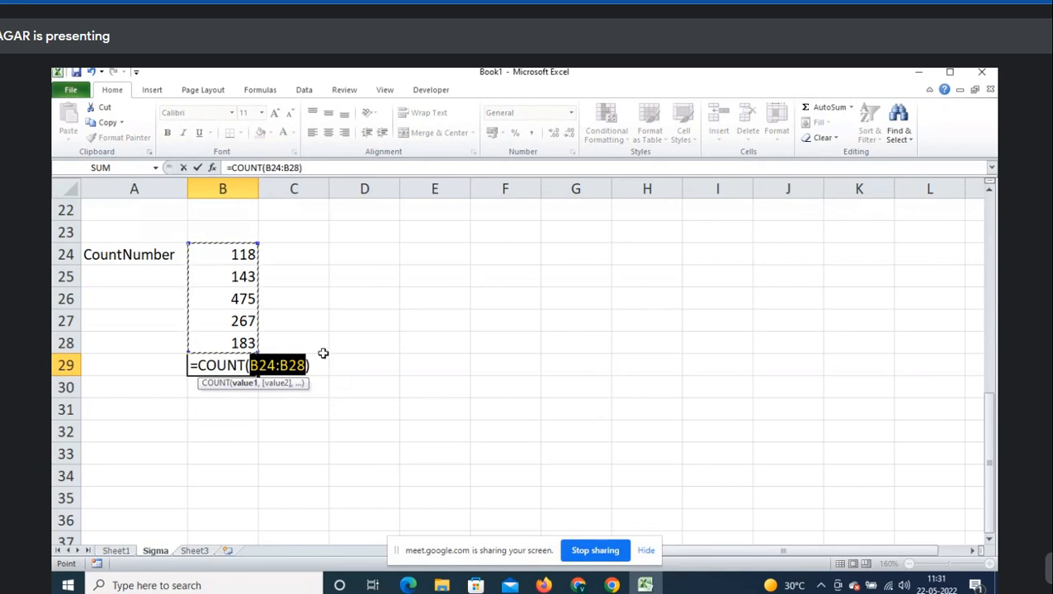
key("Return")
left_click(248, 369)
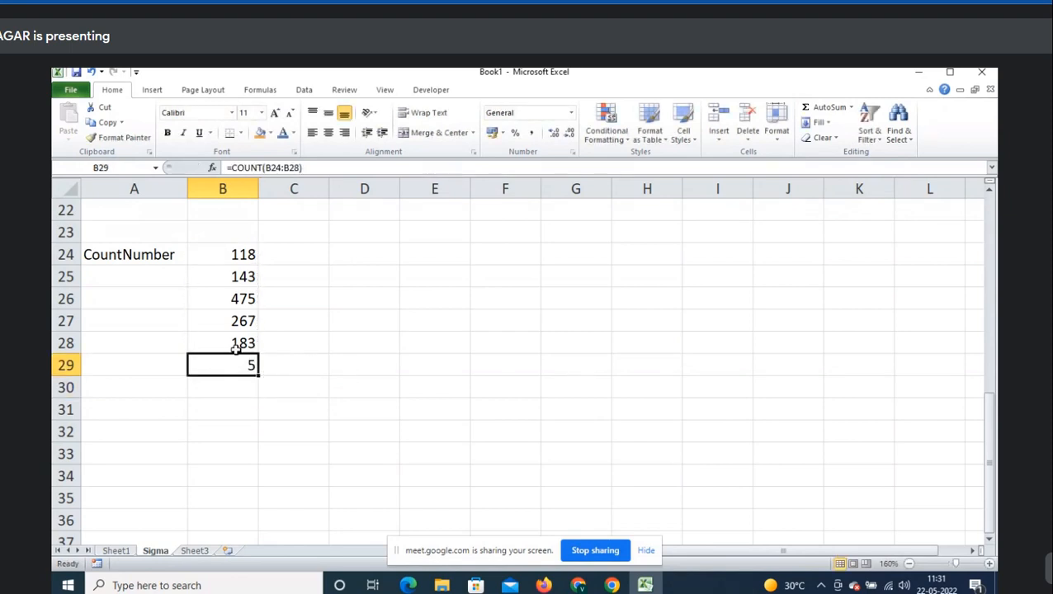
left_click_drag(237, 344, 237, 254)
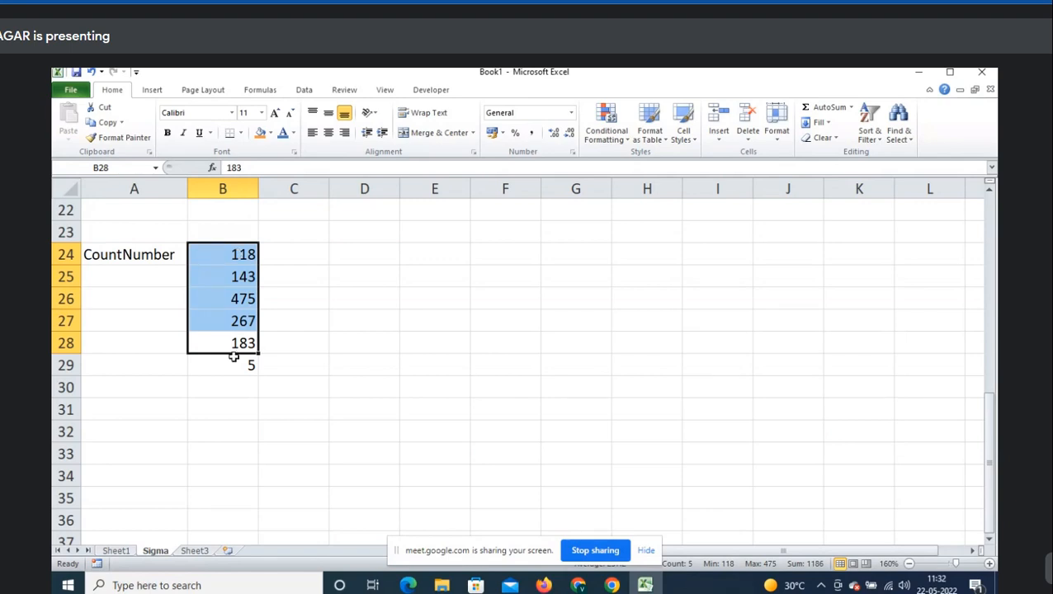
- Copy the five values into D24:D28 and replace D26 with 'abc'
left_click_drag(236, 345, 242, 256)
key("ctrl+c")
left_click(353, 258)
key("ctrl+v")
key("Escape")
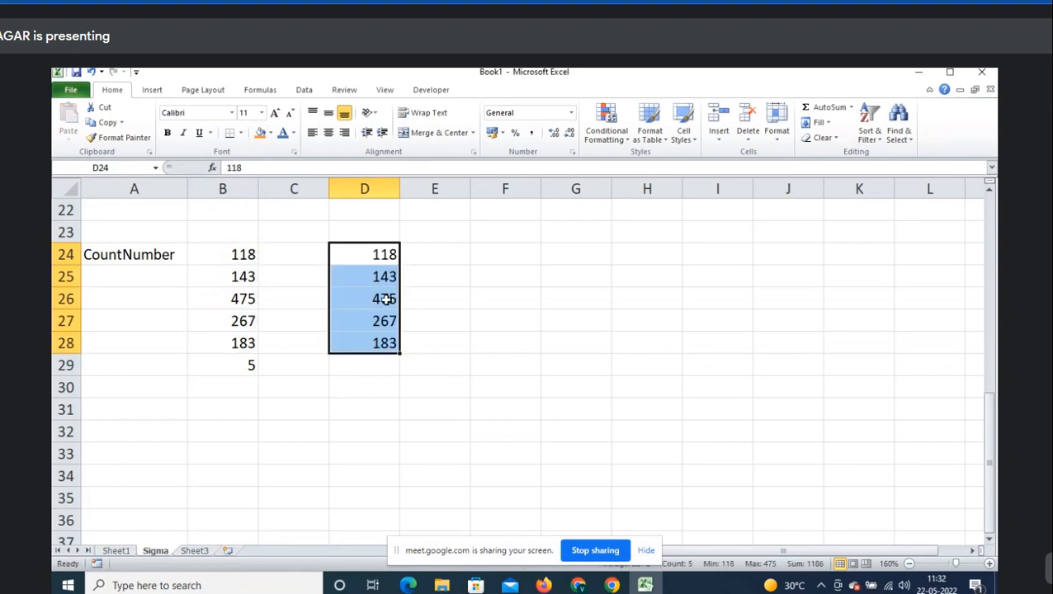
left_click(386, 297)
type("abc")
key("Return")
key("Return")
key("Return")
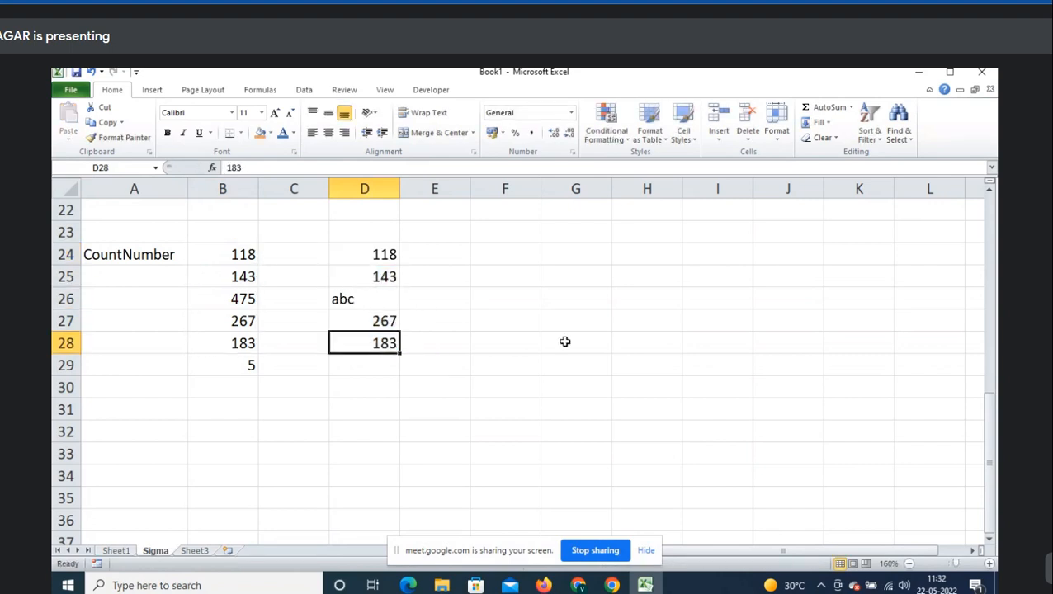
- Enter =COUNT(D24:D28) in D29, returning 4
left_click(851, 107)
left_click(850, 154)
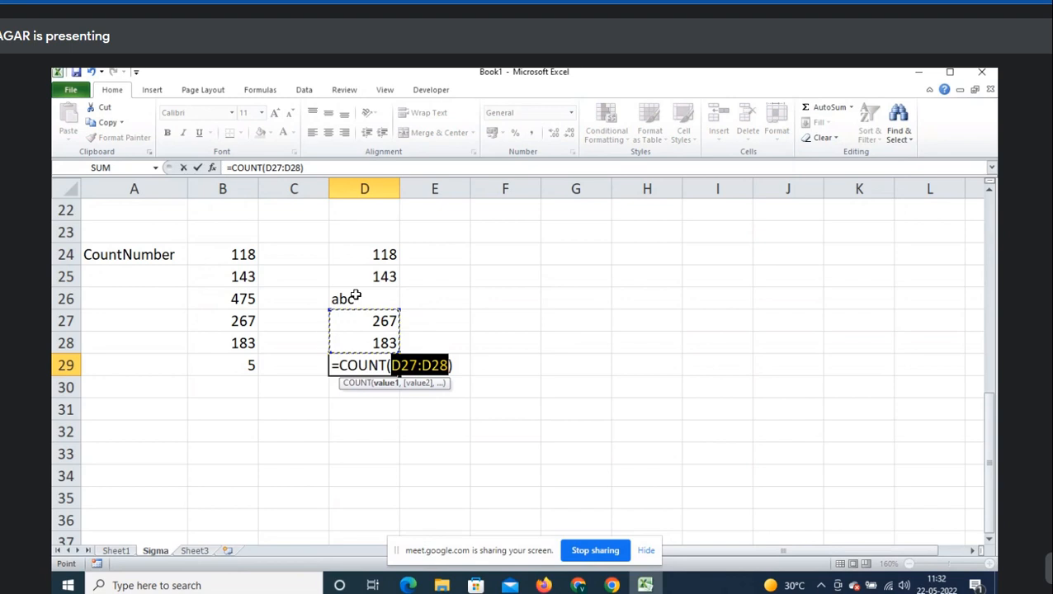
key("Escape")
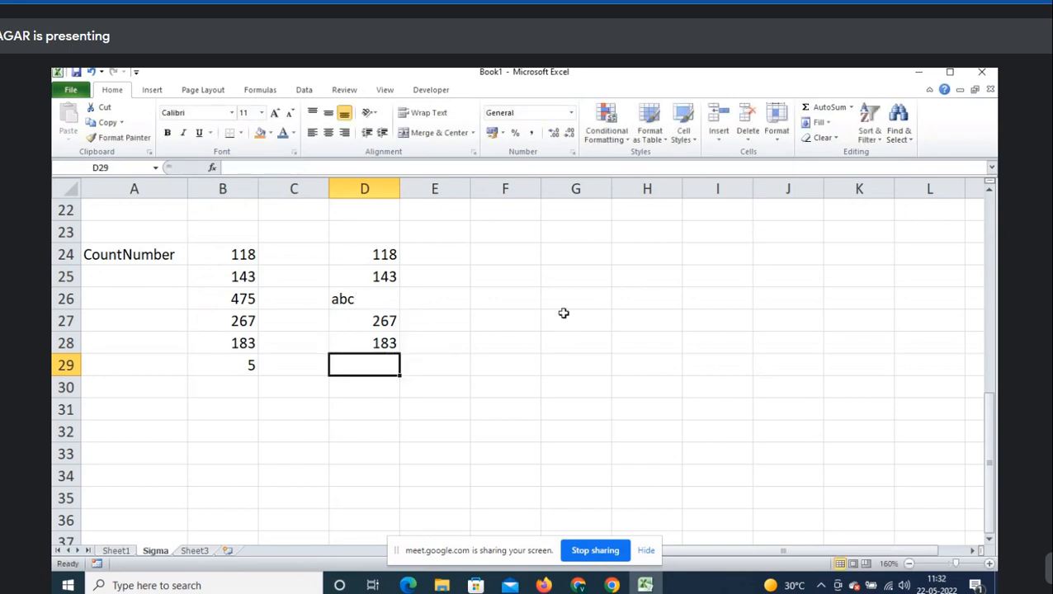
type("=count")
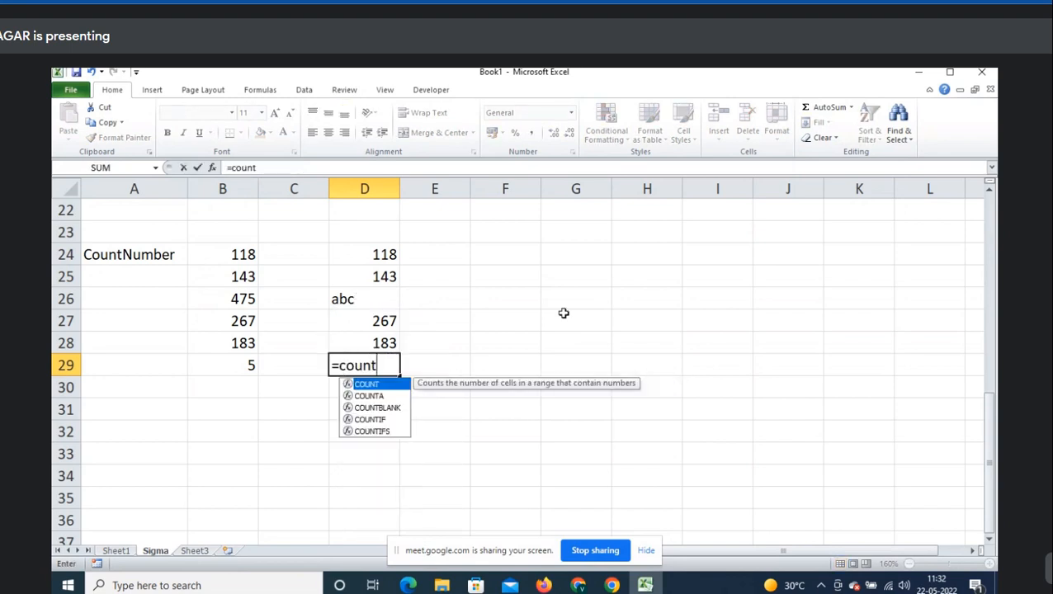
key("Tab")
key("Up")
key("shift+Up")
key("shift+Up")
key("shift+Up")
key("shift+Up")
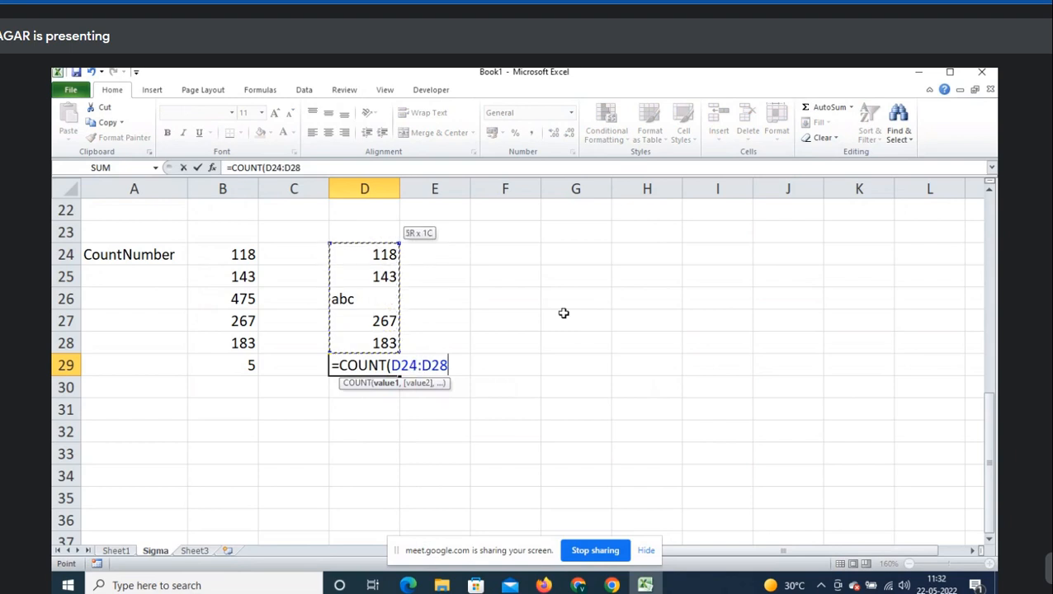
type(")")
key("Return")
key("Up")
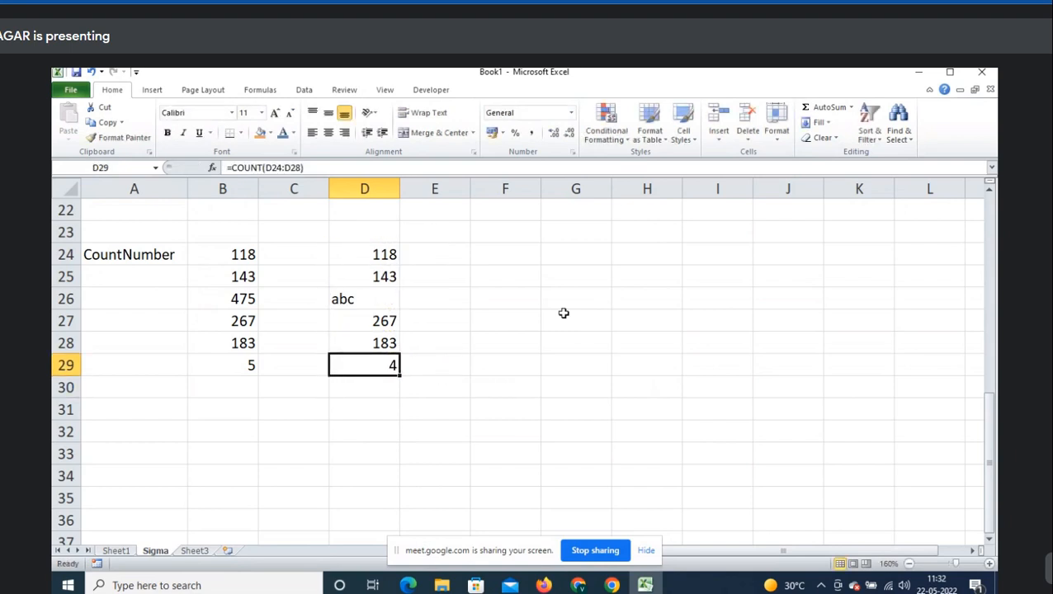
- Paste the COUNT formula text into E29 after an apostrophe
key("F2")
key("shift+Home")
key("Tab")
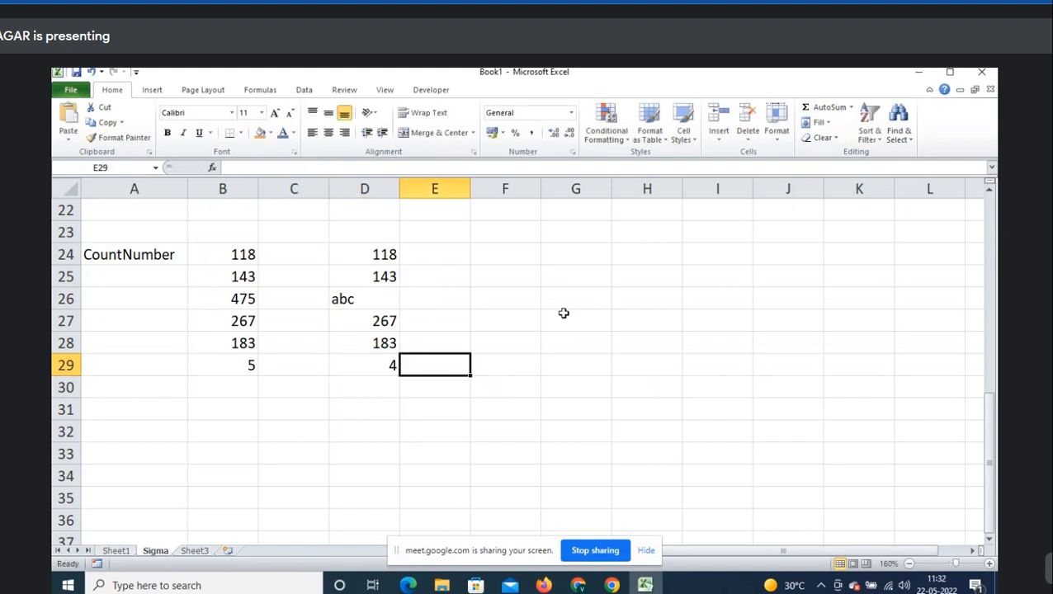
type("'")
key("ctrl+v")
key("Return")
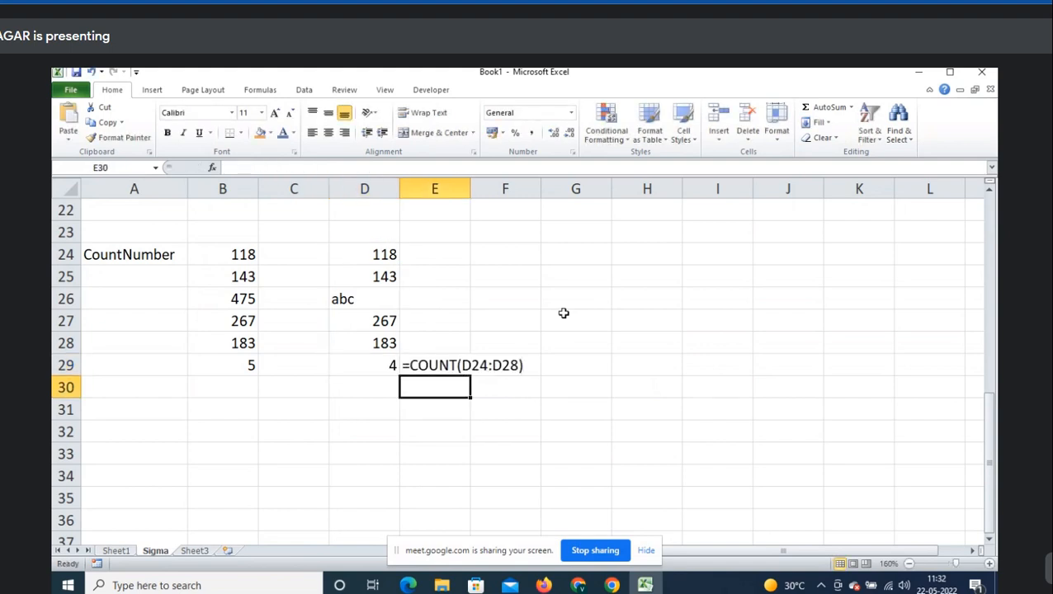
- Review the counted D24:D28 range and begin the 'Count:' note in row 31
key("Left")
key("Up")
key("Up")
key("ctrl+shift+Up")
key("Down")
key("Down")
key("Down")
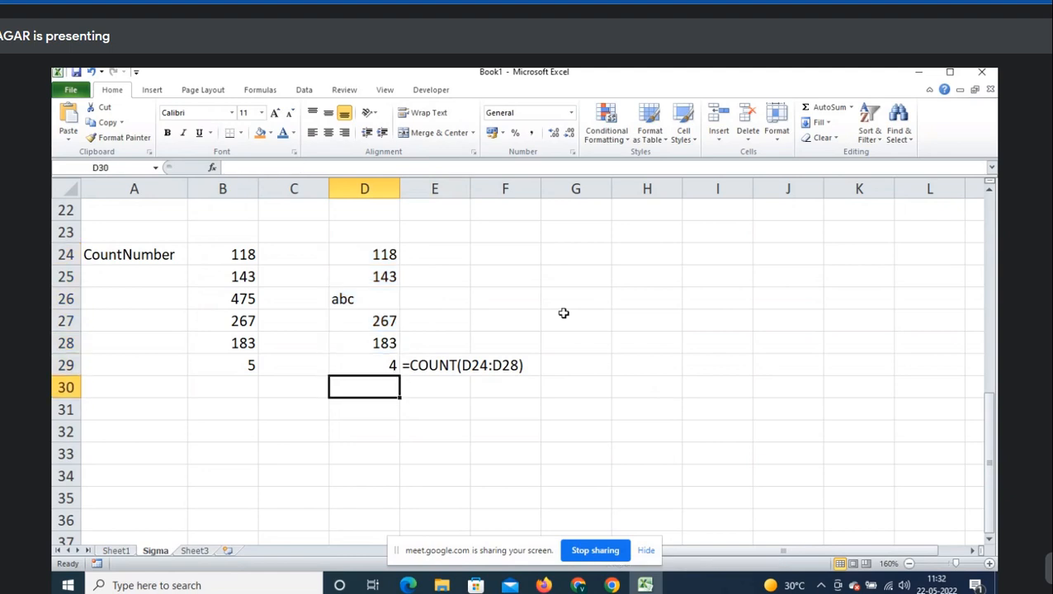
key("Left")
key("Left")
key("Left")
type("C")
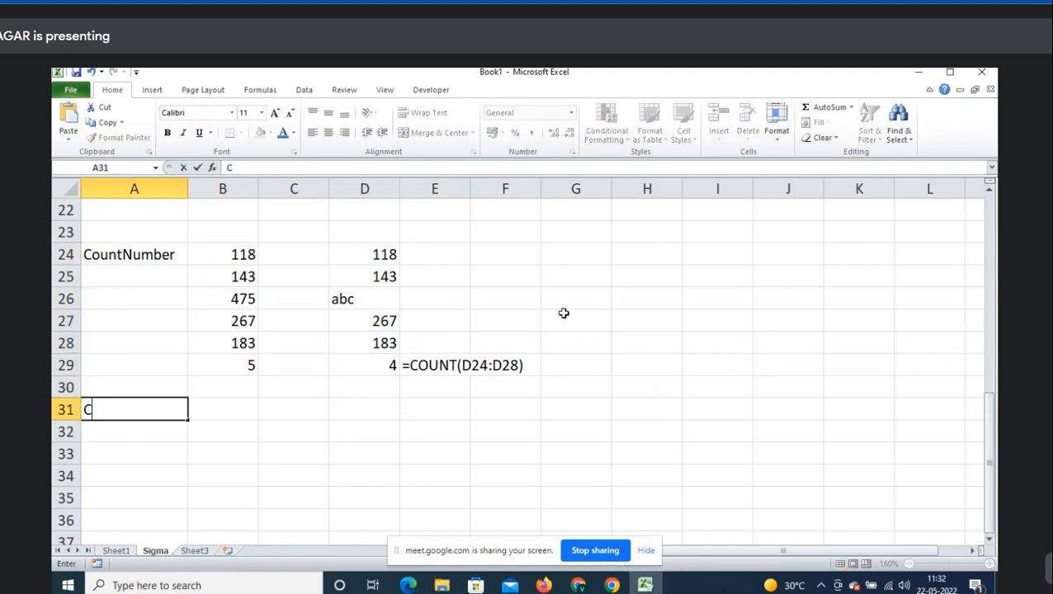
type("ount: Count i")
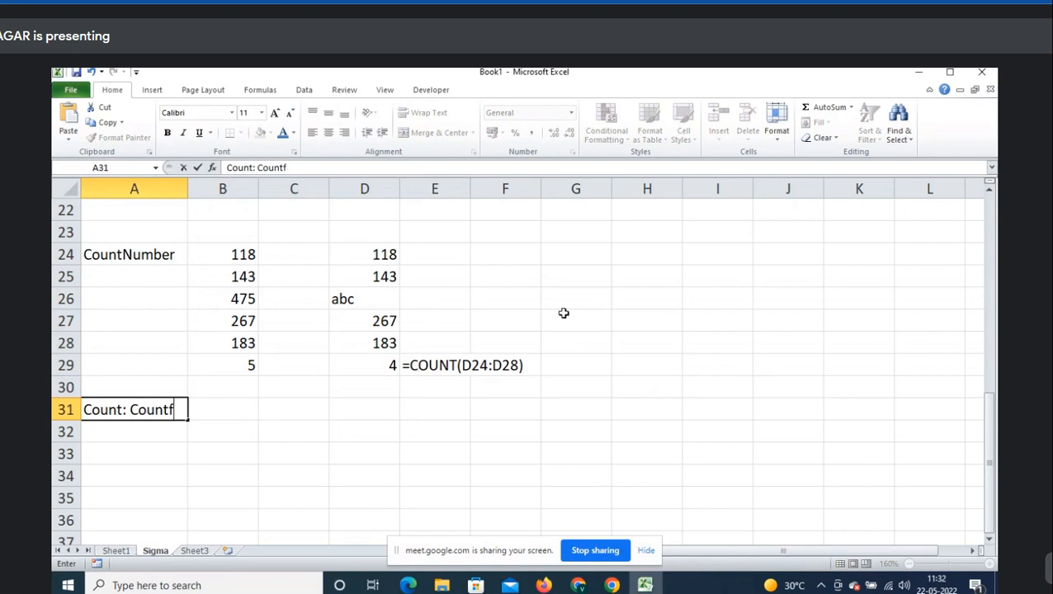
- Finish the A31 note 'Count: Count function count only numbers in a selcected range'
key("BackSpace")
type("function count onl")
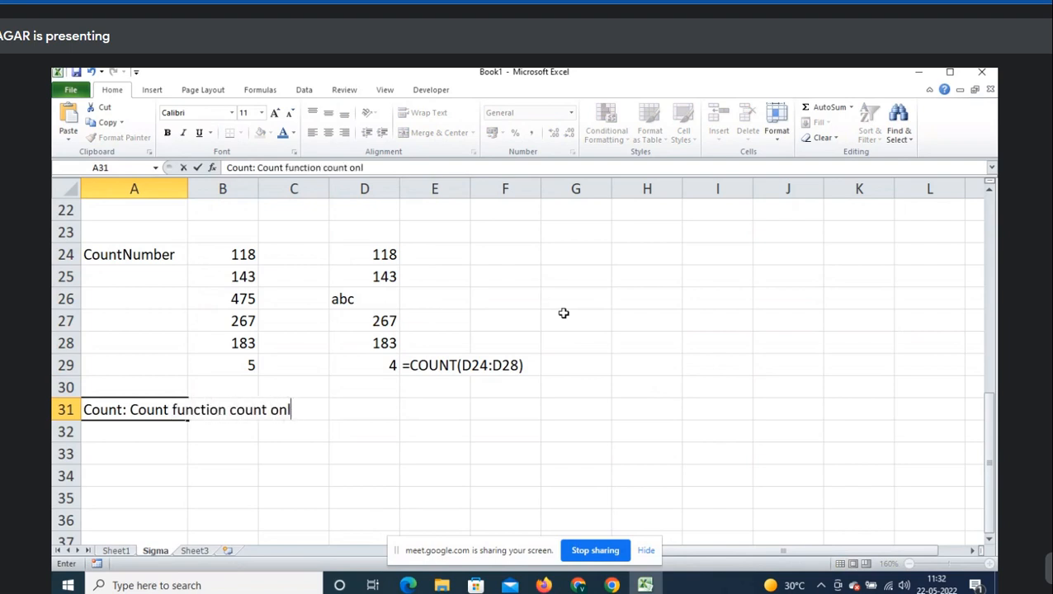
type("y numbers in a ")
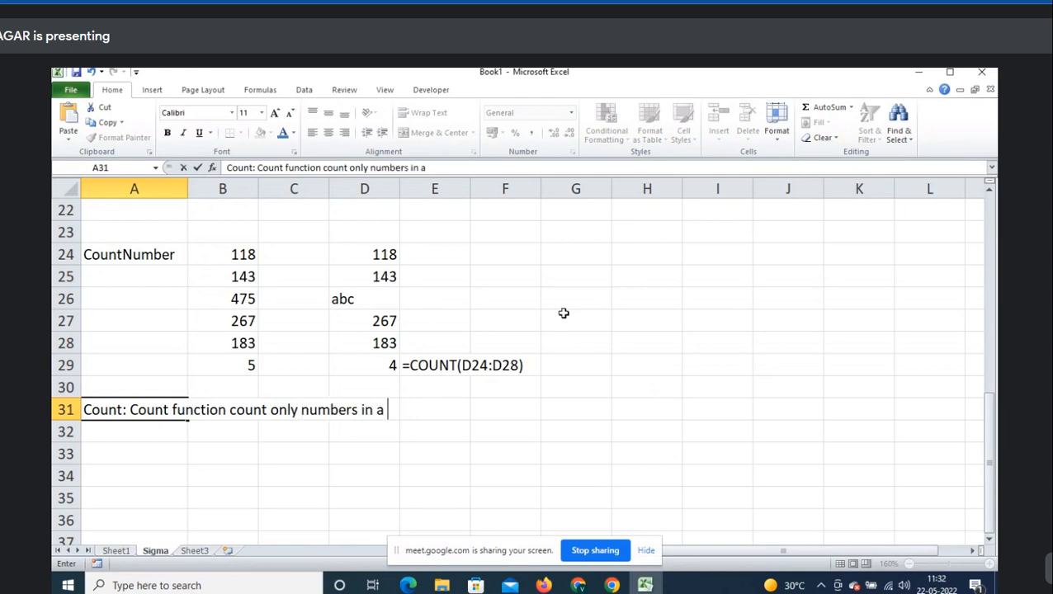
type("selcected range")
key("Return")
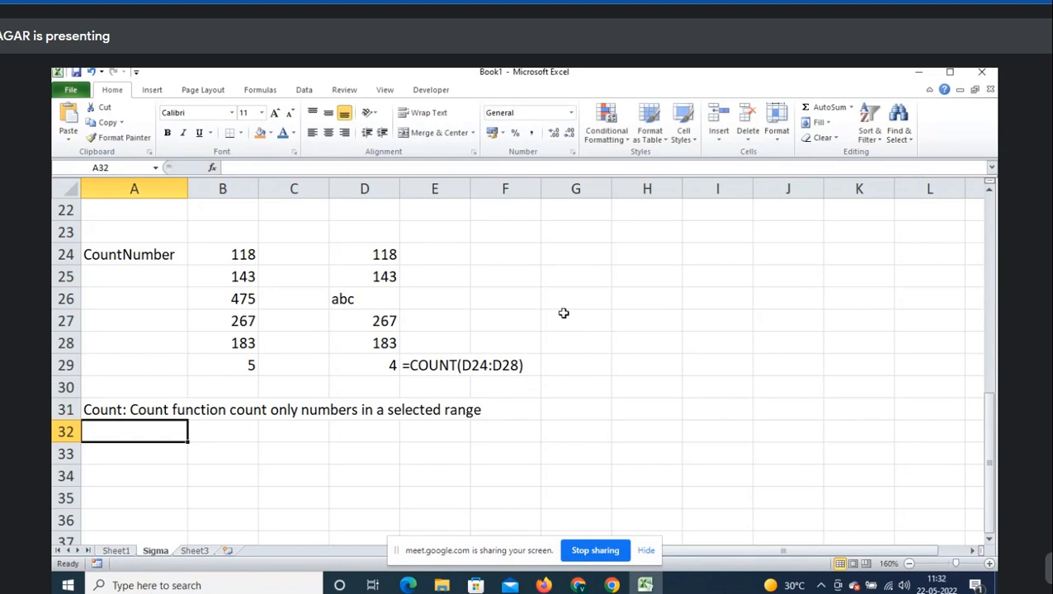
- Shade the abc cell D26 orange and write 'ignore' in E26
left_click(345, 298)
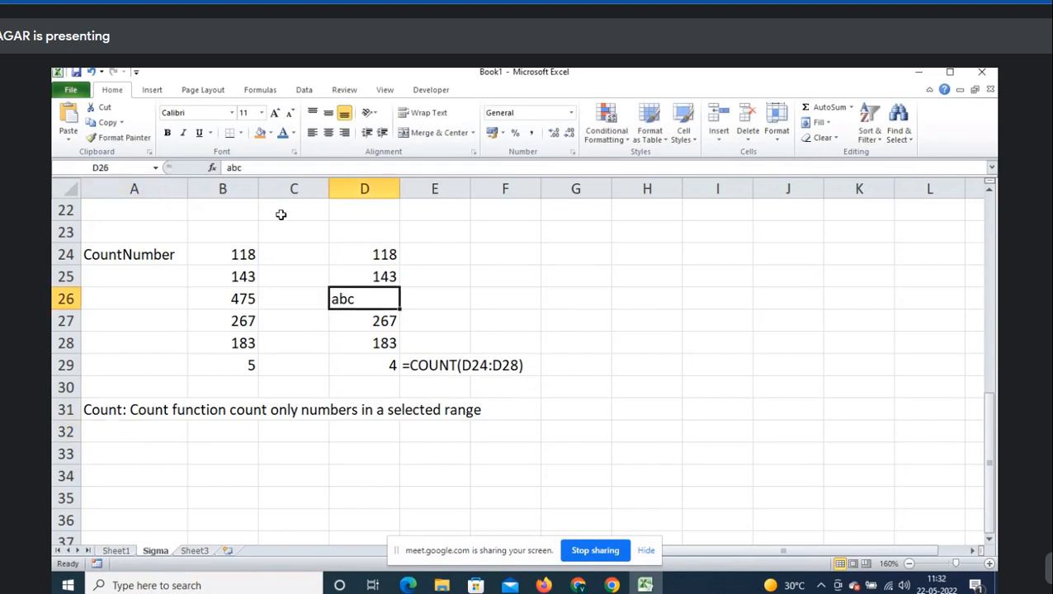
left_click(260, 132)
left_click(473, 293)
type("igno")
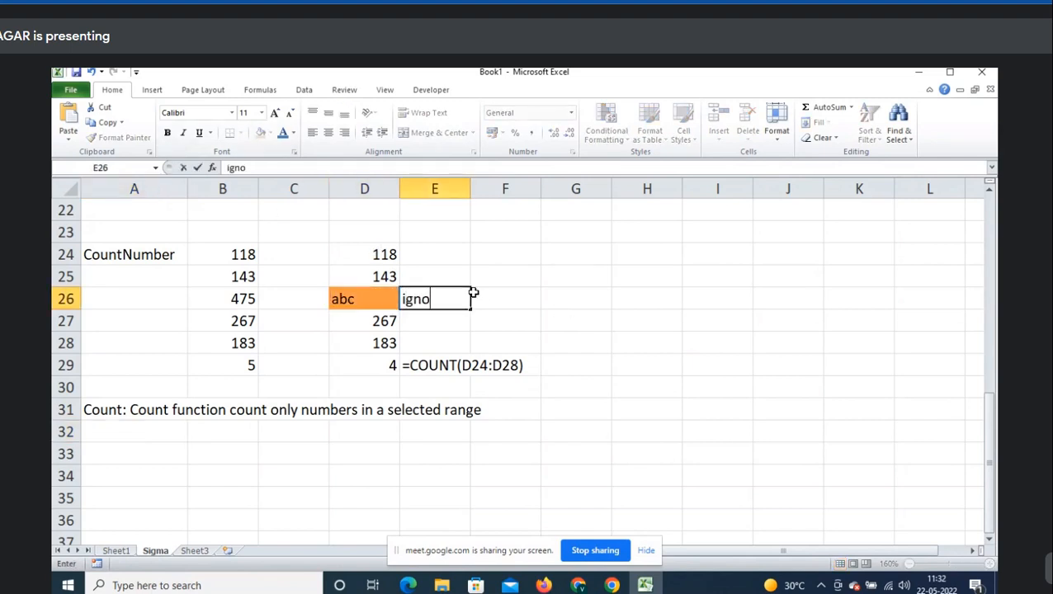
type("re")
key("Return")
key("Left")
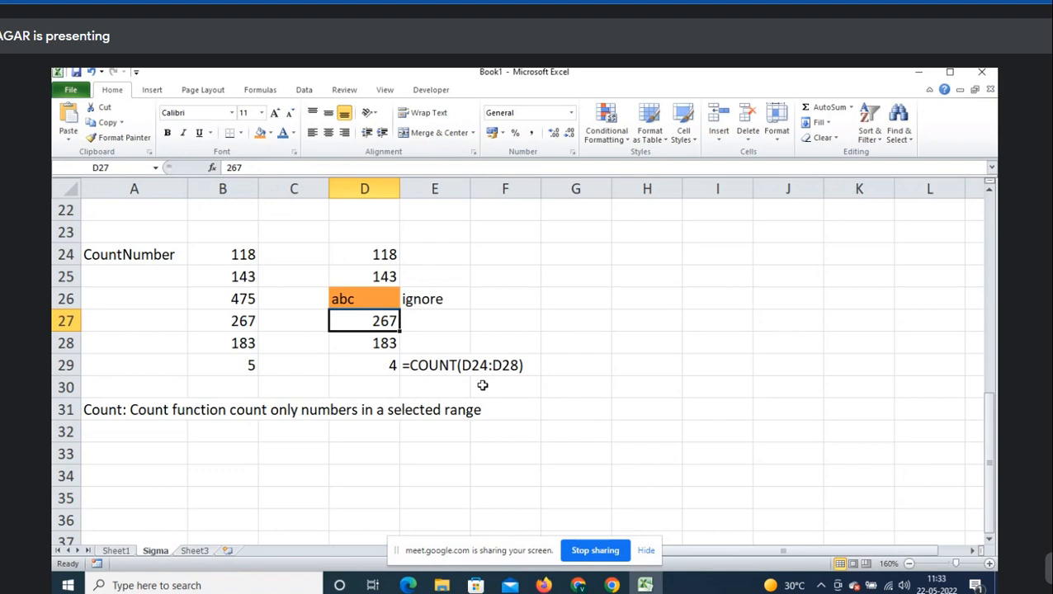
- Admit the waiting guest to the meeting, then return to the workbook at B28
left_click(851, 107)
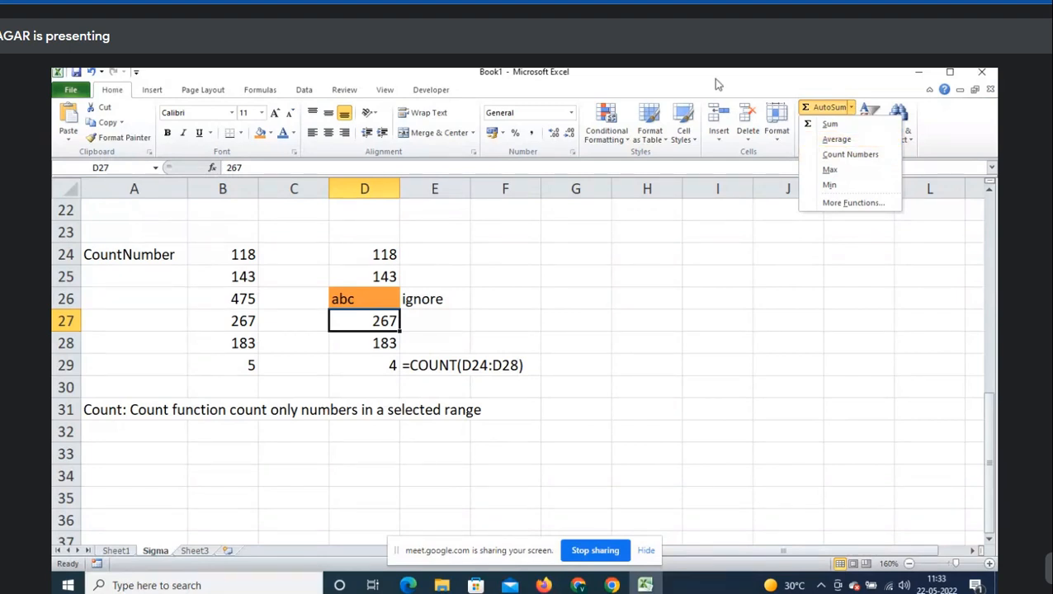
left_click(449, 366)
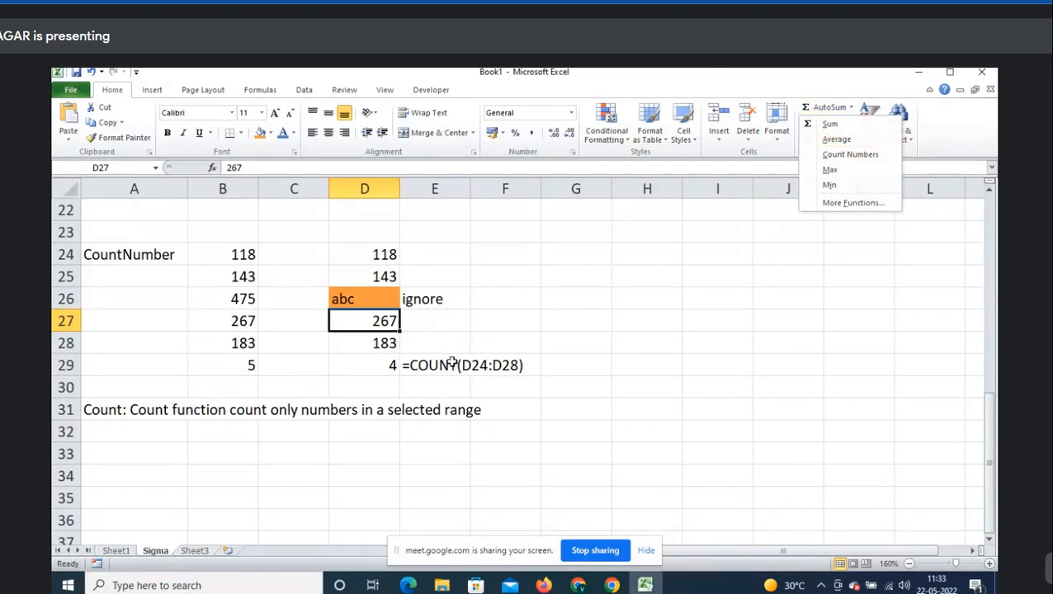
left_click(173, 453)
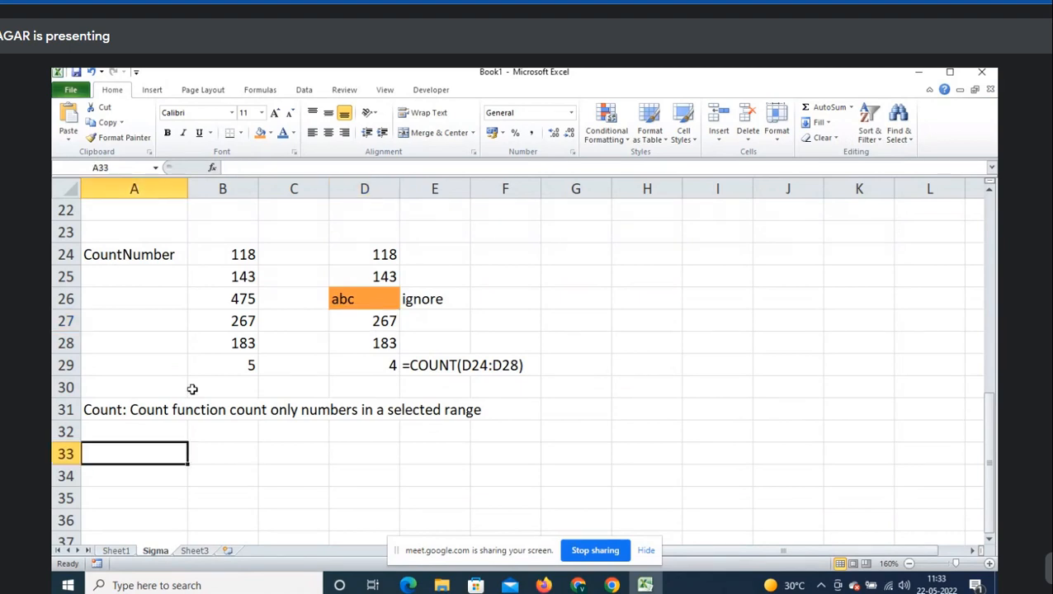
left_click(854, 109)
key("alt+Tab")
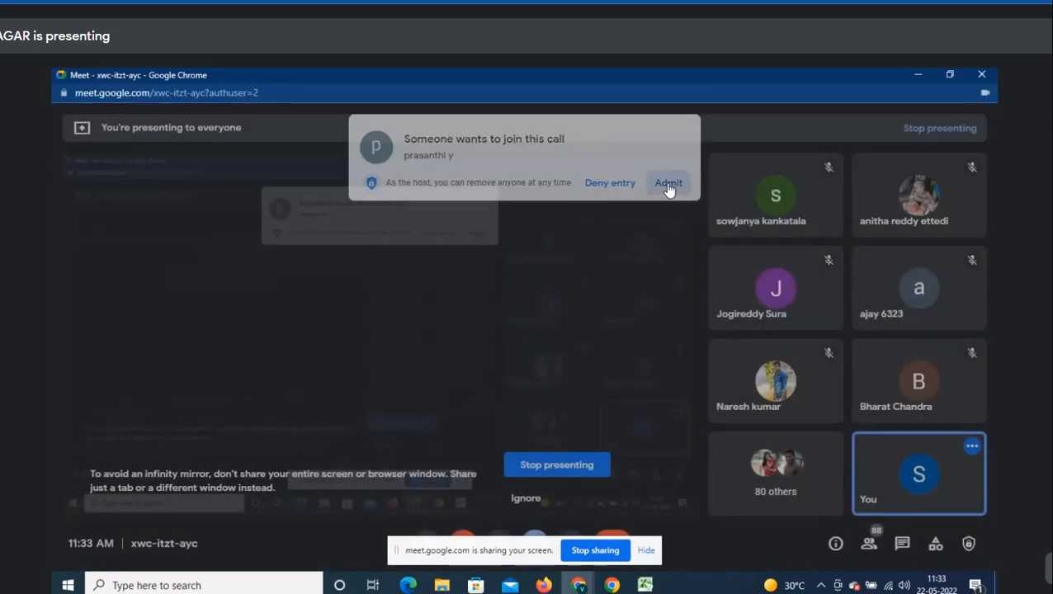
left_click(671, 180)
key("alt+Tab")
key("alt+Tab")
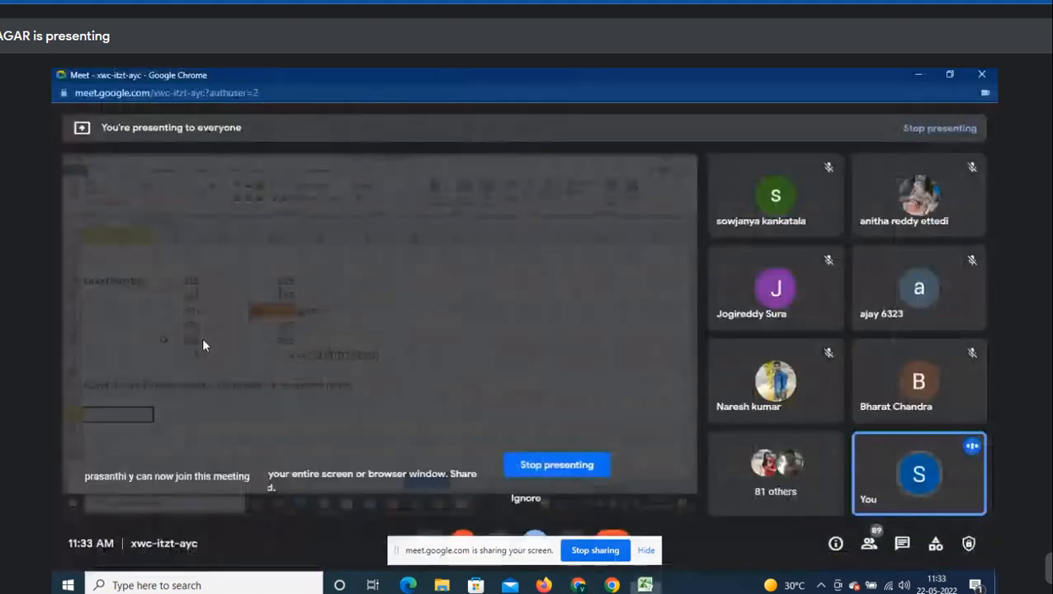
key("alt+Tab")
left_click(223, 349)
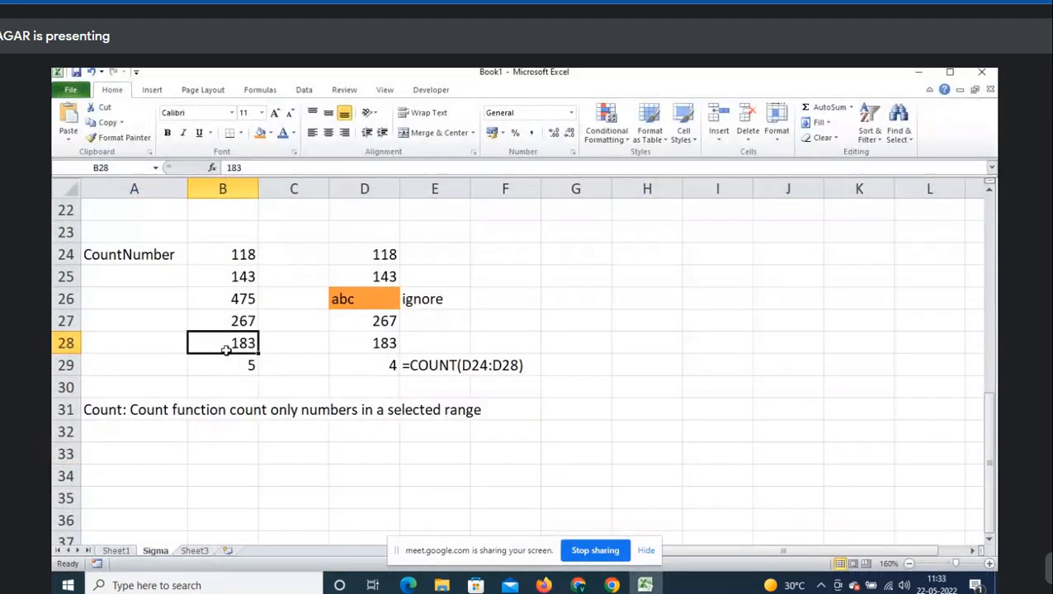
- Copy the B24:B28 values into B34:B38
key("shift+Up")
key("shift+Up")
key("shift+Up")
key("shift+Up")
key("ctrl+c")
scroll(228, 352, "down", 2)
left_click(249, 338)
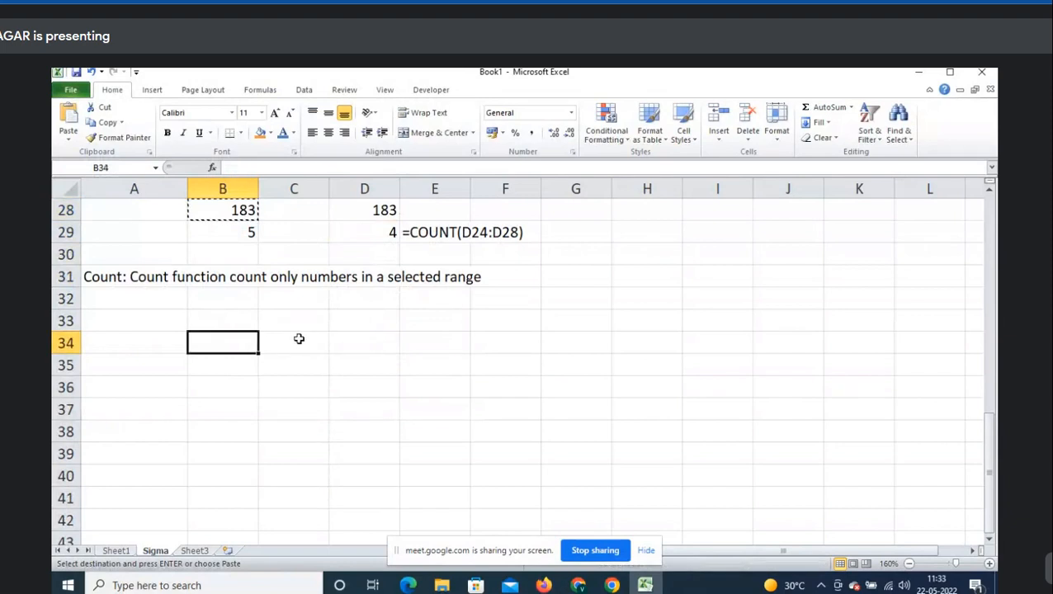
key("ctrl+v")
- Label A34 'Max' and change the first value in B34 to 5000
left_click(129, 342)
type("Max")
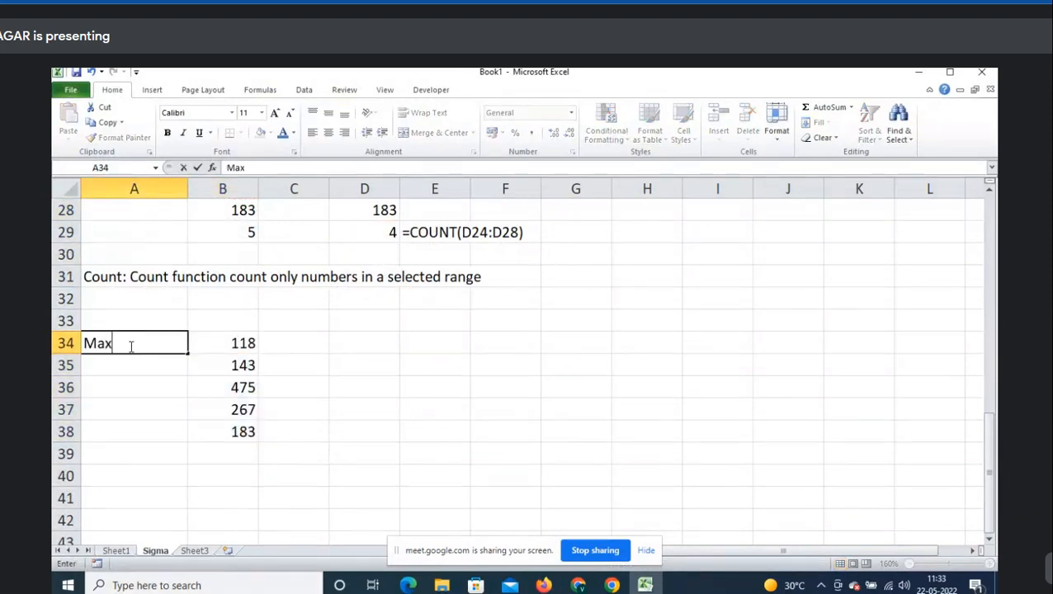
key("Tab")
type("500")
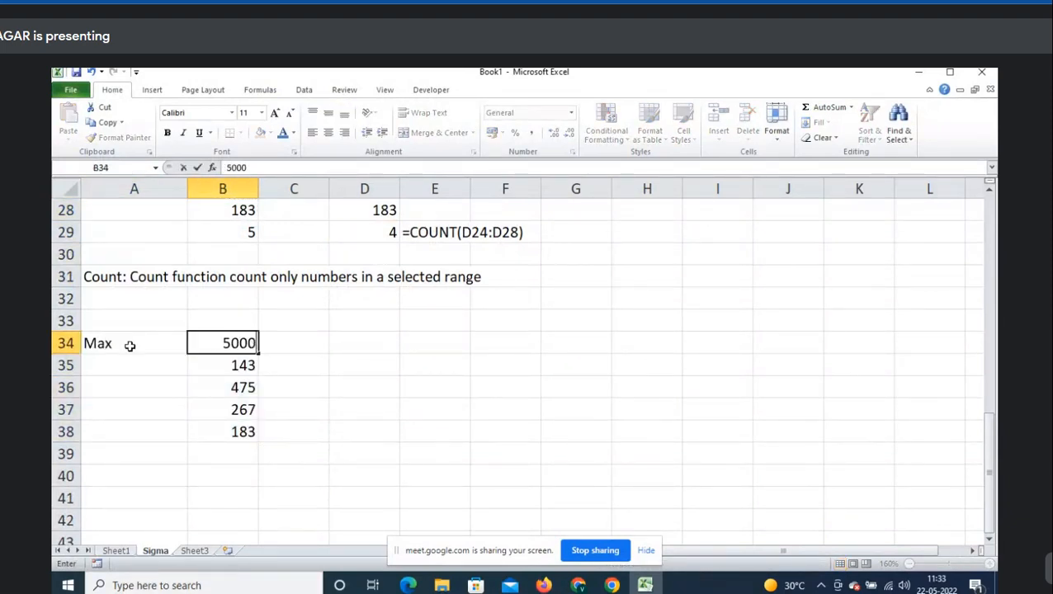
key("Return")
- Insert a MAX formula over B34:B38 in B39 via AutoSum
key("Down")
key("Down")
key("Down")
key("Down")
key("Right")
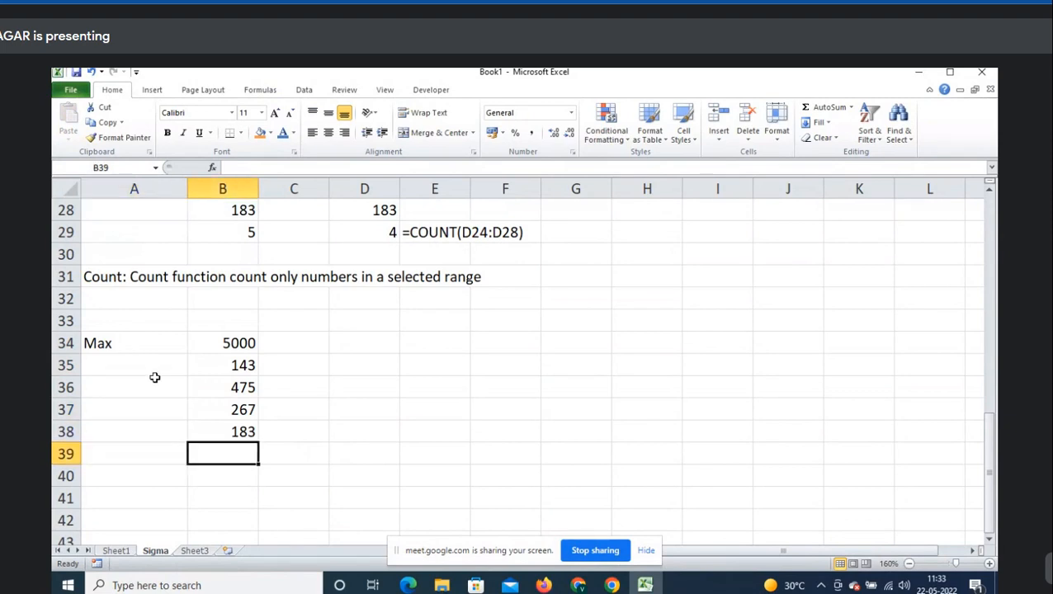
scroll(266, 381, "down", 1)
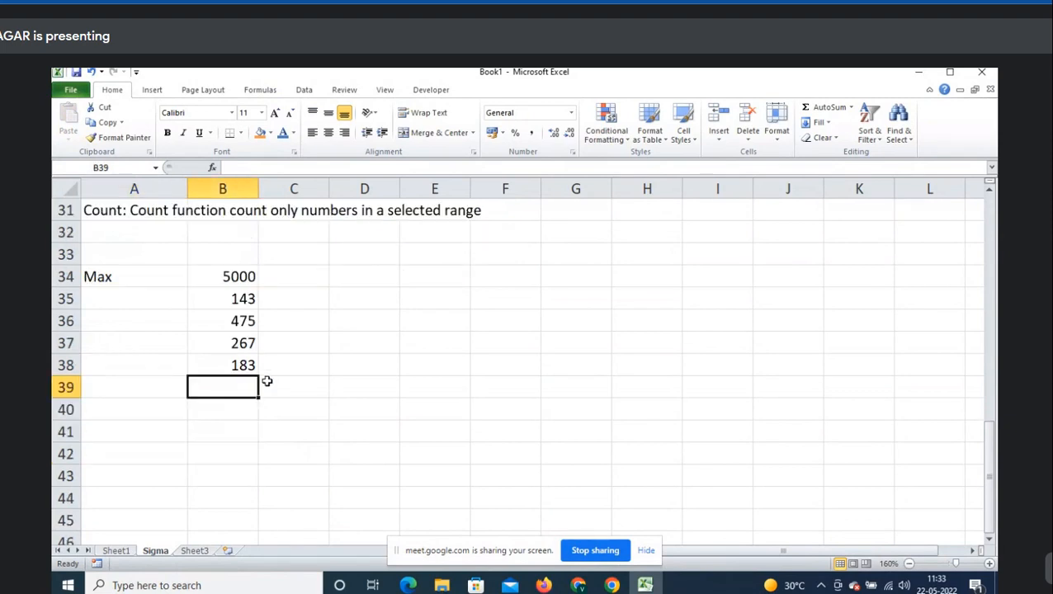
left_click(852, 108)
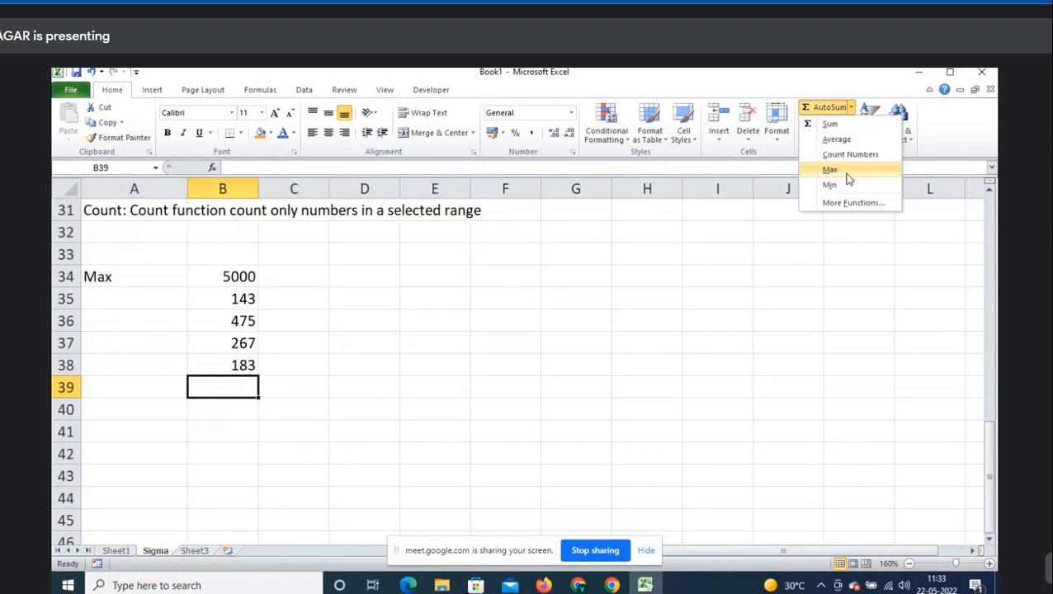
left_click(845, 172)
- Confirm B39's MAX of 5000 and copy the numbers to D34:D38, clearing D36
key("Return")
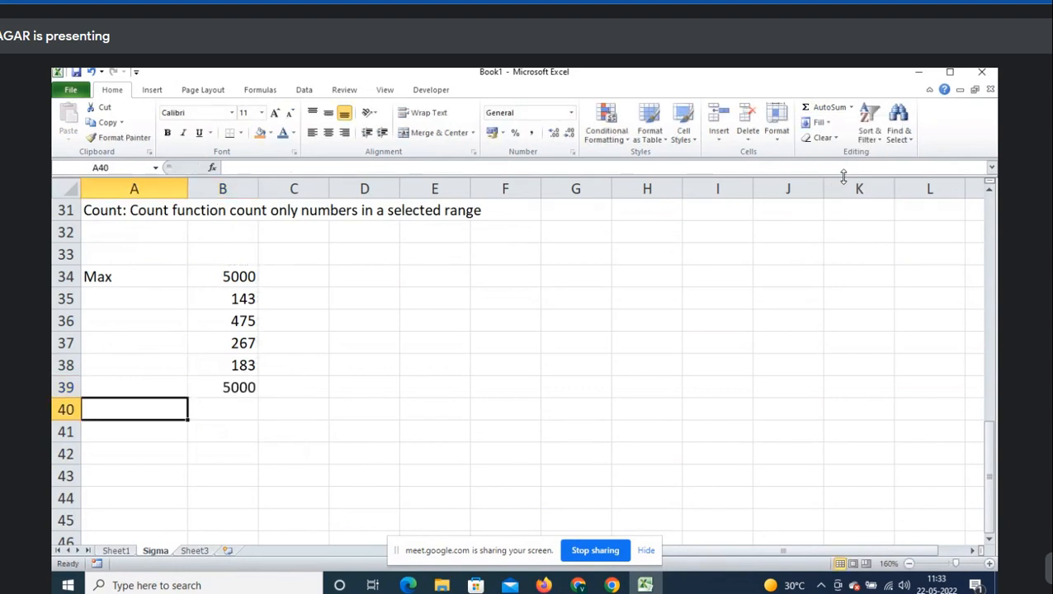
left_click_drag(239, 369, 231, 281)
key("ctrl+c")
left_click(358, 286)
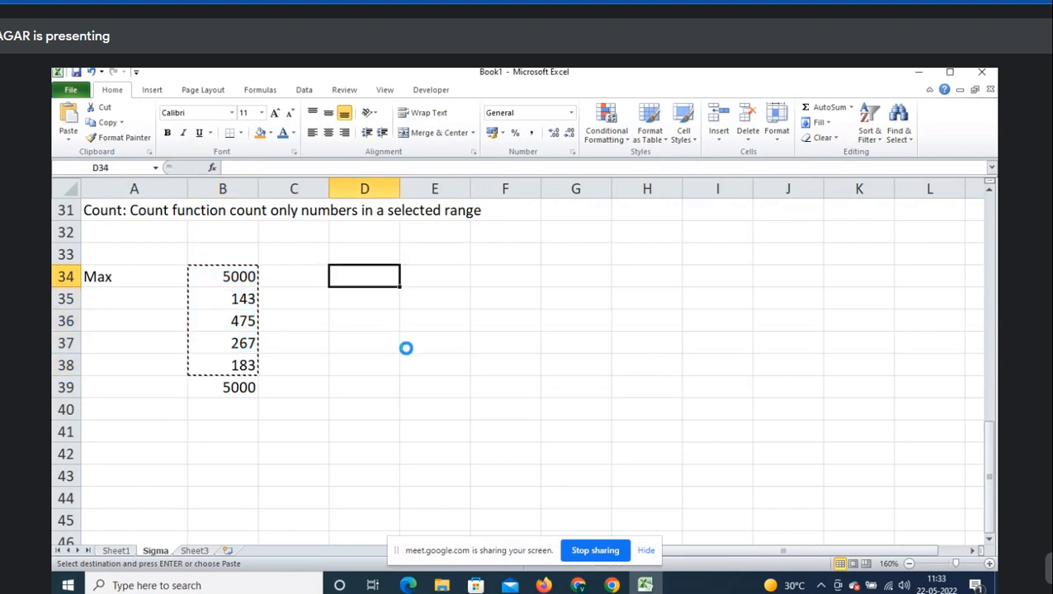
key("ctrl+v")
left_click(392, 322)
key("Delete")
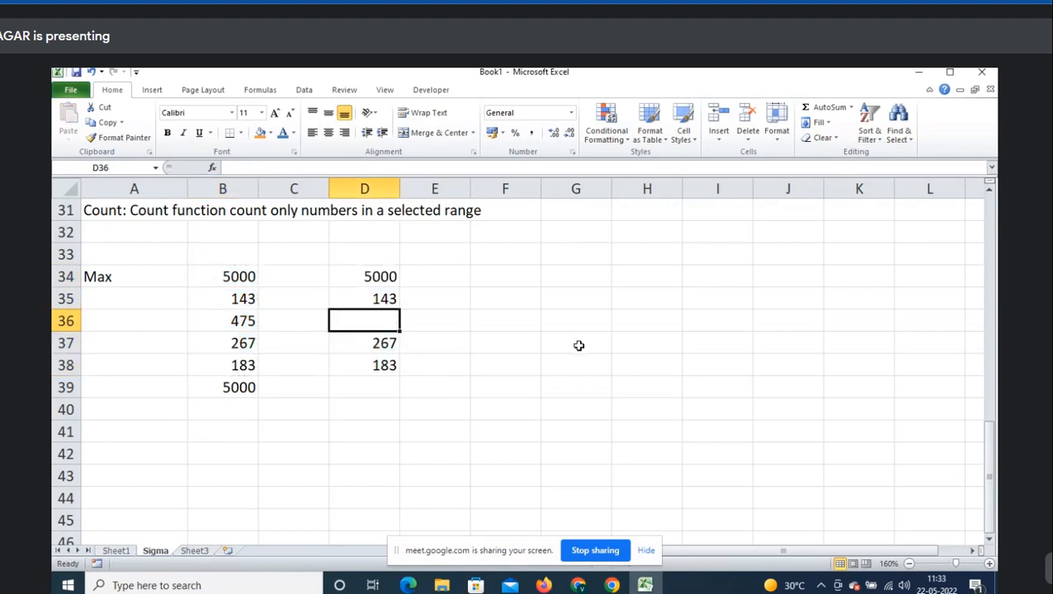
- Enter =MAX(D34:D38) in D39, returning 5000 despite the blank D36
left_click(364, 384)
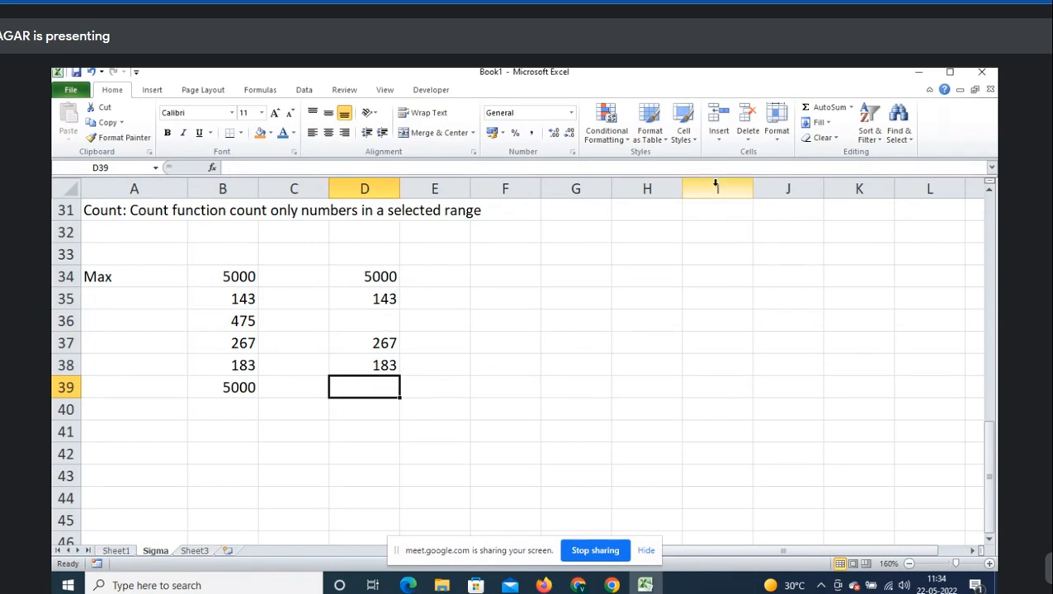
left_click(850, 108)
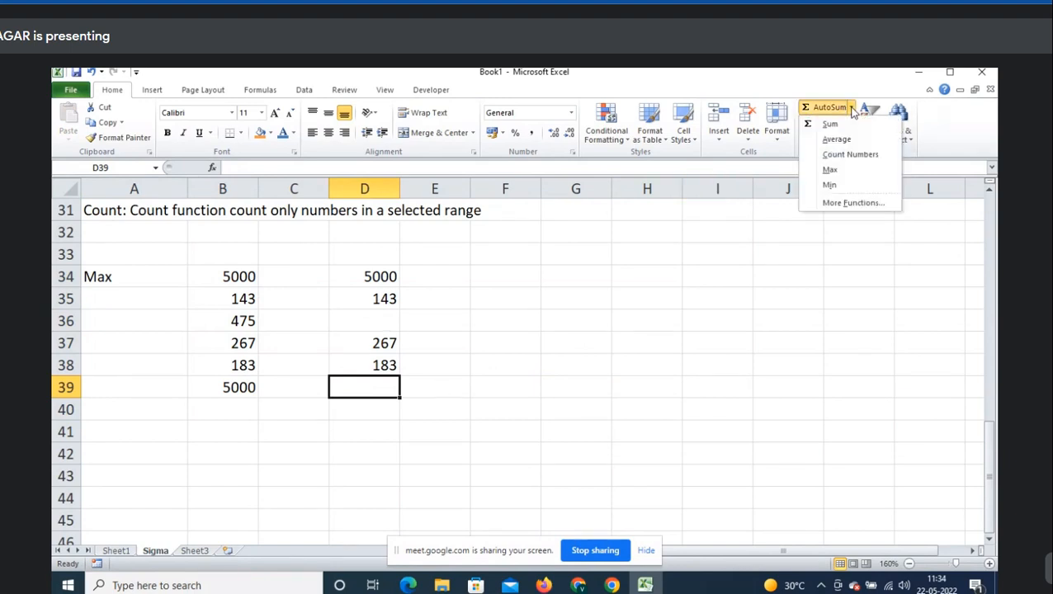
left_click(860, 171)
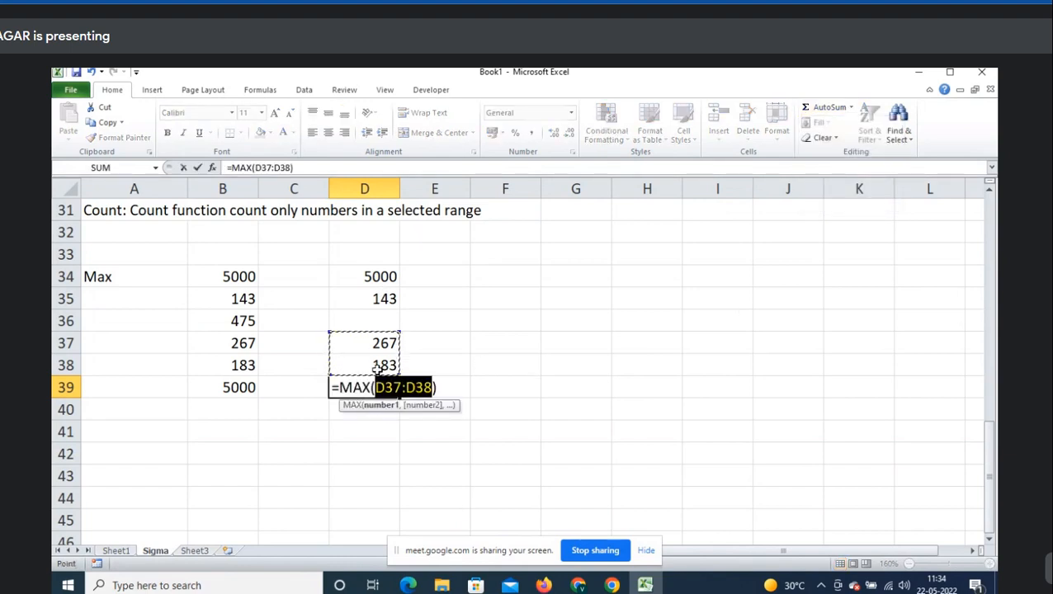
key("Escape")
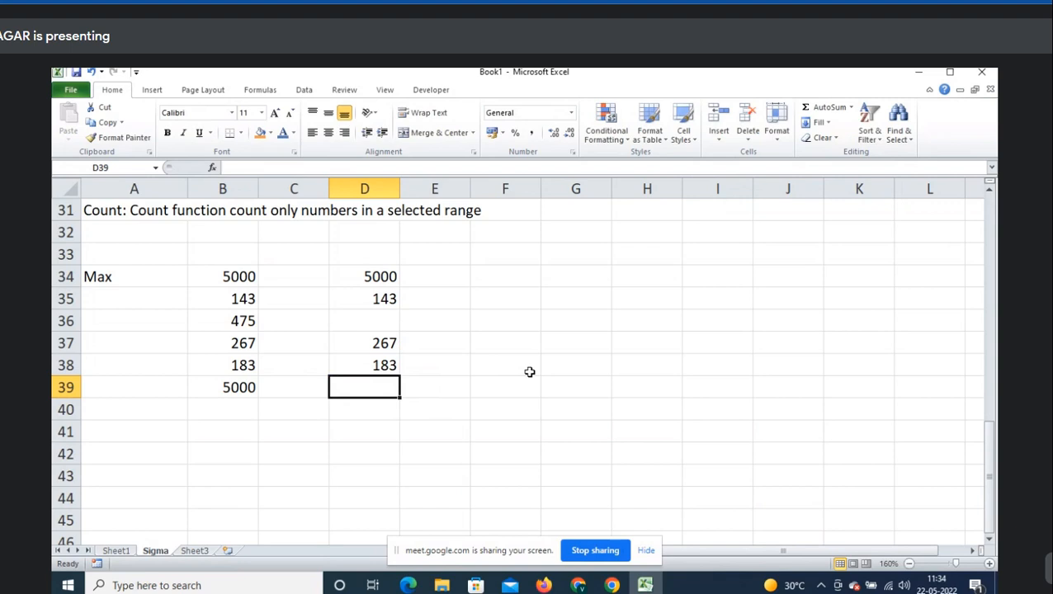
type("=max")
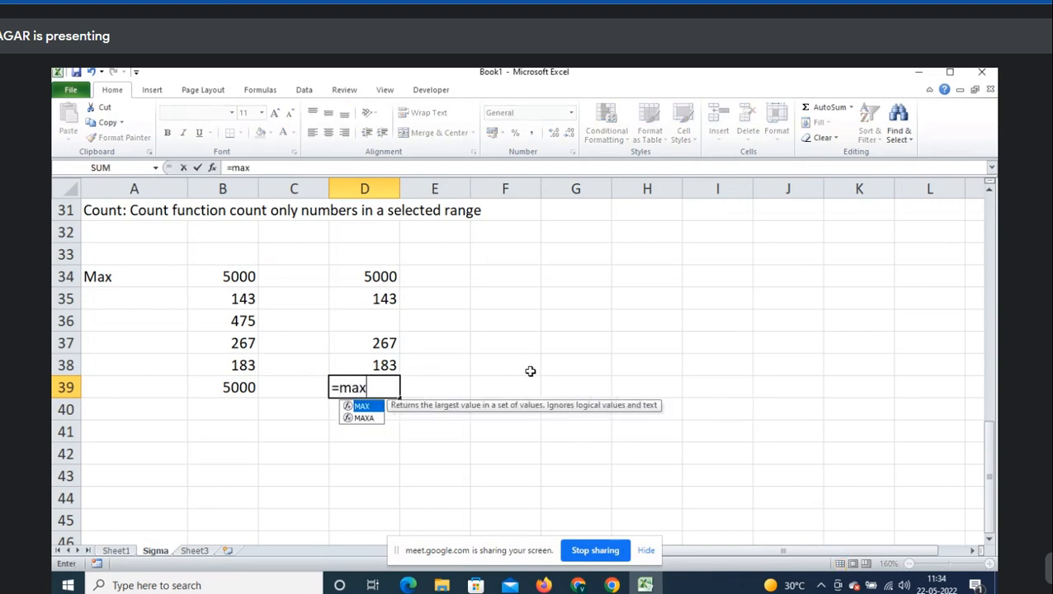
key("Tab")
key("Up")
key("shift+Up")
key("shift+Up")
key("shift+Up")
key("shift+Up")
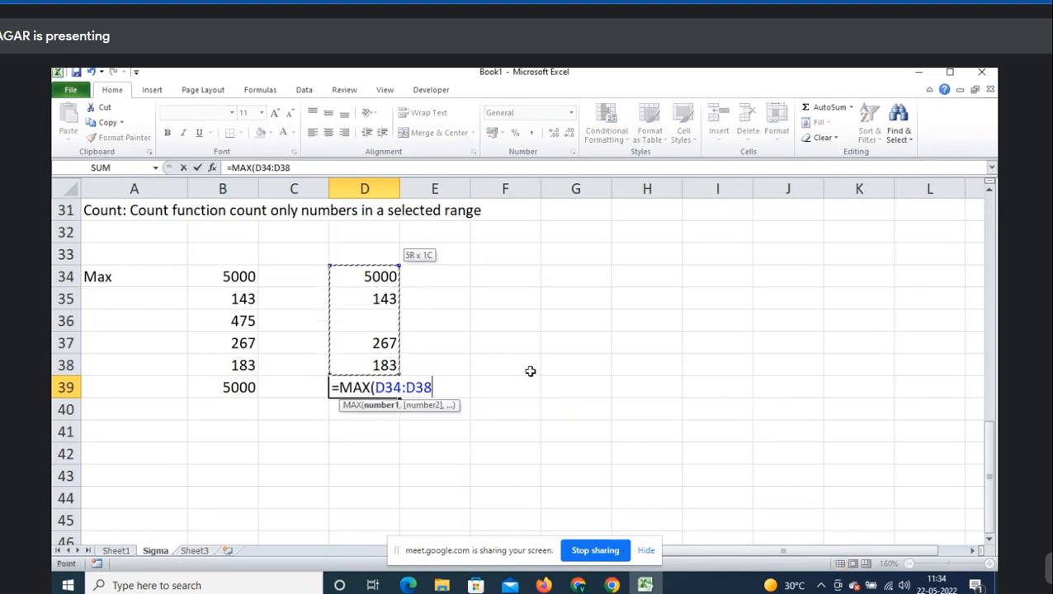
key("Return")
key("Up")
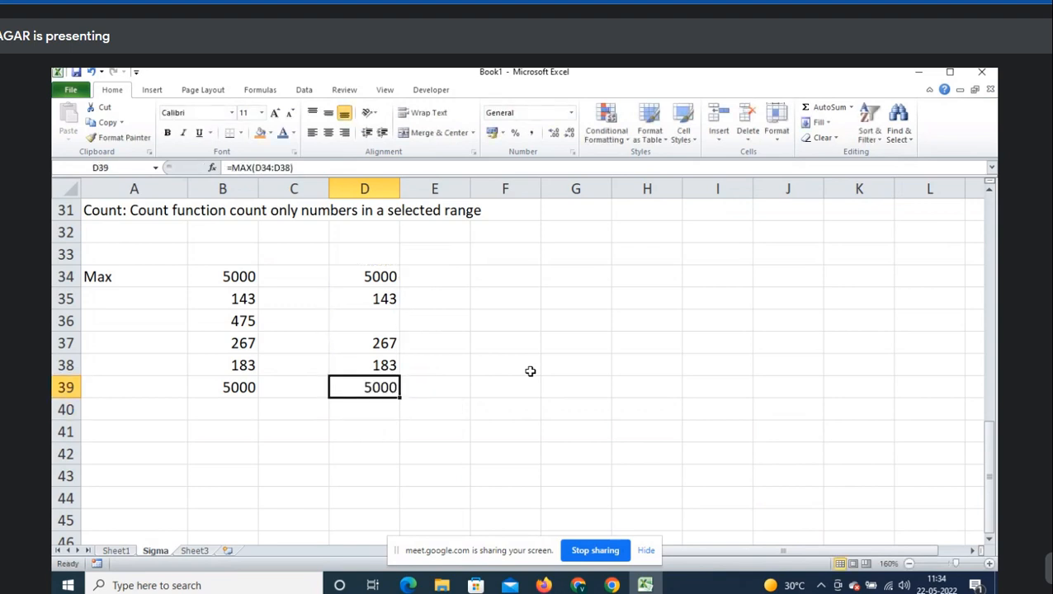
- Paste the MAX formula text into E39
key("F2")
key("shift+Home")
key("Tab")
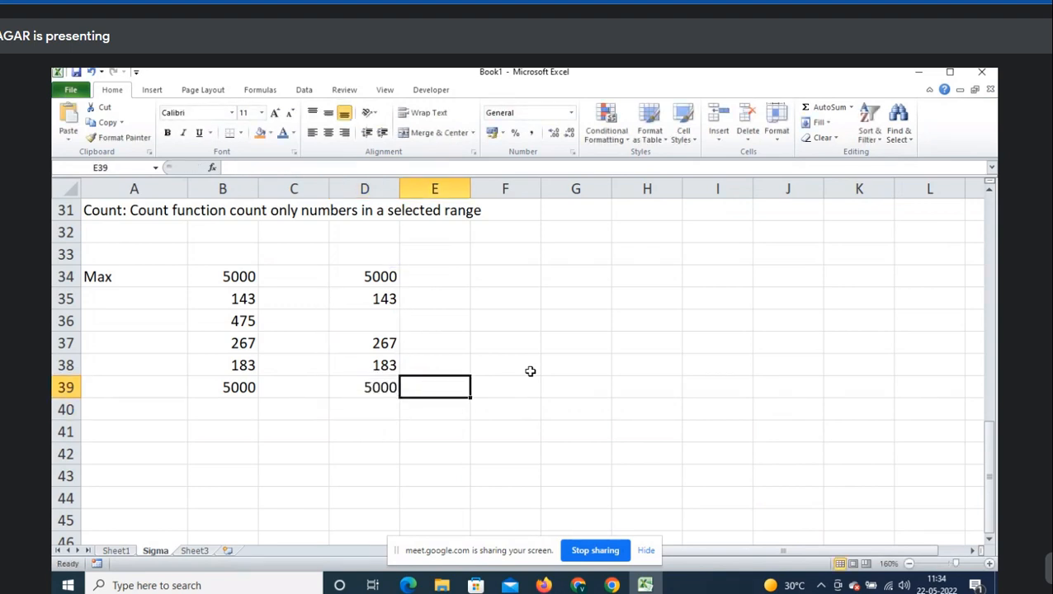
key("ctrl+v")
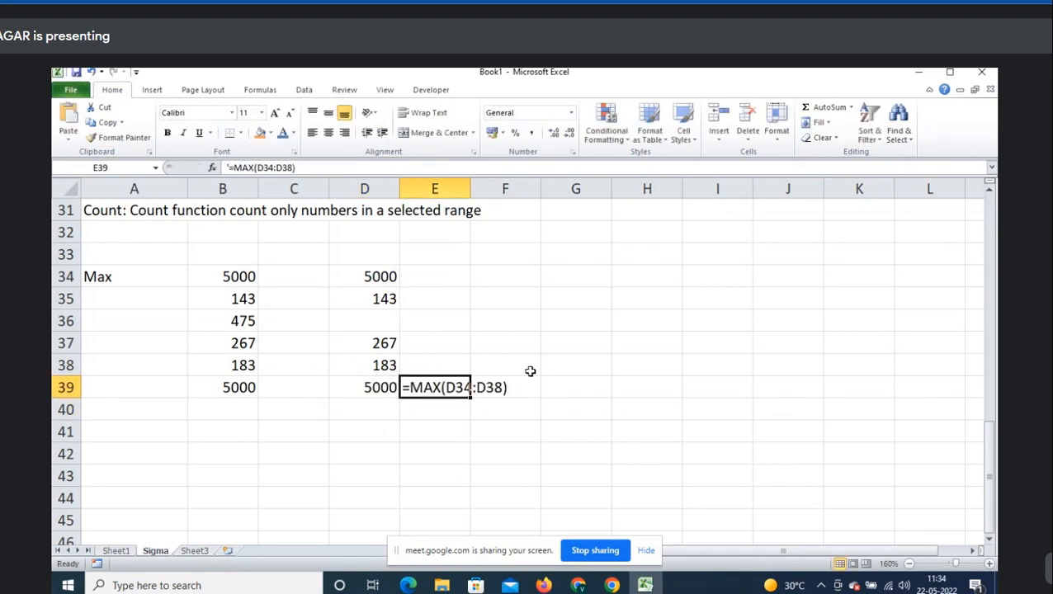
key("Left")
key("Up")
key("Left")
key("Left")
key("Down")
key("Down")
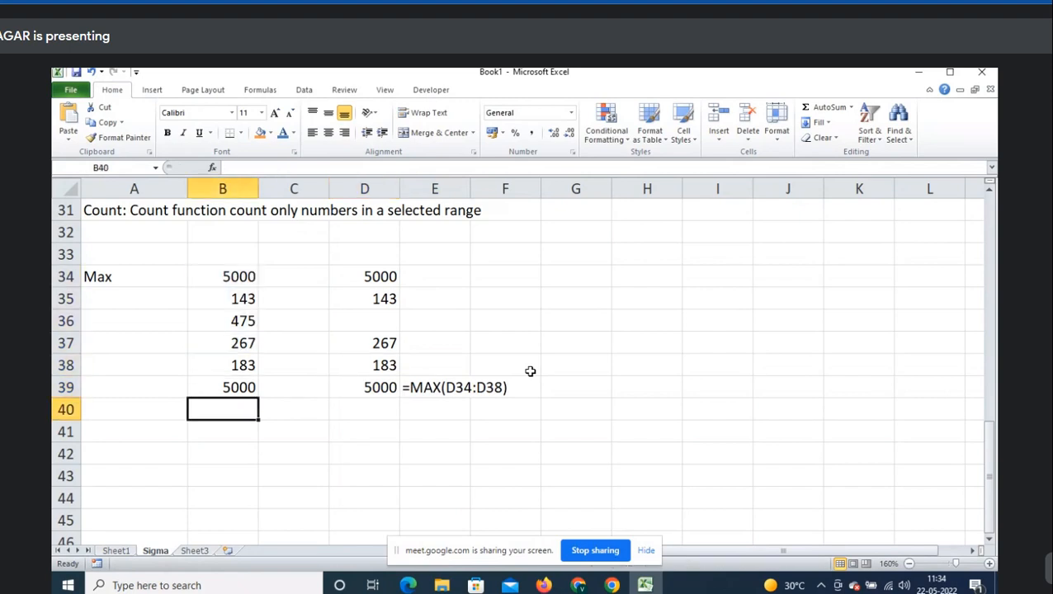
- Write the note 'Max: To get maximum values from a selected range' in A41 and label A43 'MIN'
key("Down")
key("Left")
type("Max")
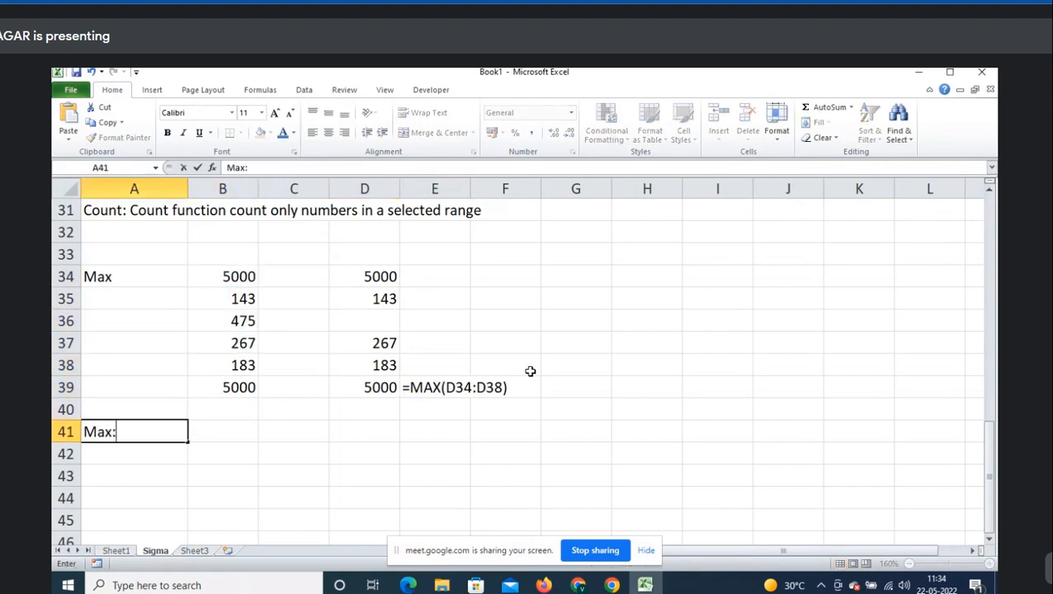
type(": To get maximum bal")
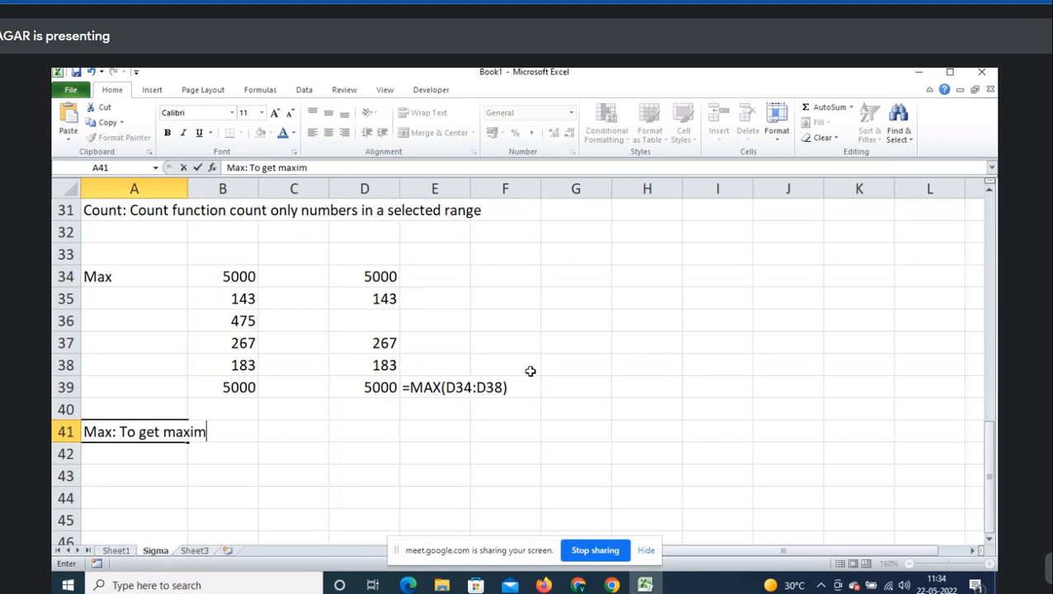
key("BackSpace")
key("BackSpace")
key("BackSpace")
type("valu")
type("es")
type(" from ")
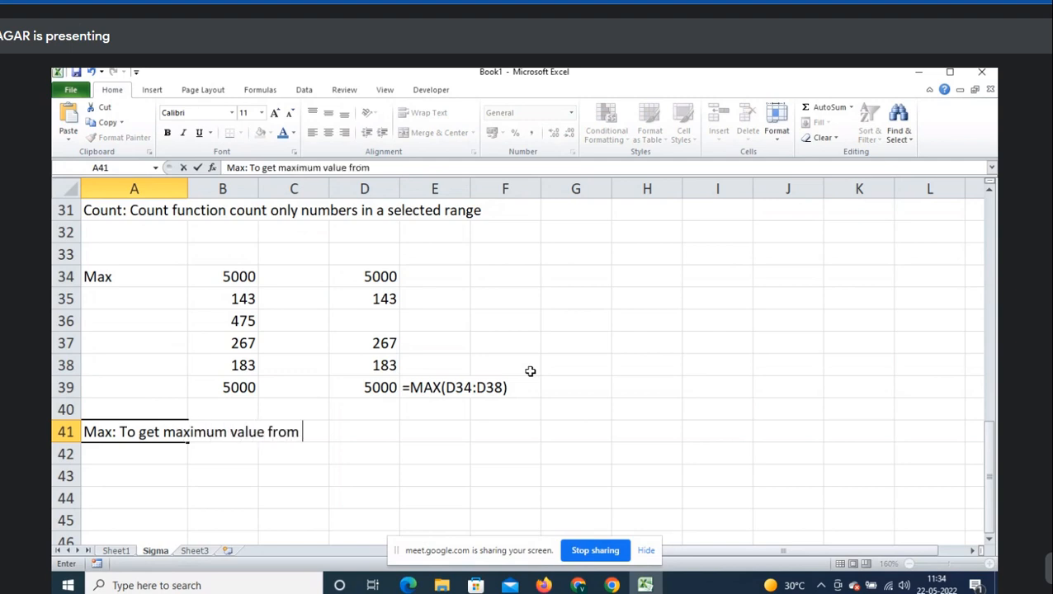
type("a selected range")
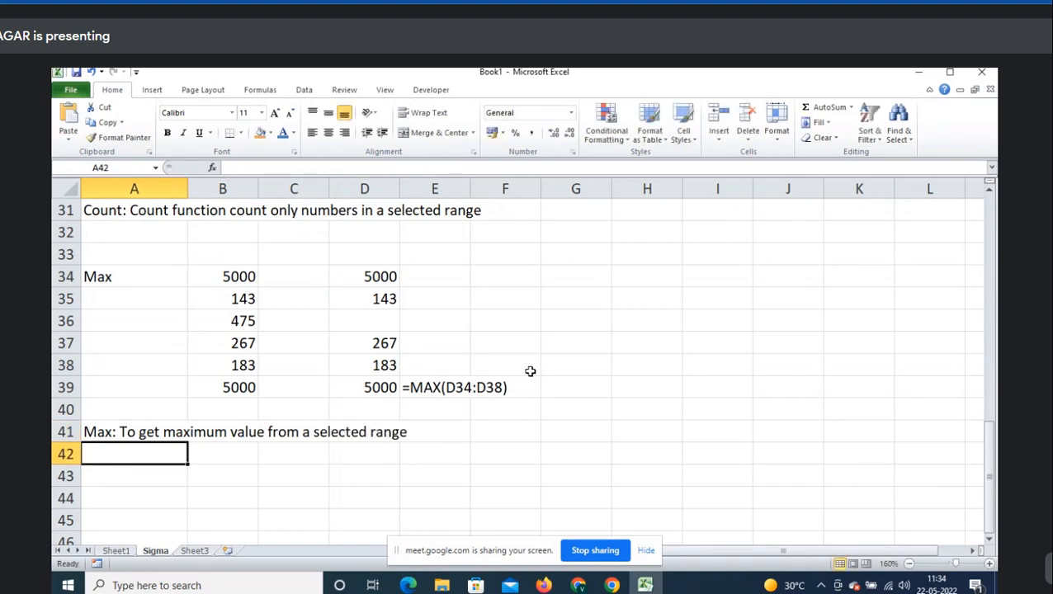
key("Down")
type("MIN")
key("Tab")
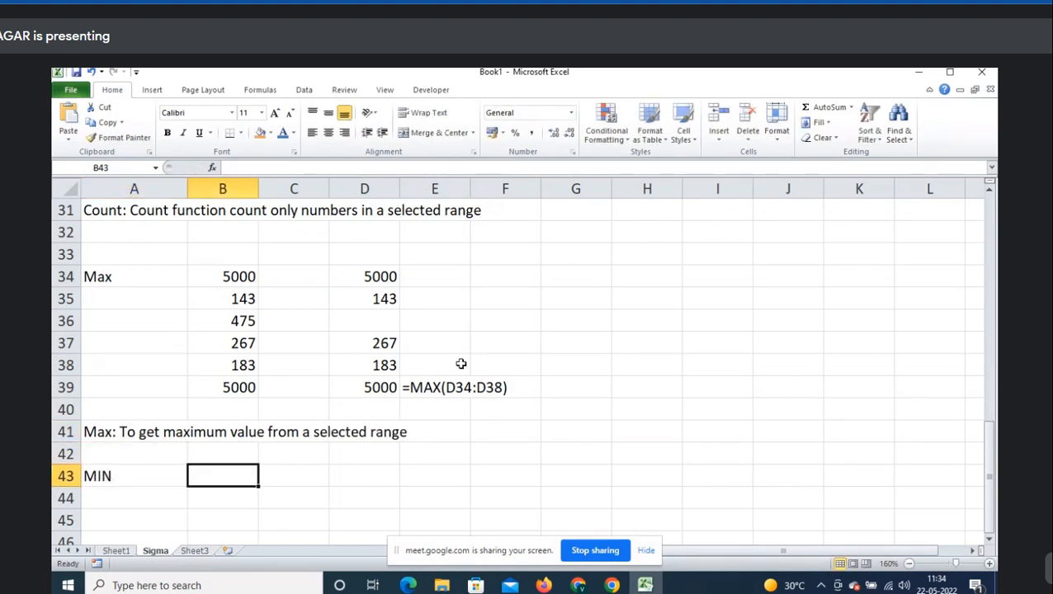
- Copy the Max example values into B44:B48 and change B44 to 10
left_click(245, 370)
left_click_drag(245, 370, 240, 277)
key("ctrl+c")
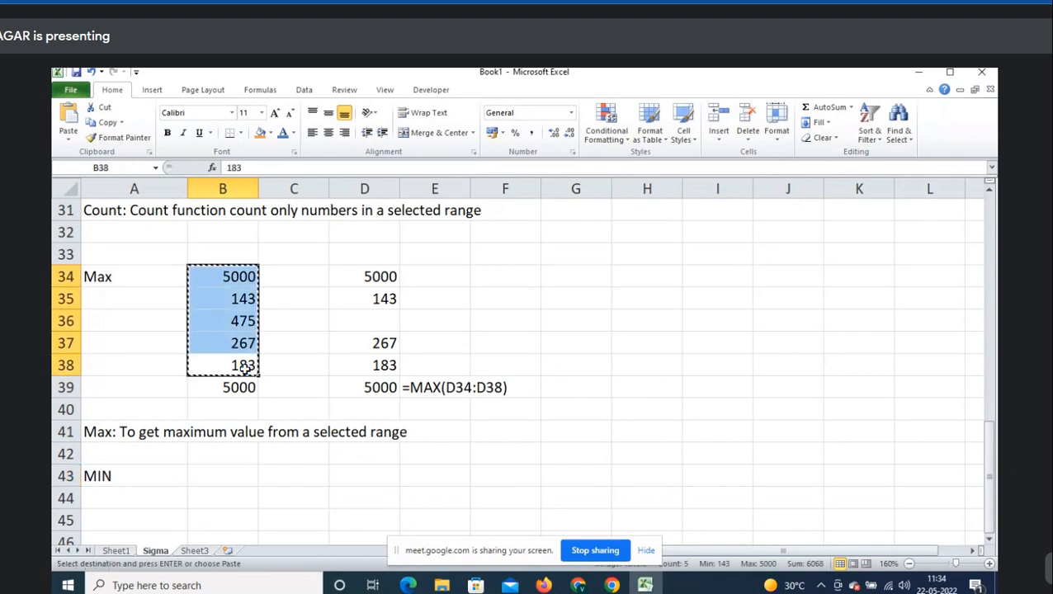
scroll(275, 409, "down", 2)
left_click(234, 362)
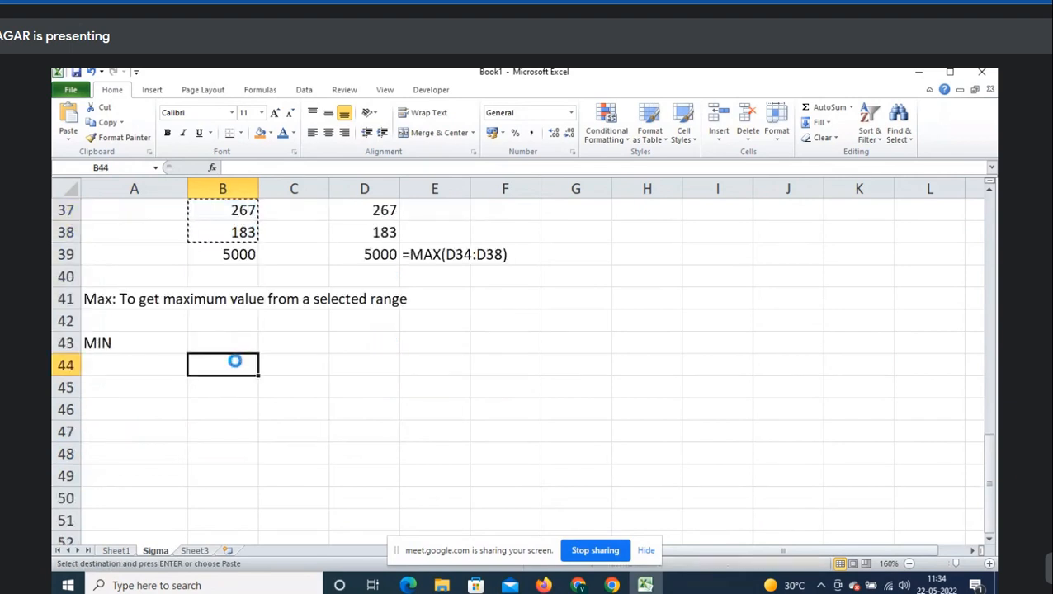
key("ctrl+v")
left_click(235, 361)
type("10")
key("Return")
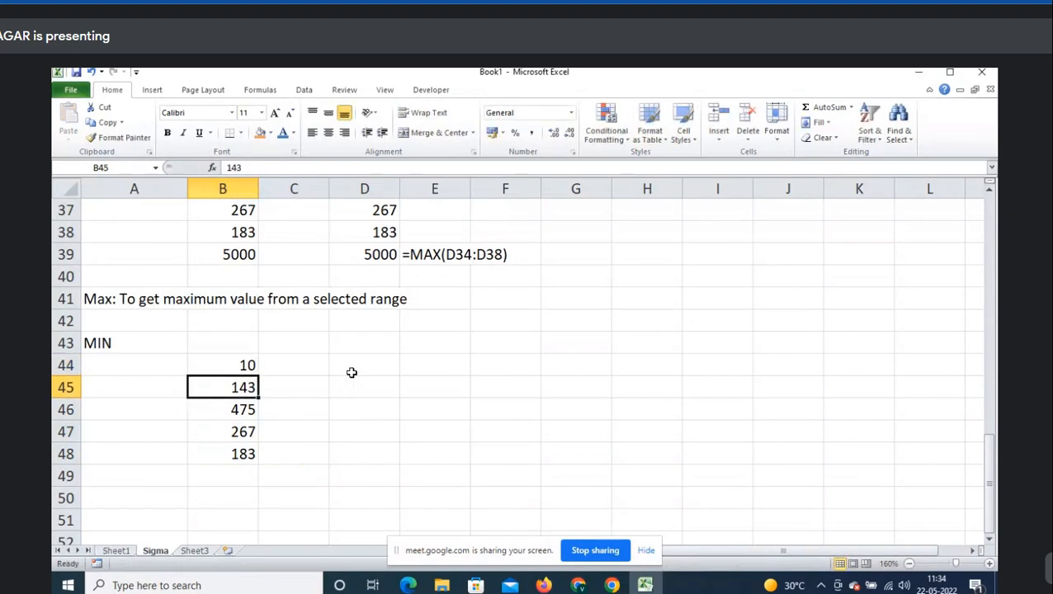
- Use AutoSum Min to put =MIN(B44:B48) in B49, returning 10
left_click_drag(233, 365, 238, 454)
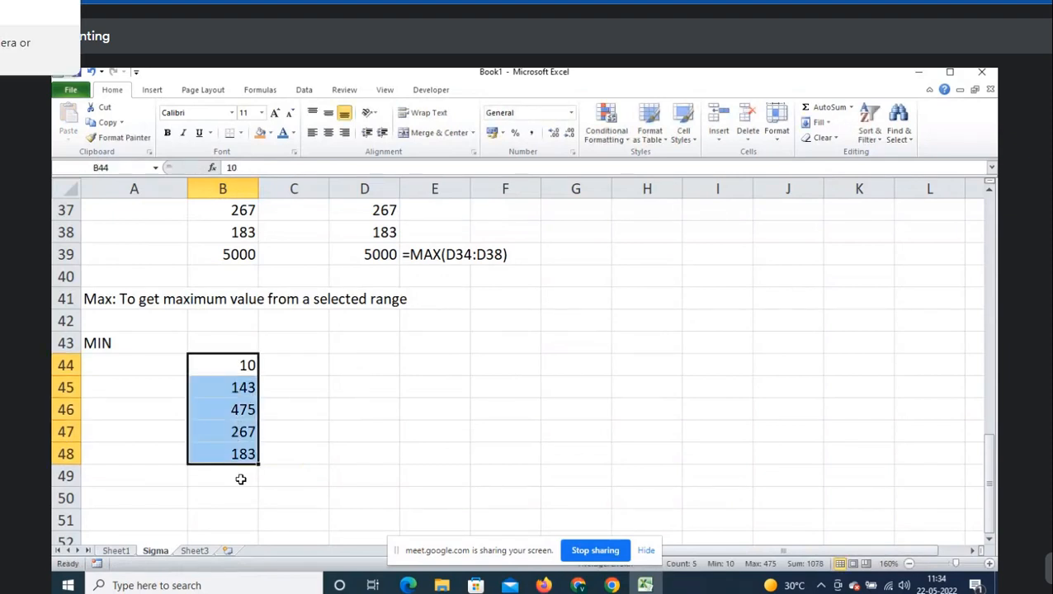
left_click(239, 478)
scroll(383, 379, "down", 1)
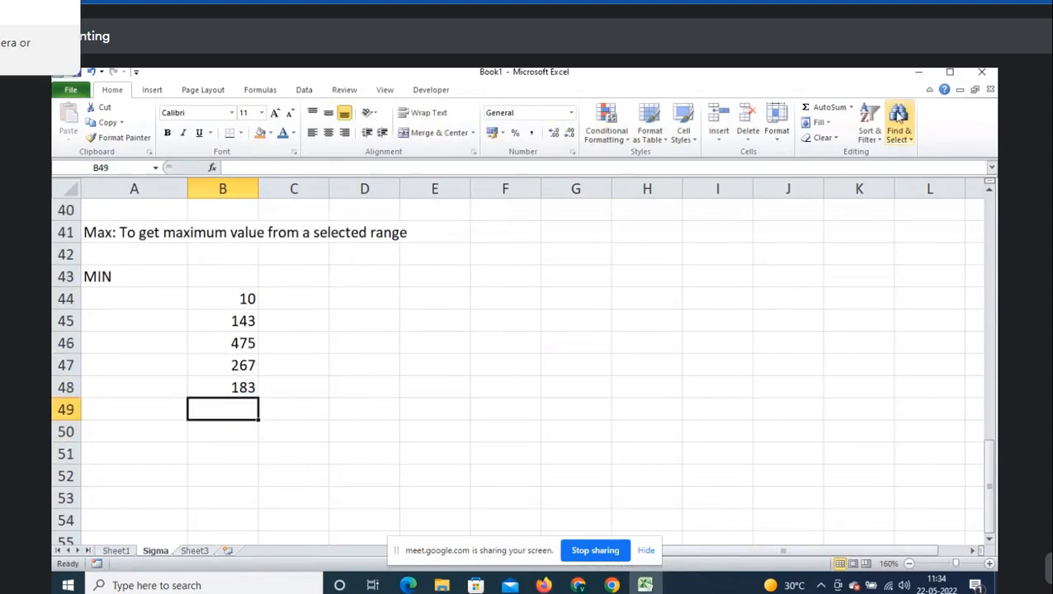
left_click(851, 108)
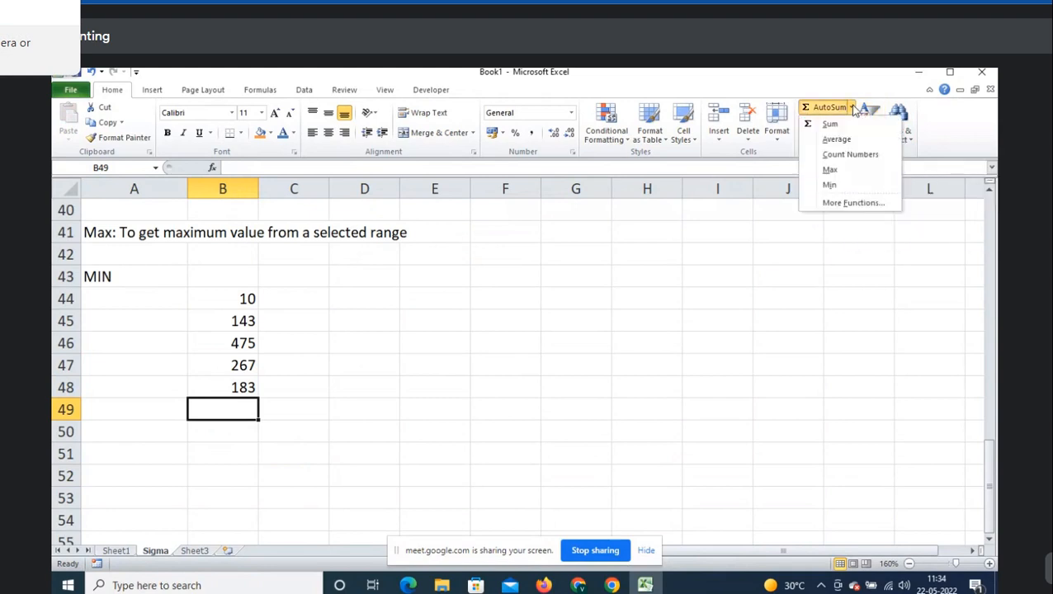
left_click(857, 186)
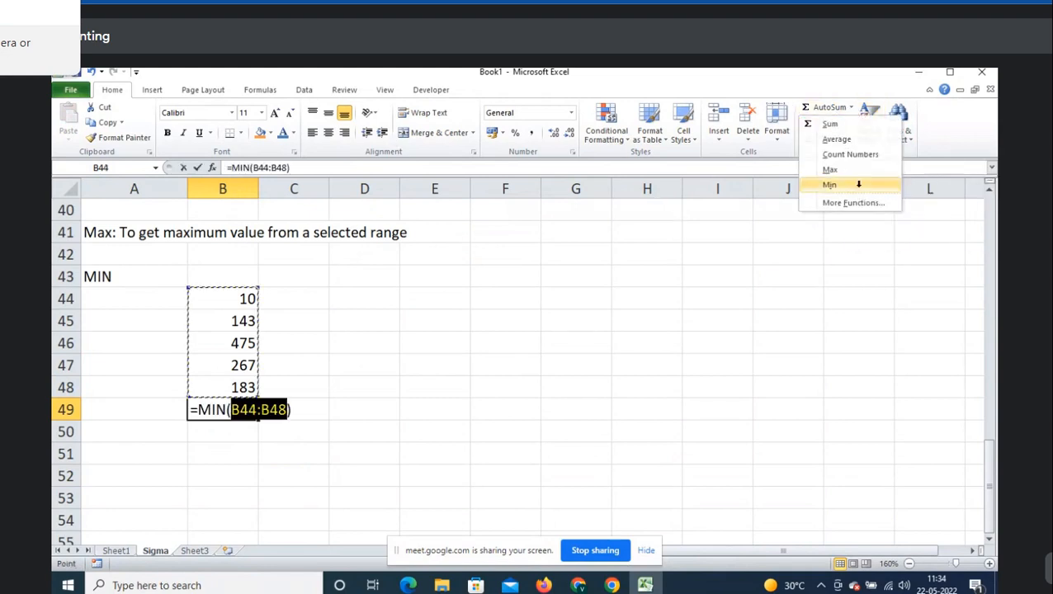
key("Return")
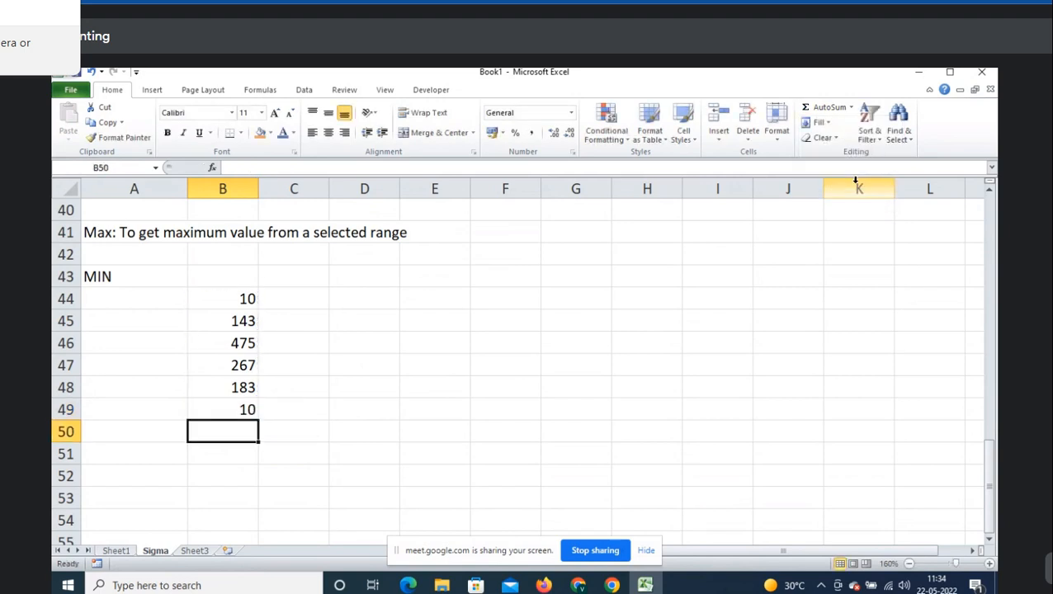
left_click(206, 404)
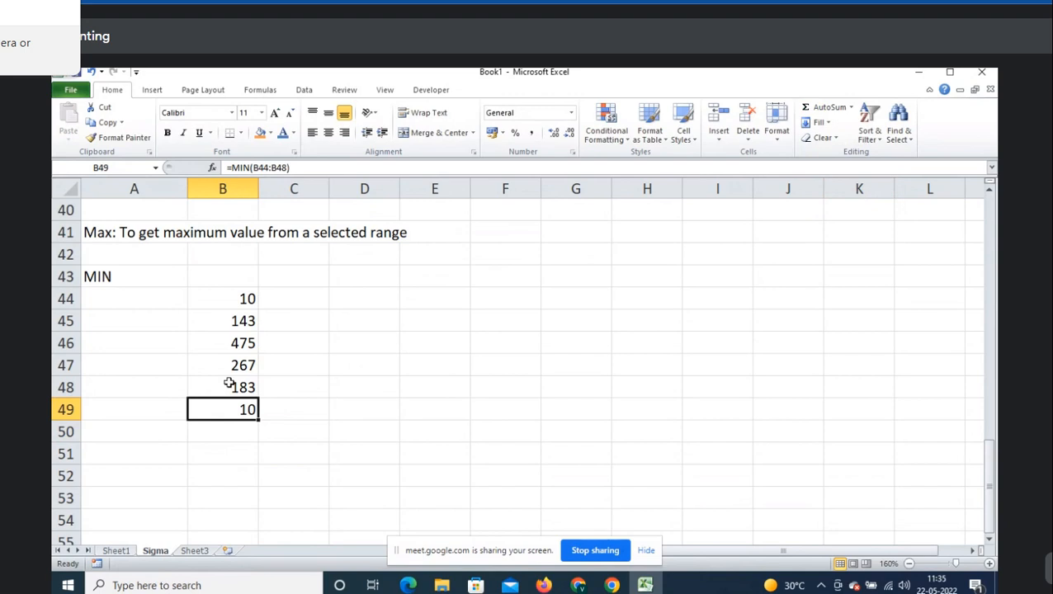
left_click(852, 108)
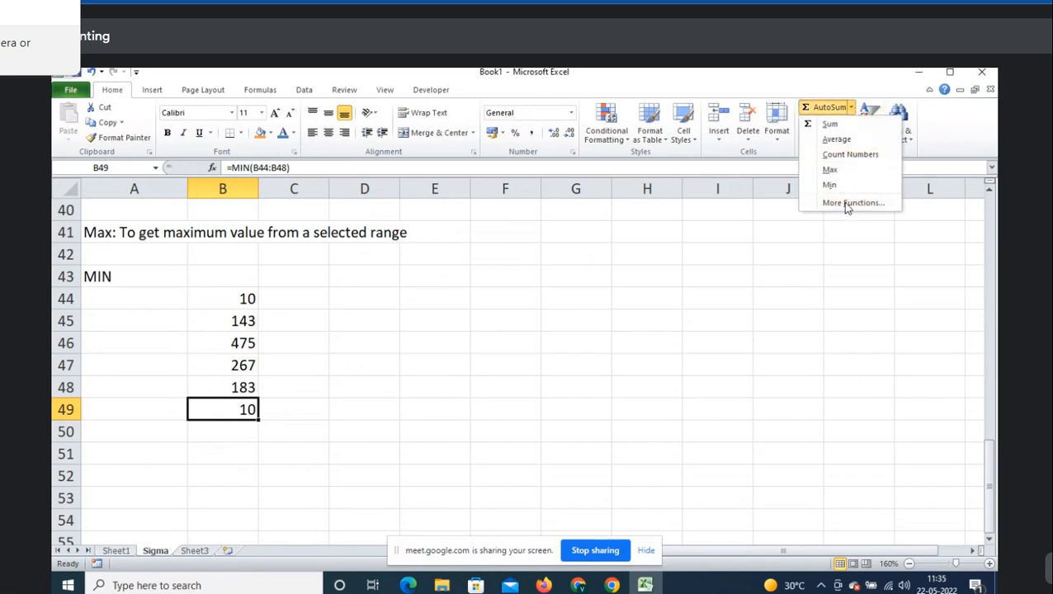
key("Escape")
key("Up")
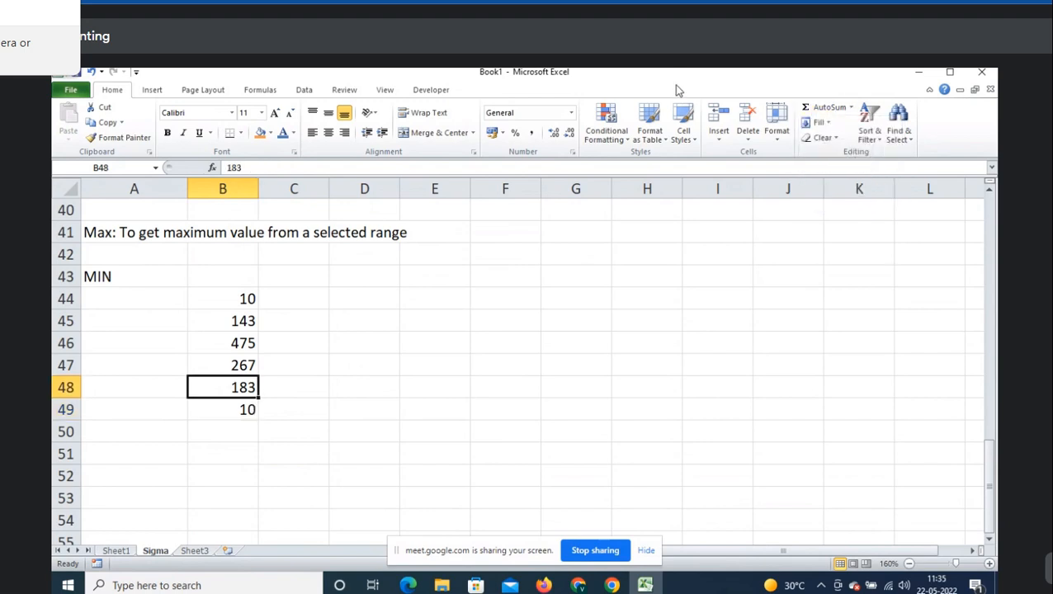
- Copy the MIN values B44:B48 to D44:D48 and clear the 475 in D46
key("shift+Up")
key("shift+Up")
key("shift+Up")
key("shift+Up")
key("ctrl+c")
key("Right")
key("Left")
key("Right")
key("Right")
key("Up")
key("Up")
key("Up")
key("Up")
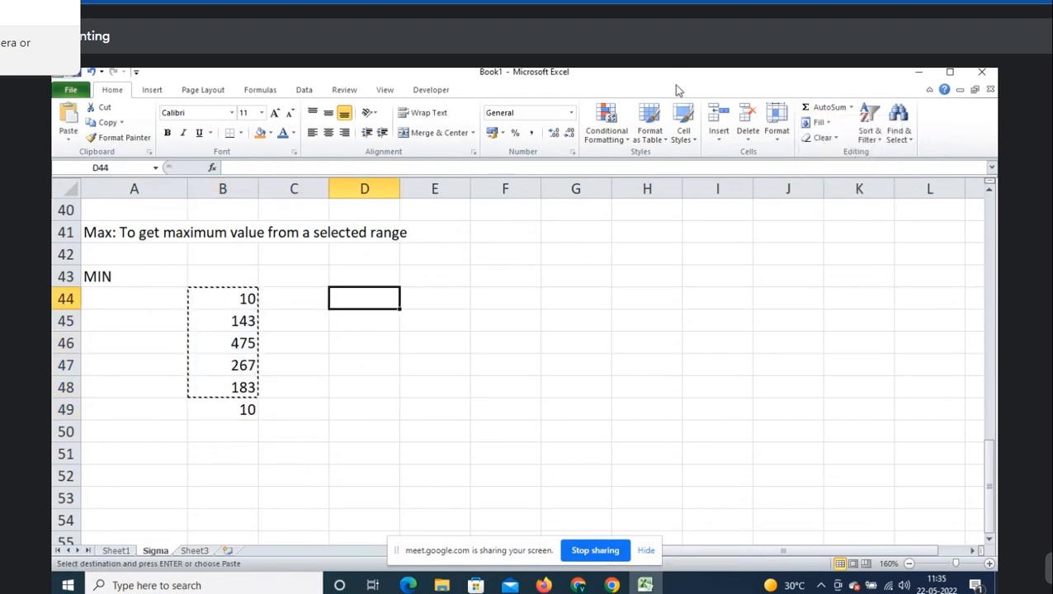
key("ctrl+v")
key("Down")
key("Down")
key("Delete")
key("Down")
key("Down")
key("Down")
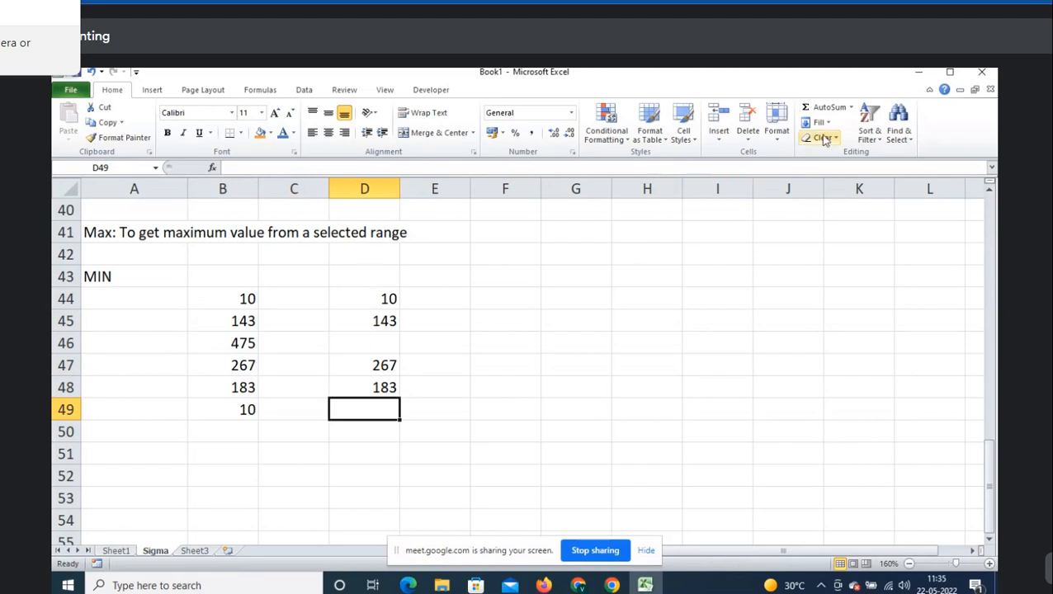
- Enter =MIN(D44:D48) in D49, returning 10 despite the blank cell
left_click(852, 107)
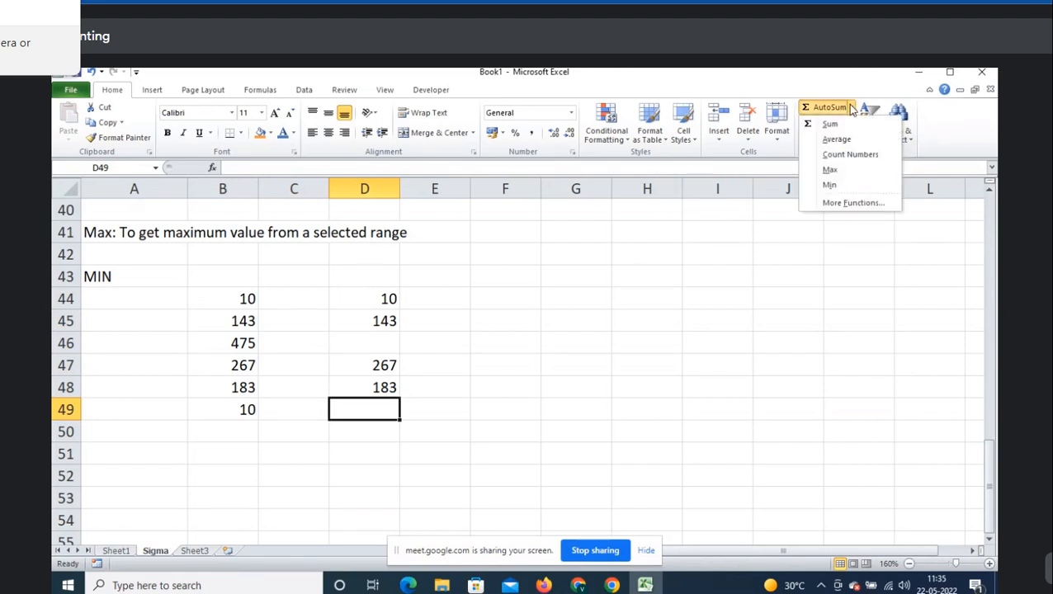
left_click(830, 186)
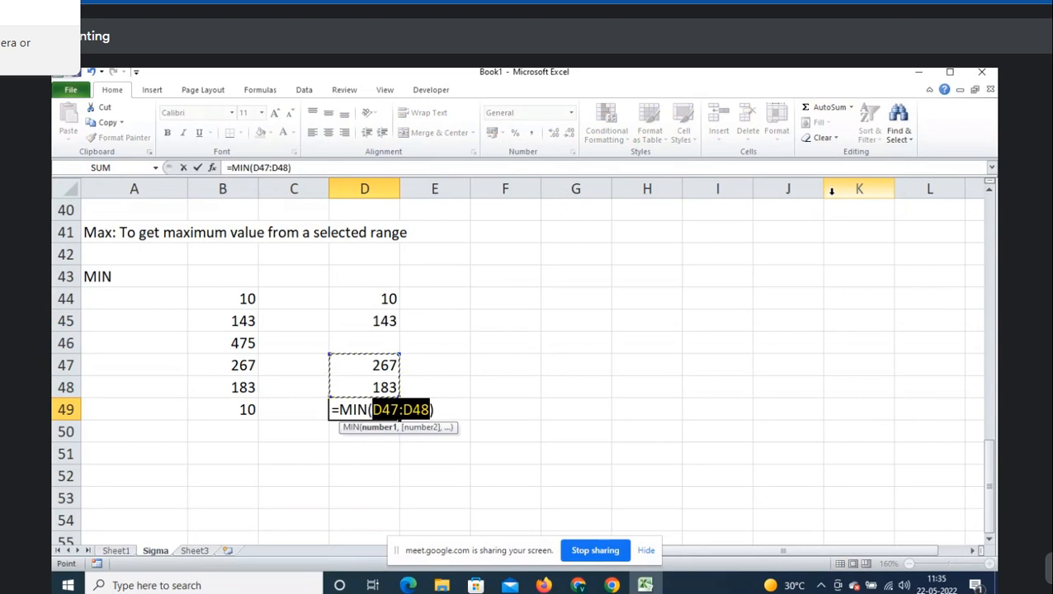
key("Escape")
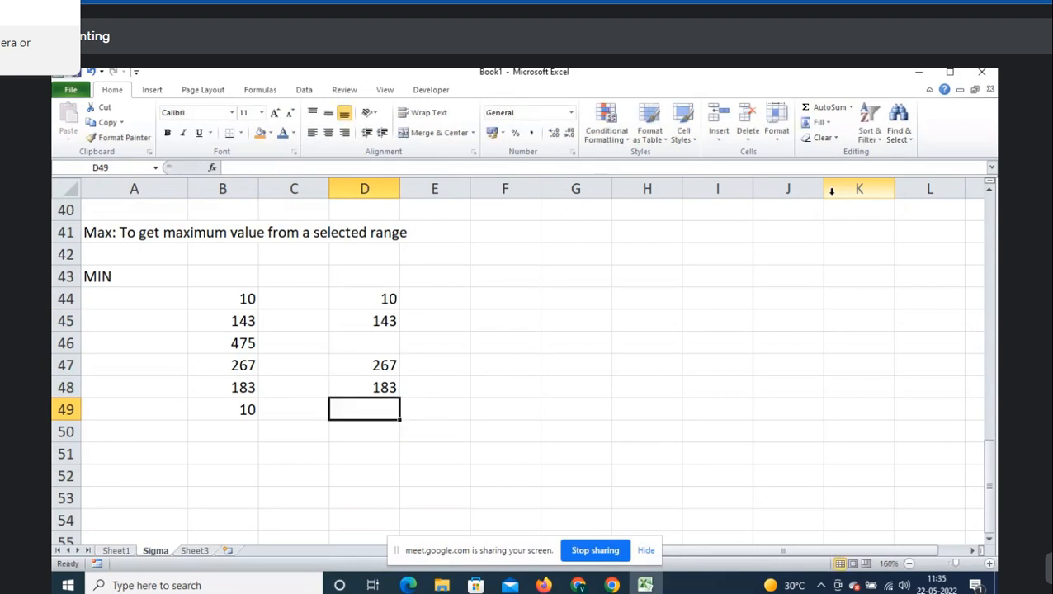
type("=min")
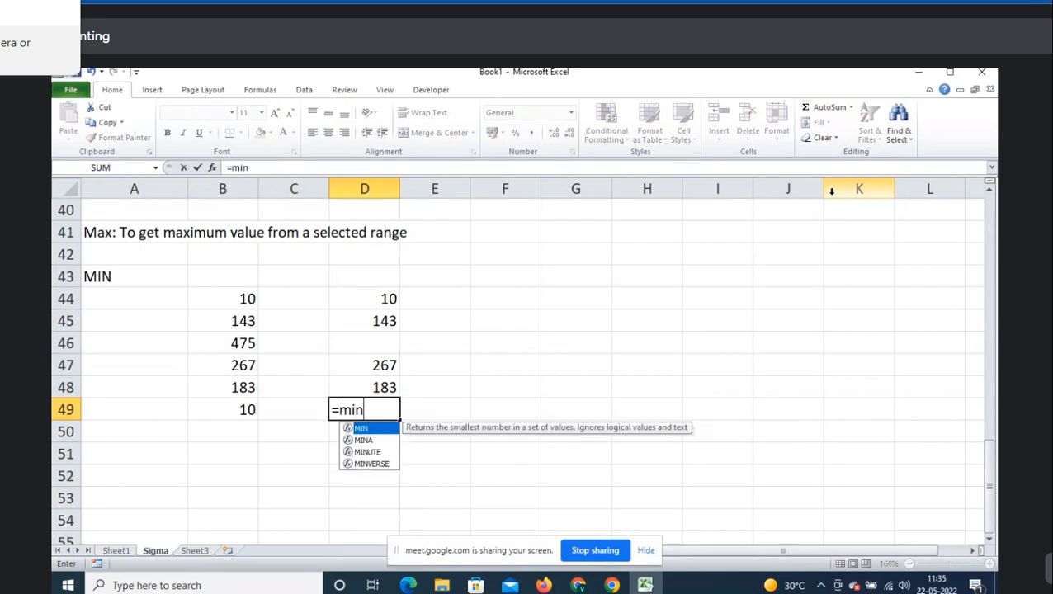
key("Tab")
key("Up")
key("shift+Up")
key("shift+Up")
key("shift+Up")
key("shift+Up")
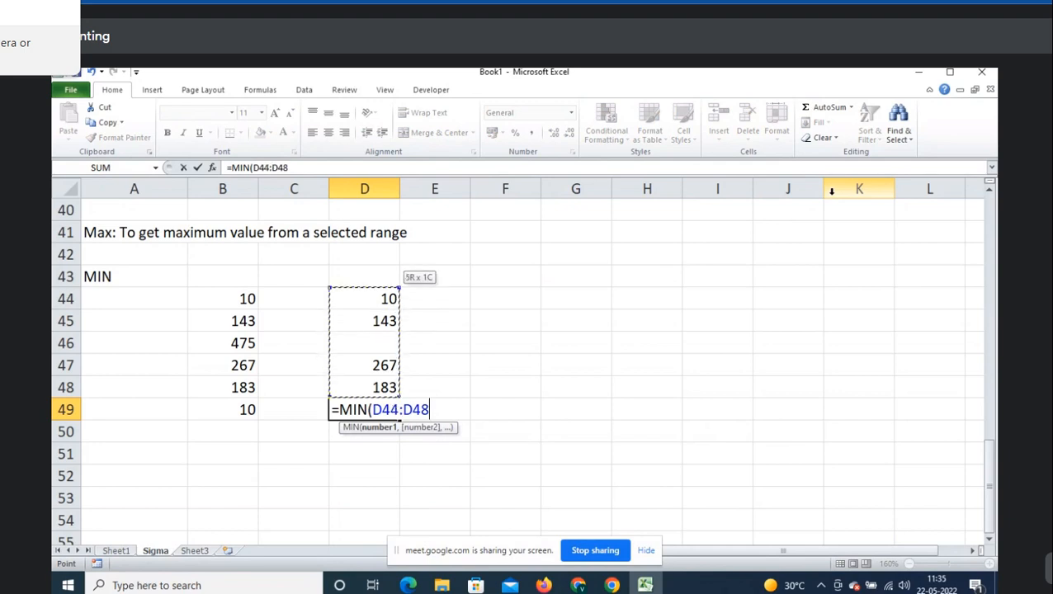
type(")")
key("ctrl+Return")
- Show the D49 formula '=MIN(D44:D48)' as text in E49
key("F2")
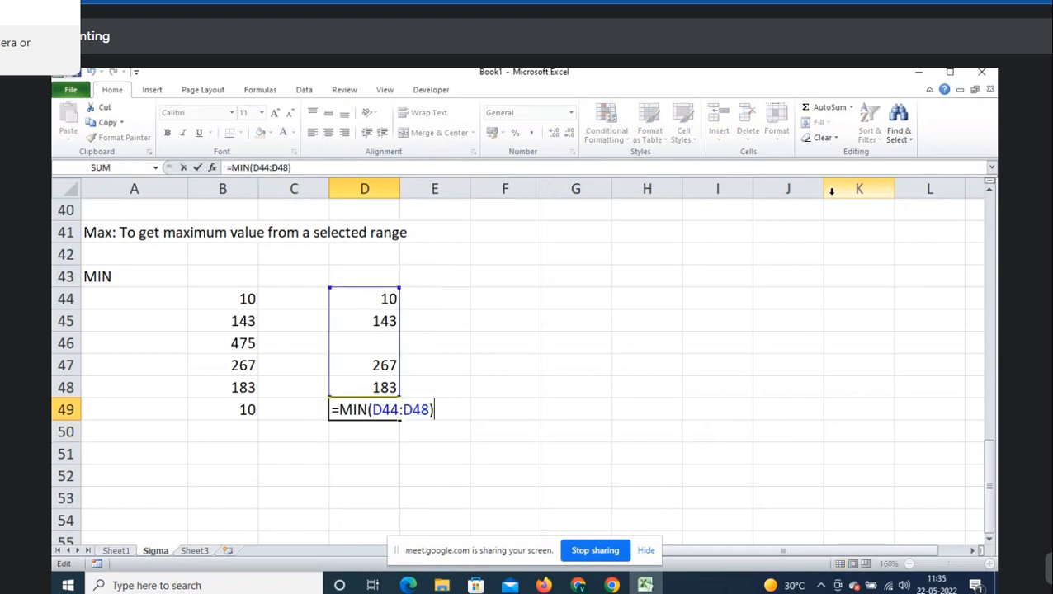
key("shift+Home")
key("Tab")
type("'")
key("ctrl+v")
key("Return")
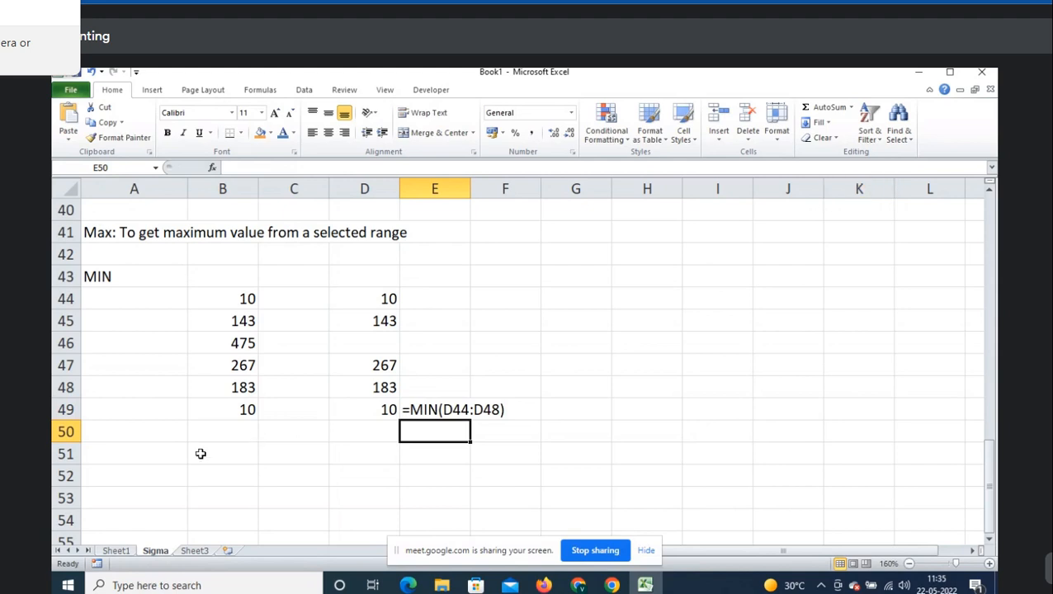
left_click(201, 454)
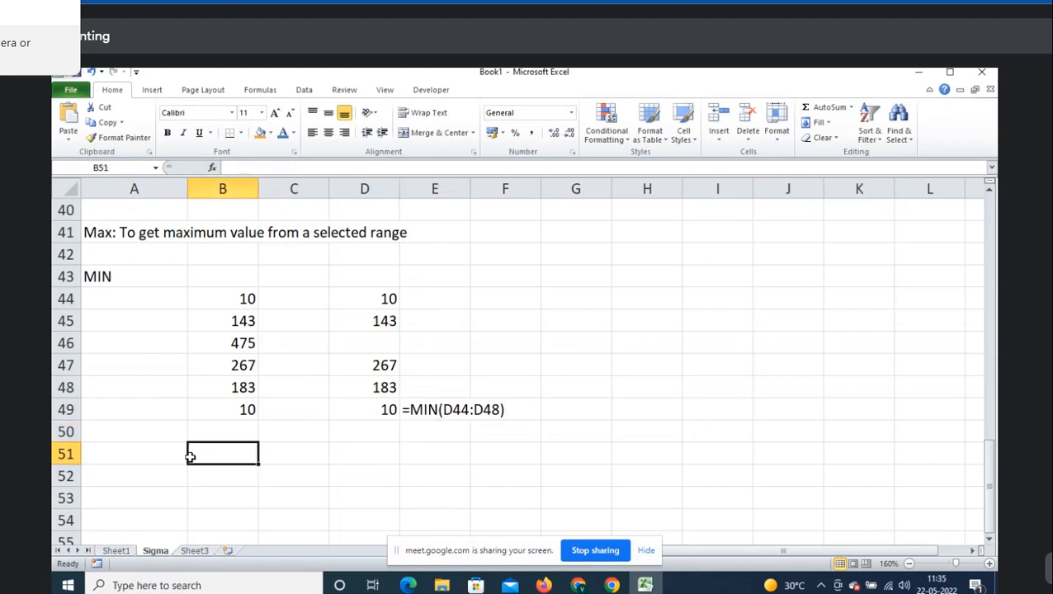
left_click(867, 116)
left_click(863, 112)
left_click(851, 108)
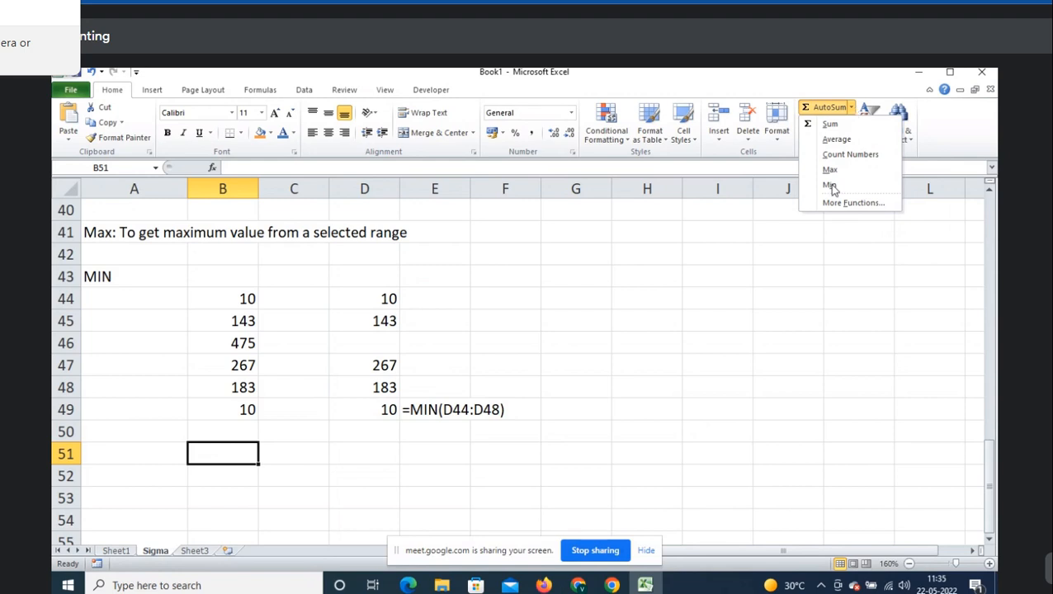
- Preview the Fill > Series settings on the previous sheet without filling anything
left_click(573, 316)
scroll(541, 405, "up", 13)
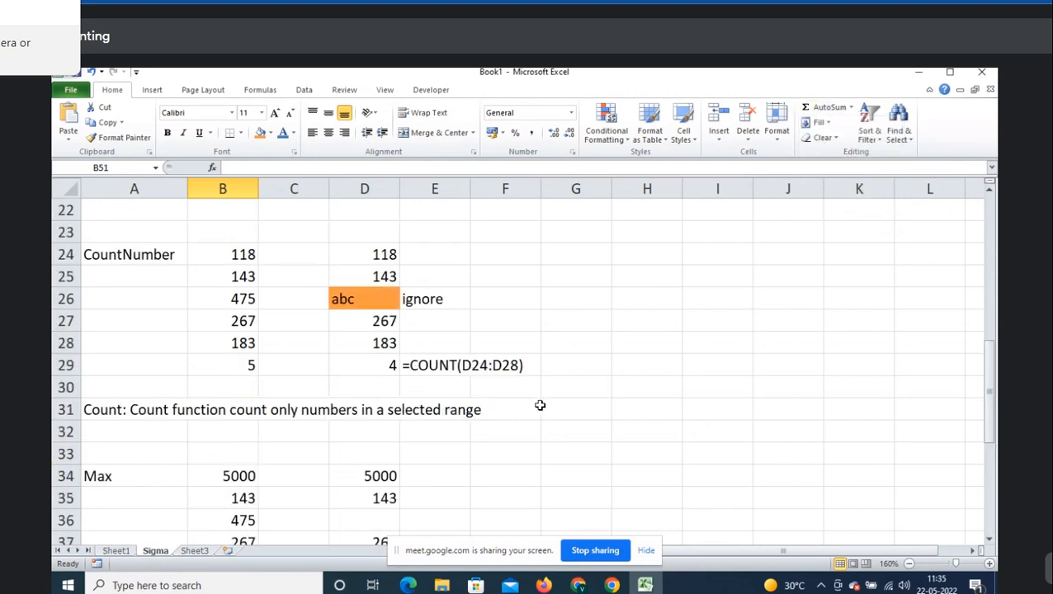
left_click(339, 251)
scroll(402, 318, "down", 16)
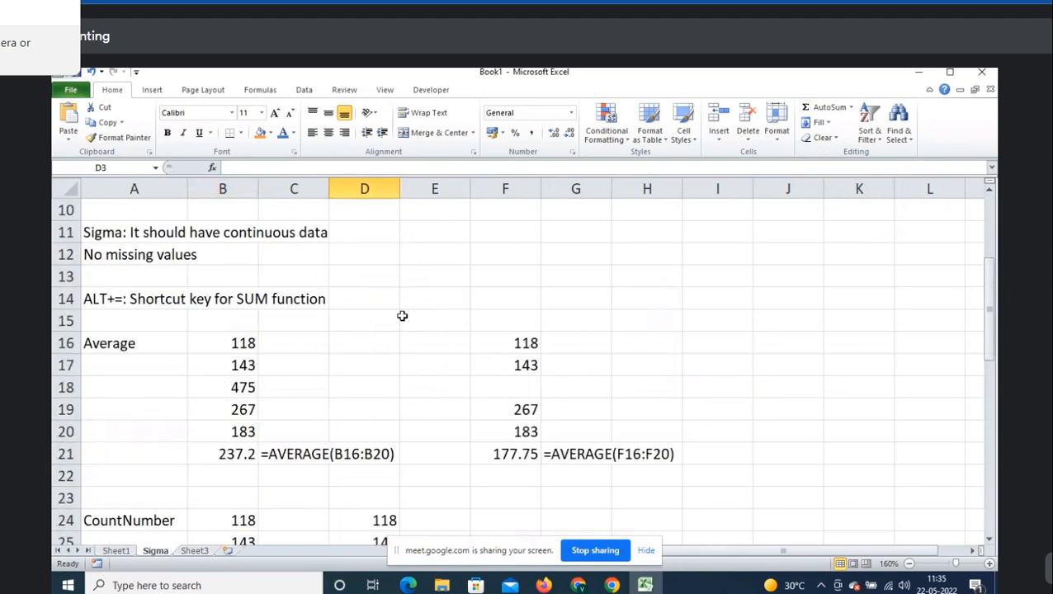
left_click(173, 257)
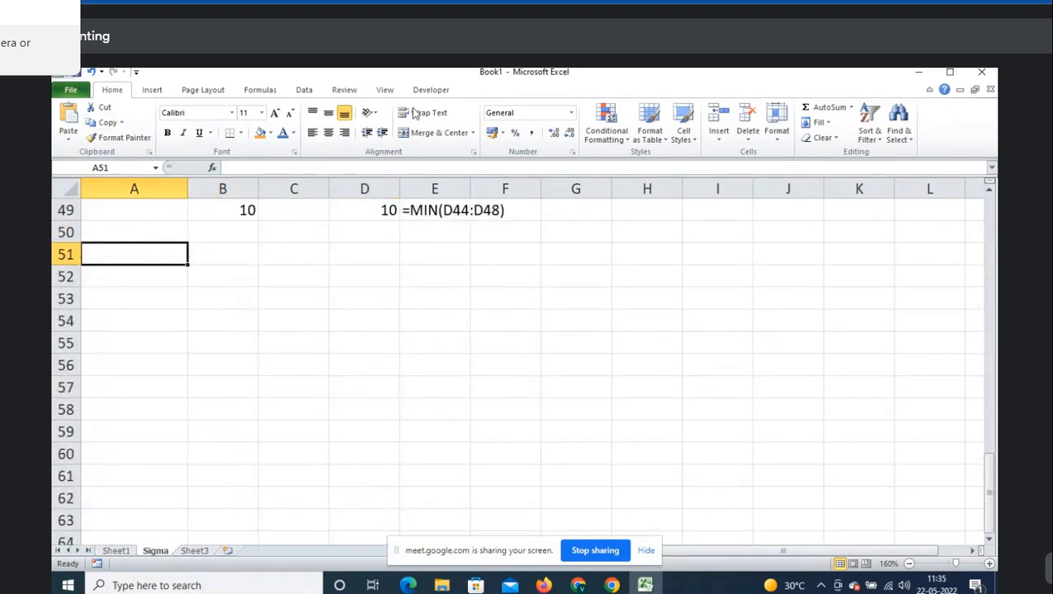
left_click(824, 122)
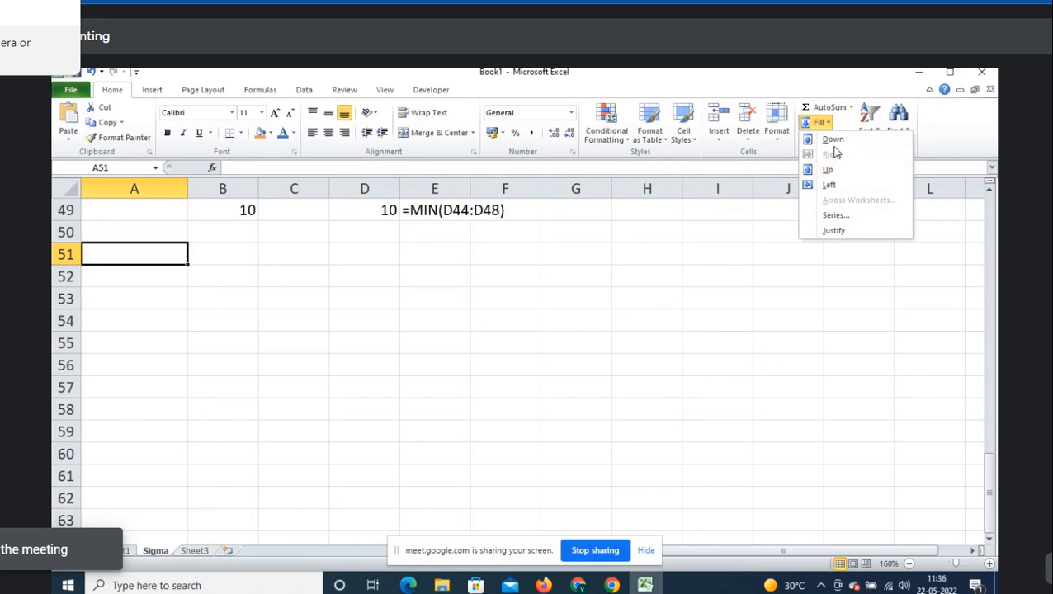
left_click(840, 219)
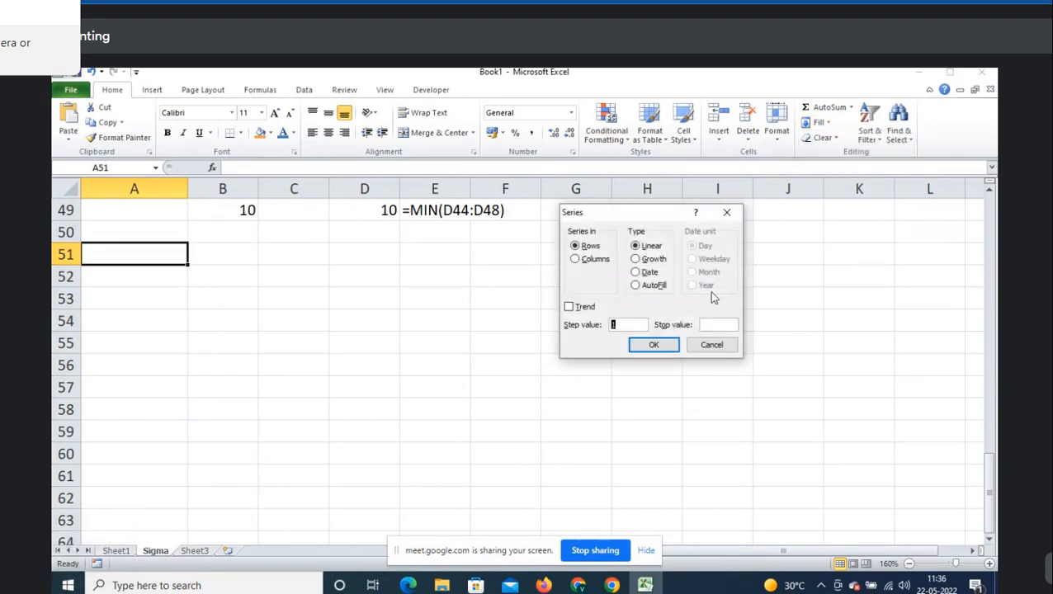
left_click(711, 343)
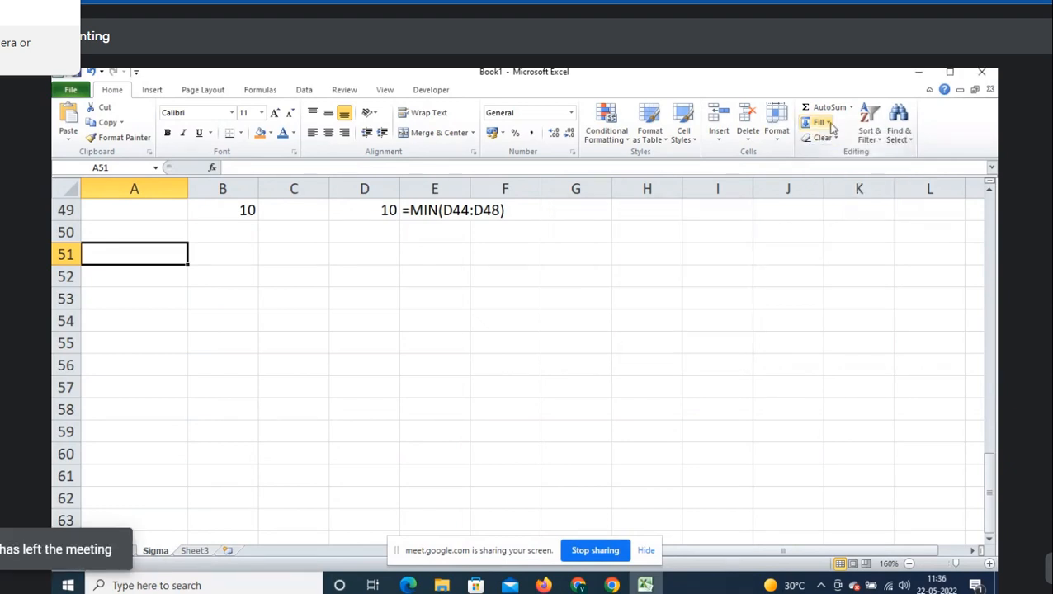
left_click(821, 123)
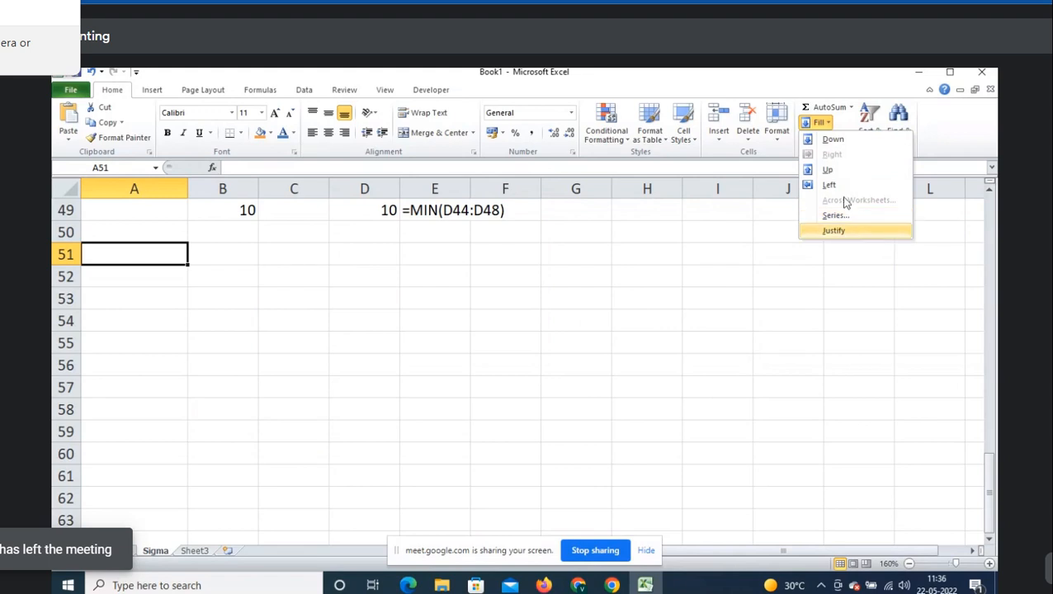
left_click(850, 231)
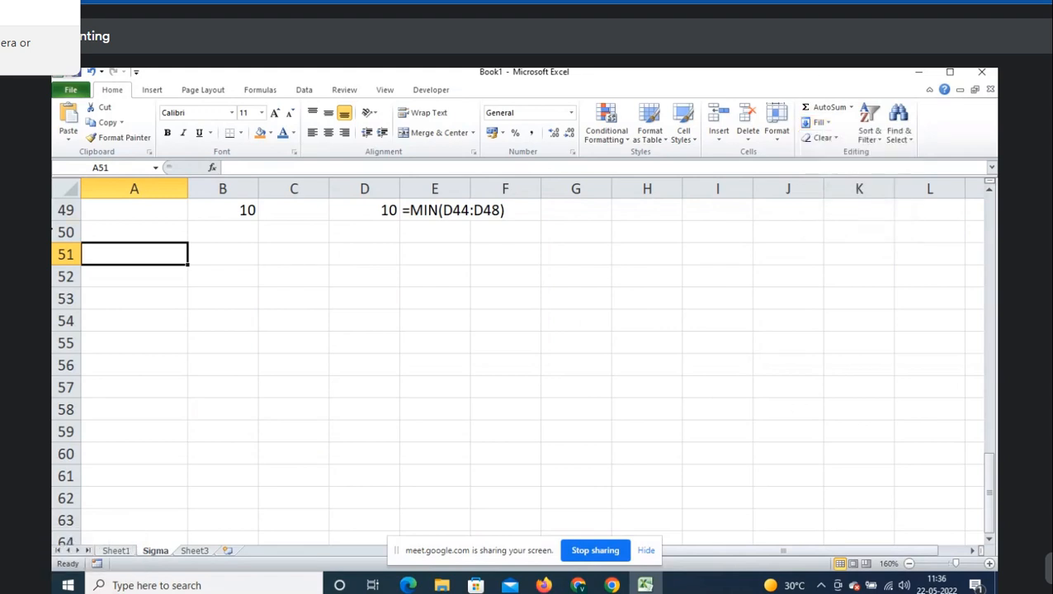
- Rename Sheet3 to 'Series' and zoom in on the empty sheet
left_click(203, 553)
double_click(195, 551)
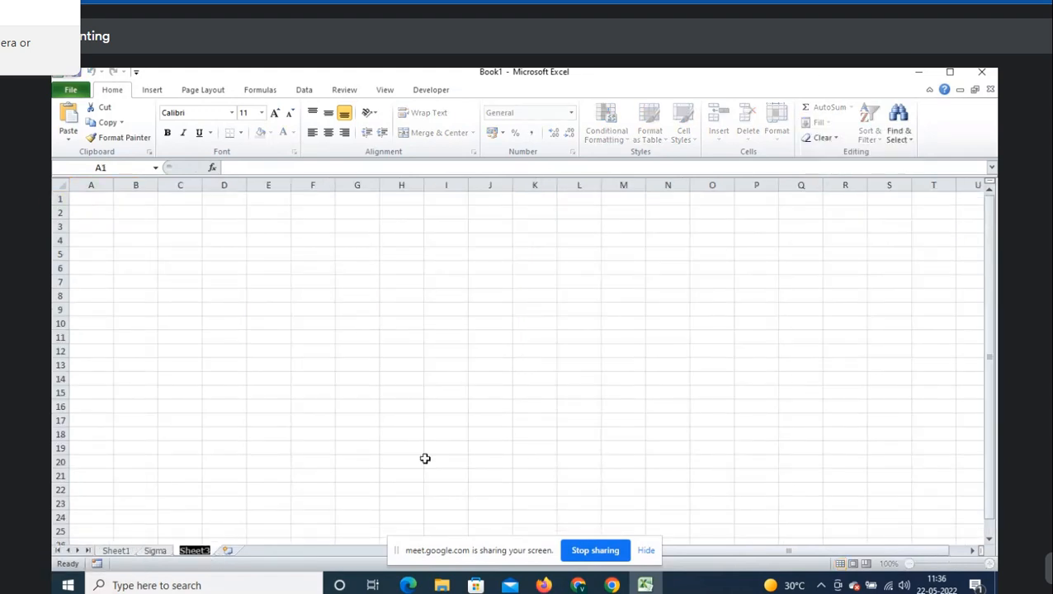
type("Series")
key("Return")
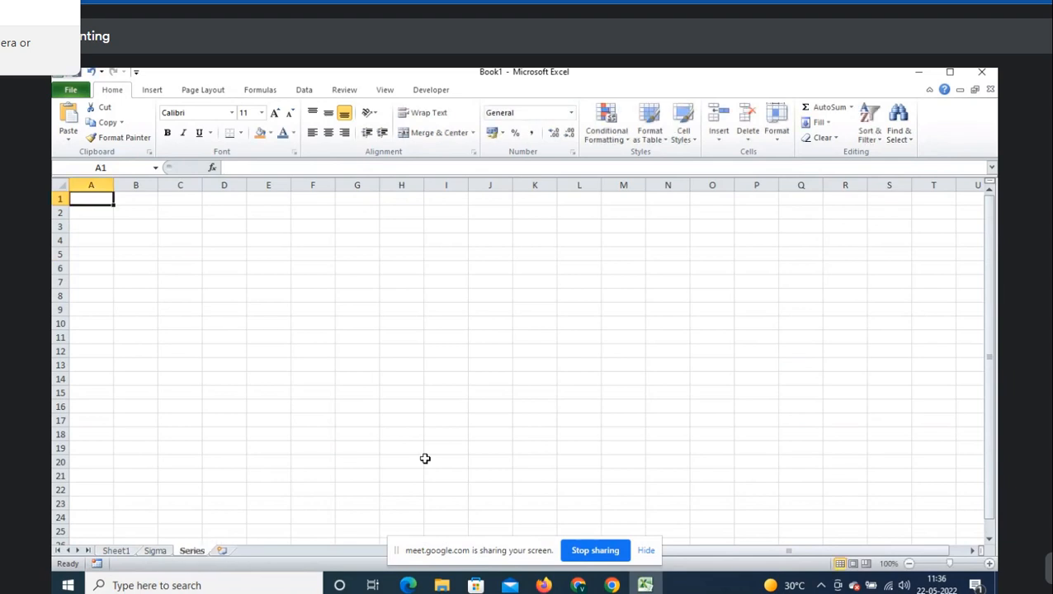
left_click(990, 564)
left_click(990, 564)
left_click(990, 564)
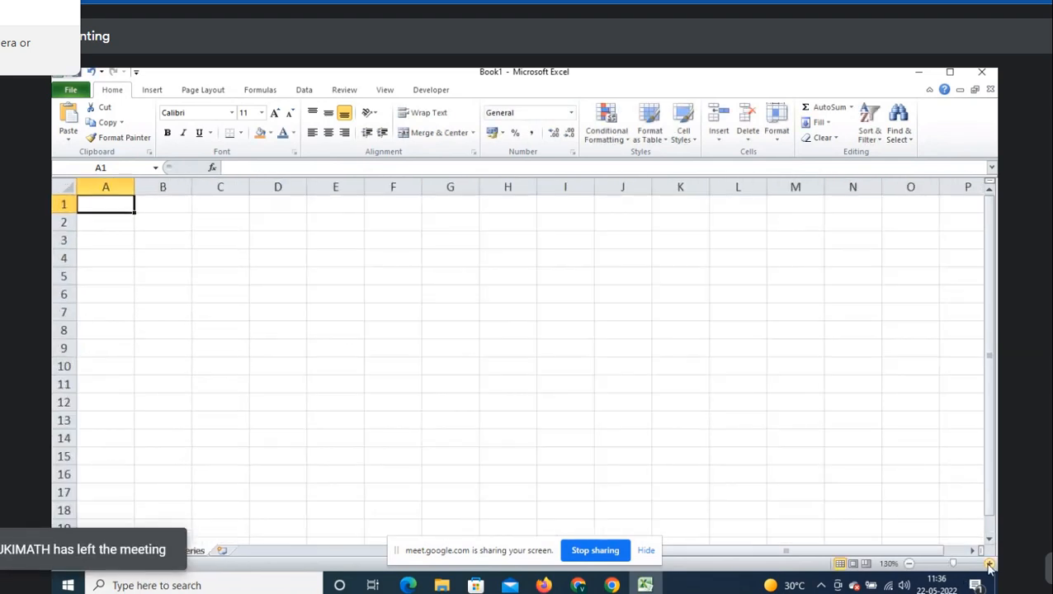
left_click(989, 564)
left_click(990, 564)
left_click(990, 564)
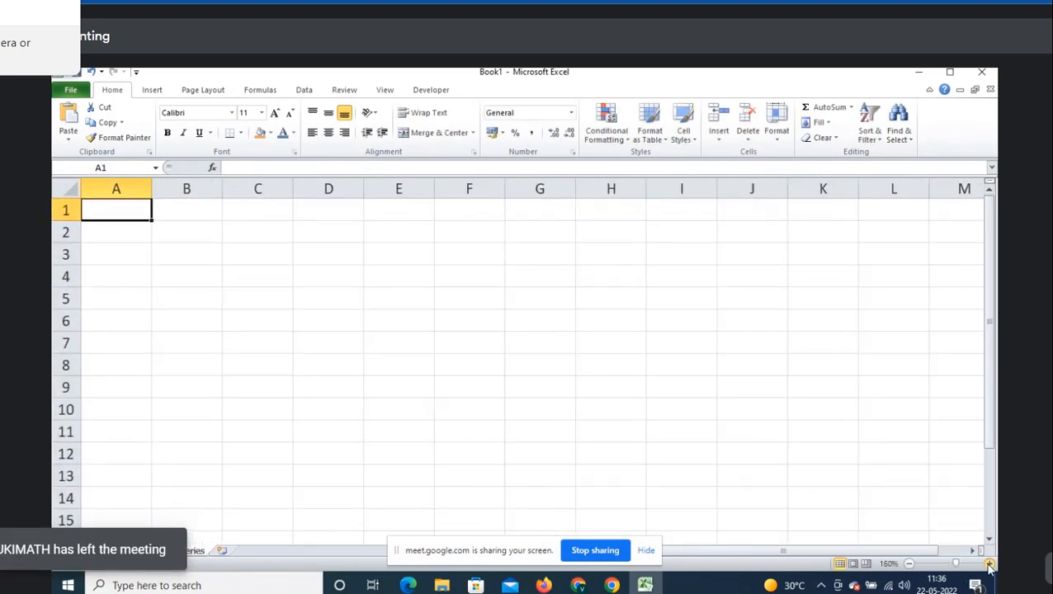
left_click(909, 564)
- Enter the note 'Home->Series' in cell A3 and move to B5
left_click(177, 227)
left_click(229, 249)
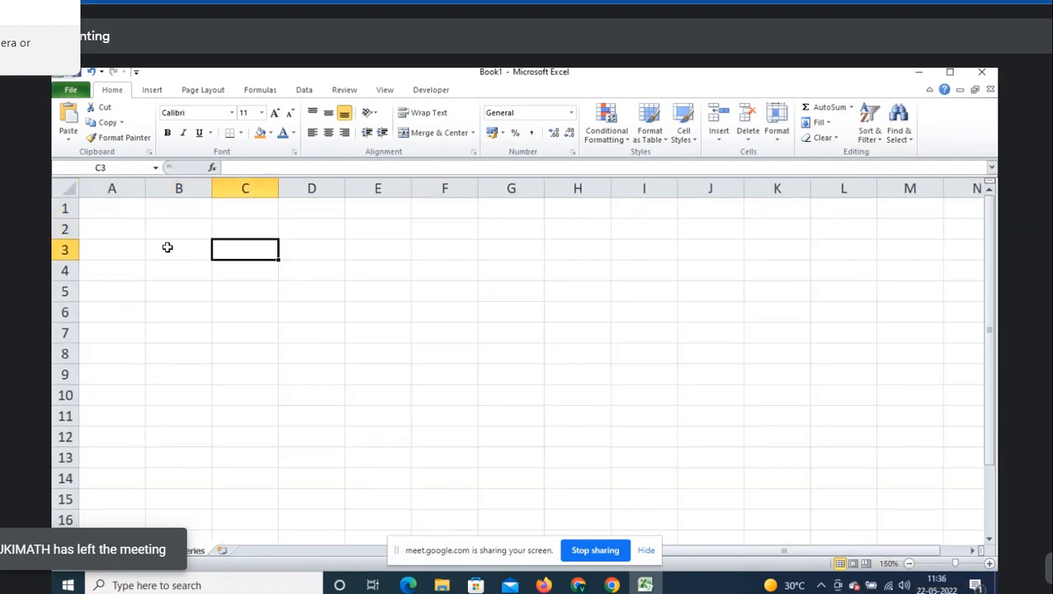
left_click(101, 234)
key("Down")
type("H")
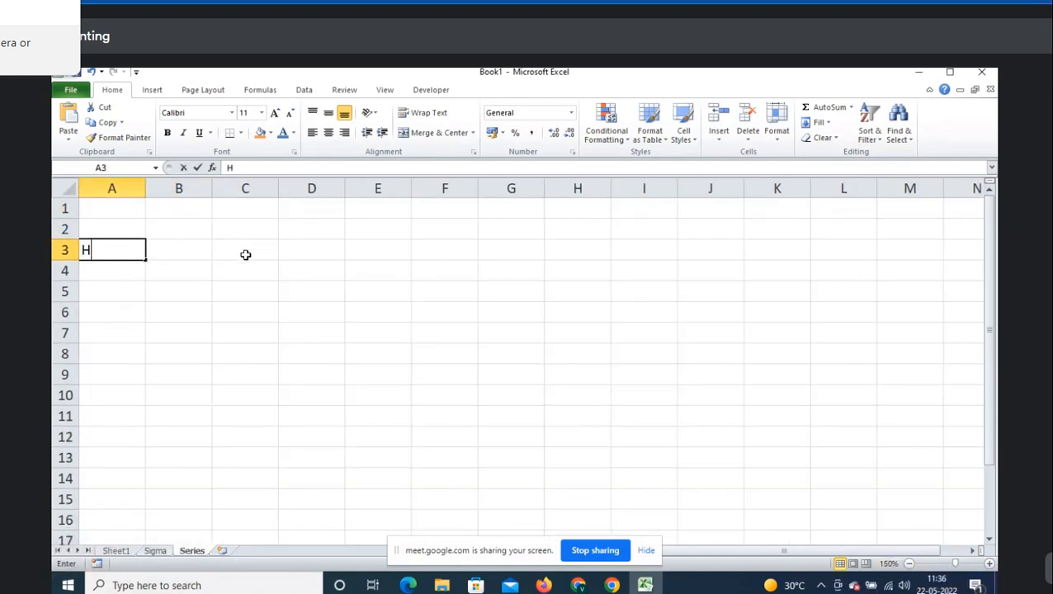
type("ome->Series")
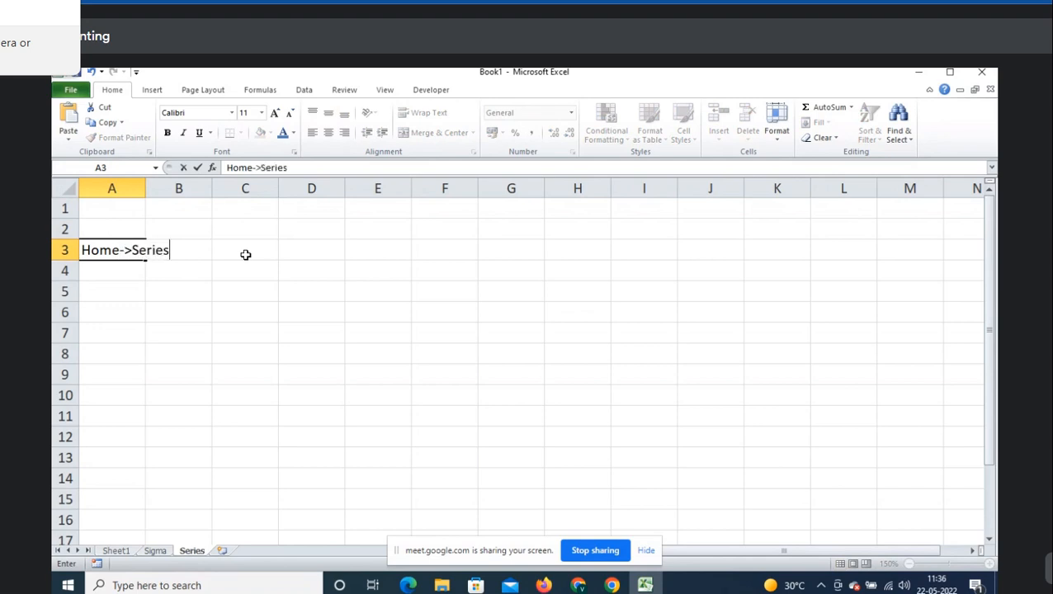
key("Return")
key("Right")
key("Down")
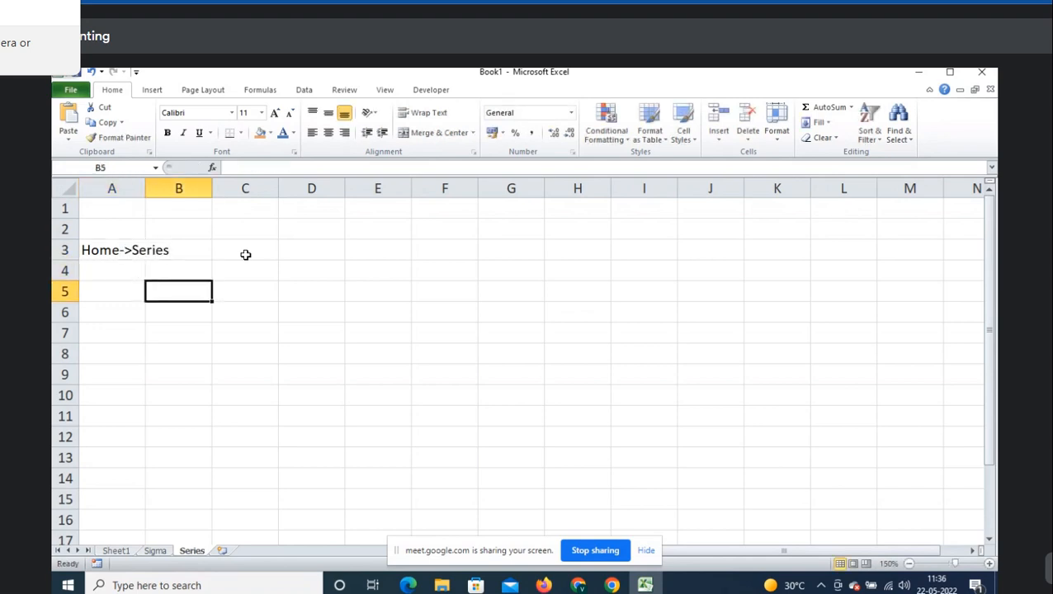
left_click(830, 124)
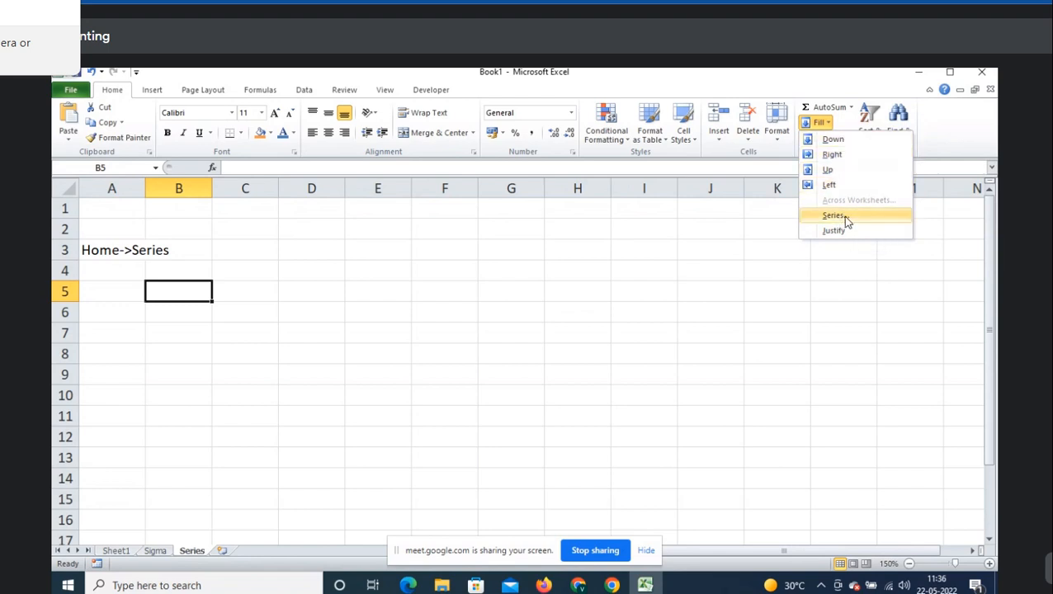
- Edit the A3 note to read 'Home->Fill->Series', then move to B5
left_click(341, 288)
left_click(119, 249)
key("F2")
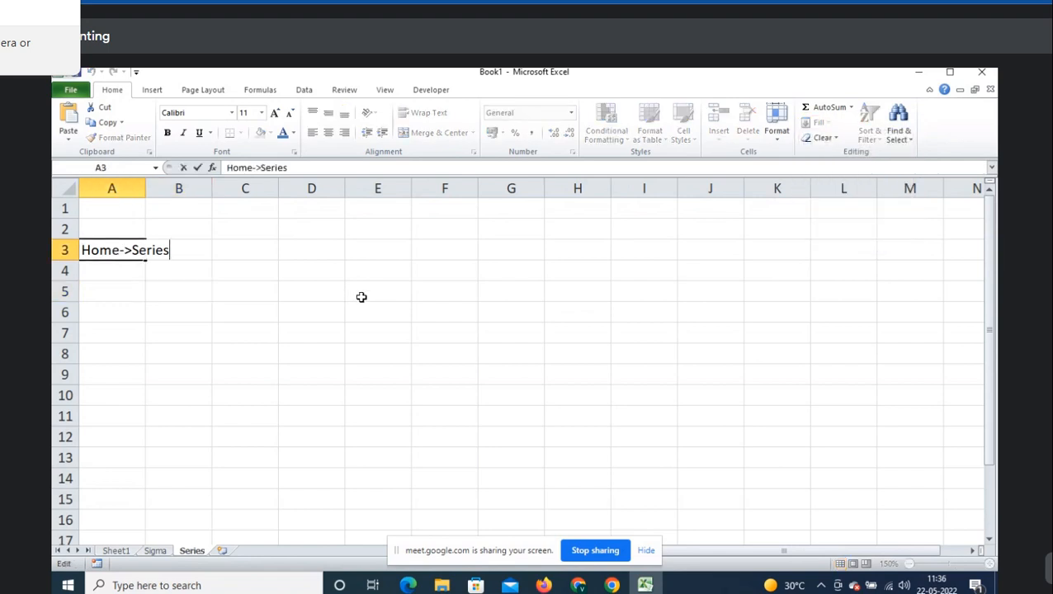
key("ctrl+shift+Left")
key("shift+Left")
key("shift+Left")
key("shift+Right")
type("Fi")
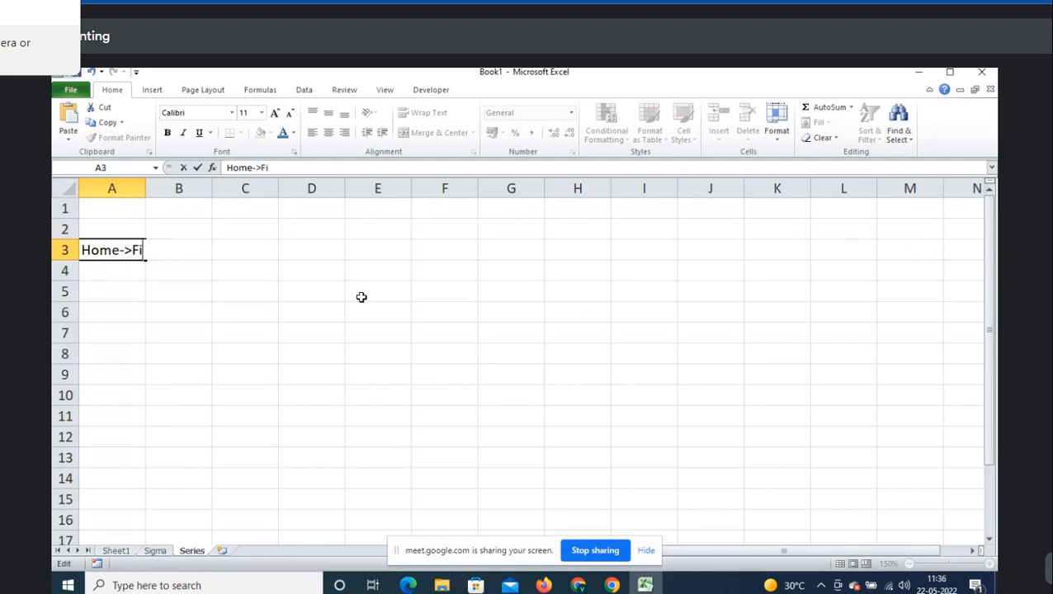
type("ll->Series")
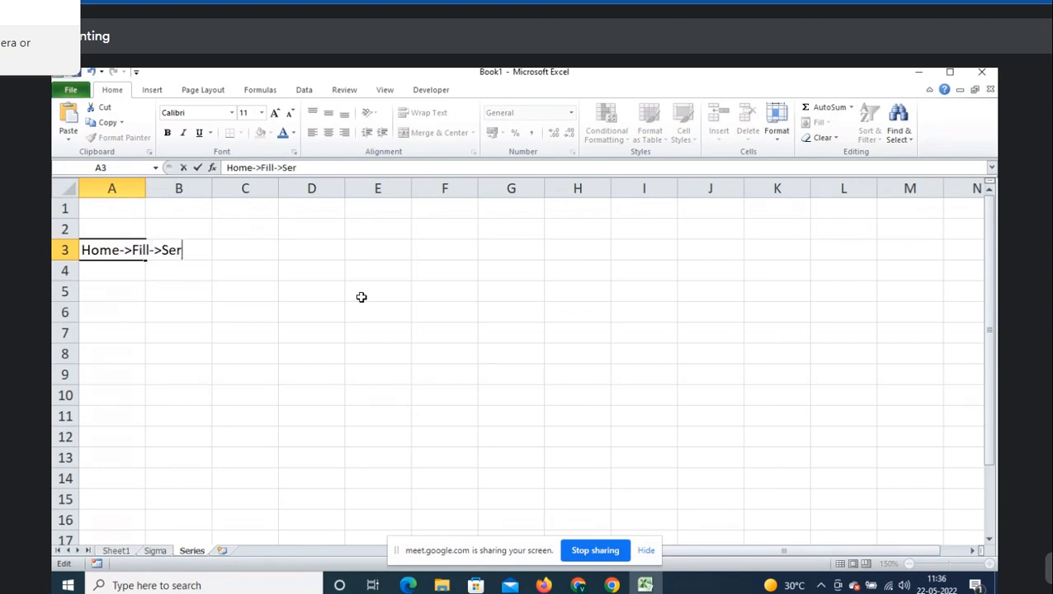
key("Return")
key("Right")
key("Down")
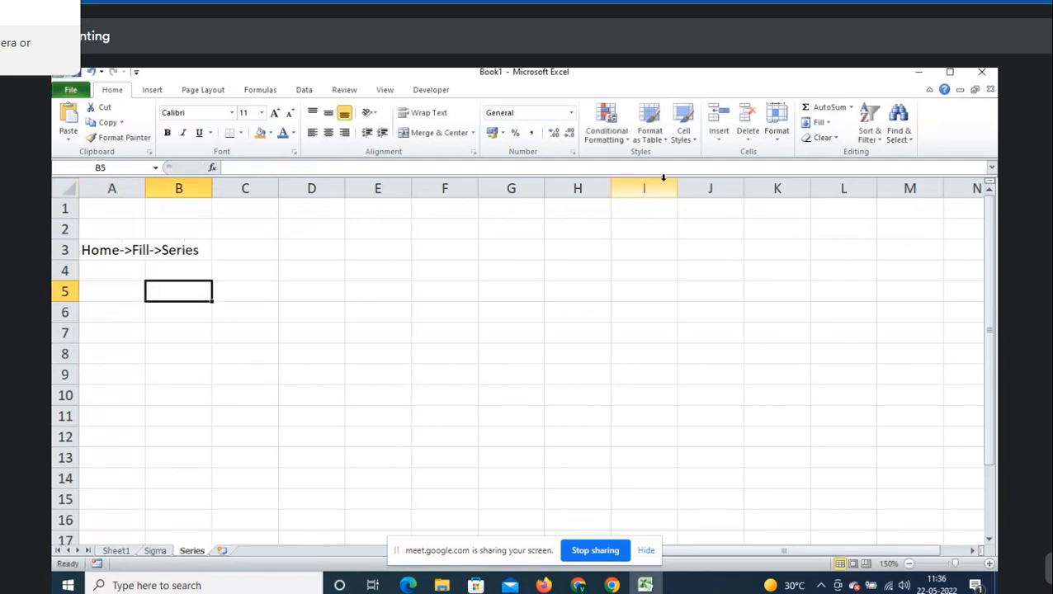
- Review the Fill Series options, noting the Linear type, and close without filling
left_click(829, 126)
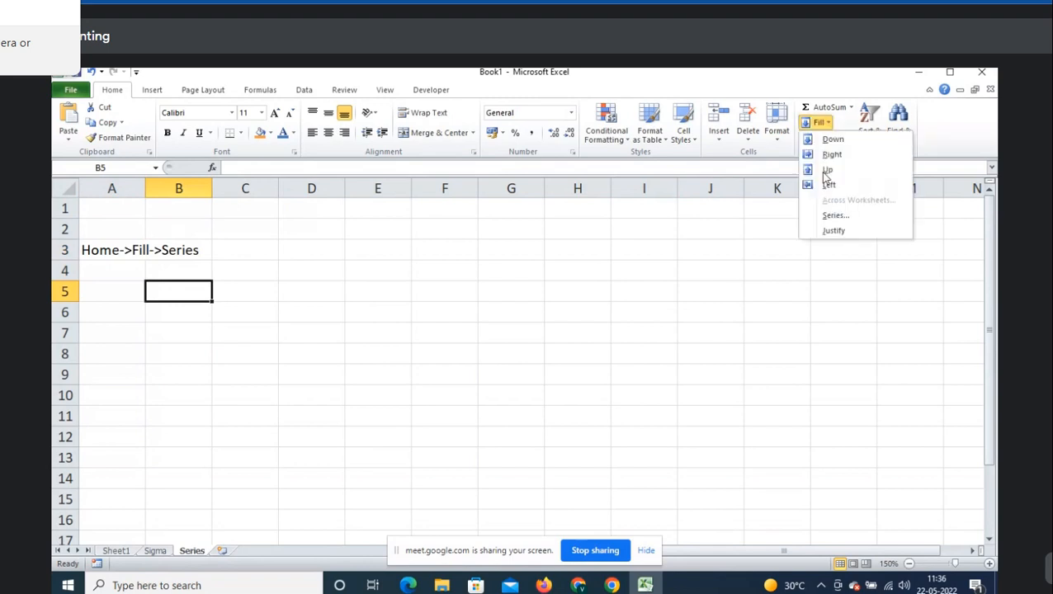
left_click(825, 217)
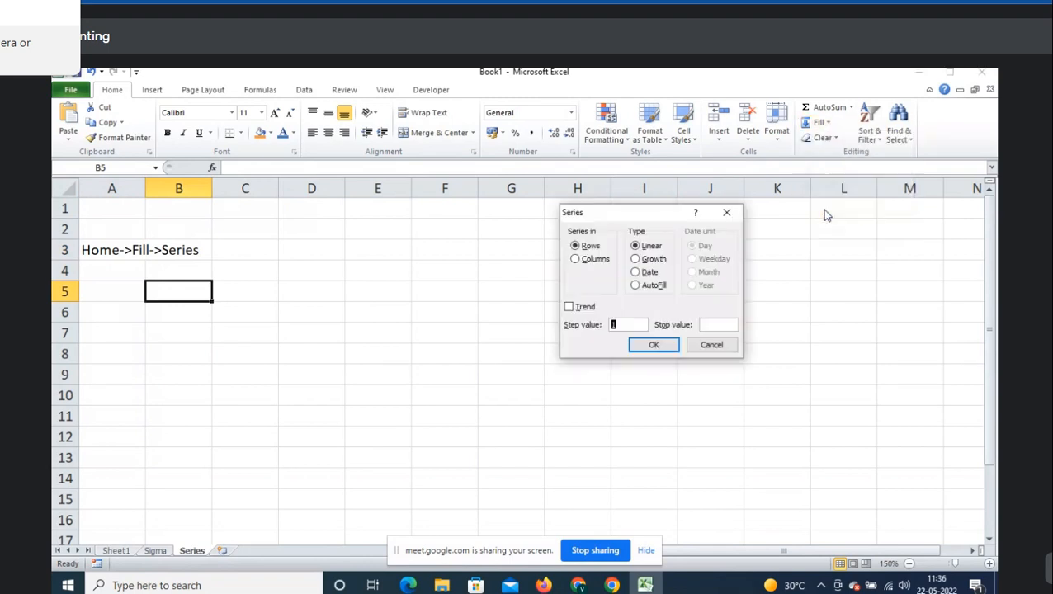
left_click(651, 249)
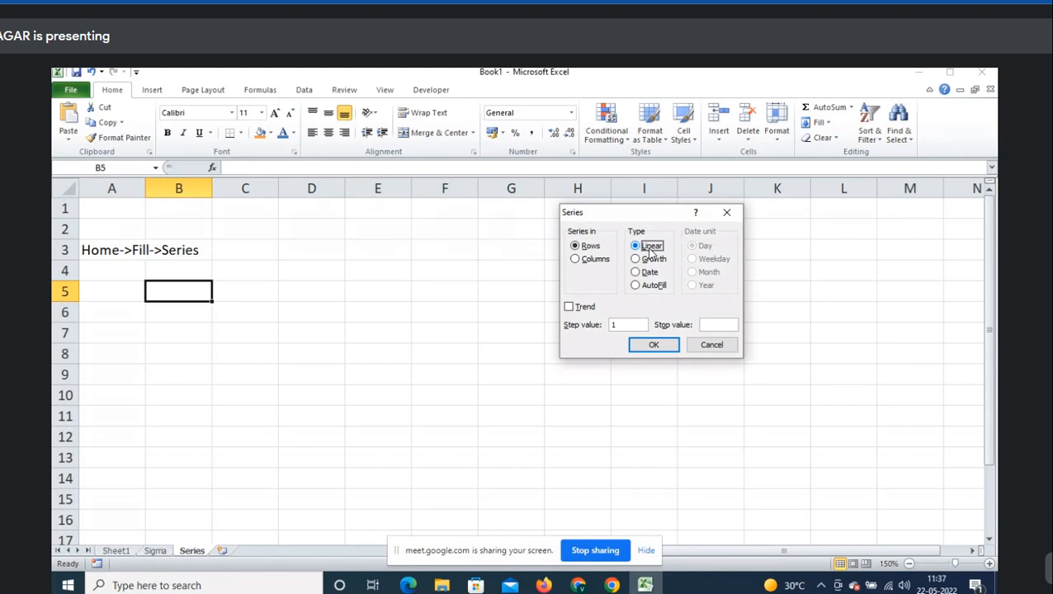
double_click(650, 248)
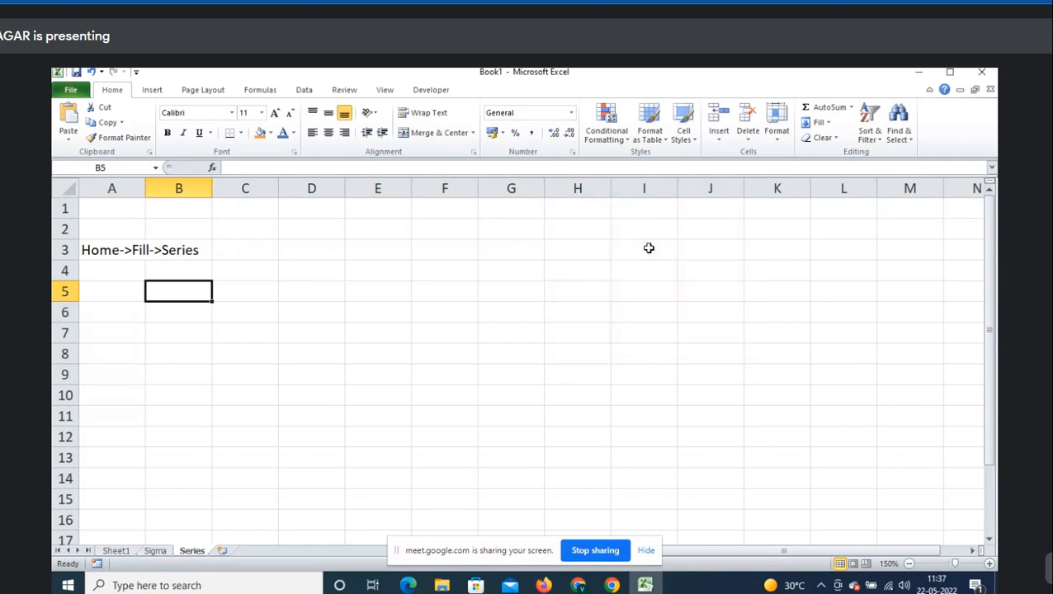
- Enter the starting value 1 in B5 and select B5:B13
type("1")
key("Escape")
key("shift+Down")
key("shift+Down")
key("shift+Down")
key("shift+Down")
key("shift+Down")
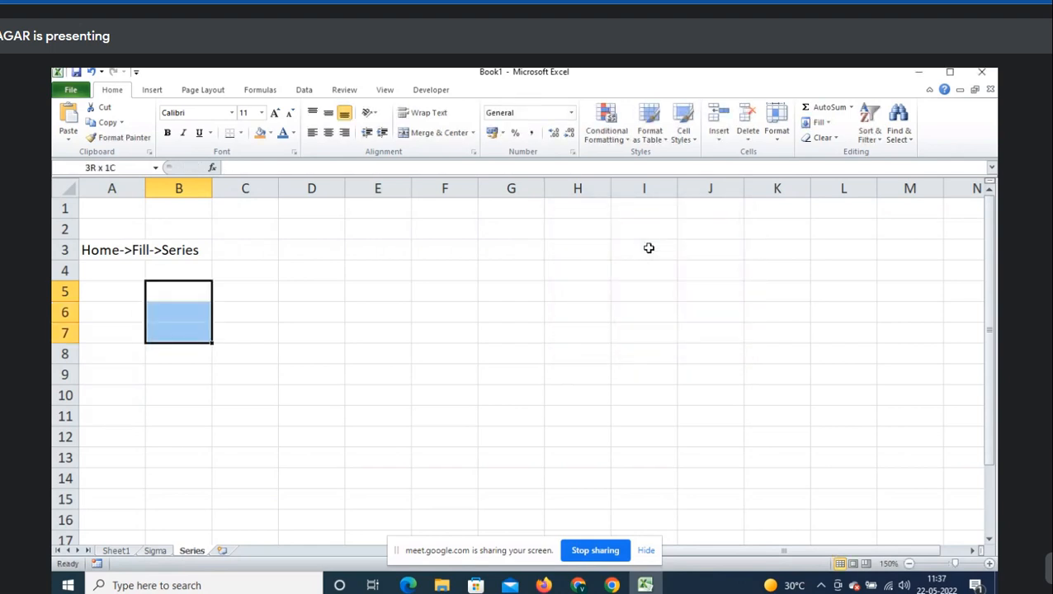
key("shift+Down")
key("shift+Down")
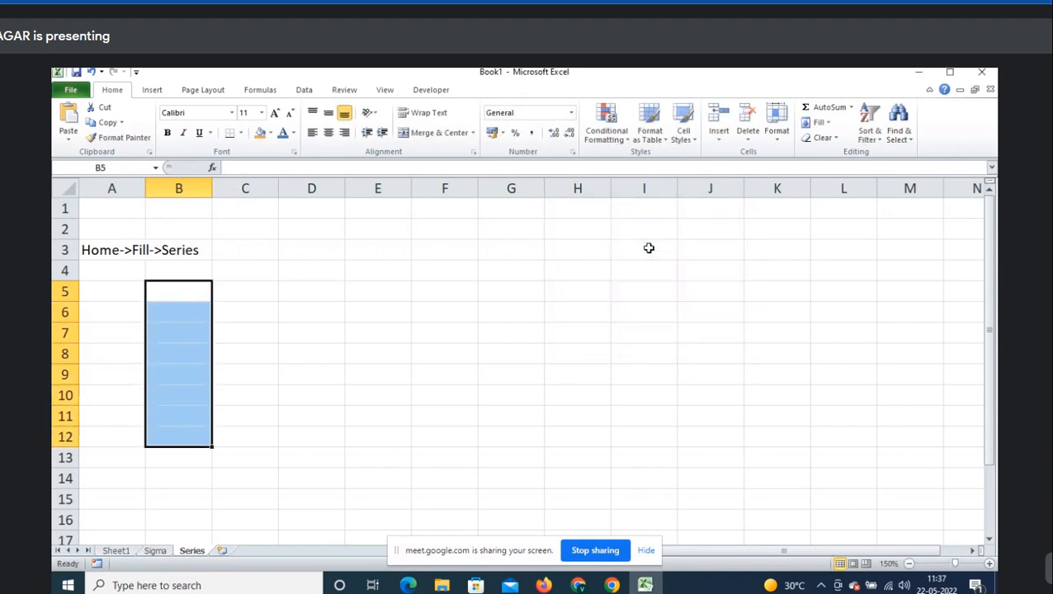
key("Up")
key("Down")
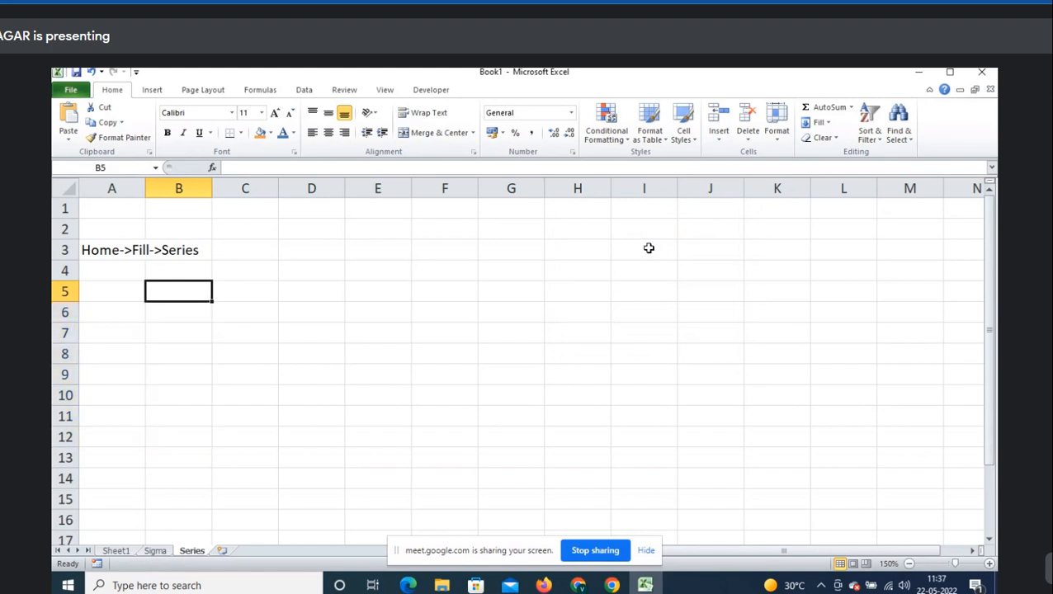
type("1")
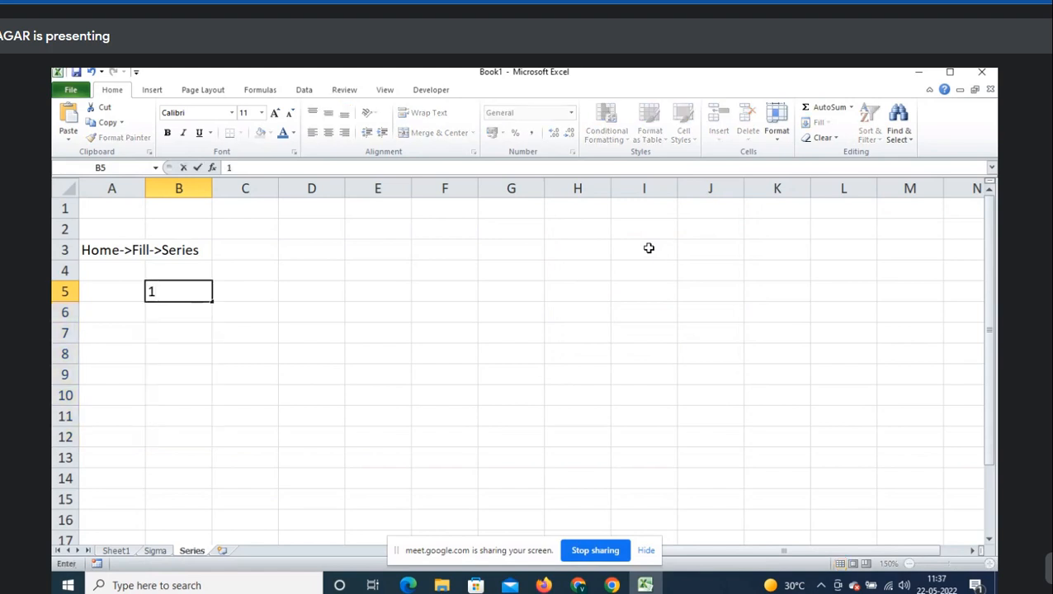
key("ctrl+Return")
key("shift+Down")
key("shift+Down")
key("shift+Down")
key("shift+Down")
key("shift+Down")
key("shift+Down")
key("shift+Down")
key("shift+Down")
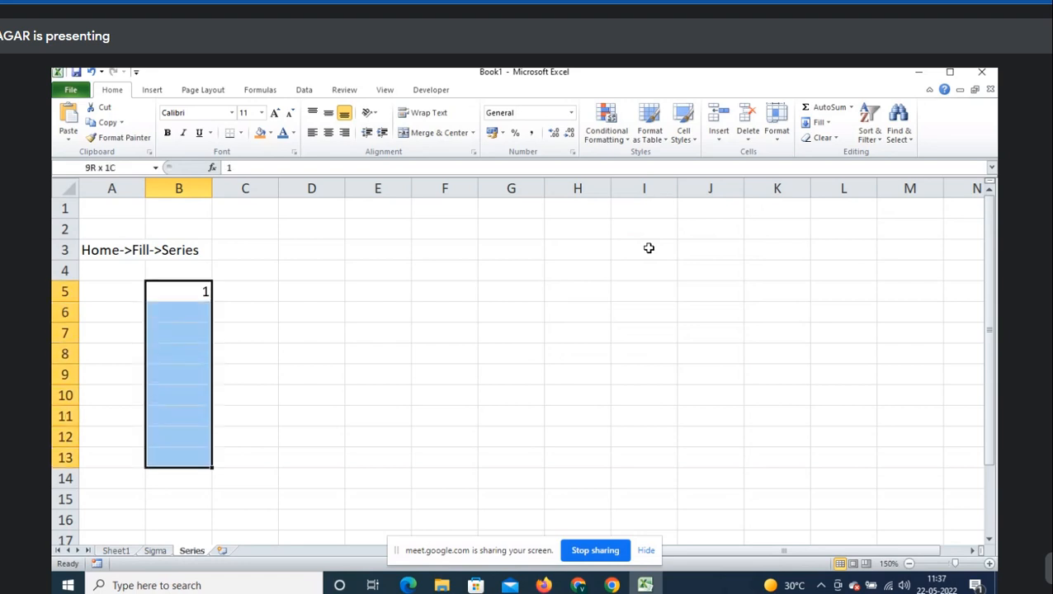
- Apply a Linear series with step value 1 to fill B5:B13 with 1 through 9
left_click(830, 123)
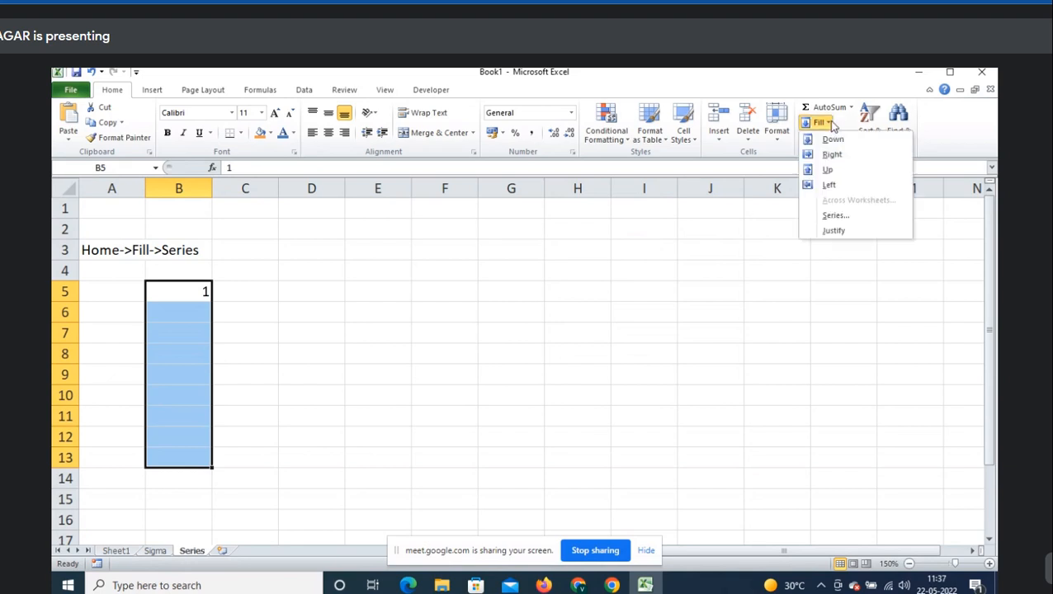
left_click(834, 216)
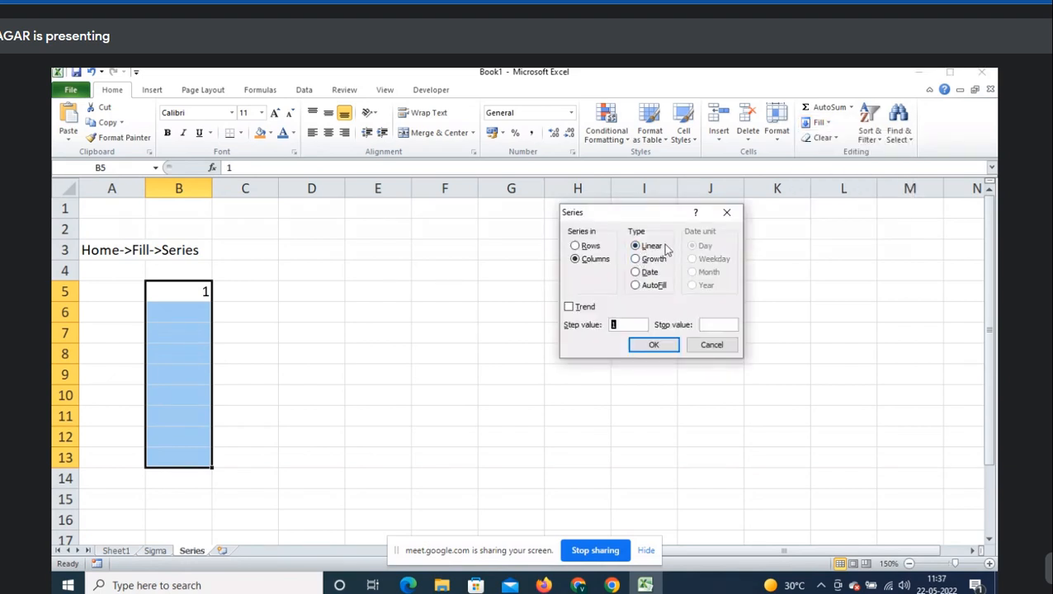
left_click(648, 248)
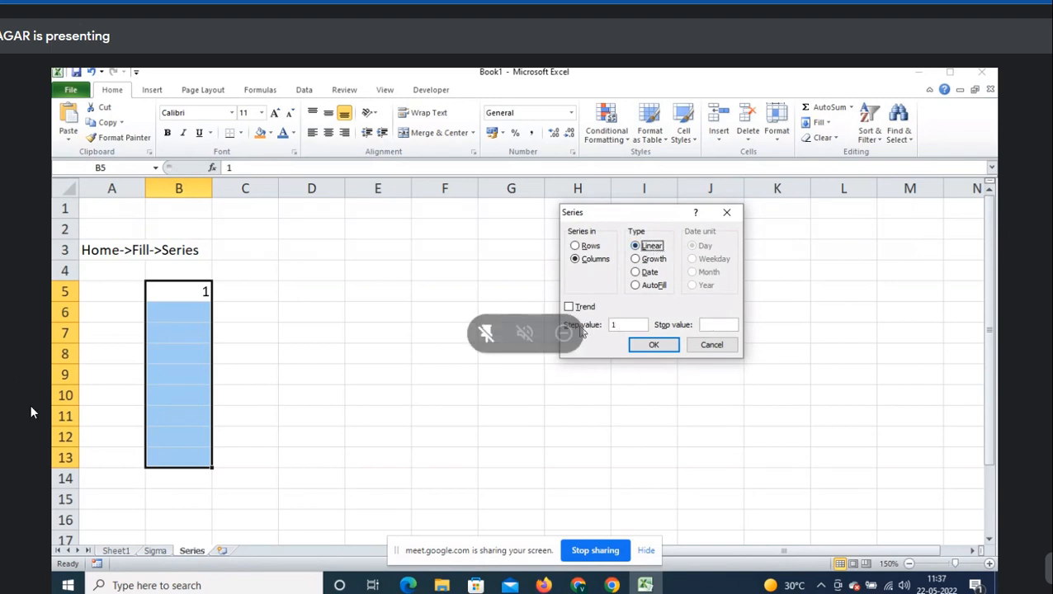
left_click(634, 325)
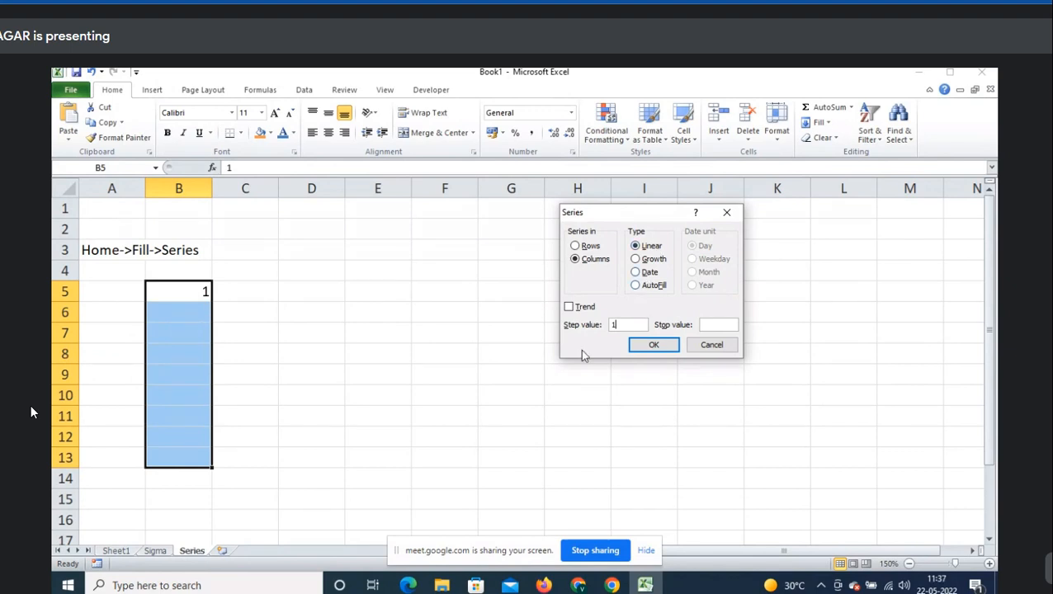
left_click(651, 346)
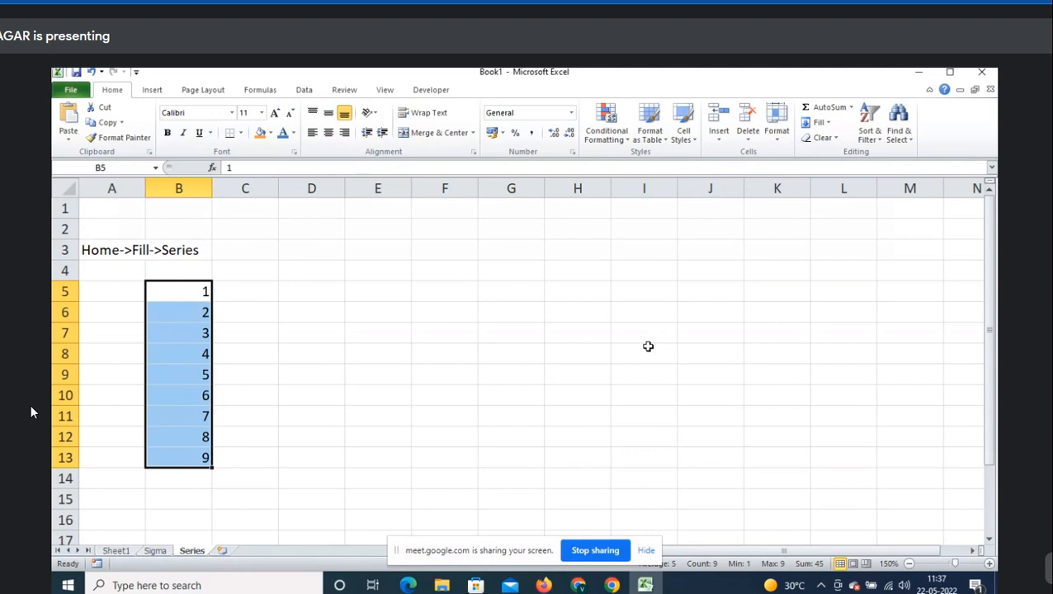
- Undo the fill and refill B5:B14 as a Linear series 1 through 10
key("ctrl+z")
key("shift+Down")
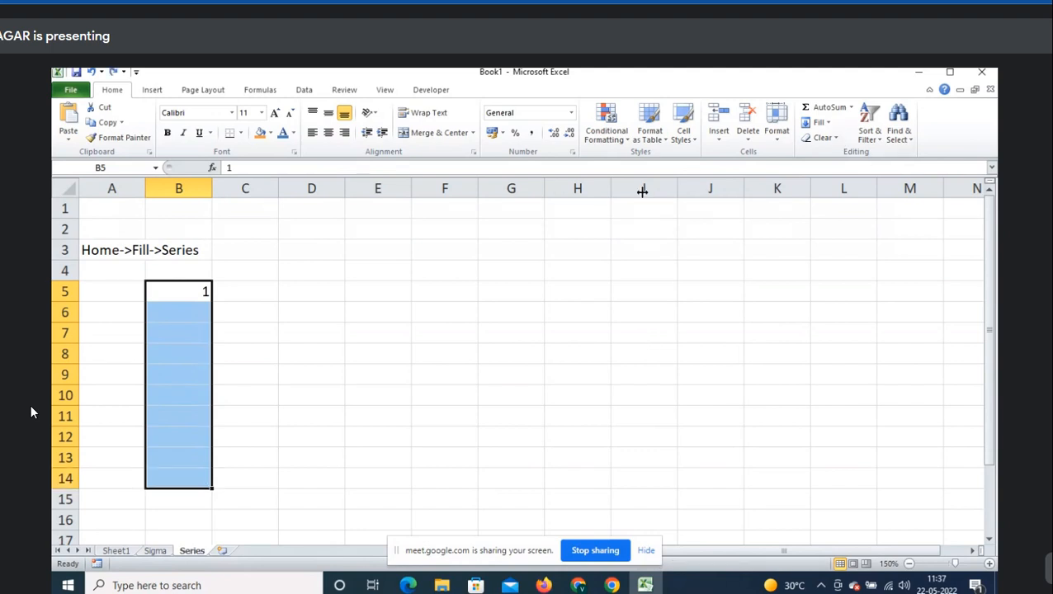
left_click_drag(207, 290, 182, 480)
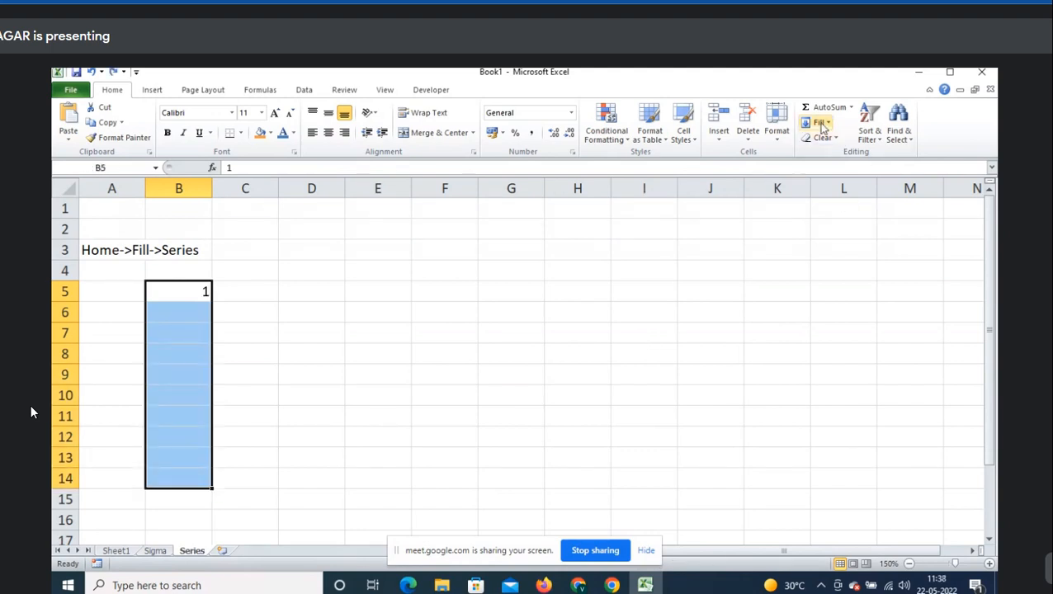
left_click(821, 124)
left_click(851, 215)
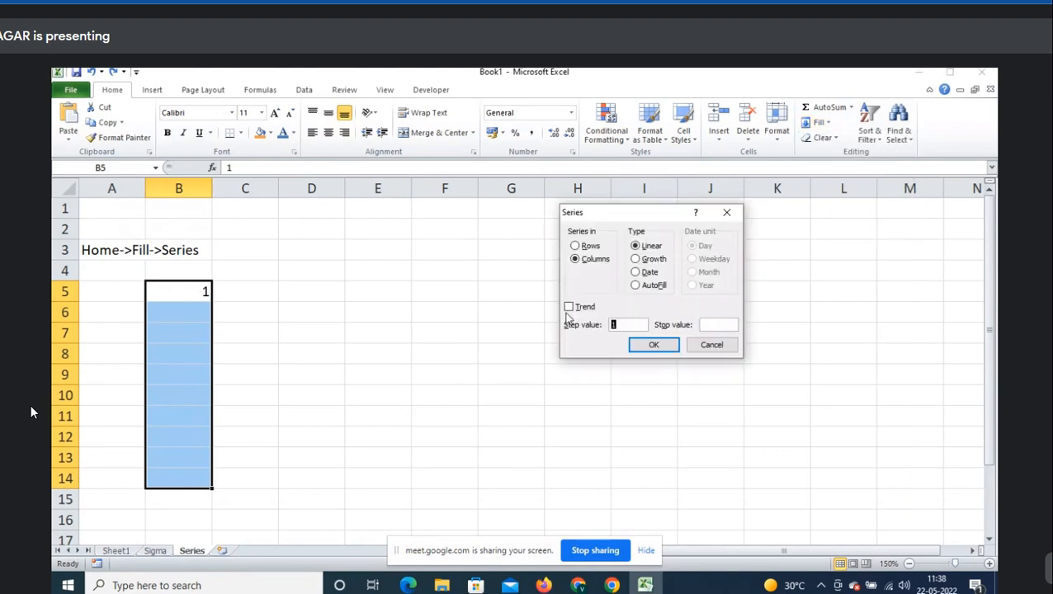
left_click(652, 246)
left_click(671, 346)
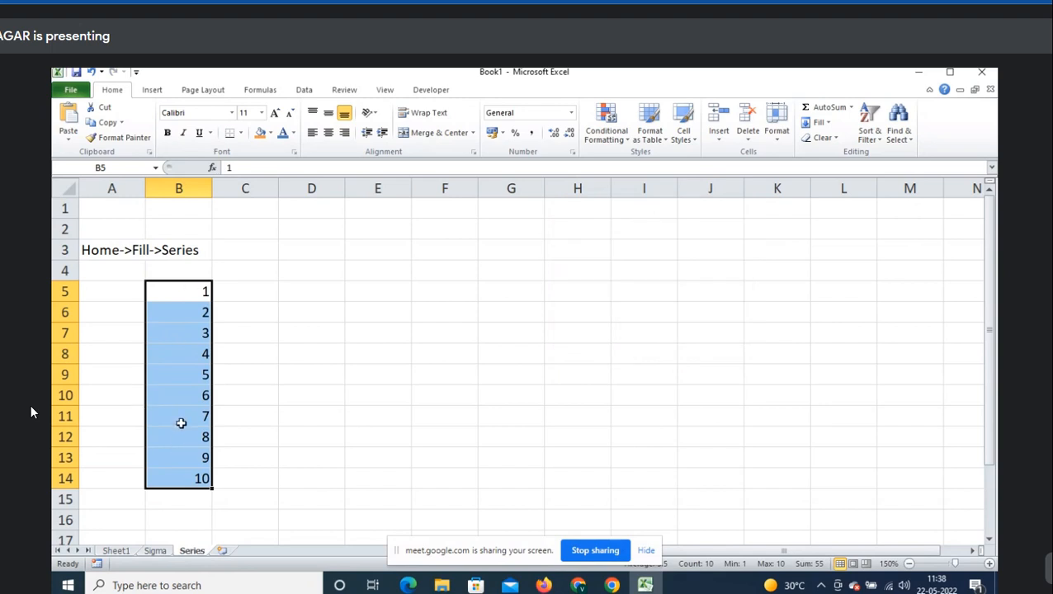
- Insert a blank row at row 5 and start typing 'Linear->Step value' in A5
key("Left")
key("shift+space")
key("ctrl+shift+plus")
key("Left")
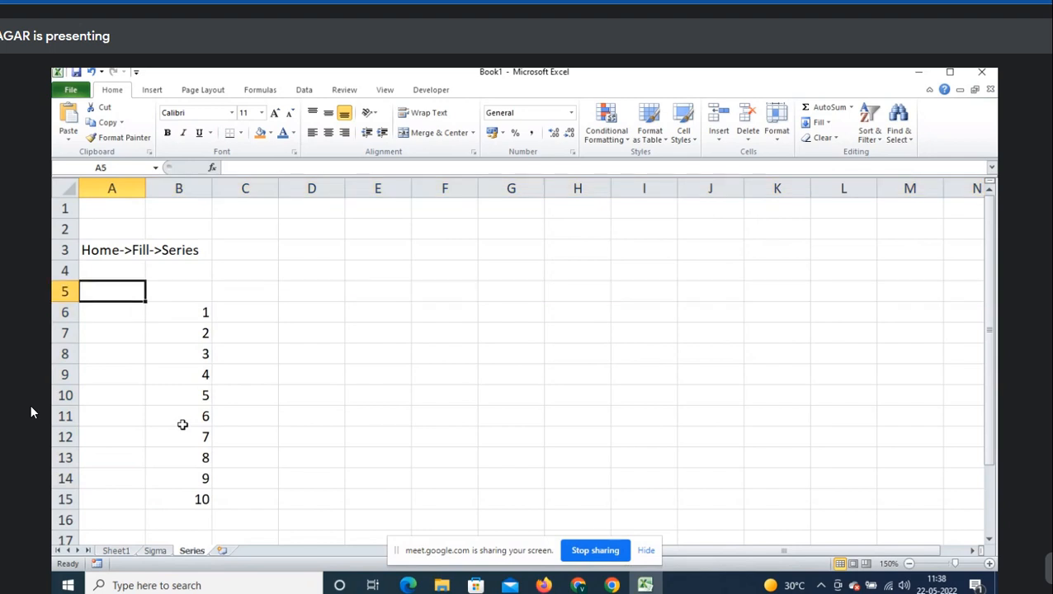
type("Lin")
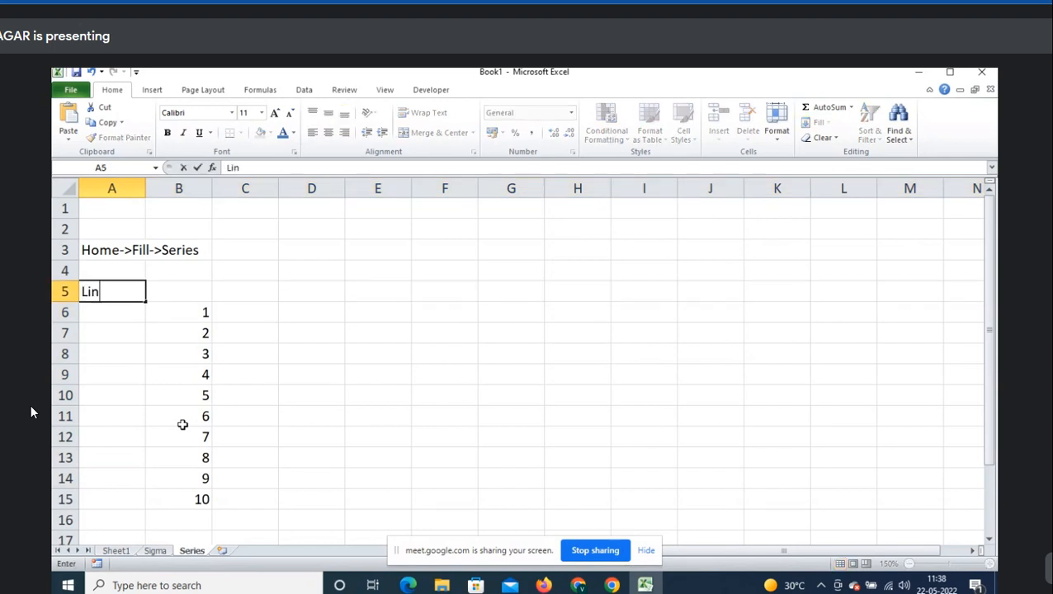
type("ear->Step value")
- Commit the A5 label and enter the starting value 1 in C6
key("Return")
key("Right")
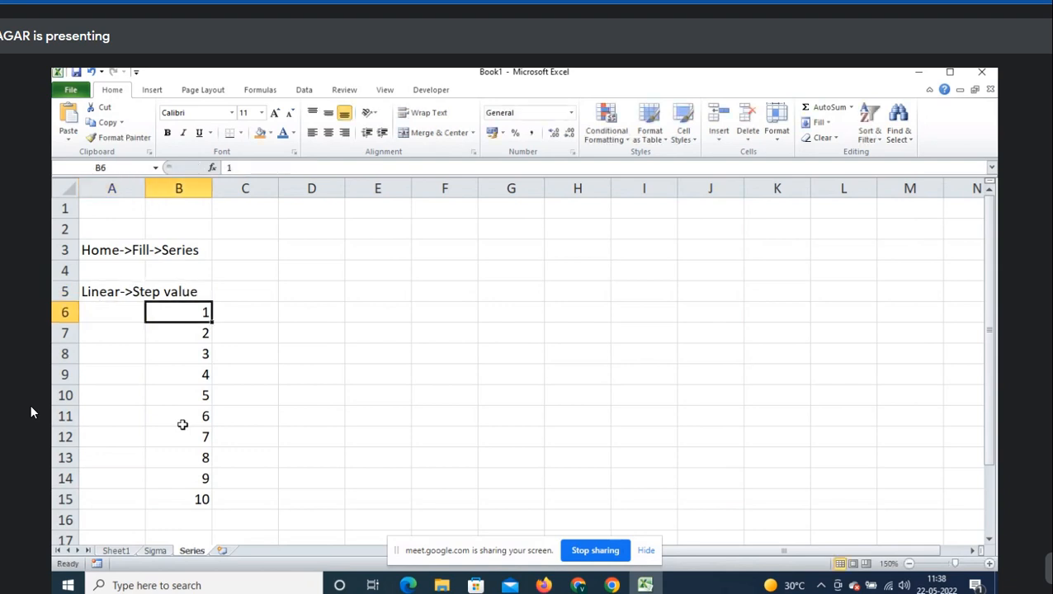
key("Right")
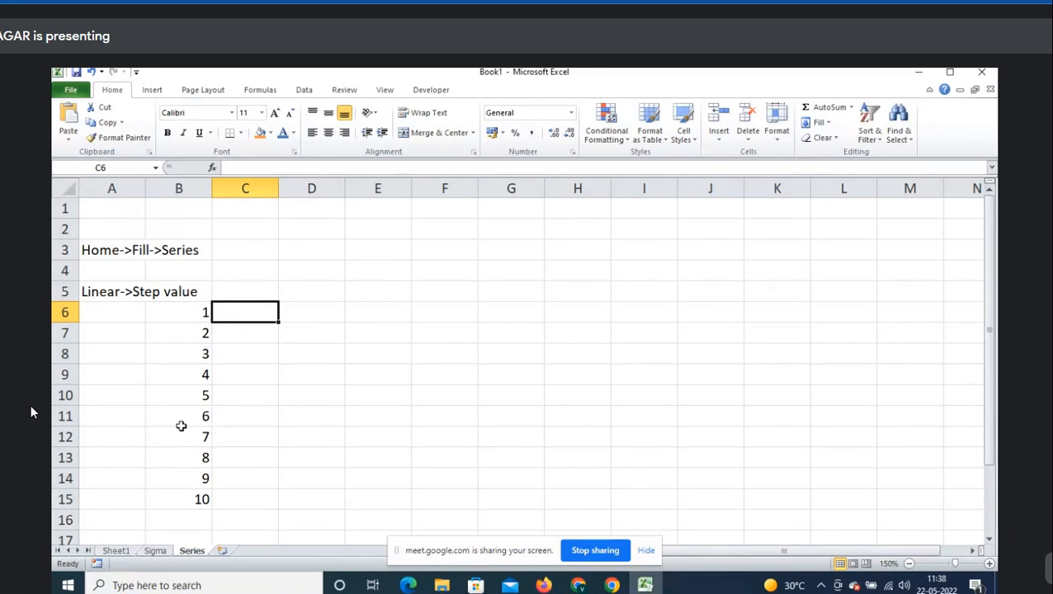
key("shift+Down")
key("shift+Down")
key("shift+Down")
key("shift+Down")
key("shift+Down")
key("shift+Down")
key("shift+Down")
key("shift+Down")
key("shift+Down")
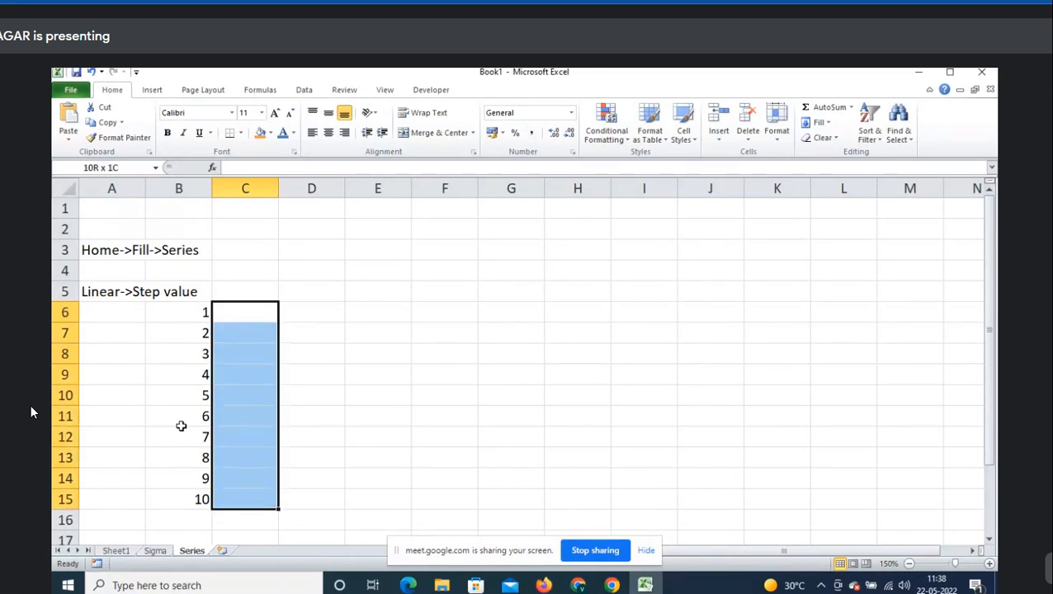
key("shift+Up")
key("shift+Up")
key("shift+Up")
key("shift+Up")
key("shift+Up")
key("shift+Up")
key("shift+Up")
key("shift+Up")
key("shift+Up")
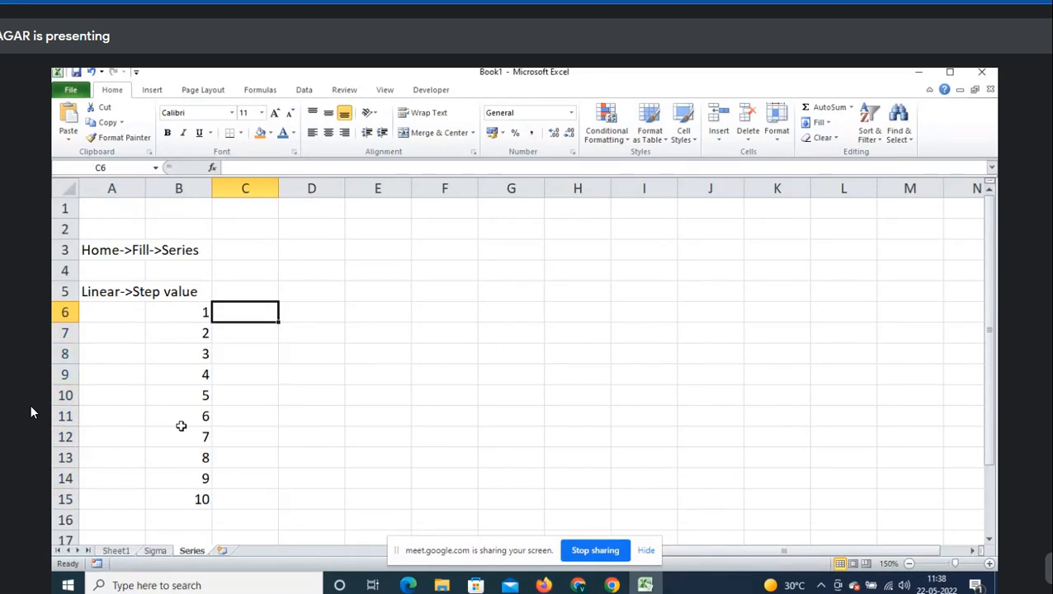
type("1")
key("Right")
- Append ':1' so A5 reads 'Linear->Step value:1', then select down column C
key("Left")
key("Left")
key("Up")
key("Left")
key("F2")
type(":1")
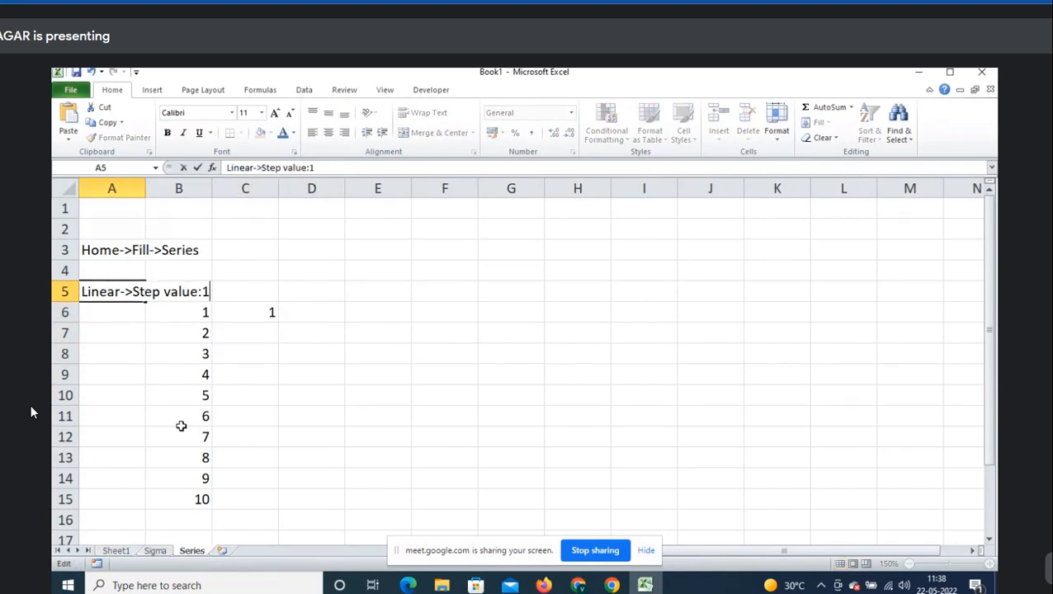
key("Tab")
key("Down")
key("Right")
key("shift+Down")
key("shift+Down")
key("shift+Down")
key("shift+Down")
key("shift+Down")
key("shift+Down")
key("shift+Down")
key("shift+Down")
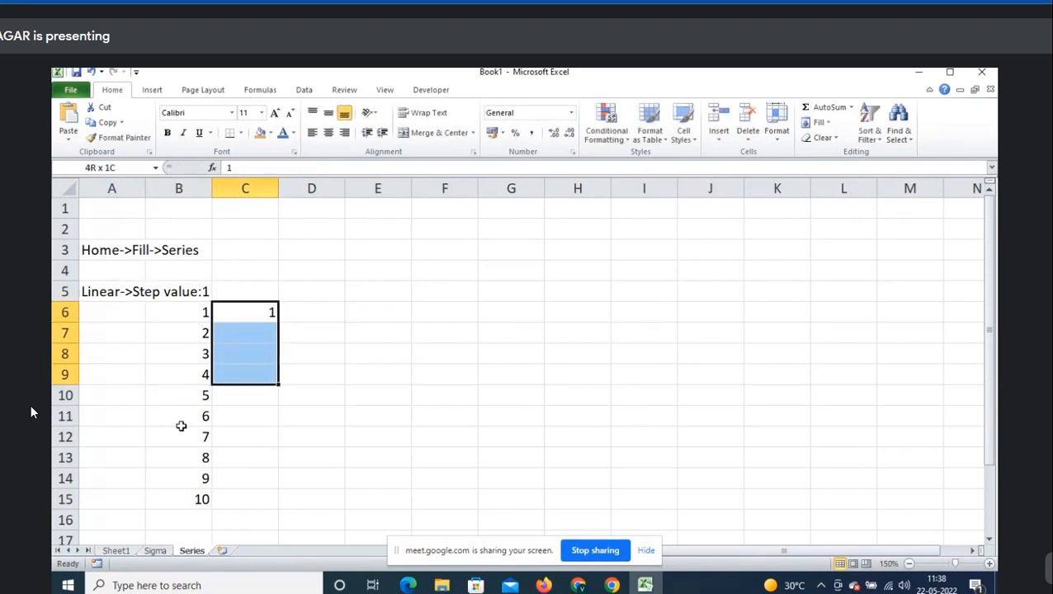
- Fill C6:C15 as a Linear series with step value 2, giving 1 to 19
key("shift+Down")
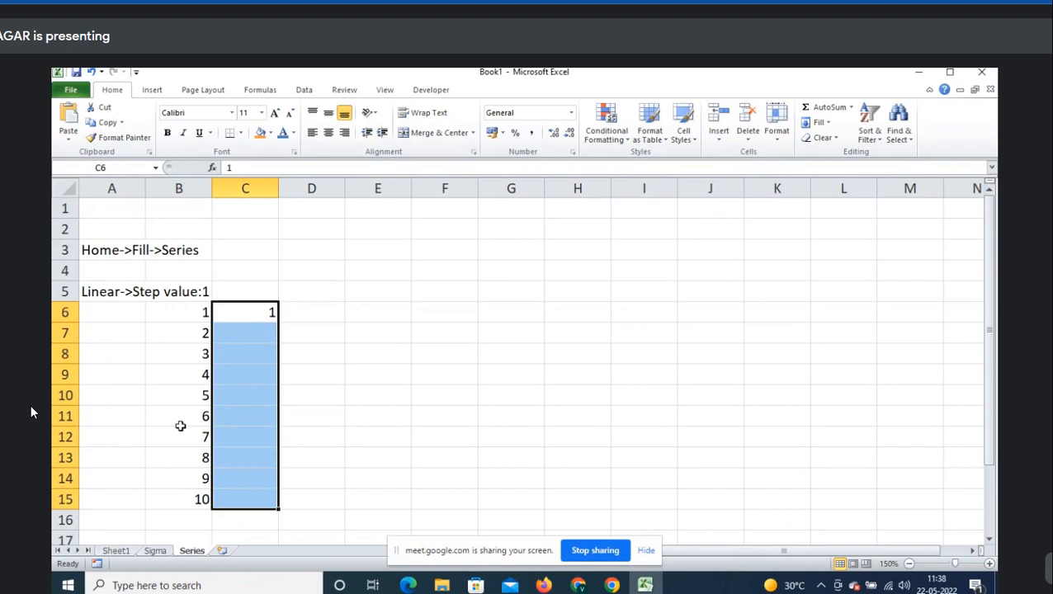
left_click_drag(247, 317, 241, 495)
left_click(820, 123)
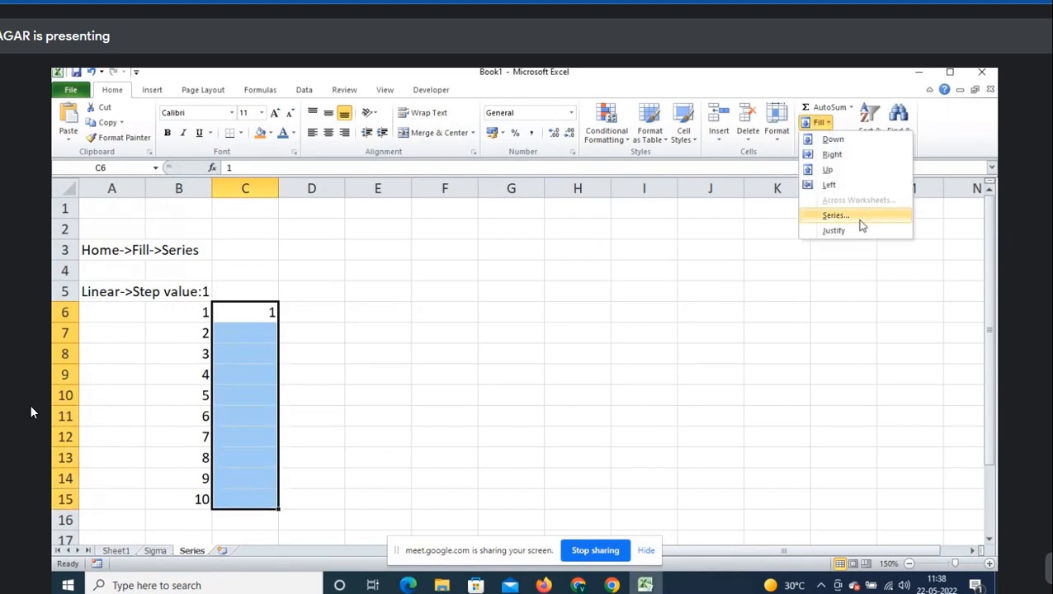
left_click(859, 221)
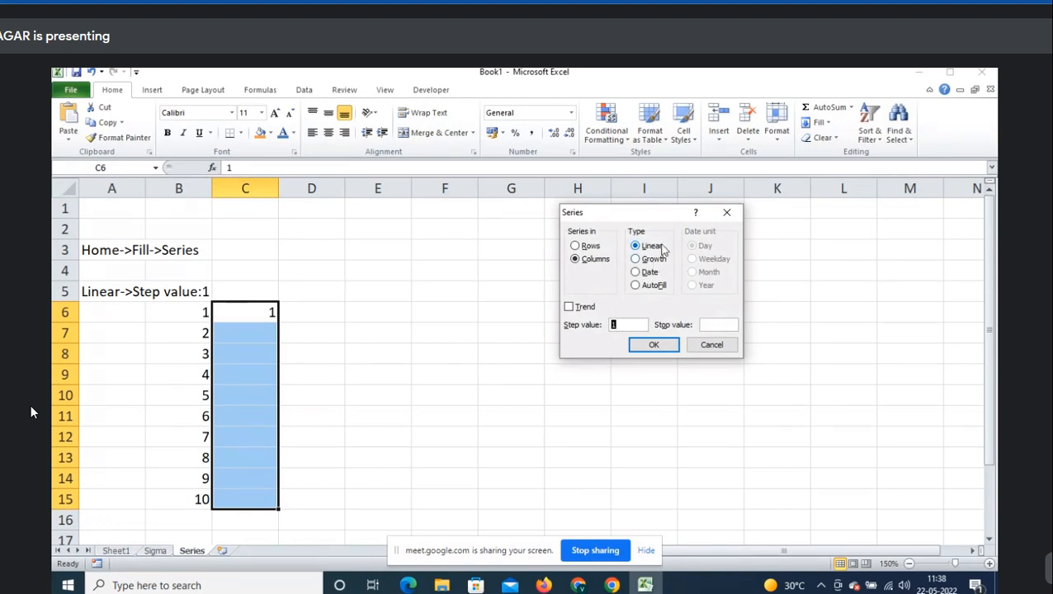
left_click(661, 249)
double_click(620, 323)
type("2")
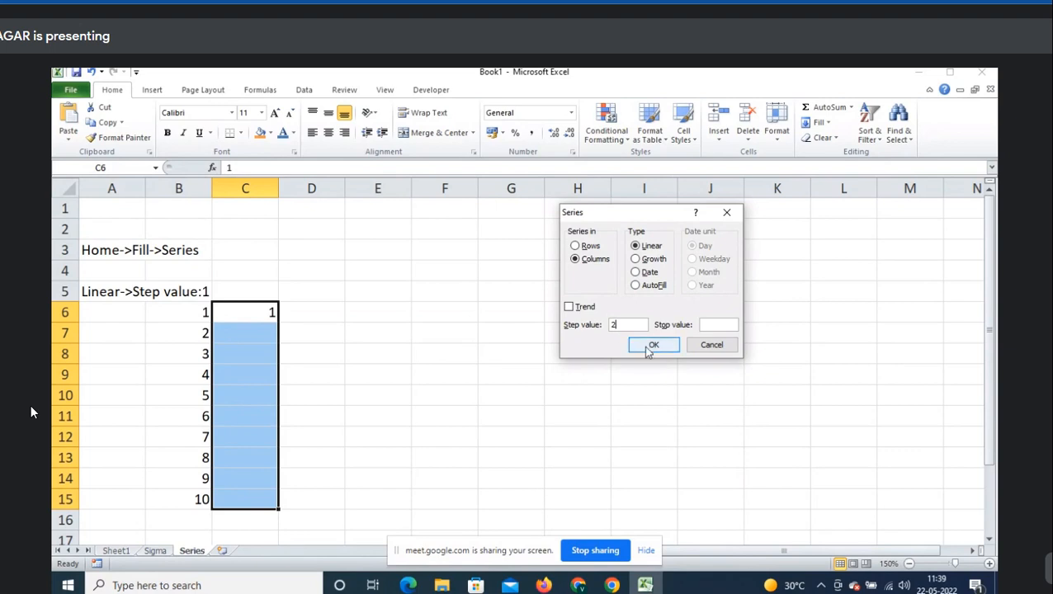
left_click(652, 346)
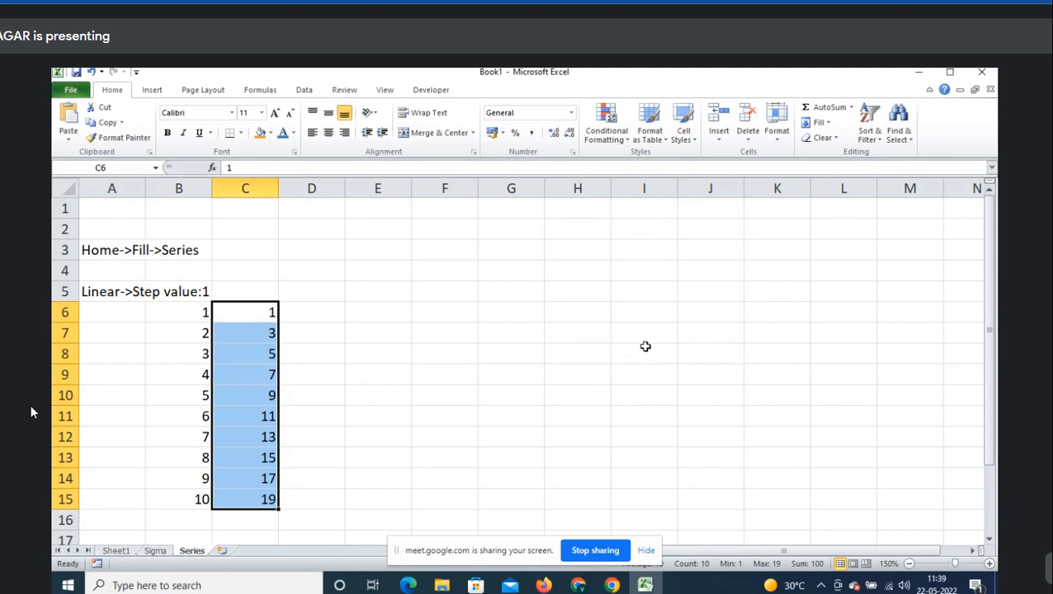
- Label cell C5 'Step value:2'
left_click(255, 289)
type("SA")
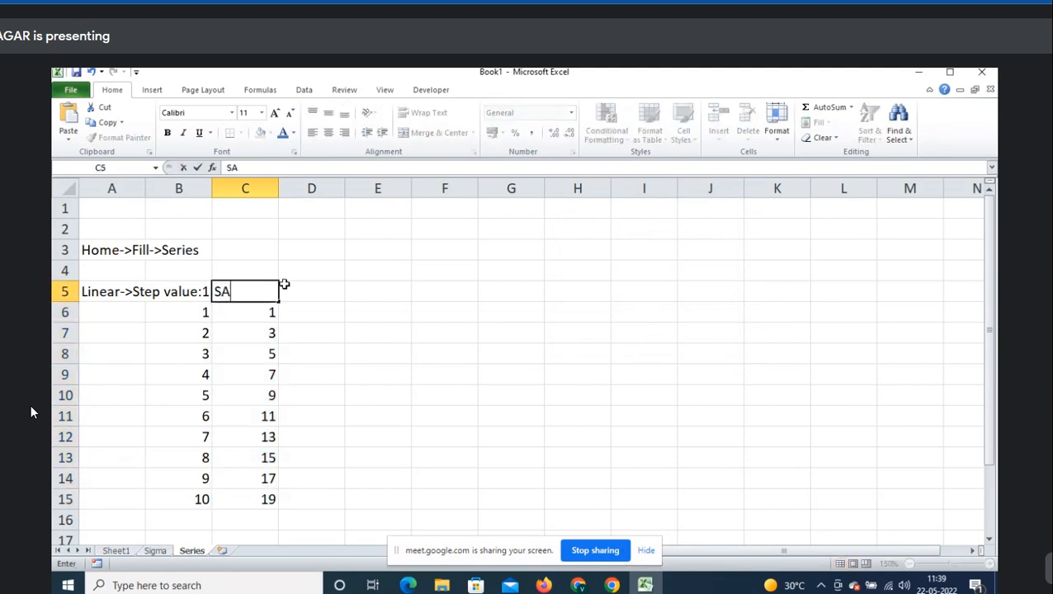
type("te")
key("BackSpace")
key("BackSpace")
key("BackSpace")
type("tep ")
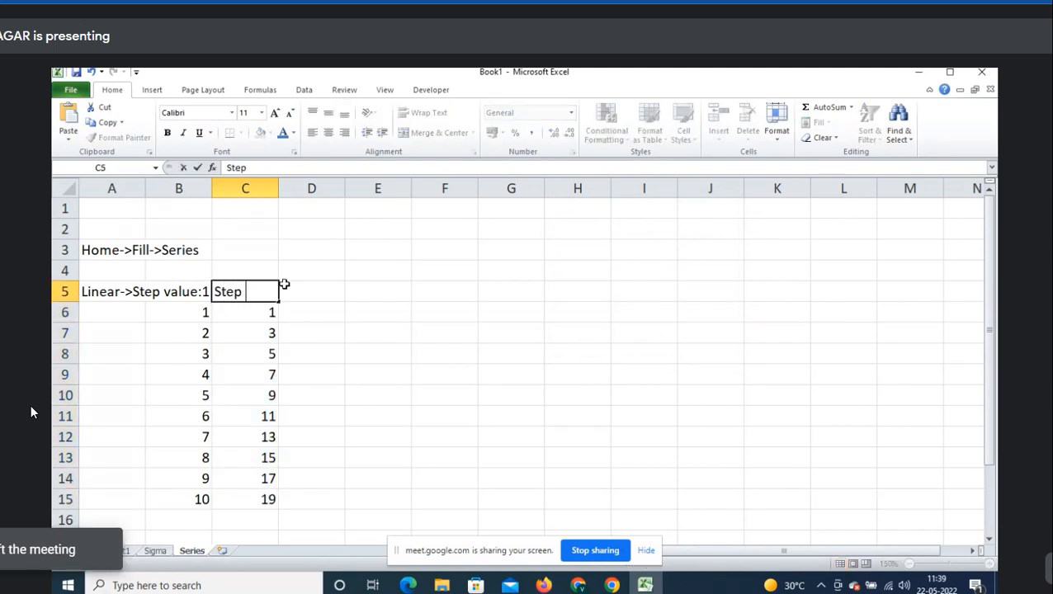
type("value:2")
key("Tab")
key("Down")
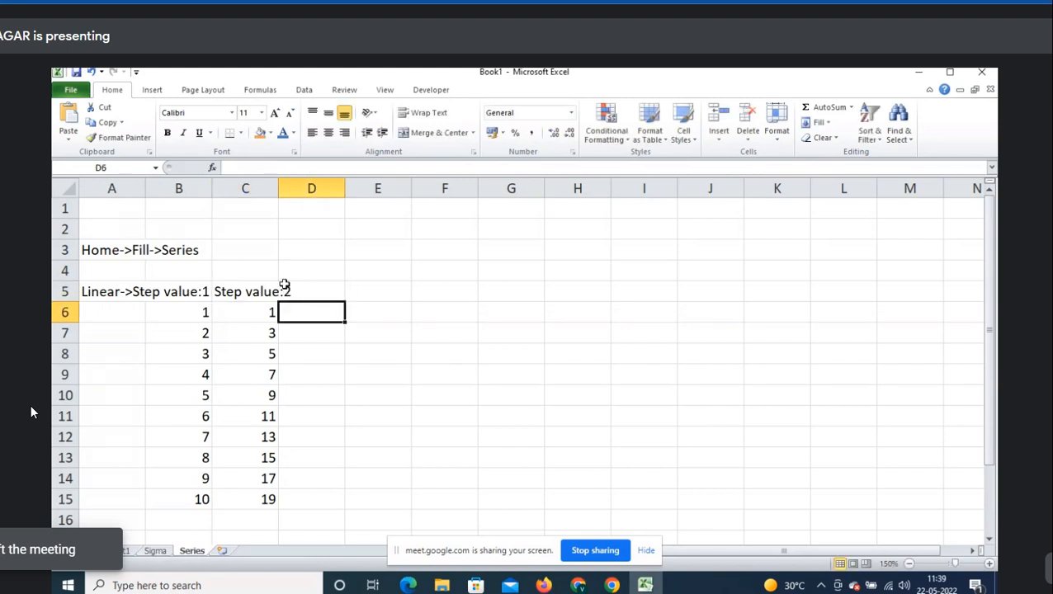
key("Left")
key("Left")
key("Right")
key("Right")
key("Right")
key("Left")
- Widen column C, enter 1 in D6, and select D6:D15
left_click_drag(279, 189, 290, 188)
type("1")
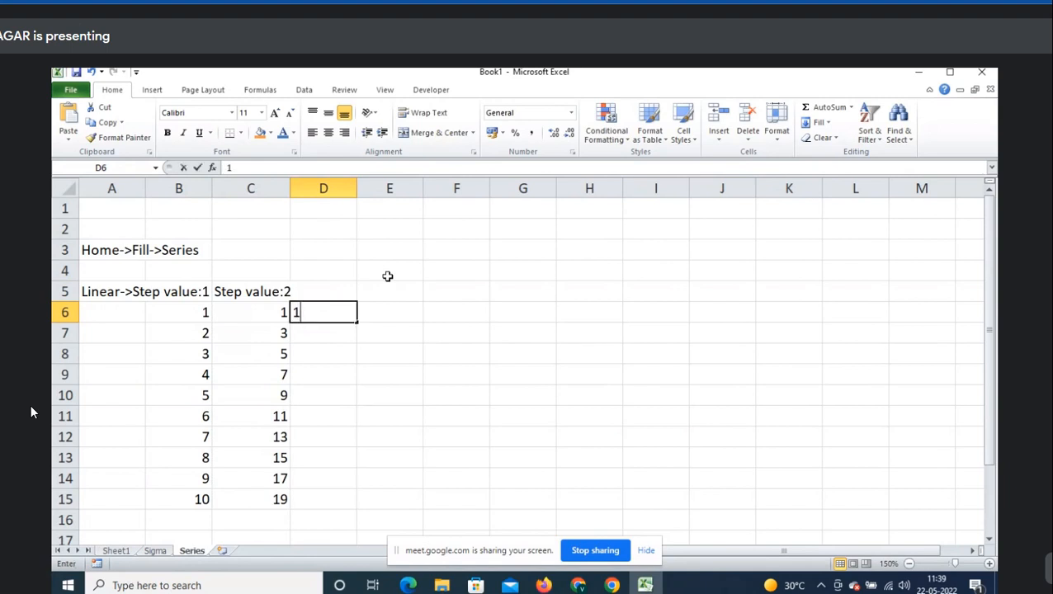
key("Return")
key("Up")
key("shift+Down")
key("shift+Down")
key("shift+Down")
key("shift+Down")
key("shift+Down")
key("shift+Down")
key("shift+Down")
key("shift+Down")
key("shift+Down")
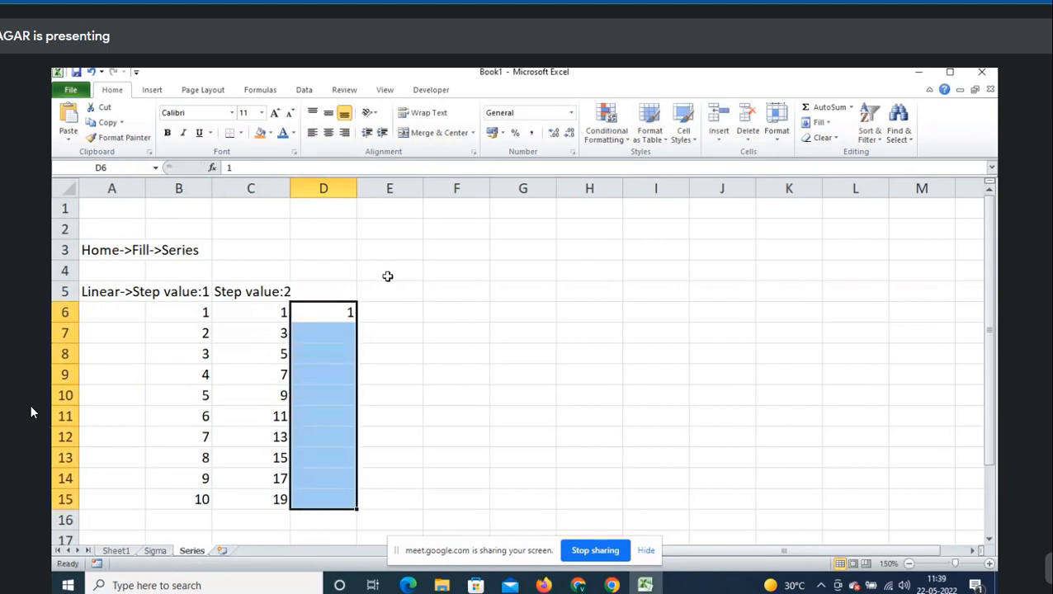
left_click_drag(324, 313, 313, 498)
- Fill column D as a Linear series with stop value 7
left_click(817, 122)
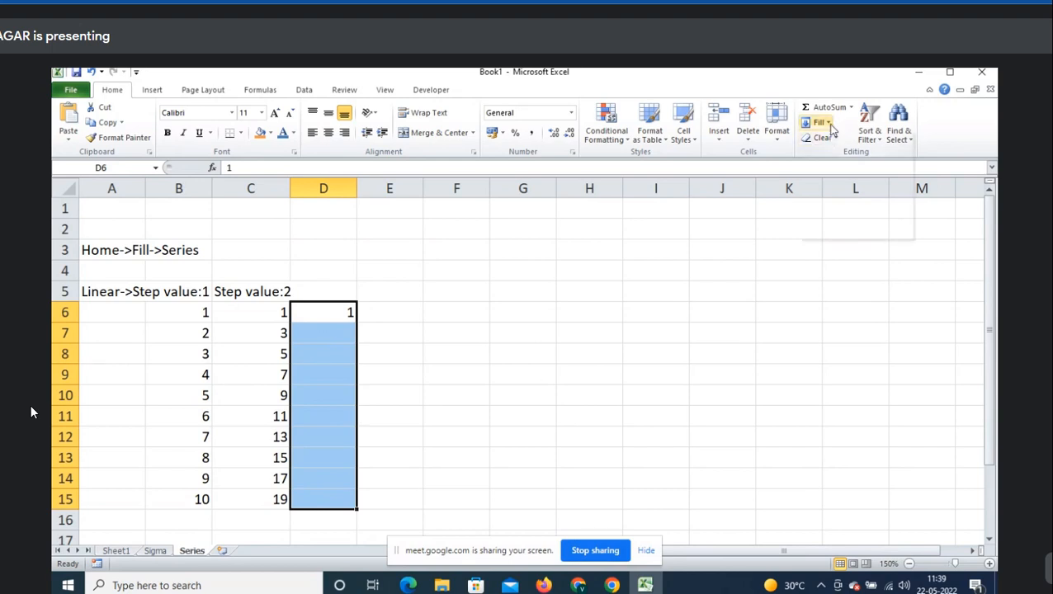
left_click(844, 216)
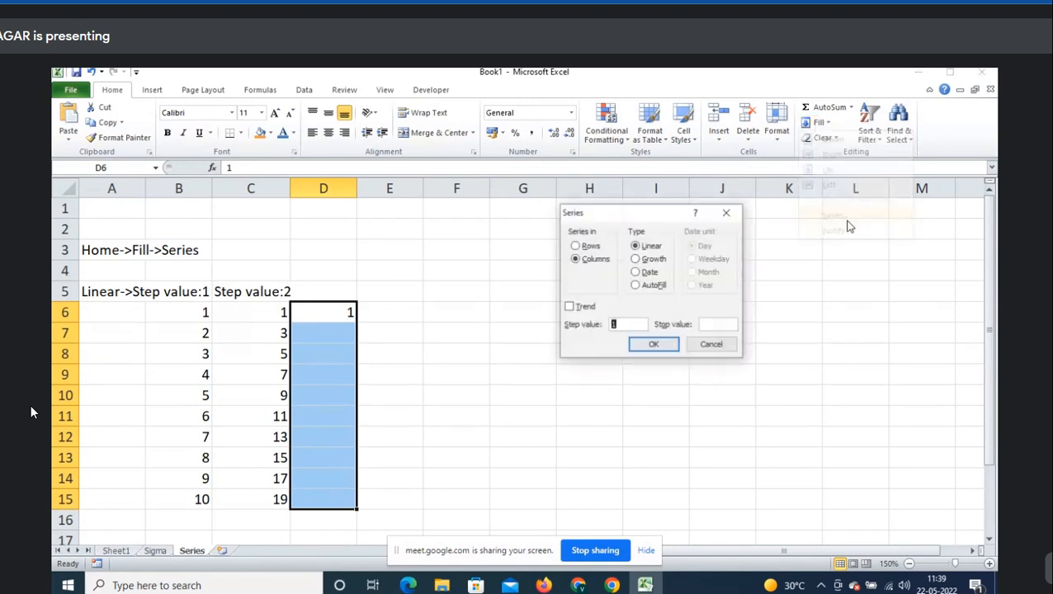
left_click(655, 247)
left_click(620, 325)
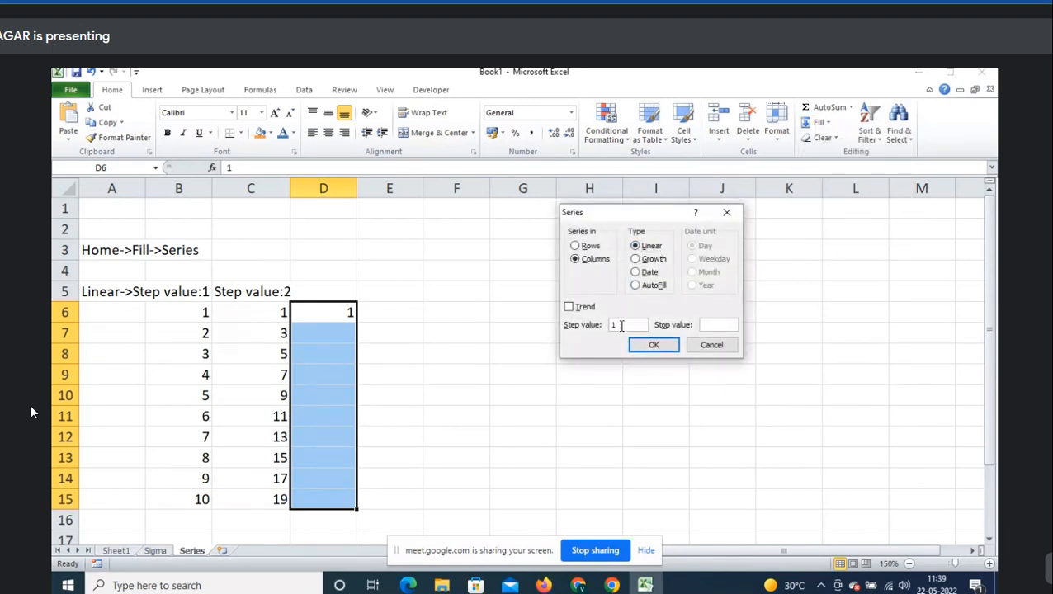
left_click(714, 323)
type("7")
left_click(654, 346)
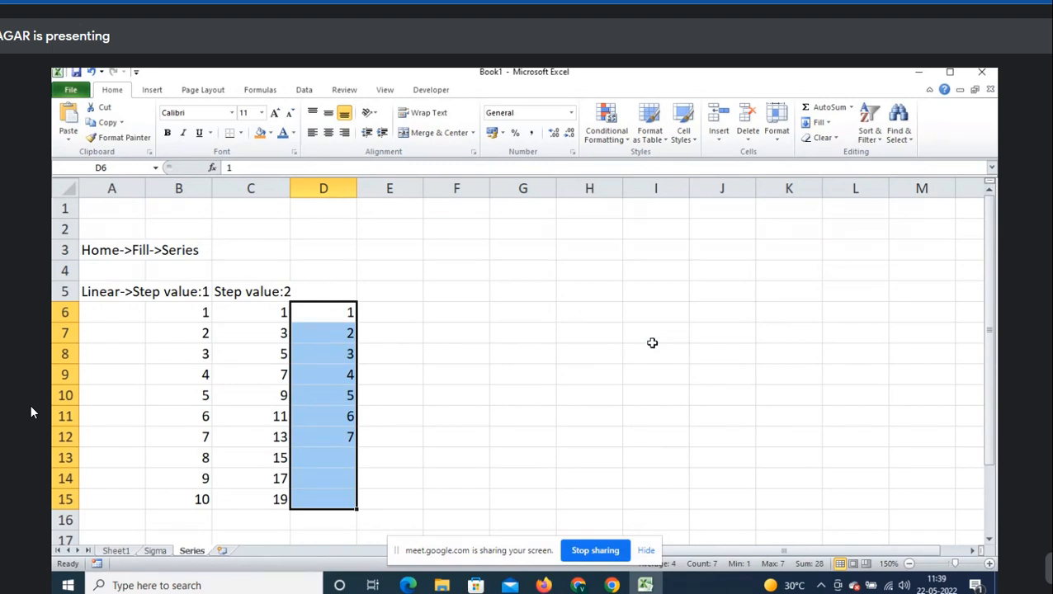
- Label cell D5 'stop value:7'
key("Up")
type("step")
key("BackSpace")
key("BackSpace")
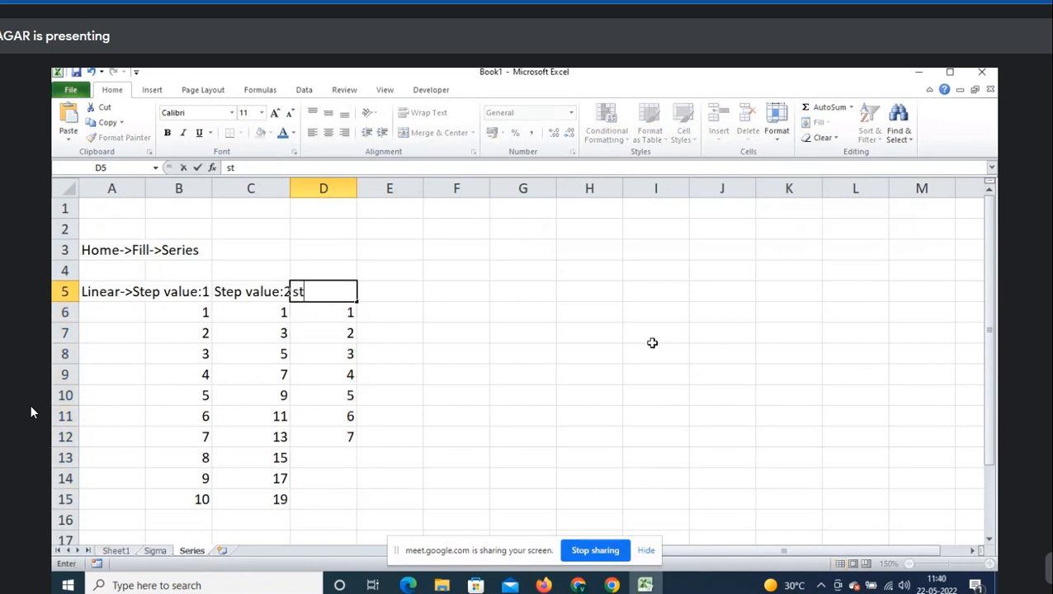
type("op value:7")
key("Return")
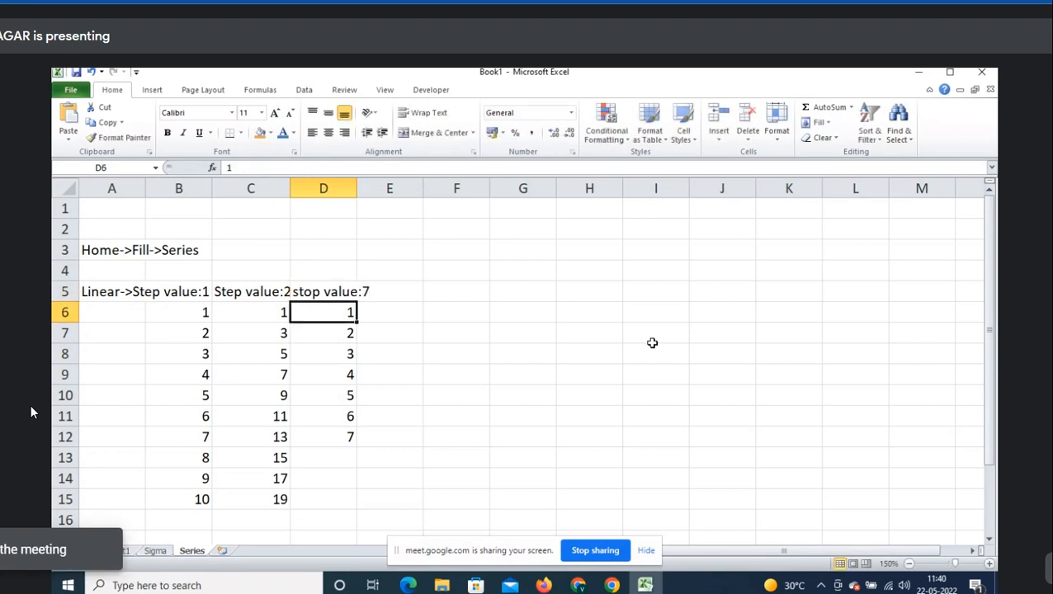
- Autofit column C to fit its 'Step value:2' label
key("Up")
key("Left")
key("alt+o")
key("c")
key("a")
key("Right")
key("Right")
key("Right")
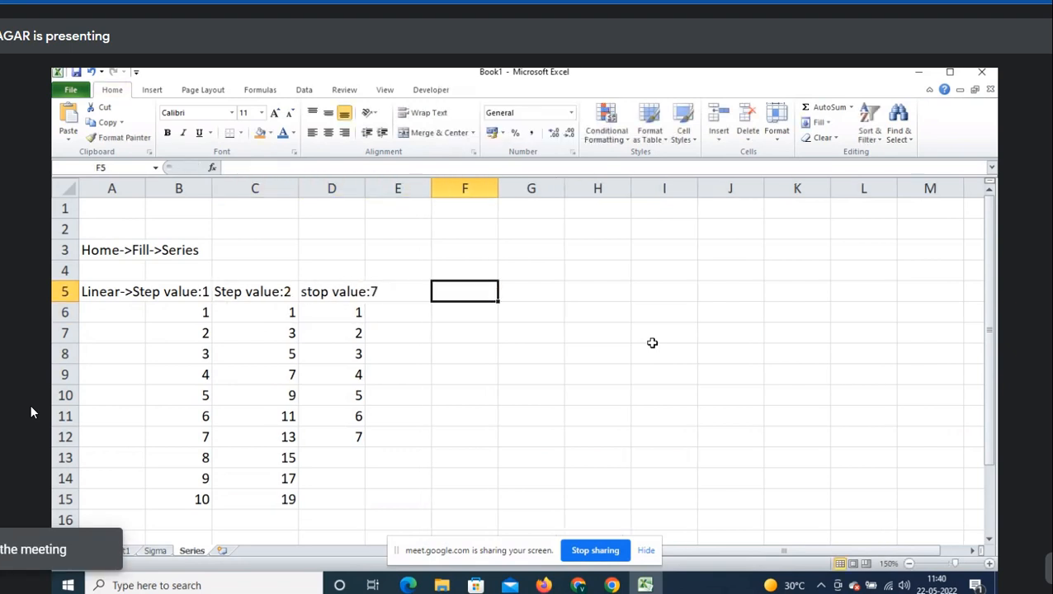
- Enter 1 in F5 and select from F5 down column F
type("1")
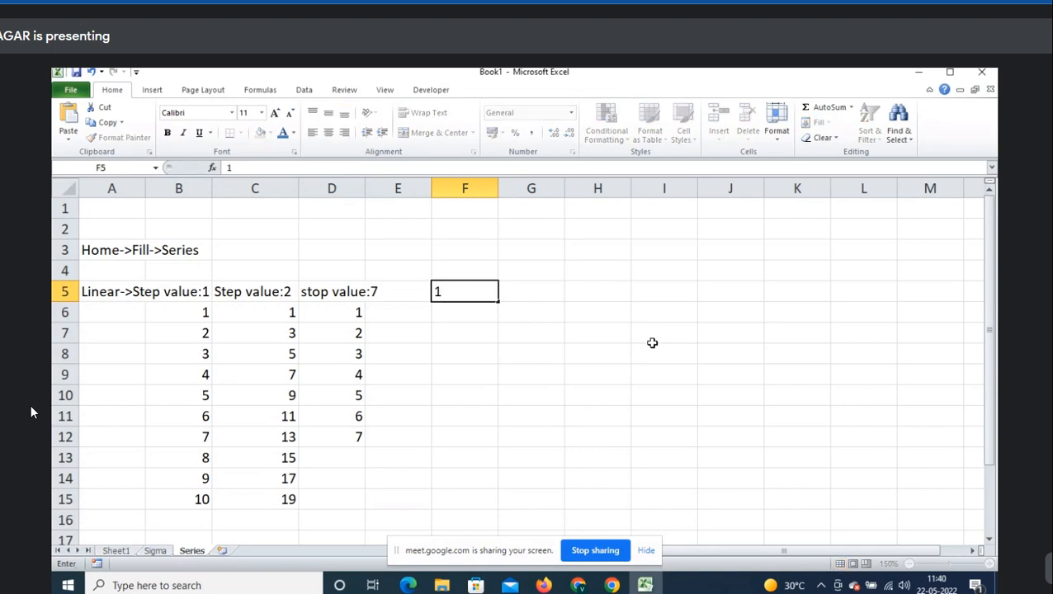
key("ctrl+Return")
key("shift+Down")
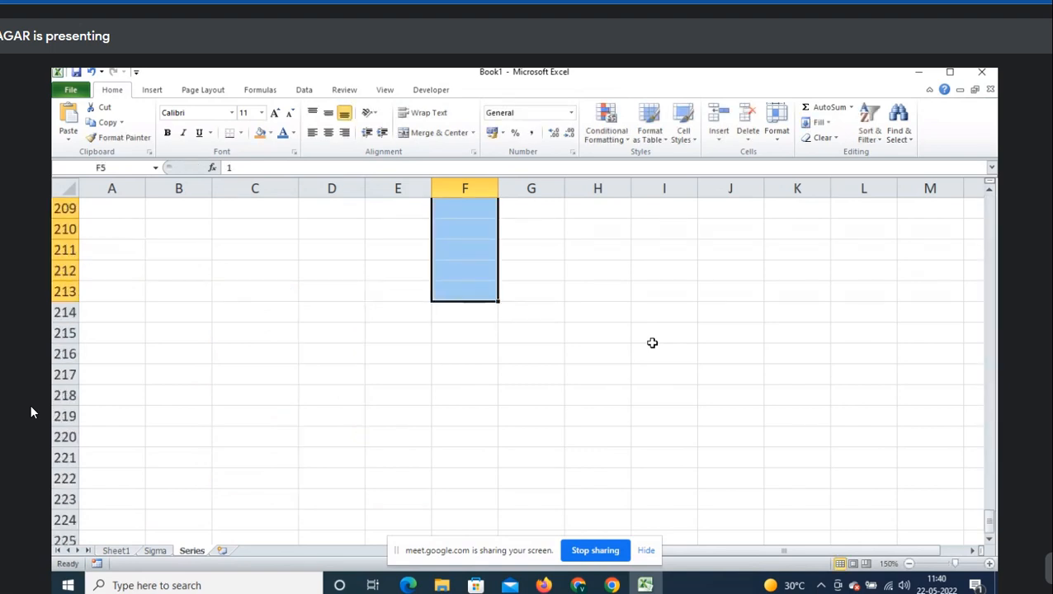
scroll(652, 342, "up", 12)
key("Up")
key("Down")
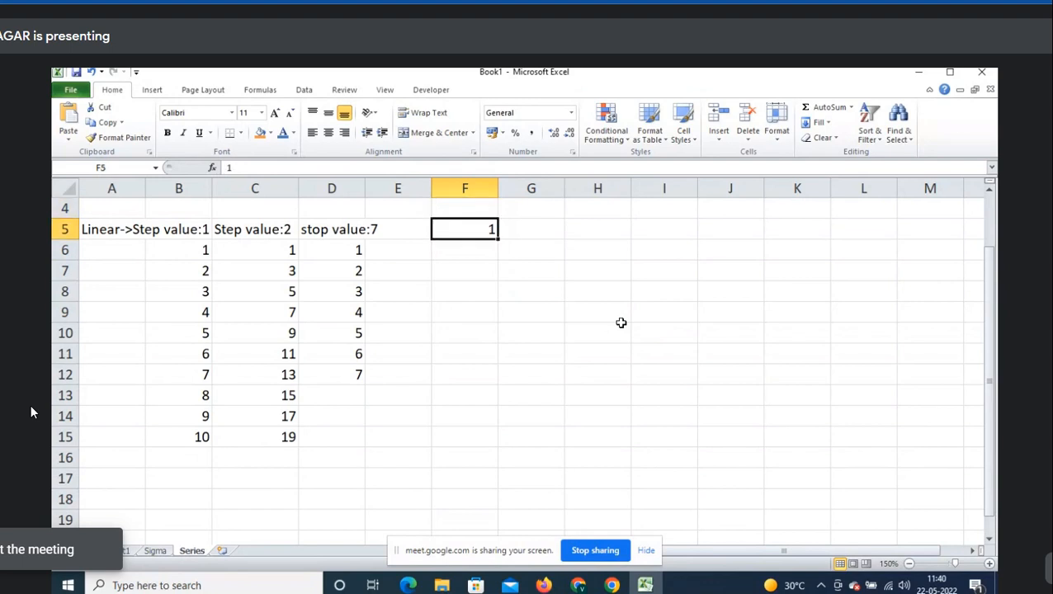
key("shift+Down")
key("shift+Down")
key("shift+Down")
key("shift+Down")
key("shift+Down")
key("shift+Down")
key("shift+Down")
key("shift+Down")
key("shift+Down")
key("shift+Down")
key("shift+Down")
key("shift+Down")
key("shift+Down")
key("shift+Down")
key("shift+Down")
key("shift+Down")
key("shift+Down")
key("shift+Down")
key("shift+Down")
key("shift+Down")
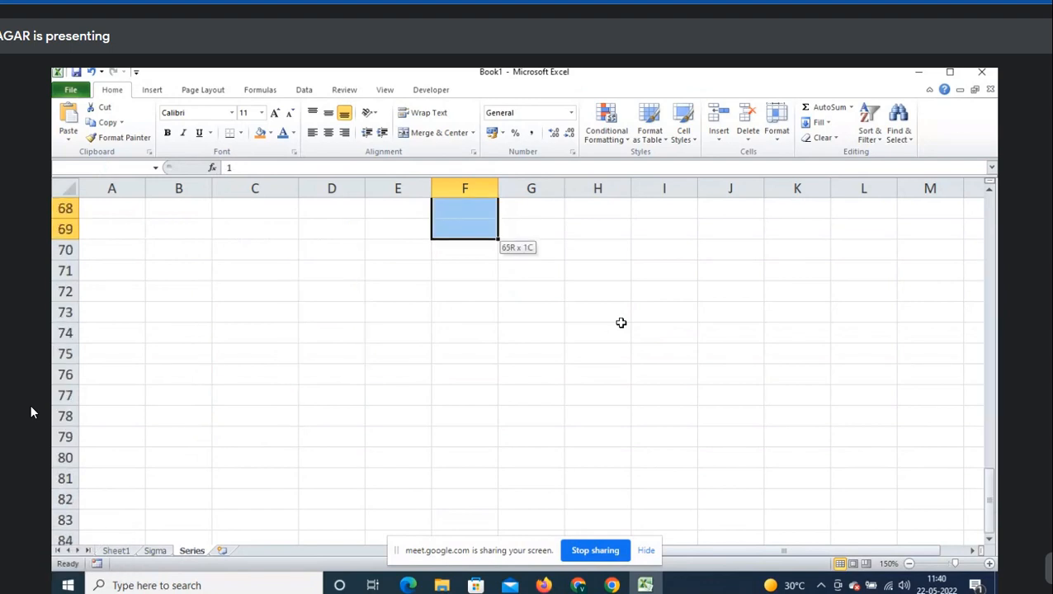
key("shift+Down")
key("shift+Down")
key("shift+Down")
key("shift+Down")
key("shift+Down")
key("shift+Down")
key("shift+Down")
key("shift+Down")
key("shift+Down")
key("shift+Down")
key("shift+Down")
key("shift+Down")
key("shift+Down")
key("shift+Down")
key("shift+Down")
key("shift+Down")
key("shift+Down")
key("shift+Down")
key("shift+Down")
key("shift+Down")
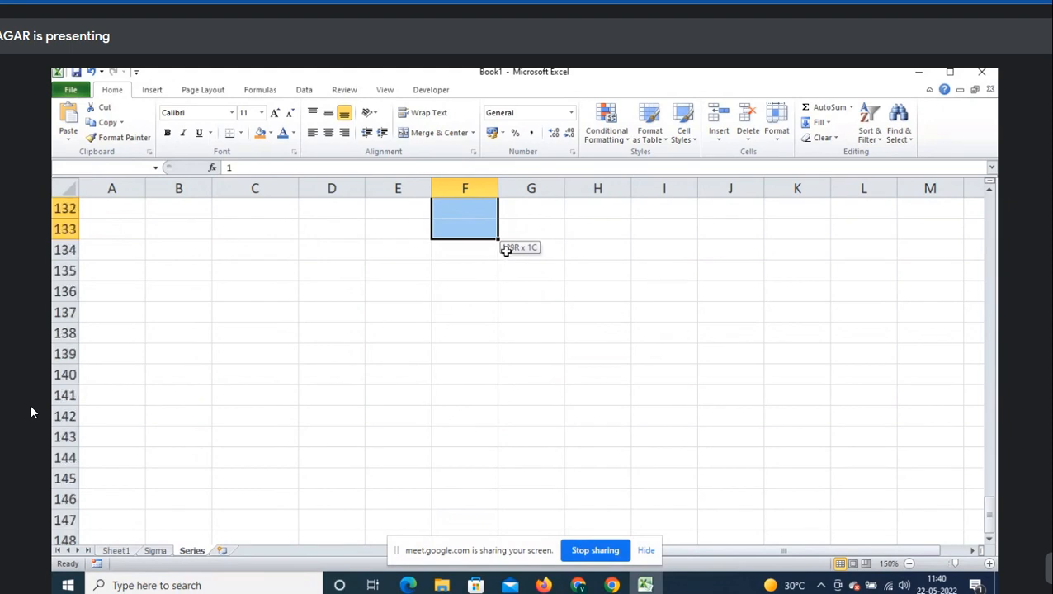
- Fill the selection with a Linear series using stop value 100
left_click(827, 124)
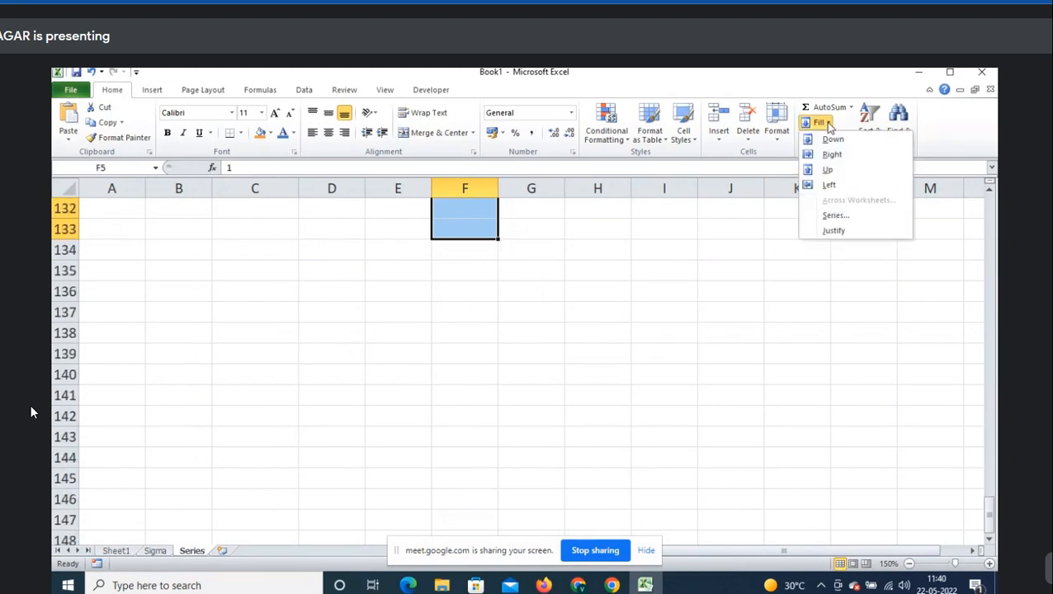
left_click(836, 214)
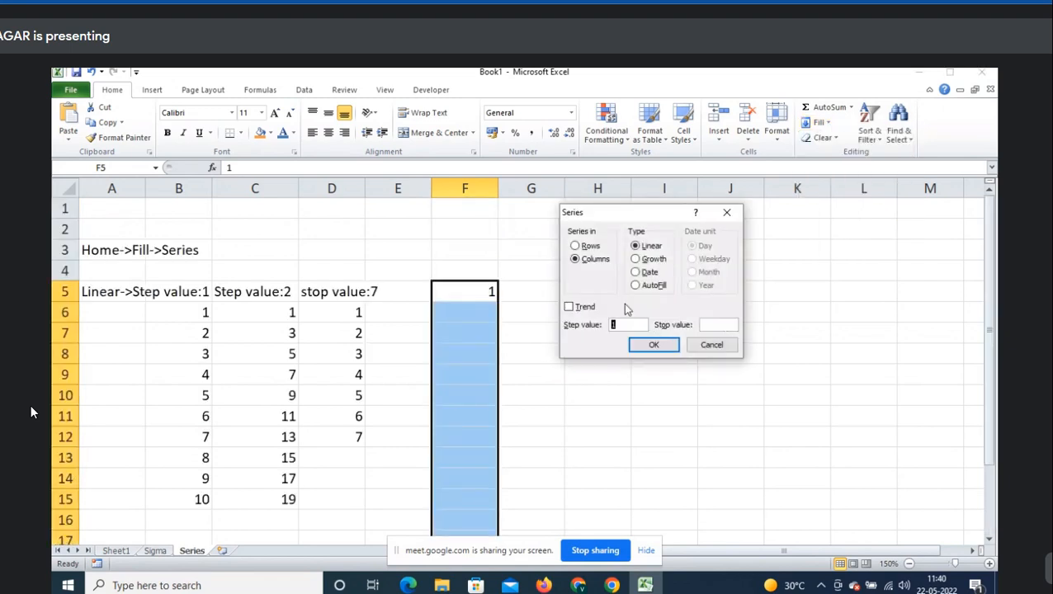
left_click(654, 247)
left_click(632, 323)
left_click(720, 324)
type("100")
left_click(654, 345)
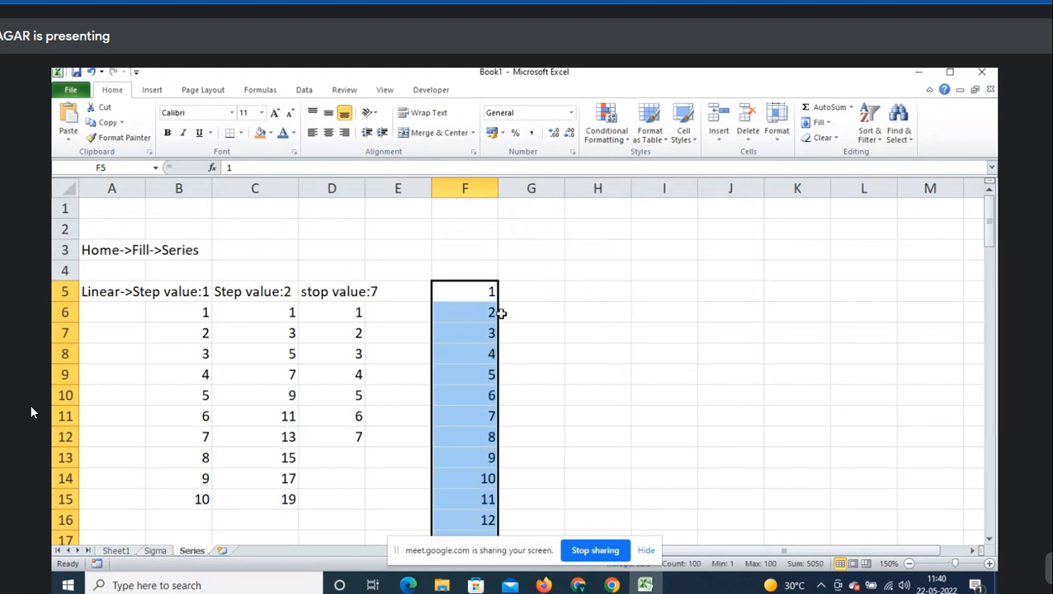
scroll(501, 311, "down", 20)
scroll(501, 311, "down", 10)
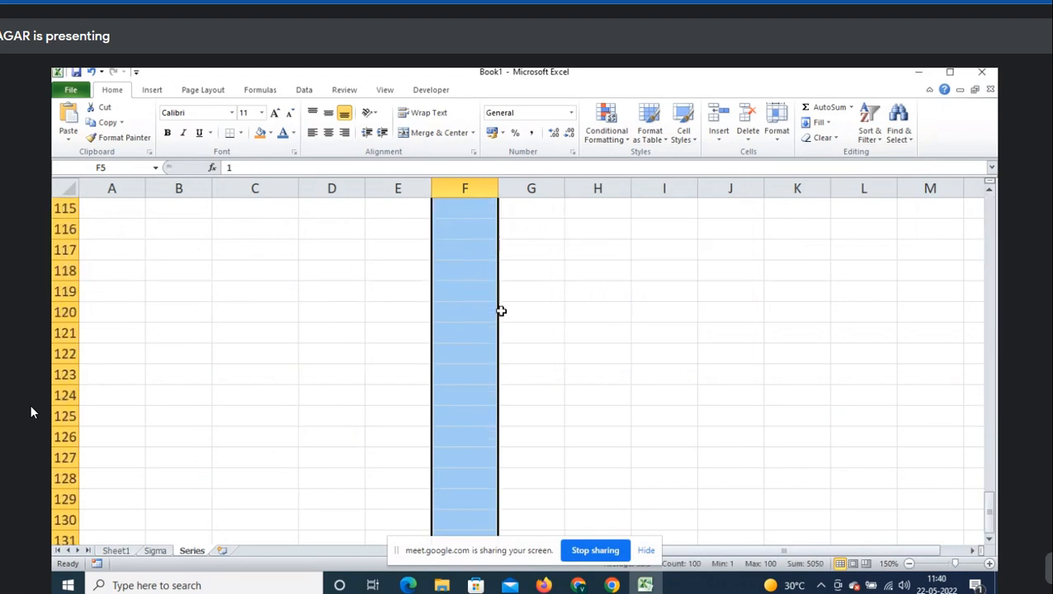
scroll(500, 311, "up", 5)
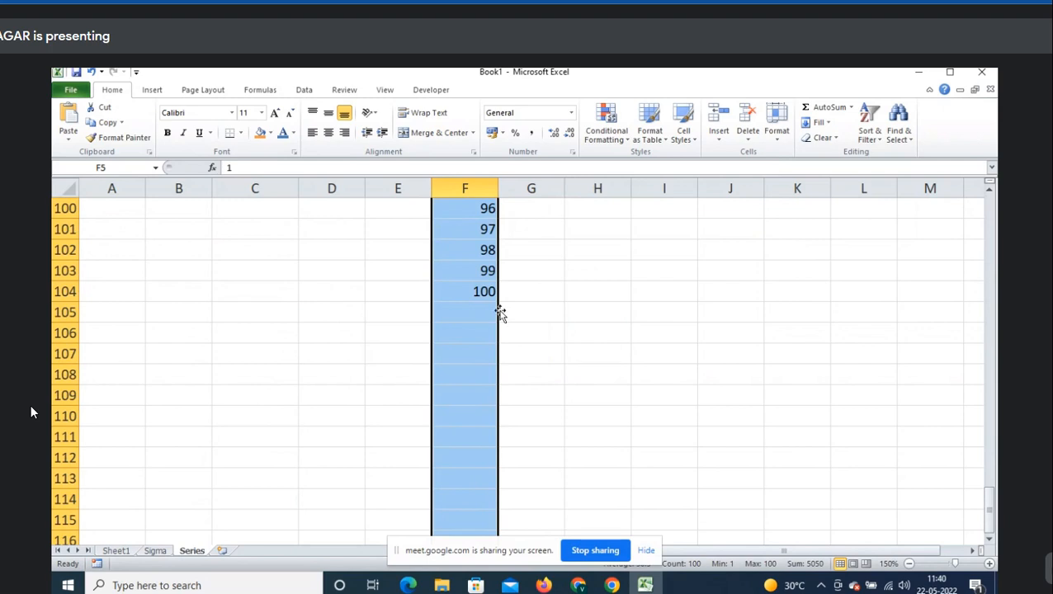
scroll(500, 311, "up", 20)
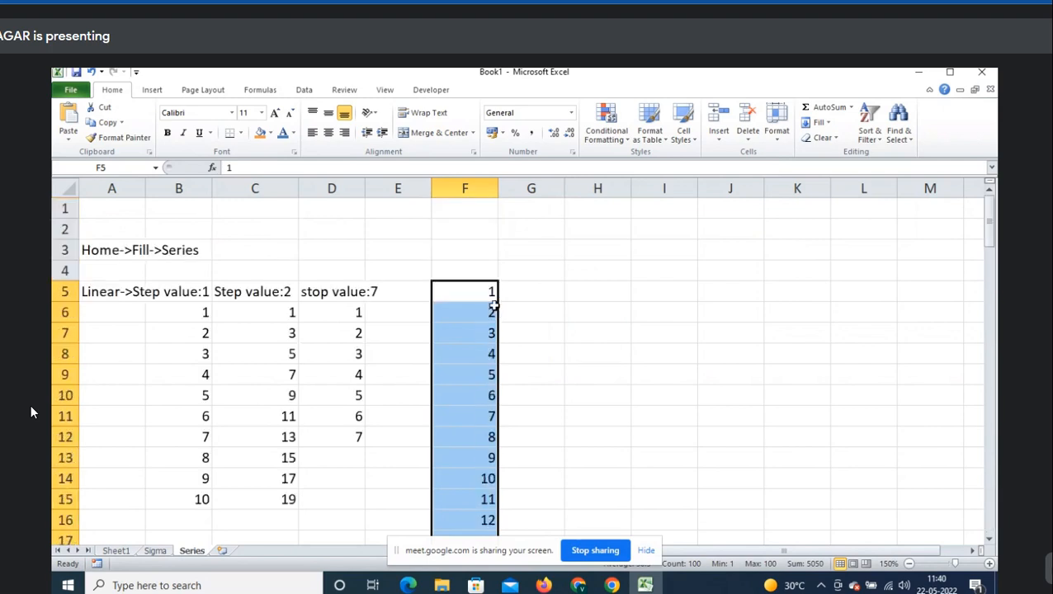
- Undo the 1–100 series and enter 2 in F6
key("ctrl+z")
key("Up")
key("Down")
key("shift+Down")
key("shift+Down")
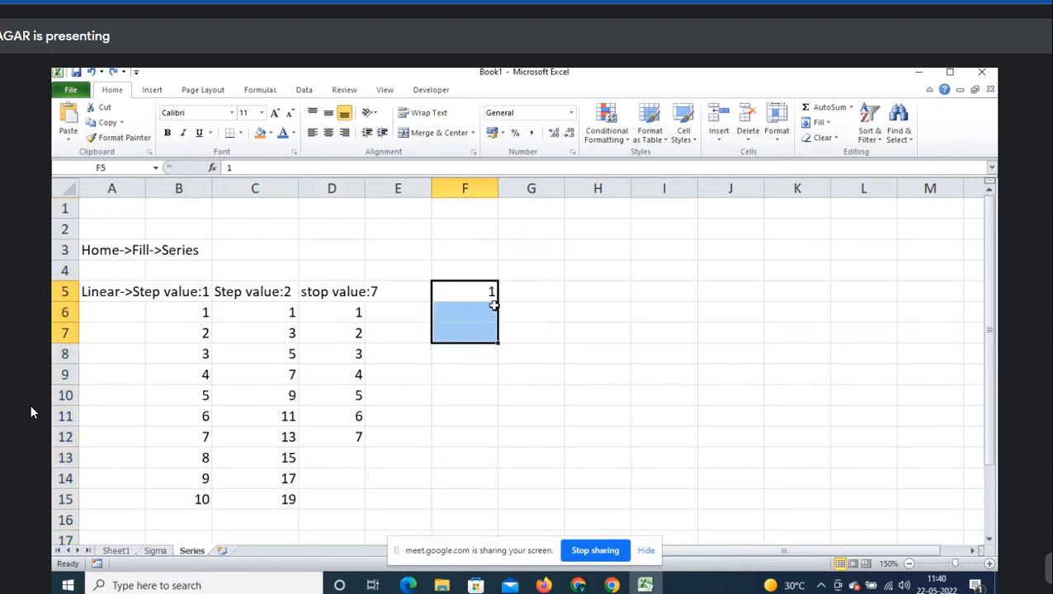
key("Down")
type("2")
key("Return")
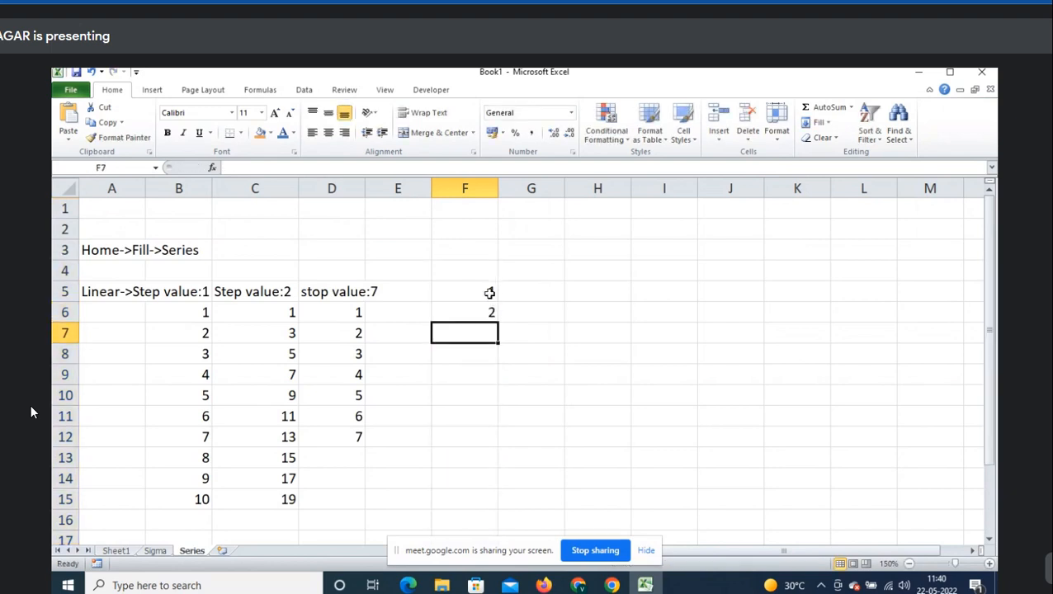
- Select F5:F6, undo the 1-to-11 fill, and clear both values from F5:F6
left_click_drag(489, 291, 502, 502)
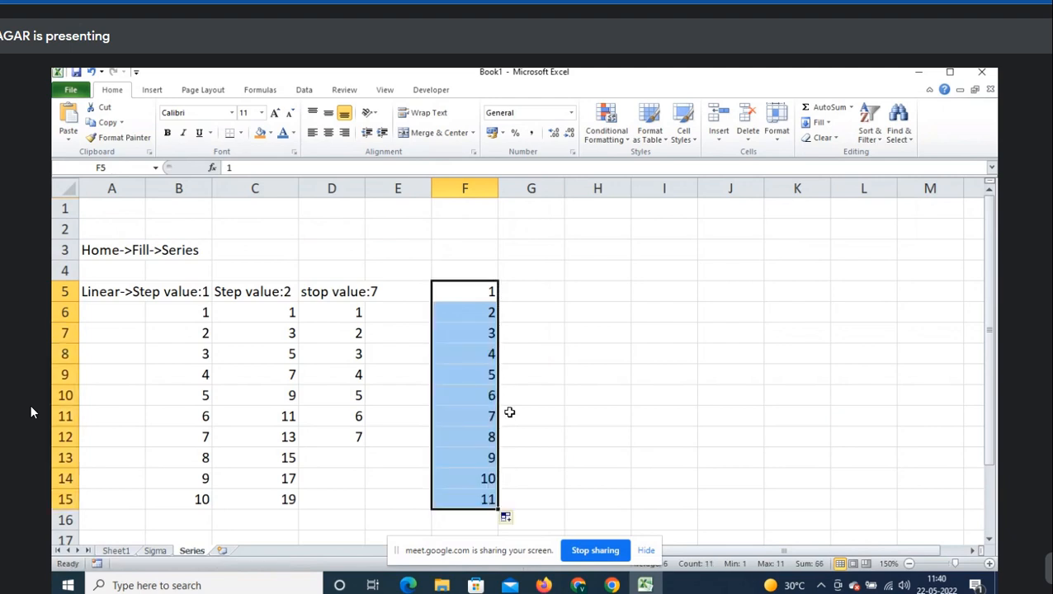
left_click(828, 124)
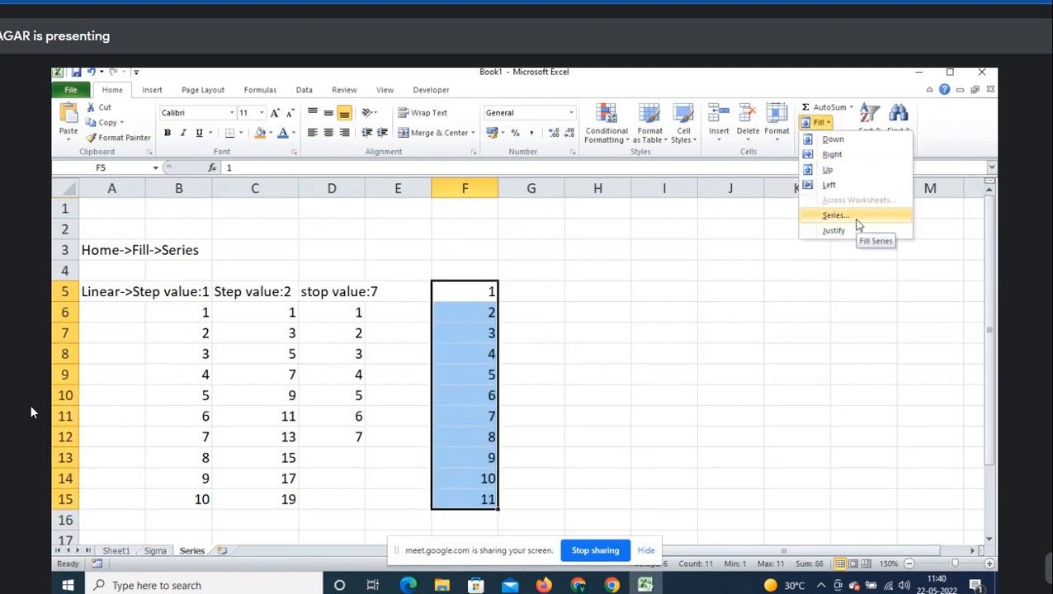
key("Escape")
key("ctrl+z")
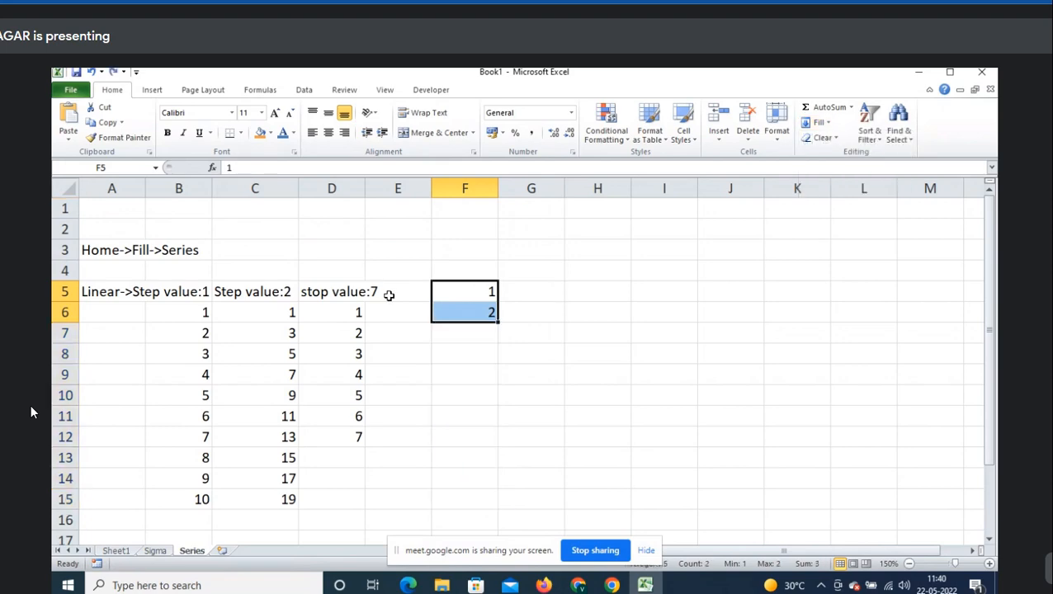
key("Delete")
- Review the step 1, step 2 and stop value 7 examples in columns B–D
key("alt+Tab")
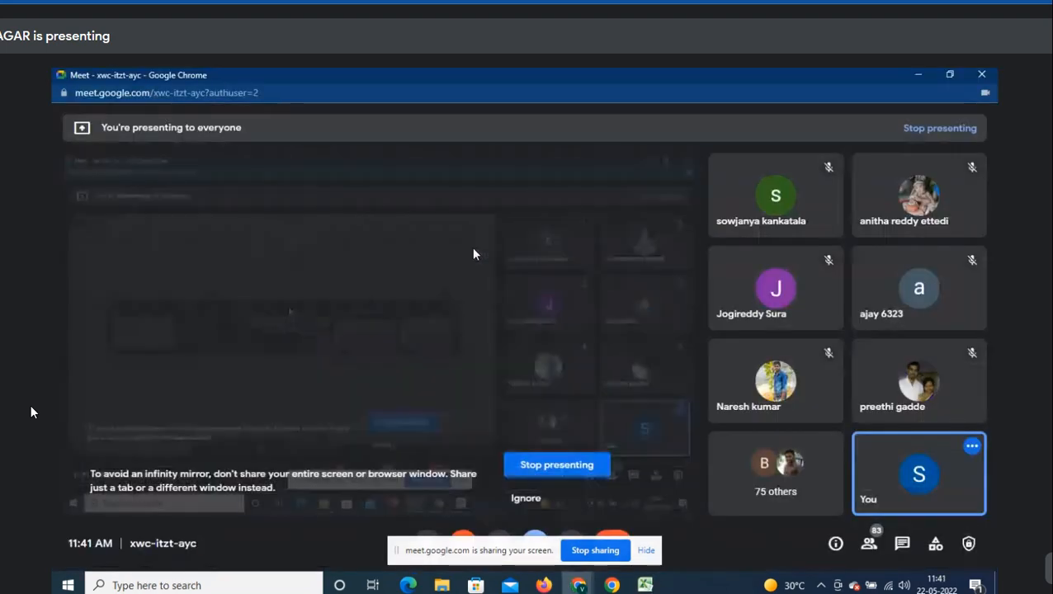
key("alt+Tab")
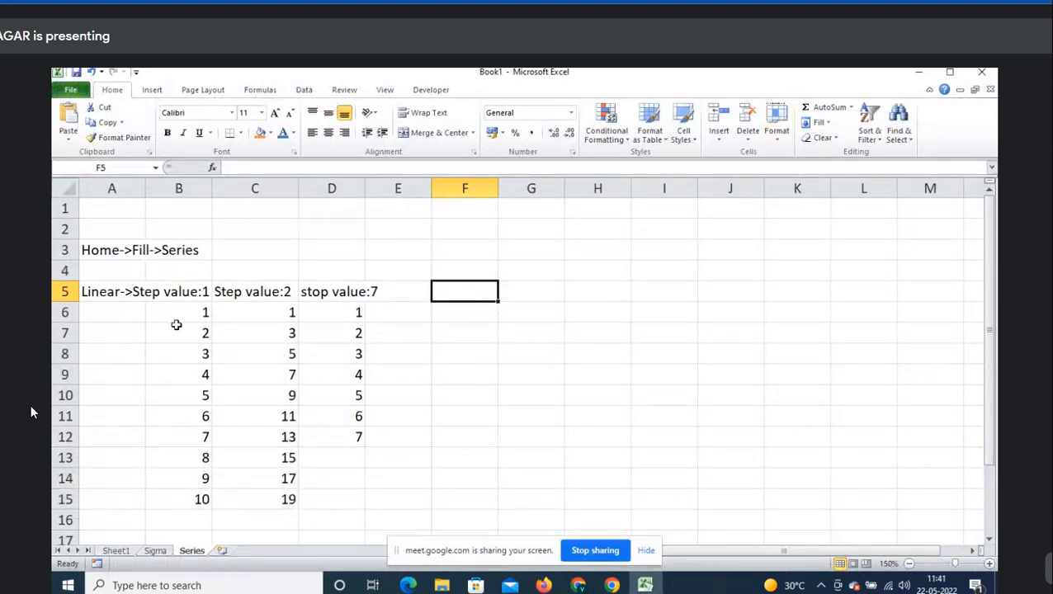
left_click_drag(183, 313, 184, 498)
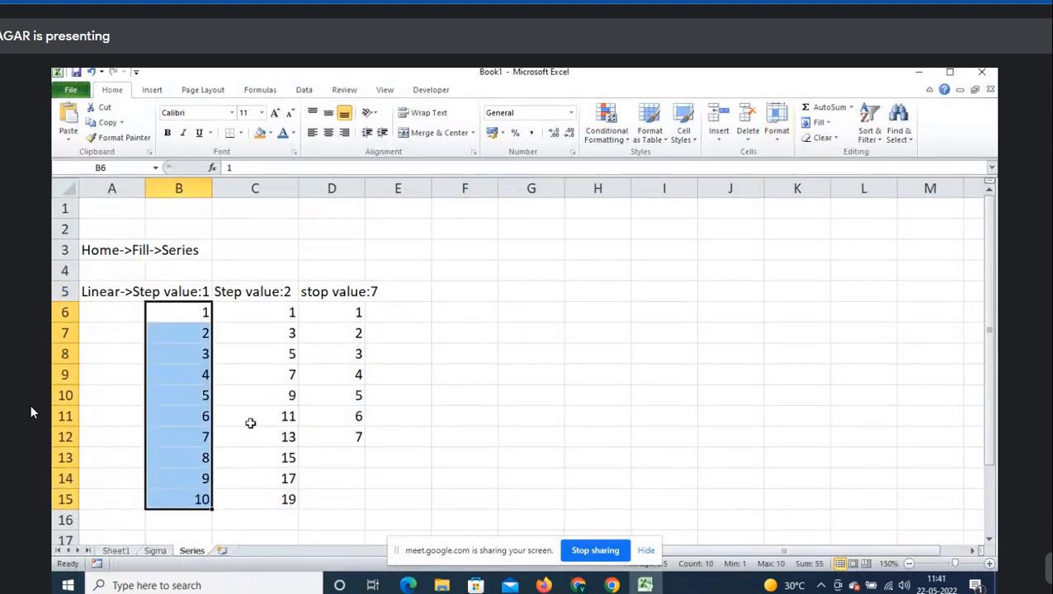
left_click_drag(290, 320, 261, 528)
left_click_drag(348, 314, 351, 438)
- Select B18 and preview the Growth type in the Series dialog without filling
scroll(351, 438, "down", 4)
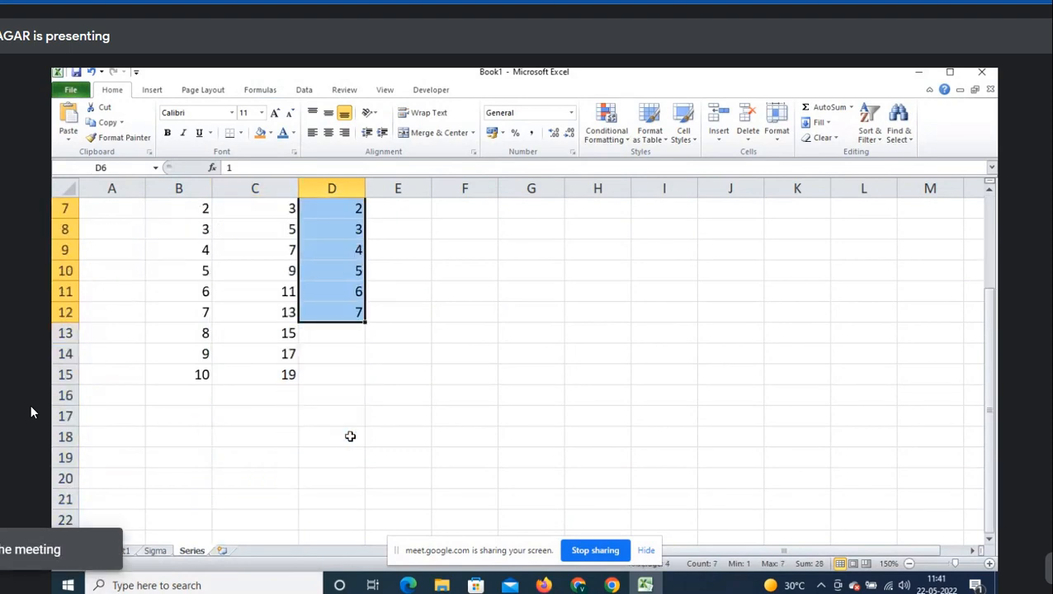
left_click(151, 312)
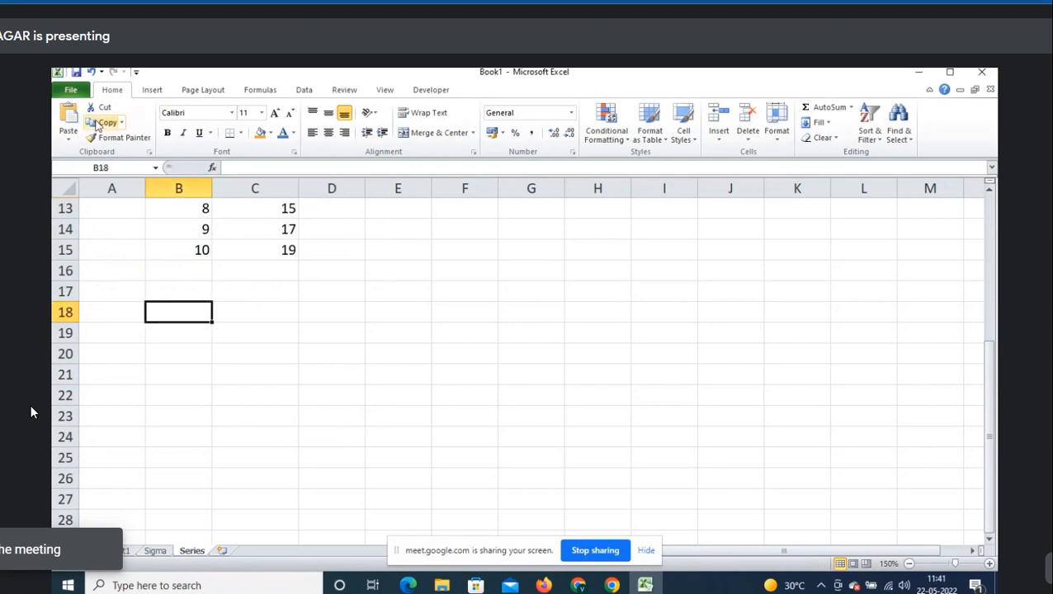
left_click(826, 124)
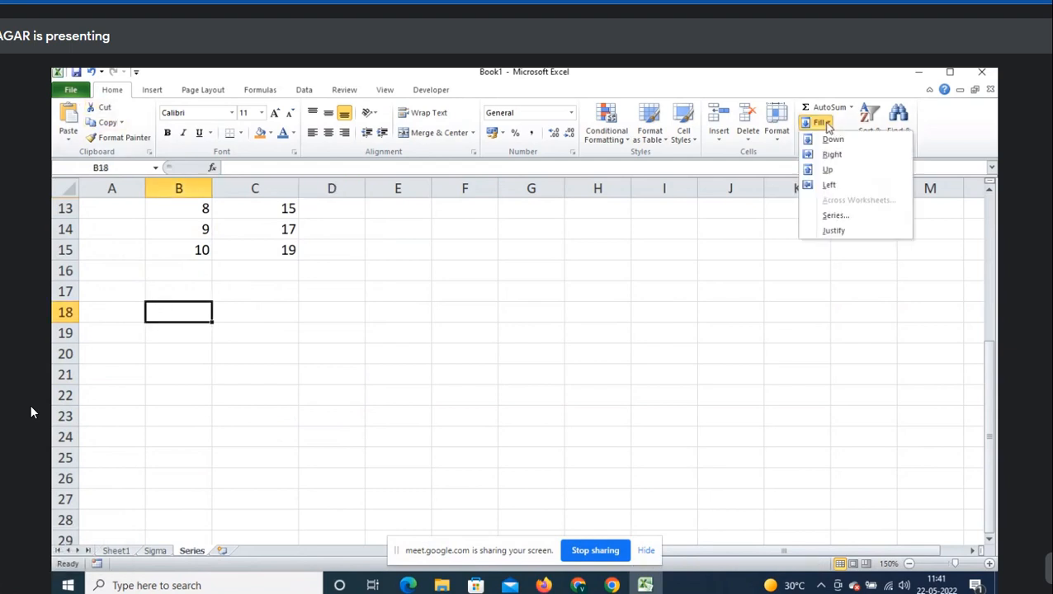
left_click(834, 214)
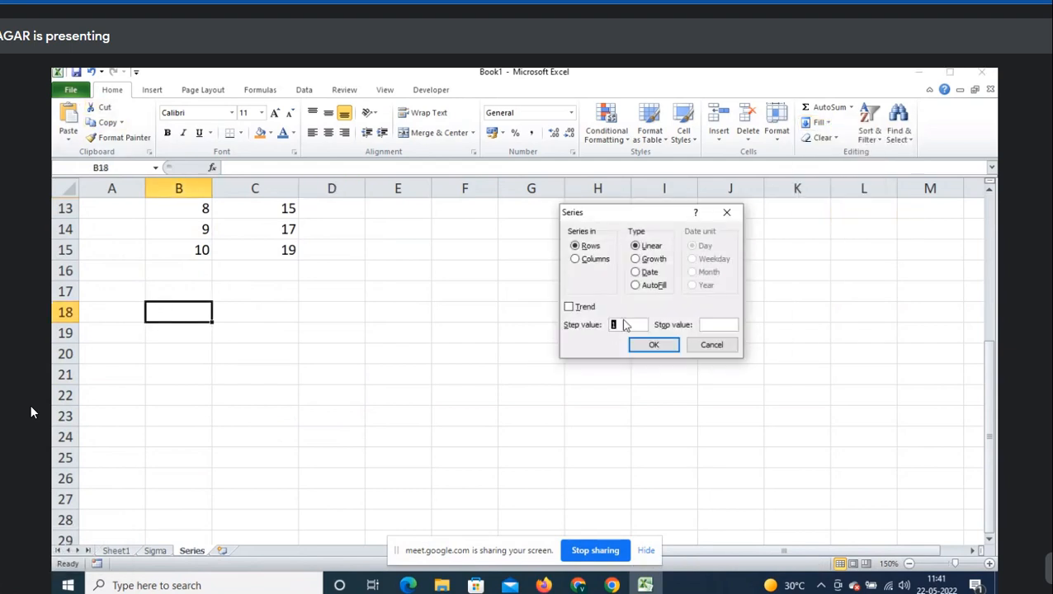
left_click(659, 259)
key("Escape")
- Label A17 'Growth', enter 2 in B18, and select B18:B25
key("Up")
key("Left")
type("Growth")
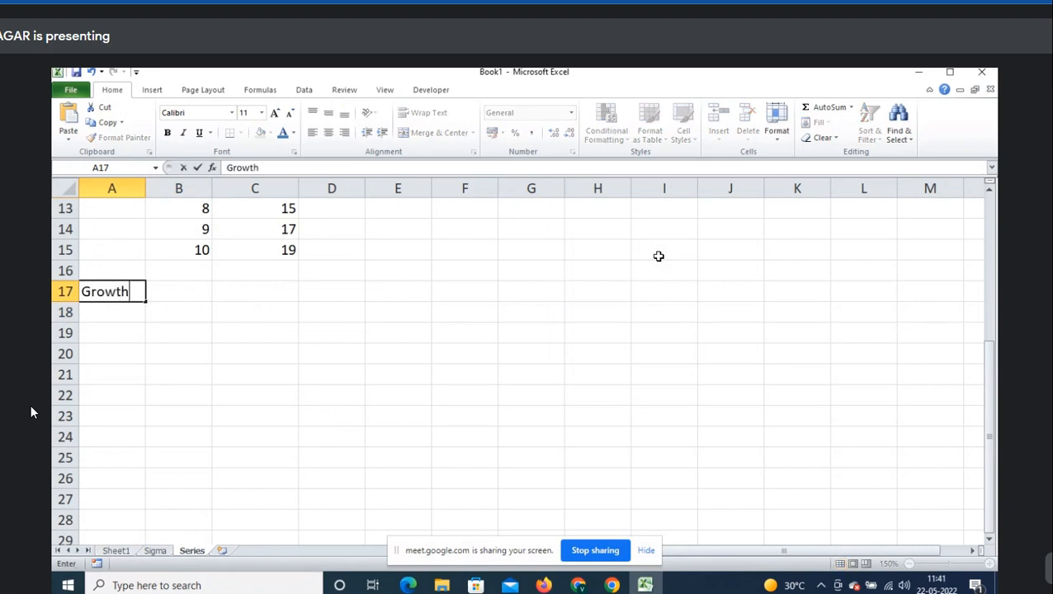
key("Tab")
key("Down")
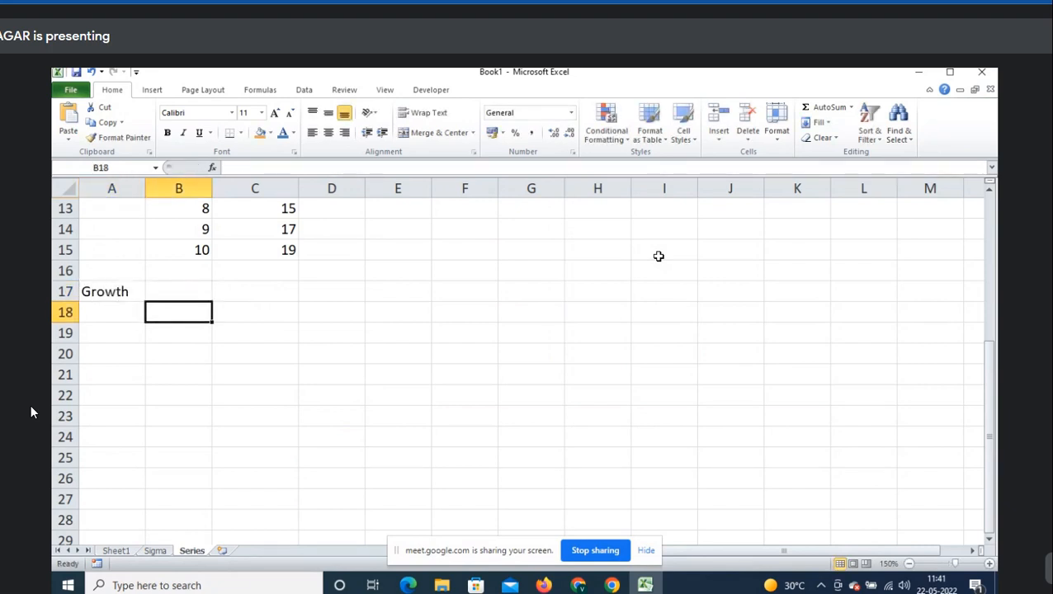
type("2")
key("Return")
key("Up")
key("shift+Down")
key("shift+Down")
key("shift+Down")
key("shift+Down")
key("shift+Down")
key("shift+Down")
key("shift+Down")
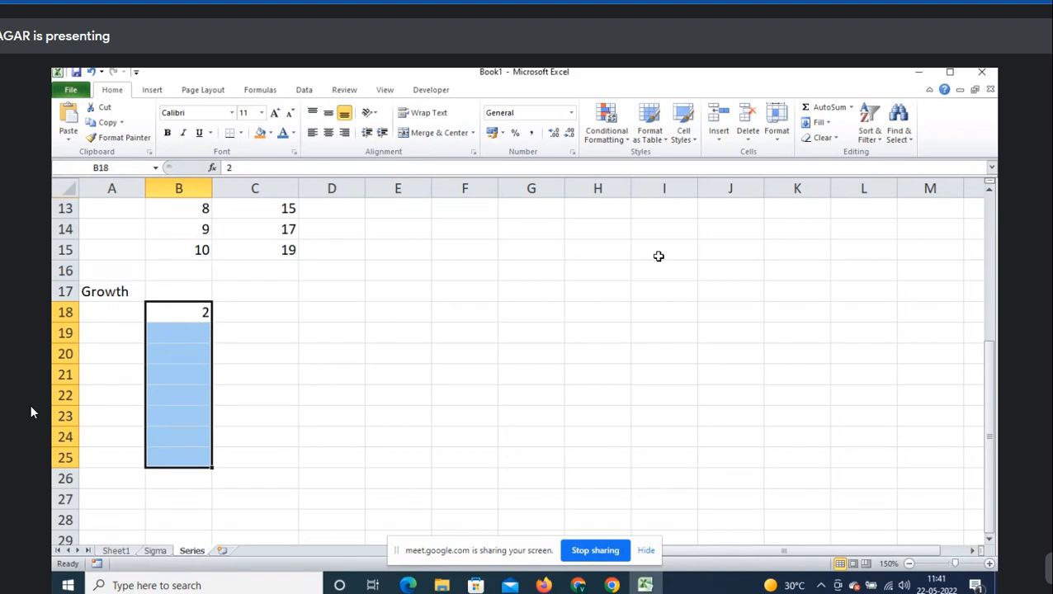
- Fill B18:B25 with a Growth series of step 2 (2 to 256), then undo it
left_click_drag(195, 311, 192, 456)
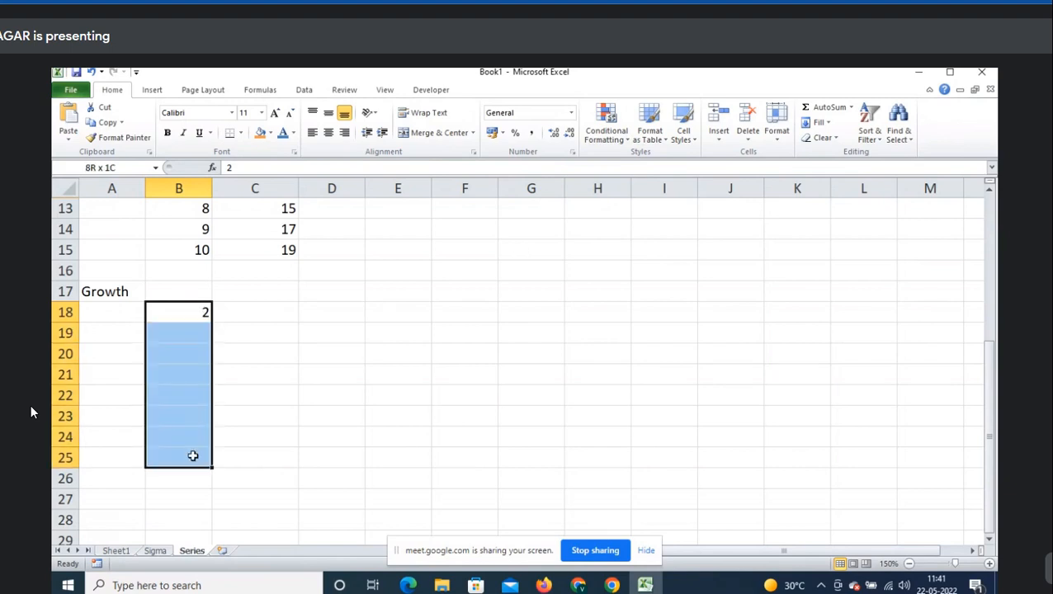
left_click(829, 123)
left_click(838, 217)
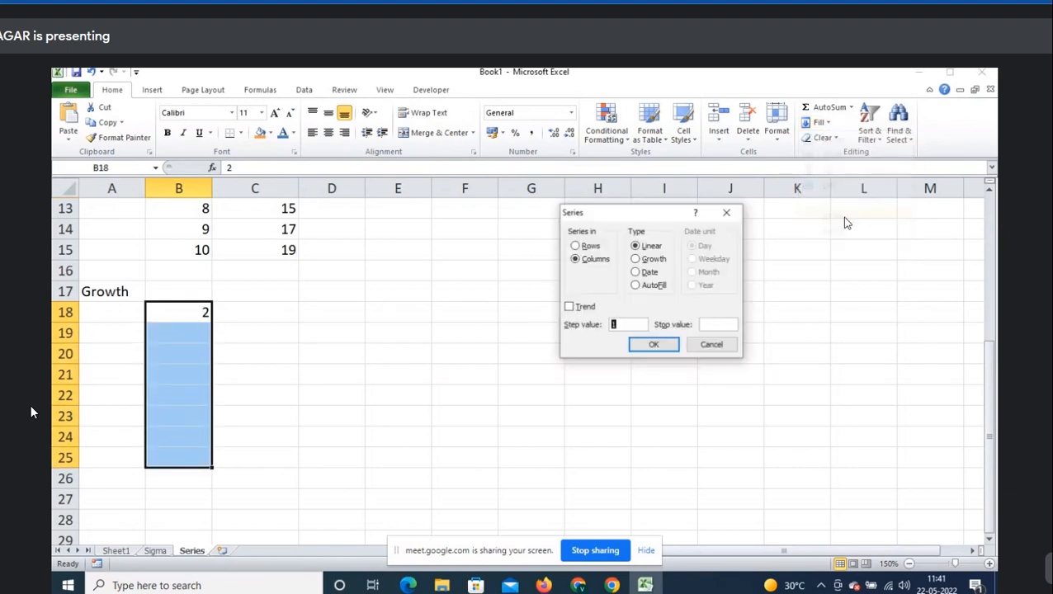
left_click(652, 259)
double_click(637, 324)
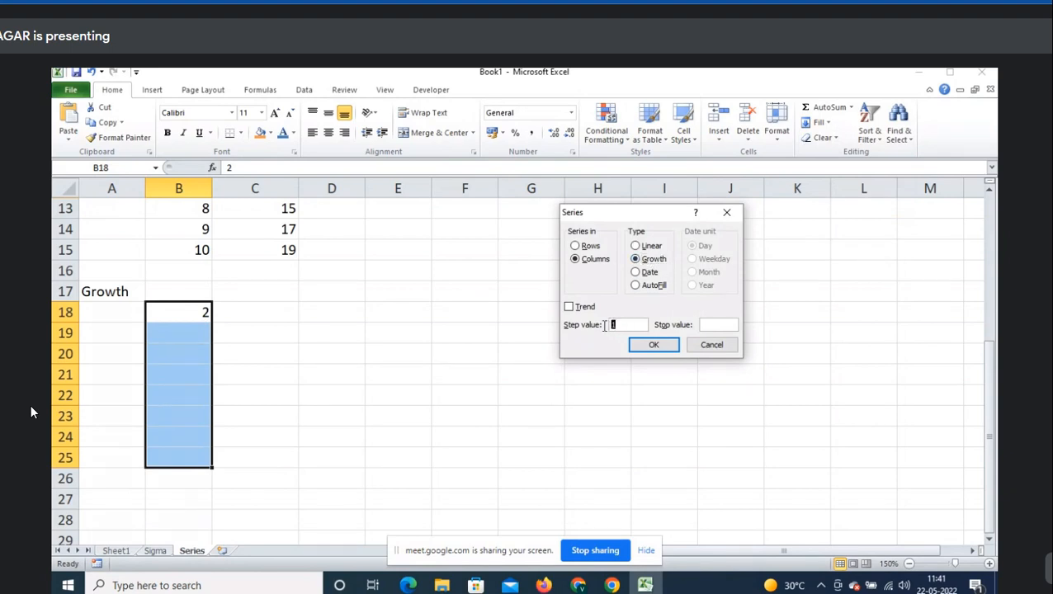
type("2")
left_click(662, 347)
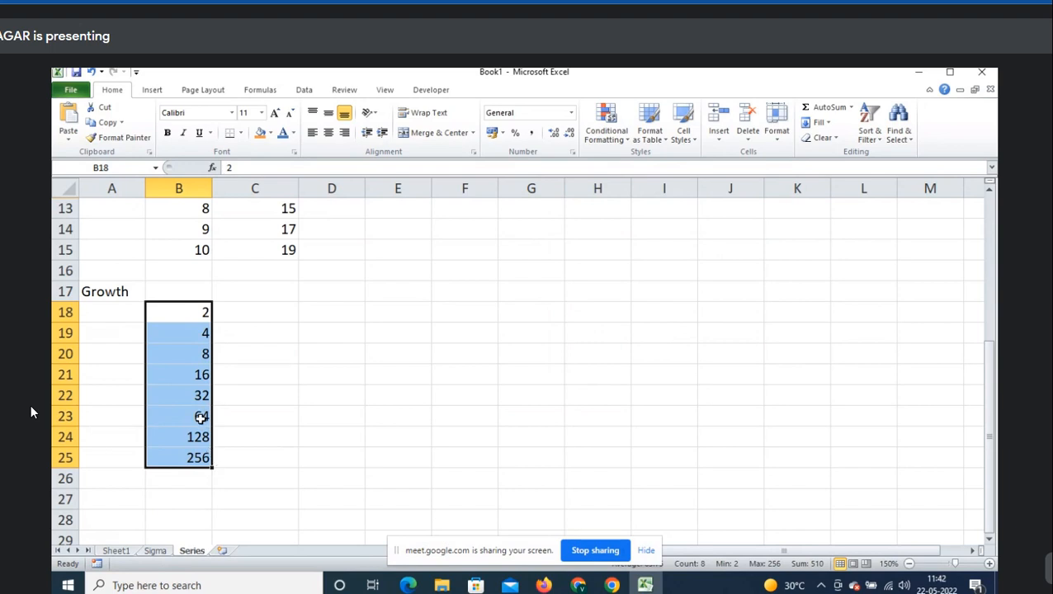
key("ctrl+z")
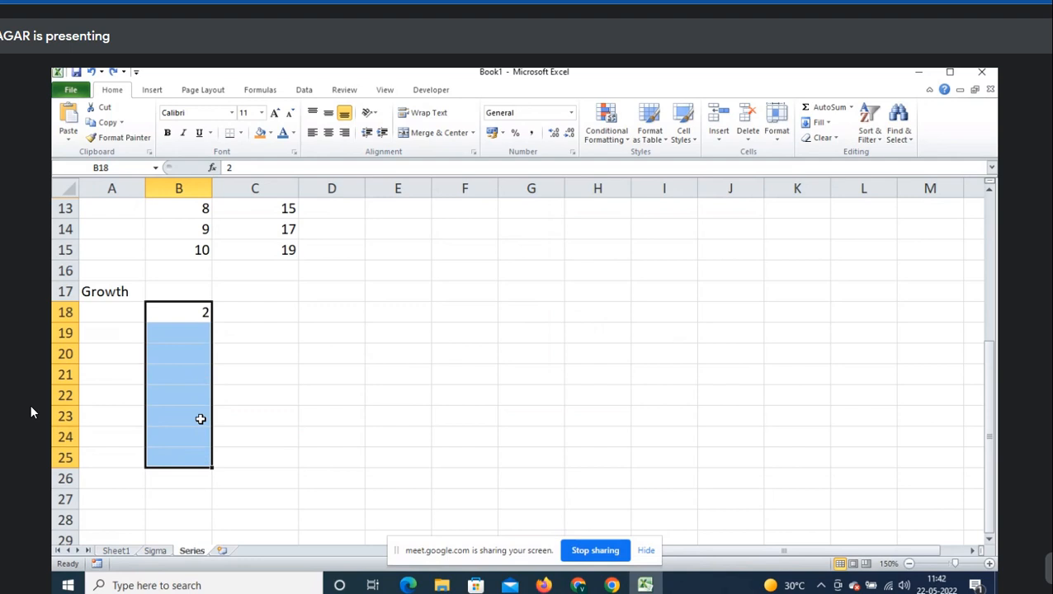
- Restore the growth series, move it down to start at B19, and label A18 'Step value:2'
key("ctrl+y")
key("ctrl+x")
key("Down")
key("ctrl+v")
key("Up")
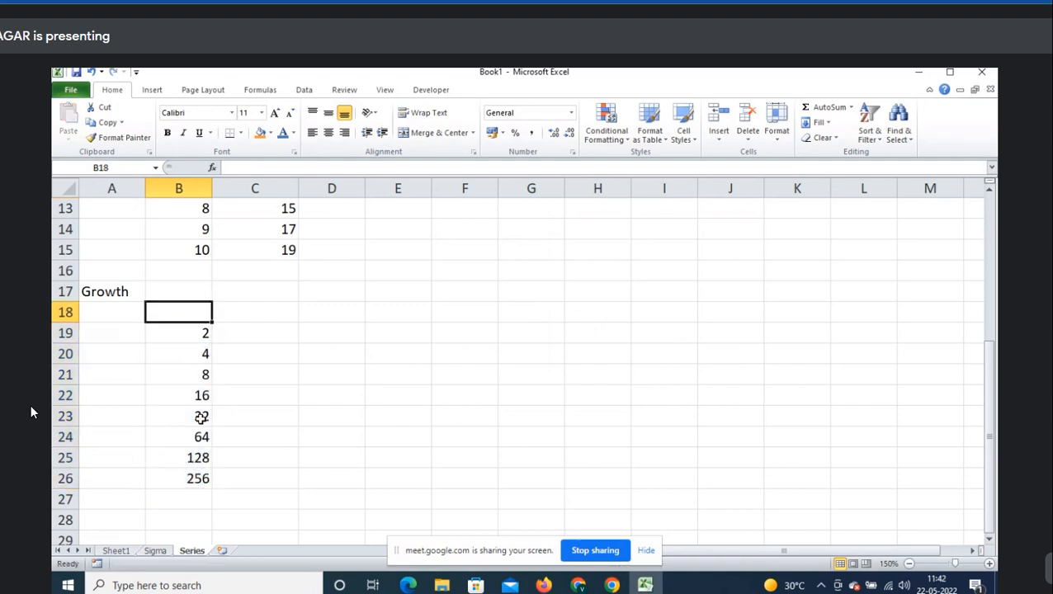
key("Left")
type("Step value:2")
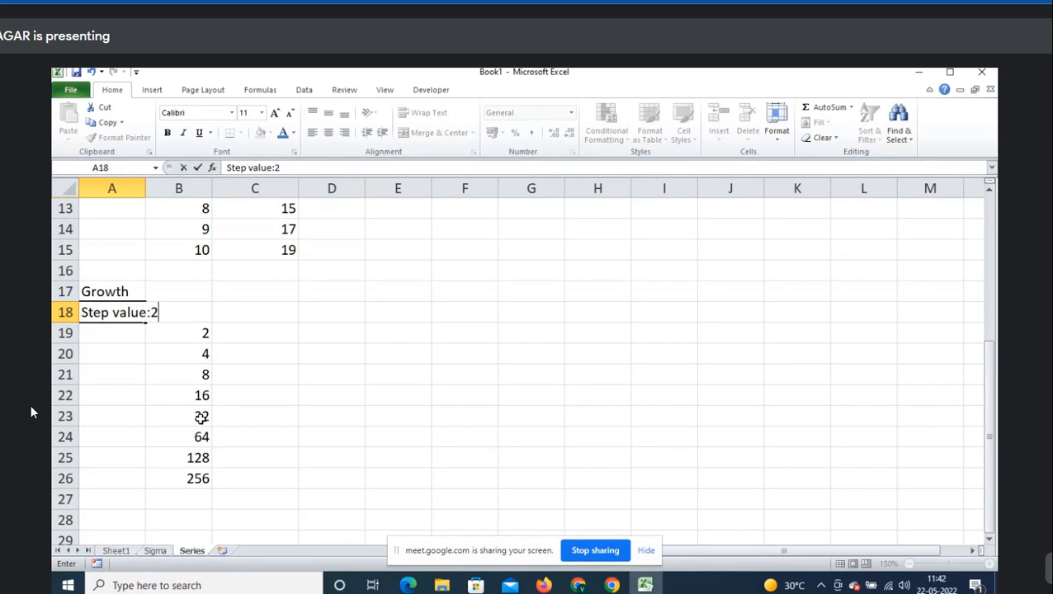
key("Tab")
- Enter 2 in C19 and select C19:C26
key("Down")
key("Right")
type("2")
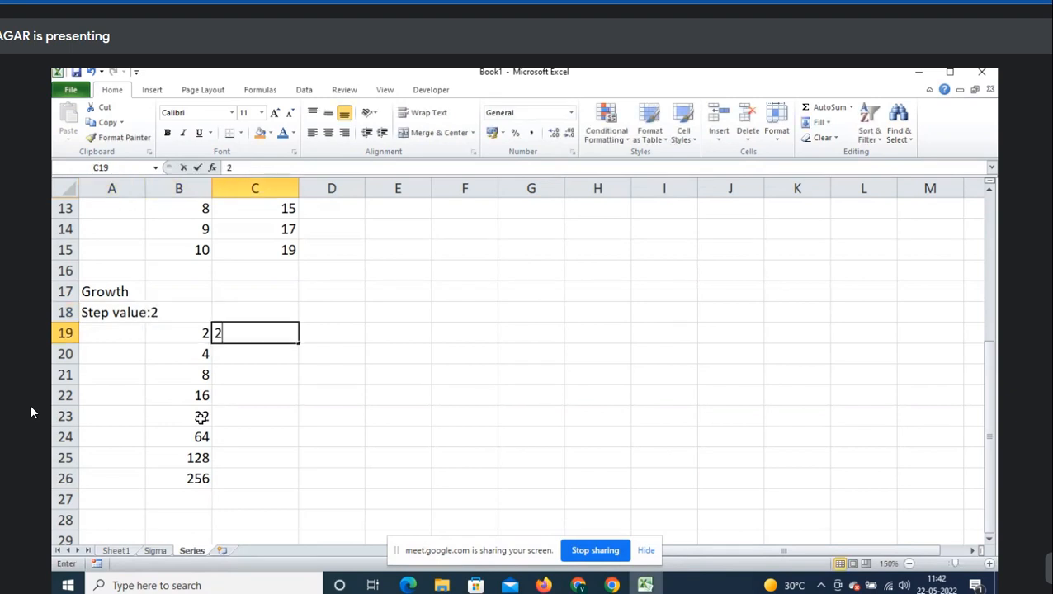
key("ctrl+Return")
key("shift+Down")
key("shift+Down")
key("shift+Down")
key("shift+Down")
key("shift+Down")
key("shift+Down")
key("shift+Down")
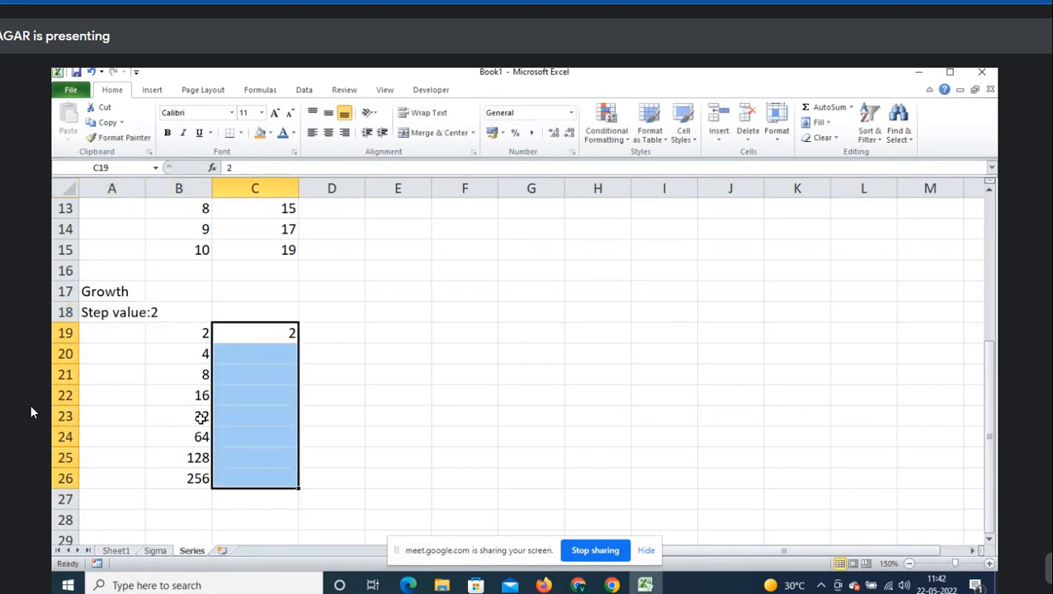
- Fill C19:C26 with a Growth series of step value 2 and stop value 60
left_click(822, 123)
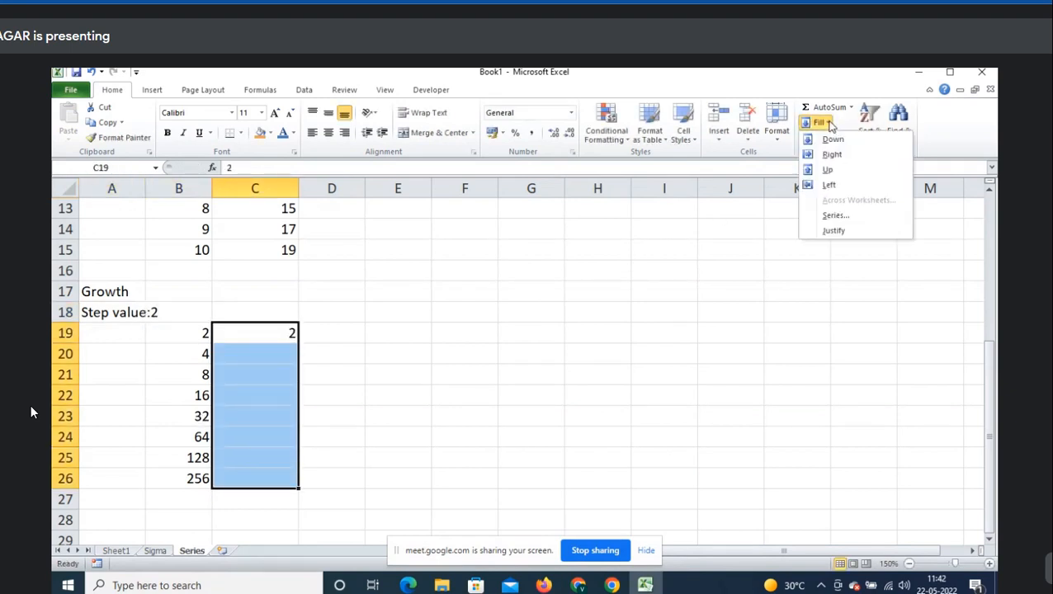
left_click(828, 217)
left_click(654, 259)
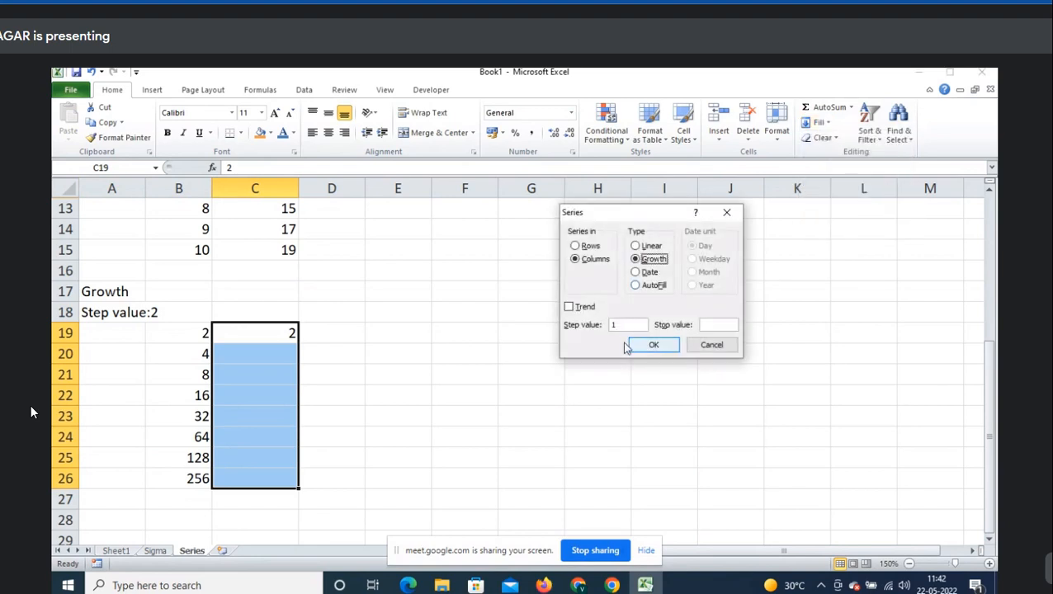
double_click(623, 324)
type("2")
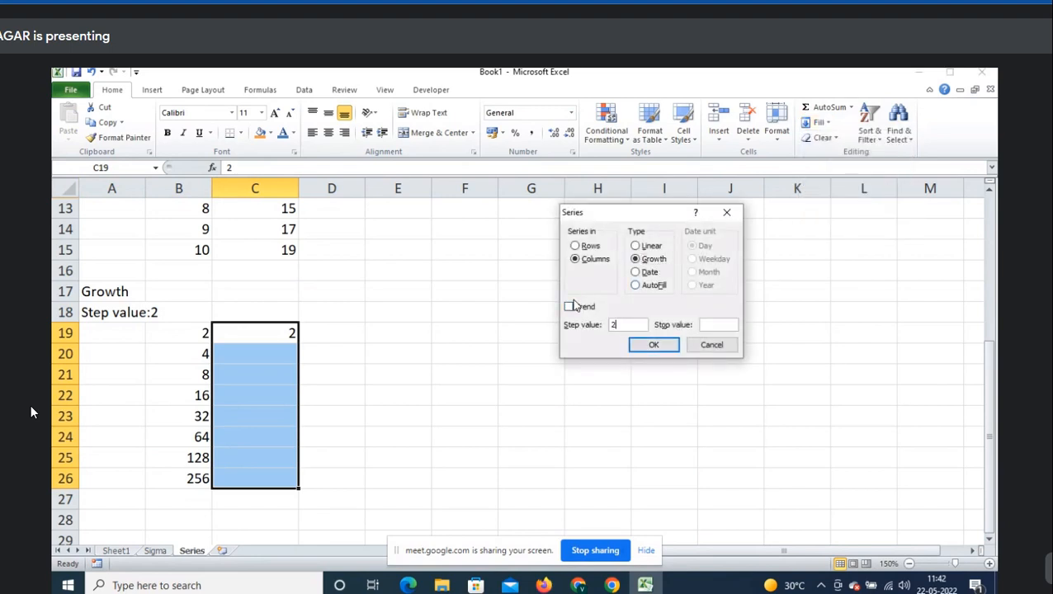
left_click(731, 325)
type("60")
left_click(657, 346)
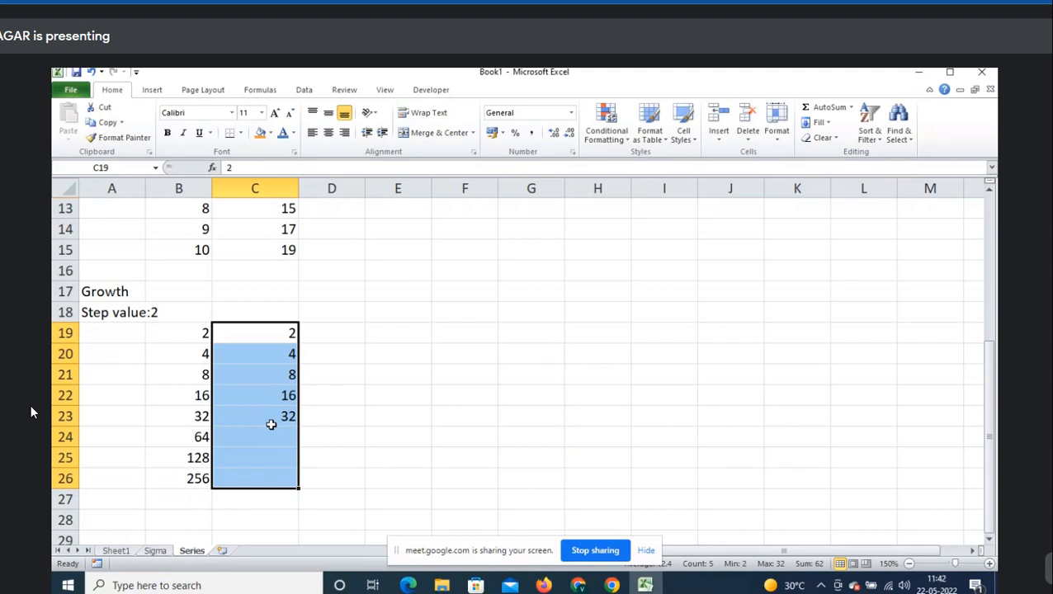
- Copy the A18 label to C18 and extend it to 'Step value:2 & Stop value:60'
key("Up")
key("Left")
key("Left")
key("ctrl+c")
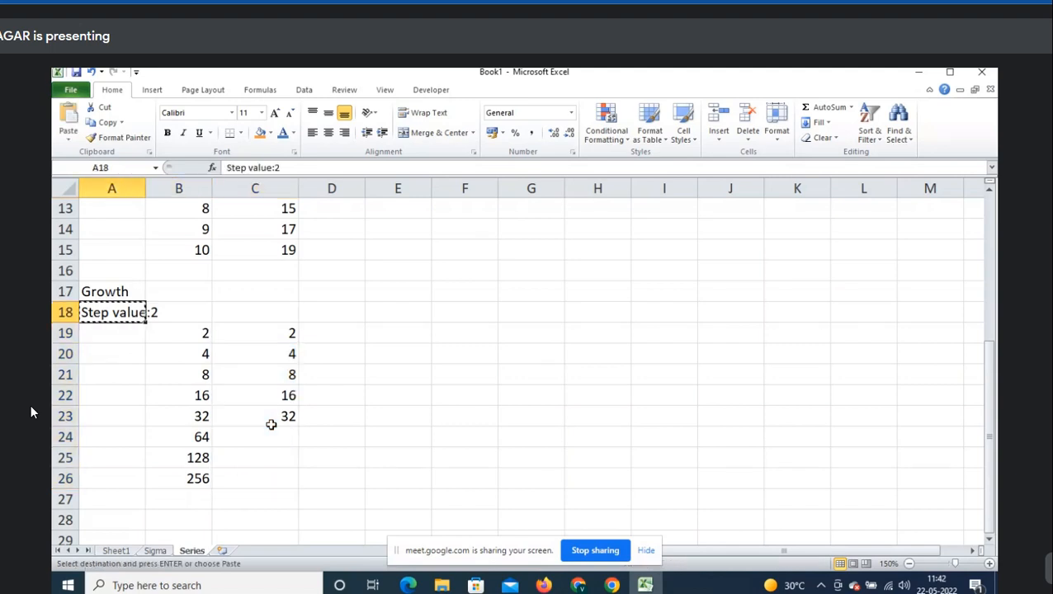
key("Right")
key("Right")
key("ctrl+v")
key("F2")
type("& St")
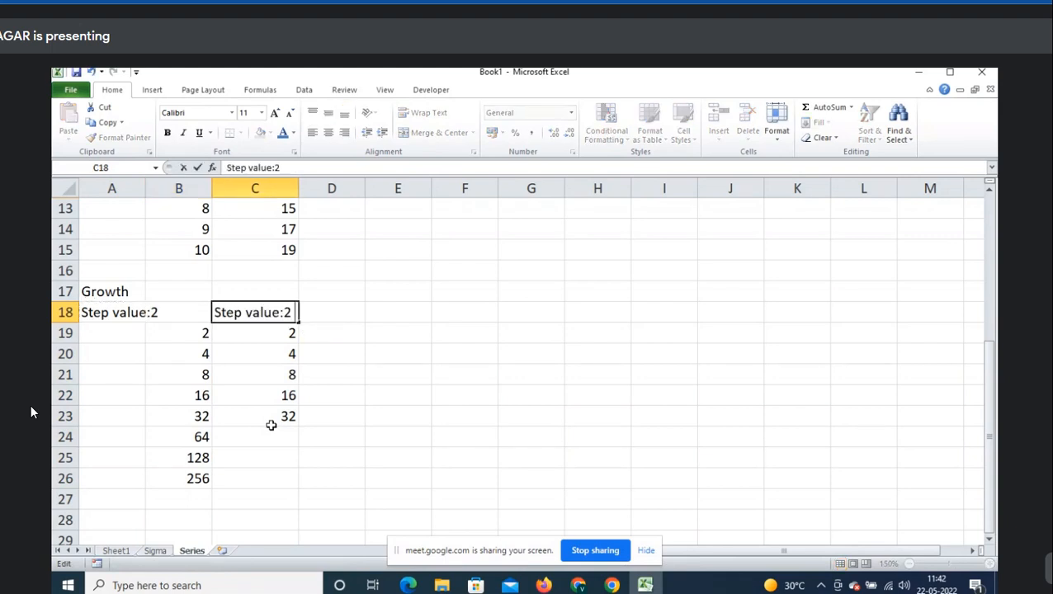
type("op")
key("BackSpace")
key("BackSpace")
type("top value:")
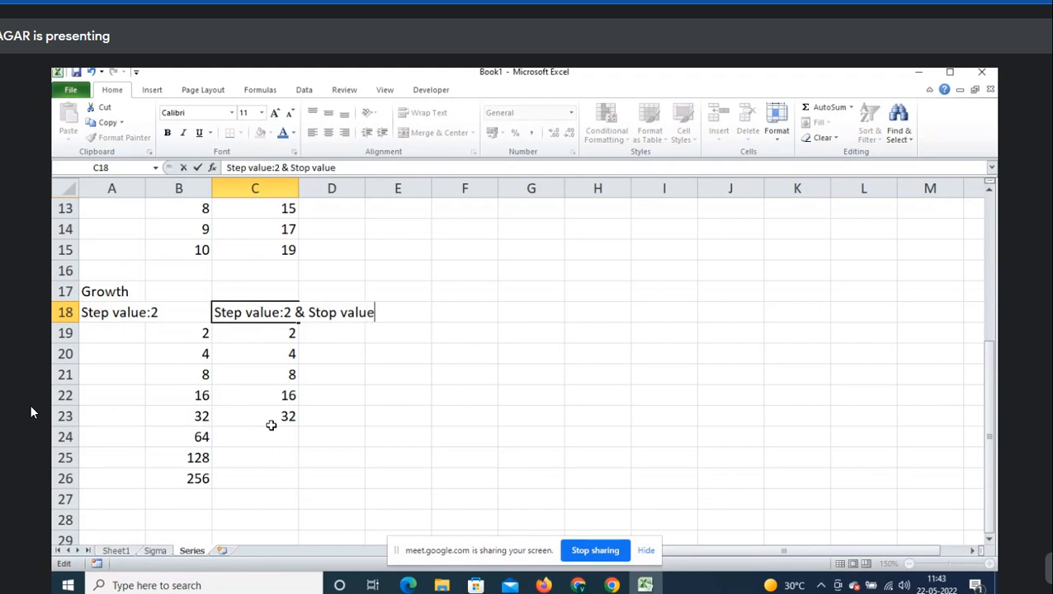
type("60")
key("Return")
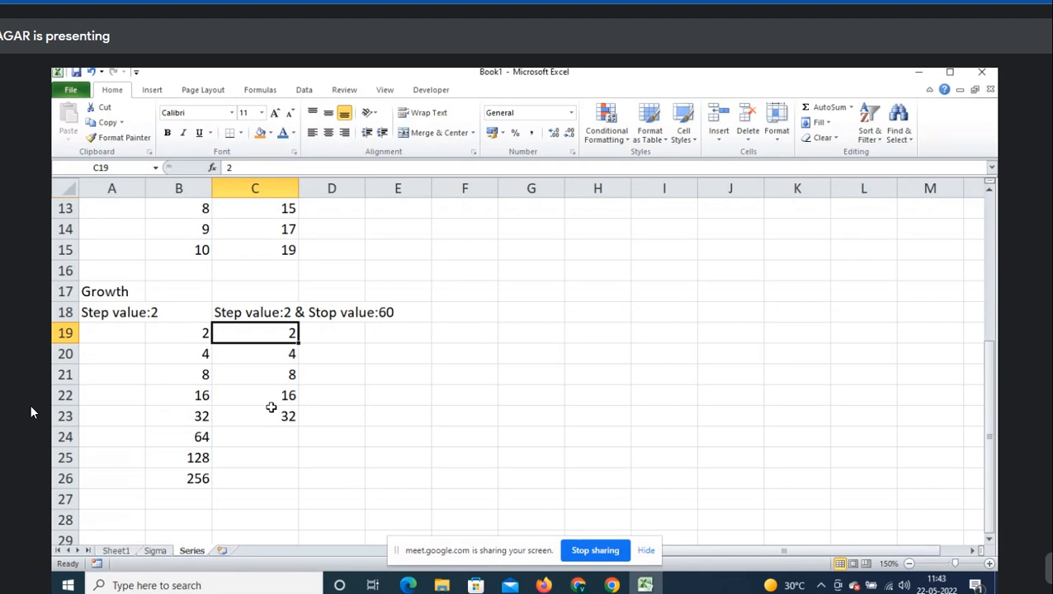
- Select A28 and preview the Date series type, cancelling without filling
scroll(271, 421, "down", 2)
left_click(129, 392)
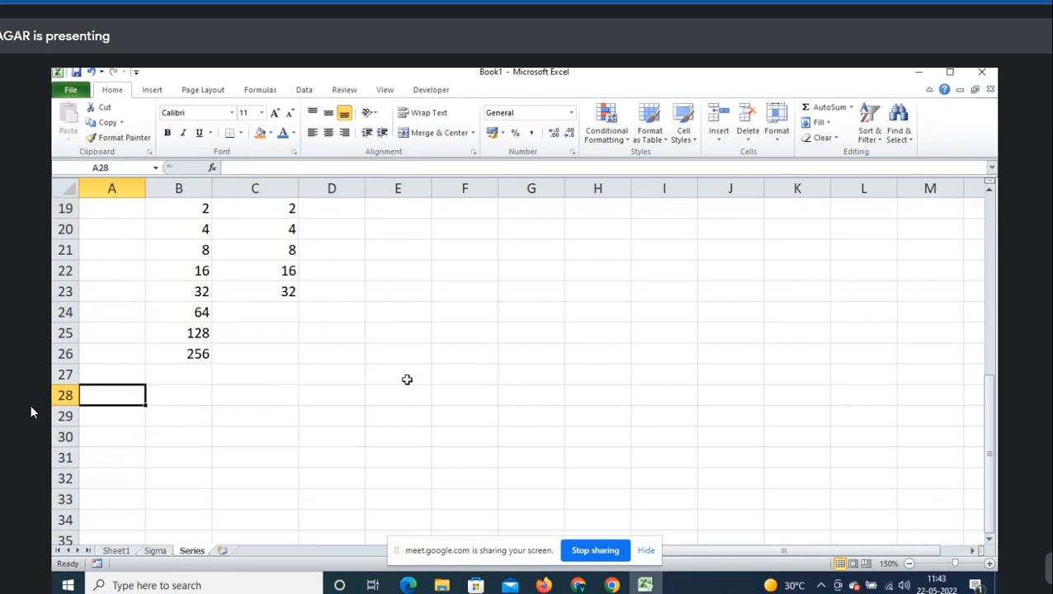
scroll(407, 378, "down", 2)
left_click(824, 126)
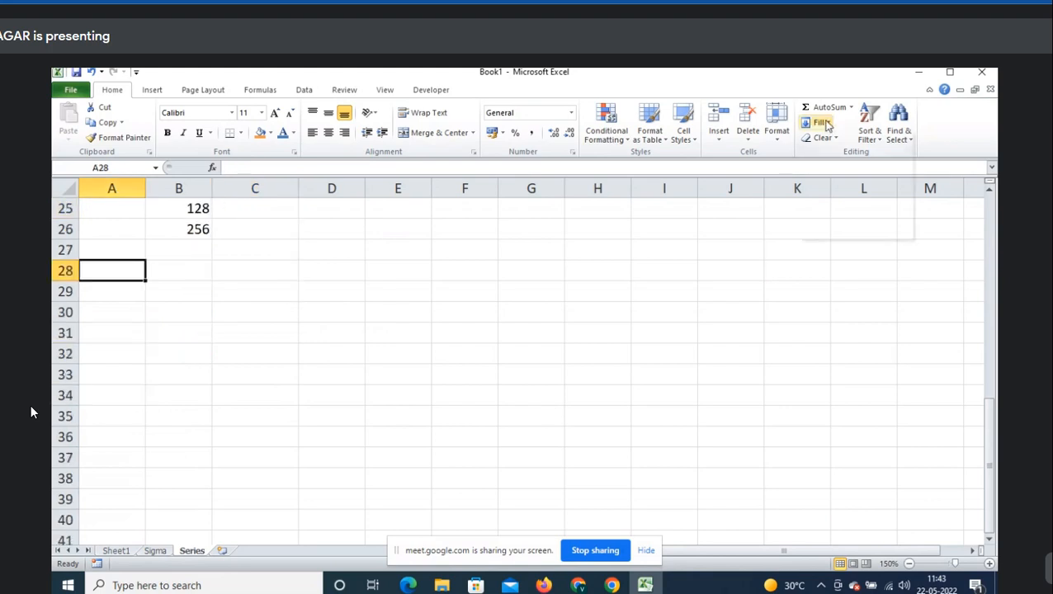
left_click(853, 216)
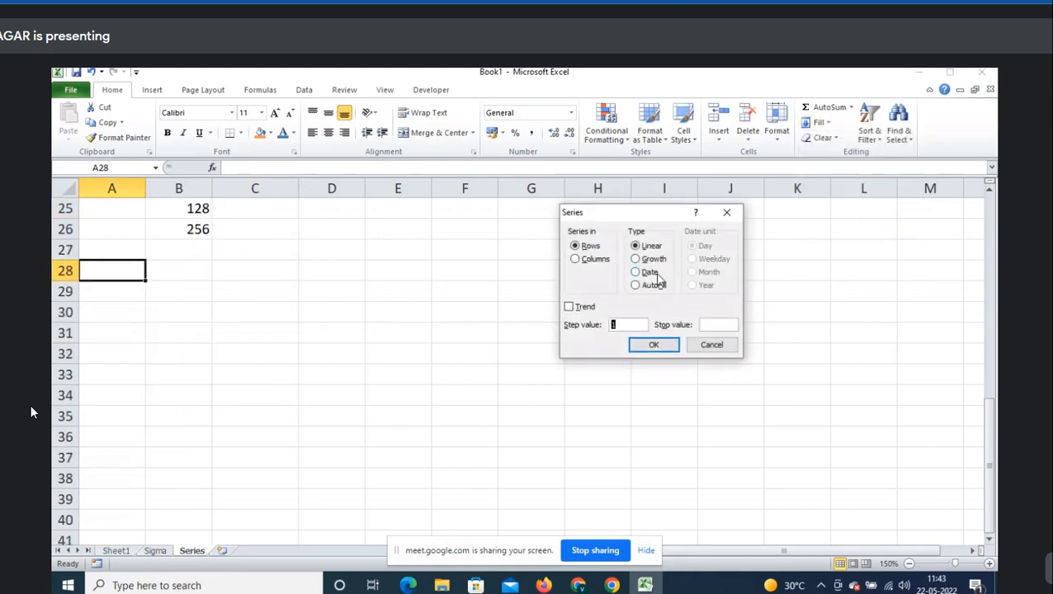
left_click(656, 273)
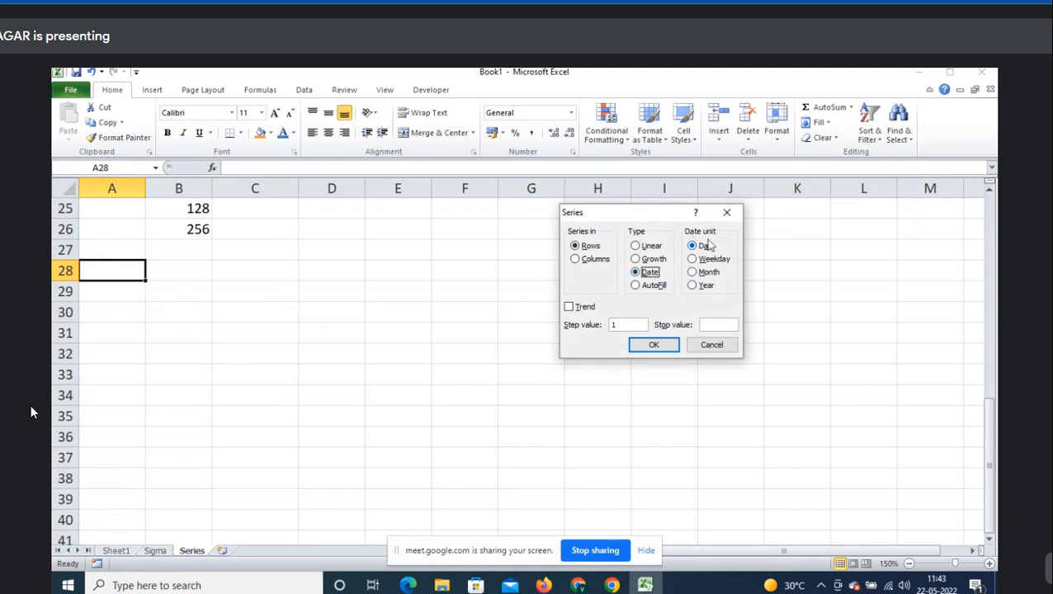
left_click(713, 345)
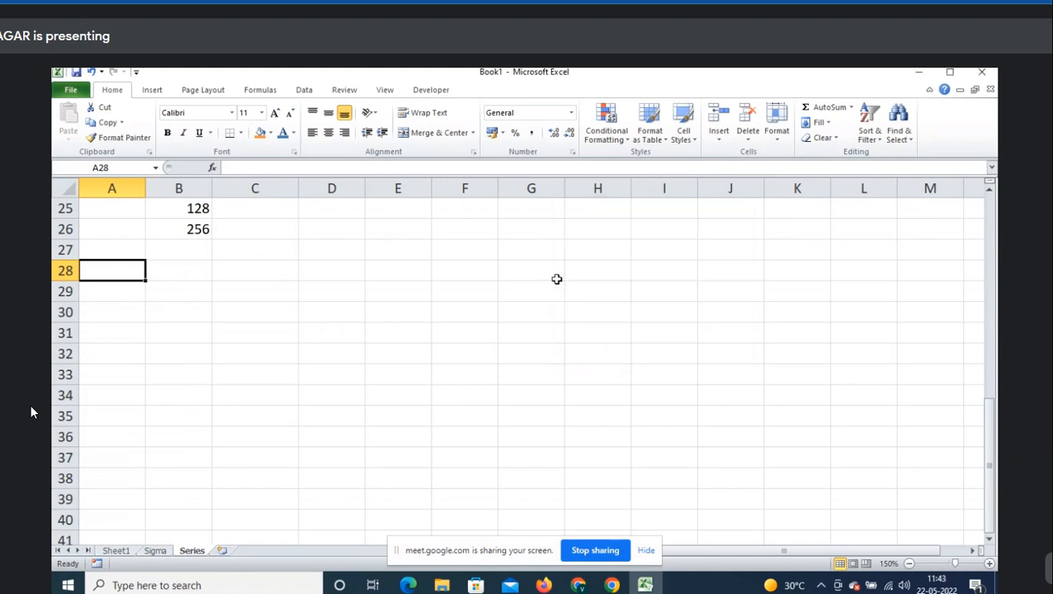
- Enter the headings 'Date' in A28 and 'Day' in A29, then move to B31
type("Date")
key("Tab")
key("Return")
type("D")
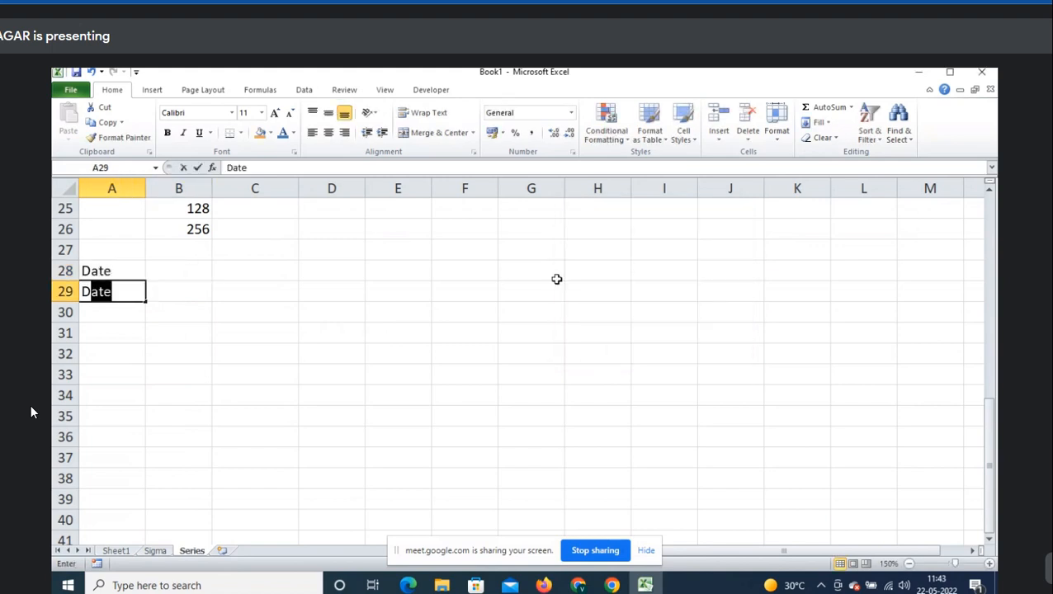
type("ay")
key("Tab")
key("Down")
key("Down")
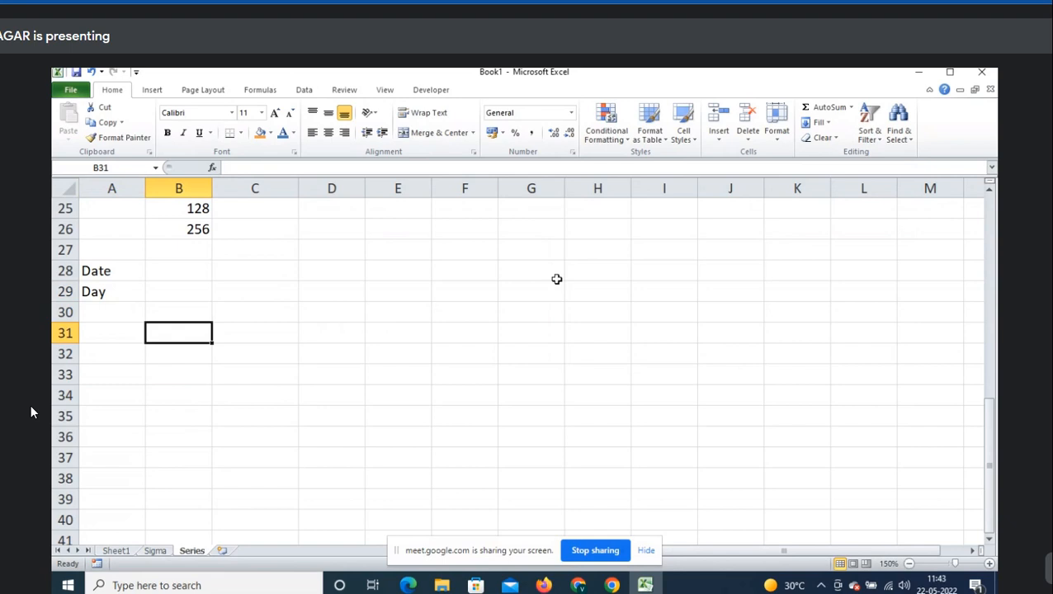
- Insert today's date 22-05-2022 into B31 and clear stray letters from C29 and C30
key("ctrl+semicolon")
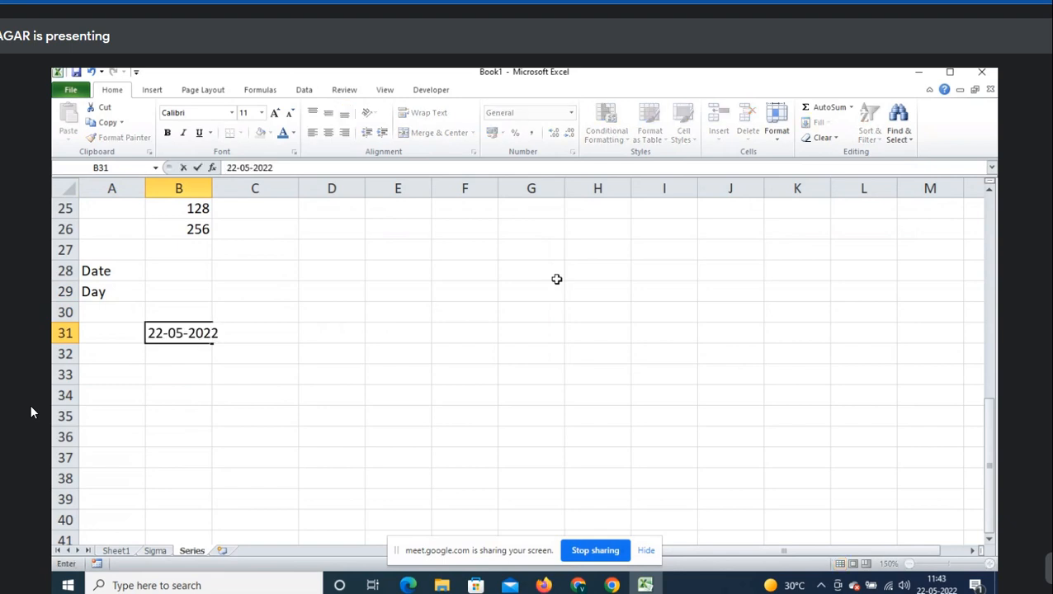
key("ctrl+Return")
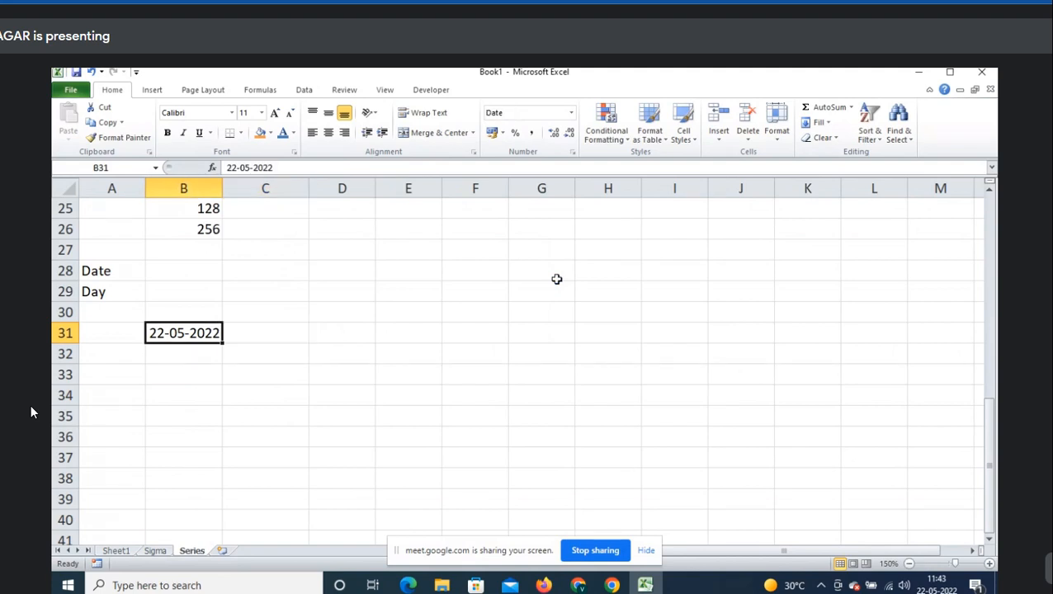
key("Right")
key("Up")
key("Up")
type("C")
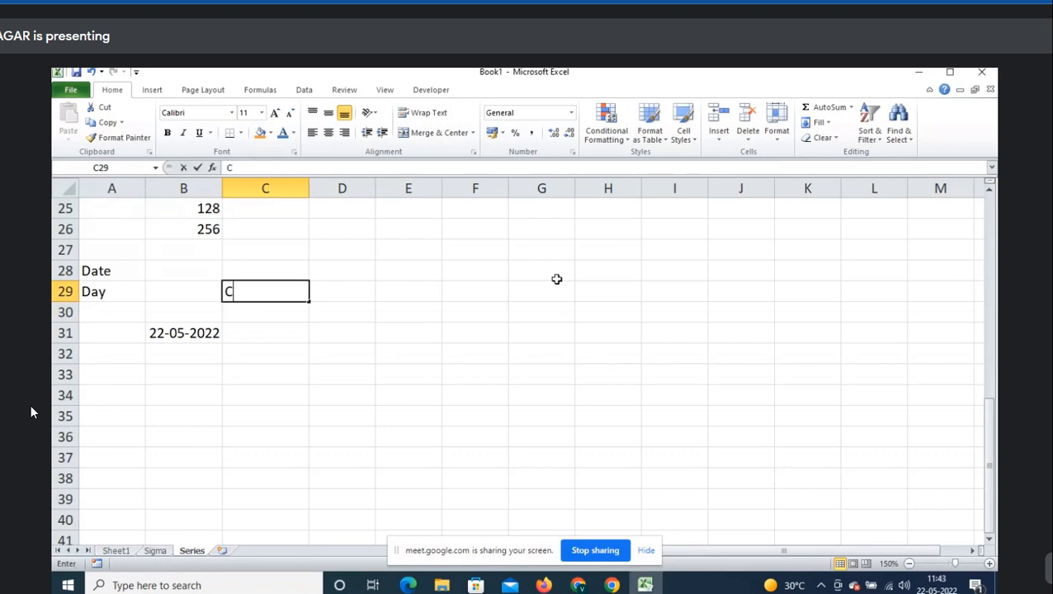
key("BackSpace")
key("Down")
type("C")
key("Escape")
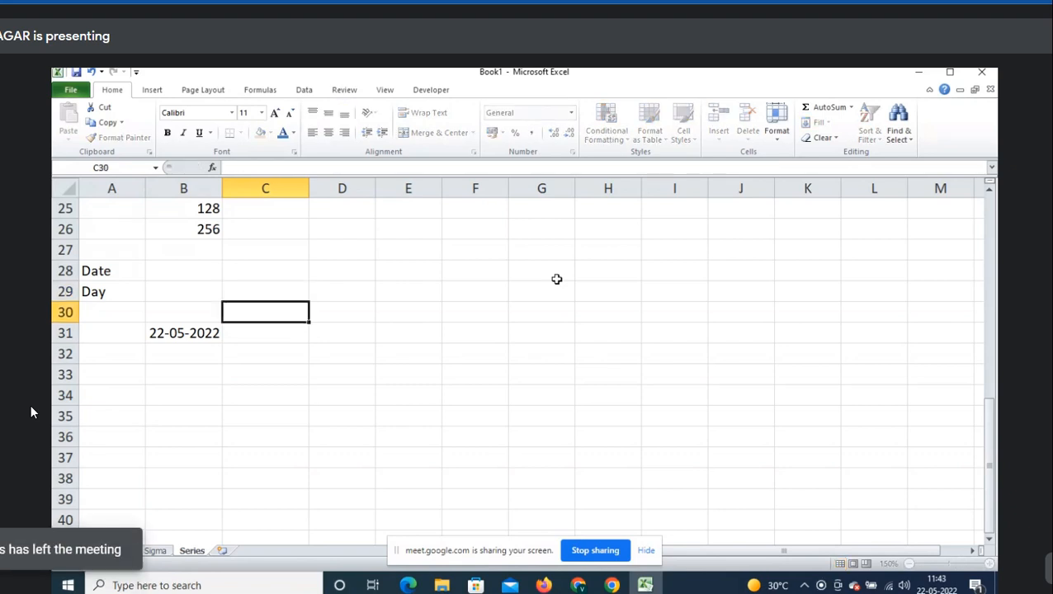
- Write the note 'Ctrl+;->Shortcut key for current system date' in C30
type("Ctrl")
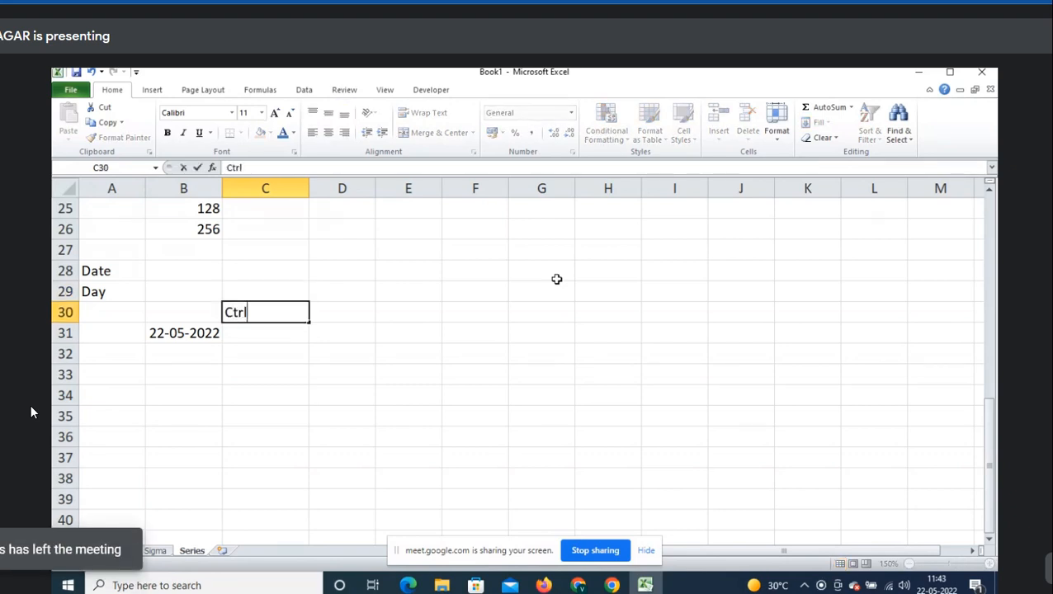
type("+;->Sho")
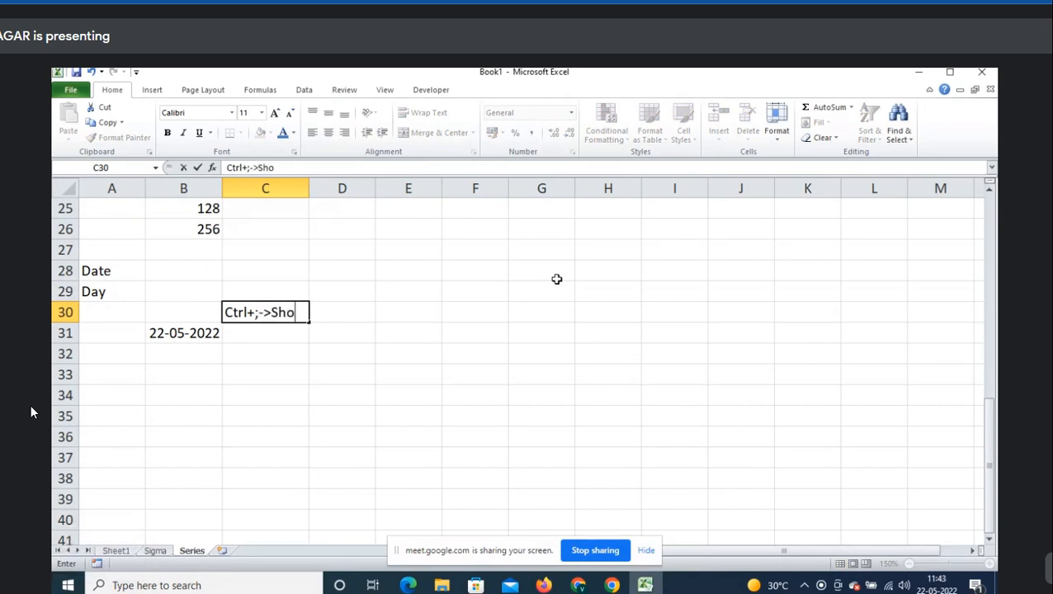
type("rtcut key for")
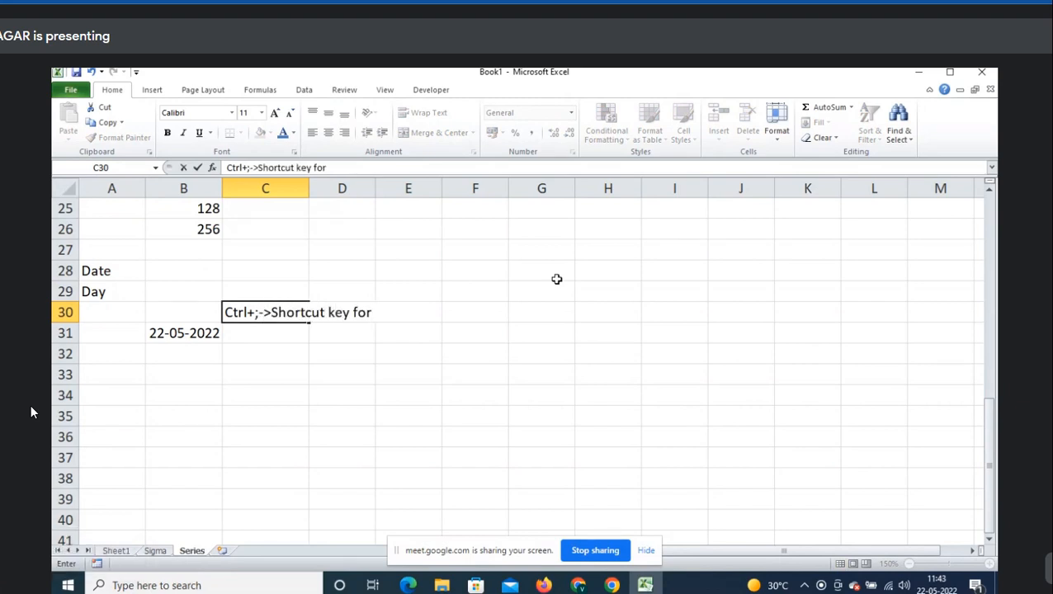
type(" C")
key("BackSpace")
type("currne t")
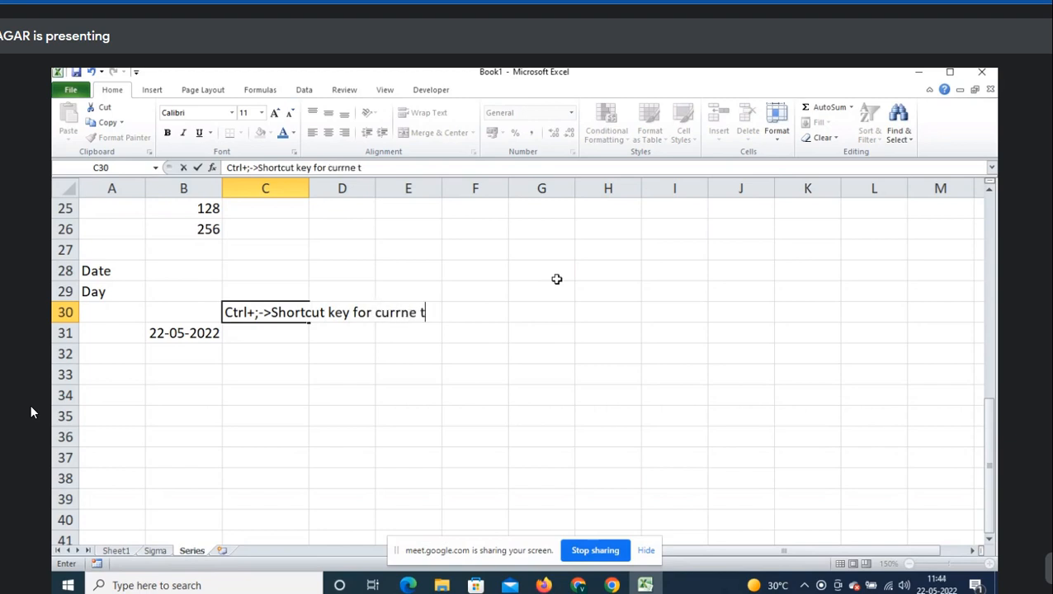
key("BackSpace")
key("BackSpace")
type("t system date")
key("Return")
- Insert the current time in B32 and note 'ctrl+shift+;->Shortcut key for current system date and time' in C31
key("Left")
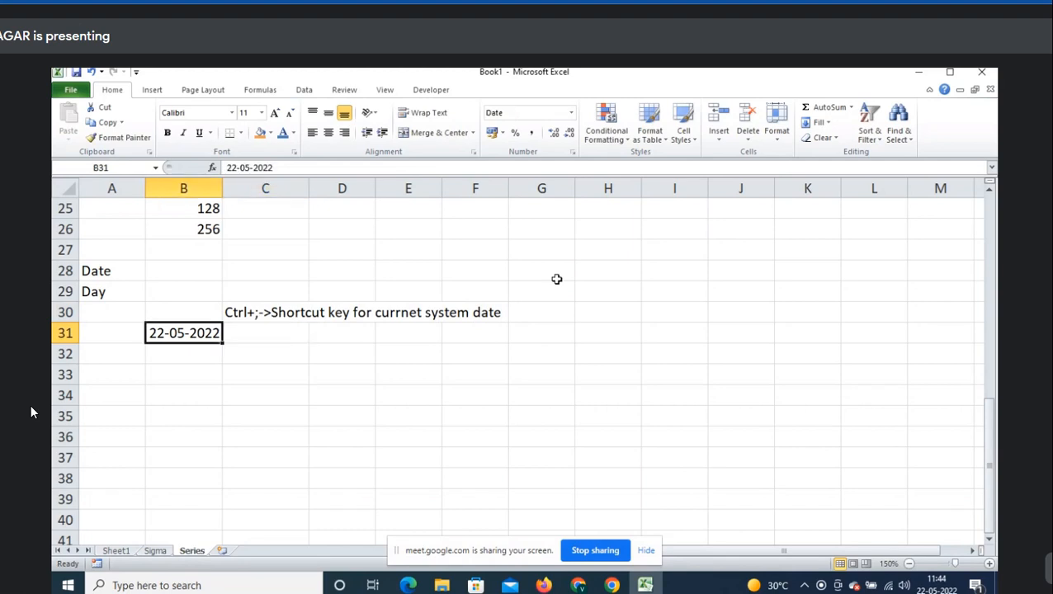
key("Down")
key("ctrl+shift+semicolon")
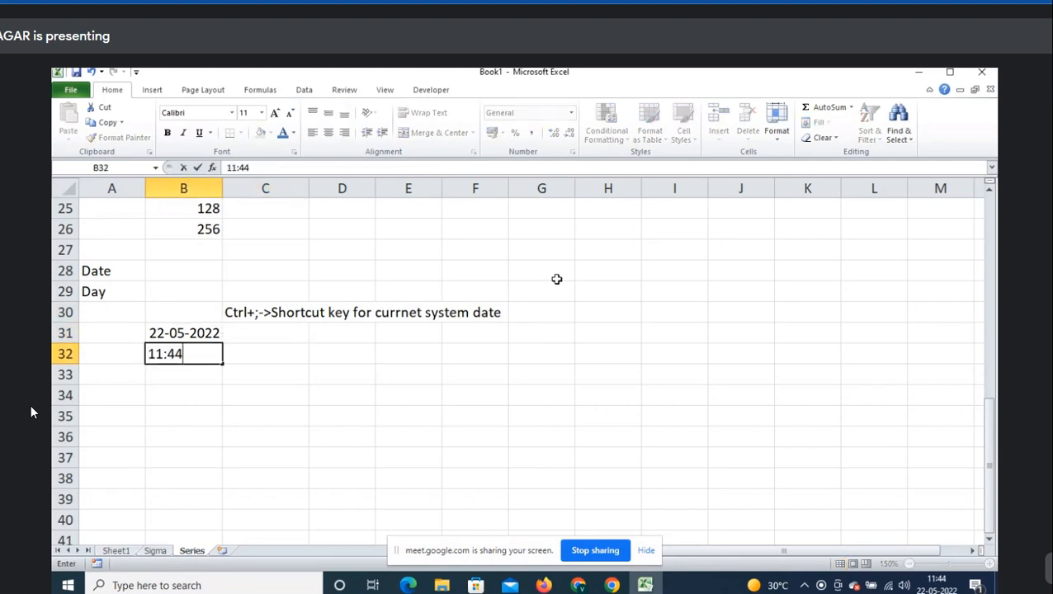
key("Up")
key("Right")
type("ctrl+shift+")
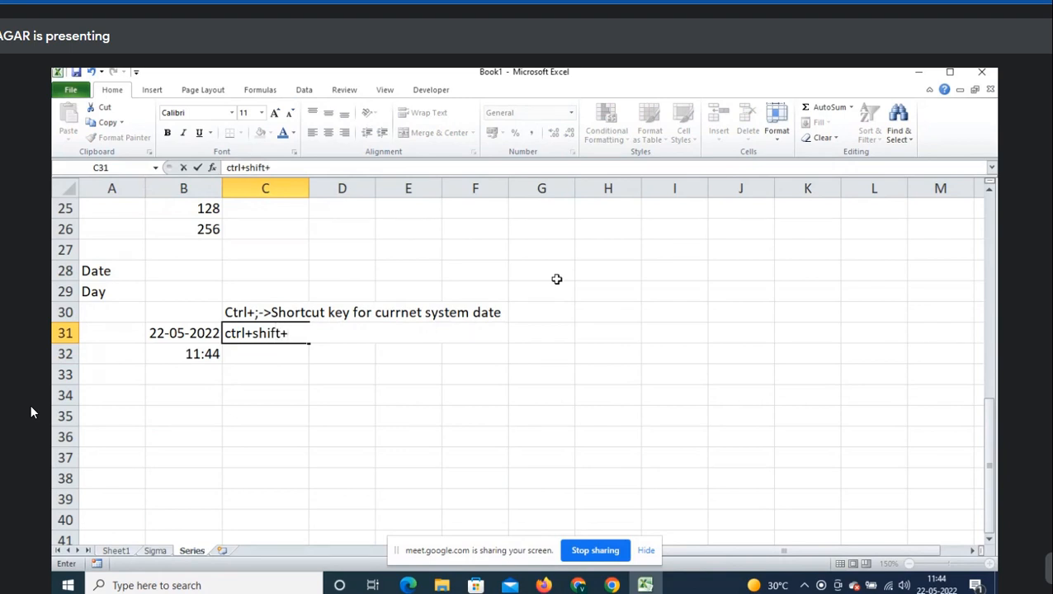
type(";->Shortcut key for c")
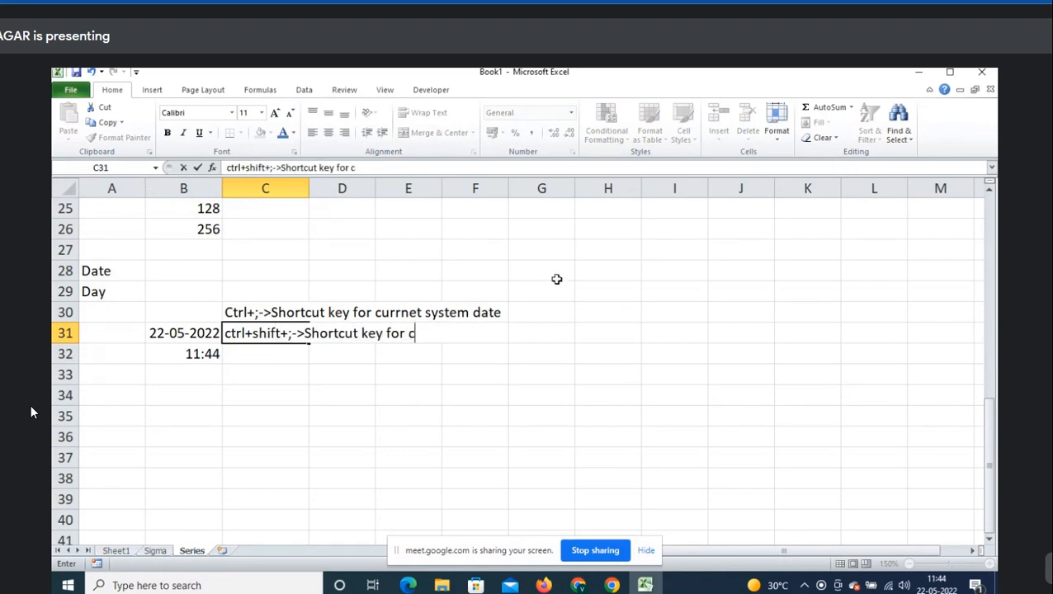
type("urrent system dat")
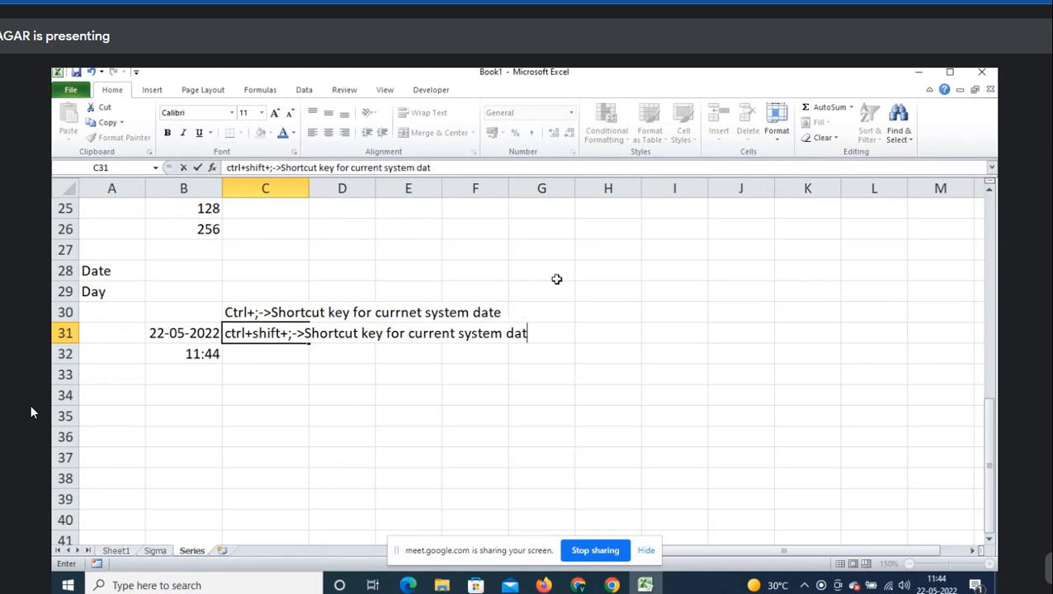
type("e and time")
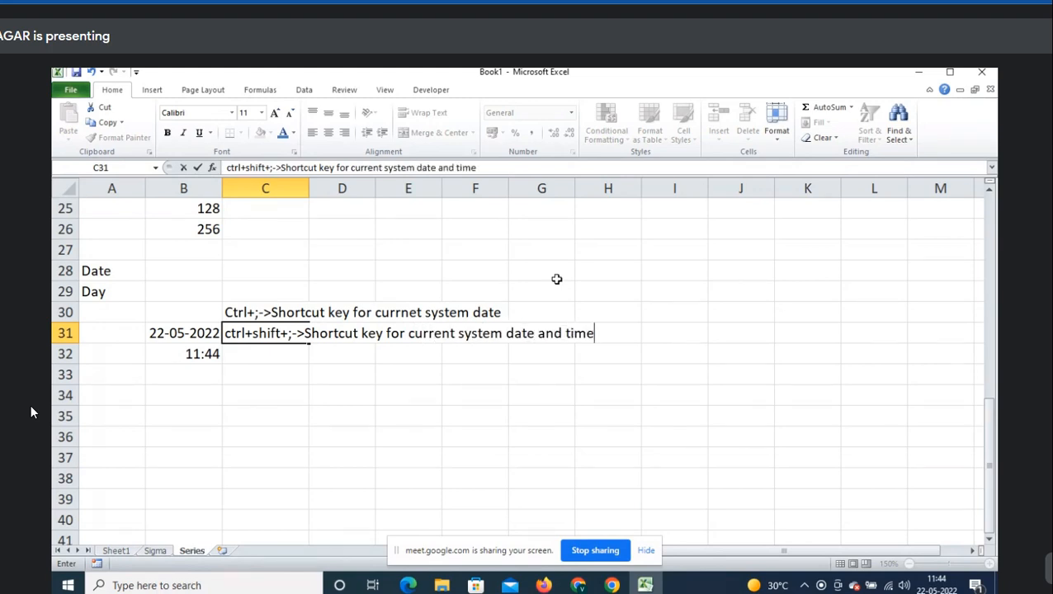
key("Return")
- Cut the date and time from B31:B32 and paste them one row higher into B30:B31
key("Left")
key("Up")
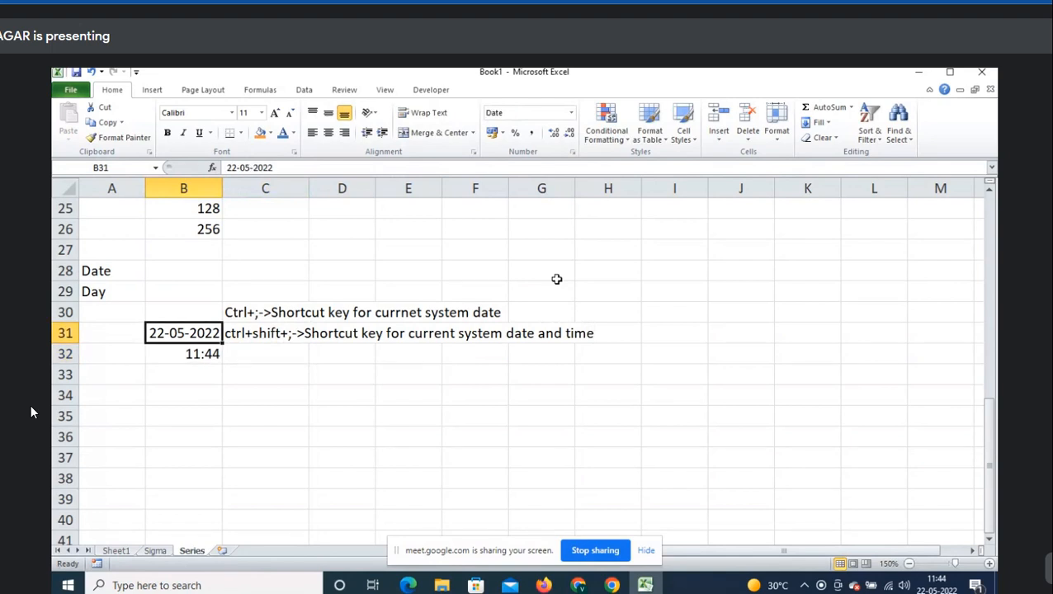
key("shift+Down")
key("ctrl+x")
key("Up")
key("Return")
- Insert today's date 22-05-2022 into B33
key("Down")
key("Down")
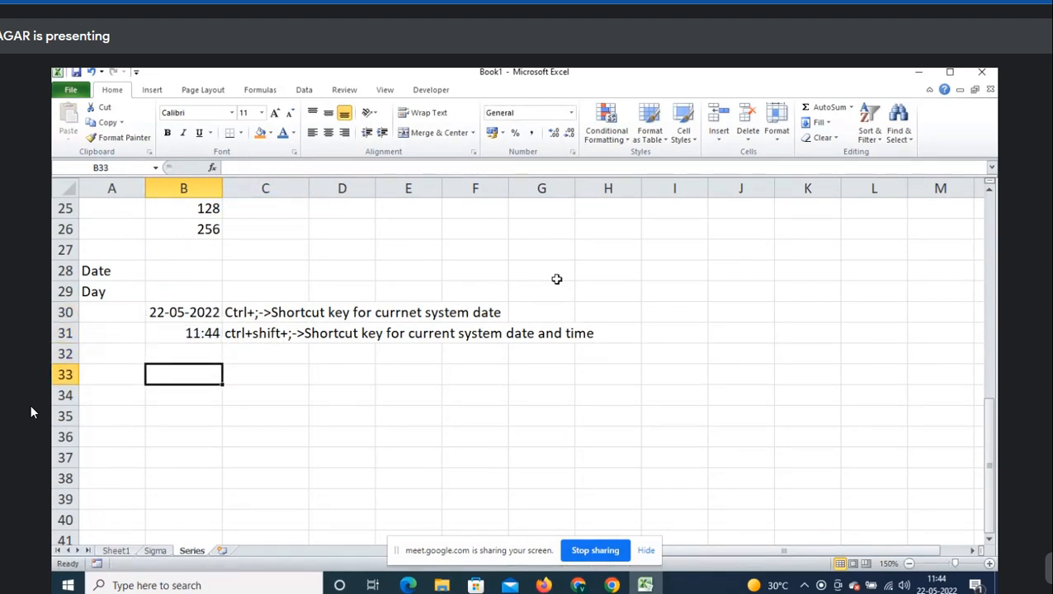
key("ctrl+semicolon")
key("ctrl+Return")
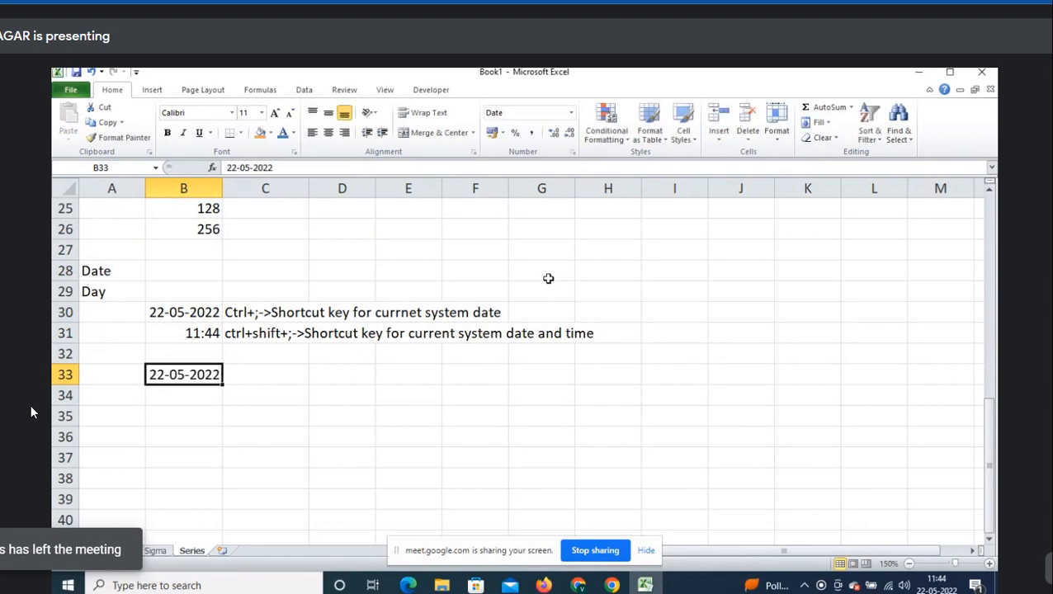
- Admit the person waiting in the video meeting, then return to the spreadsheet at C33
left_click(990, 541)
left_click(990, 541)
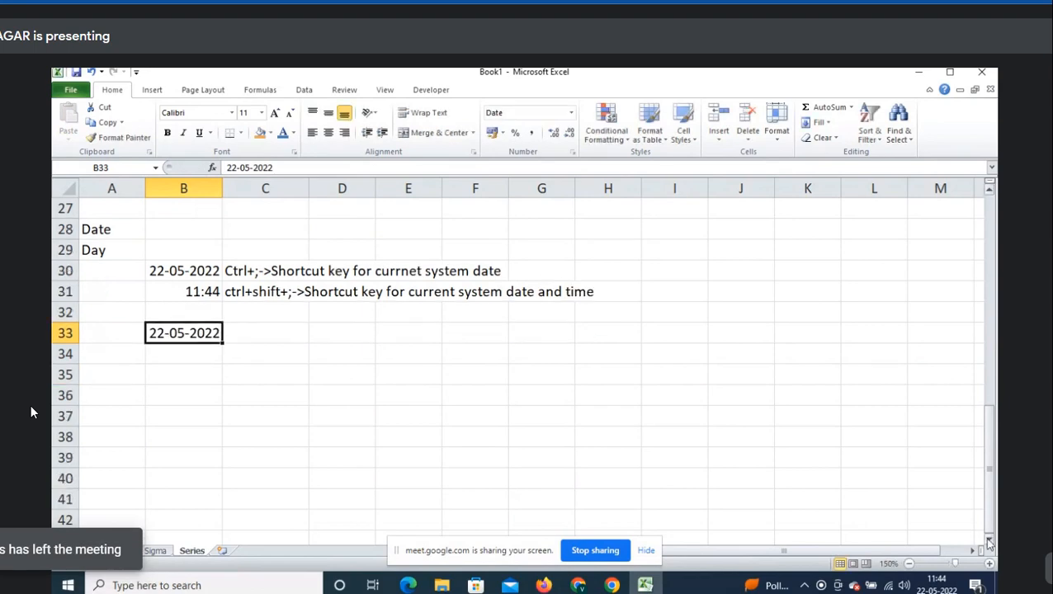
key("alt+Tab")
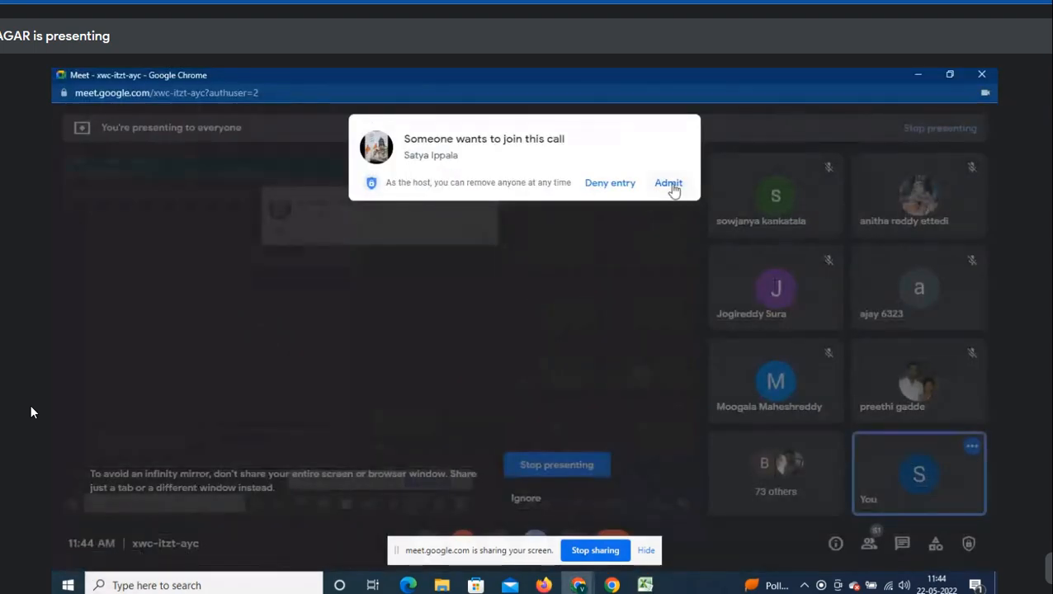
left_click(670, 183)
key("alt+Tab")
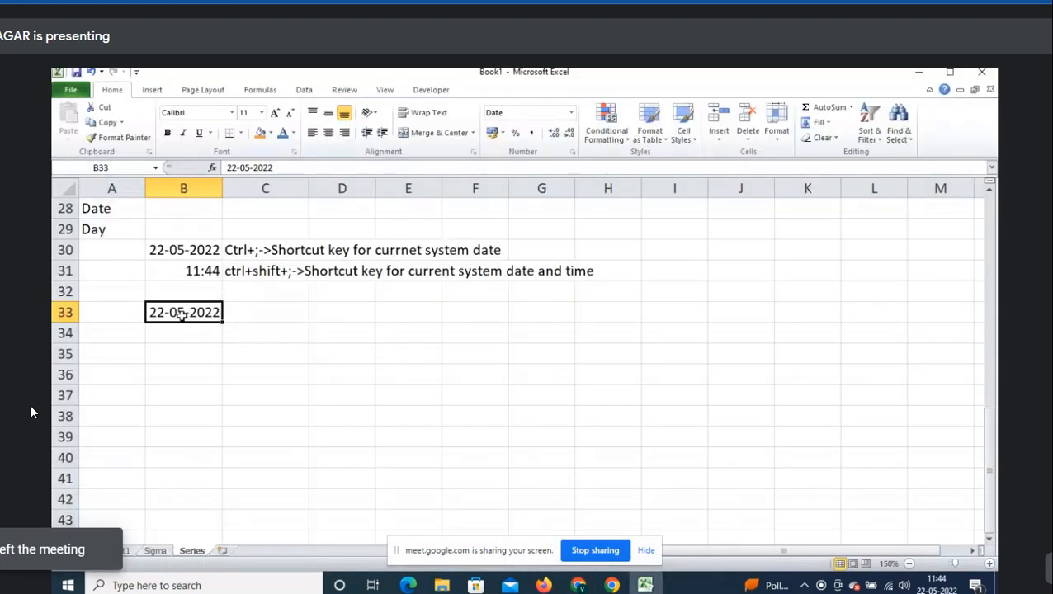
left_click(269, 314)
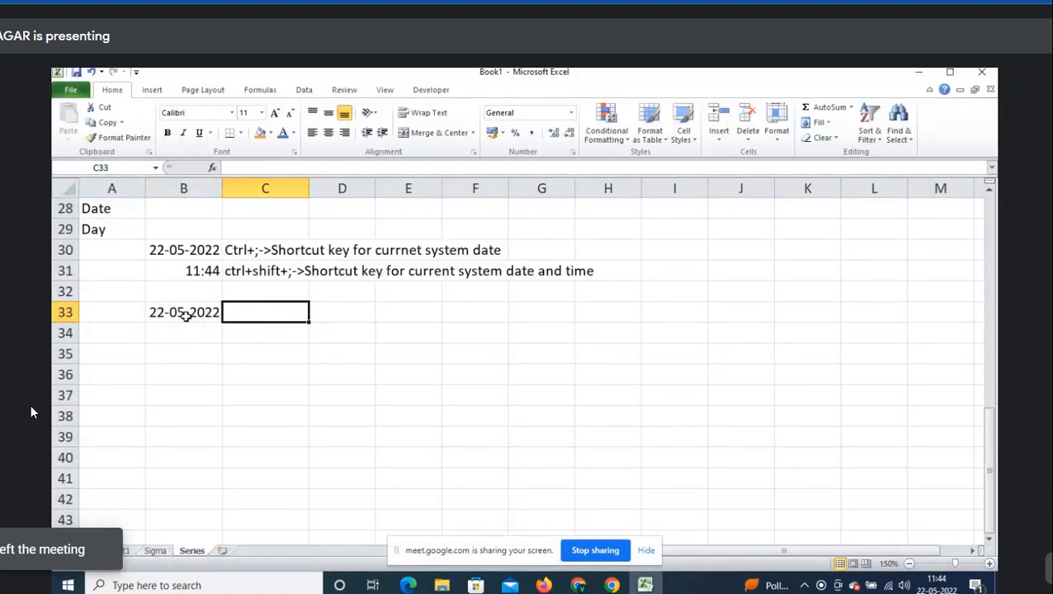
- Fill B33:B40 with a daily date series, step 1, running 22-05-2022 to 29-05-2022
left_click_drag(186, 314, 191, 369)
left_click_drag(191, 440, 191, 457)
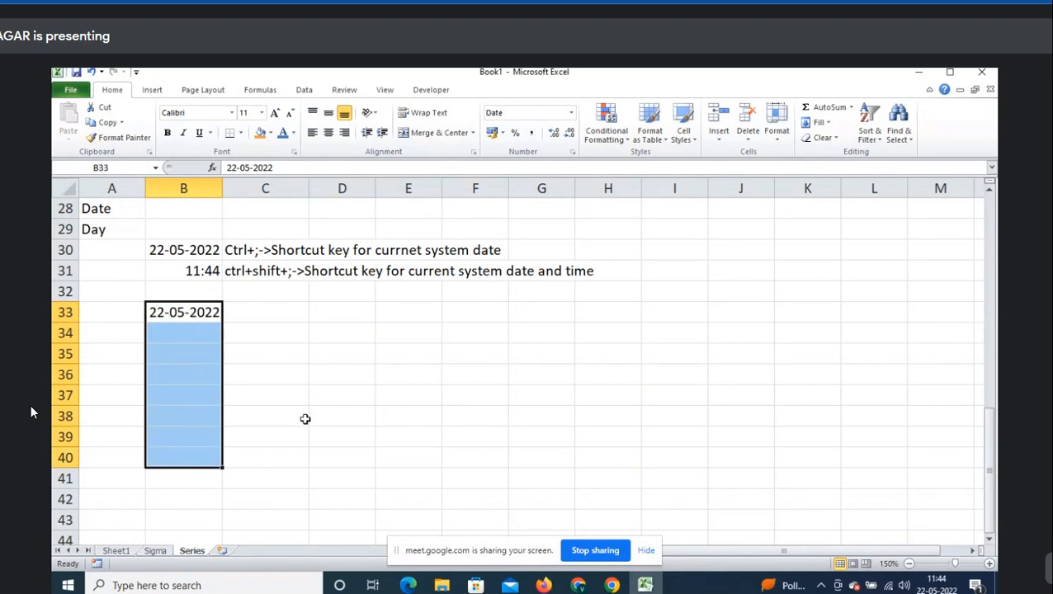
left_click_drag(188, 312, 191, 456)
left_click(825, 123)
left_click(844, 214)
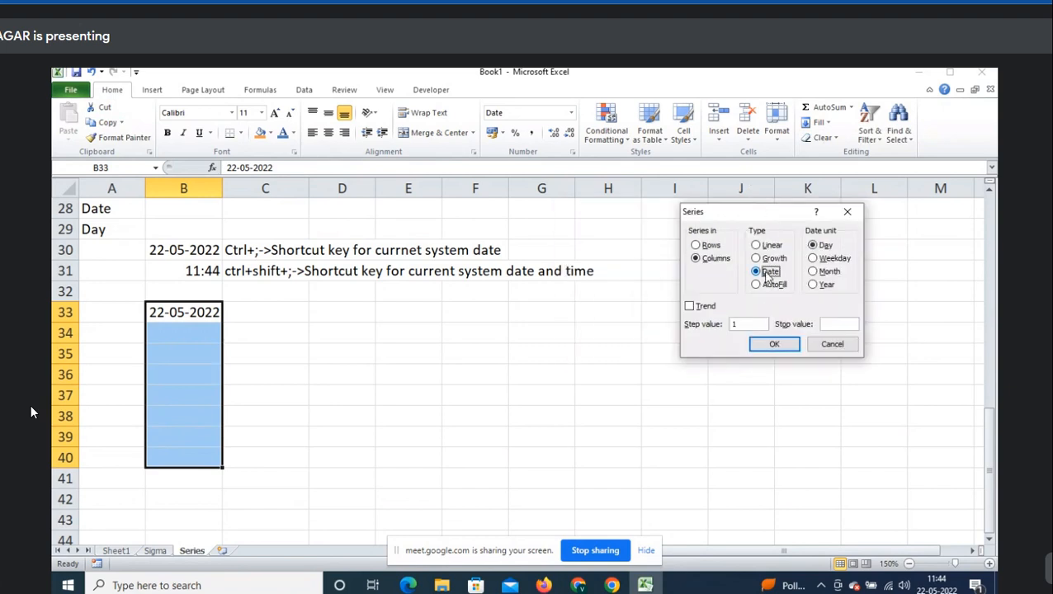
left_click(824, 248)
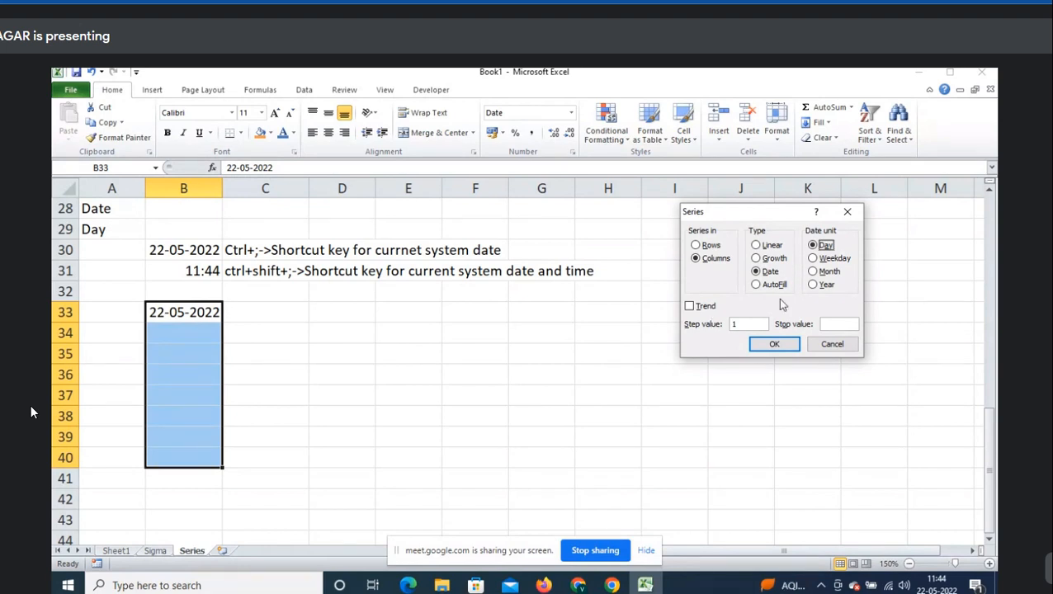
left_click(780, 345)
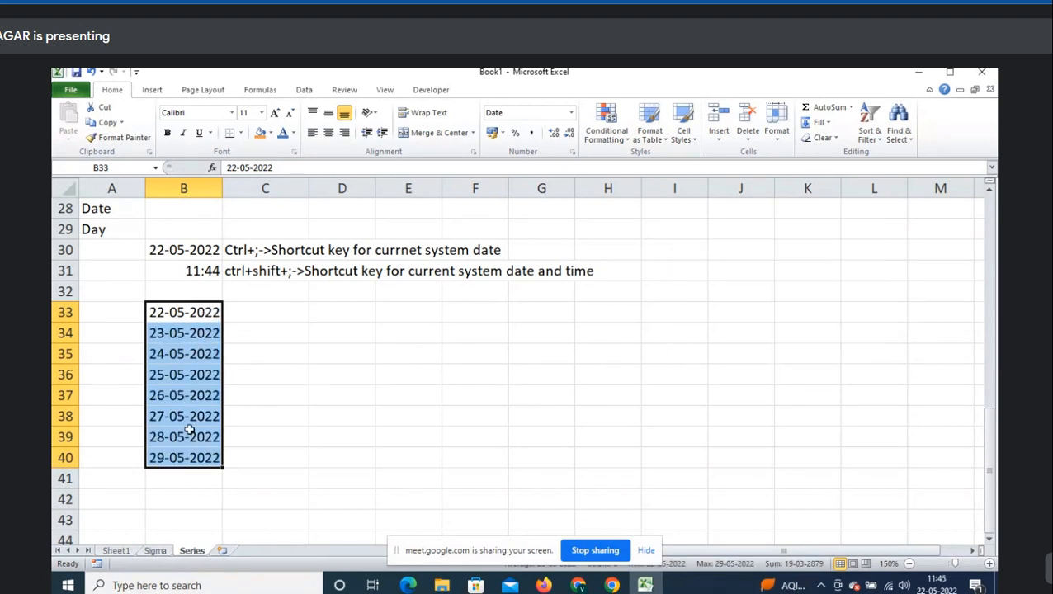
left_click(256, 310)
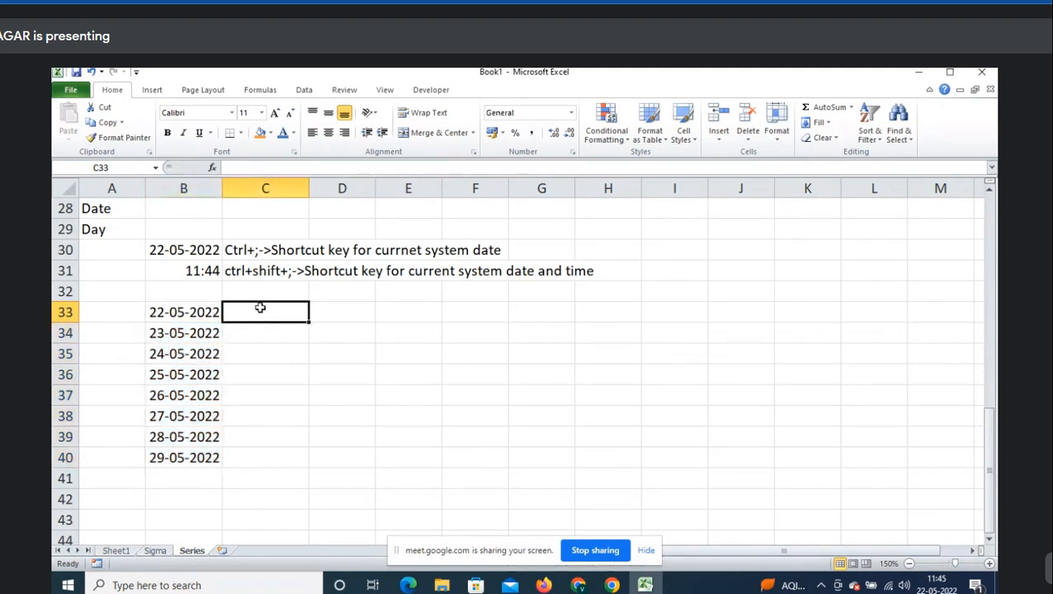
- Put 22-05-2022 in C33 and fill C33:C40 with dates every 2 days through 05-06-2022
key("ctrl+semicolon")
key("shift+Down")
key("shift+Down")
key("shift+Down")
key("shift+Down")
key("shift+Down")
key("shift+Down")
key("shift+Down")
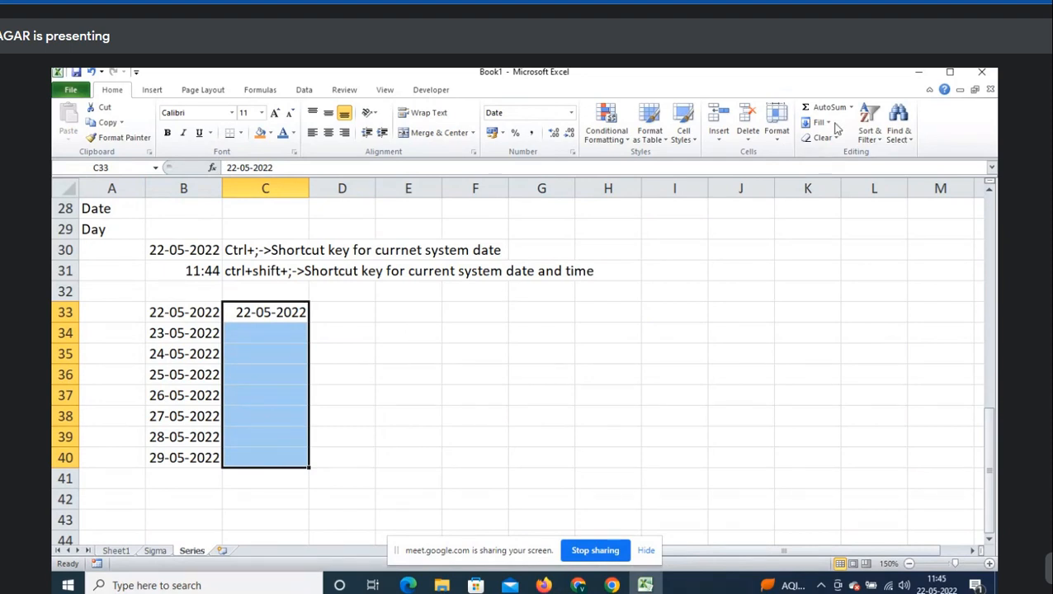
left_click(822, 123)
left_click(836, 216)
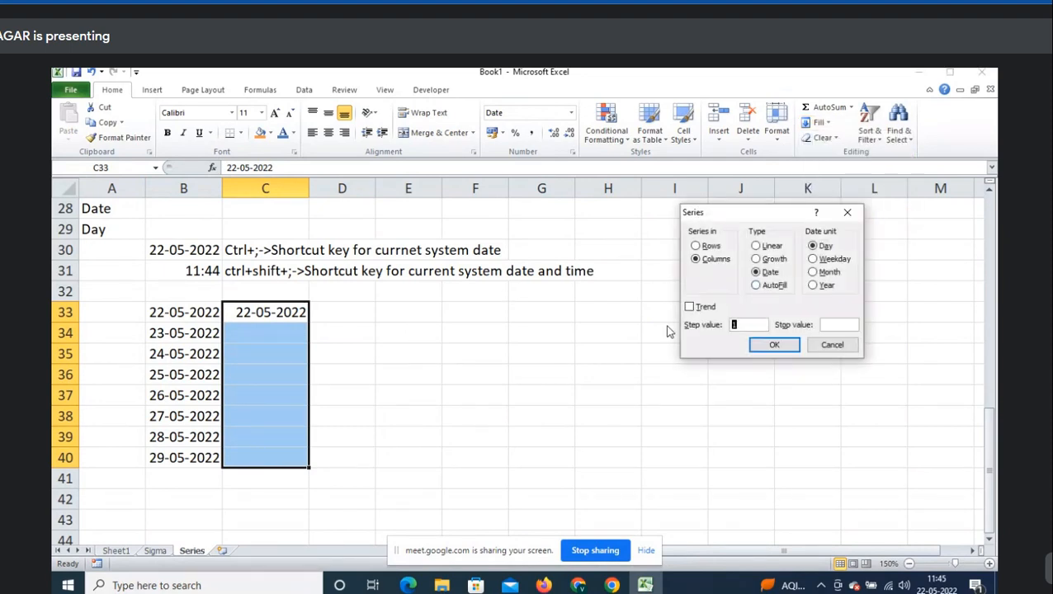
left_click(768, 272)
double_click(747, 324)
type("2")
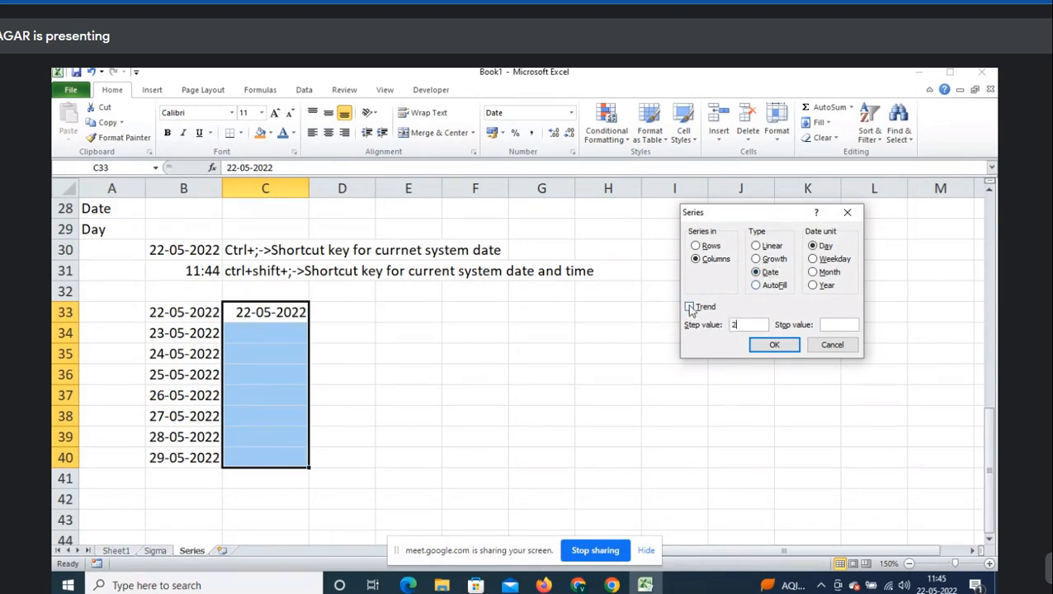
left_click(776, 345)
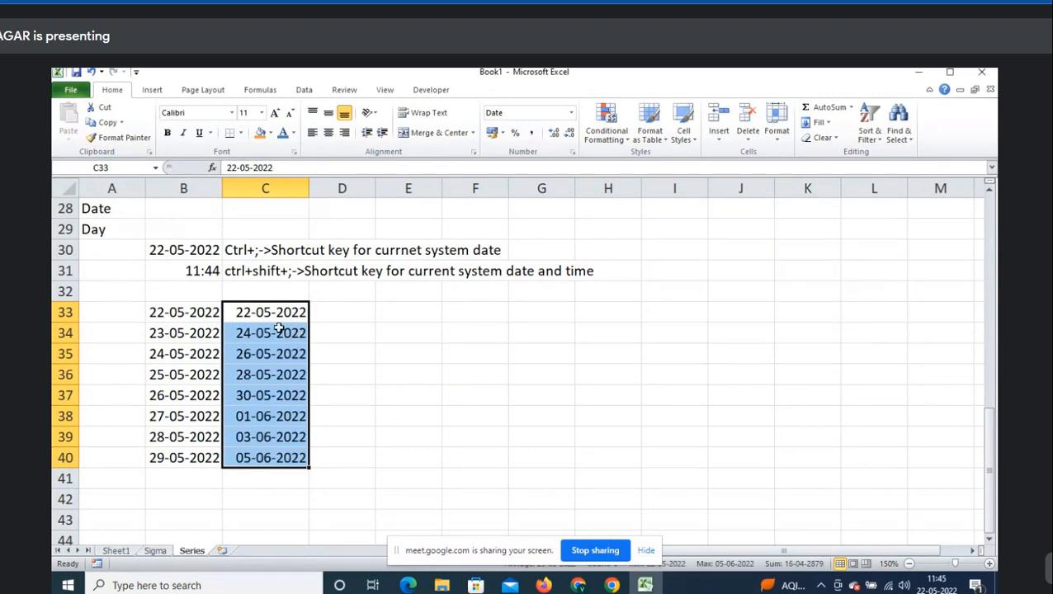
left_click(354, 314)
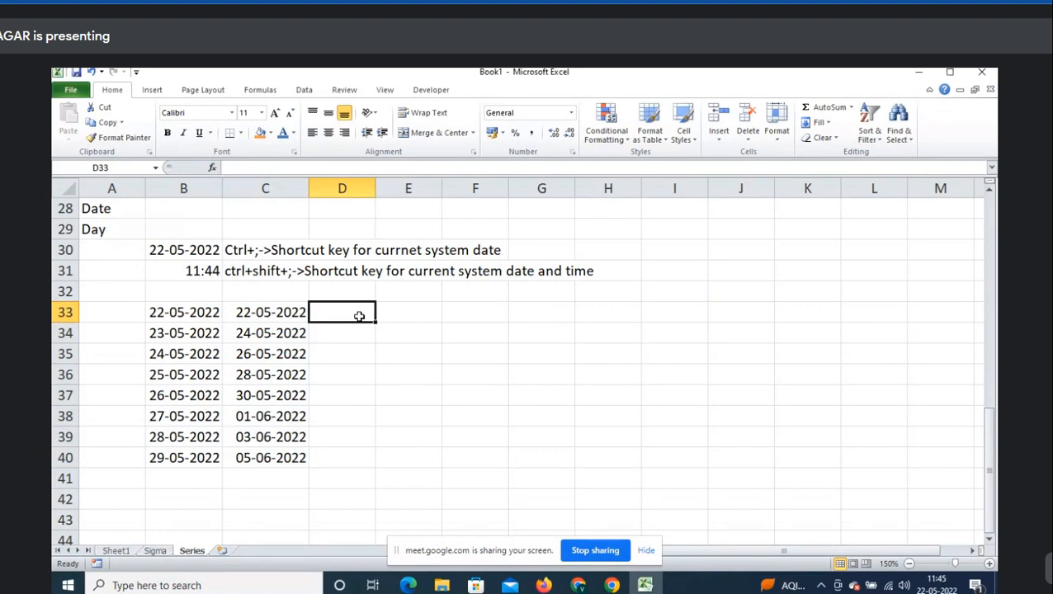
- Label B32 'Step value:1' and C32 'Step value:2', and widen column B to fit
key("Up")
key("Left")
key("Left")
type("Step value")
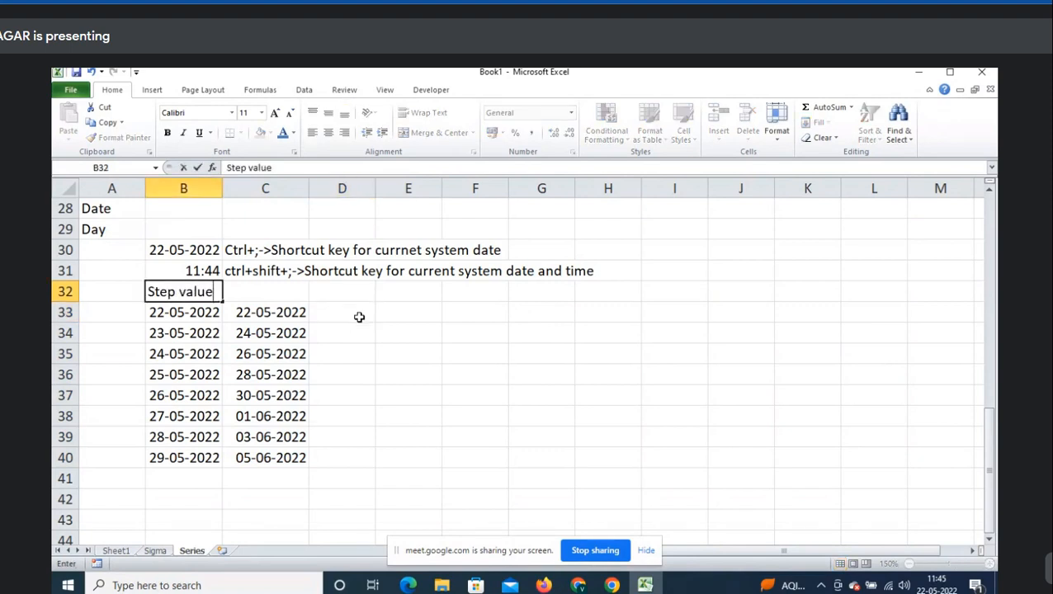
type(":1")
key("Tab")
type("Step ")
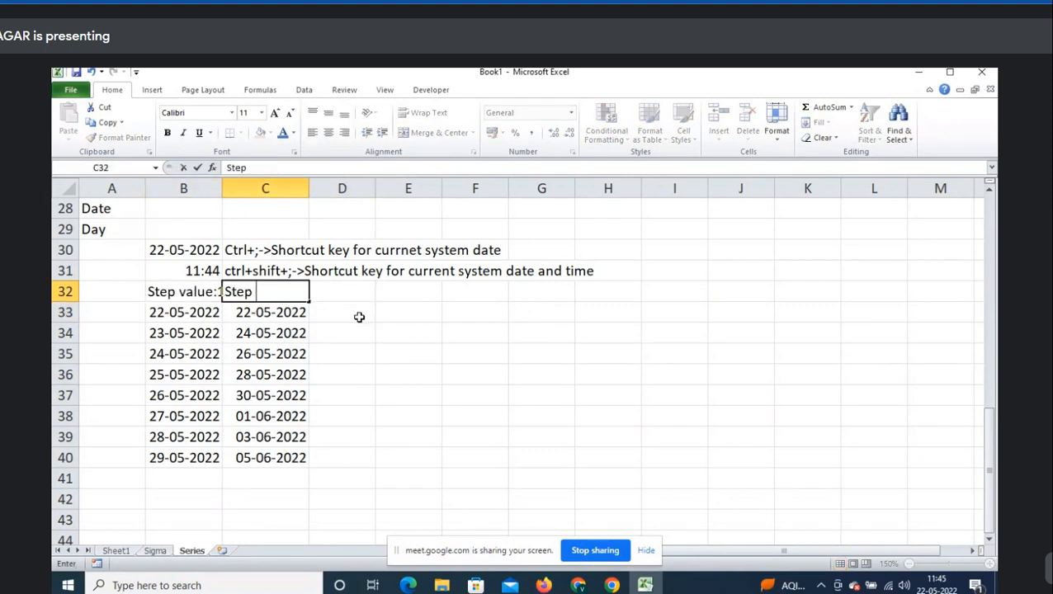
type("value:2")
left_click(359, 317)
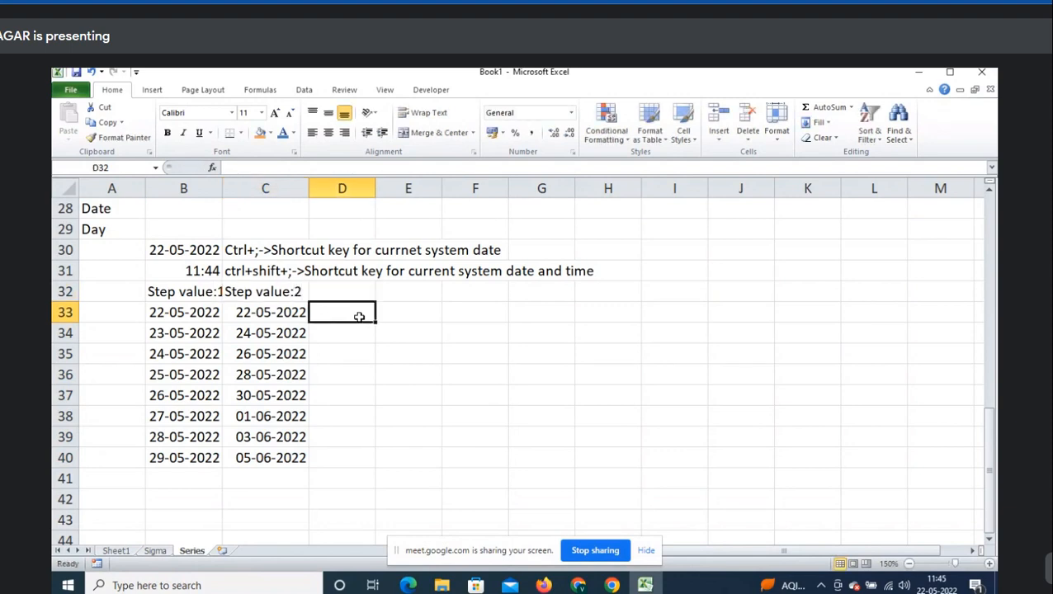
left_click_drag(223, 188, 233, 188)
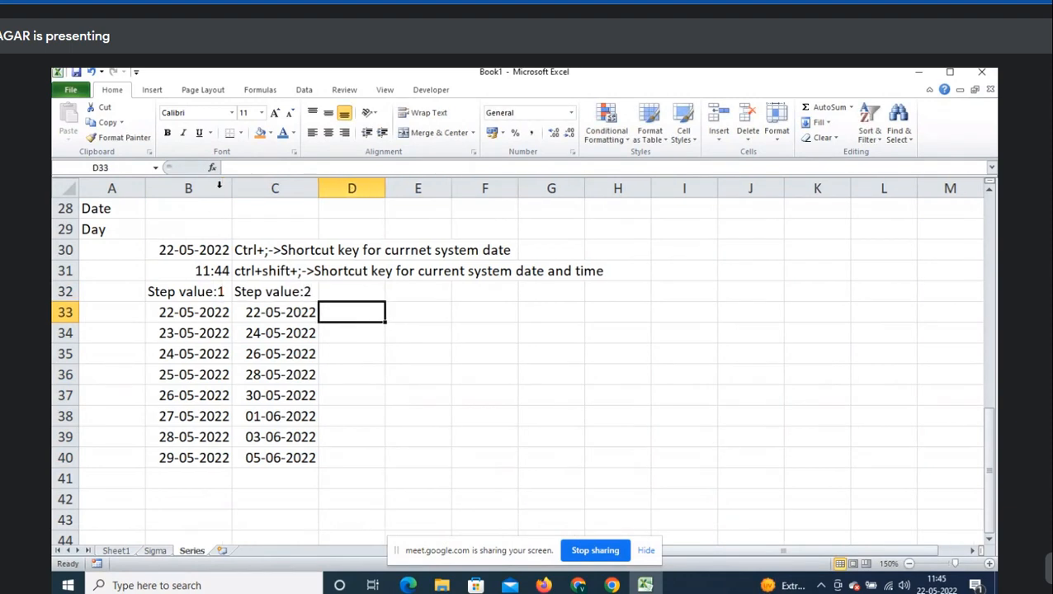
- Enter today's date in D33, copy its text, and select D33 downward for the series
key("ctrl+semicolon")
key("ctrl+Return")
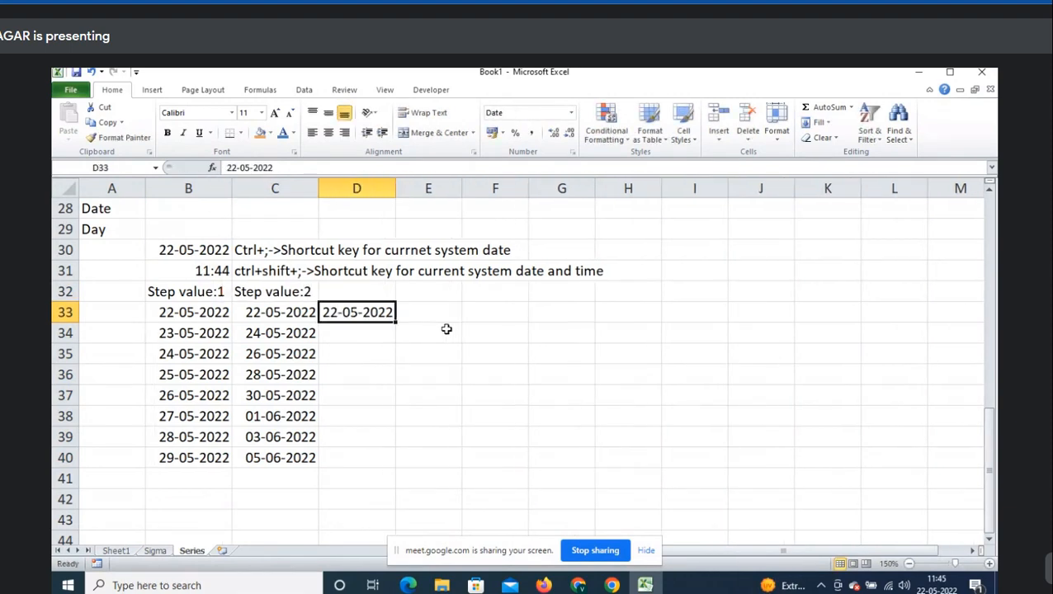
left_click_drag(373, 319, 352, 444)
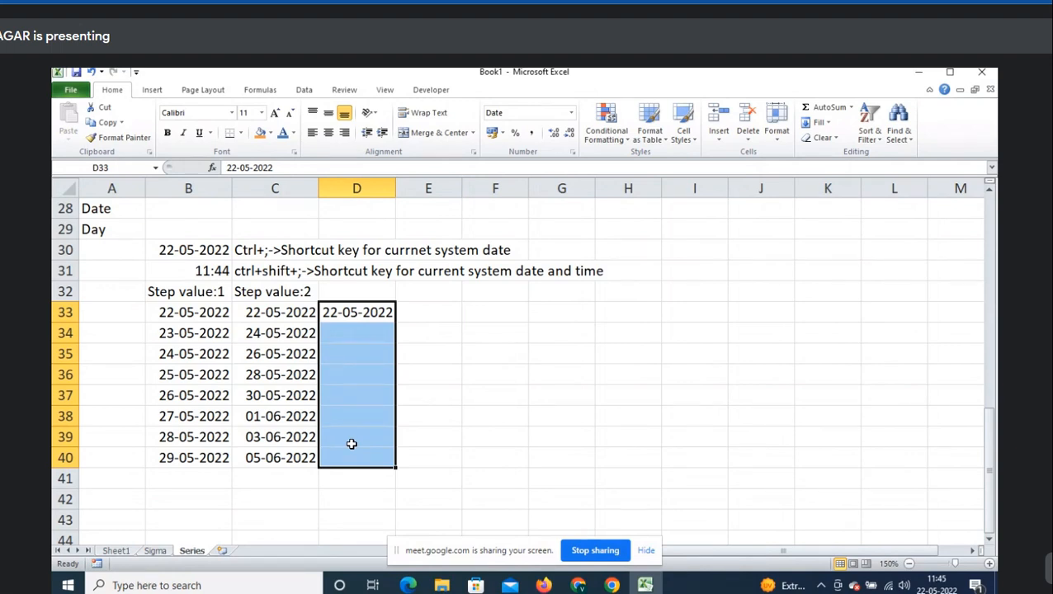
key("Up")
key("Down")
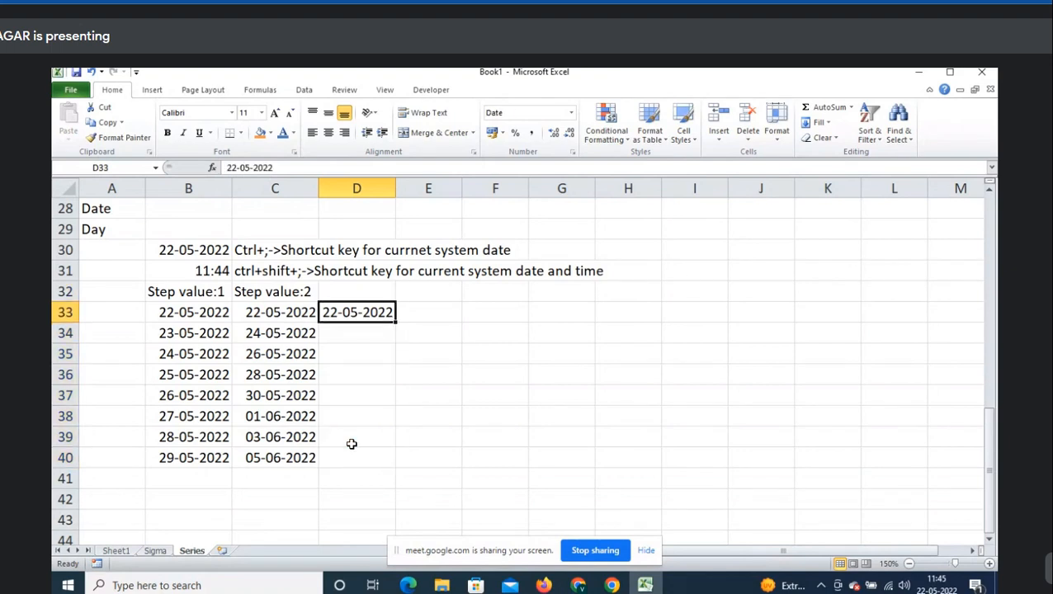
key("F2")
key("shift+Home")
key("ctrl+c")
key("Escape")
key("shift+Down")
key("shift+Down")
key("shift+Down")
key("shift+Down")
key("shift+Down")
key("shift+Down")
key("shift+Down")
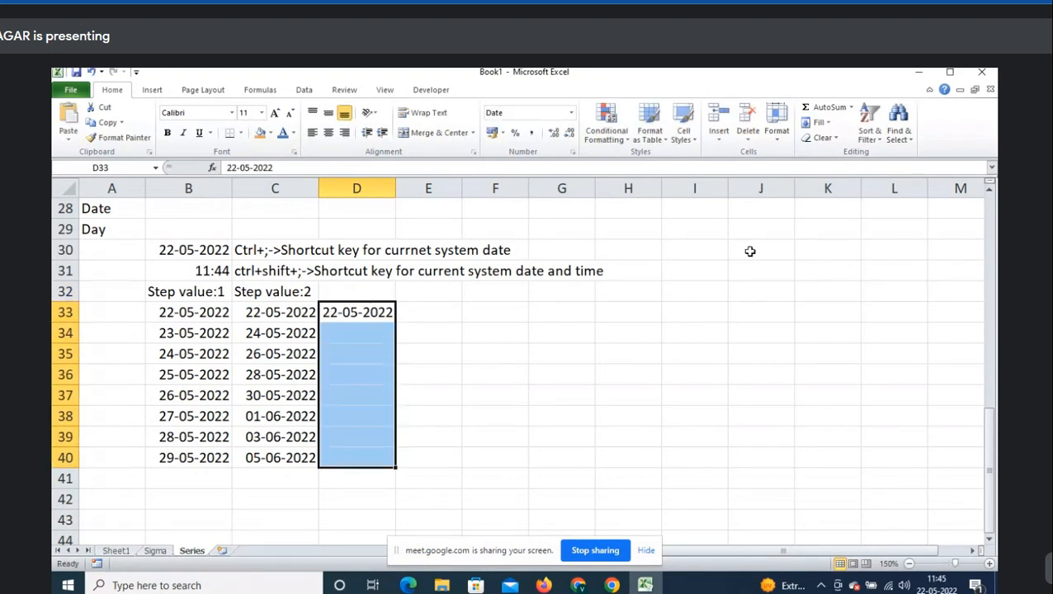
- Fill column D with daily dates from 22-05-2022 using stop value 27-05-2022
left_click(820, 122)
left_click(842, 220)
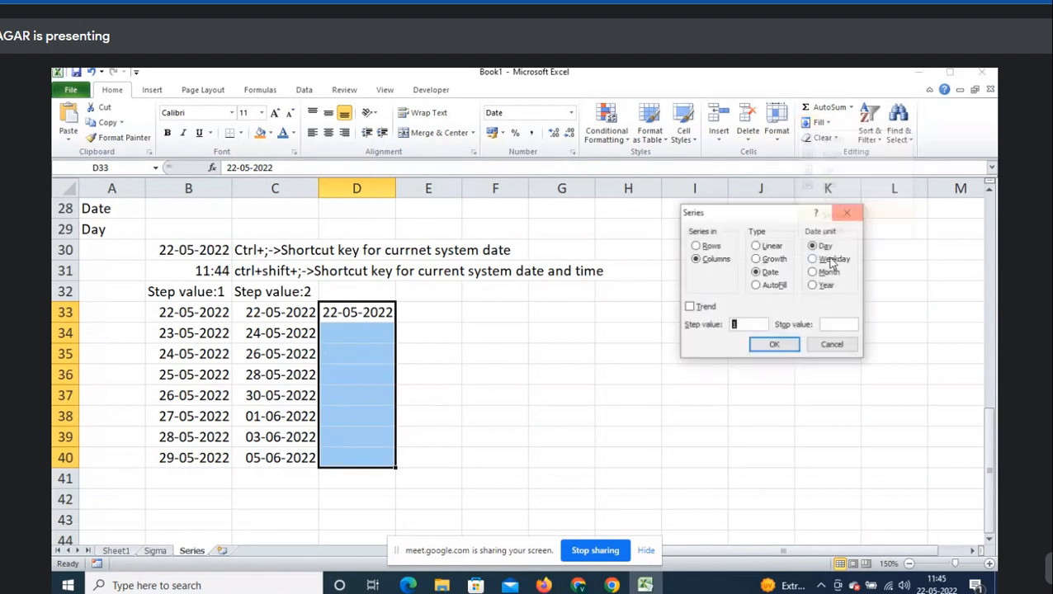
left_click(831, 325)
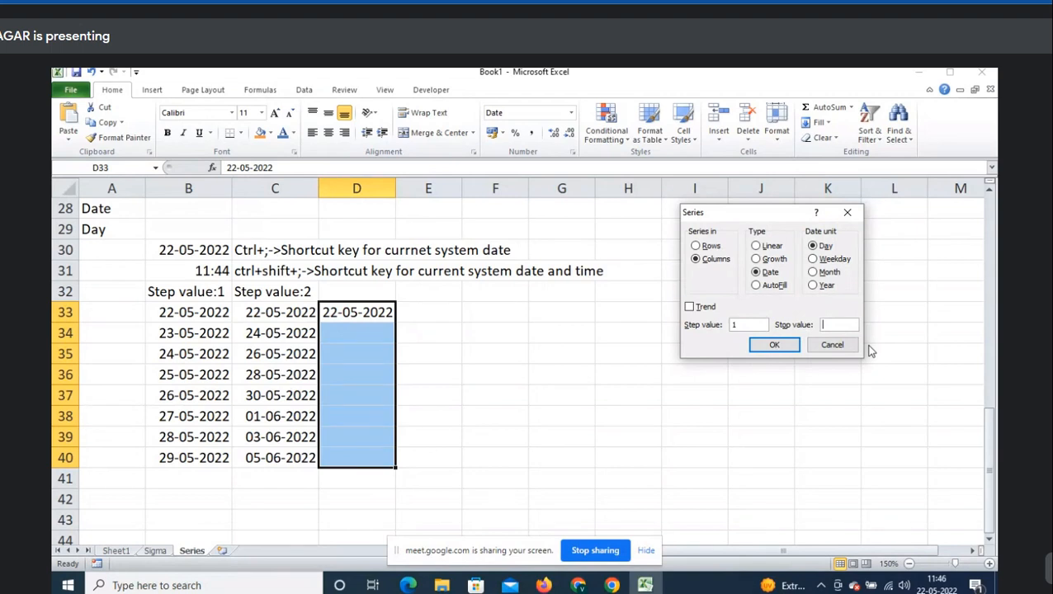
key("ctrl+semicolon")
key("Left")
key("Left")
key("Left")
key("Left")
key("Left")
key("Left")
key("Left")
key("Left")
key("Left")
key("Right")
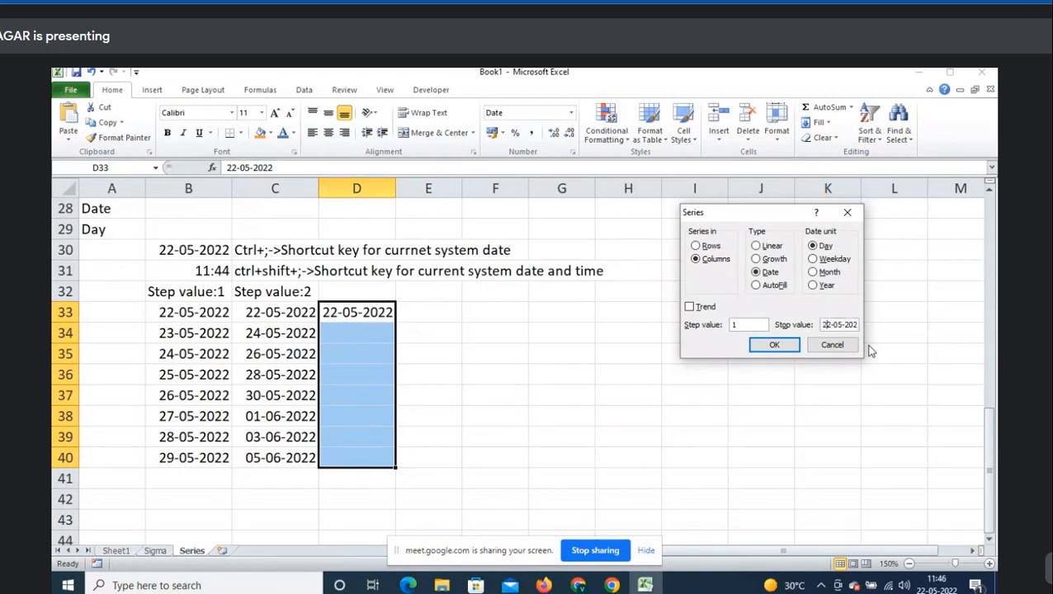
key("shift+Right")
type("7")
key("Right")
key("Right")
key("Right")
key("Right")
key("Right")
key("Right")
key("Right")
key("Right")
key("Home")
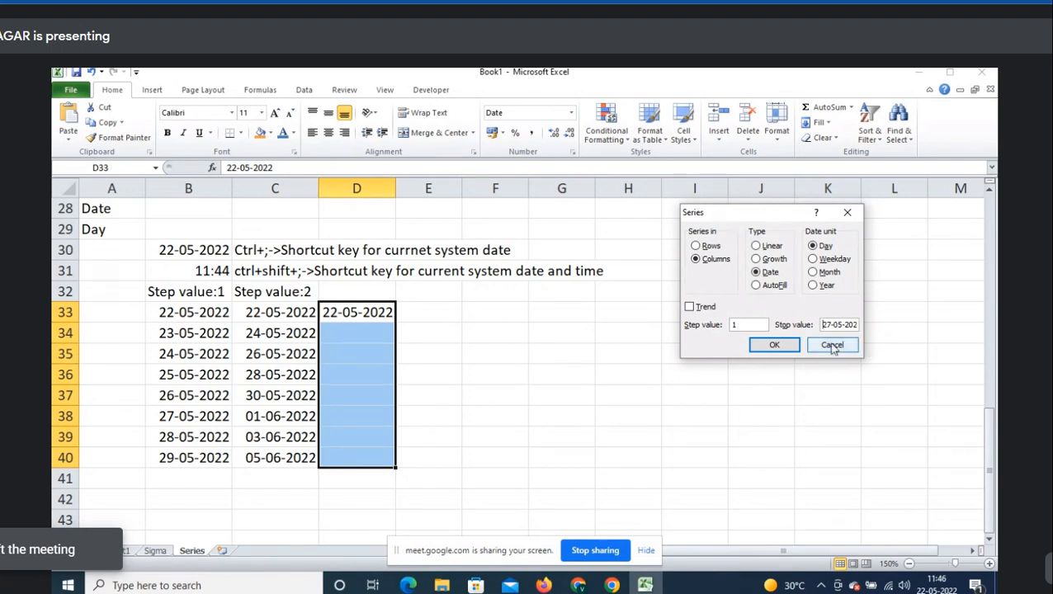
left_click(774, 345)
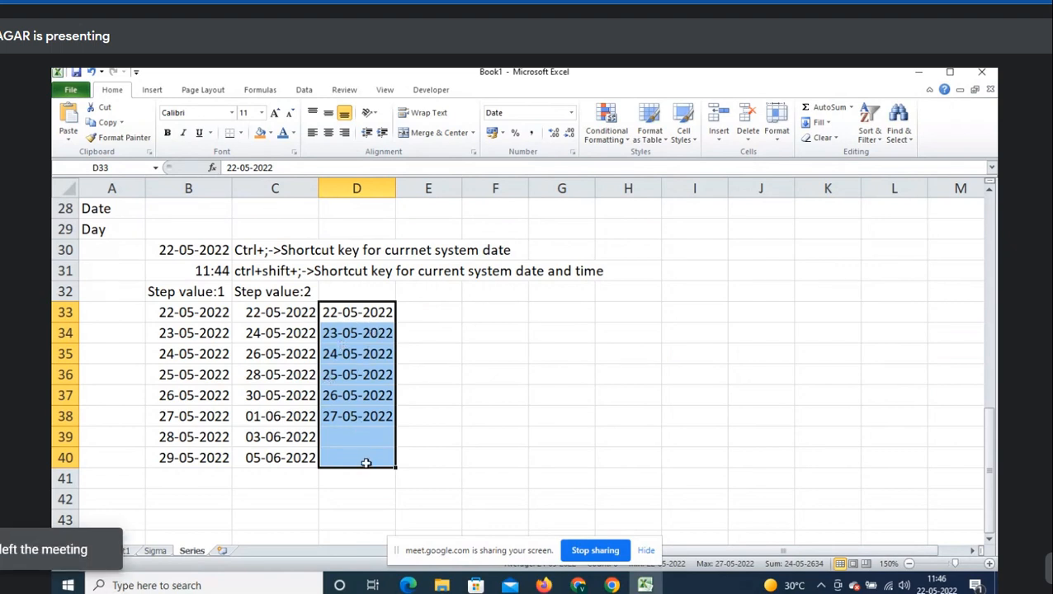
- Type the label 'Stop value:27-05-2022' in D32
left_click(376, 295)
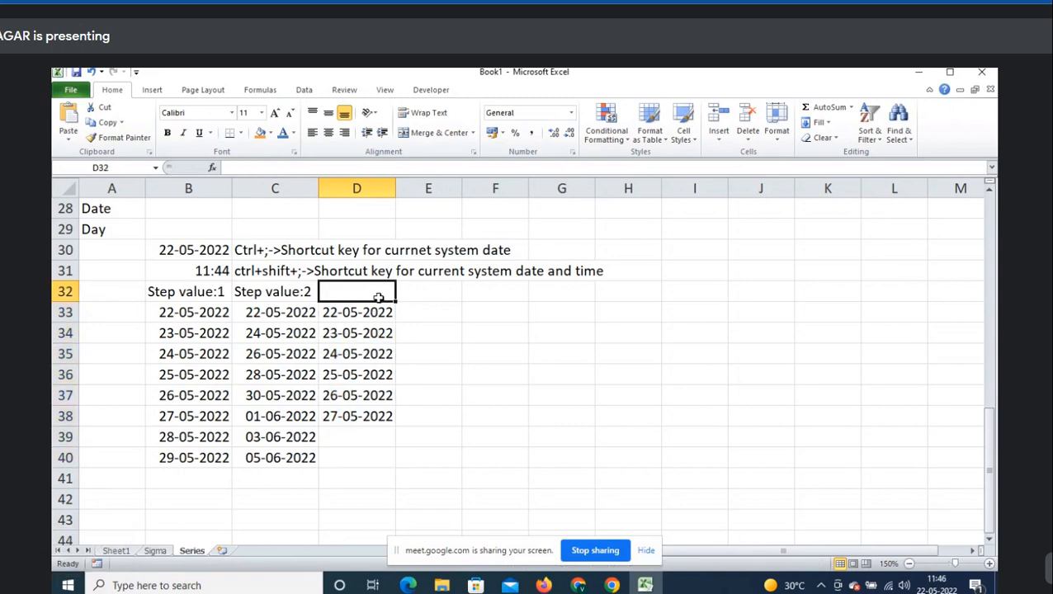
type("Stop")
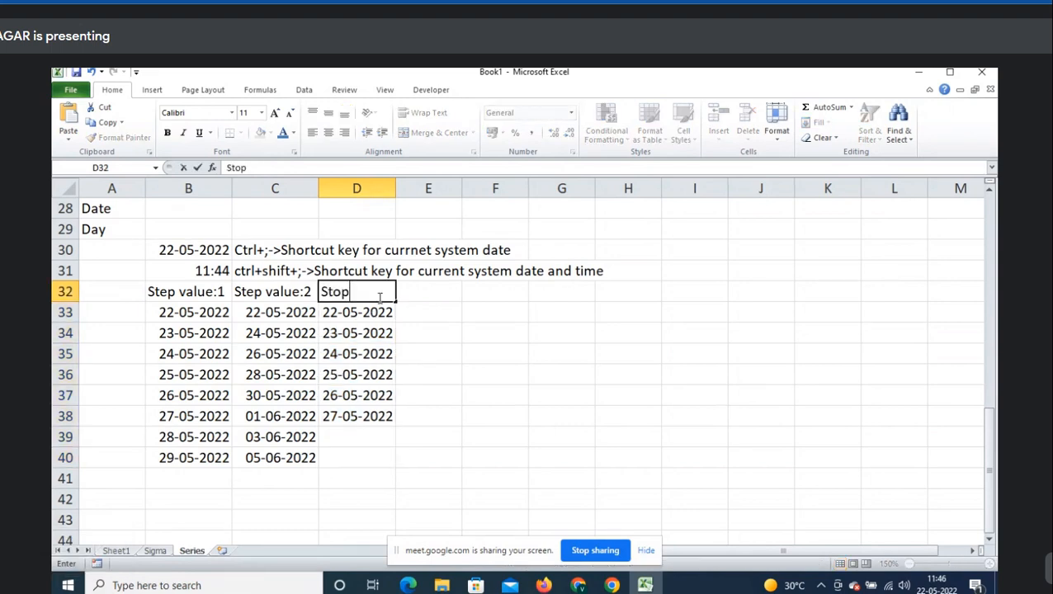
type(" value:27")
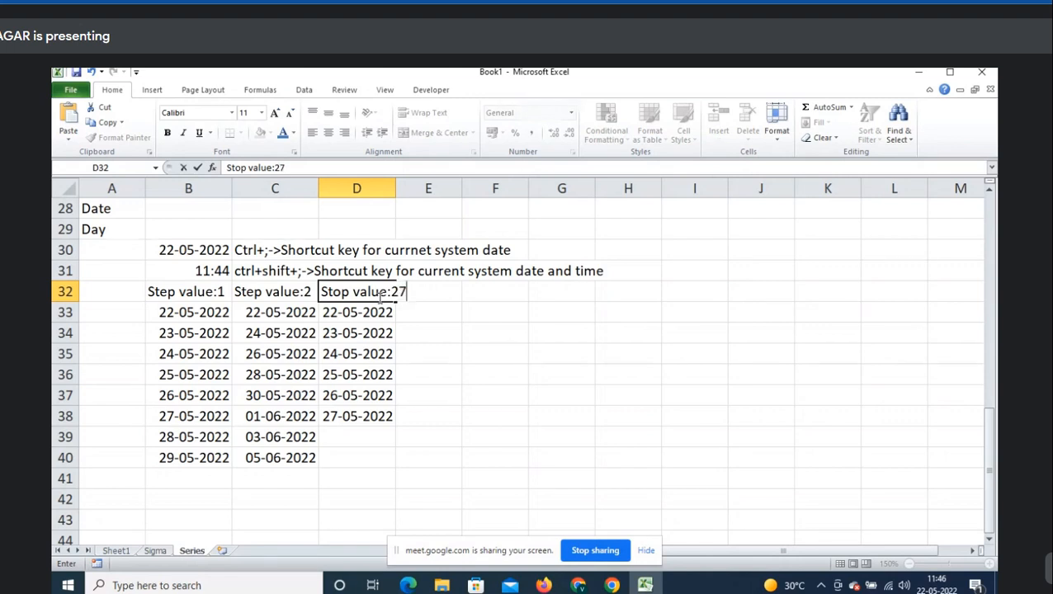
type("-05-2022")
key("Return")
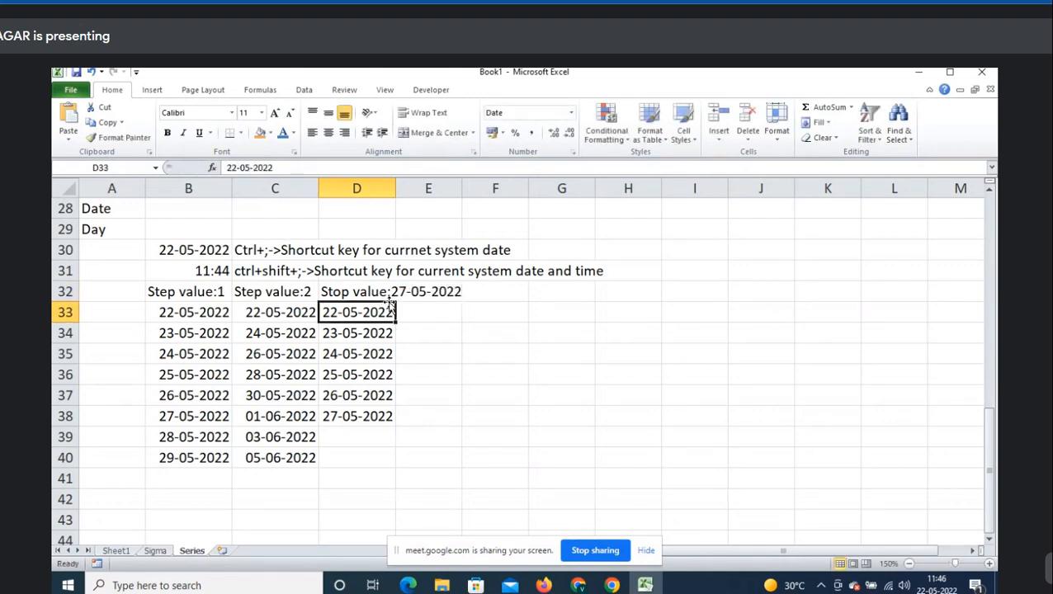
left_click(137, 484)
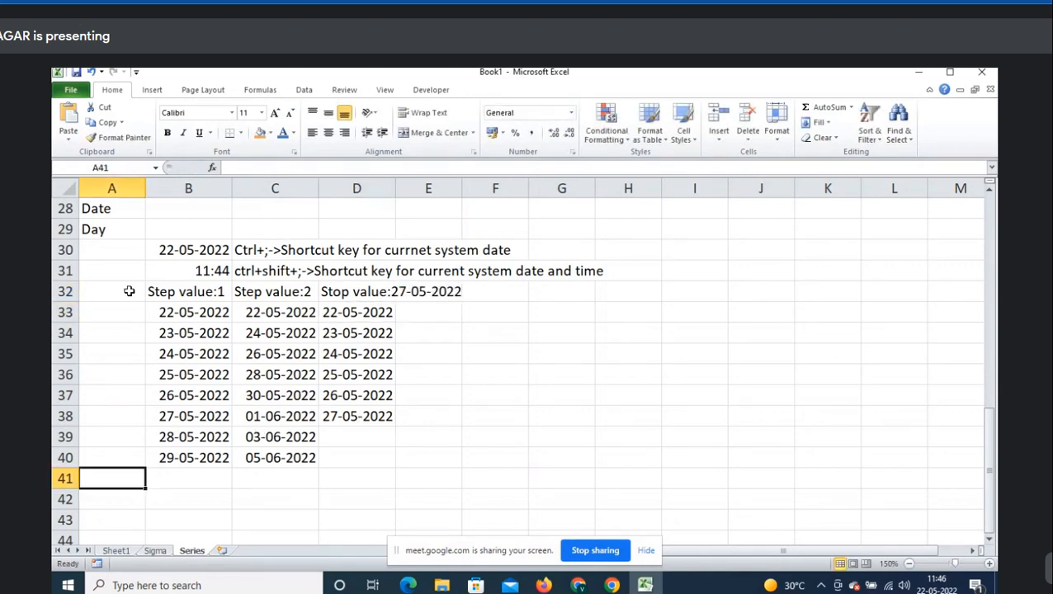
- Bold the Day heading in A29 and add a 'Weekday' heading in A42
left_click(96, 234)
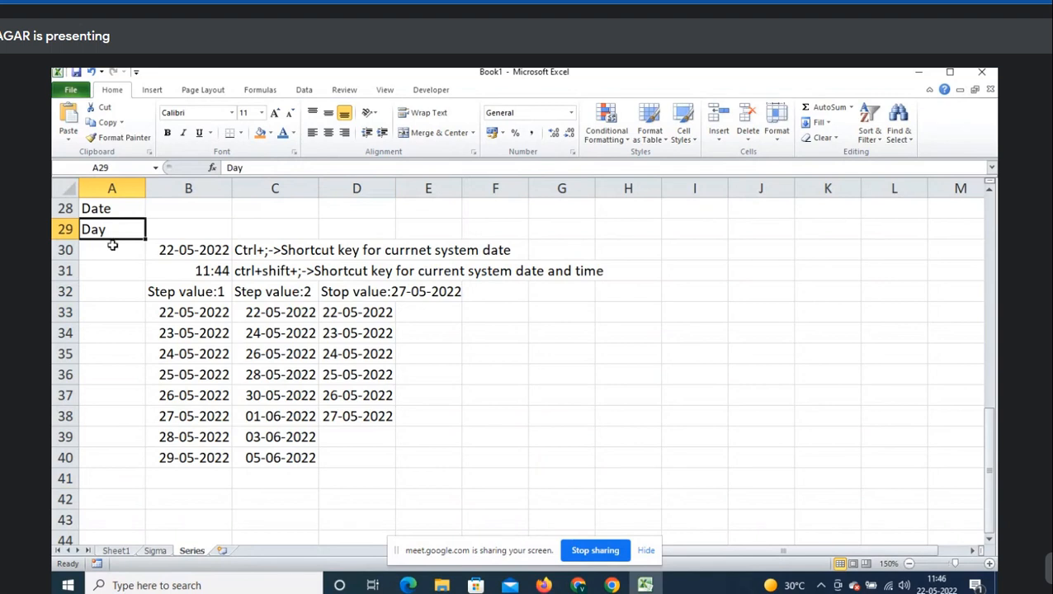
key("ctrl+b")
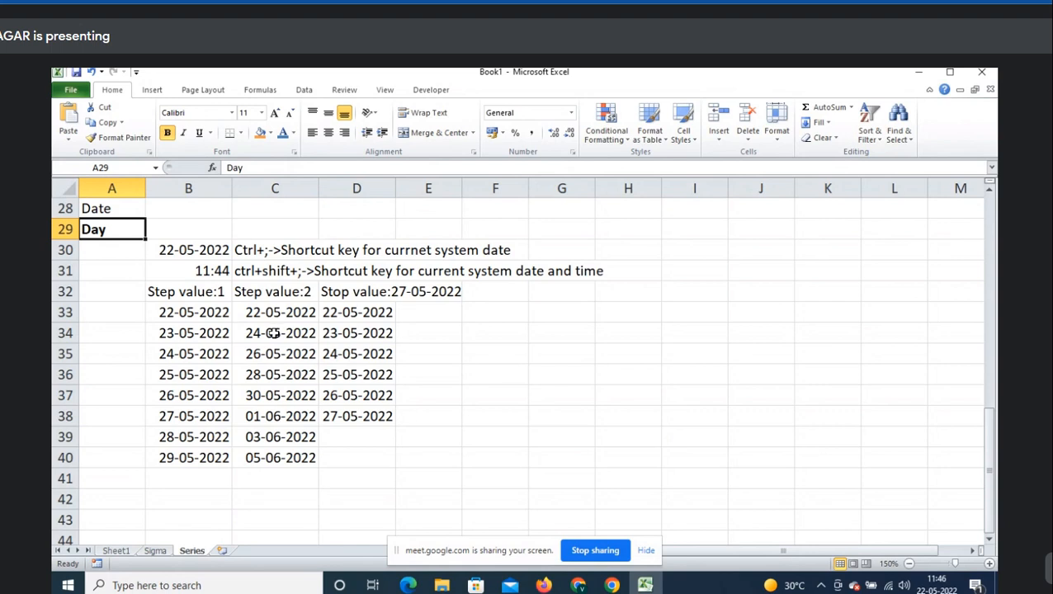
scroll(271, 333, "down", 2)
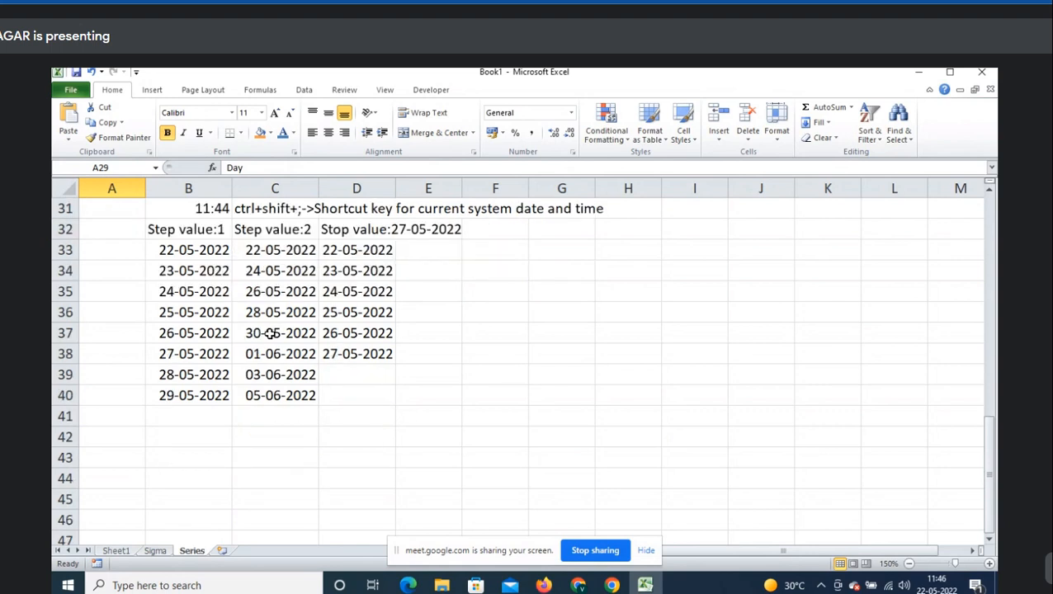
left_click(138, 377)
type("Weekday")
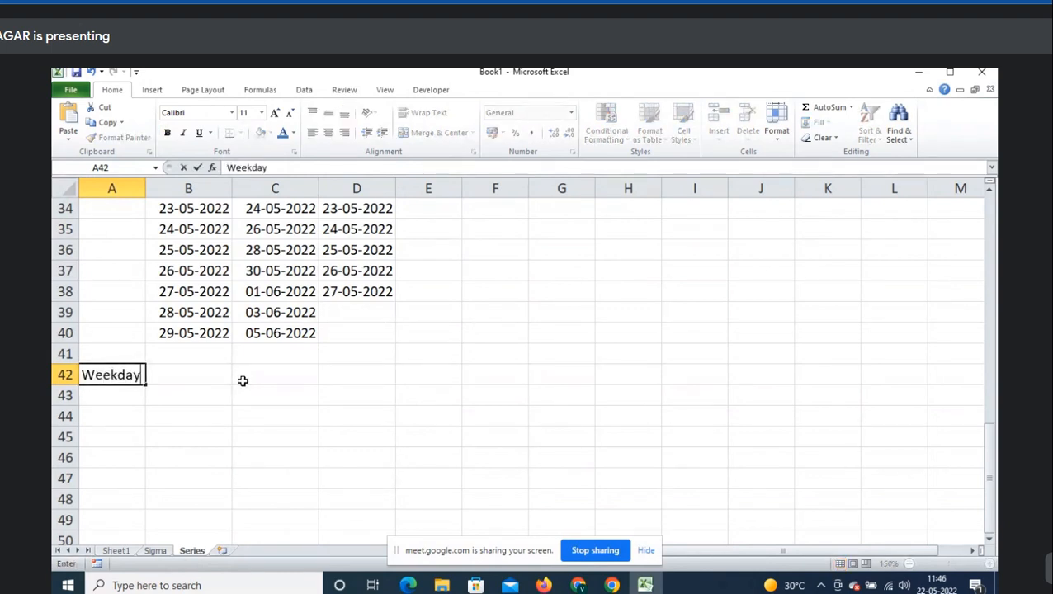
key("Tab")
- Enter 22-05-2022 in B43, preview a Weekday date series for B43:B50, then cancel it
key("Down")
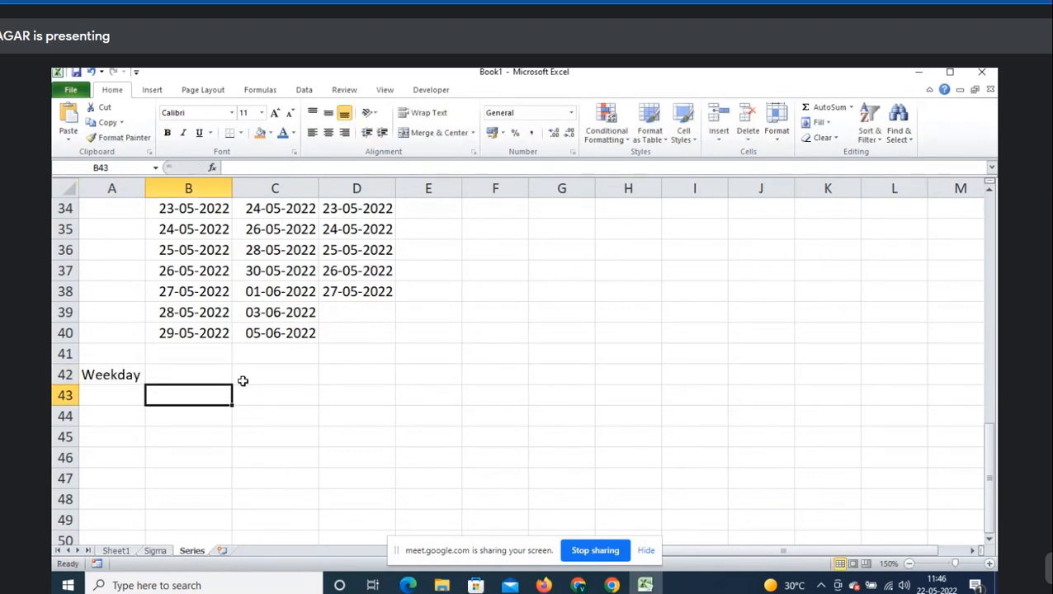
key("ctrl+semicolon")
key("shift+Down")
key("shift+Down")
key("shift+Down")
key("shift+Down")
key("shift+Down")
key("shift+Down")
key("shift+Down")
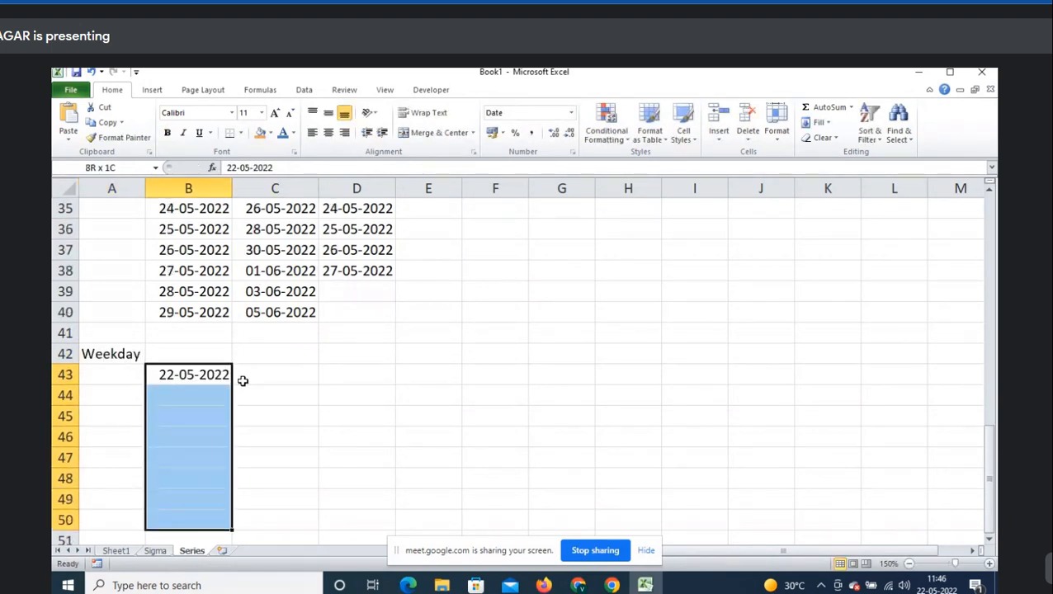
scroll(243, 381, "down", 1)
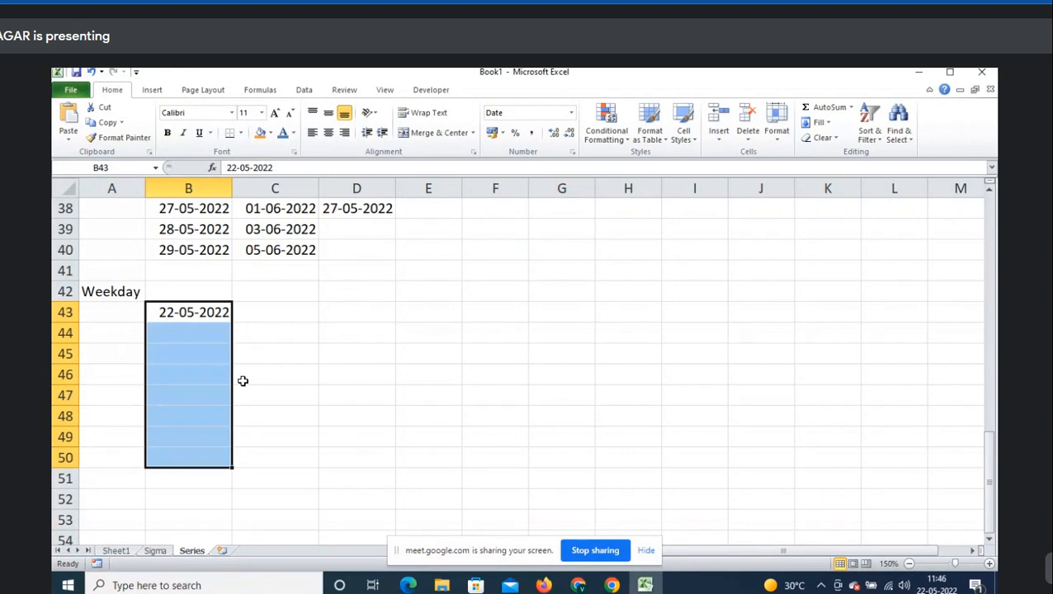
left_click(829, 124)
left_click(836, 215)
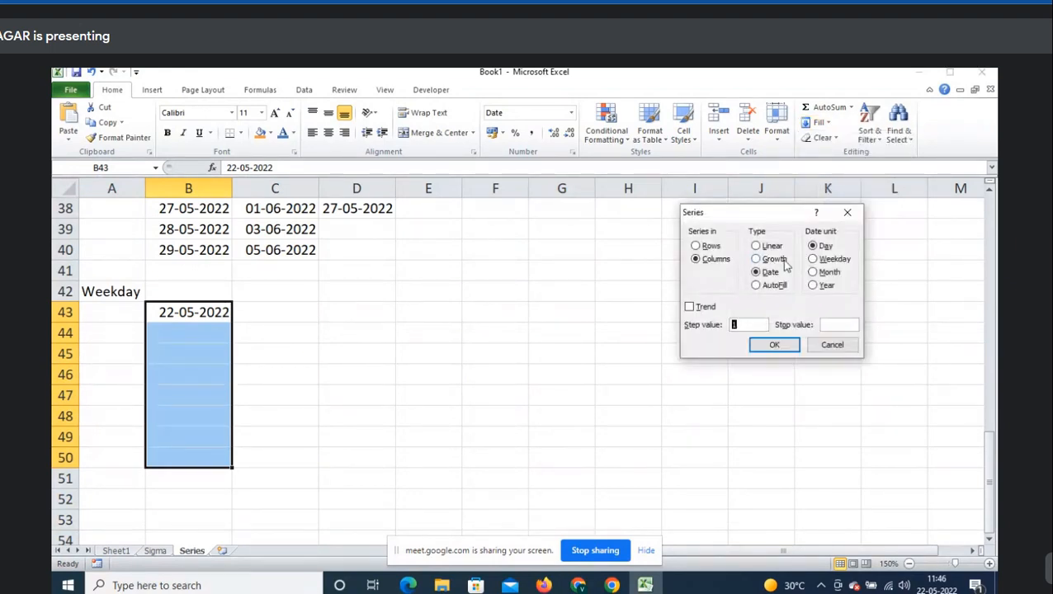
left_click(822, 262)
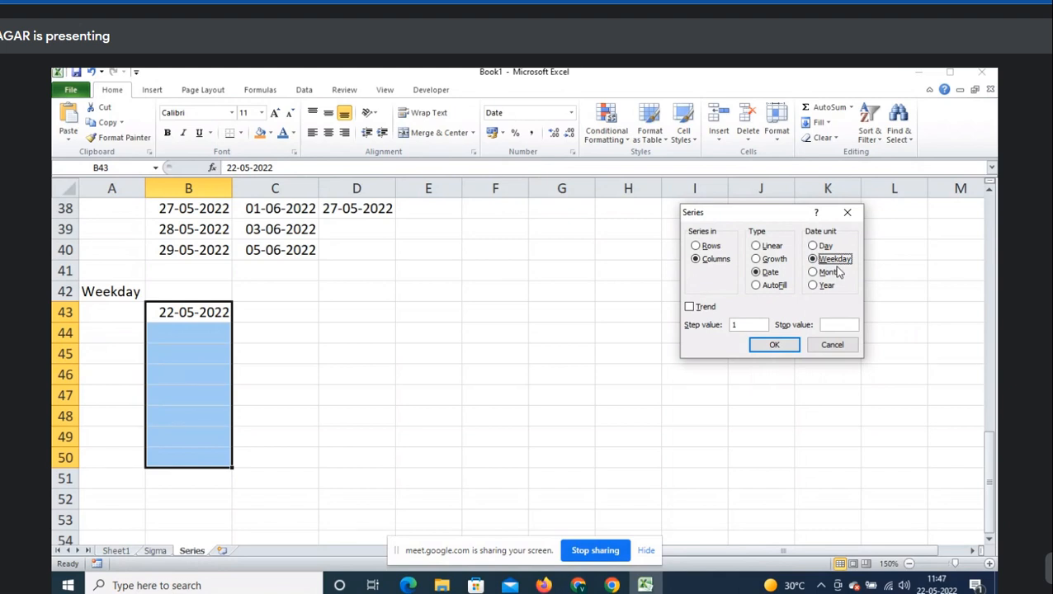
left_click(835, 347)
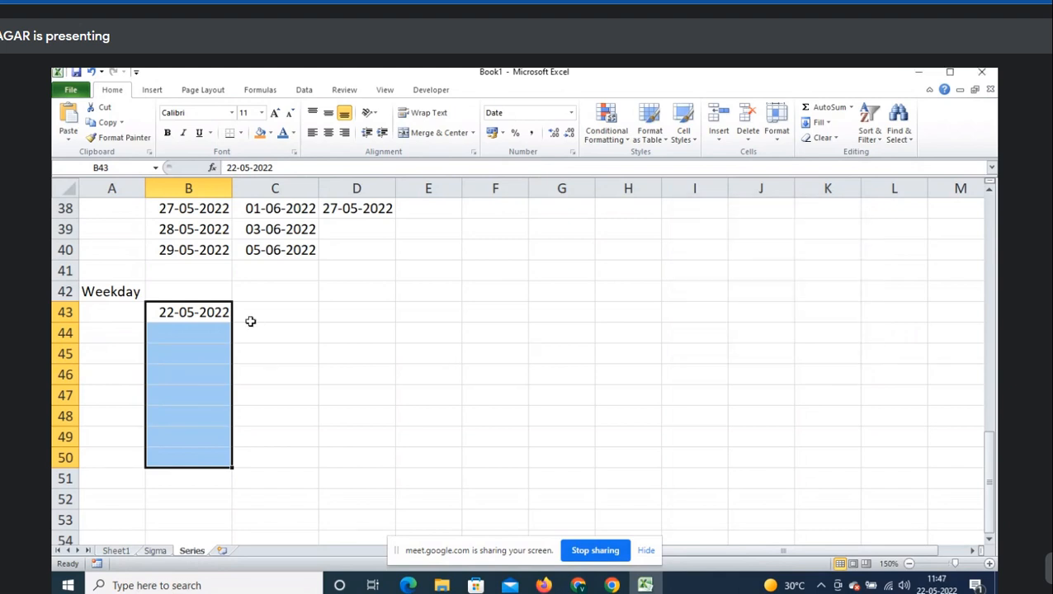
left_click(223, 312)
- Fill B43:B56 with weekday-only dates through 08-06-2022, then highlight the 27-05 to 30-05 weekend skip
key("F2")
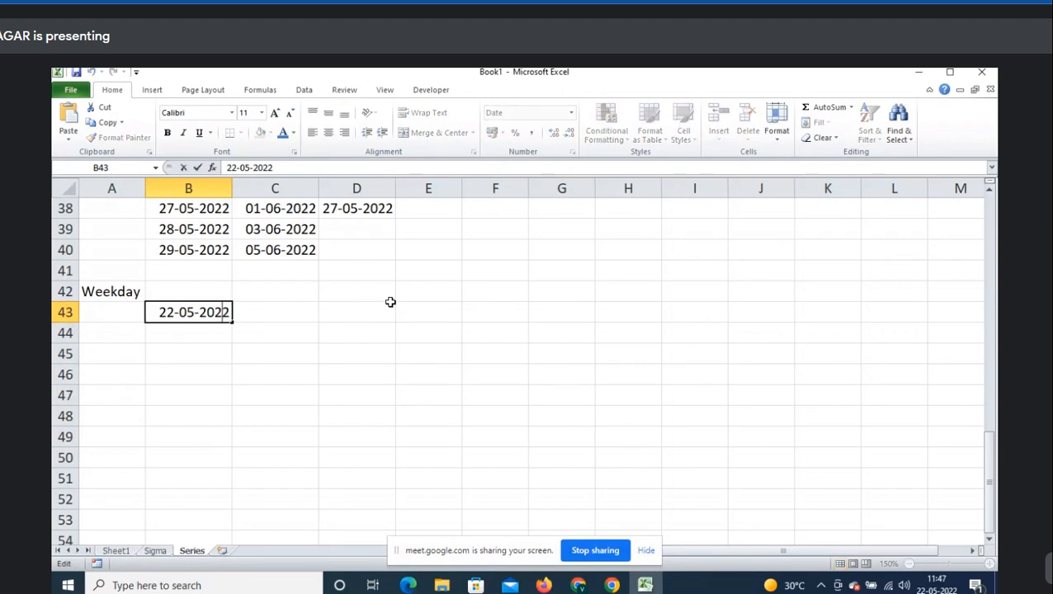
key("Left")
key("Left")
key("Left")
key("Left")
key("Left")
key("Left")
key("Left")
key("Left")
key("shift+Left")
type("3")
key("Escape")
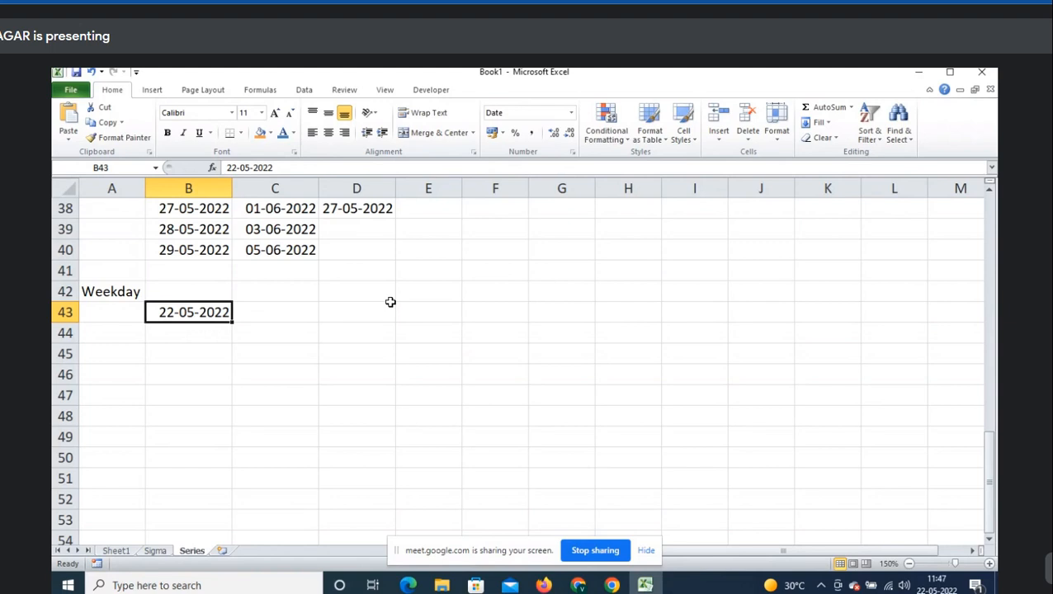
key("shift+Down")
key("shift+Down")
key("shift+Down")
key("shift+Down")
key("shift+Down")
key("shift+Down")
key("shift+Down")
key("shift+Down")
key("shift+Down")
key("shift+Down")
key("shift+Down")
key("shift+Down")
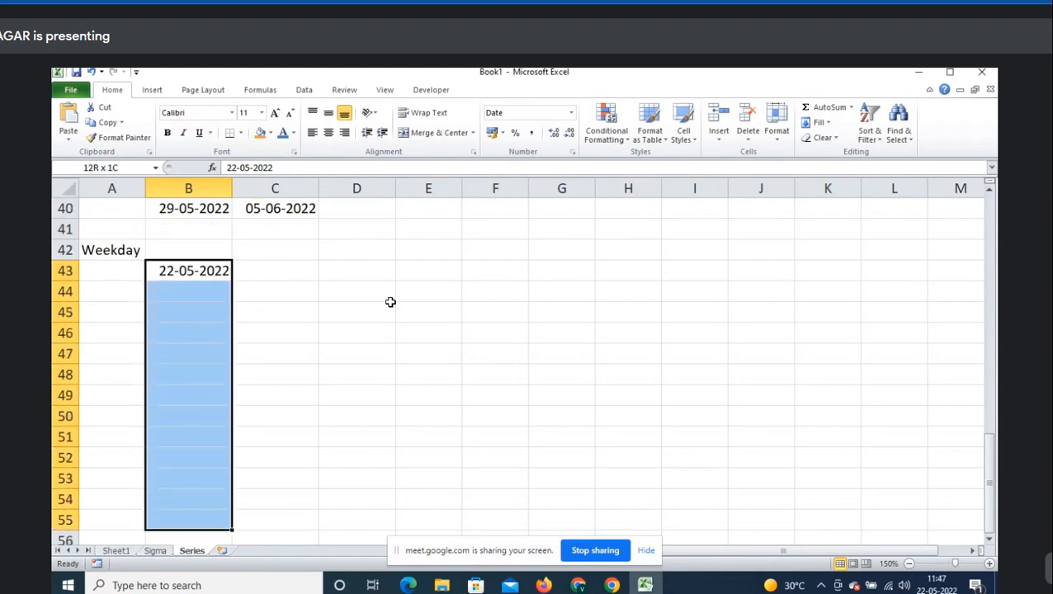
key("shift+Down")
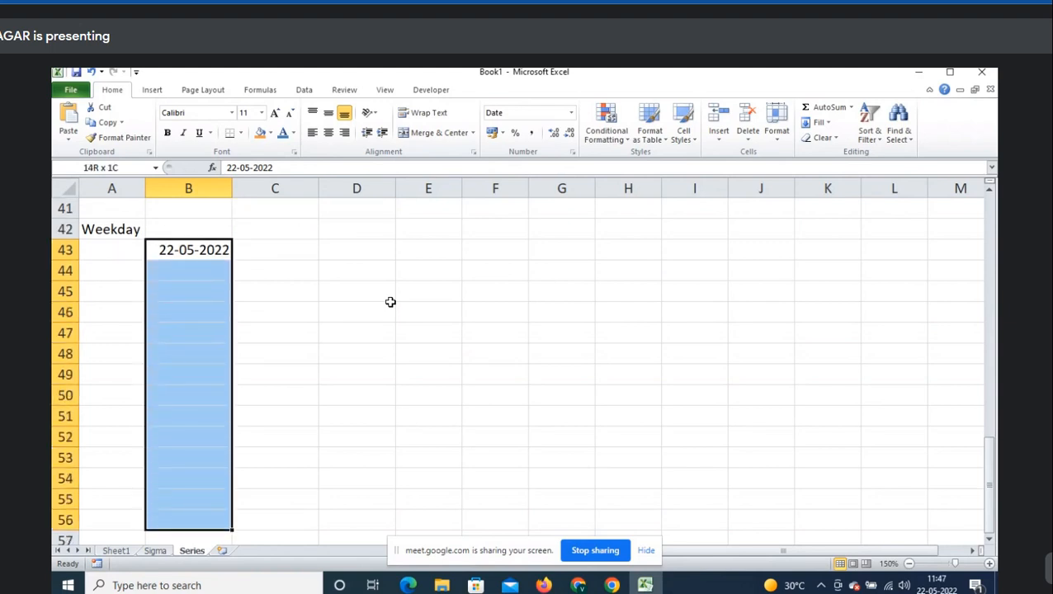
left_click(820, 122)
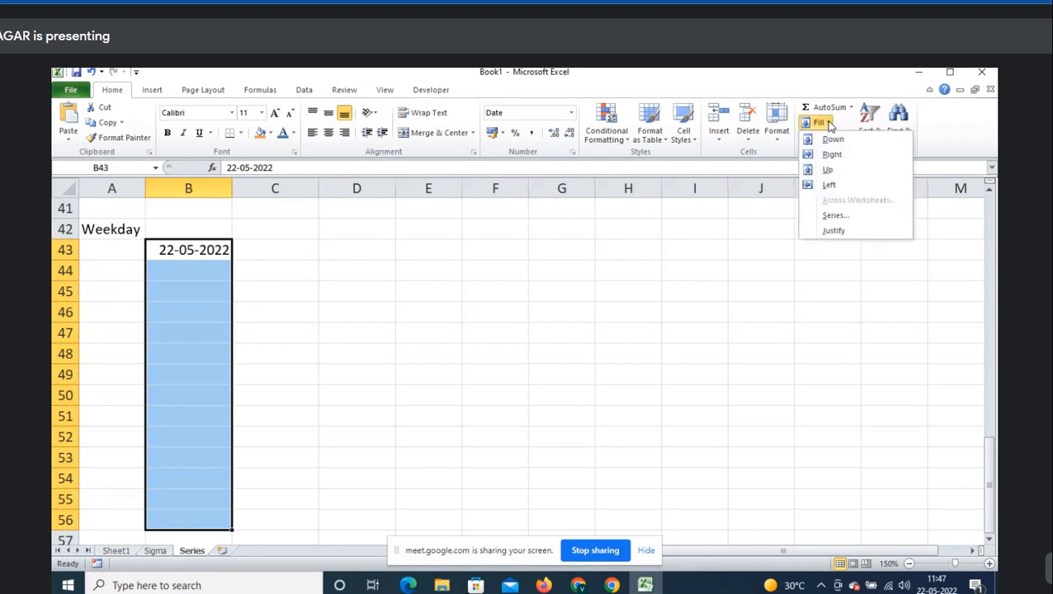
left_click(835, 216)
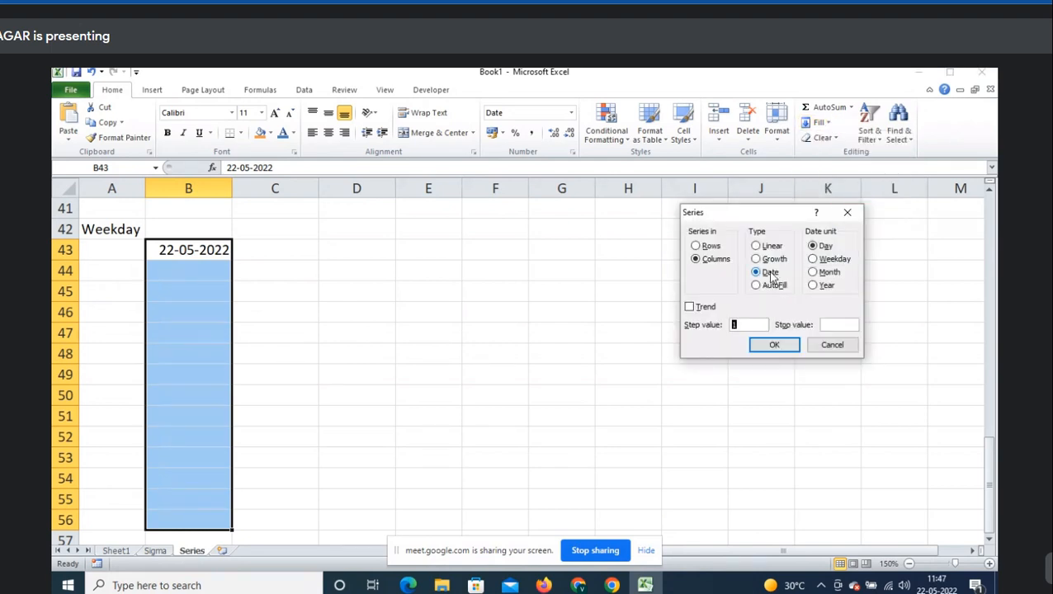
left_click(771, 277)
left_click(824, 263)
left_click(775, 347)
left_click_drag(191, 275, 216, 372)
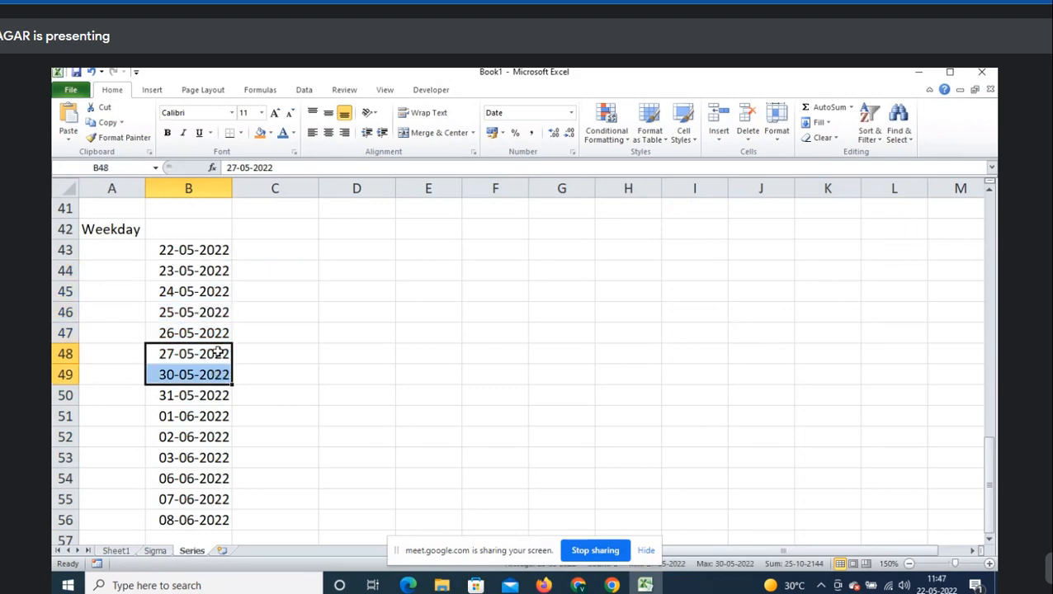
- Admit the waiting participant in the Google Meet call, then minimize Chrome back to Excel
left_click(579, 585)
left_click(614, 534)
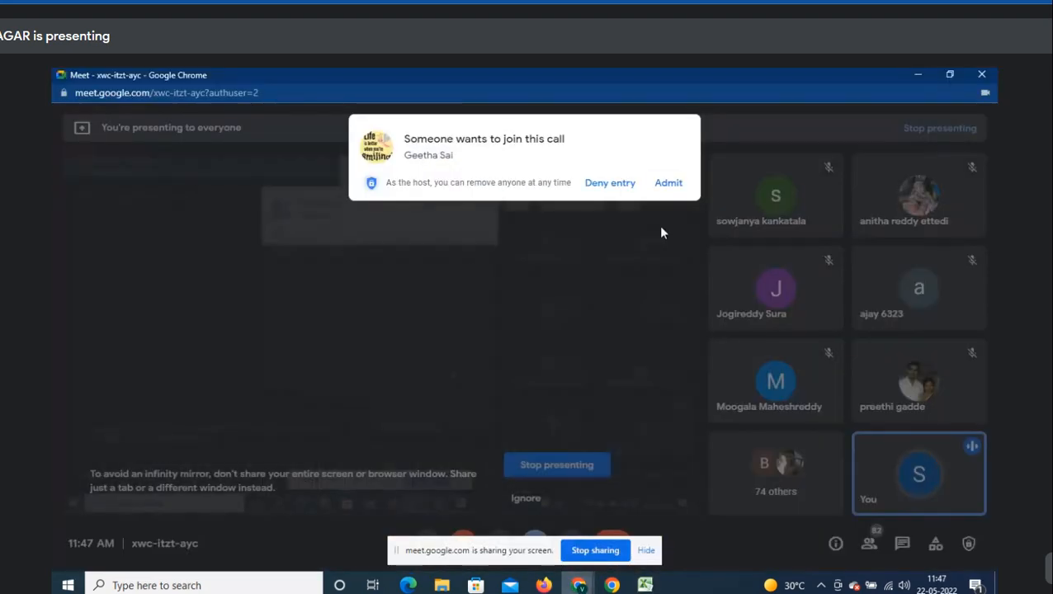
left_click(677, 183)
left_click(914, 75)
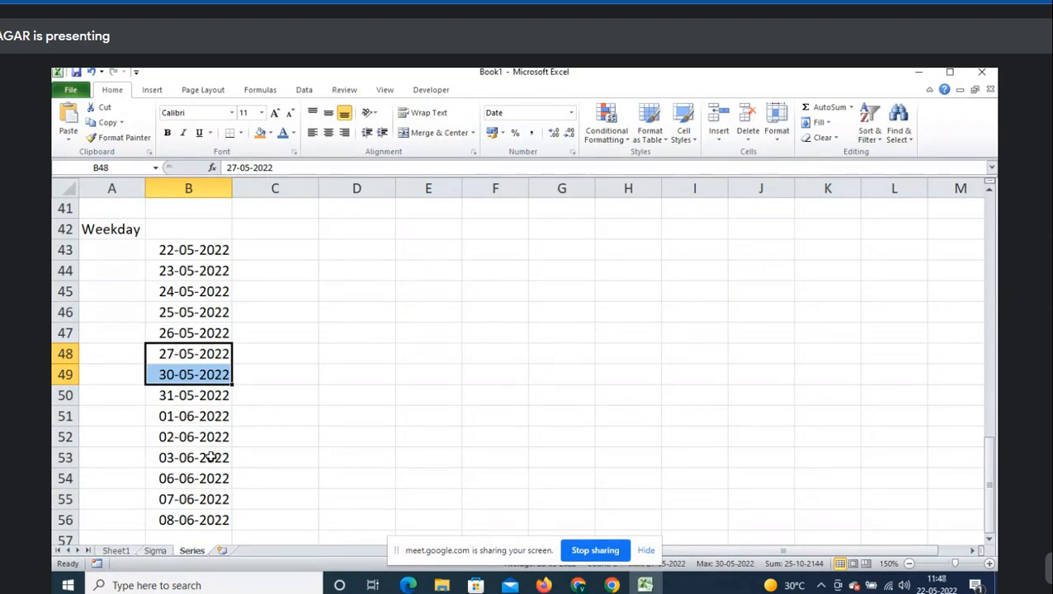
left_click_drag(211, 457, 212, 472)
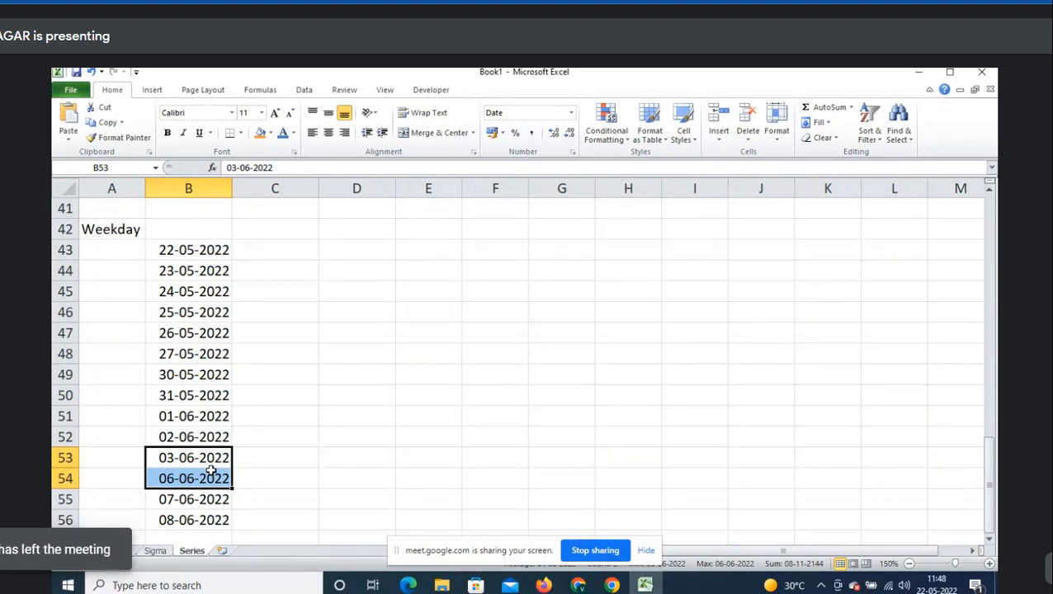
left_click(202, 271)
left_click(831, 123)
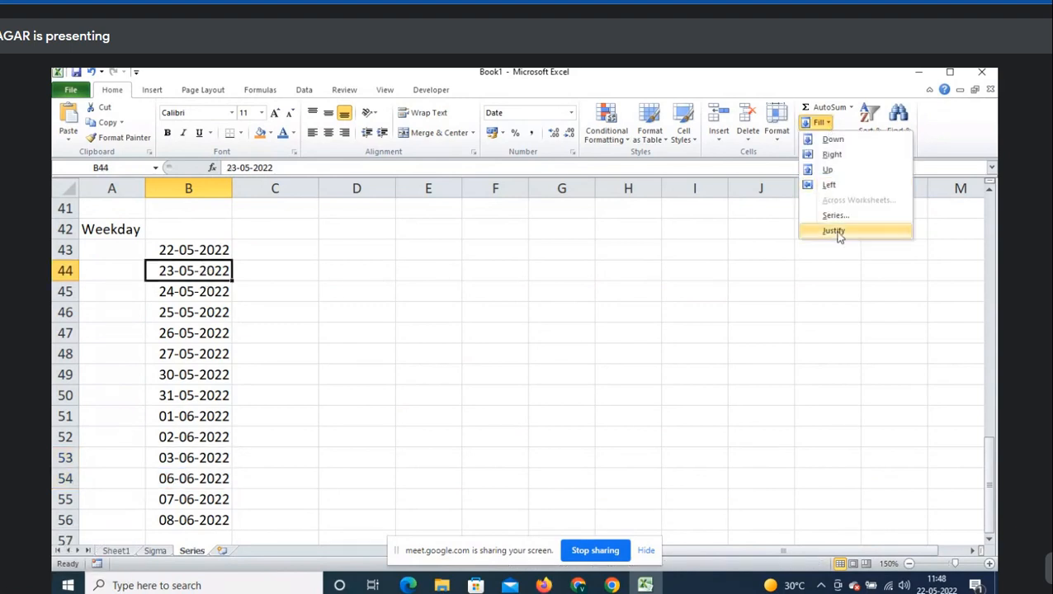
left_click(834, 214)
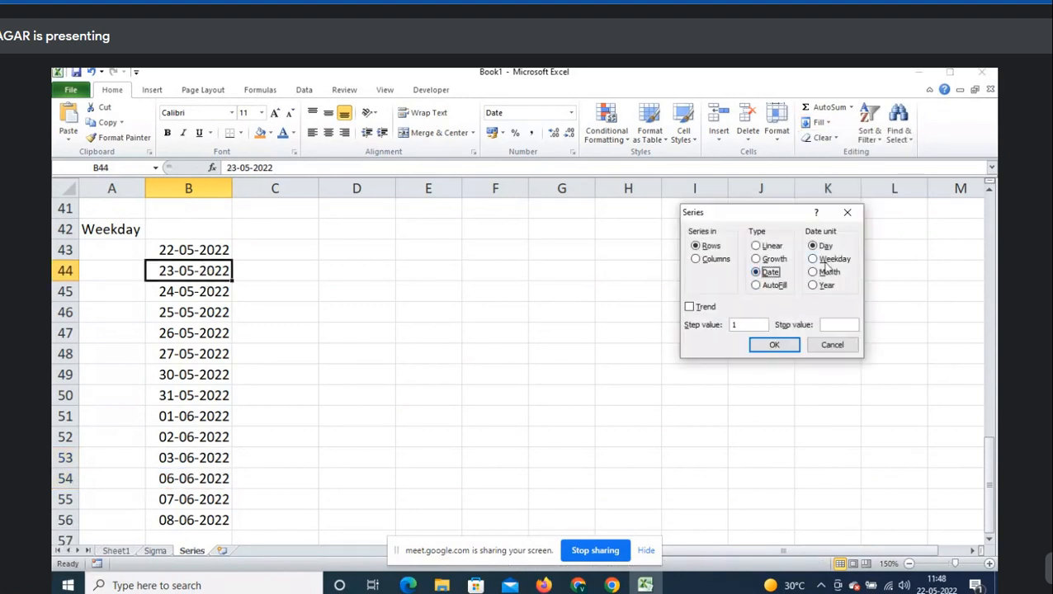
left_click(835, 261)
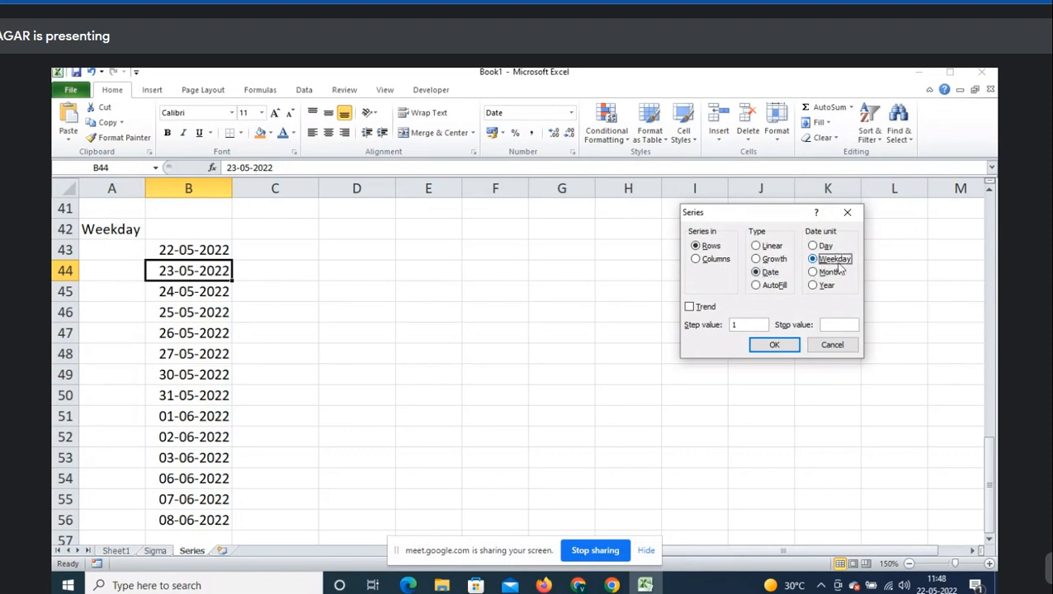
key("Return")
key("Up")
key("Up")
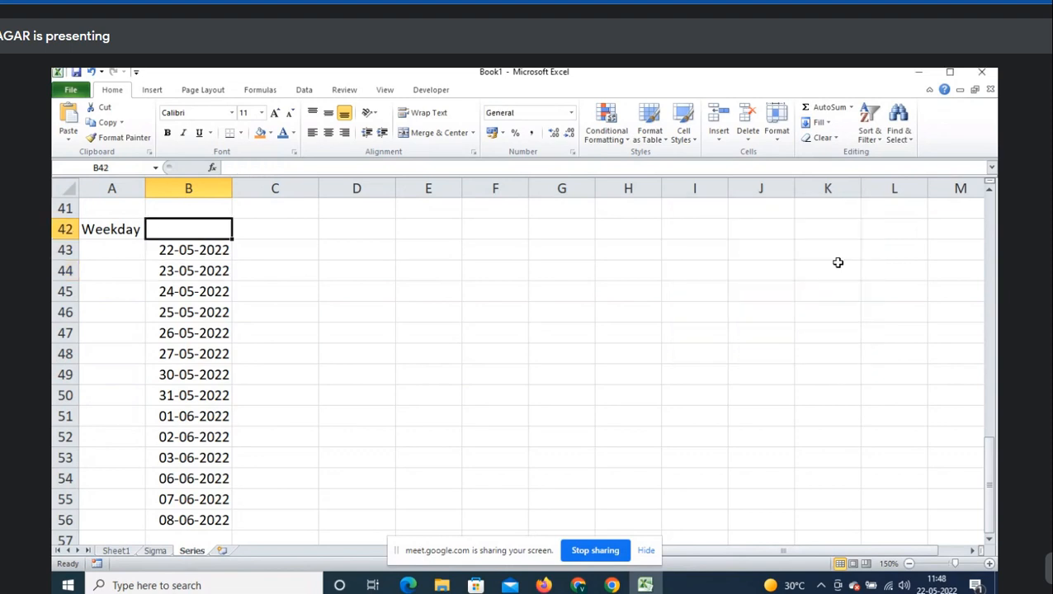
- Type 'To get only weekdays(Mon-Fri) dates' in B42 and insert a blank row 43 above the dates
type("To get")
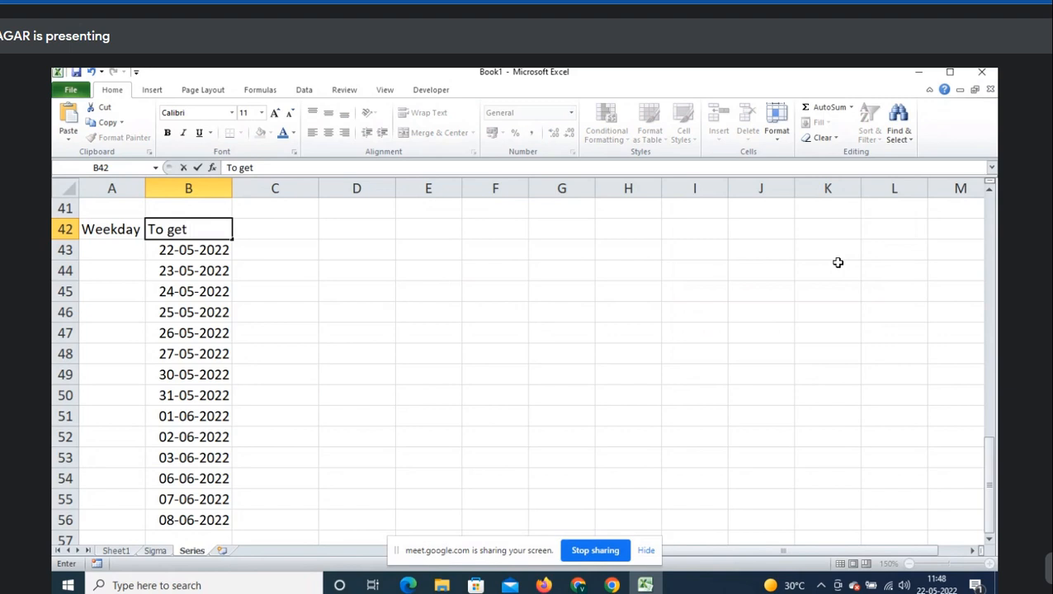
type(" only weekdays")
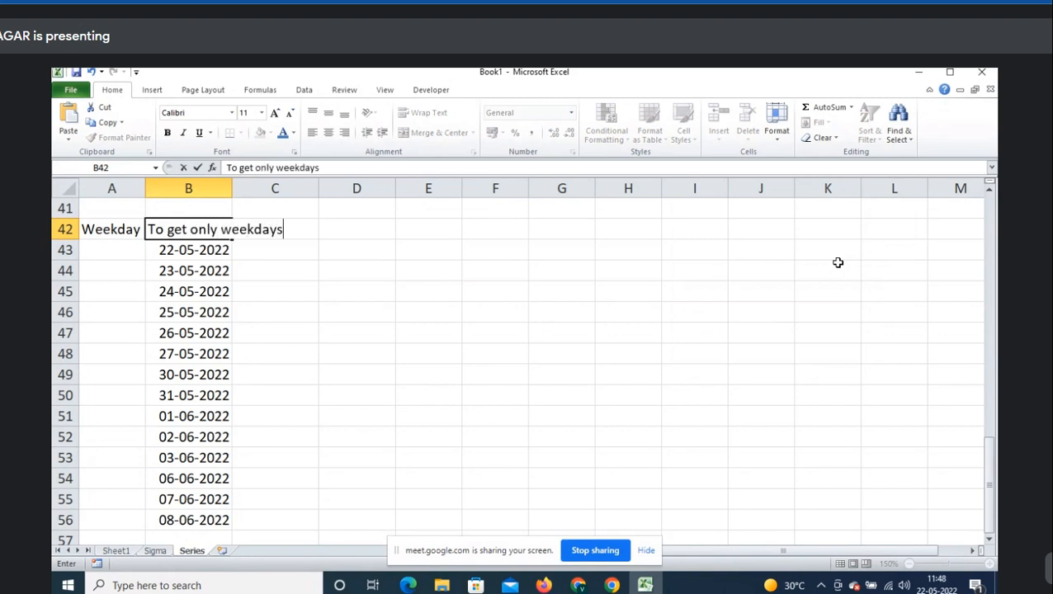
type("(Mon-F")
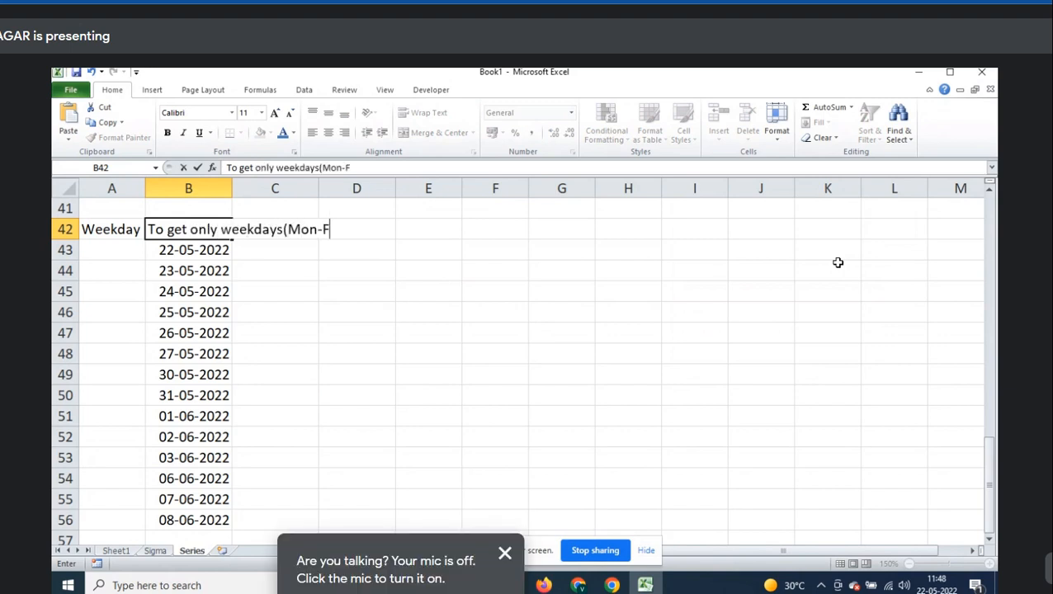
type("ri) dates")
key("Return")
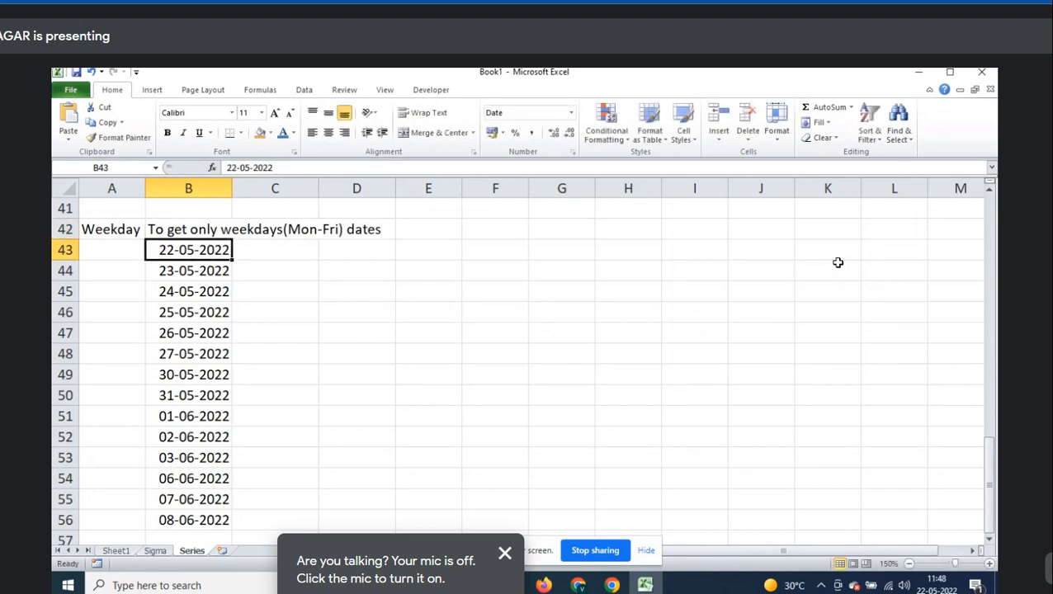
key("shift+space")
key("ctrl+shift+plus")
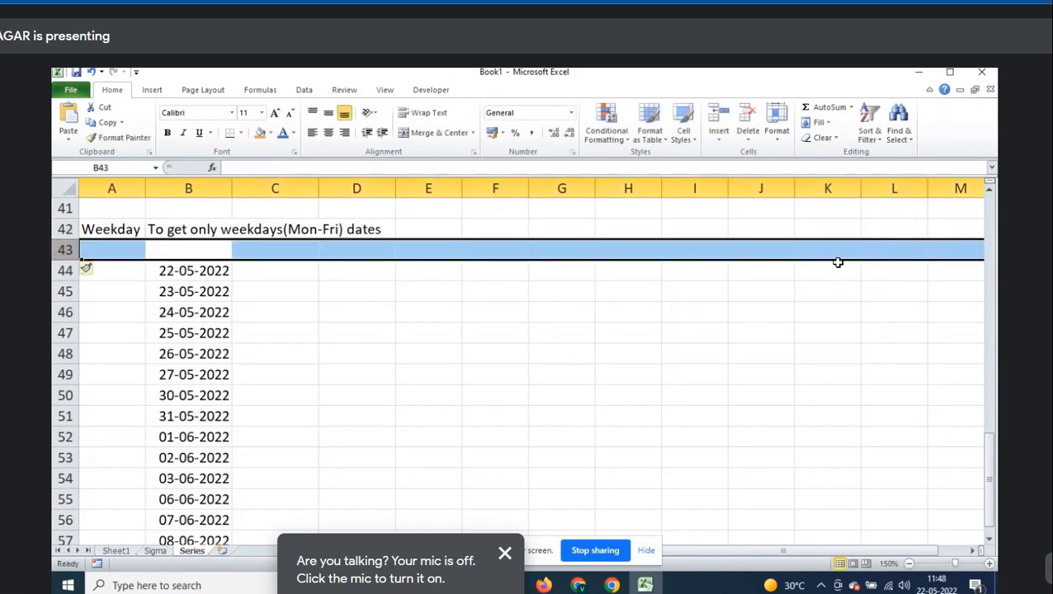
- Enter the note 'Step value:1' in cell A43
key("Left")
type("Step value:1")
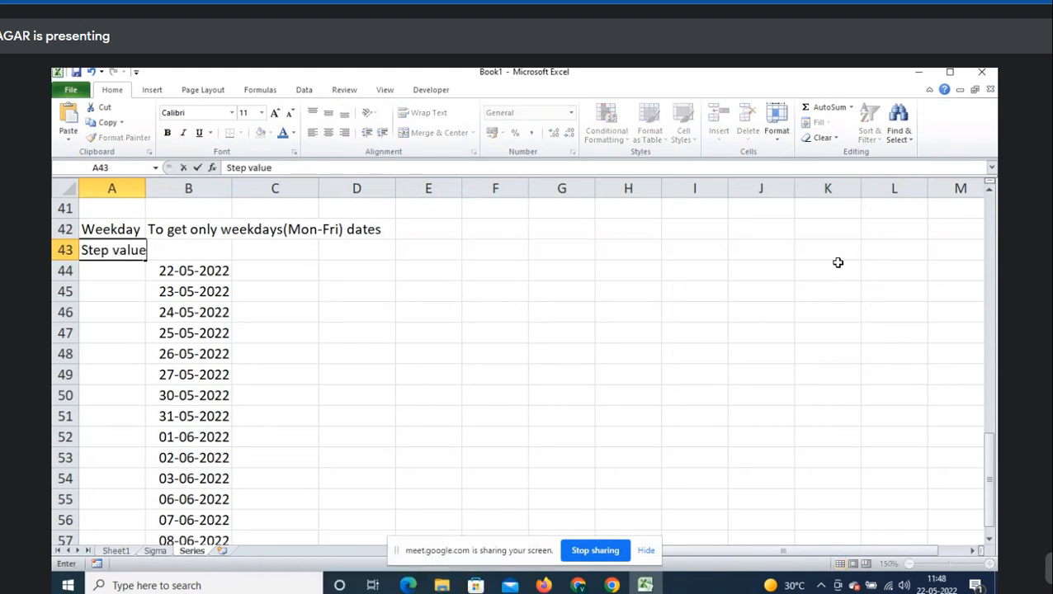
key("Right")
key("Right")
key("Right")
key("Right")
key("Right")
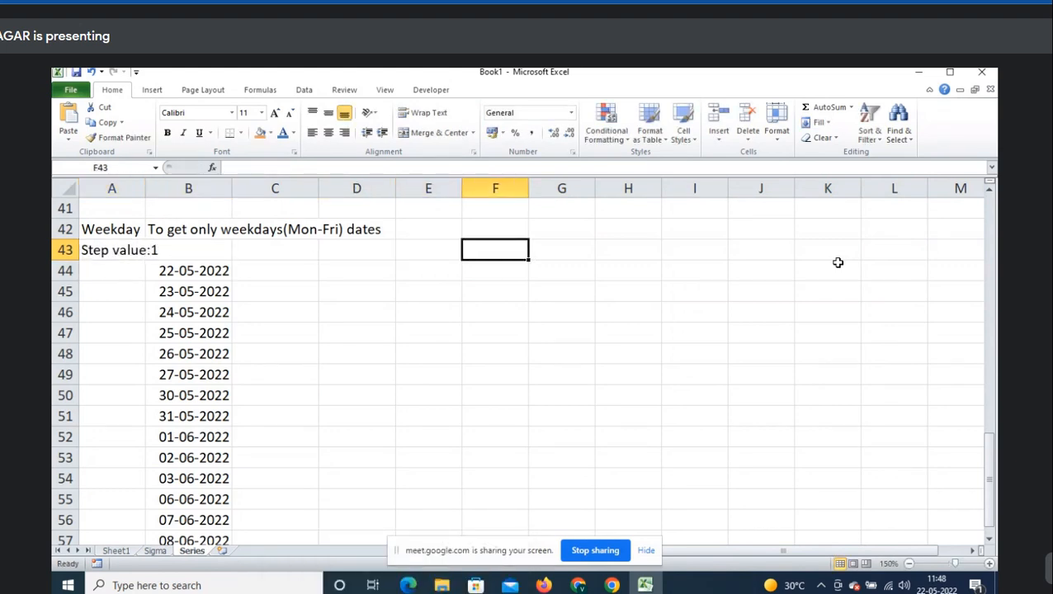
key("Down")
key("alt+Tab")
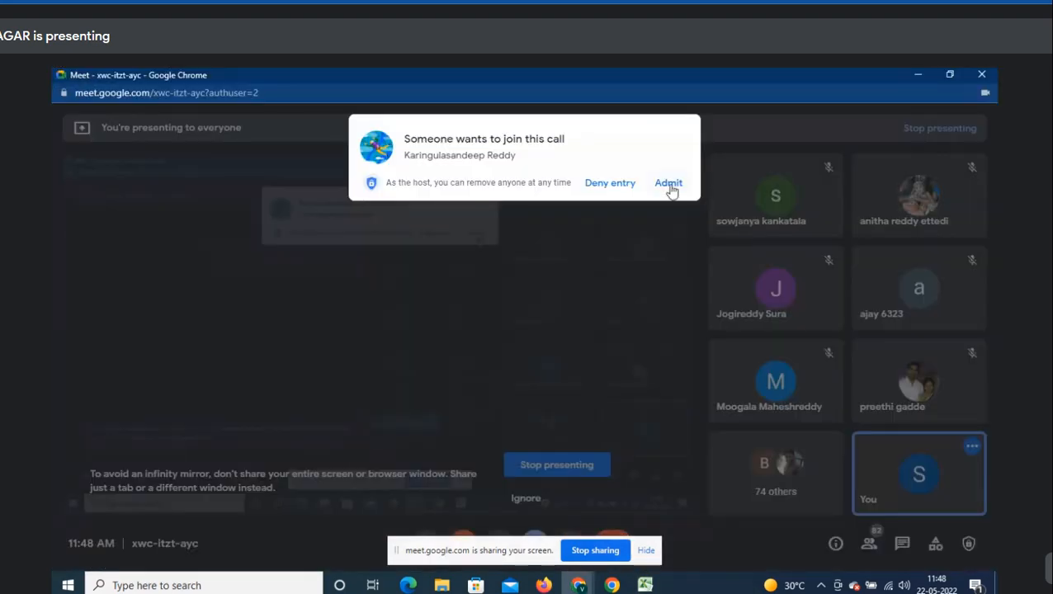
- Insert today's date, 22-05-2022, into cell F44 with Ctrl+;
left_click(669, 185)
key("alt+Tab")
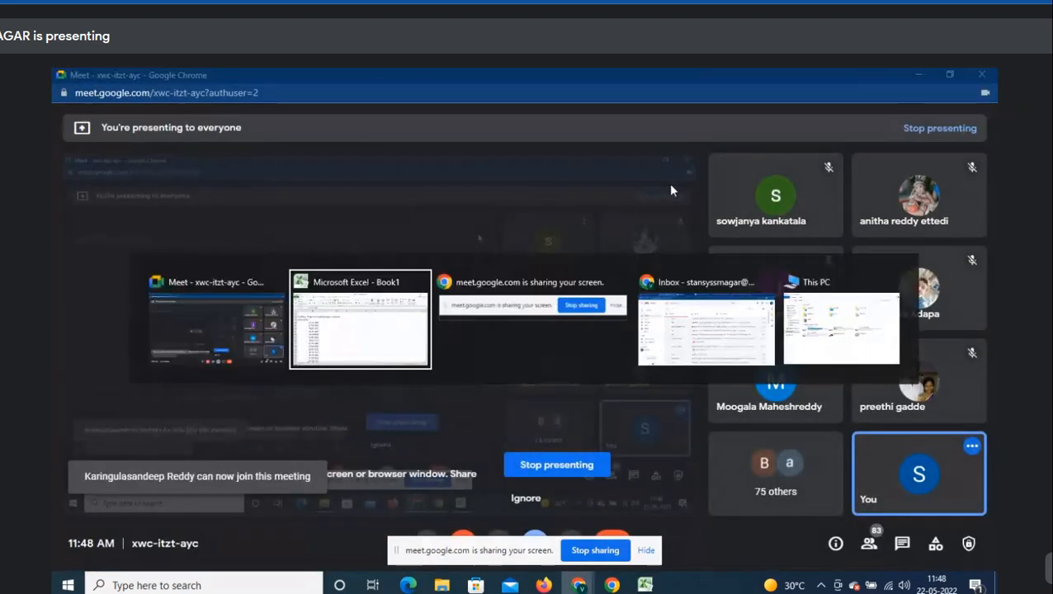
key("Left")
key("Right")
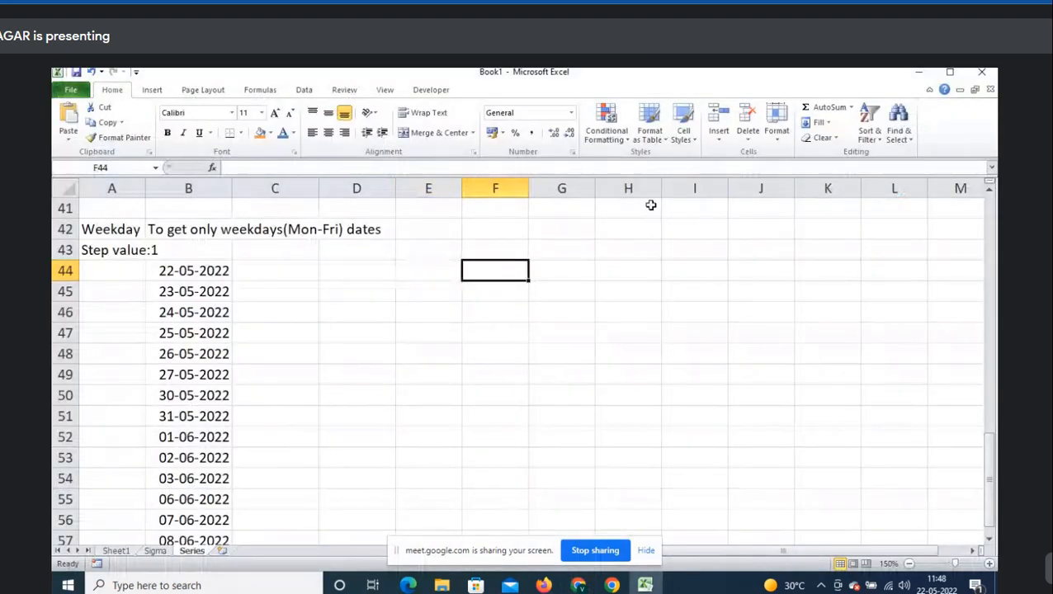
key("ctrl+semicolon")
key("Right")
key("Left")
- Try a monthly Fill Series on F44:F50, cancel it, and reselect F44
key("shift+Down")
key("shift+Down")
key("shift+Down")
key("shift+Down")
key("shift+Down")
key("shift+Down")
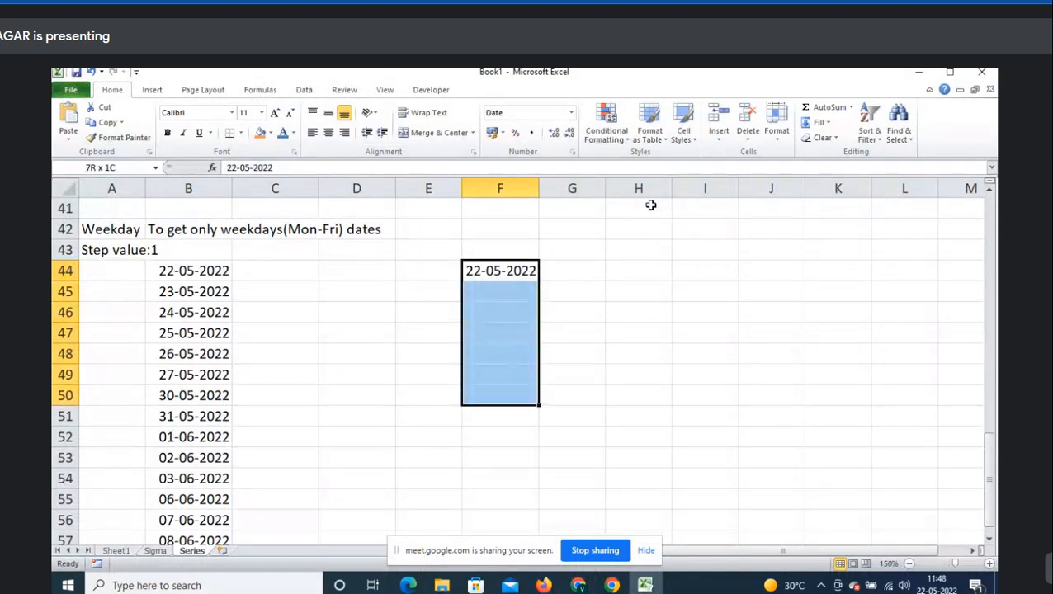
left_click(832, 124)
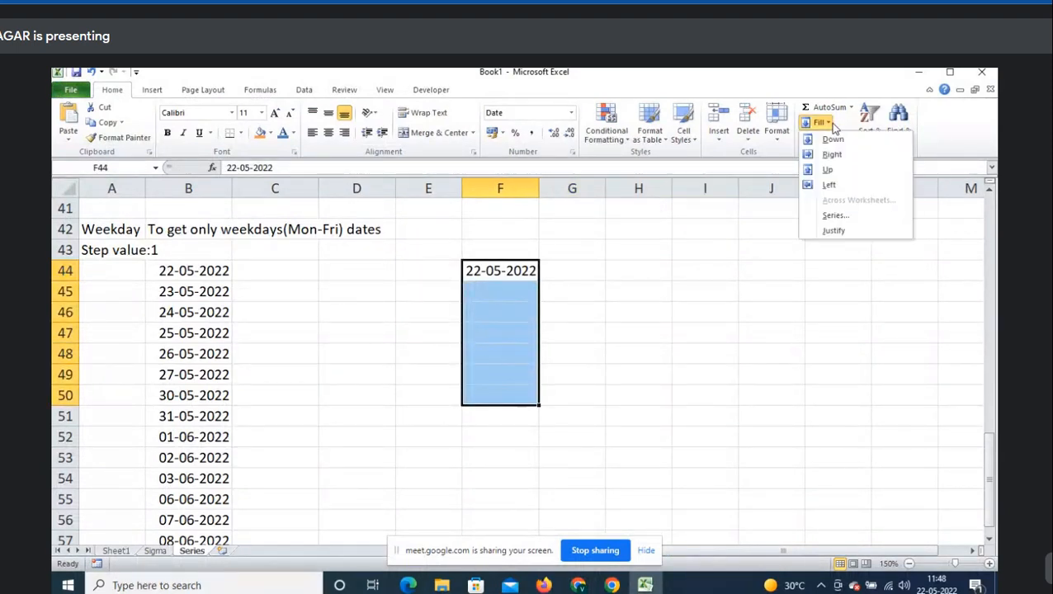
left_click(834, 214)
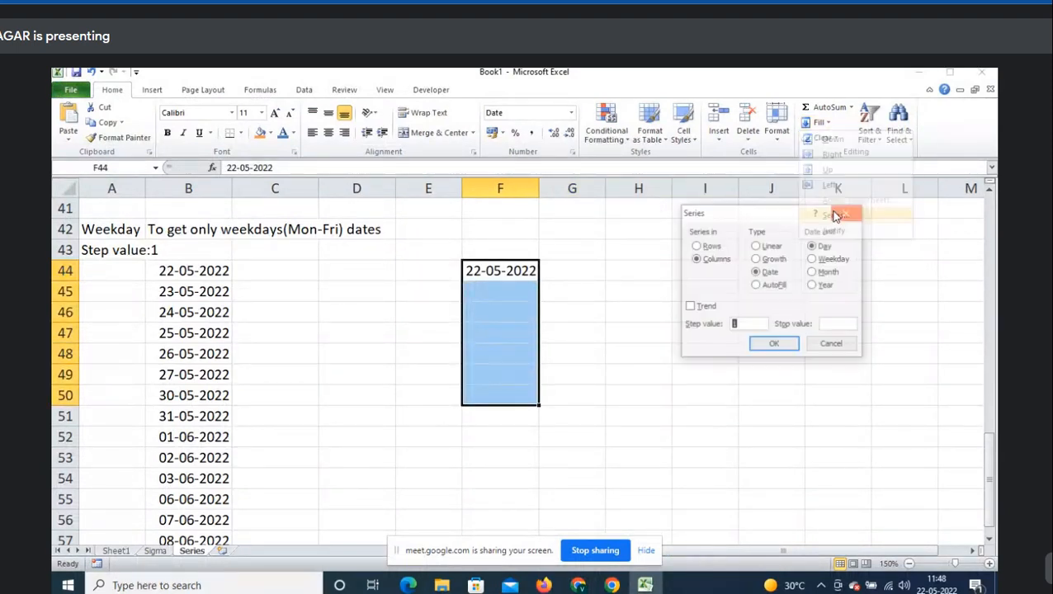
left_click(830, 277)
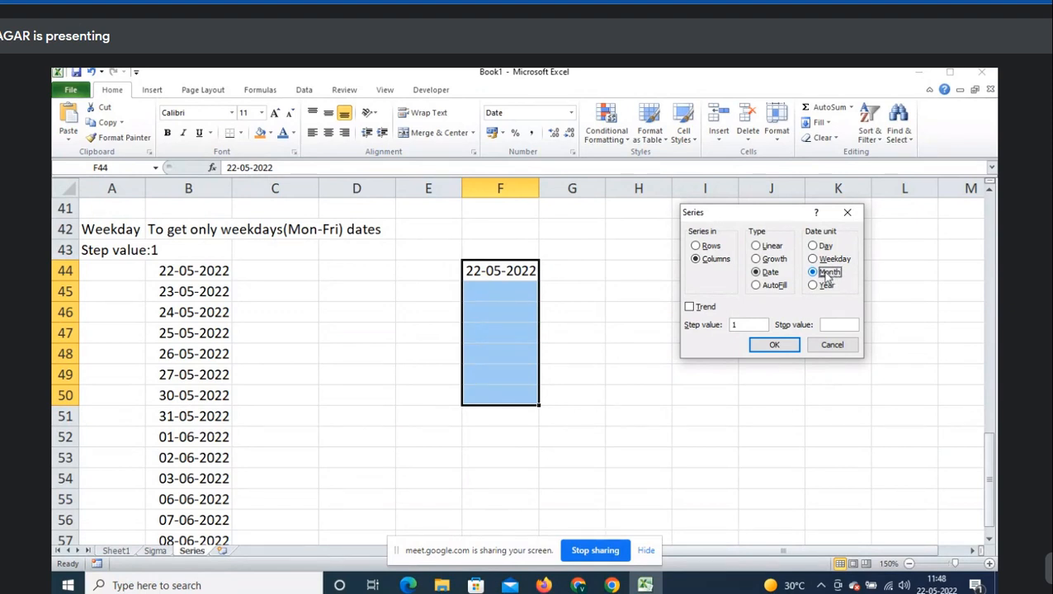
key("Escape")
left_click(502, 277)
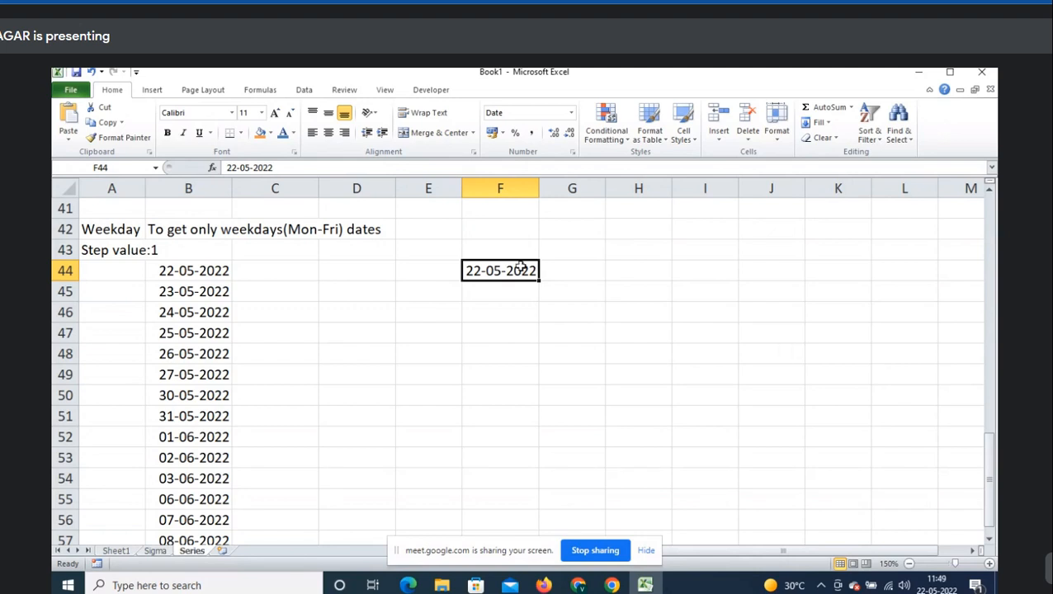
- Fill F44:F51 with a Date series by Month, step value 1
left_click_drag(502, 269, 503, 411)
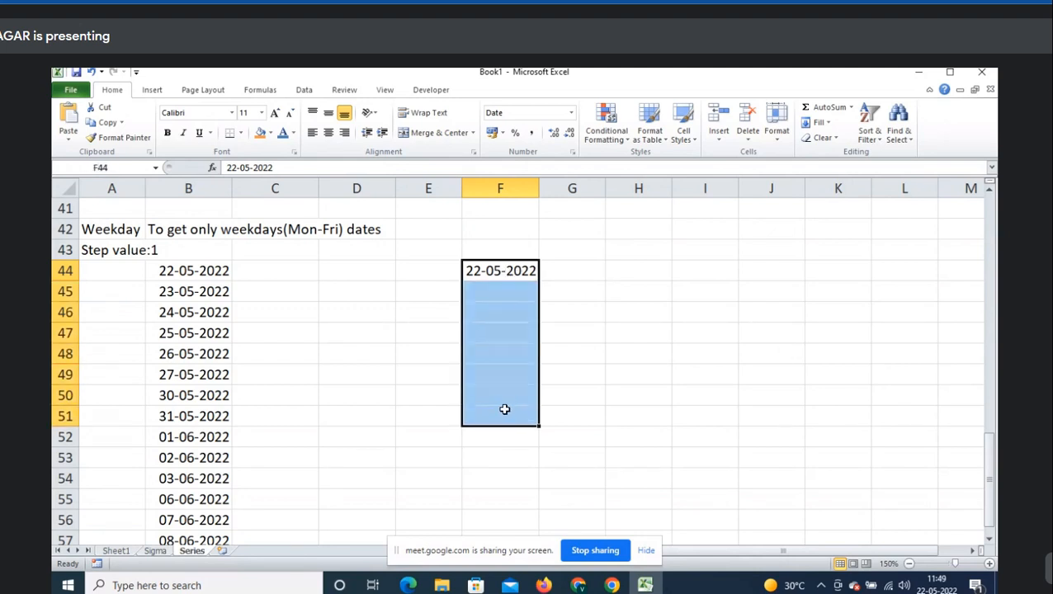
left_click(827, 124)
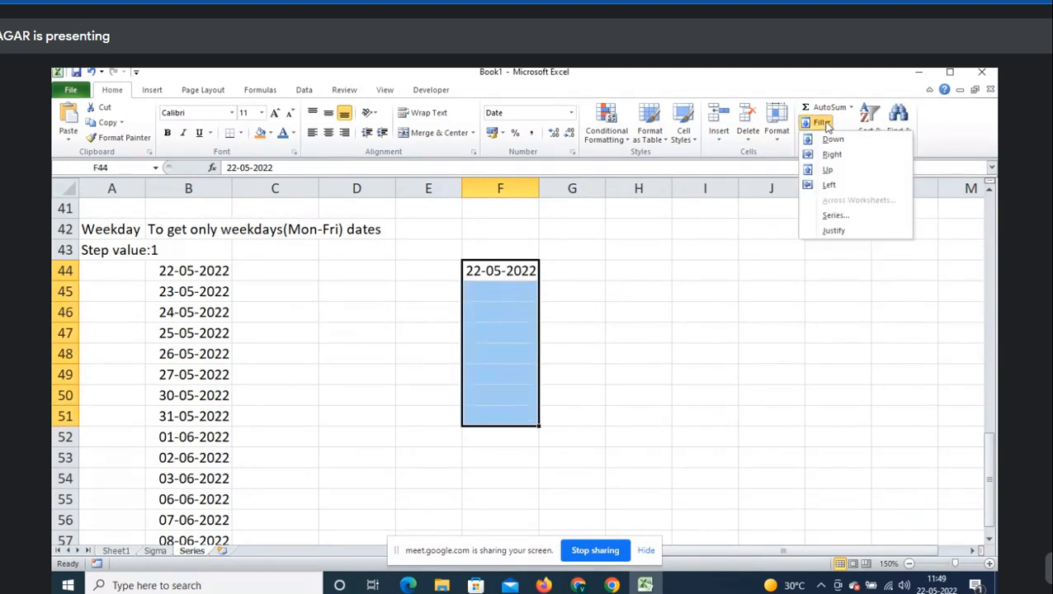
left_click(841, 218)
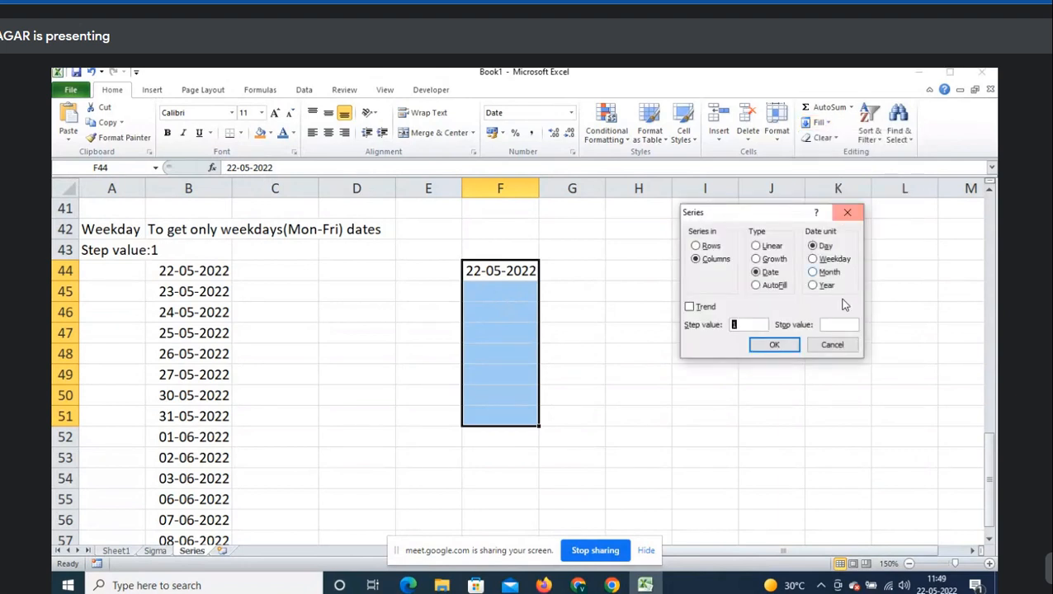
left_click(772, 273)
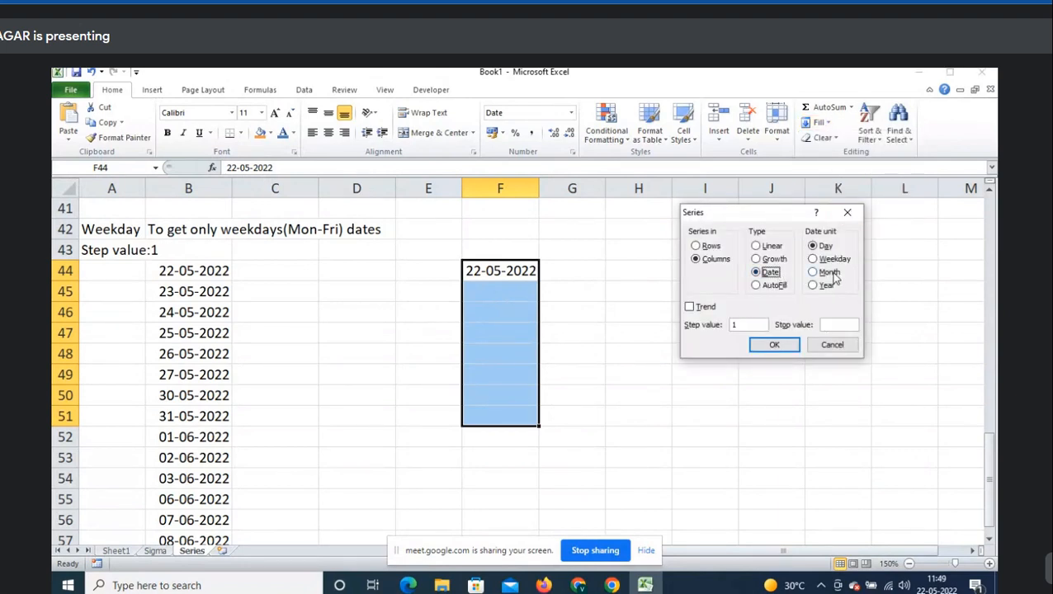
left_click(832, 273)
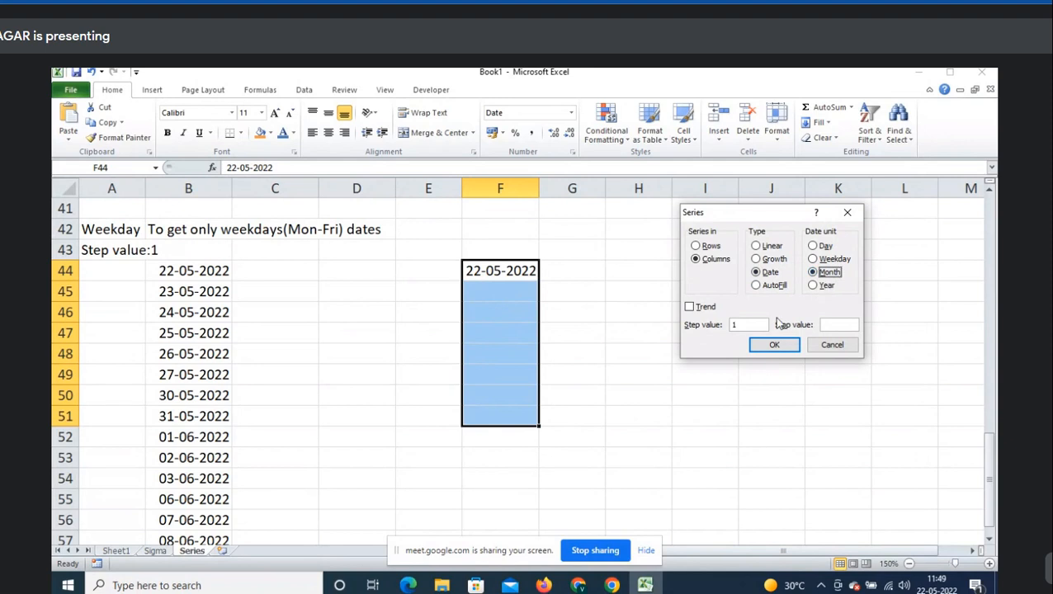
left_click(751, 326)
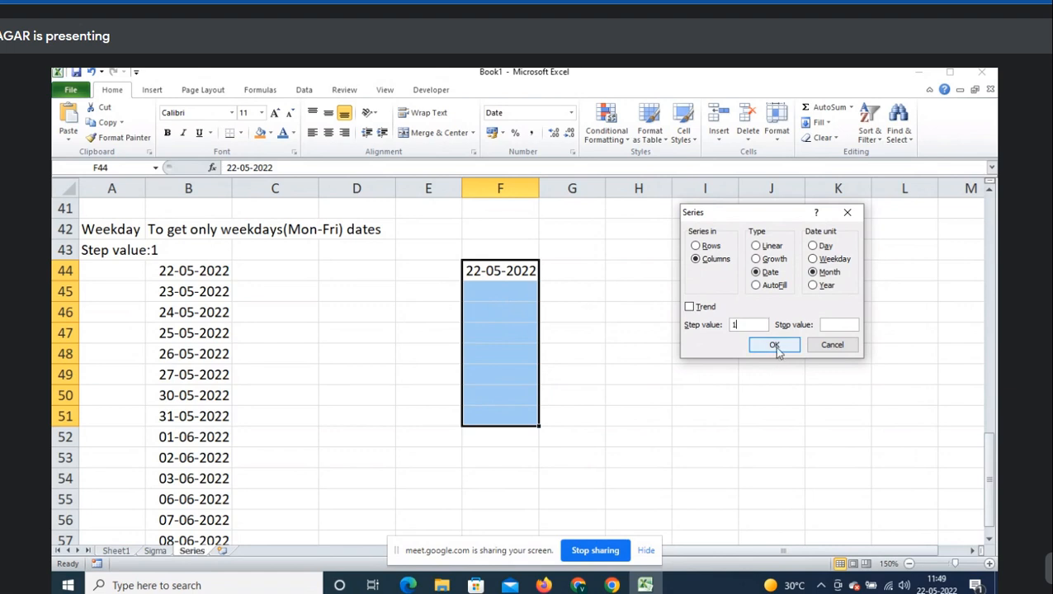
left_click(775, 346)
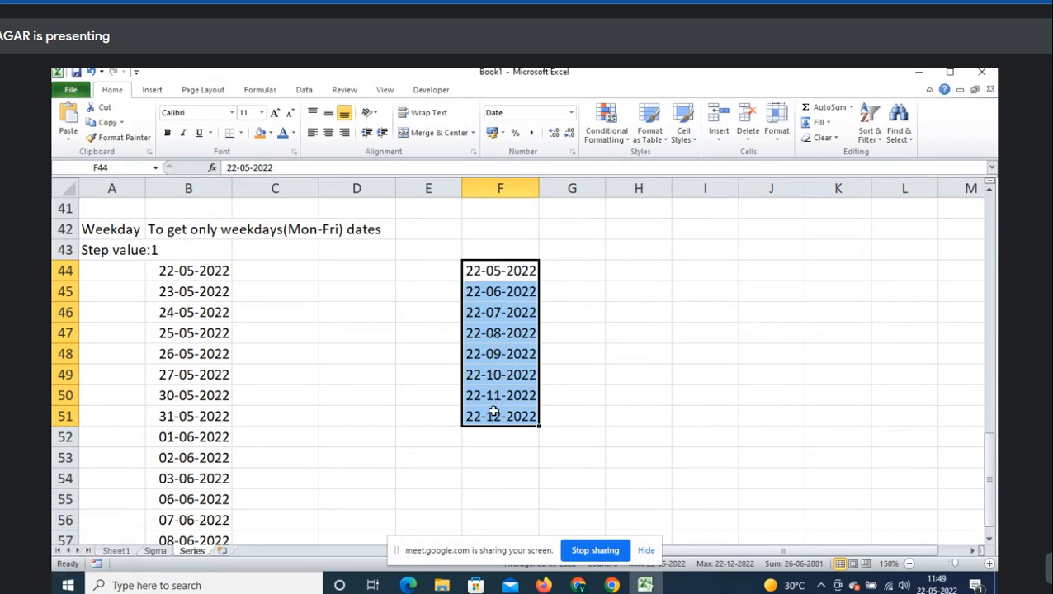
- Label F42 'Month' and F43 'Step value:1', then autofit column F's width
left_click(467, 234)
type("M")
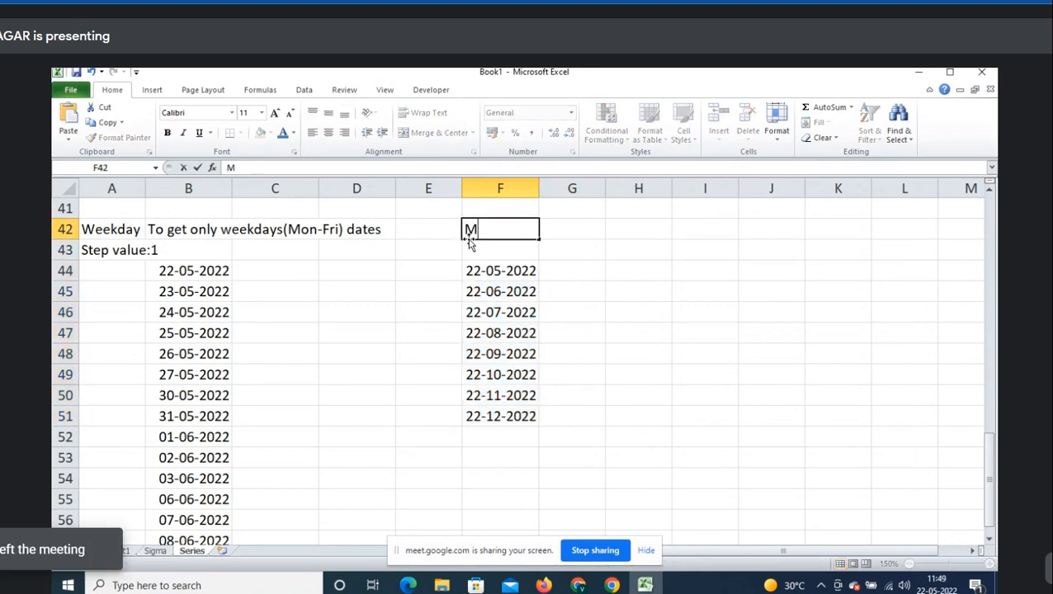
type("onth")
key("Return")
type("Ste")
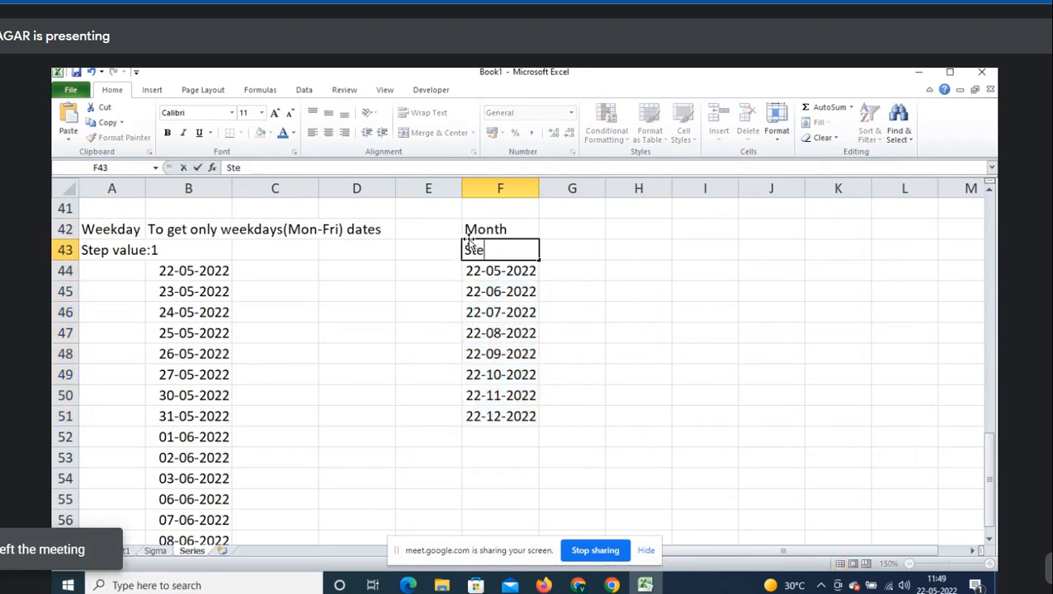
type("p value:1")
key("Tab")
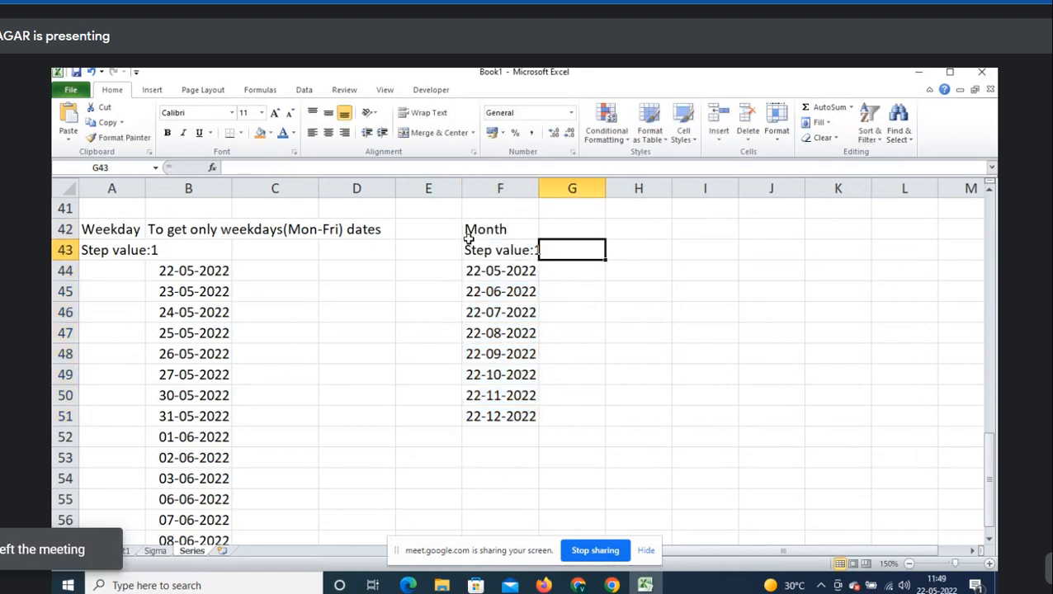
key("Return")
left_click(468, 243)
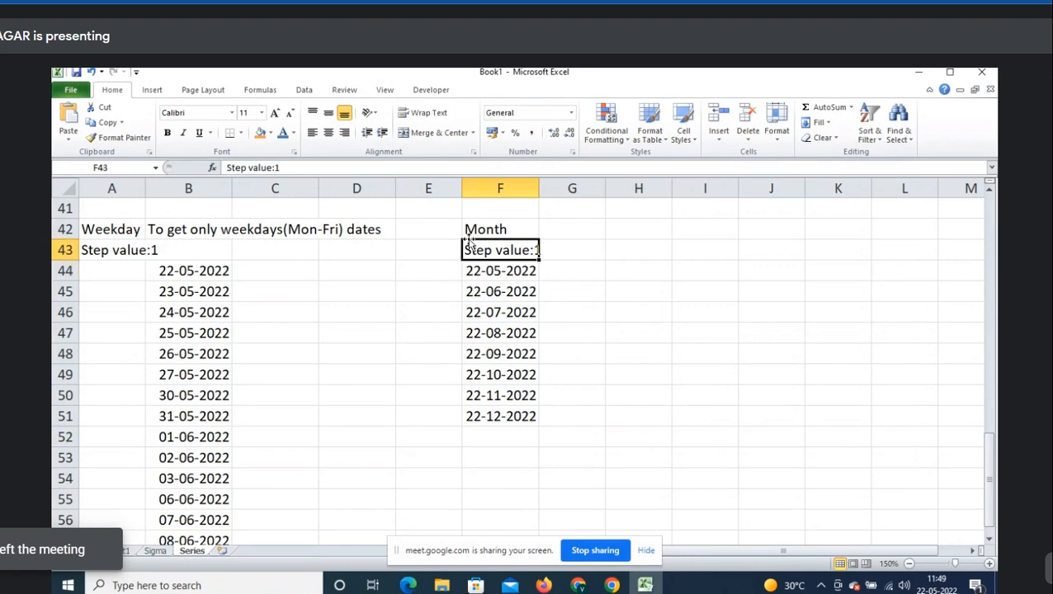
double_click(540, 180)
- Type the heading 'Year' in cell H42
left_click(628, 233)
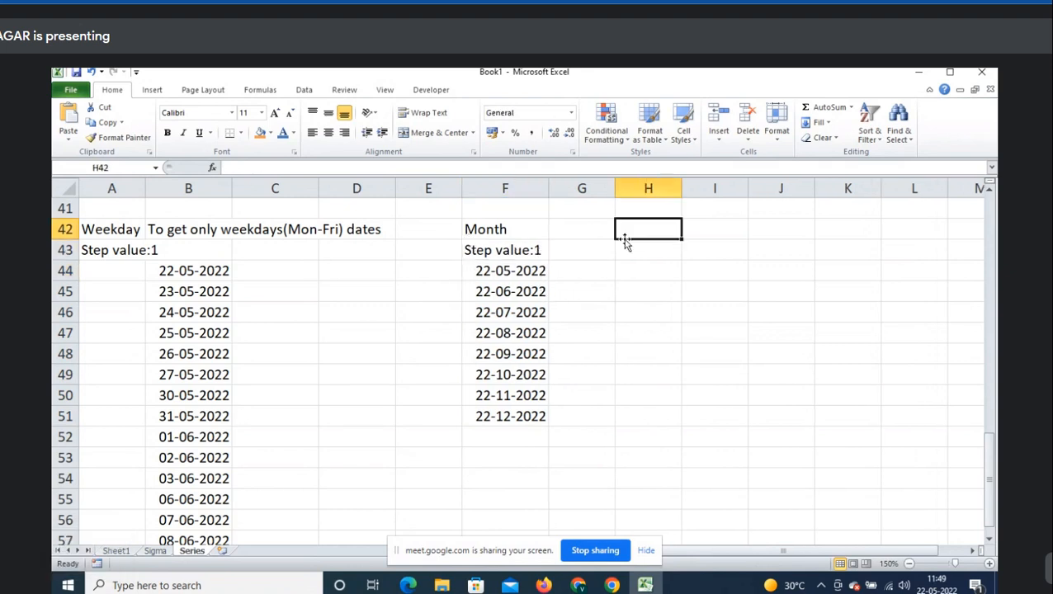
type("Year")
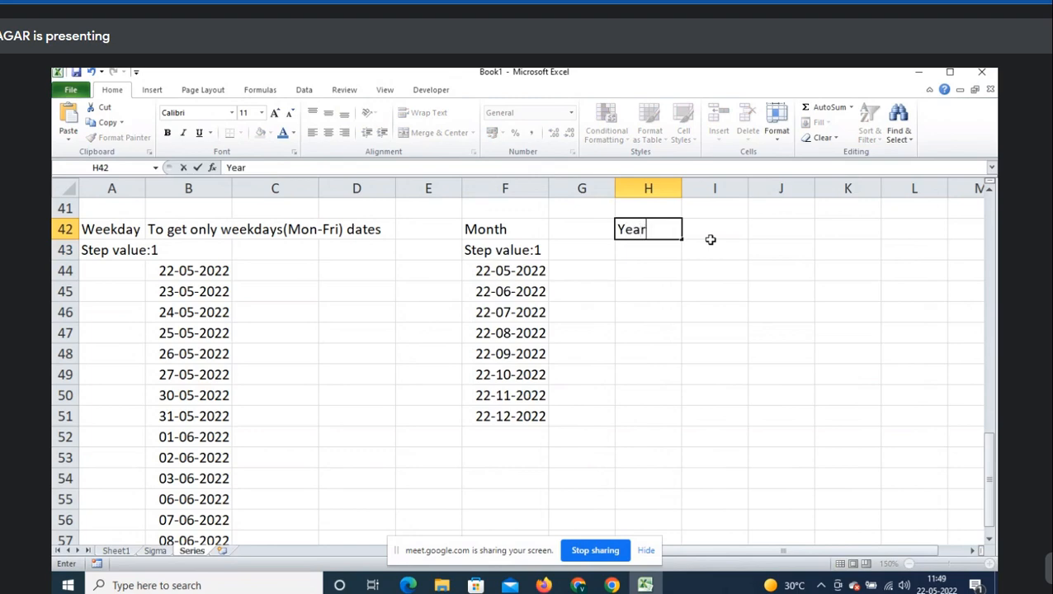
key("Return")
key("alt+Tab")
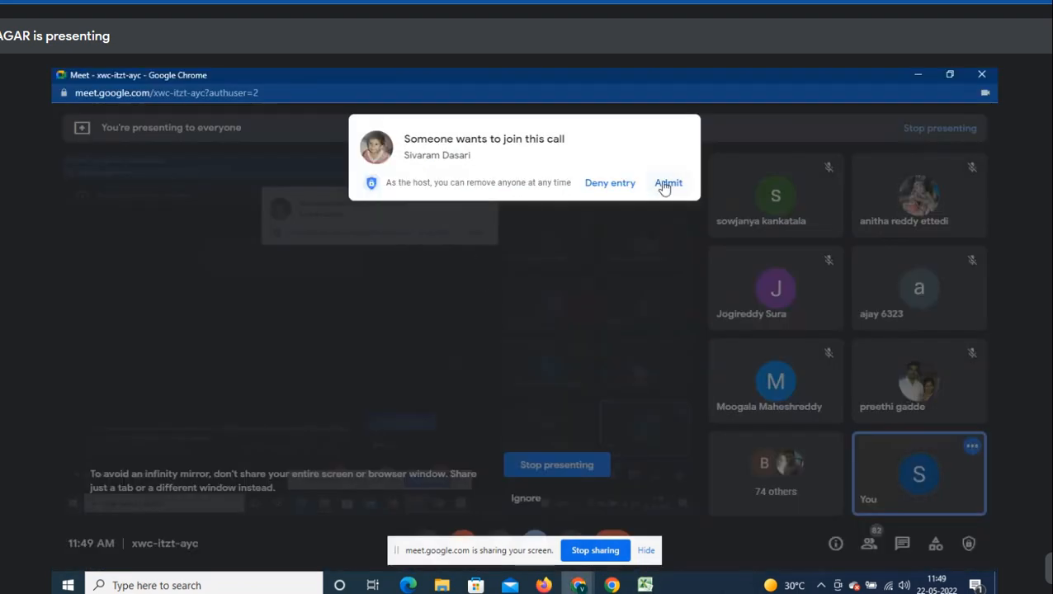
left_click(664, 186)
key("alt+Tab")
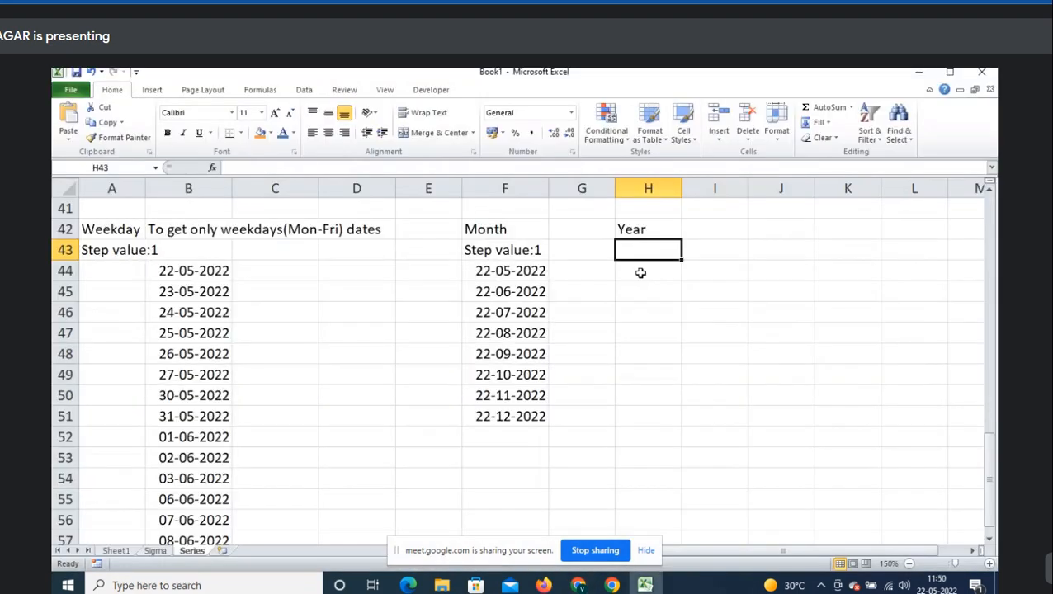
- Insert today's date, 22-05-2022, in H44 as the yearly series start
left_click(642, 270)
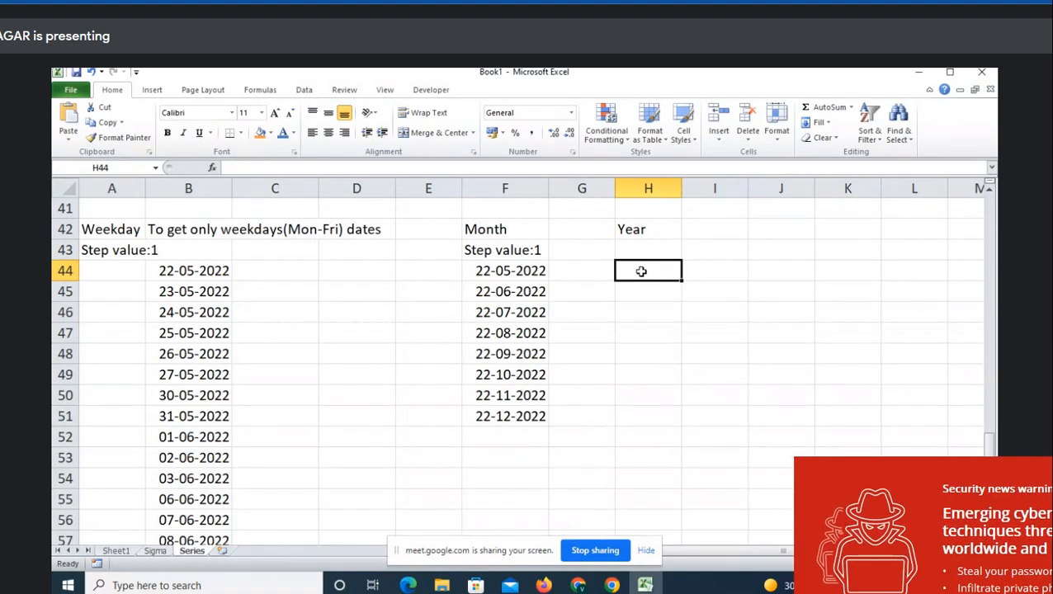
double_click(642, 271)
key("ctrl+semicolon")
key("Tab")
left_click(643, 272)
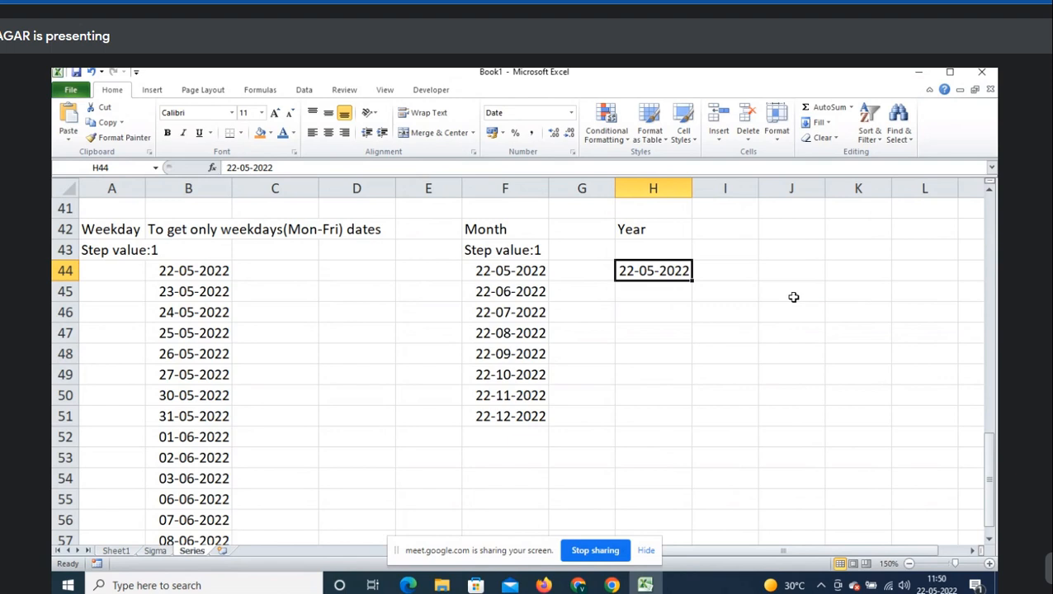
- Fill H44:H51 with a yearly Date series (step 1) and copy F43's 'Step value:1' label
left_click_drag(648, 274, 650, 411)
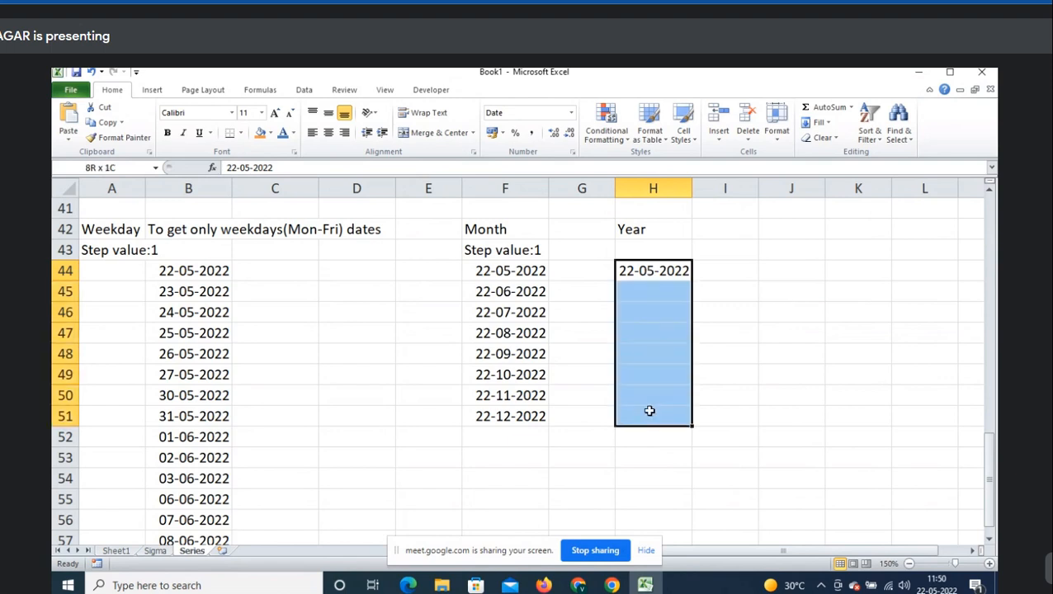
left_click(826, 123)
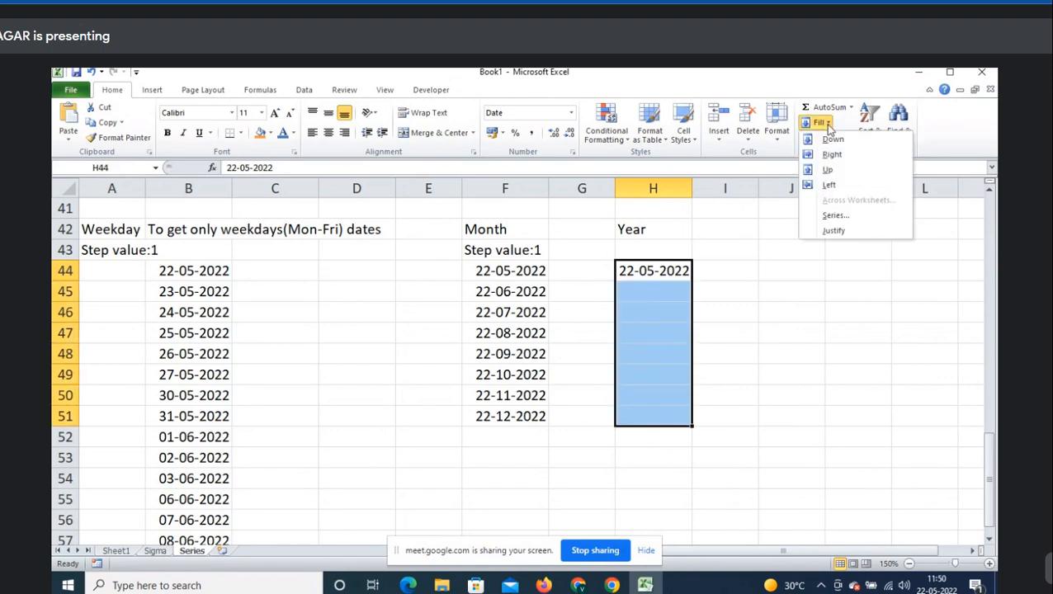
left_click(835, 215)
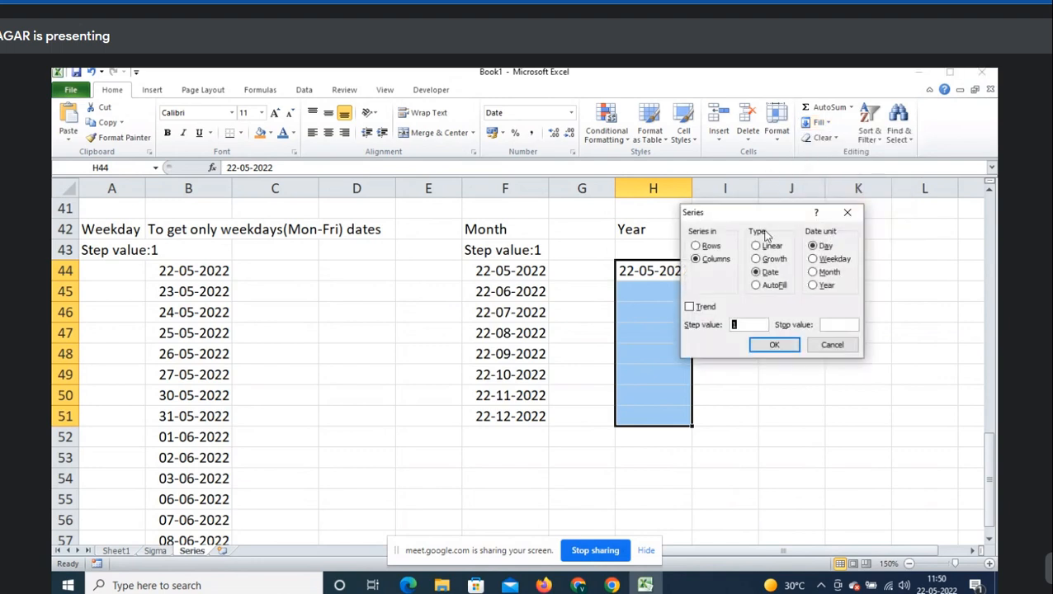
left_click_drag(752, 214, 787, 102)
left_click(800, 161)
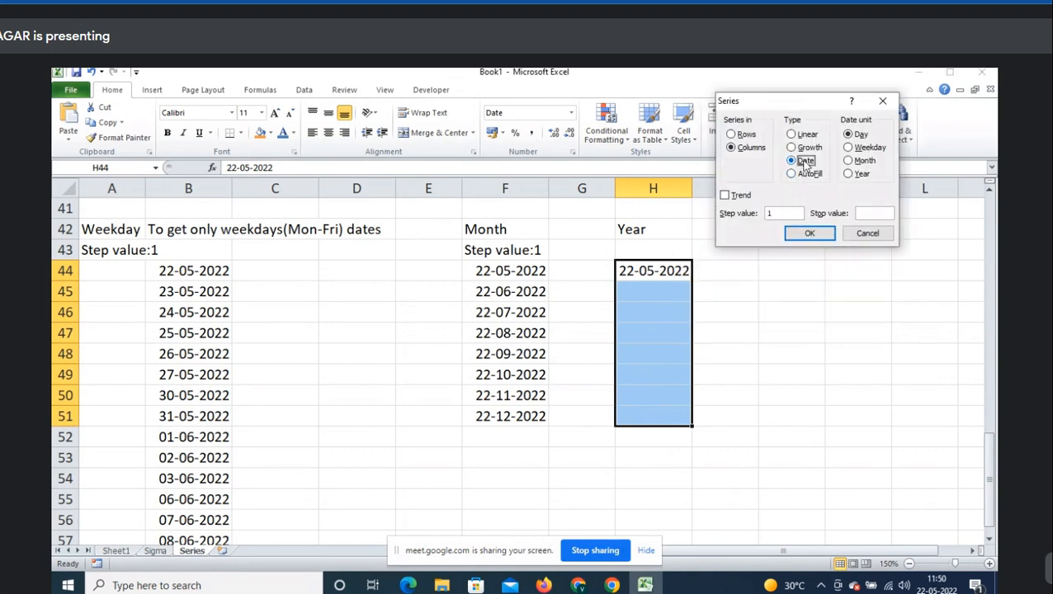
left_click(860, 174)
left_click(784, 212)
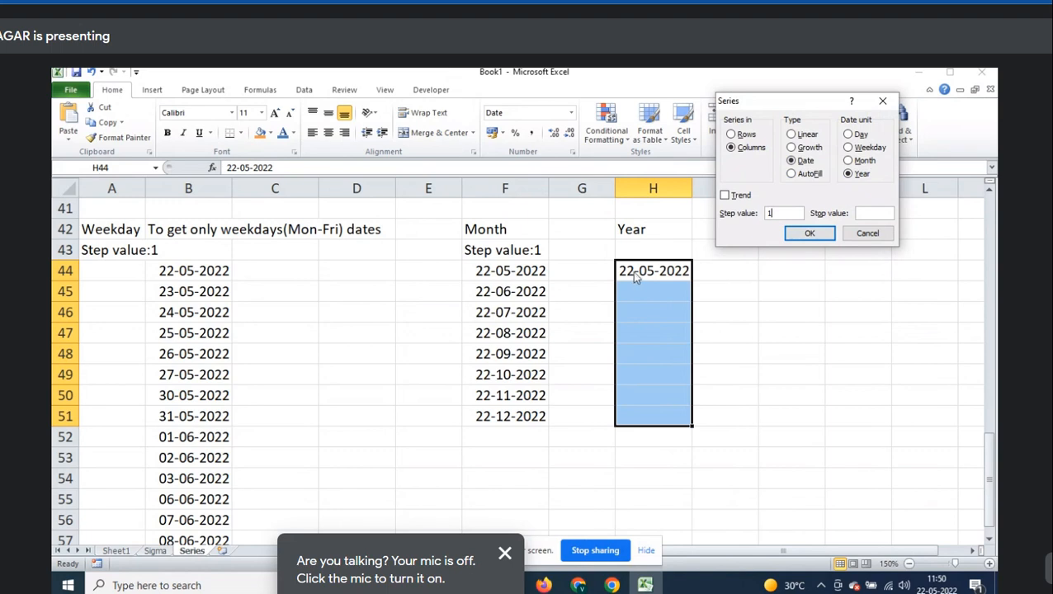
left_click(810, 233)
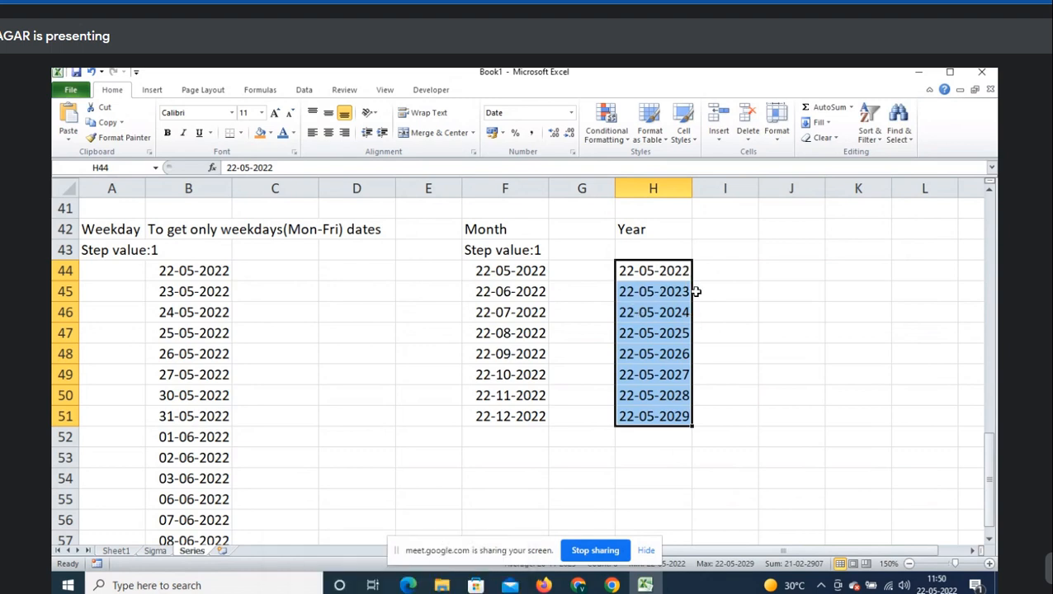
left_click(528, 249)
key("ctrl+c")
left_click(658, 249)
key("ctrl+v")
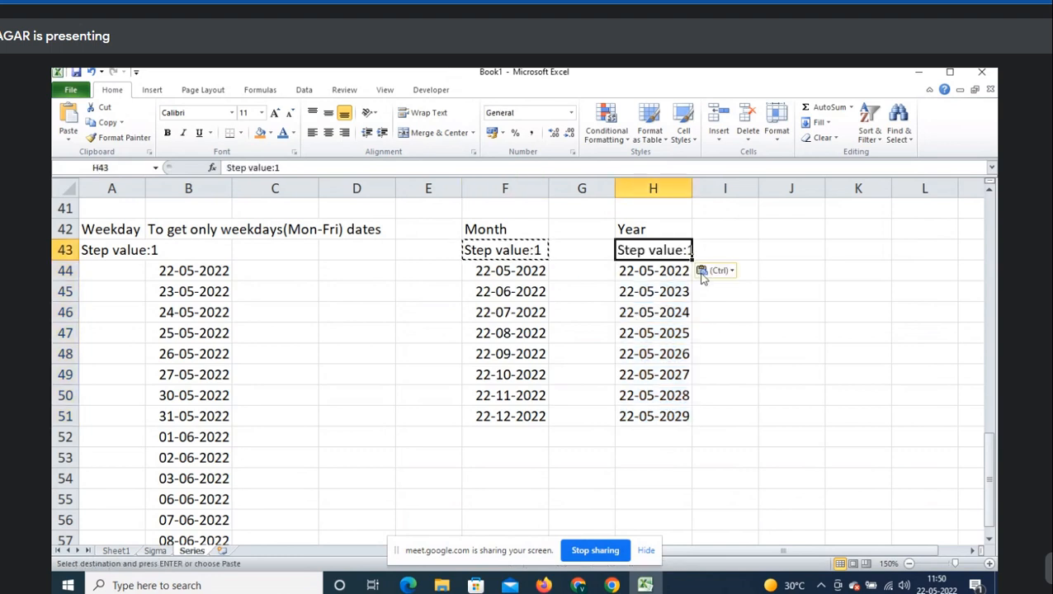
key("Escape")
left_click(670, 225)
scroll(746, 241, "up", 1)
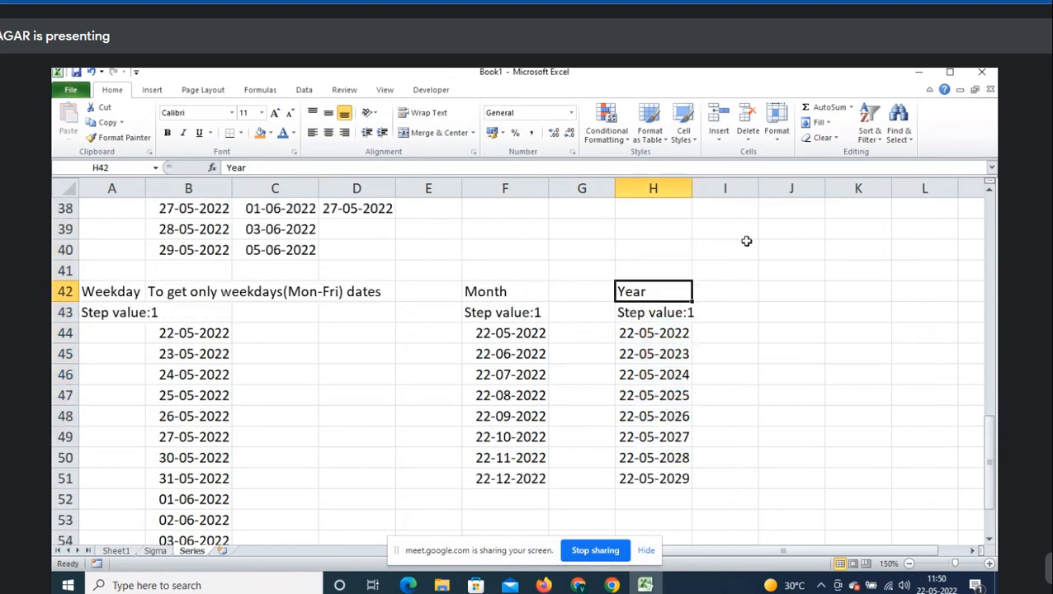
left_click(514, 299)
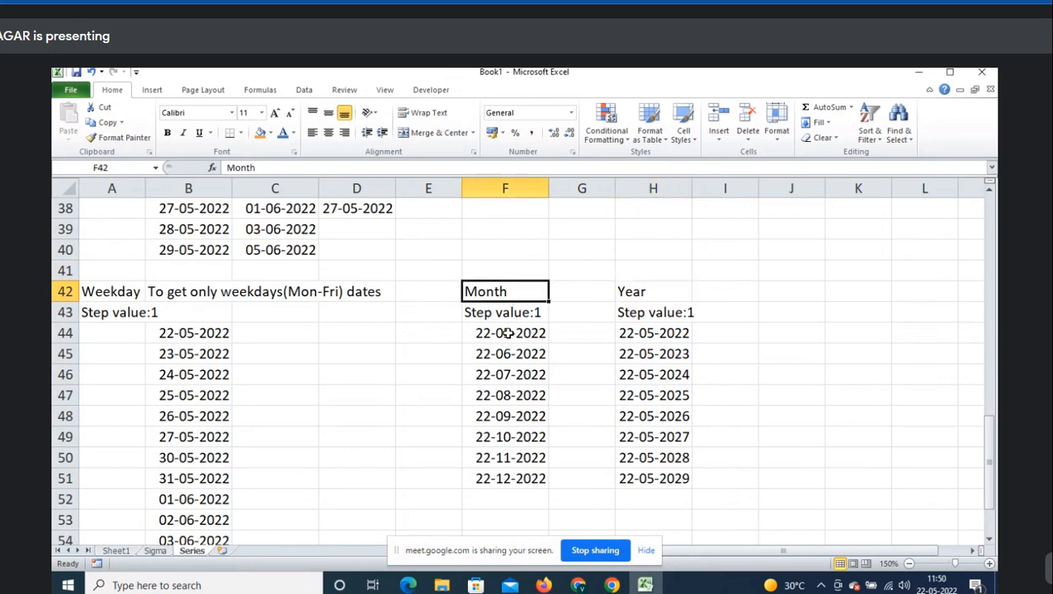
left_click_drag(652, 375, 661, 478)
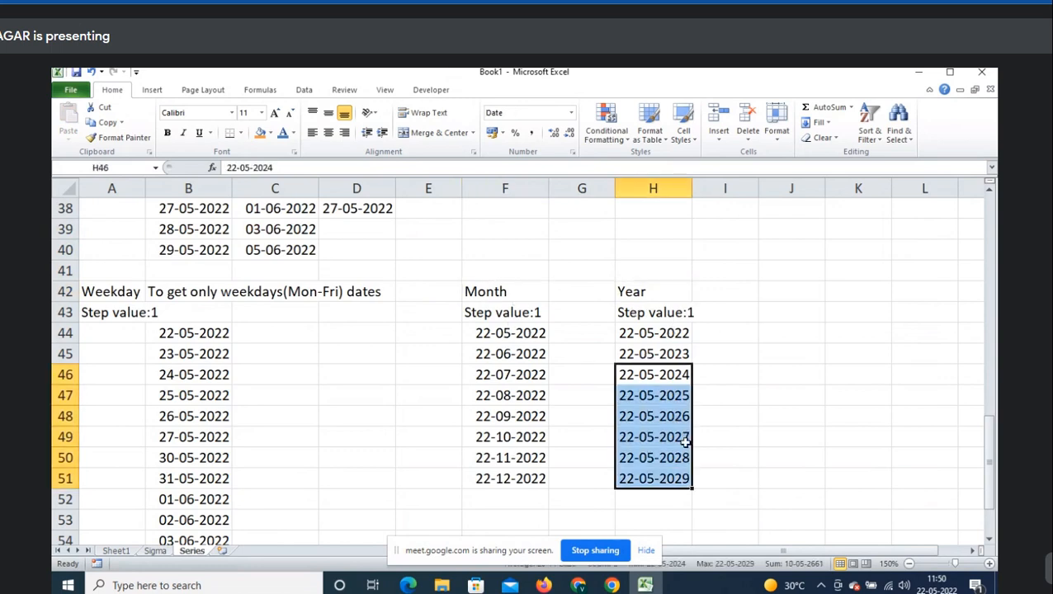
left_click(674, 332)
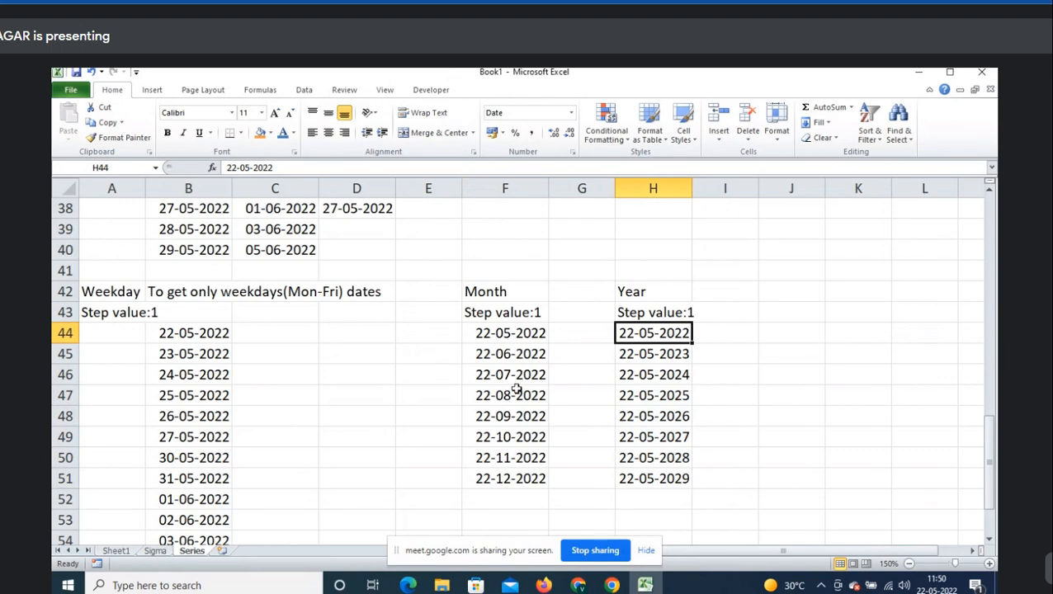
left_click(826, 122)
left_click(817, 213)
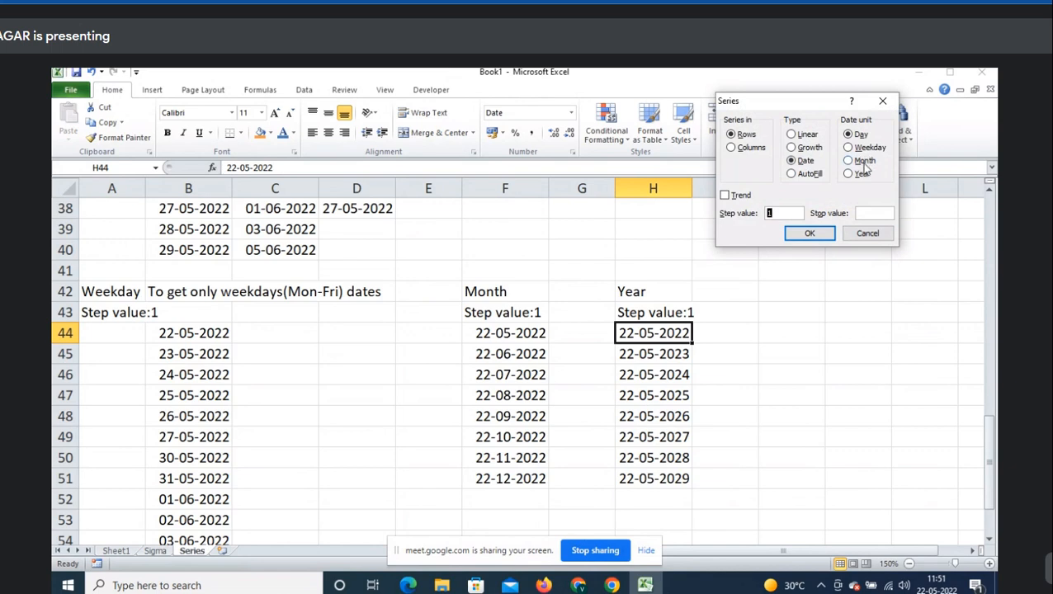
left_click(865, 165)
left_click(860, 175)
left_click(811, 175)
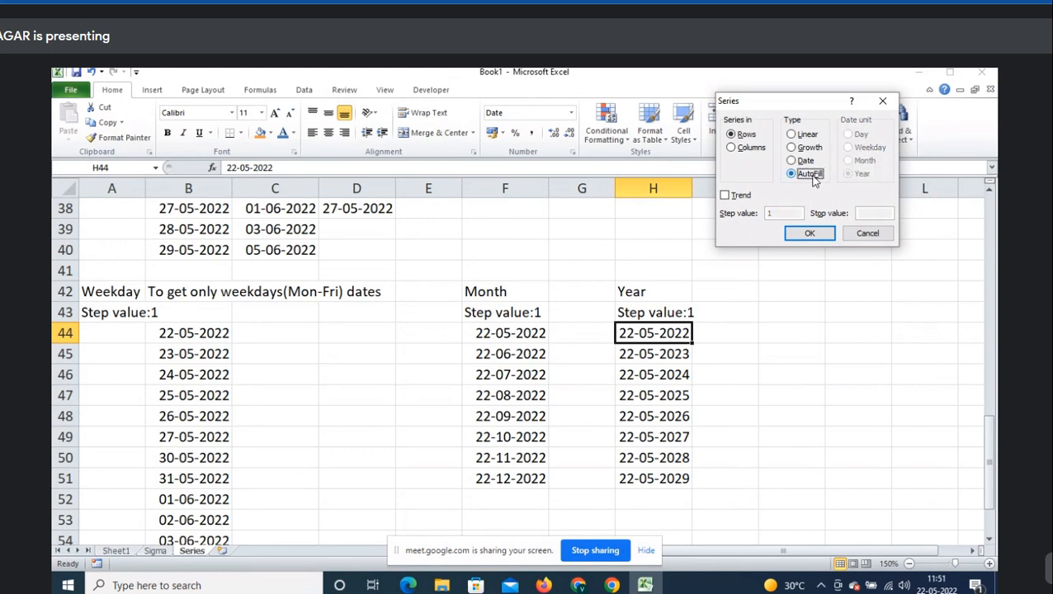
left_click(868, 233)
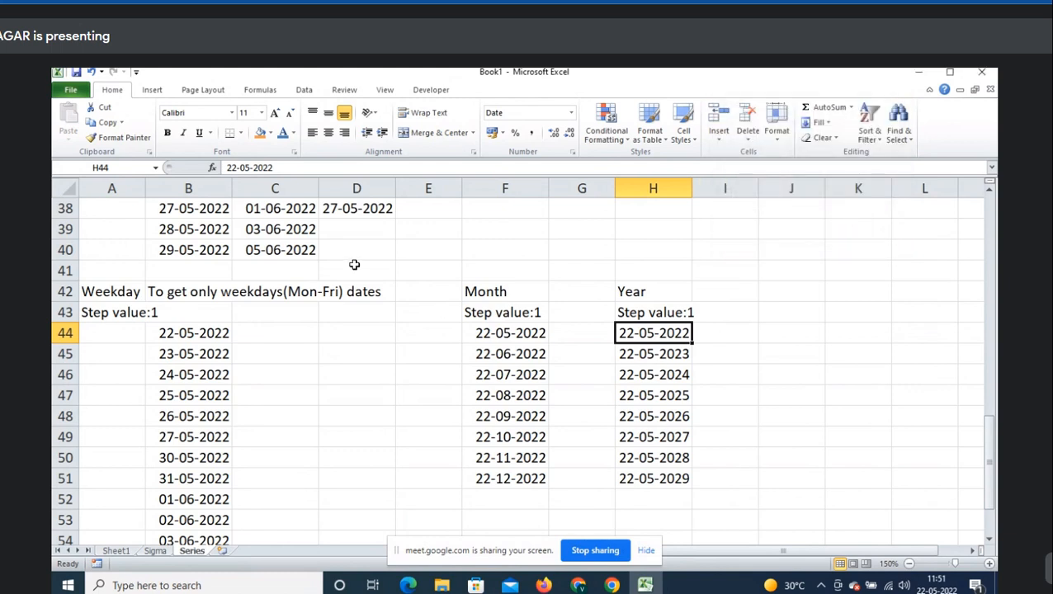
scroll(354, 265, "down", 2)
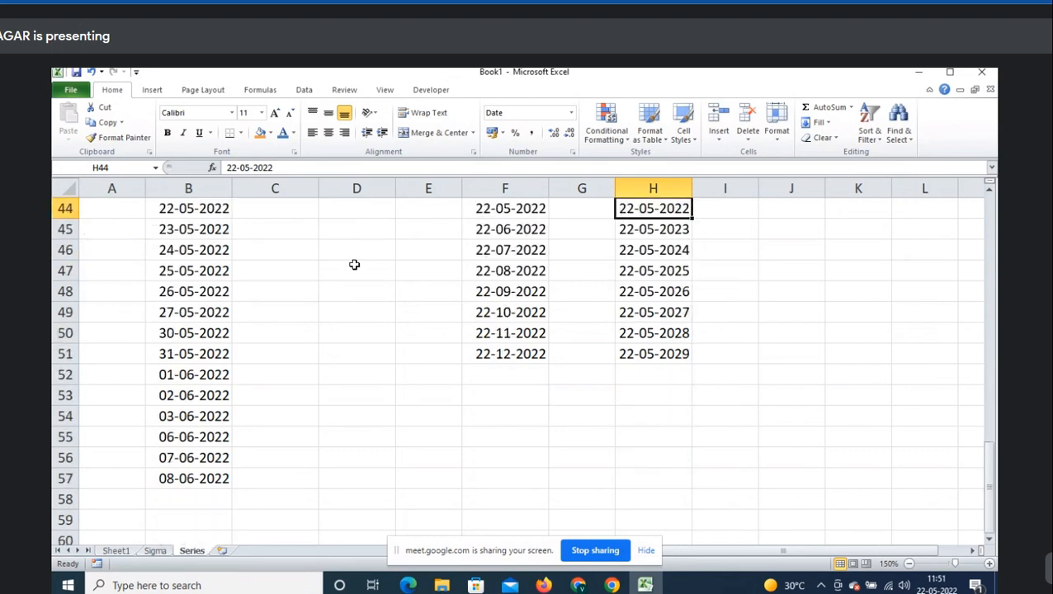
scroll(354, 264, "down", 5)
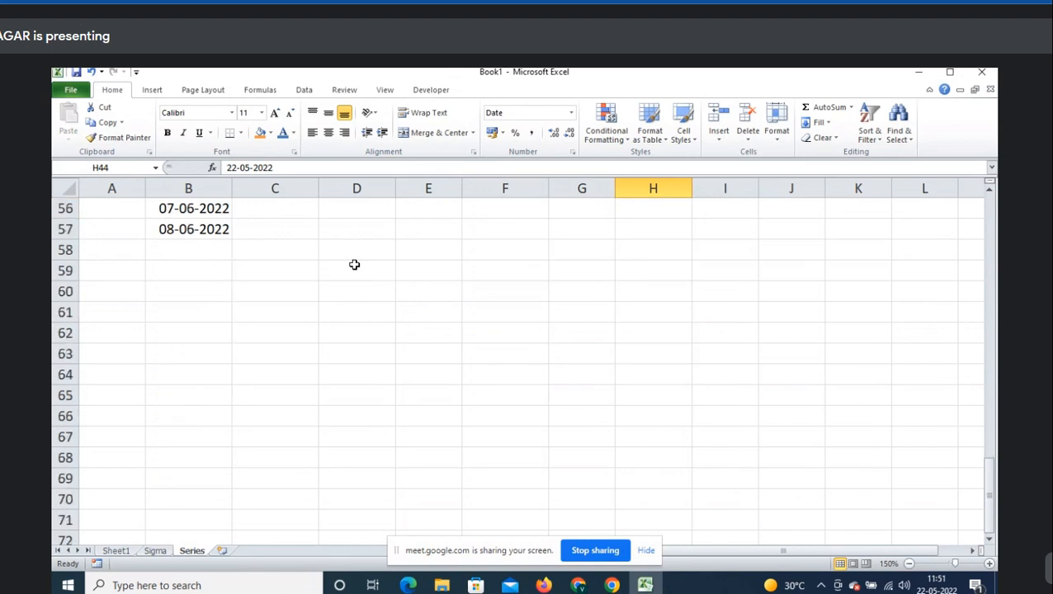
- Enter the heading 'Autofill' in cell A60
left_click(134, 232)
type("Autofille")
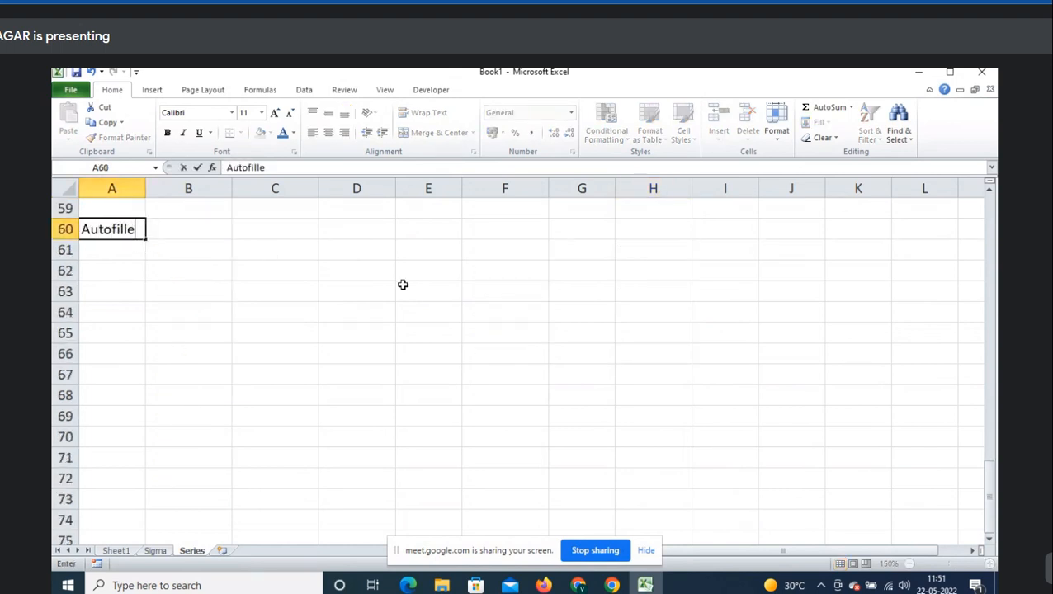
key("BackSpace")
key("Tab")
key("Down")
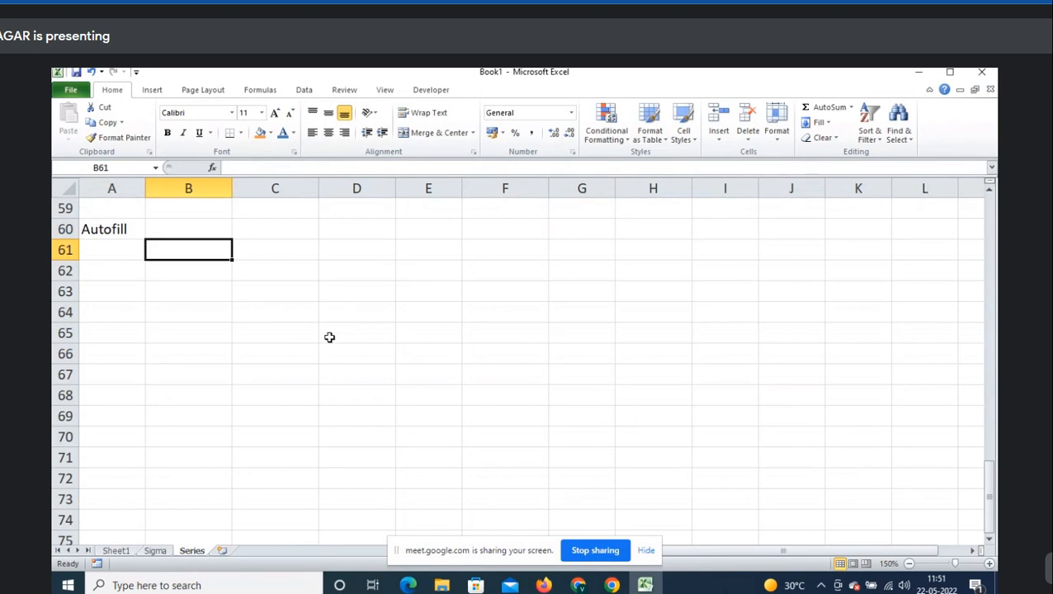
- Review the first values of the linear, Day, weekday, Month and Year series, then select B61
scroll(329, 336, "up", 6)
left_click(535, 276)
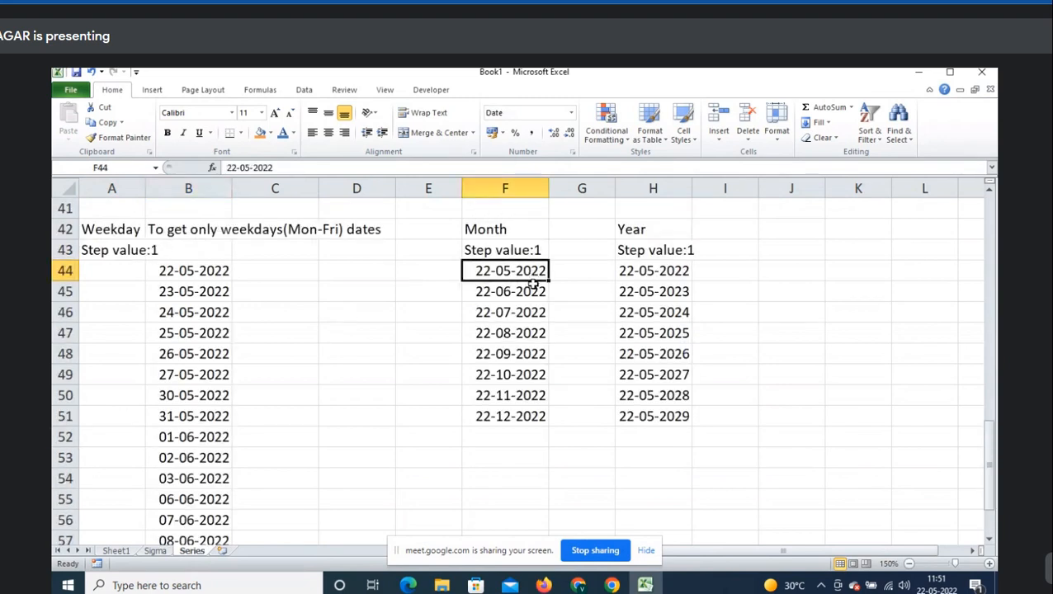
scroll(535, 276, "up", 13)
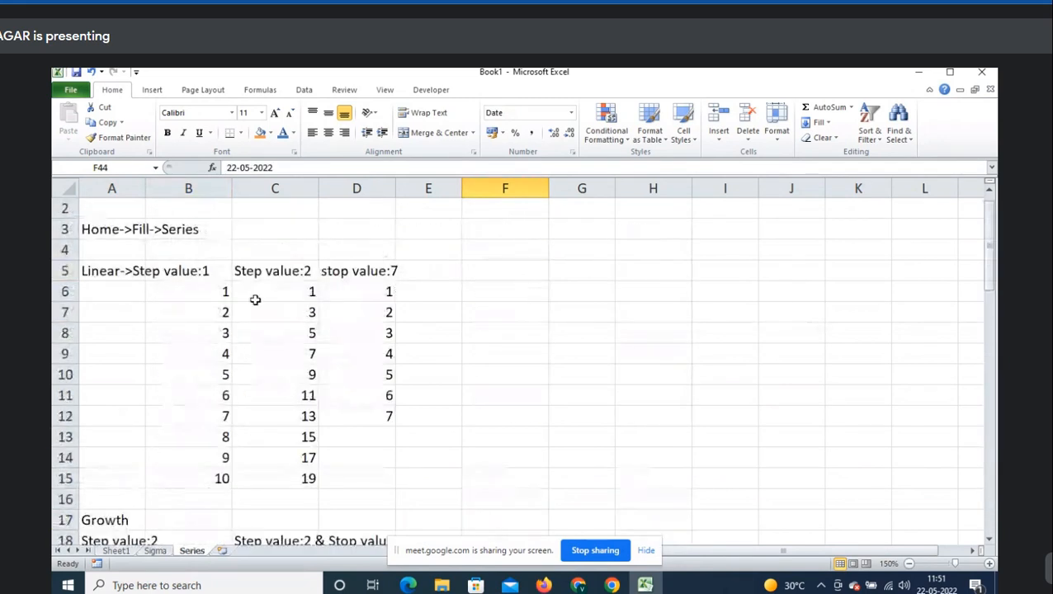
left_click(210, 290)
scroll(247, 470, "down", 7)
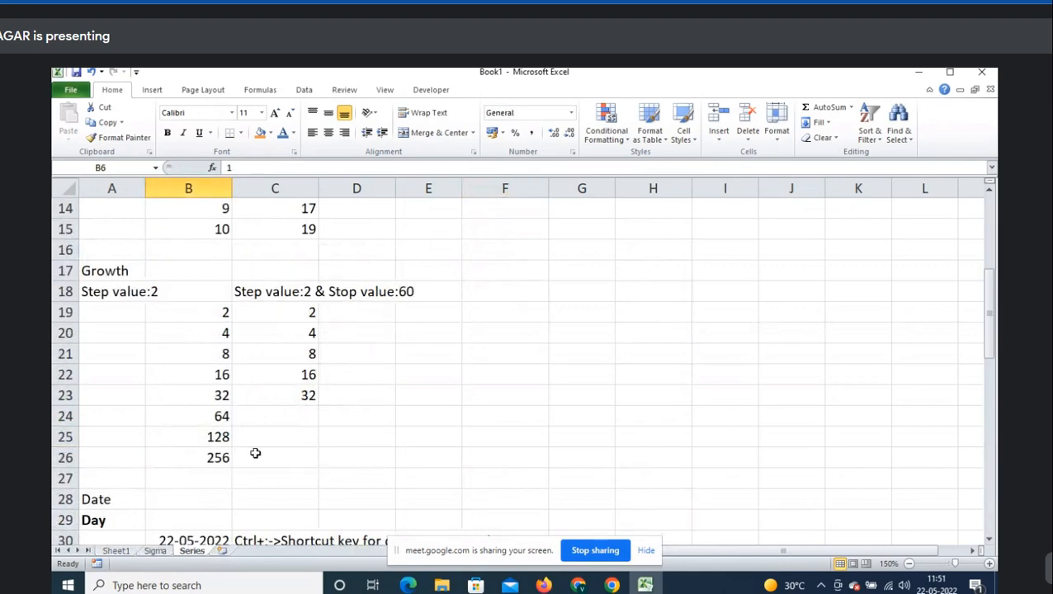
left_click(212, 416)
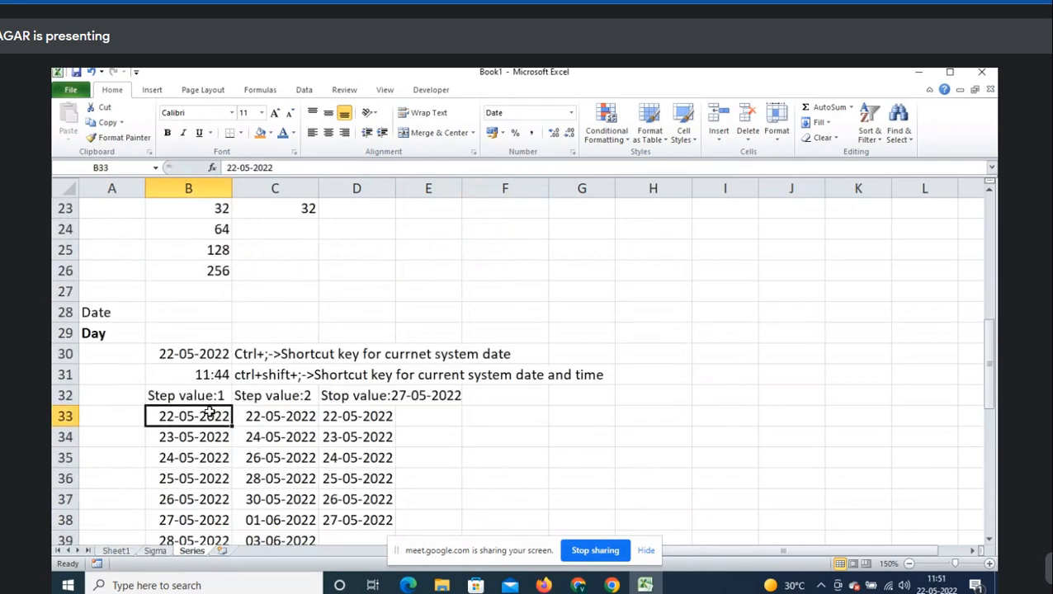
scroll(211, 415, "down", 3)
scroll(207, 388, "down", 2)
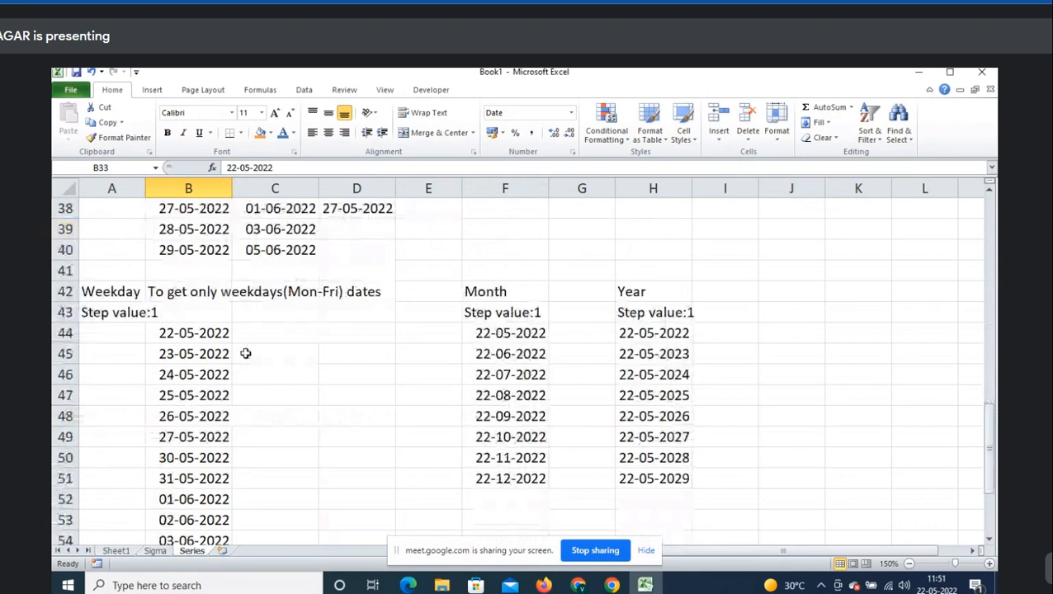
left_click(173, 331)
left_click(512, 330)
left_click(658, 331)
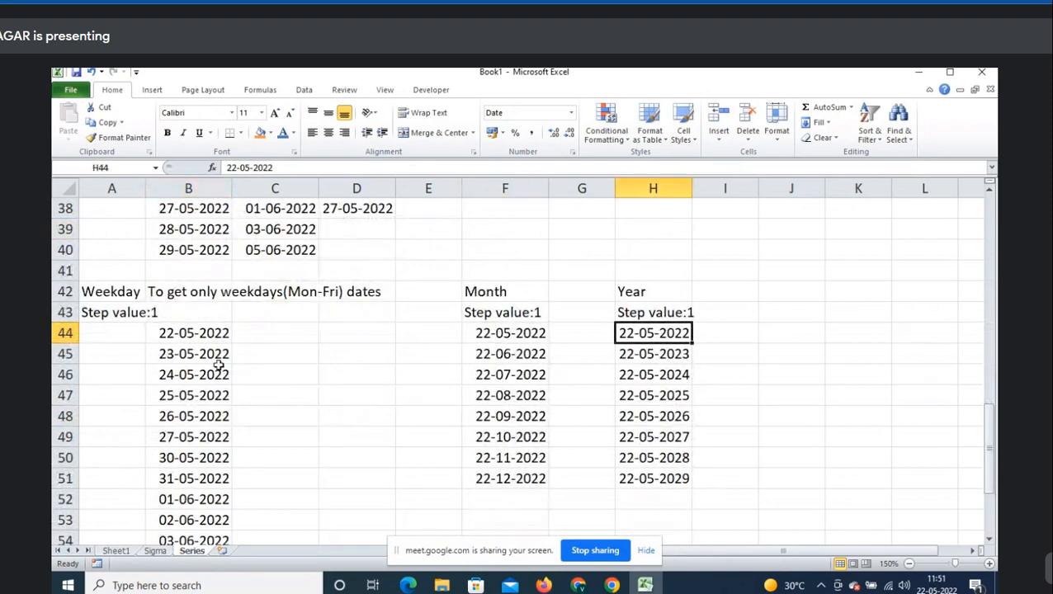
left_click(204, 331)
left_click(536, 331)
left_click(633, 334)
scroll(402, 363, "down", 6)
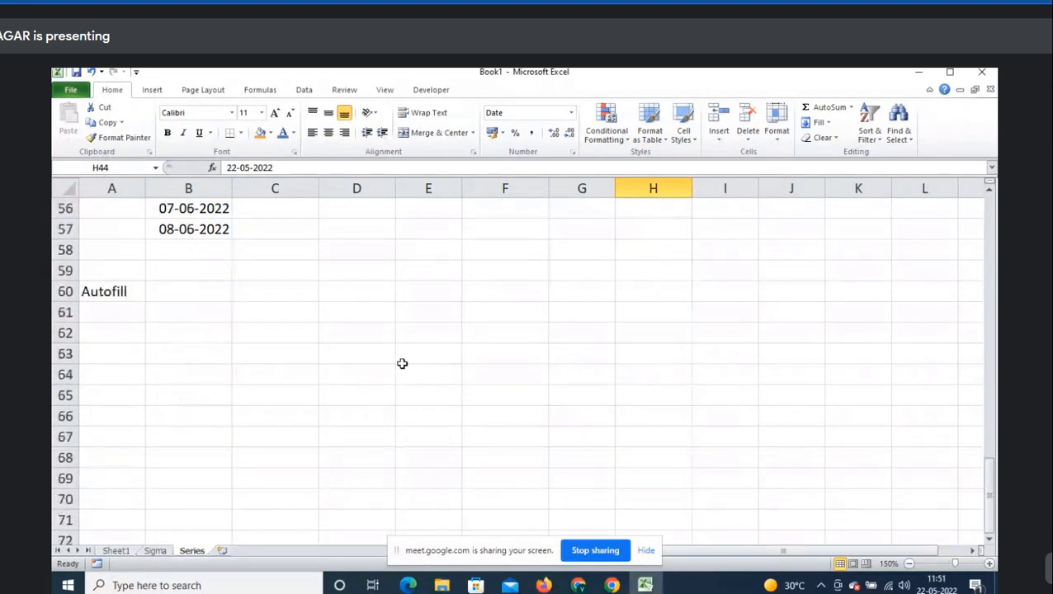
left_click(157, 313)
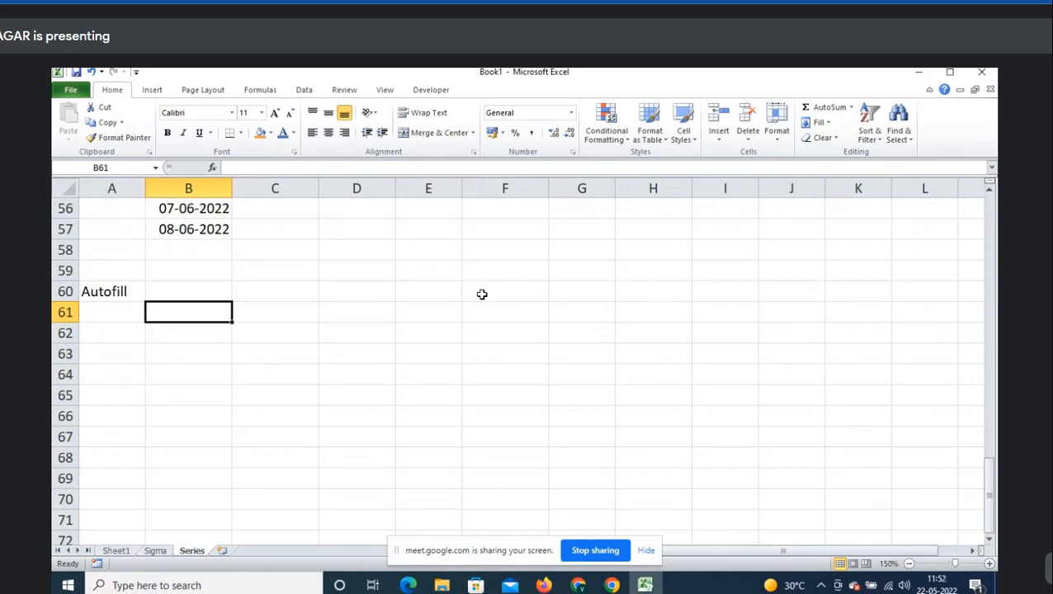
- Enter 'Step 1' in B61 and 'Step 2' in B62
type("Step ")
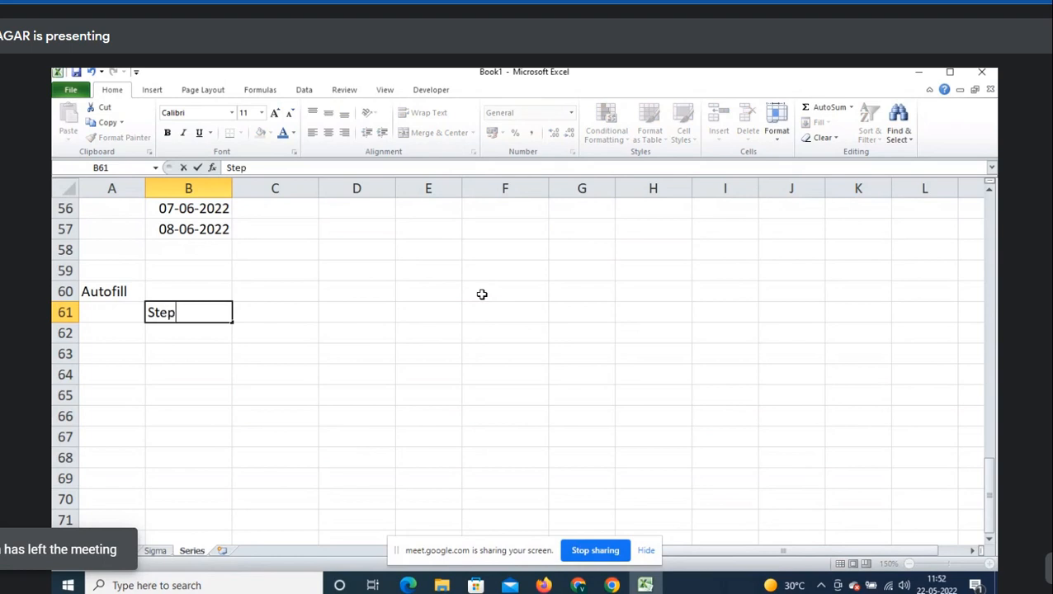
type("1")
key("Return")
type("S")
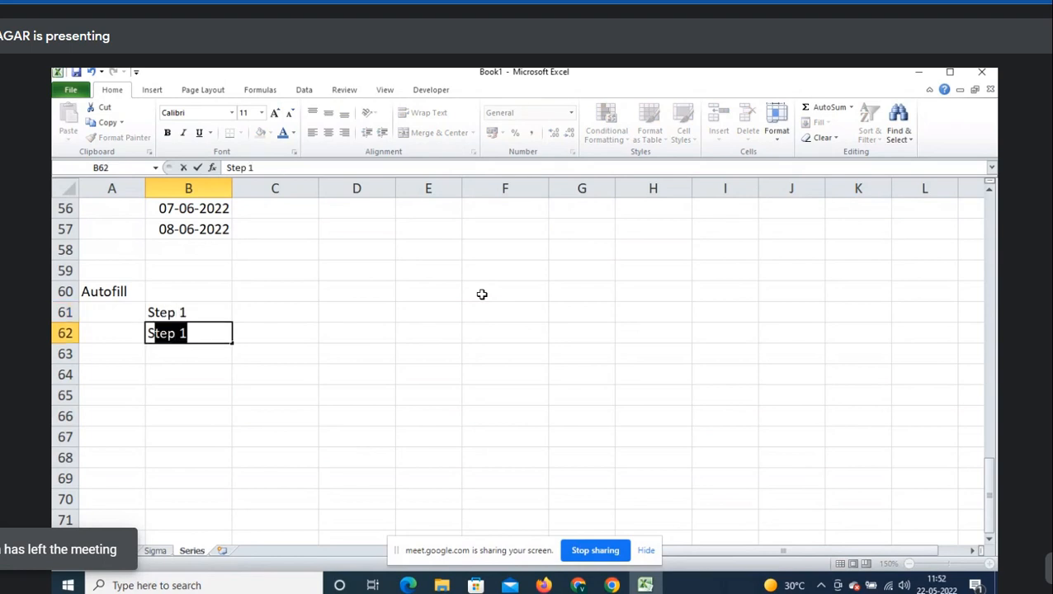
type("tep 2")
key("Return")
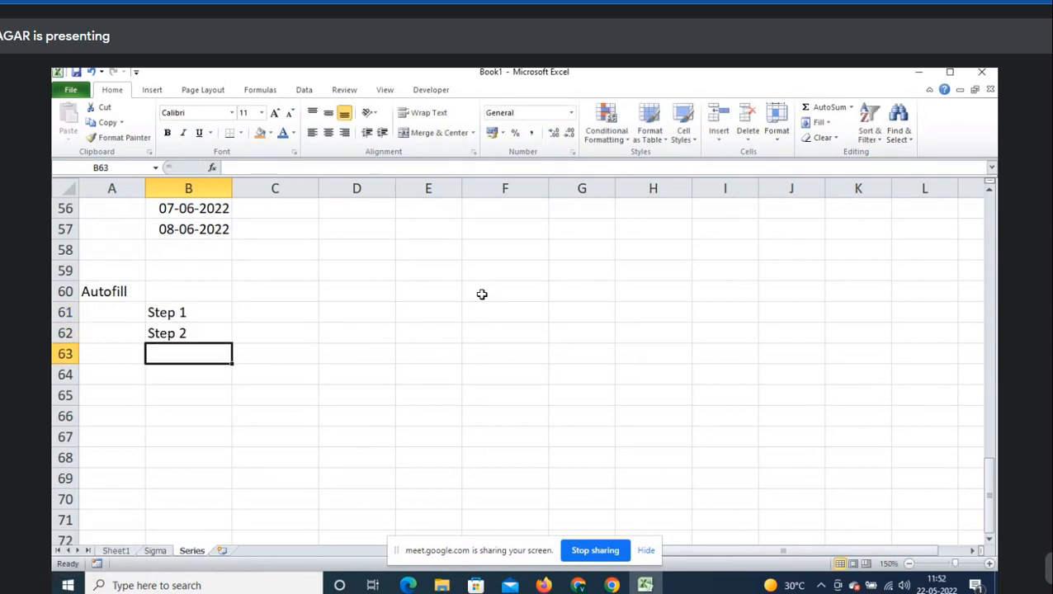
key("Up")
key("Up")
key("shift+Down")
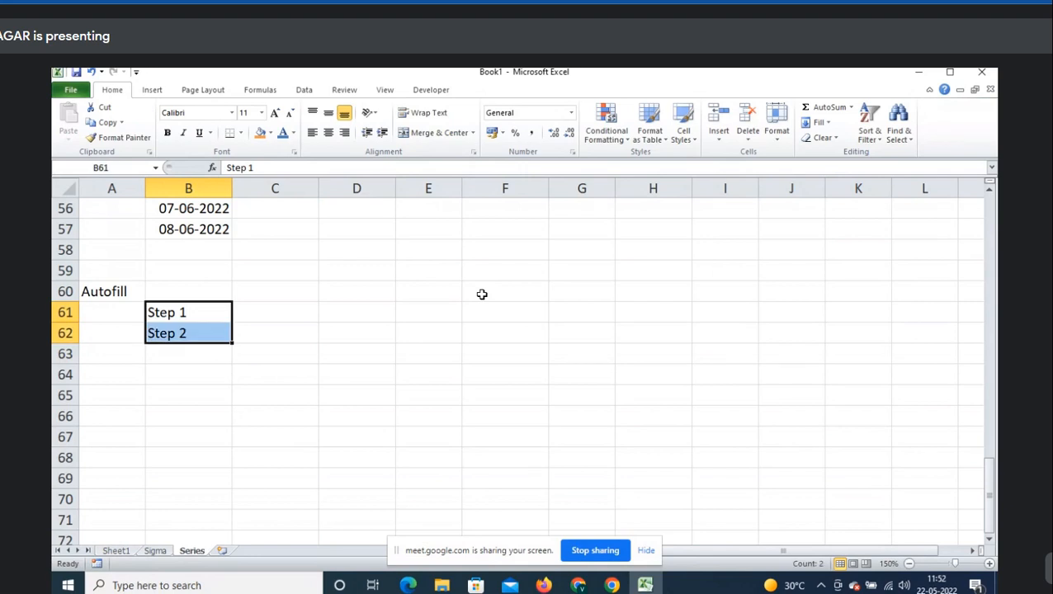
- Select B61:B68 and set the Fill Series type to AutoFill
left_click_drag(202, 309, 202, 455)
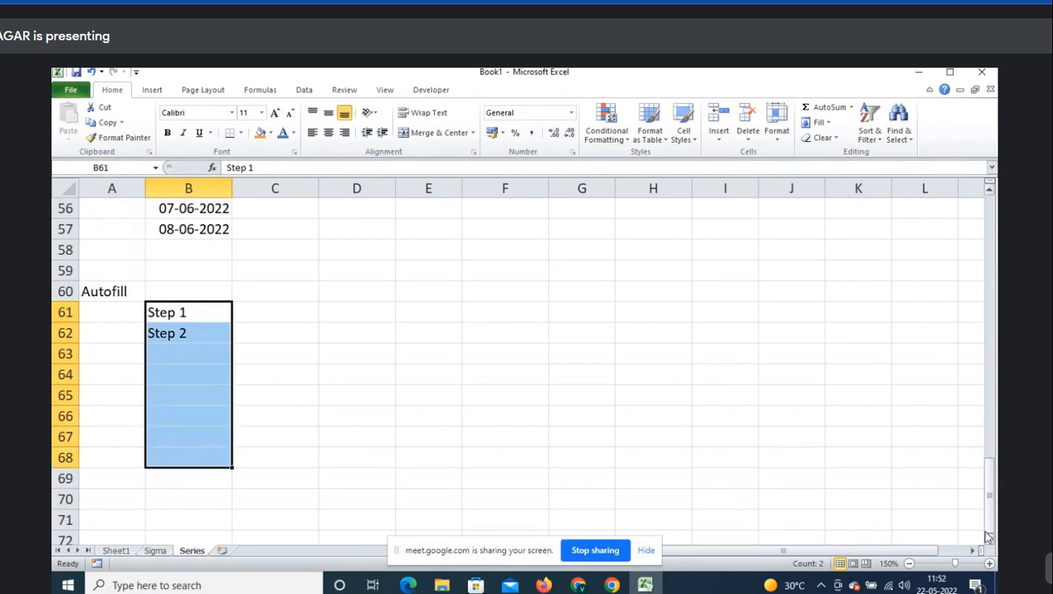
left_click(989, 540)
left_click(990, 540)
left_click(990, 539)
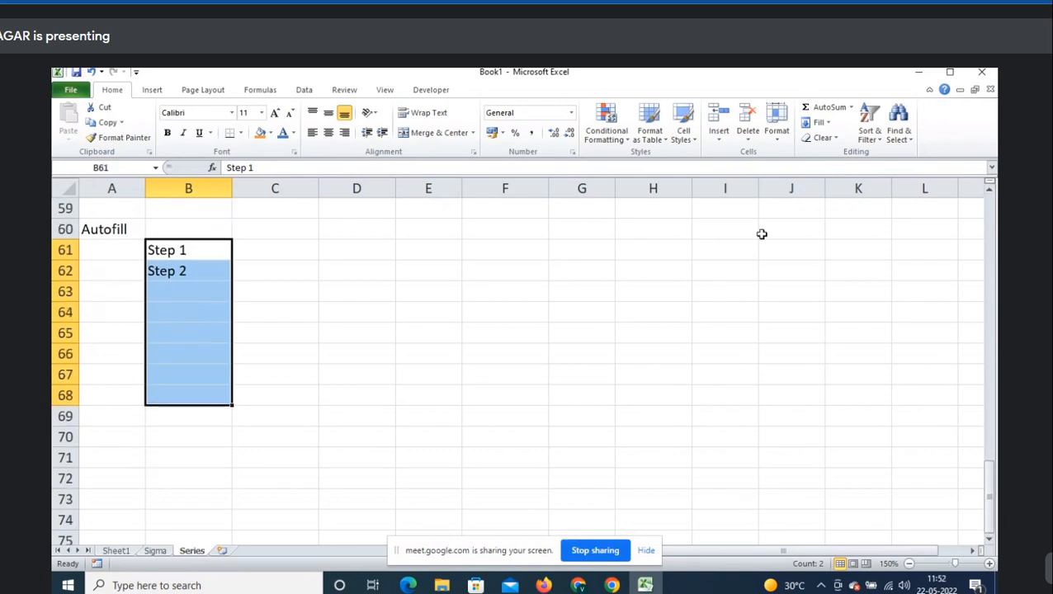
left_click(834, 124)
left_click(848, 216)
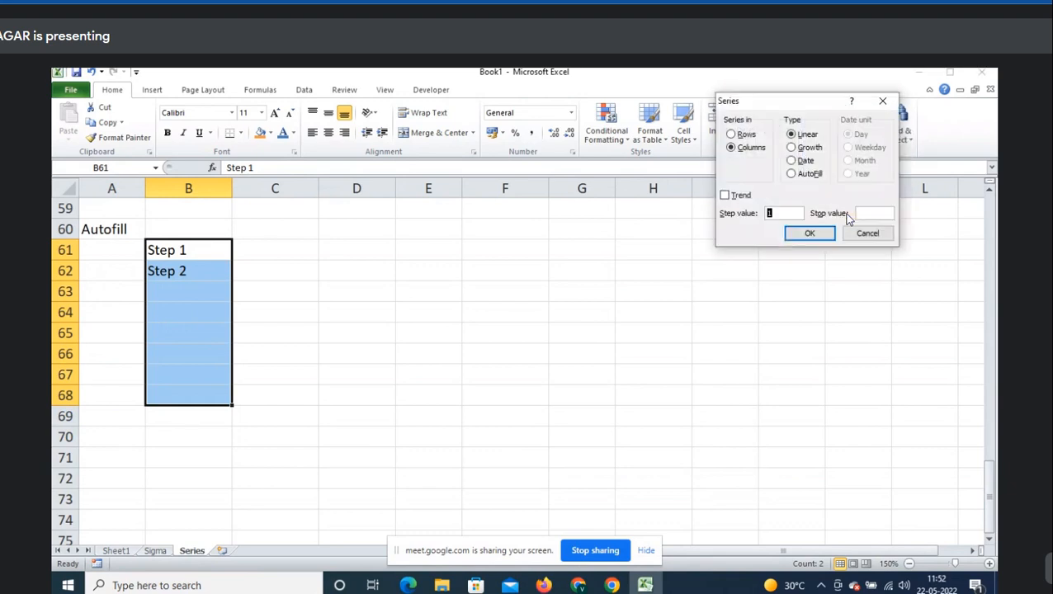
left_click_drag(803, 104, 668, 181)
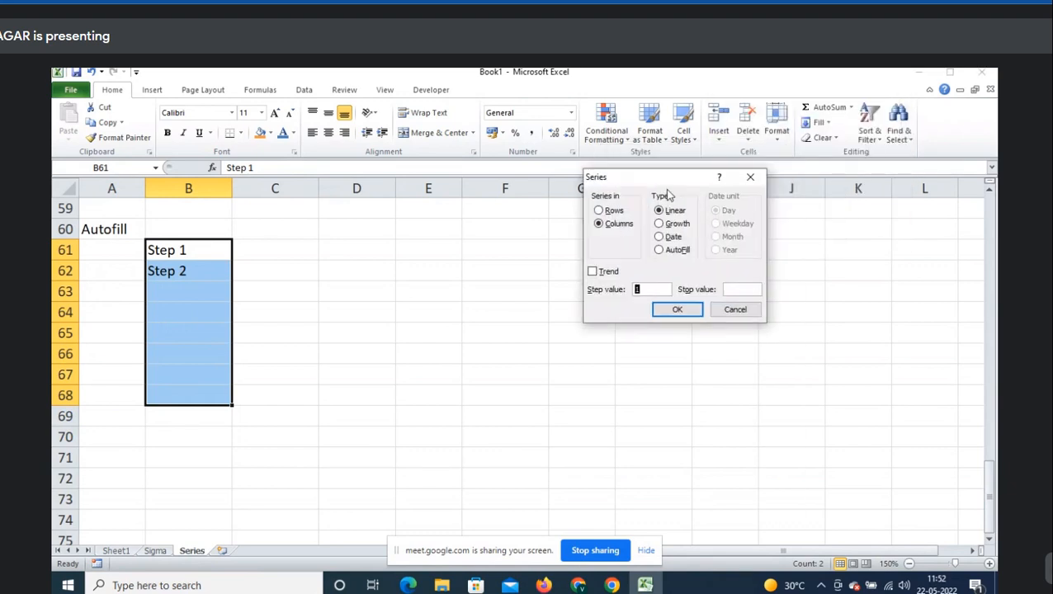
left_click(677, 250)
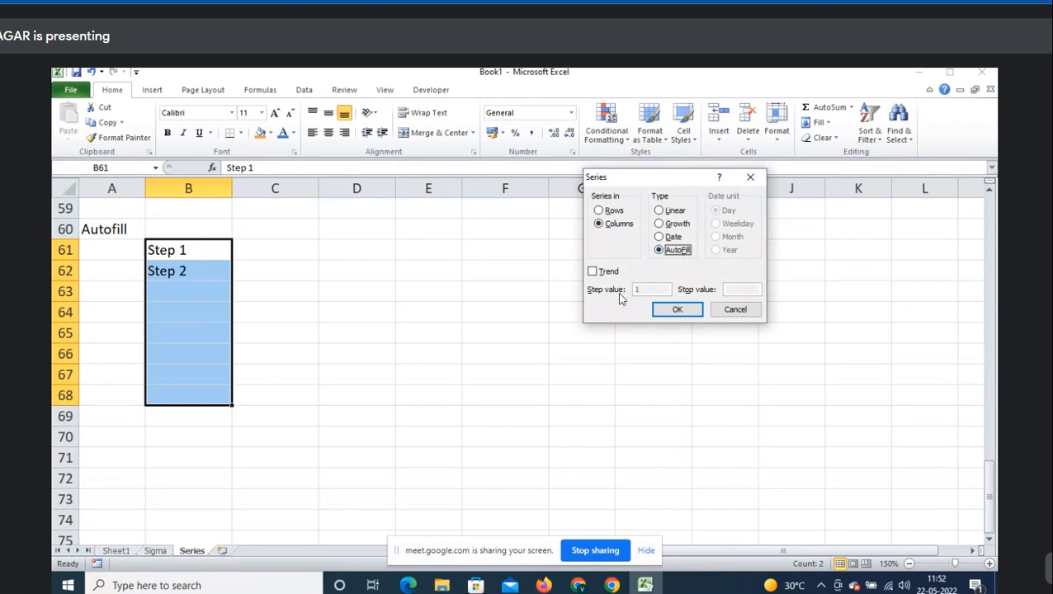
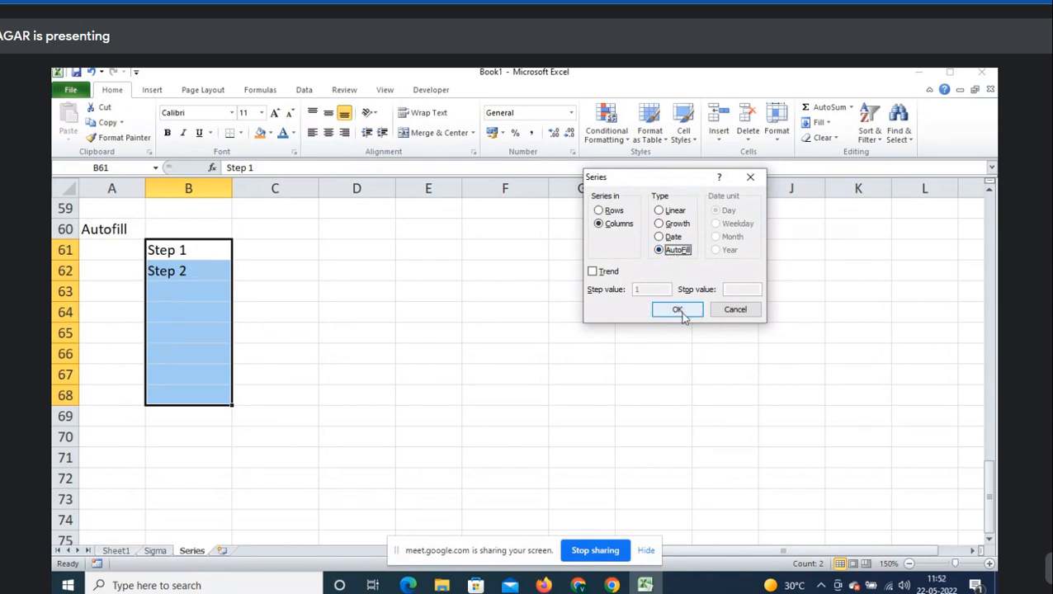
- Apply the AutoFill series so B61:B68 runs Step 1 through Step 8, then move to C61
left_click(677, 310)
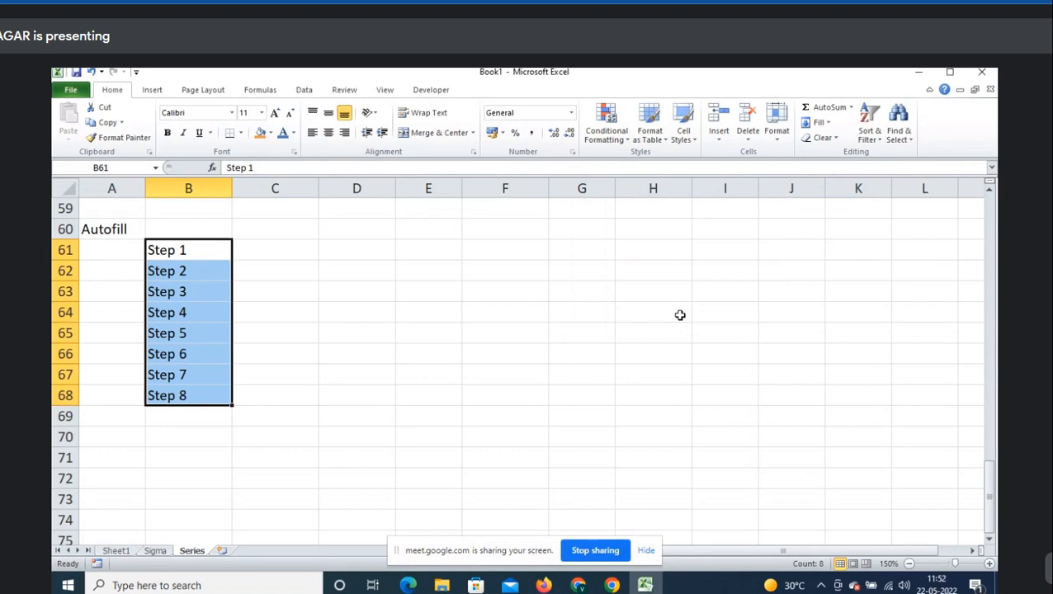
key("Right")
- Enter 1, 3, 5 in C61:C63 and AutoFill C61:C68 into odd numbers up to 15
type("1")
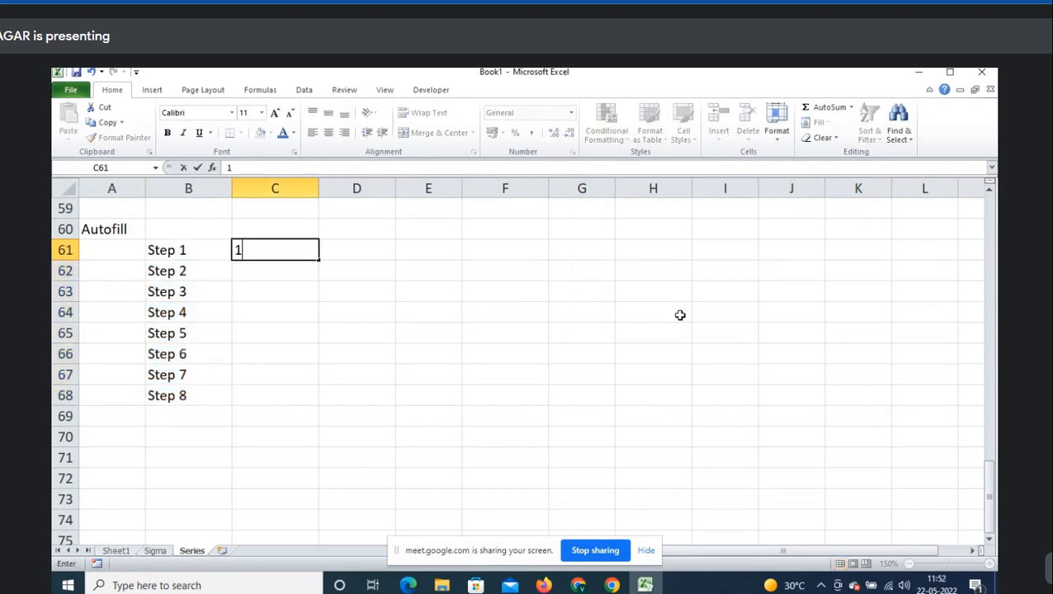
key("Return")
type("3")
key("Return")
type("5")
key("Return")
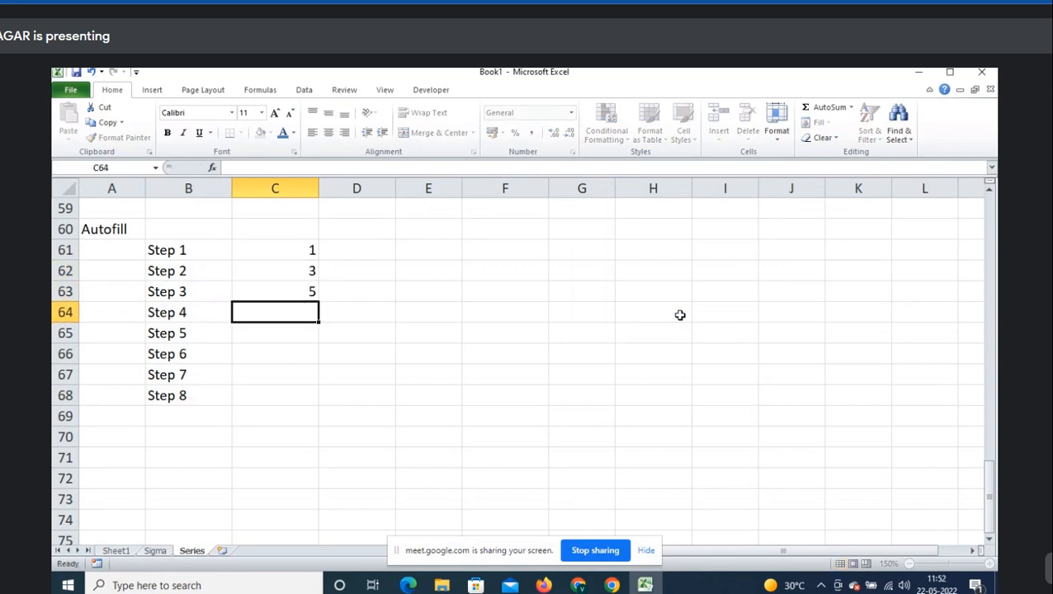
key("Up")
key("Up")
key("Up")
key("shift+Down")
key("shift+Down")
key("shift+Down")
key("shift+Down")
key("shift+Down")
key("shift+Down")
key("shift+Down")
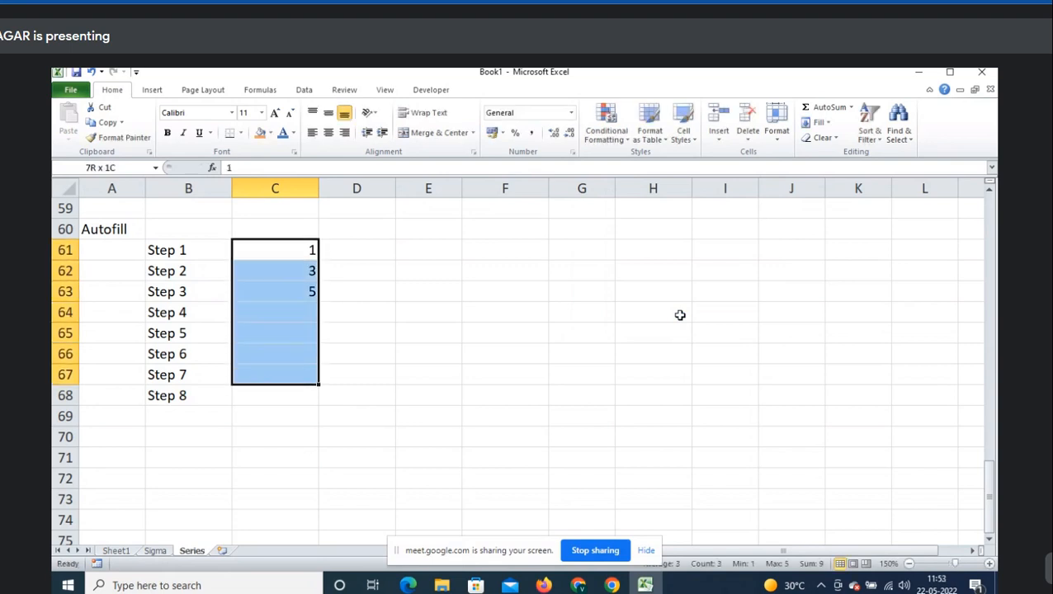
left_click(816, 122)
left_click(850, 218)
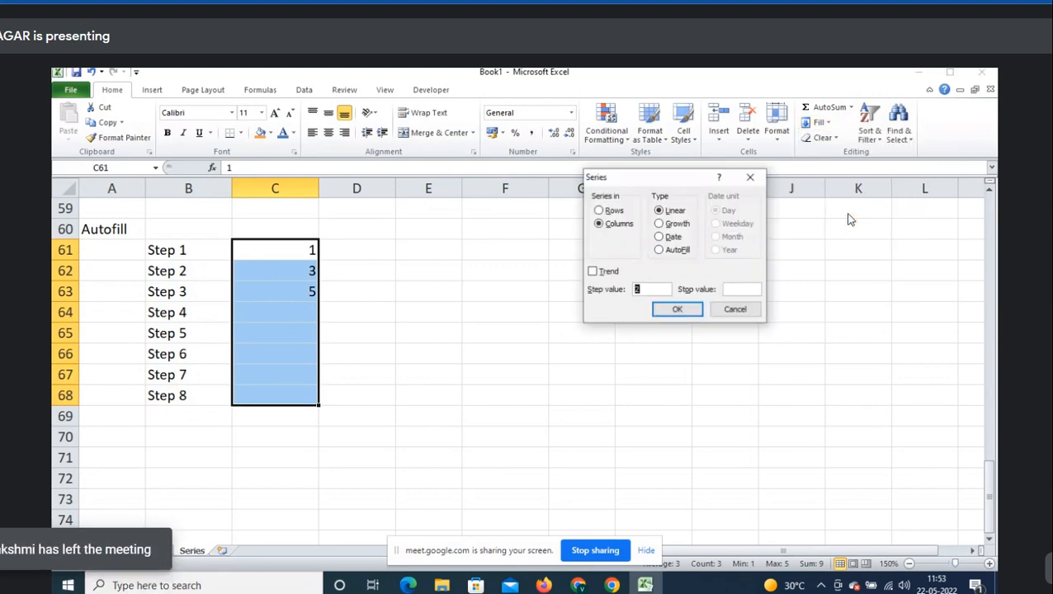
left_click(685, 252)
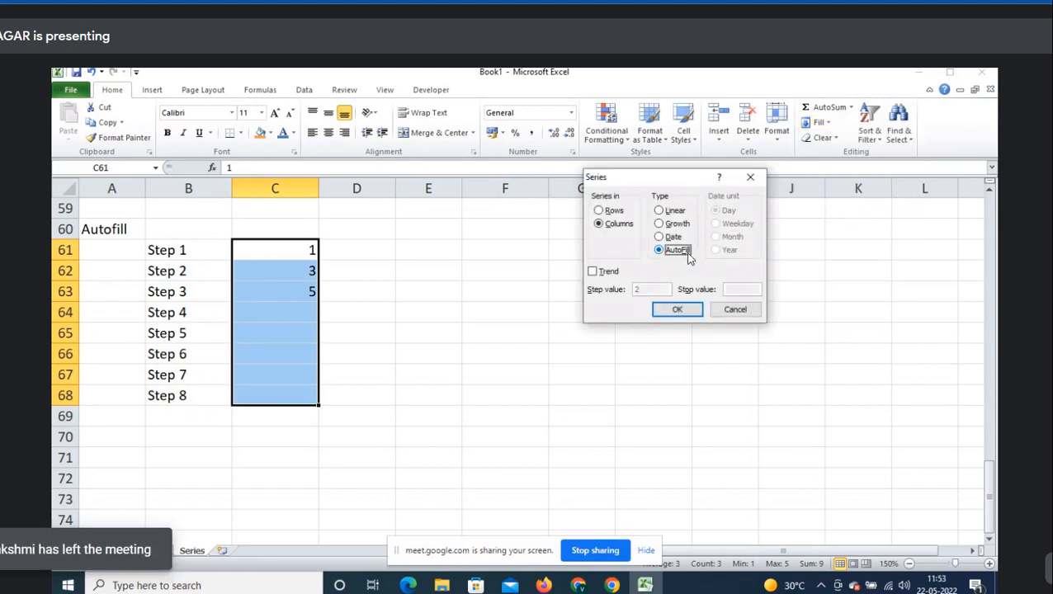
left_click(675, 312)
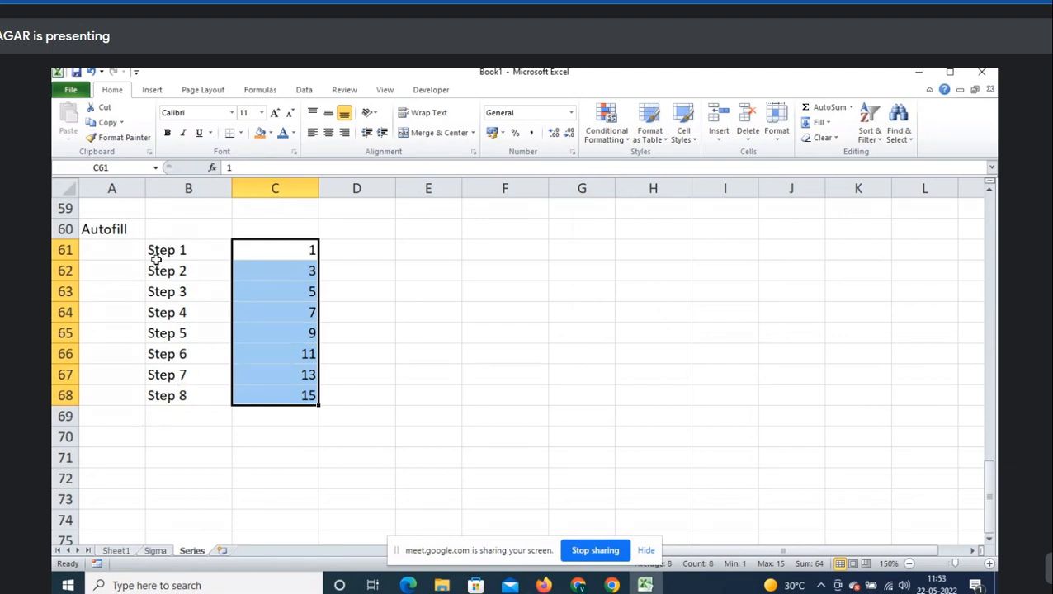
- Shade B61:B62 and C61:C63 with a light-blue fill
left_click_drag(156, 258, 168, 271)
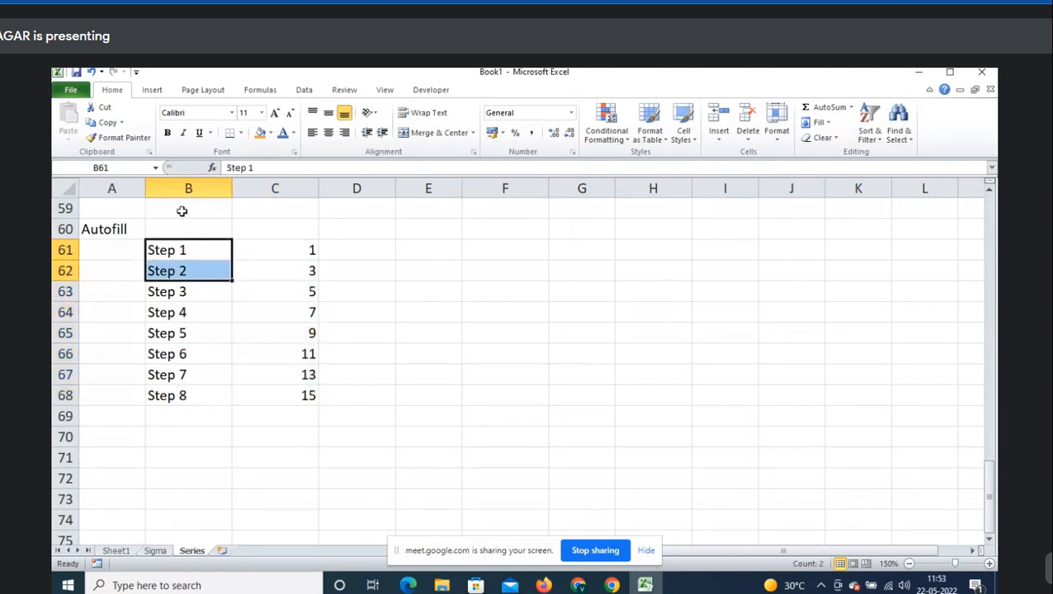
left_click(270, 133)
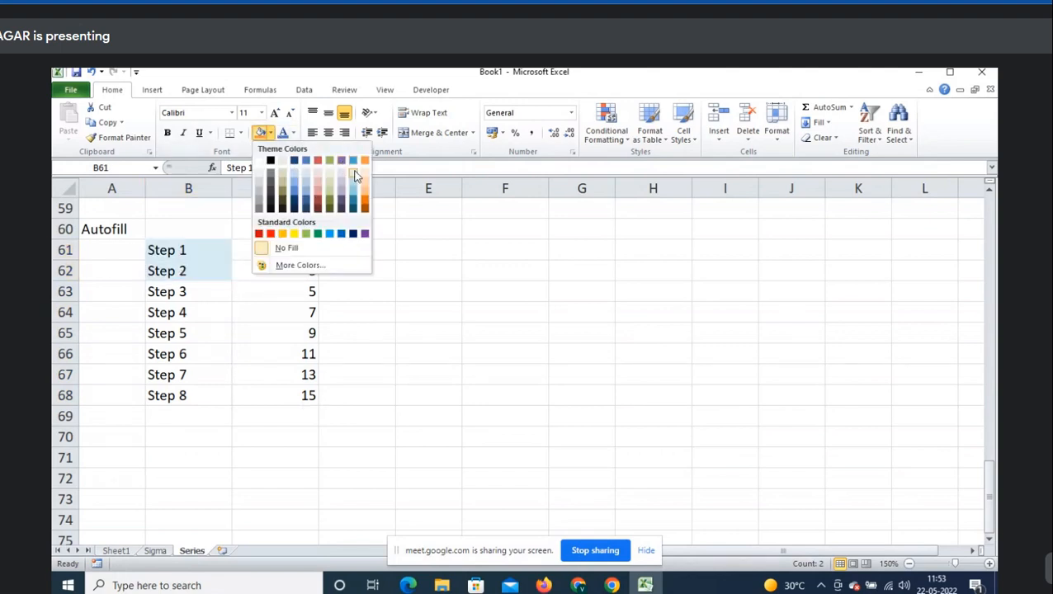
left_click(356, 175)
left_click_drag(296, 257, 302, 284)
key("F4")
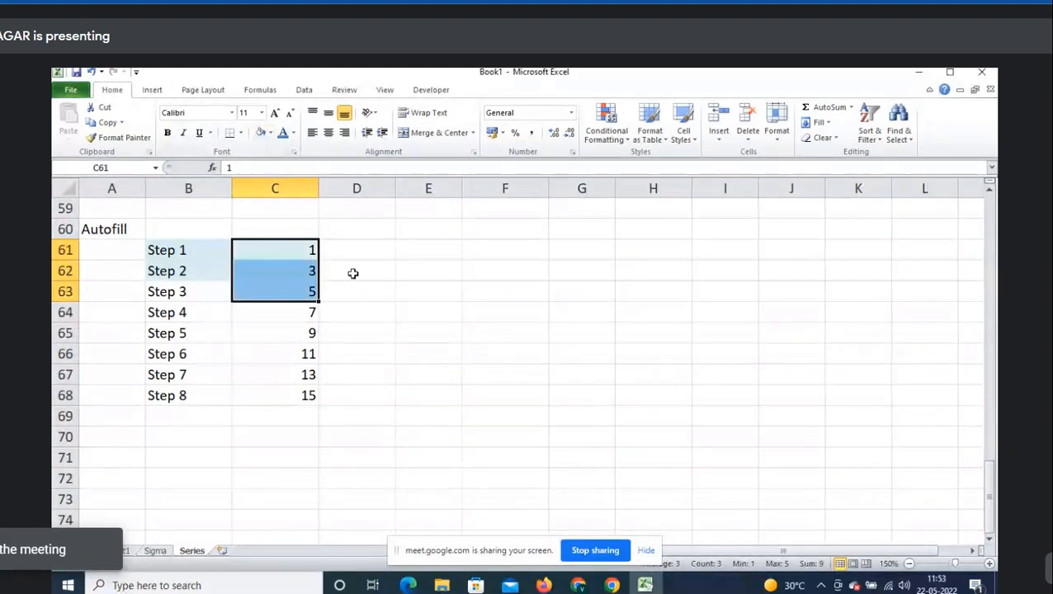
left_click(193, 232)
left_click(117, 438)
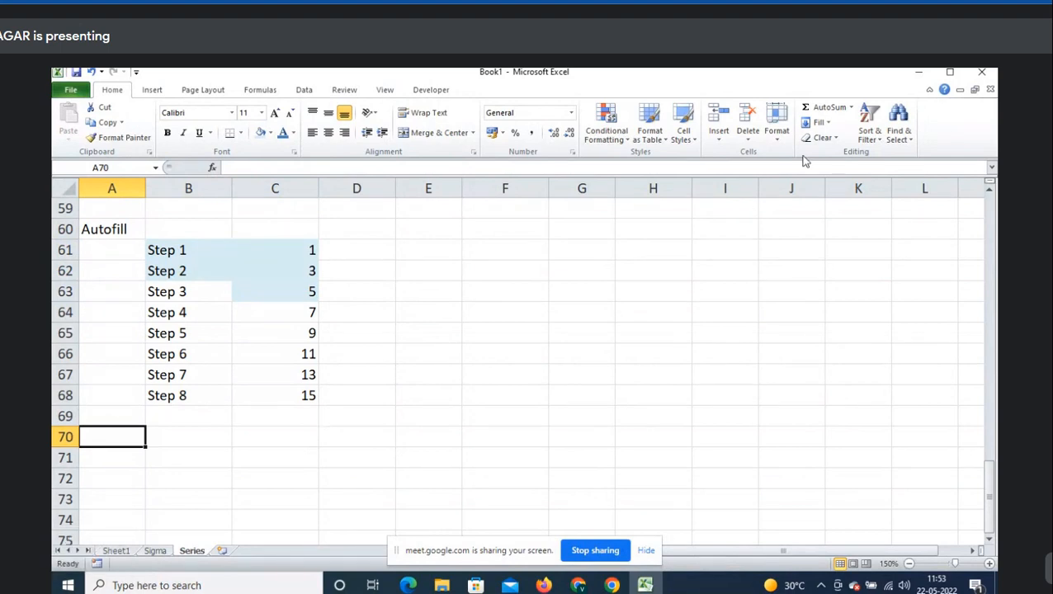
- Open the Series dialog from Fill, then from B70 with the Alt+E+I+S shortcut
left_click(832, 123)
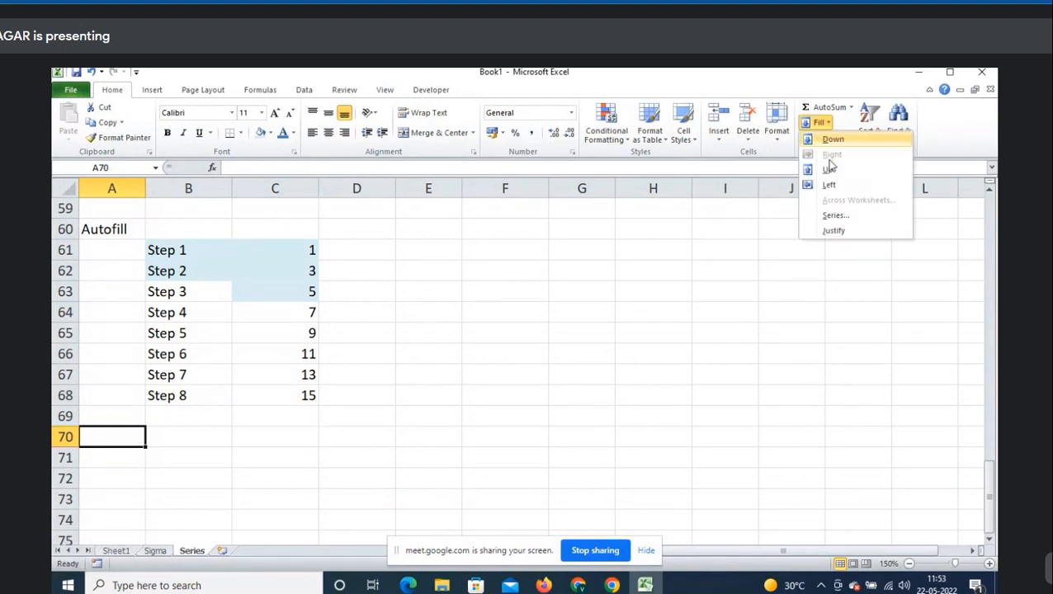
left_click(839, 219)
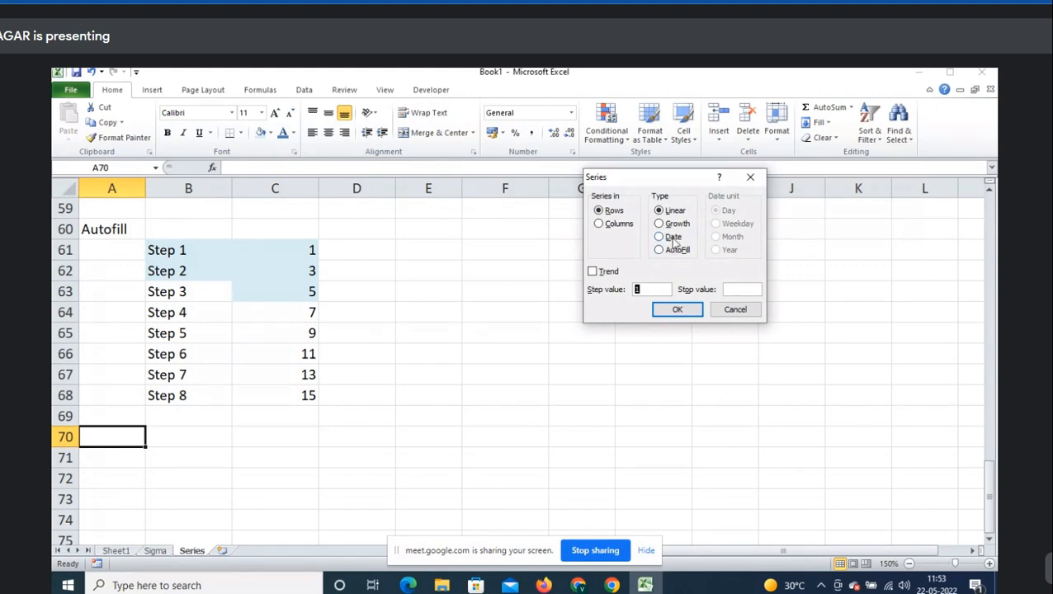
left_click(751, 178)
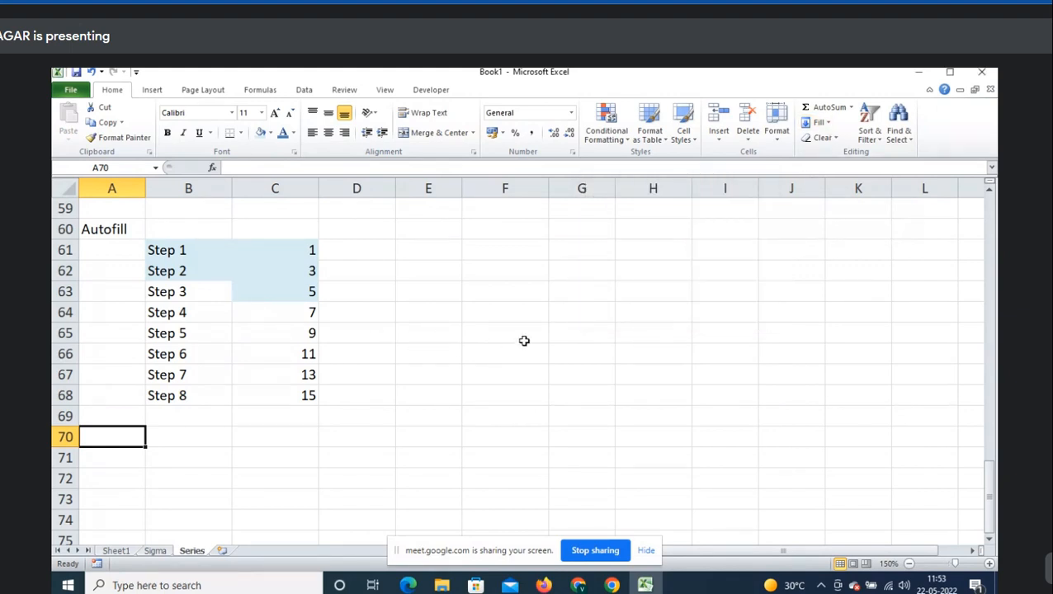
left_click(228, 434)
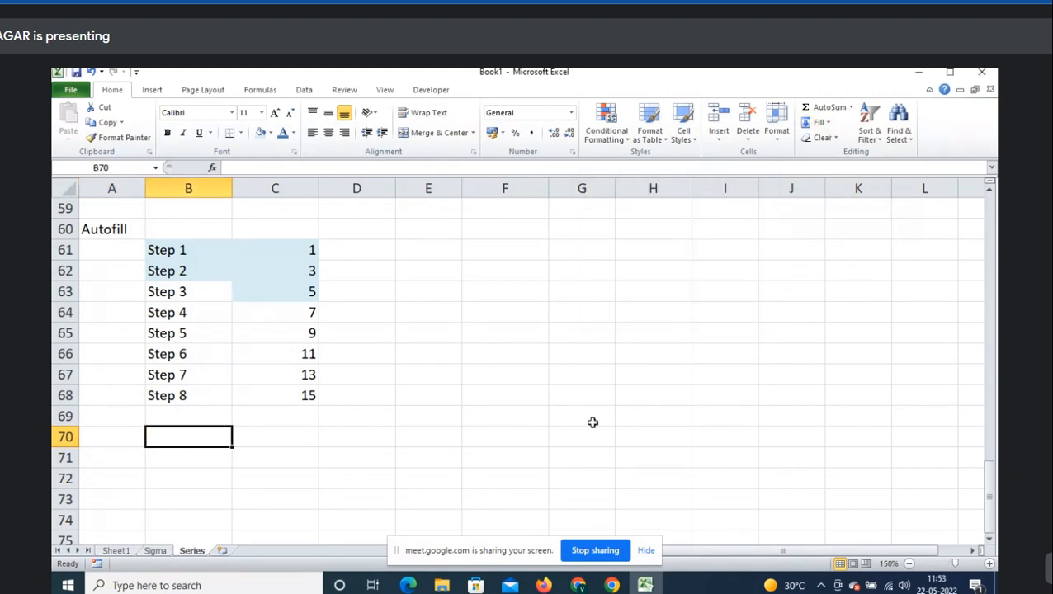
key("e")
key("i")
key("s")
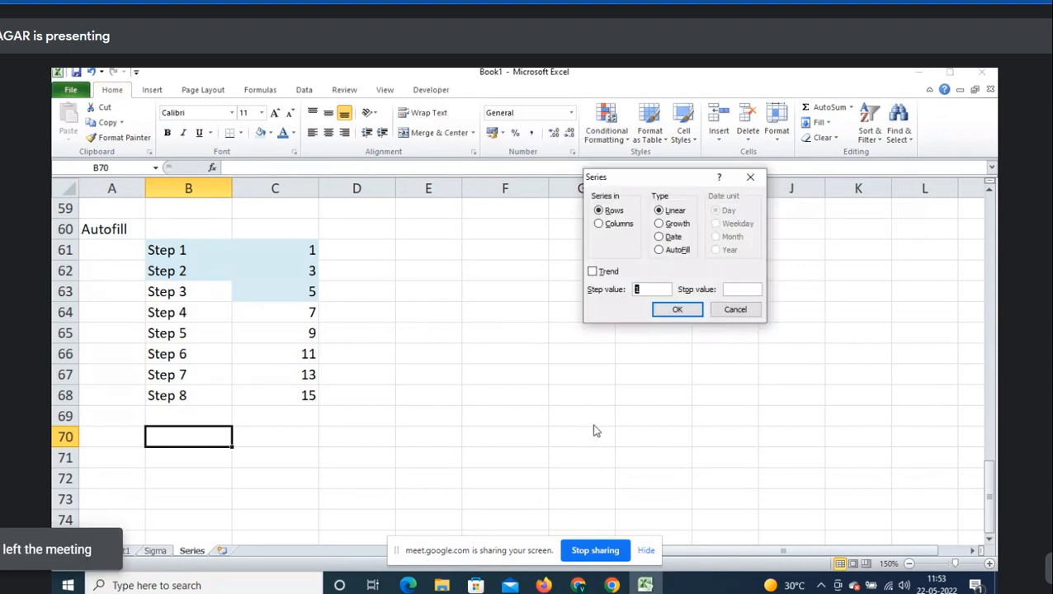
key("Escape")
key("alt")
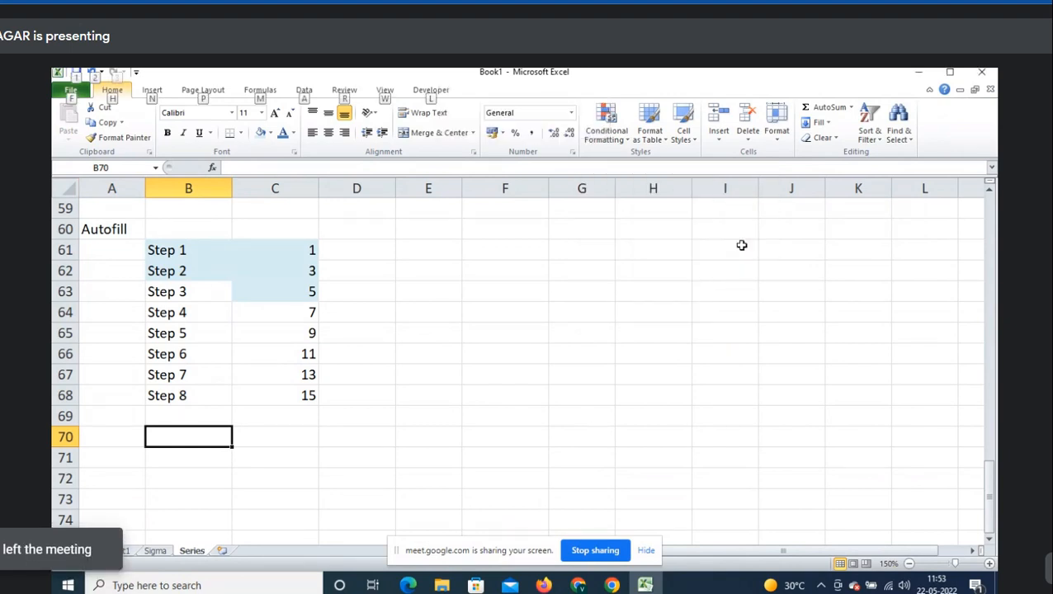
key("e")
key("s")
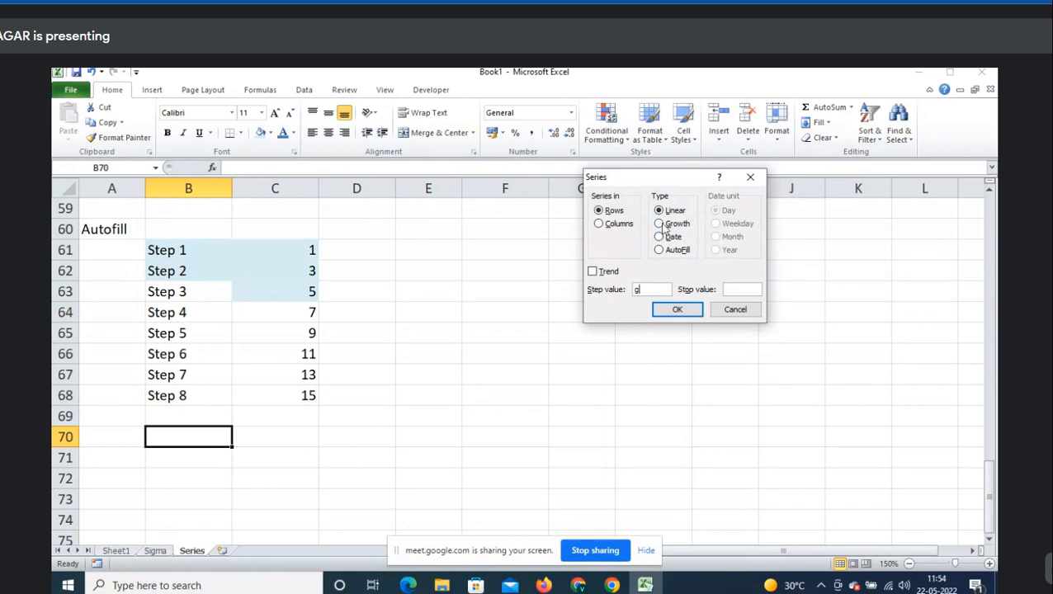
- Clear the step value and compare the Growth, Date and AutoFill series types
key("BackSpace")
left_click(663, 226)
left_click(689, 241)
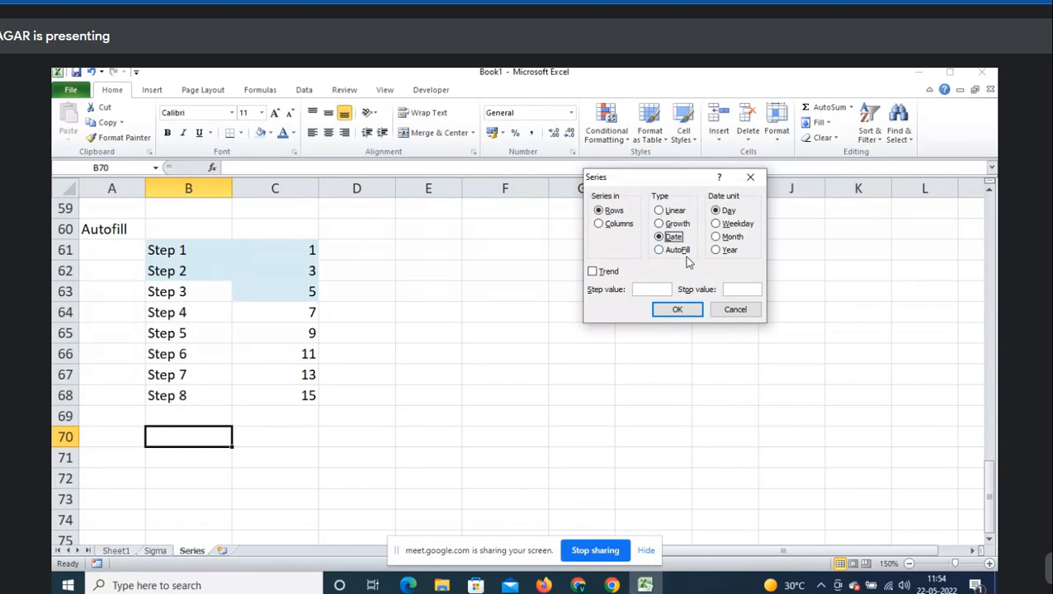
left_click(677, 250)
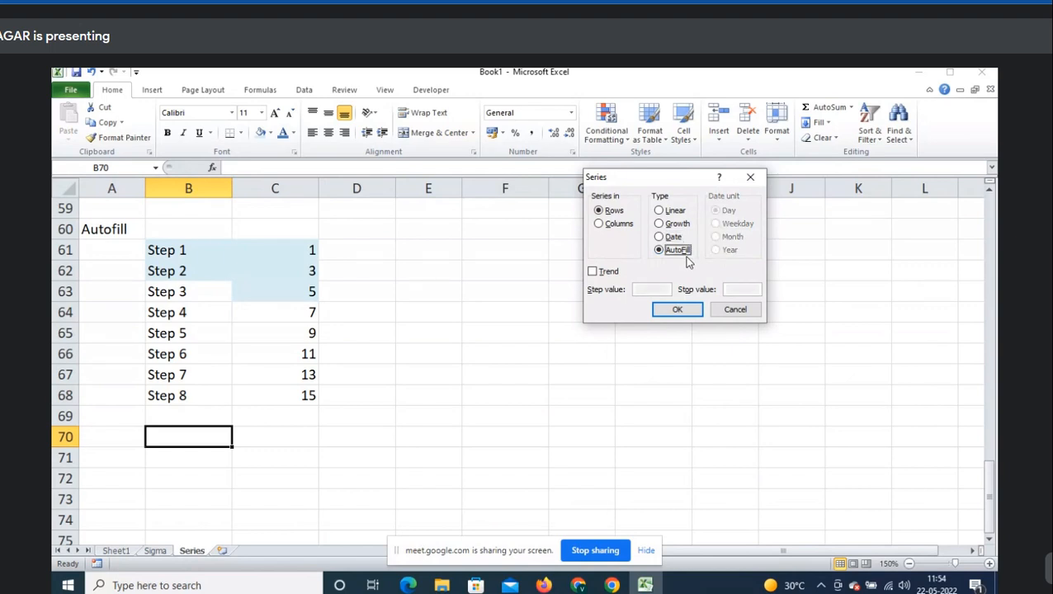
key("Escape")
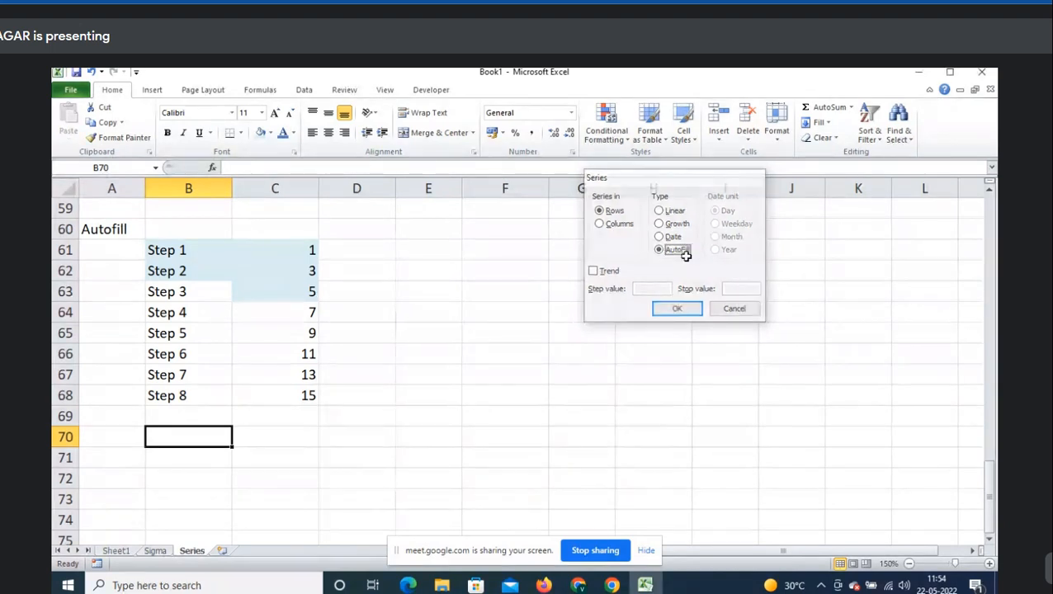
key("alt")
key("s")
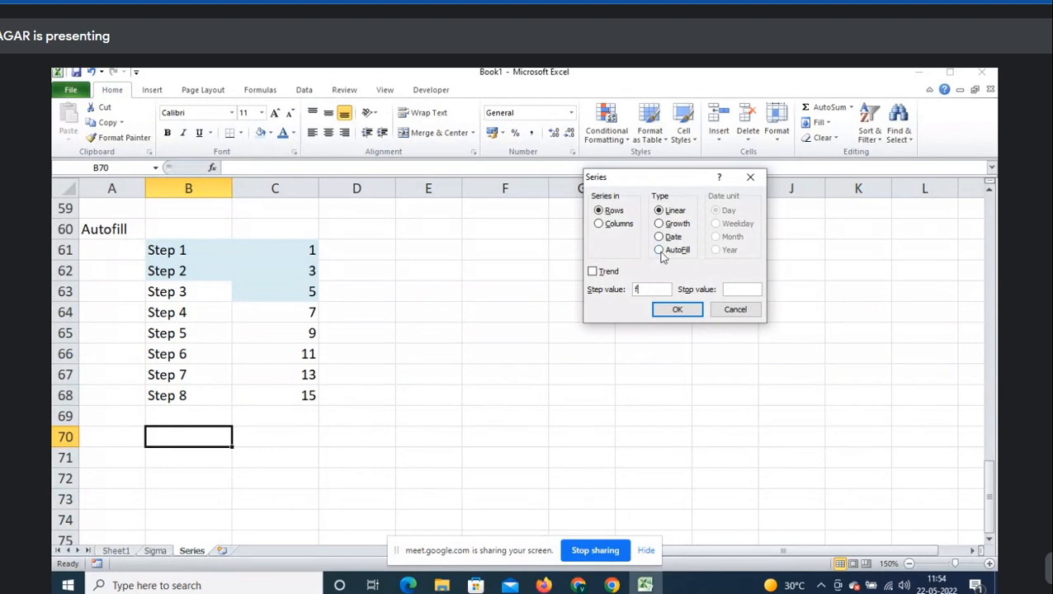
left_click(662, 253)
- Close the Series dialog and enter 'ALT+E+I+S: Shortcut key for Series window' in B70
key("Escape")
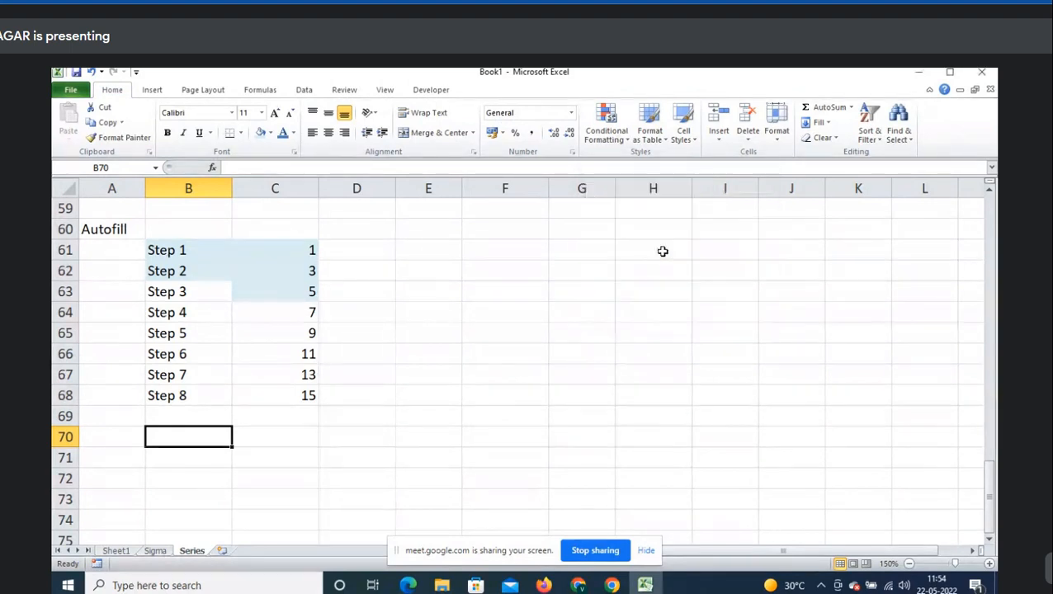
type("ALT")
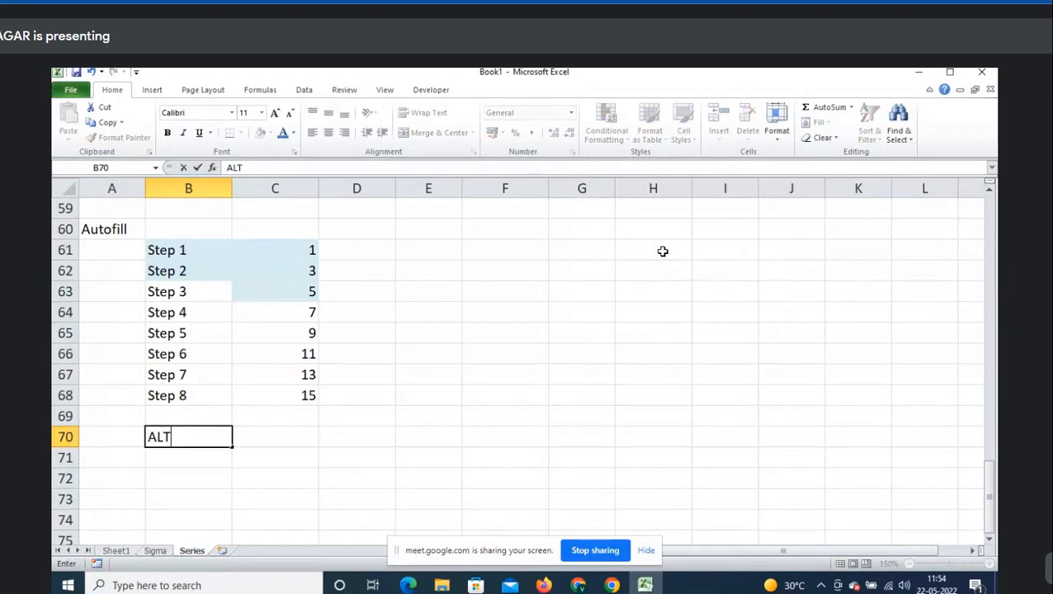
type("+E+I+S: Top")
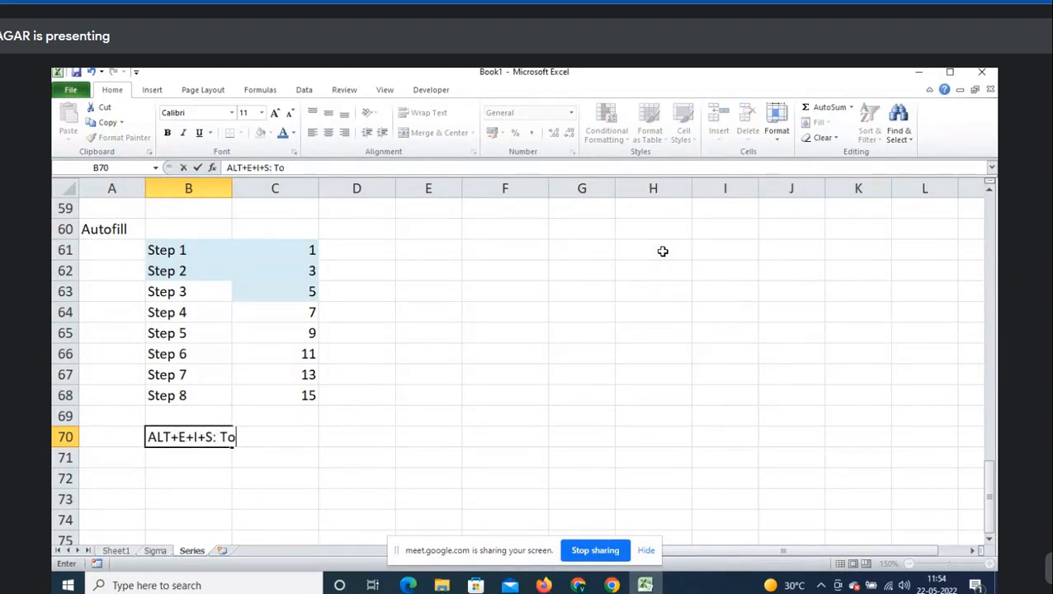
key("BackSpace")
key("BackSpace")
key("BackSpace")
type("Shortcut key")
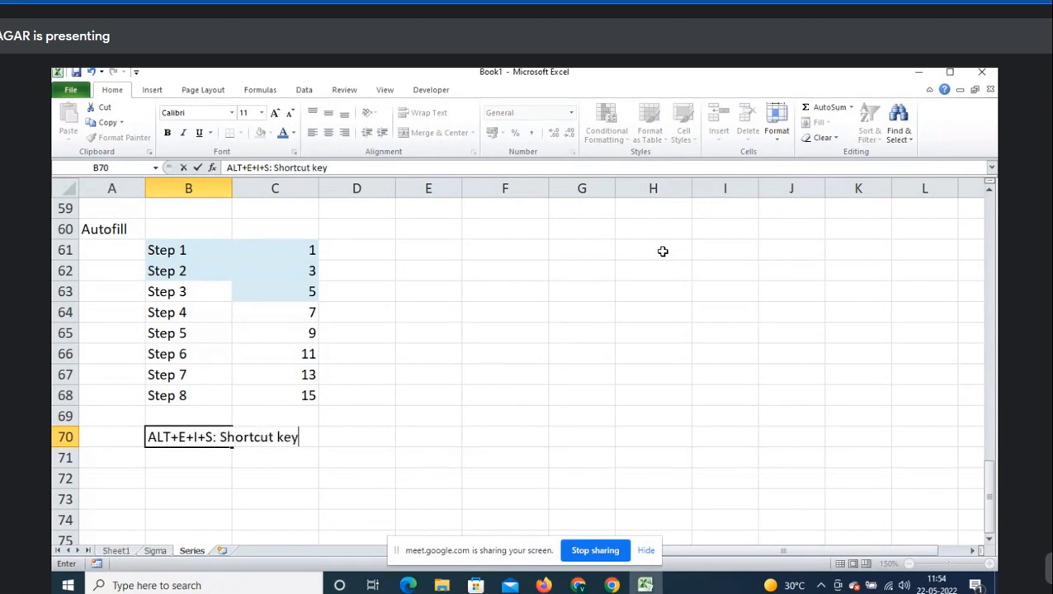
type(" for Series window")
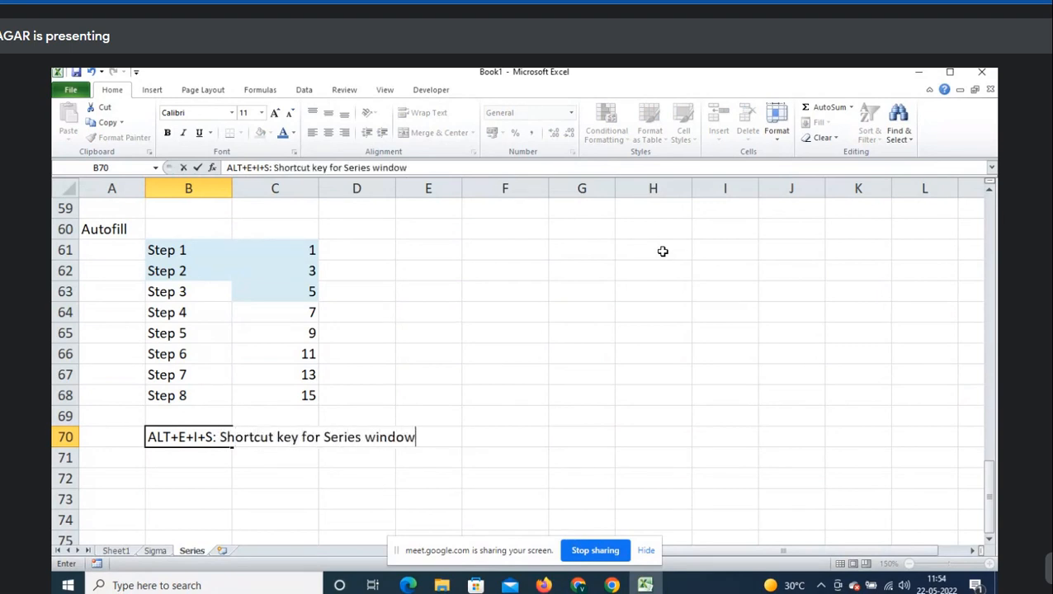
key("Return")
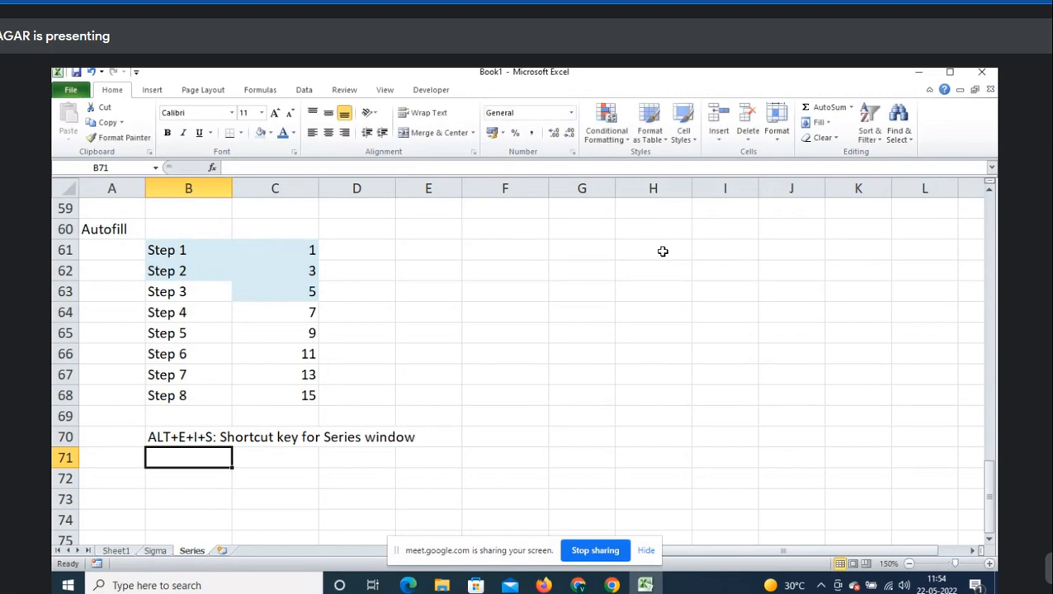
- Browse the Fill menu and Series dialog from B72 without applying any changes
left_click(819, 122)
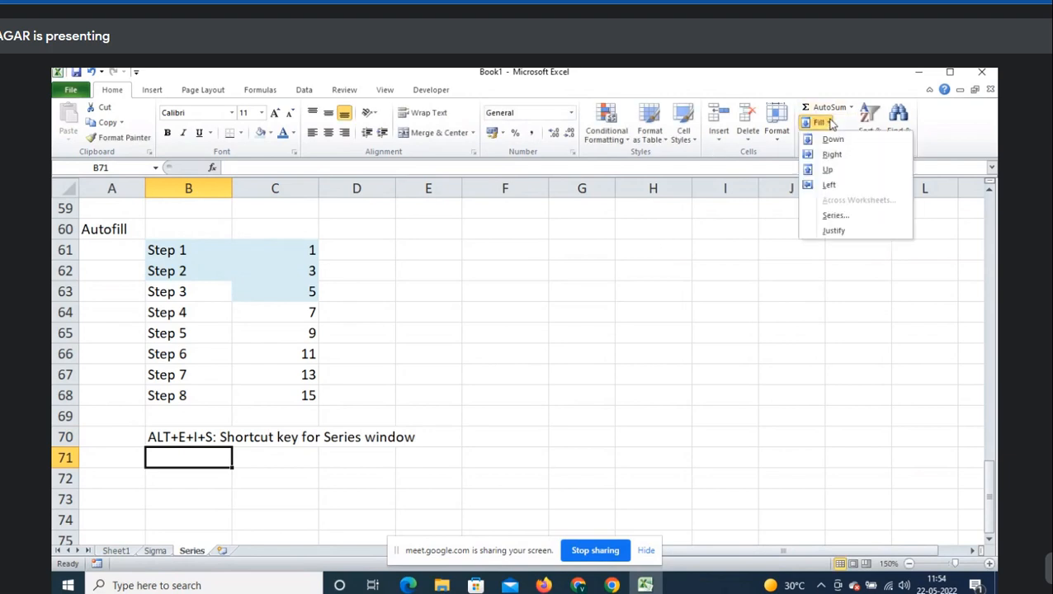
left_click(829, 216)
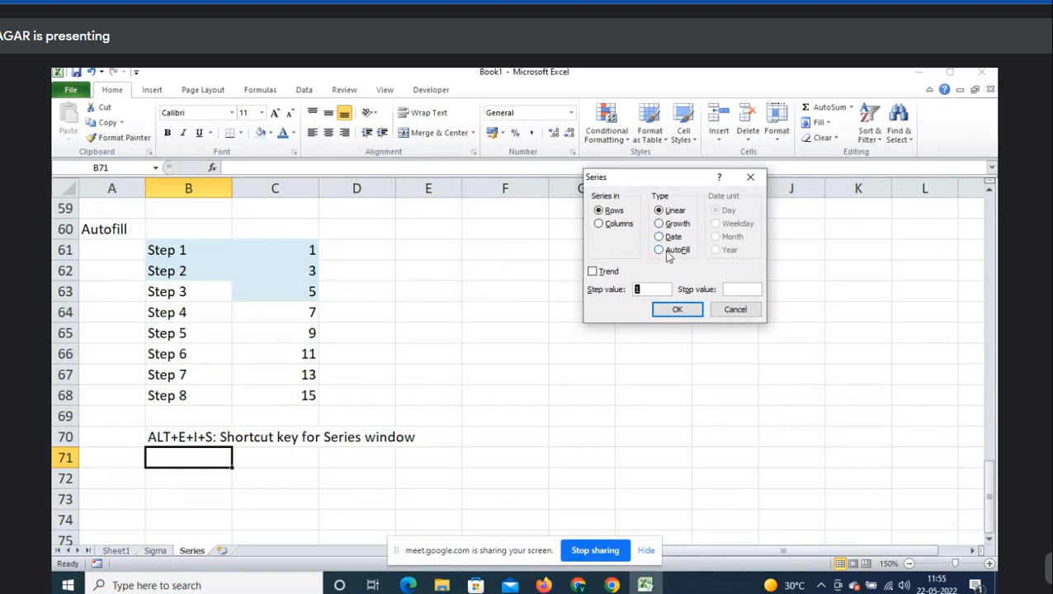
key("Escape")
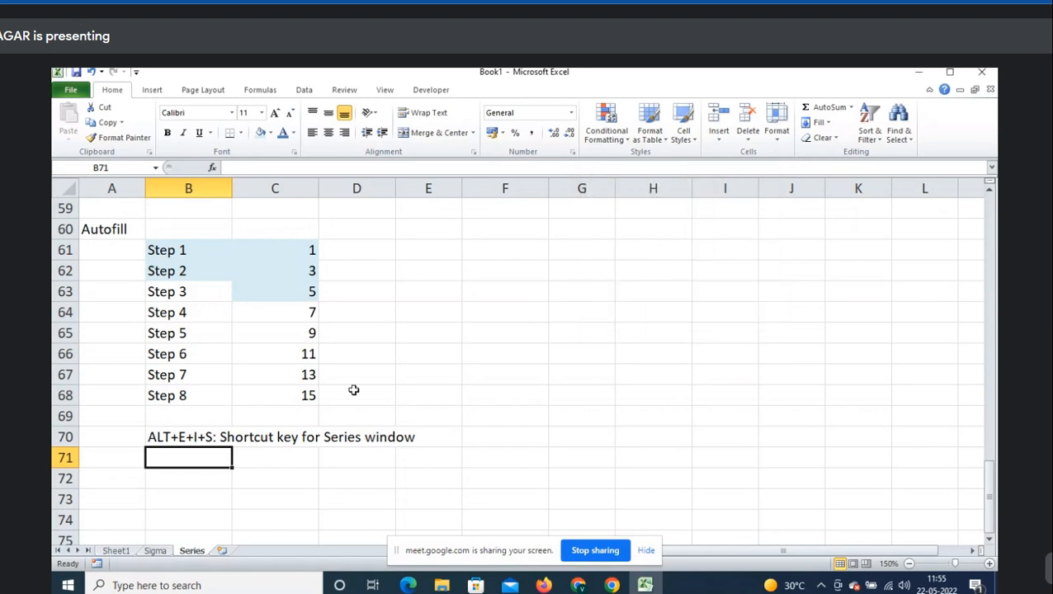
scroll(246, 404, "down", 2)
left_click(208, 354)
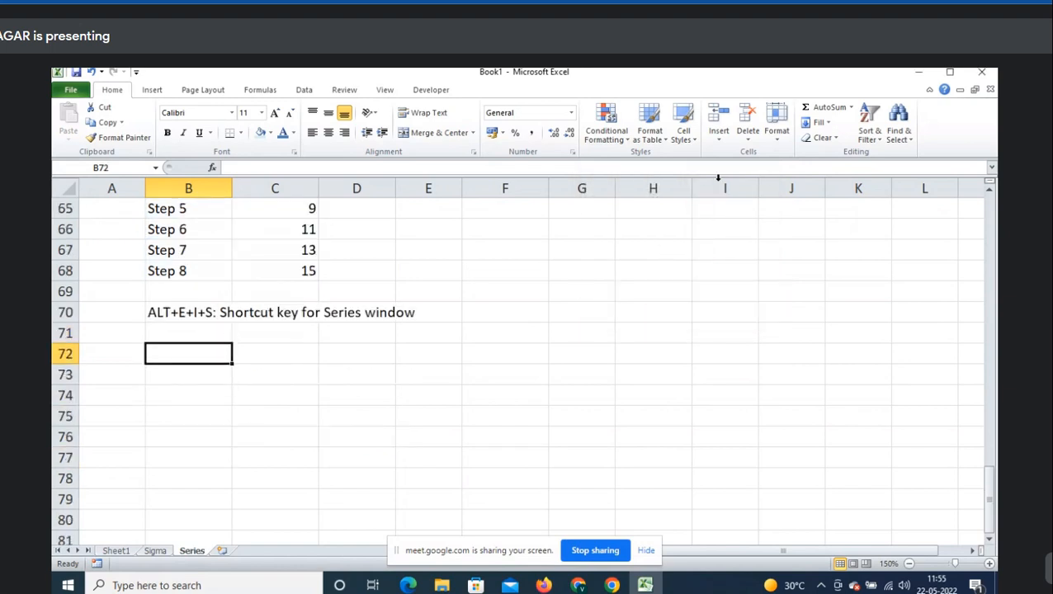
left_click(832, 123)
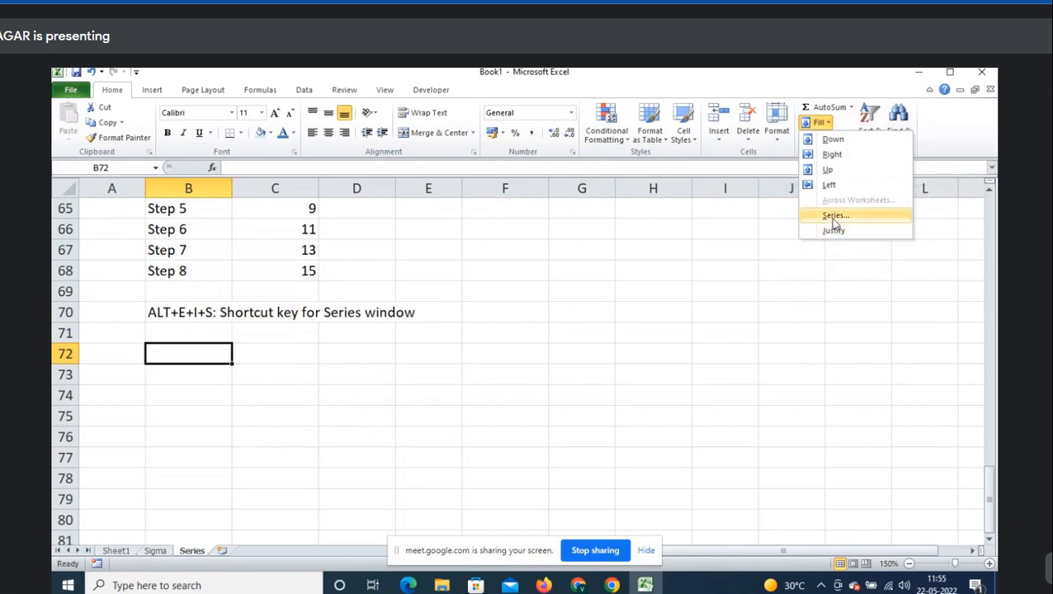
left_click(830, 217)
key("Escape")
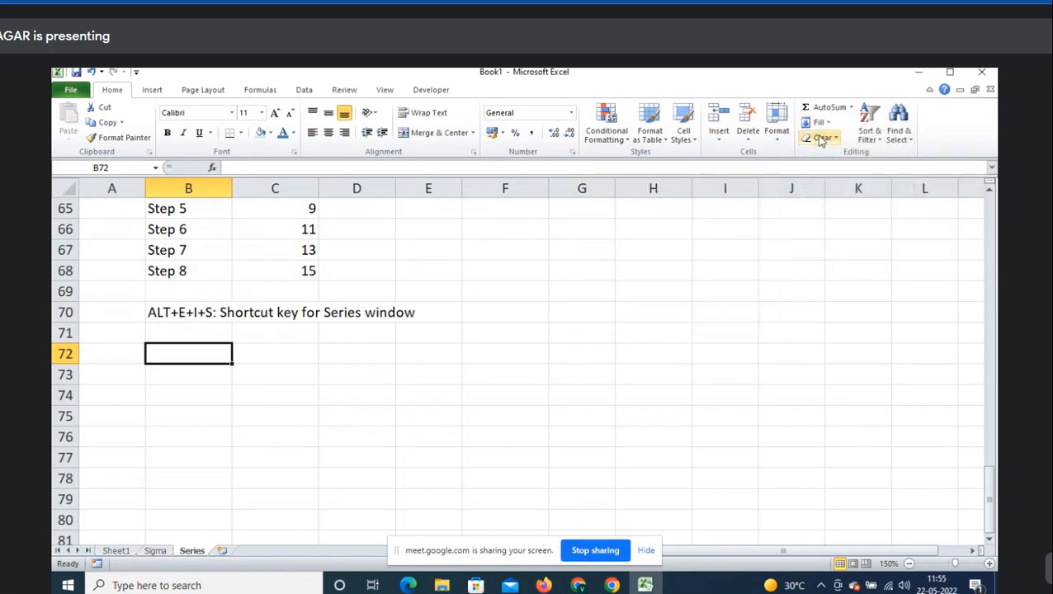
left_click(830, 123)
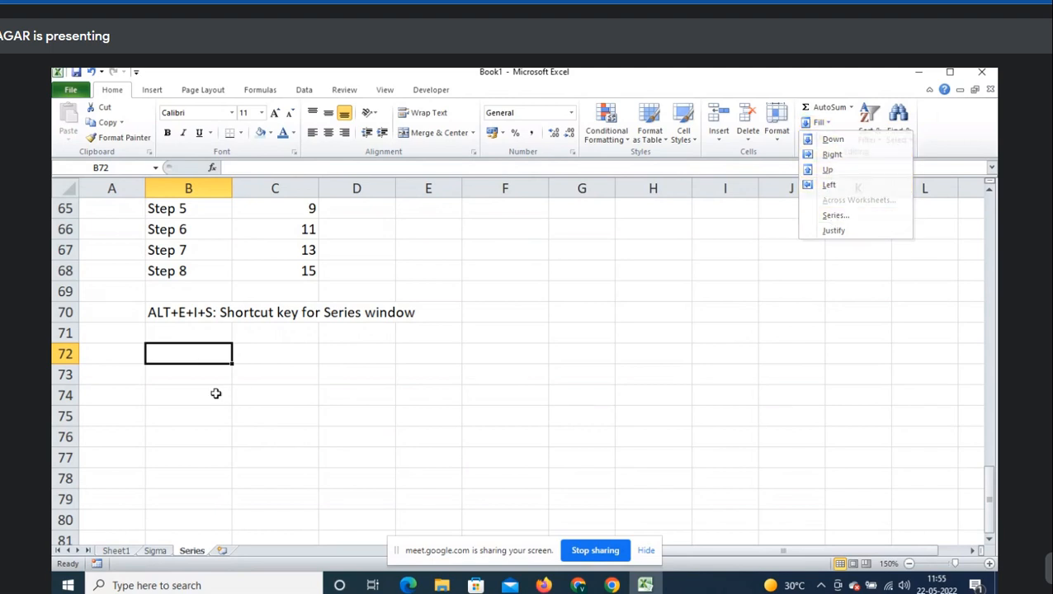
key("Escape")
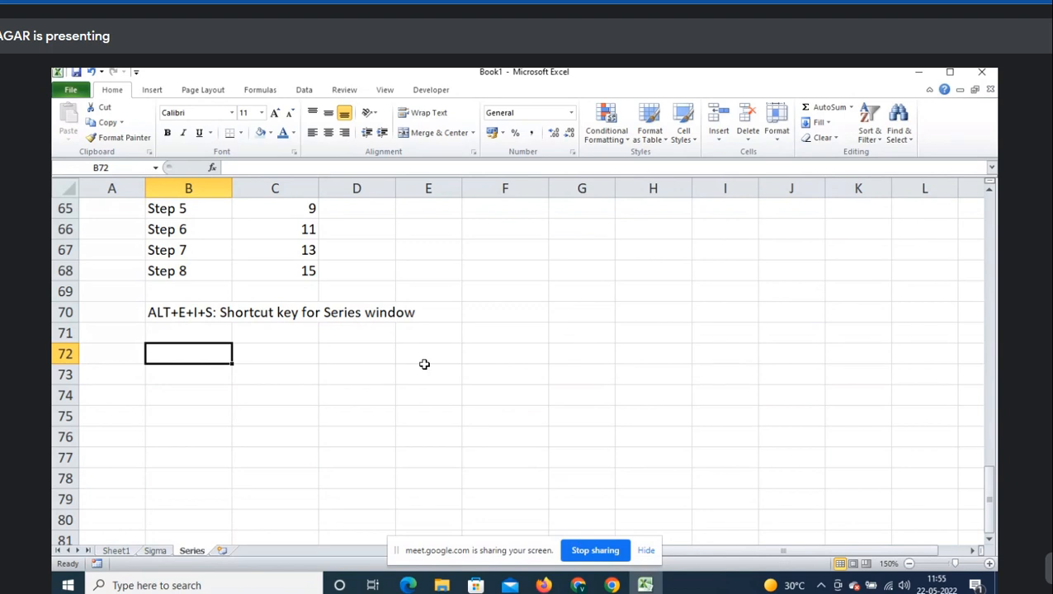
scroll(425, 365, "up", 2)
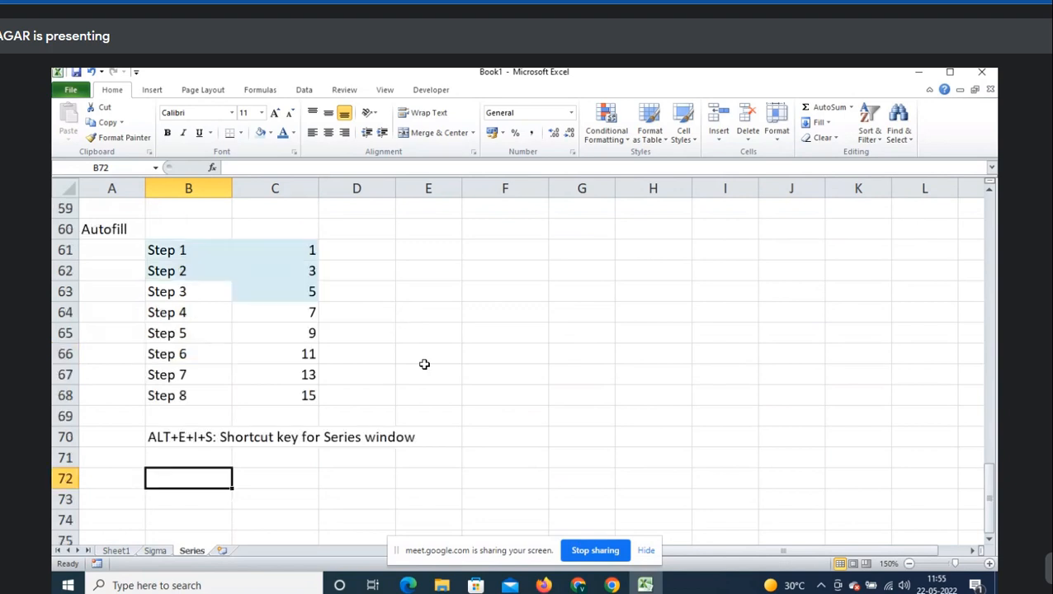
- Enter seed values 1 and 3 in F61:F62 and select F61:F68
left_click(502, 253)
type("1")
key("Return")
left_click(539, 252)
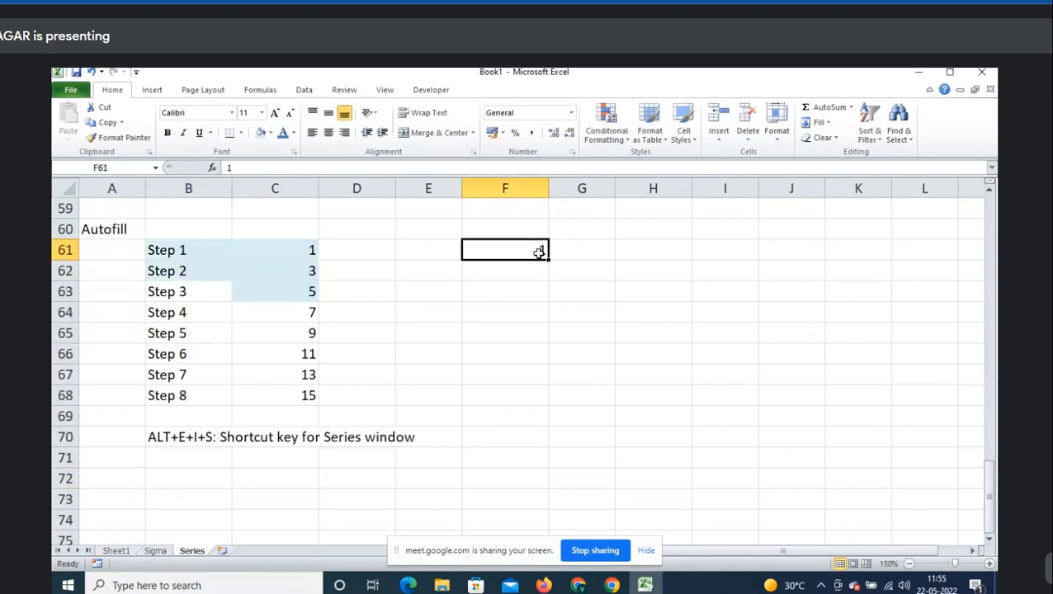
key("shift+Down")
key("shift+Down")
key("shift+Down")
key("shift+Down")
key("shift+Down")
key("shift+Down")
key("shift+Down")
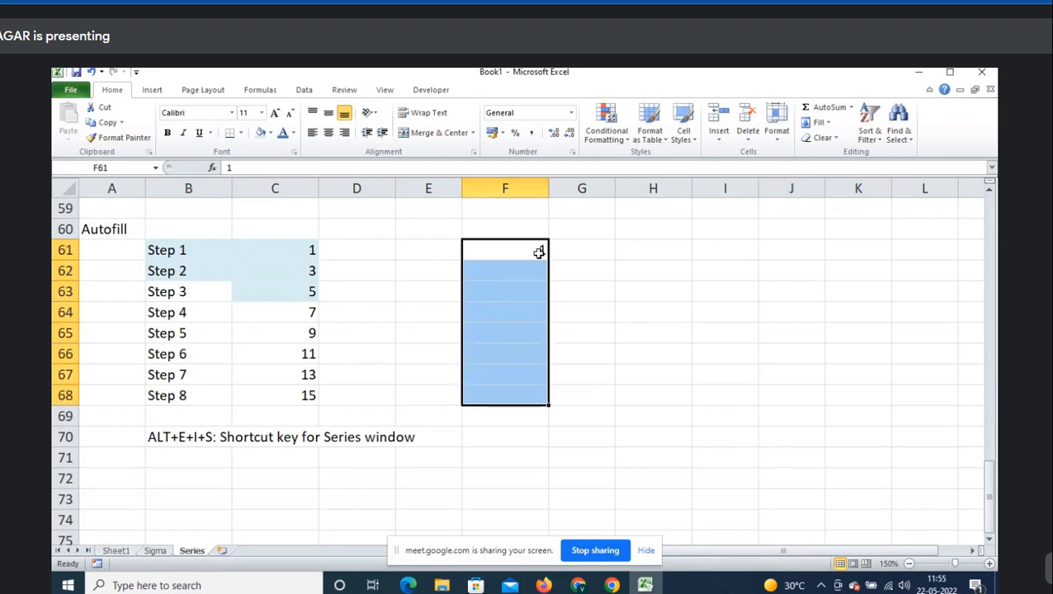
left_click(526, 256)
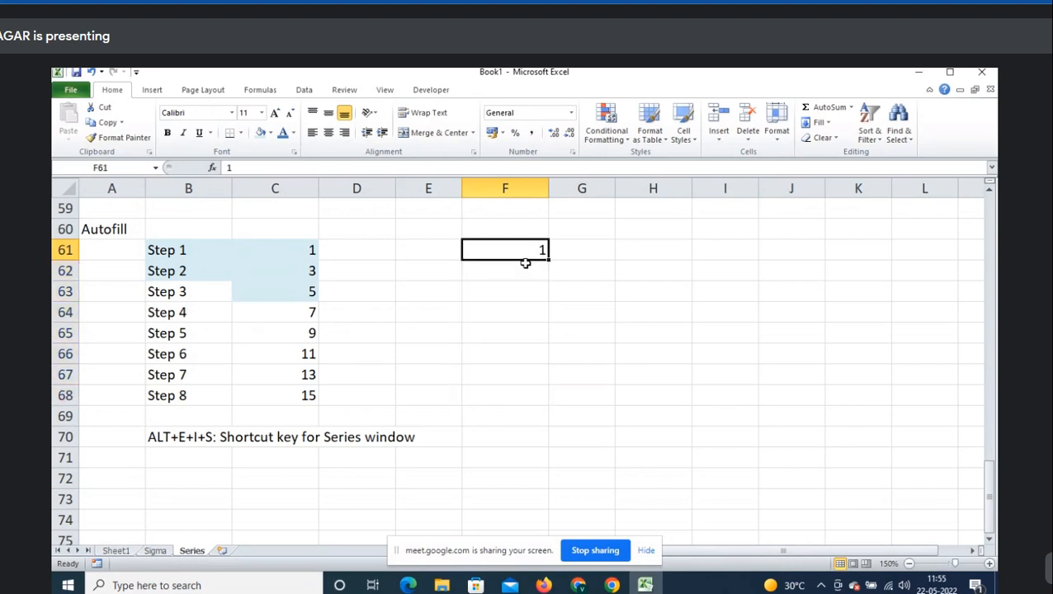
left_click(525, 263)
type("3")
key("Return")
type("5")
key("Return")
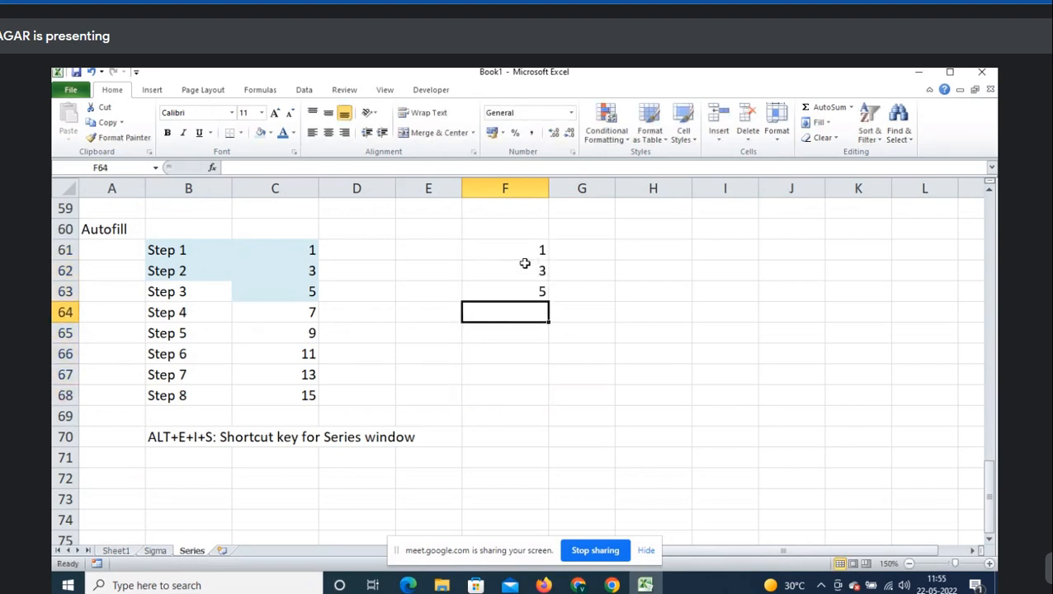
left_click_drag(526, 247, 524, 273)
left_click(525, 286)
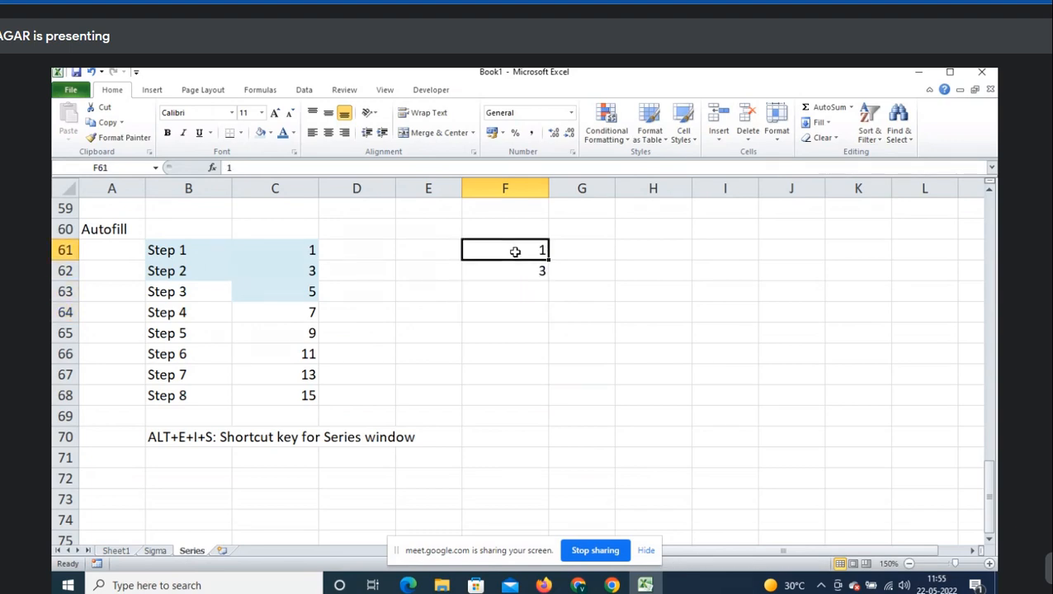
left_click_drag(513, 248, 510, 399)
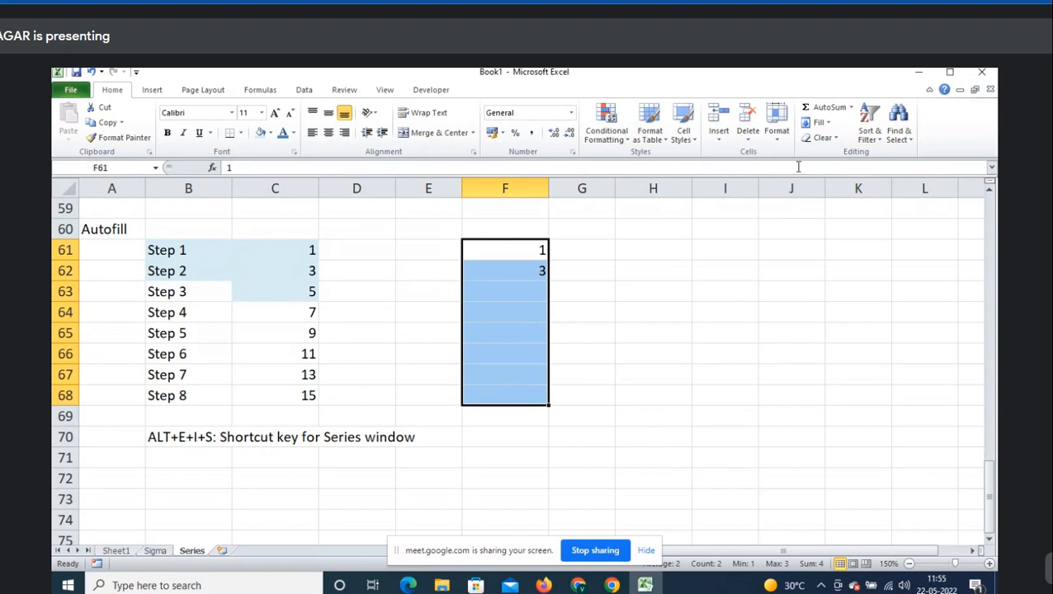
- AutoFill F61:F68 into odd numbers 1 to 15, then undo the fill
left_click(825, 122)
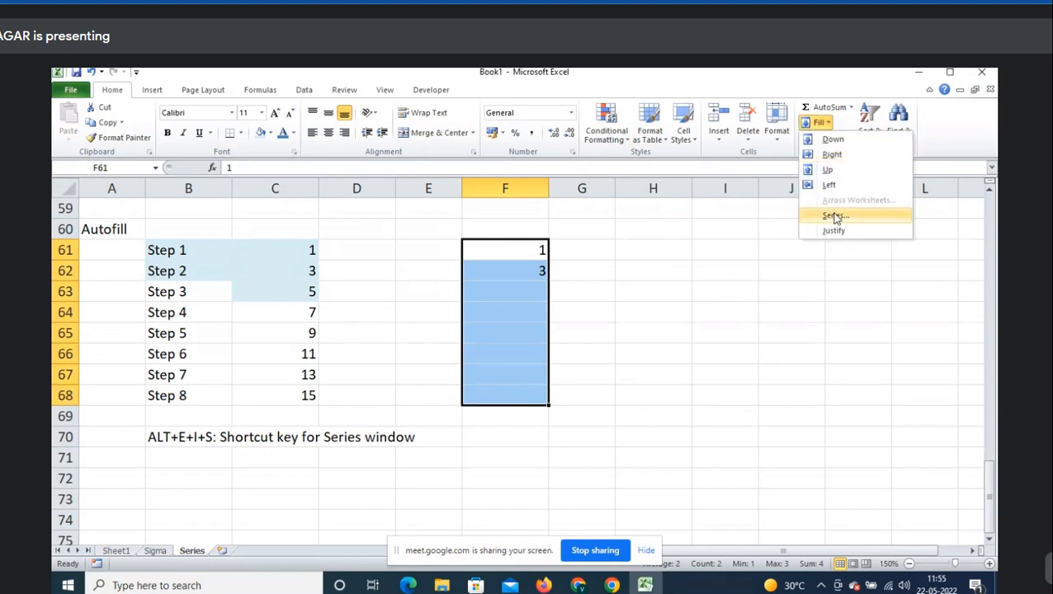
left_click(835, 216)
left_click(677, 250)
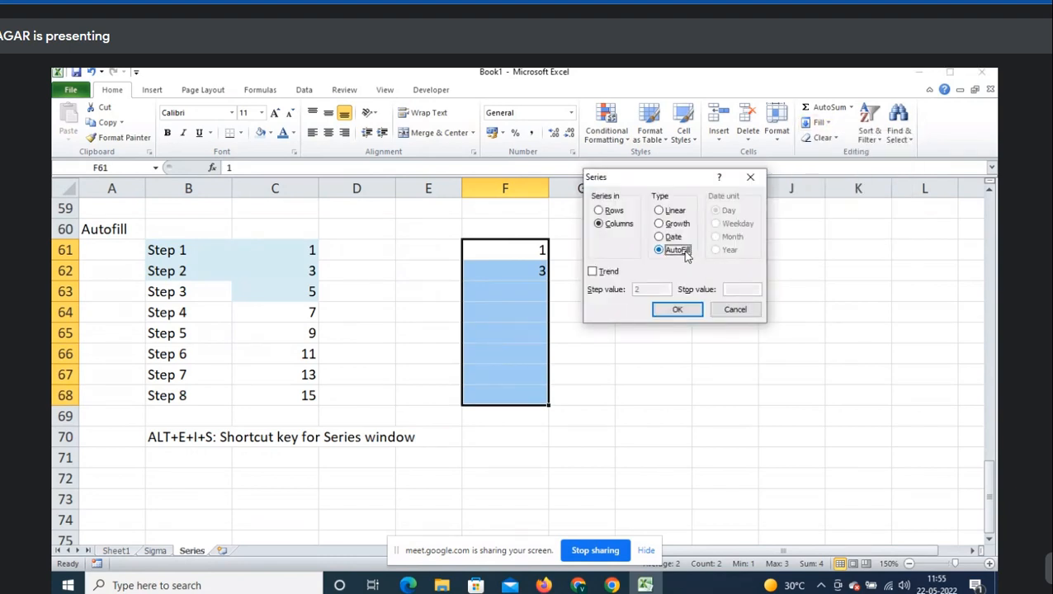
left_click(677, 311)
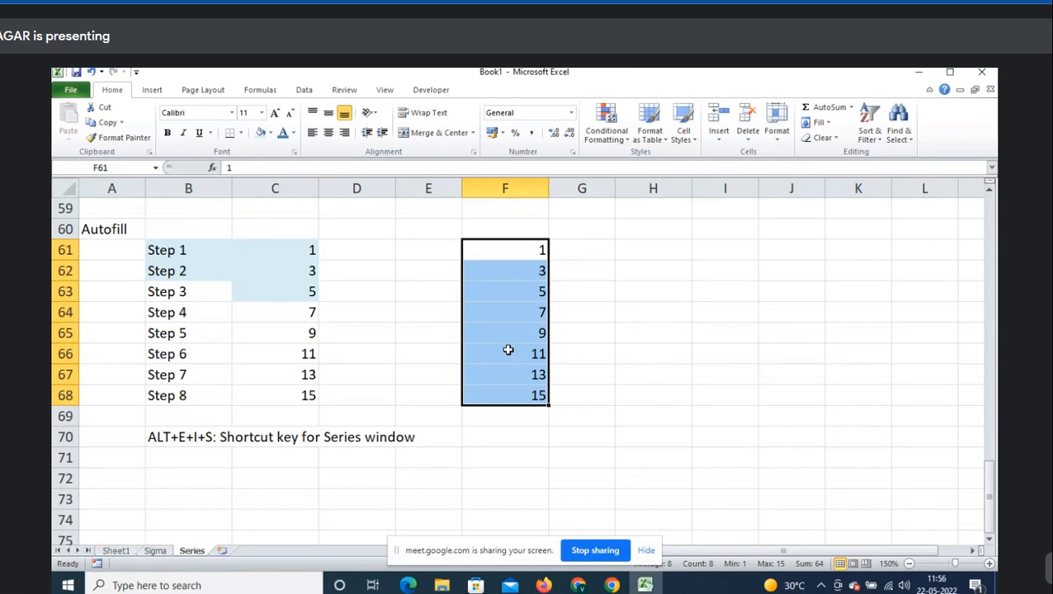
key("ctrl+z")
key("ctrl+z")
- Enter 1 in F61 and fill F61:F68 with a Linear series of step 2, ending at 15
type("1")
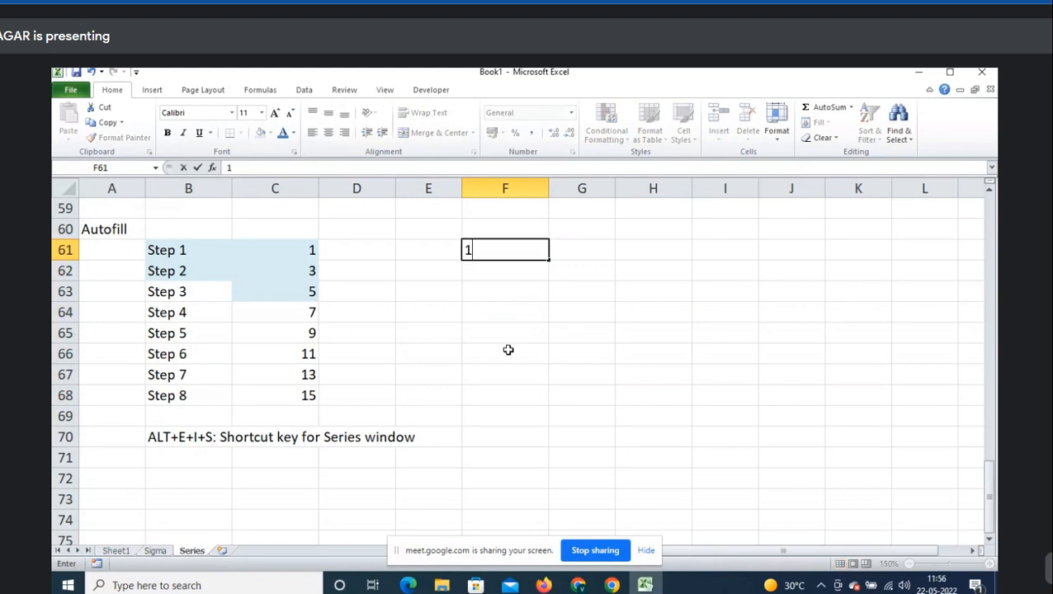
key("ctrl+Return")
key("shift+Down")
key("shift+Down")
key("shift+Down")
key("shift+Down")
key("shift+Down")
key("shift+Down")
key("shift+Down")
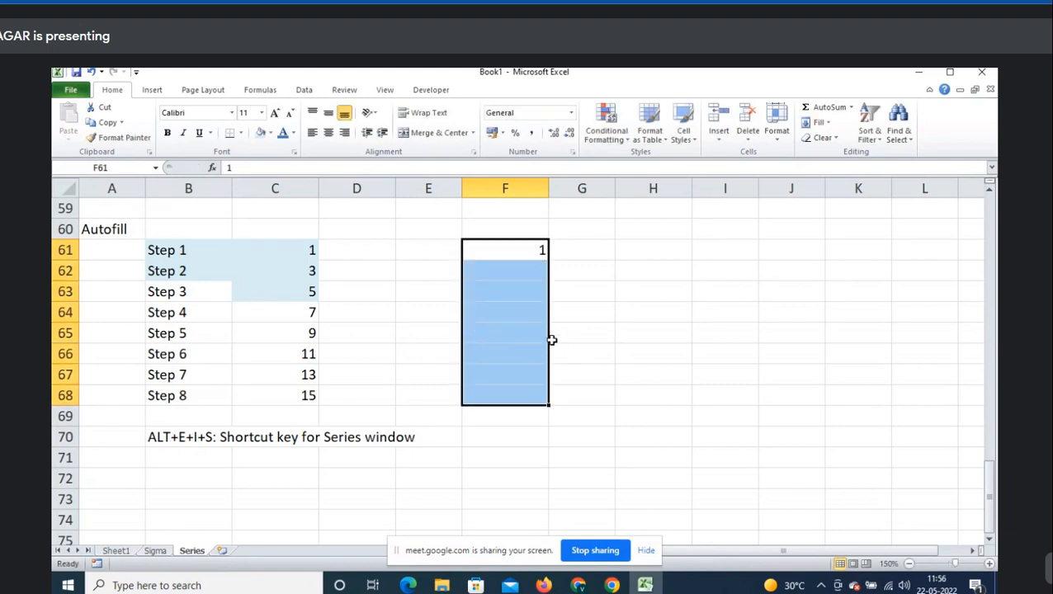
left_click(829, 123)
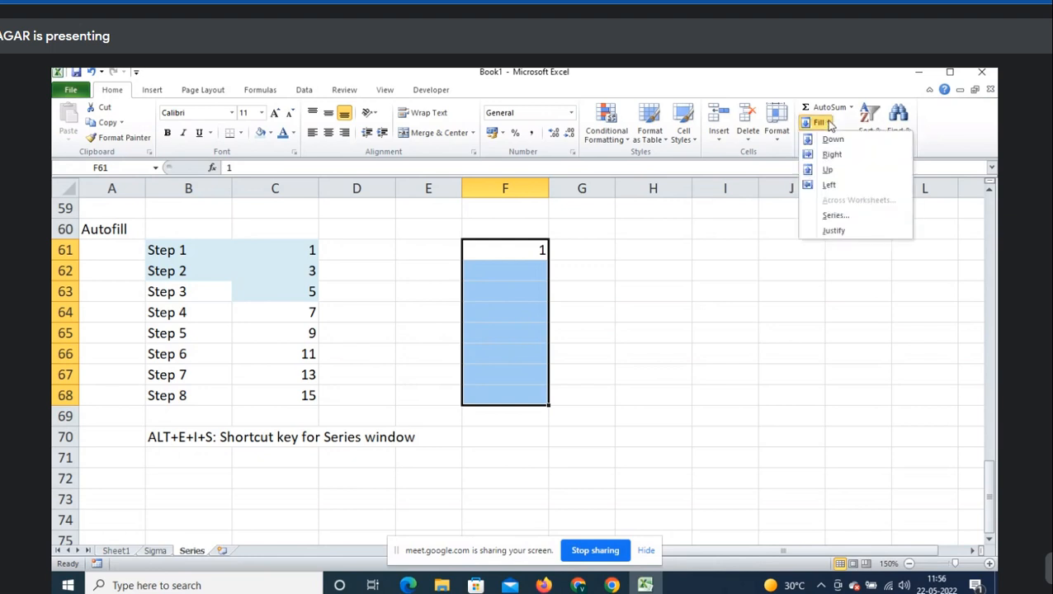
left_click(836, 215)
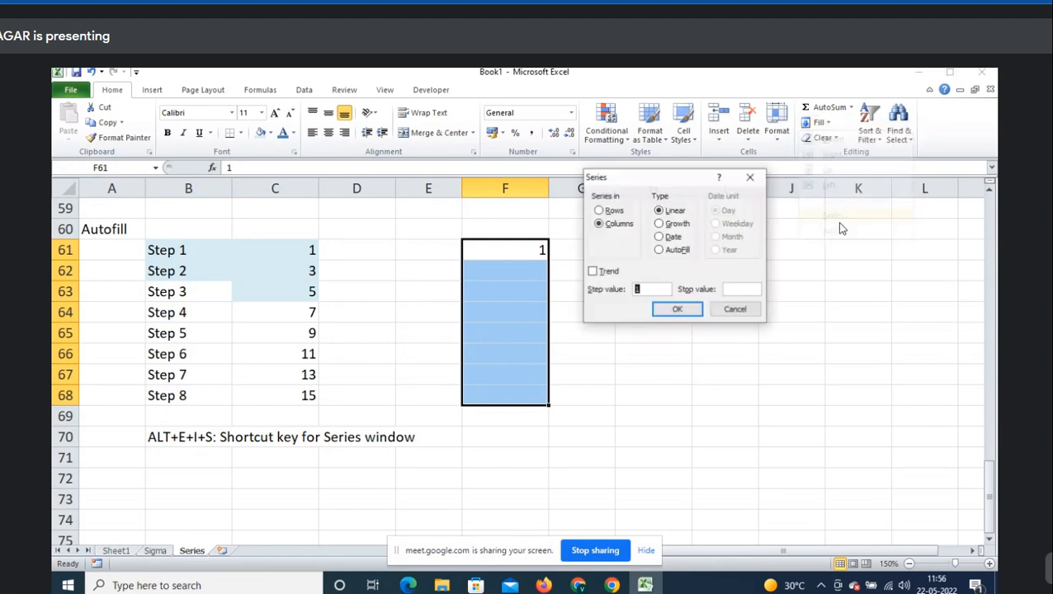
left_click(682, 213)
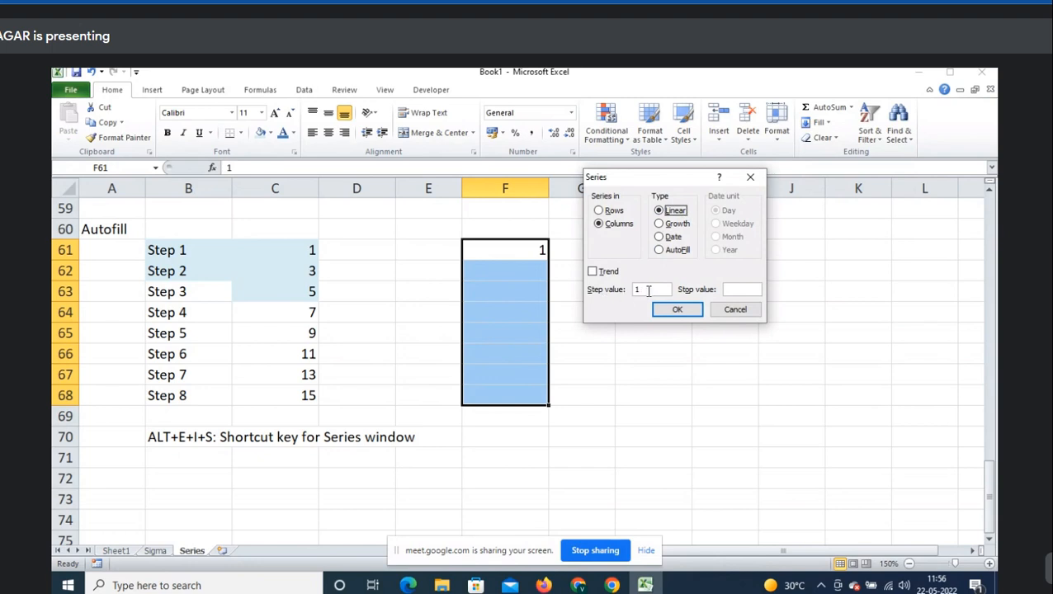
left_click_drag(649, 291, 632, 294)
type("2")
left_click(677, 311)
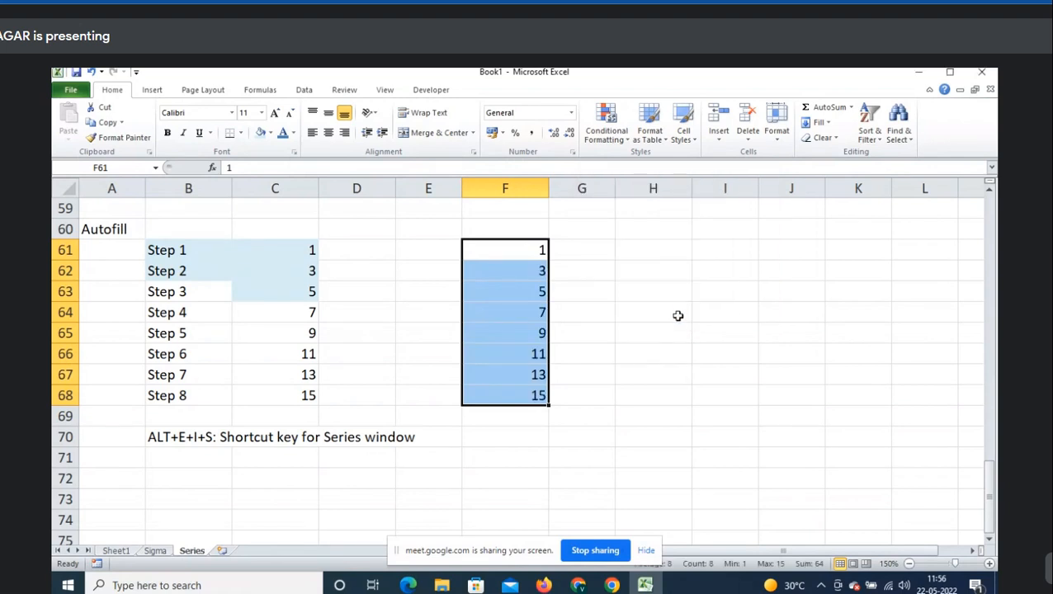
scroll(495, 340, "down", 1)
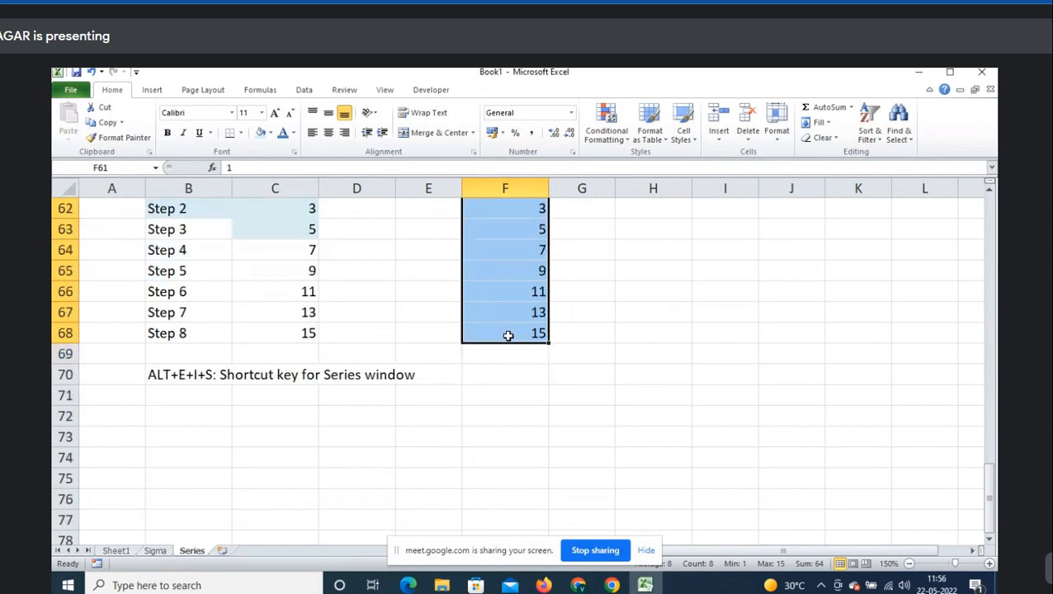
left_click(208, 416)
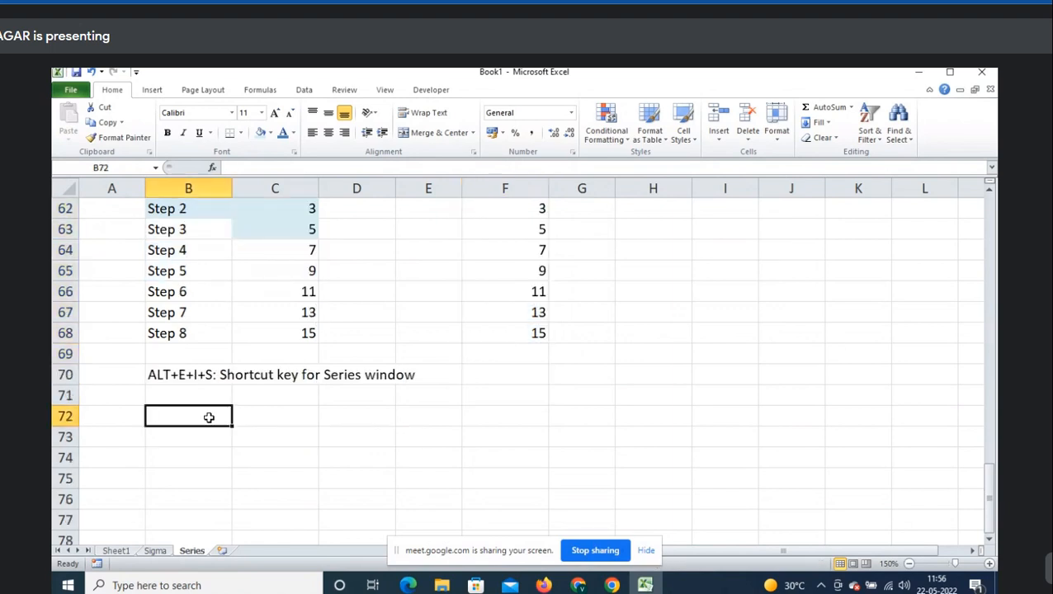
left_click(821, 123)
left_click(834, 214)
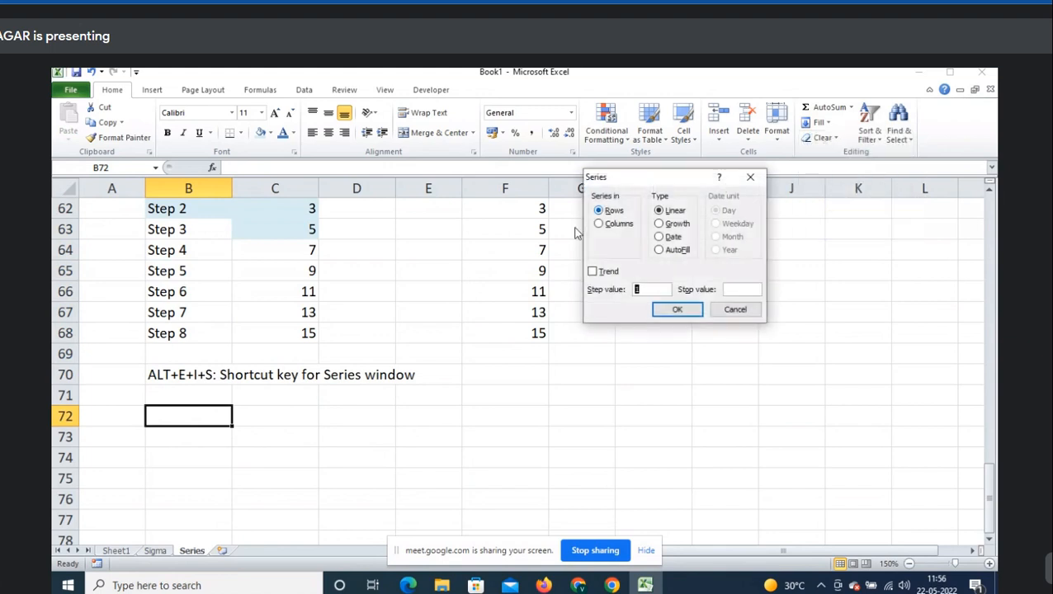
left_click(735, 310)
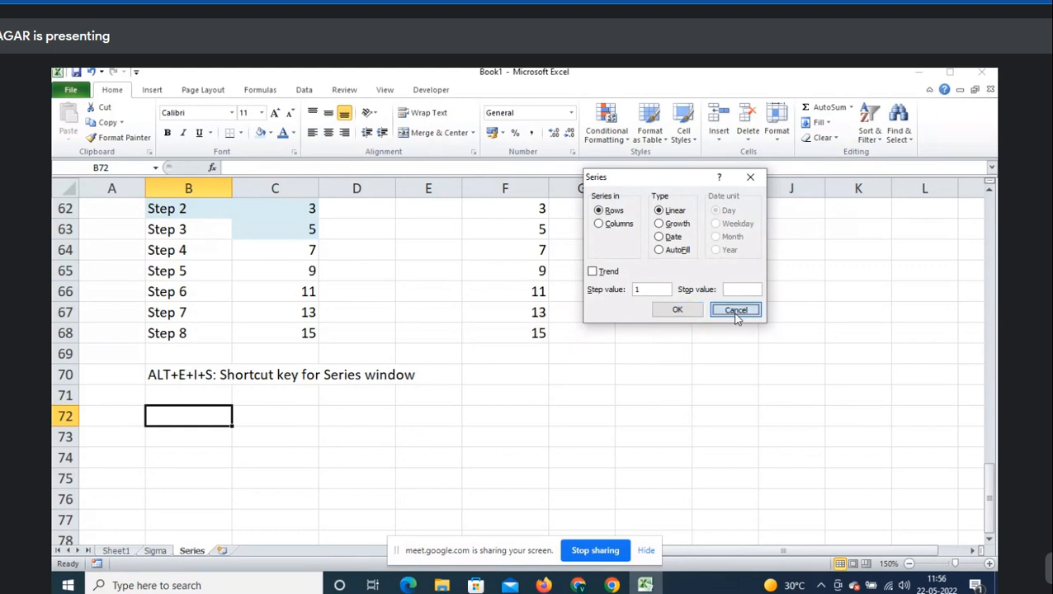
scroll(258, 438, "down", 1)
left_click(166, 379)
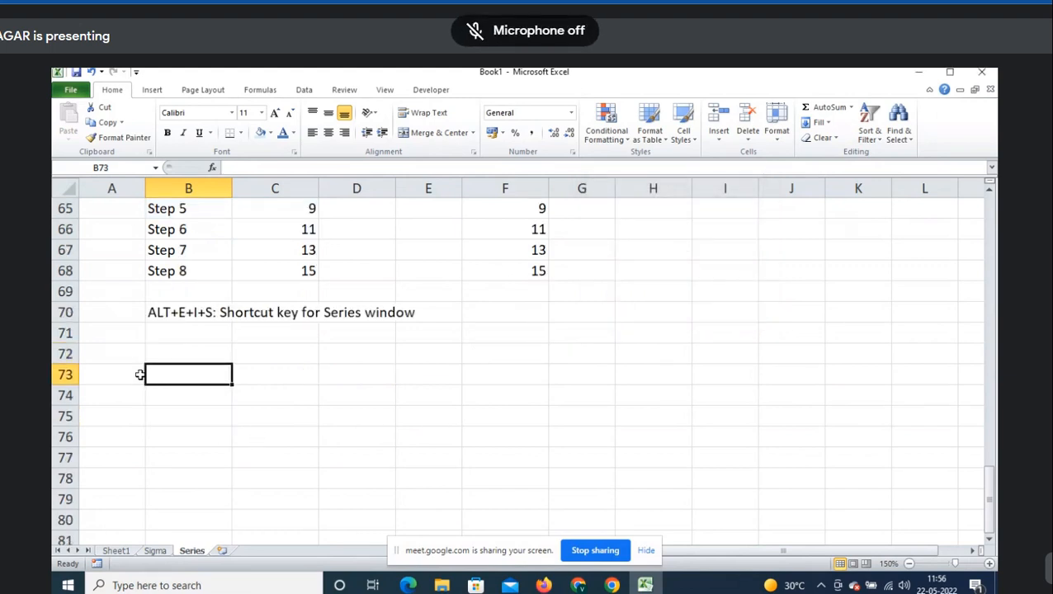
left_click(138, 374)
left_click(149, 353)
left_click(133, 375)
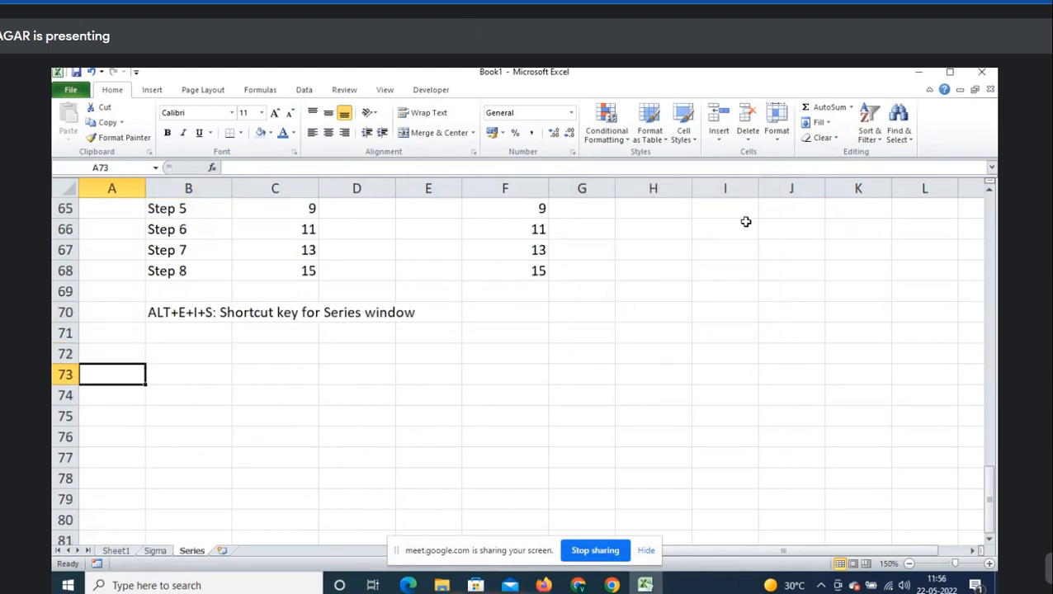
left_click(828, 124)
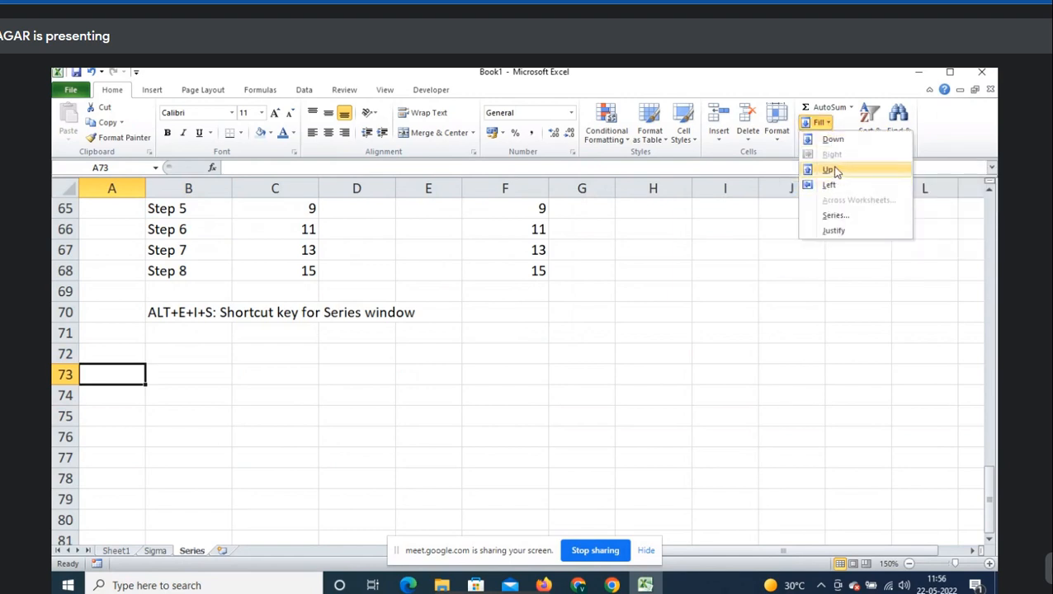
left_click(137, 359)
left_click(191, 363)
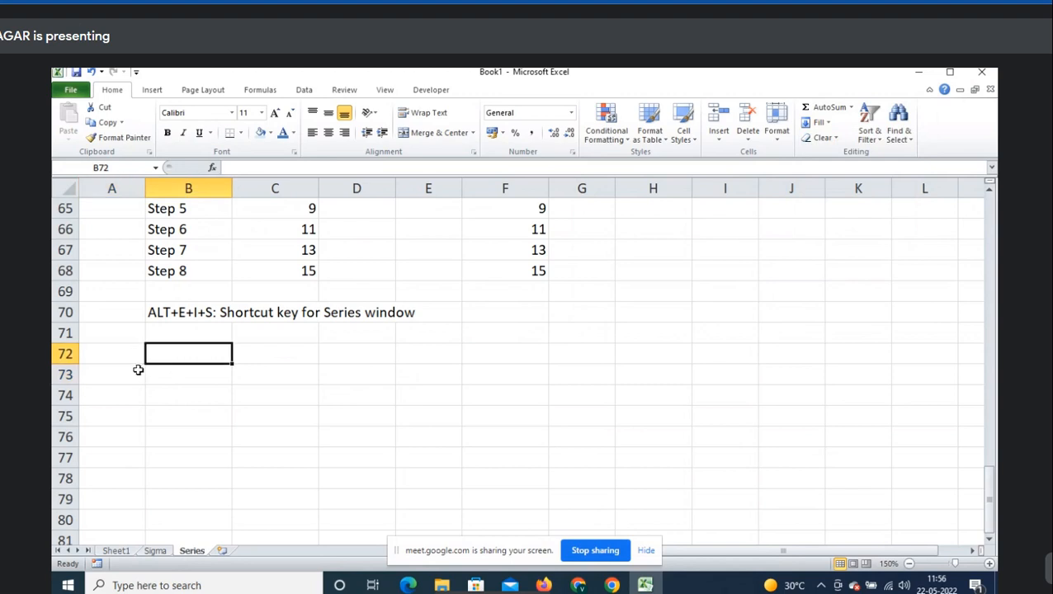
left_click(138, 370)
scroll(438, 332, "down", 1)
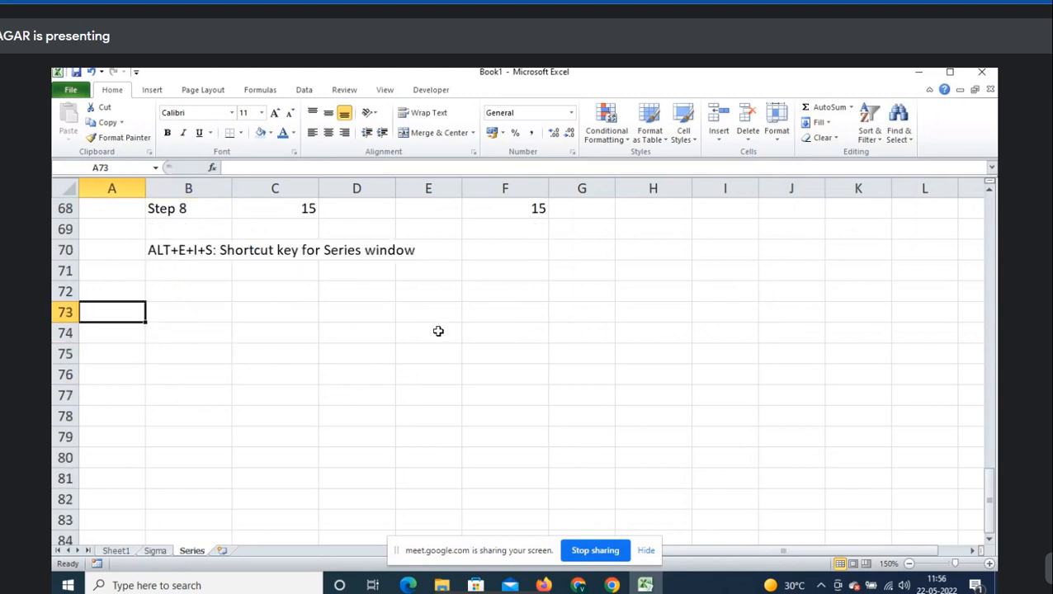
- Type the labels 'Fill' in A73 and 'Down' in A74
type("Fill")
key("Return")
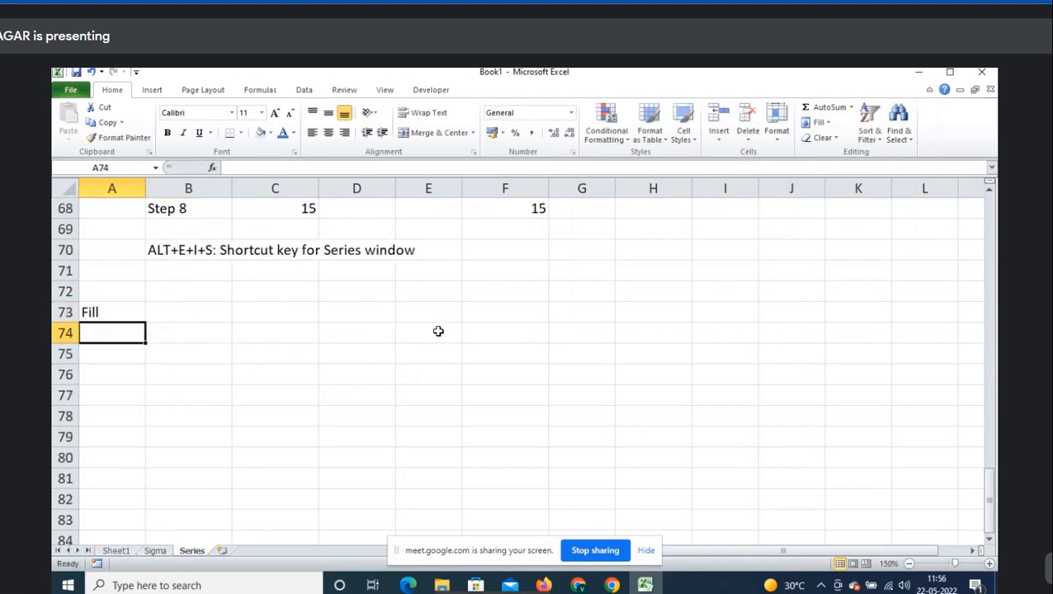
type("Dwn")
key("BackSpace")
key("BackSpace")
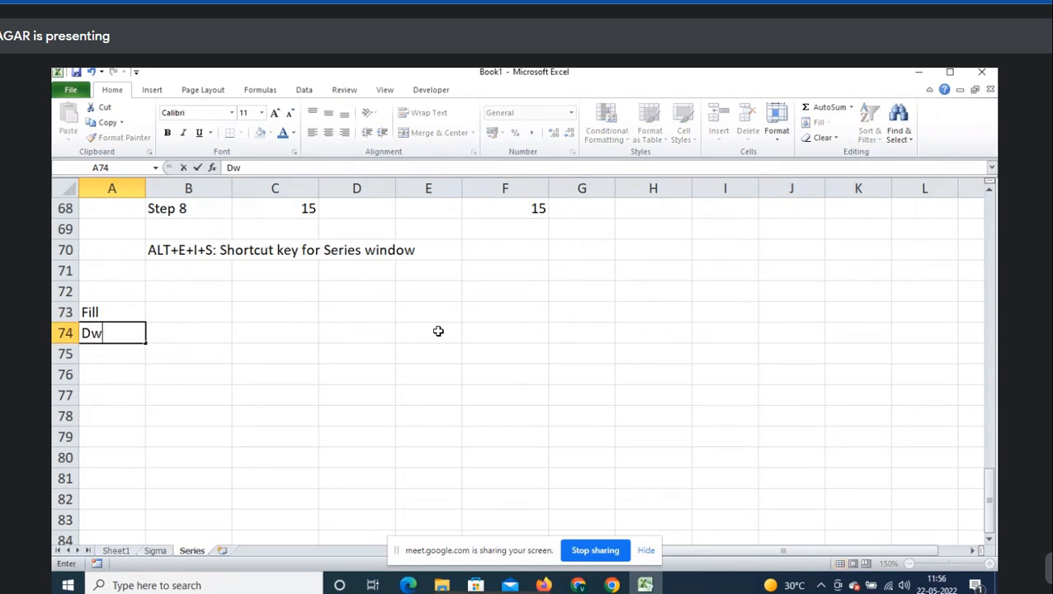
type("own")
key("Tab")
key("Down")
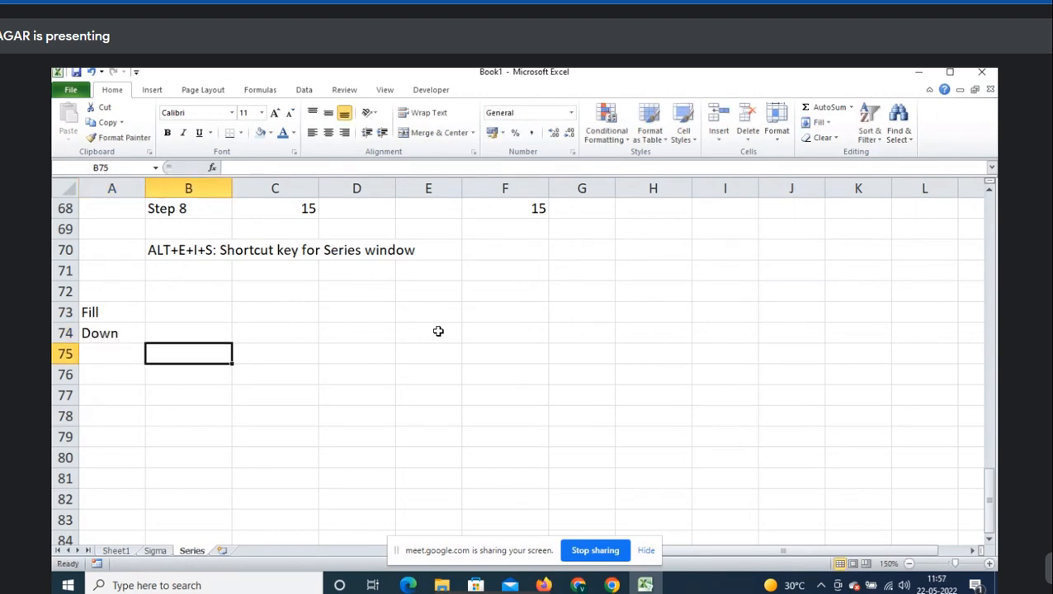
scroll(438, 331, "down", 2)
scroll(439, 328, "up", 4)
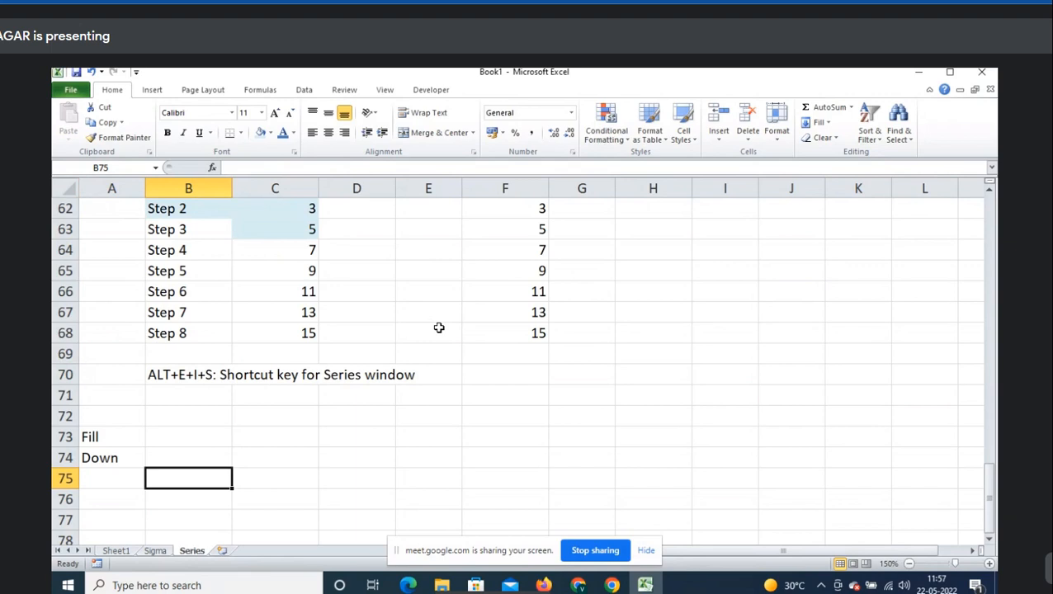
- Enter 'Excel' in B76 and copy it down through B82 with Fill > Down
left_click(830, 122)
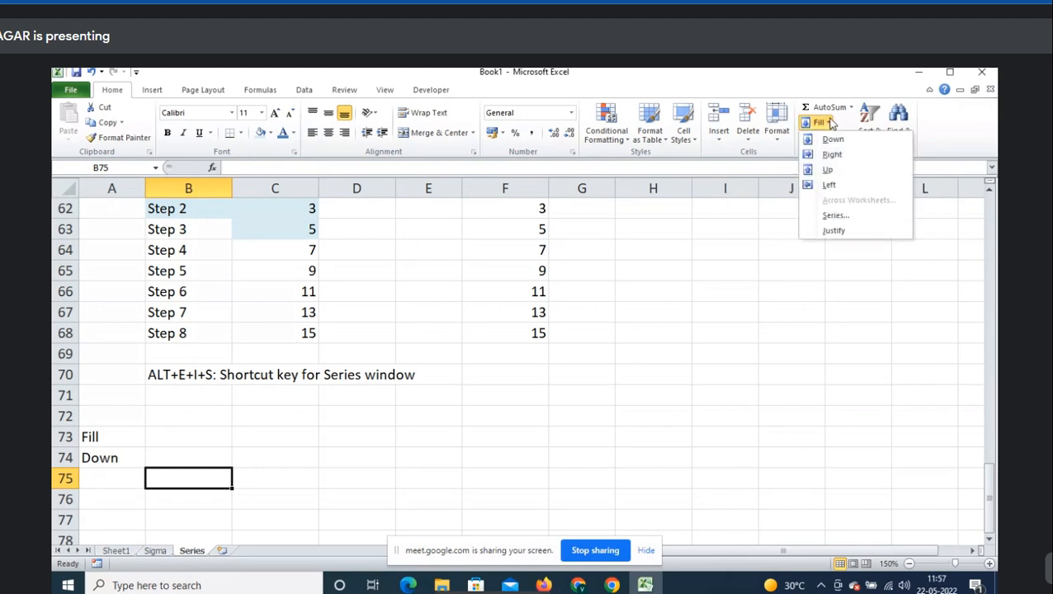
left_click(425, 330)
scroll(446, 318, "down", 3)
key("Down")
type("E")
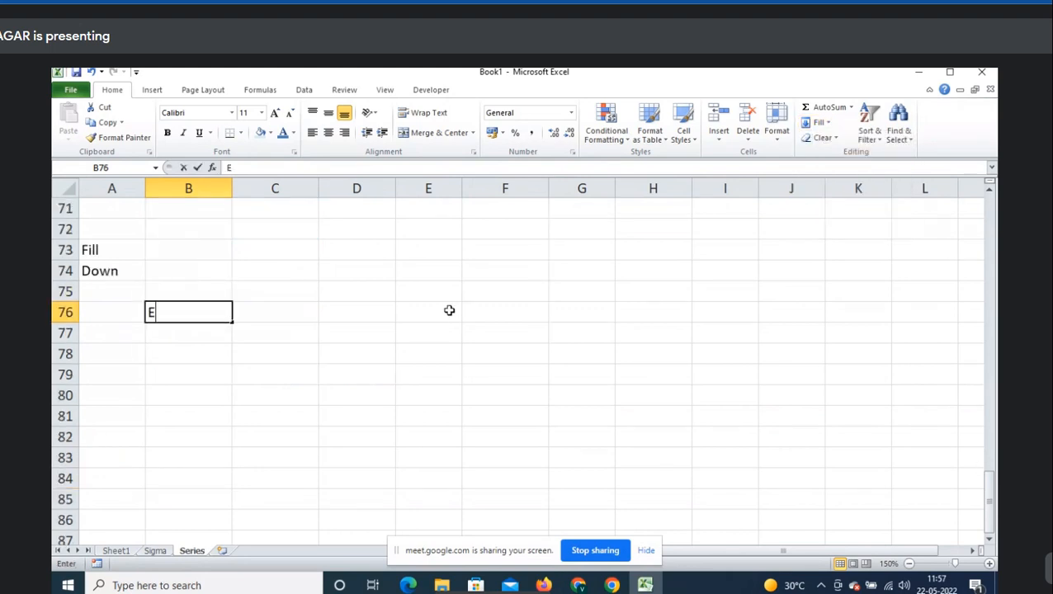
type("xcel")
key("Return")
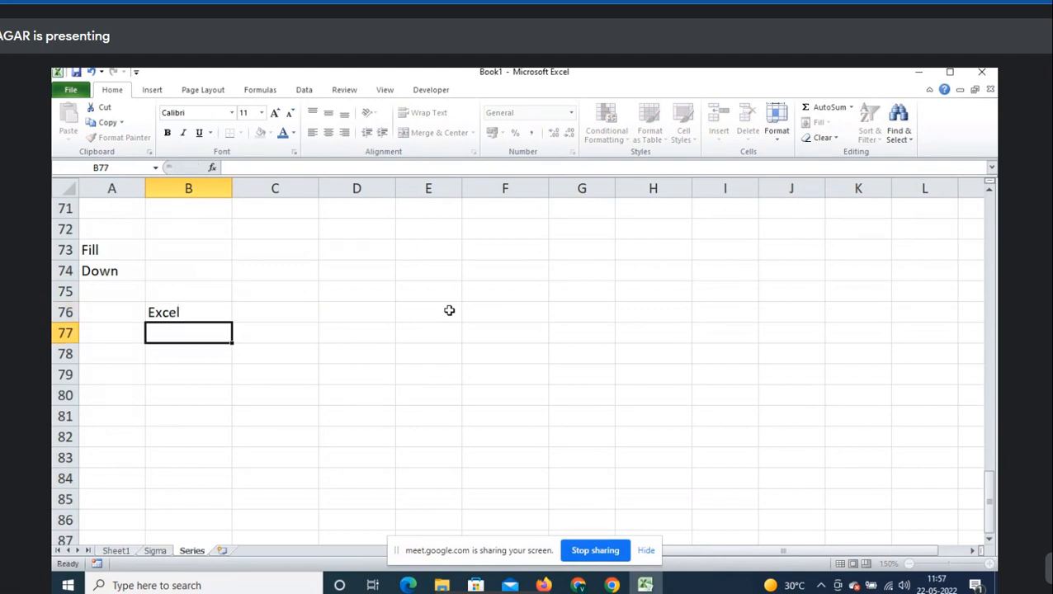
key("Up")
key("shift+Down")
key("shift+Down")
key("shift+Down")
key("shift+Down")
key("shift+Down")
key("shift+Down")
key("shift+Down")
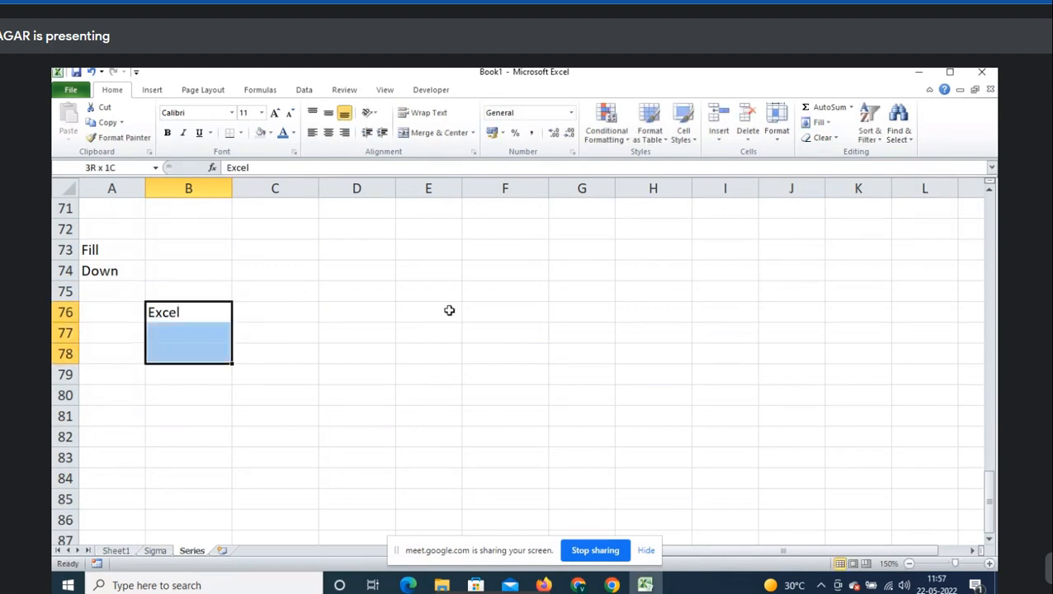
scroll(448, 310, "down", 1)
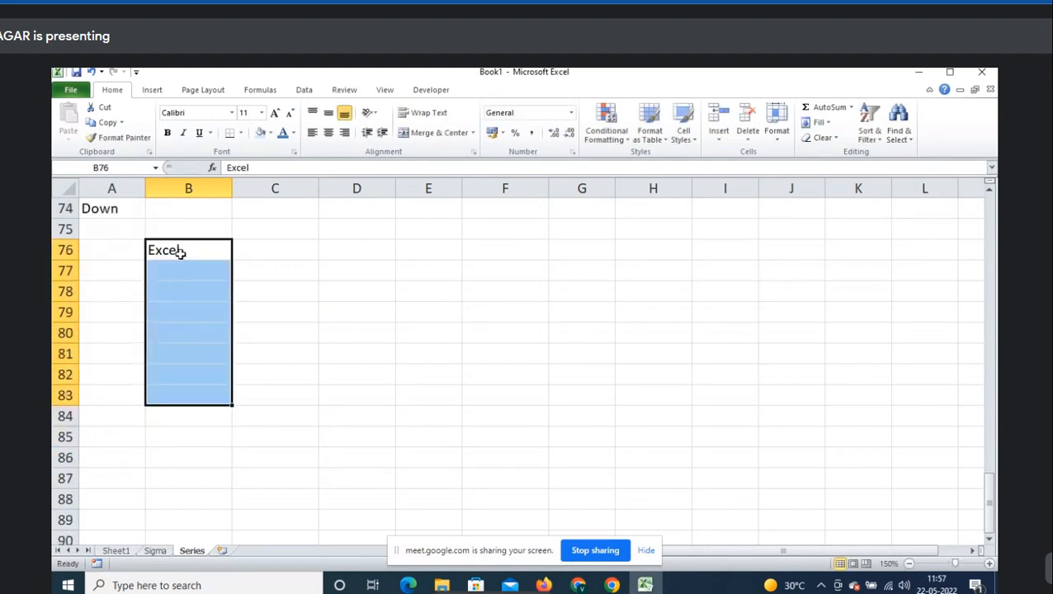
left_click_drag(178, 250, 185, 381)
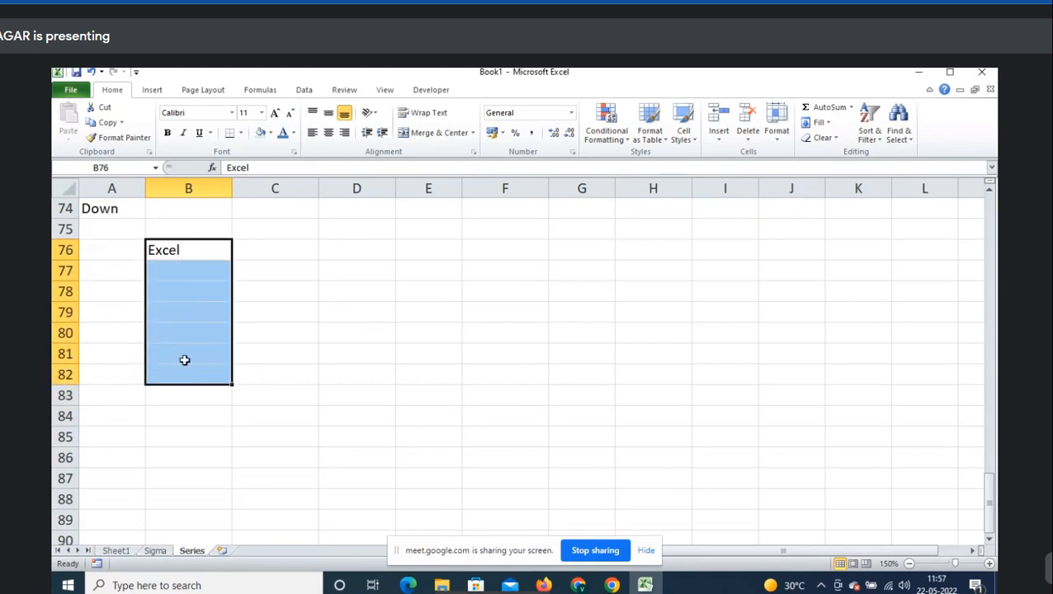
left_click_drag(200, 245, 195, 371)
left_click(829, 124)
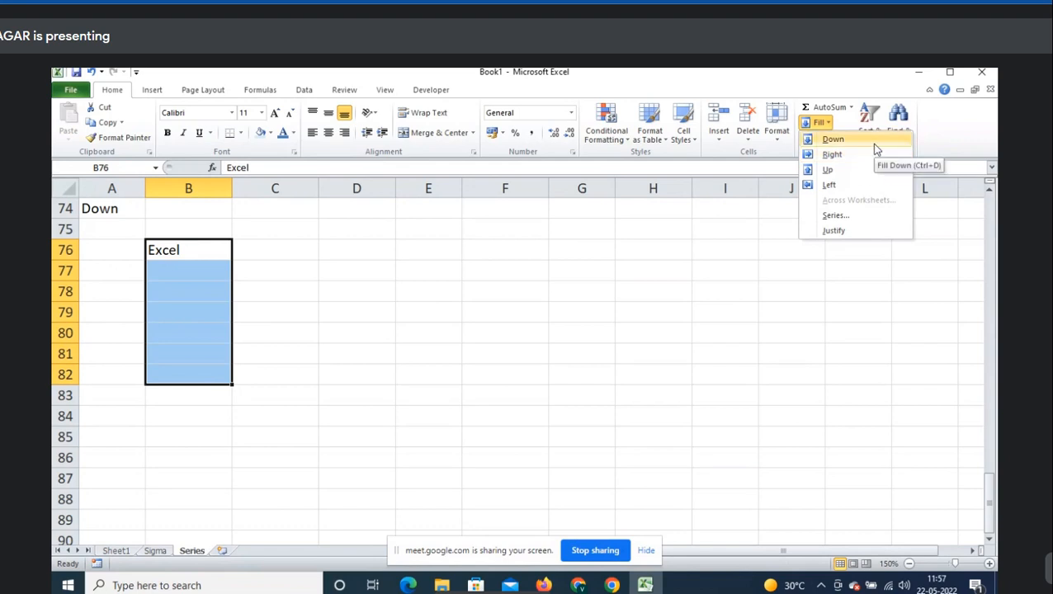
left_click(876, 145)
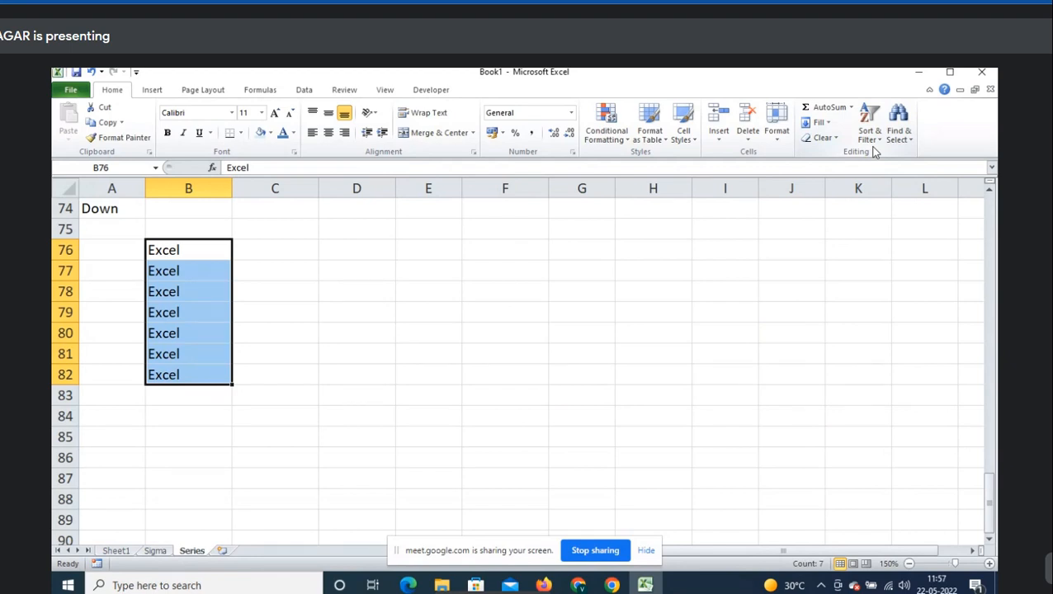
- Undo the fill and repeat it on B76:B82 using Ctrl+D
key("ctrl+z")
key("Down")
key("Up")
key("shift+Down")
key("shift+Down")
key("shift+Down")
key("shift+Down")
key("shift+Down")
key("shift+Down")
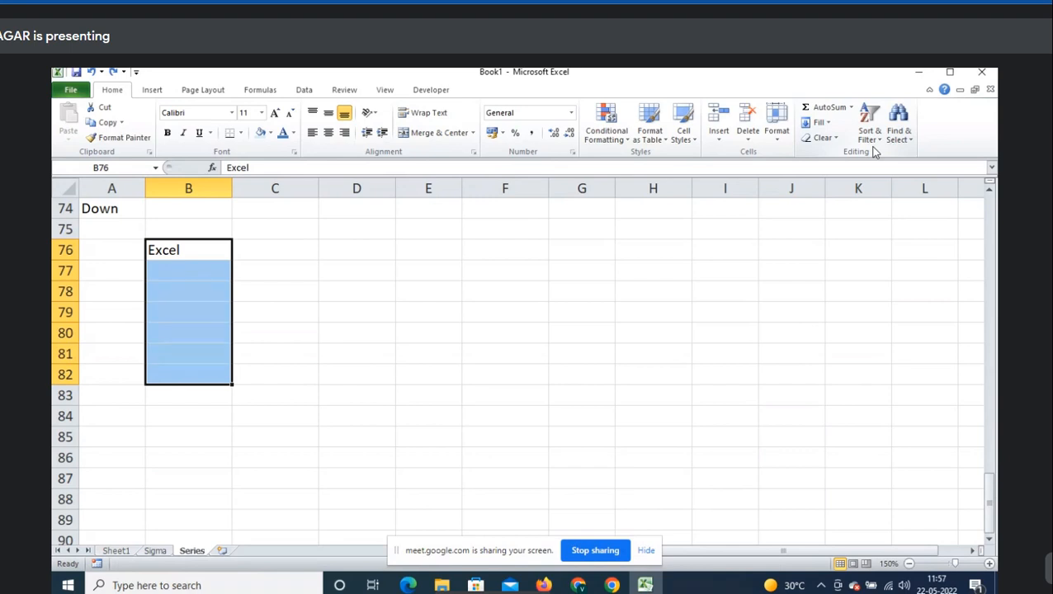
key("ctrl+d")
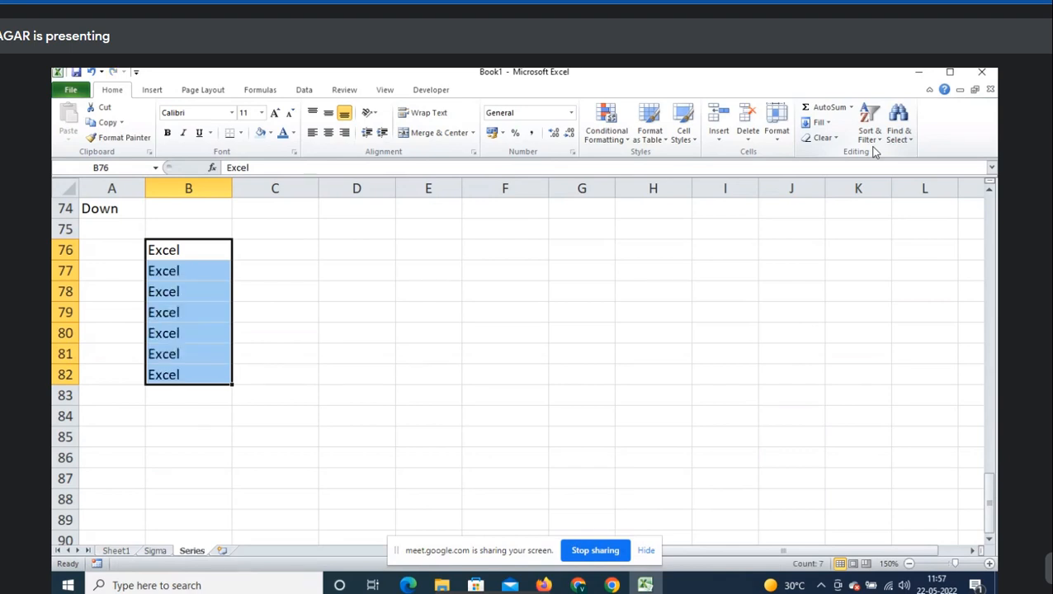
- Add the note 'Ctrl+D' in B74 and reselect the Excel cells B76:B82
key("Up")
type("Ct")
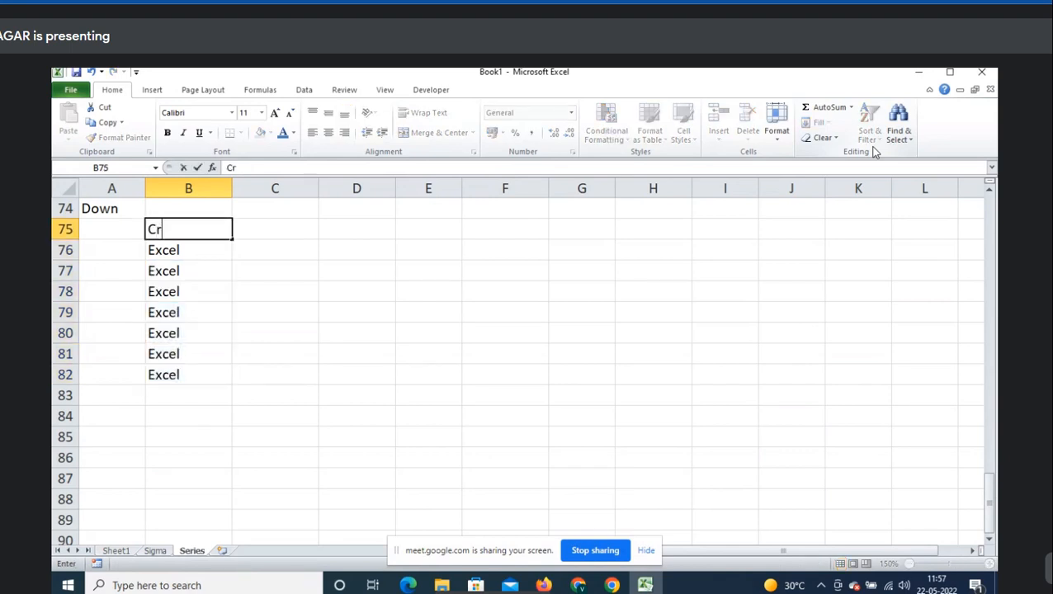
key("BackSpace")
key("BackSpace")
key("Up")
type("C")
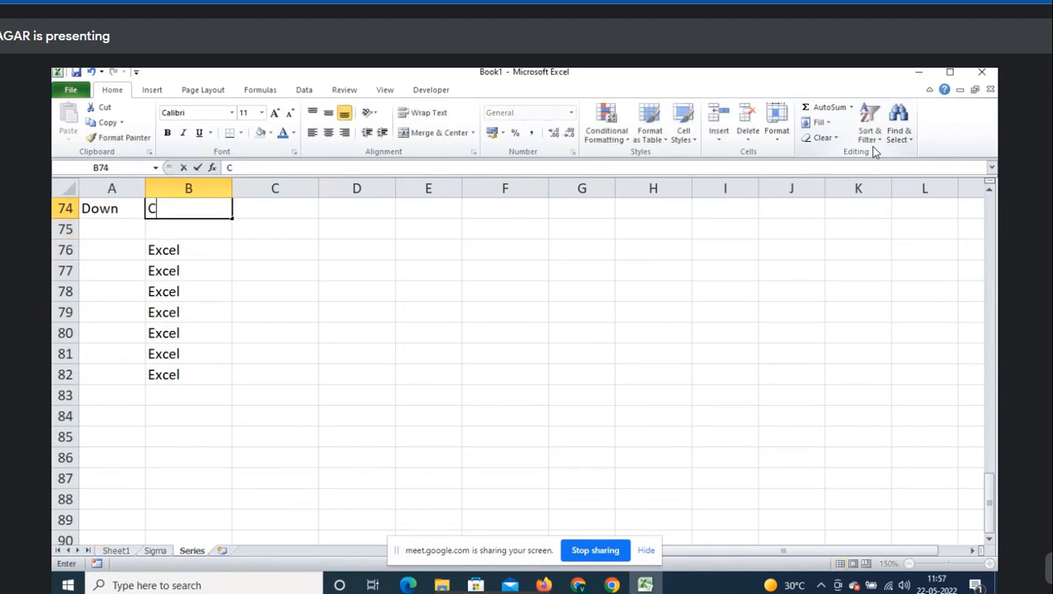
type("trl+D")
key("Tab")
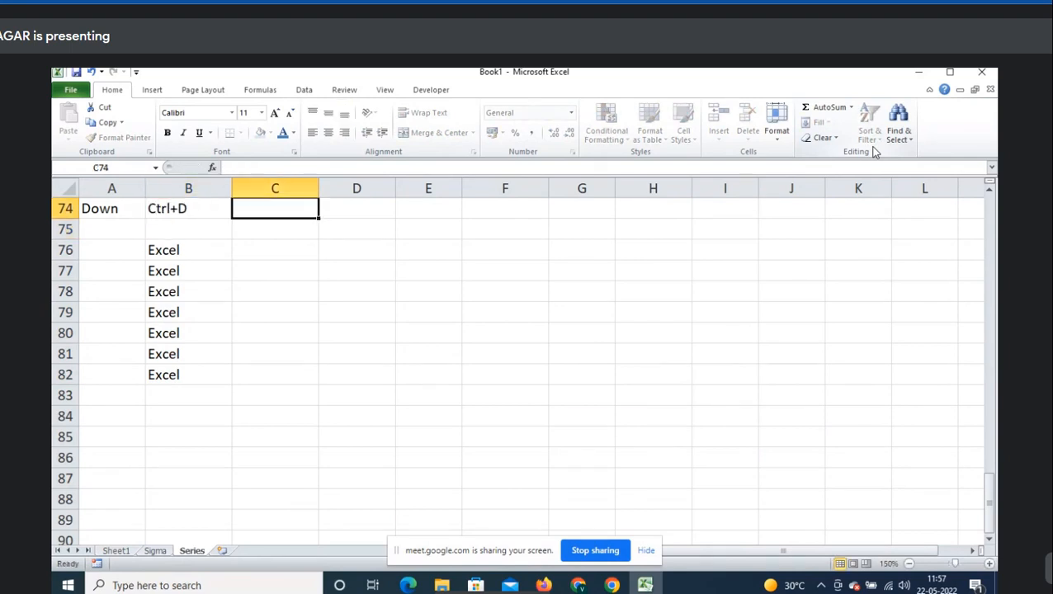
key("Left")
key("Down")
key("Down")
key("ctrl+shift+Down")
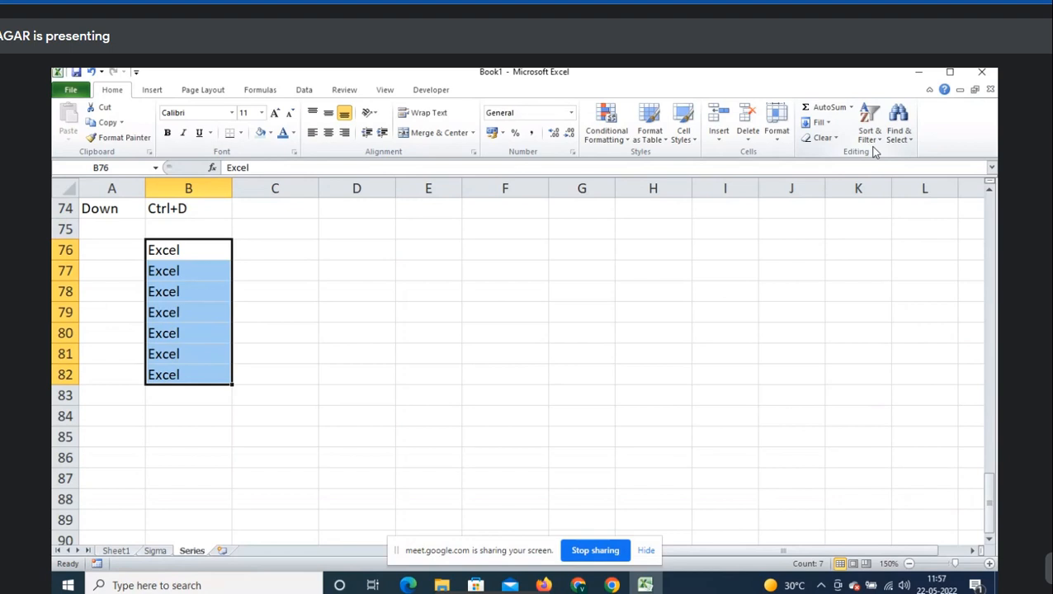
key("Right")
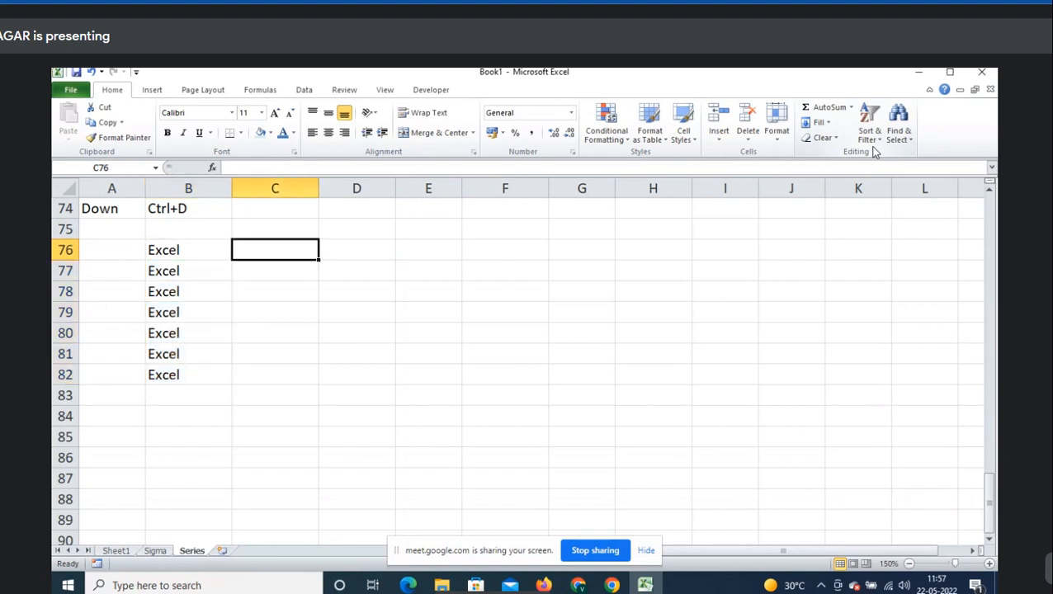
- Enter =RANDBETWEEN(100,500) in C76 and fill it across and down through E82
type("ran")
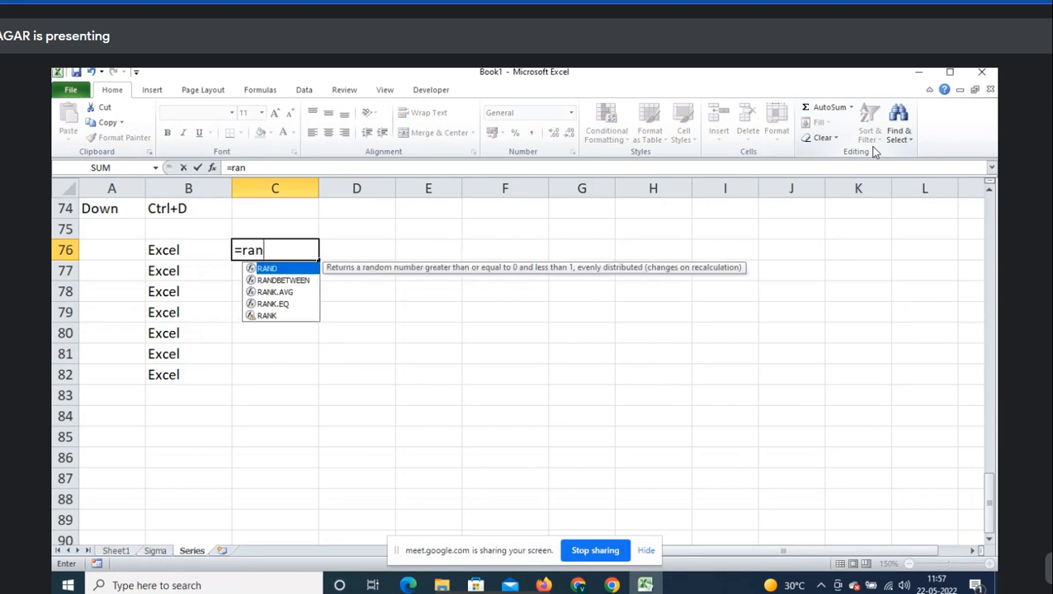
key("Down")
key("Tab")
type("100")
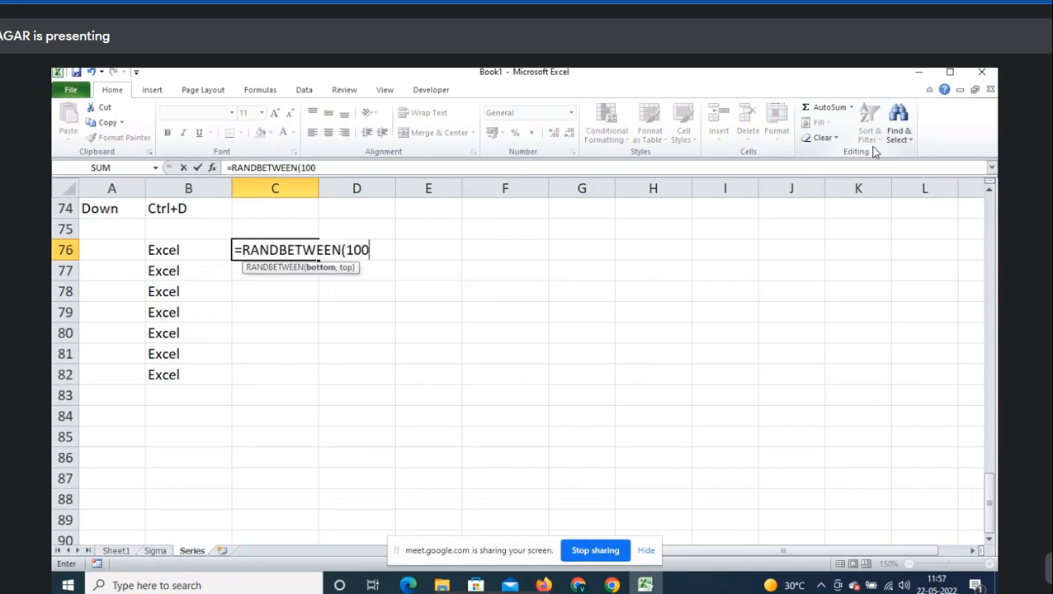
type(",500")
key("ctrl+Return")
key("shift+Right")
key("shift+Right")
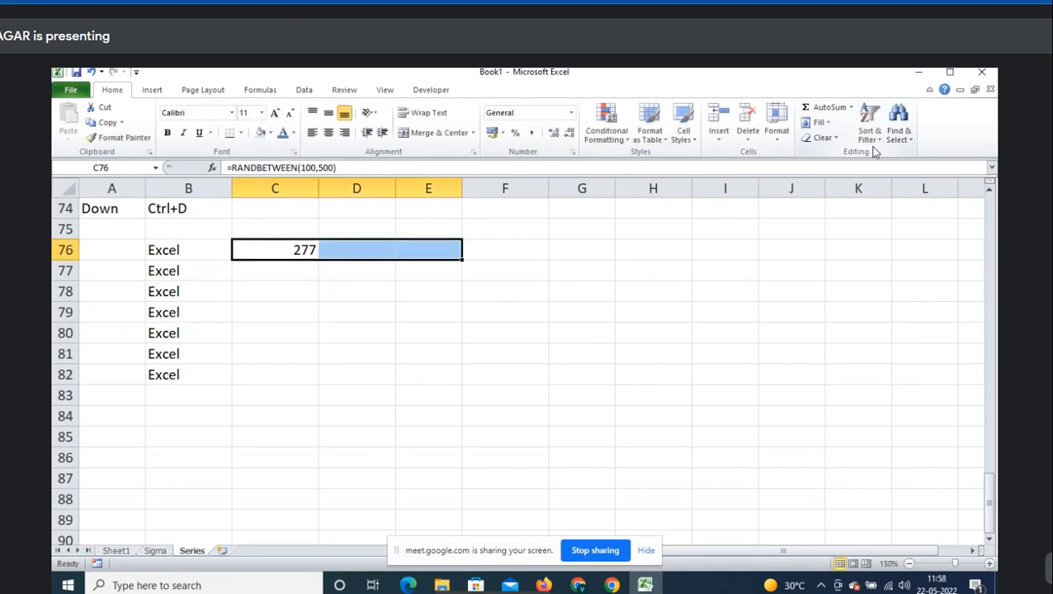
key("ctrl+r")
key("shift+Down")
key("shift+Down")
key("shift+Down")
key("shift+Down")
key("shift+Down")
key("shift+Down")
key("ctrl+d")
- Convert the random numbers in C76:E82 to fixed values with Paste Values
key("ctrl+c")
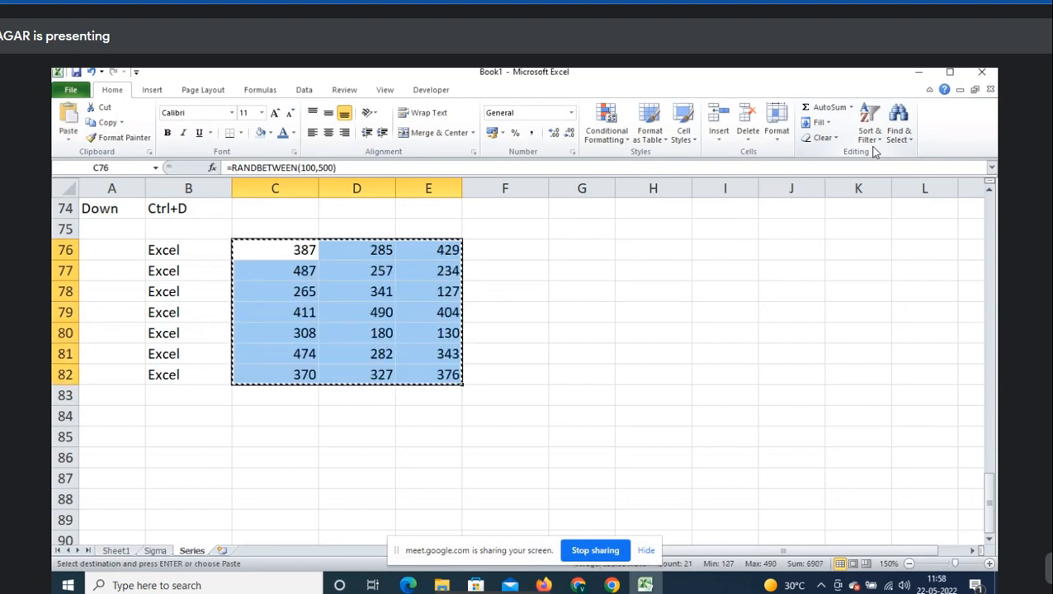
key("shift+F10")
key("s")
key("v")
key("Escape")
- Enter =SUM(C76:E76) in F76 to total the row, giving 1101
key("Right")
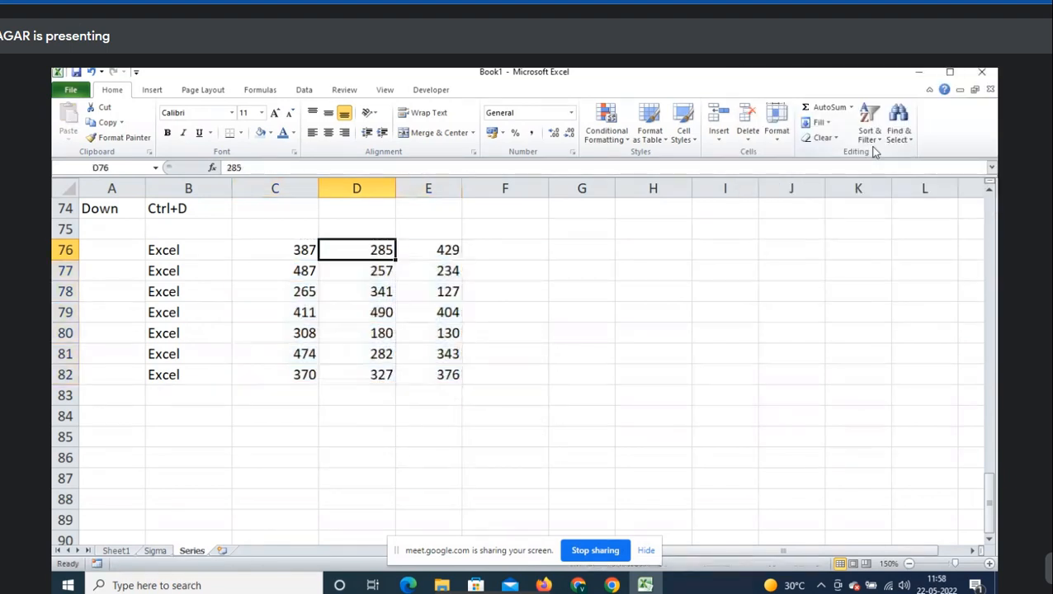
key("Right")
key("shift+Left")
key("shift+Left")
key("shift+Left")
key("Right")
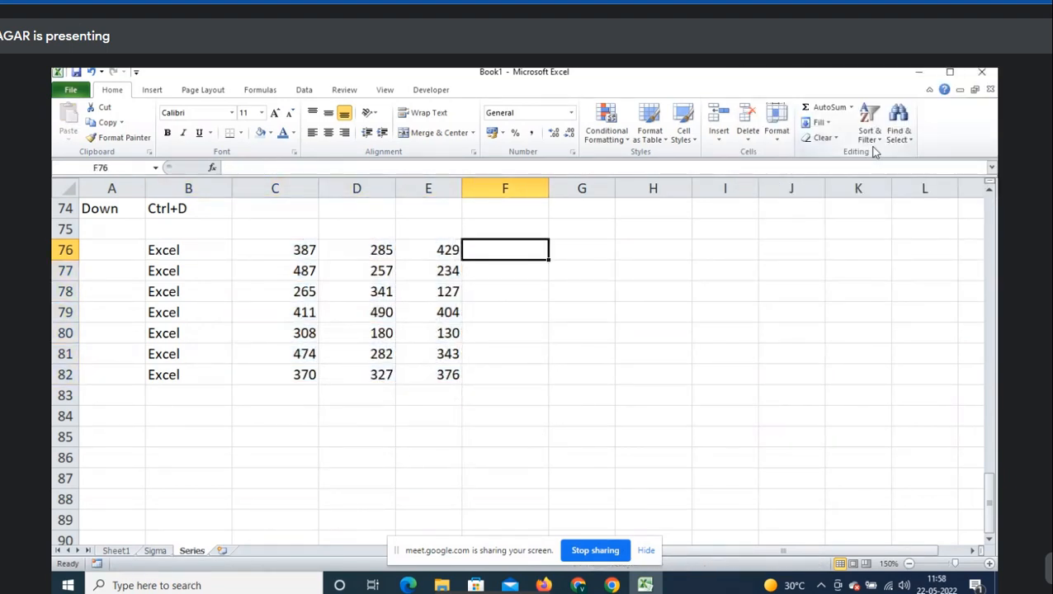
type("=sum")
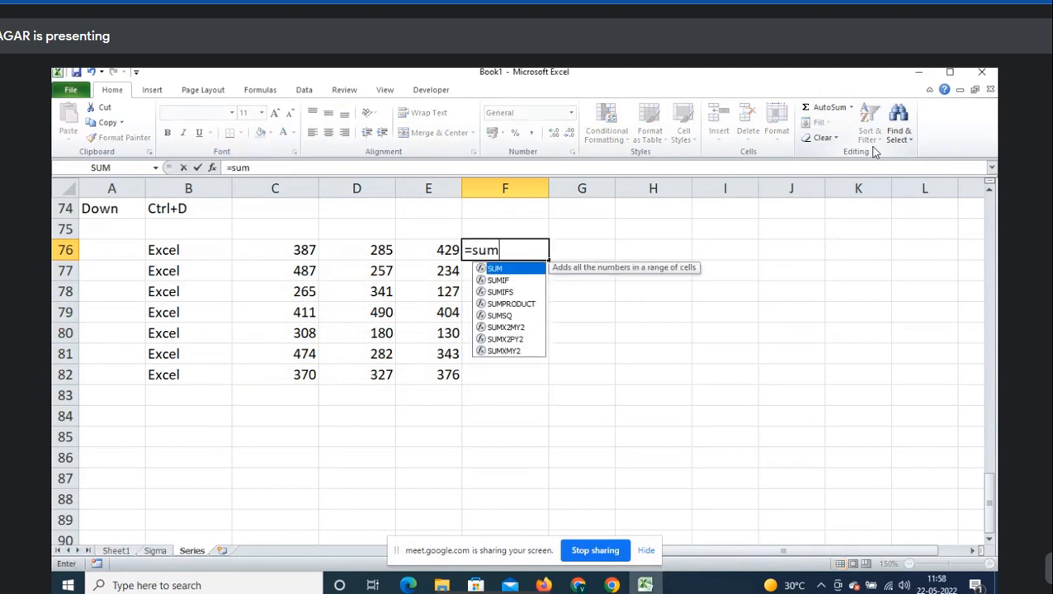
key("Tab")
key("Left")
key("shift+Left")
key("shift+Left")
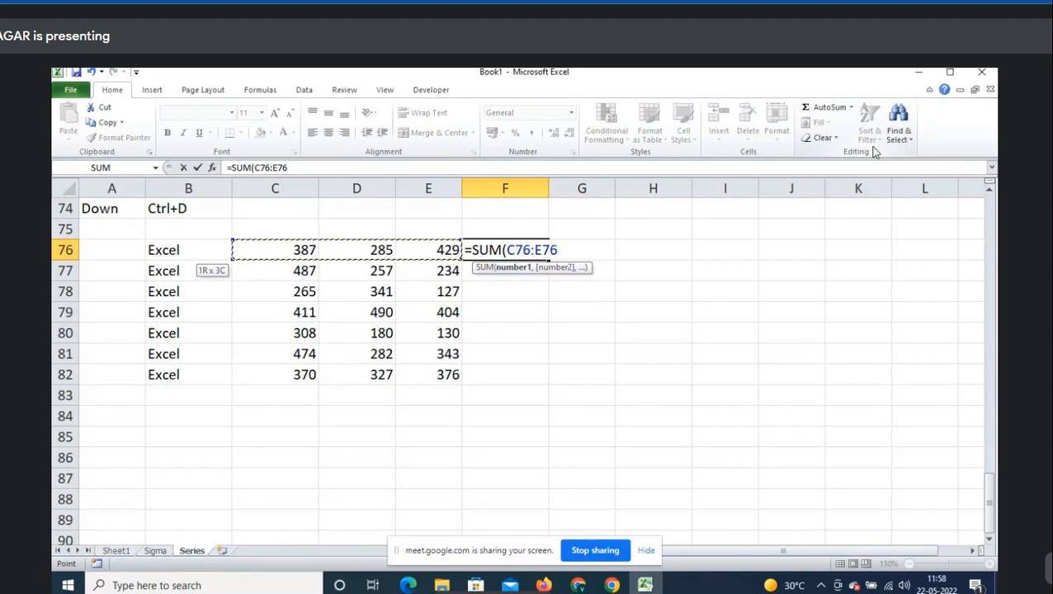
type(")")
key("Return")
- Review the SUM formula in F76
key("Up")
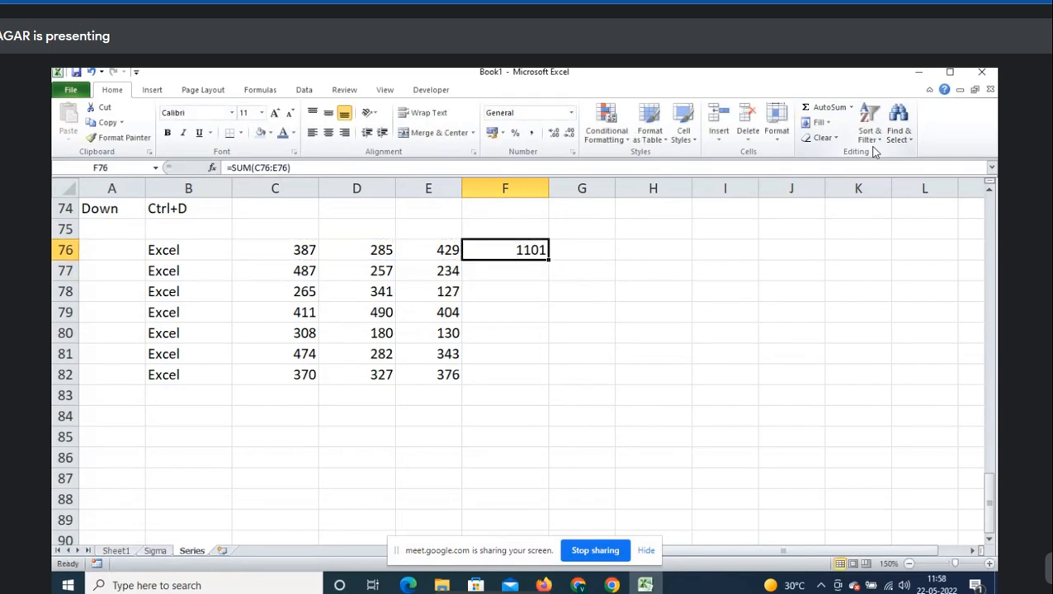
key("F2")
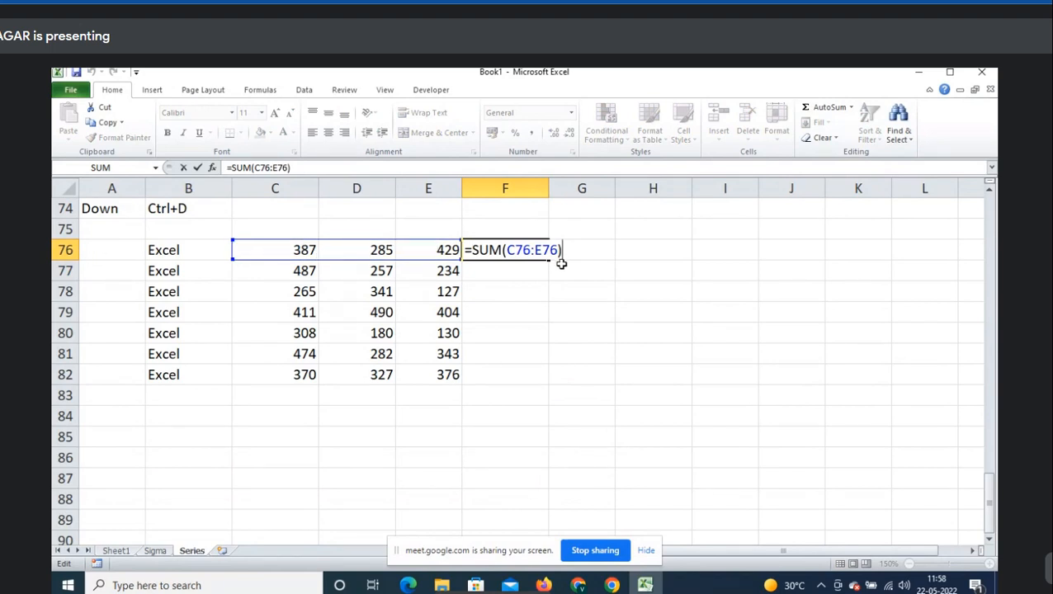
key("Escape")
key("F2")
key("Escape")
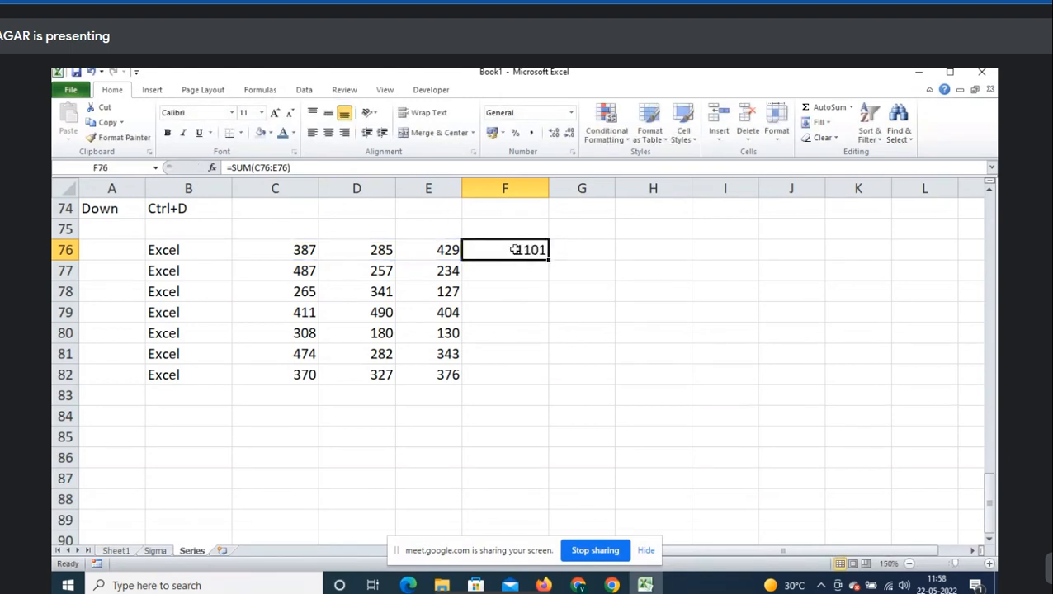
left_click_drag(509, 249, 509, 379)
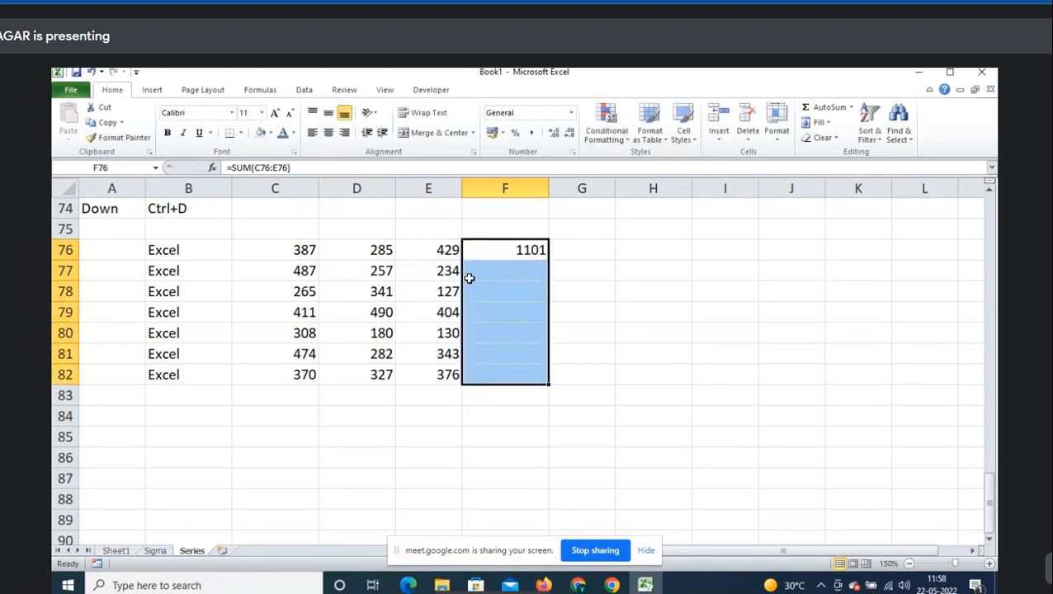
left_click_drag(472, 275, 477, 376)
left_click(505, 244)
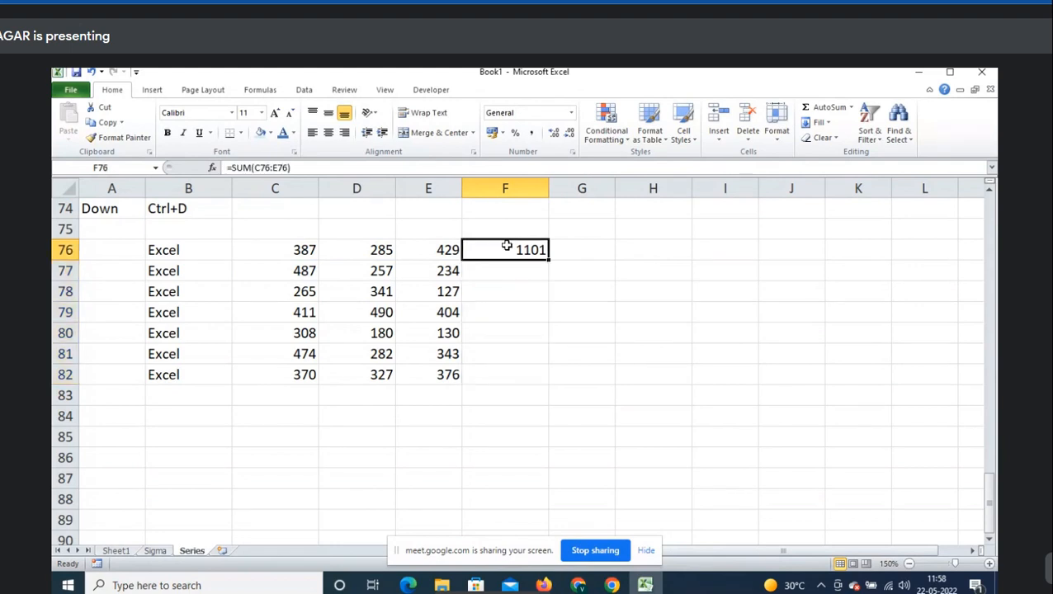
key("F2")
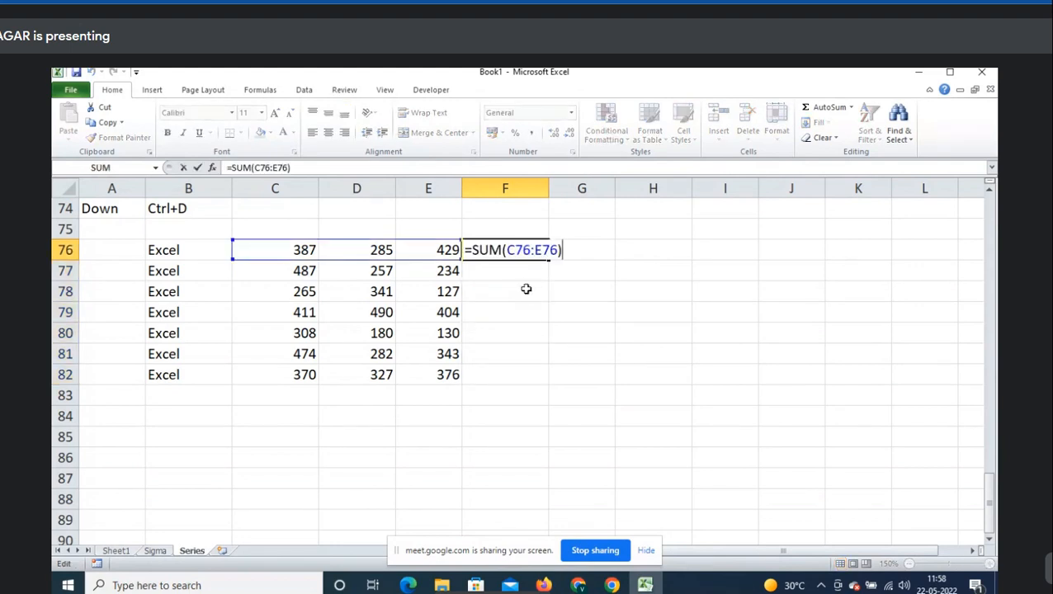
left_click(529, 256)
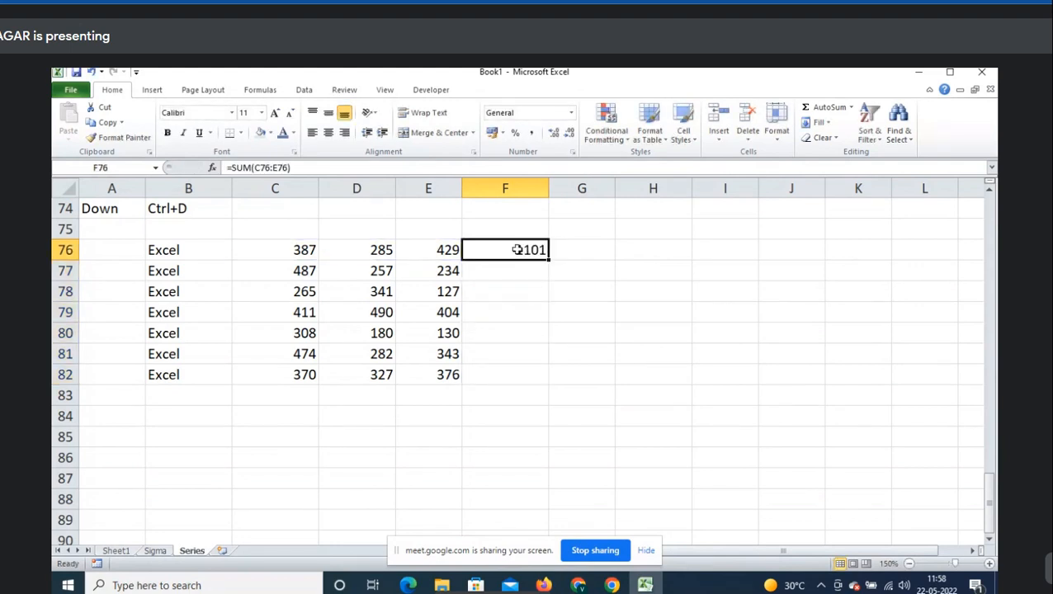
- Fill the F76 total down through F82 and check the copied formulas in F77 and F79
left_click_drag(510, 256, 508, 373)
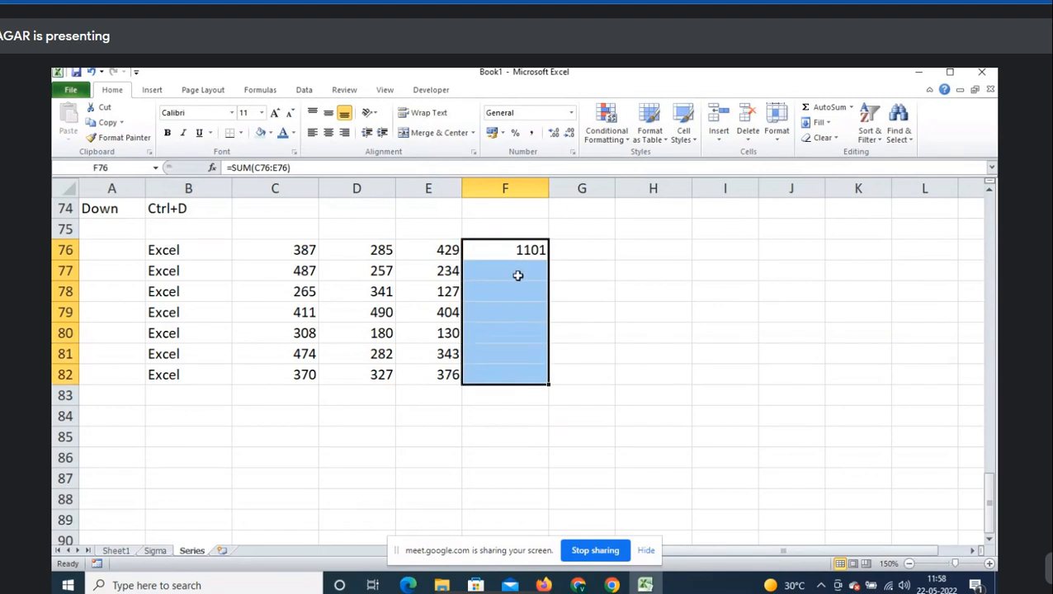
left_click(826, 122)
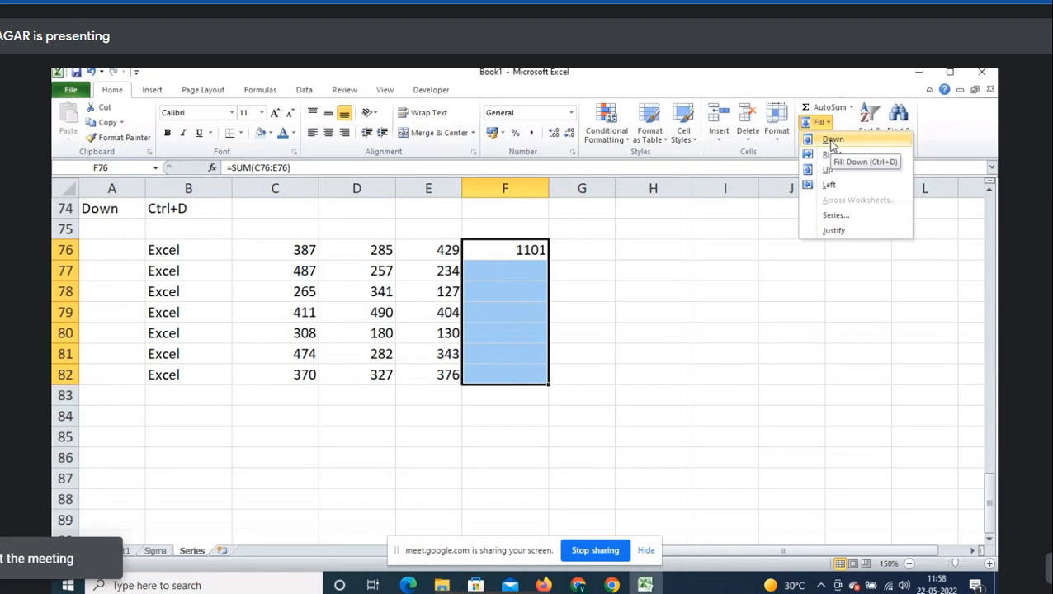
left_click(832, 140)
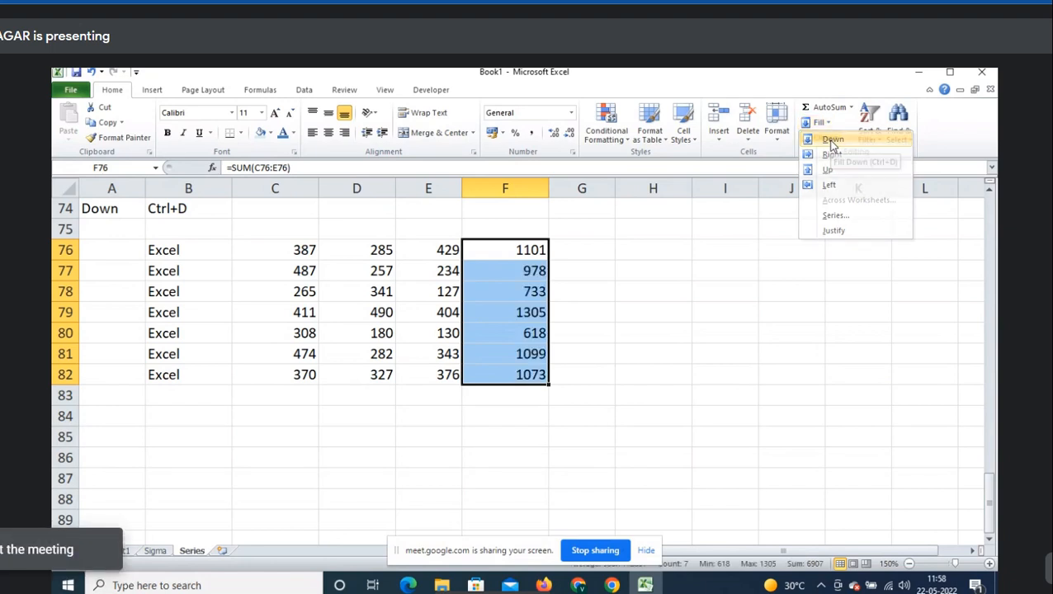
left_click(530, 271)
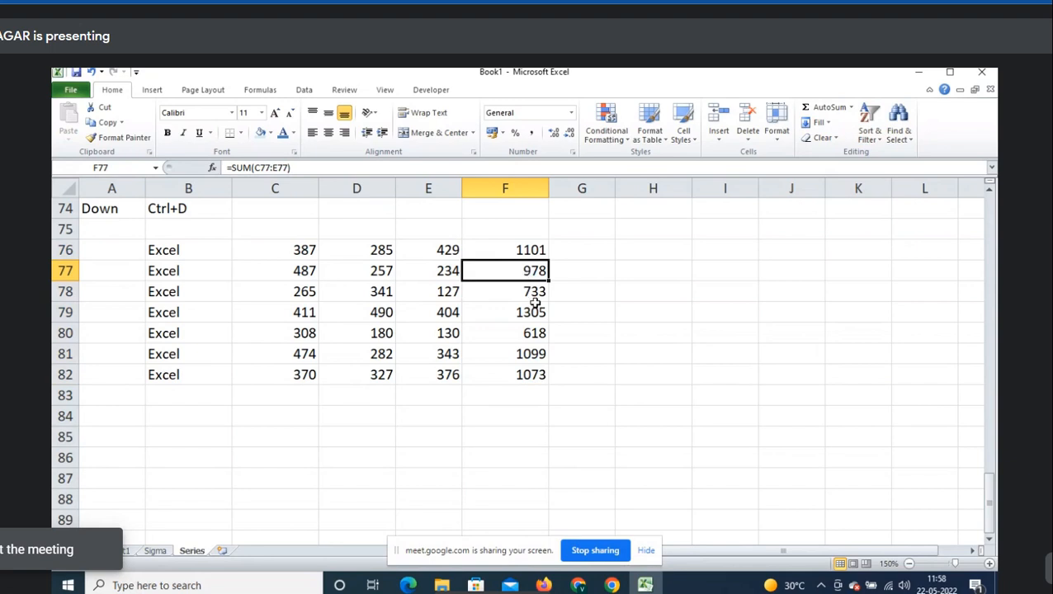
key("F2")
key("Return")
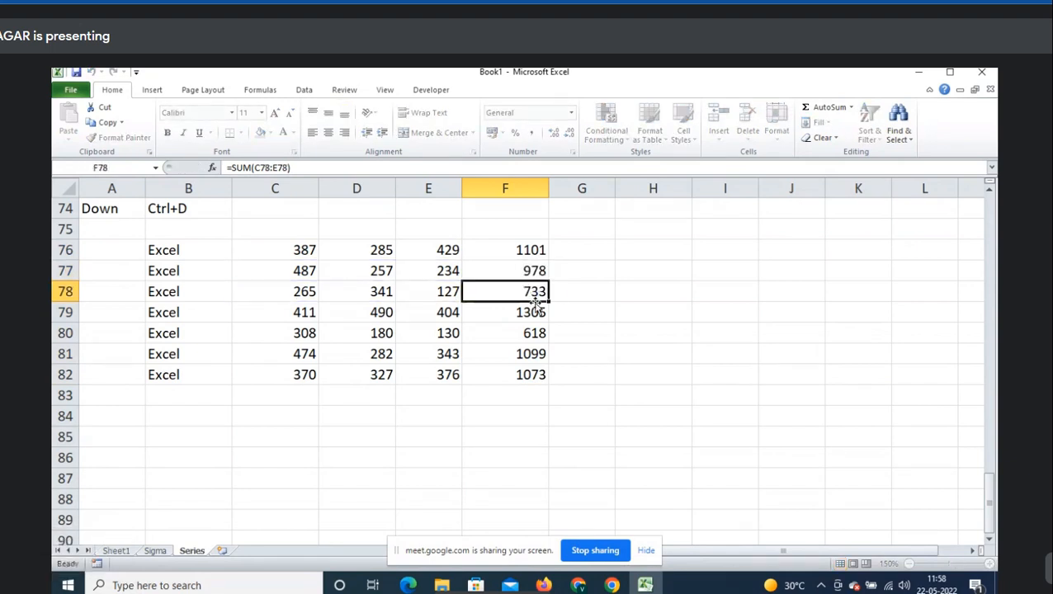
double_click(534, 307)
key("Escape")
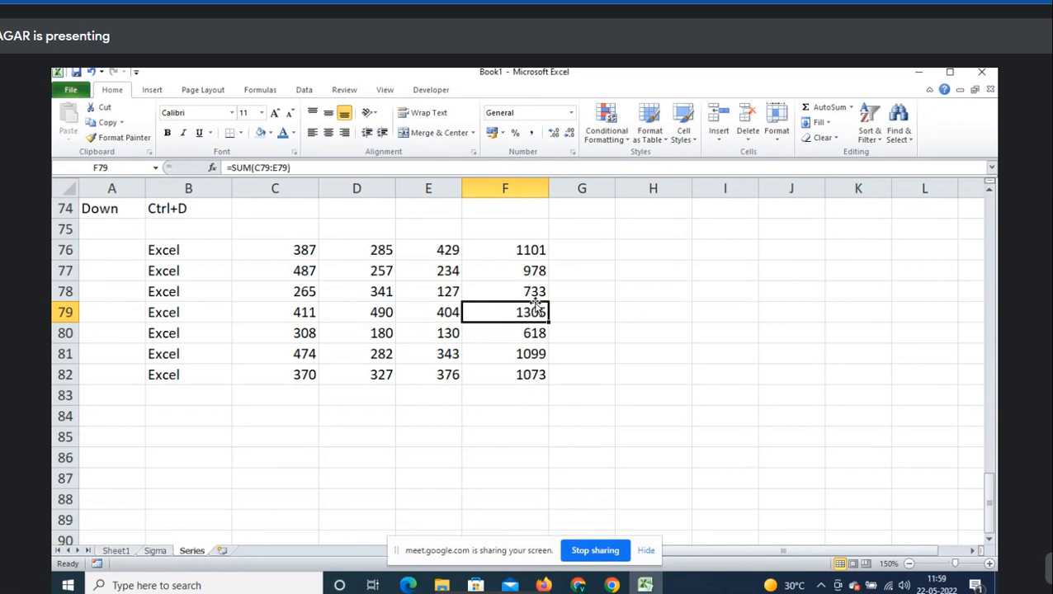
key("Up")
key("Up")
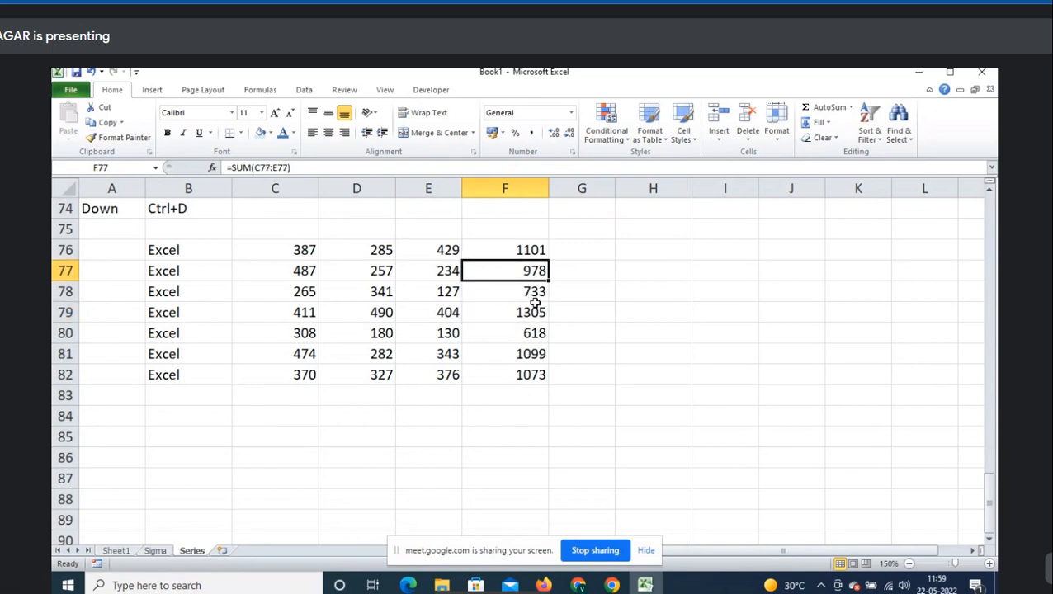
key("ctrl+shift+Down")
key("Left")
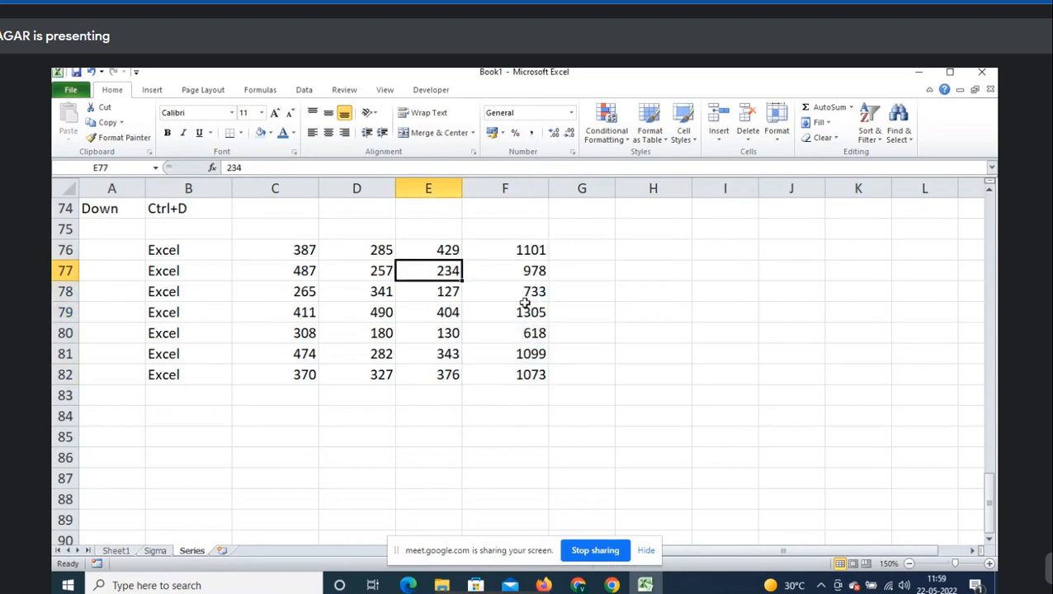
left_click(158, 208)
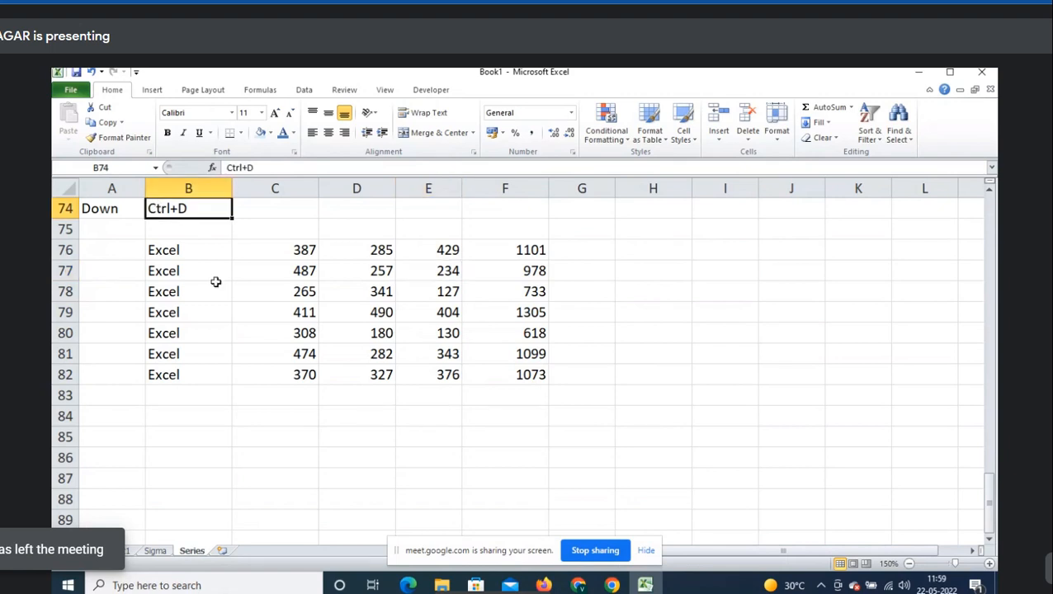
left_click(198, 415)
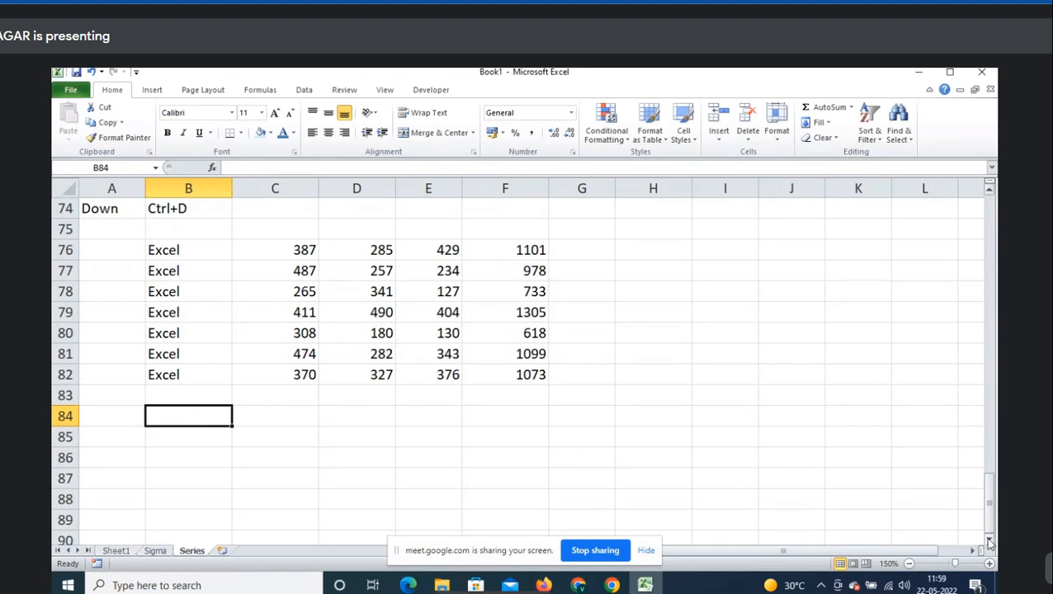
- Enter Microsoft in B85, correcting an initial misspelling
left_click(828, 124)
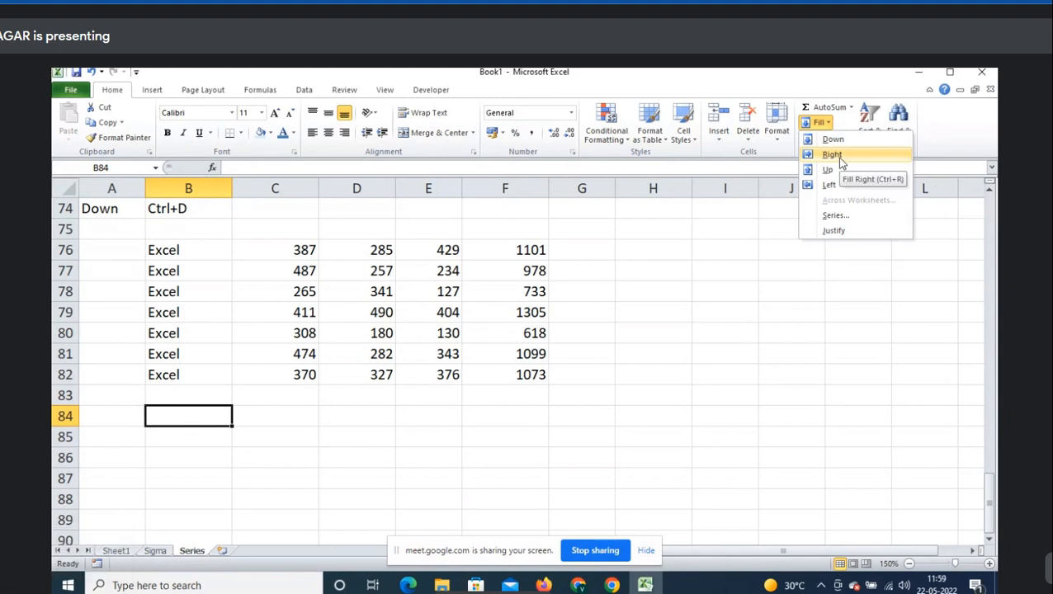
left_click(832, 155)
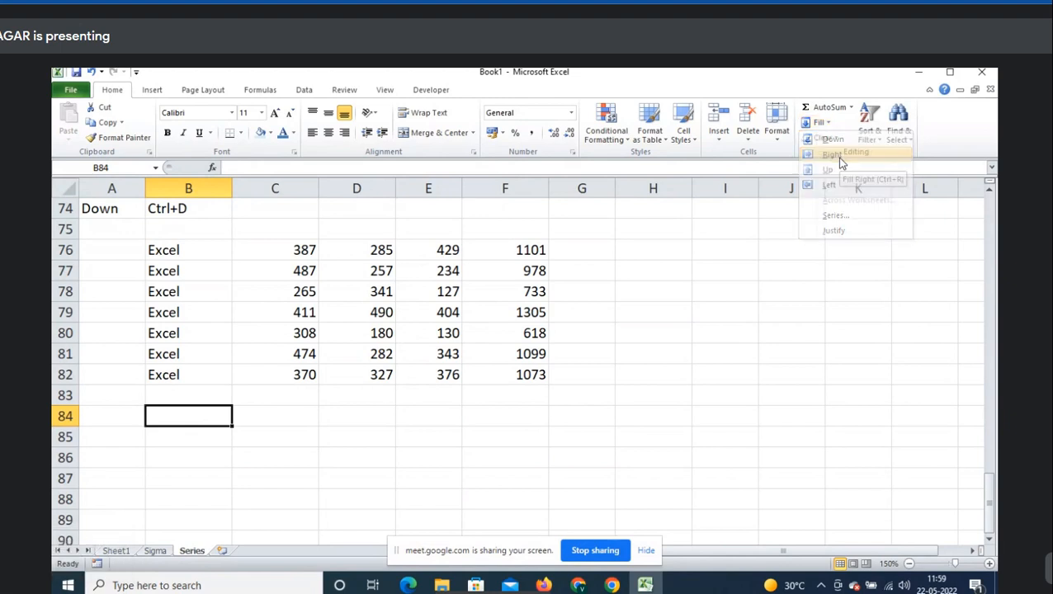
key("Return")
type("Microsfot")
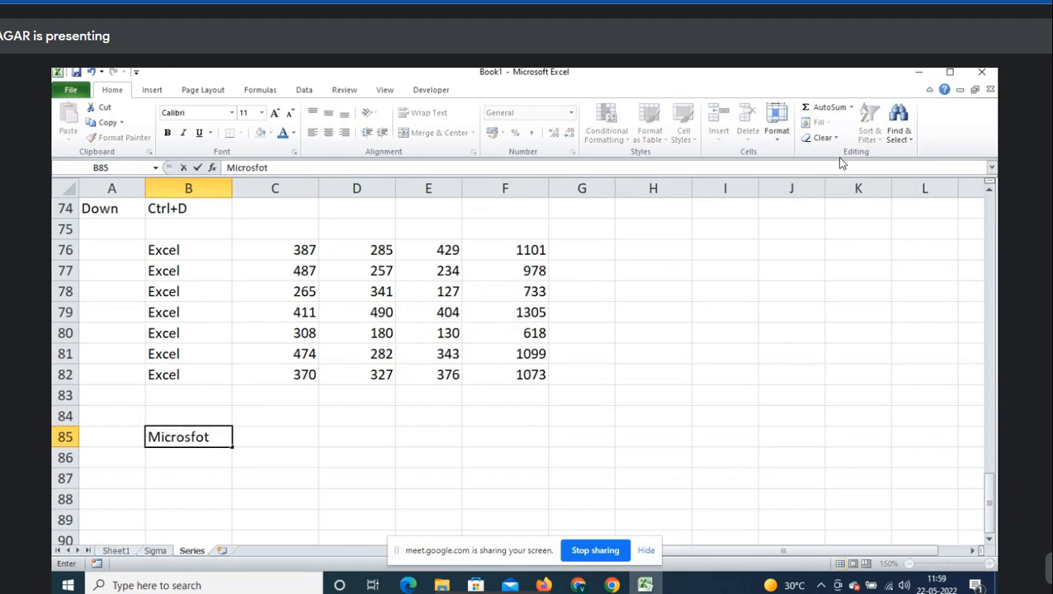
key("Escape")
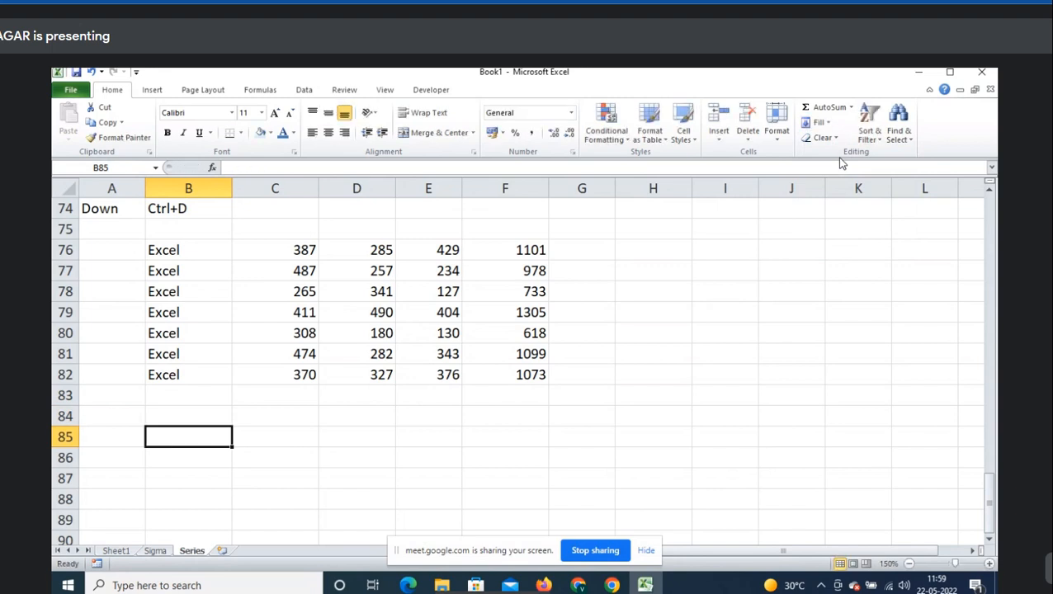
type("Microsoft")
key("Right")
- Fill Microsoft right from B85 into C85 and D85
key("Left")
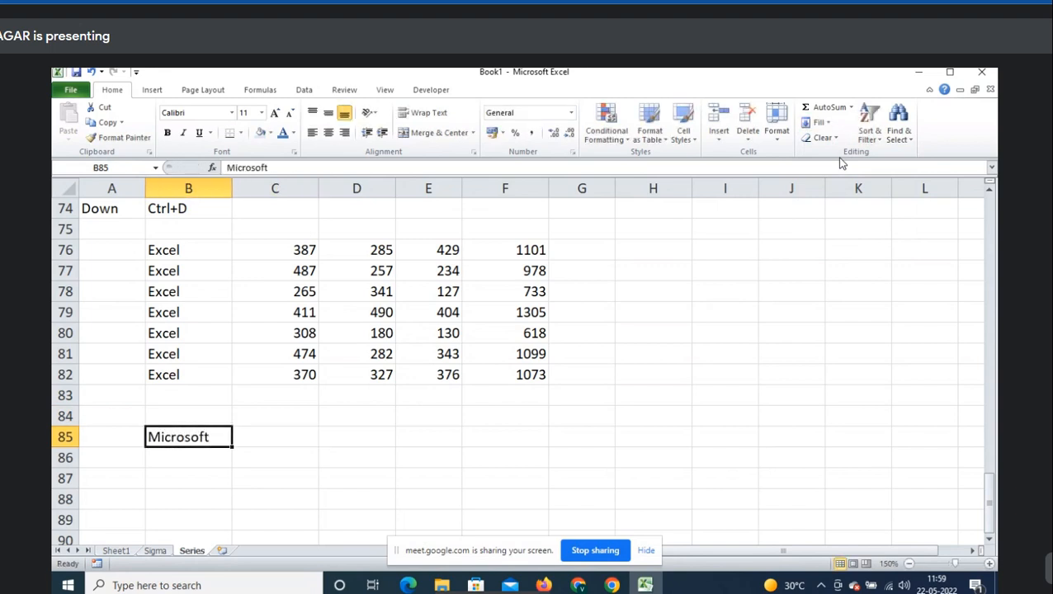
key("shift+Right")
key("shift+Right")
key("shift+Right")
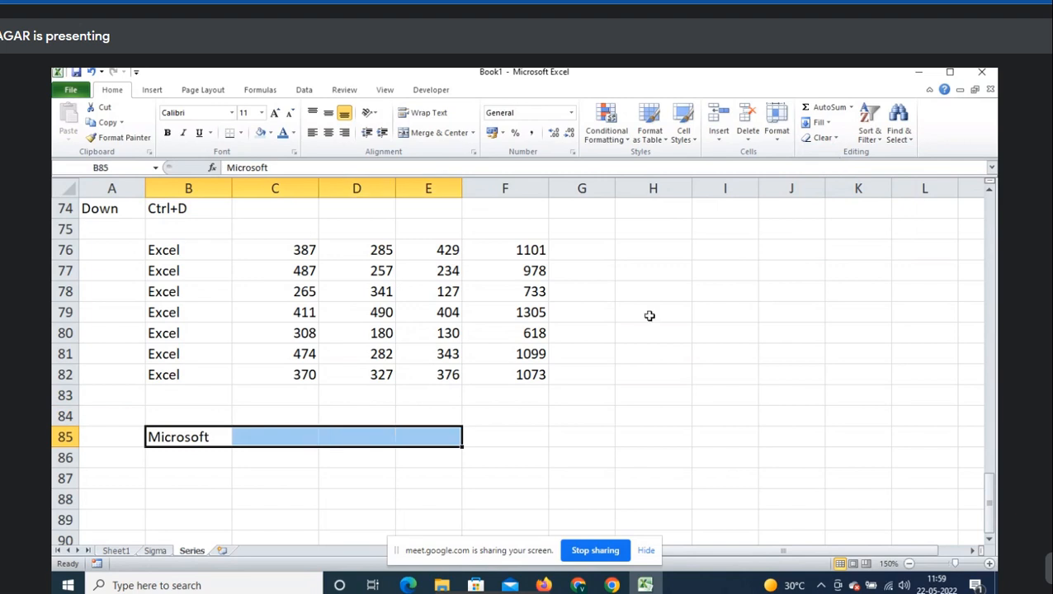
left_click(211, 438)
left_click_drag(211, 438, 334, 438)
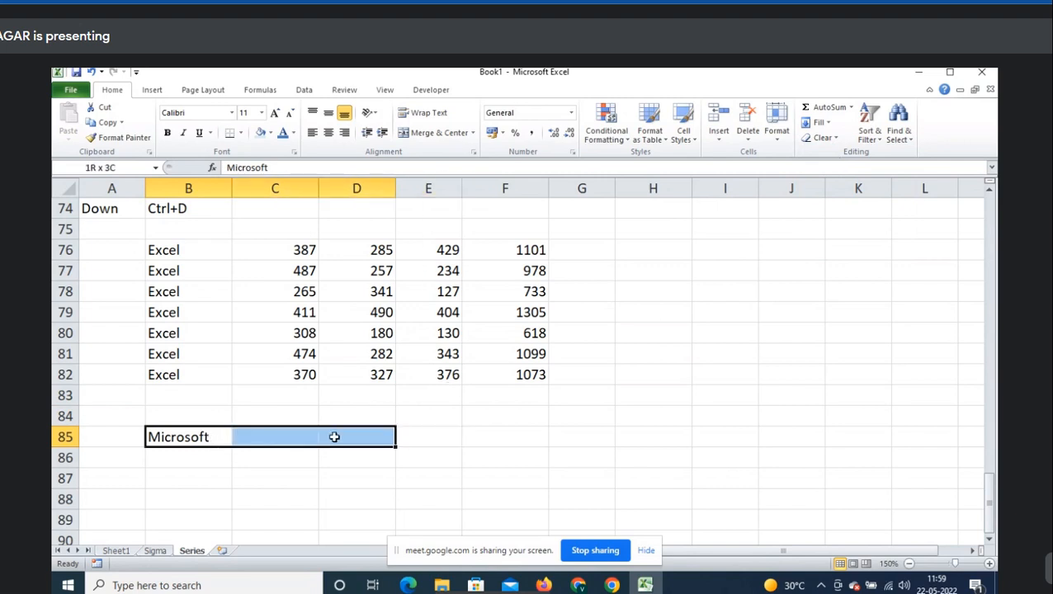
left_click(829, 124)
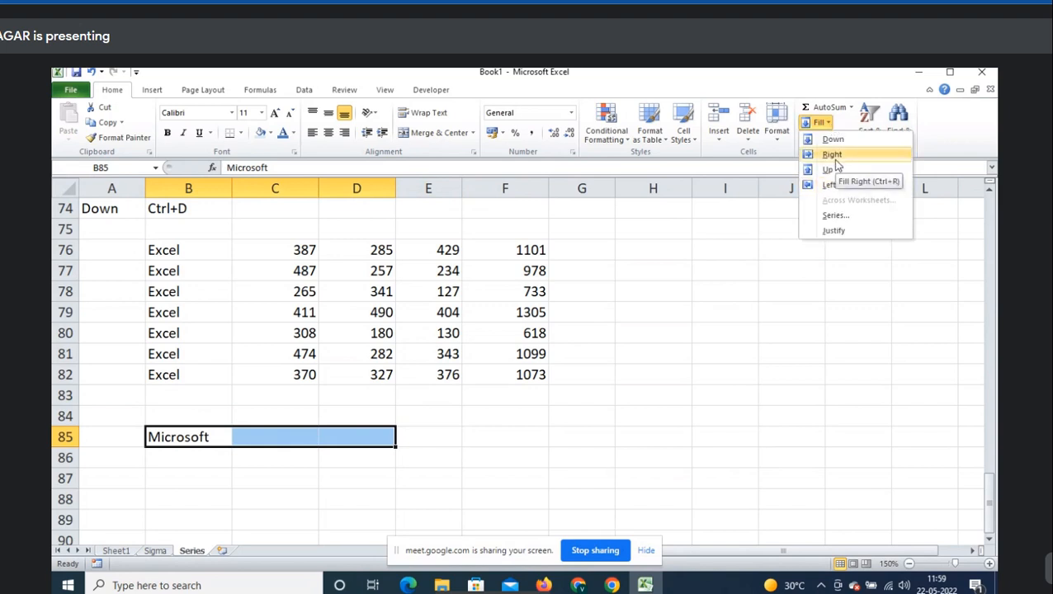
left_click(832, 155)
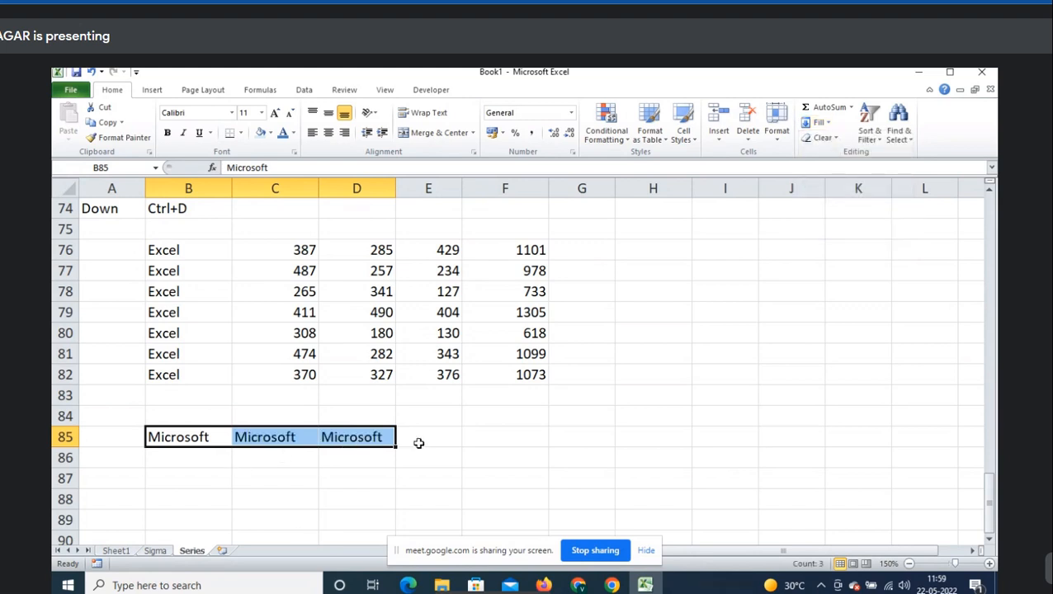
key("ctrl+z")
key("ctrl+r")
- Label B84 with 'Ctrl+R'
key("Up")
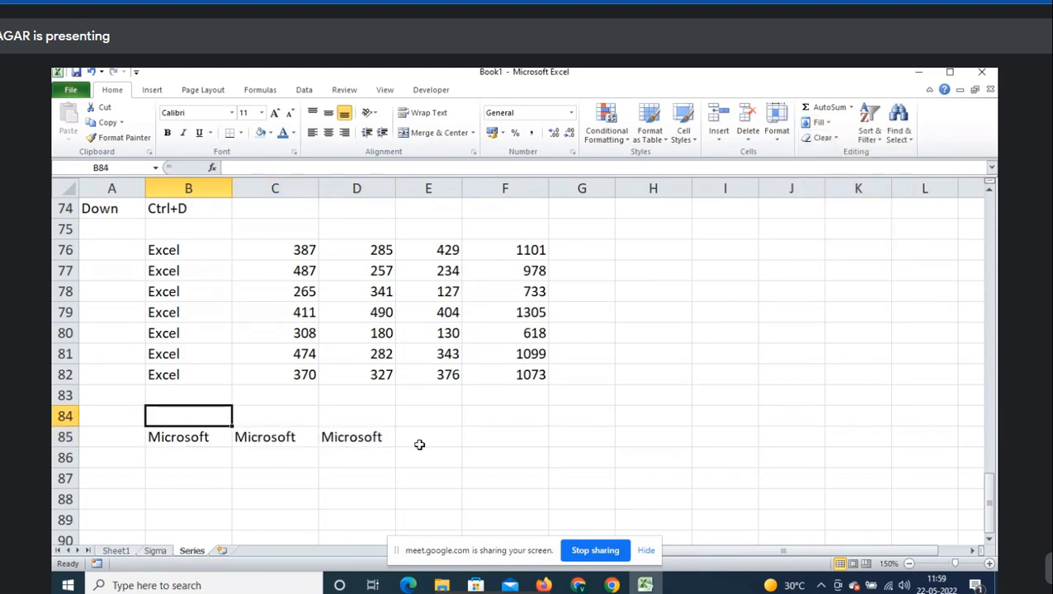
type("Ctrl")
key("BackSpace")
key("BackSpace")
key("BackSpace")
type("trl")
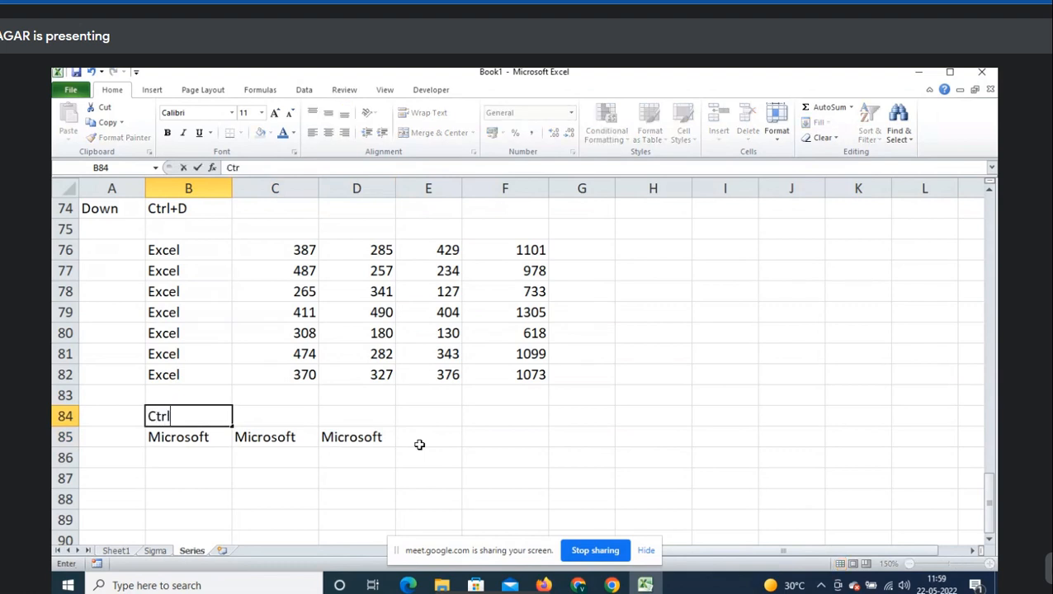
type("+R:S")
key("BackSpace")
key("BackSpace")
key("Return")
- Label A84 with 'Right'
key("Up")
key("Left")
type("Right")
key("Tab")
key("Tab")
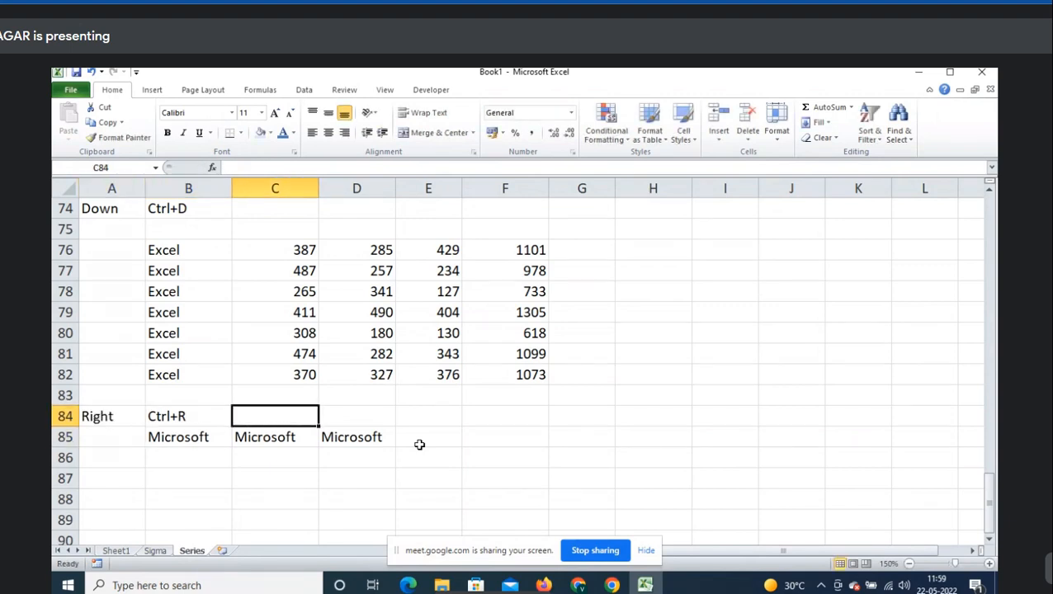
key("Down")
key("Right")
key("Up")
key("Up")
key("Left")
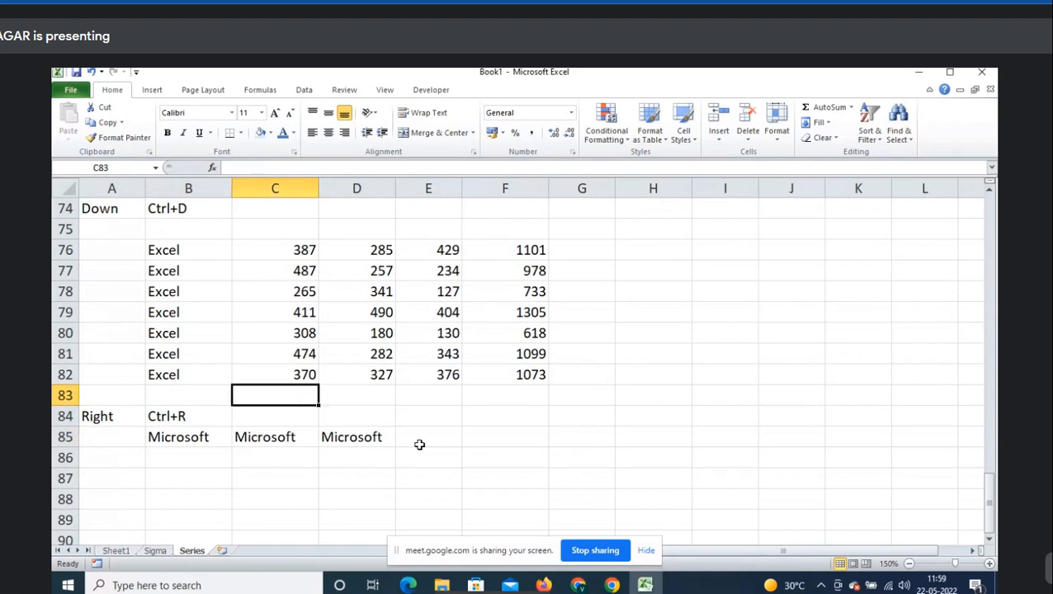
- Enter =AVERAGE(C76:C82) in C83 after abandoning a SUM attempt
type("=SUM(")
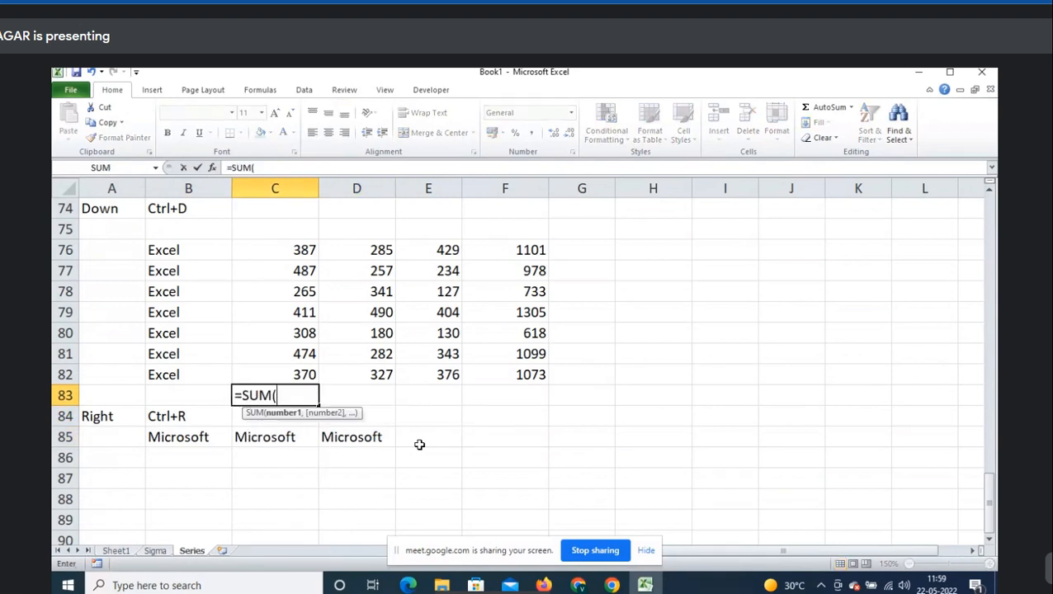
key("Up")
key("ctrl+shift+Up")
key("Escape")
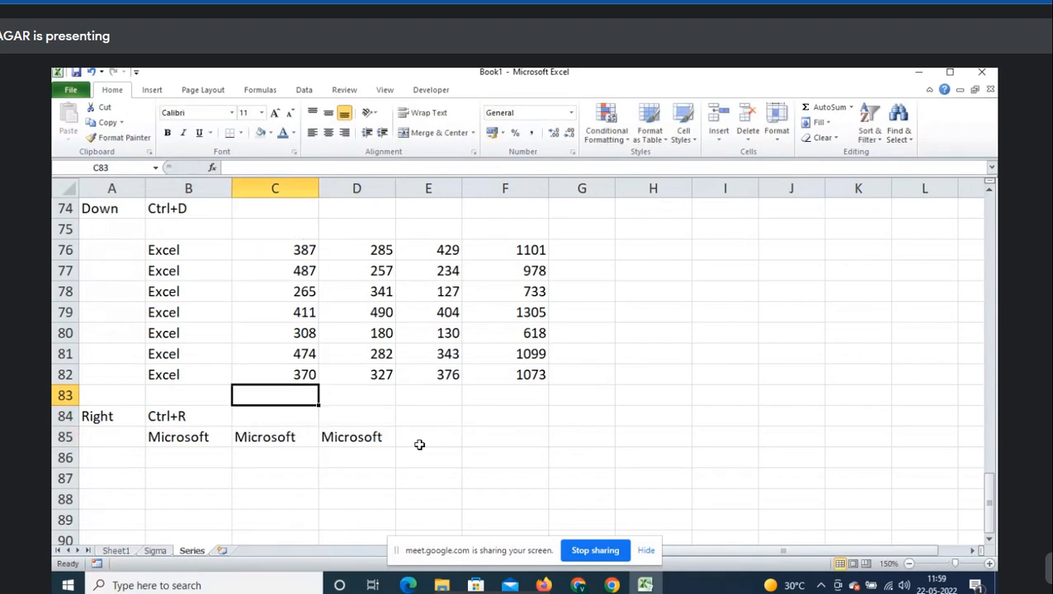
type("=ave")
key("Tab")
key("Up")
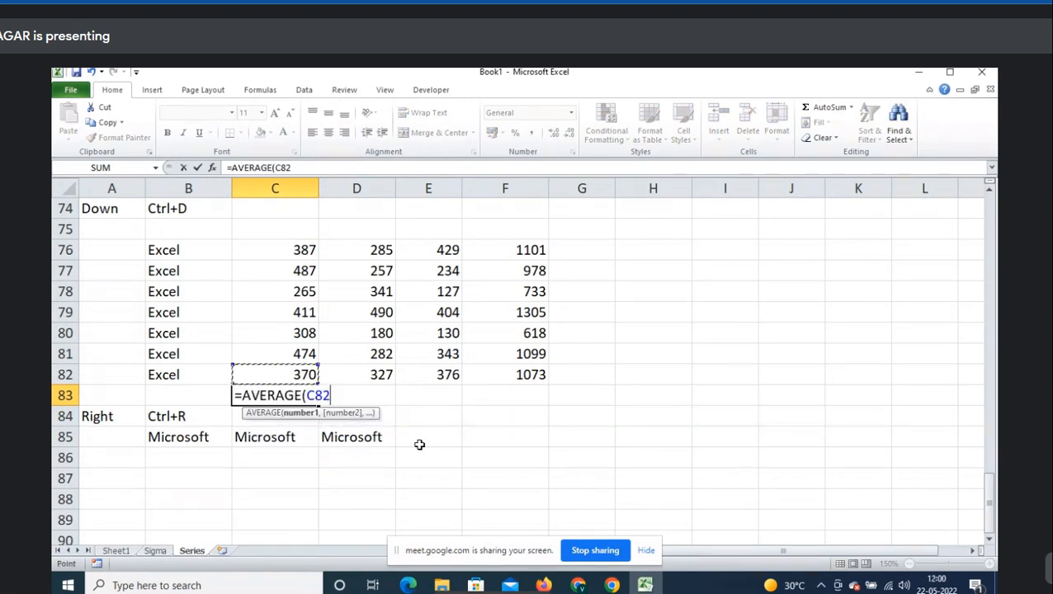
key("ctrl+shift+Up")
type(")")
key("ctrl+Return")
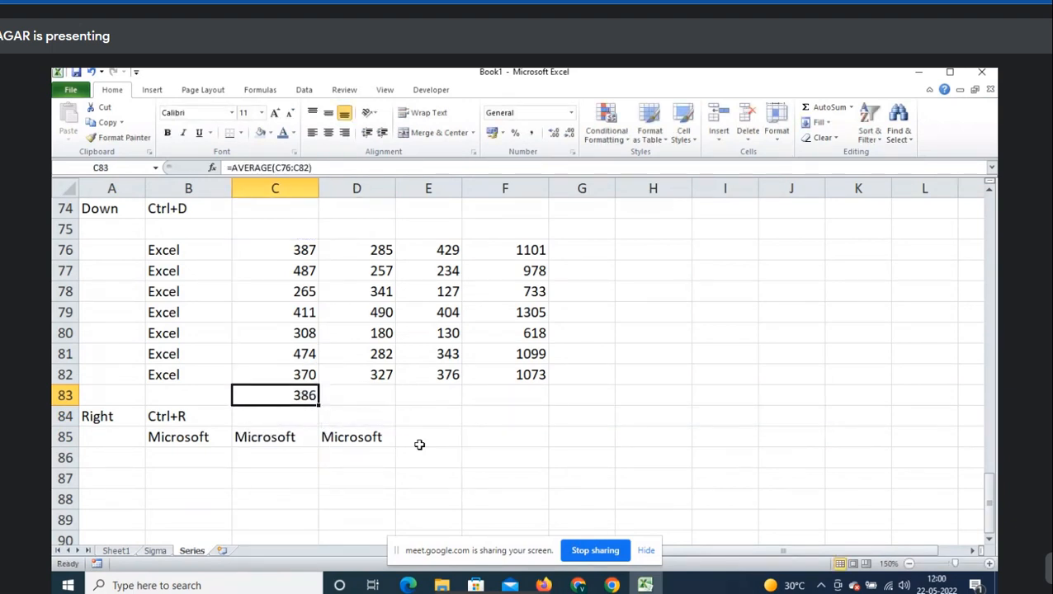
double_click(264, 401)
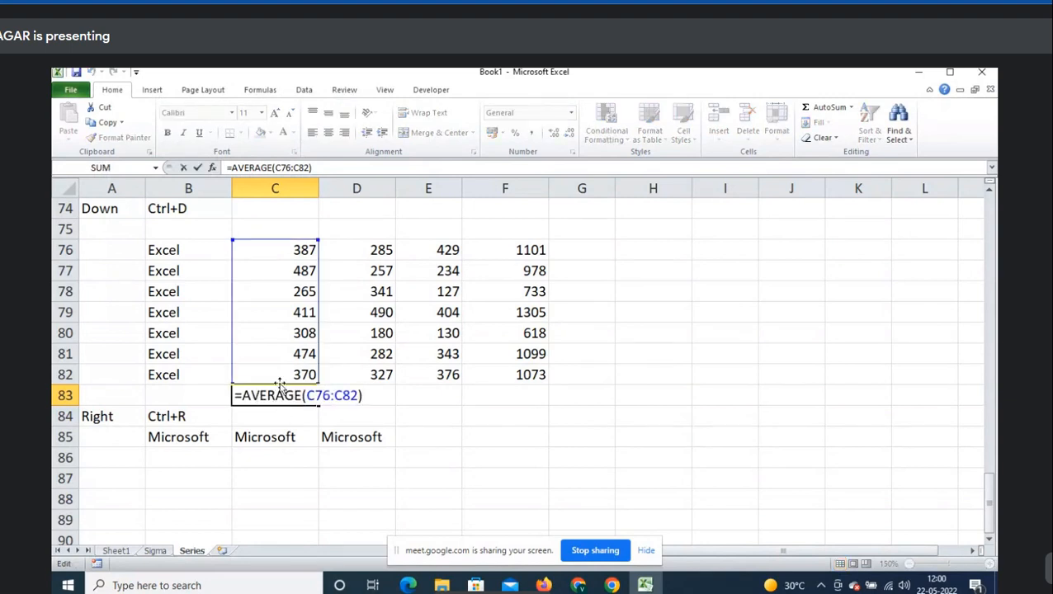
key("Escape")
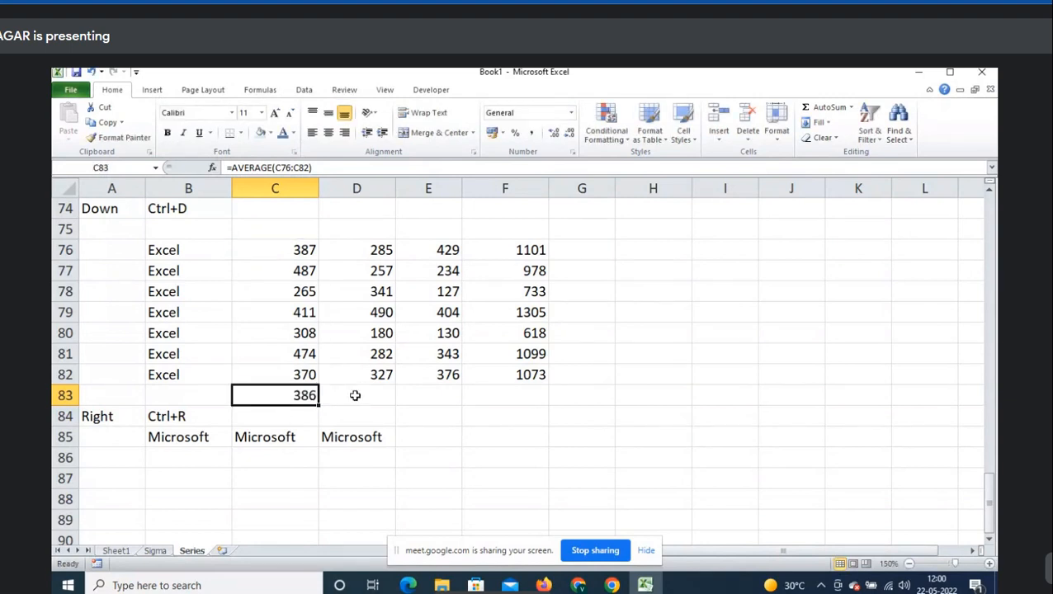
- Fill the C83 average formula right across D83:F83
left_click_drag(353, 395, 515, 394)
left_click_drag(378, 255, 446, 345)
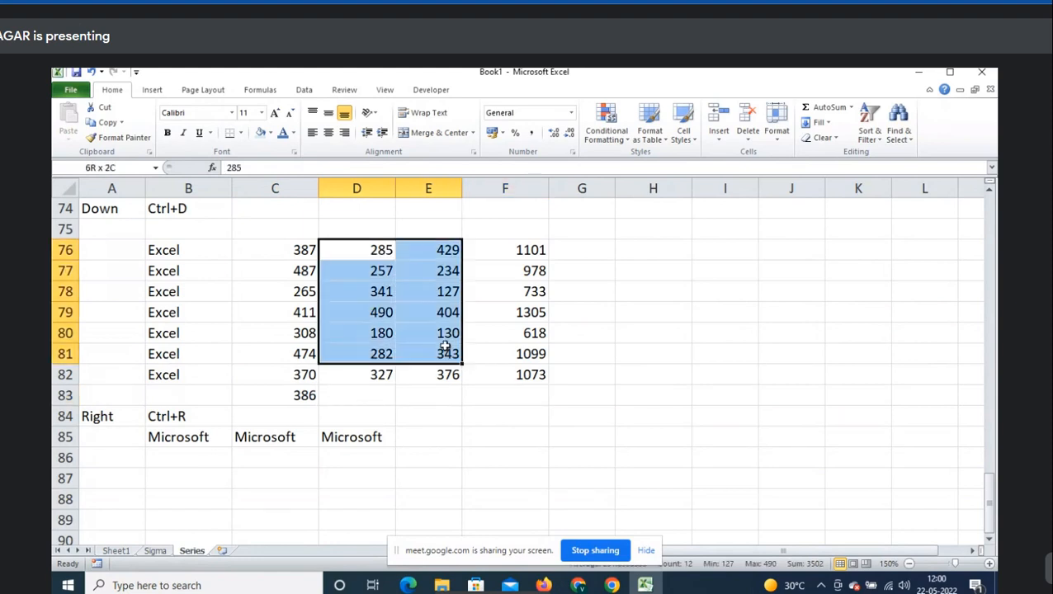
left_click(380, 393)
left_click(301, 397)
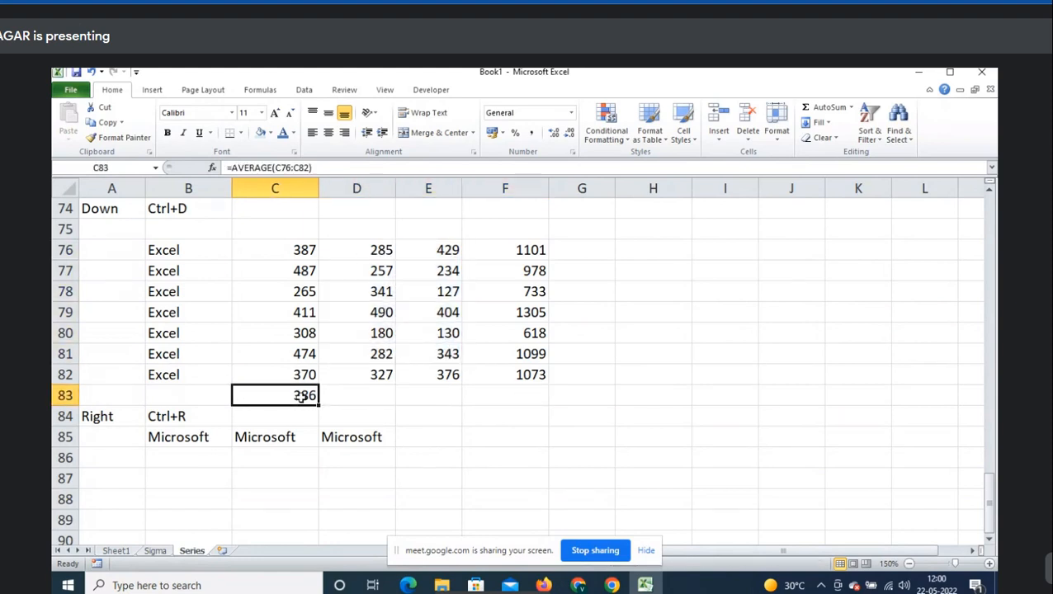
key("F2")
key("Escape")
left_click_drag(302, 395, 516, 394)
left_click(820, 122)
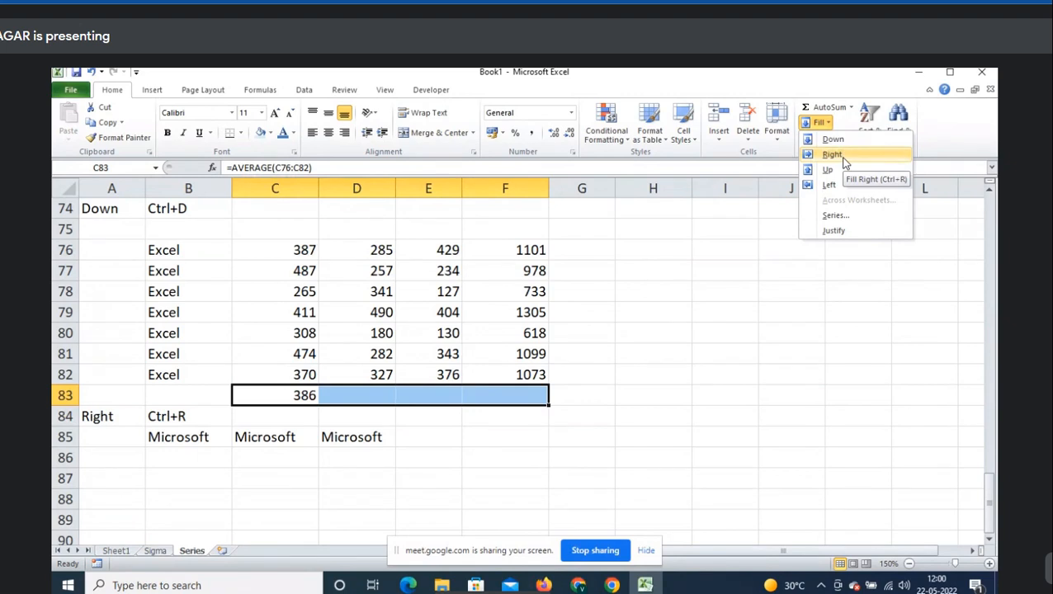
left_click(832, 155)
- Check the copied average formulas in D83, E83 and F83
left_click(348, 397)
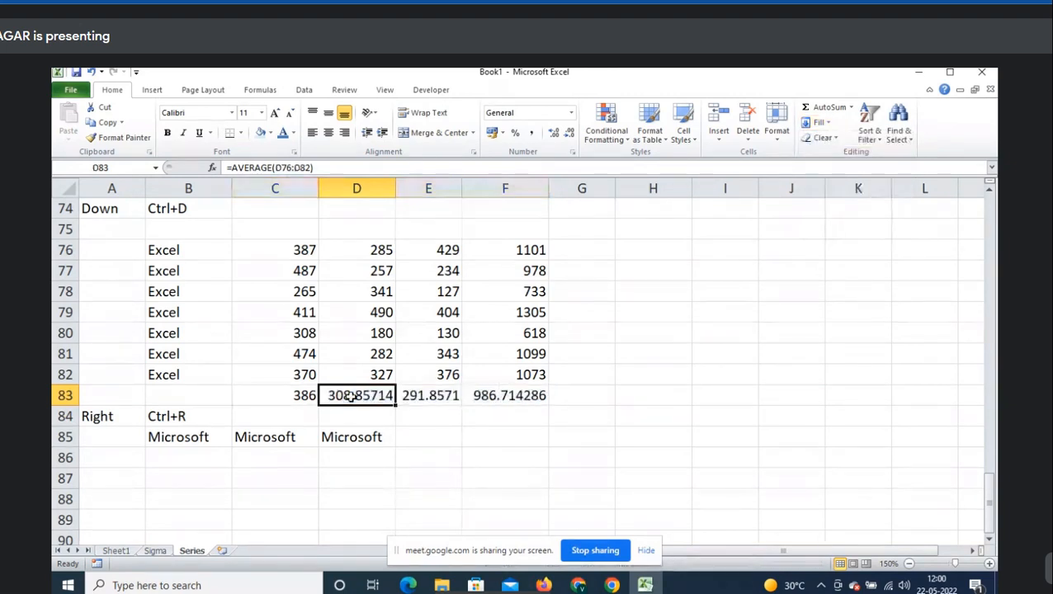
key("F2")
key("Escape")
left_click(437, 400)
key("F2")
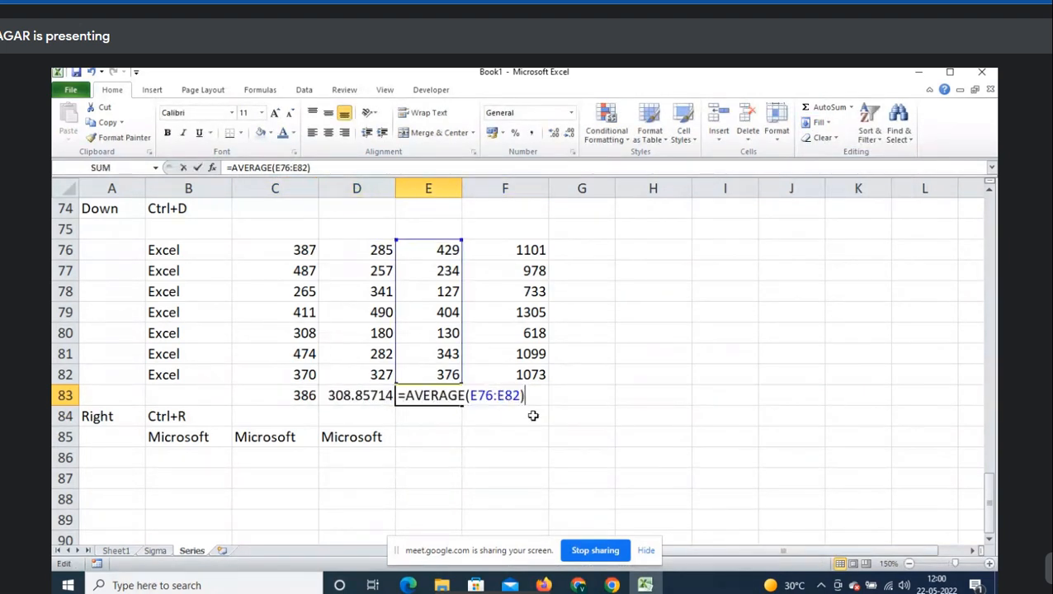
key("Escape")
left_click(531, 397)
key("F2")
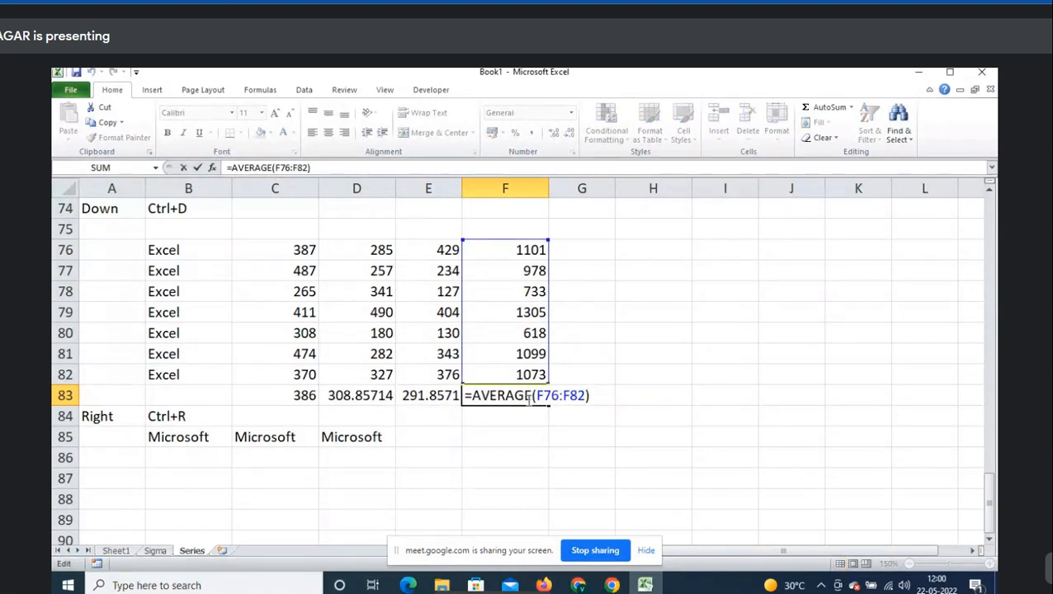
key("Escape")
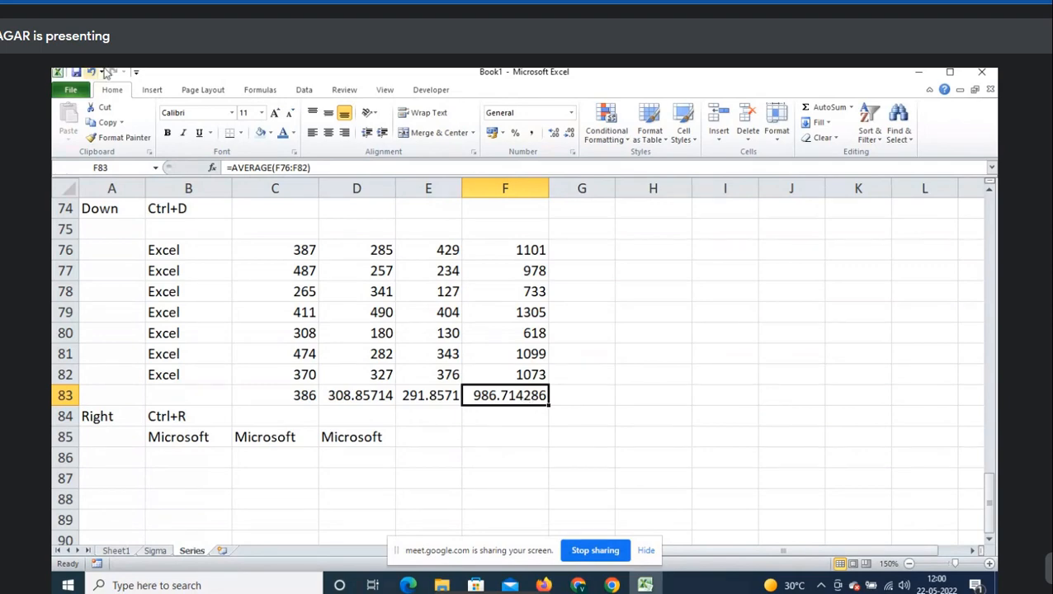
- Admit a waiting participant in the video meeting, then return to the sheet near B88
key("alt+Tab")
left_click(670, 185)
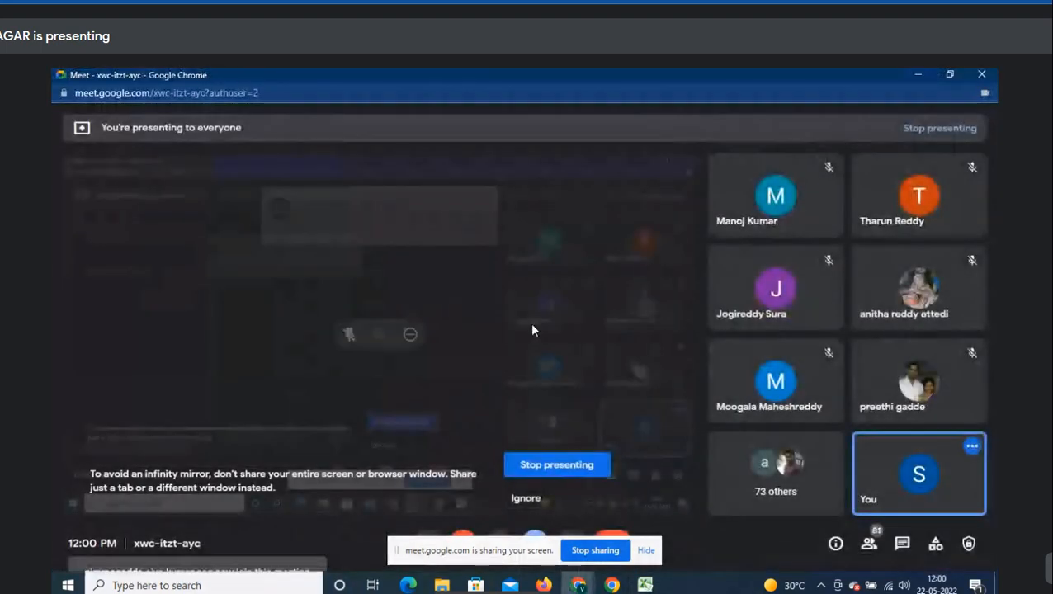
key("alt+Tab")
scroll(358, 455, "down", 1)
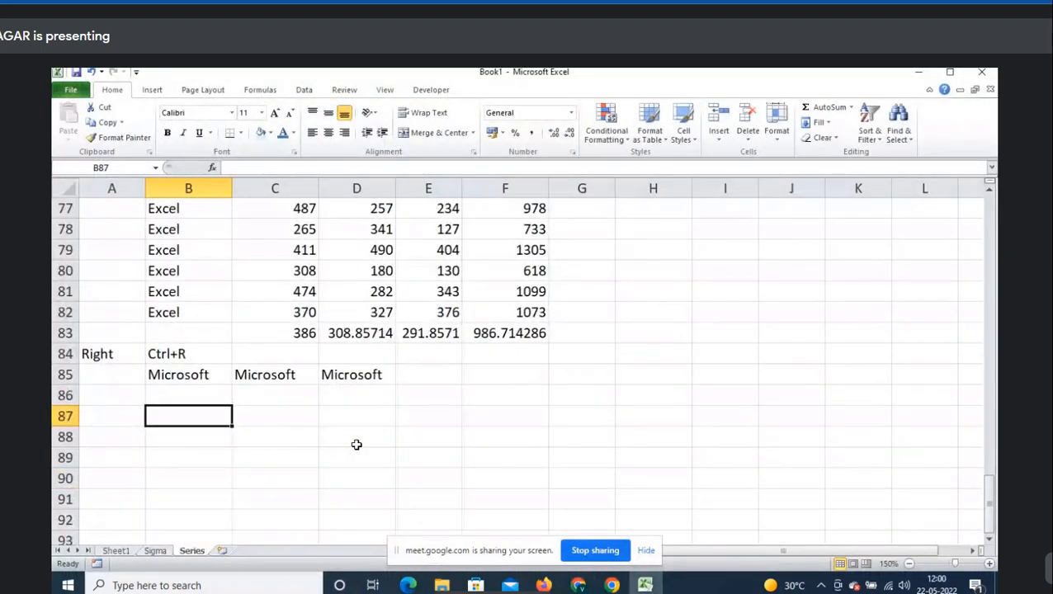
key("Down")
scroll(351, 478, "down", 2)
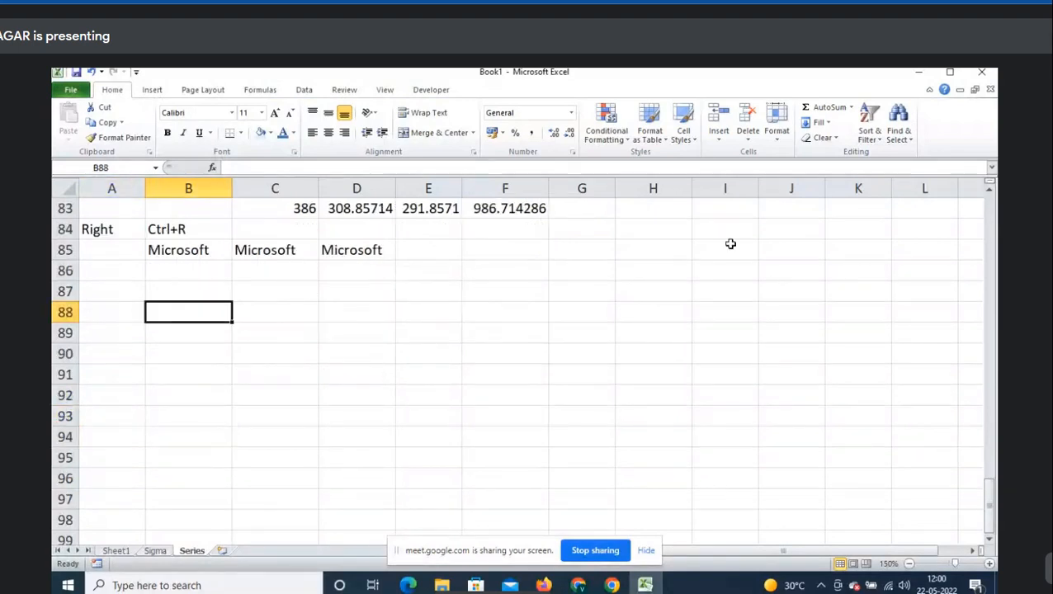
left_click(823, 123)
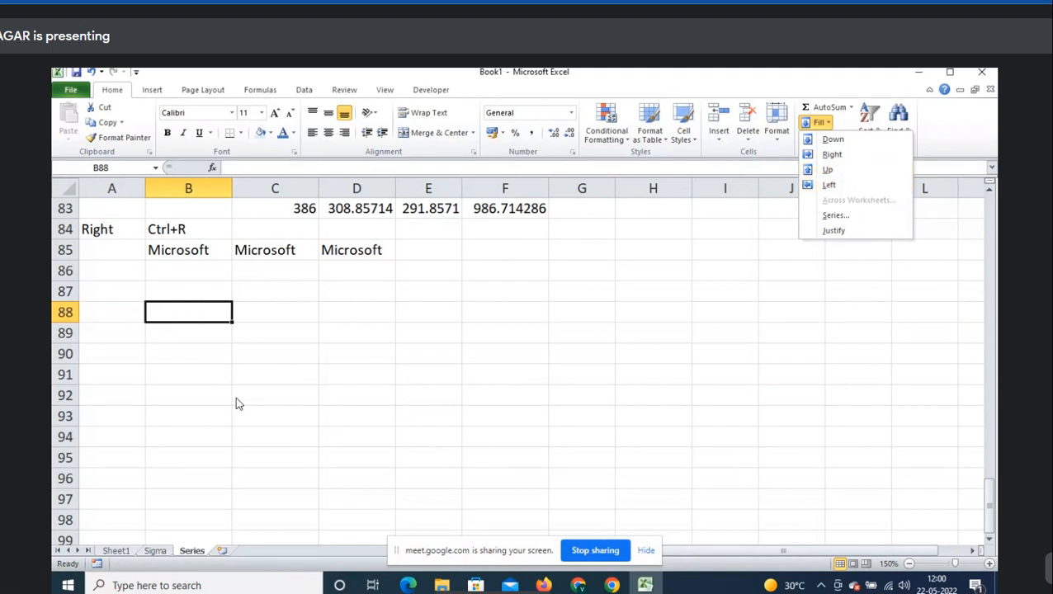
- Put abc in B91 and use Fill Up to copy it into B88:B90
left_click(192, 386)
left_click(191, 387)
key("Up")
key("Up")
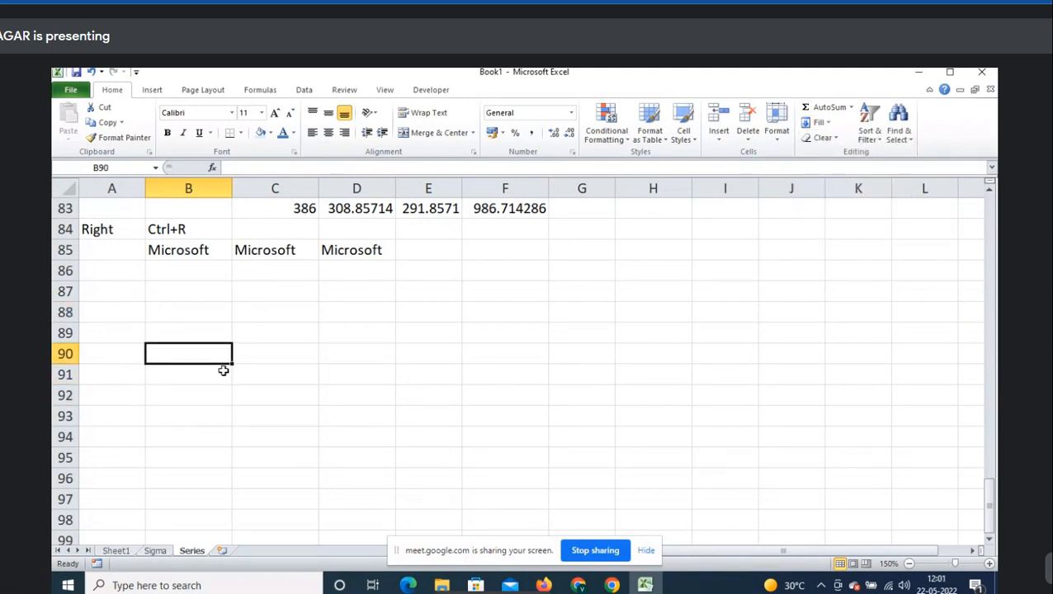
type("abc")
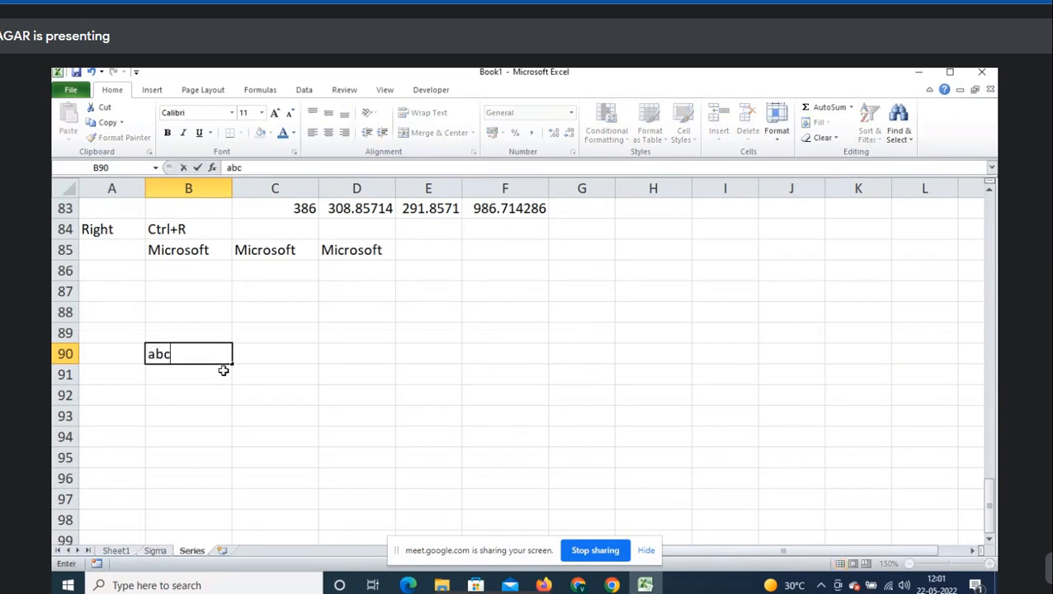
key("ctrl+x")
key("Down")
key("ctrl+v")
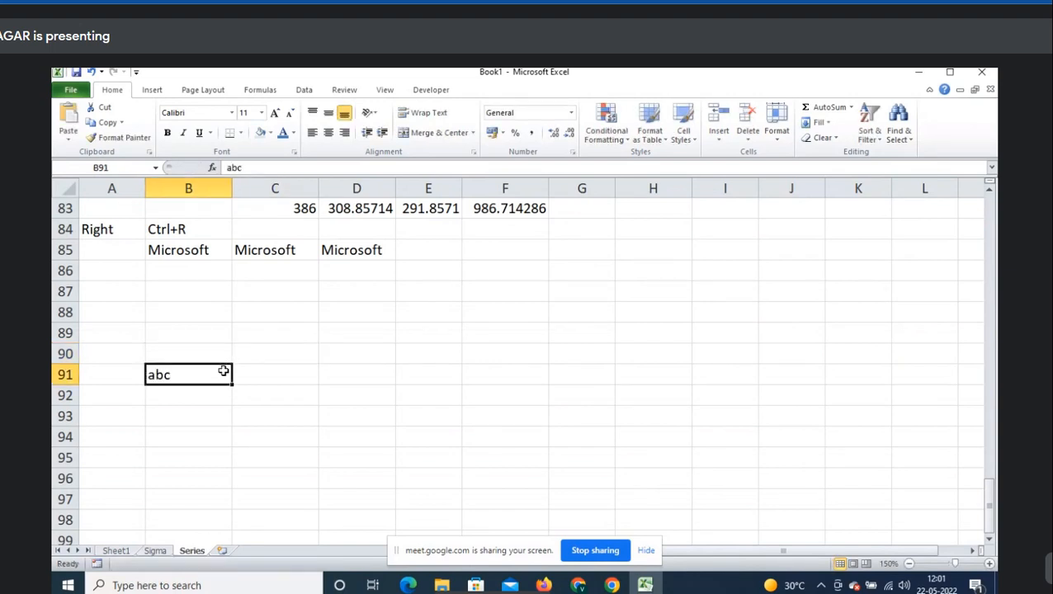
key("shift+Up")
key("shift+Up")
key("shift+Up")
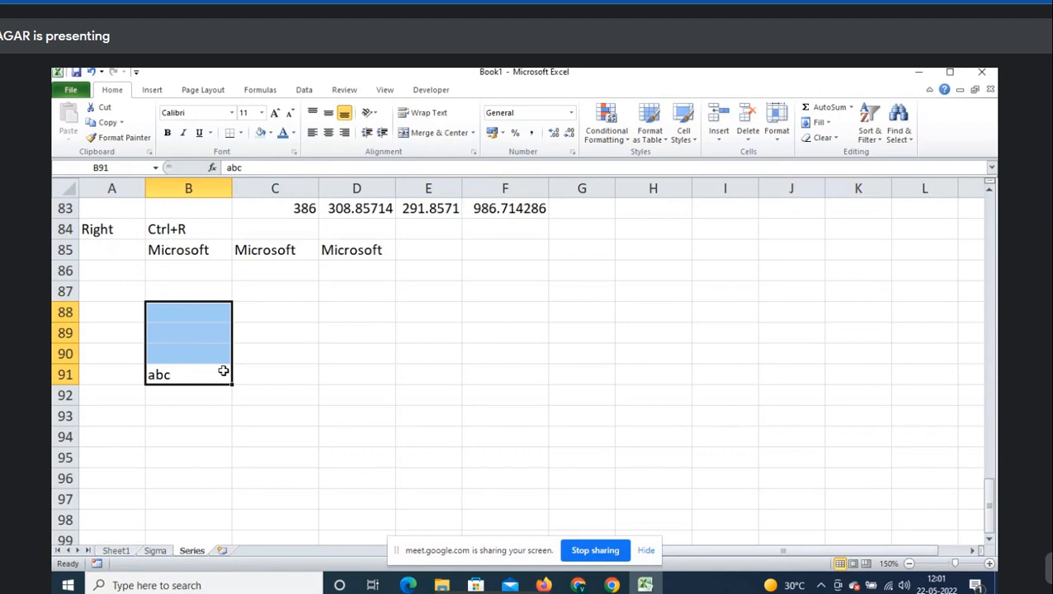
left_click(818, 122)
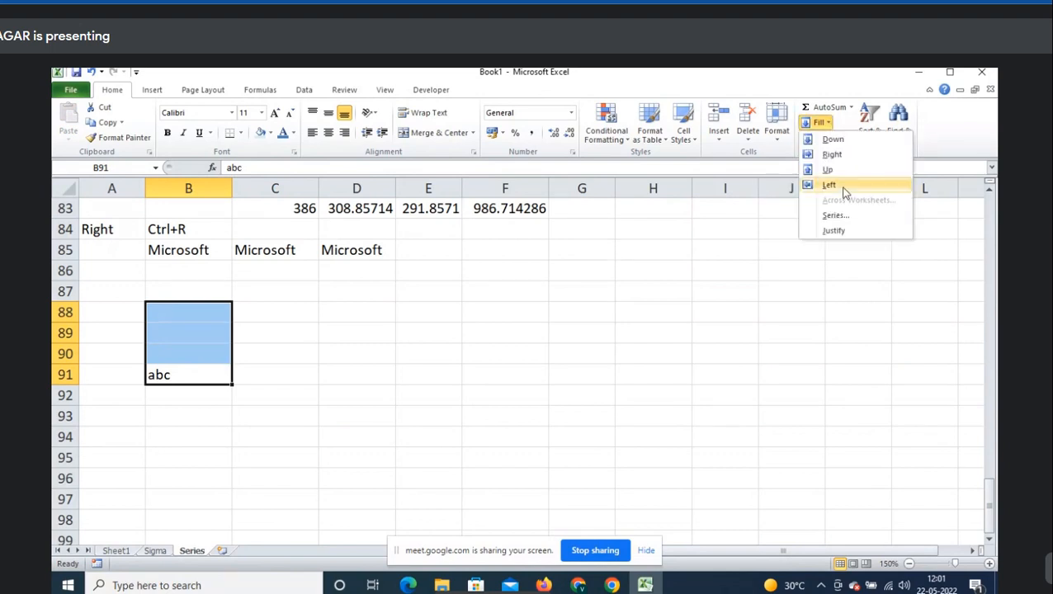
left_click(850, 170)
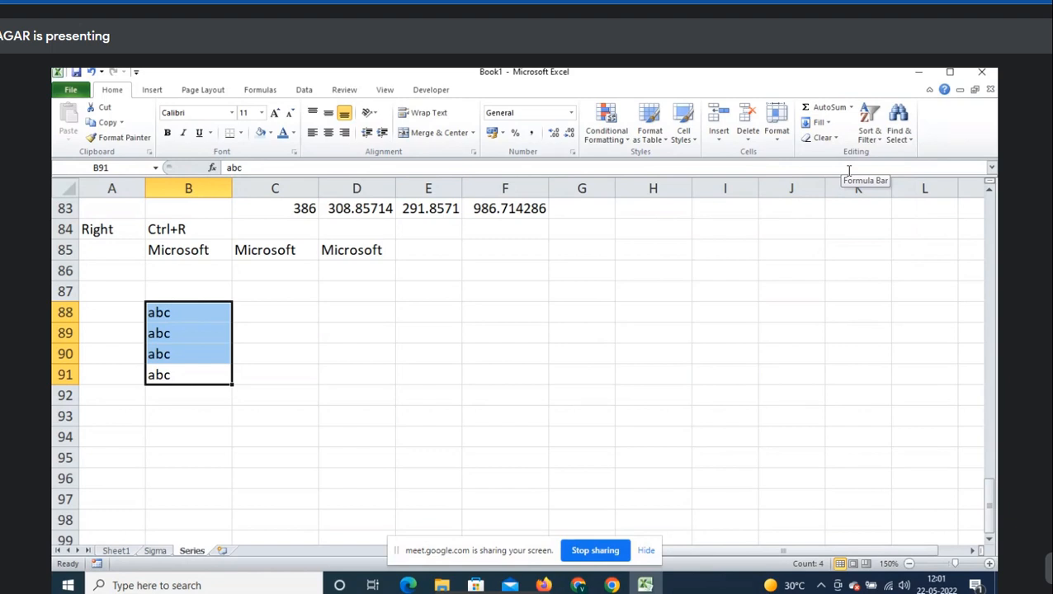
key("Up")
key("Up")
key("Up")
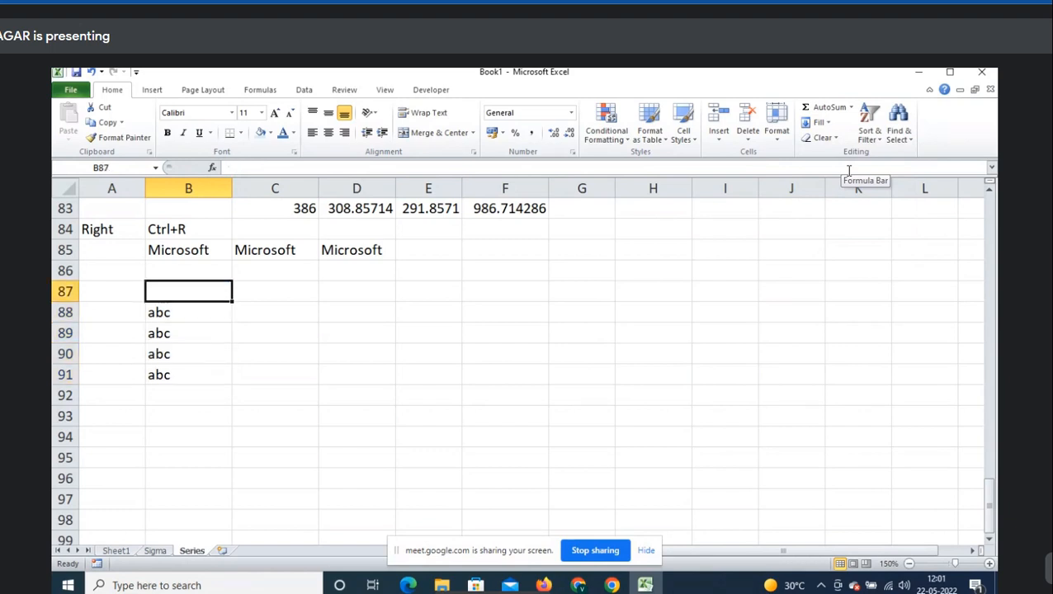
- Label A87 as UP and preview the Fill directions list
key("Left")
type("UP")
key("Right")
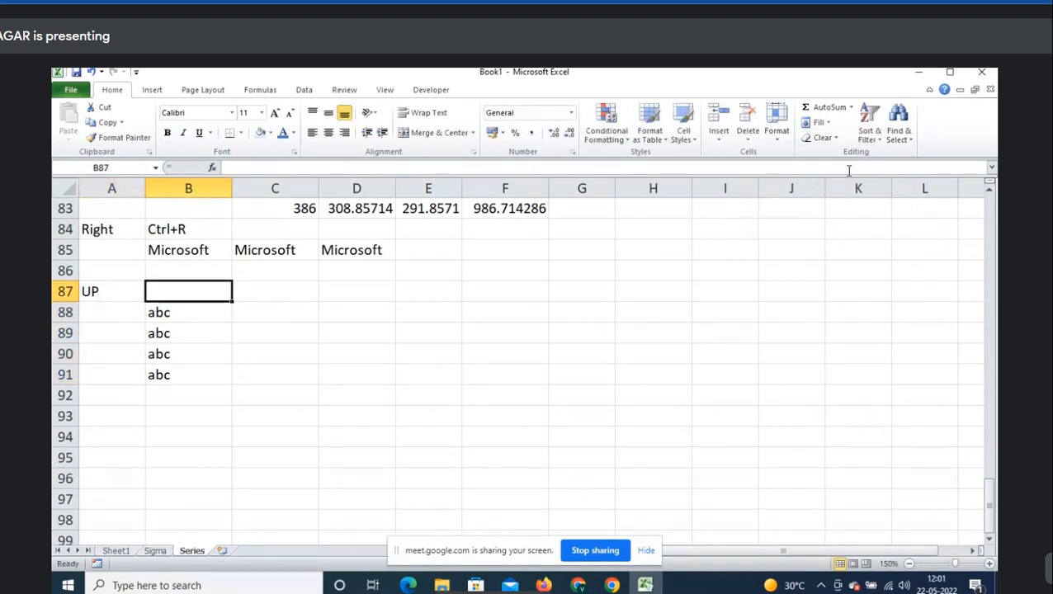
key("alt")
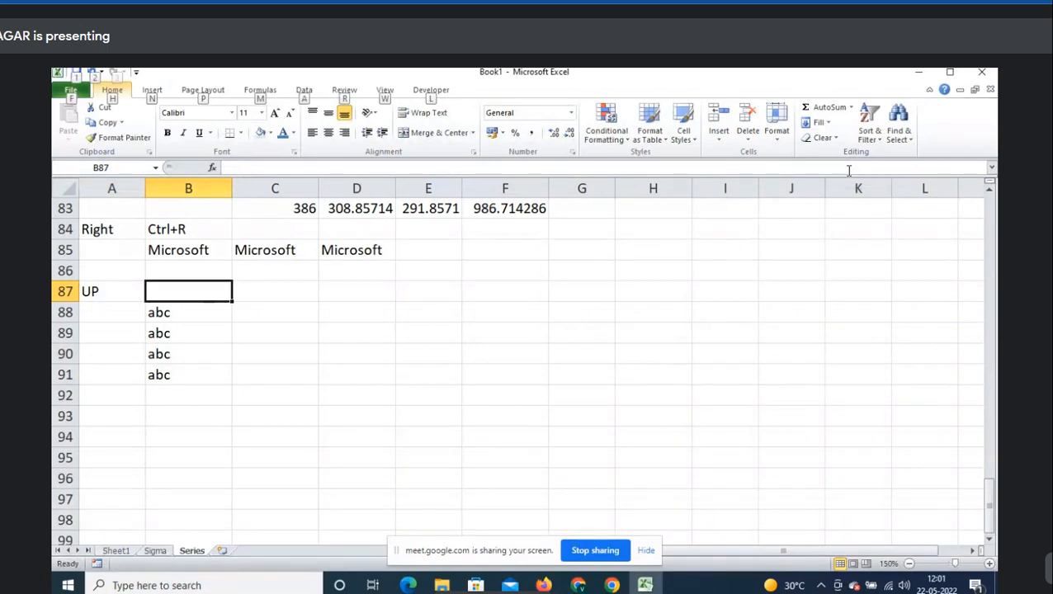
key("h")
key("f")
key("i")
key("Escape")
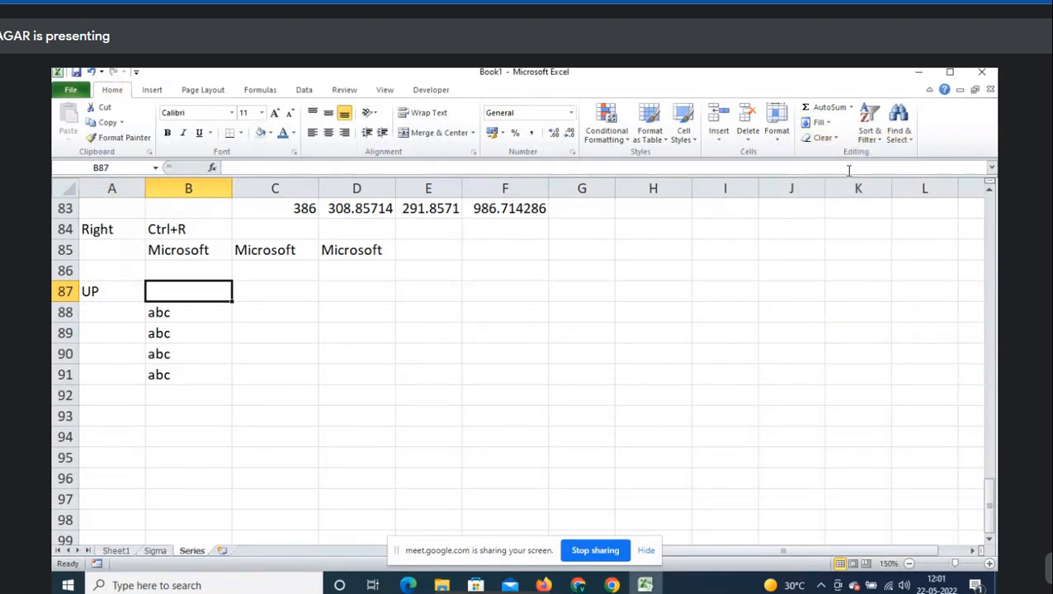
- Fill abc upward into B87 with ALT+H+FI+U, then clear it again
key("alt")
key("h")
key("f")
key("i")
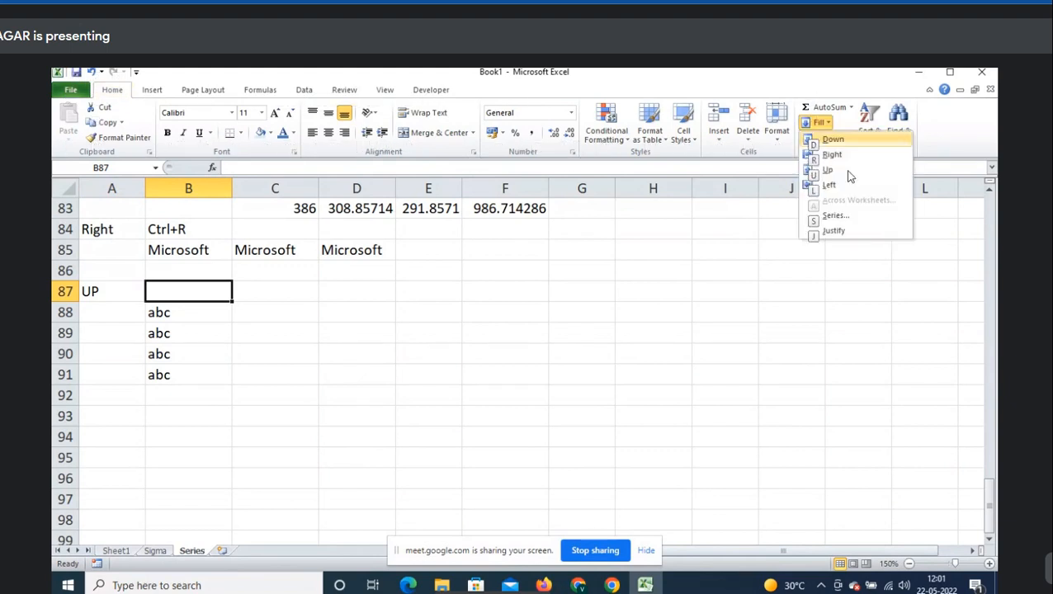
key("u")
key("Delete")
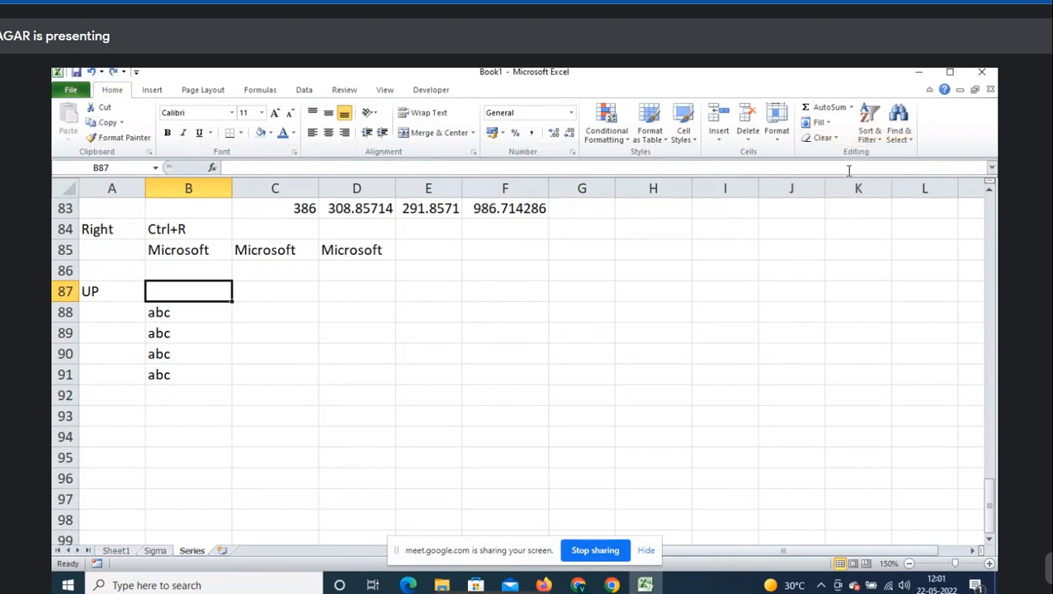
- Enter the shortcut note ALT+H+FI+U in B87 beside the UP label
type("A")
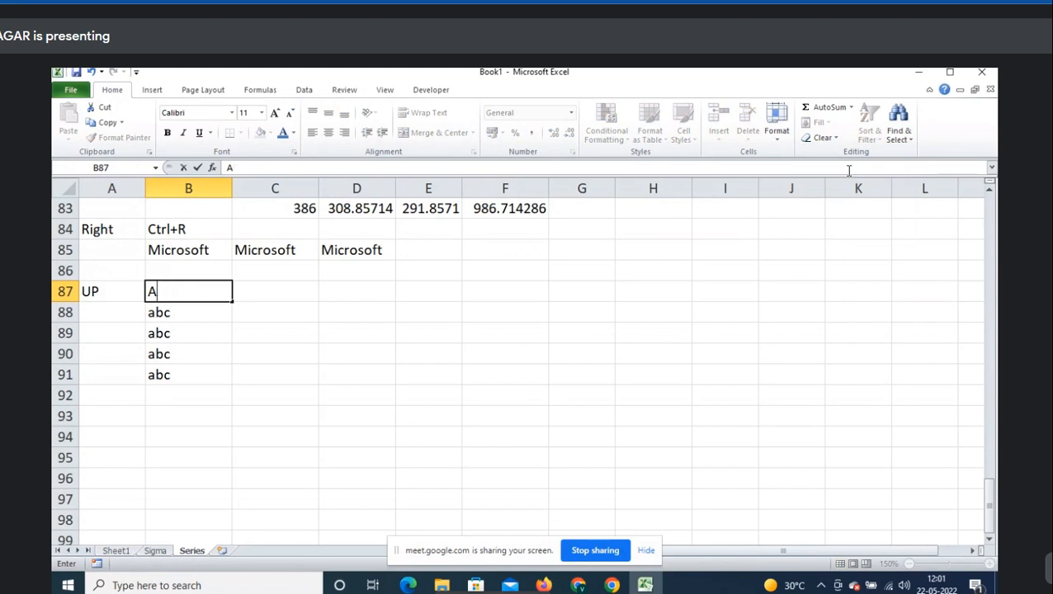
type("JTLT+H+FI+")
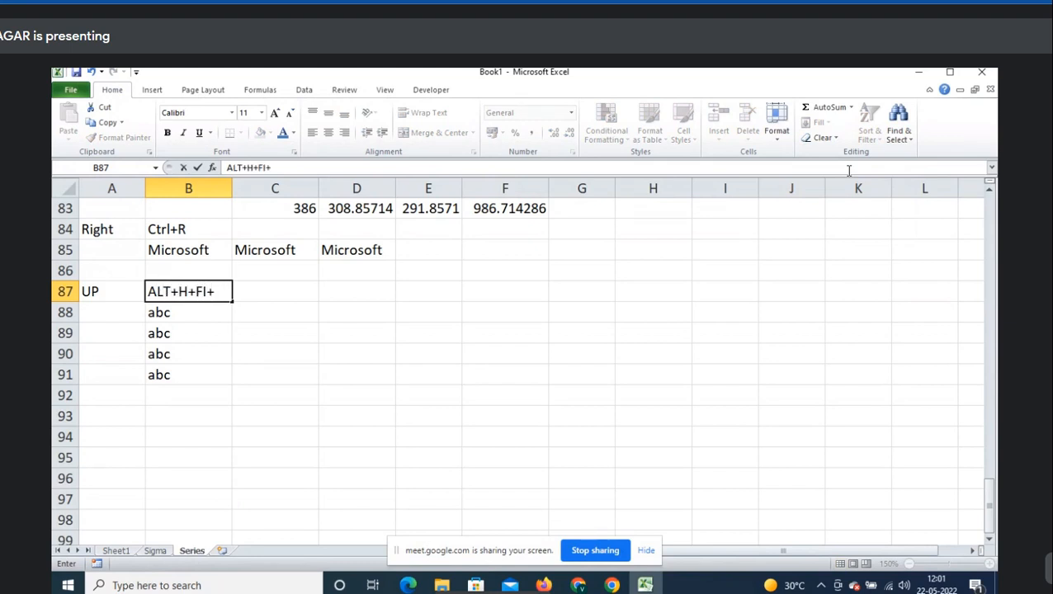
type("U")
key("Return")
key("Up")
key("Left")
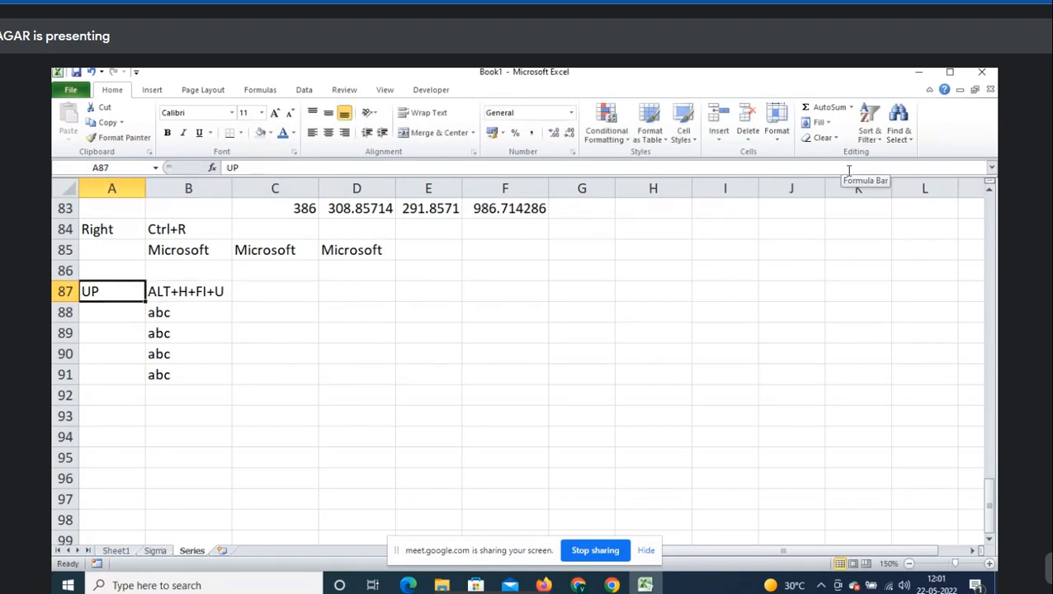
key("Right")
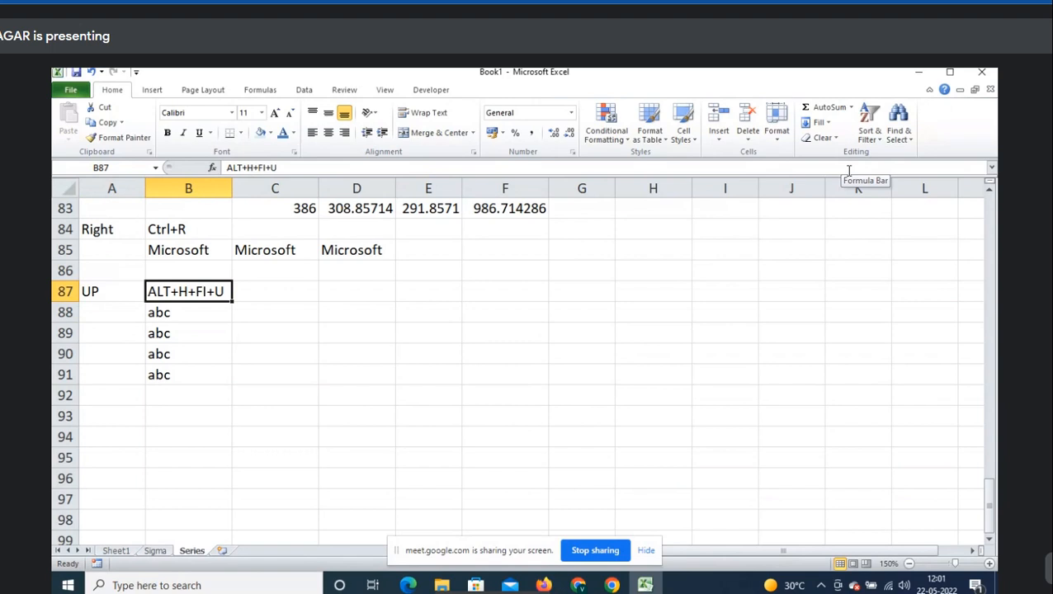
scroll(849, 171, "up", 3)
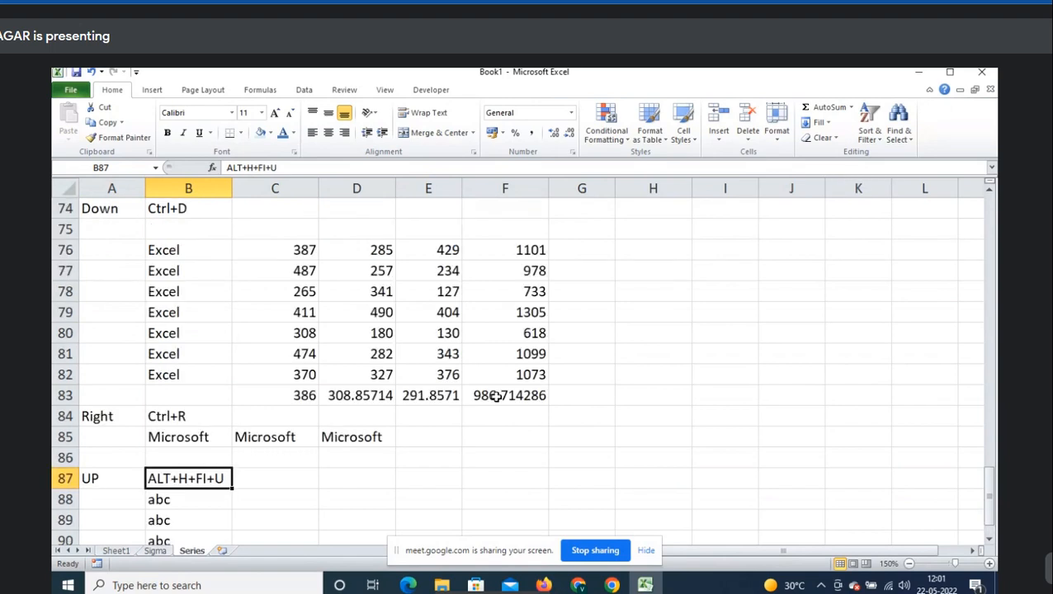
- Copy the number block C76:E82 and paste it at C88
left_click_drag(493, 397, 429, 274)
left_click_drag(303, 251, 419, 367)
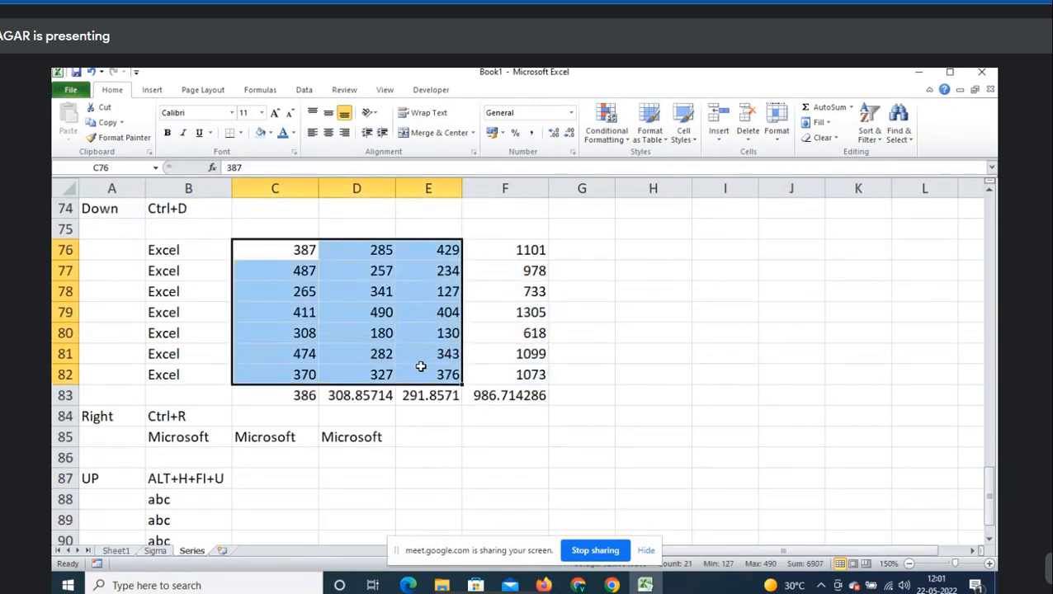
key("ctrl+c")
scroll(421, 366, "down", 4)
left_click(299, 256)
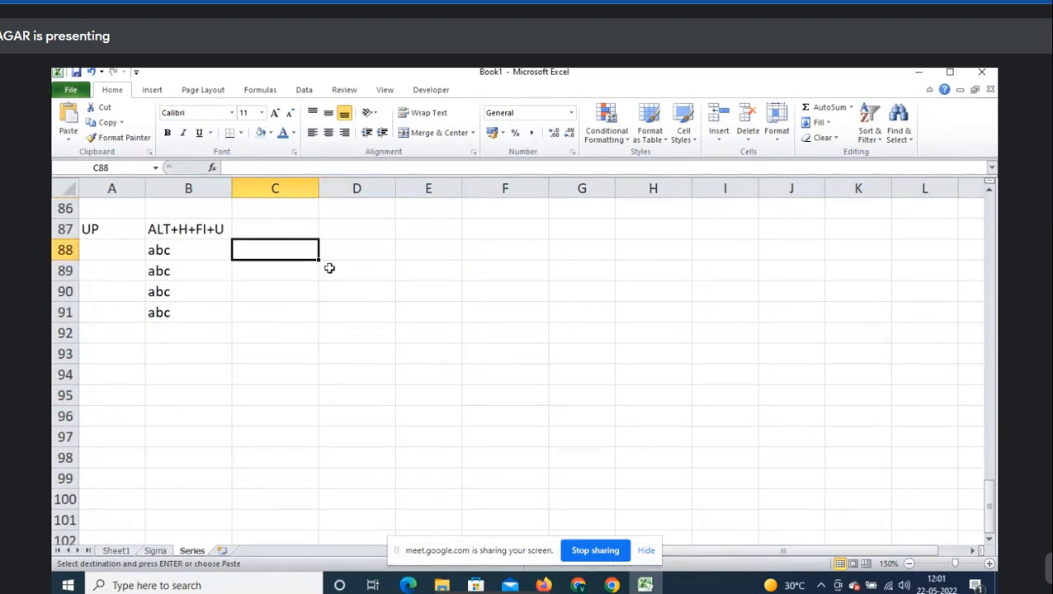
key("ctrl+v")
- Enter =SUM(C94:E94) in F94 to total row 94
left_click(494, 376)
type("=")
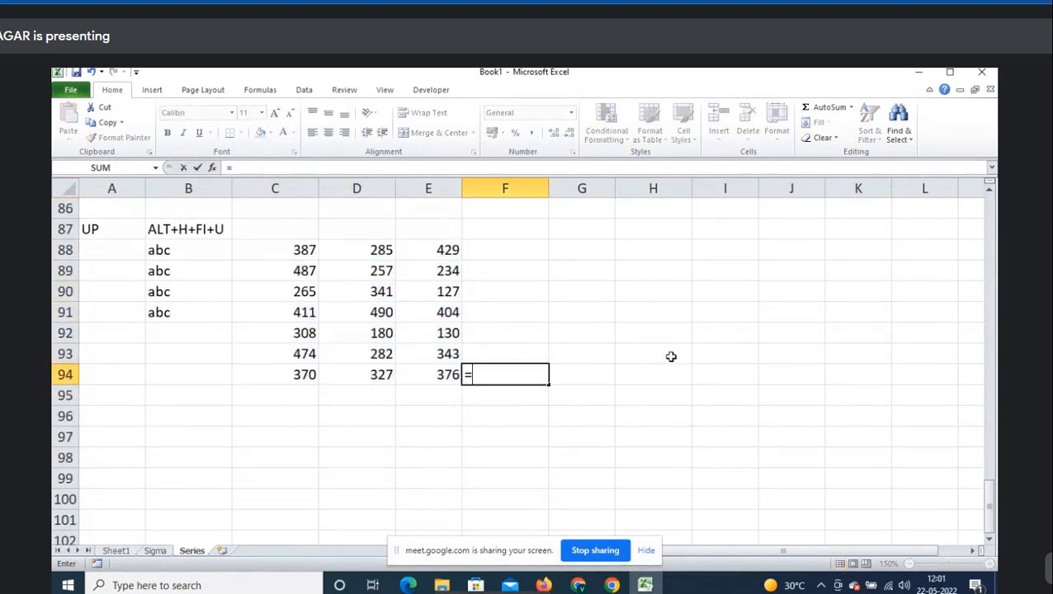
type("sum(")
key("Left")
key("shift+Left")
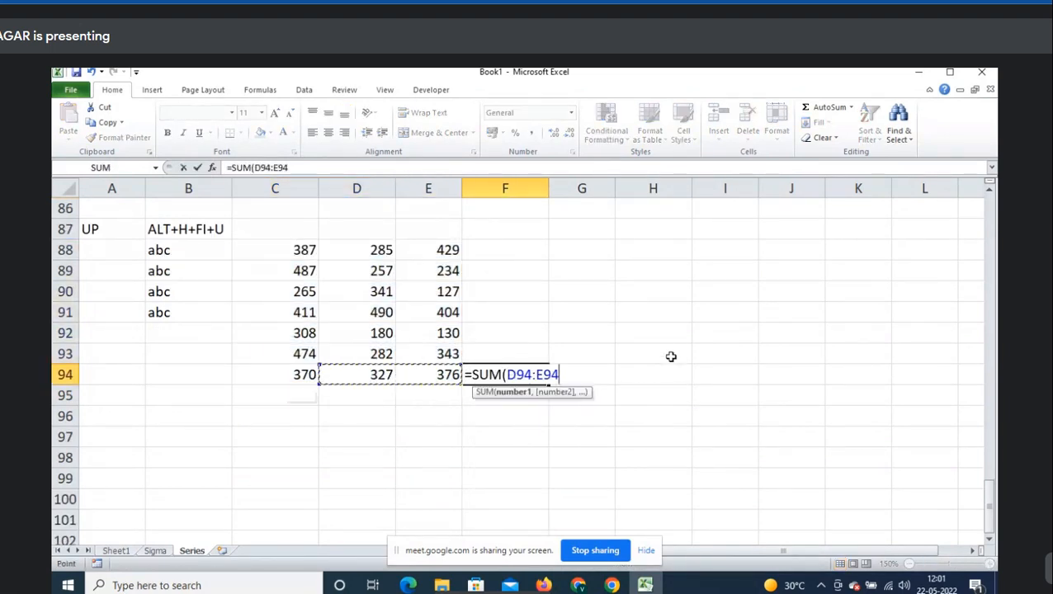
key("shift+Left")
key("Return")
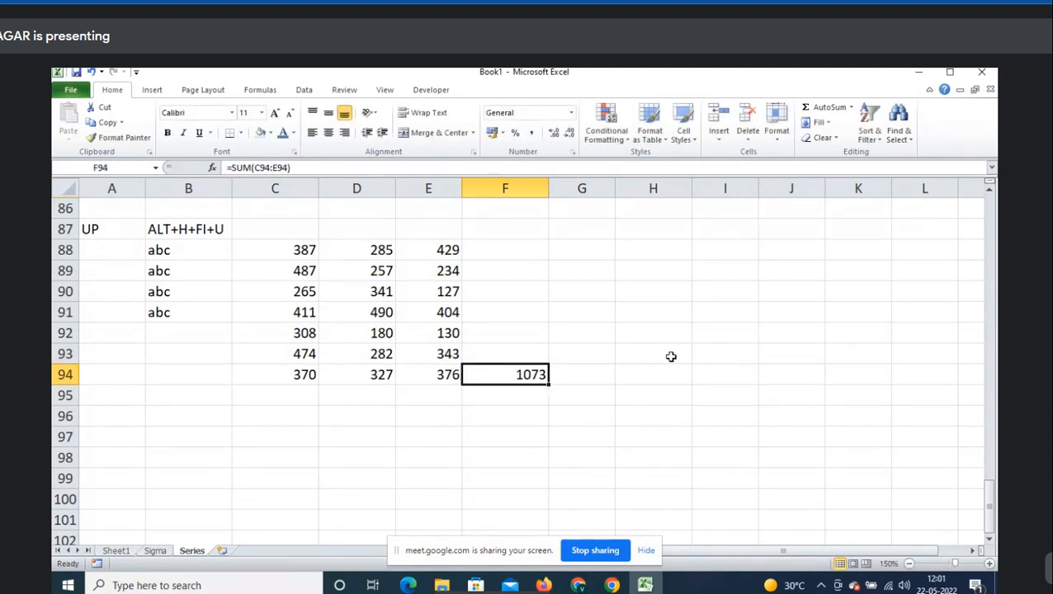
key("F2")
key("Escape")
- Fill the F94 SUM formula up through F88
key("shift+Up")
key("shift+Up")
key("shift+Up")
key("shift+Up")
key("shift+Up")
key("shift+Up")
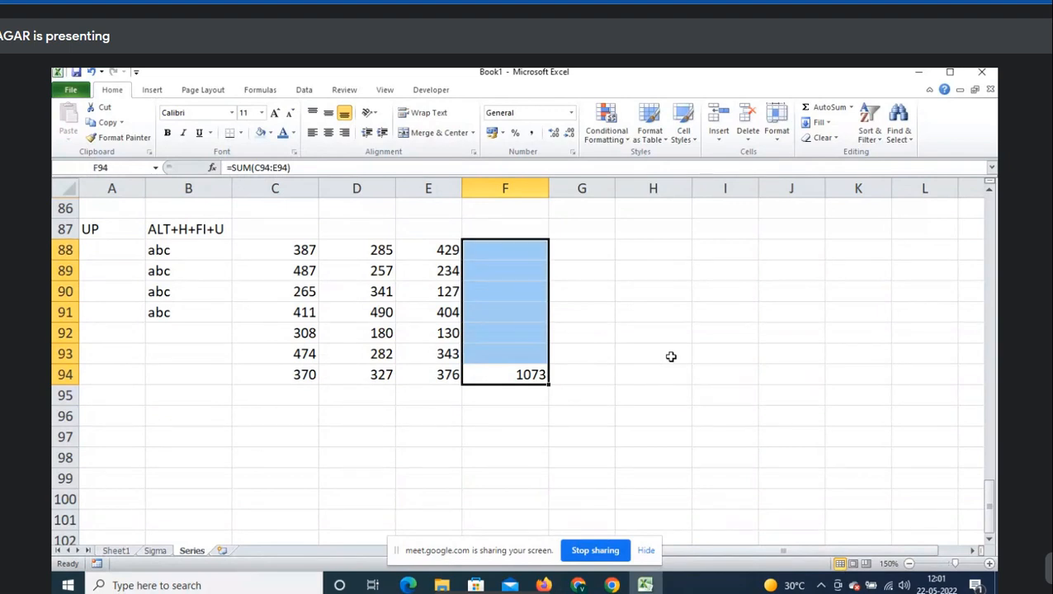
left_click(823, 123)
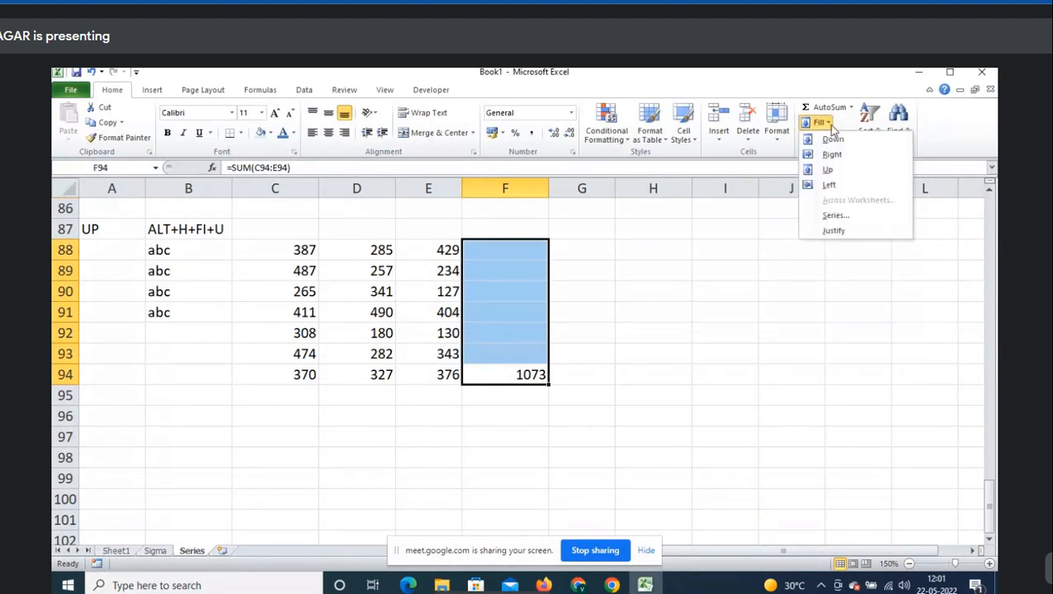
left_click(831, 173)
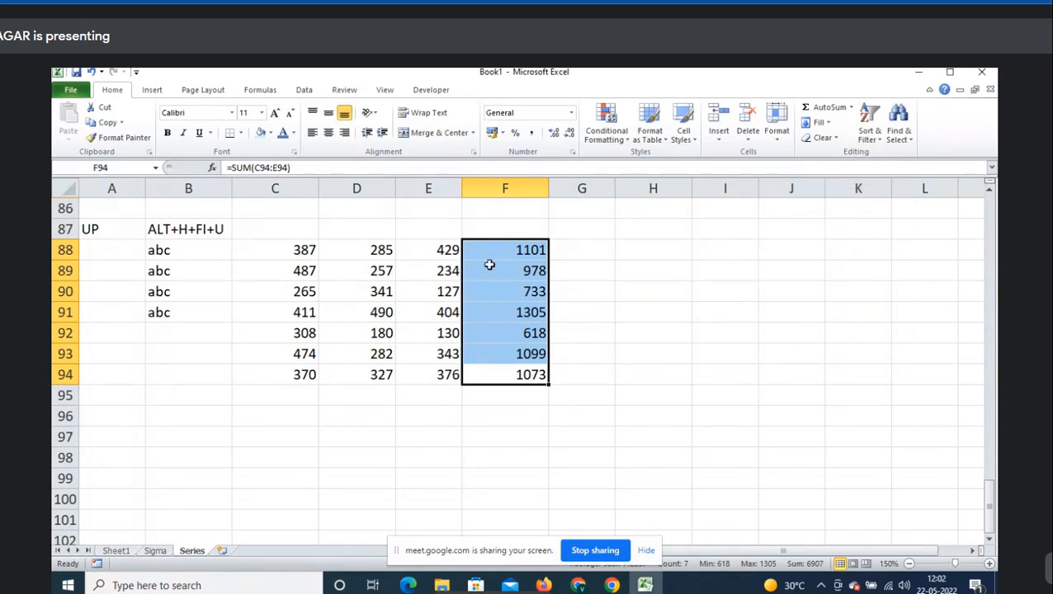
left_click(826, 124)
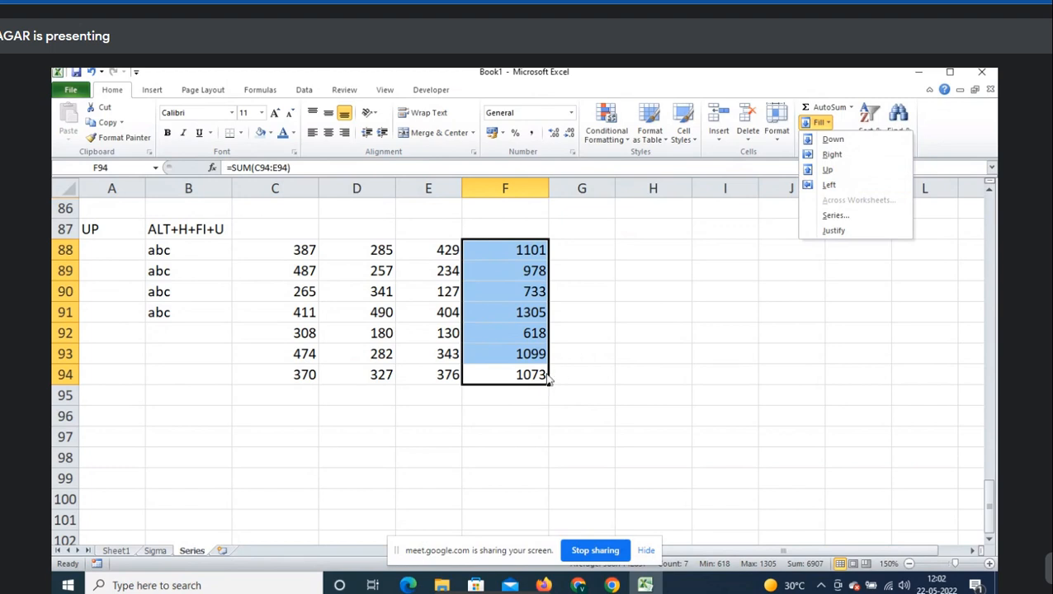
left_click(171, 423)
left_click(170, 423)
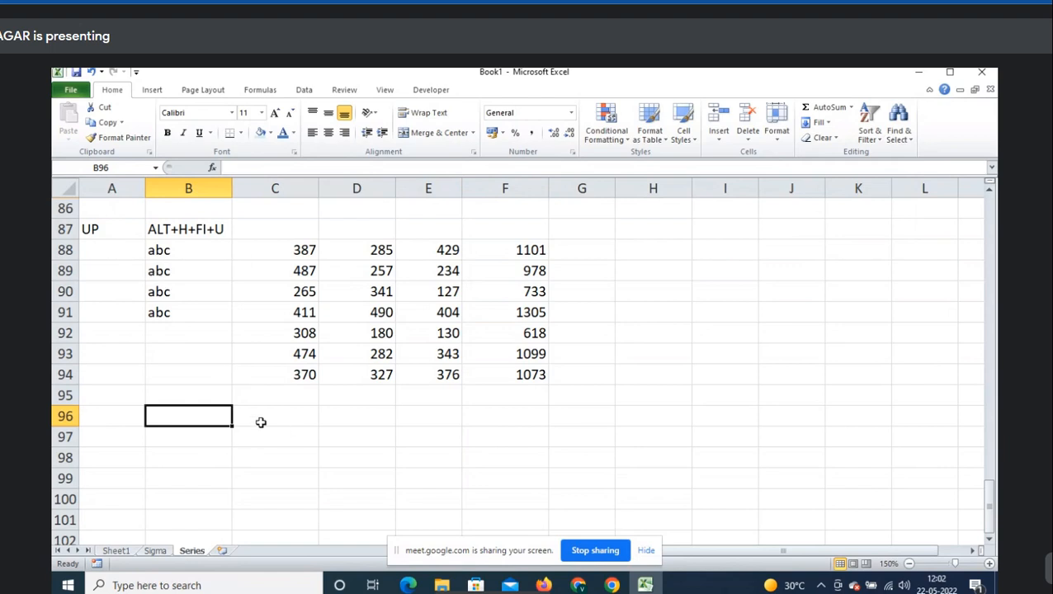
- Type the label Left in A96
left_click(257, 421)
left_click(141, 418)
left_click(818, 123)
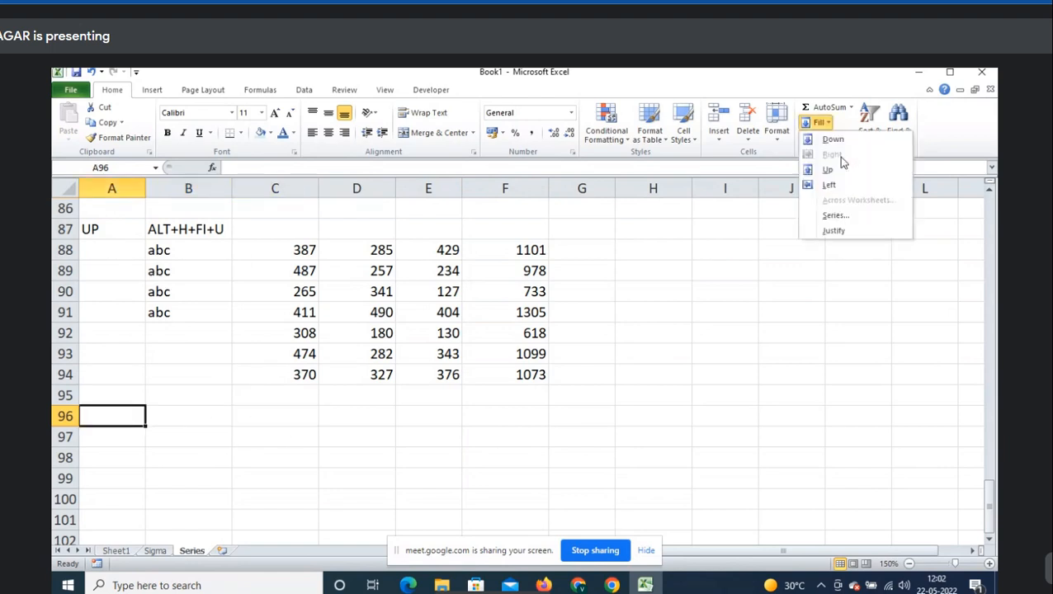
left_click(389, 392)
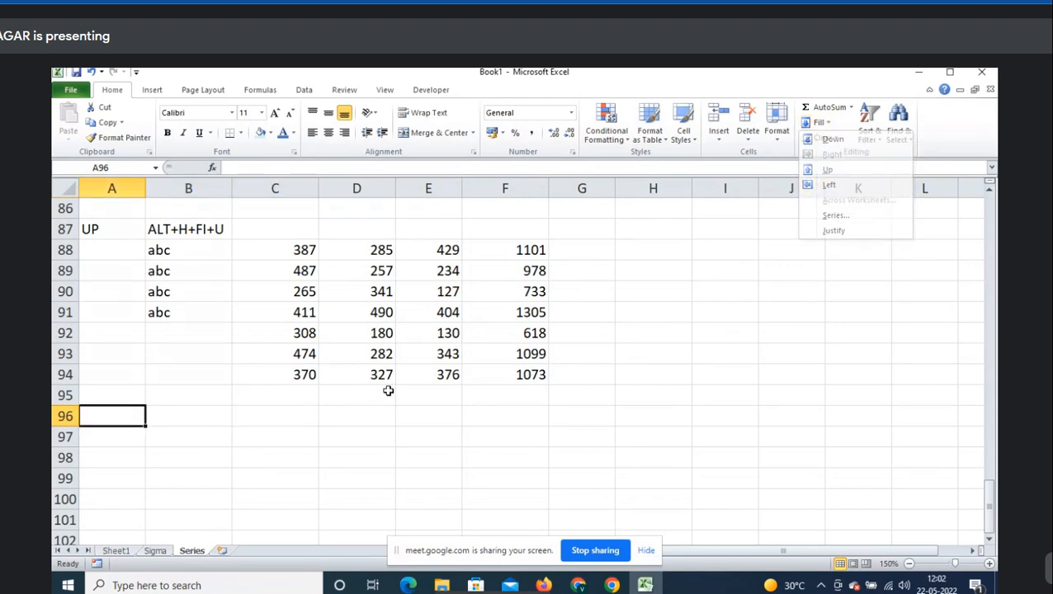
type("Left")
key("Tab")
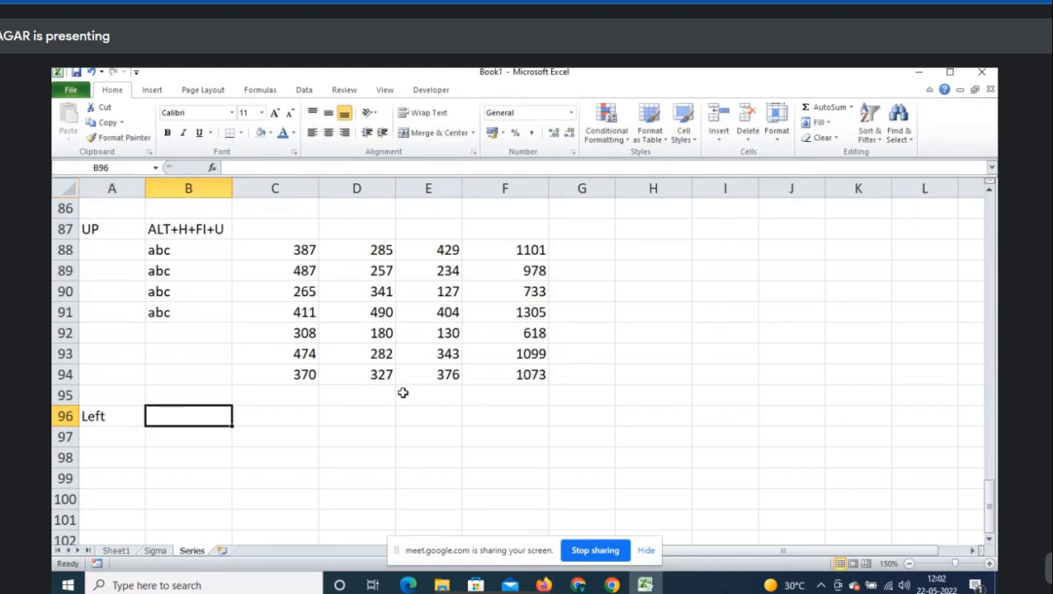
- Admit the waiting participant in the meeting window, then return to Excel
key("alt+Tab")
left_click(661, 182)
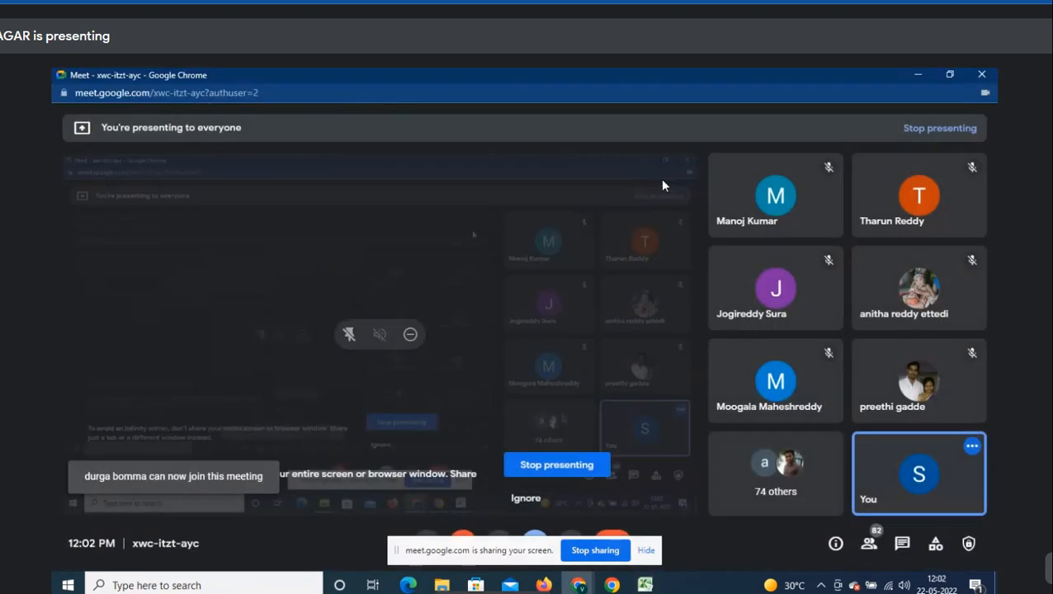
key("alt+Tab")
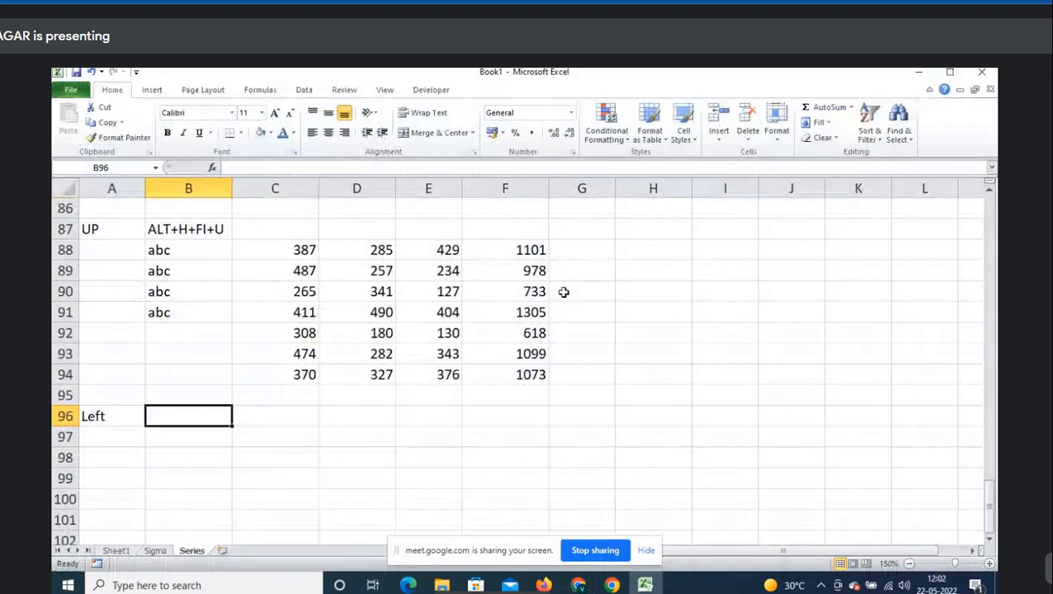
- Copy abc from B91 into D97
key("Up")
key("ctrl+Up")
key("ctrl+c")
key("Down")
key("Down")
key("Down")
key("Down")
key("Down")
key("Down")
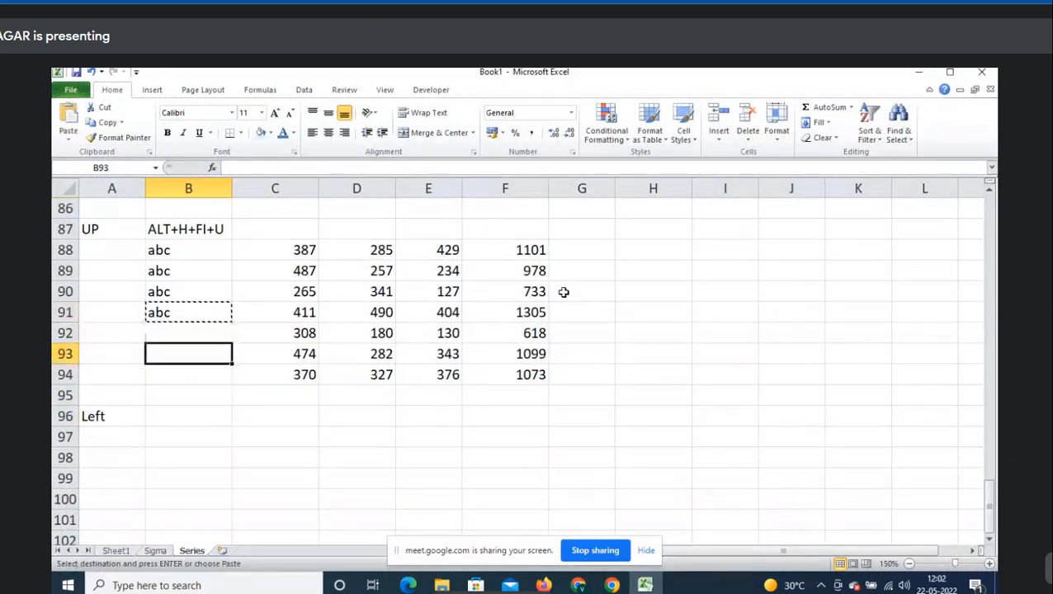
key("Right")
key("Right")
key("ctrl+v")
key("Escape")
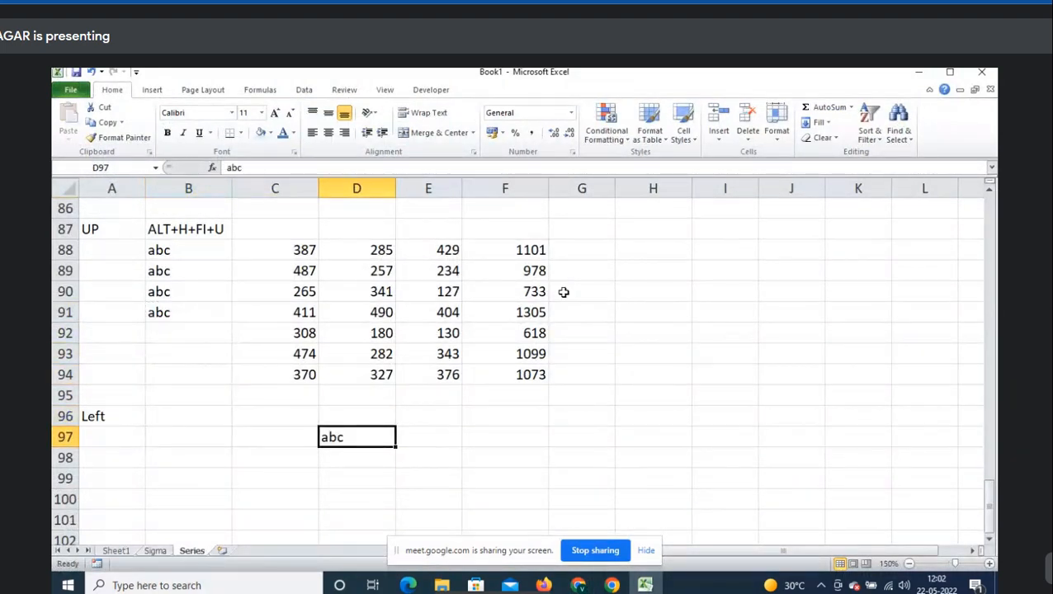
- Fill abc leftward from D97 into B97:C97
key("shift+Left")
key("shift+Left")
key("shift+Right")
key("shift+Right")
key("shift+Left")
key("shift+Left")
key("shift+Left")
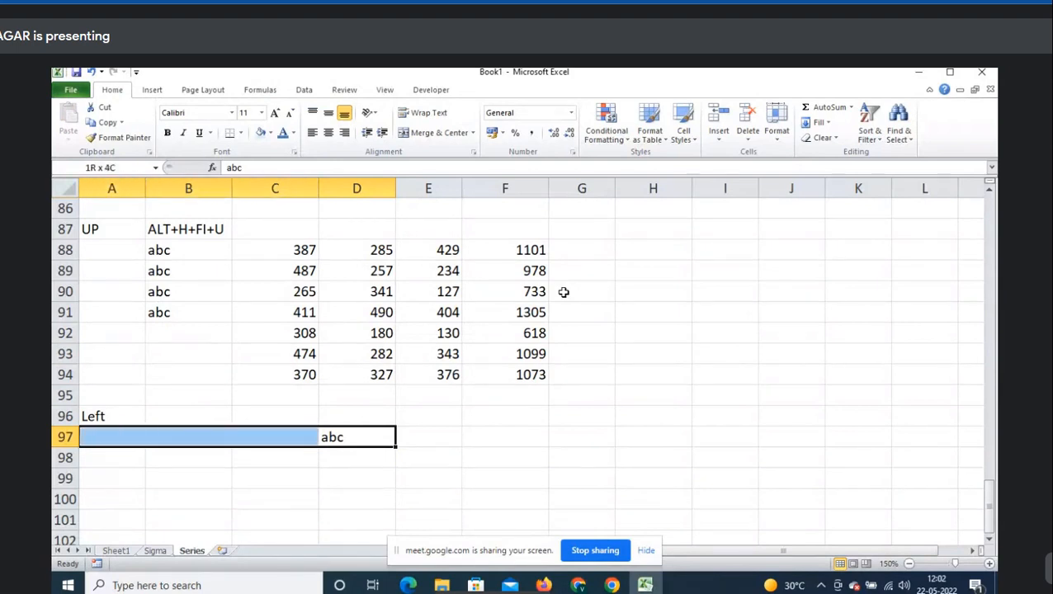
key("shift+Right")
scroll(472, 322, "down", 2)
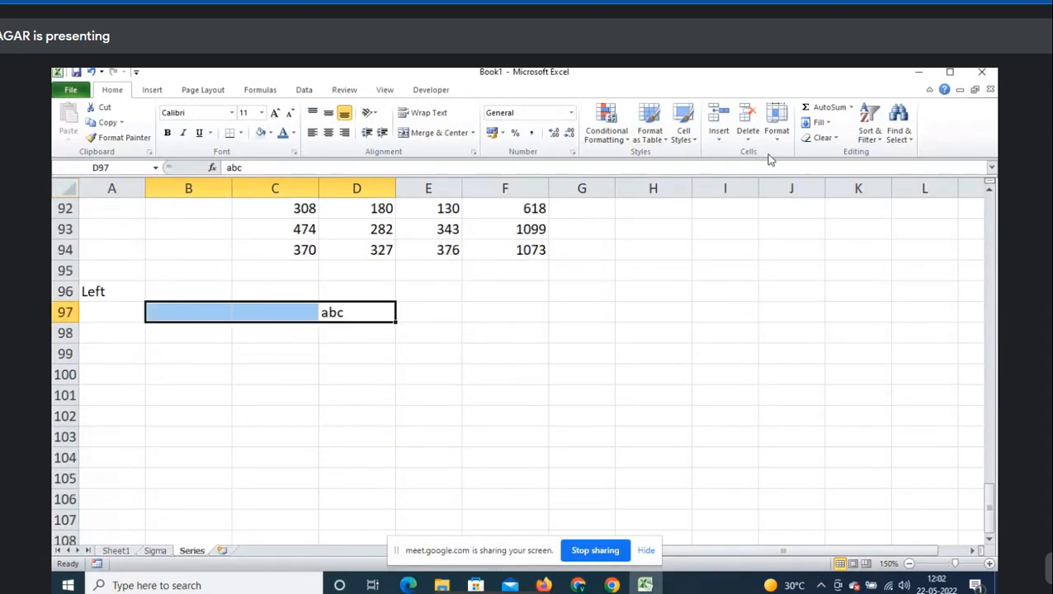
left_click(826, 123)
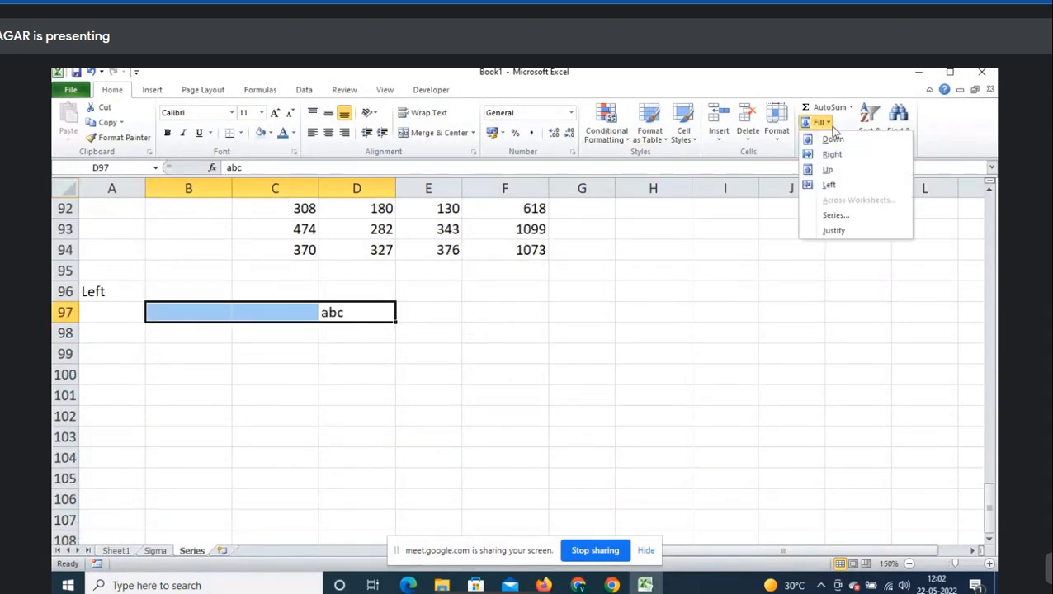
left_click(840, 190)
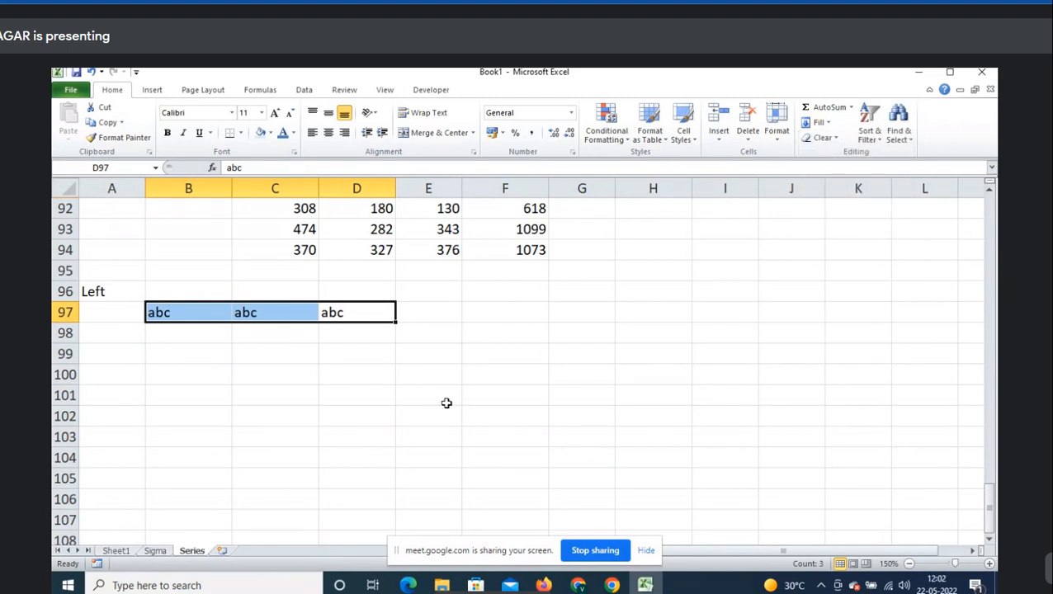
- Clear the values in C94:F94
scroll(446, 402, "up", 2)
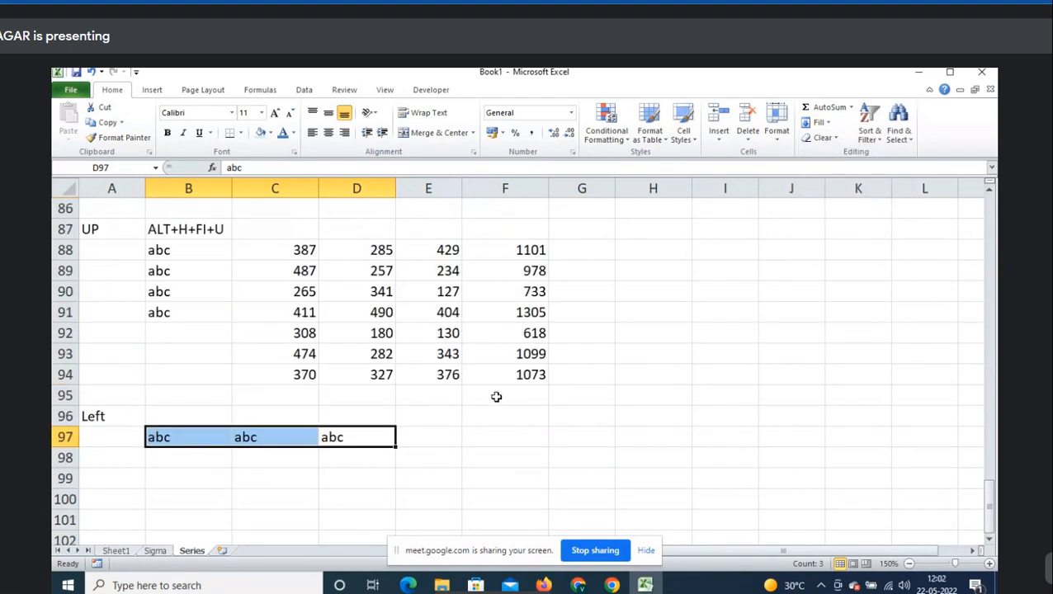
left_click_drag(306, 376, 468, 376)
key("Delete")
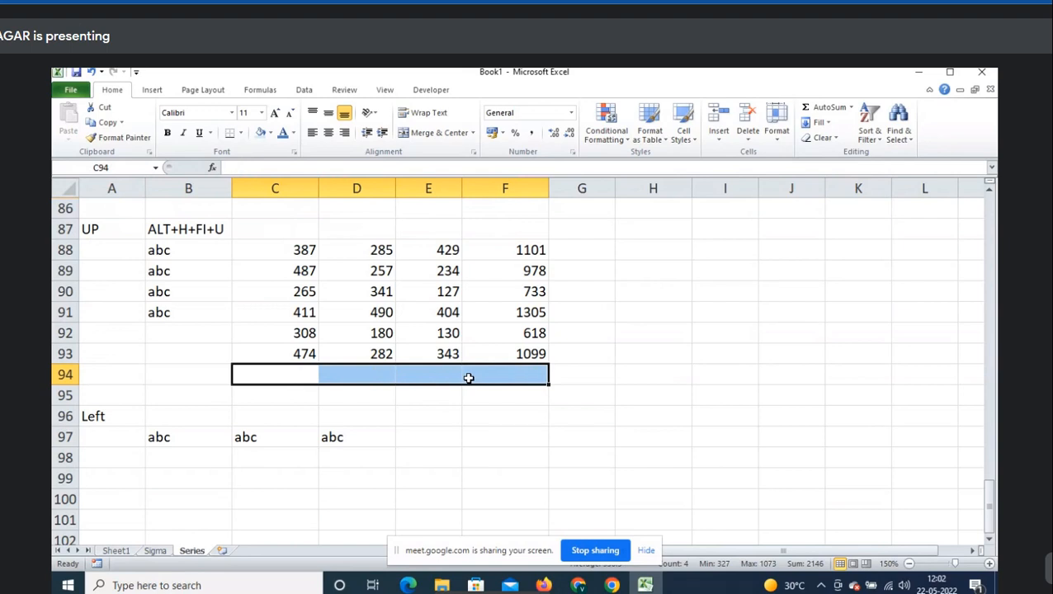
- Enter a SUM formula in F94 totalling column F above it
key("Right")
left_click(468, 378)
type("=SUM(")
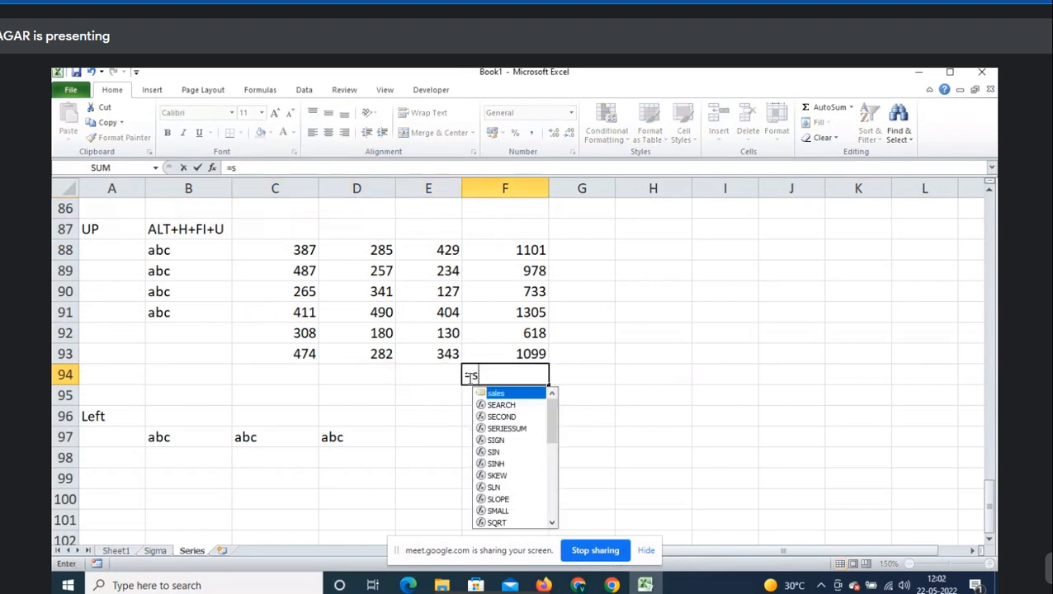
key("Up")
key("shift+Up")
key("shift+Up")
key("shift+Up")
key("shift+Up")
key("shift+Up")
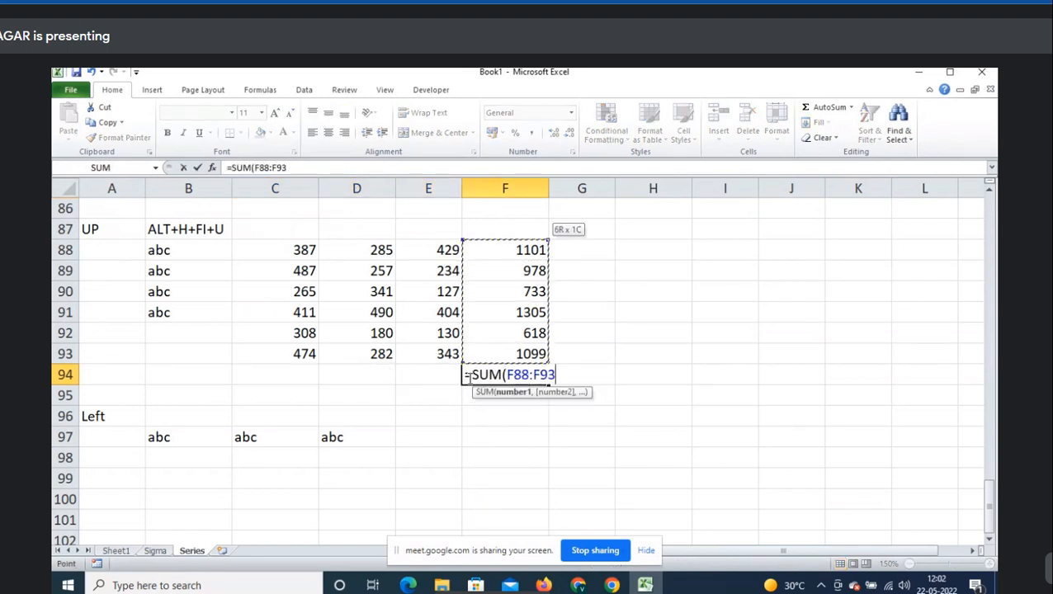
key("Return")
key("Up")
key("F2")
key("Escape")
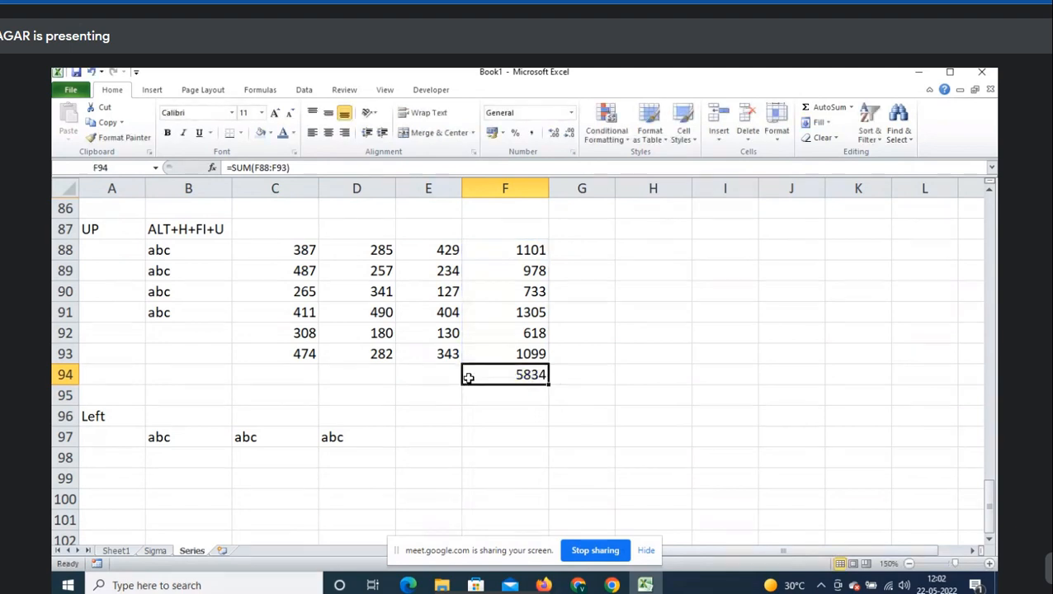
- Fill the total left across C94:E94 (2332, 1835, 1667) and copy B87's shortcut note
key("shift+Left")
key("shift+Left")
key("shift+Left")
key("F2")
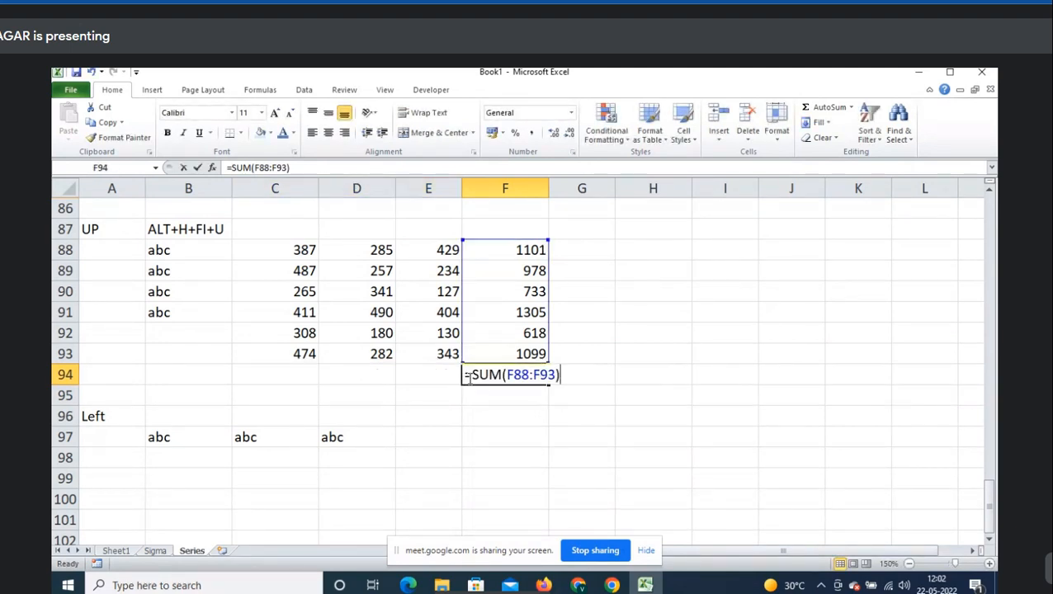
key("Escape")
key("shift+Left")
key("shift+Left")
key("shift+Left")
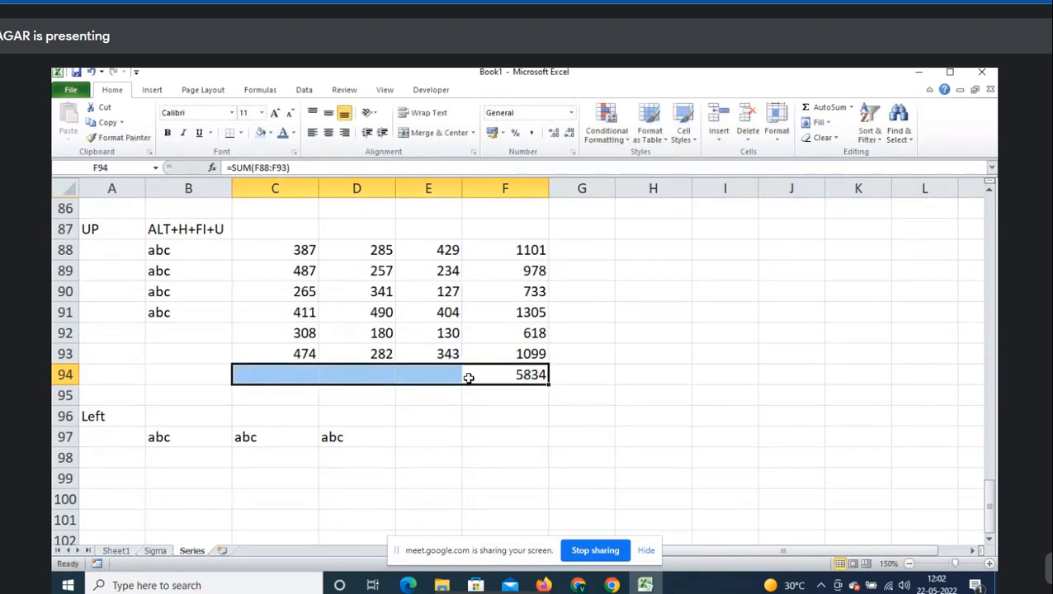
left_click(829, 125)
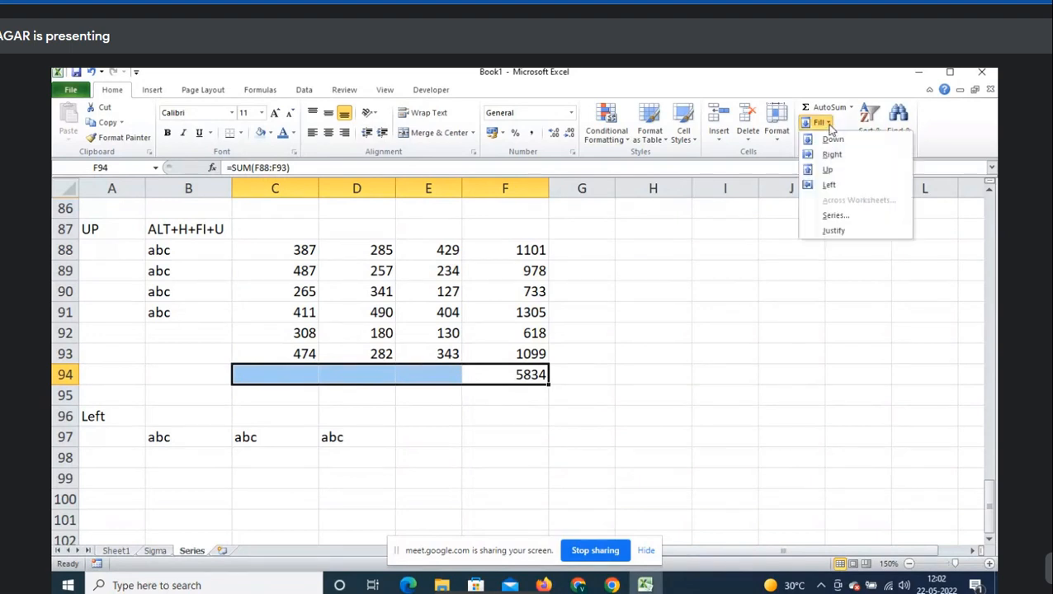
left_click(844, 187)
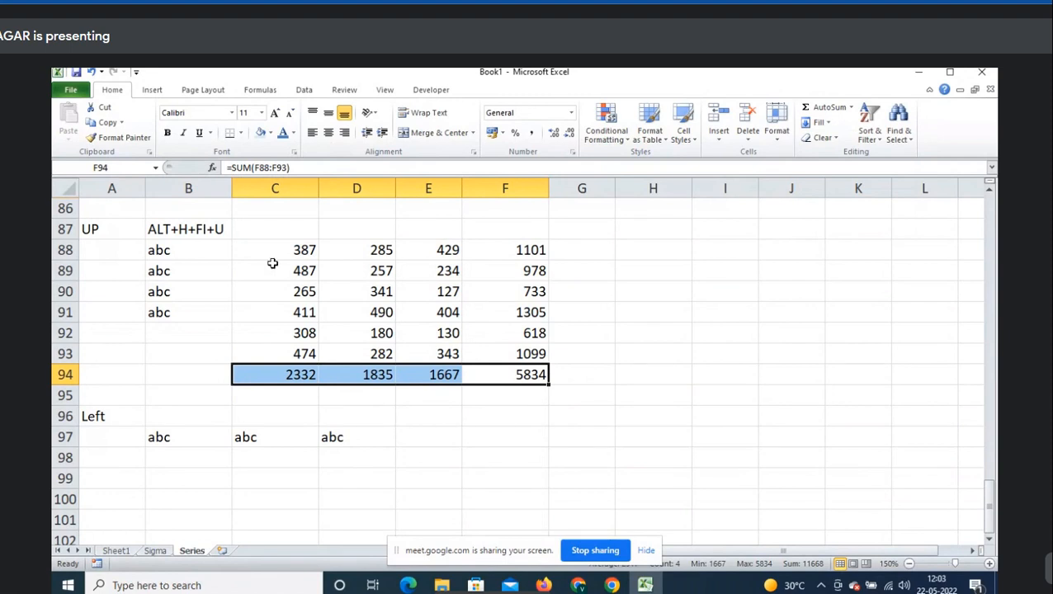
left_click(169, 231)
key("ctrl+c")
- Paste the shortcut note into B96 and change its final U to L (ALT+H+FI+L)
left_click(191, 418)
key("ctrl+v")
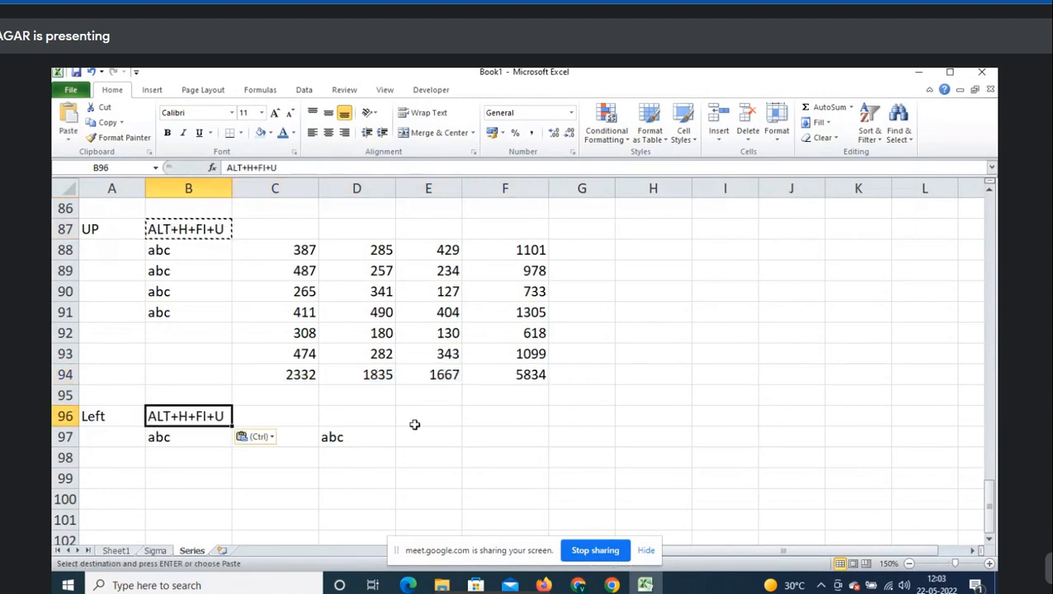
key("F2")
key("BackSpace")
type("L")
key("Tab")
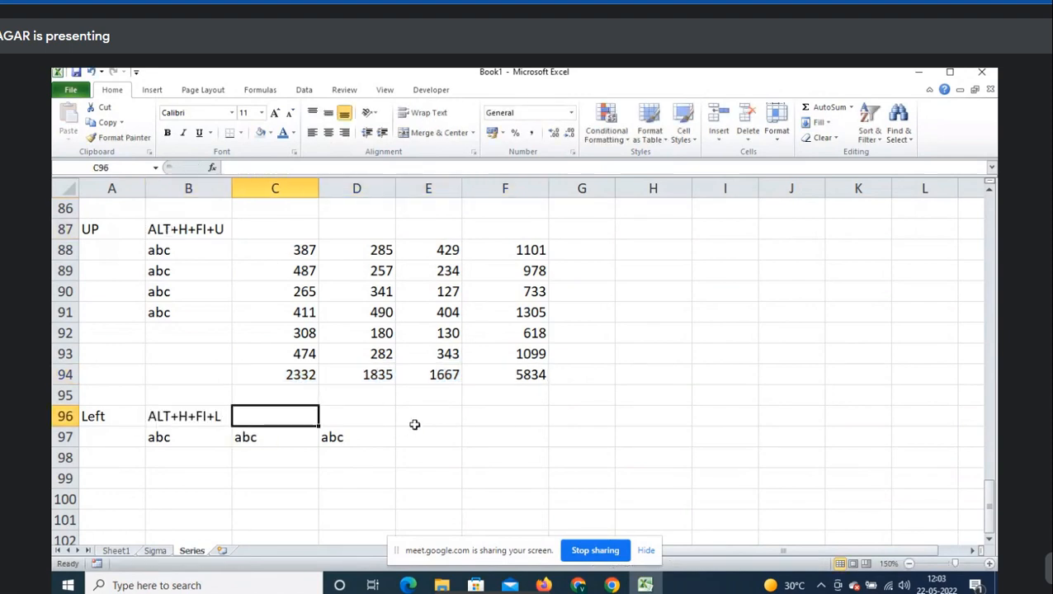
key("shift+Tab")
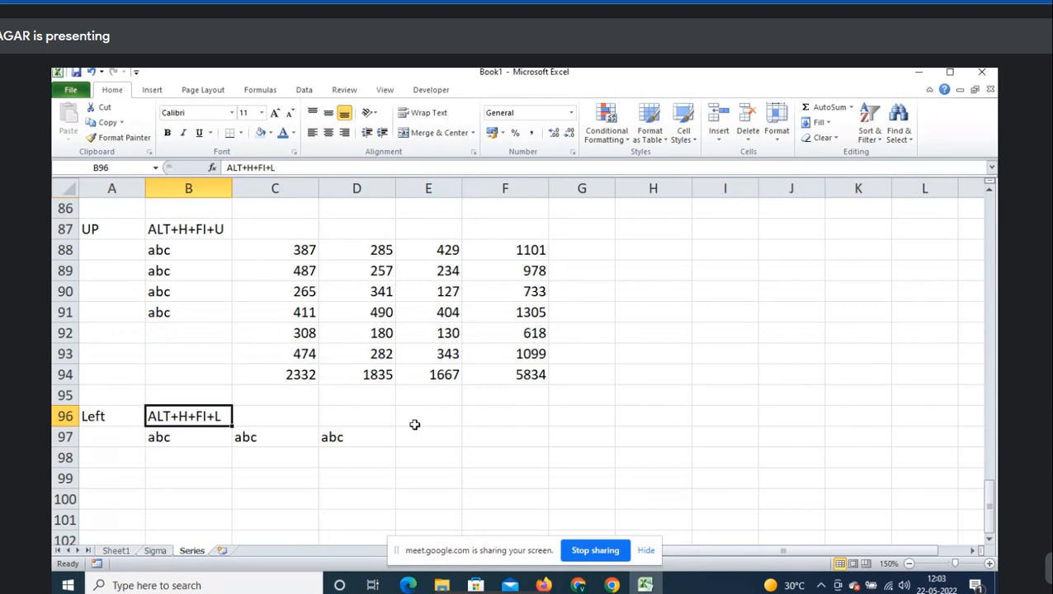
left_click(185, 482)
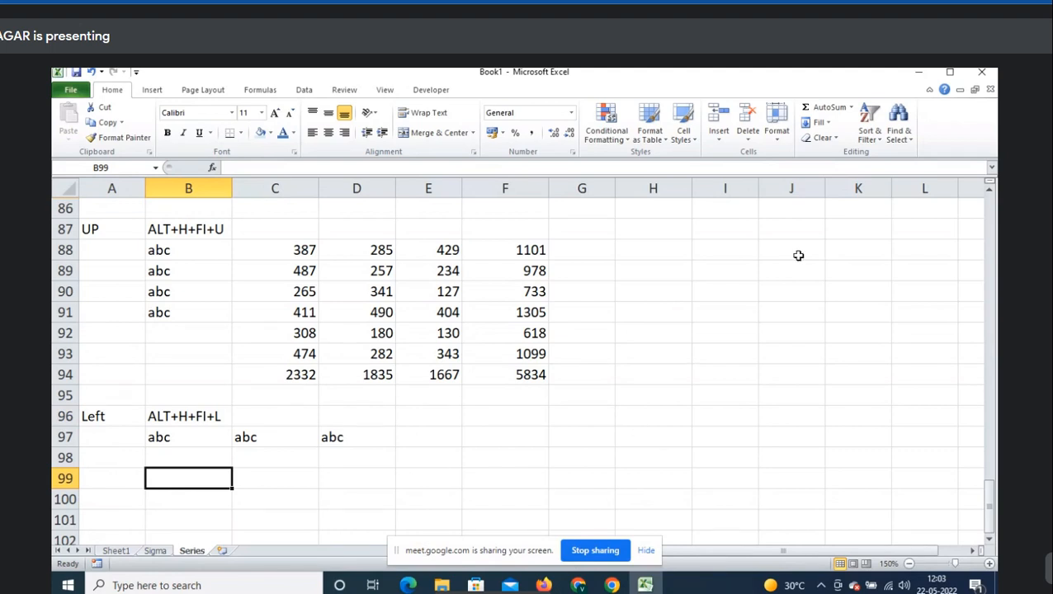
- Look through the Fill menu and Series dialog without changes, then insert a new worksheet
left_click(828, 123)
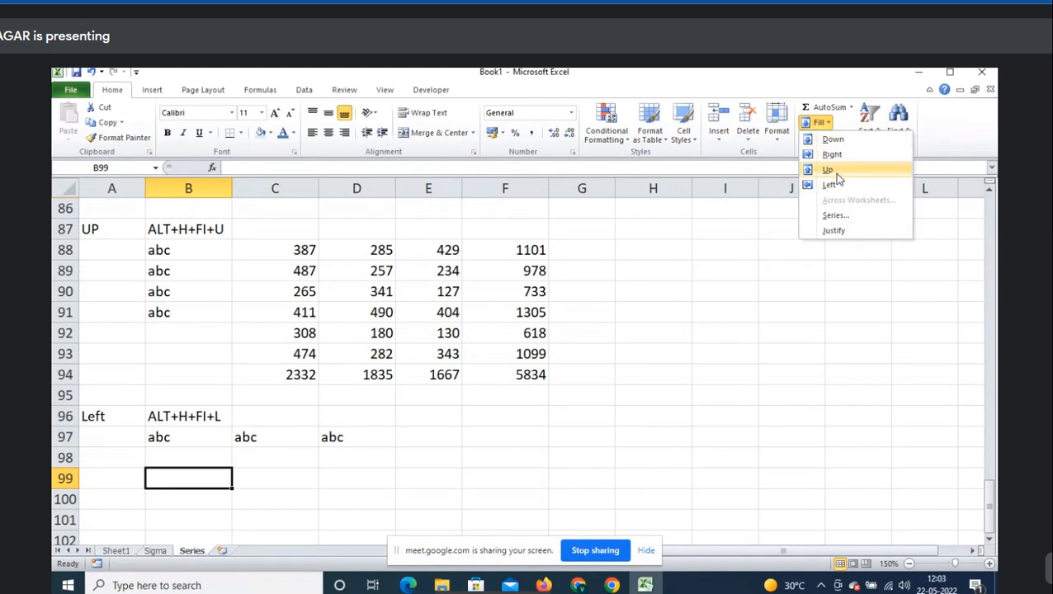
left_click(835, 215)
left_click(733, 310)
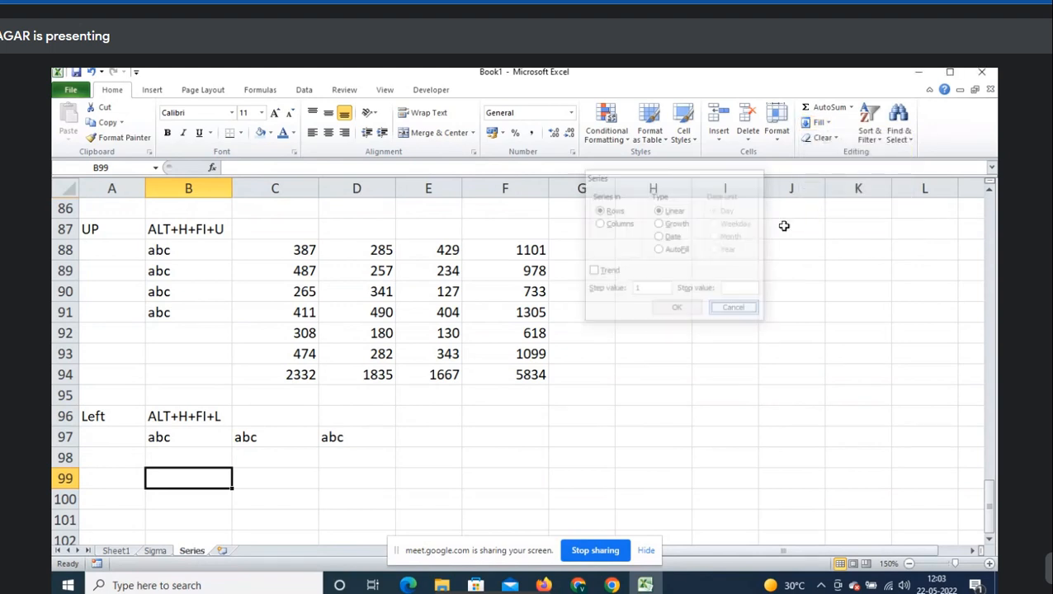
left_click(826, 122)
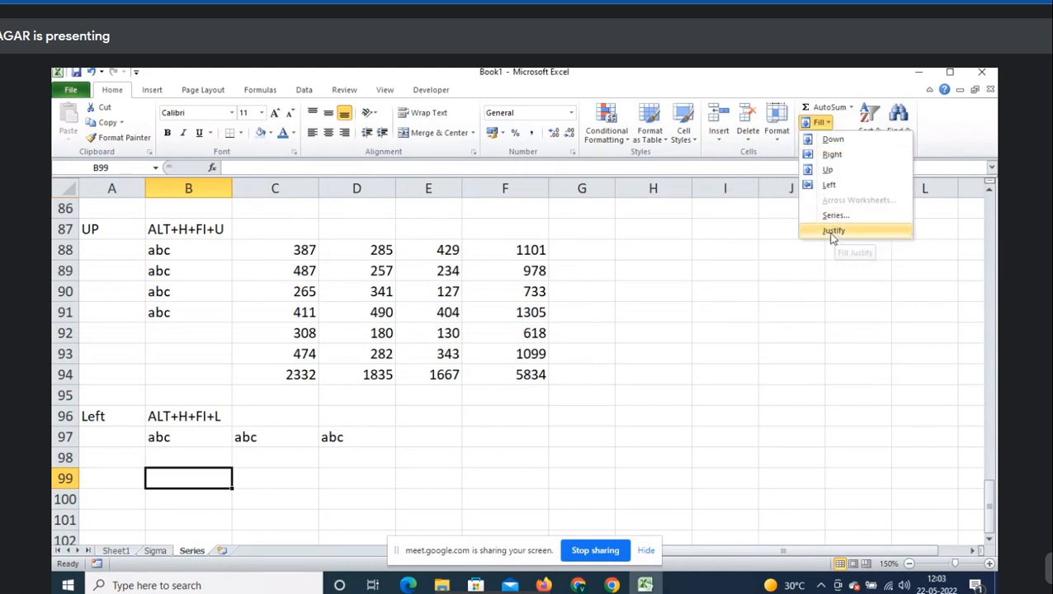
left_click(534, 377)
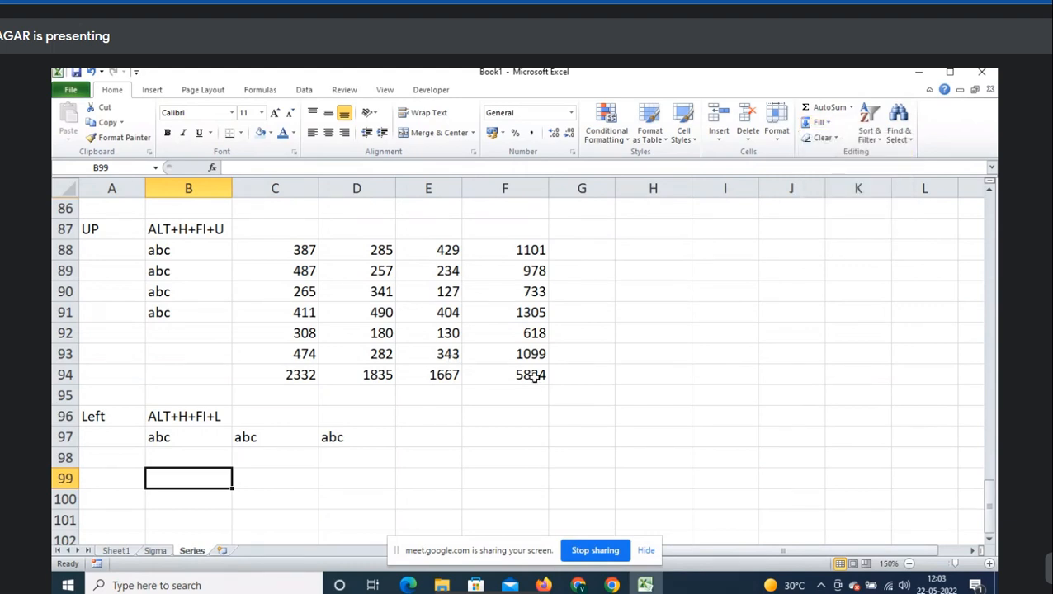
left_click(222, 551)
- Rename the new sheet to Justify and zoom in on the grid
double_click(222, 552)
type("Justify")
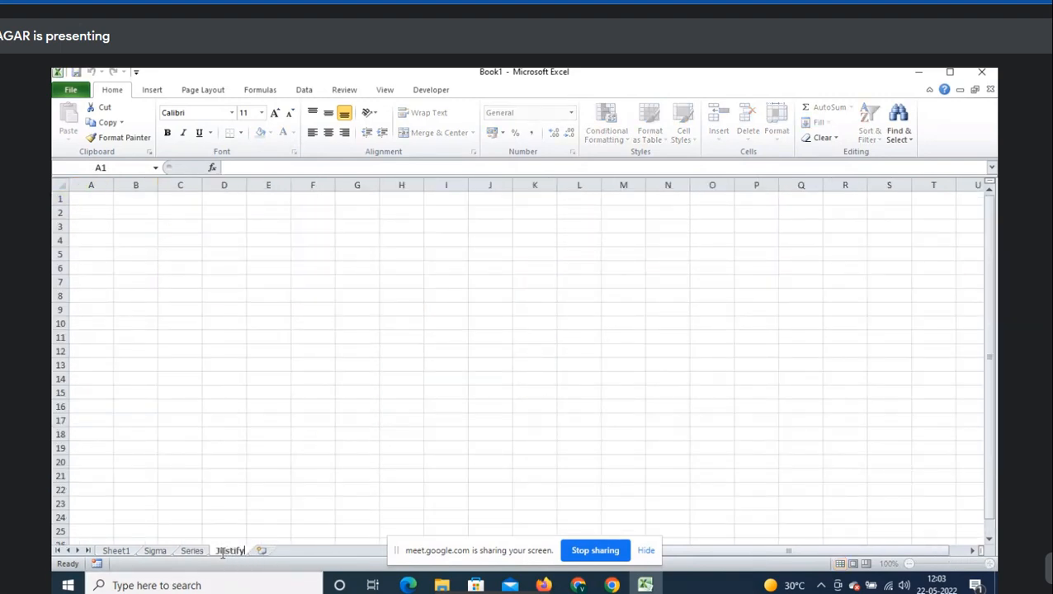
key("Return")
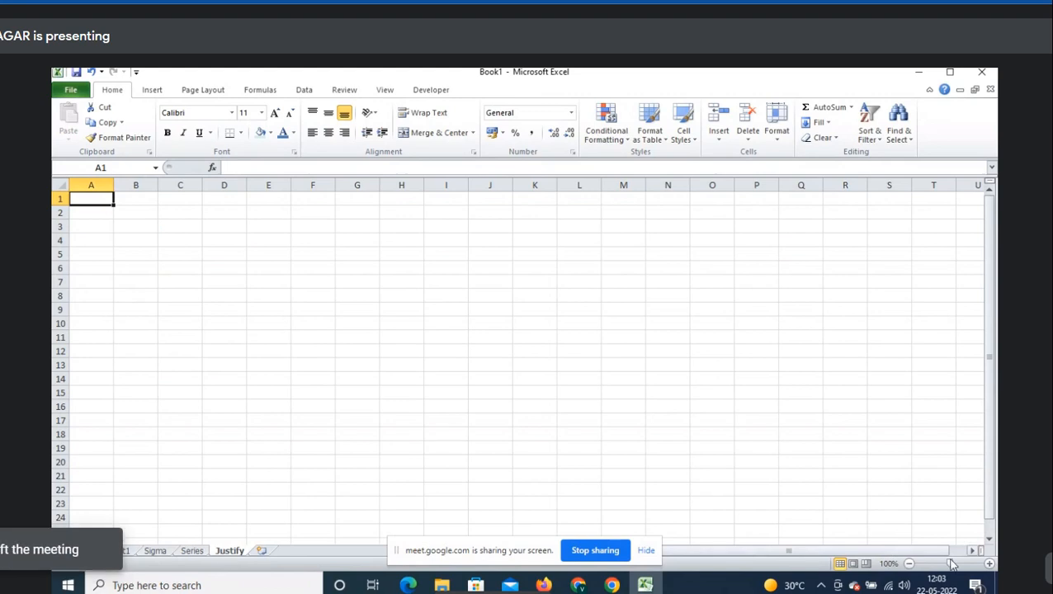
left_click(990, 564)
left_click(990, 564)
left_click(990, 564)
left_click(989, 564)
left_click(990, 564)
left_click(989, 564)
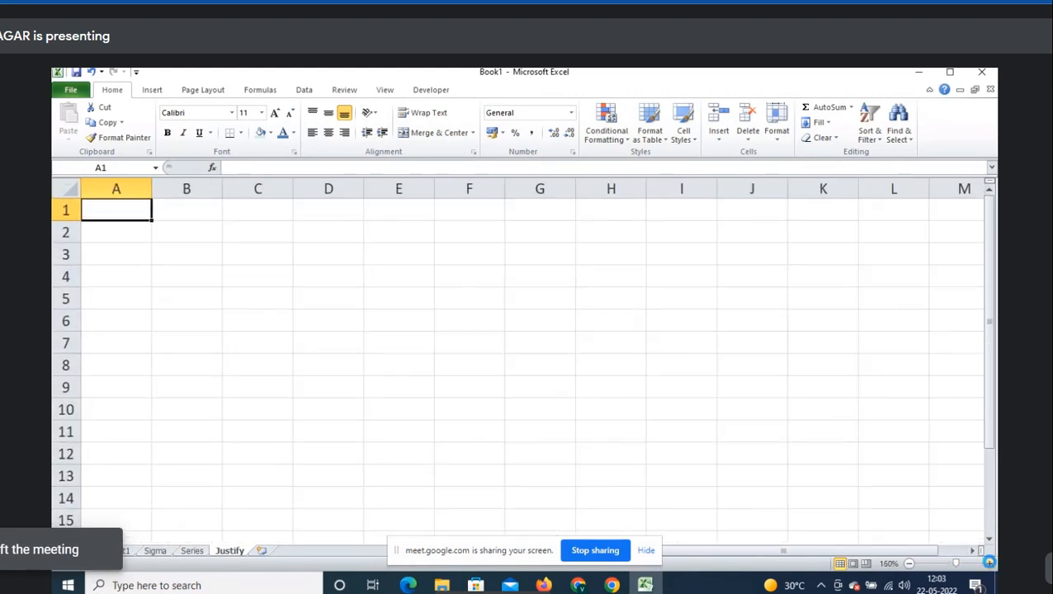
left_click(990, 564)
left_click(990, 563)
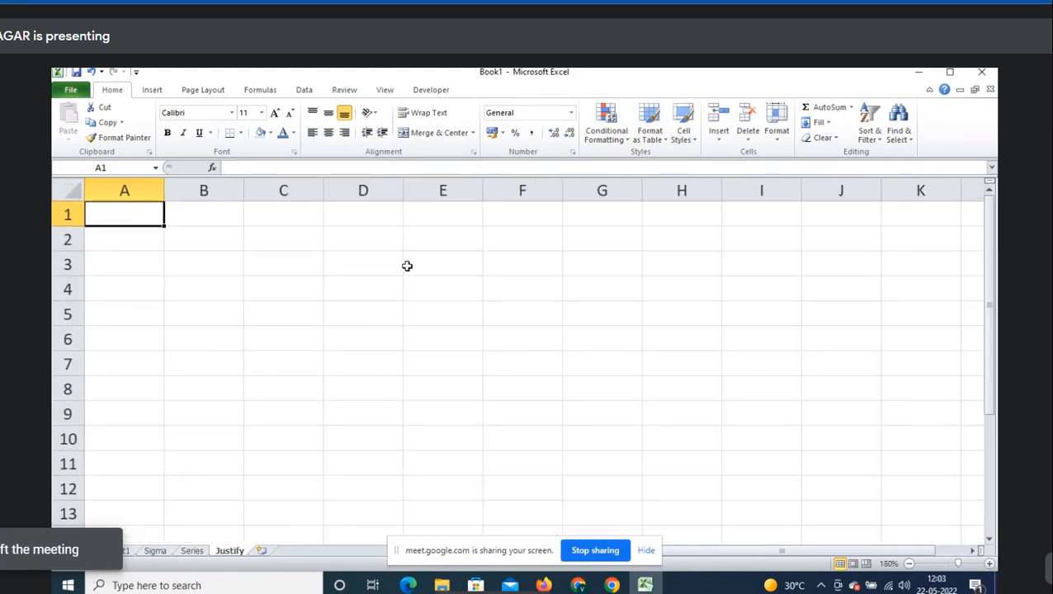
- Type January,February,March,April,May,June,July into A1
type("J")
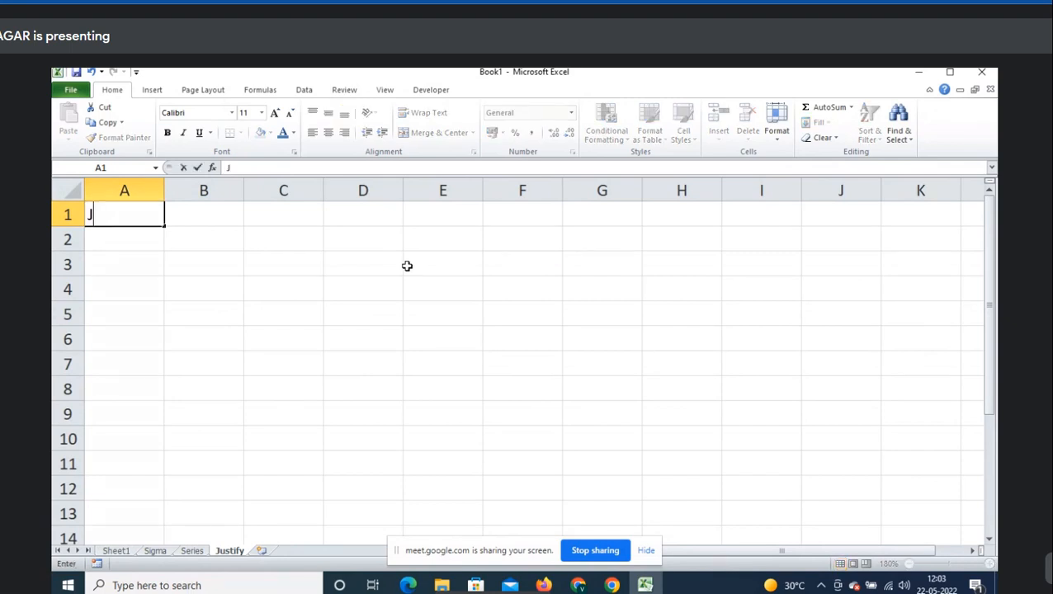
type("anuary,")
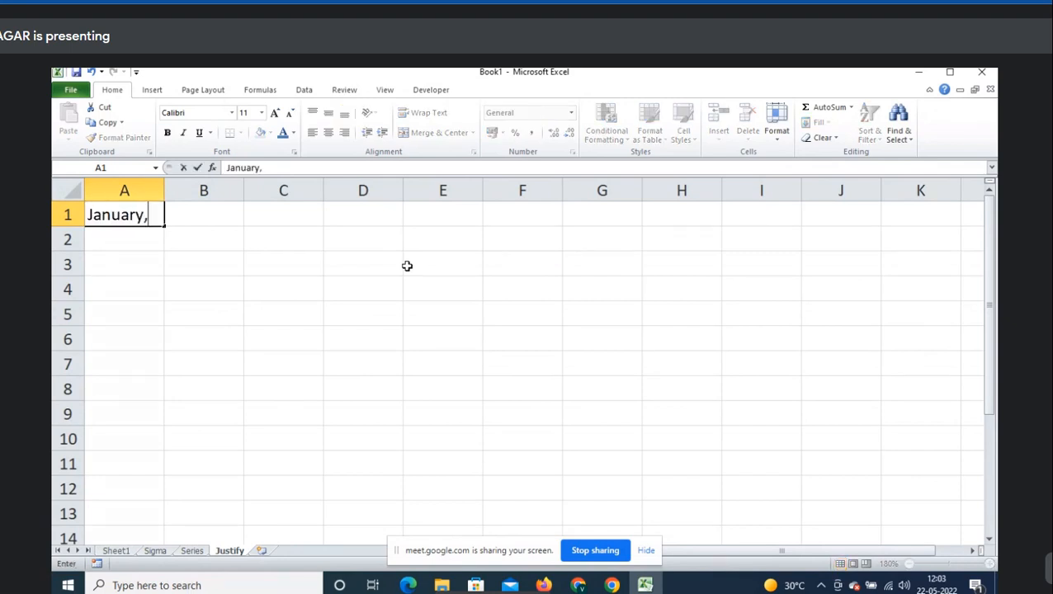
type("February,")
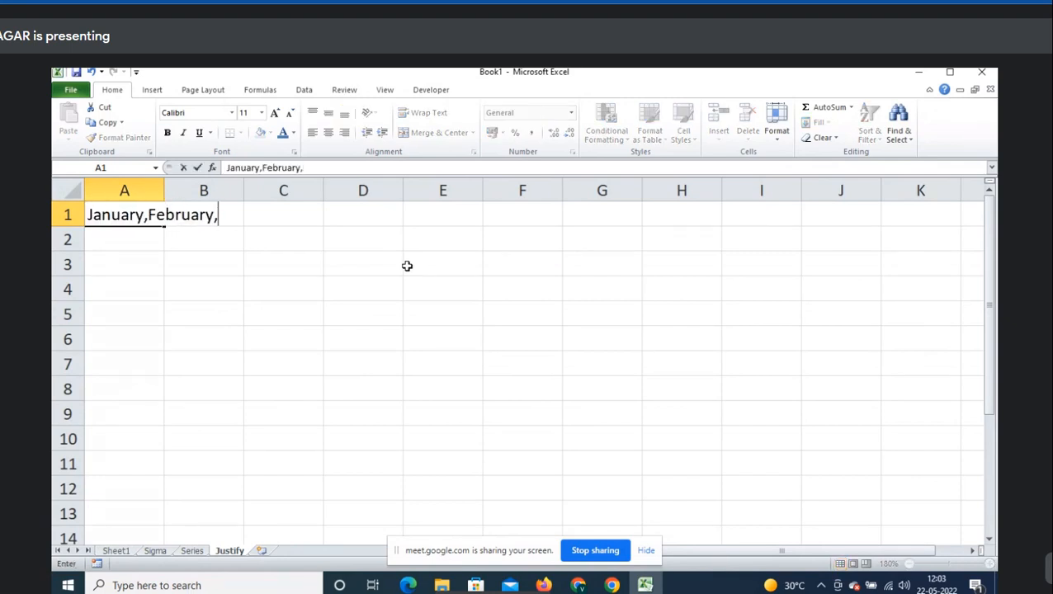
type("March,F")
key("BackSpace")
type("A")
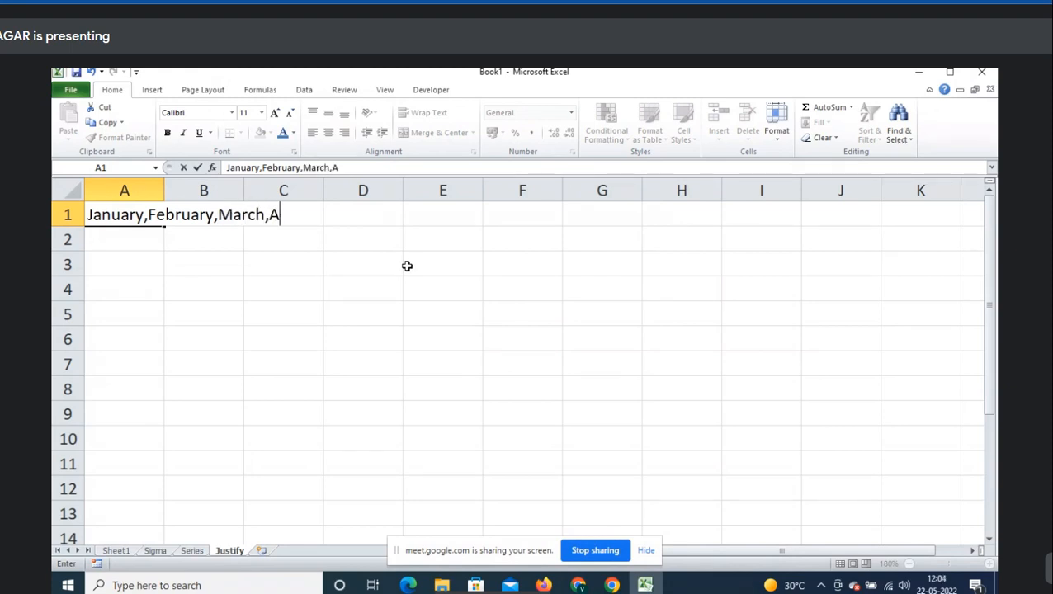
type("pril,Ma")
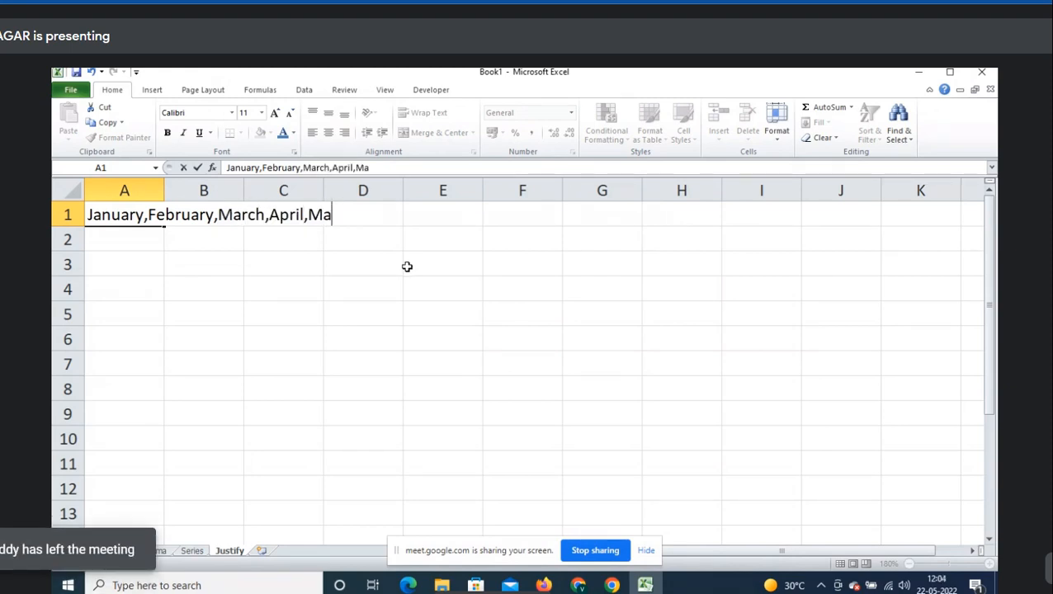
type("y,June,")
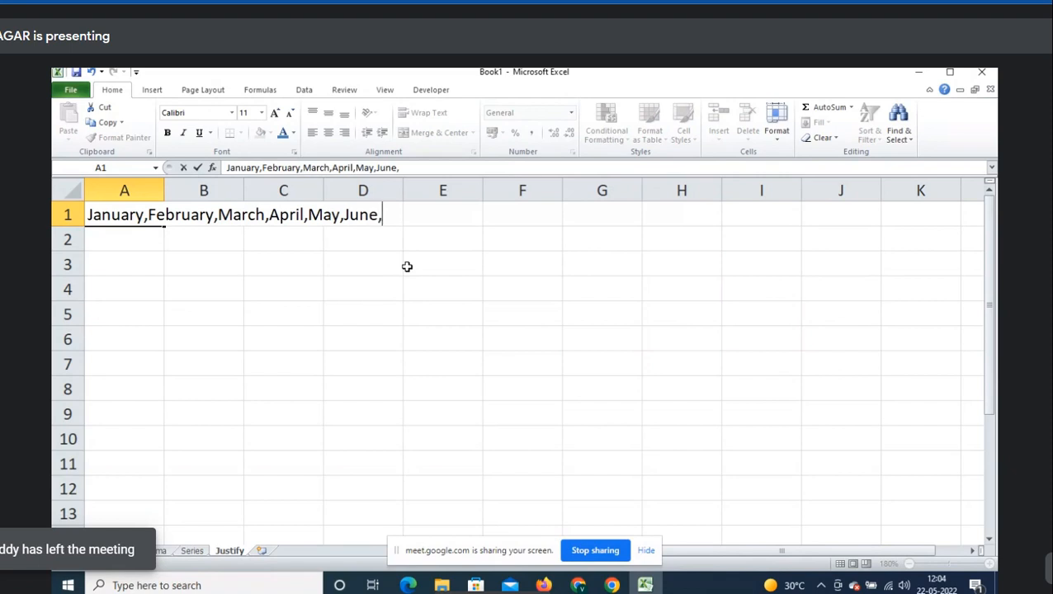
type("Jly")
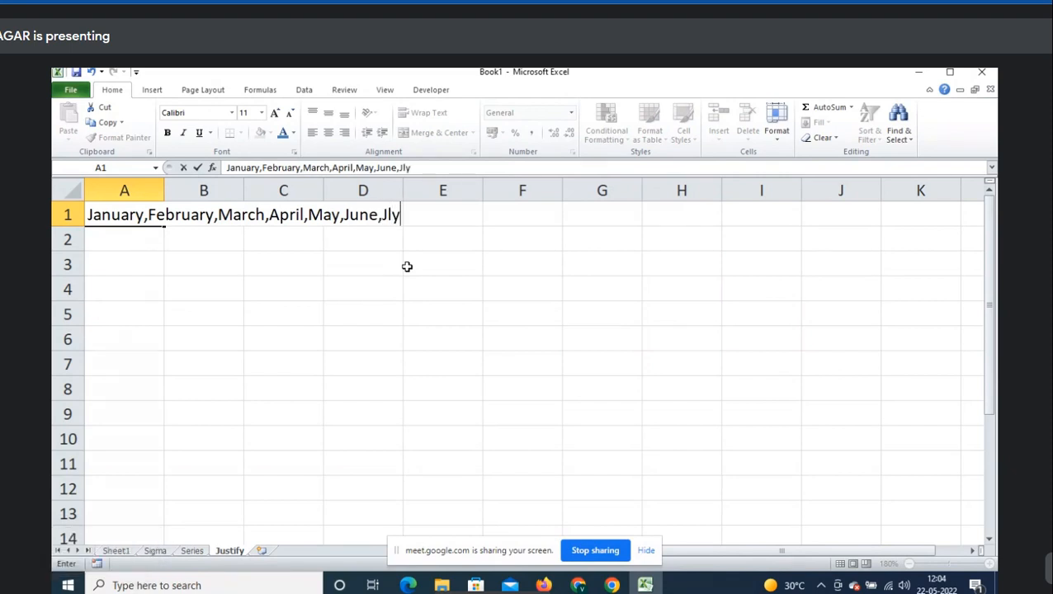
key("BackSpace")
key("BackSpace")
type("uly")
key("Return")
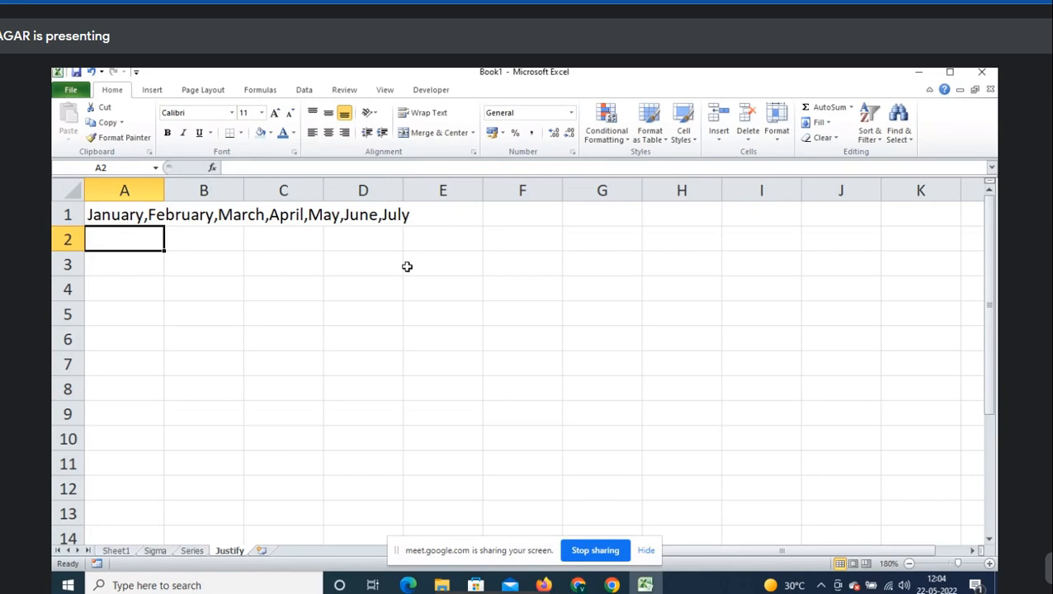
- Select A1:D1 and cells A1–A3 to inspect the month list
key("Up")
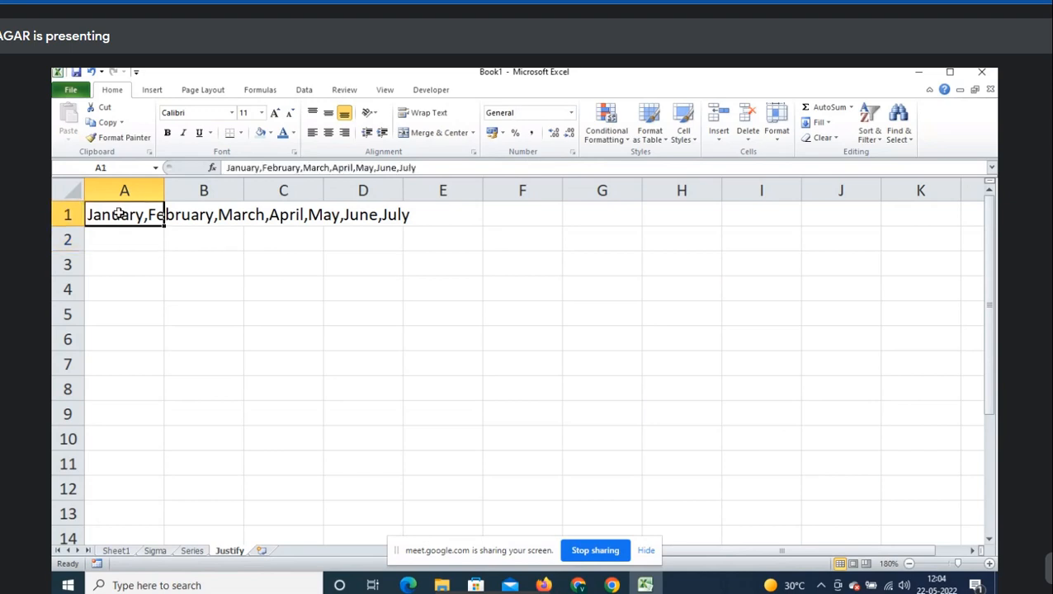
left_click_drag(119, 214, 370, 213)
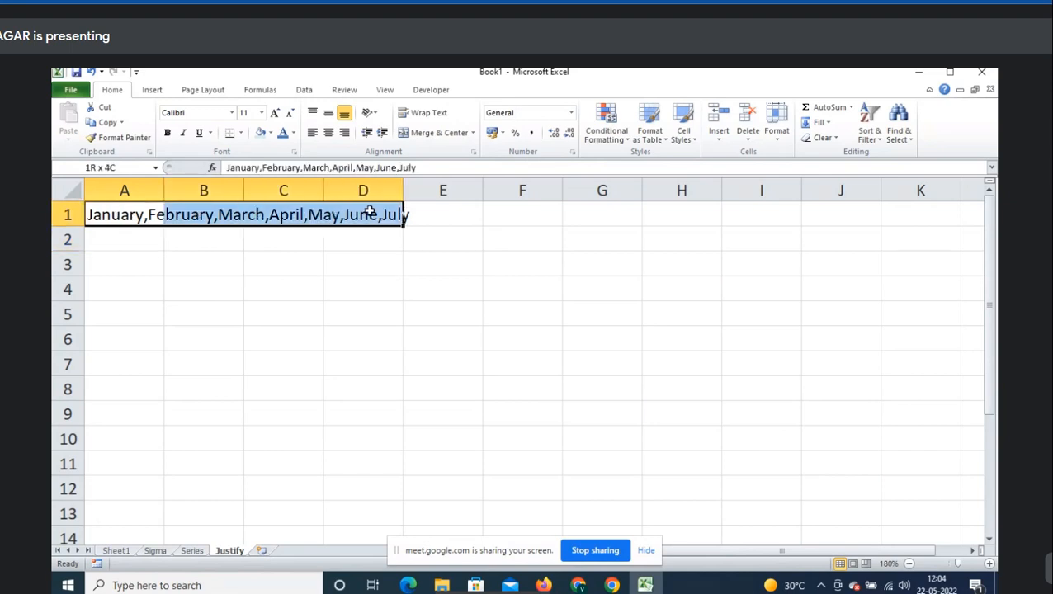
left_click(125, 249)
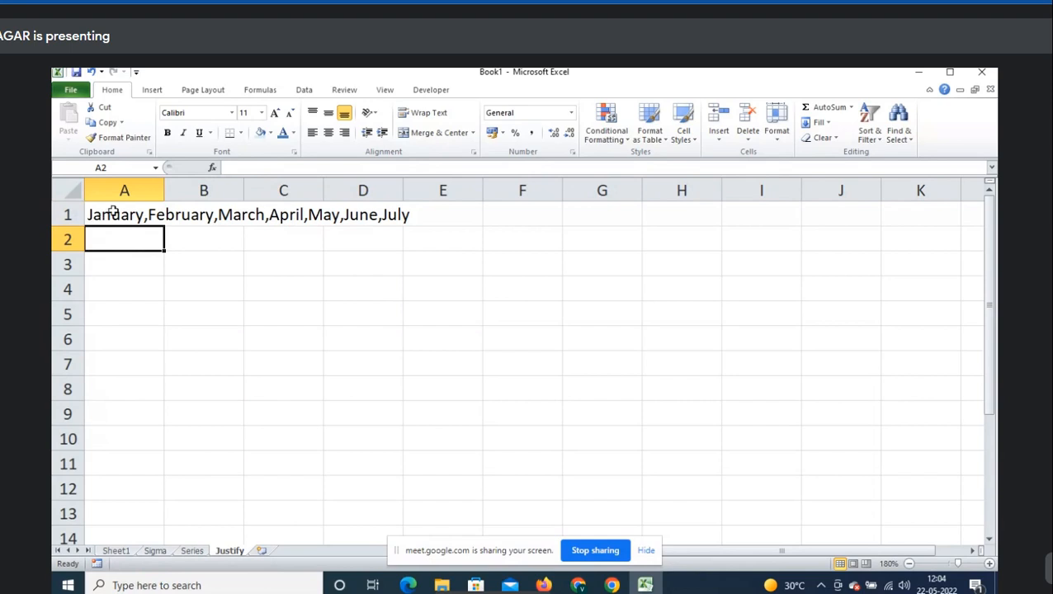
left_click(107, 211)
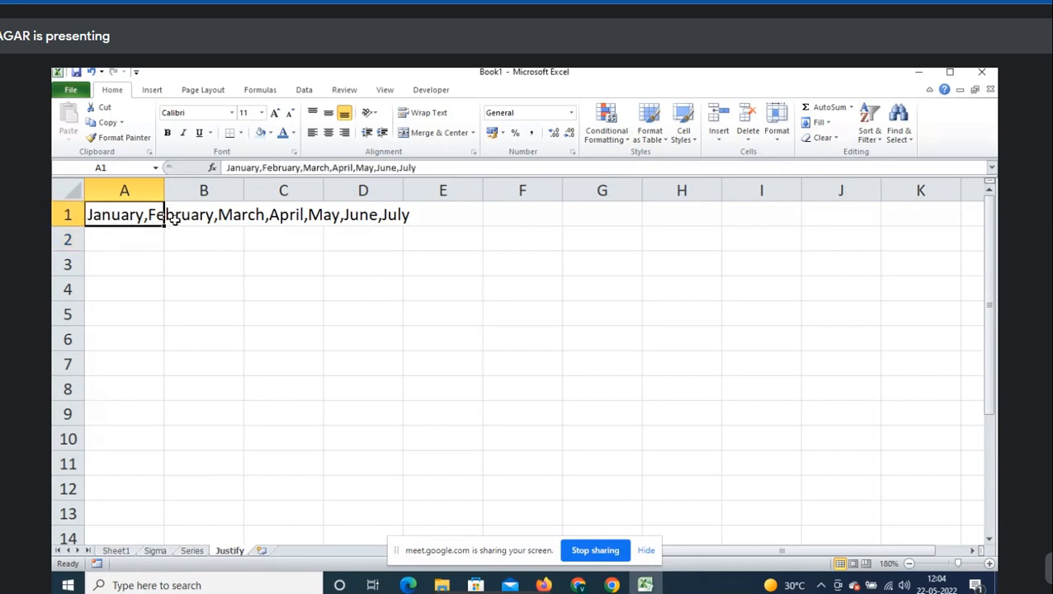
left_click(100, 243)
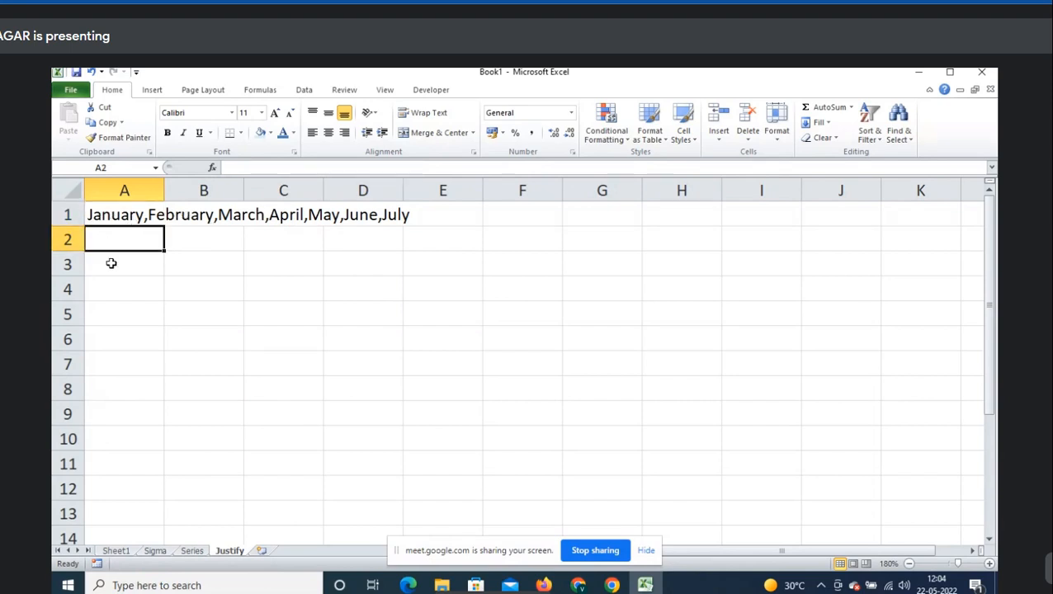
left_click(111, 262)
left_click(124, 288)
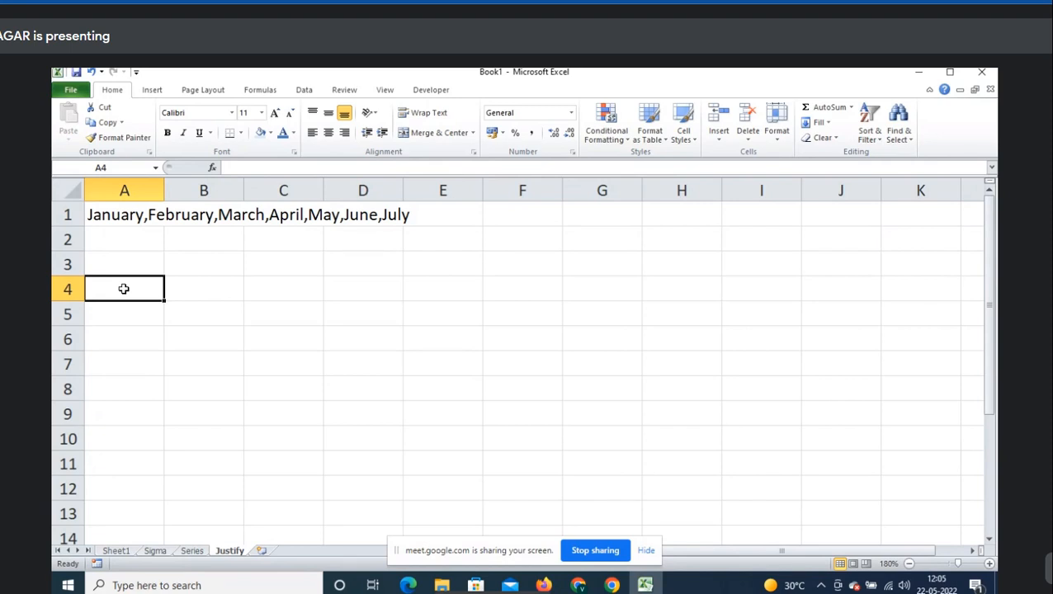
- Type 'Step1: Replace comma with space' into D3
key("Right")
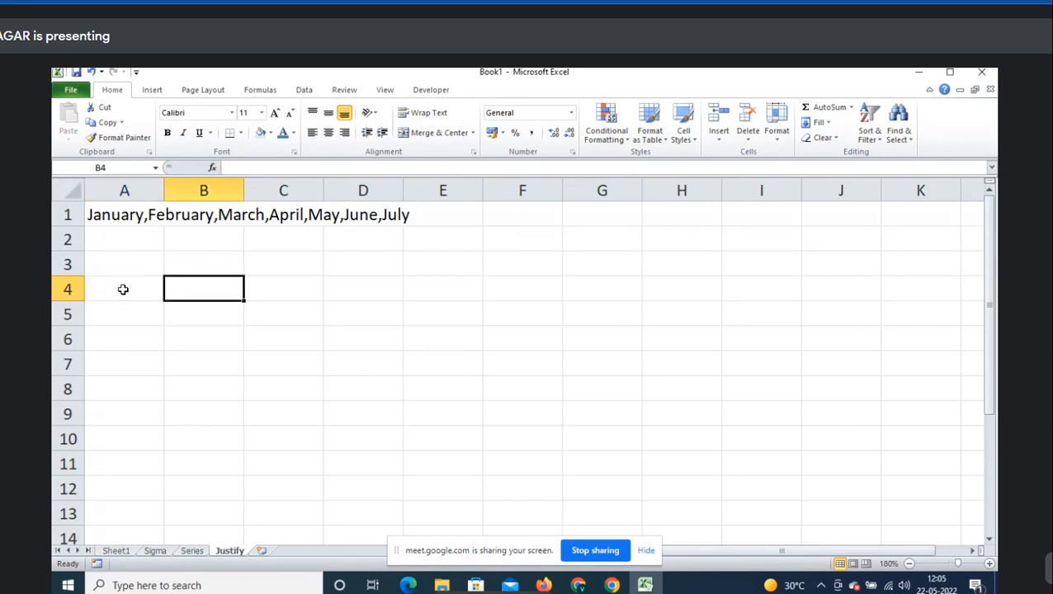
key("Right")
key("Up")
key("Right")
type("Step")
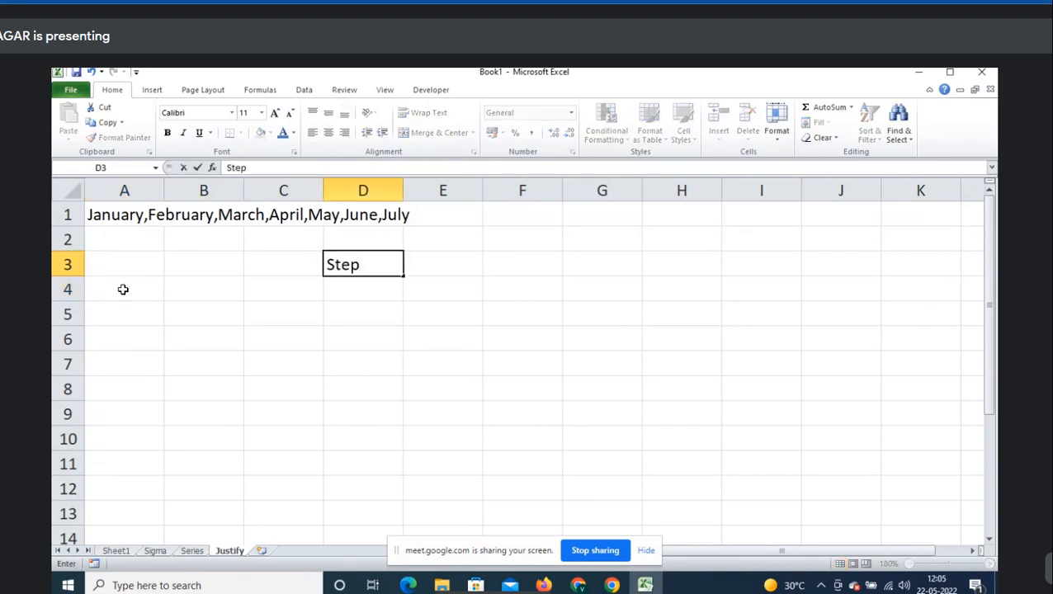
type("1: Re[;")
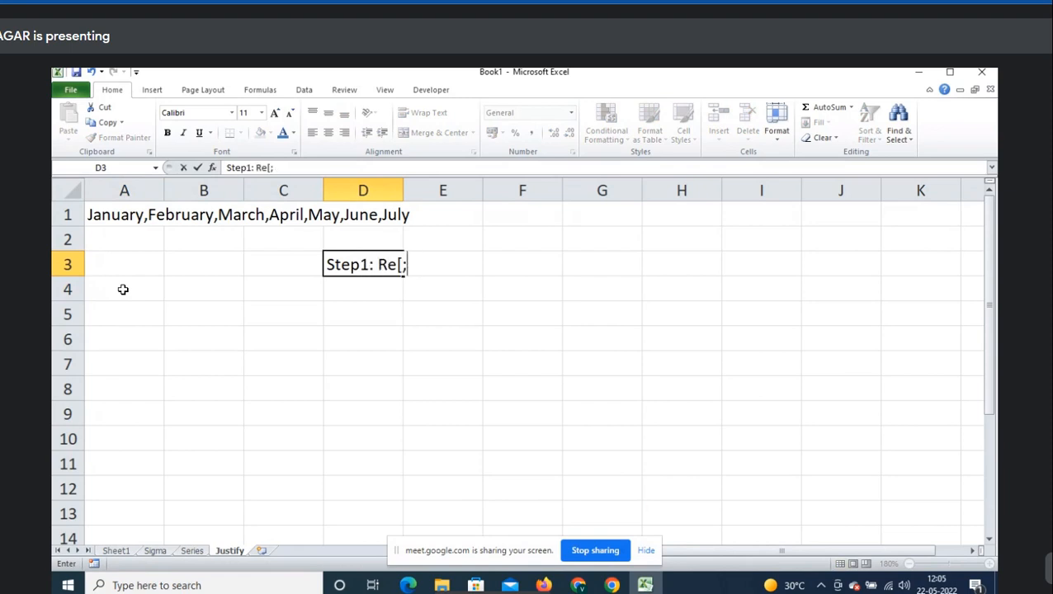
key("BackSpace")
type("[a")
key("BackSpace")
key("BackSpace")
type("place comma with space")
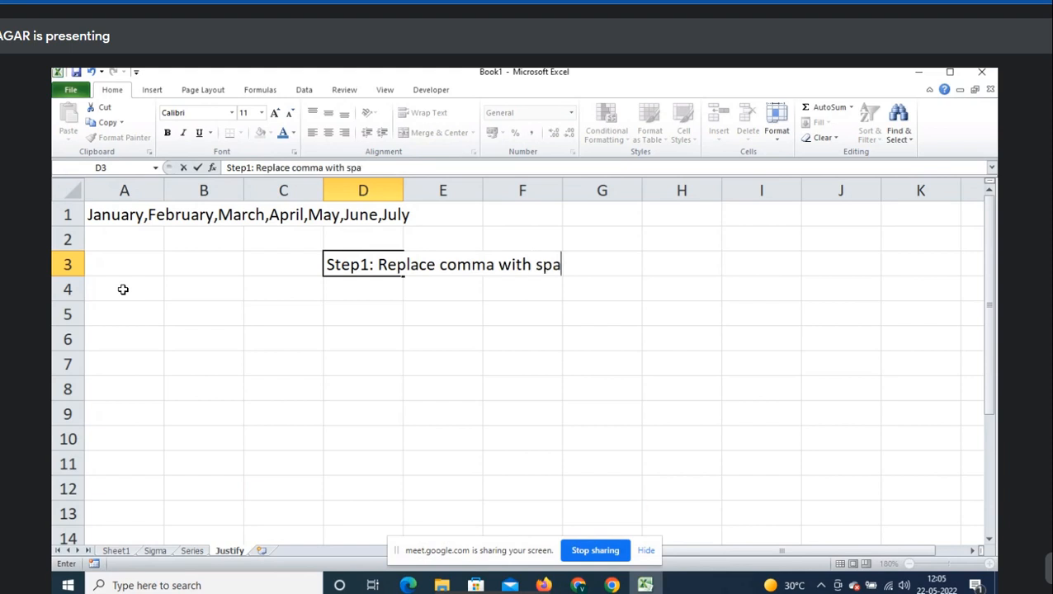
key("Return")
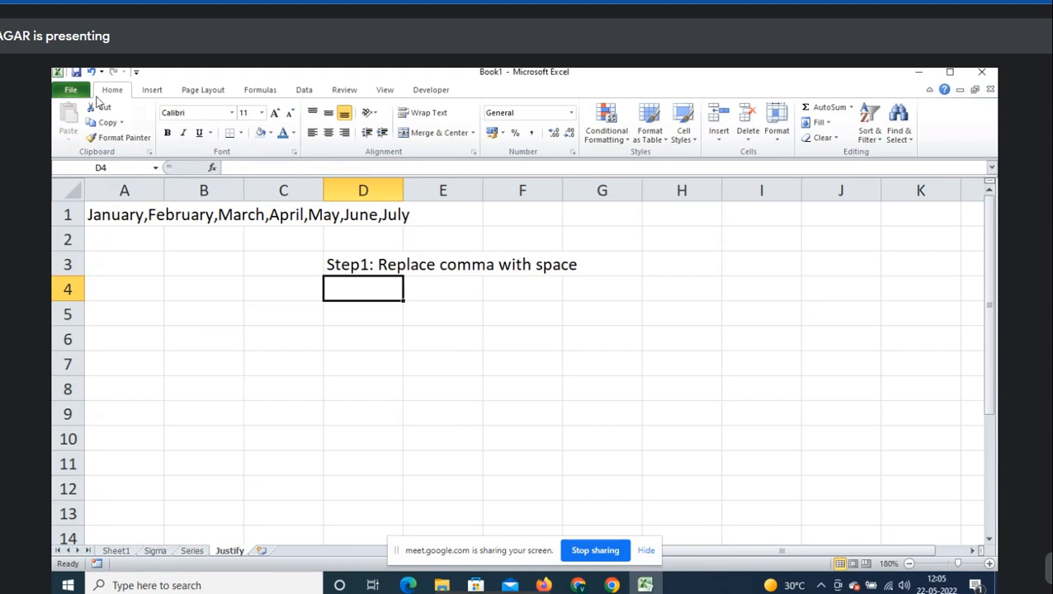
- Replace all 6 commas in A1:A2 with spaces so the months read space-separated
left_click(913, 145)
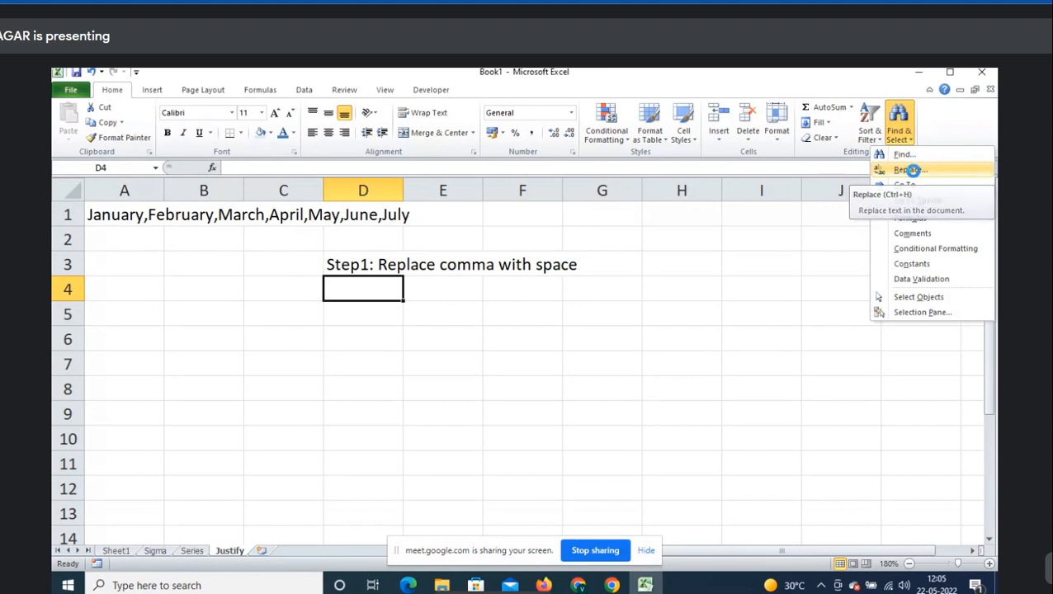
left_click(911, 170)
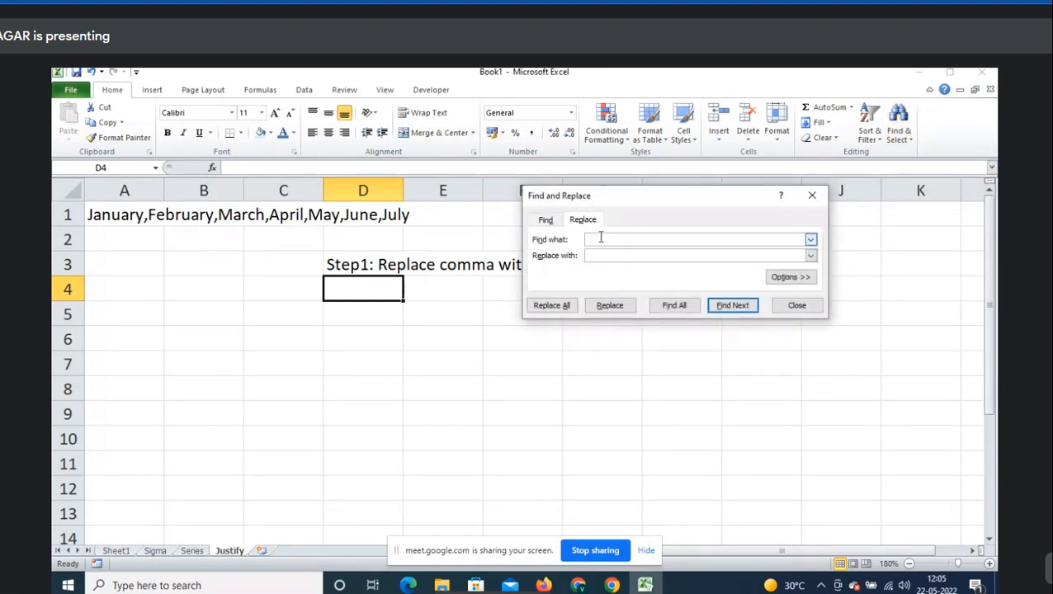
key("Escape")
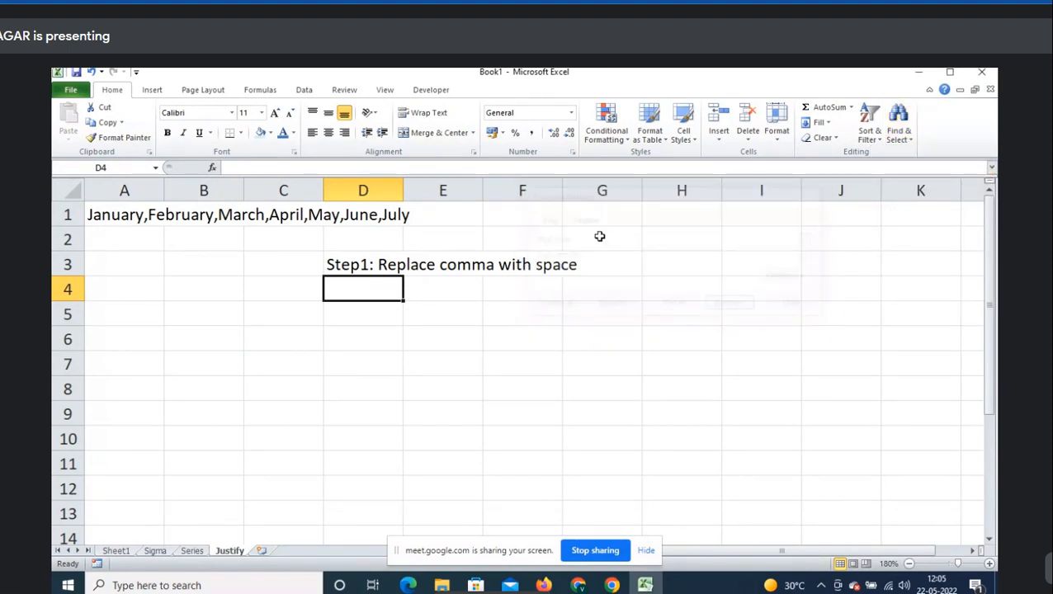
left_click(128, 213)
left_click_drag(128, 213, 133, 239)
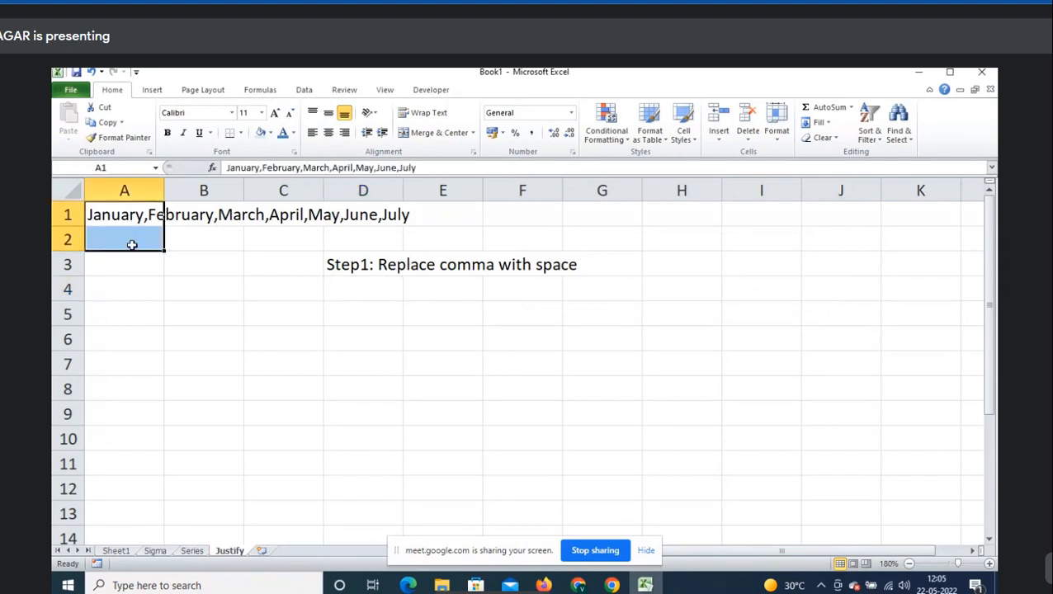
left_click(907, 135)
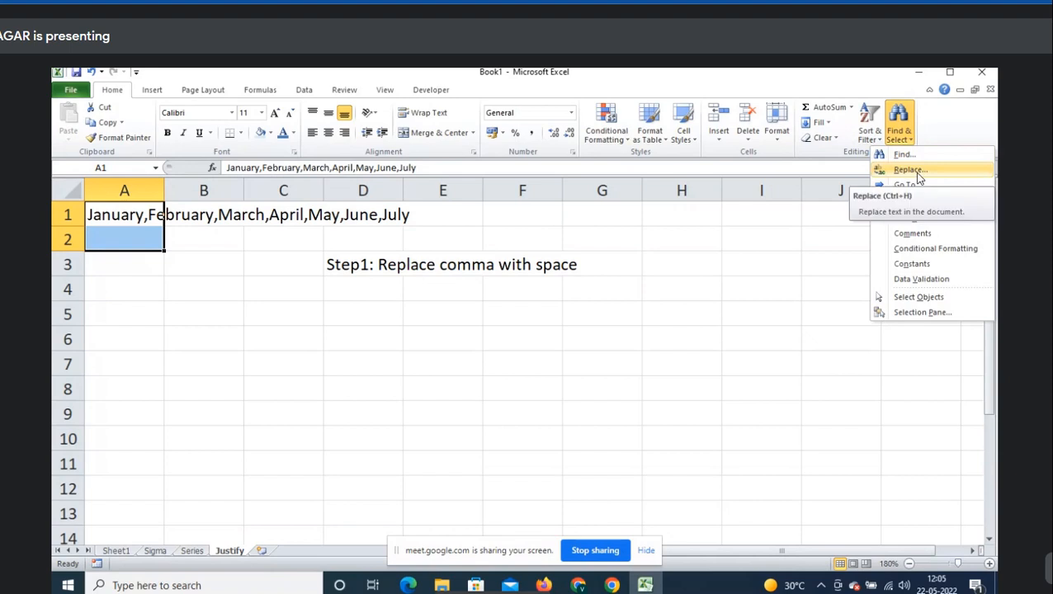
left_click(912, 170)
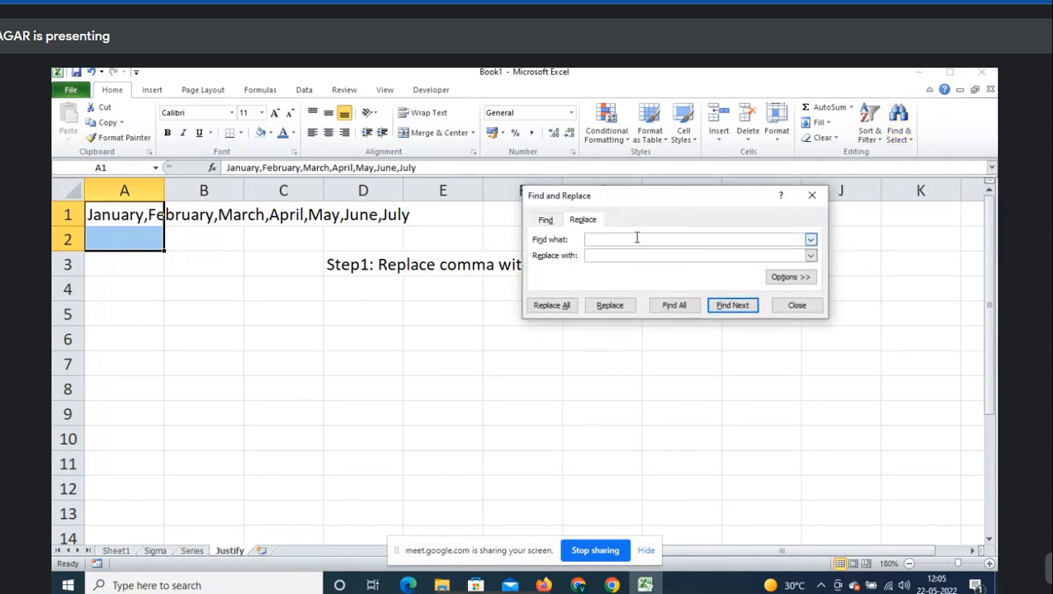
type(",")
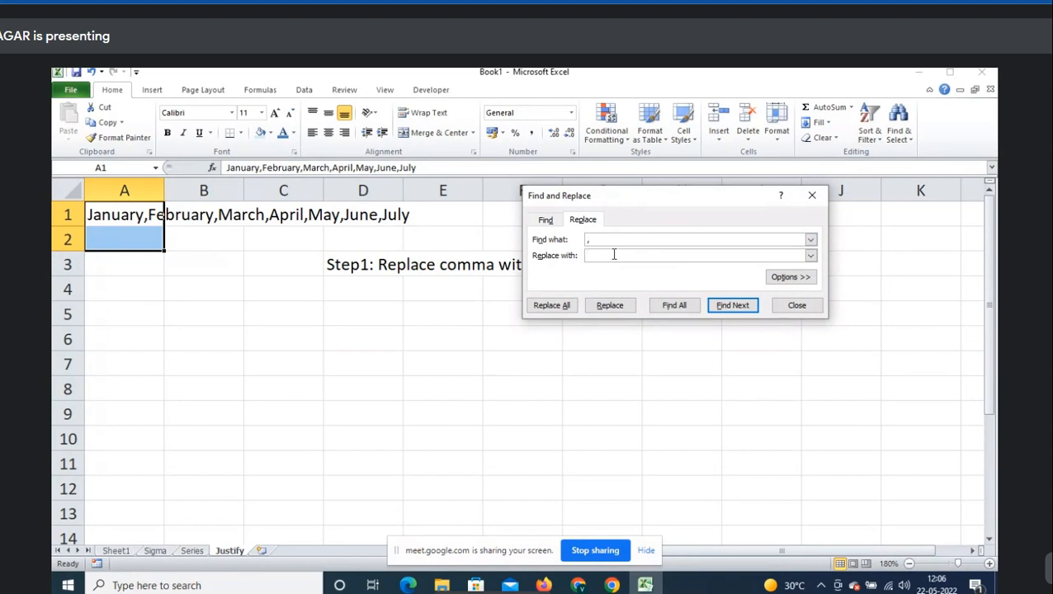
left_click(551, 306)
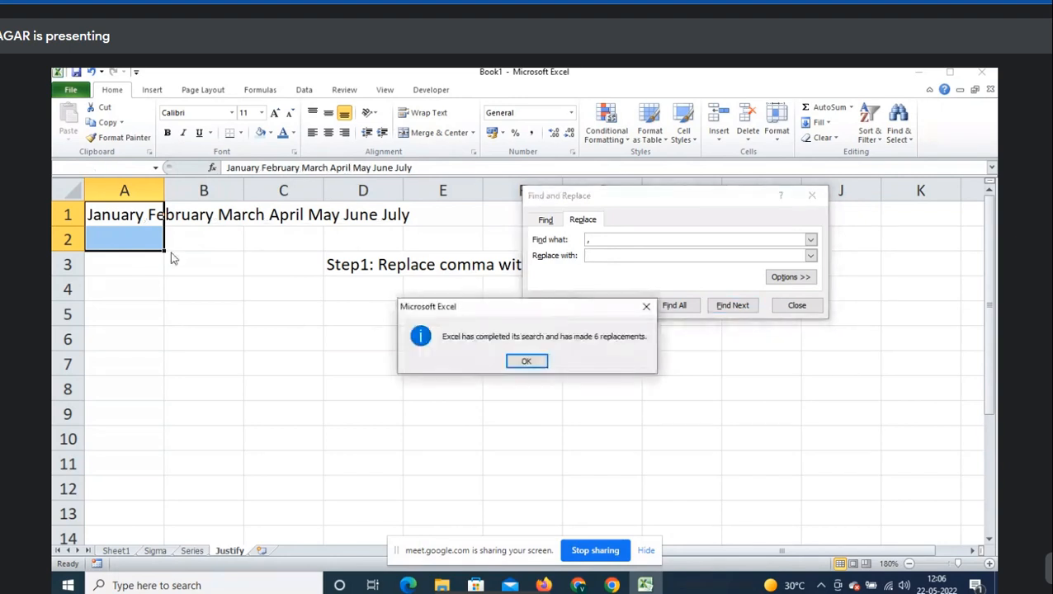
left_click(527, 361)
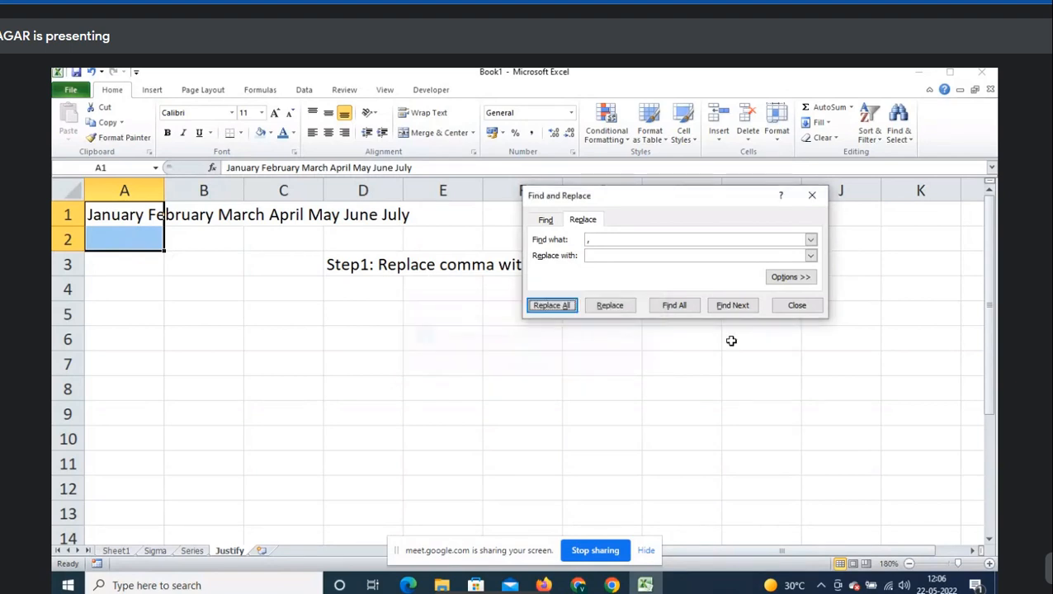
left_click(797, 307)
- Start the step note in D4 with 'Go to Home->Find ^'
left_click(368, 285)
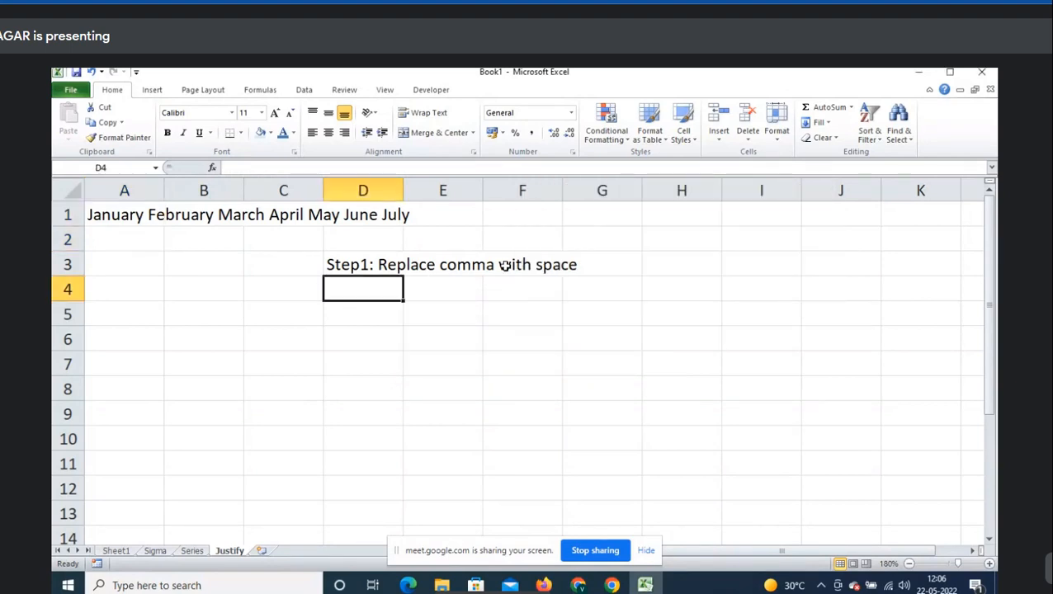
type("Fi")
key("BackSpace")
key("BackSpace")
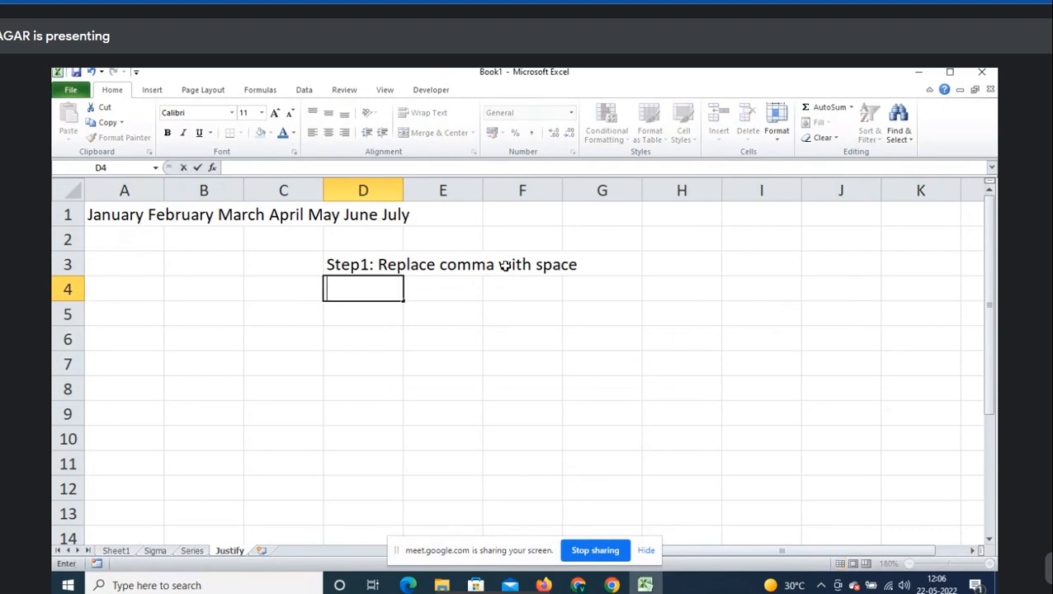
type("Go to Home")
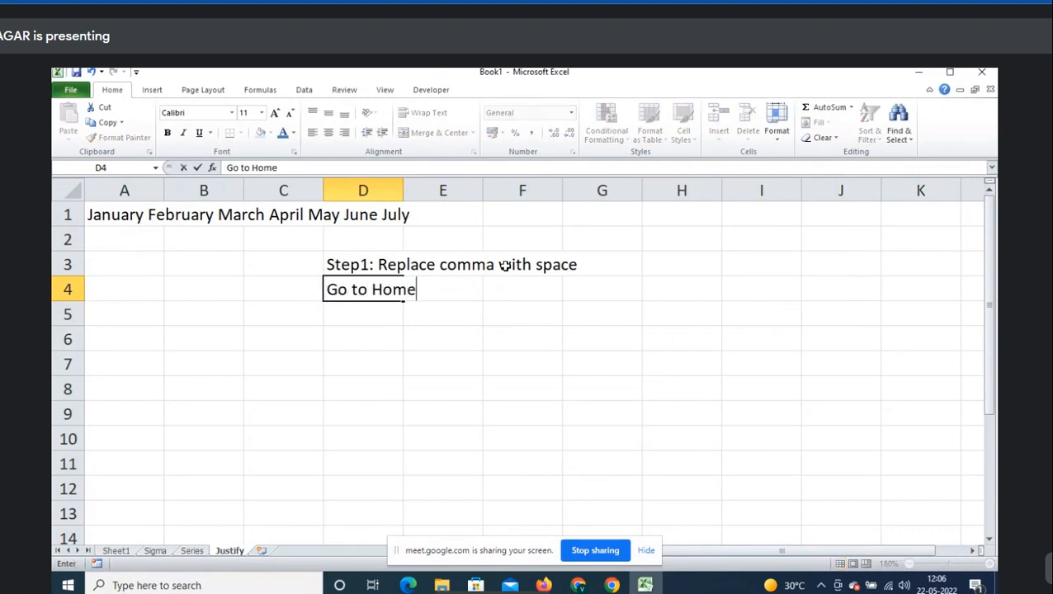
type("->Find ^")
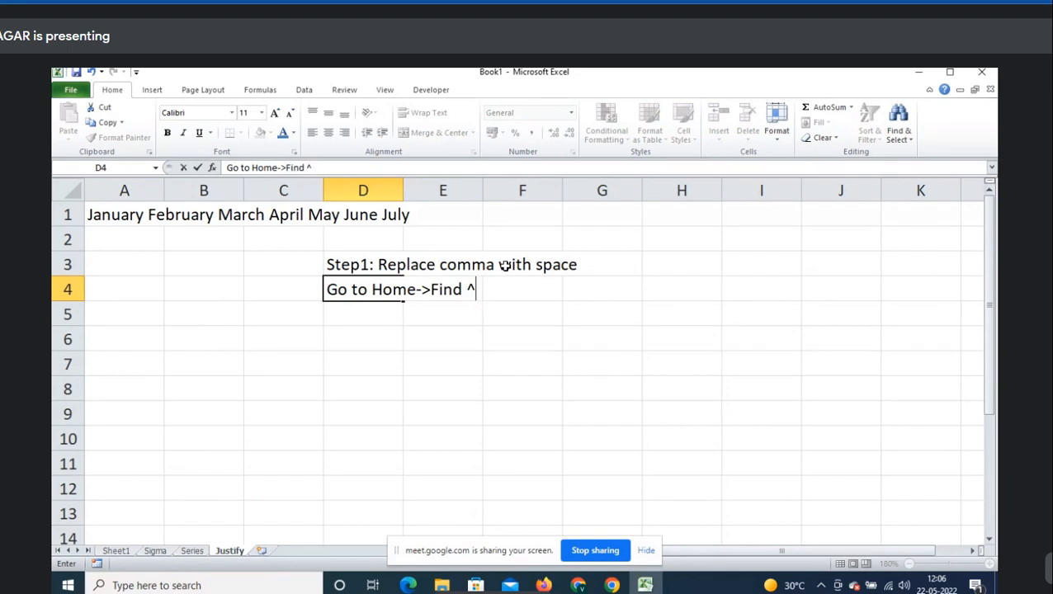
key("BackSpace")
type("& Selec")
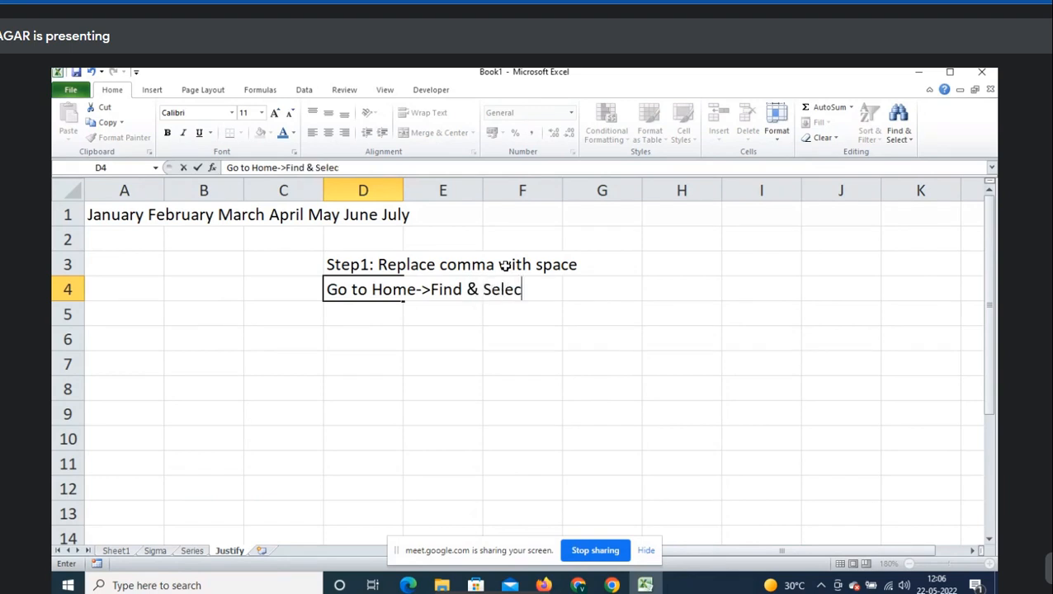
type("t->Rep")
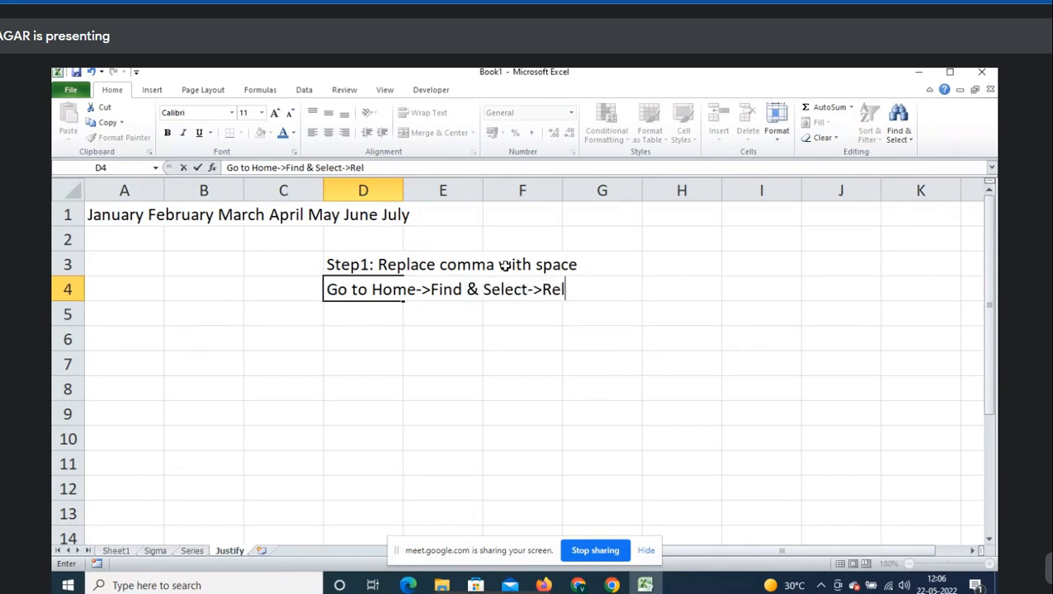
type("lace")
key("Return")
type("Fin")
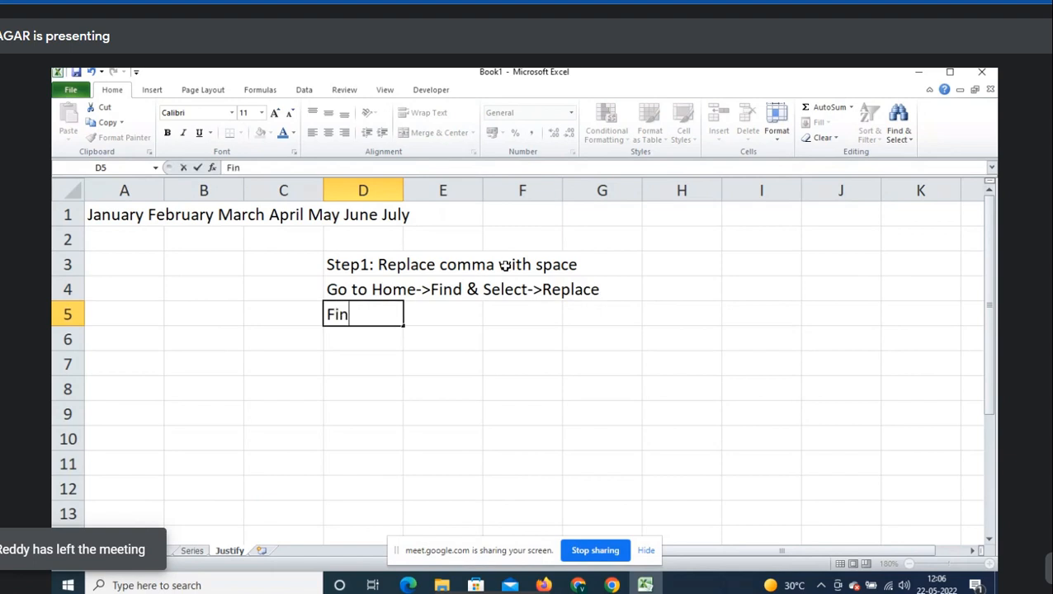
type("d what: Comma")
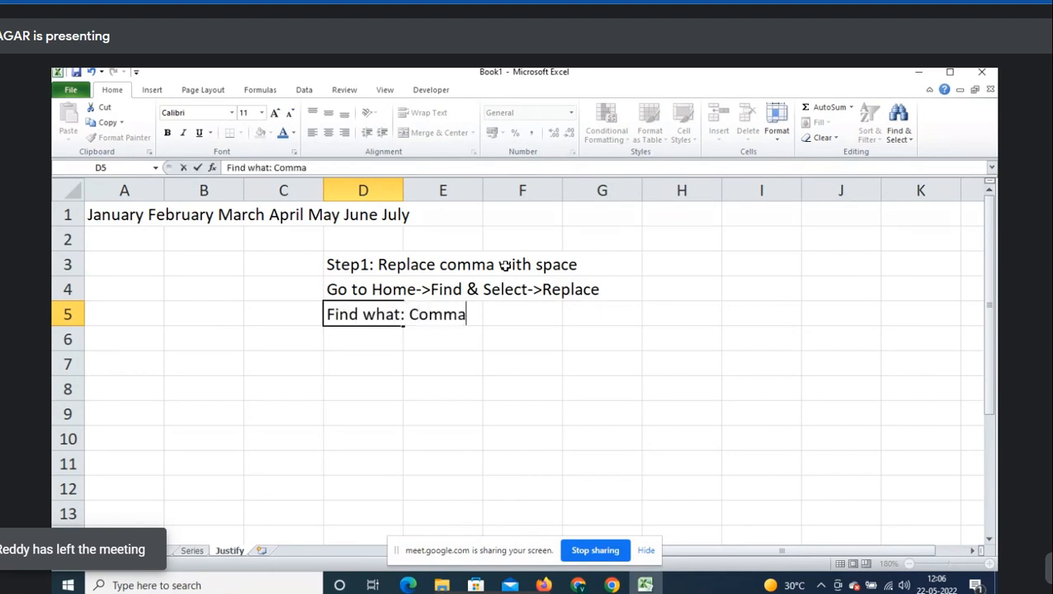
key("Return")
type("Replace")
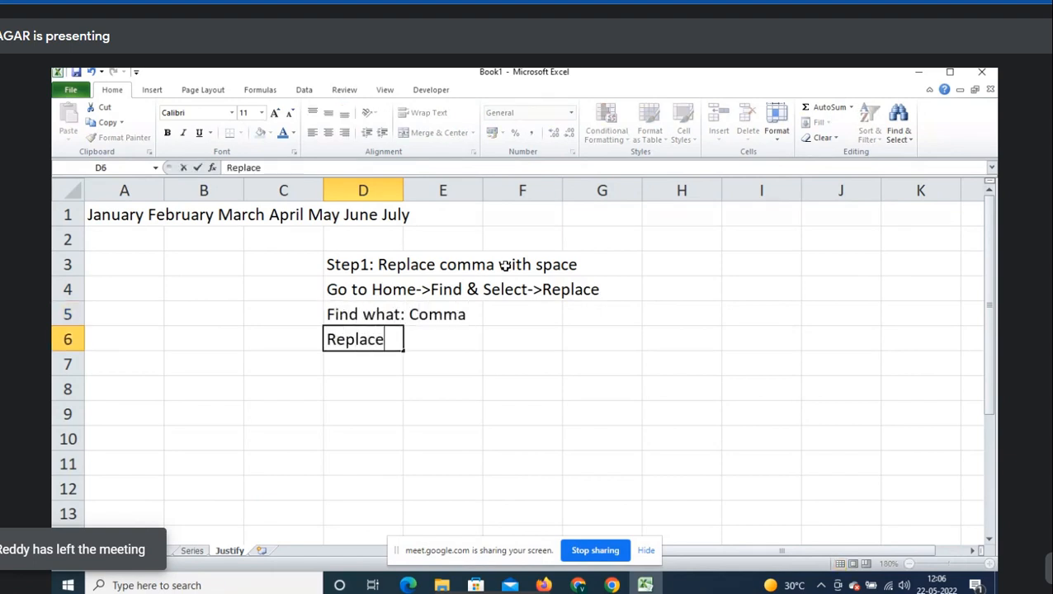
type(" with: Space")
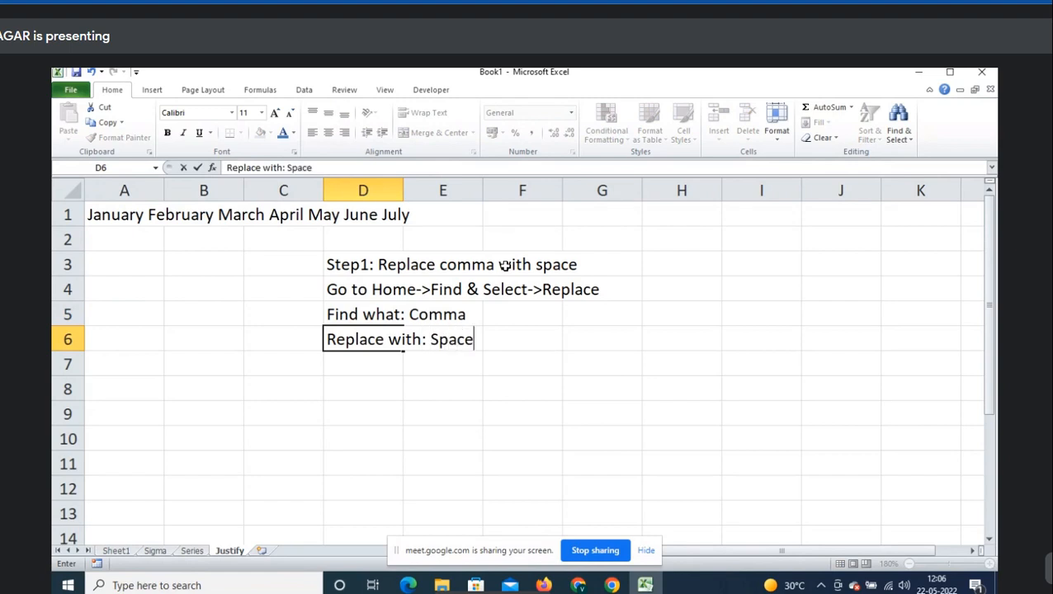
key("Return")
type("clikk")
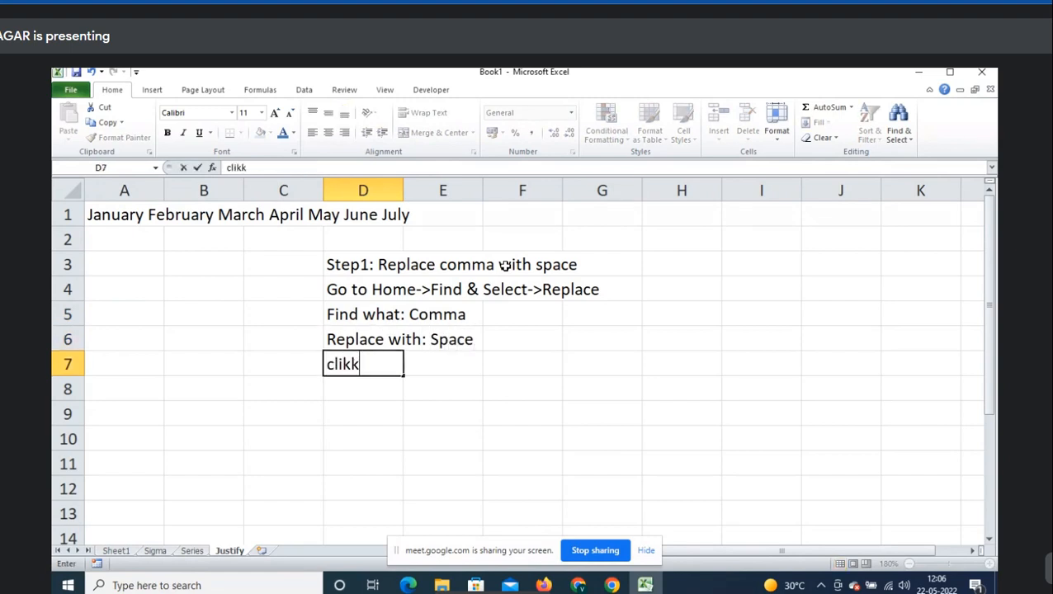
key("BackSpace")
key("BackSpace")
type("ck on Re")
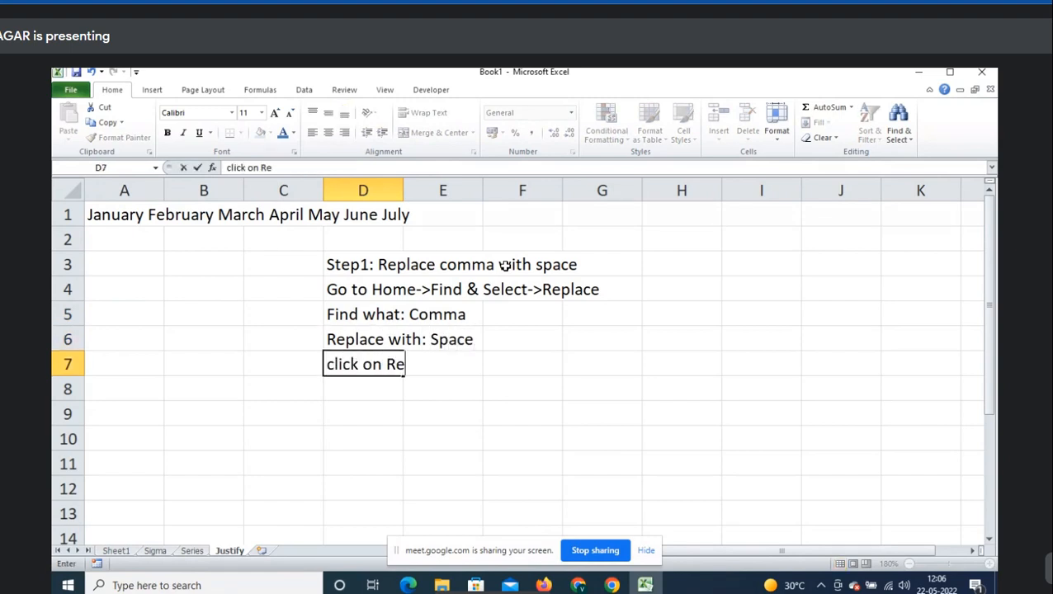
type("place all")
key("Return")
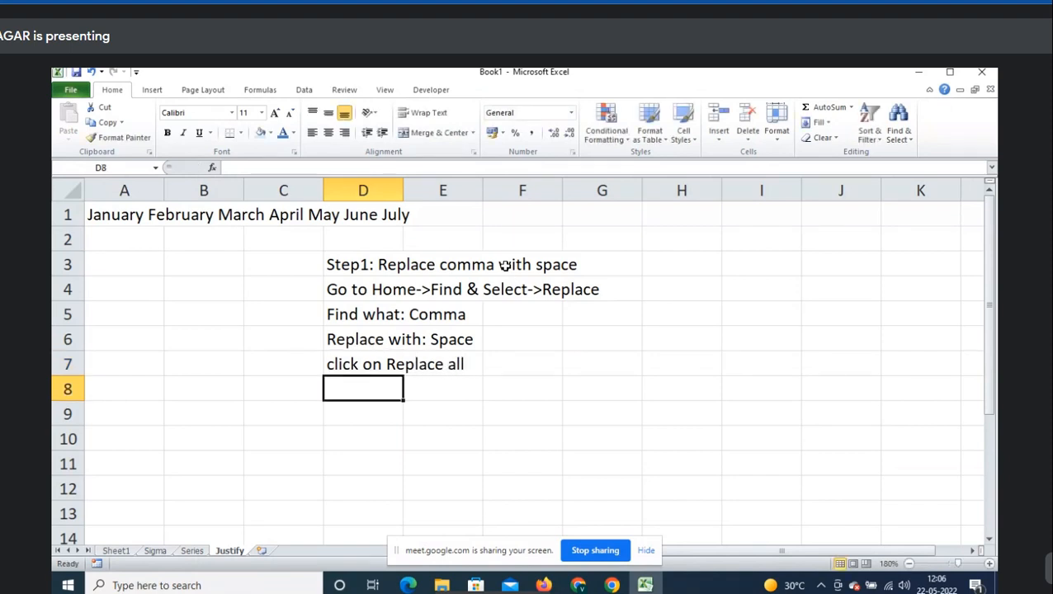
type("C")
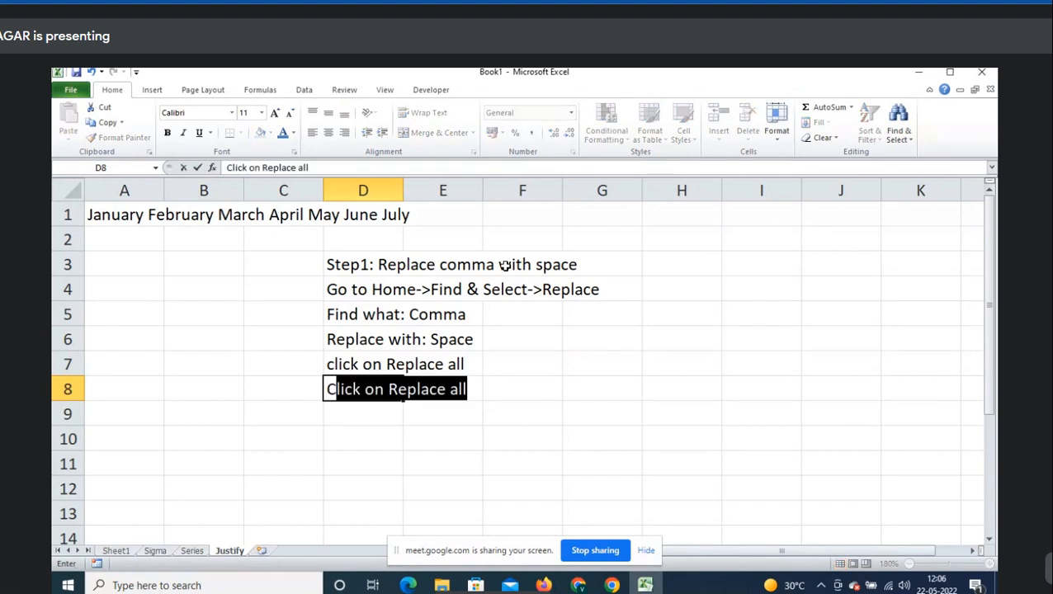
type("trl+K")
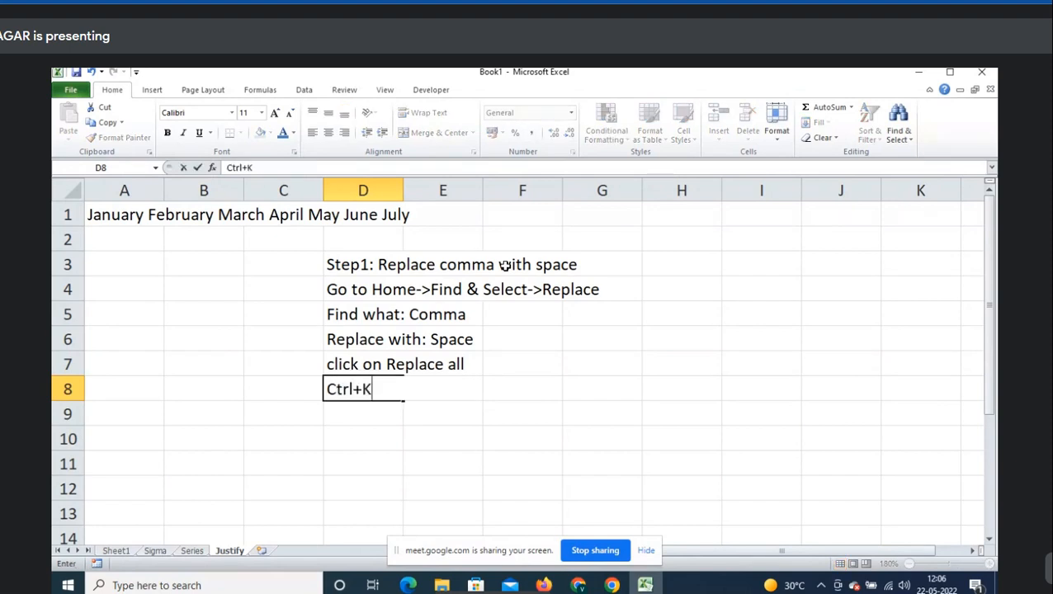
key("BackSpace")
type("H: Shotcut key")
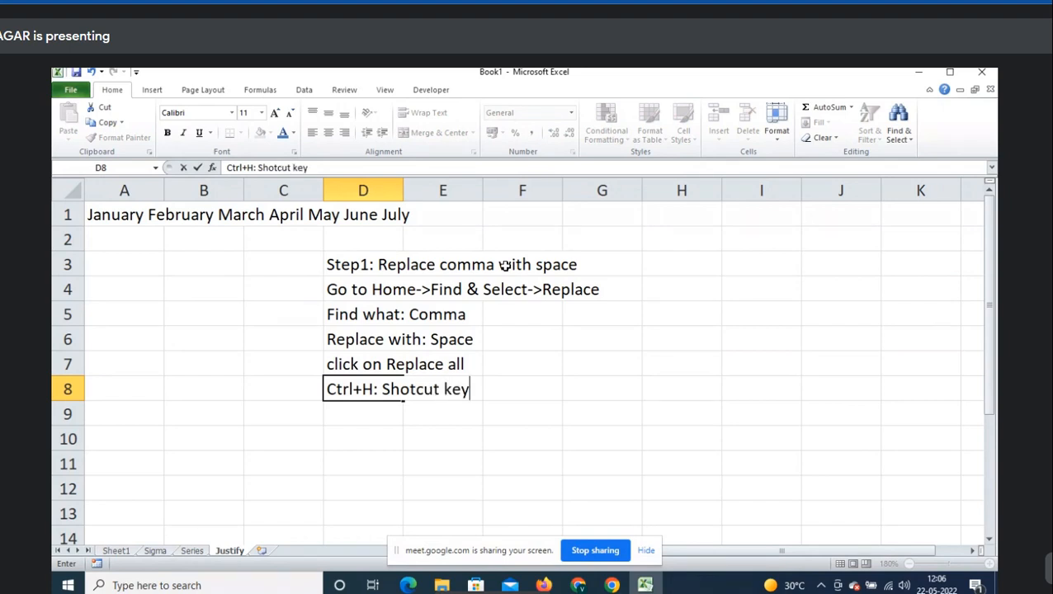
type(" for Replace")
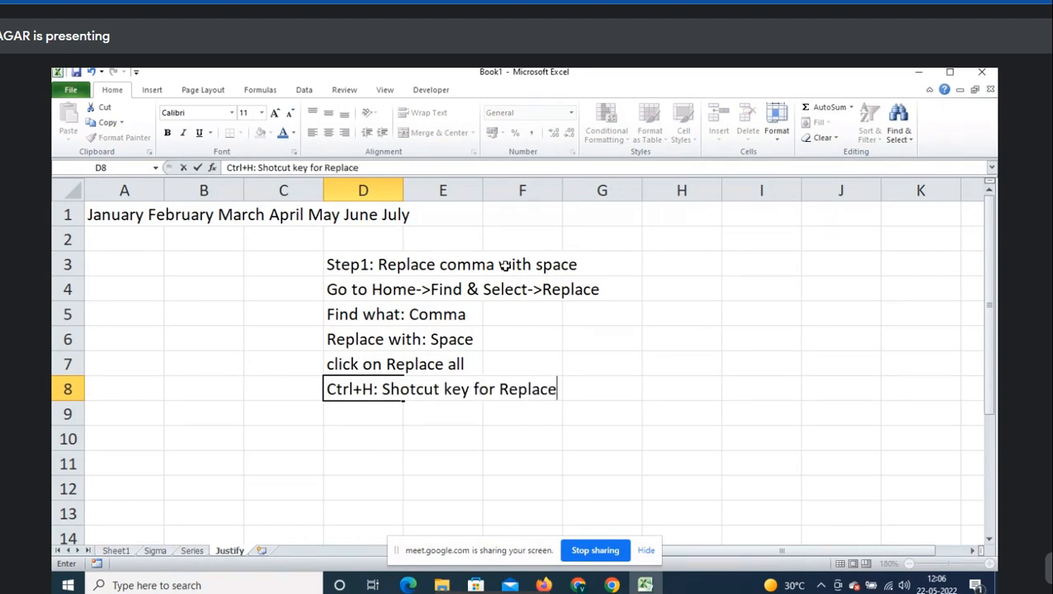
key("Left")
key("Left")
key("Left")
key("ctrl+Up")
key("shift+Down")
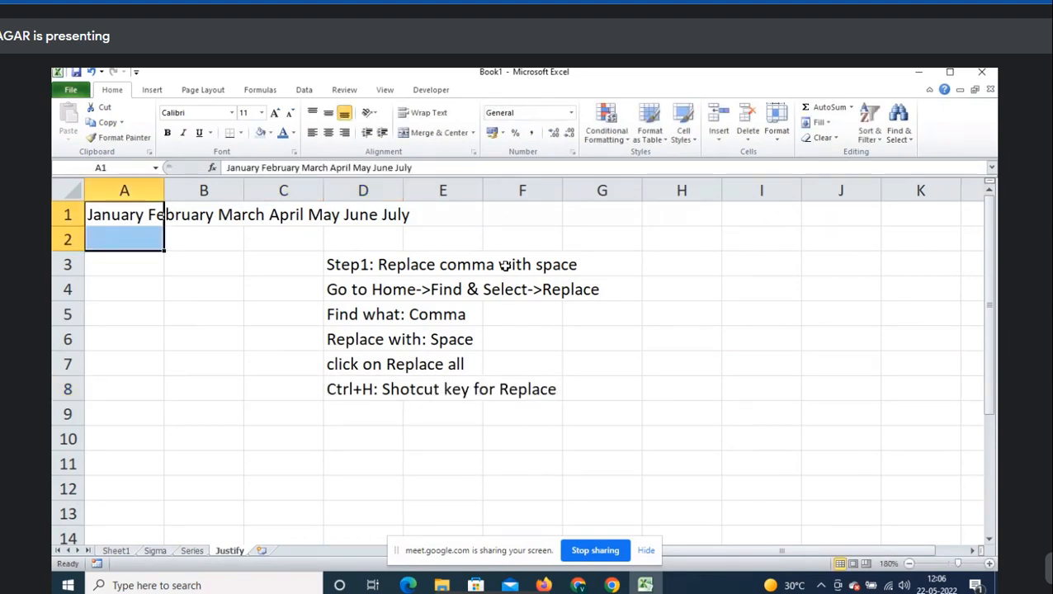
key("ctrl+h")
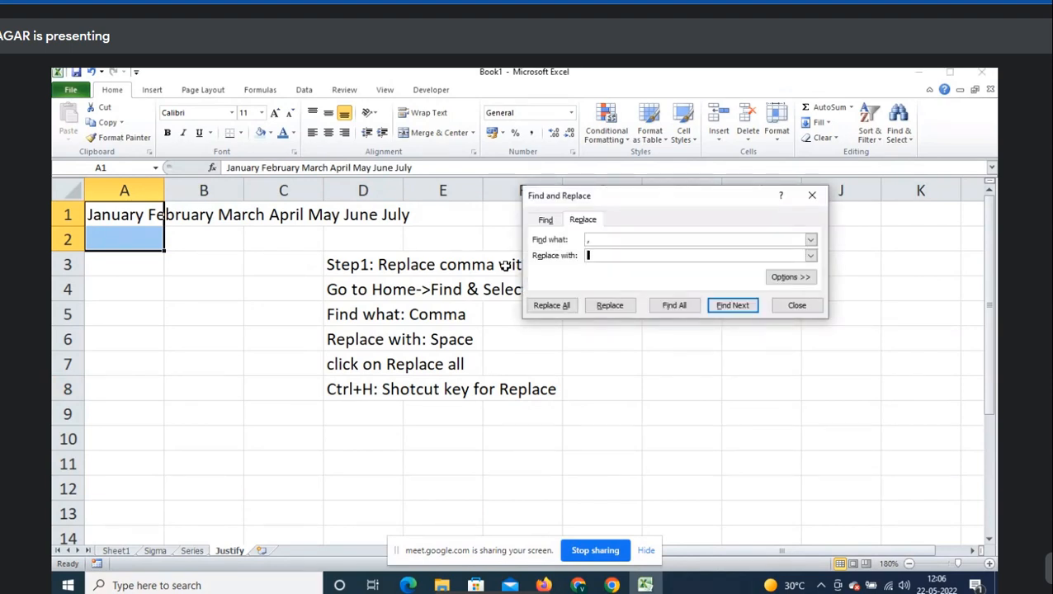
key("Escape")
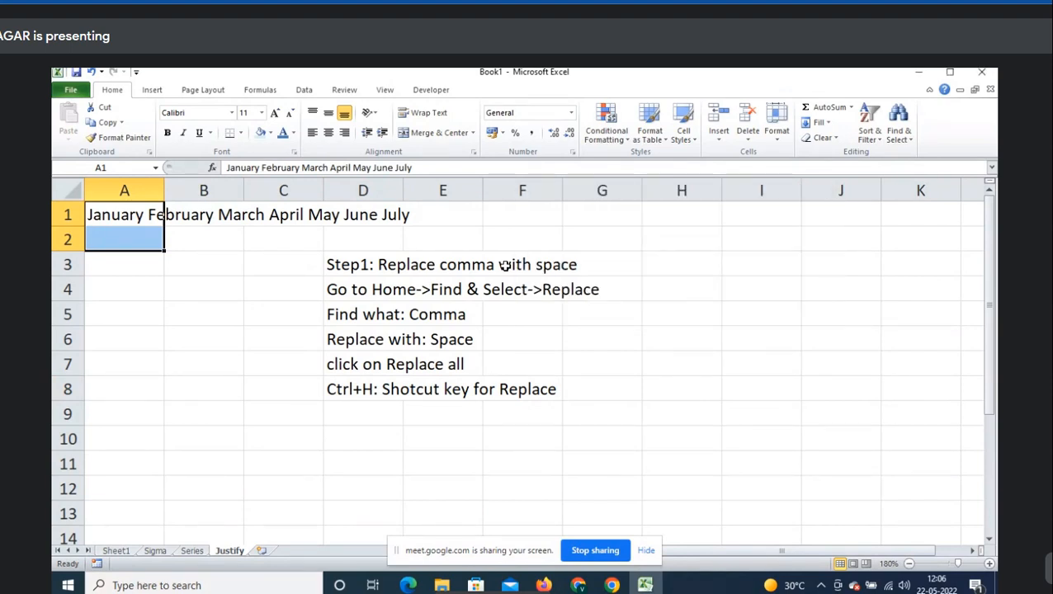
left_click(364, 416)
key("Return")
- Enter 'Step2: Adjust the colum width to minimum characters' in D10
type("Step2")
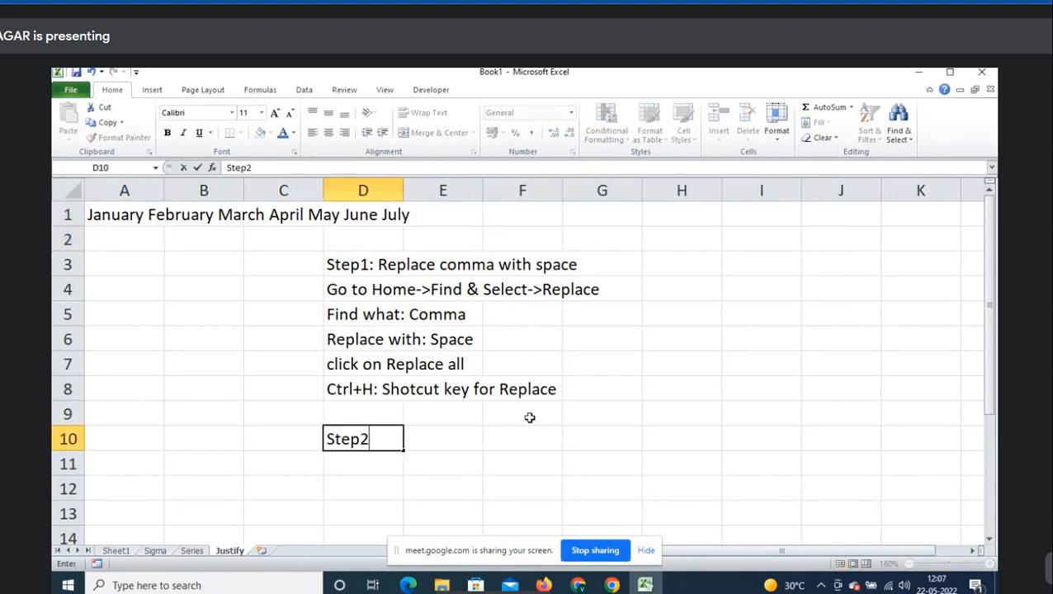
type(": Adjust the colum")
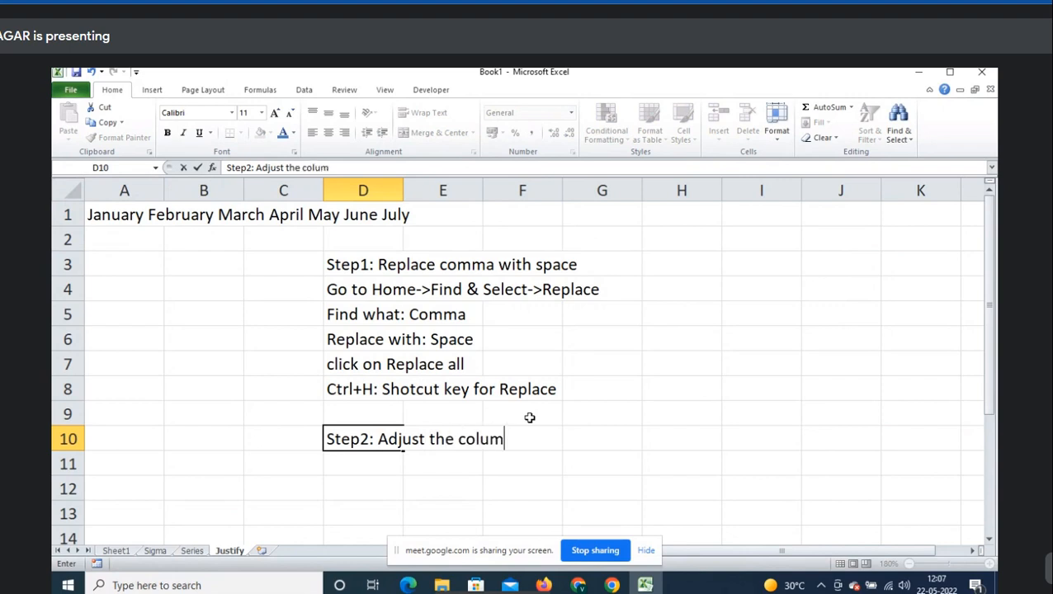
type(" width to minim")
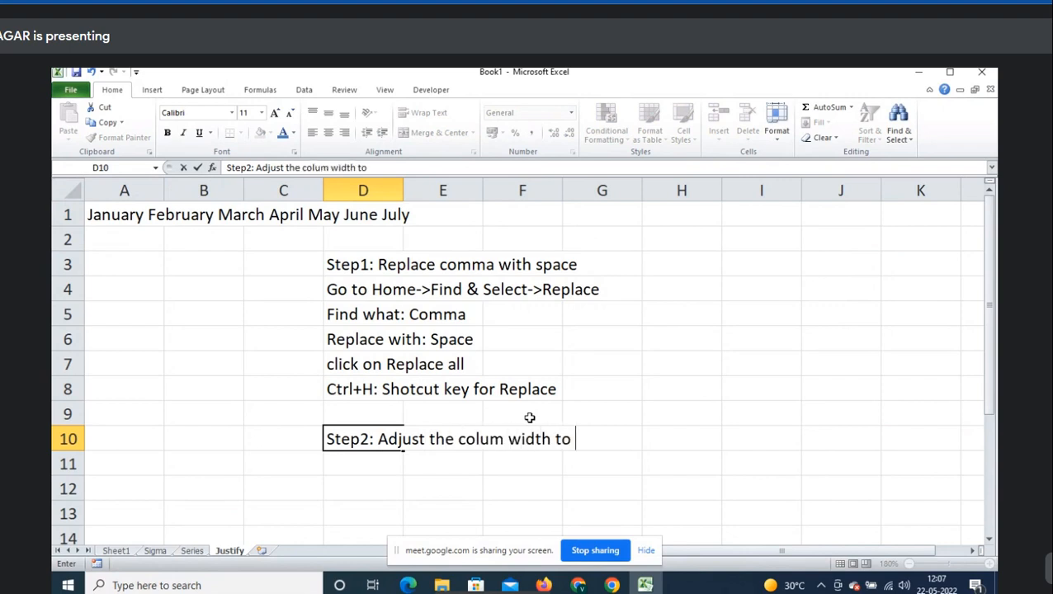
key("BackSpace")
key("BackSpace")
type("imum char")
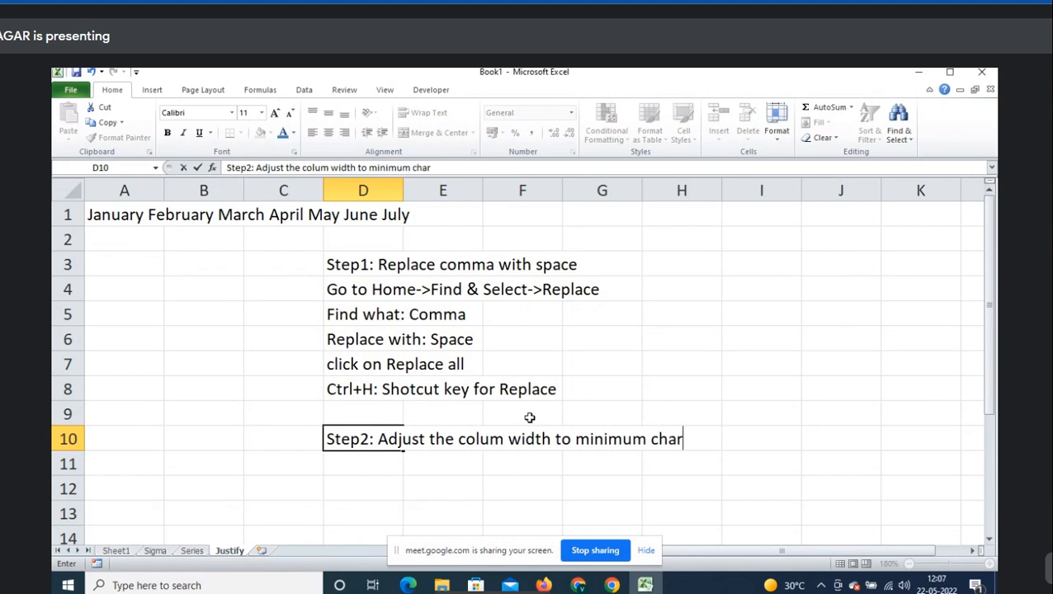
type("acters")
key("Return")
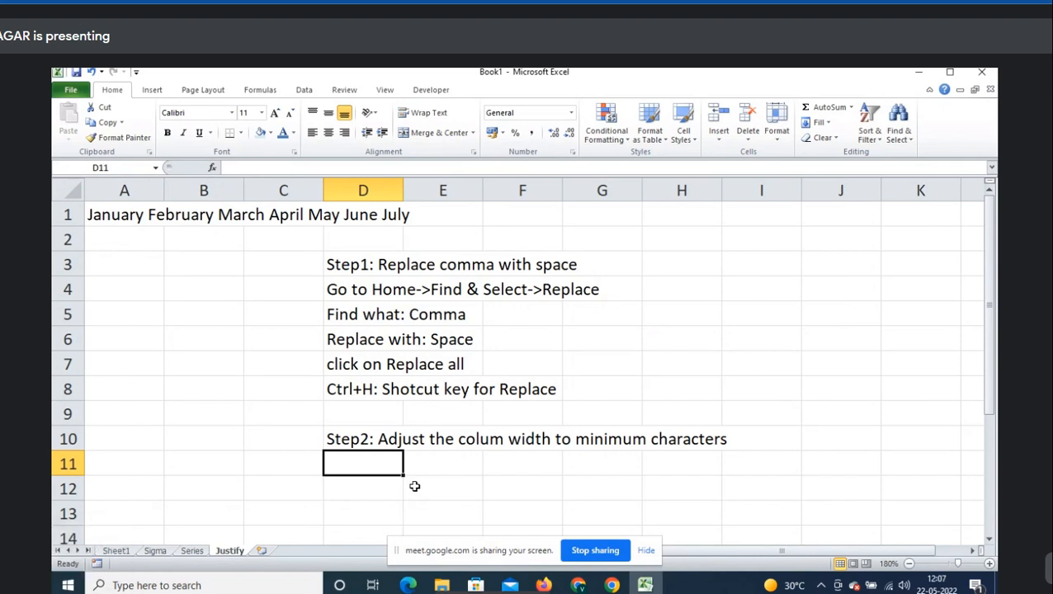
- Narrow column A to about 2.71 characters wide
left_click(129, 189)
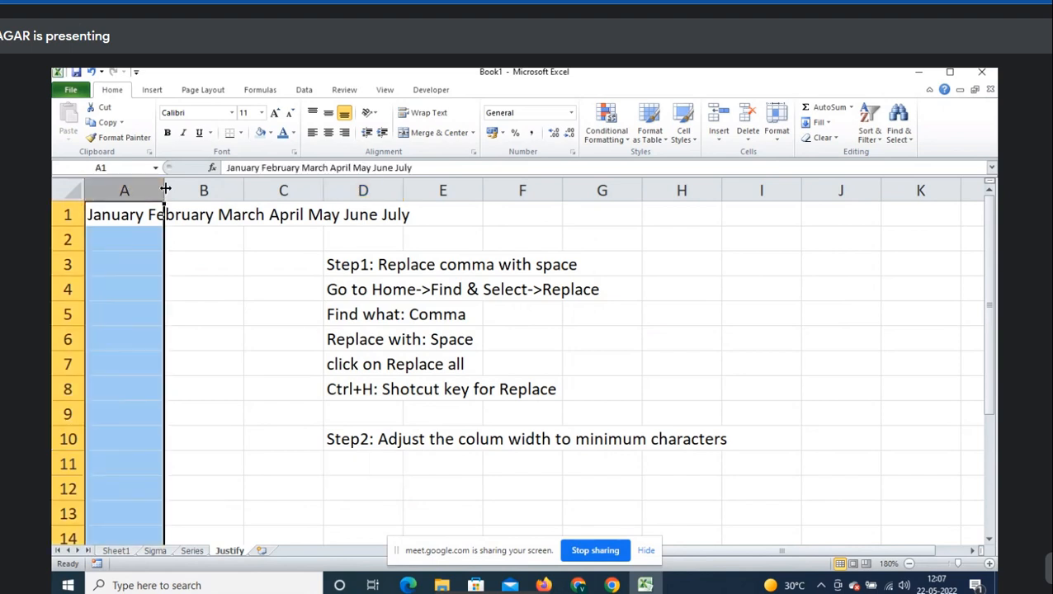
left_click_drag(166, 188, 165, 188)
left_click(128, 215)
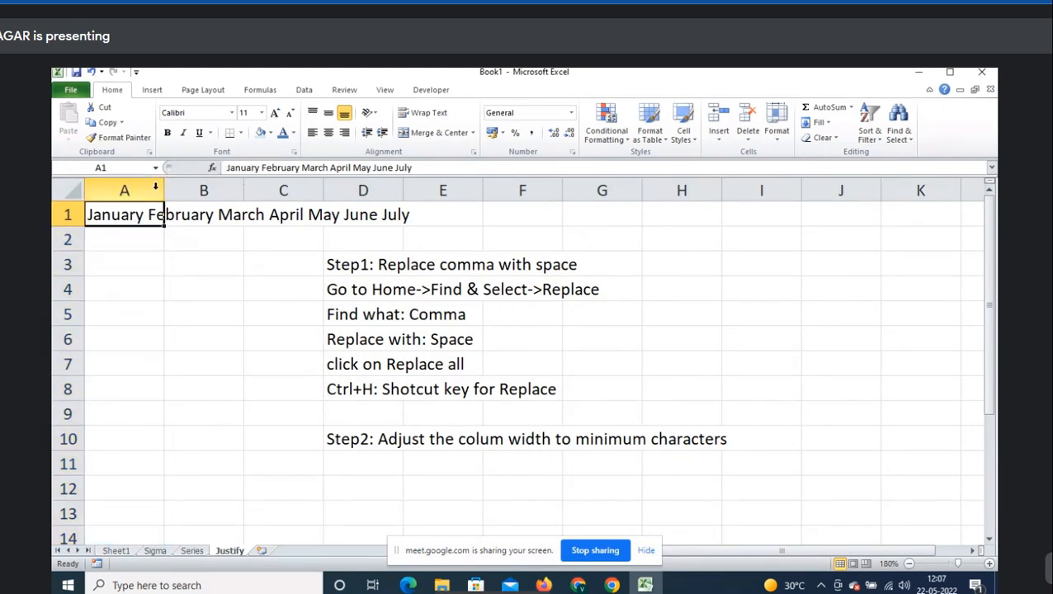
left_click_drag(166, 187, 117, 191)
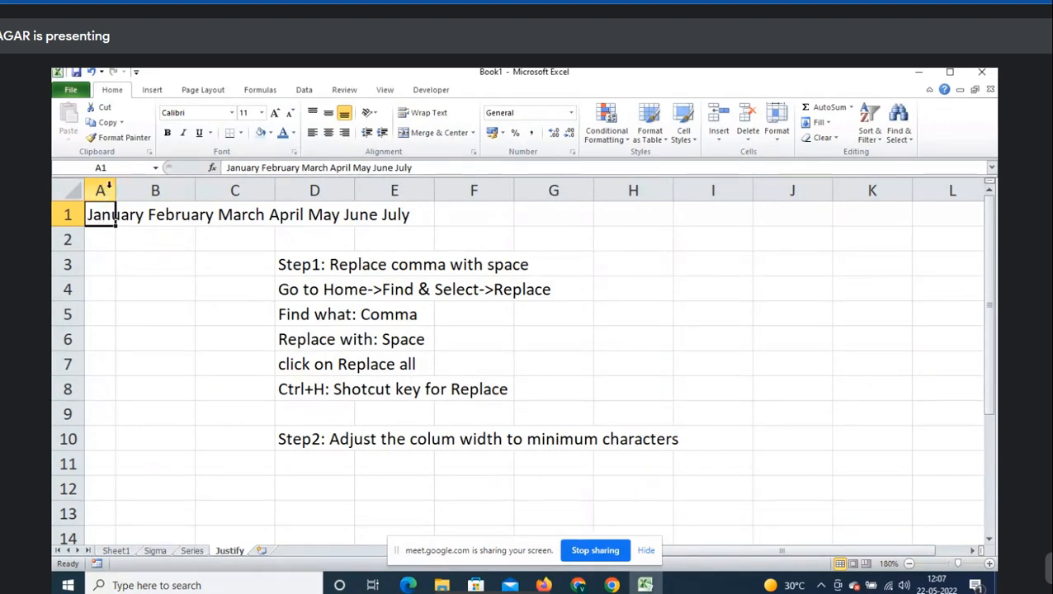
mouse_move(117, 191)
left_mouse_down()
mouse_move(174, 191)
mouse_move(112, 198)
left_mouse_up()
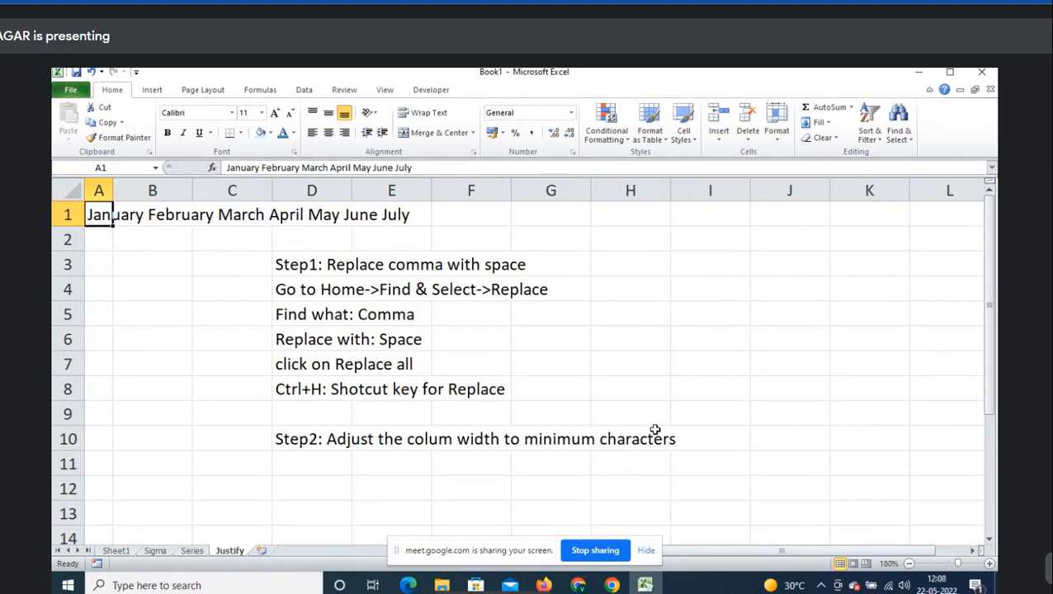
- Enter 'step3: Select few cells->Go to Home->Fill->Select Justify' in D12
left_click(285, 483)
type("ste")
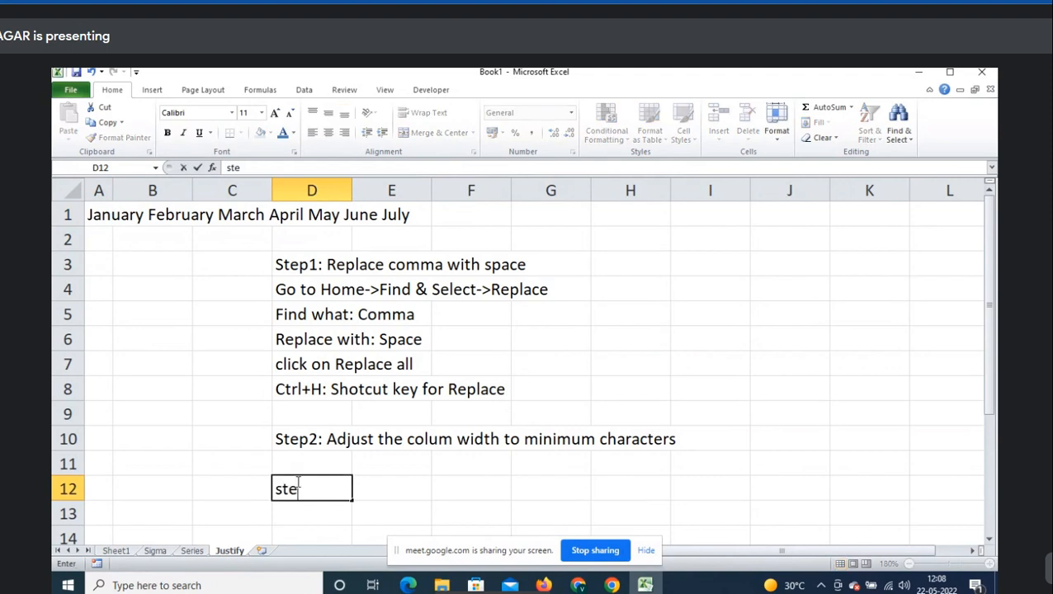
type("p3: Se")
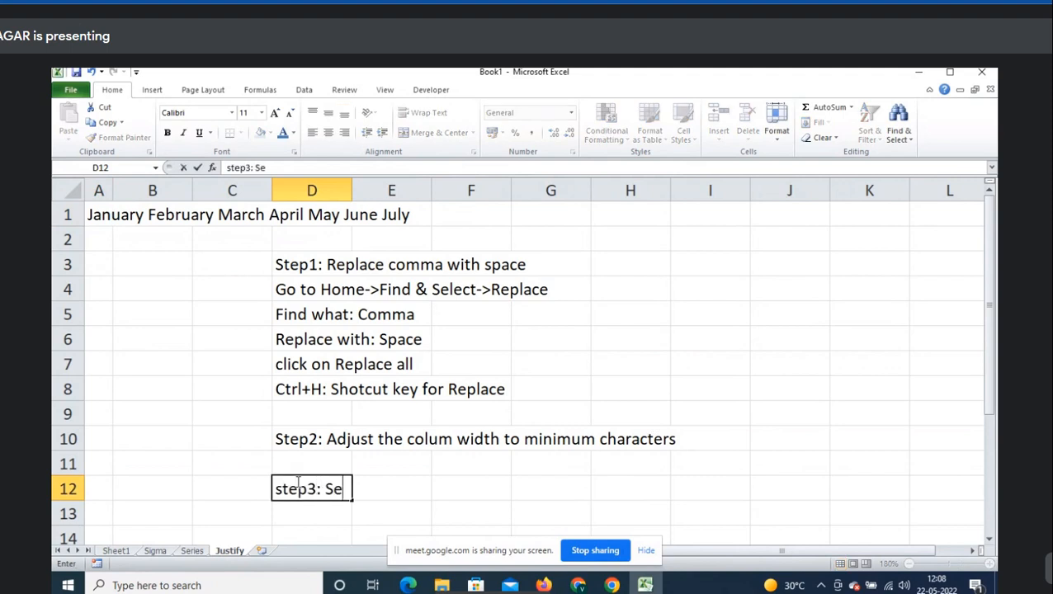
type("lect few cel")
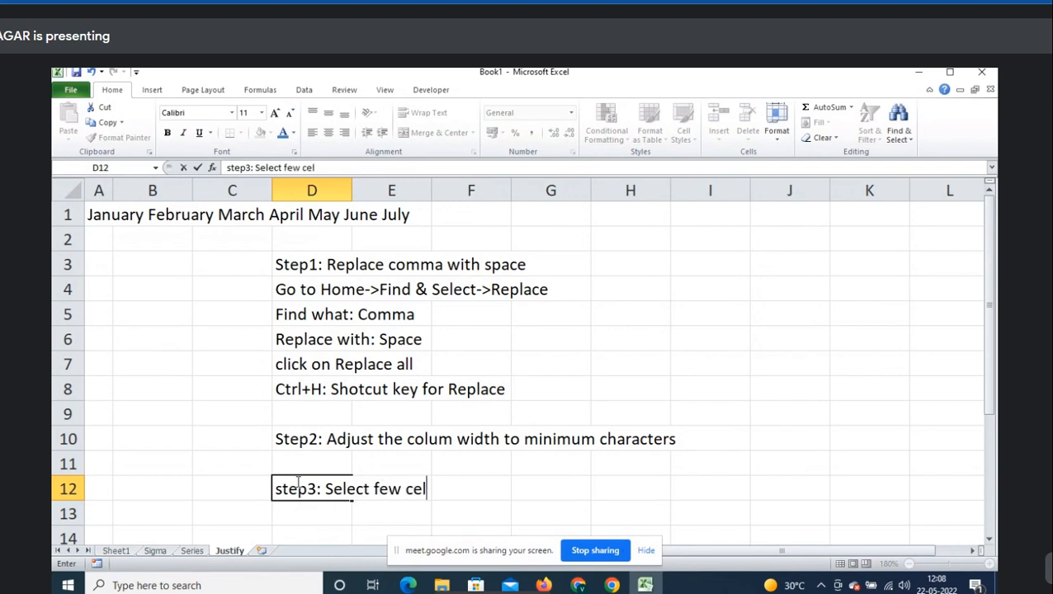
type("ls->Go to H")
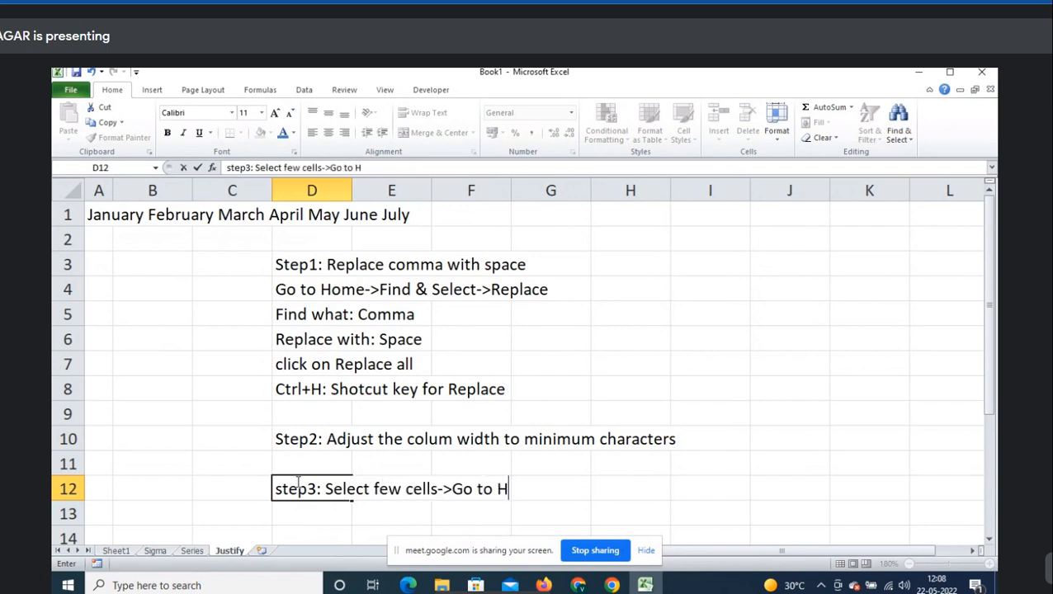
type("ome->Fil")
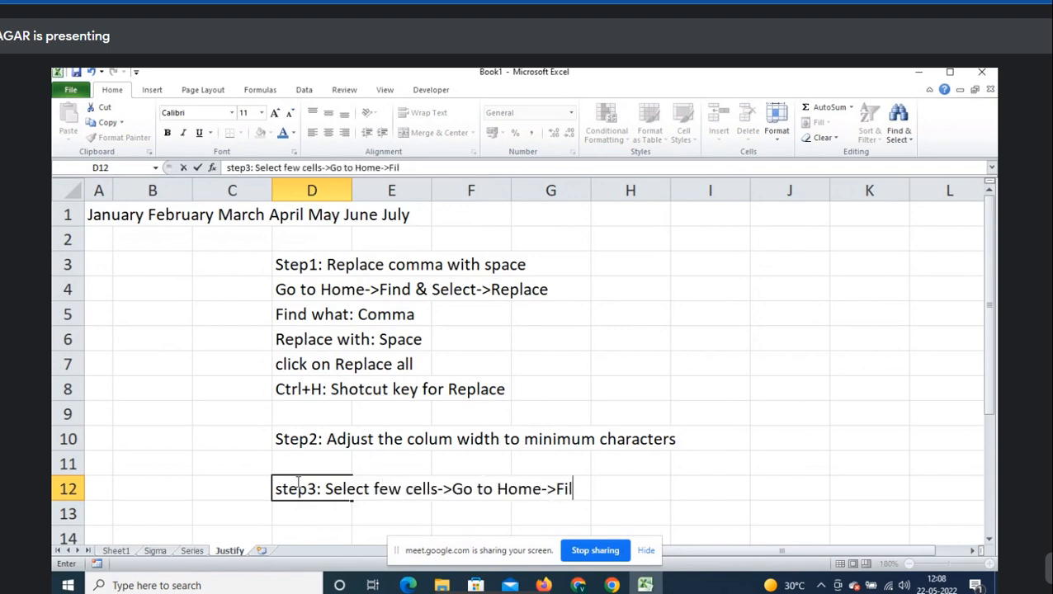
type("l->Select Justify")
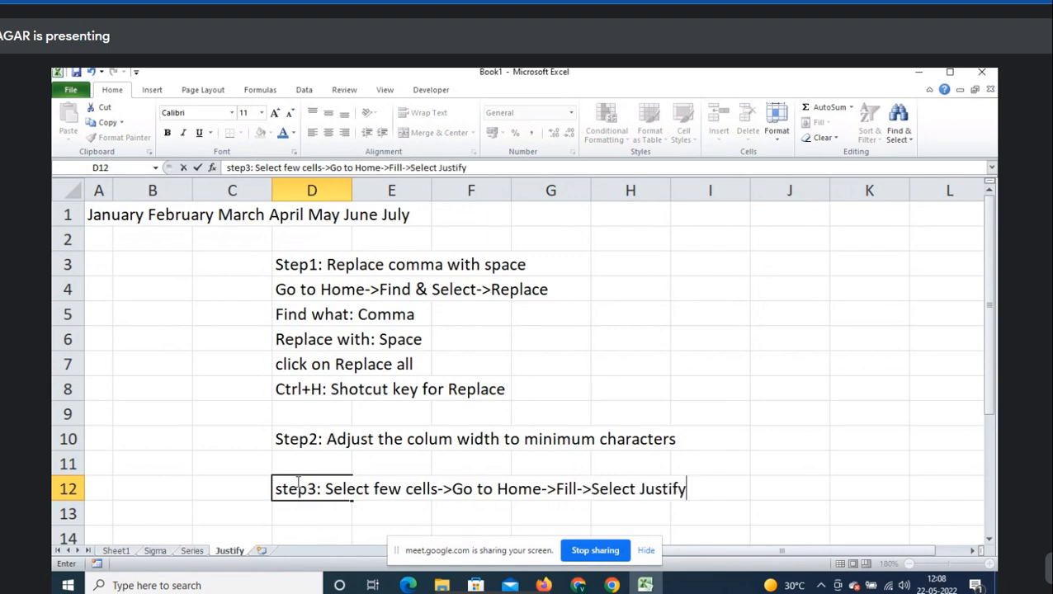
key("Return")
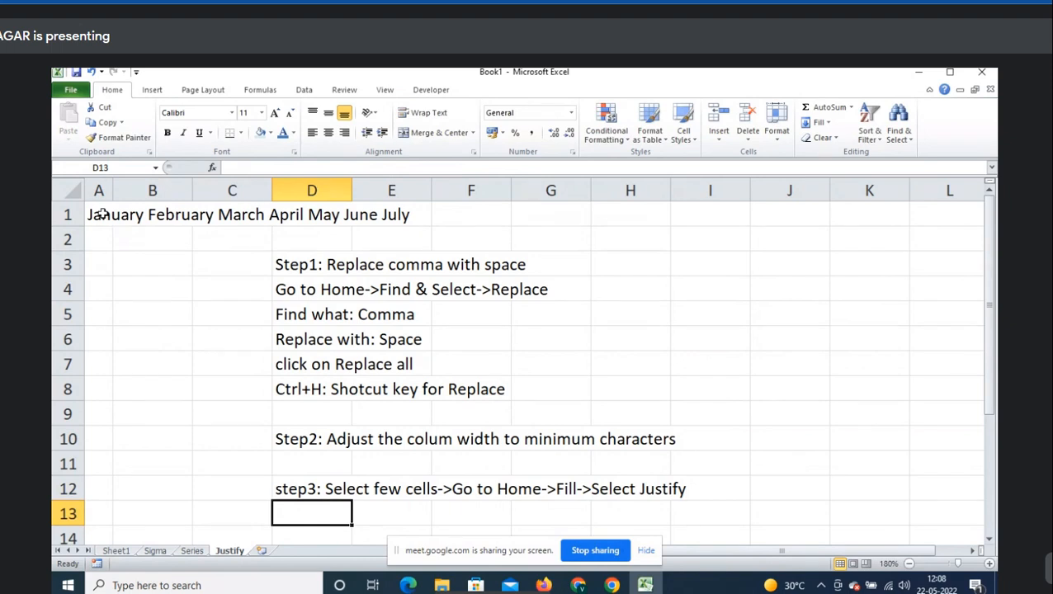
- Fill > Justify the months from A1 into A1:A7, then widen column A to show them
left_click_drag(99, 213, 100, 312)
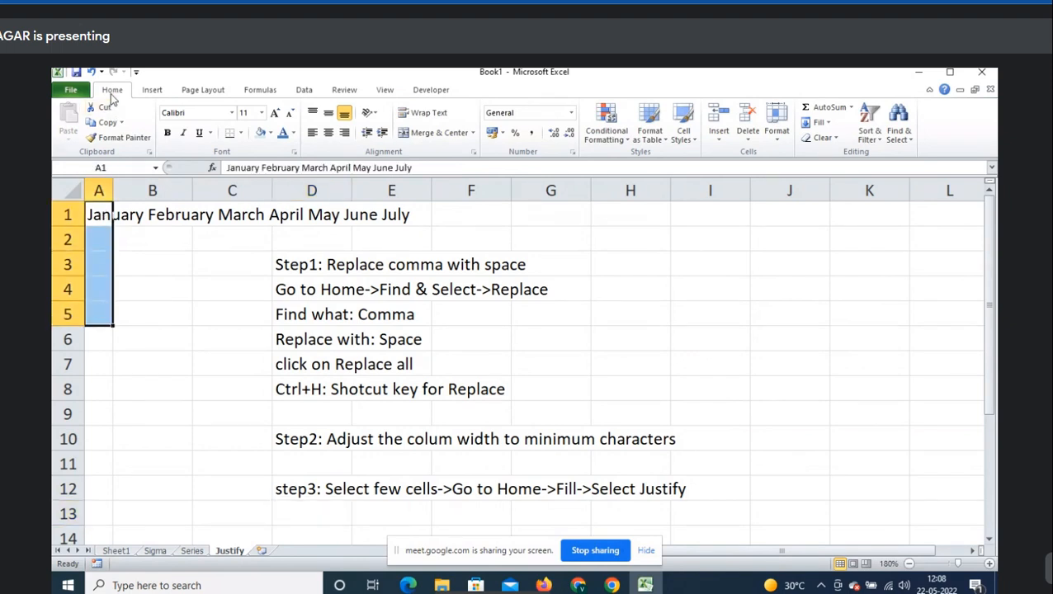
left_click(819, 122)
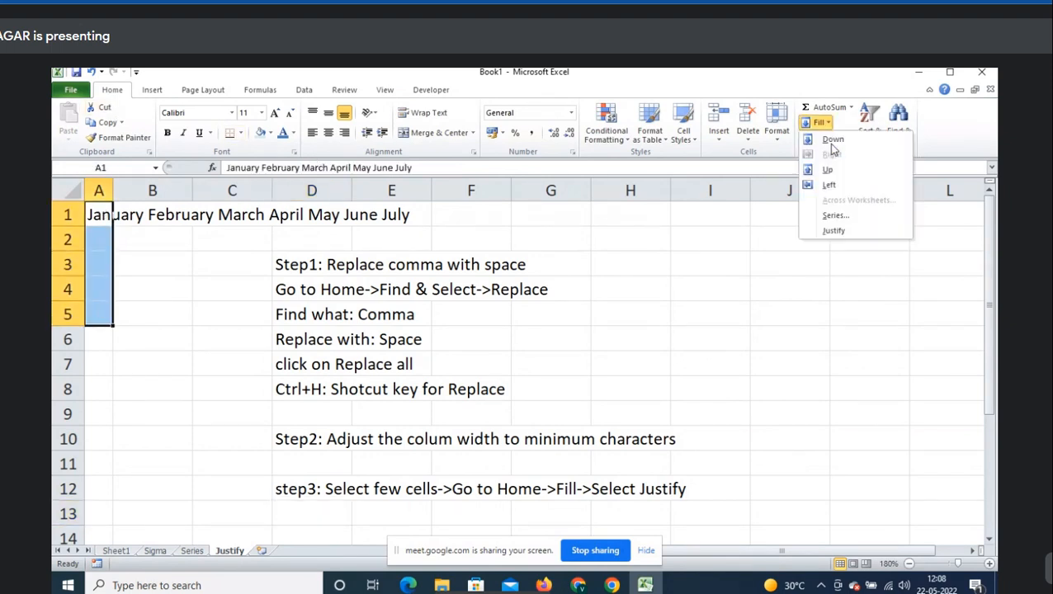
left_click(835, 231)
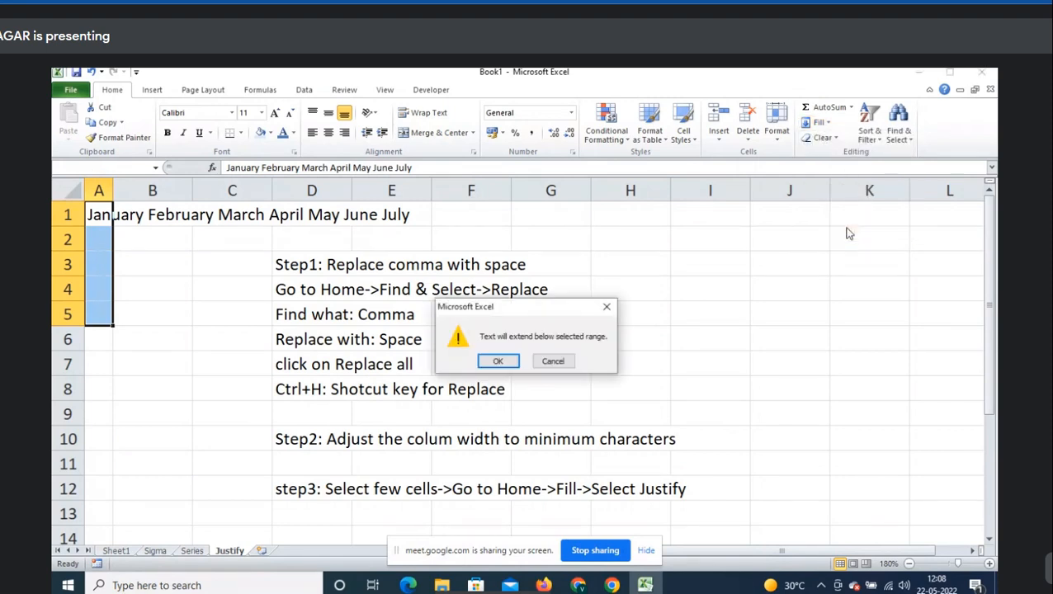
left_click(497, 363)
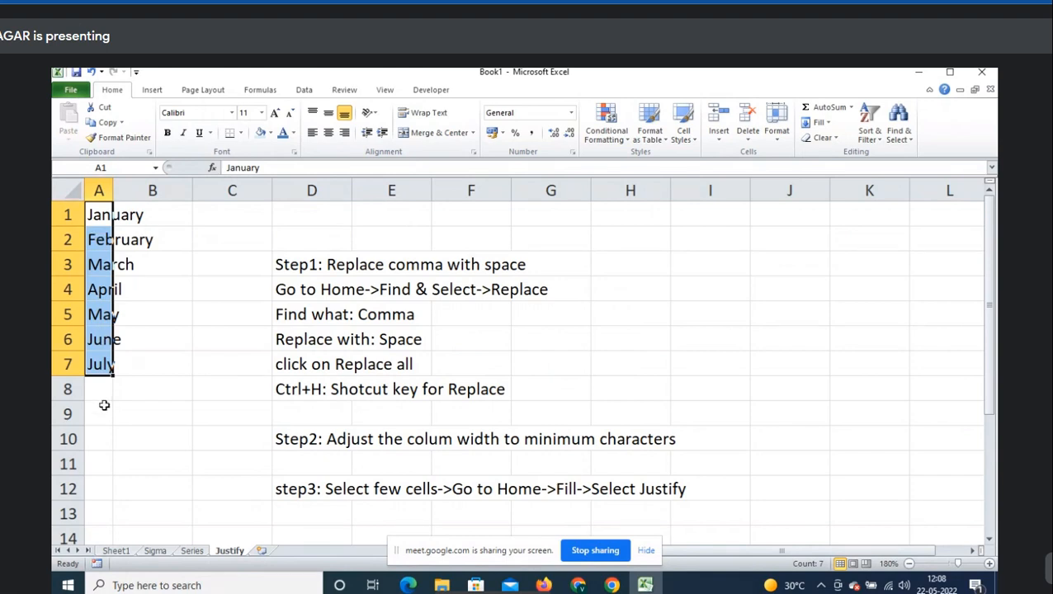
left_click_drag(114, 189, 164, 188)
left_click(176, 239)
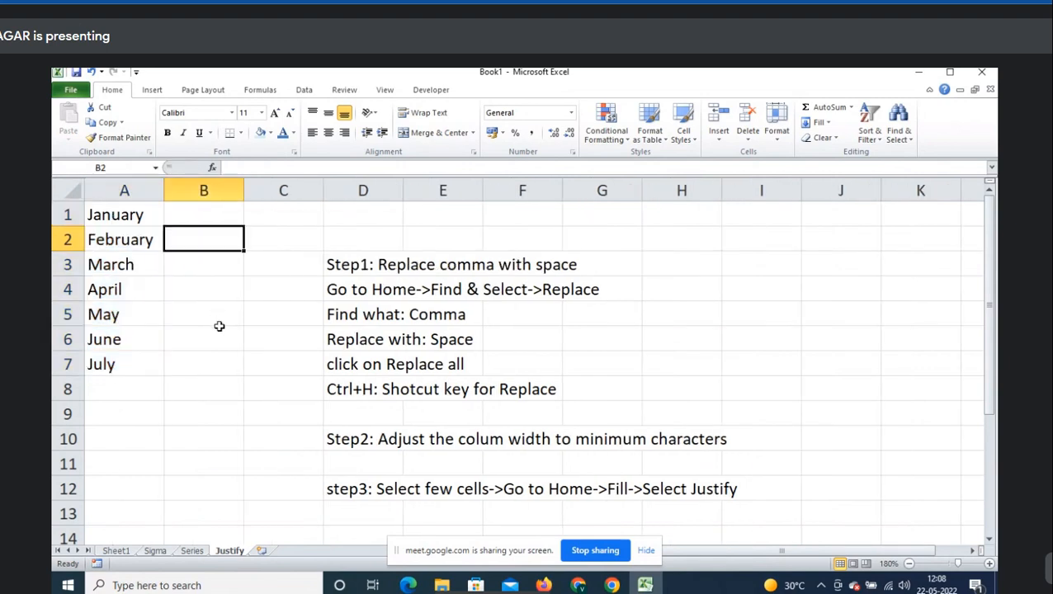
key("ctrl+z")
key("ctrl+z")
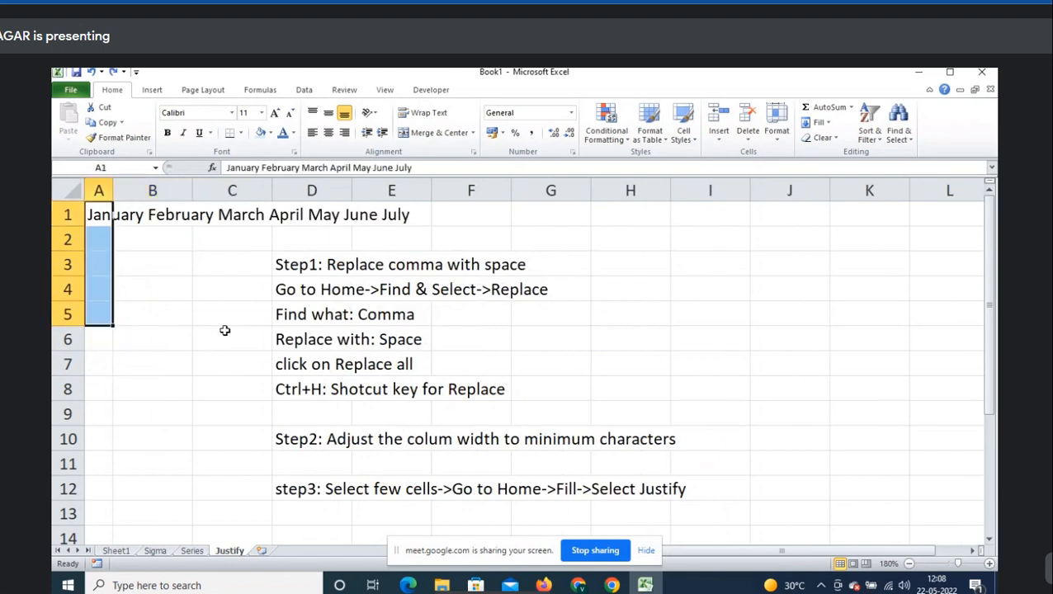
left_click_drag(97, 214, 92, 350)
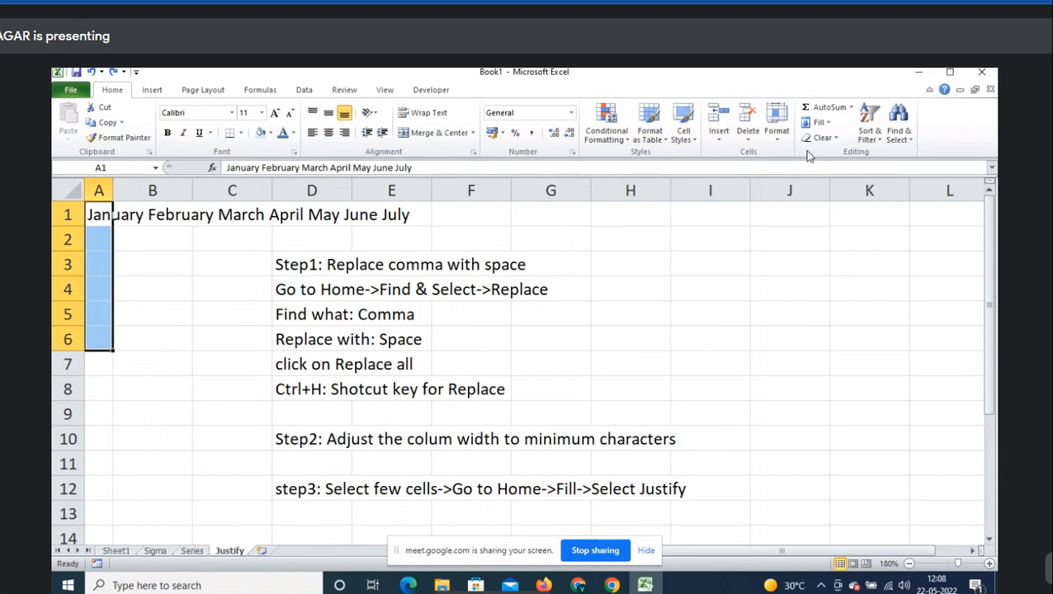
left_click(819, 122)
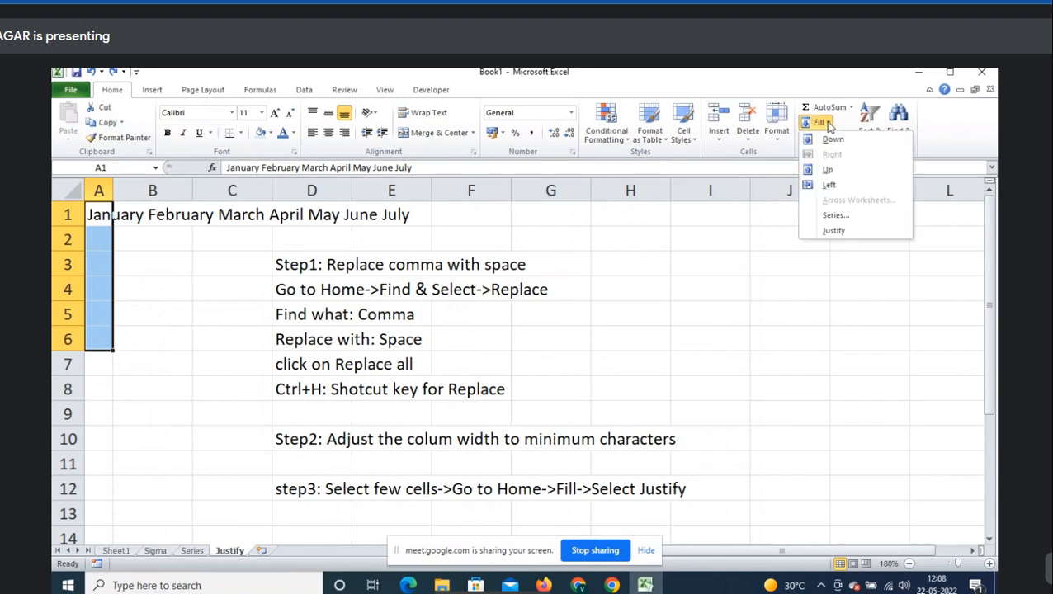
left_click(855, 228)
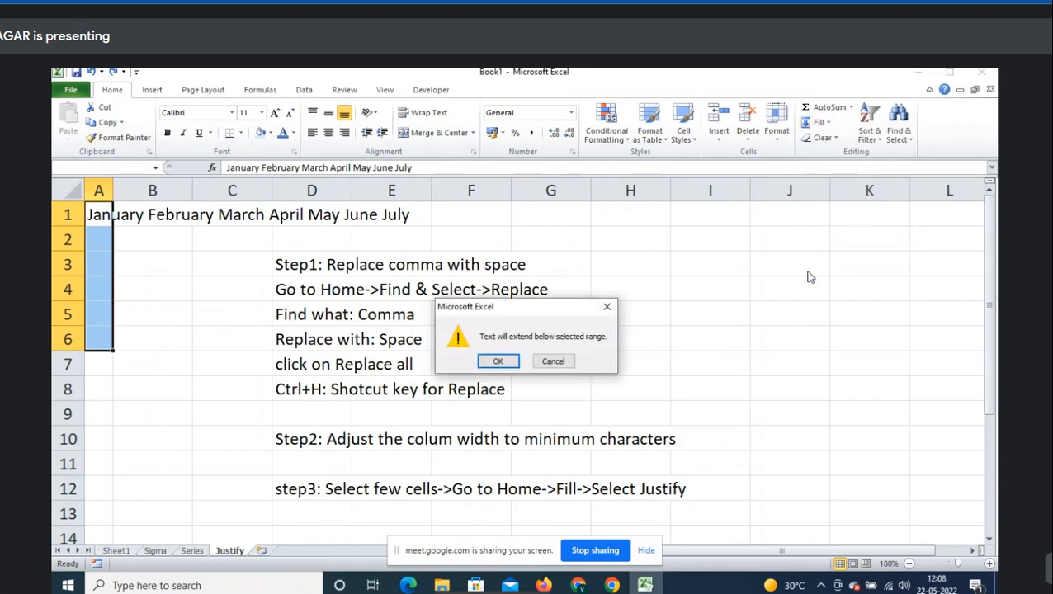
left_click(500, 362)
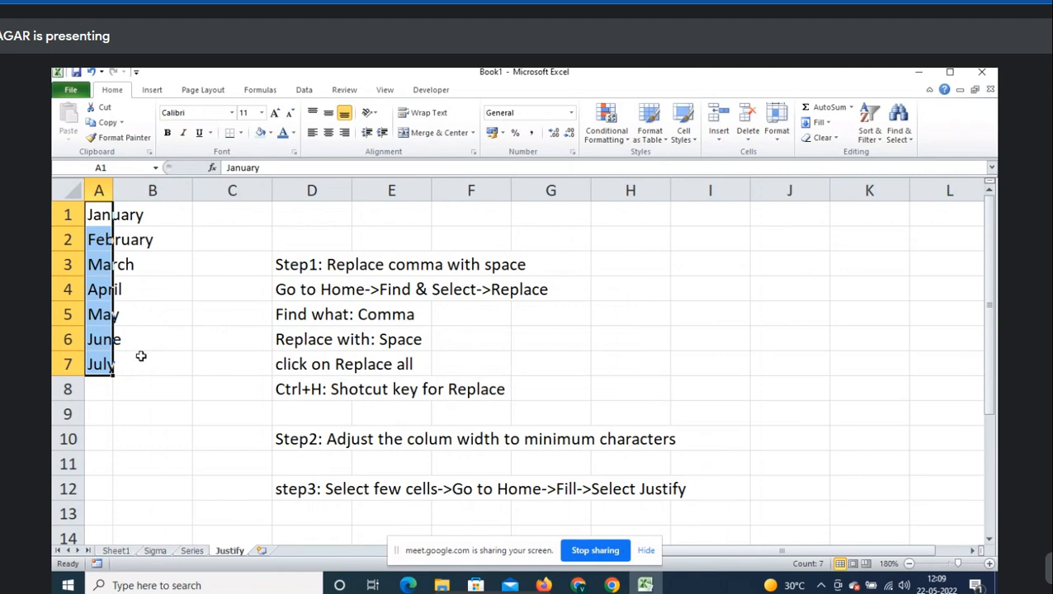
left_click_drag(116, 190, 165, 192)
left_click(169, 236)
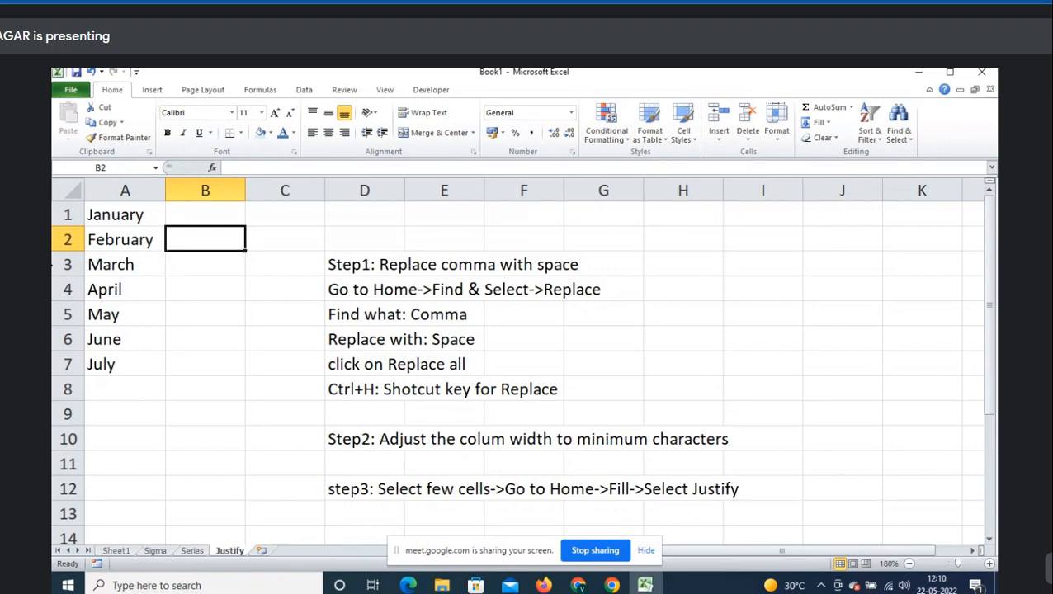
- Try Text to Columns on the months in A1:A3, then cancel it and return to Home
left_click_drag(115, 214, 124, 261)
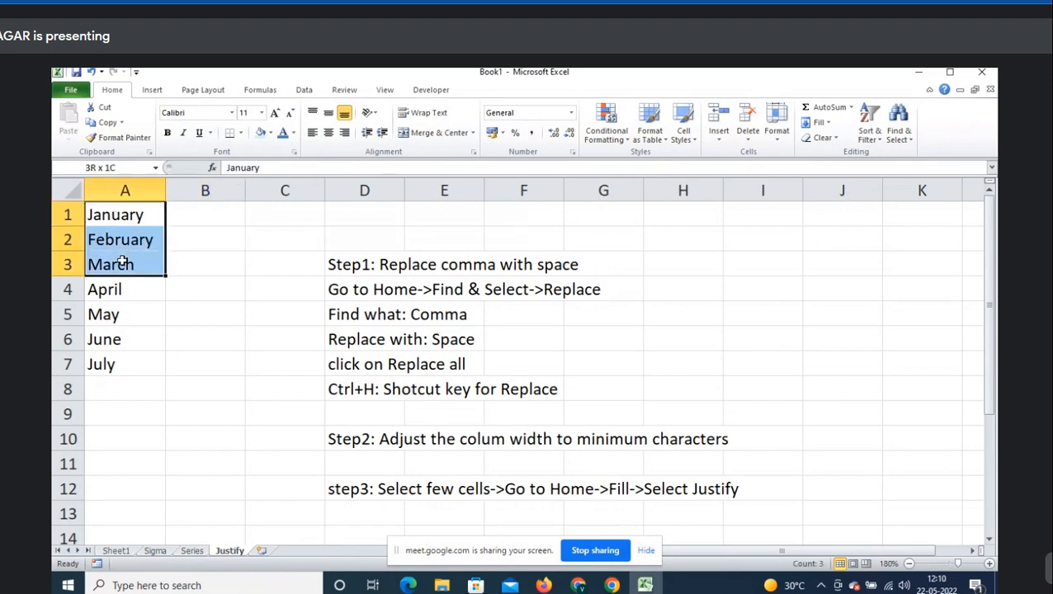
left_click(305, 91)
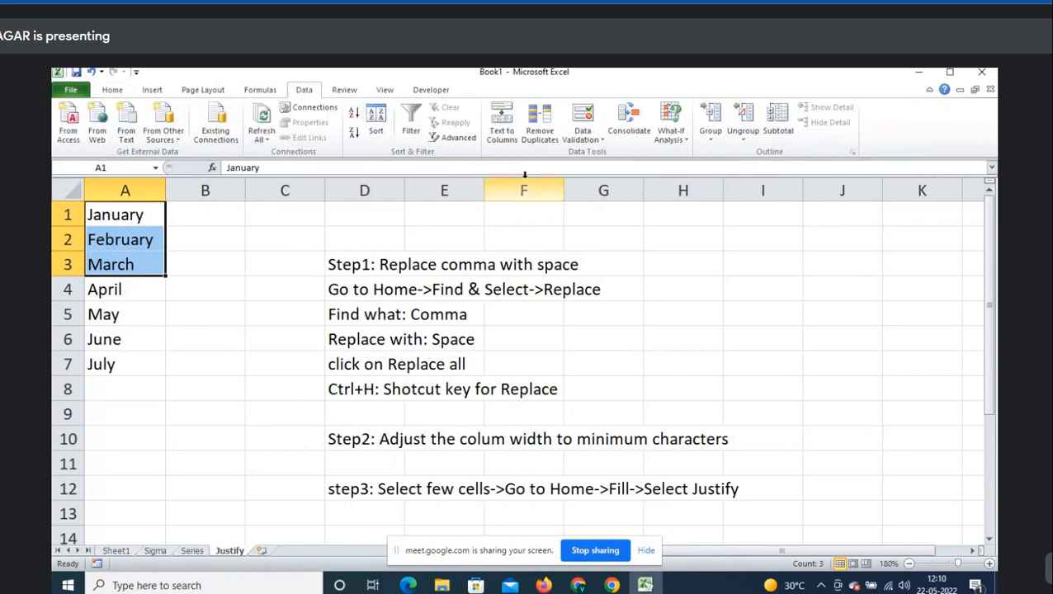
left_click(502, 138)
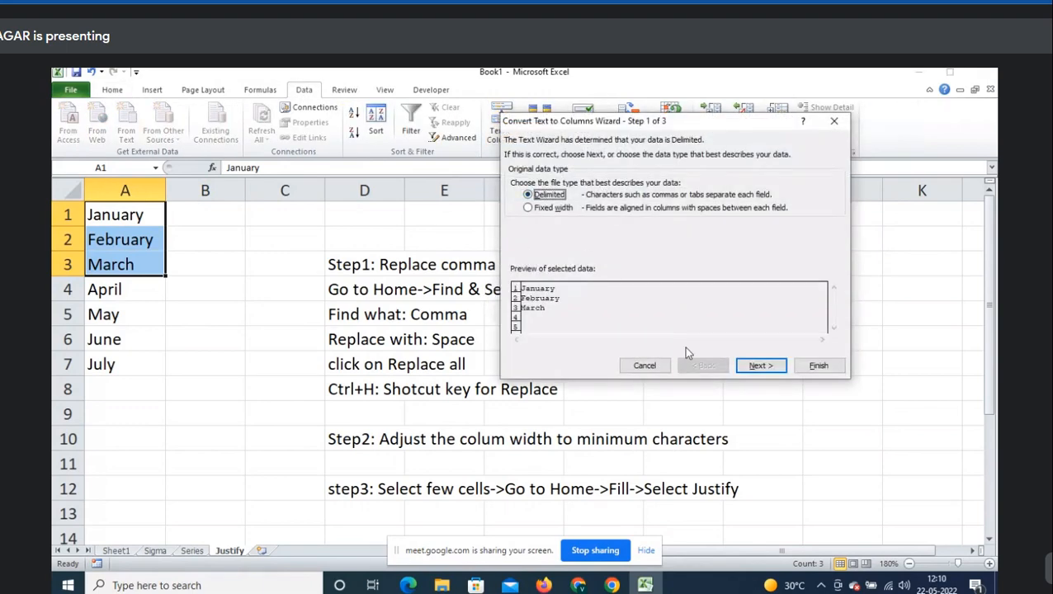
left_click(760, 366)
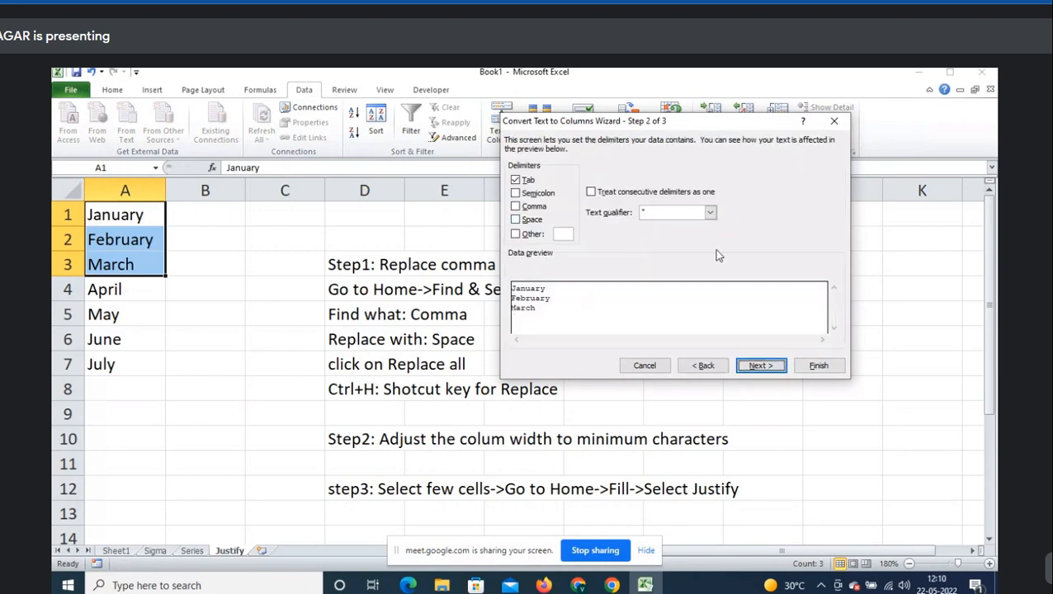
key("Escape")
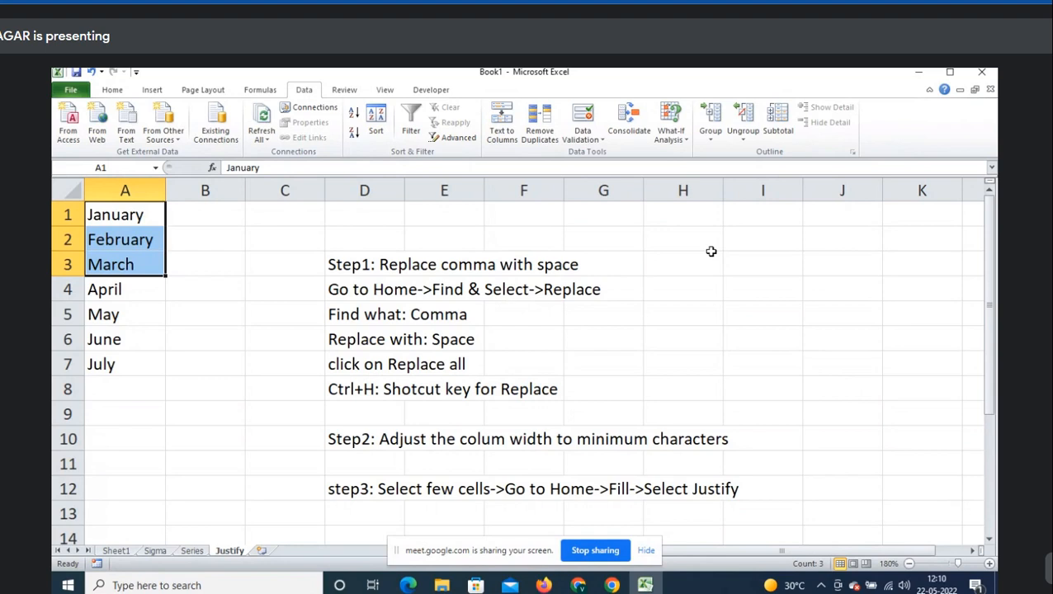
left_click(383, 241)
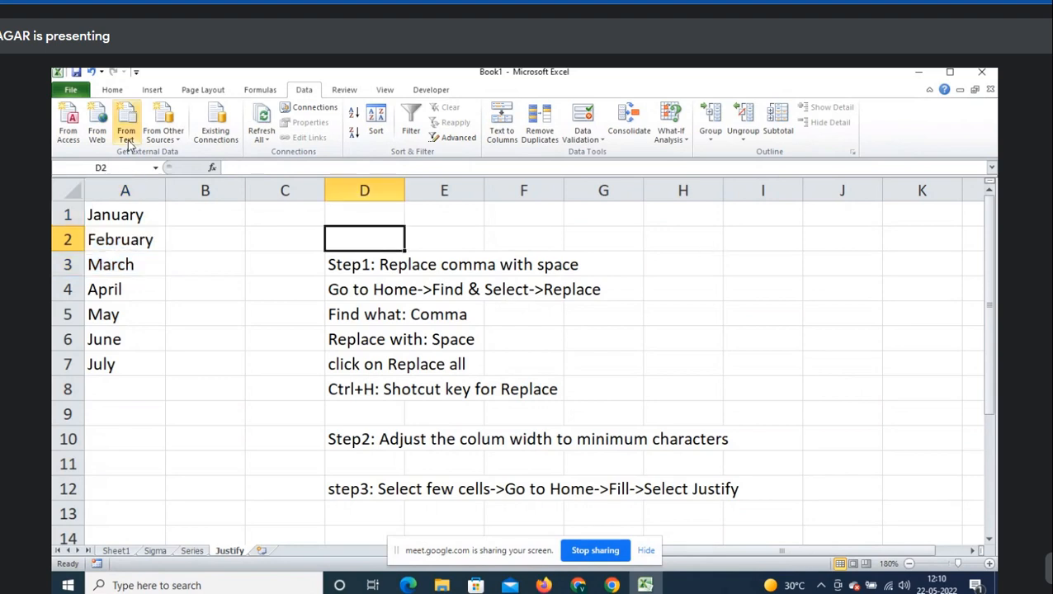
left_click(112, 89)
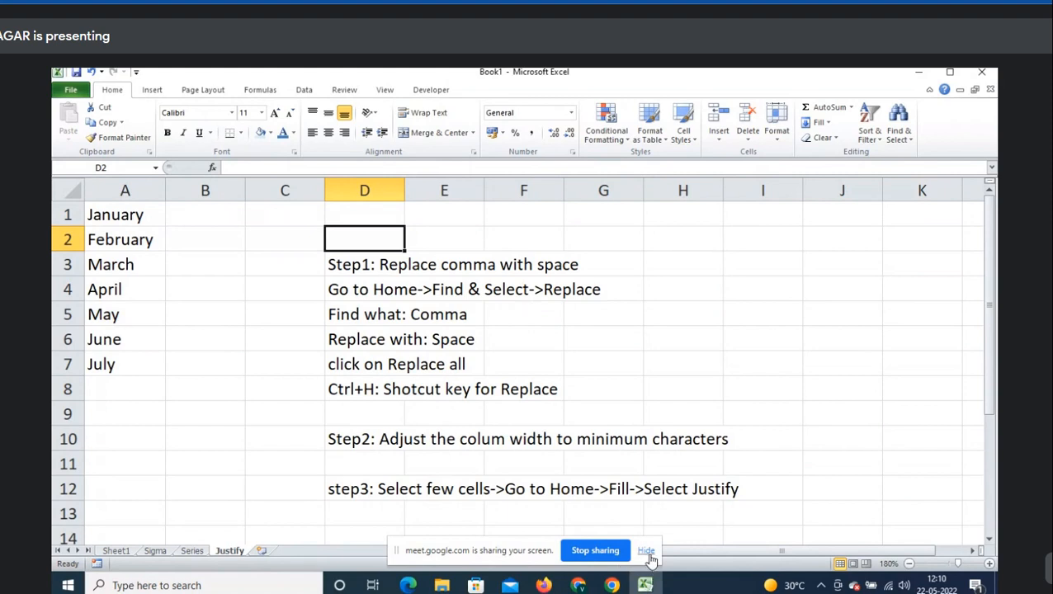
left_click(380, 419)
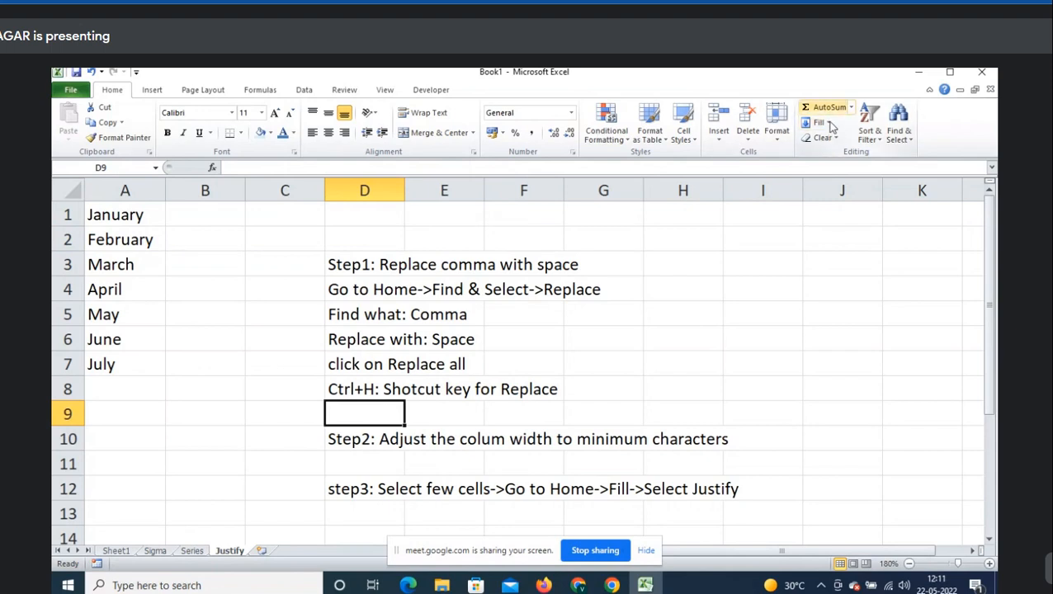
- Insert a new worksheet named Clear and zoom in on it
left_click(264, 551)
type("d")
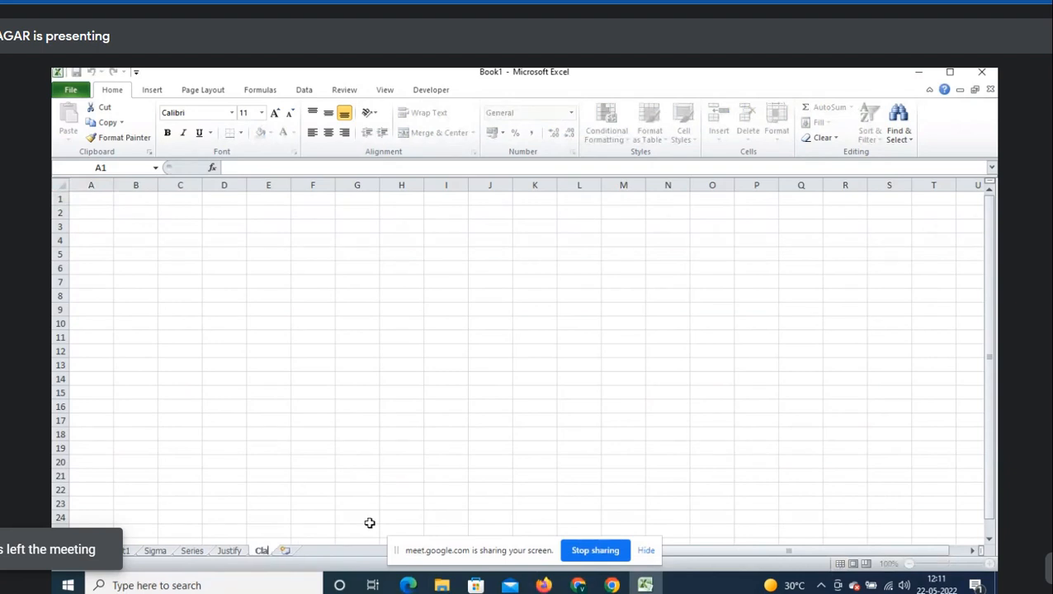
type("lear")
key("Return")
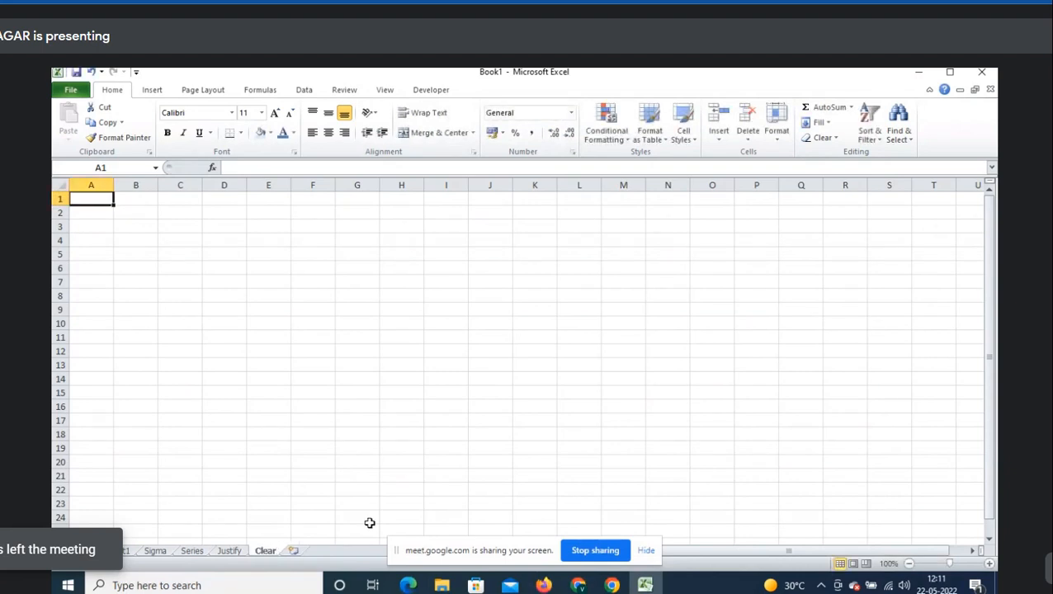
left_click(991, 564)
left_click(991, 563)
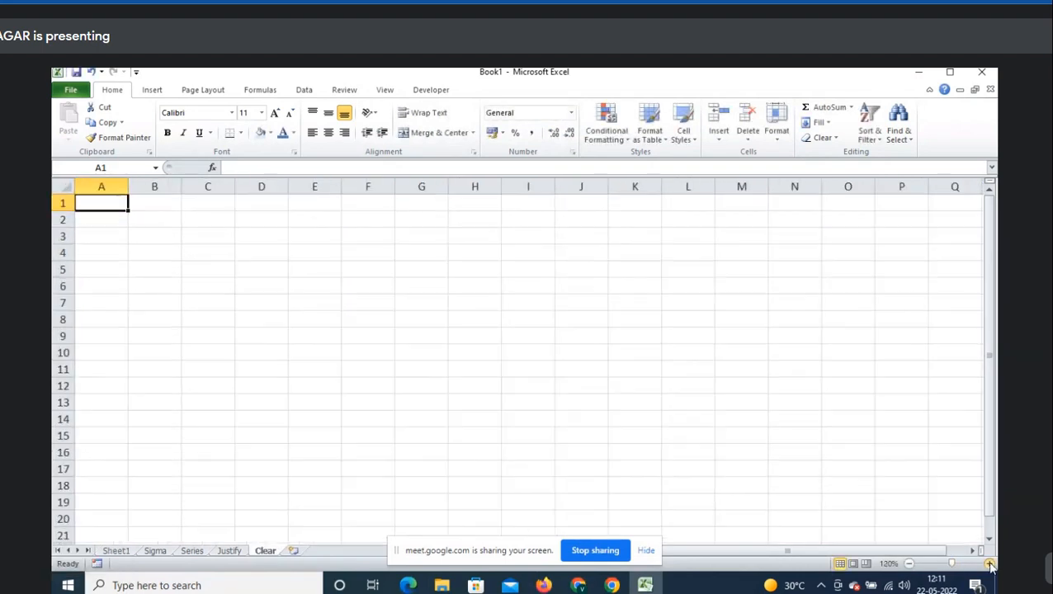
left_click(991, 563)
left_click(991, 564)
- Admit a waiting participant in the meeting window, then return to Excel
key("alt+Tab")
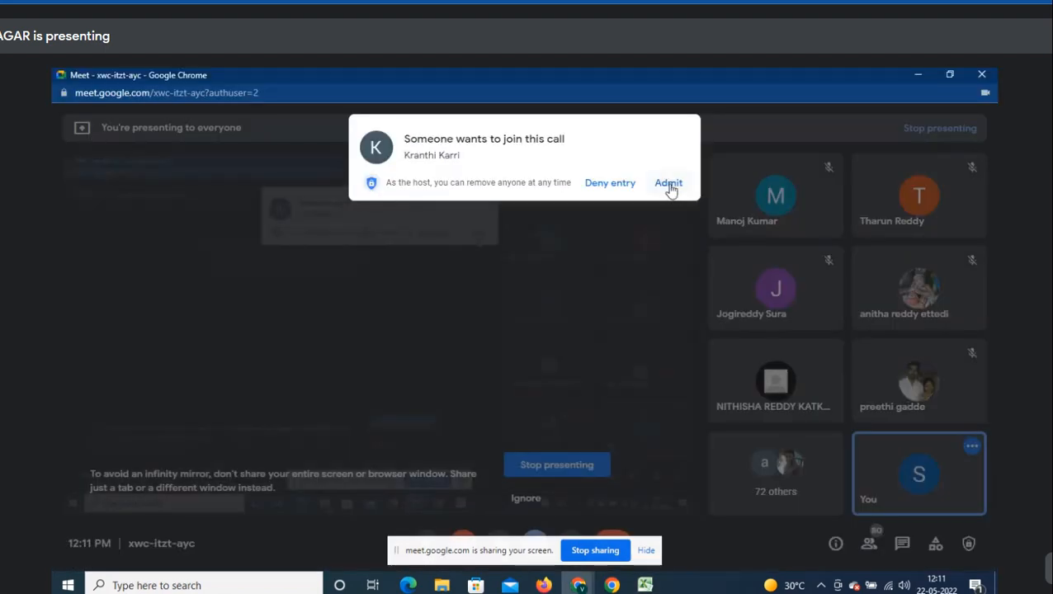
left_click(670, 188)
key("alt+Tab")
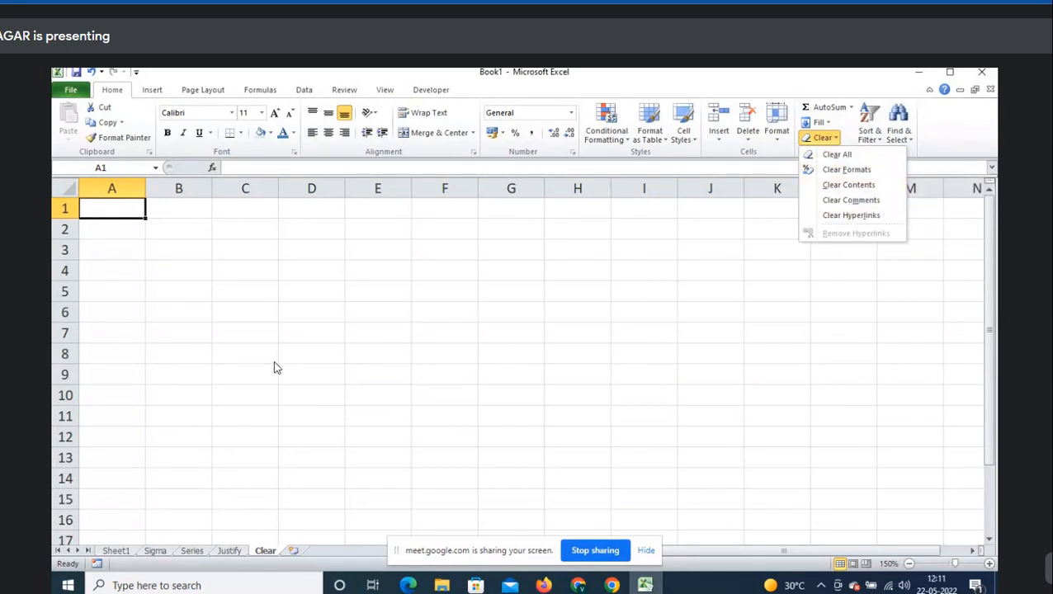
- Apply Clear Contents to the current cell and settle on cell A2
key("Escape")
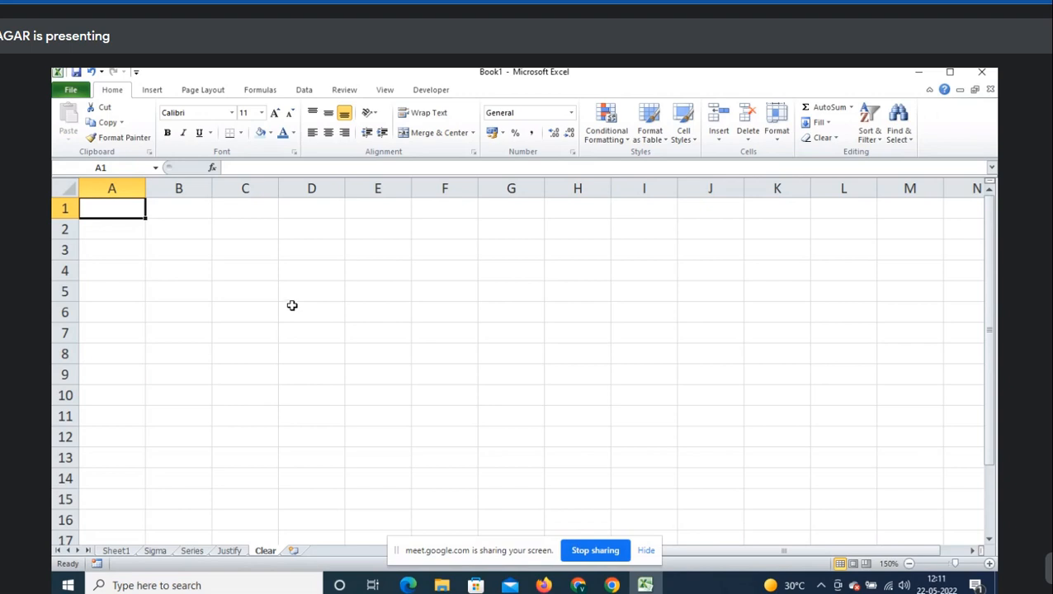
left_click(834, 139)
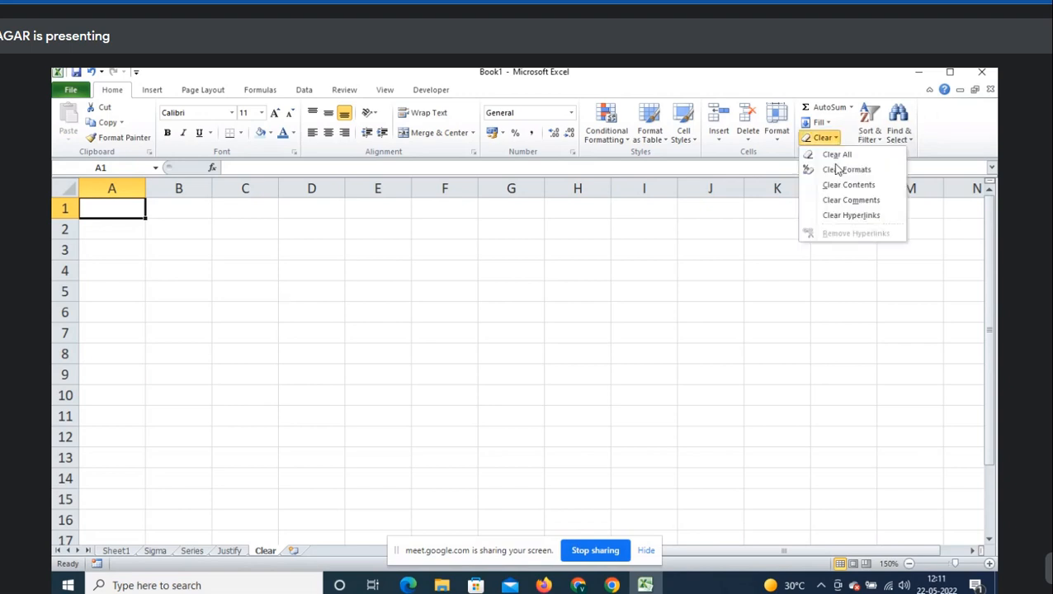
left_click(873, 183)
left_click(141, 229)
key("Up")
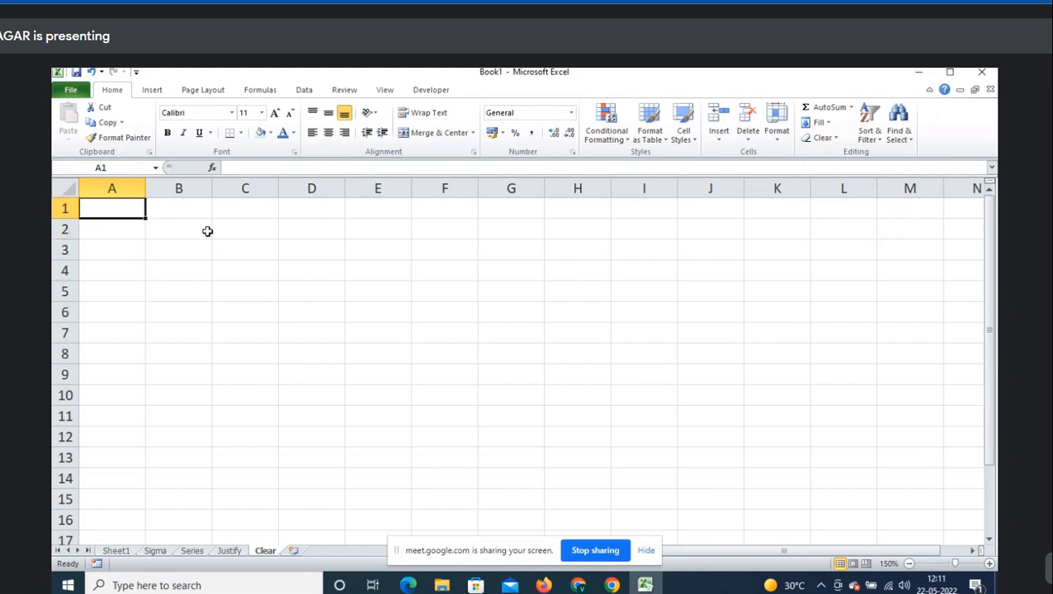
type("Home")
key("Escape")
key("Down")
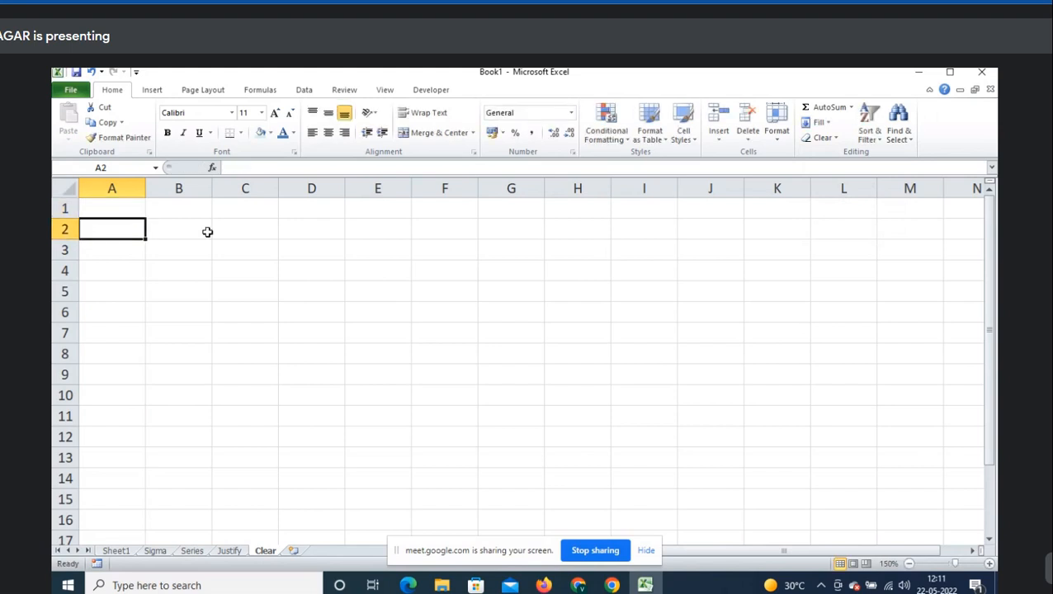
- Enter the note 'Home->Clear' in A2 and move to B4
type("Home->C")
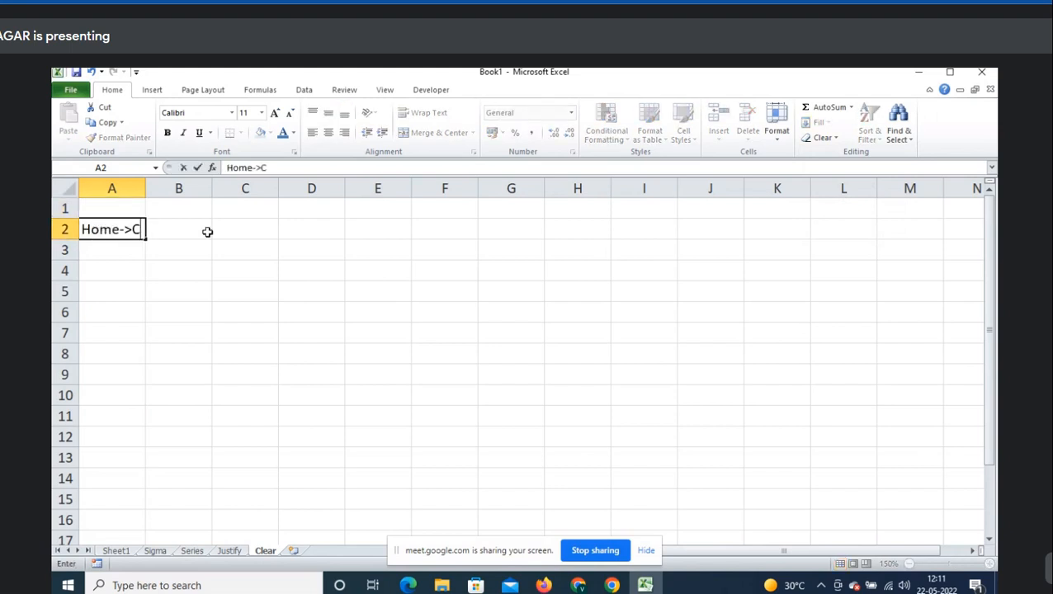
type("lear")
key("Return")
key("Right")
key("Down")
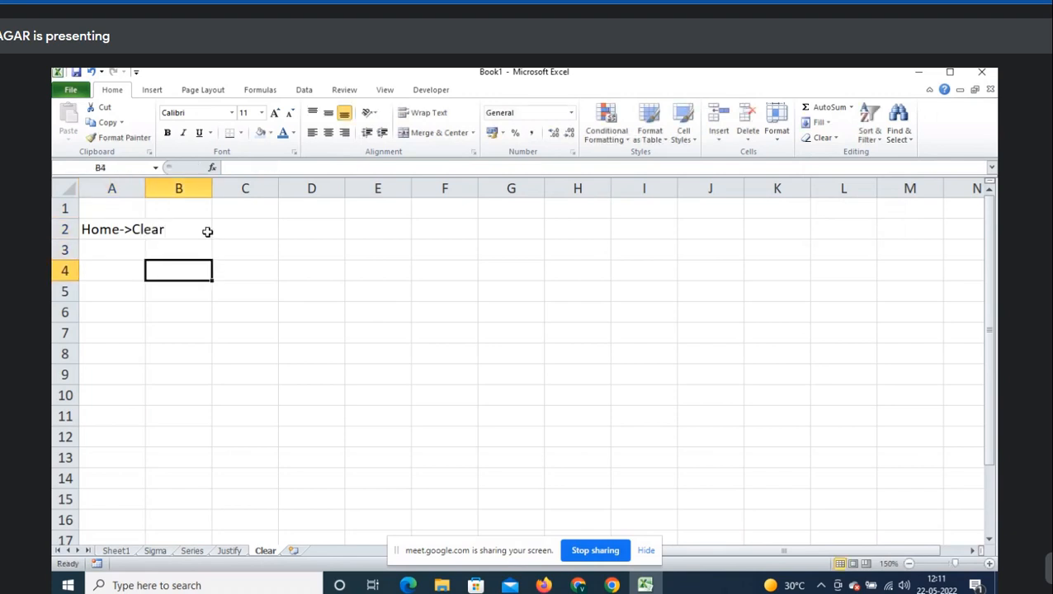
left_click(830, 139)
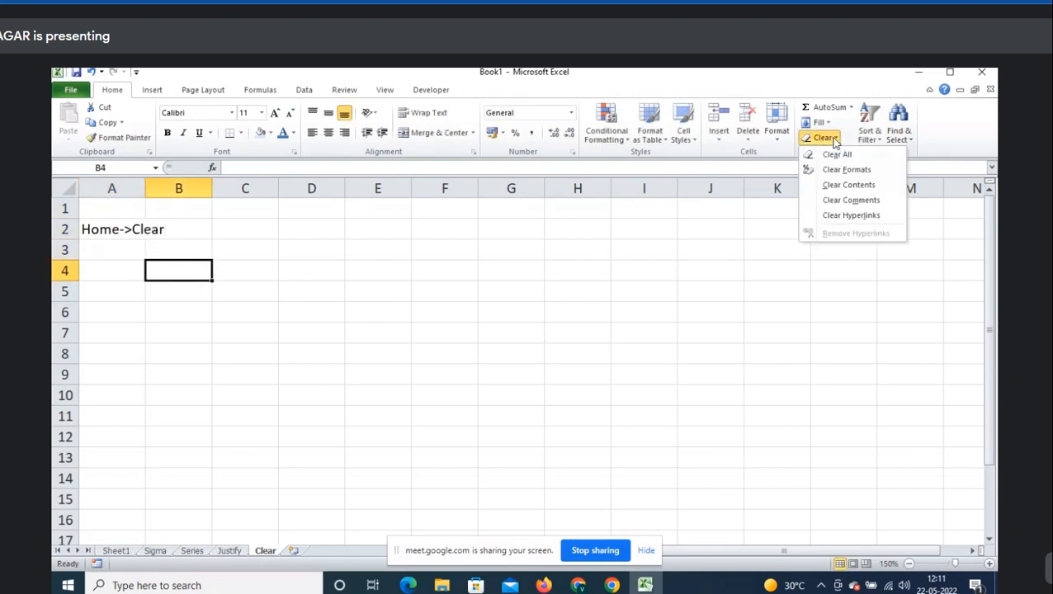
left_click(242, 292)
- Fill B4:D10 with random numbers using =RANDBETWEEN(100,500)
type("=ran")
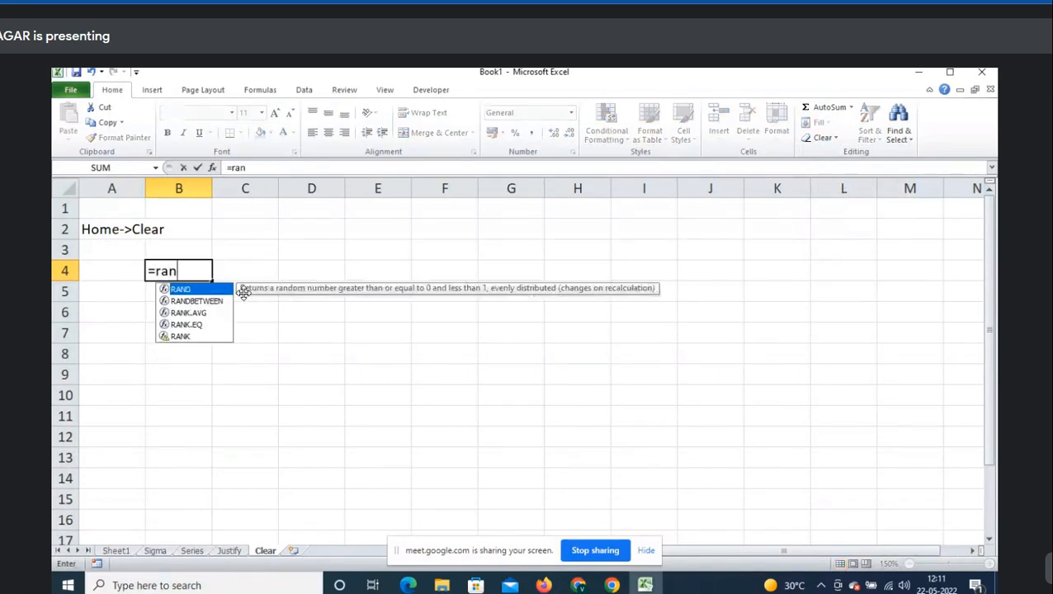
key("Down")
key("Tab")
type("100,500")
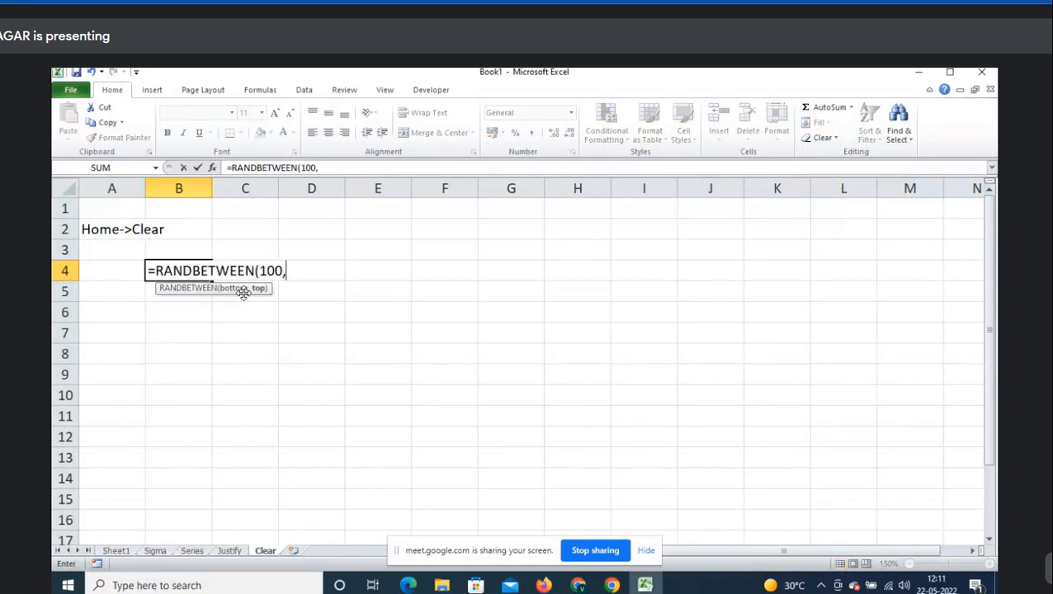
key("ctrl+Return")
key("shift+Down")
key("shift+Down")
key("shift+Down")
key("shift+Down")
key("shift+Down")
key("shift+Down")
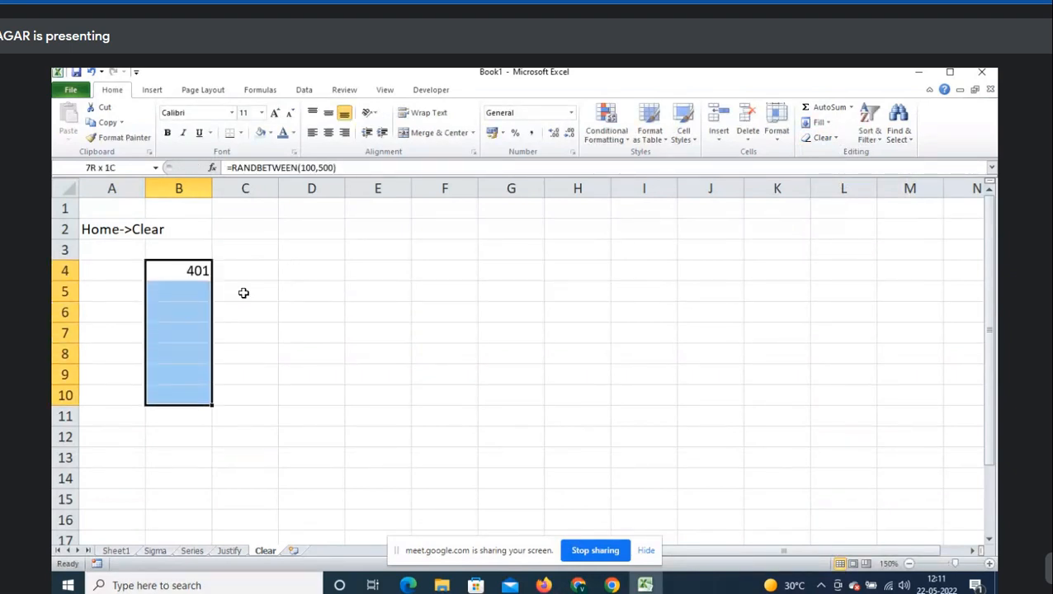
key("ctrl+d")
key("shift+Right")
key("shift+Right")
key("ctrl+r")
- Convert the random numbers in B4:D10 to fixed values with Paste Special Values
key("ctrl+c")
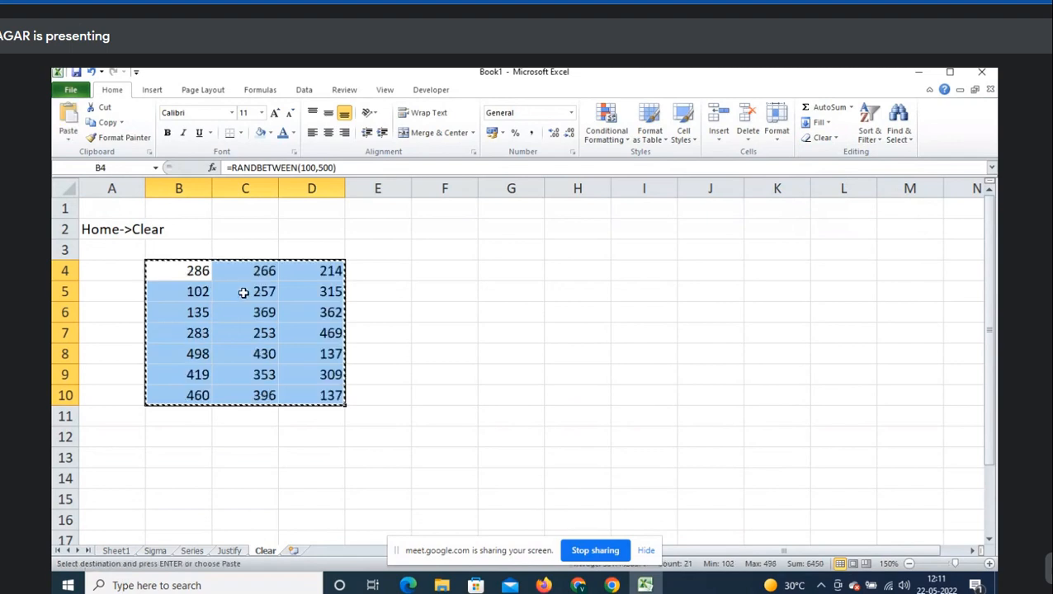
right_click(243, 292)
key("s")
key("v")
key("Escape")
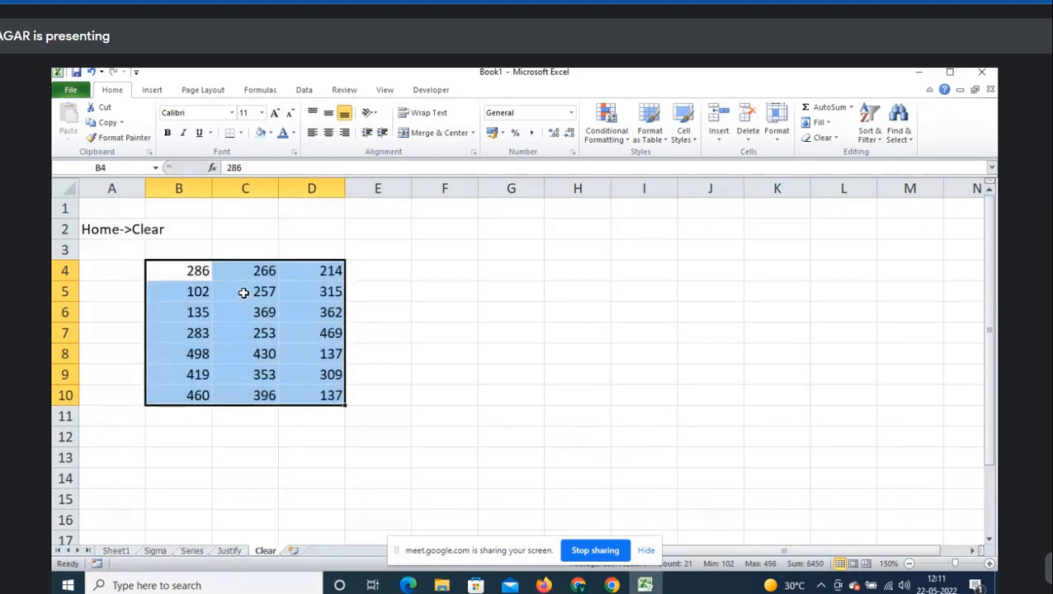
key("Down")
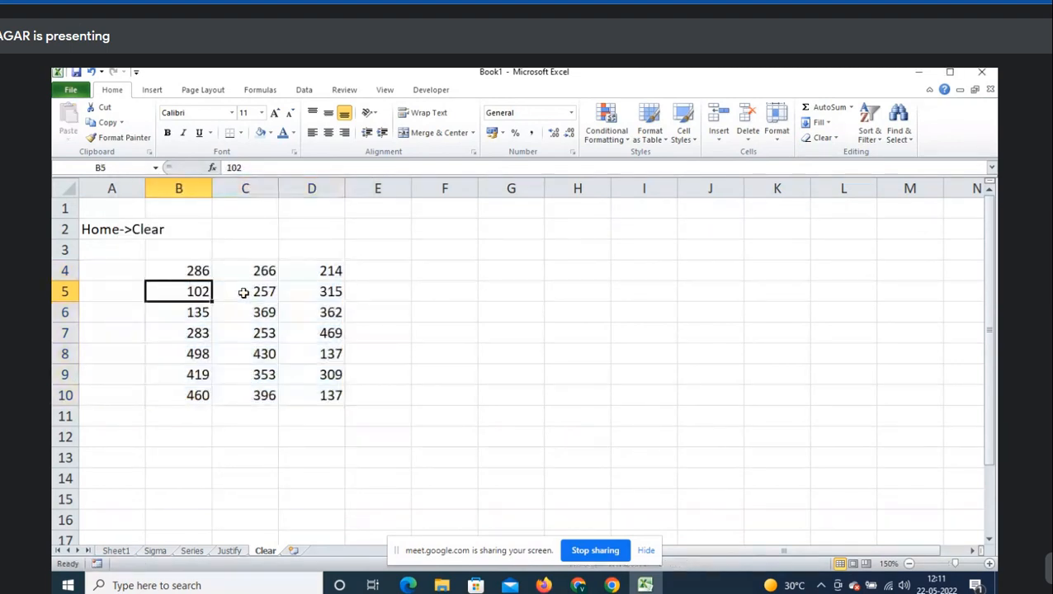
- Give the number table a light blue fill, All Borders and centered alignment
left_click(204, 273)
left_click_drag(208, 279, 317, 388)
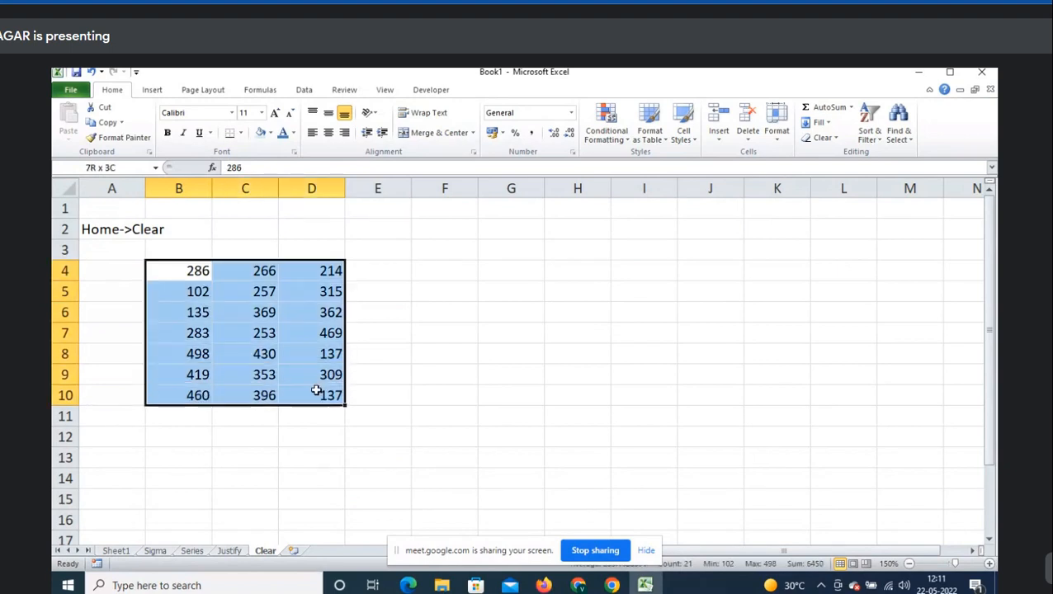
left_click(258, 134)
left_click(283, 334)
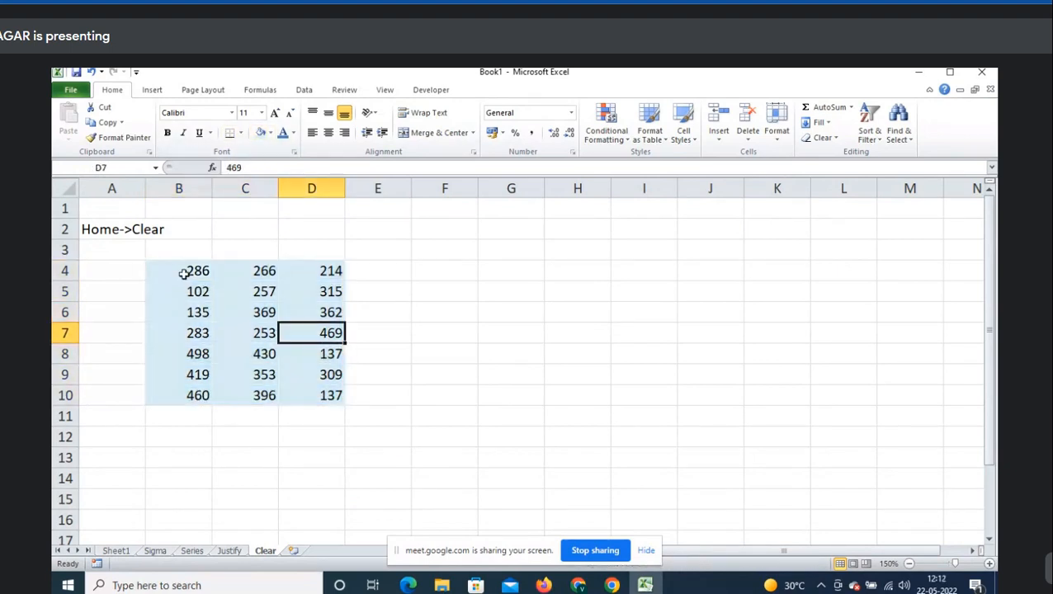
left_click_drag(183, 273, 325, 392)
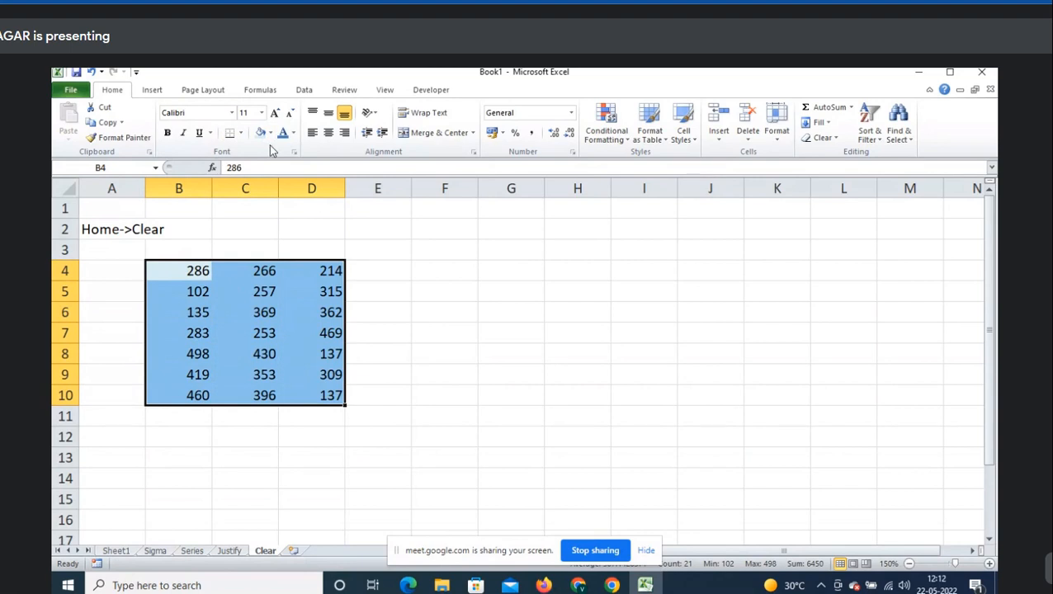
left_click(240, 134)
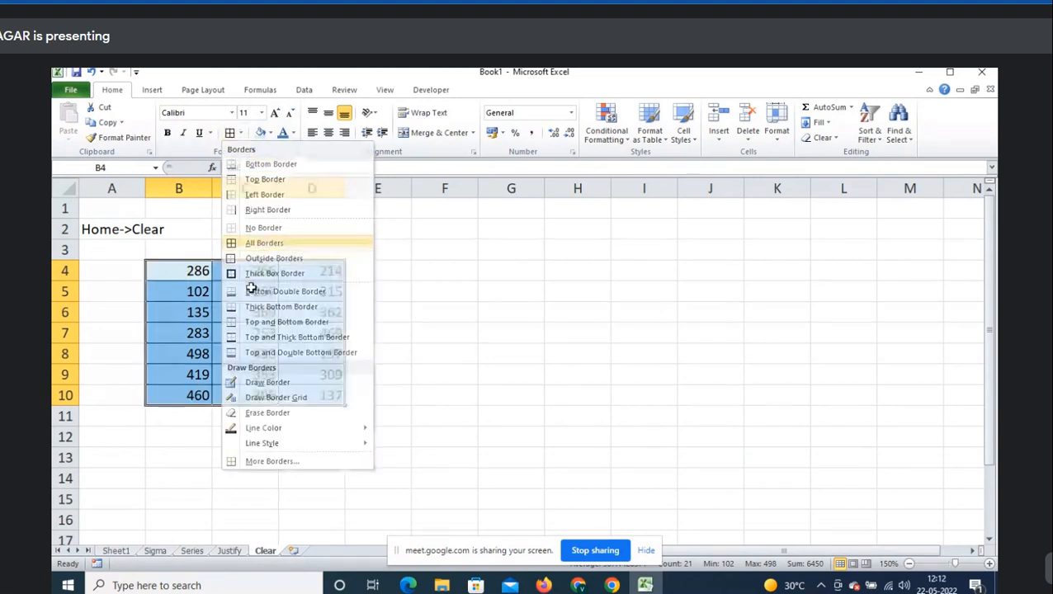
left_click(277, 239)
left_click(328, 133)
left_click(301, 297)
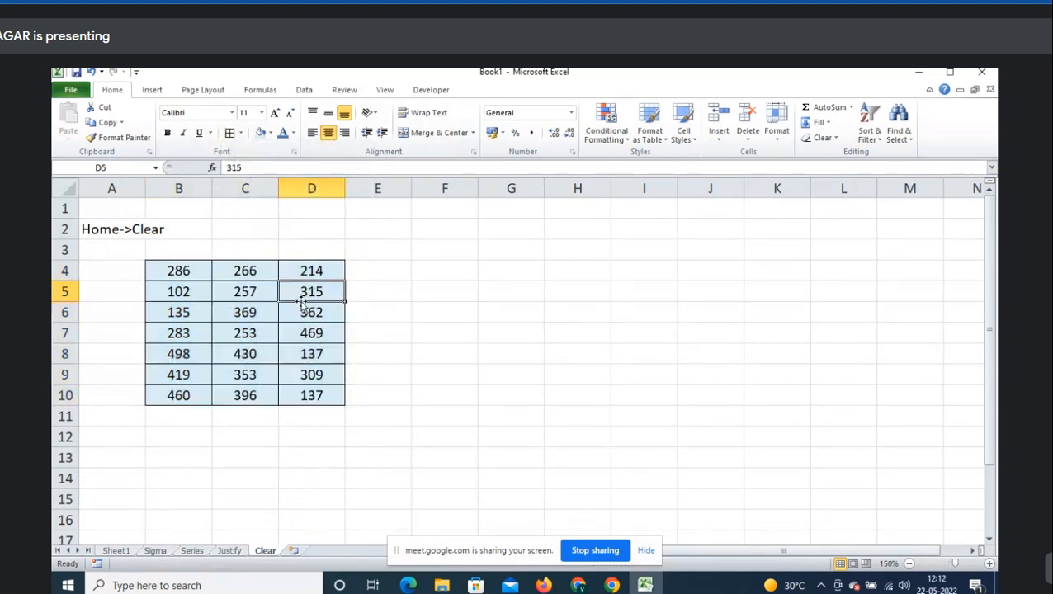
left_click_drag(199, 275, 311, 416)
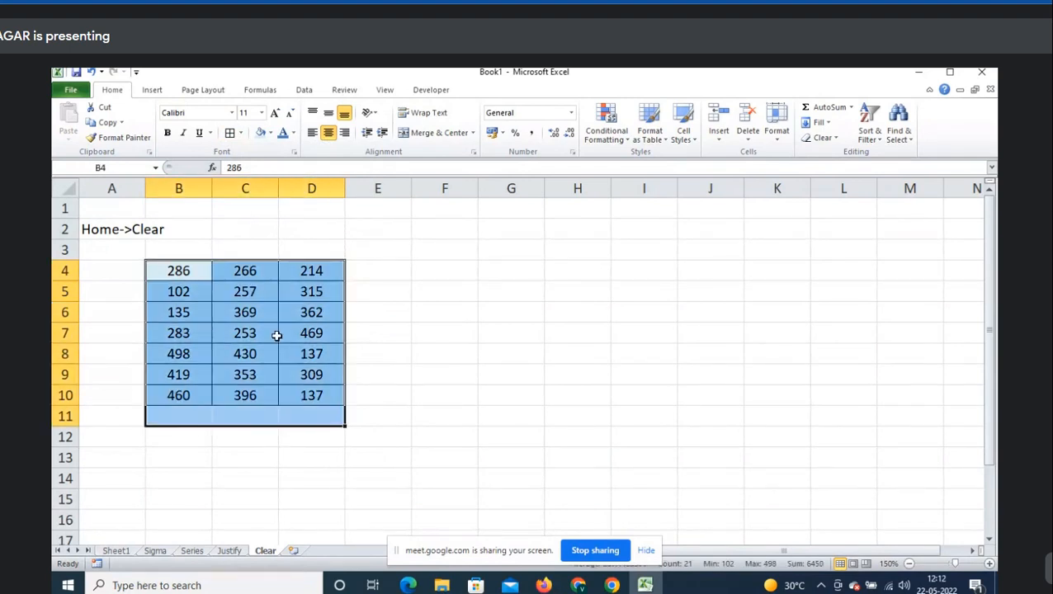
left_click(256, 314)
- Add the comment 'This is sales value' to cell B5
right_click(195, 294)
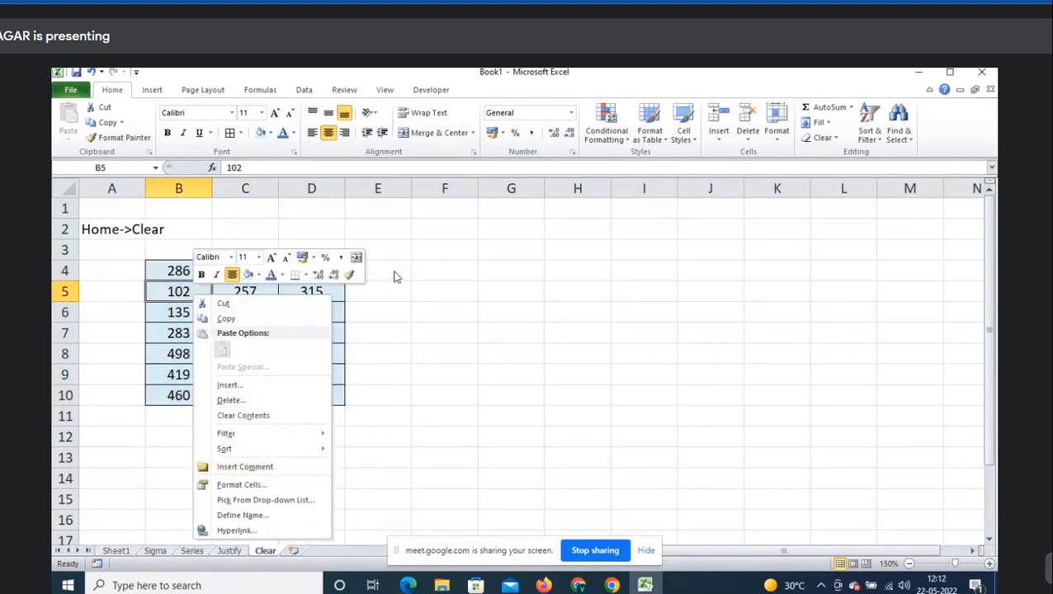
key("Escape")
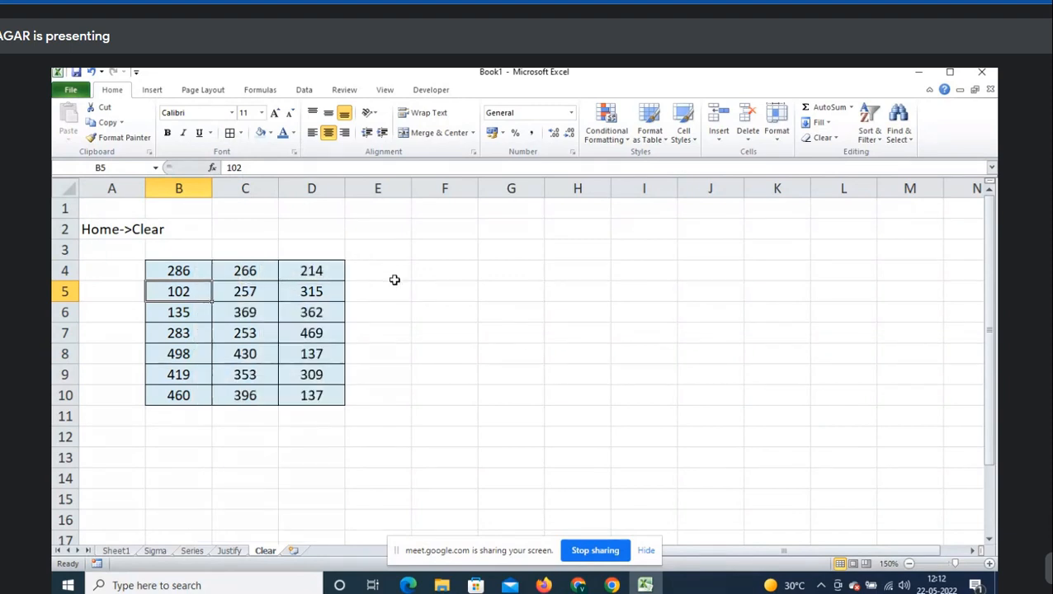
right_click(198, 292)
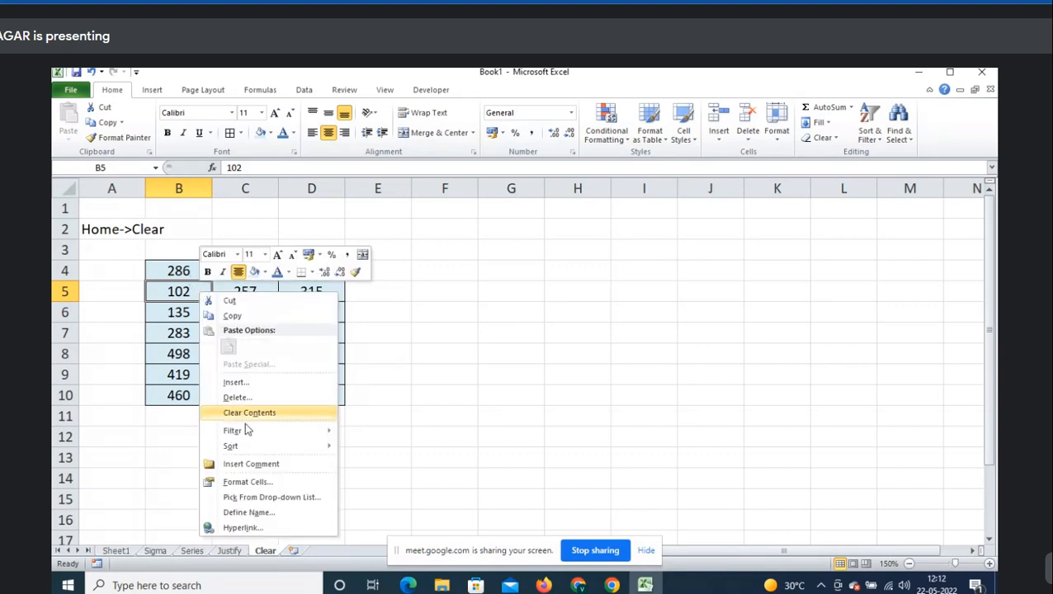
left_click(284, 474)
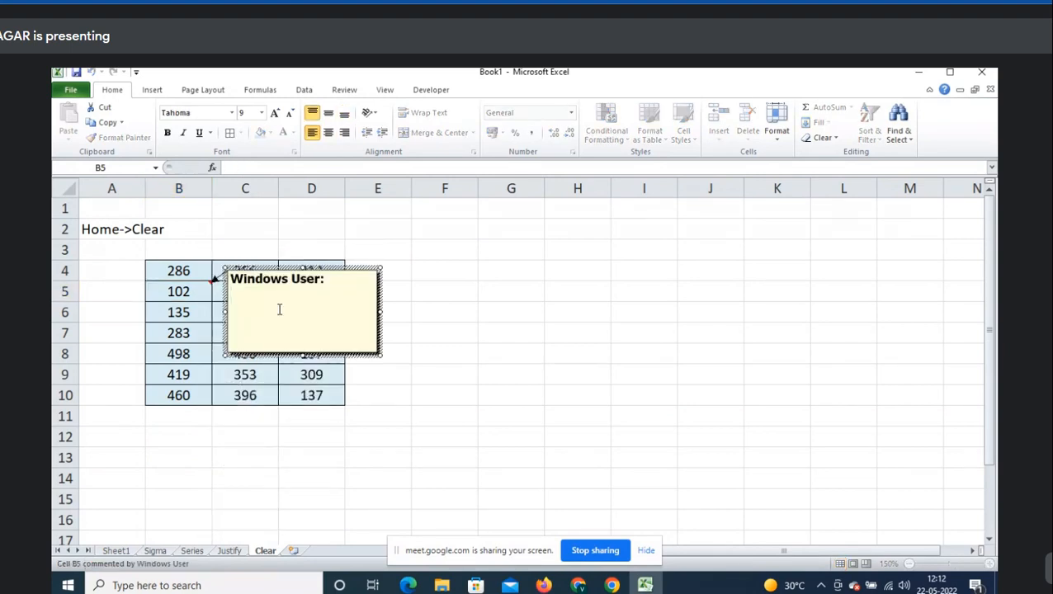
type("This is sales value")
key("Escape")
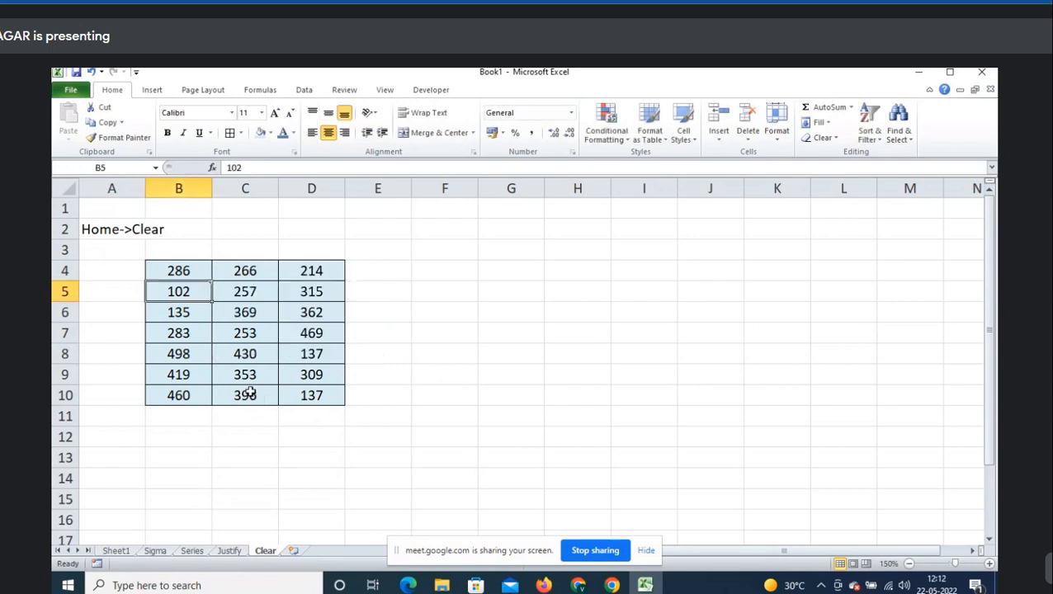
- Add the comment 'Discount caluclation: Sales*10%' to cell C10
right_click(250, 393)
left_click(301, 318)
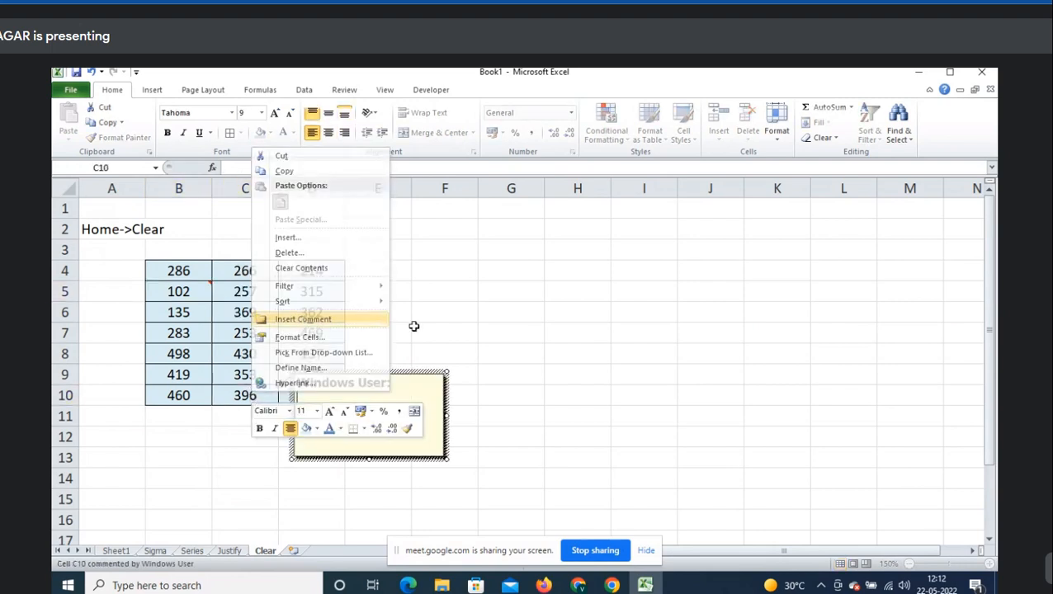
type("Disc")
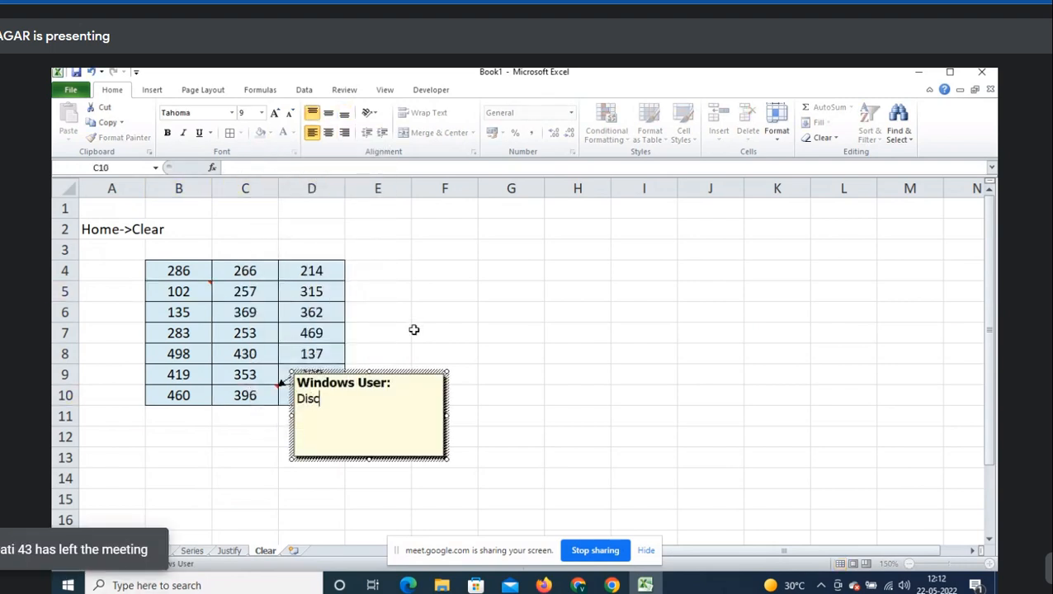
type("ount caluclation: sAle")
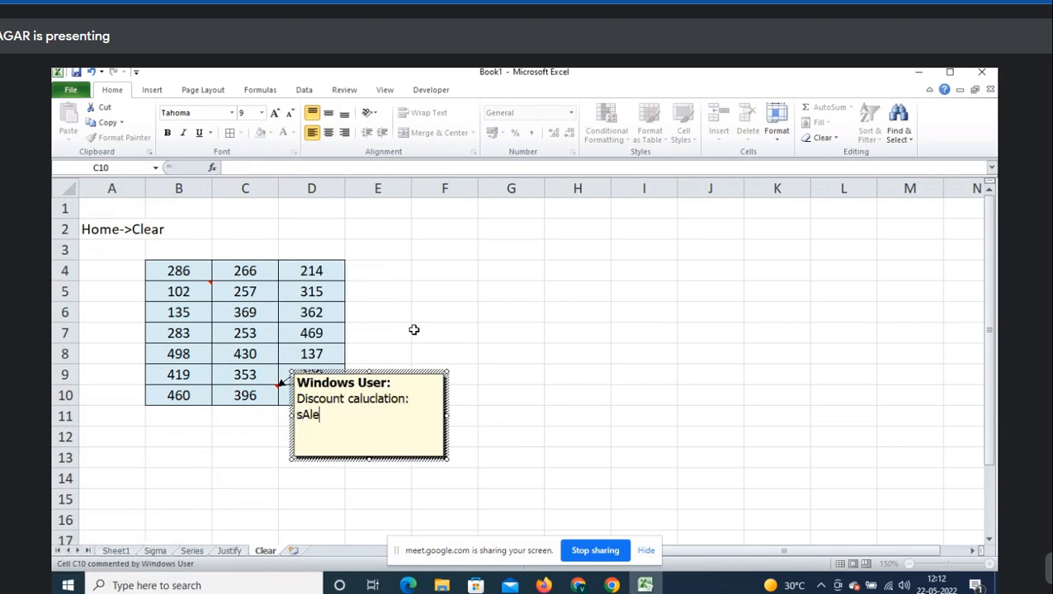
key("BackSpace")
key("BackSpace")
key("BackSpace")
key("BackSpace")
type("Sales*10%")
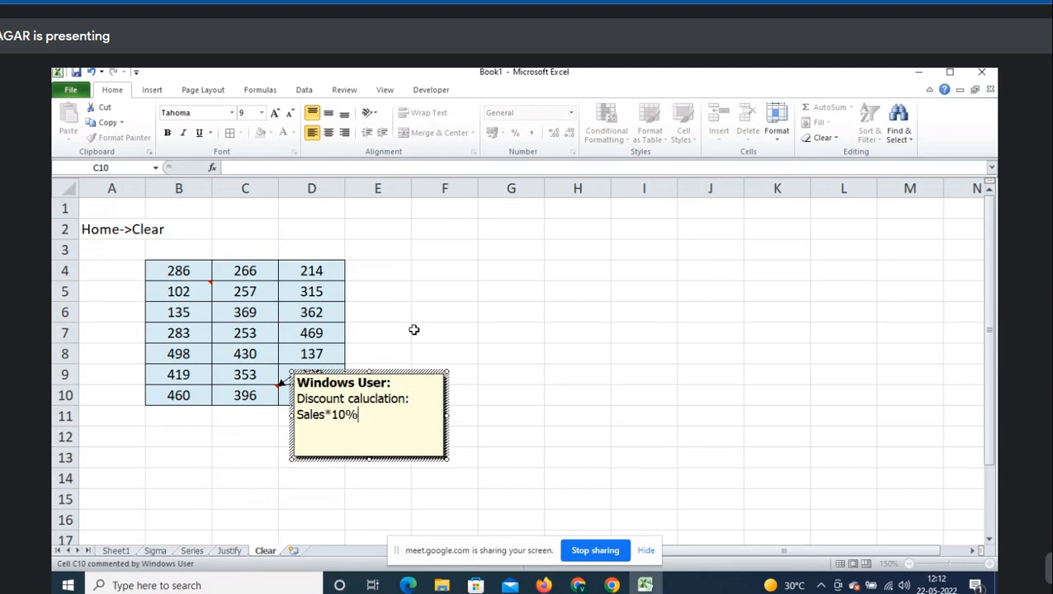
left_click(251, 400)
- Insert an empty comment on C6, then start a comment on D6 with Shift+F2
left_click(258, 314)
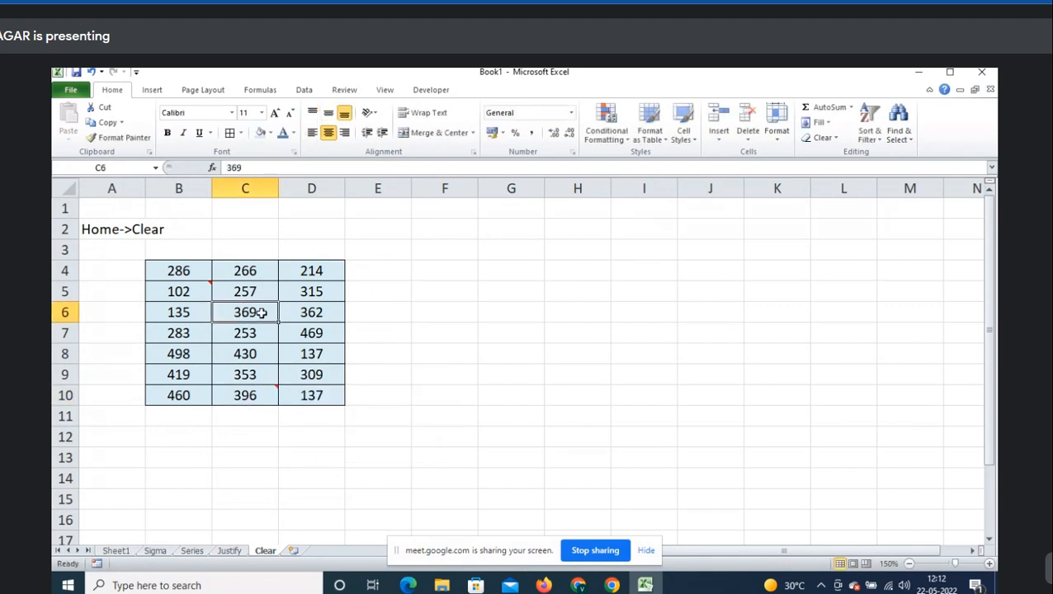
right_click(263, 317)
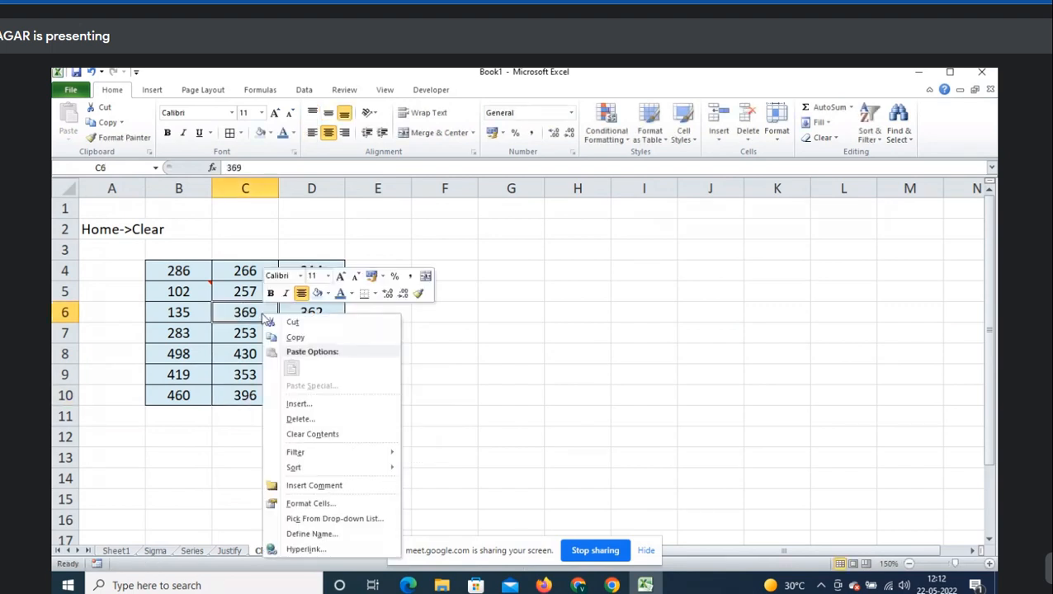
left_click(364, 489)
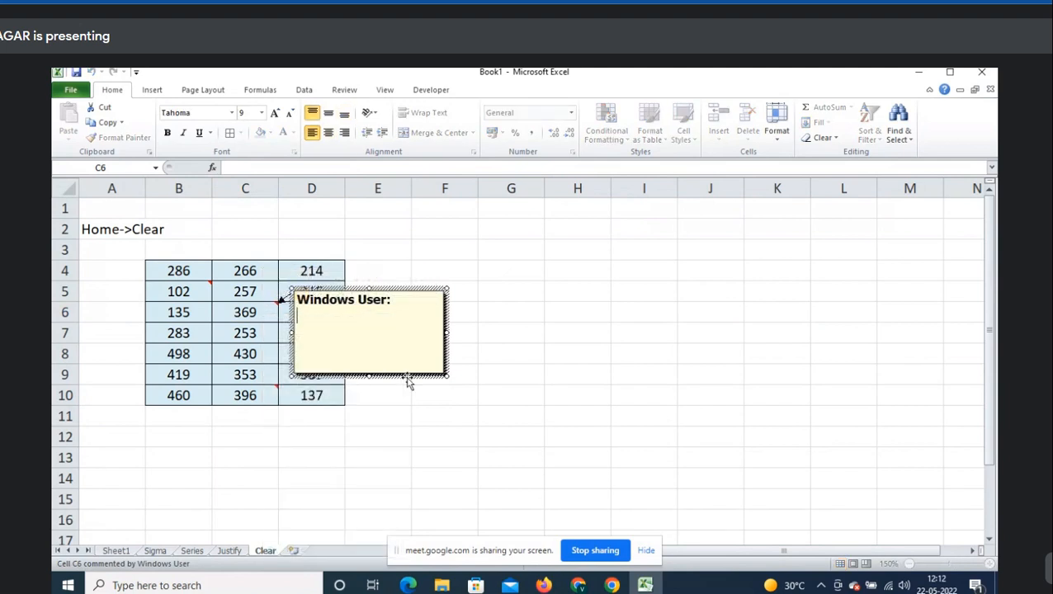
left_click(408, 377)
key("Escape")
left_click(325, 317)
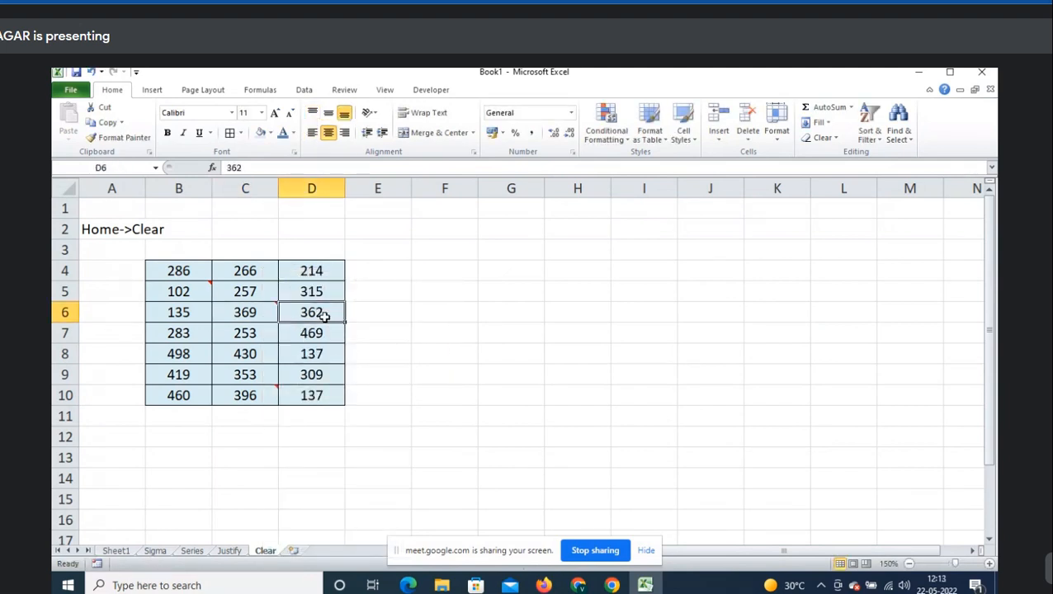
key("shift+F2")
- Close the D6 comment and insert a blank row at row 3
key("Escape")
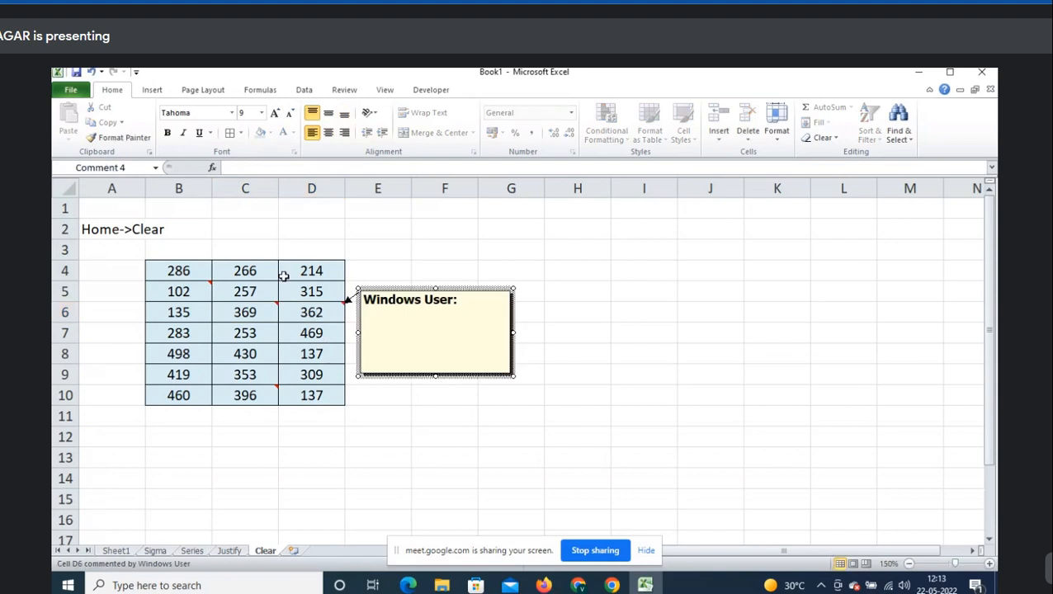
key("Escape")
left_click(217, 251)
key("shift+space")
key("ctrl+shift+plus")
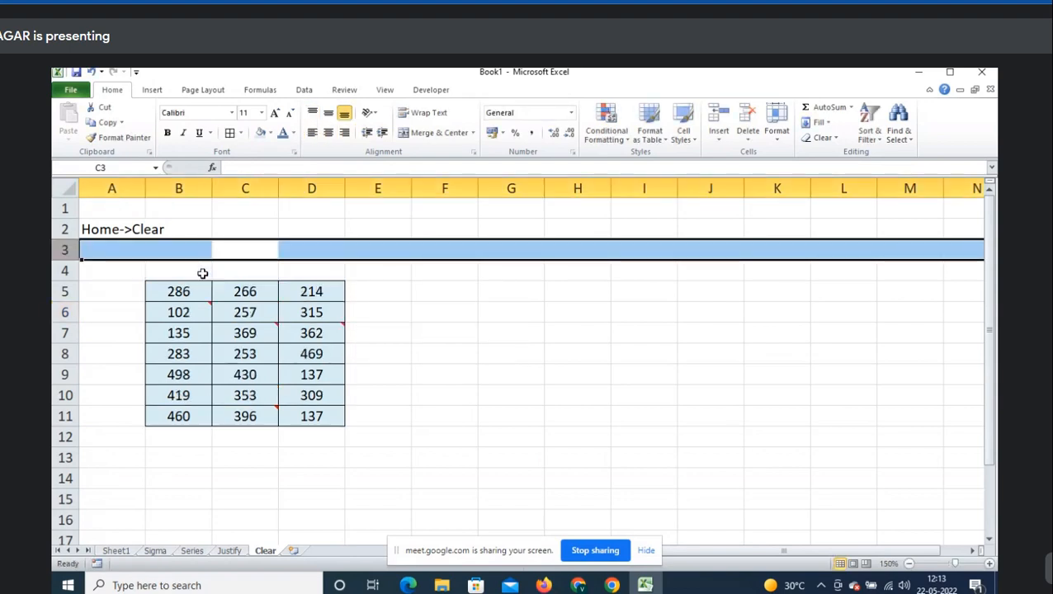
- Enter the note 'Shfit+F2: To insert a comment' in B3
key("Left")
type("Shfit")
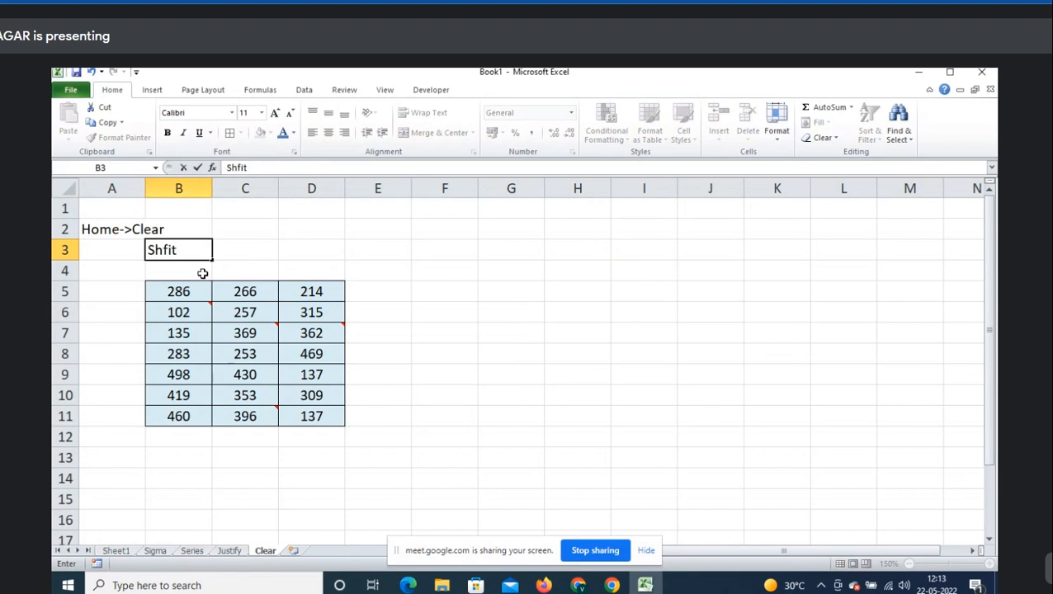
type("+F2: IT")
key("BackSpace")
key("BackSpace")
type("To")
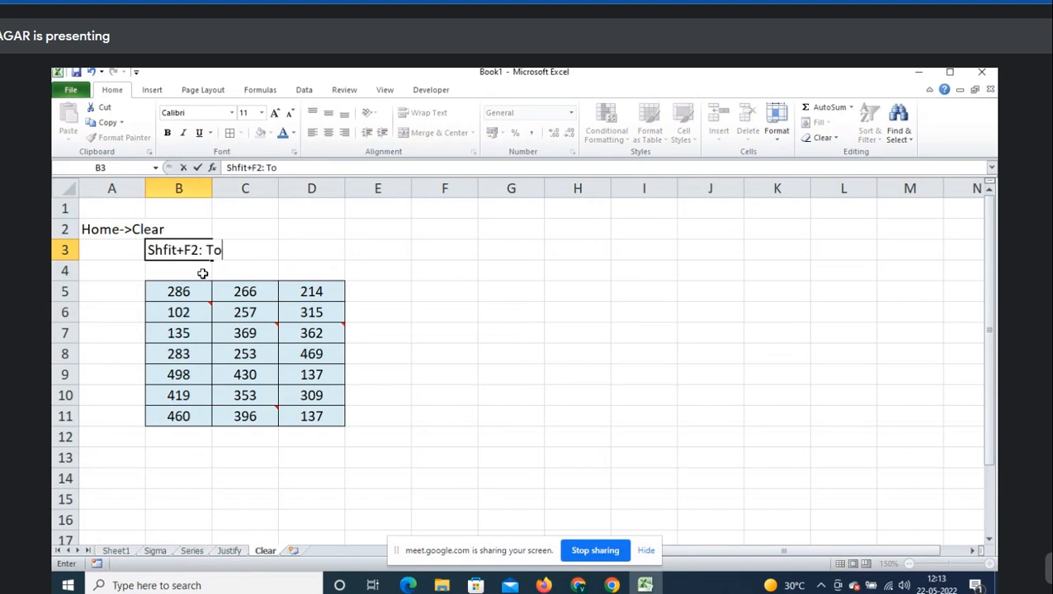
type(" insert a commnet")
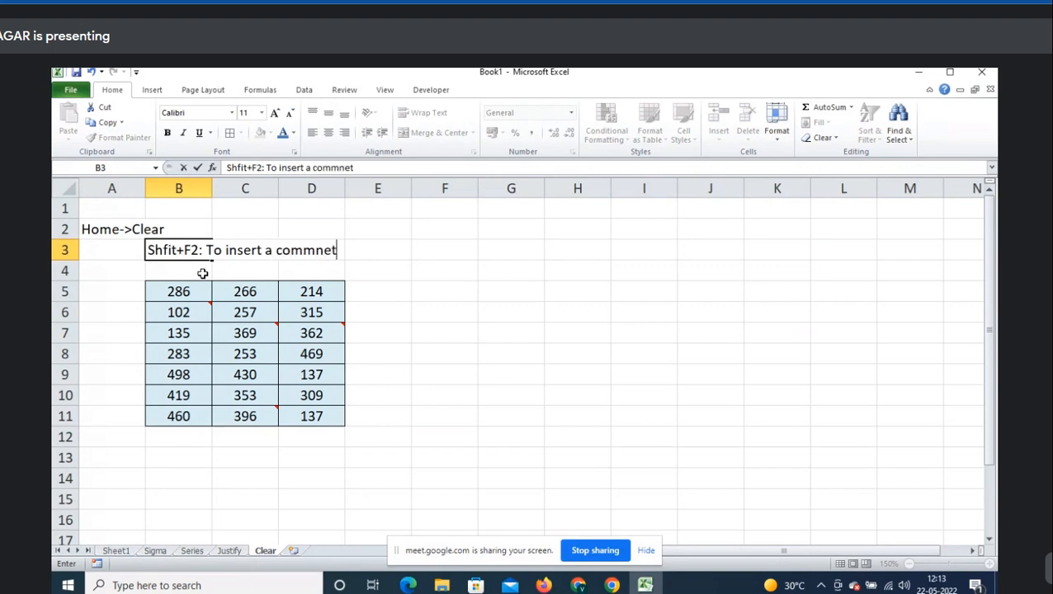
key("BackSpace")
key("BackSpace")
key("BackSpace")
type("ent")
key("Return")
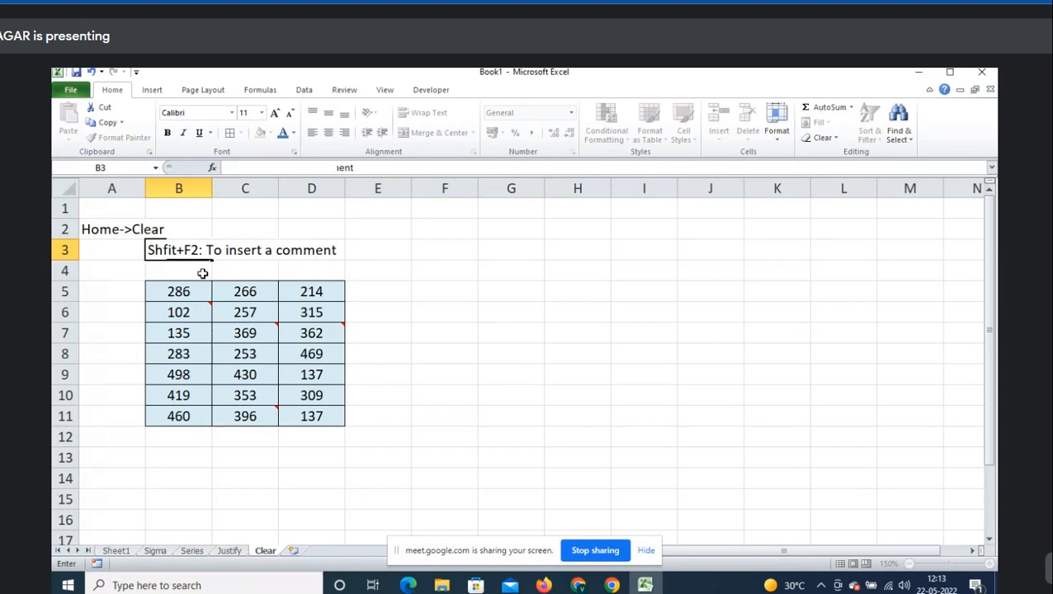
- Enter 'or Right click on cell->insert comment' in B4 and insert a blank row above the table
type("or Right ")
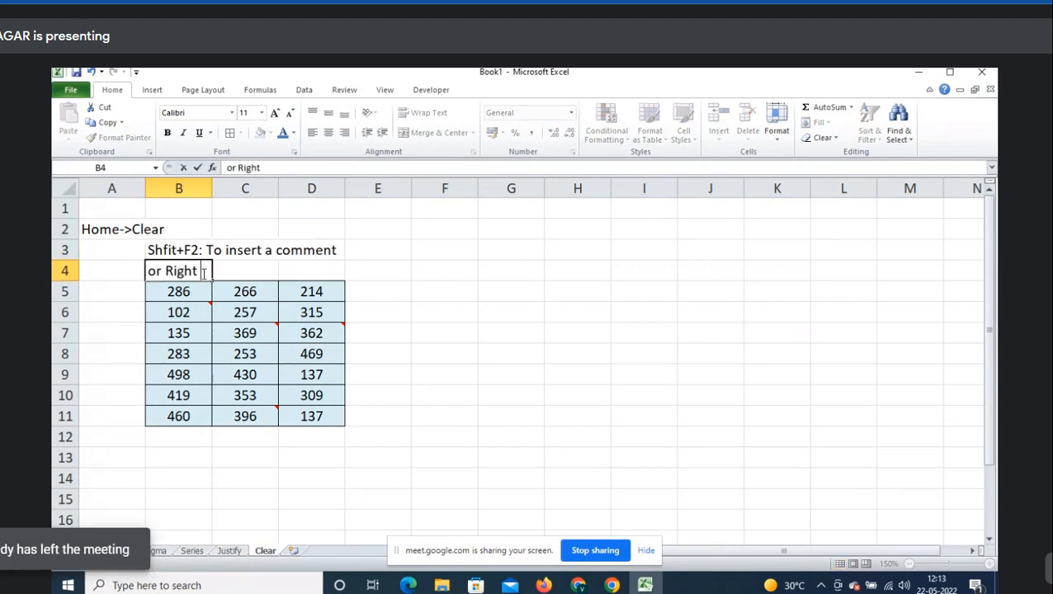
type("click on c")
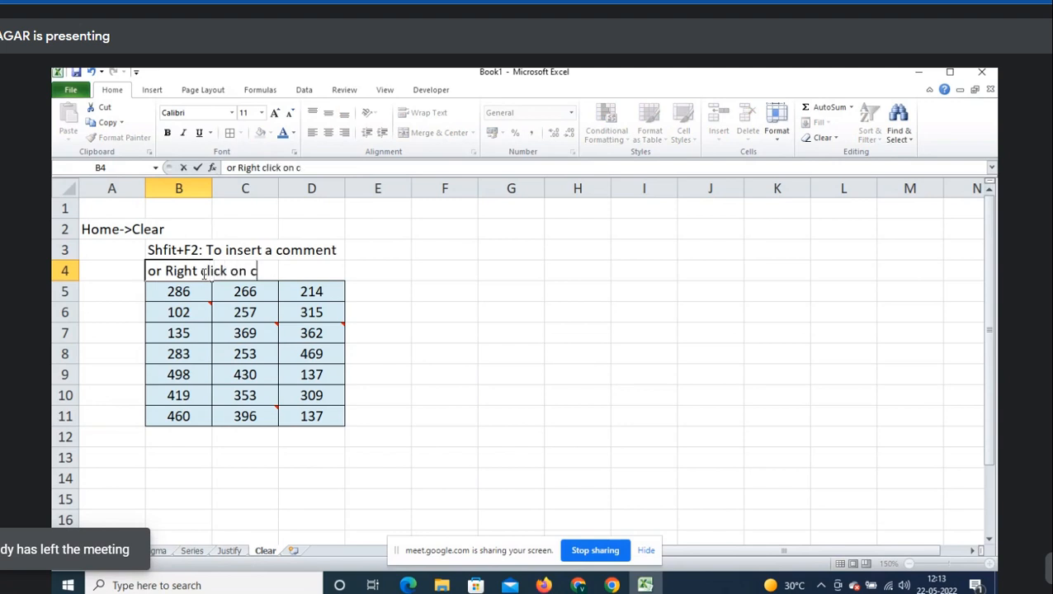
type("ell->insert comment")
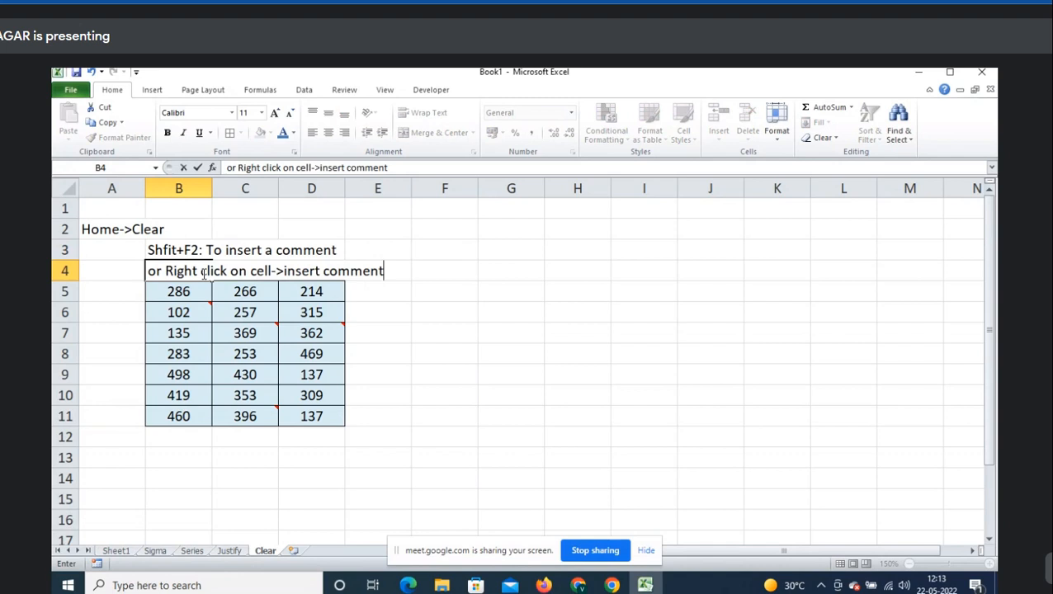
key("Return")
key("shift+space")
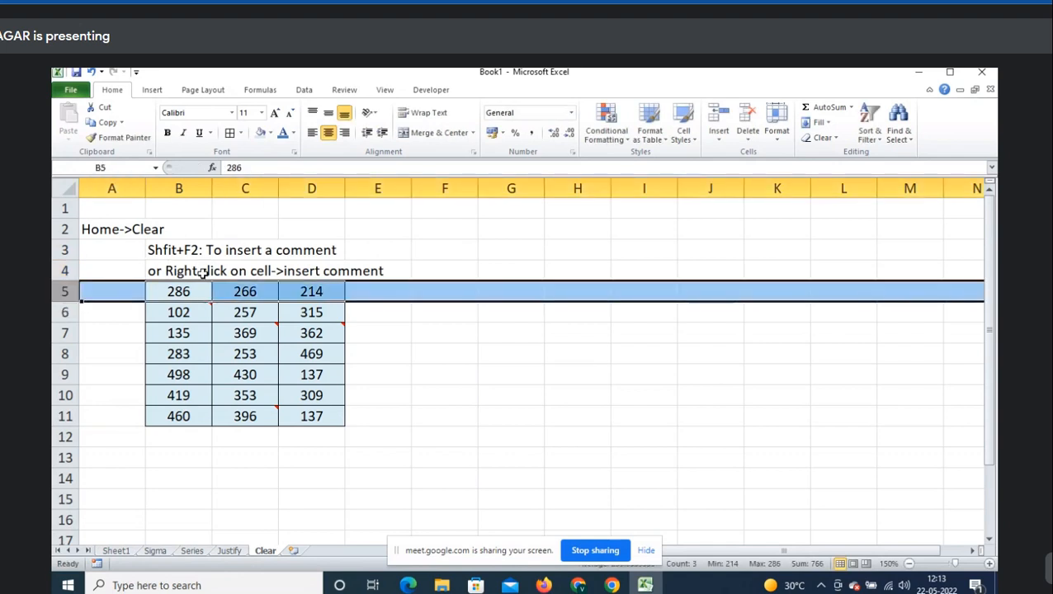
key("ctrl+shift+plus")
- Copy the table B6:D12 and paste copies at H6 and L6
left_click(202, 275)
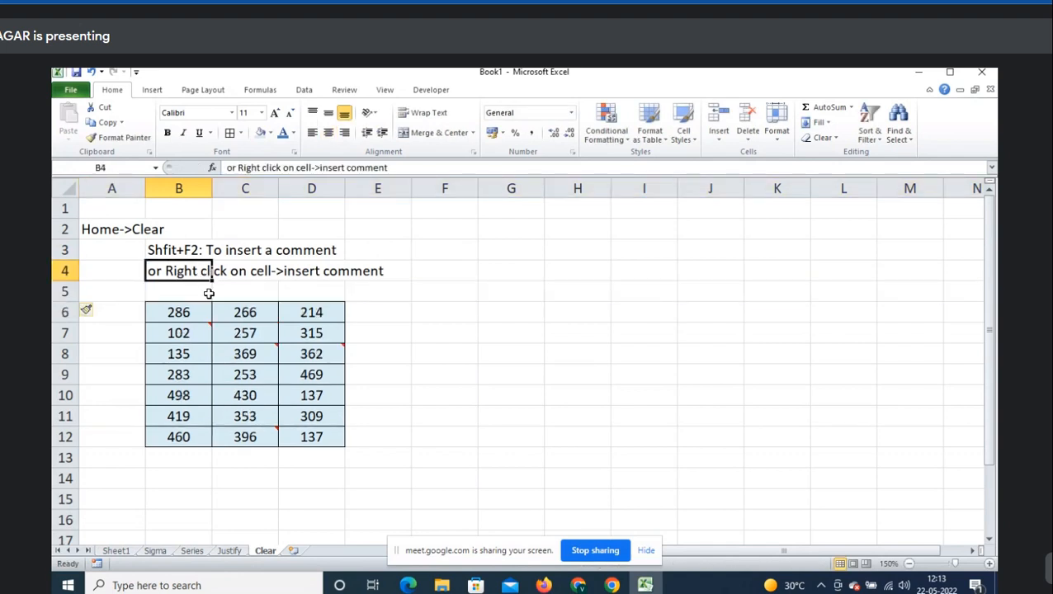
left_click_drag(202, 313, 292, 433)
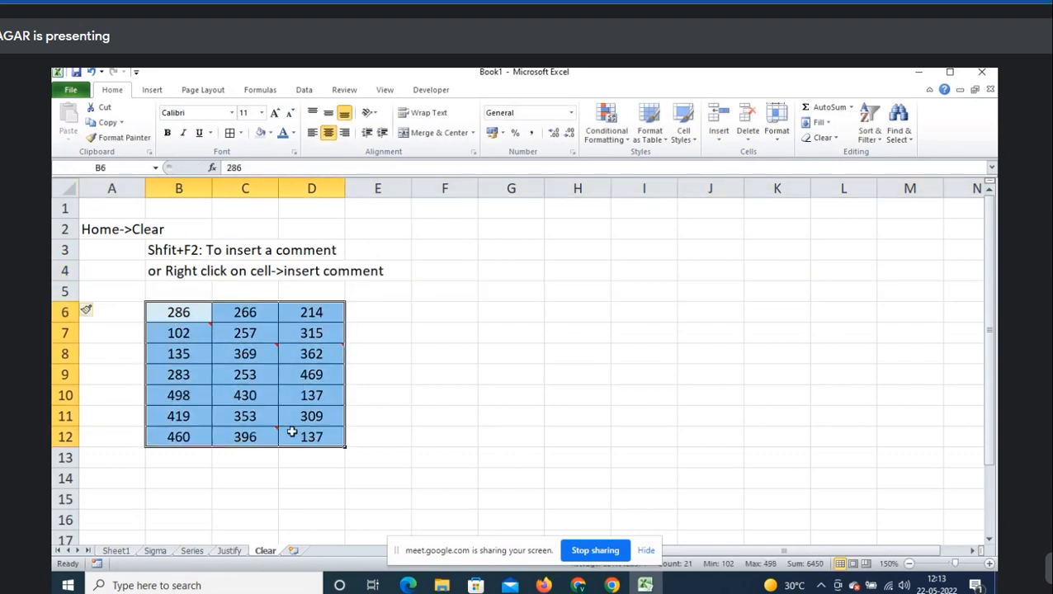
key("ctrl+c")
left_click(571, 315)
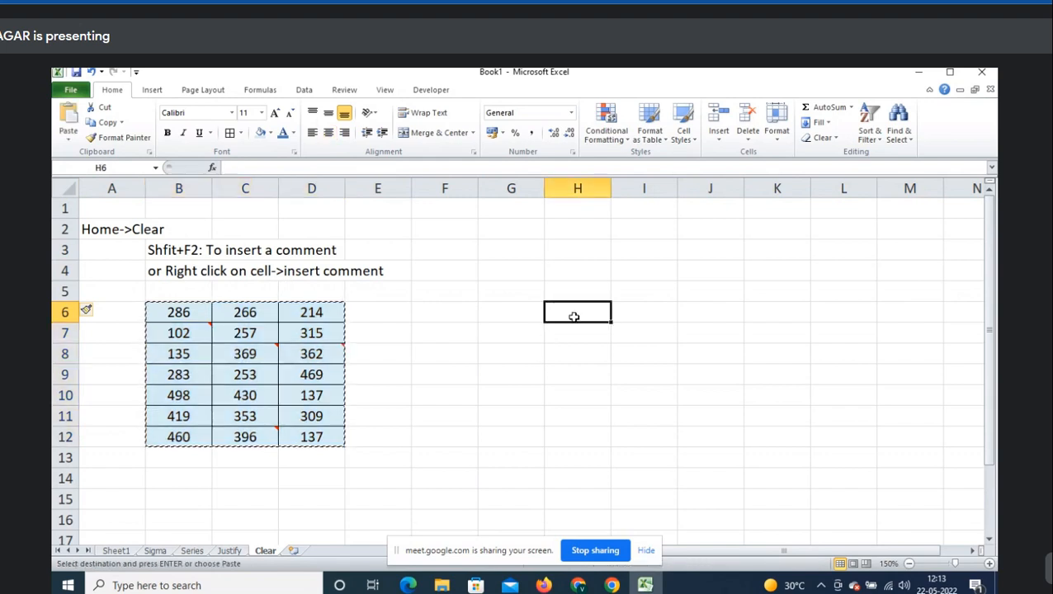
key("ctrl+v")
left_click(850, 313)
key("ctrl+v")
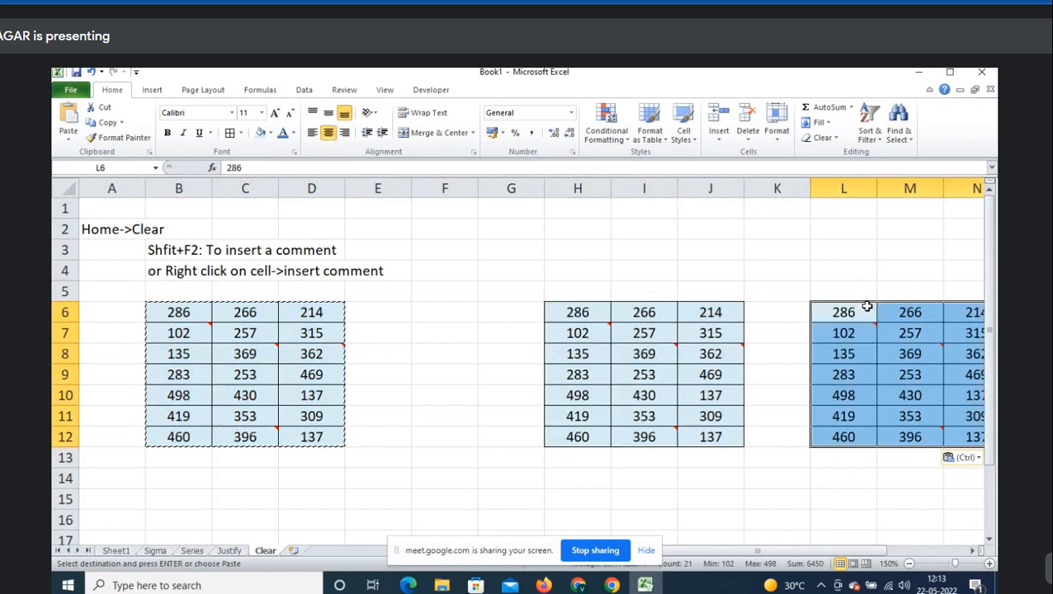
- Delete empty column F so the copies sit in G6:I12 and K6:M12, then reselect B6:D12
left_click(441, 187)
key("ctrl+minus")
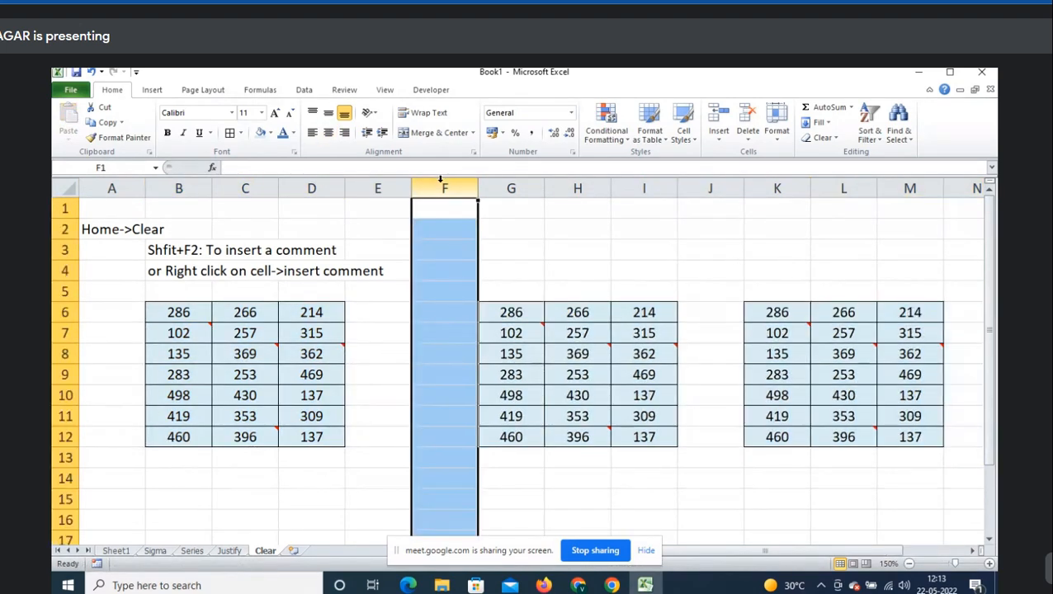
left_click(369, 357)
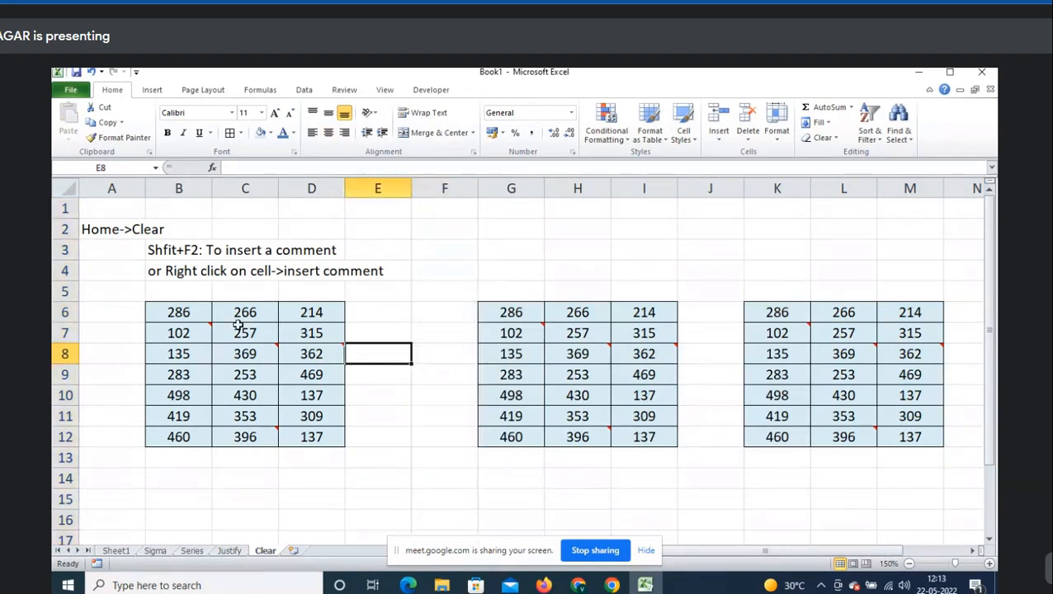
left_click_drag(188, 312, 305, 436)
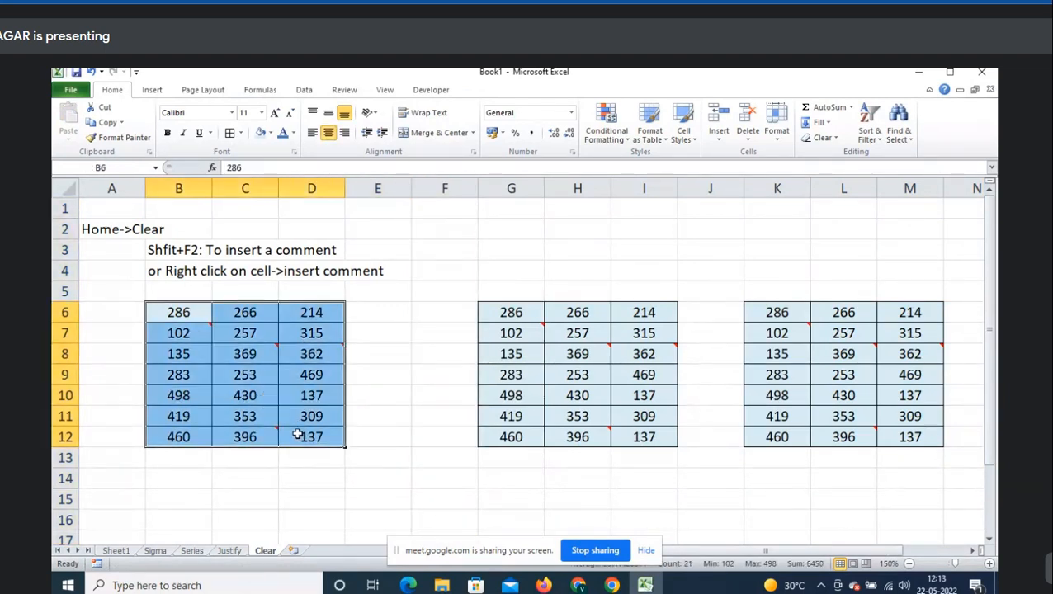
left_click_drag(187, 312, 314, 438)
left_click(238, 329)
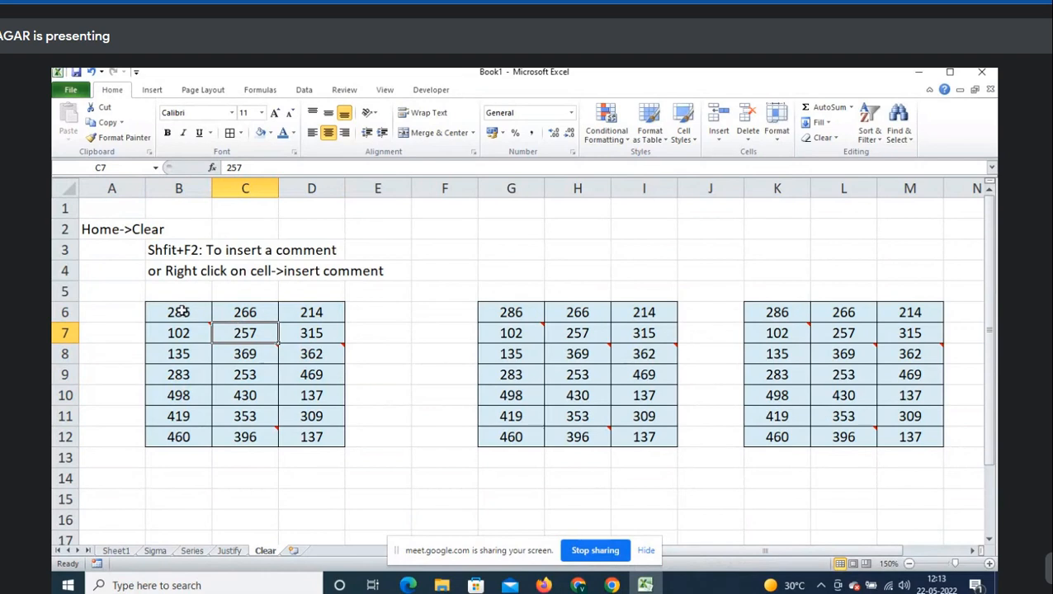
left_click_drag(181, 312, 307, 434)
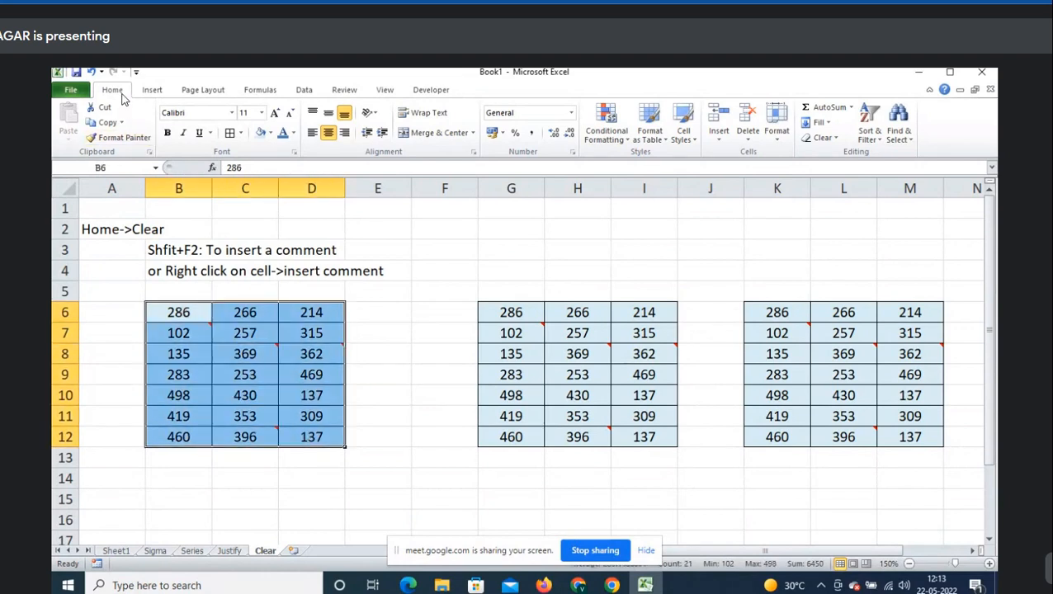
left_click(837, 140)
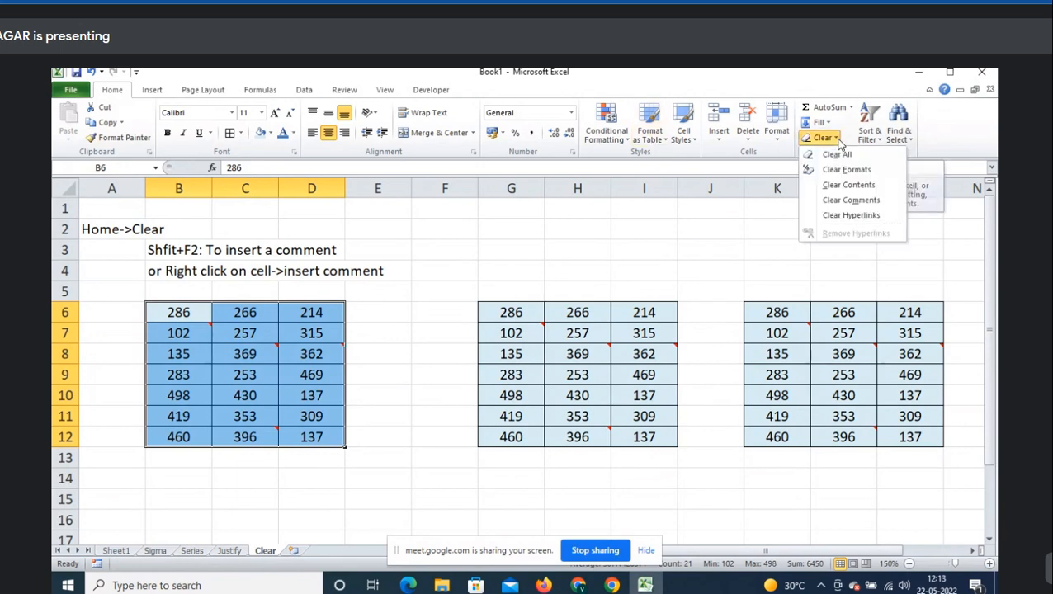
left_click(862, 176)
left_click(364, 289)
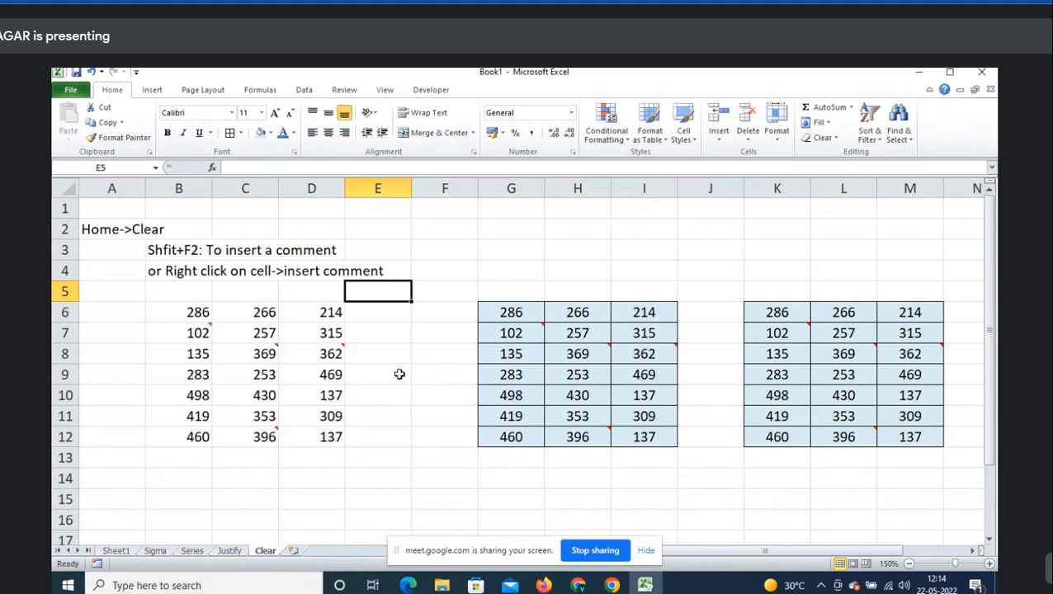
key("ctrl+z")
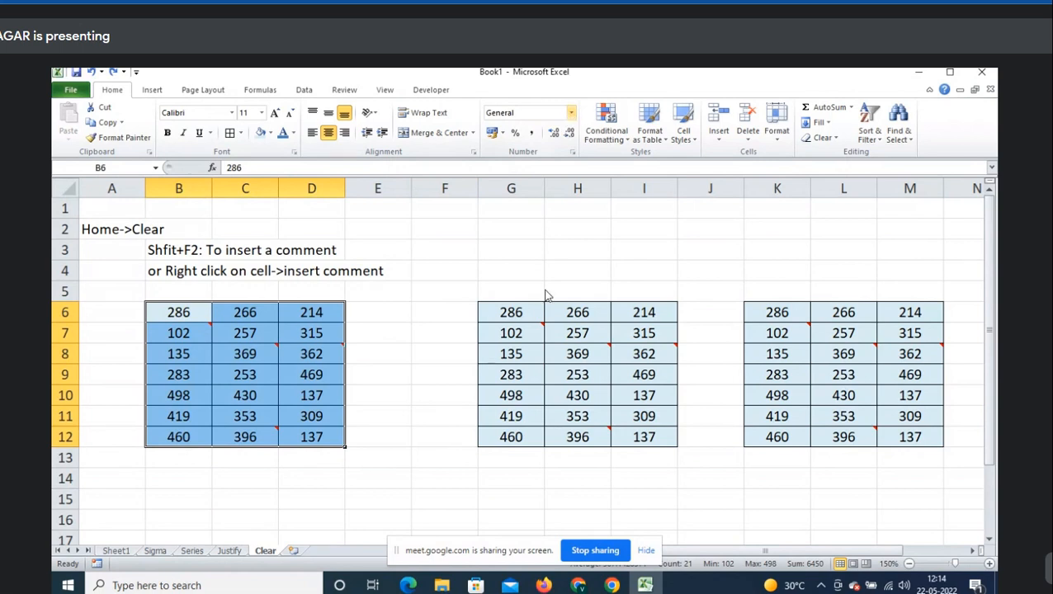
- Apply Currency format to B6:D12, then strip all its formatting with Clear Formats twice
left_click(573, 114)
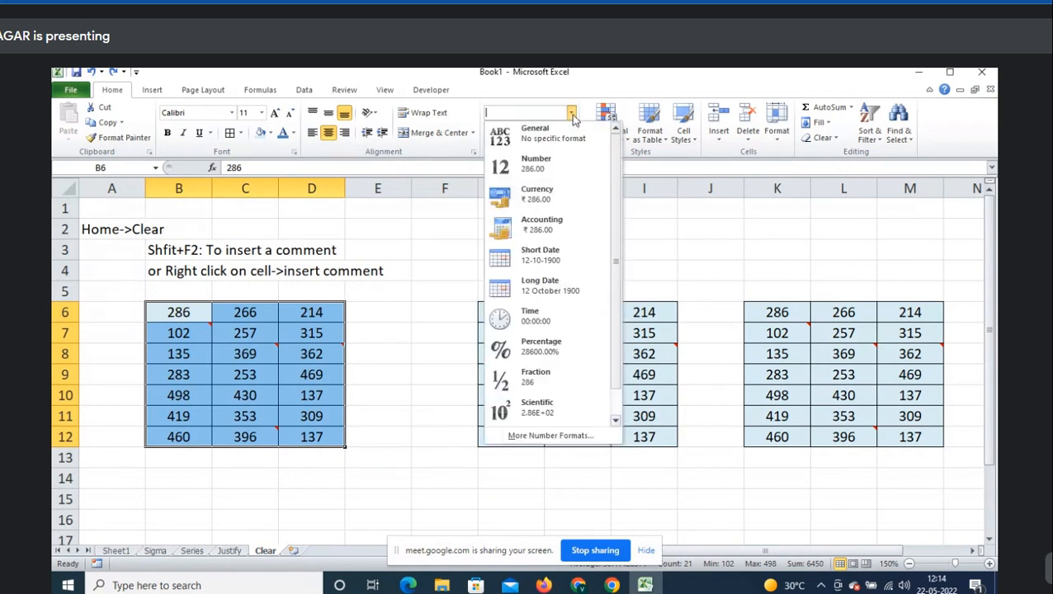
left_click(555, 210)
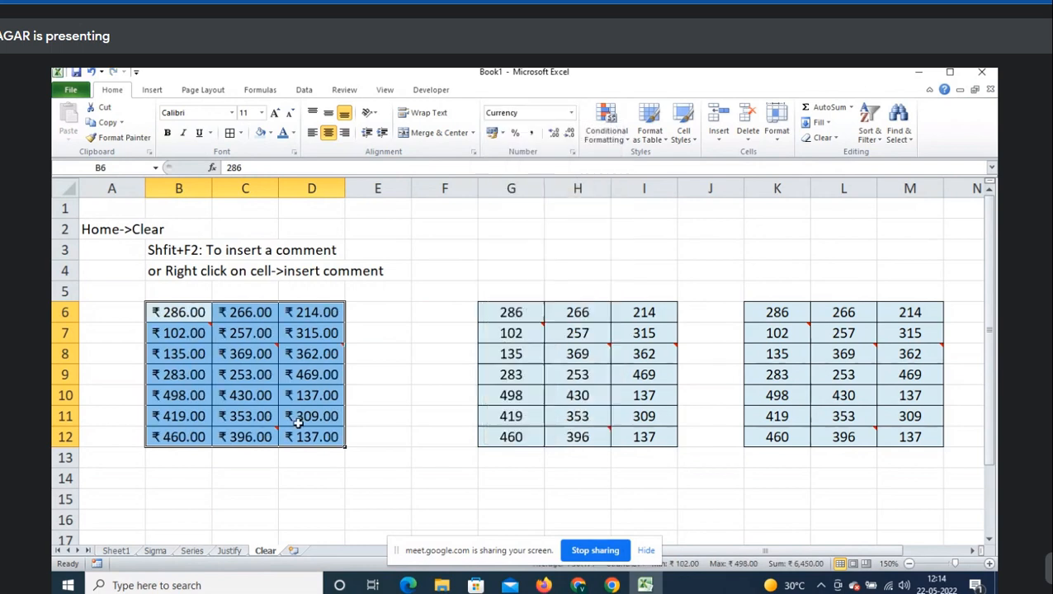
left_click(833, 138)
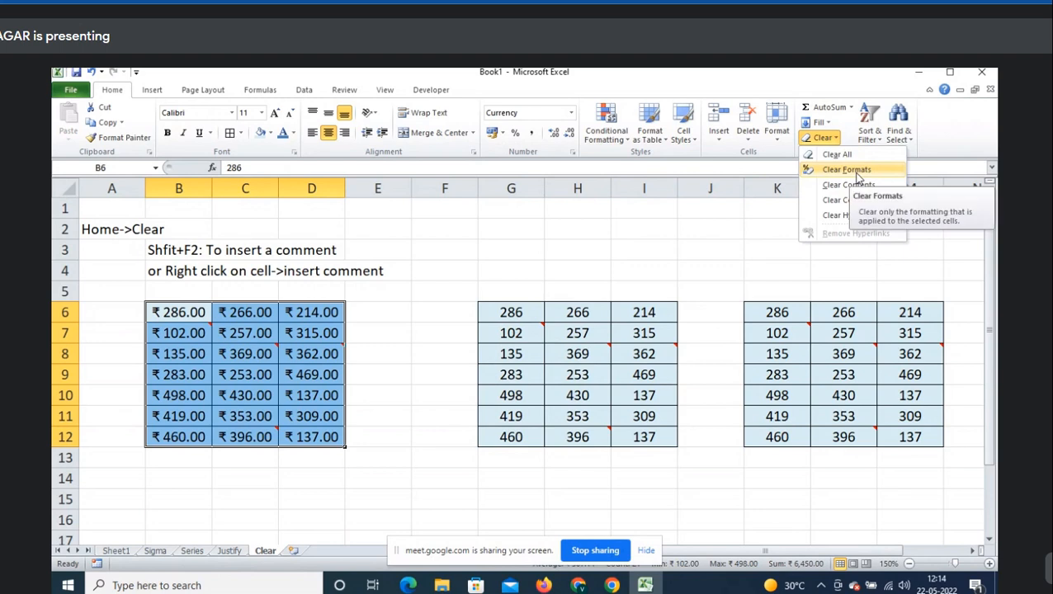
left_click(847, 169)
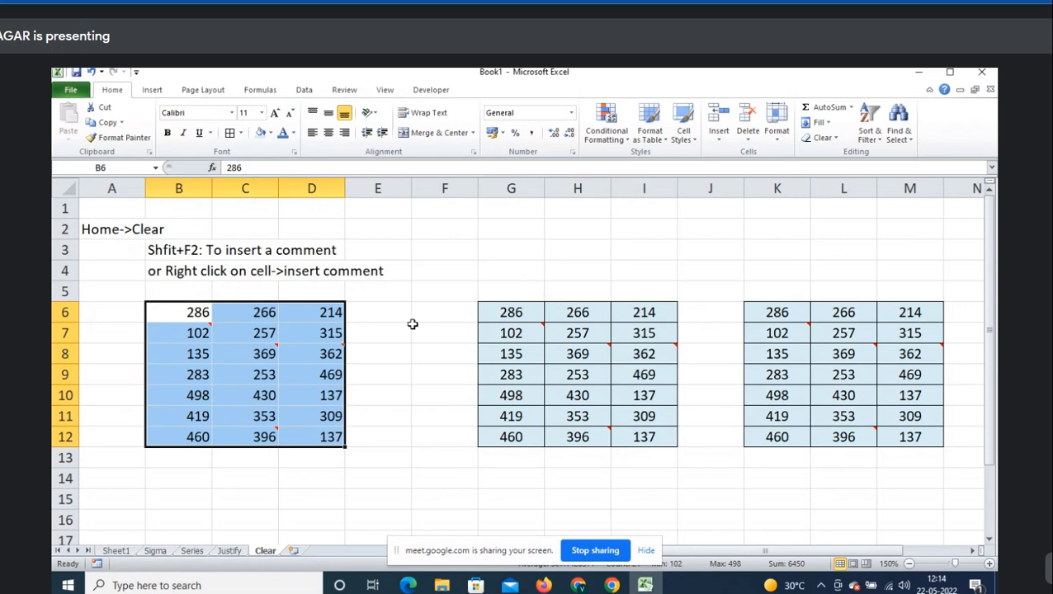
left_click(833, 139)
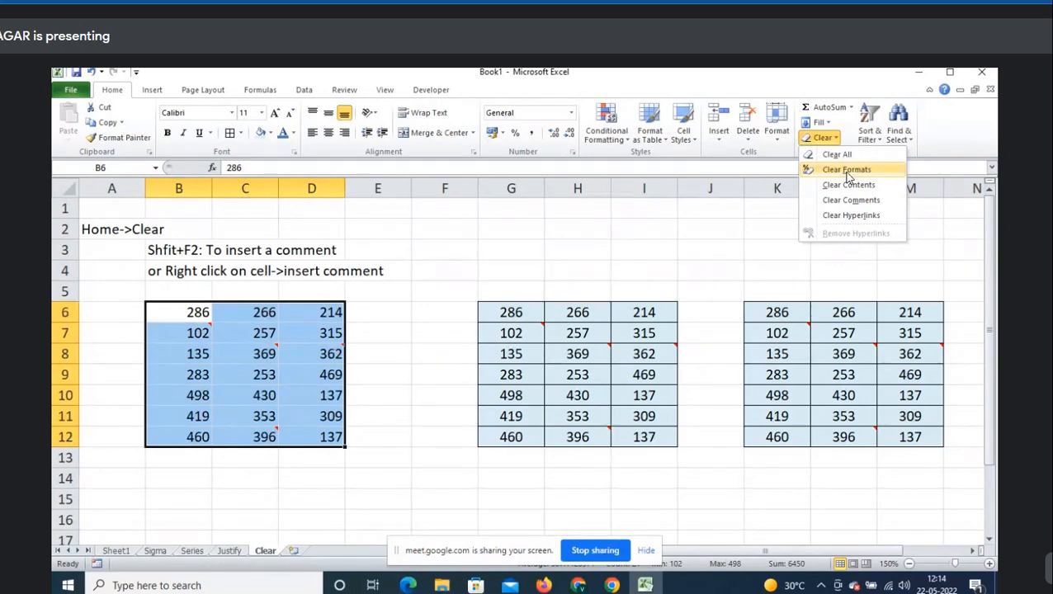
left_click(848, 171)
left_click(155, 481)
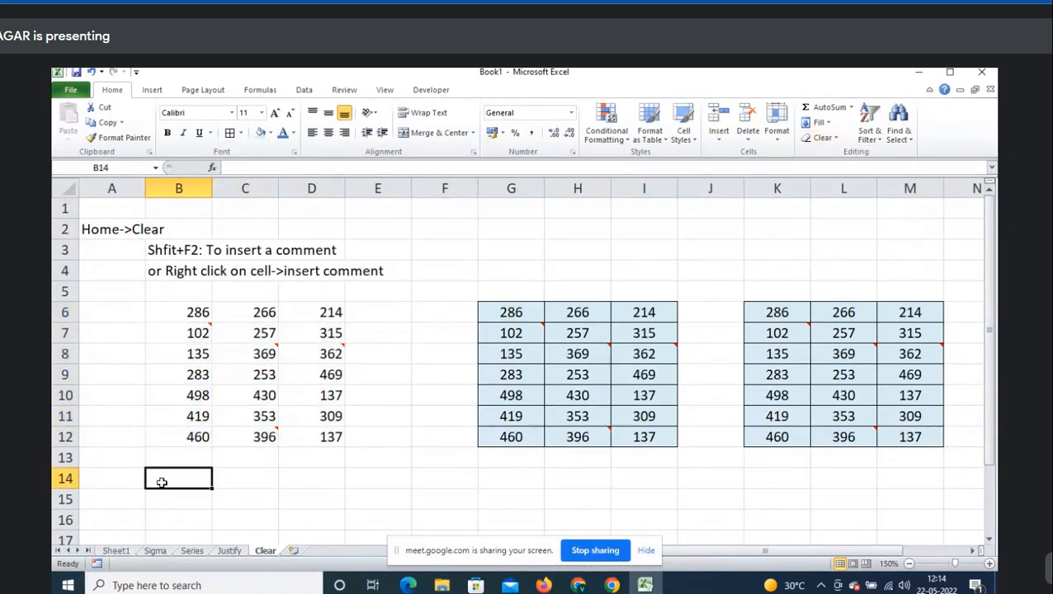
- Type 'Clear formats->To remove colours,borders and any formatting' in A14 and 'options' in A15
left_click(126, 480)
type("Clear f")
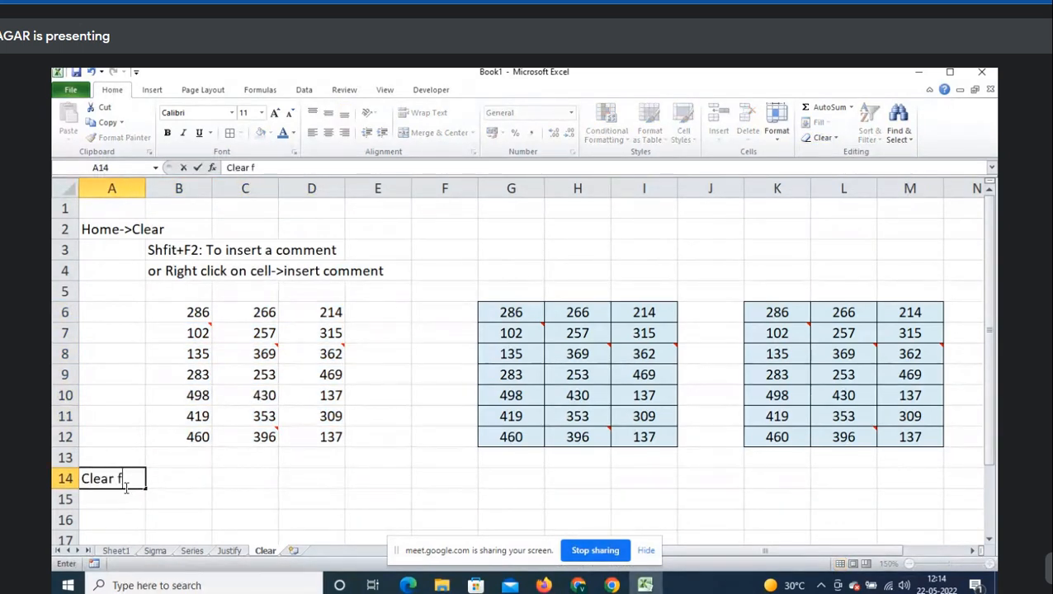
type("ormats->To")
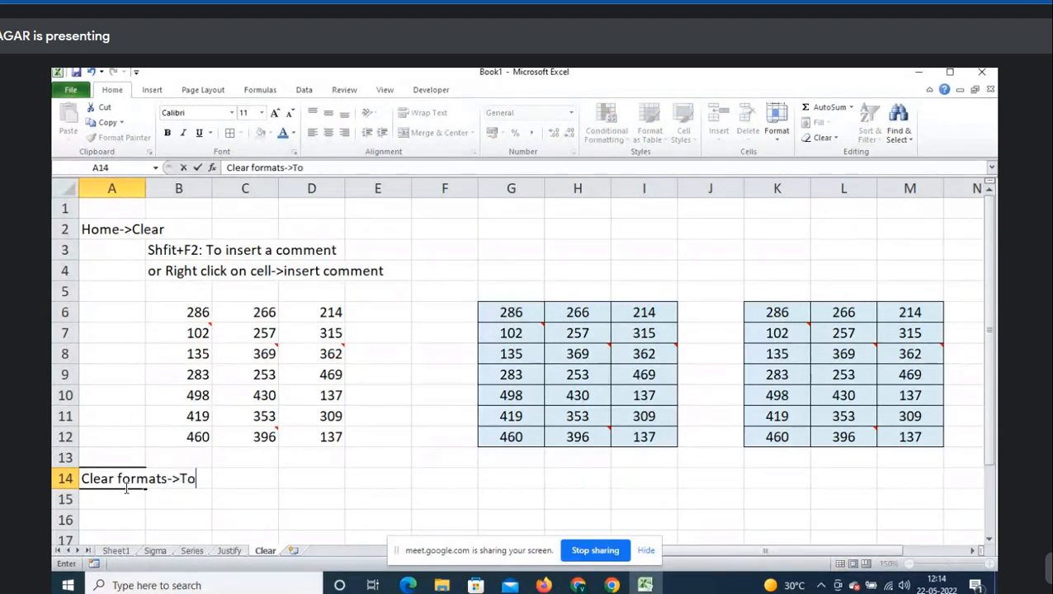
type(" remove colours,b")
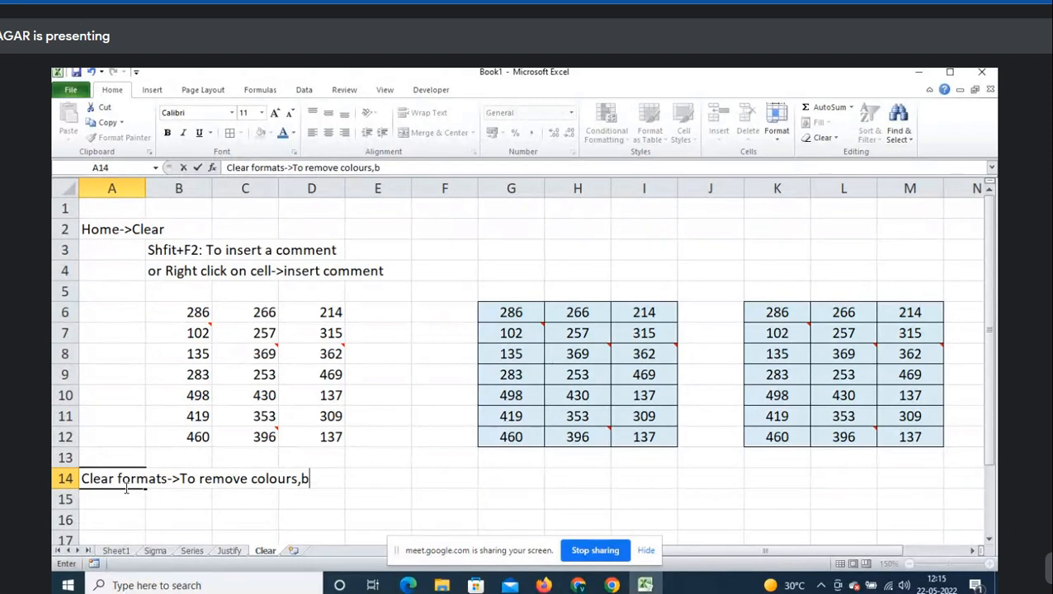
type("orders,curre")
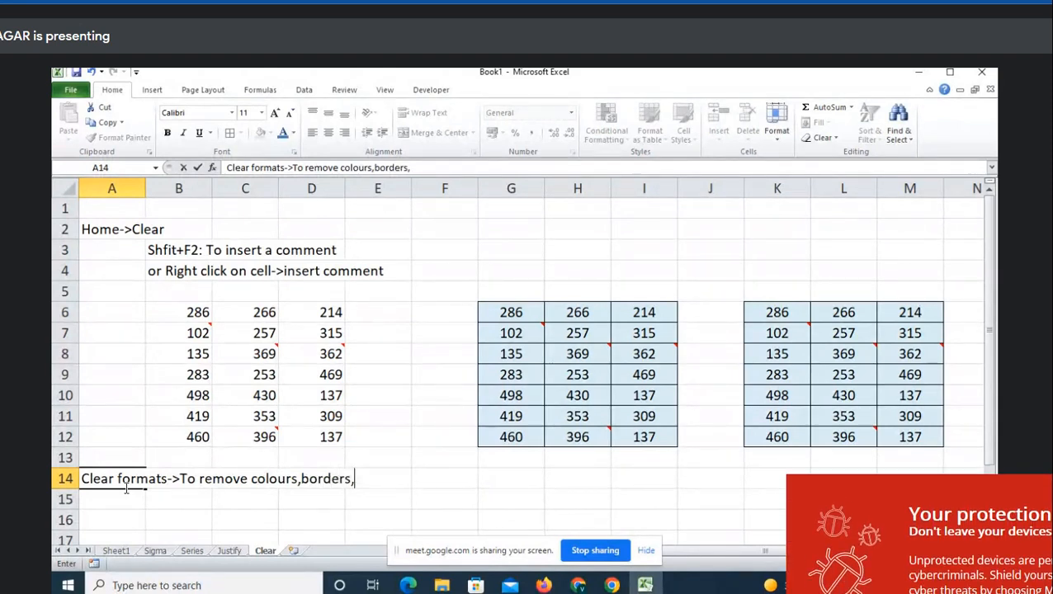
key("BackSpace")
key("BackSpace")
key("BackSpace")
key("BackSpace")
key("BackSpace")
key("BackSpace")
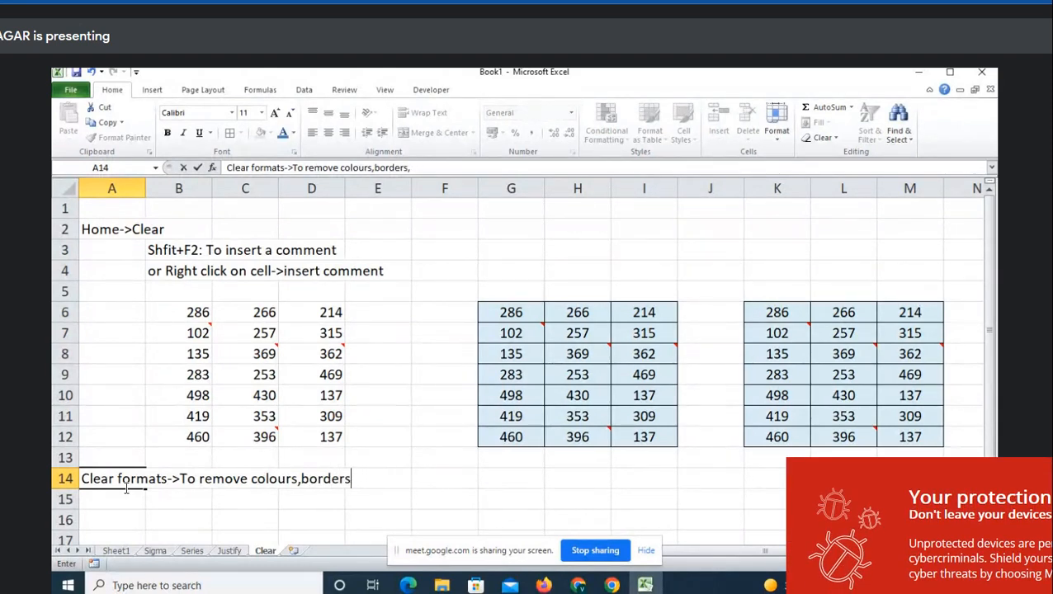
type("and and")
key("BackSpace")
key("BackSpace")
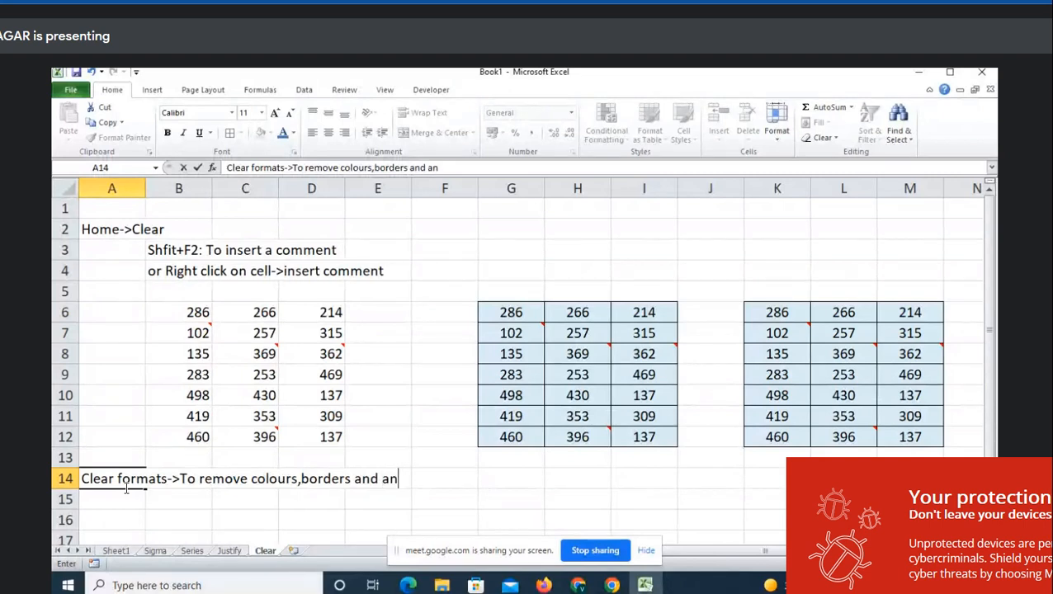
type("ny formatting")
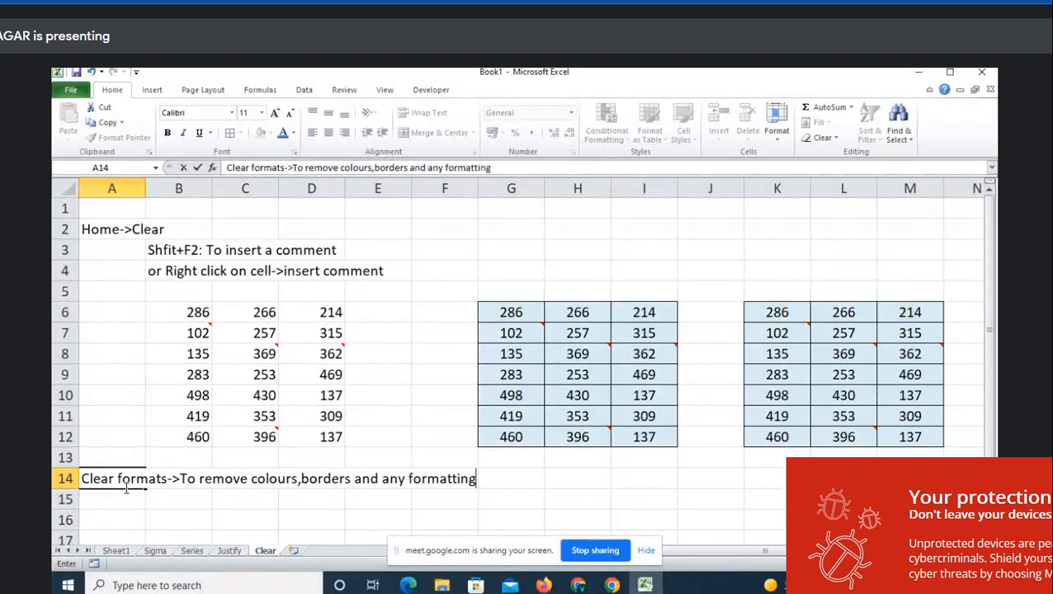
key("Return")
type("options")
key("Return")
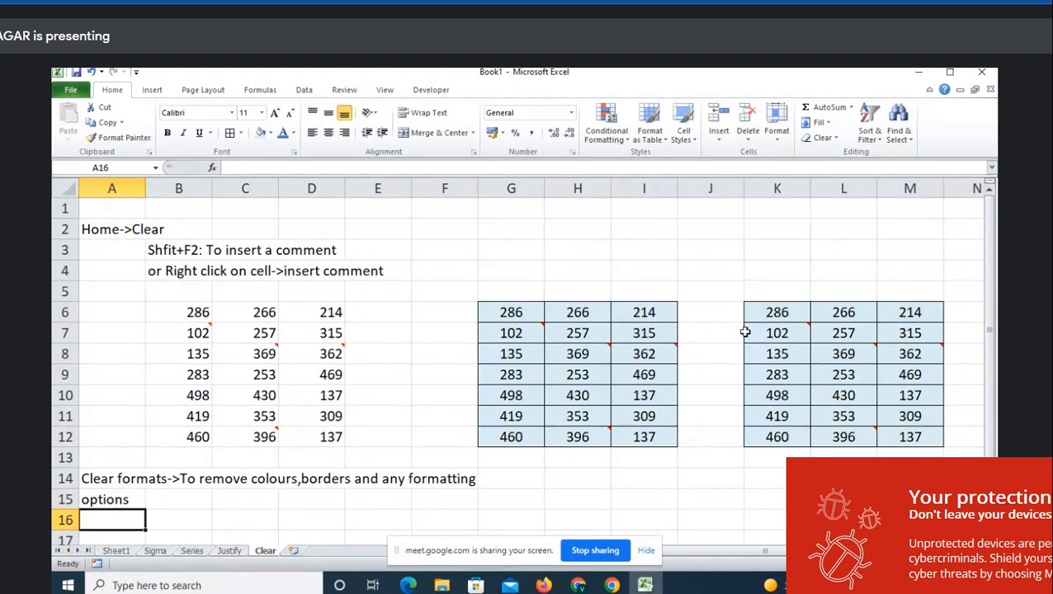
- Use Clear Contents on G6:I12, erasing numbers while keeping fill, borders and comments
left_click(838, 139)
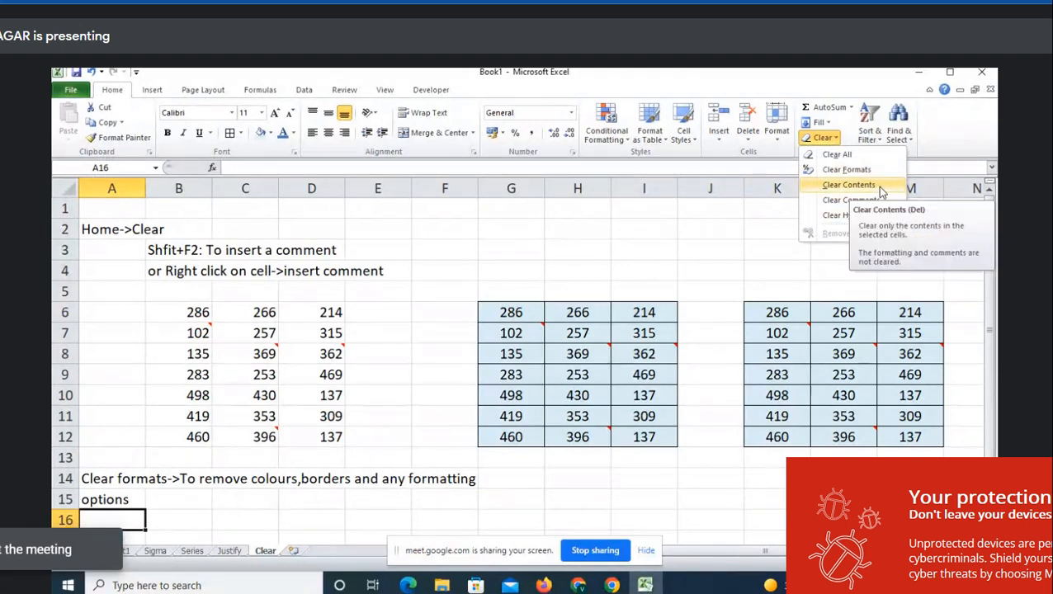
left_click(588, 312)
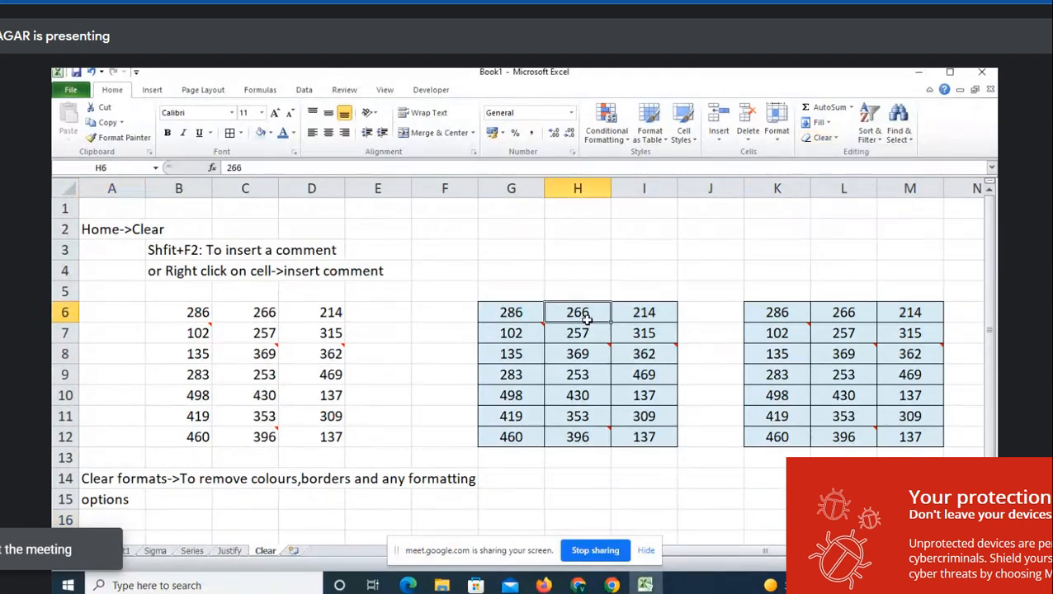
left_click_drag(512, 314, 640, 438)
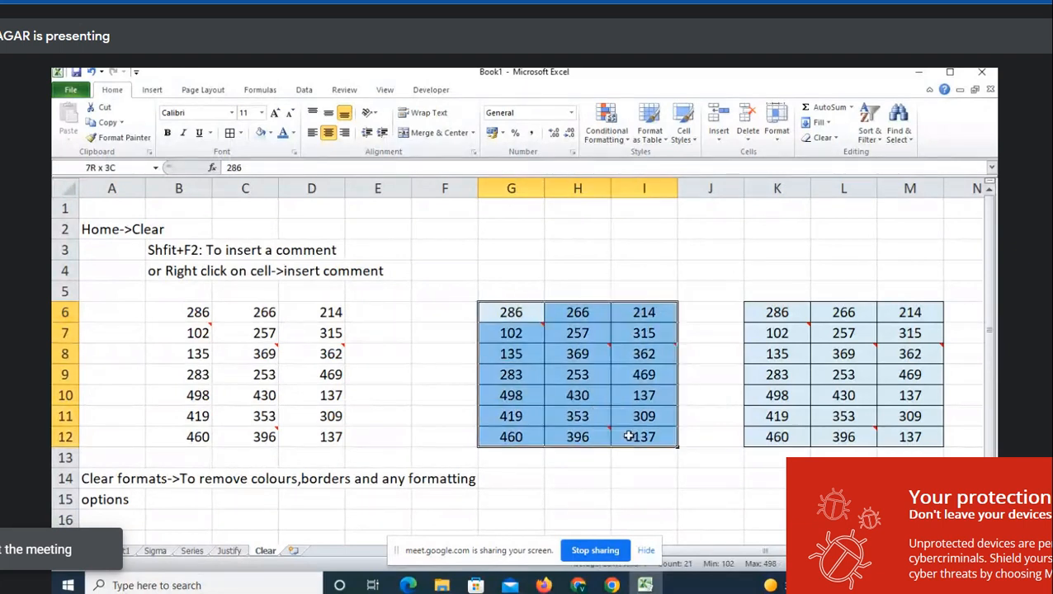
mouse_move(596, 356)
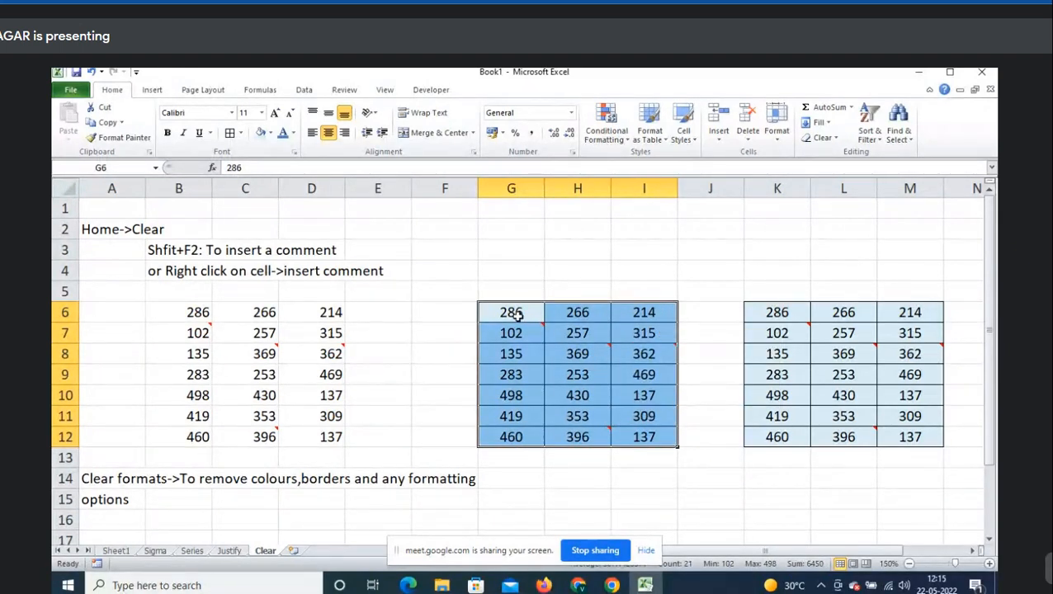
left_click(585, 329)
left_click_drag(516, 312, 654, 438)
left_click(527, 315)
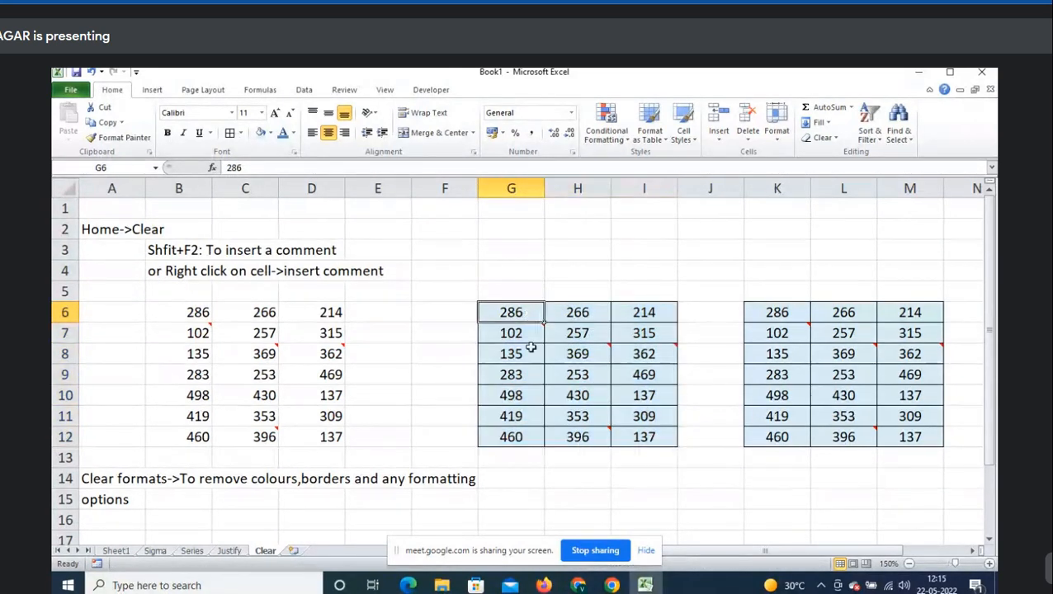
mouse_move(525, 337)
left_click_drag(531, 315, 629, 434)
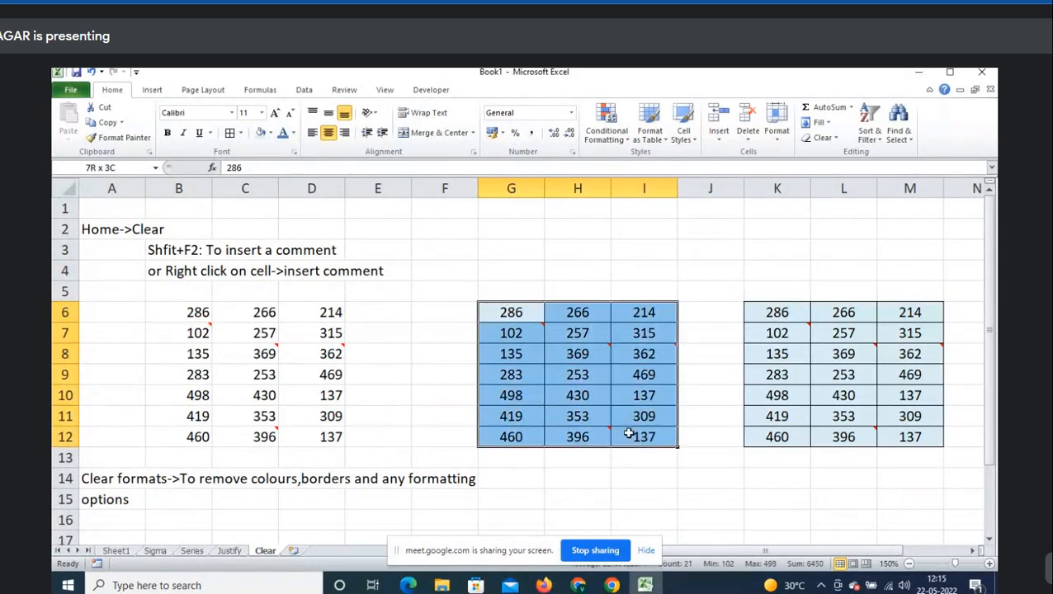
left_click(836, 138)
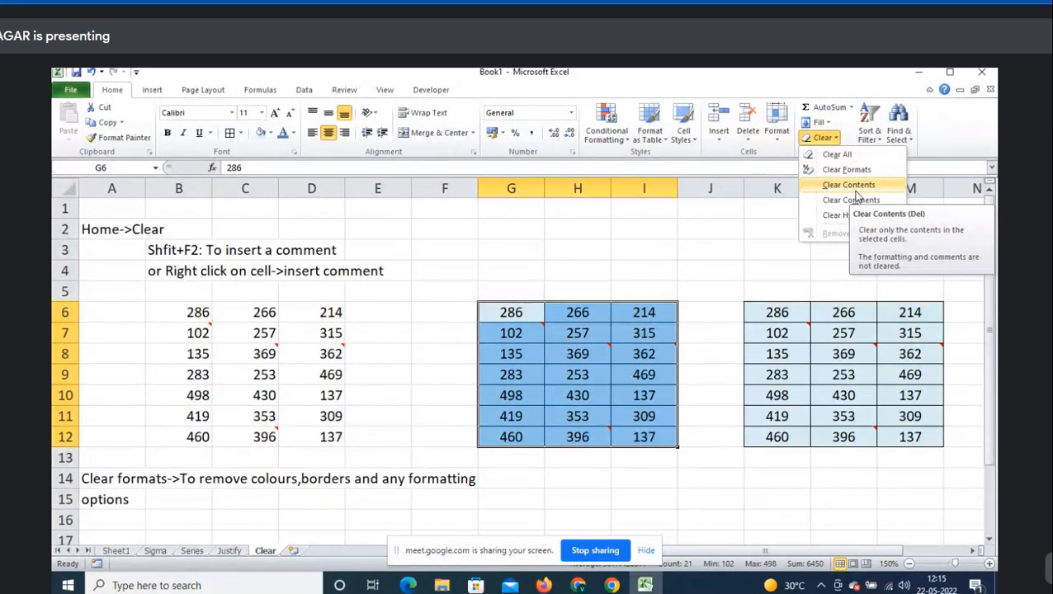
left_click(855, 187)
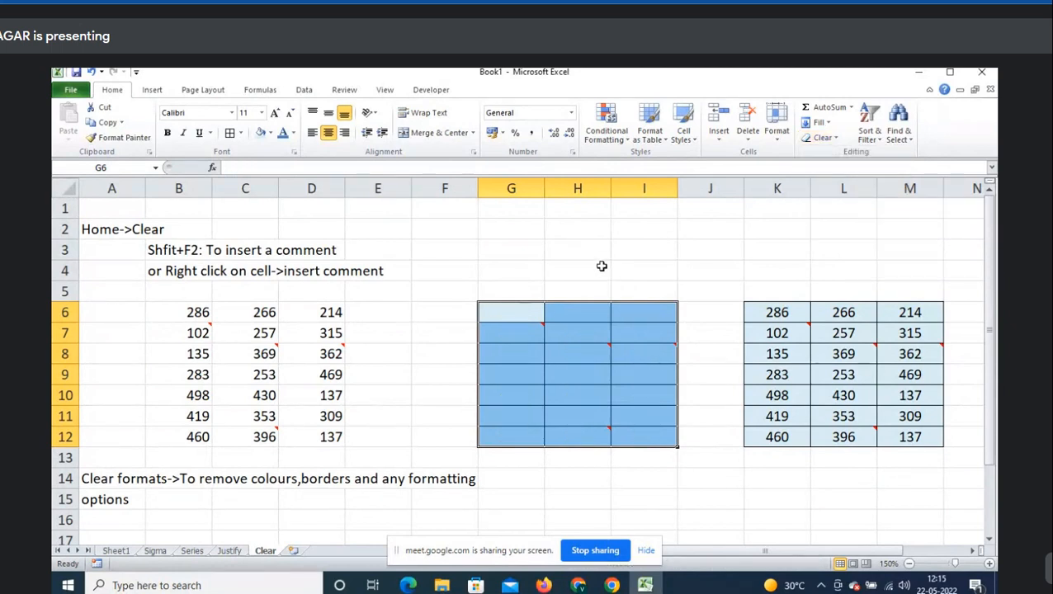
- Check the emptied block by selecting H9, then reopen the Clear options
left_click(580, 290)
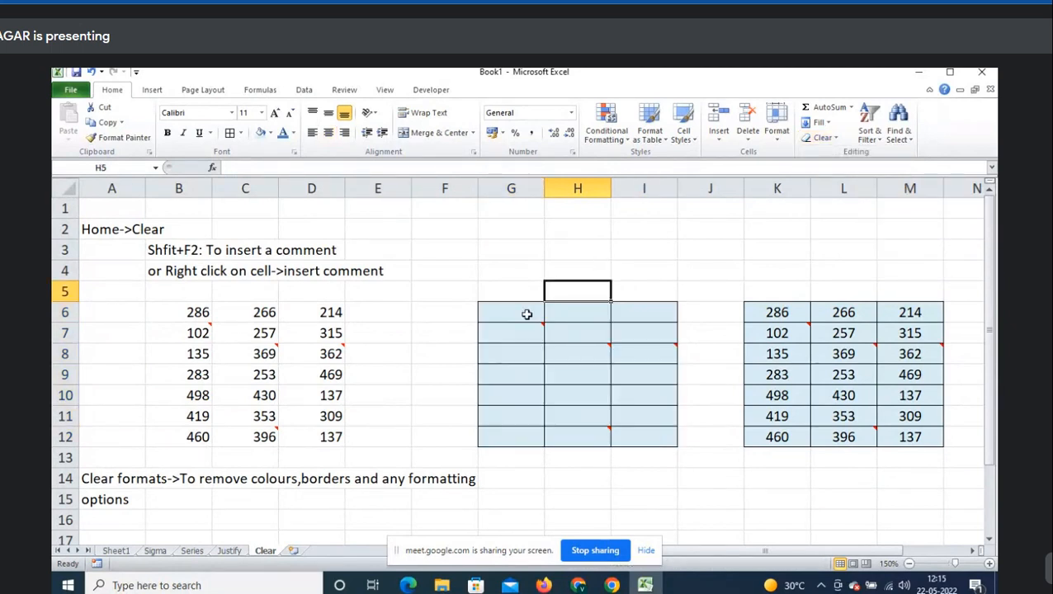
left_click(616, 314)
left_click(579, 374)
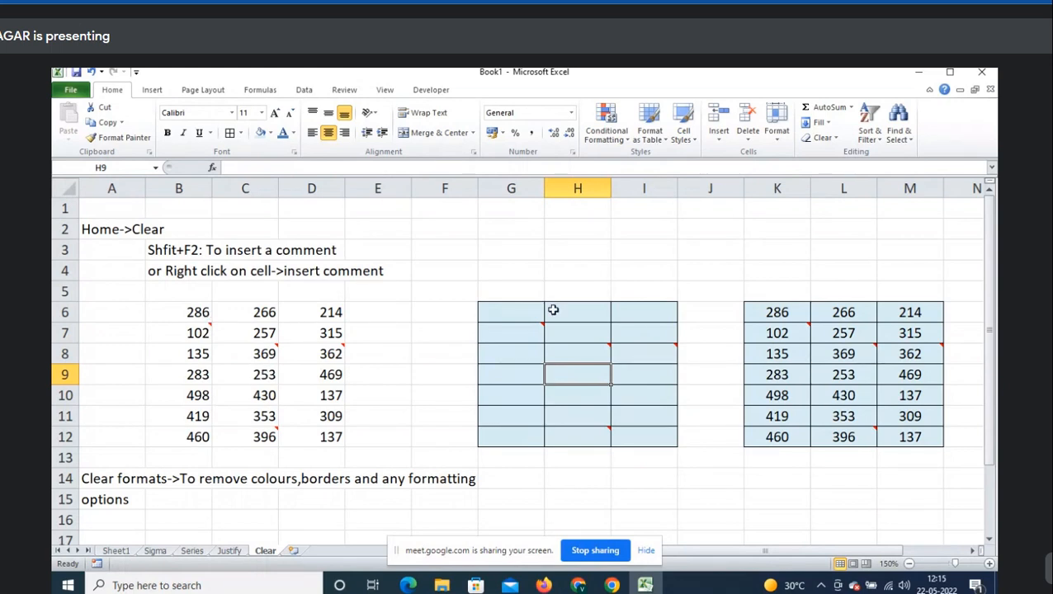
left_click(822, 137)
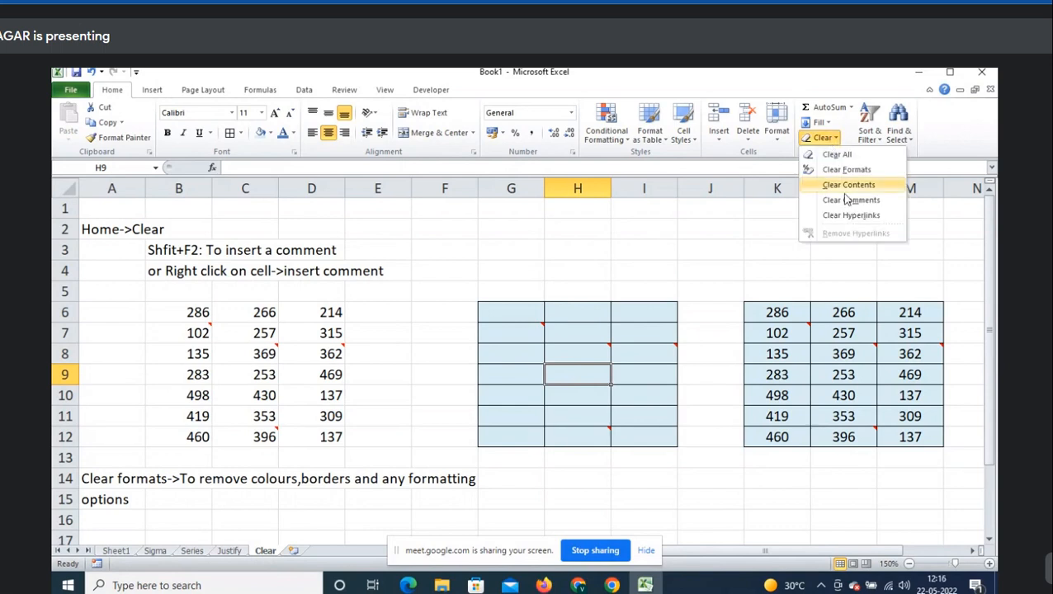
- Enter 'Clear content->It removes only data and keeps format' in cell A17, fixing the typos
left_click(370, 396)
scroll(142, 531, "down", 2)
left_click(125, 422)
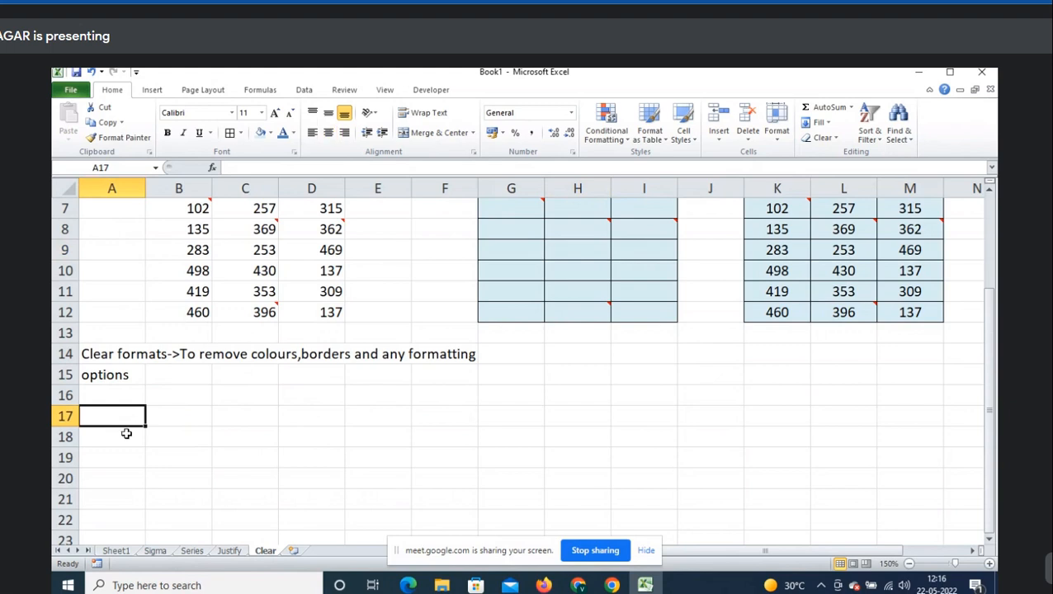
type("Clear conten")
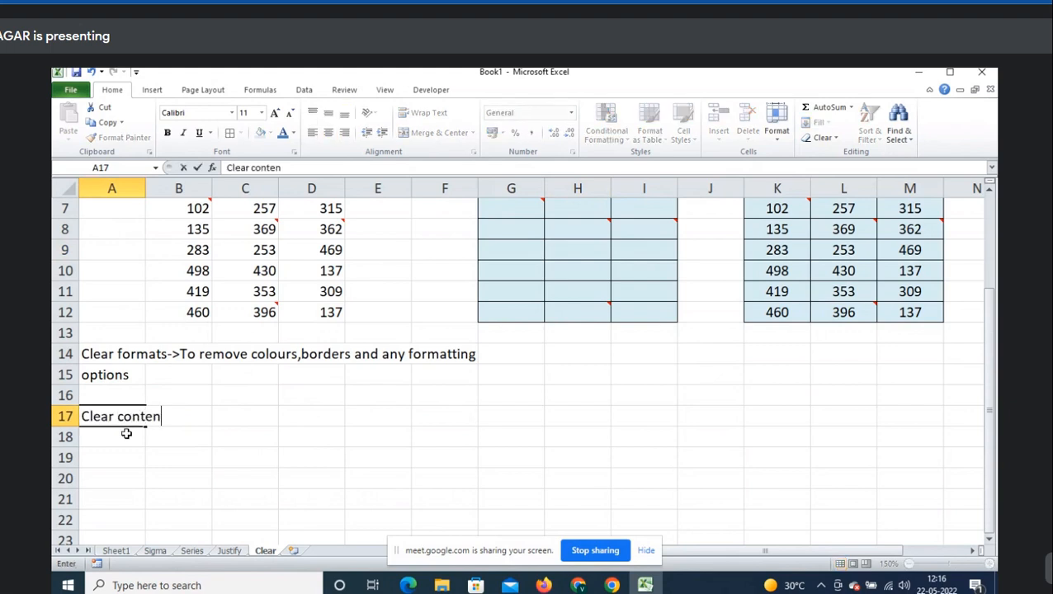
type("t->To remove on")
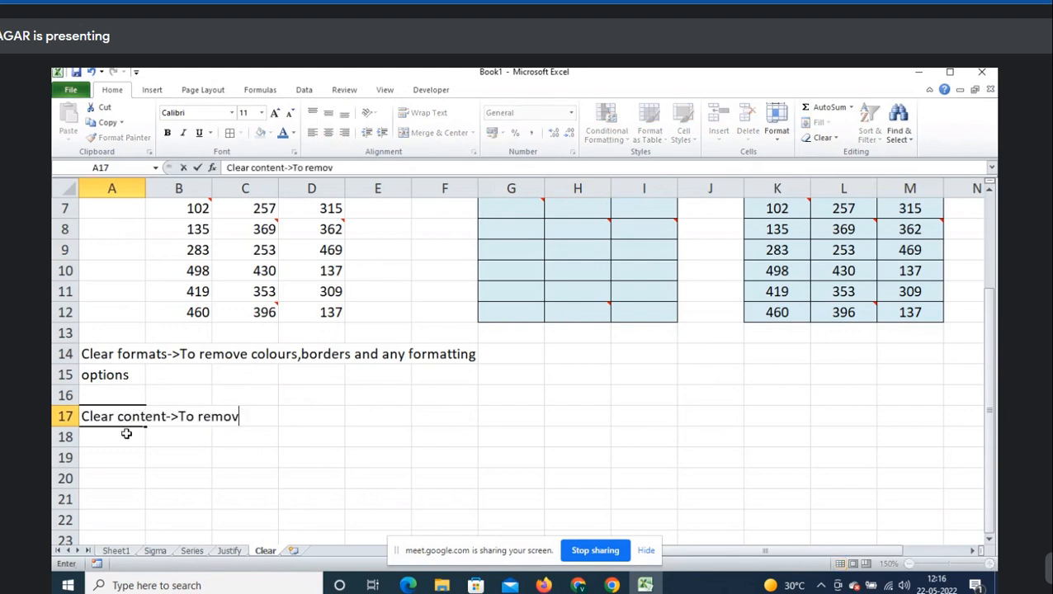
key("BackSpace")
key("BackSpace")
key("BackSpace")
key("BackSpace")
key("BackSpace")
key("BackSpace")
key("BackSpace")
key("BackSpace")
key("BackSpace")
key("BackSpace")
key("BackSpace")
key("BackSpace")
type("It remov")
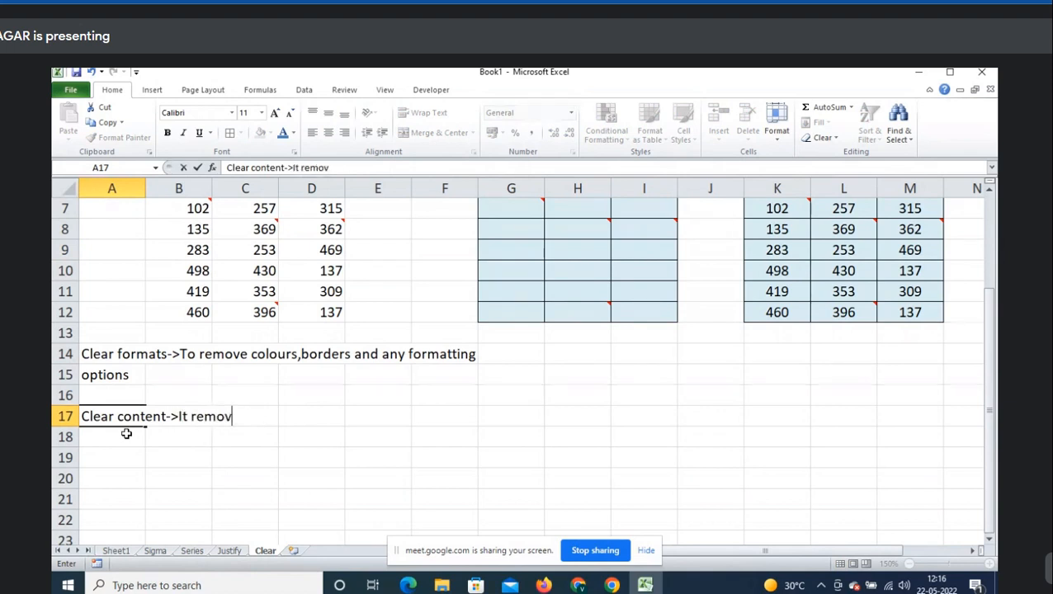
type("es onlyyd")
key("BackSpace")
key("BackSpace")
type("d")
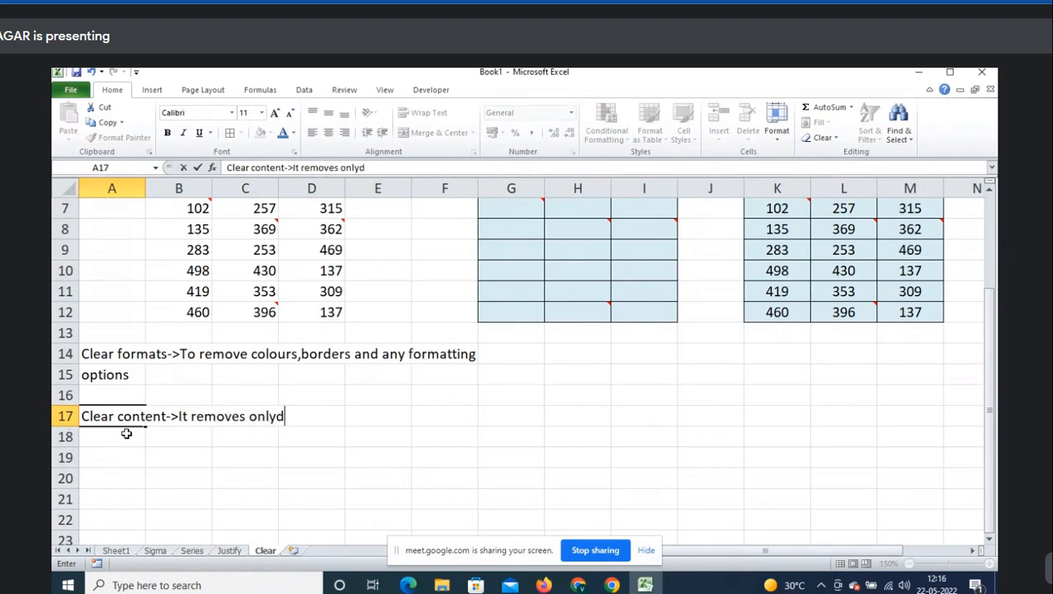
type("a")
key("BackSpace")
key("BackSpace")
type("data and keeps format")
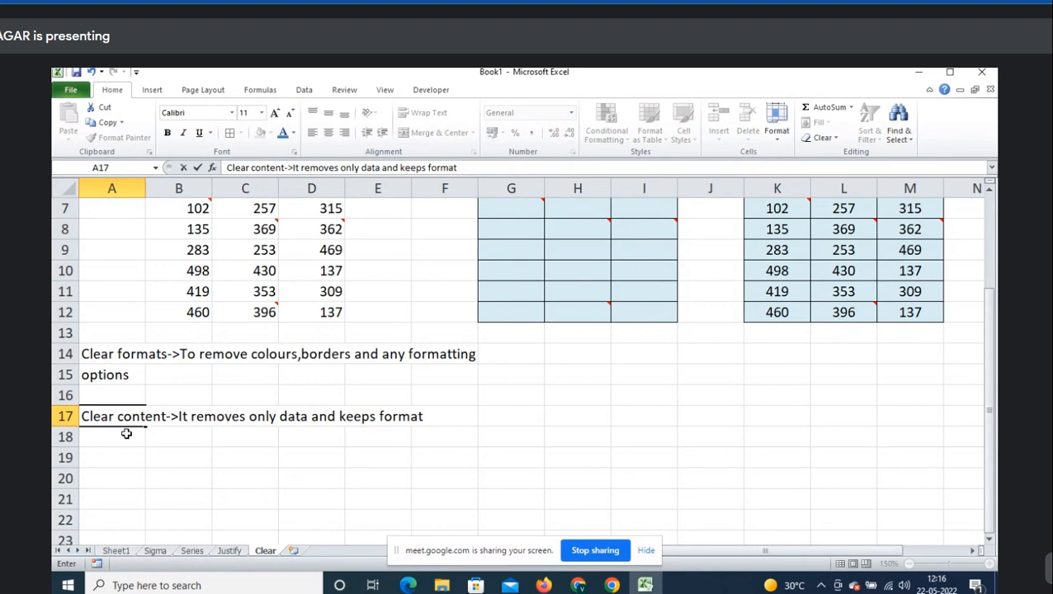
key("Return")
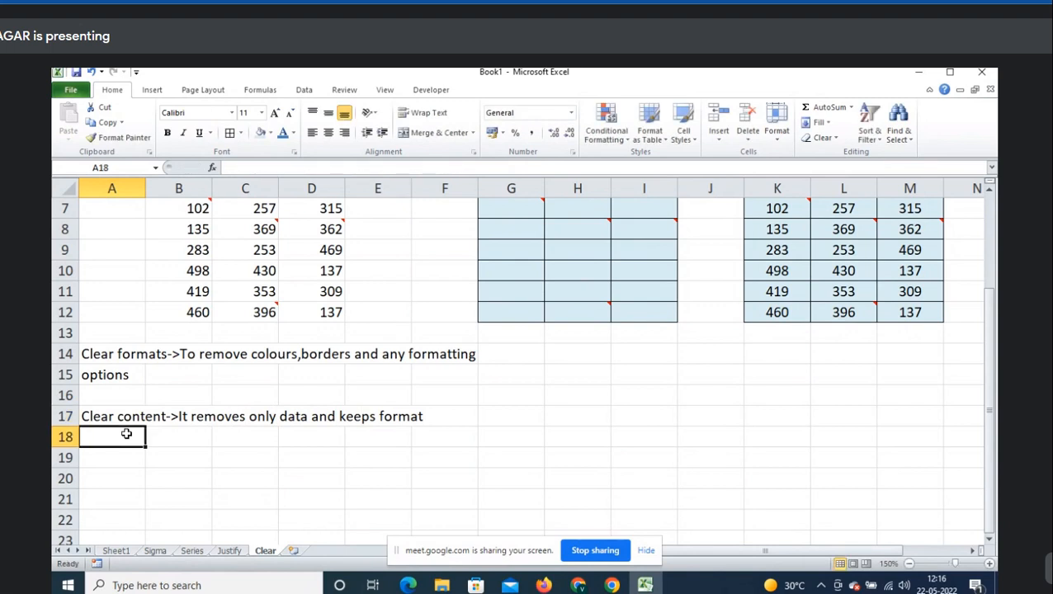
scroll(646, 425, "up", 2)
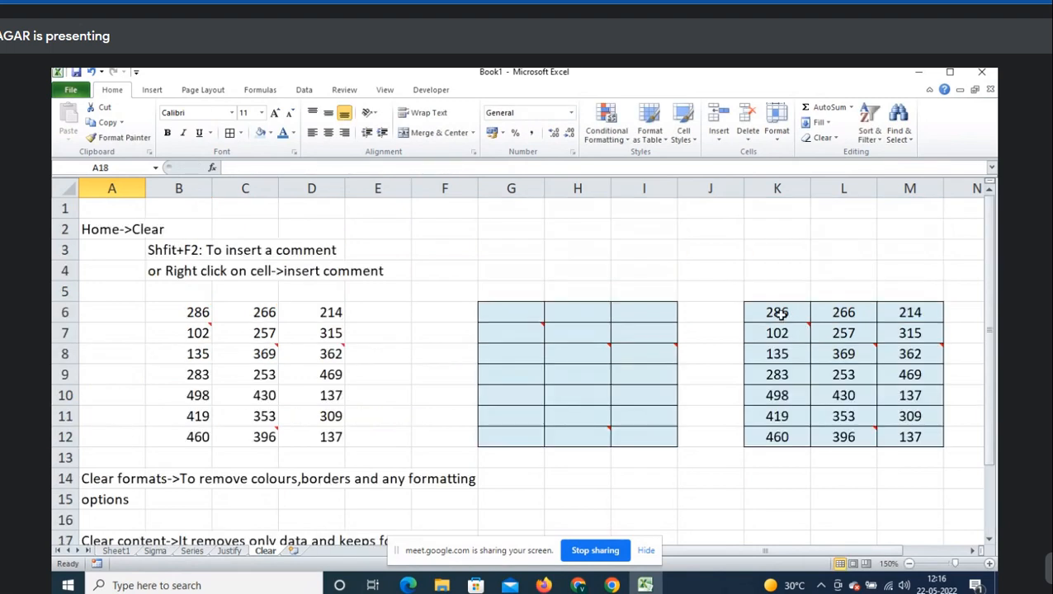
- Apply Clear Comments to K6:M12, leaving its numbers, blue fill and borders intact
left_click_drag(787, 318, 899, 436)
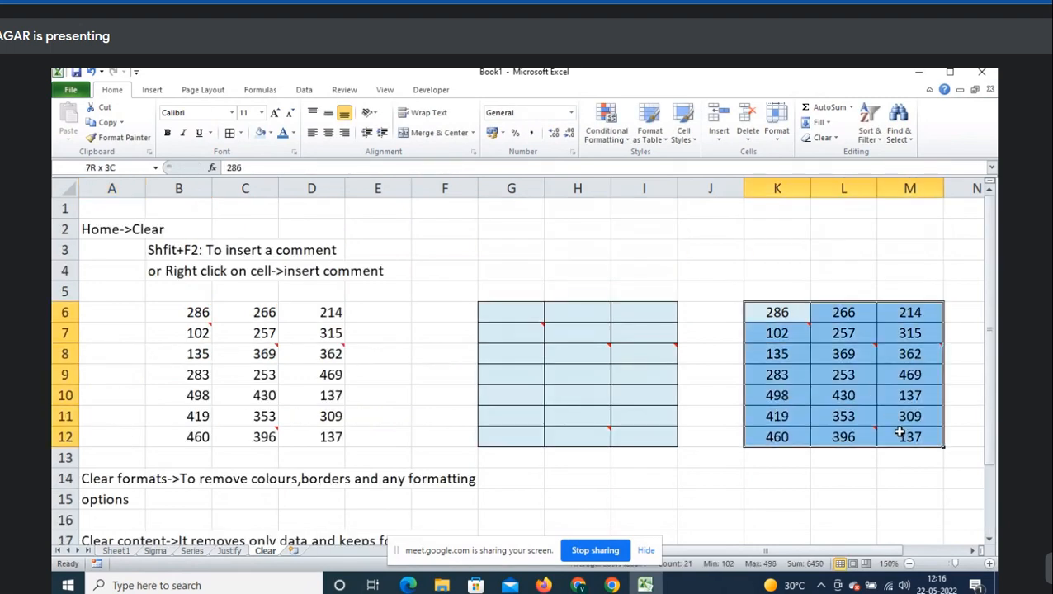
left_click(832, 139)
left_click(577, 250)
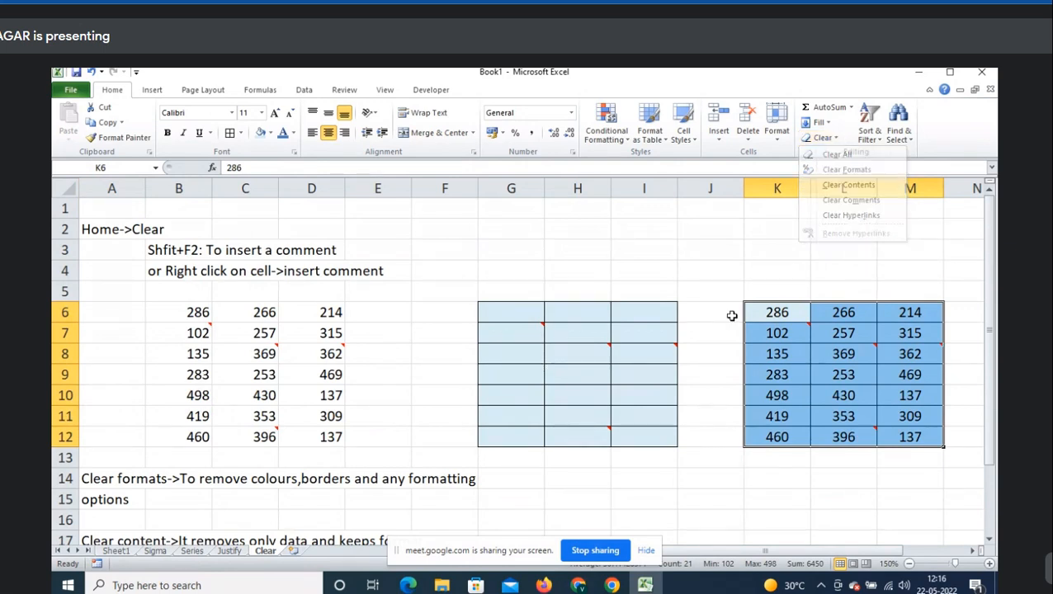
mouse_move(791, 333)
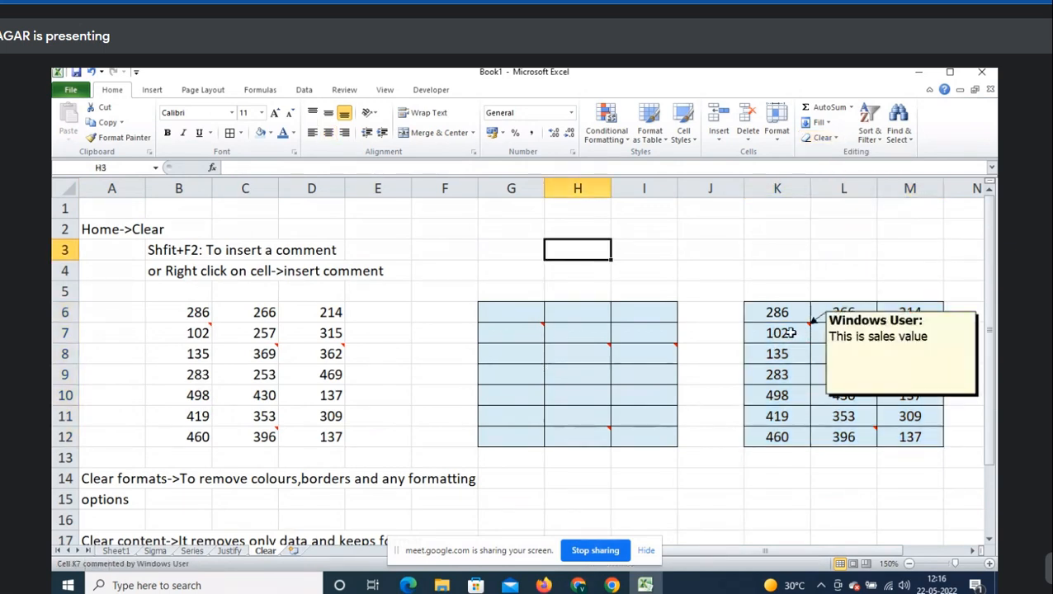
mouse_move(843, 437)
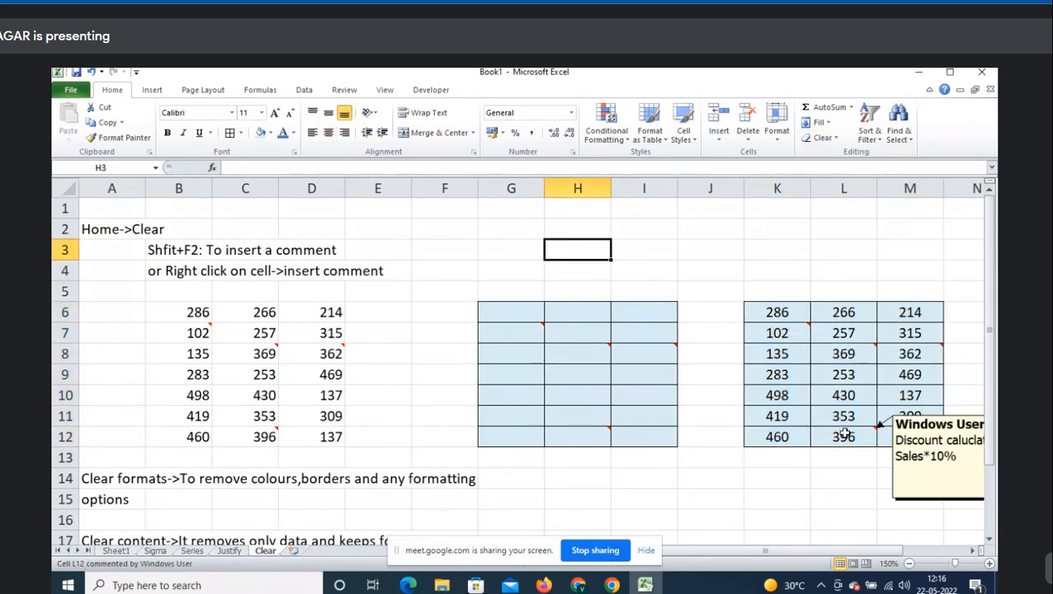
mouse_move(859, 353)
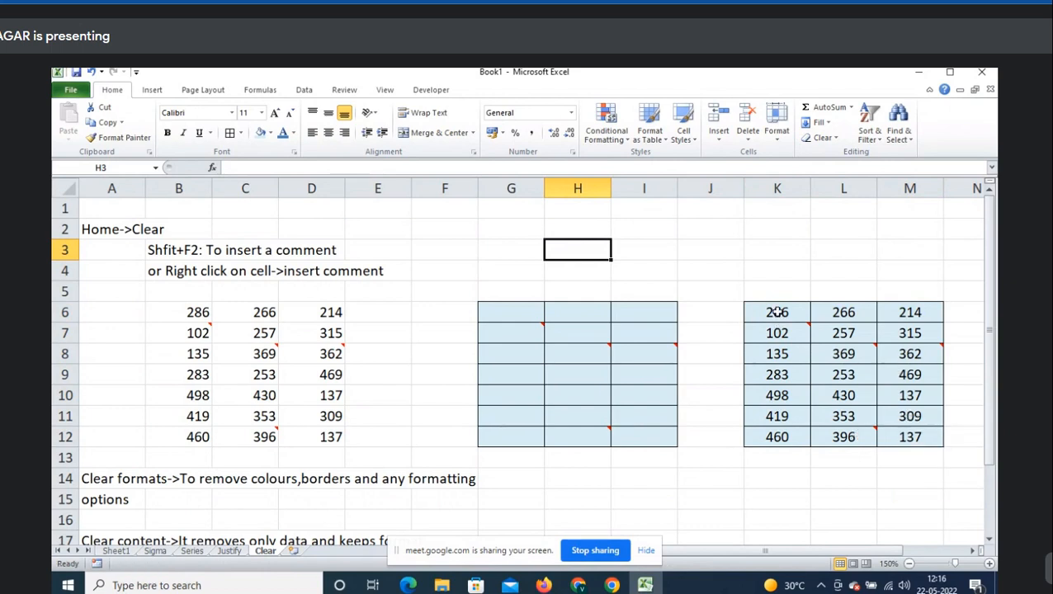
left_click_drag(777, 312, 882, 438)
left_click(824, 137)
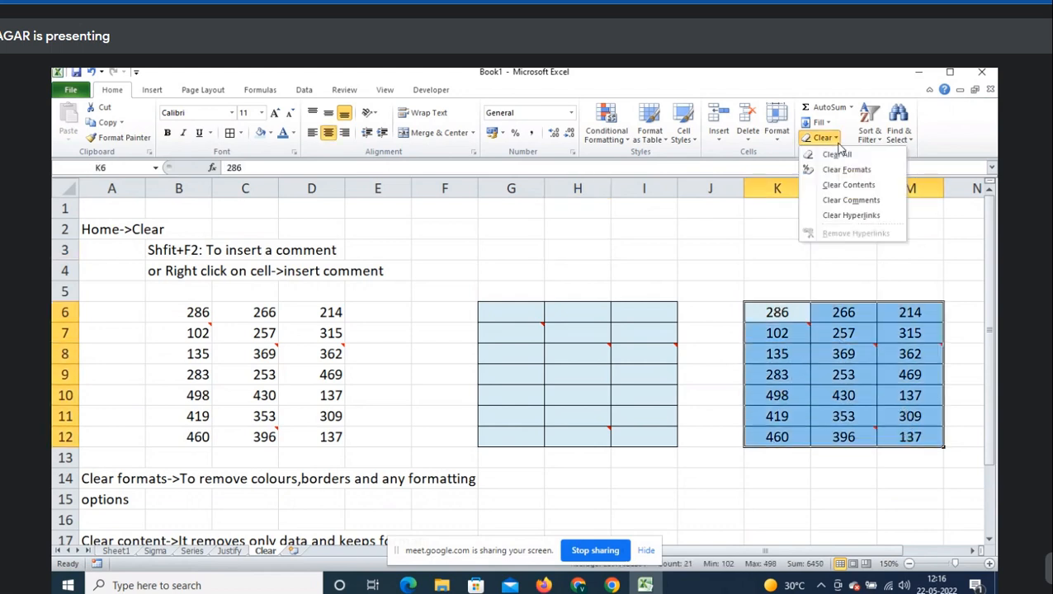
left_click(855, 203)
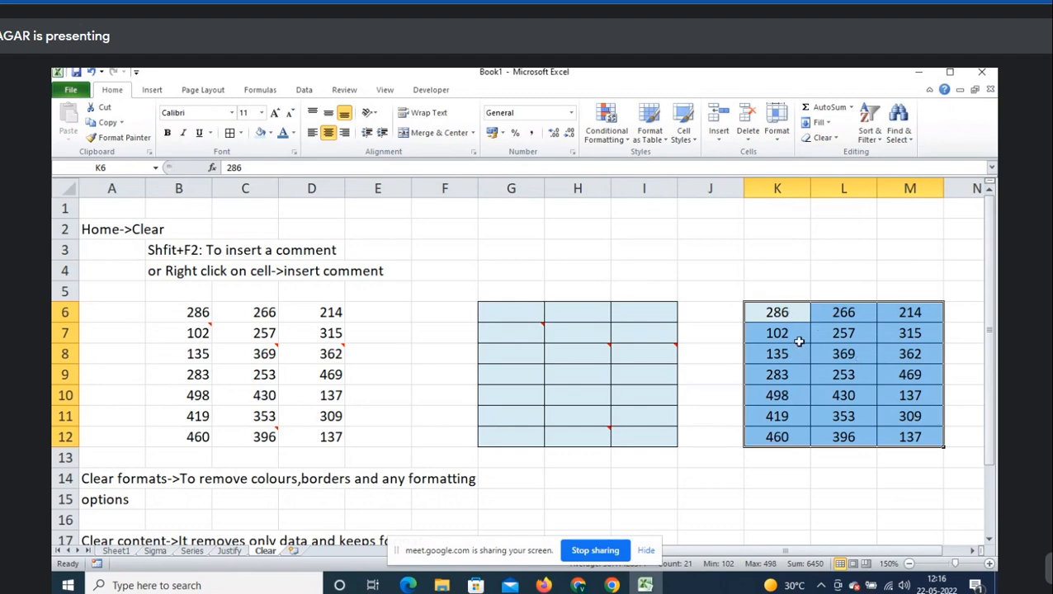
scroll(254, 374, "down", 3)
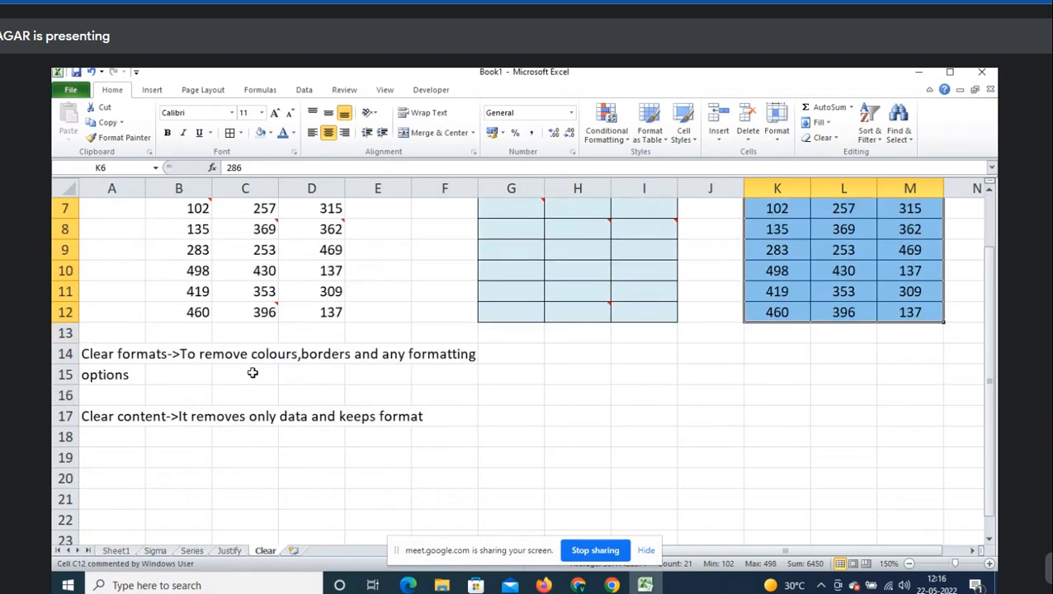
- Enter 'Clear comments->It removes only comment' in cell A19
left_click(119, 400)
type("Clea")
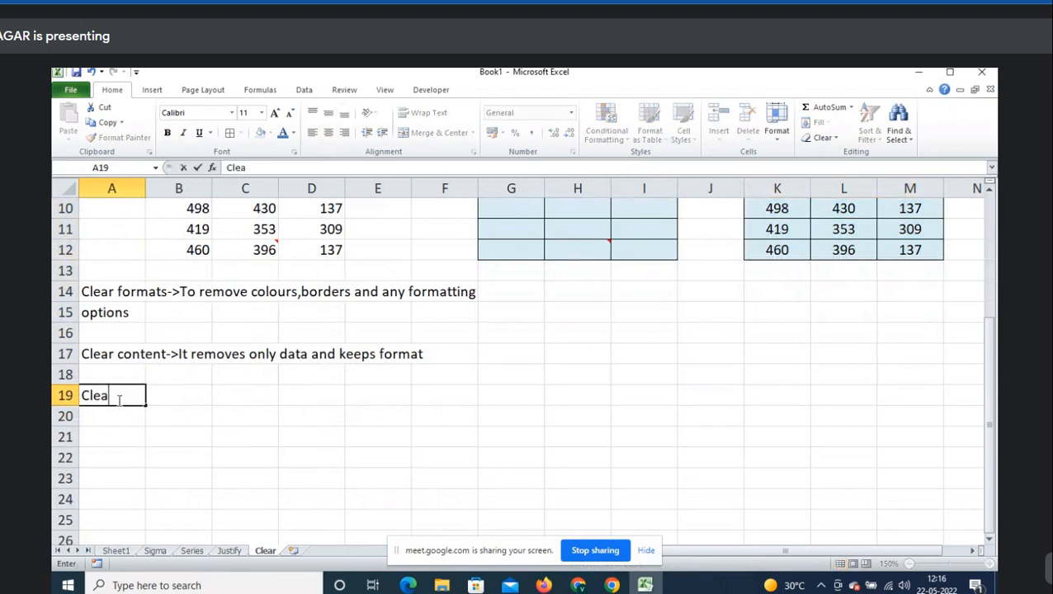
type("r comments->")
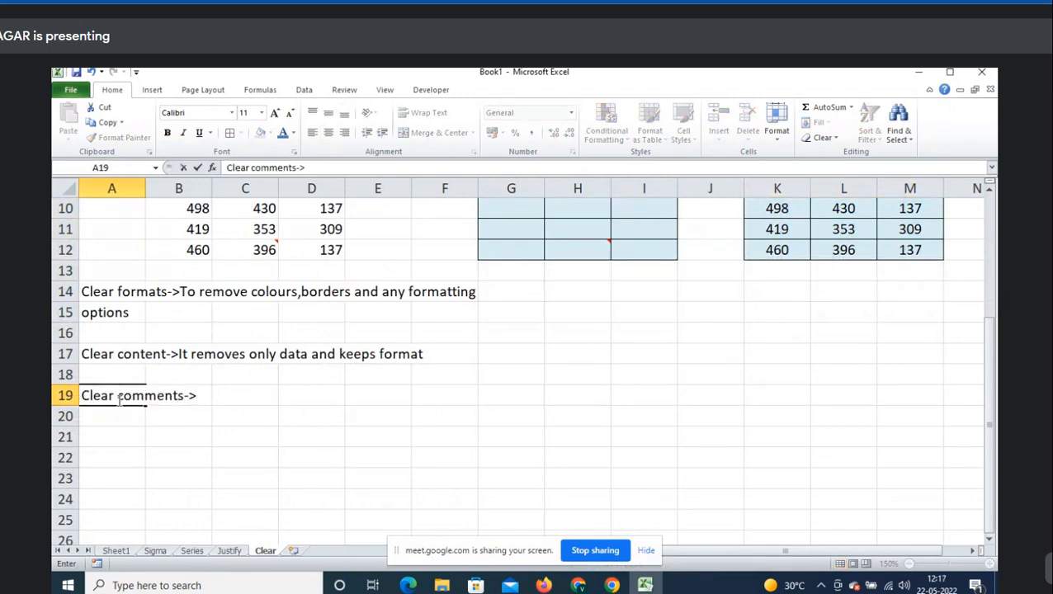
type("It removes onl")
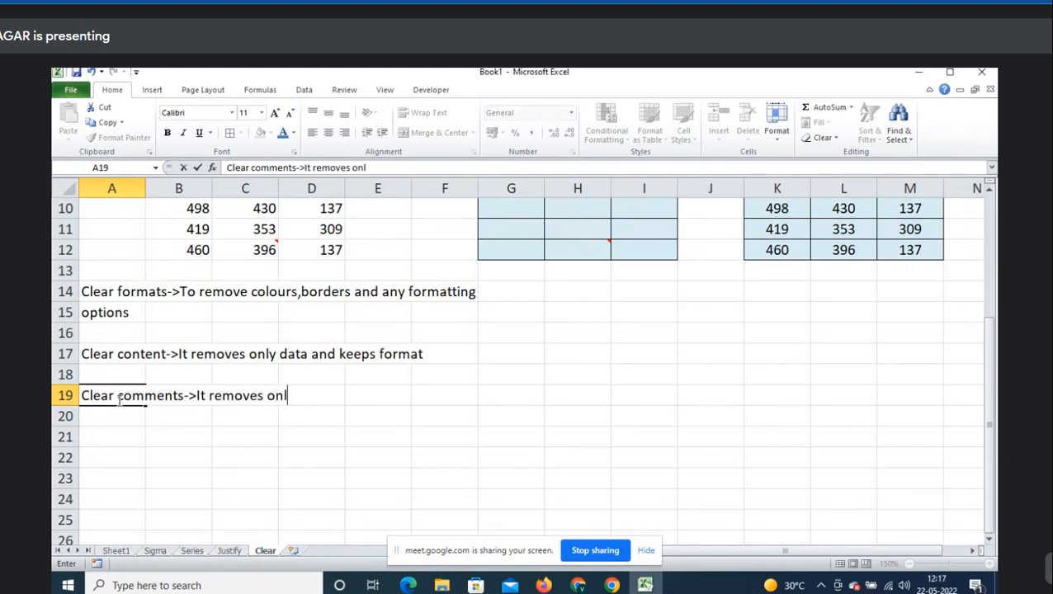
type("y comment")
key("Return")
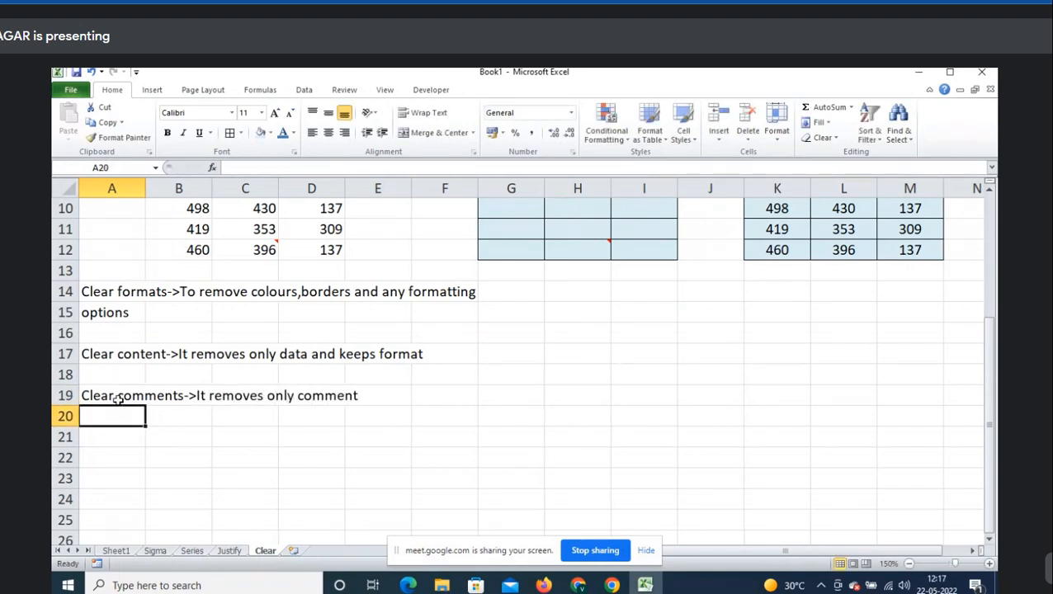
scroll(592, 464, "up", 2)
scroll(592, 464, "up", 1)
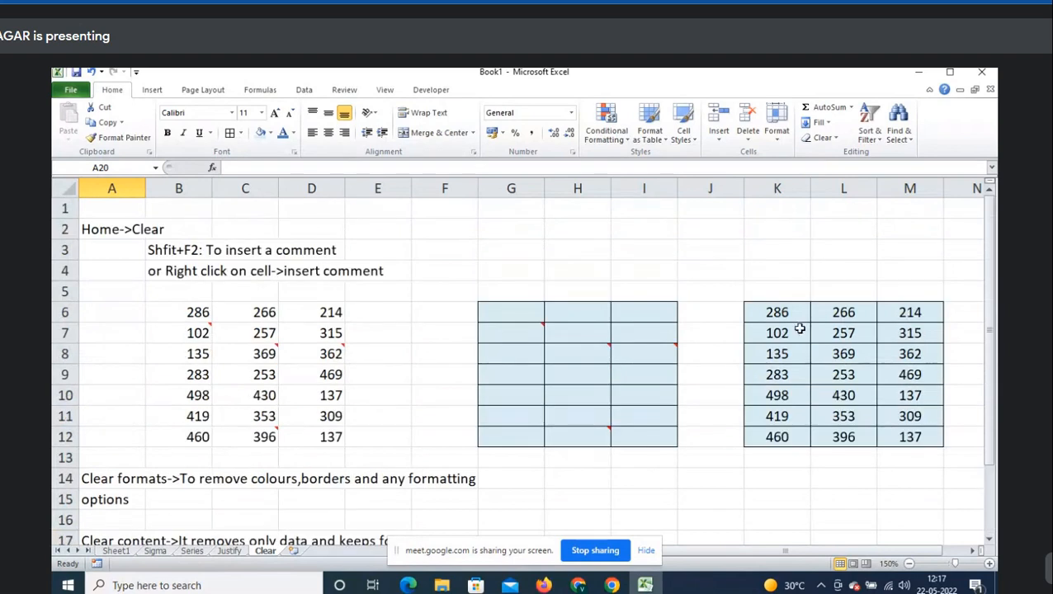
- Show the Clear dropdown in the Home tab's Editing group
left_click(822, 137)
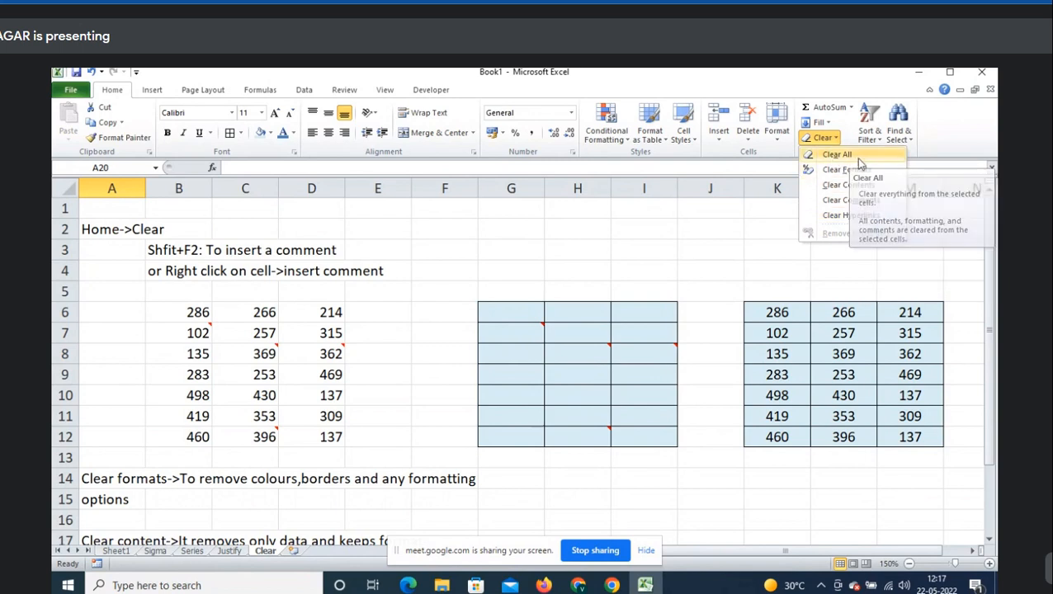
- Insert comments on cells L8 and L11 of the number table with Shift+F2
left_click(629, 263)
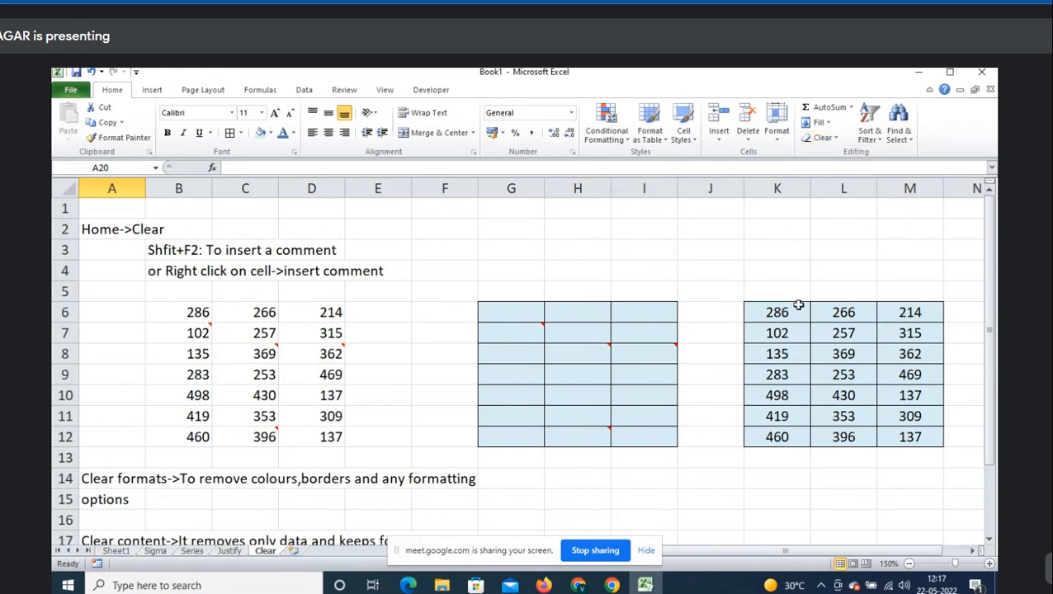
left_click(770, 309)
left_click_drag(770, 310, 910, 437)
left_click(849, 358)
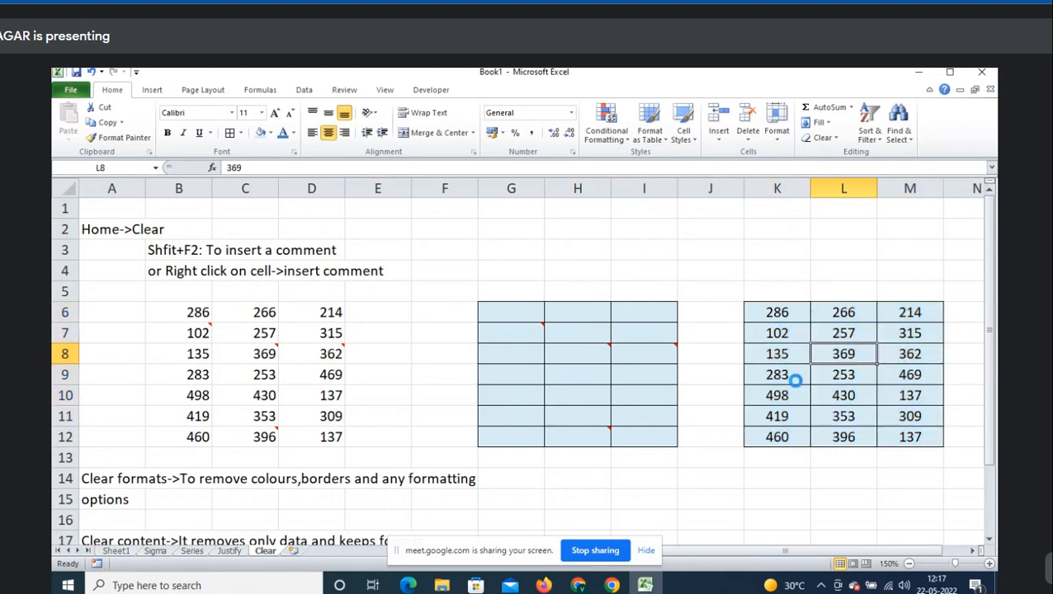
key("shift+F2")
left_click(715, 416)
key("shift+F2")
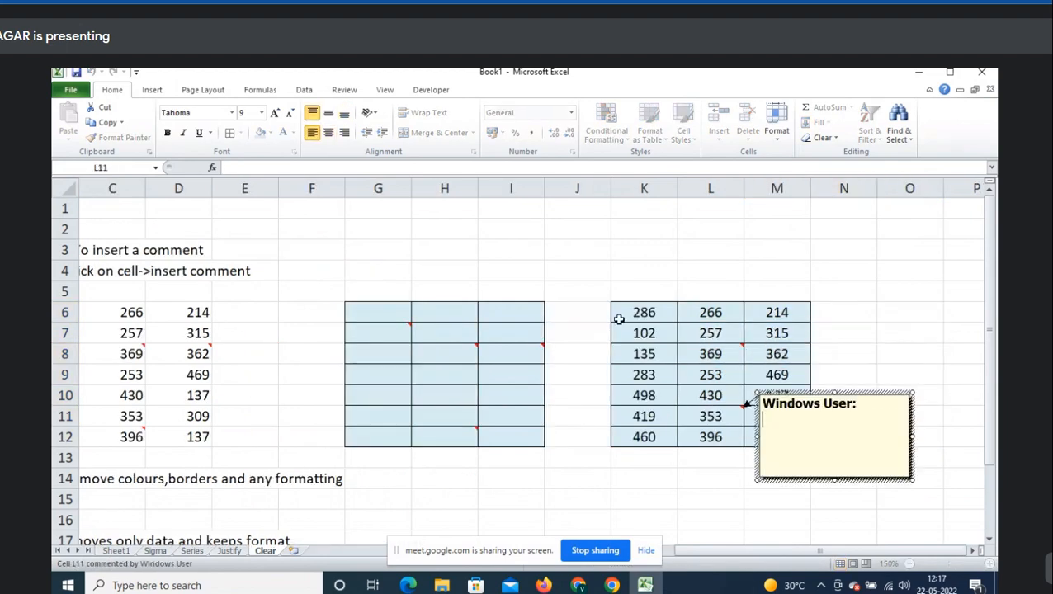
left_click(621, 318)
- Add a comment to cell K8, then select K6:M12 and bring up the Clear options
left_click_drag(614, 383, 776, 440)
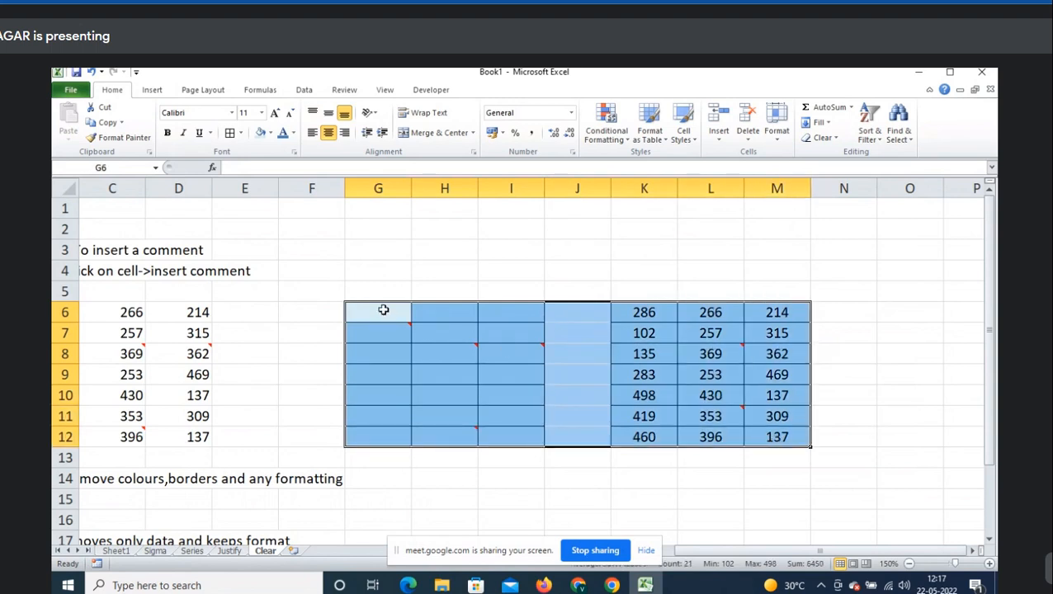
left_click_drag(383, 312, 776, 437)
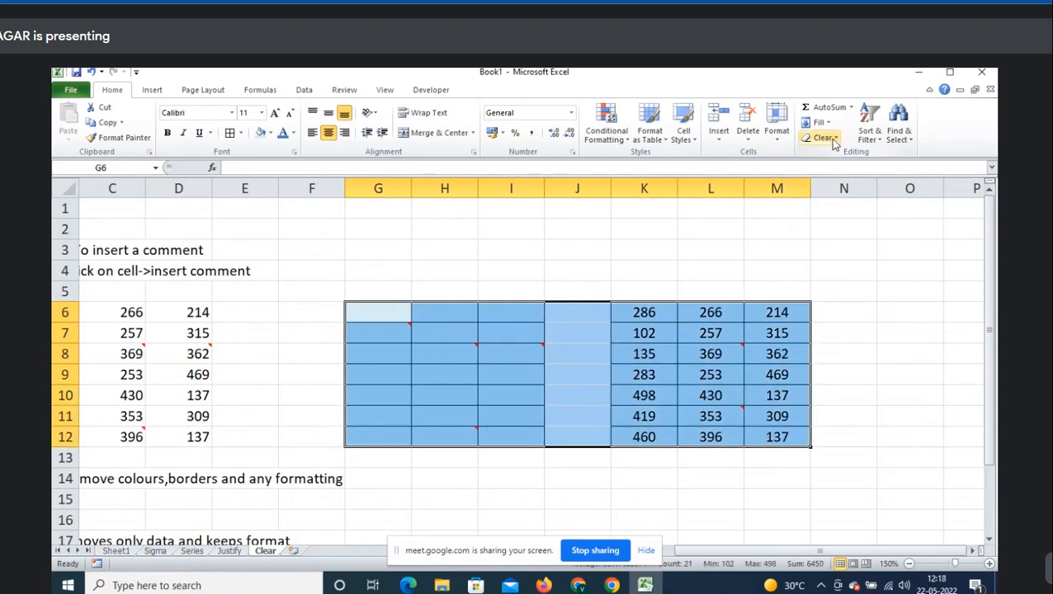
left_click(717, 327)
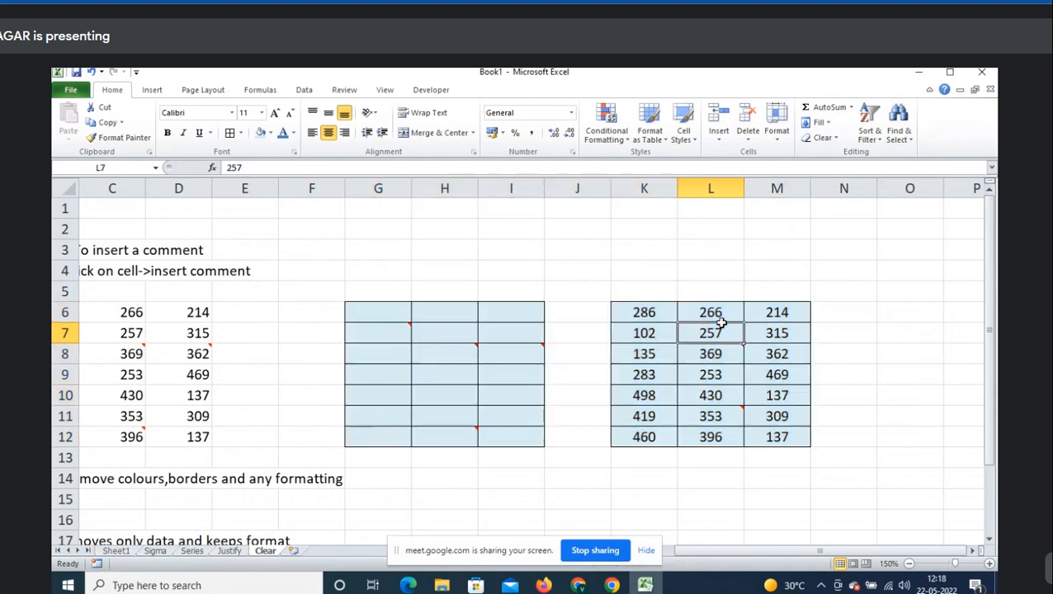
mouse_move(710, 354)
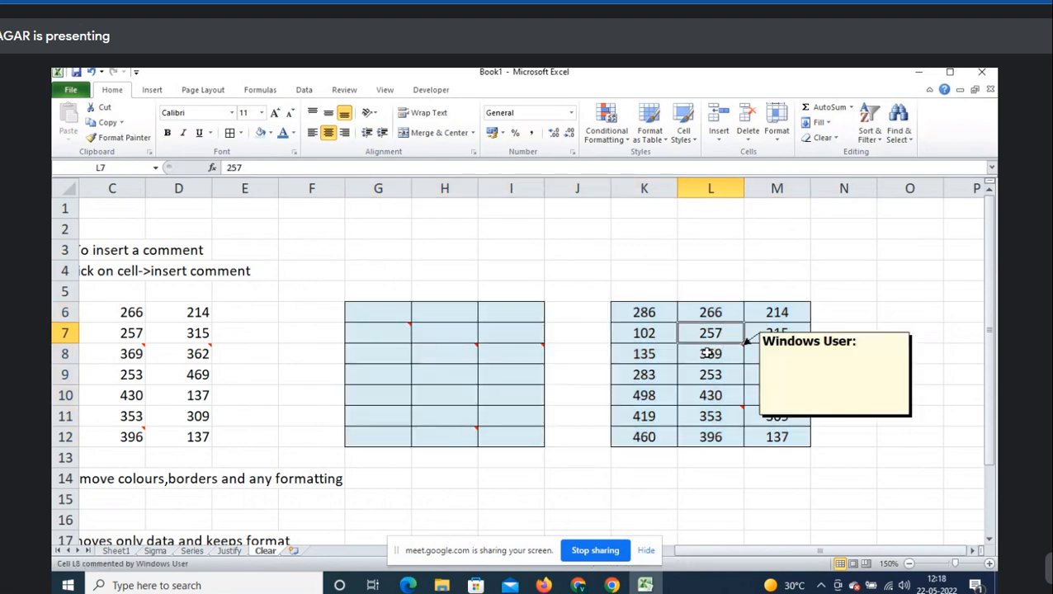
left_click(694, 390)
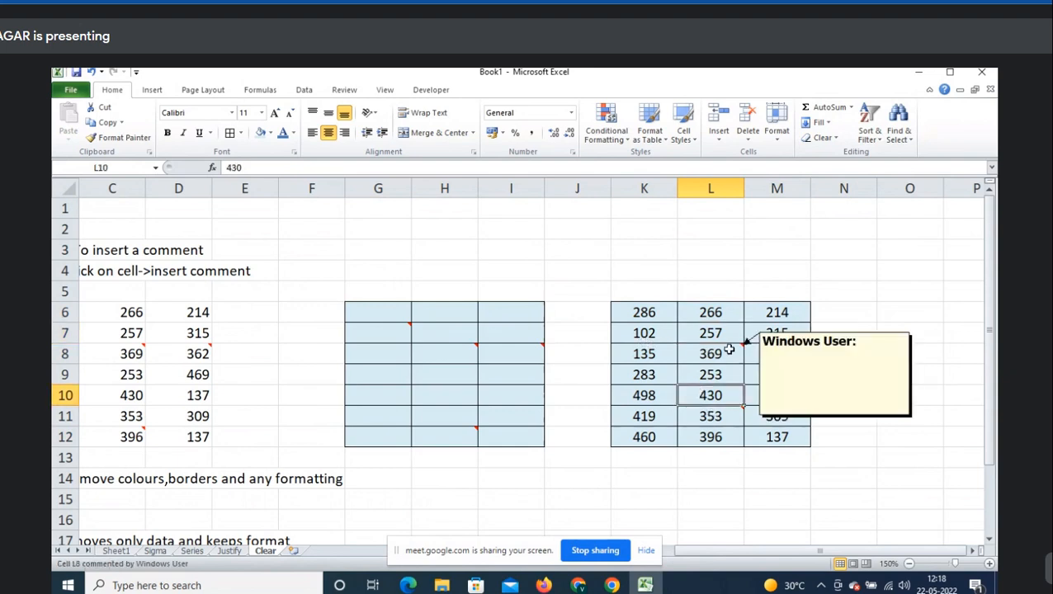
left_click(683, 436)
mouse_move(715, 413)
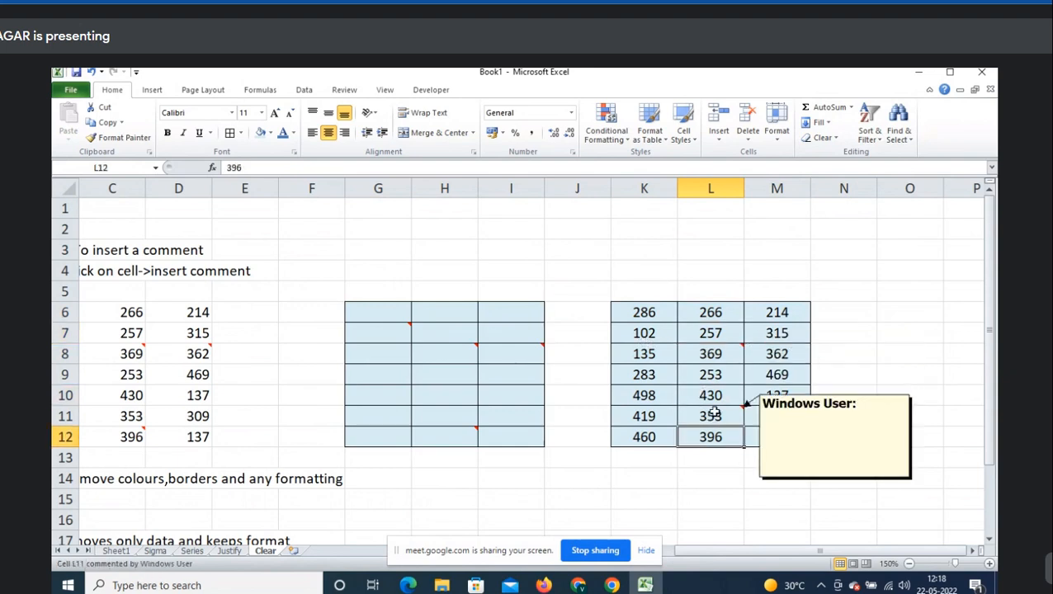
left_click(650, 354)
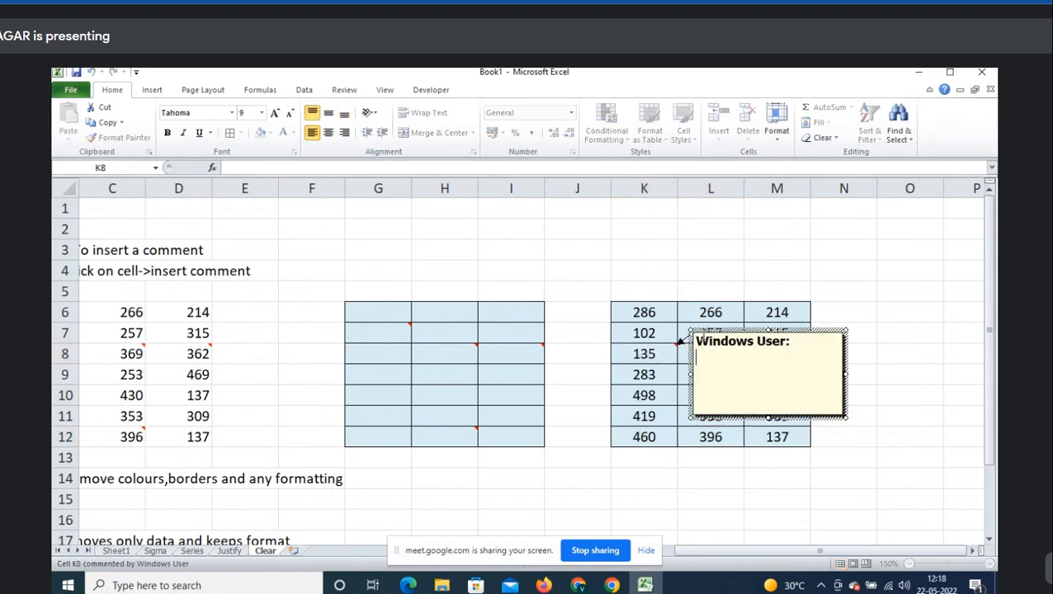
left_click(649, 473)
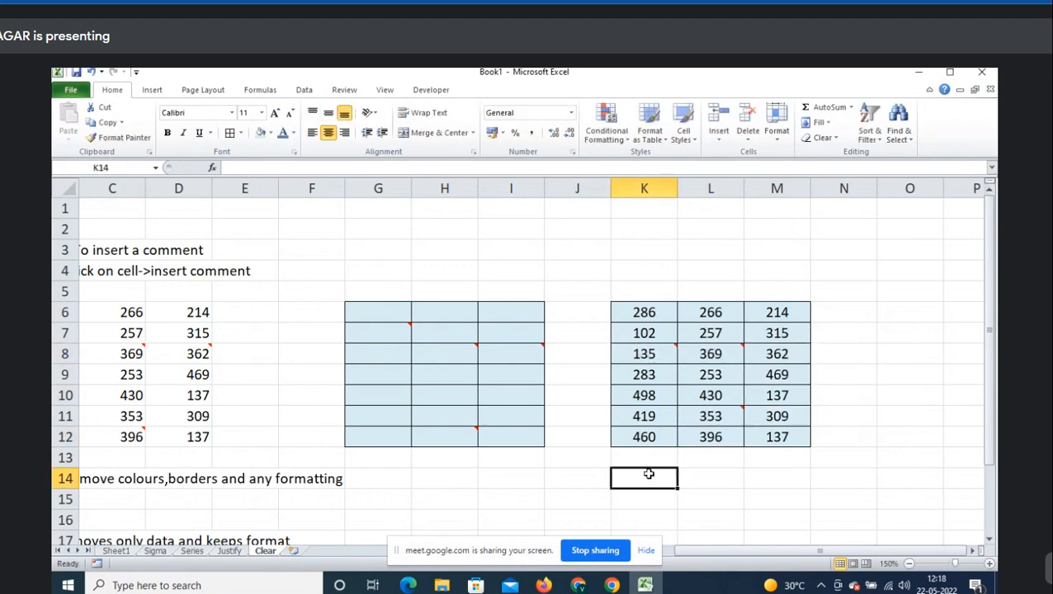
left_click_drag(662, 316, 783, 435)
left_click(835, 142)
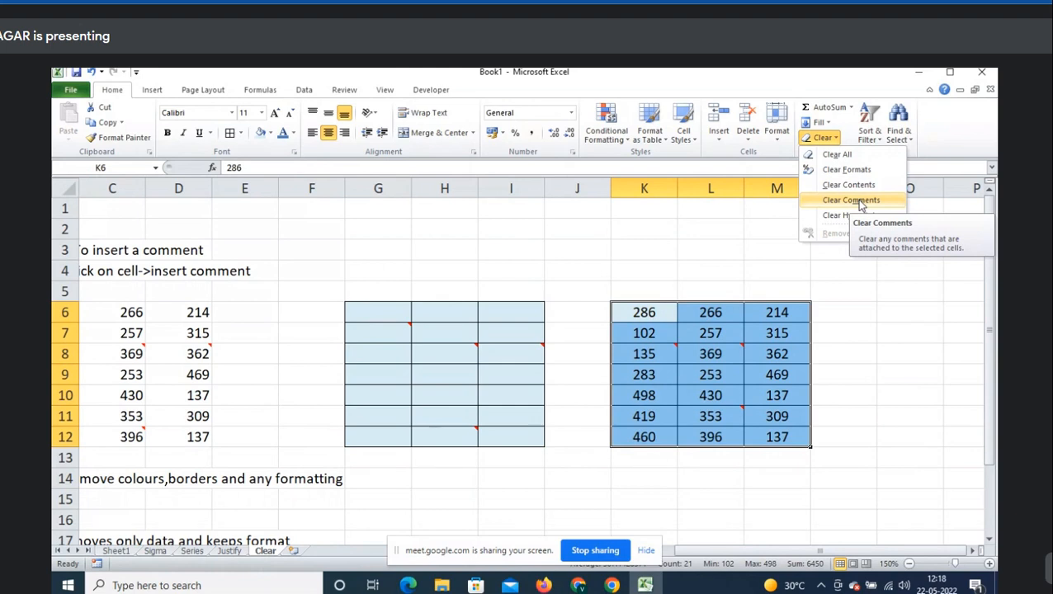
- Apply Clear Comments to the selected K6:M12 number table
key("Escape")
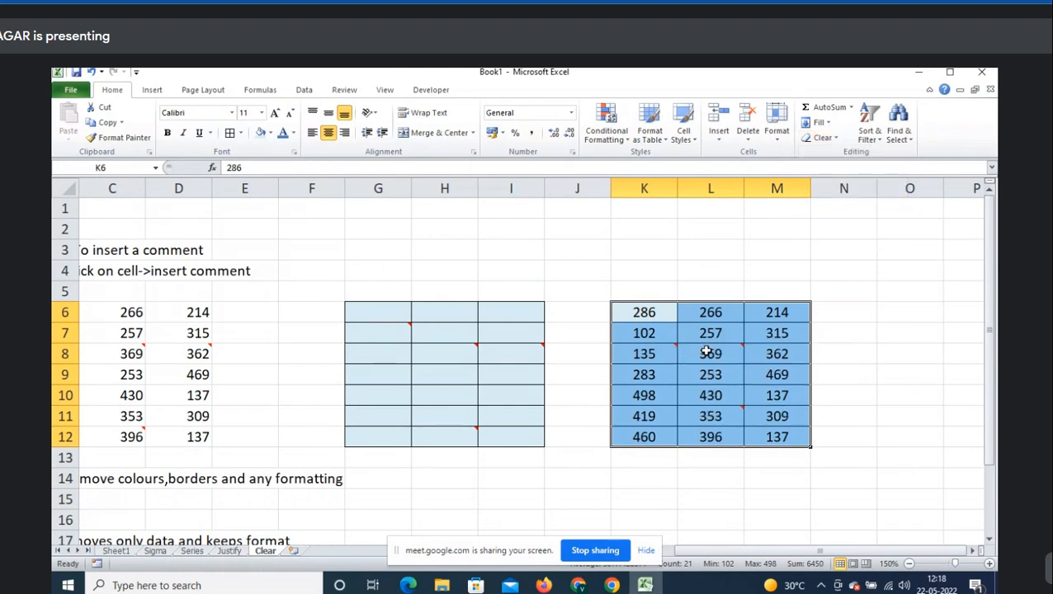
mouse_move(719, 418)
left_click(836, 140)
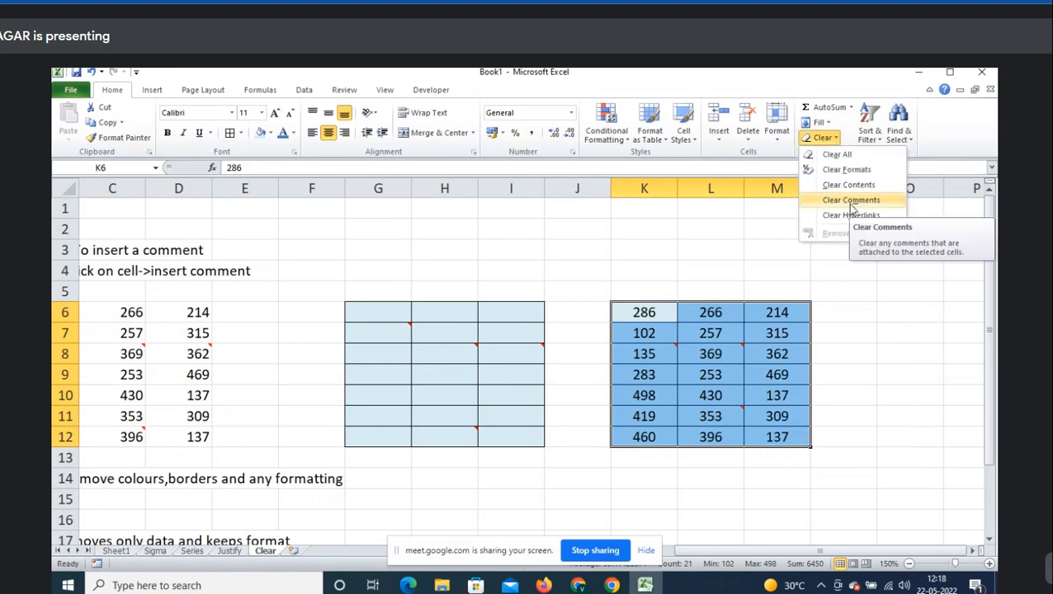
left_click(852, 204)
left_click(721, 291)
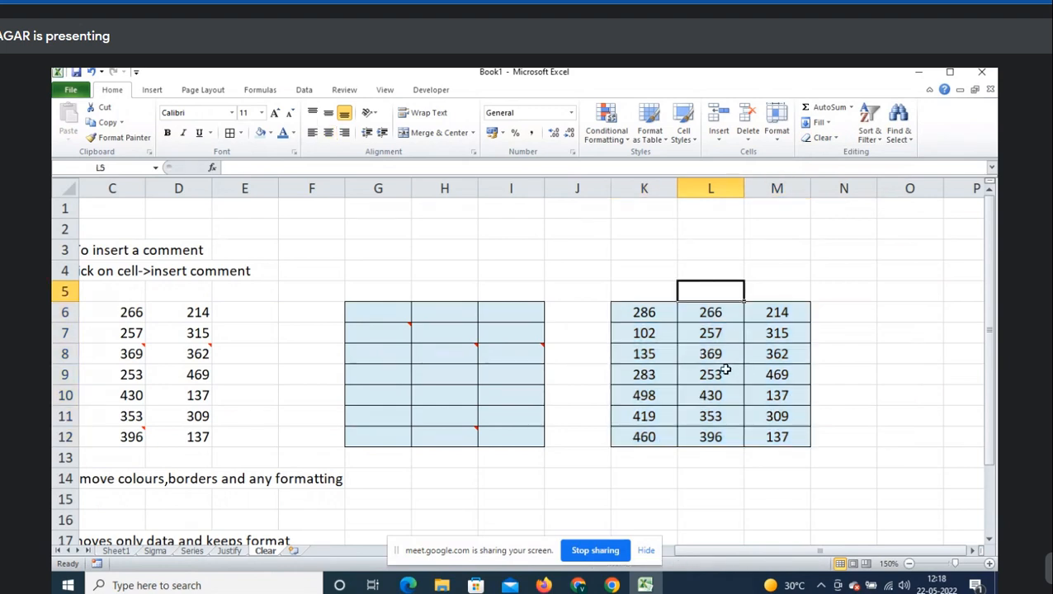
- Apply Clear All to G6:M12, removing values, fill, borders and comments
left_click_drag(384, 315, 772, 435)
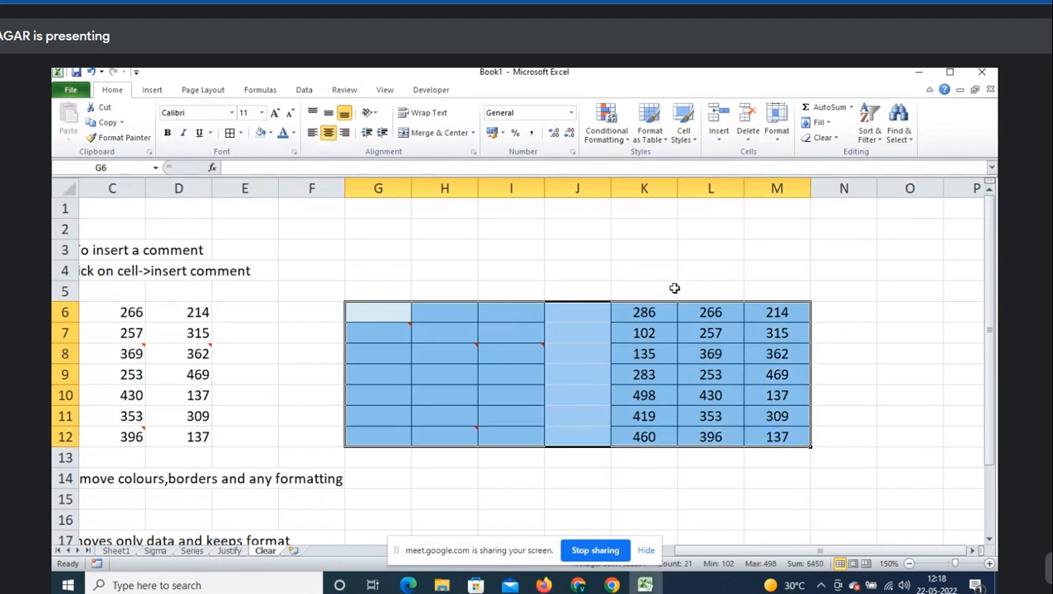
left_click(656, 268)
left_click_drag(388, 316, 772, 436)
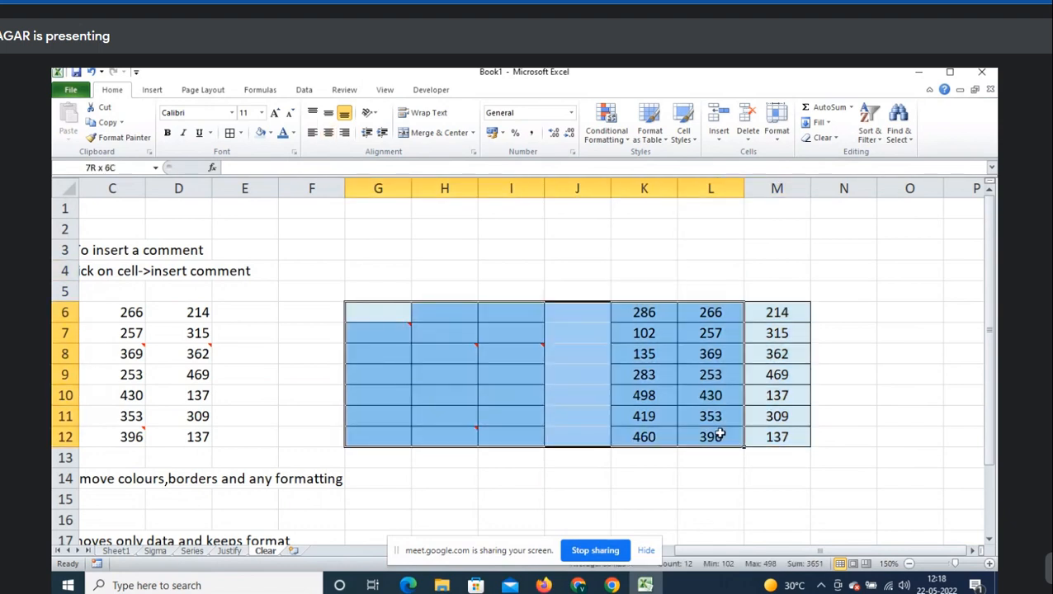
left_click(835, 139)
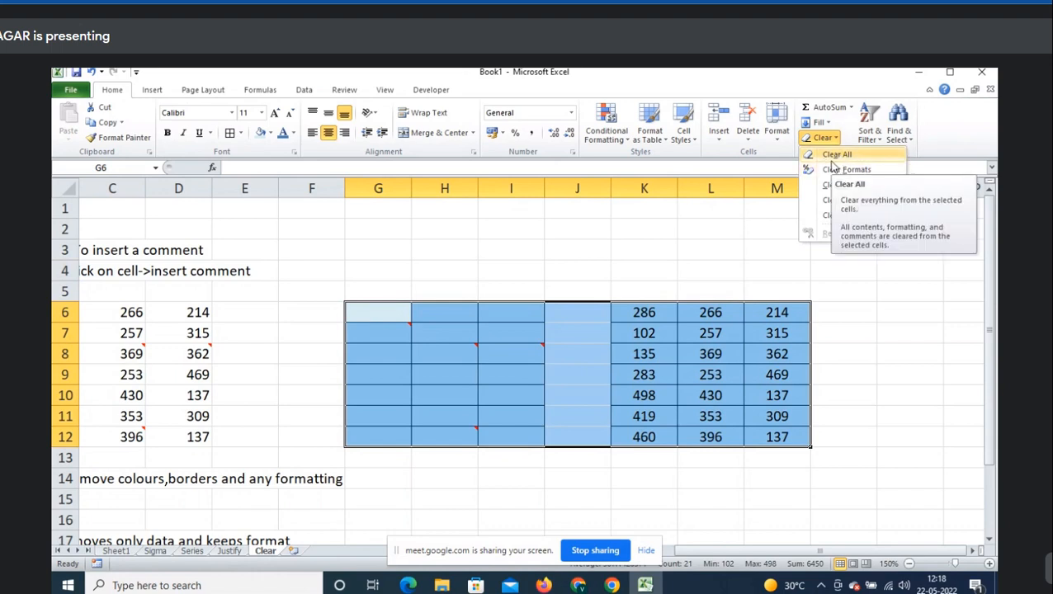
left_click(502, 288)
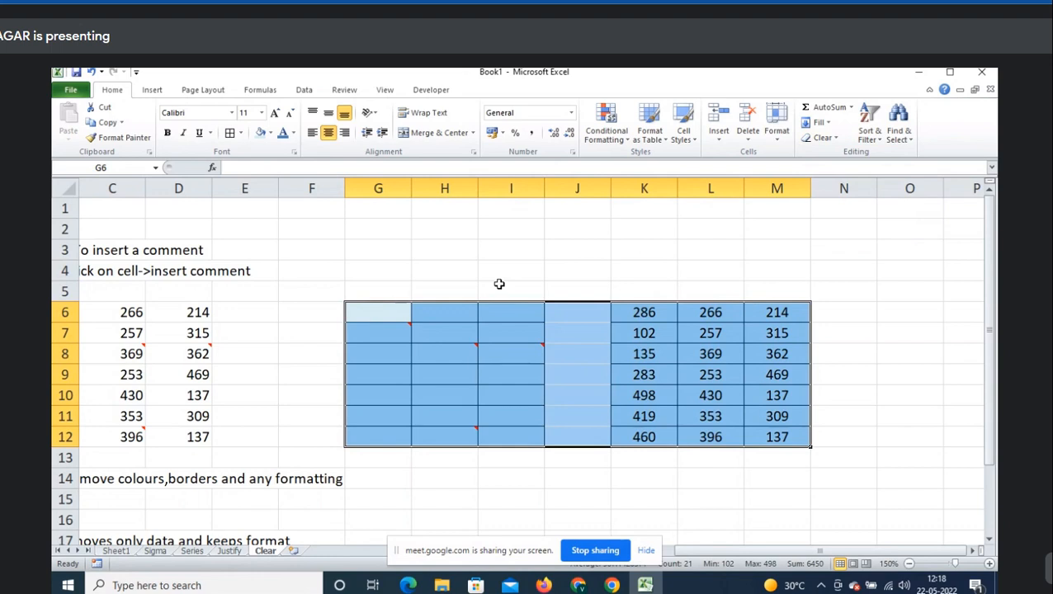
left_click(825, 138)
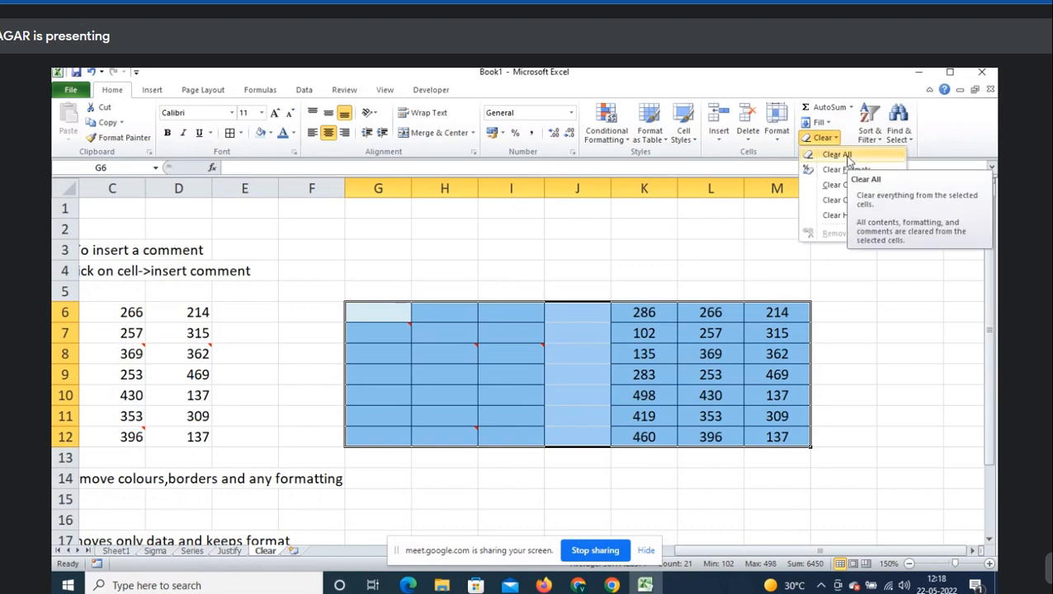
left_click(848, 156)
left_click(514, 326)
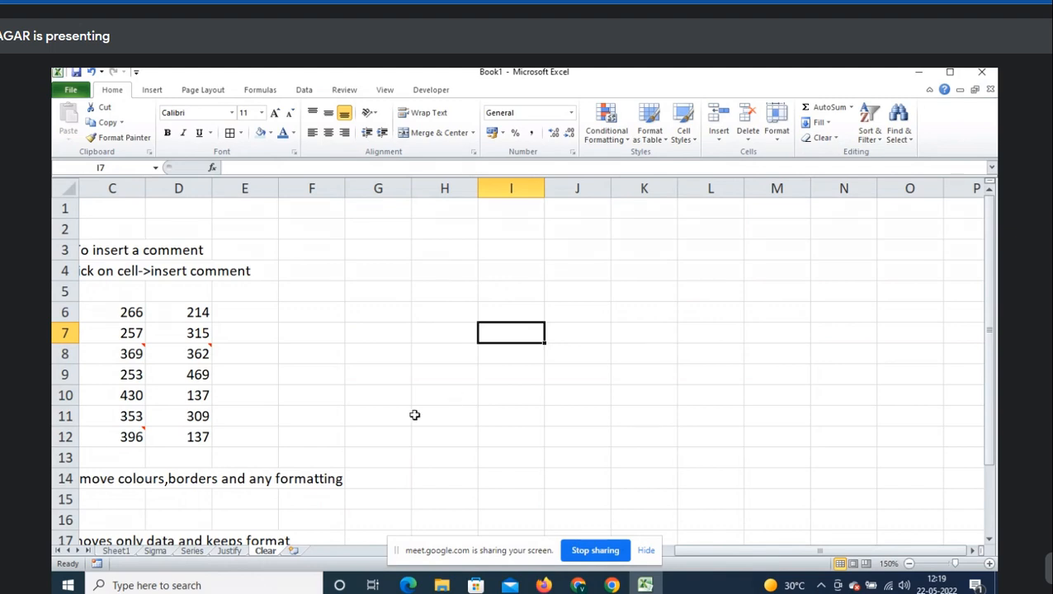
- Begin typing the Clear all note in cell A21
scroll(414, 415, "down", 2)
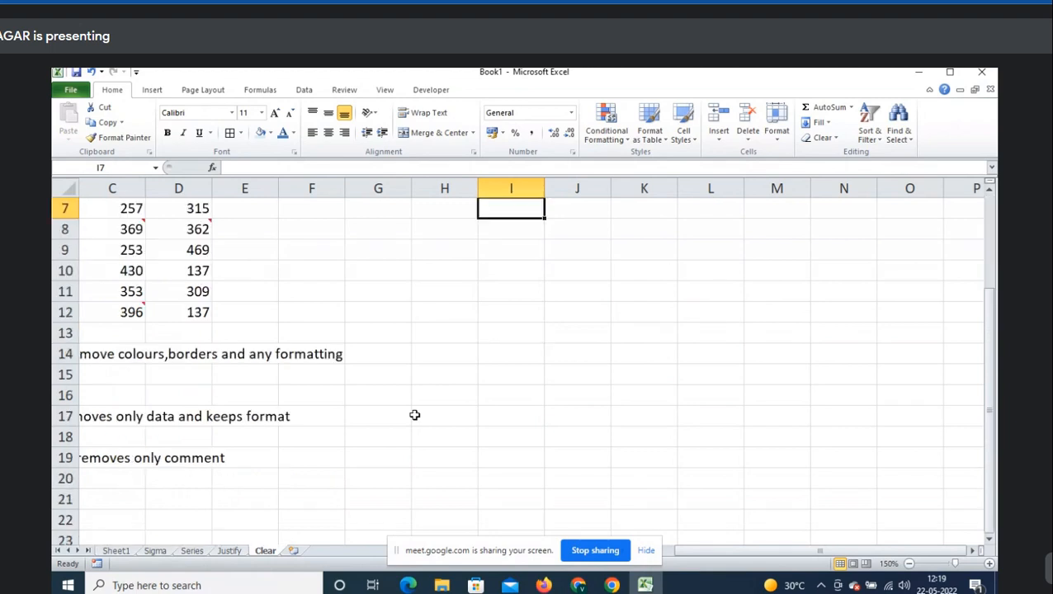
left_click(153, 465)
key("Home")
key("Down")
key("Down")
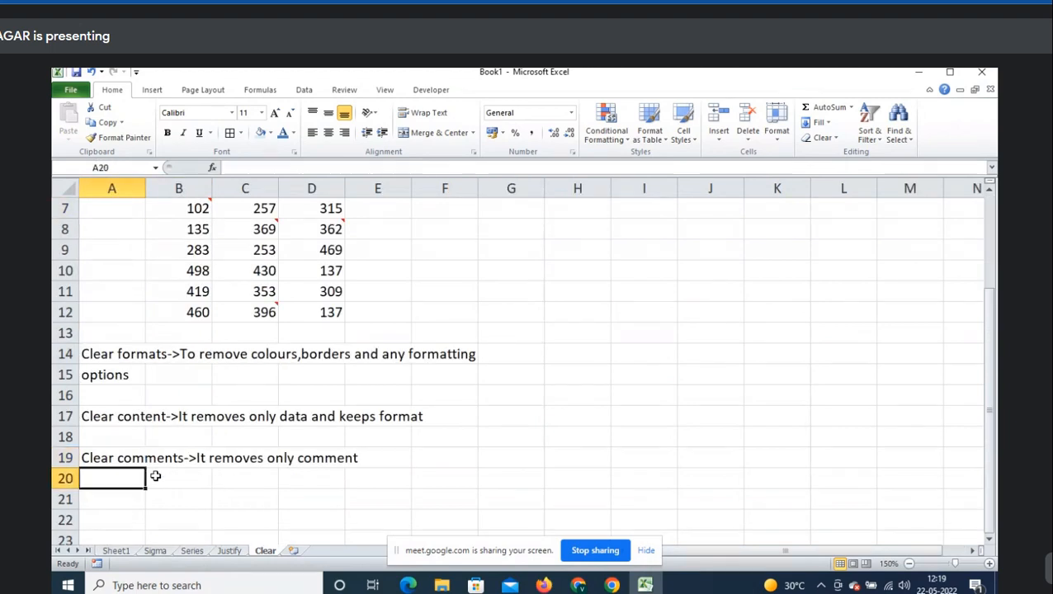
type("Clear all-")
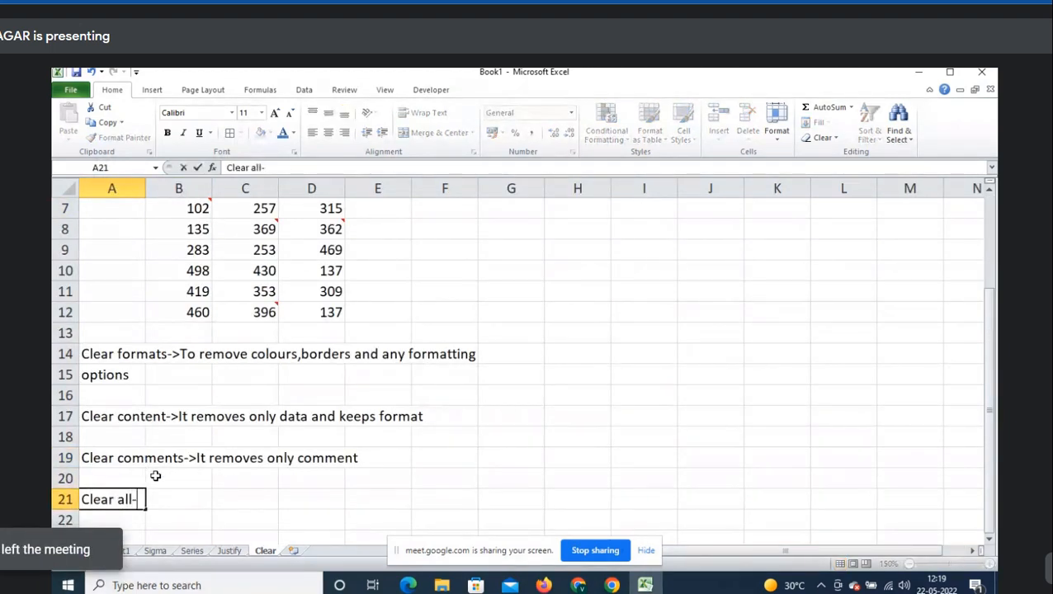
type(">It removes")
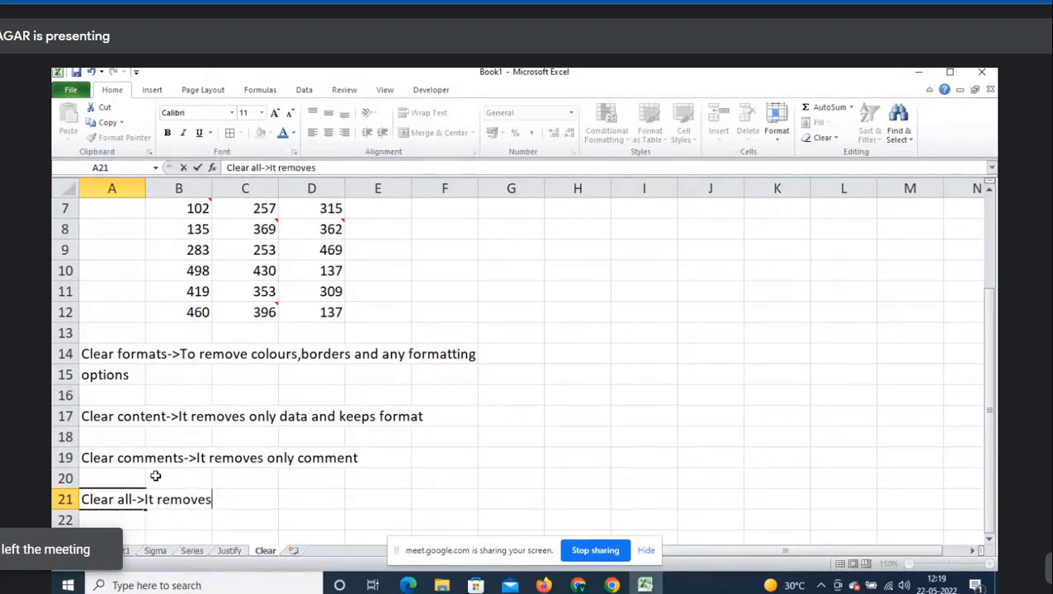
type(" data,formatting")
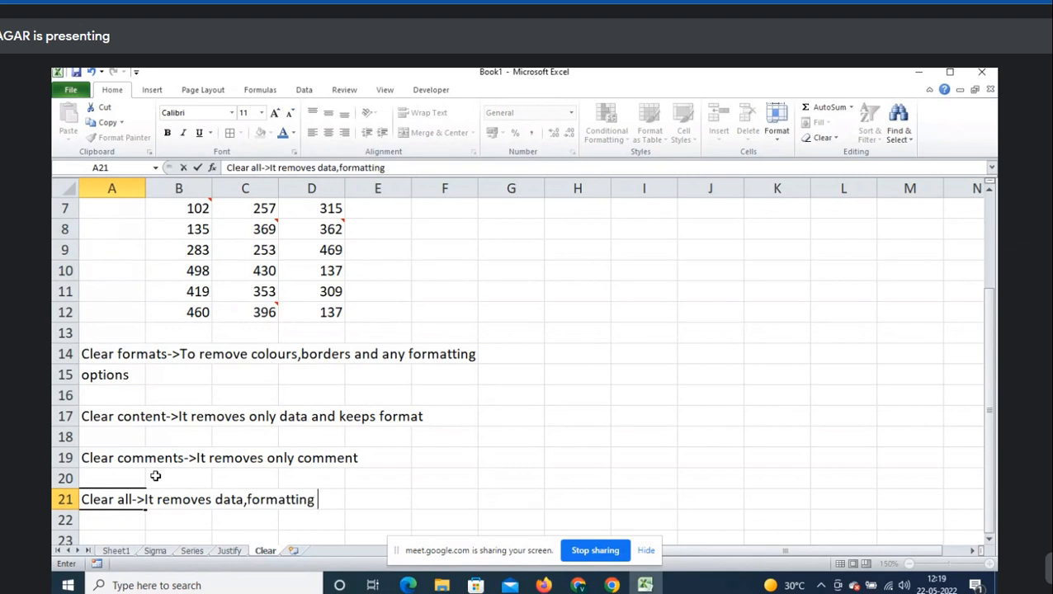
type(" & commewnt")
- Correct and finish the A21 note as 'Clear all->It removes data,formatting ,hyperlink & comments'
key("BackSpace")
key("BackSpace")
key("BackSpace")
key("BackSpace")
key("BackSpace")
key("BackSpace")
key("BackSpace")
key("BackSpace")
key("BackSpace")
key("BackSpace")
key("BackSpace")
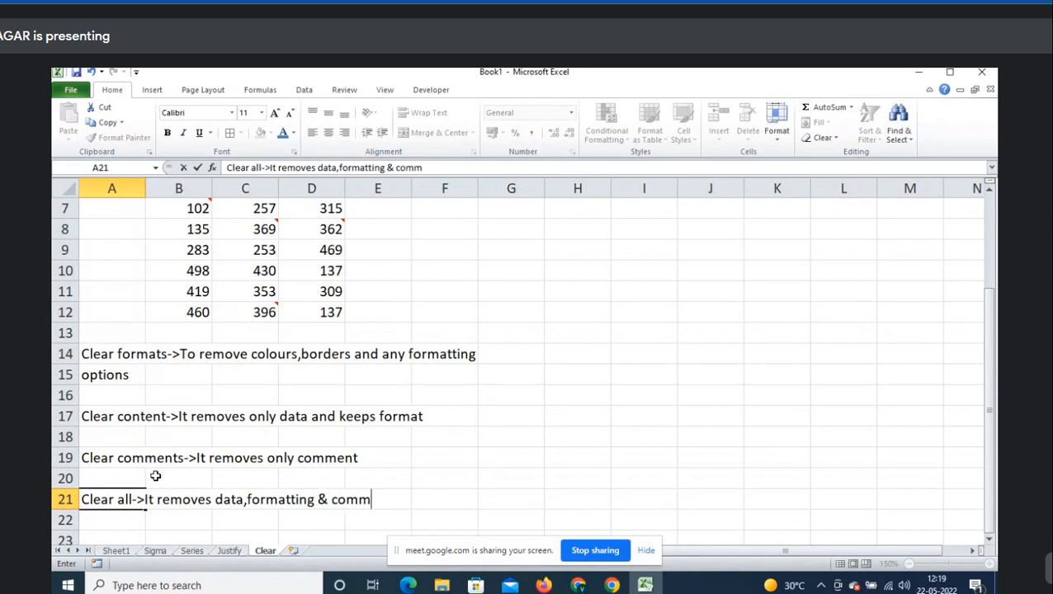
type(",")
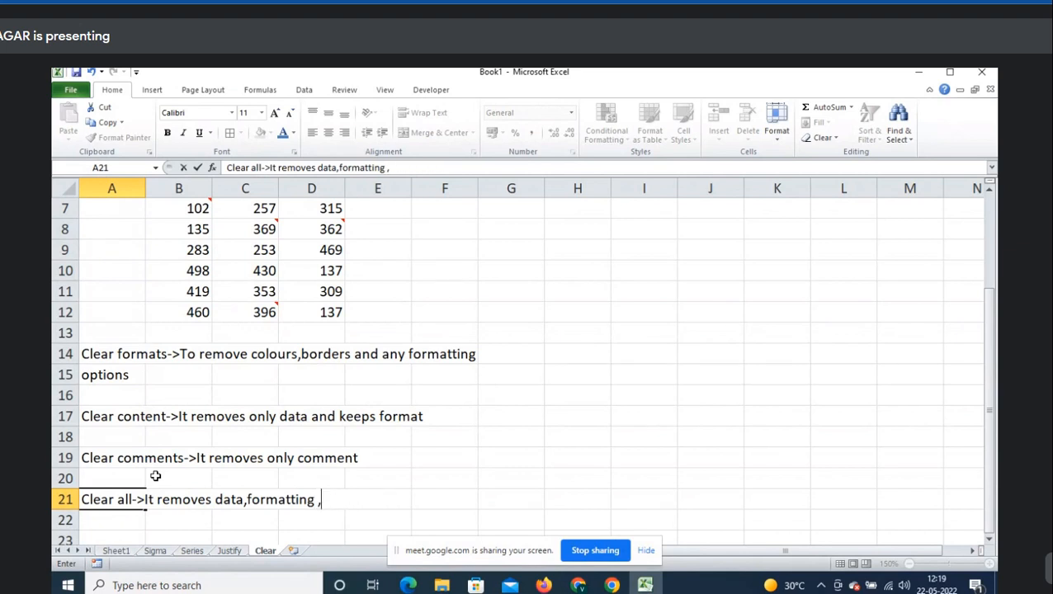
type("hyperlink, co")
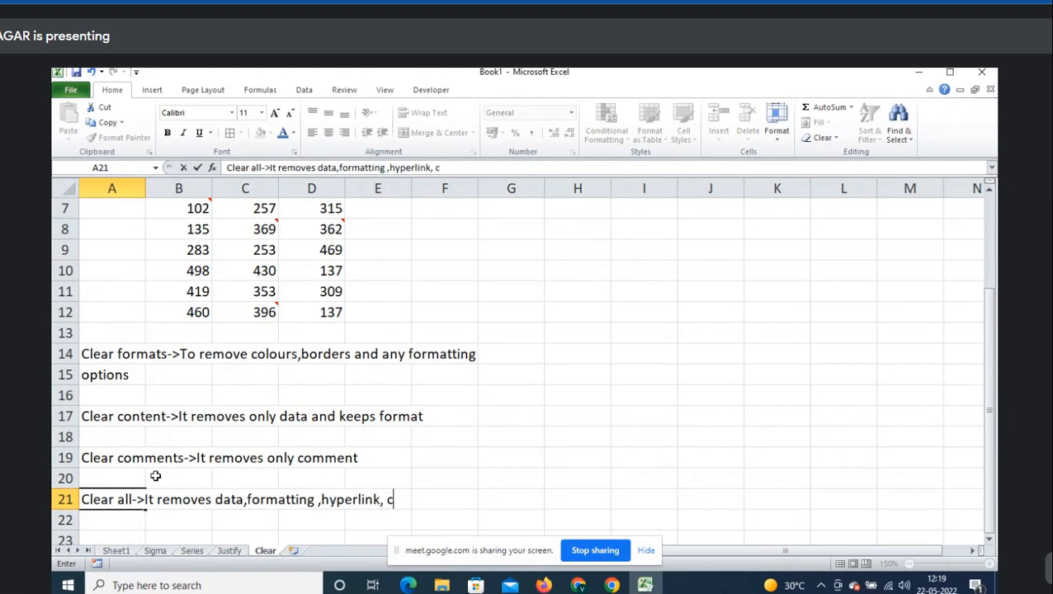
key("BackSpace")
key("BackSpace")
key("BackSpace")
key("BackSpace")
type("& comments")
key("Return")
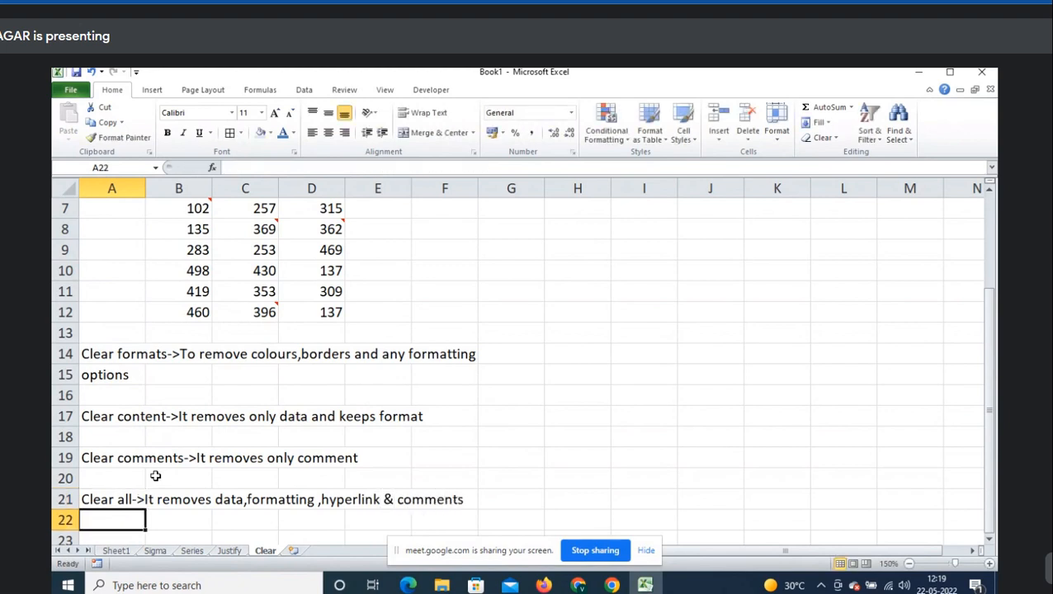
scroll(655, 396, "up", 1)
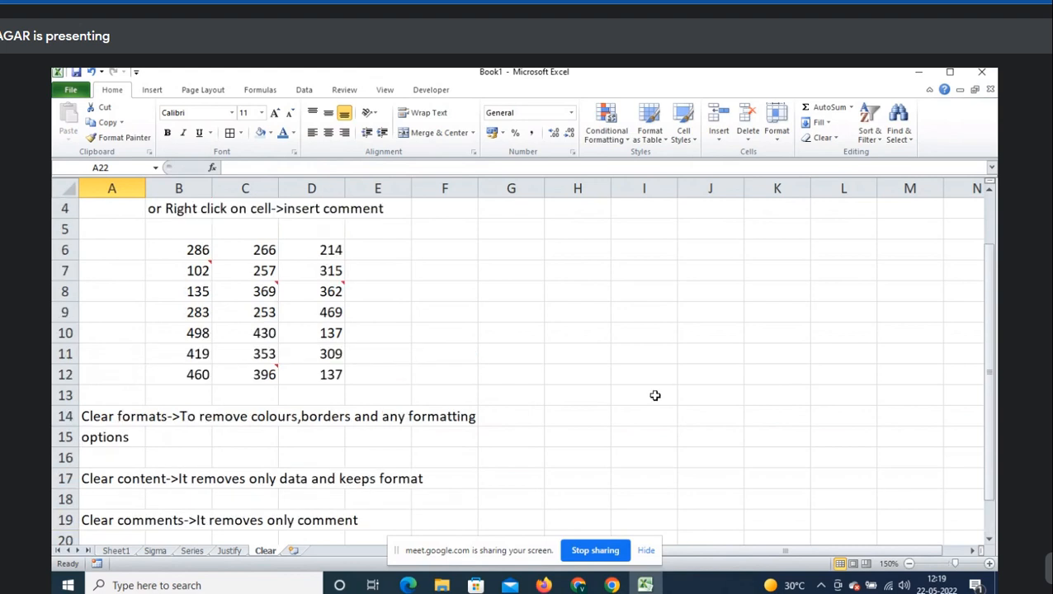
scroll(656, 396, "up", 1)
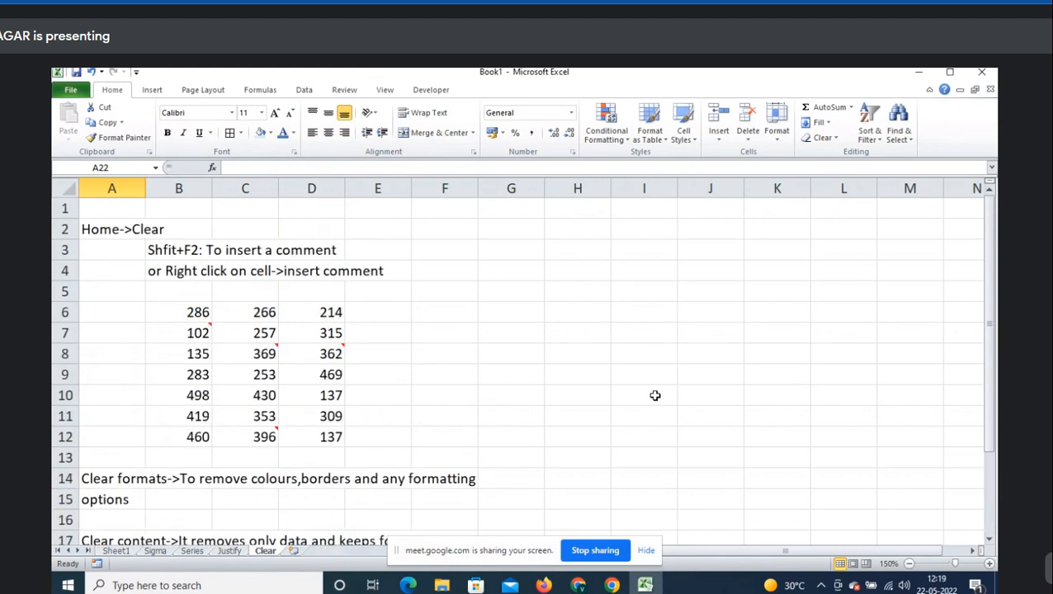
left_click(828, 139)
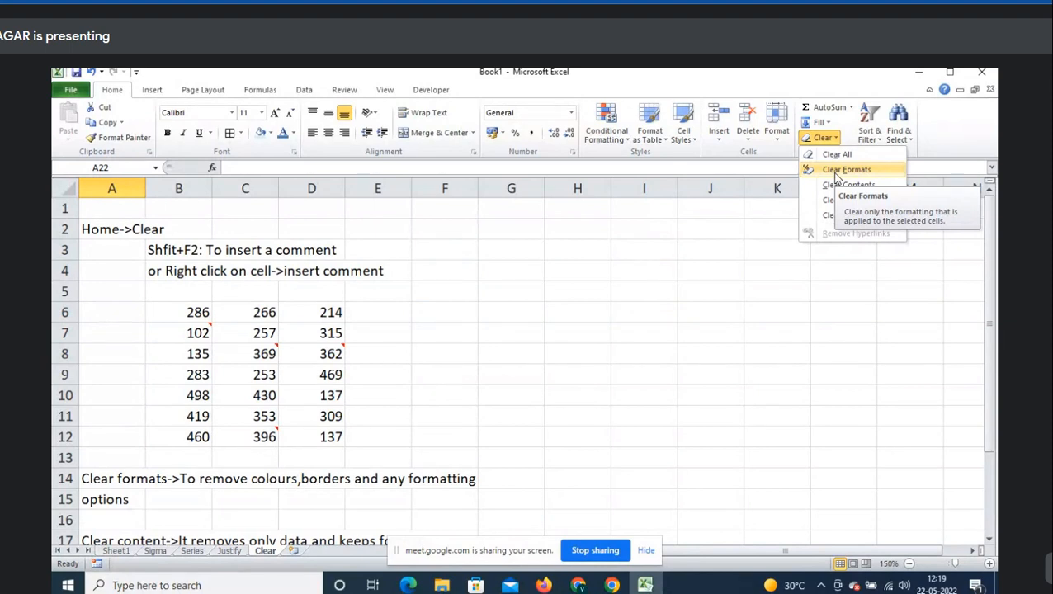
left_click(397, 307)
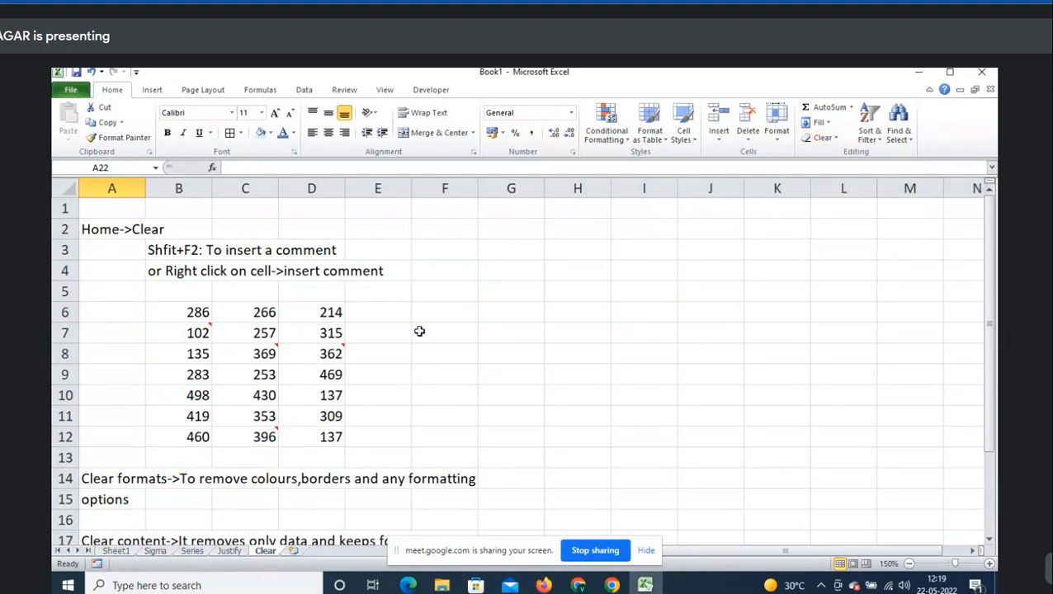
left_click(378, 374)
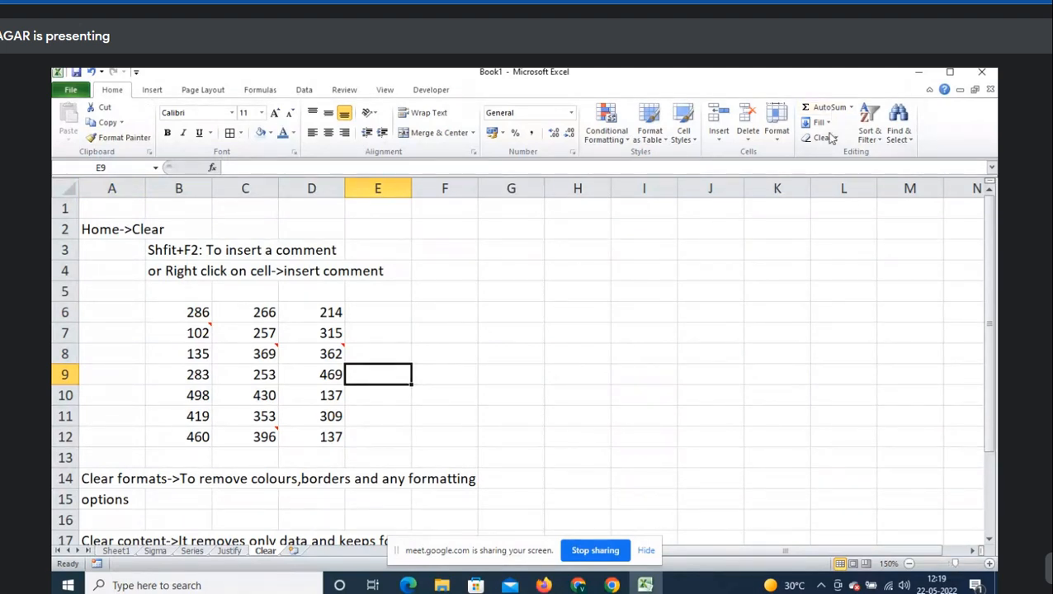
- Insert a new worksheet after Clear and name it 'Format cells'
left_click(297, 552)
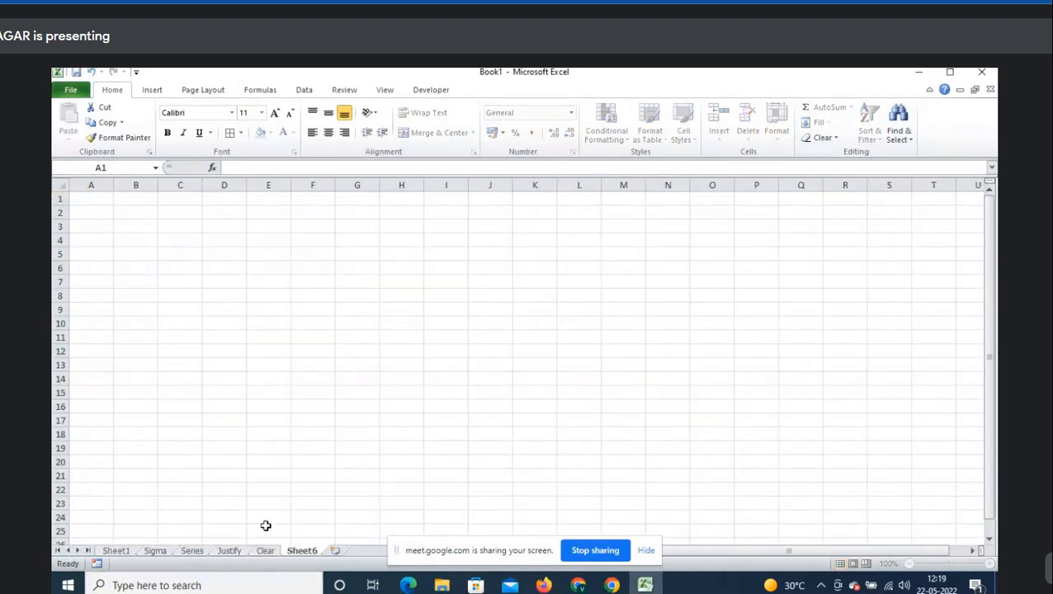
double_click(309, 553)
key("BackSpace")
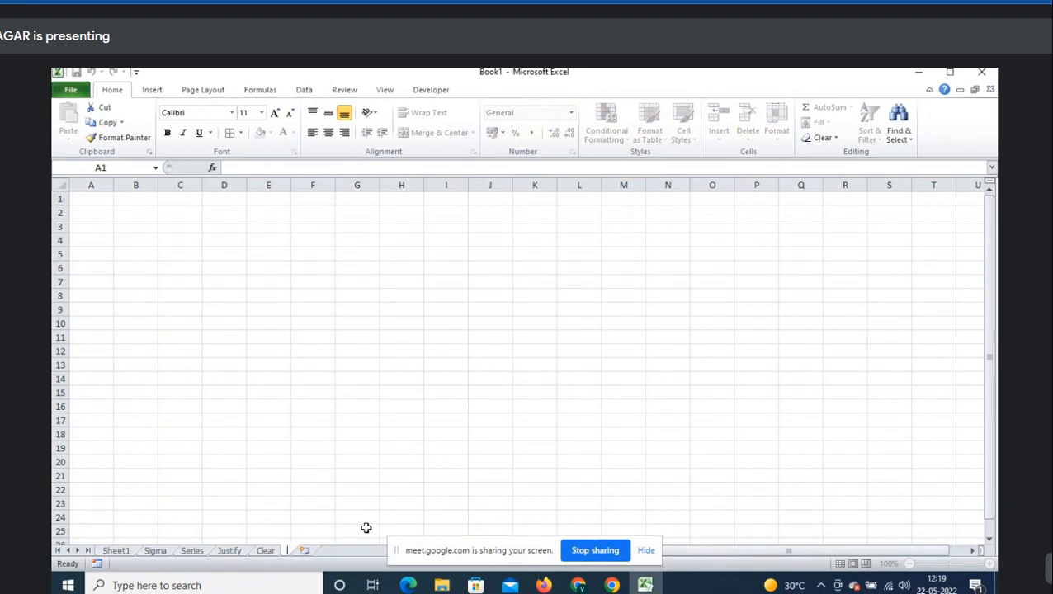
key("Escape")
right_click(329, 397)
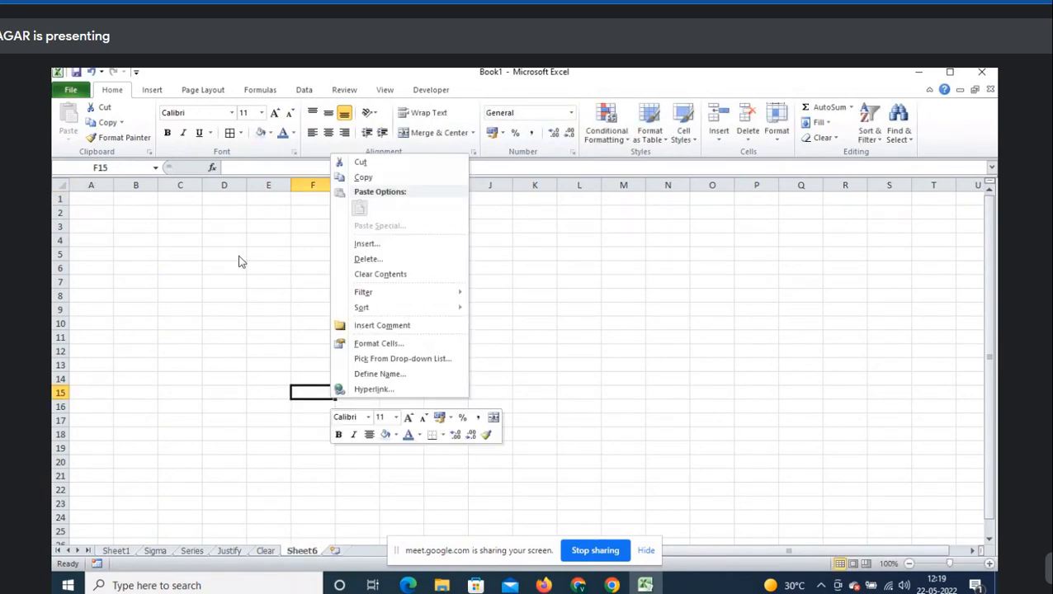
left_click(258, 278)
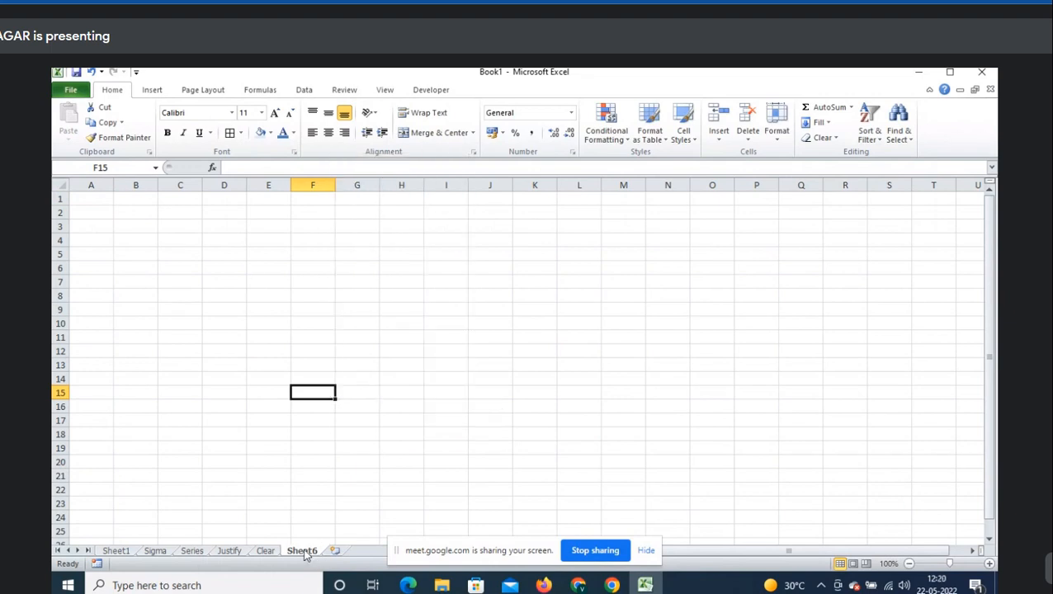
double_click(305, 552)
type("Find")
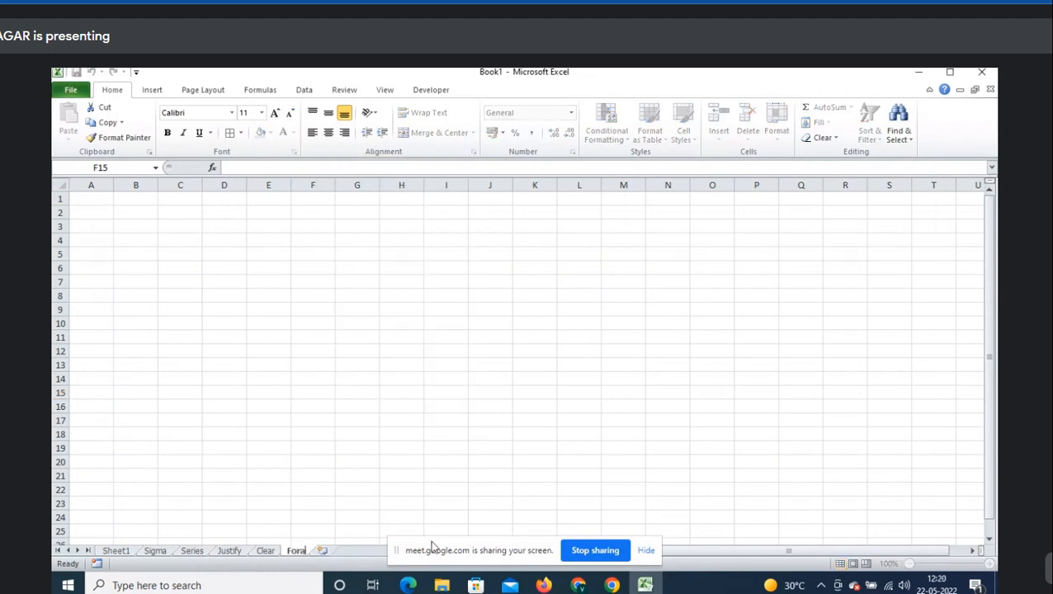
key("BackSpace")
key("BackSpace")
key("BackSpace")
type("ormat cells")
key("Return")
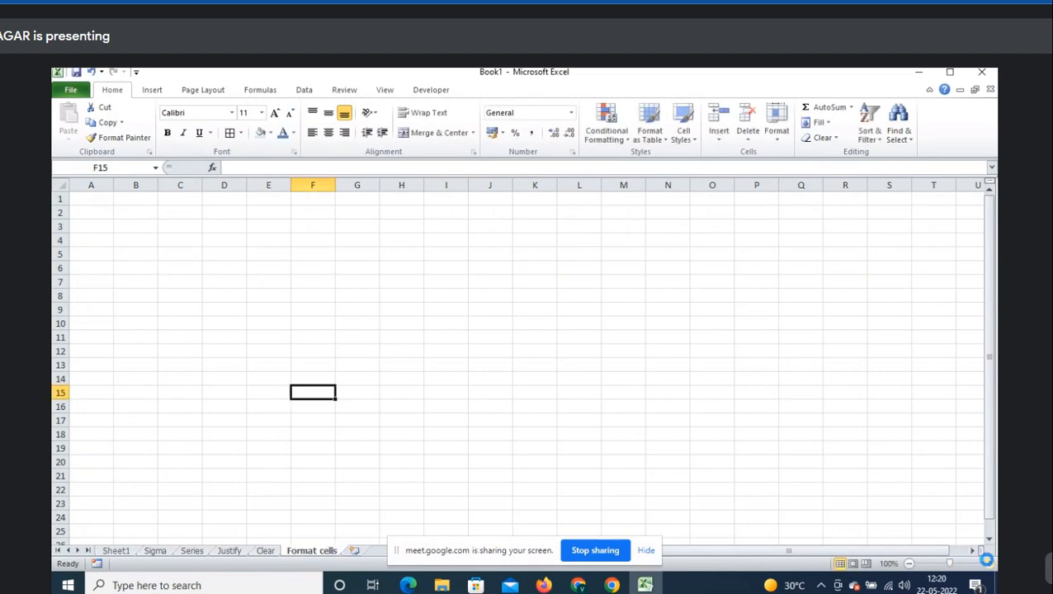
- Zoom the new worksheet to 170%
left_click(990, 563)
left_click(989, 564)
left_click(989, 564)
left_click(990, 564)
left_click(990, 564)
left_click(989, 564)
left_click(990, 563)
left_click(990, 564)
left_click(186, 231)
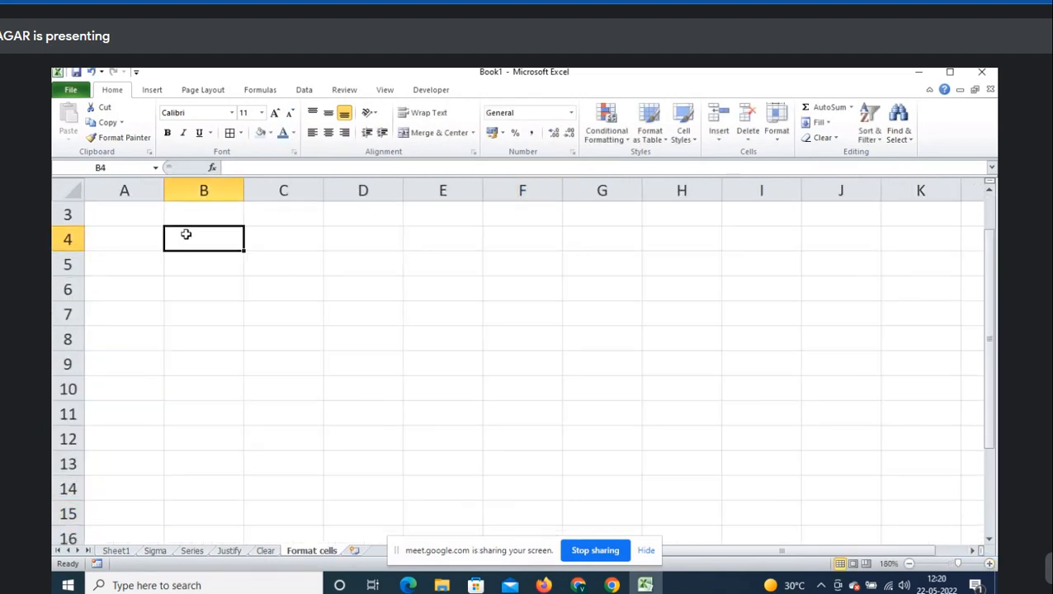
scroll(186, 231, "up", 1)
left_click(909, 563)
left_click(909, 564)
left_click(909, 564)
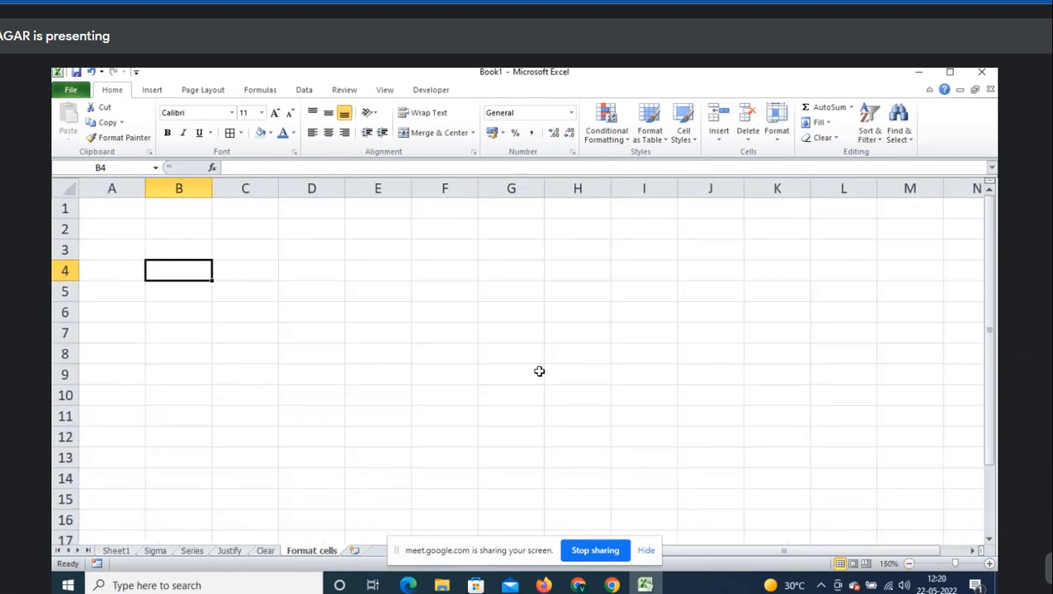
left_click(989, 564)
left_click(989, 564)
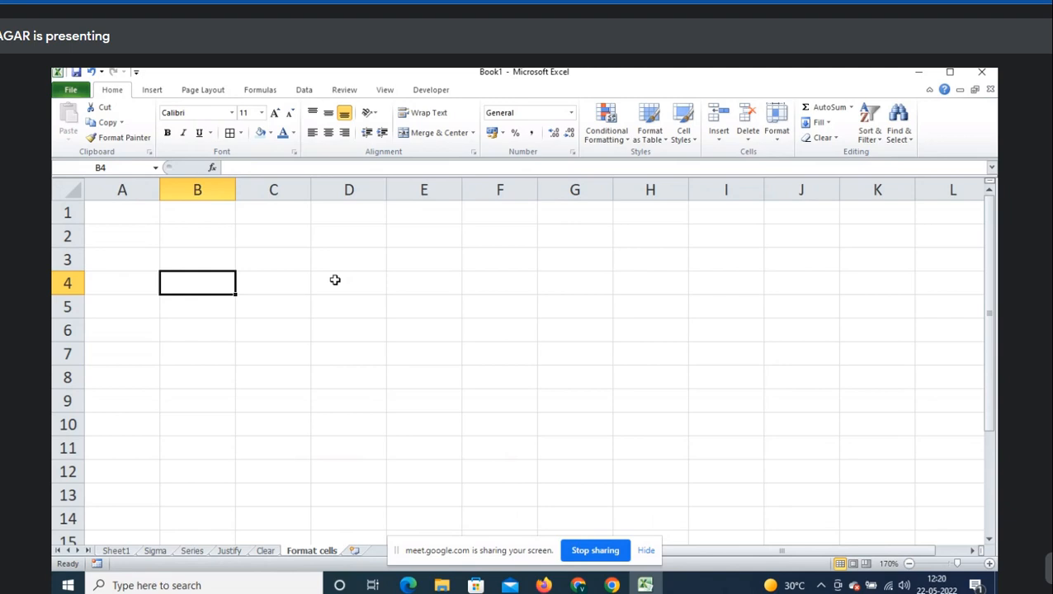
- Bring up the Format Cells dialog for cell B2 from its right-click menu
key("Up")
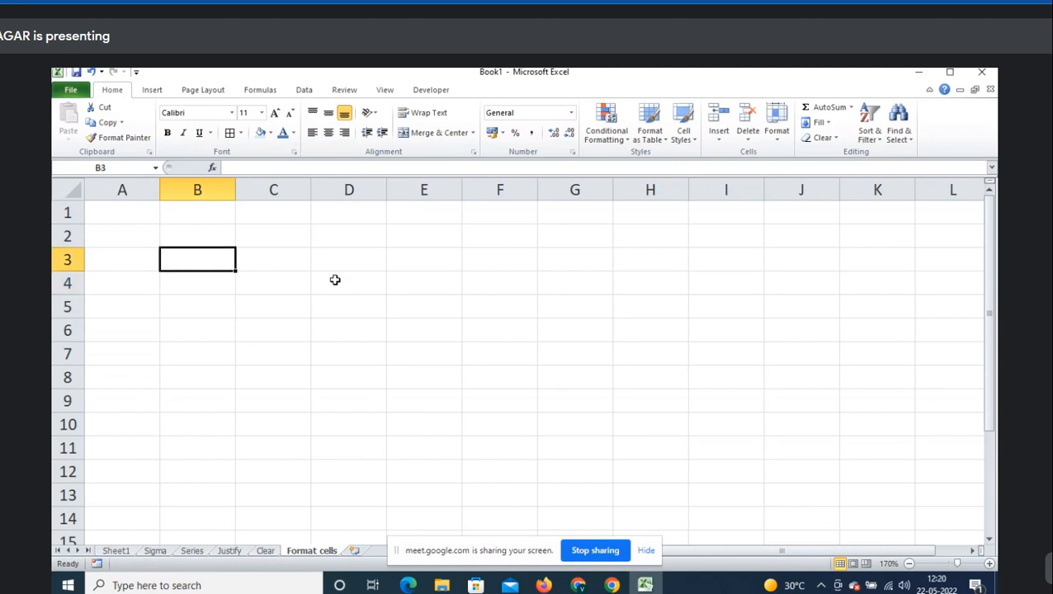
key("Left")
key("Up")
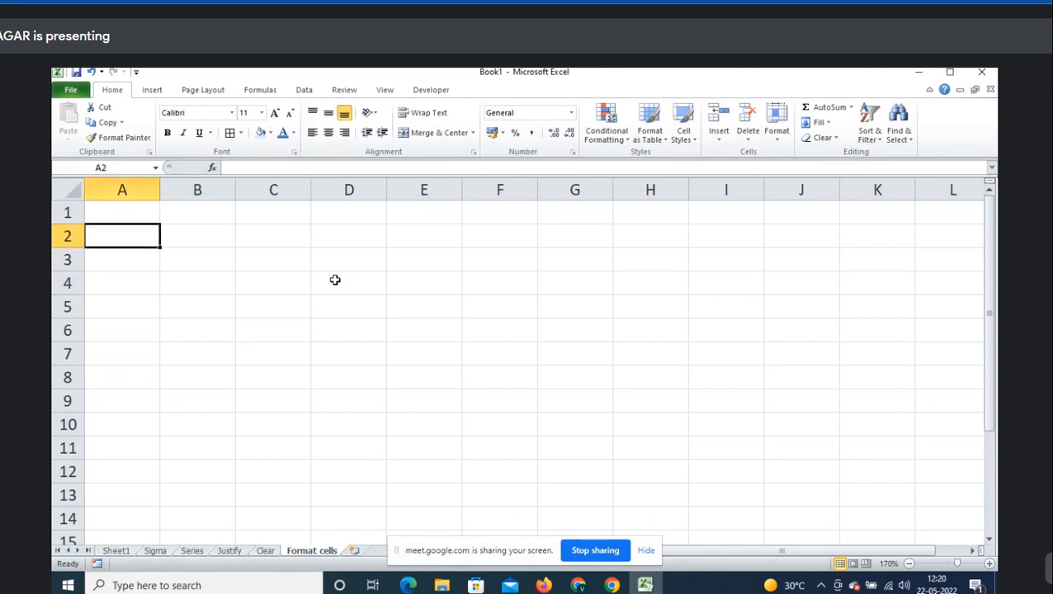
key("Right")
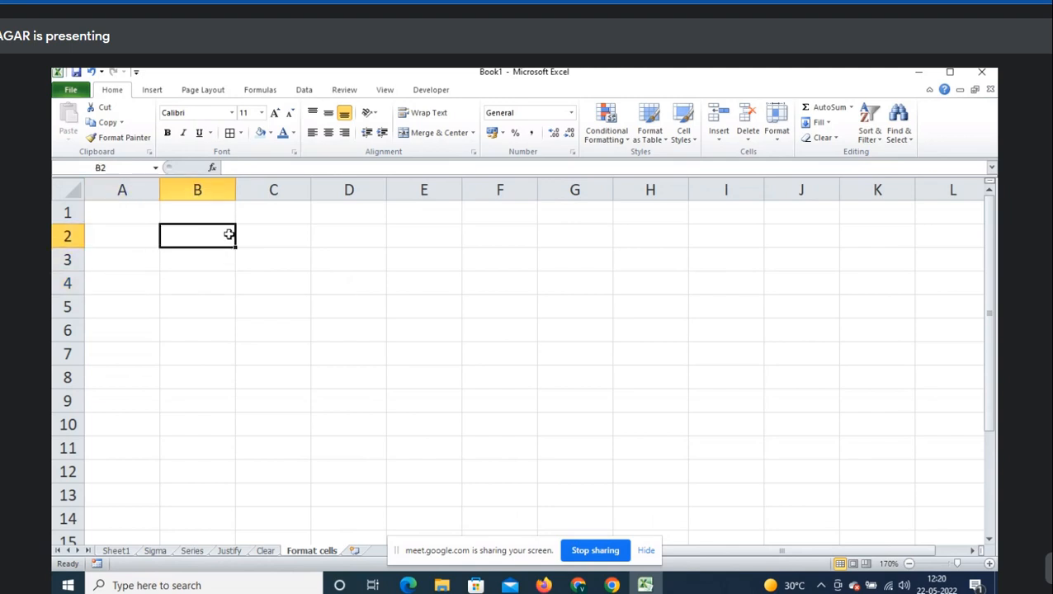
right_click(230, 236)
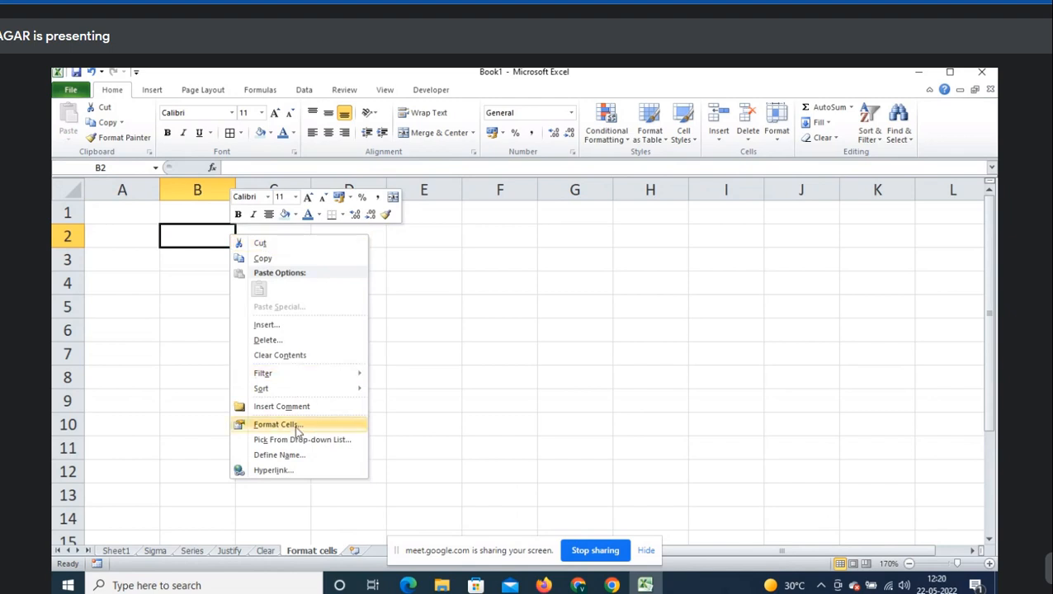
left_click(326, 428)
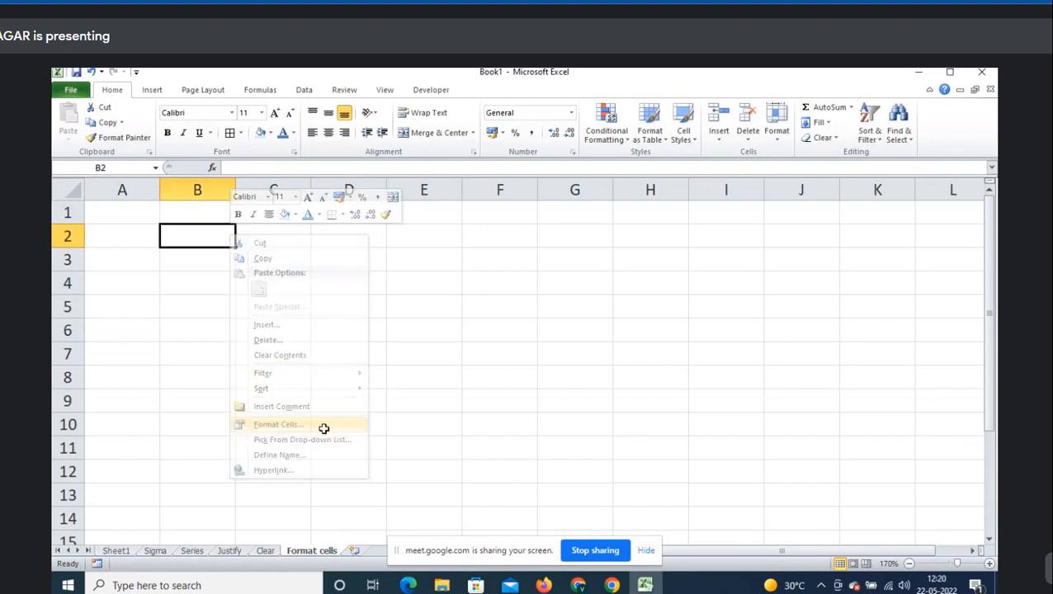
left_click_drag(289, 255, 485, 138)
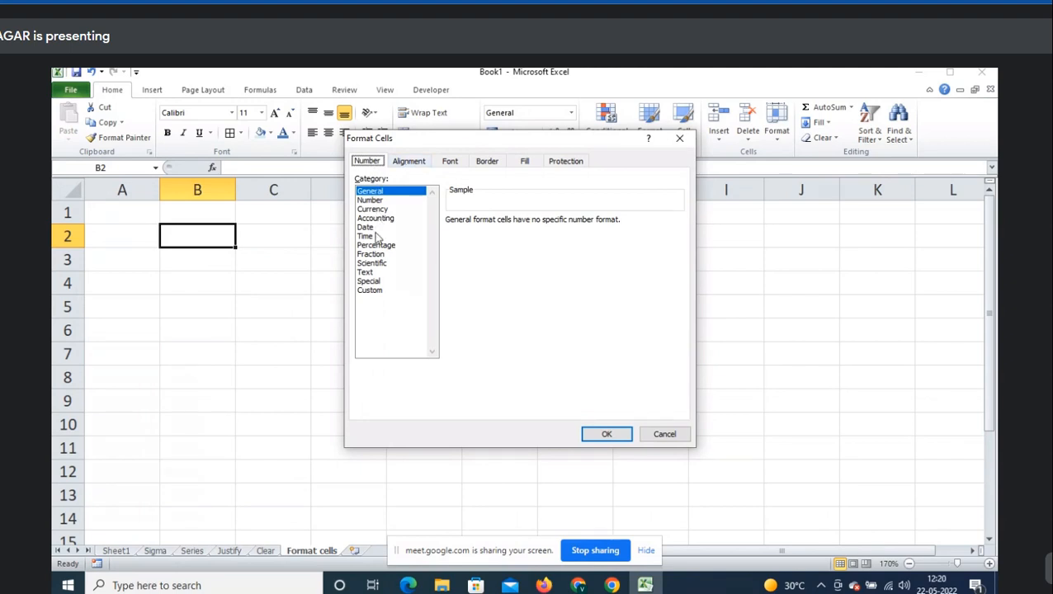
left_click(408, 162)
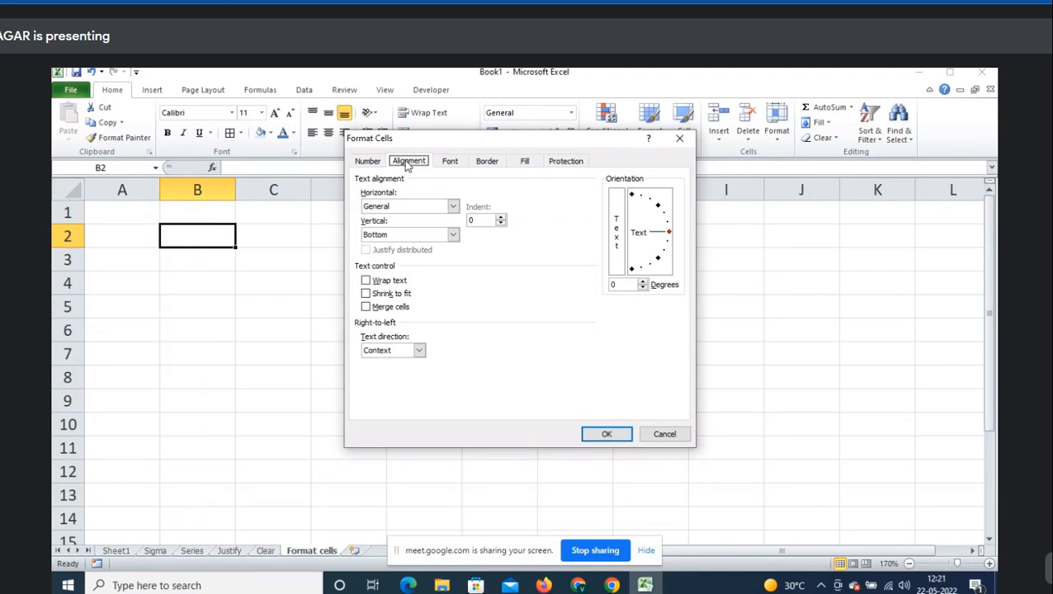
left_click(450, 161)
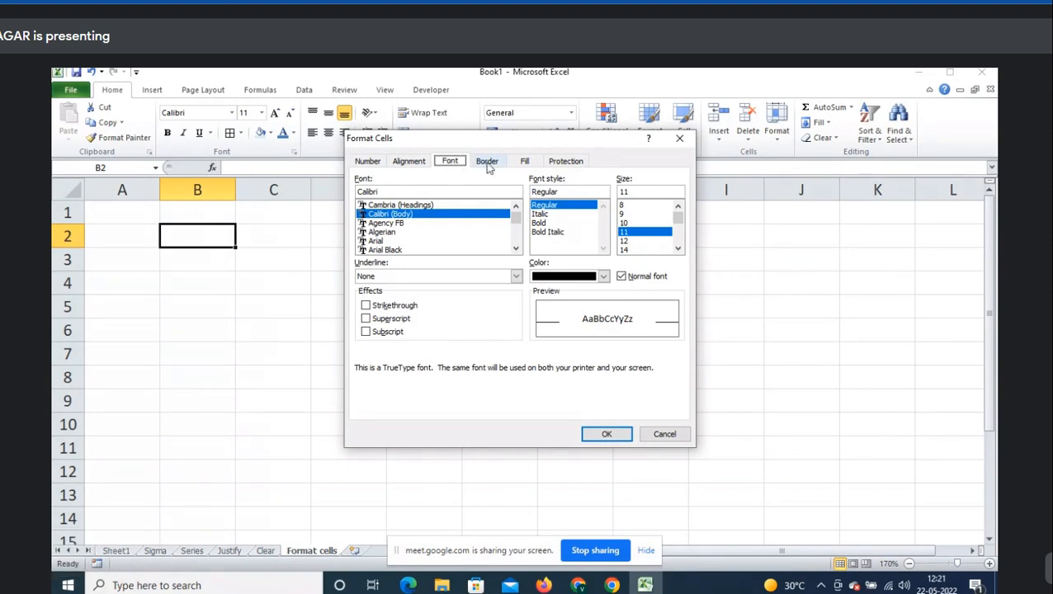
left_click(488, 162)
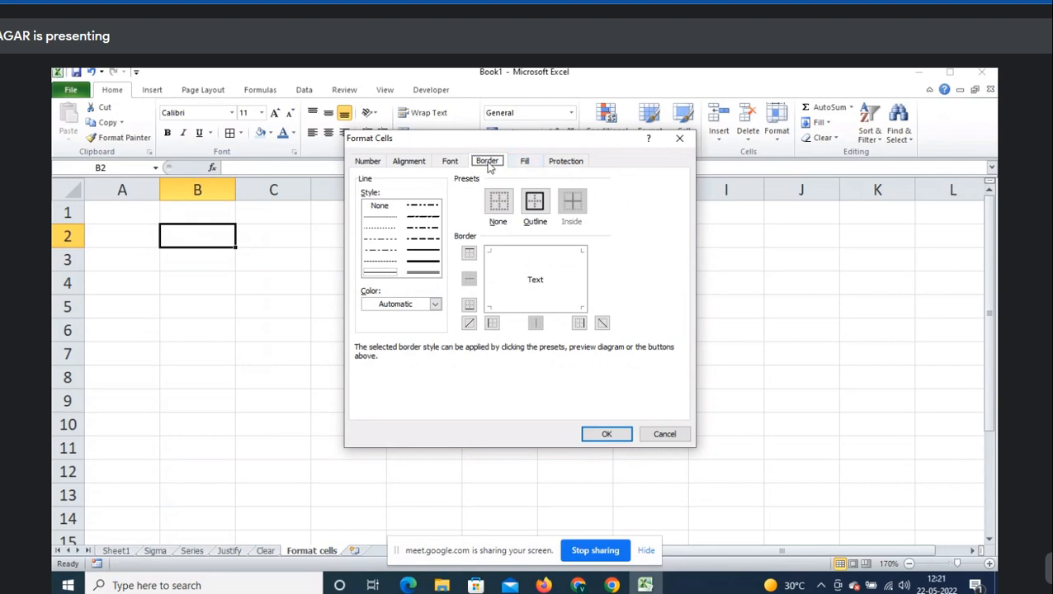
left_click(534, 162)
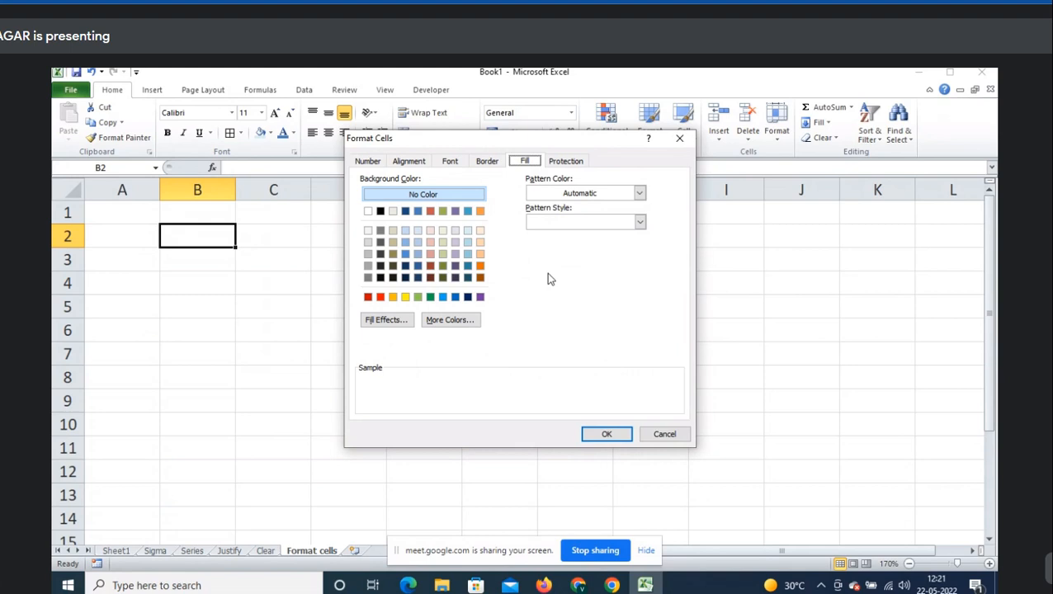
left_click(567, 162)
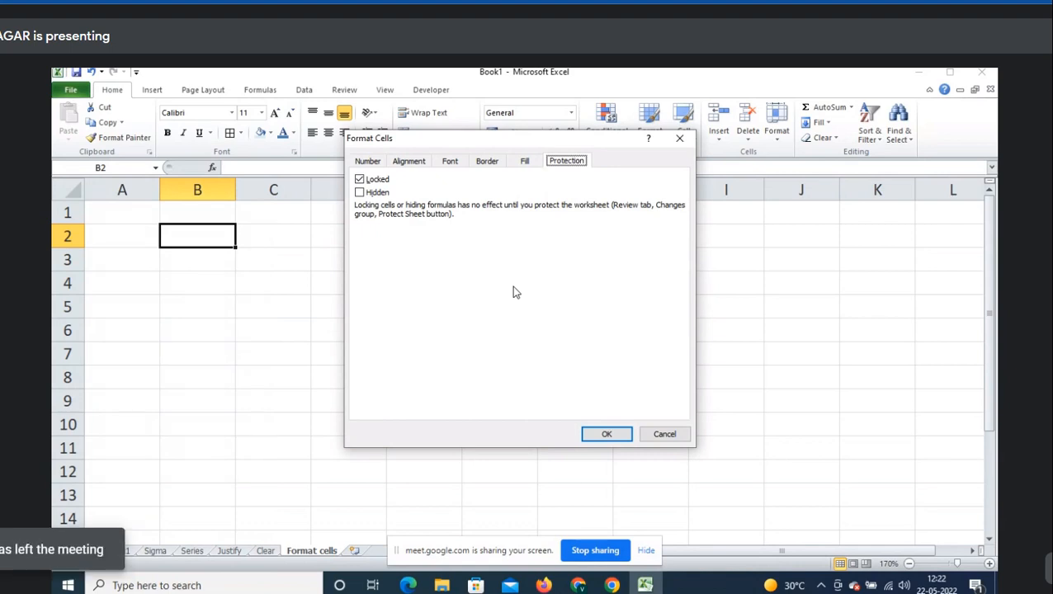
left_click(368, 162)
left_click(665, 434)
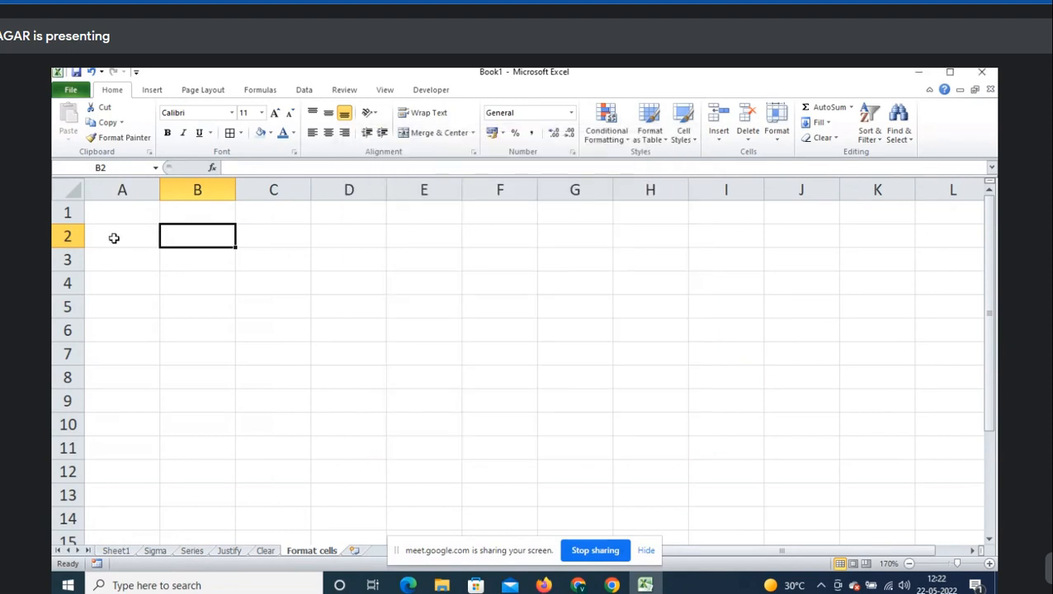
- Write the note 'Format cells->' in cell A2
left_click(114, 238)
type("Form")
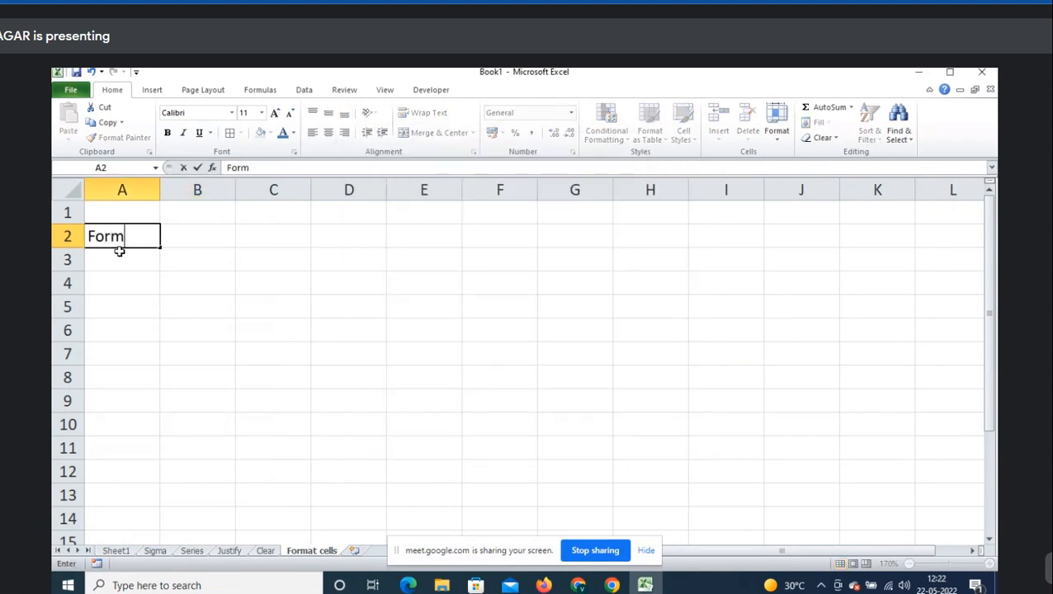
type("at cells->")
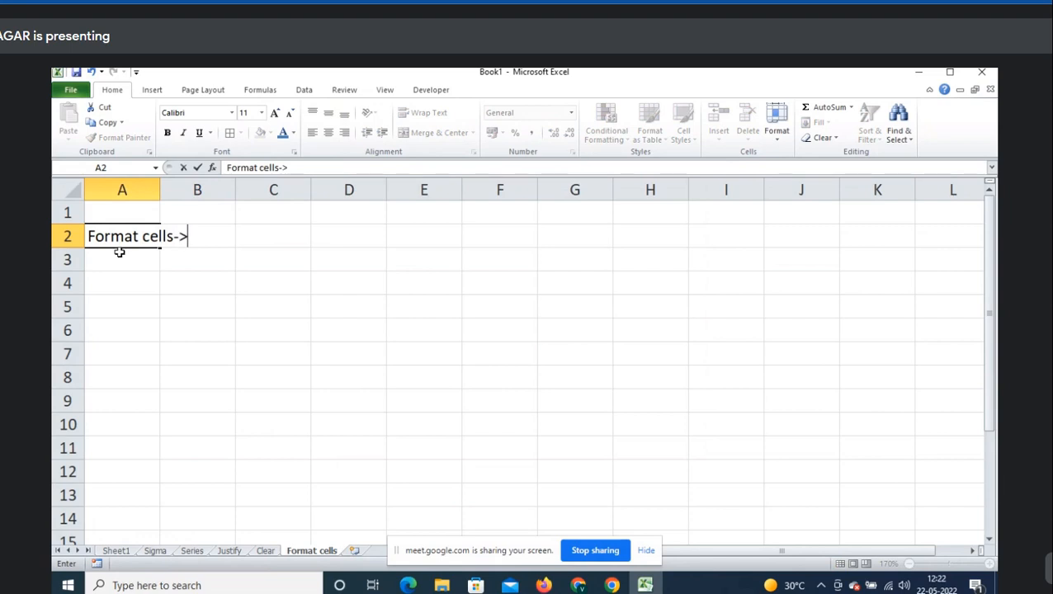
key("Return")
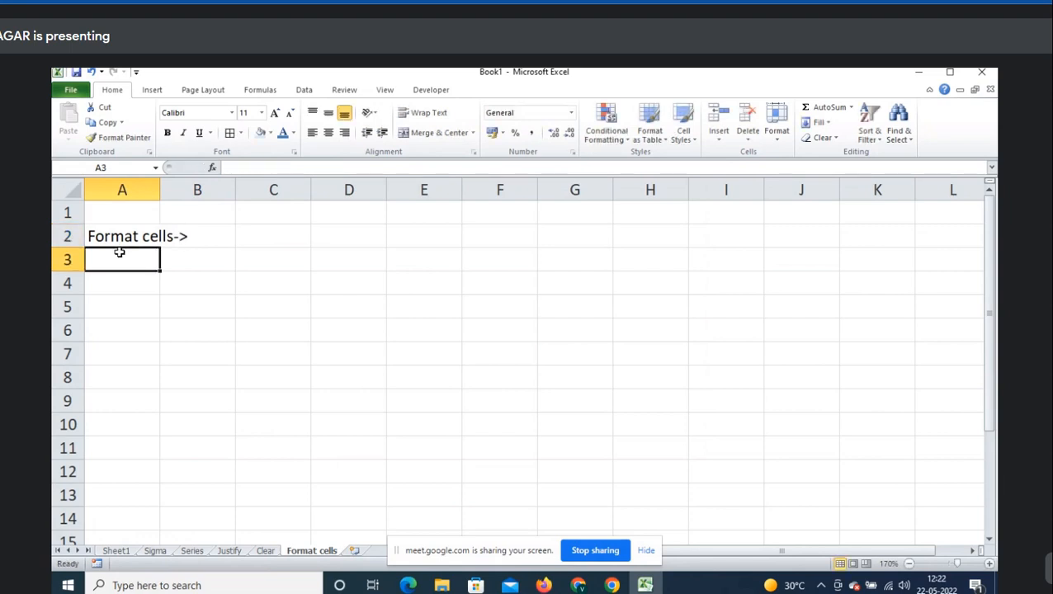
- Add 'right on cell->Format cell' in A3 and 'or' in A4, then bring up Format Cells with Ctrl+1
type("right o")
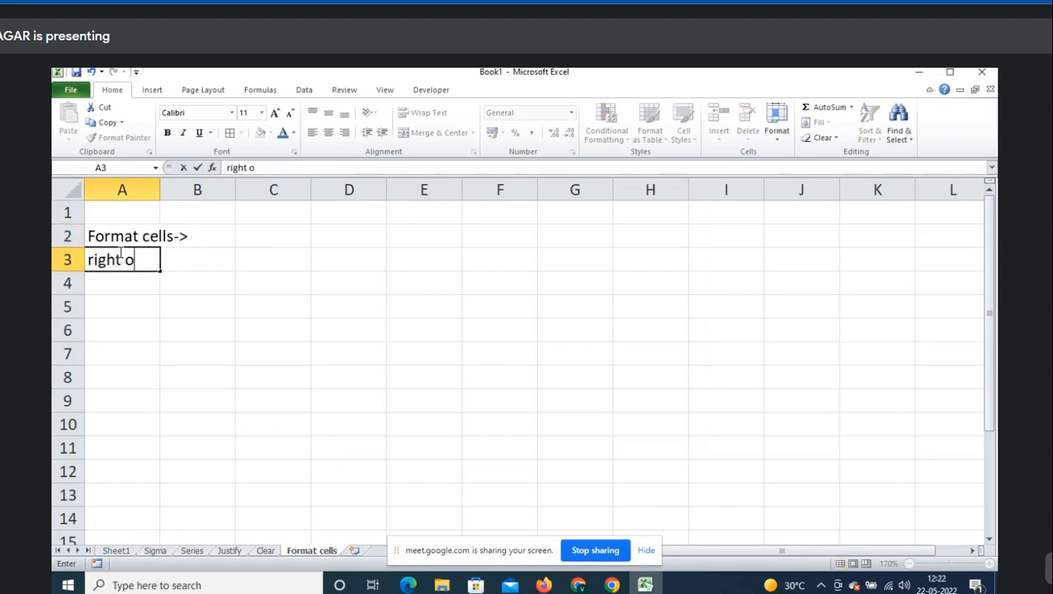
type("n cell->F")
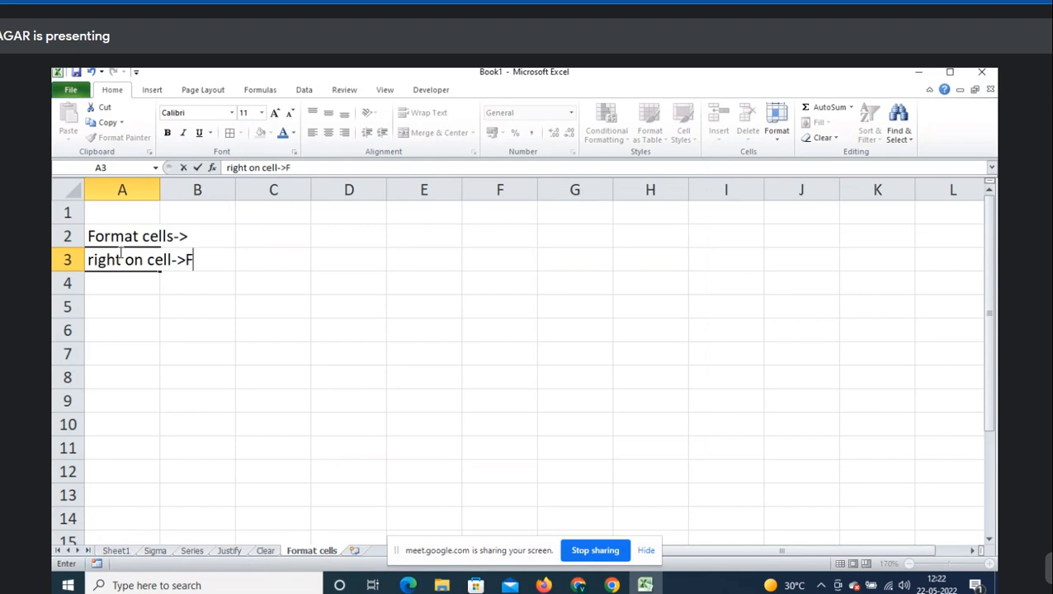
type("ormat cel")
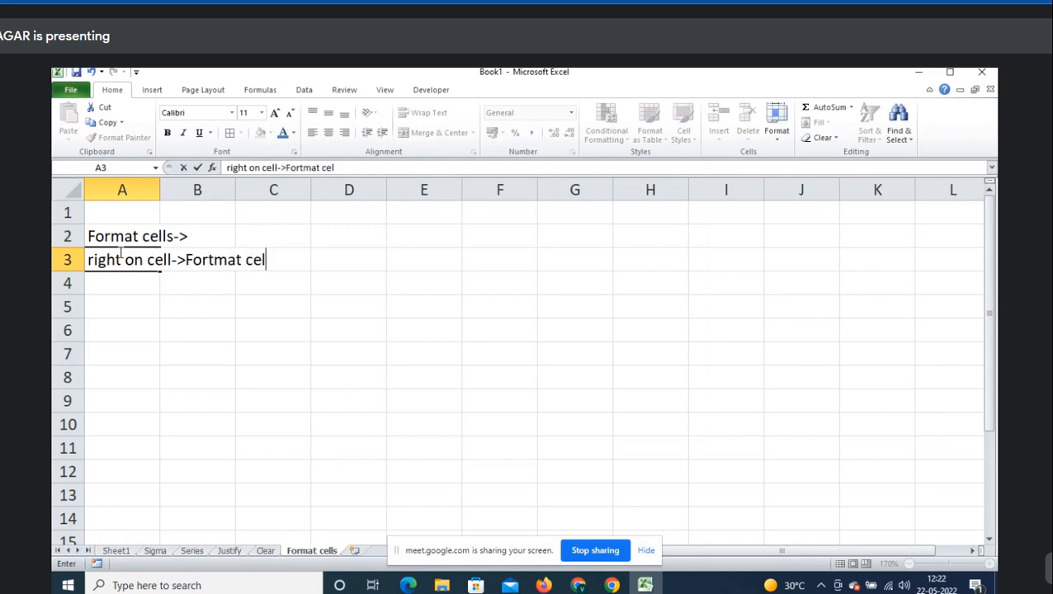
type("l")
key("Return")
type("or")
key("Return")
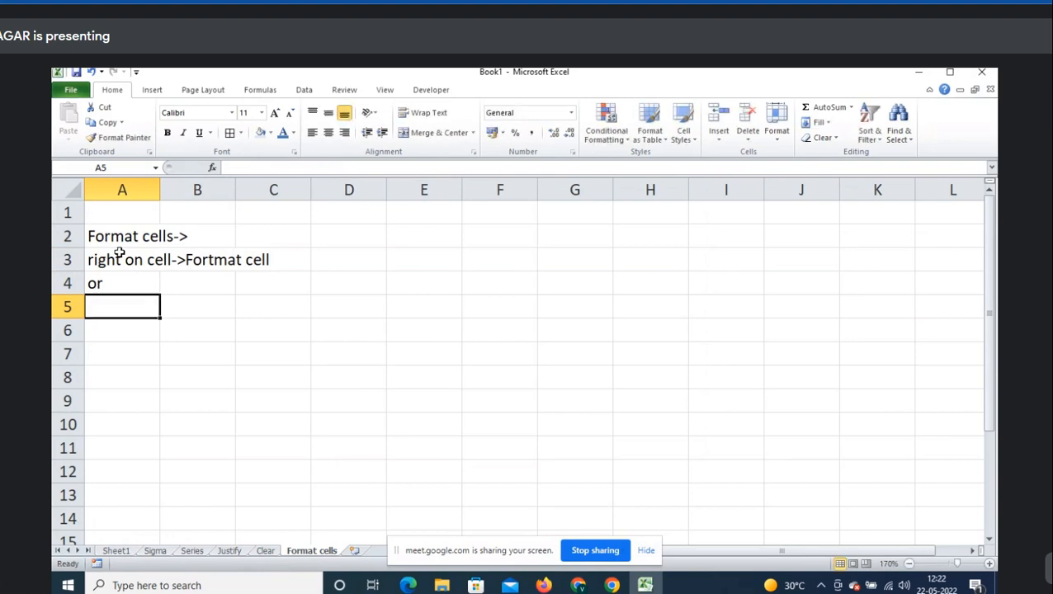
key("ctrl+1")
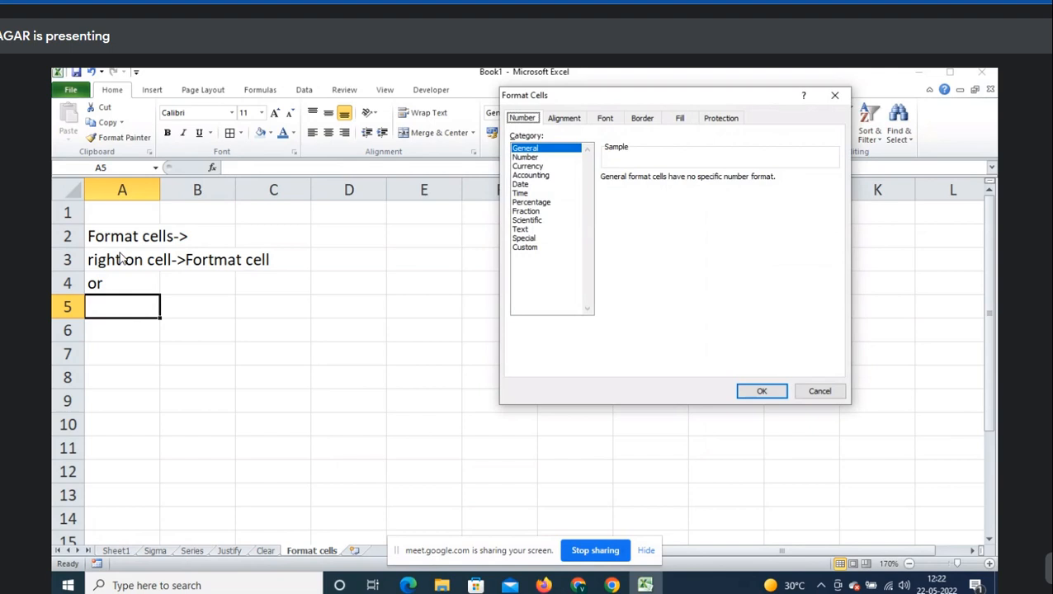
- Show Format Cells opening via Ctrl+1 and via A5's right-click menu, closing it each time
key("Escape")
key("ctrl+1")
key("Escape")
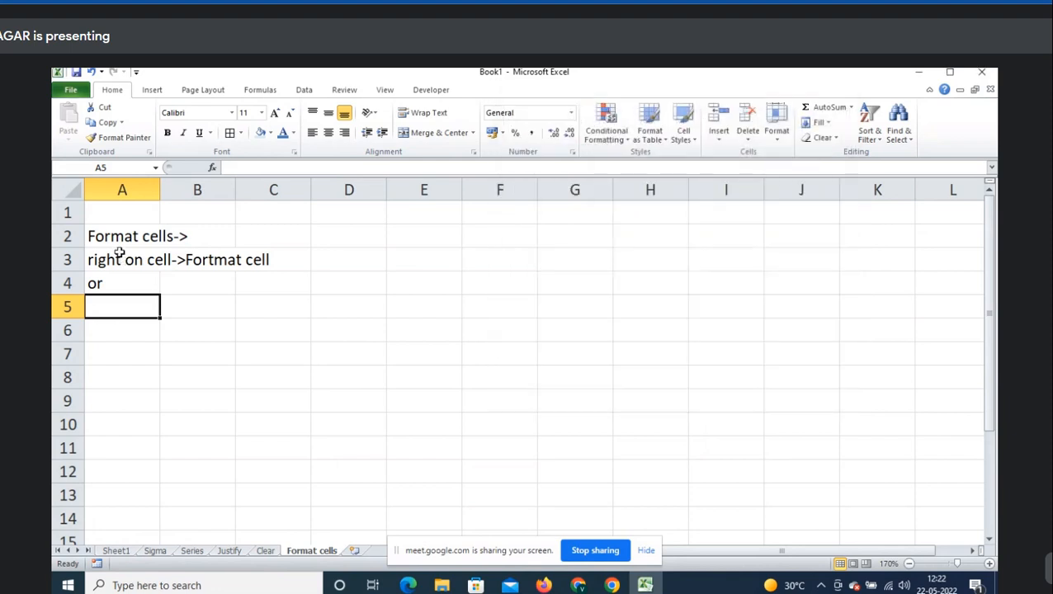
right_click(143, 306)
left_click(241, 498)
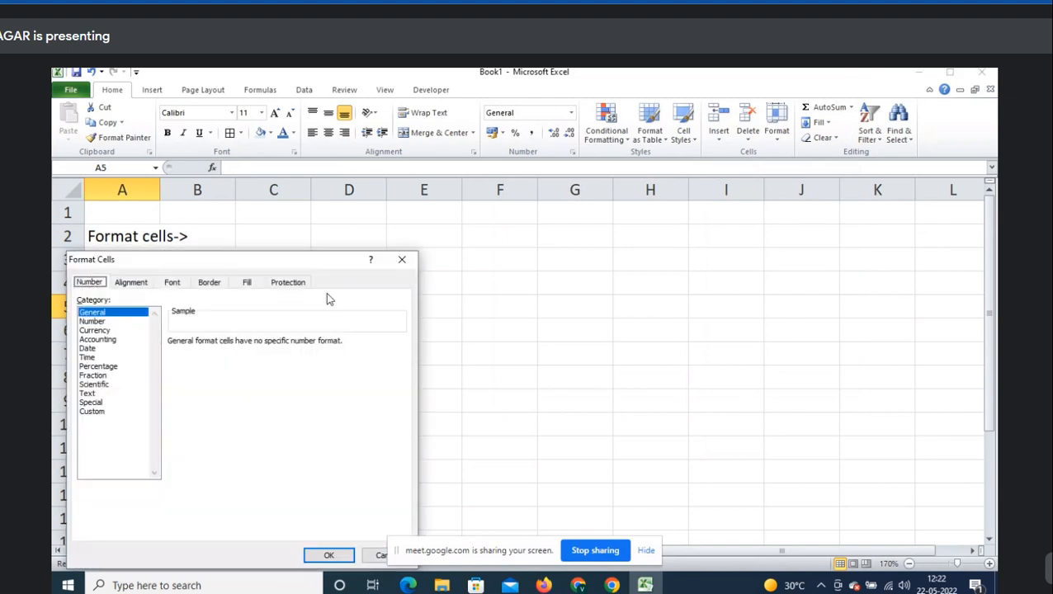
key("Escape")
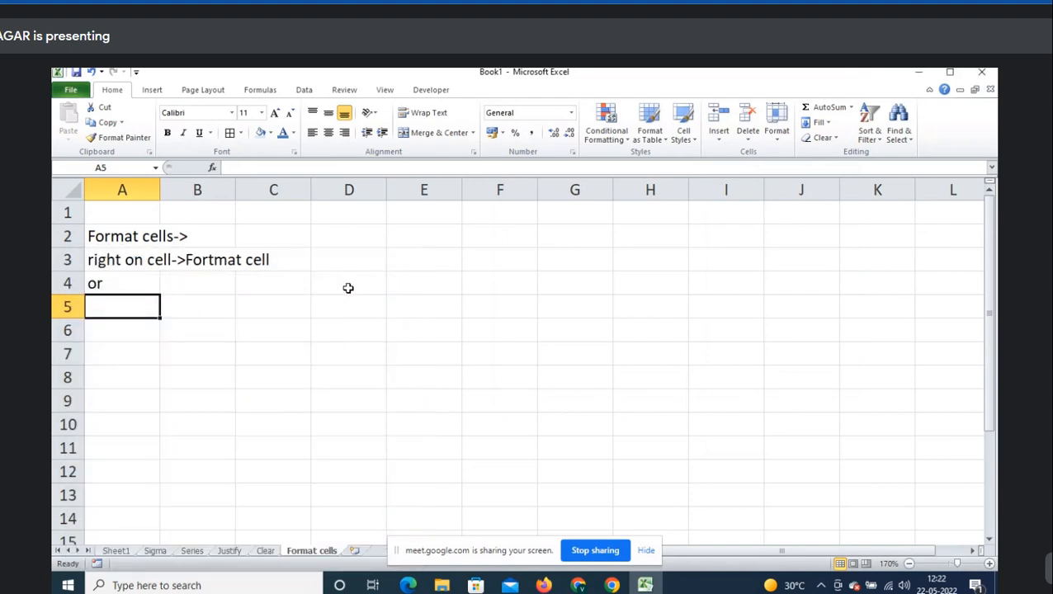
key("ctrl+1")
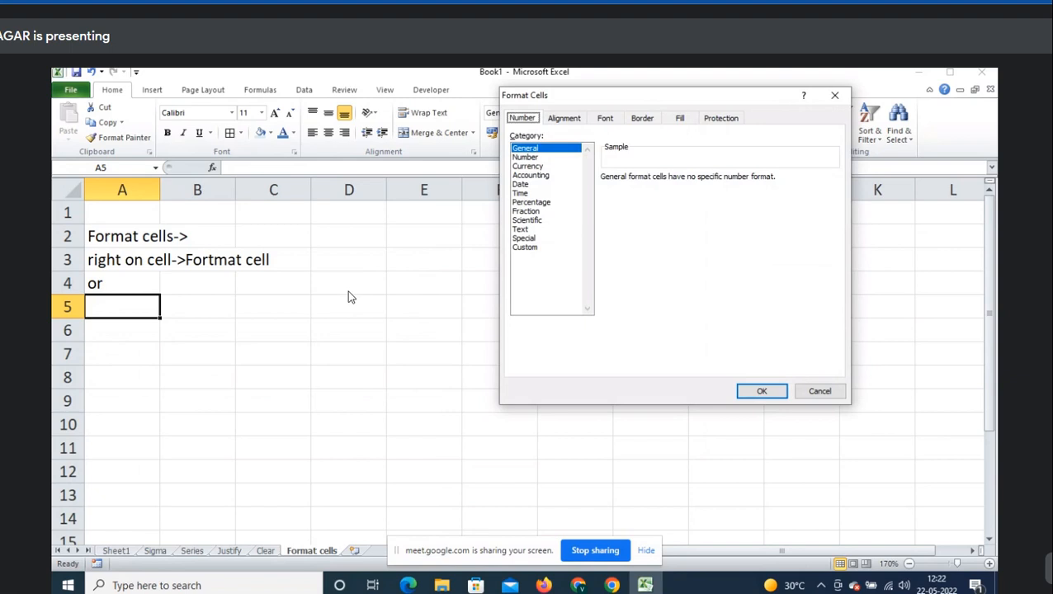
key("Escape")
- Type 'ctrl+1!->Shortcut key for format cells' in A5, fixing the missing final 's'
type("ctrl")
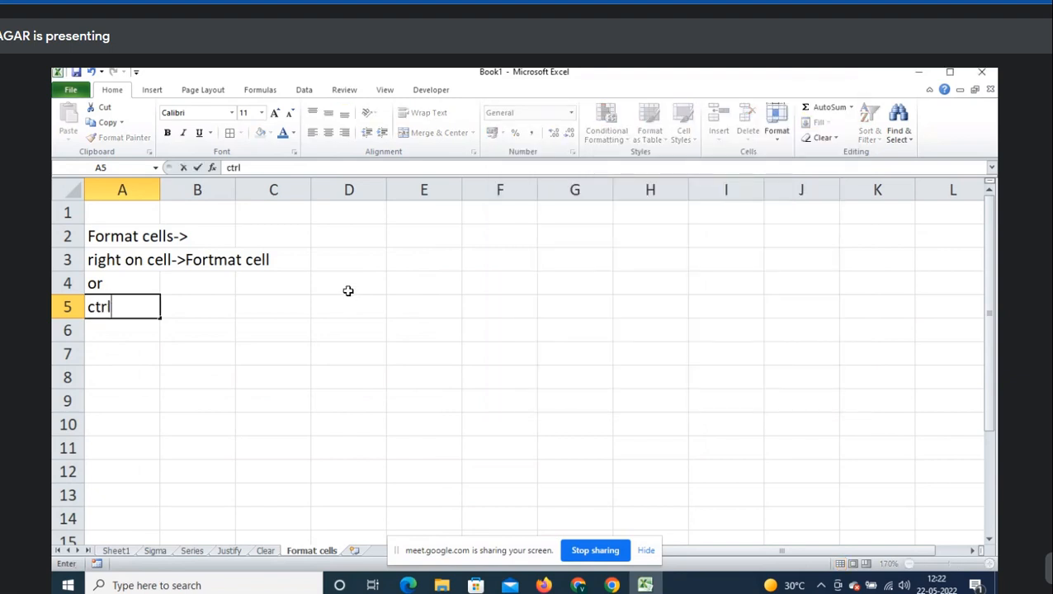
type("+1!->S")
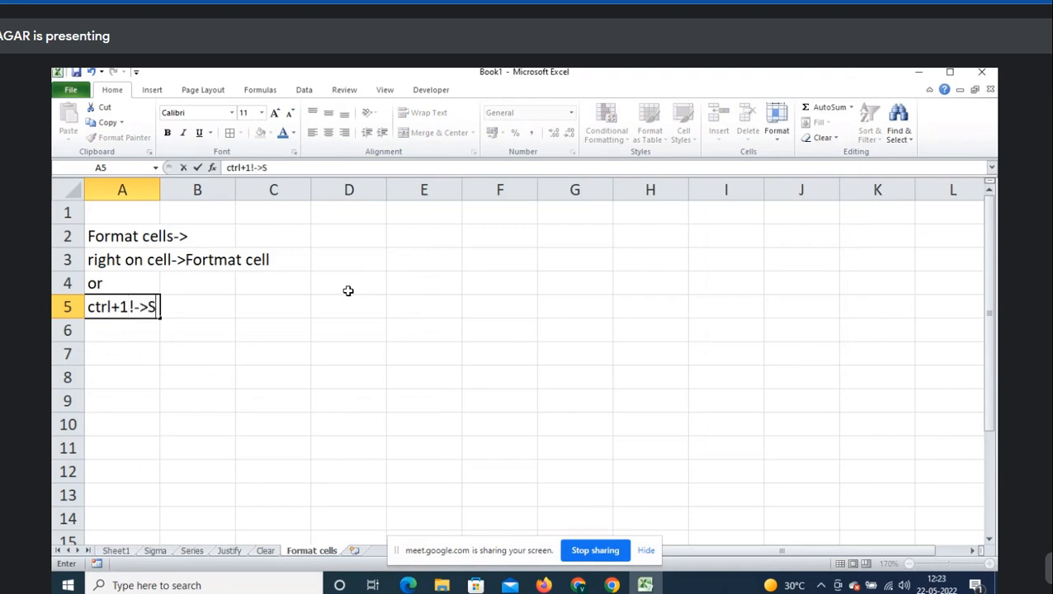
type("hortcut")
key("BackSpace")
type("ut ")
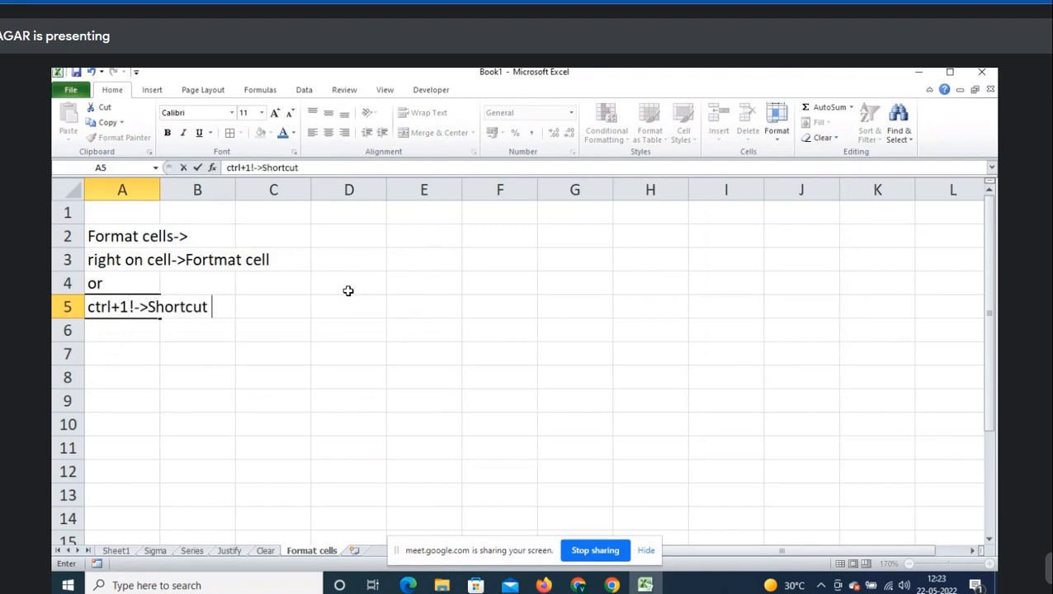
type("key for format c")
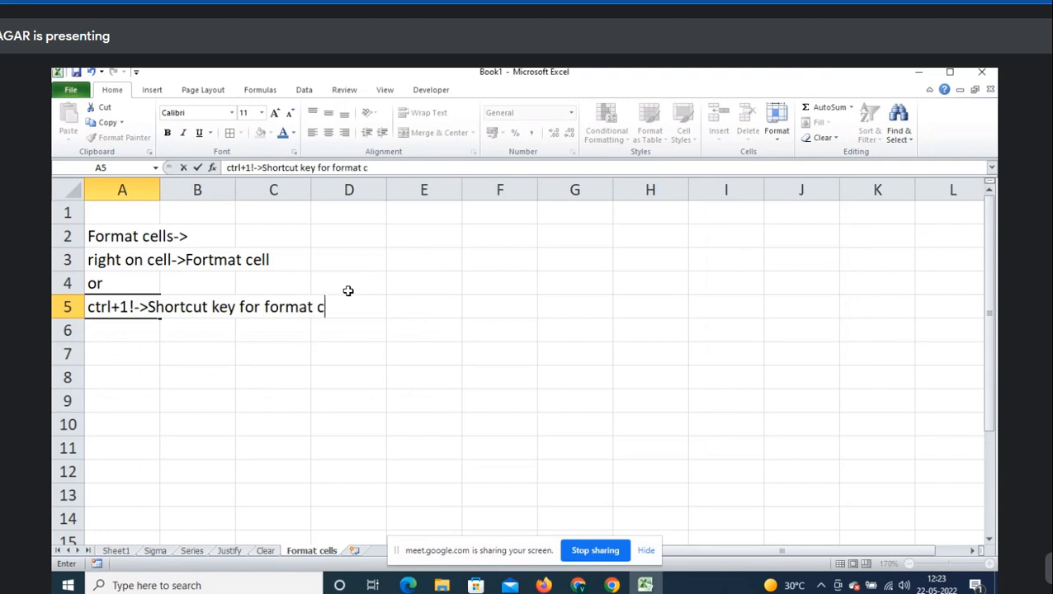
type("ell")
key("Return")
type("s")
key("Up")
key("F2")
type("s")
key("Return")
key("Delete")
key("Up")
key("Up")
key("Up")
key("Up")
key("Right")
key("Right")
key("Right")
key("Right")
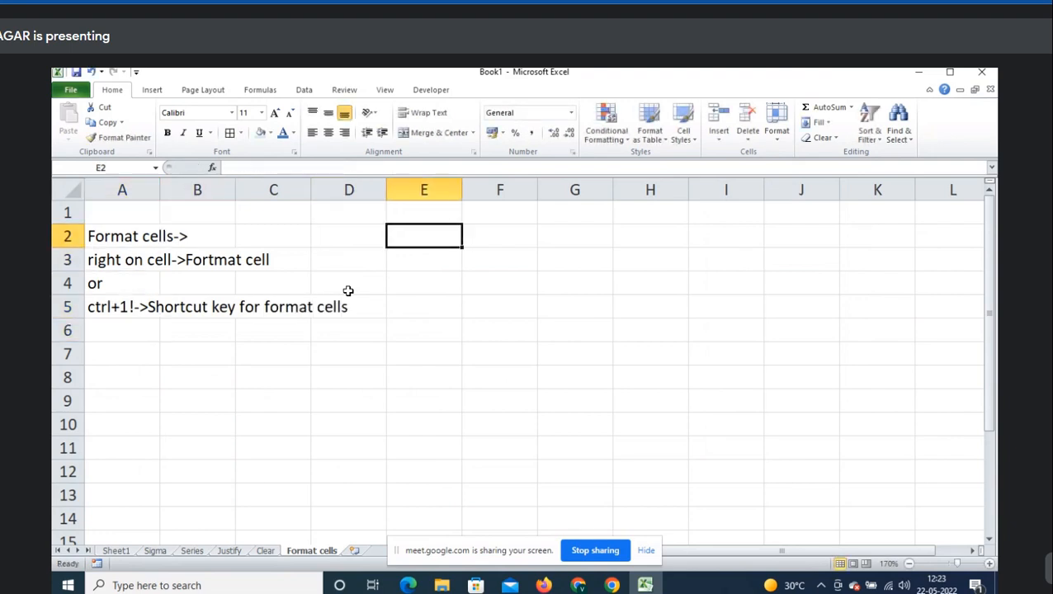
- Open and close Format Cells from E2's right-click menu, then enter abc in E3
right_click(430, 236)
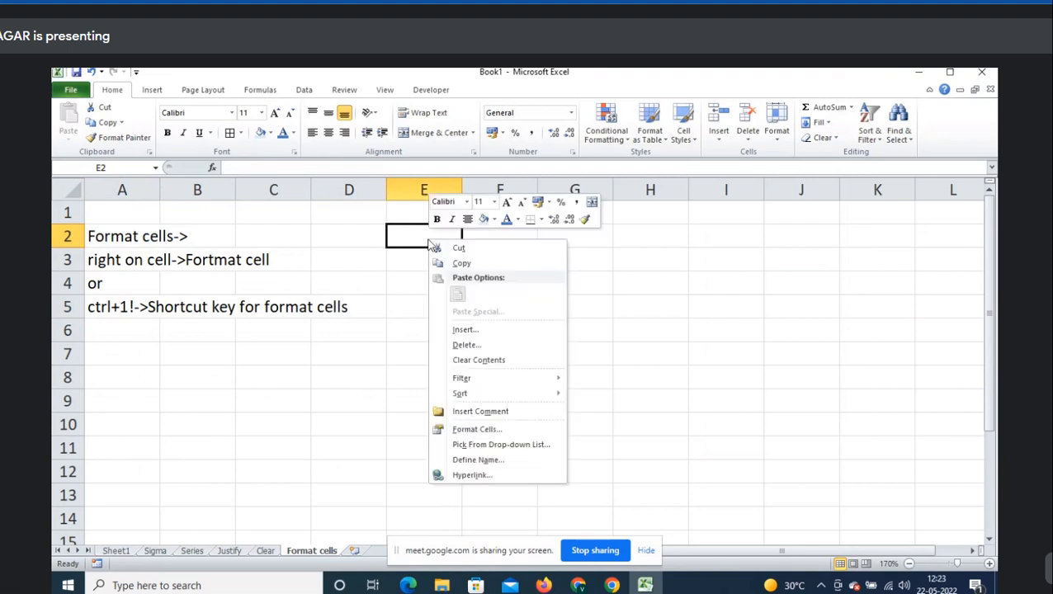
left_click(492, 435)
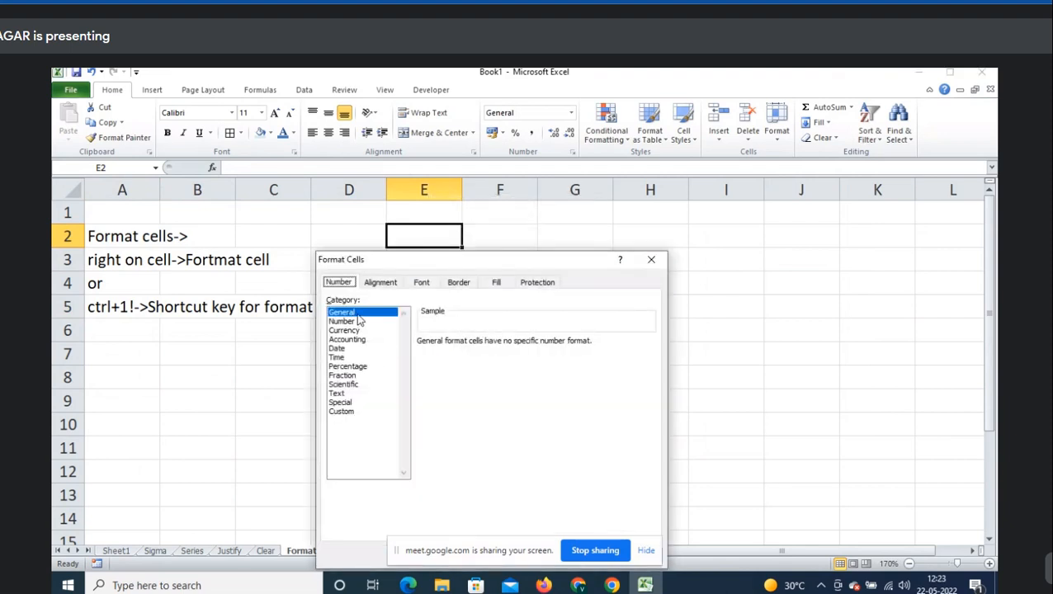
key("Escape")
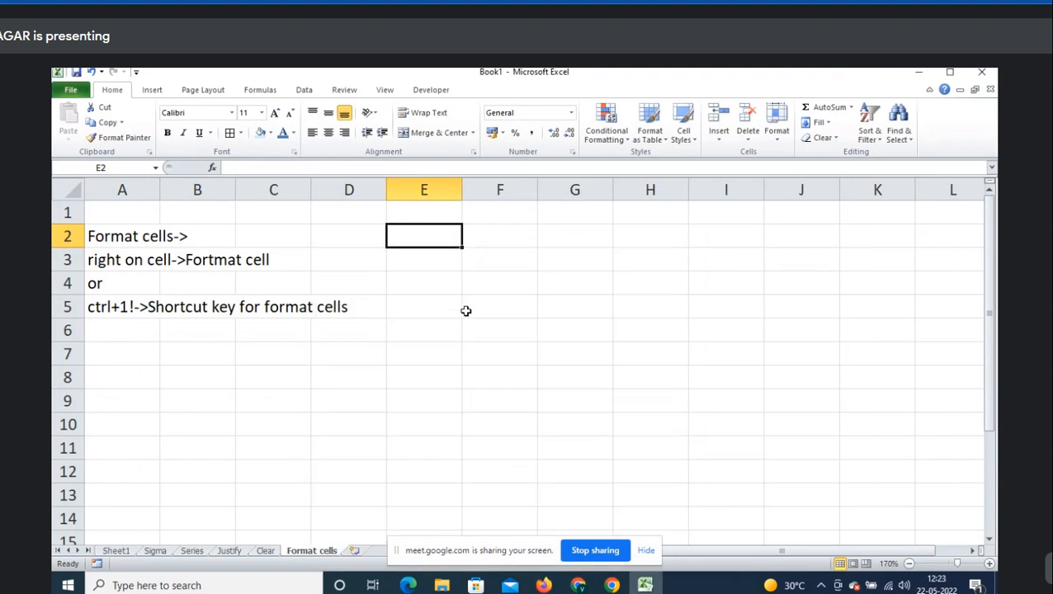
key("Down")
key("Up")
key("Down")
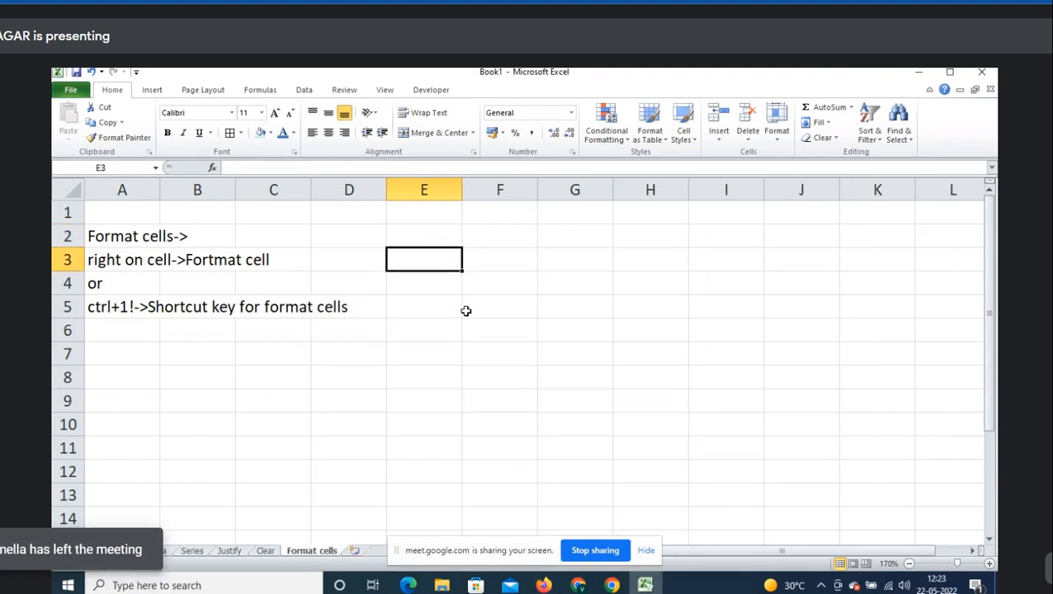
key("Up")
key("Down")
type("abc")
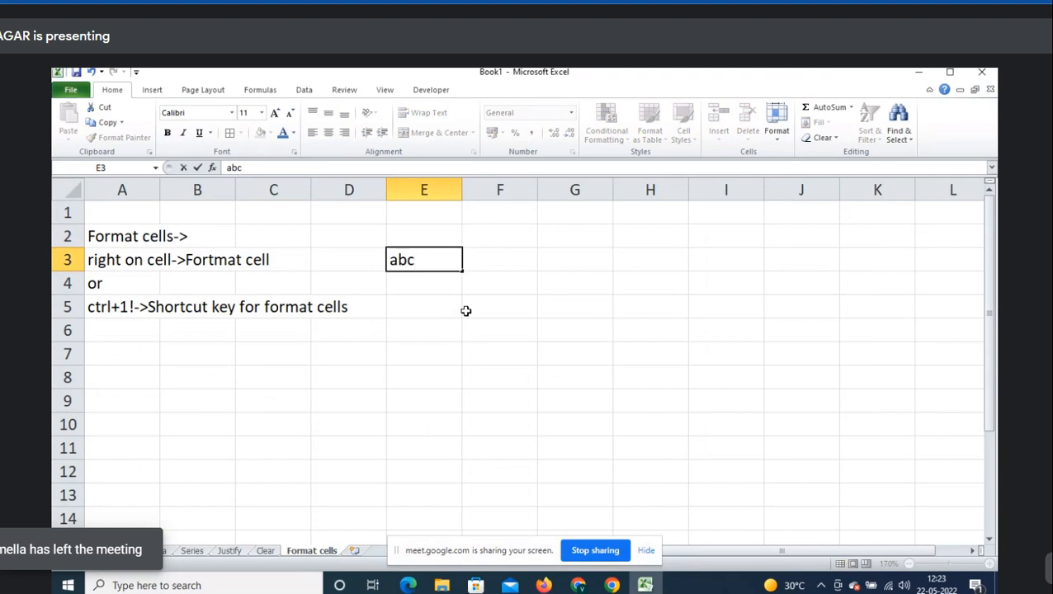
key("Right")
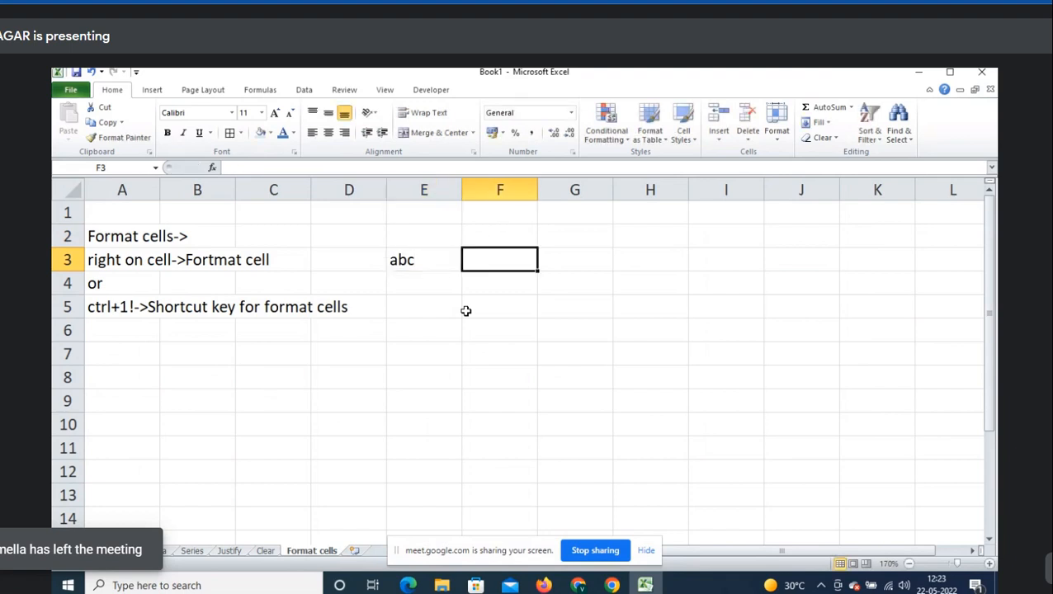
key("Left")
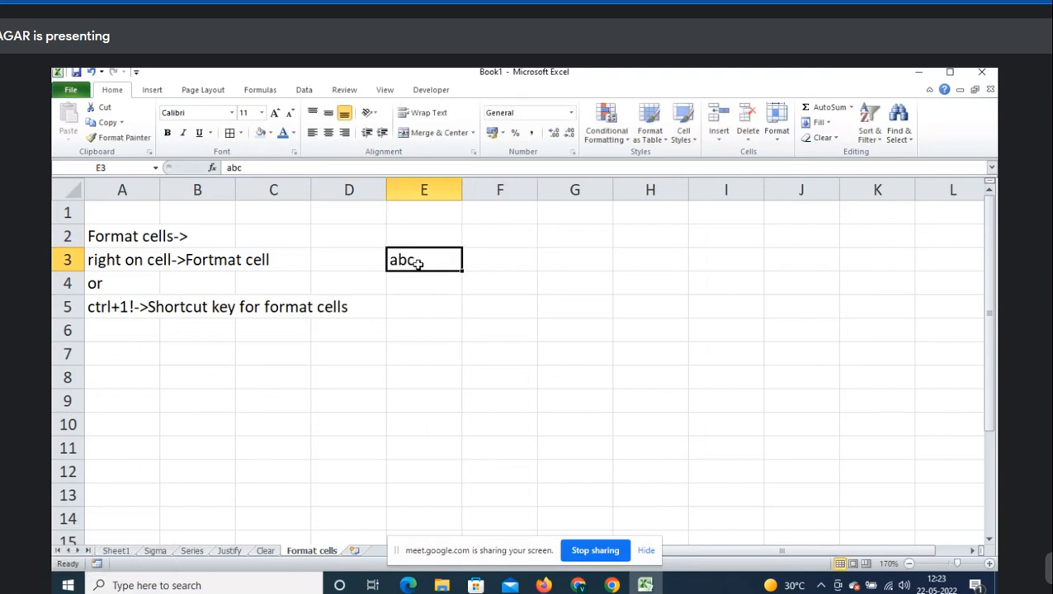
- Enter 123 in E4, then select E3 and E4 to compare their alignment
left_click(411, 289)
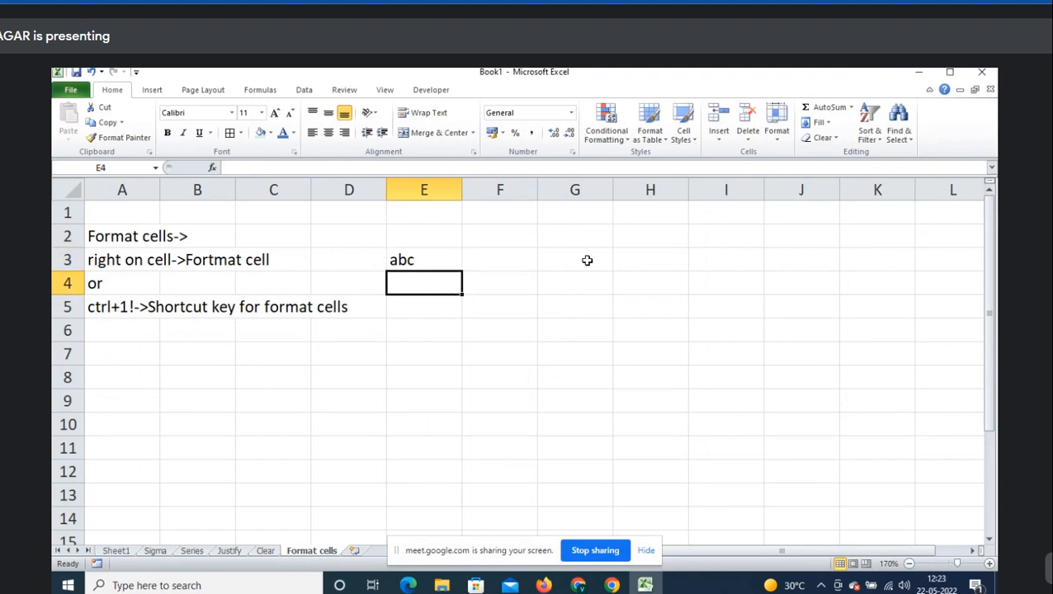
type("2")
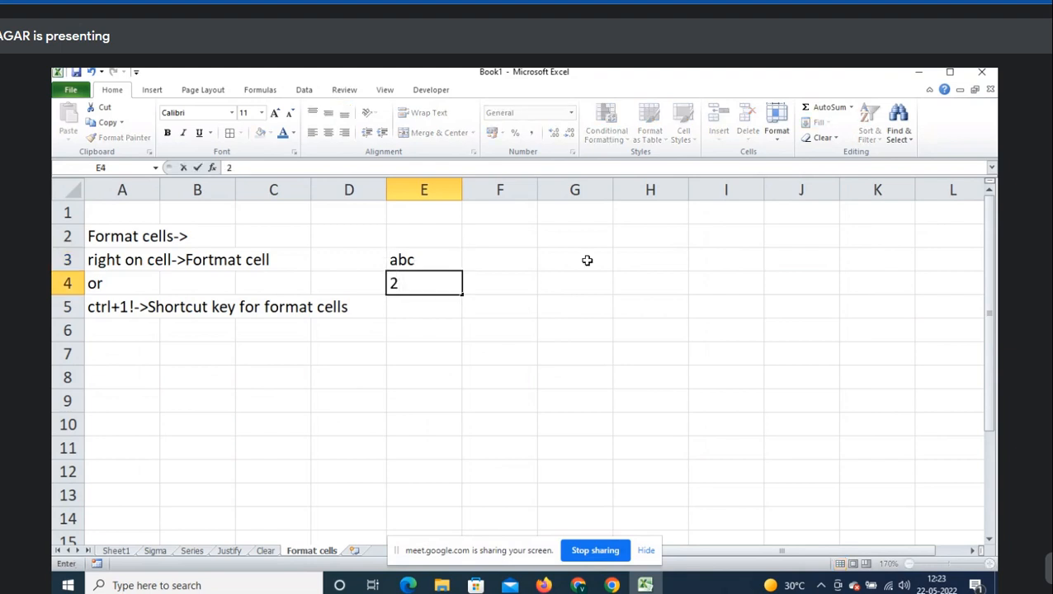
key("Escape")
type("123")
key("Right")
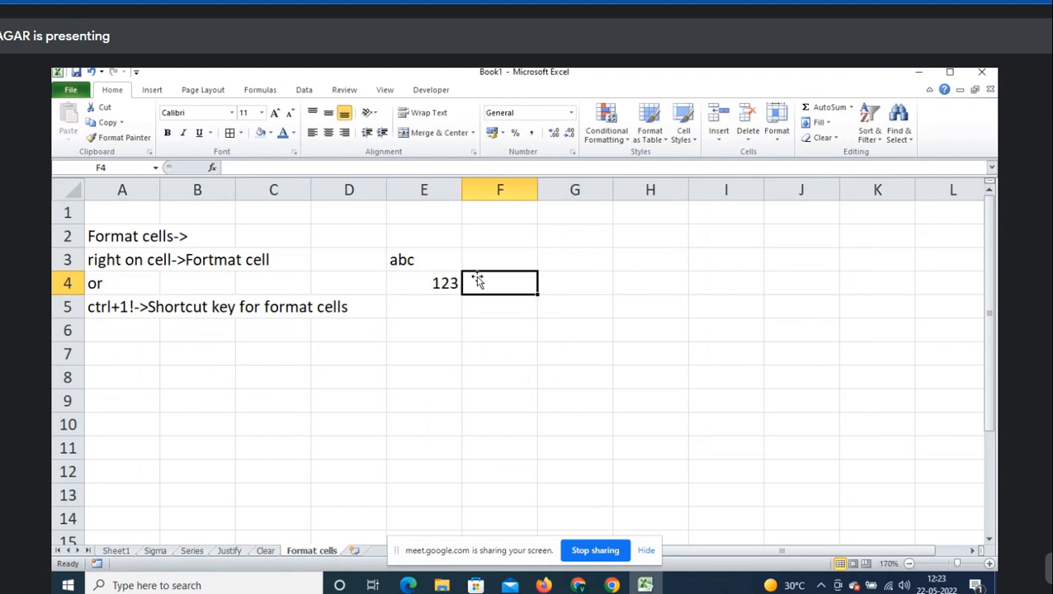
left_click(435, 265)
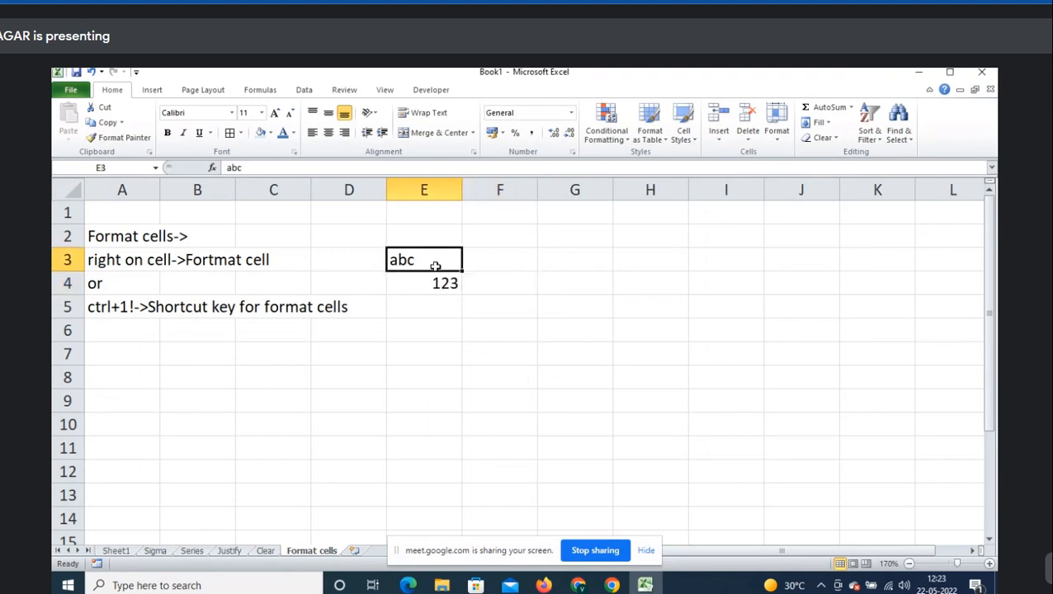
left_click(435, 285)
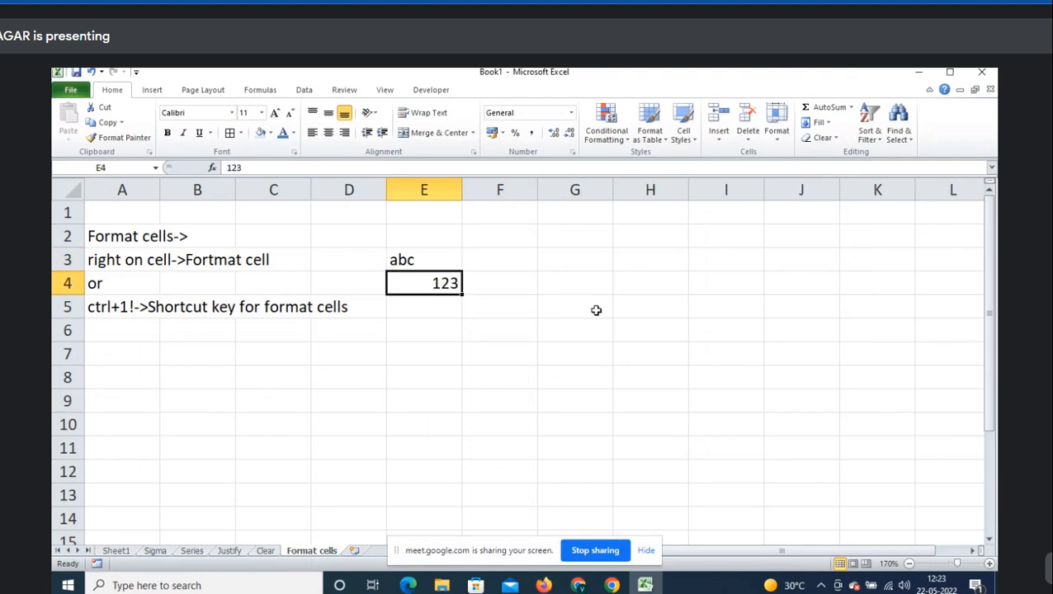
left_click(496, 262)
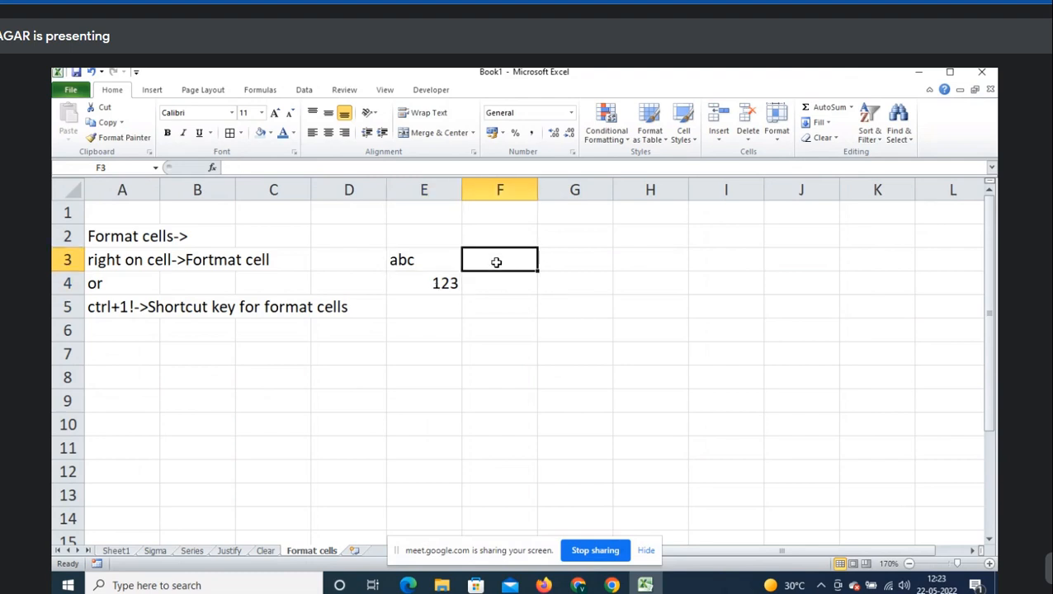
- Label cell E2 'General'
key("Left")
key("Up")
type("Gene")
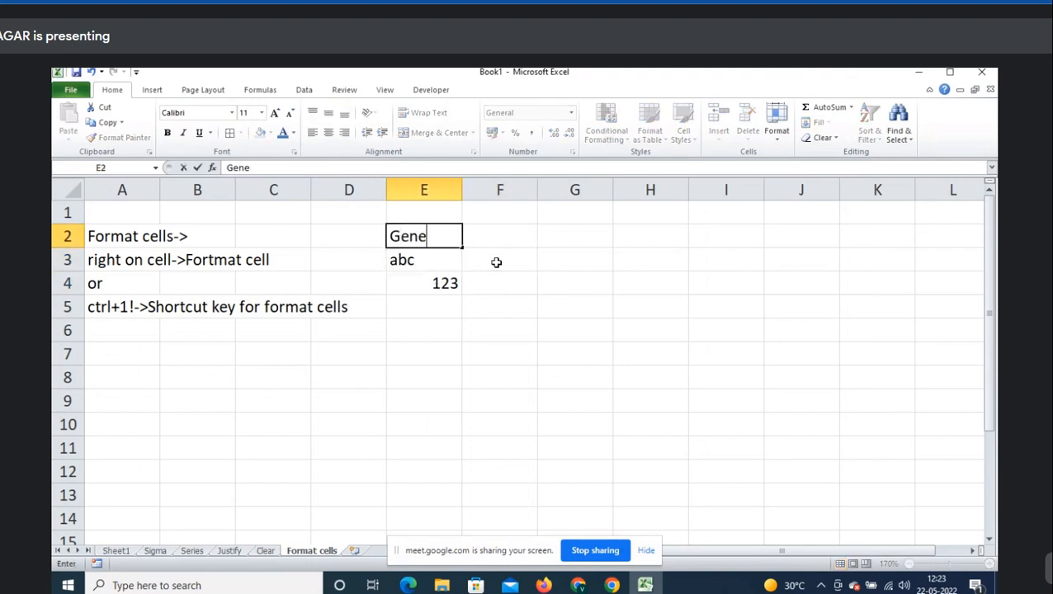
type("ral")
left_click(496, 263)
- Write 'Text align to Left side' in F3 and 'Number align to Right side' in F4
type("Text align to ")
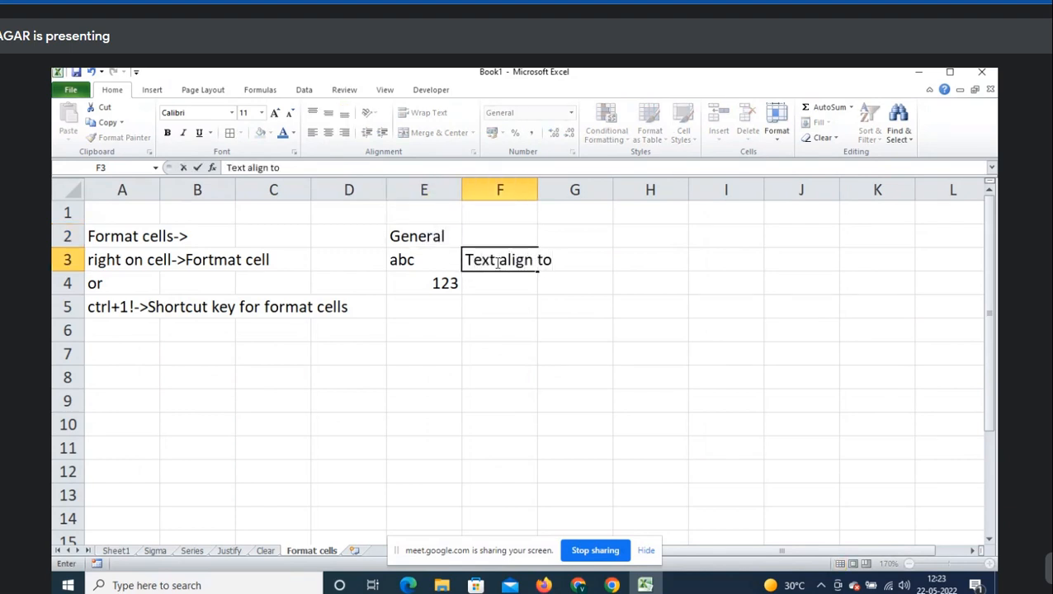
type("Left side")
key("Return")
type("N")
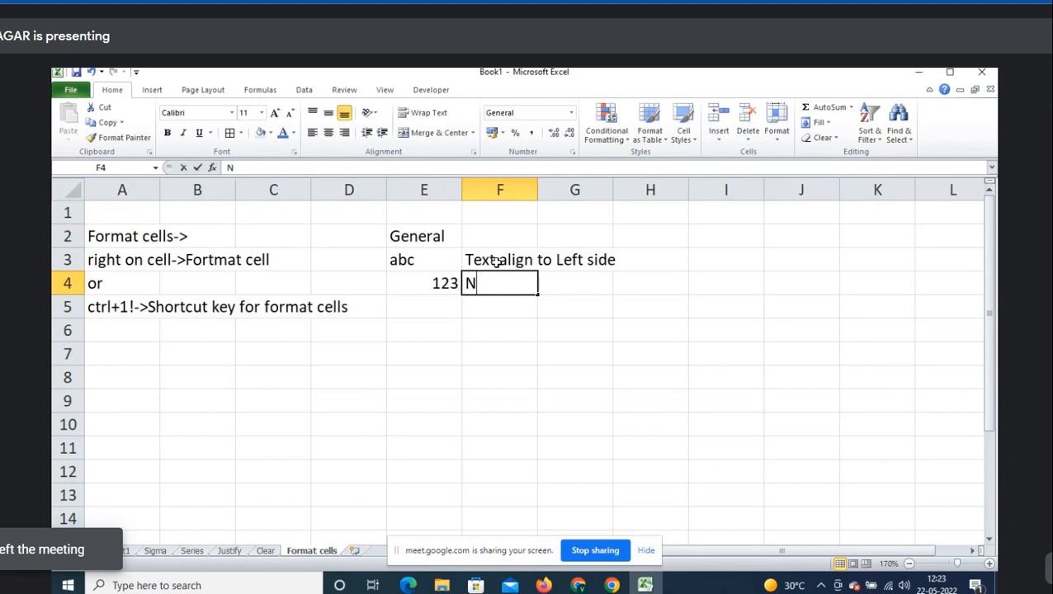
type("umber align")
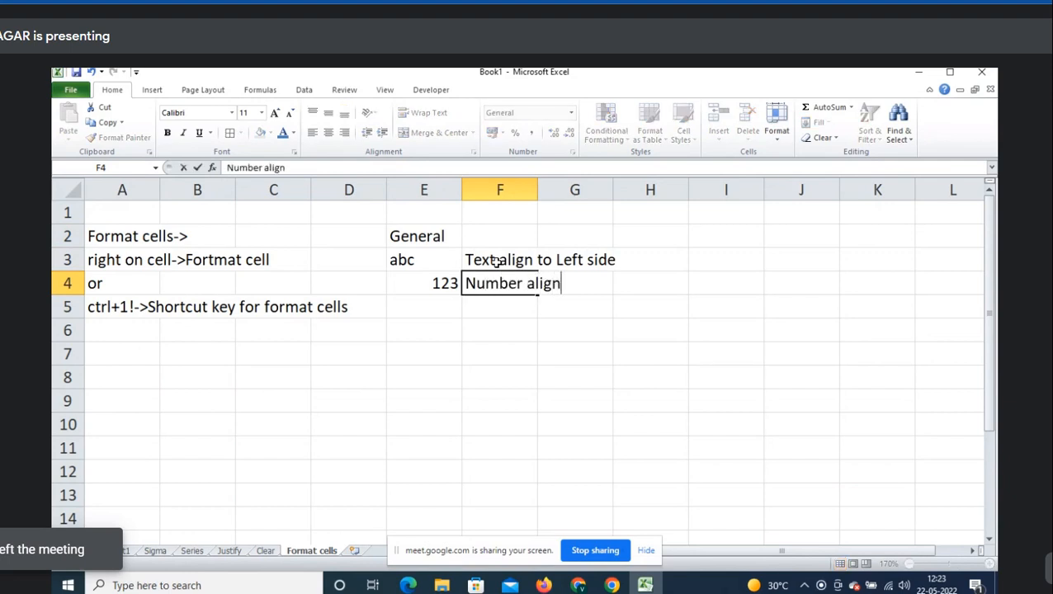
type(" to Right side")
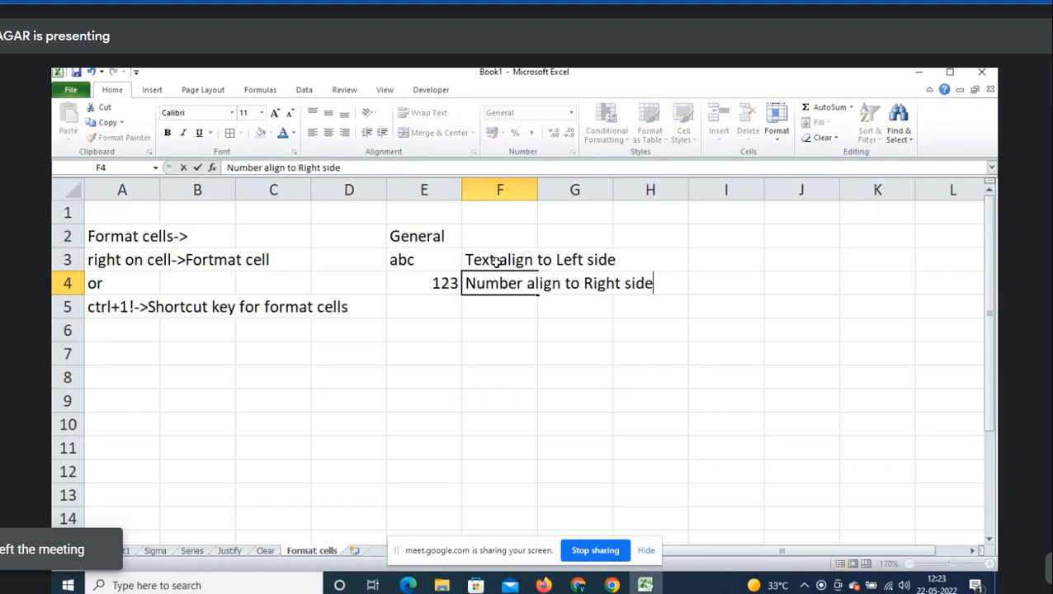
key("Return")
key("Down")
key("Left")
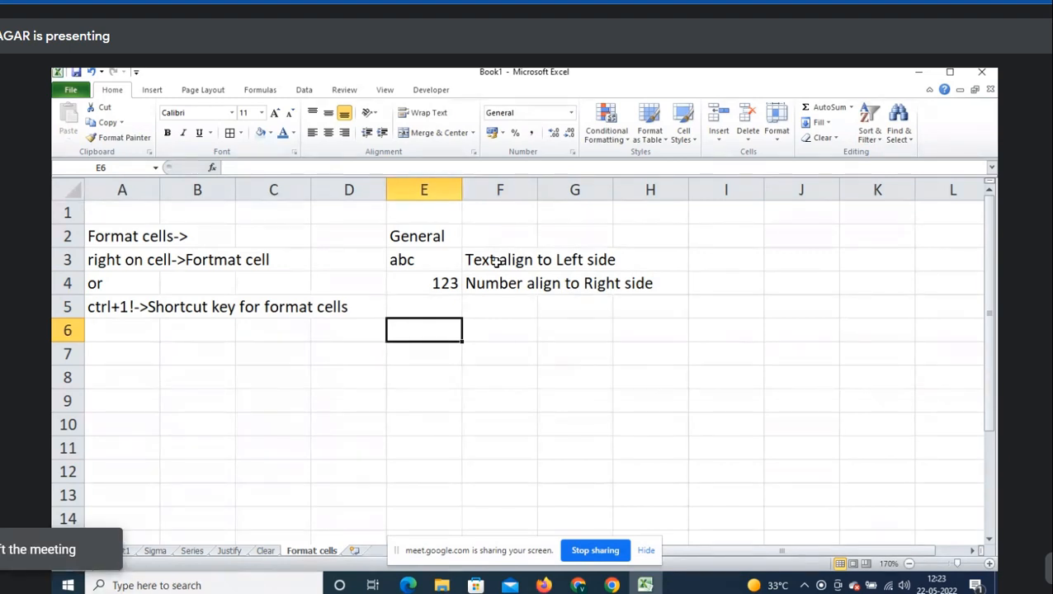
- Insert today's date 22-05-2022 in E6 with Ctrl+;, then format it as General to show 44703
key("ctrl+semicolon")
key("Tab")
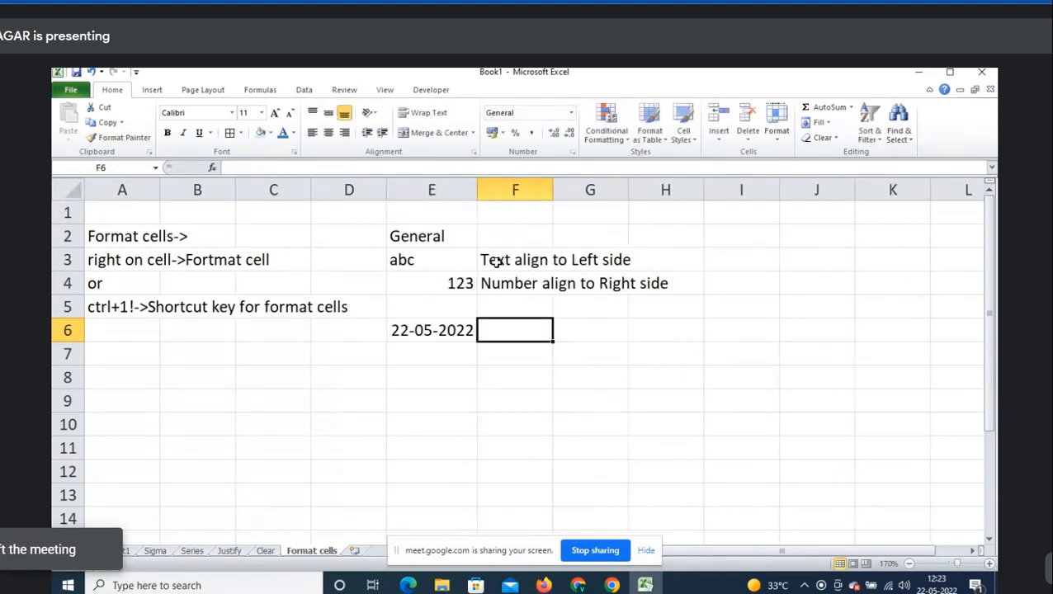
key("Left")
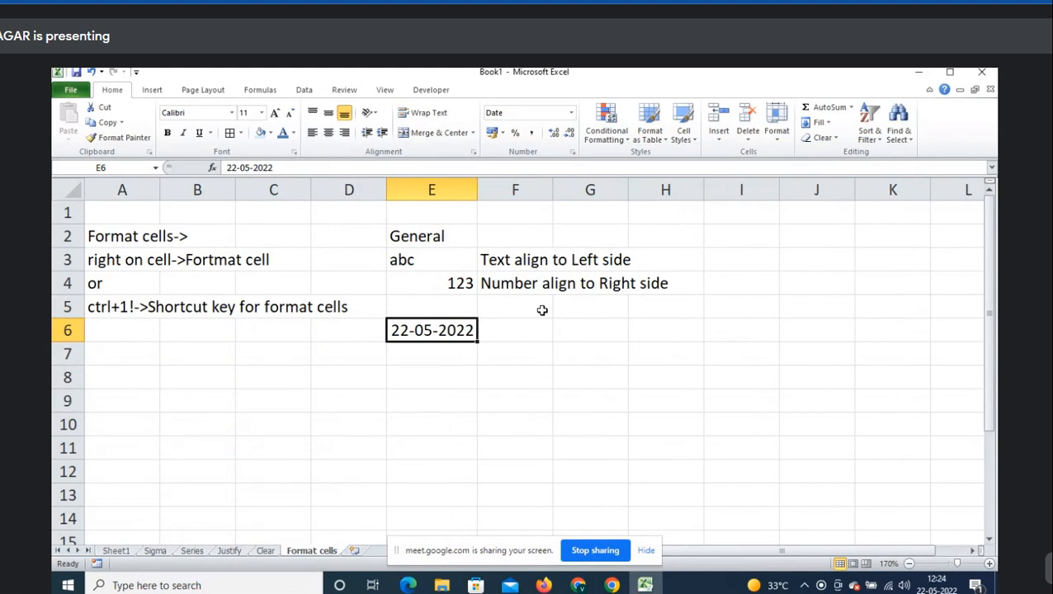
right_click(438, 330)
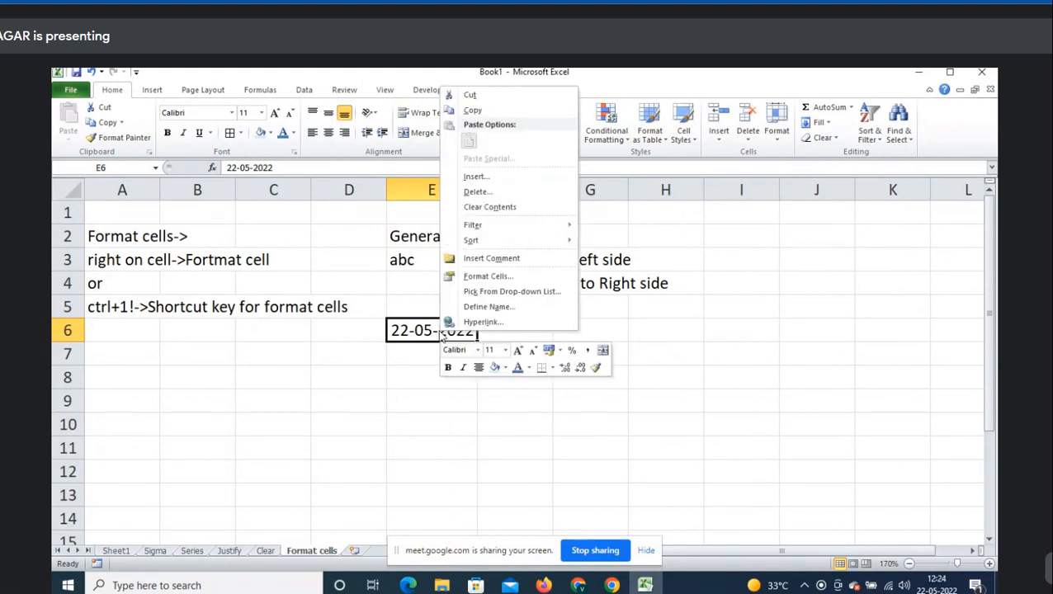
left_click(514, 277)
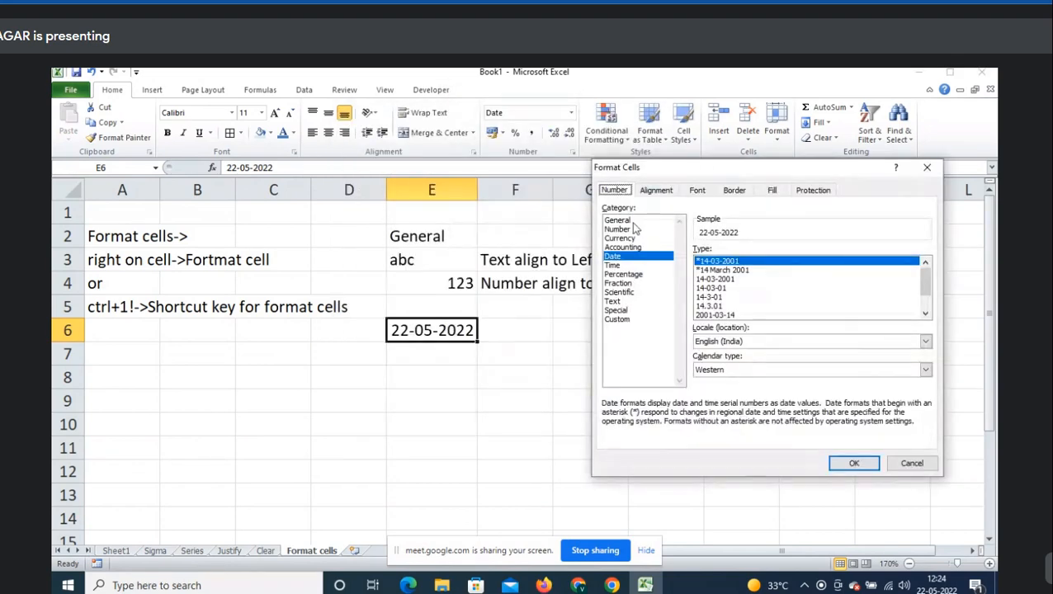
left_click(633, 221)
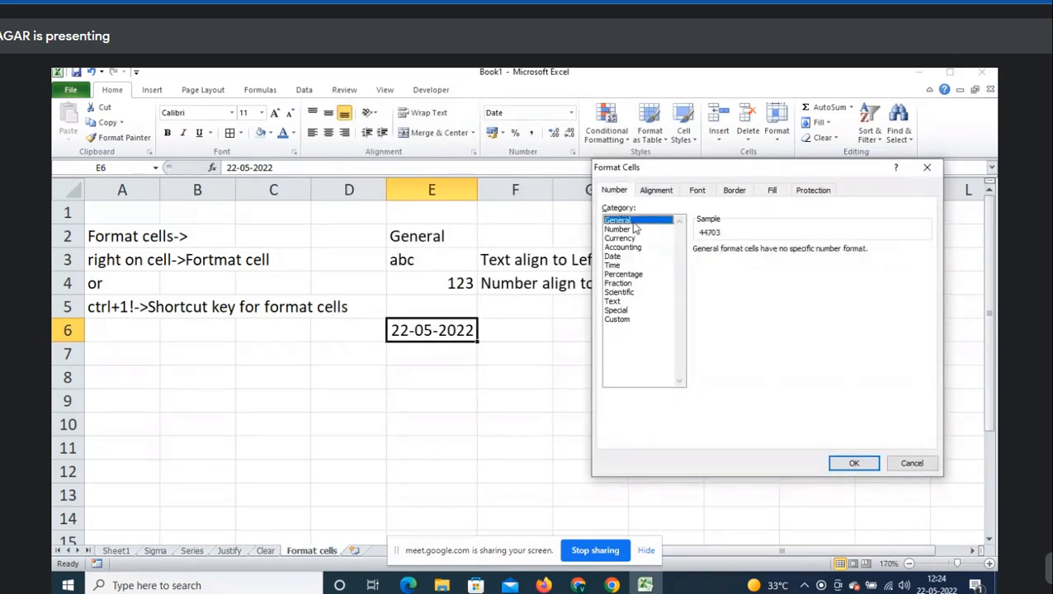
left_click(855, 464)
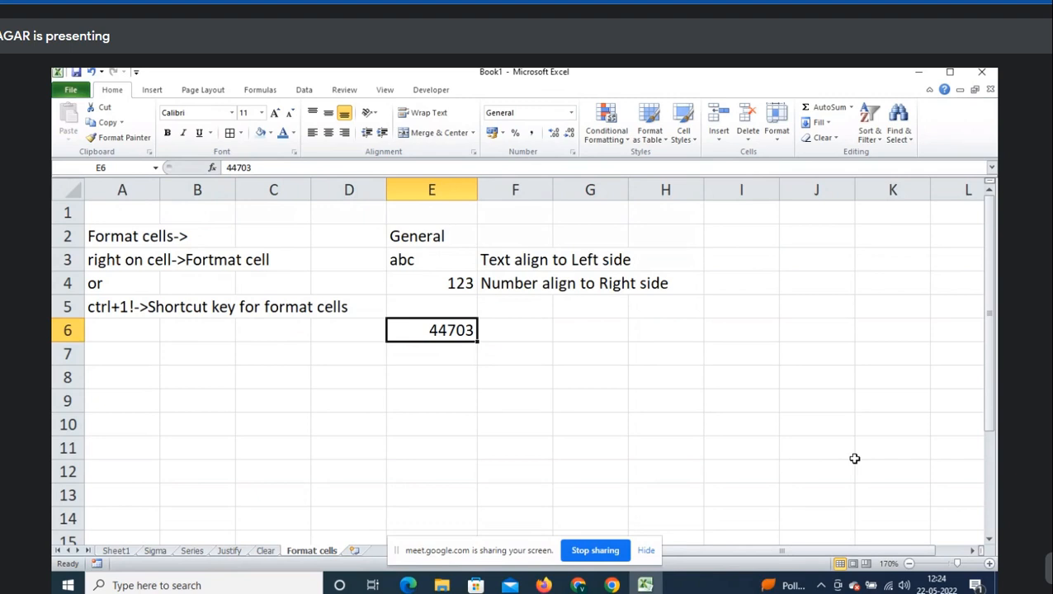
- Enter 1 in E8 and apply the Date format so it shows 01-01-1900
key("Down")
key("Down")
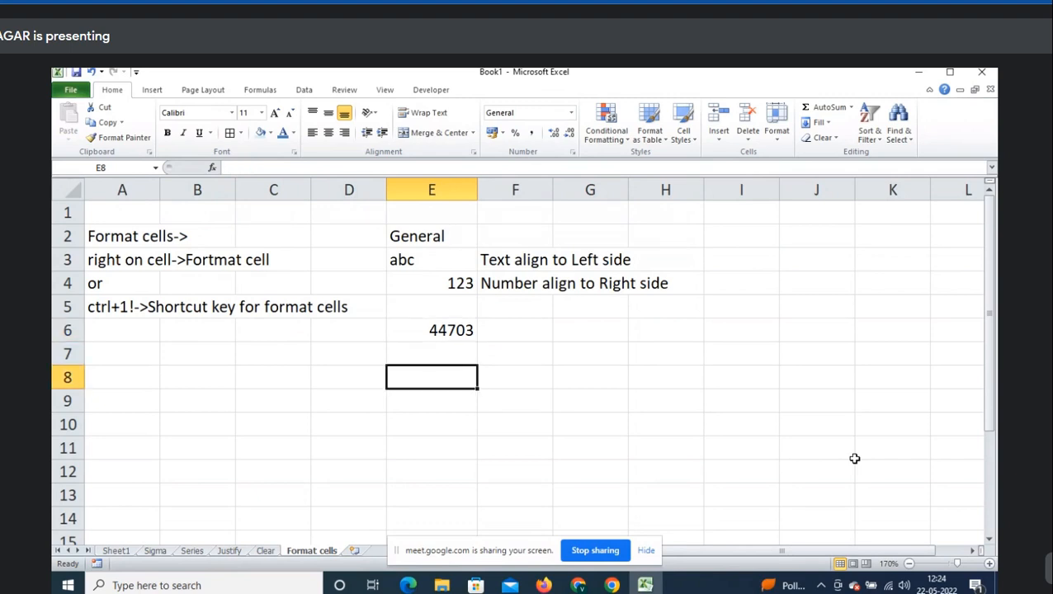
type("1")
key("Return")
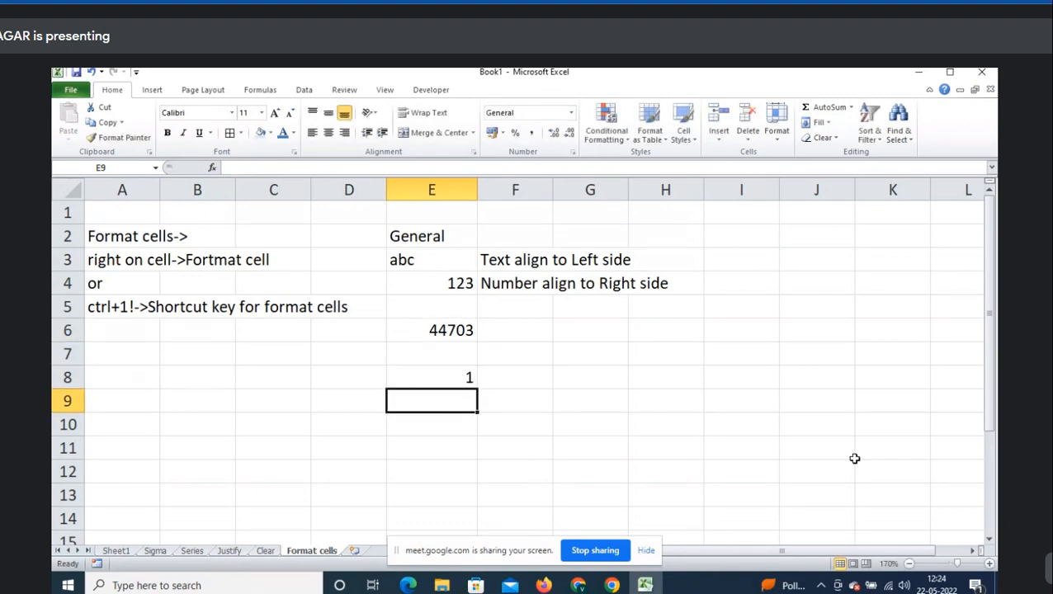
right_click(471, 382)
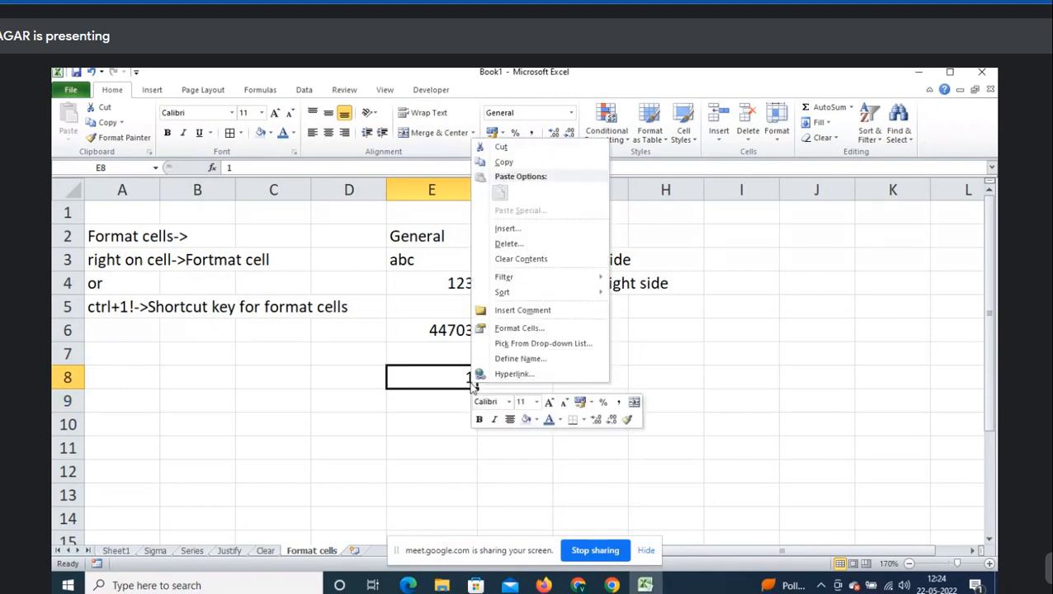
left_click(508, 328)
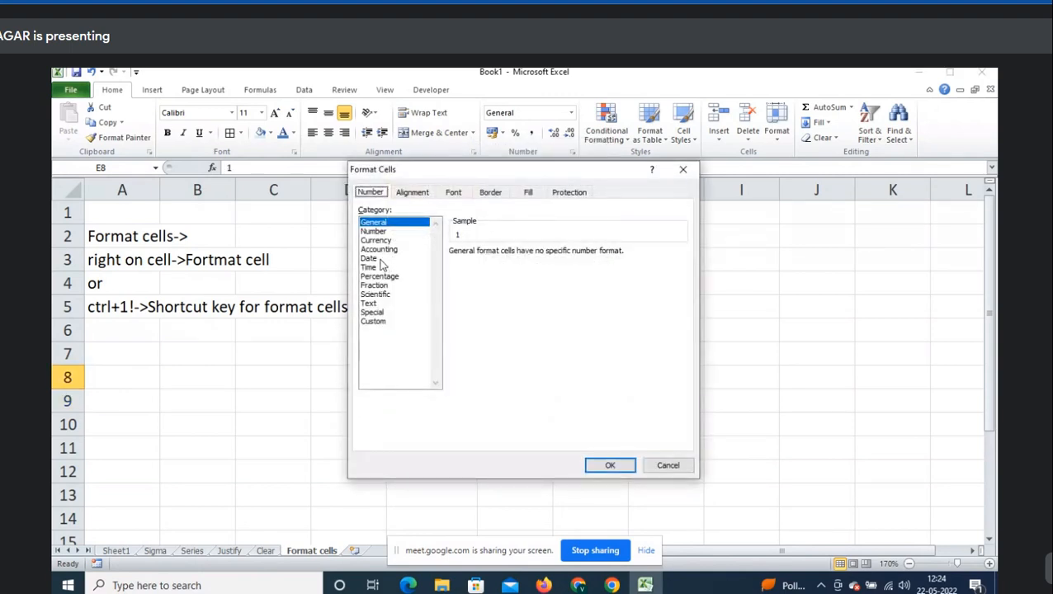
left_click(380, 260)
left_click(618, 464)
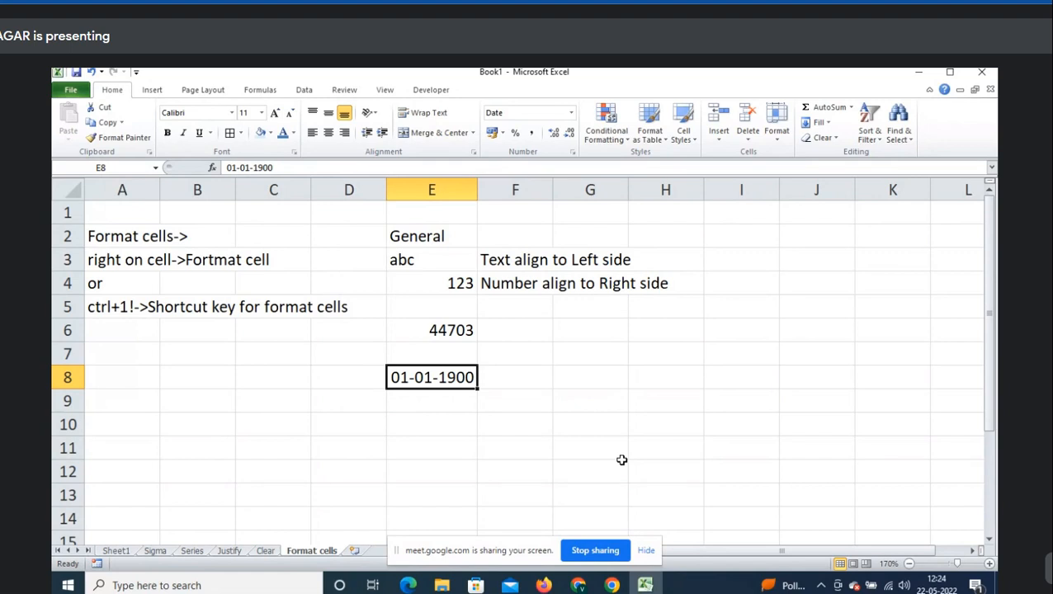
- Write the note 'Date starts from 1-1-1900' in F8
left_click(539, 394)
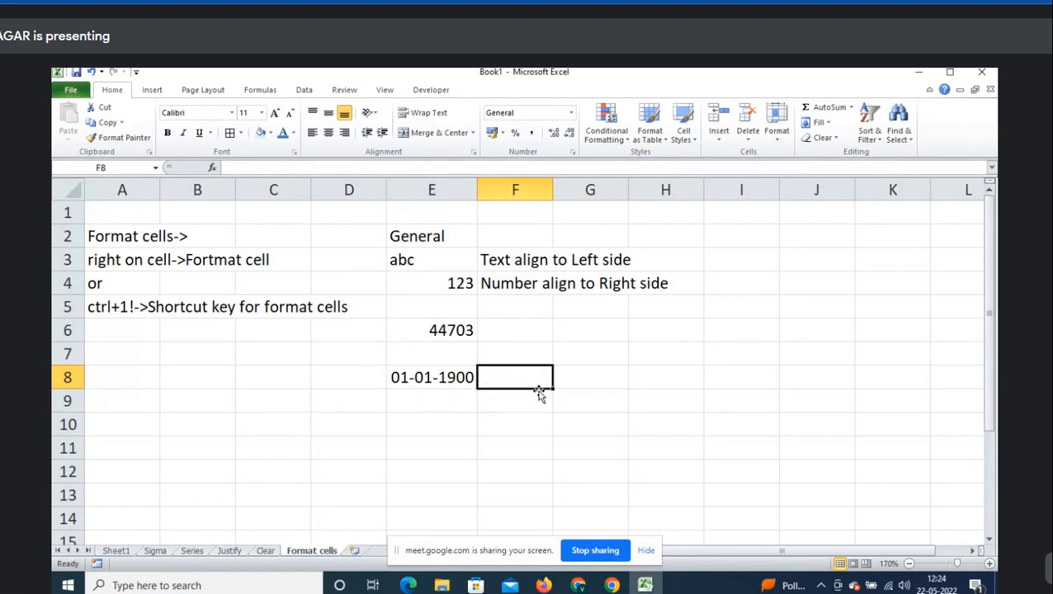
type("In excel")
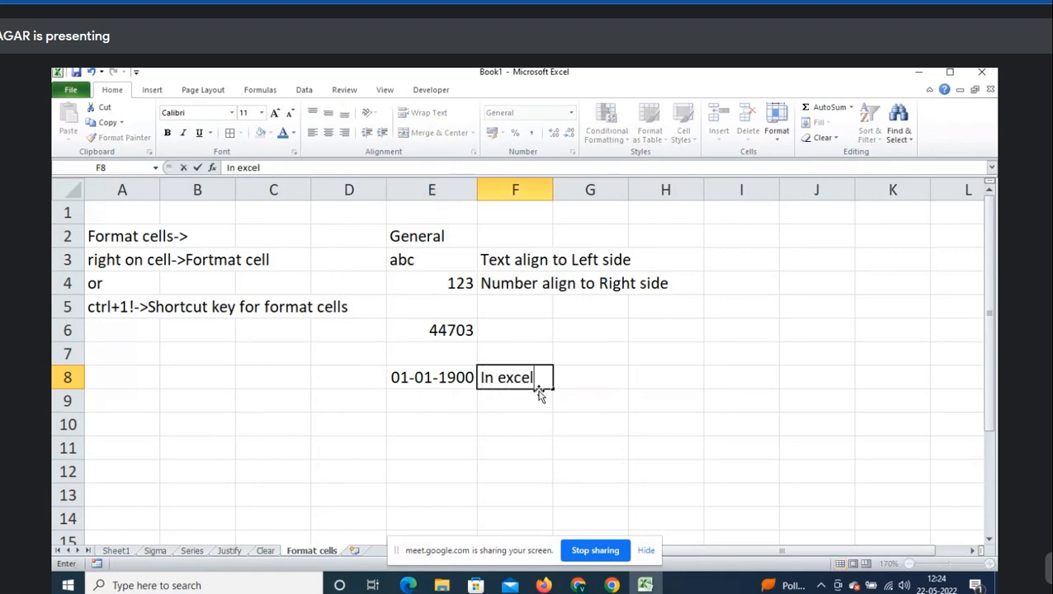
key("BackSpace")
key("BackSpace")
key("BackSpace")
key("BackSpace")
key("BackSpace")
key("BackSpace")
key("BackSpace")
type("Data")
key("BackSpace")
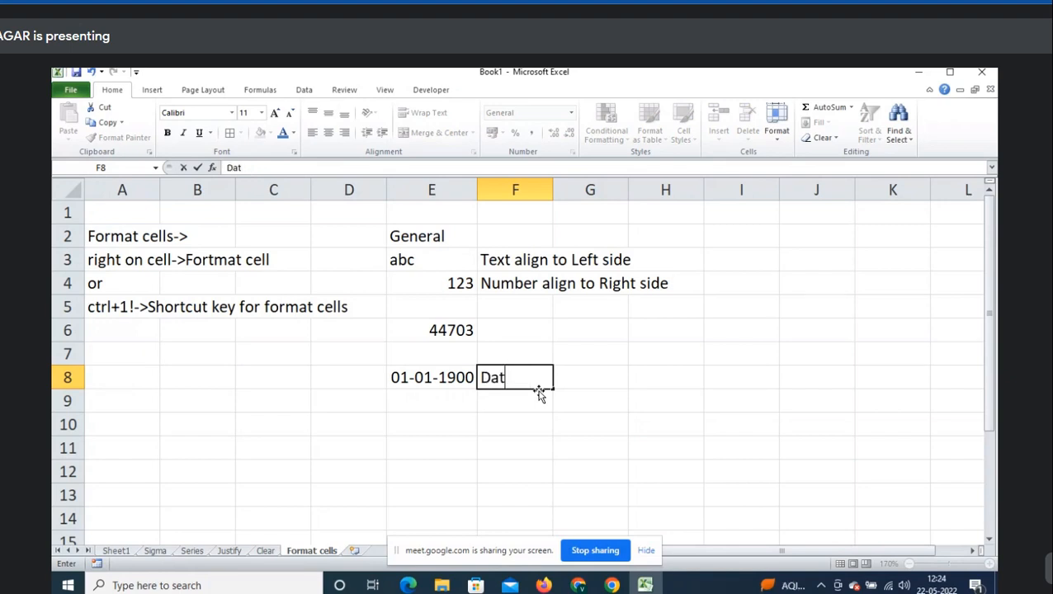
type("e starts from 1-1-1900")
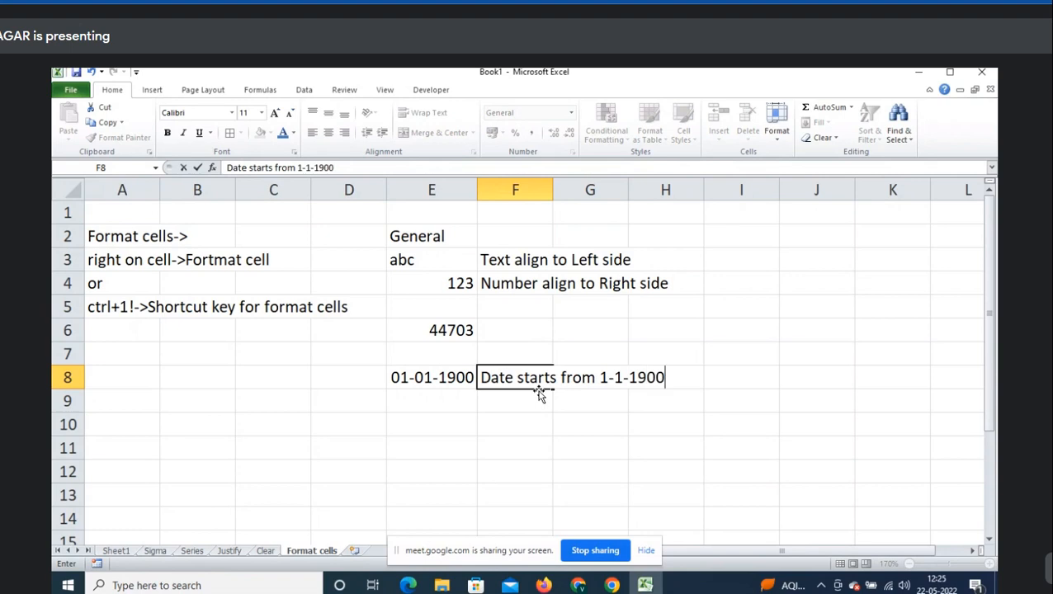
key("Return")
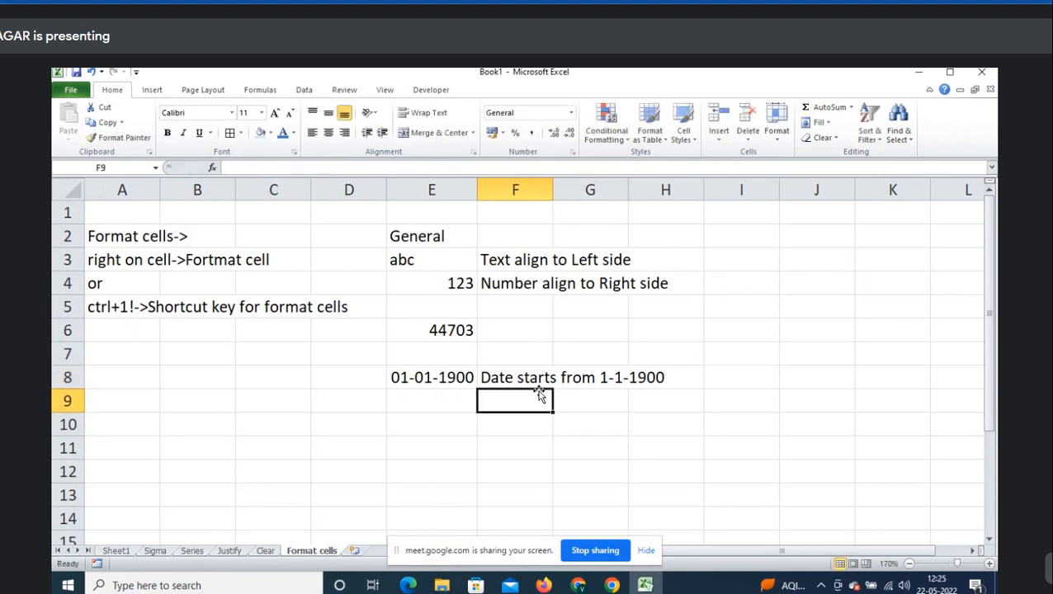
left_click(451, 331)
key("ctrl+semicolon")
key("Tab")
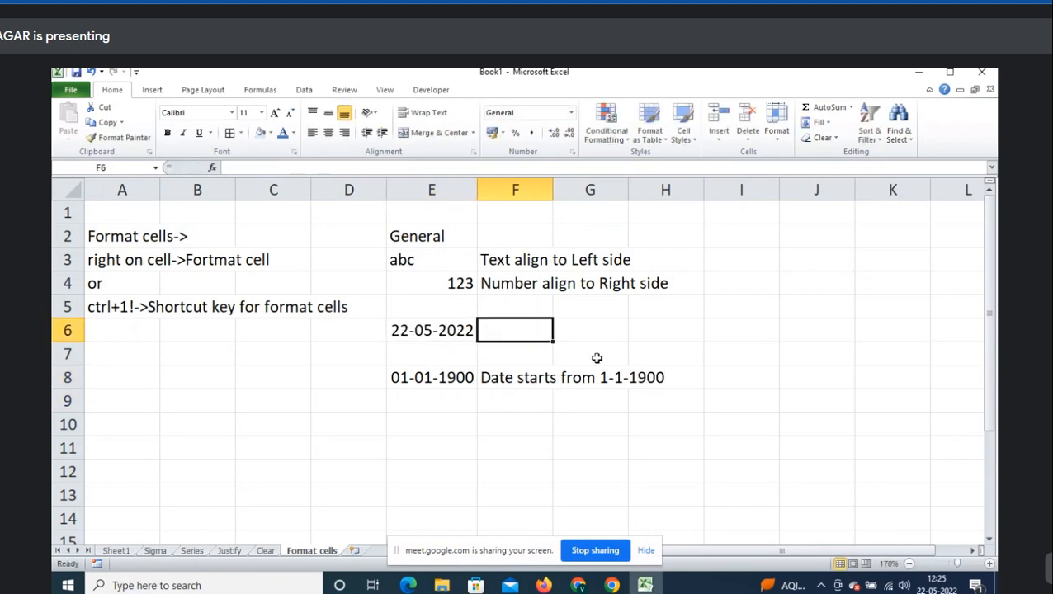
key("Left")
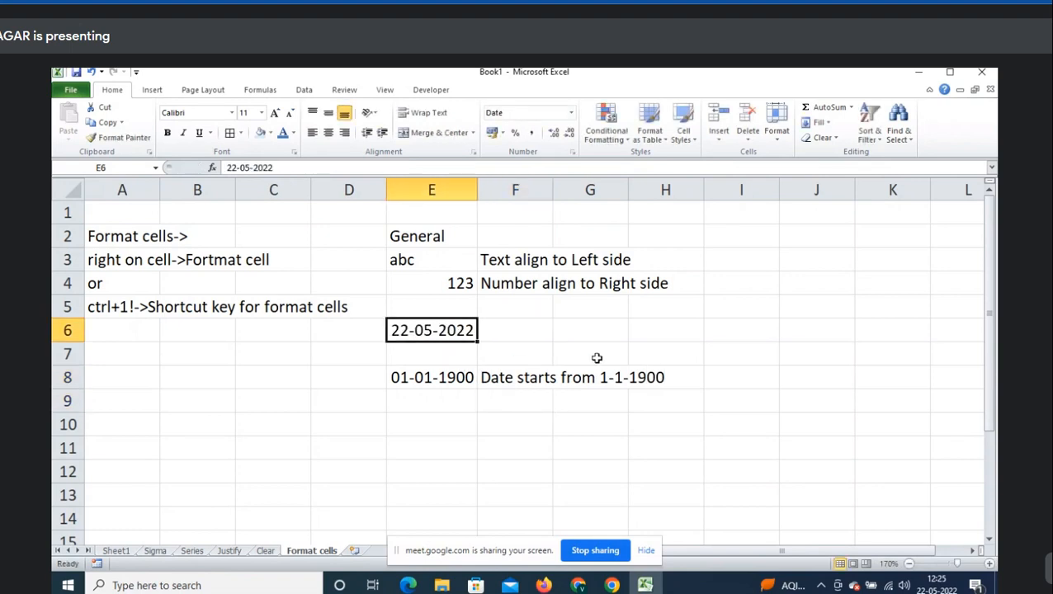
right_click(469, 330)
key("Escape")
right_click(443, 329)
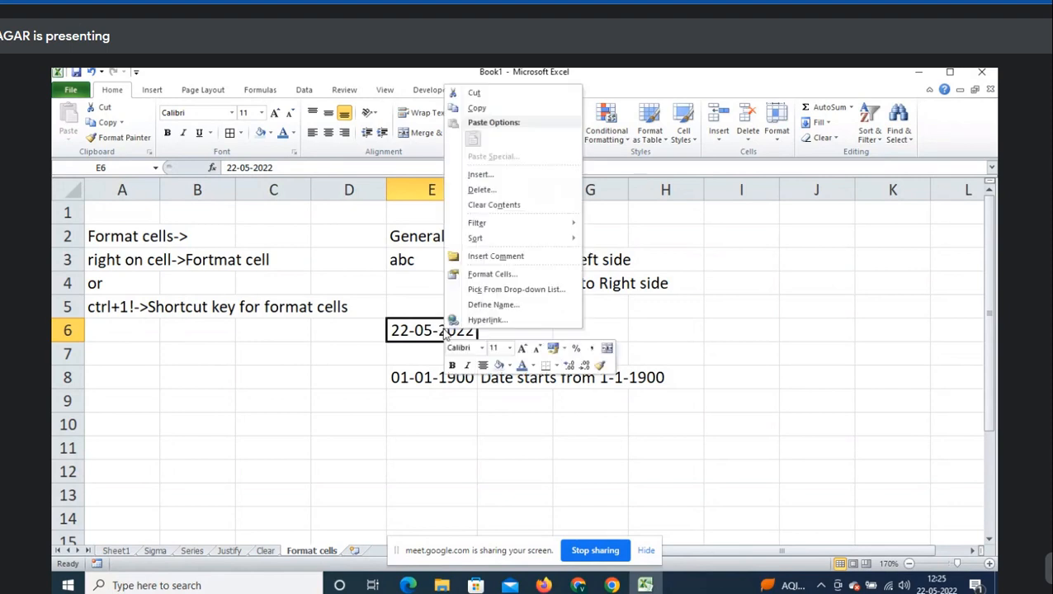
left_click(492, 275)
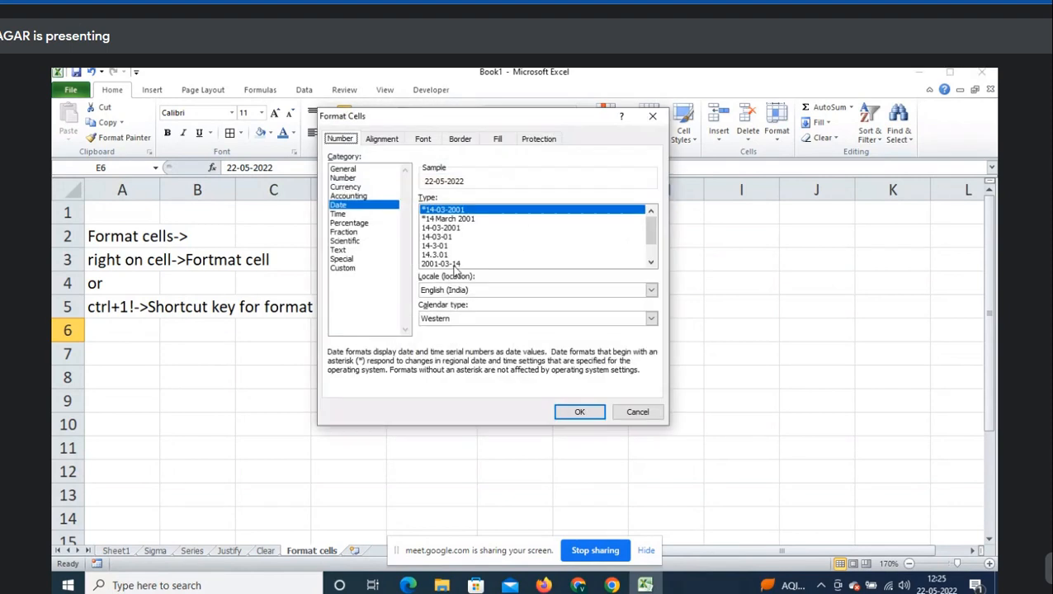
left_click(364, 170)
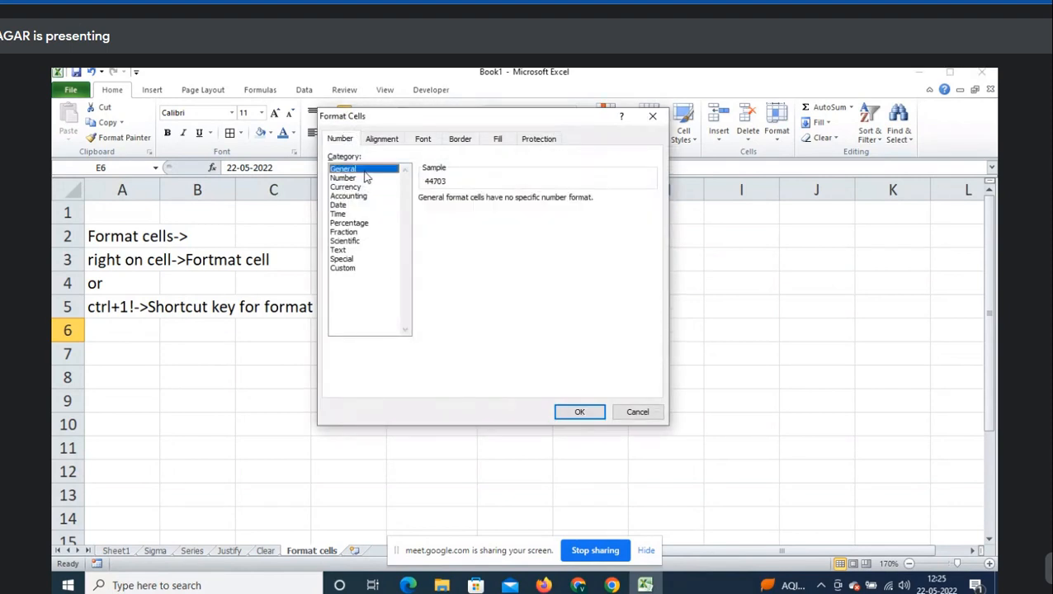
left_click(585, 416)
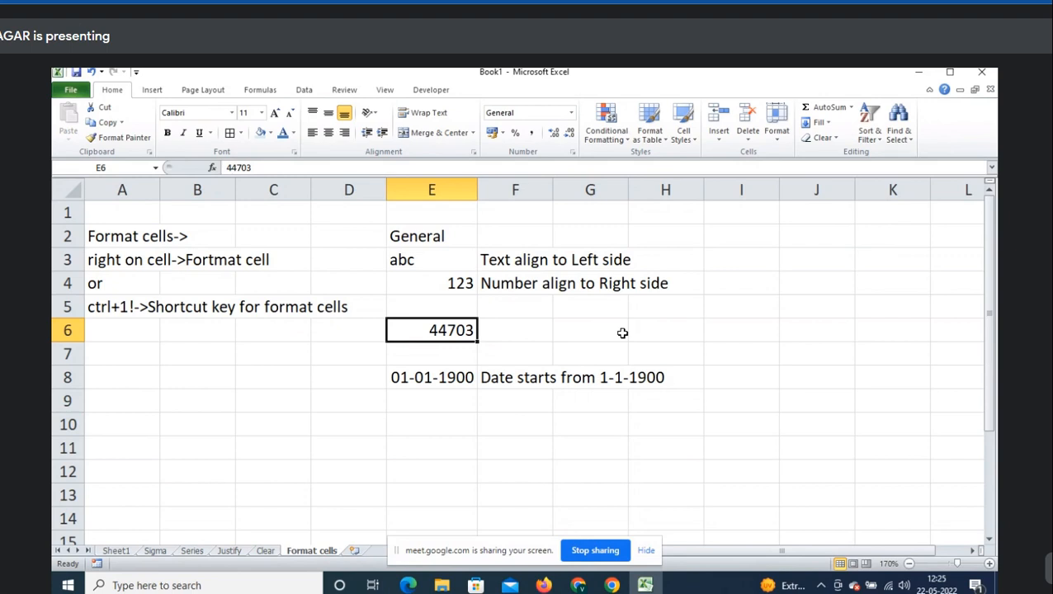
- Write the note 'Date conveted Into number format' in F6, beside 44703
key("Right")
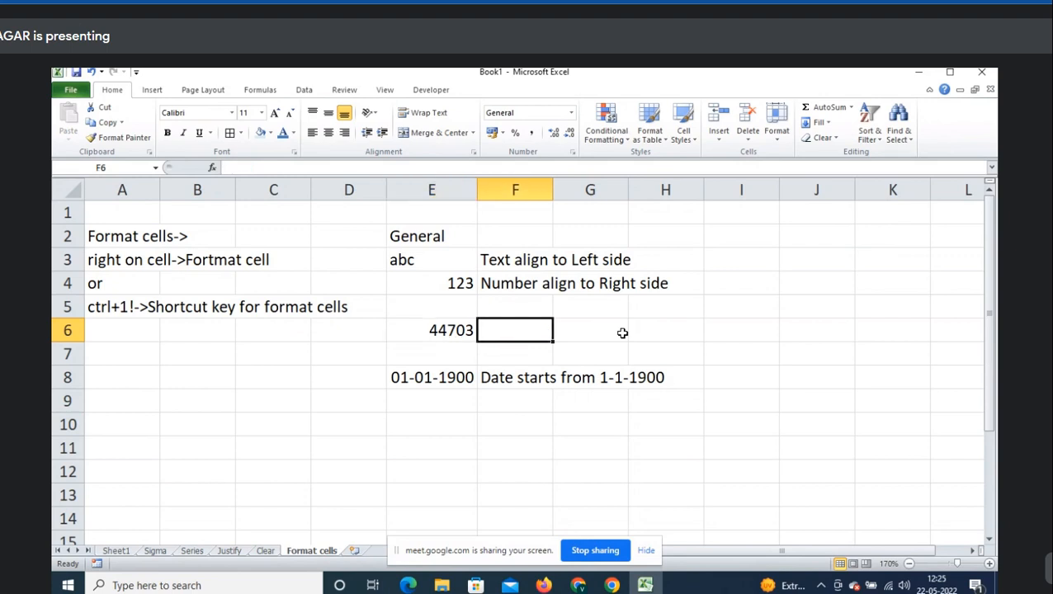
type("D")
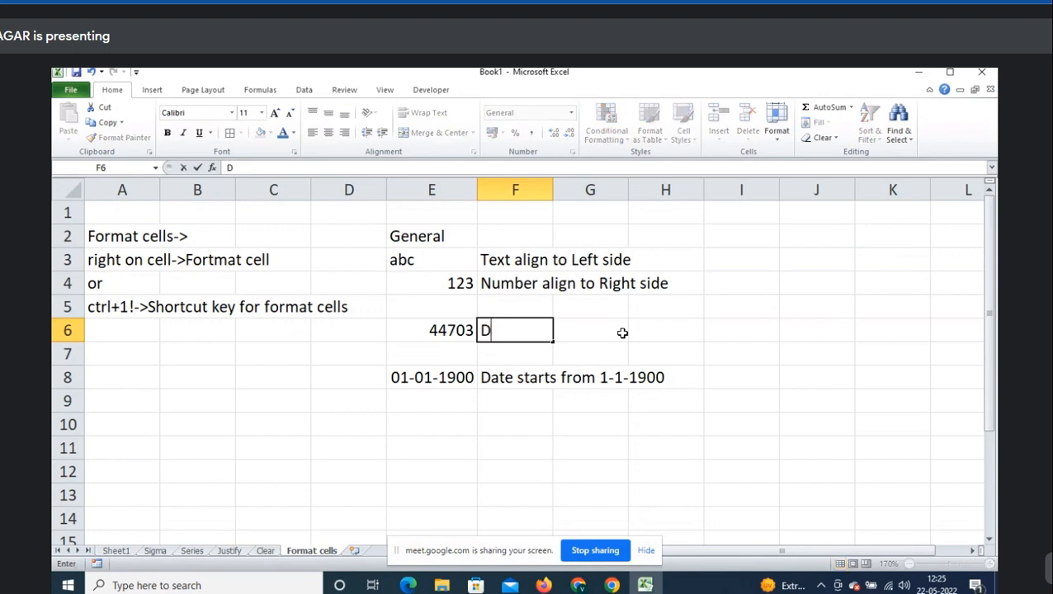
type("ate convet")
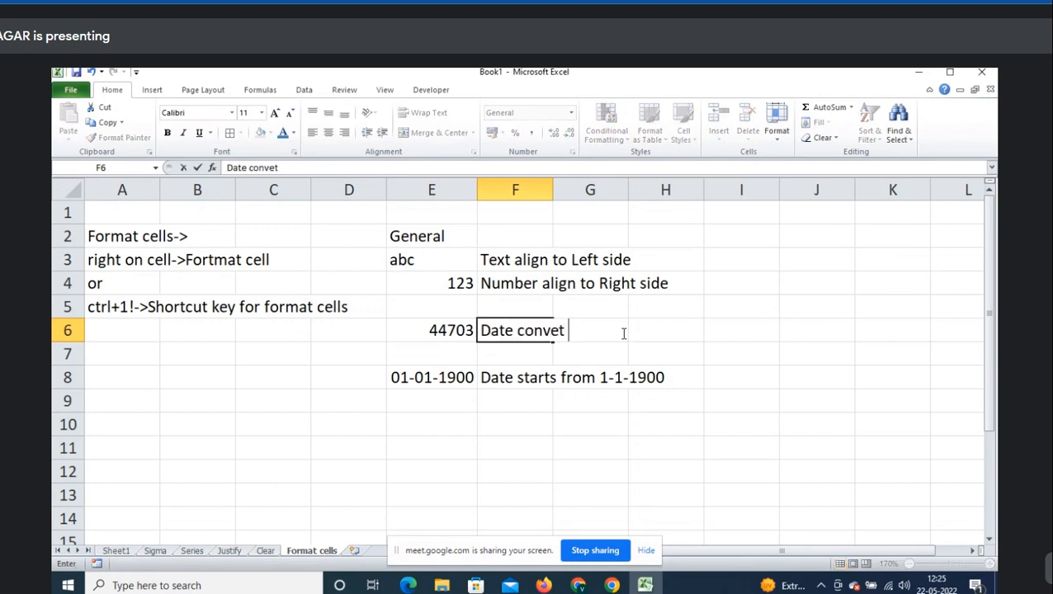
type("ed itno")
key("BackSpace")
key("BackSpace")
key("BackSpace")
key("BackSpace")
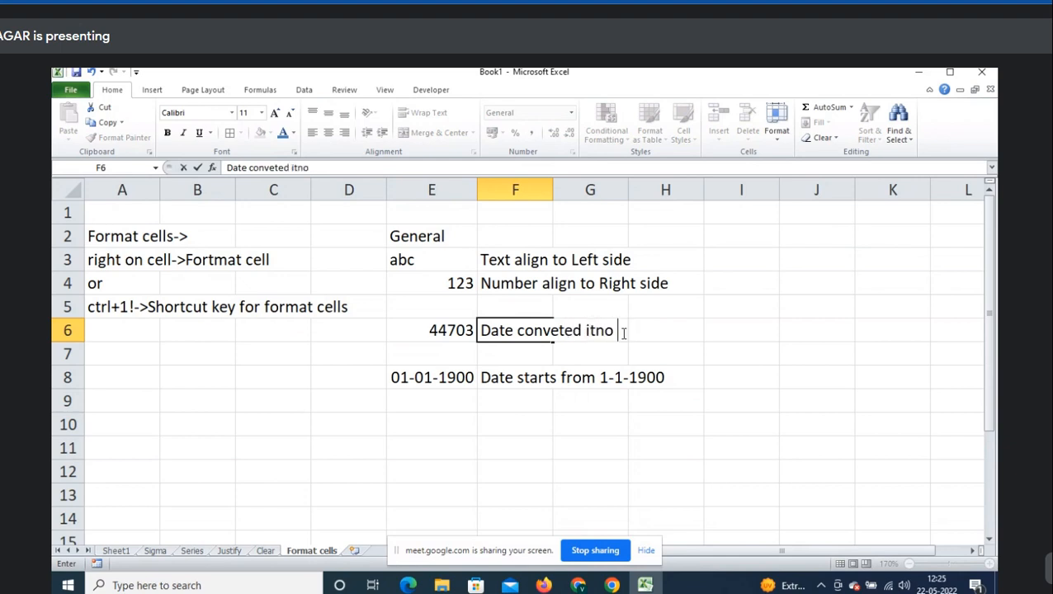
type("nto number format")
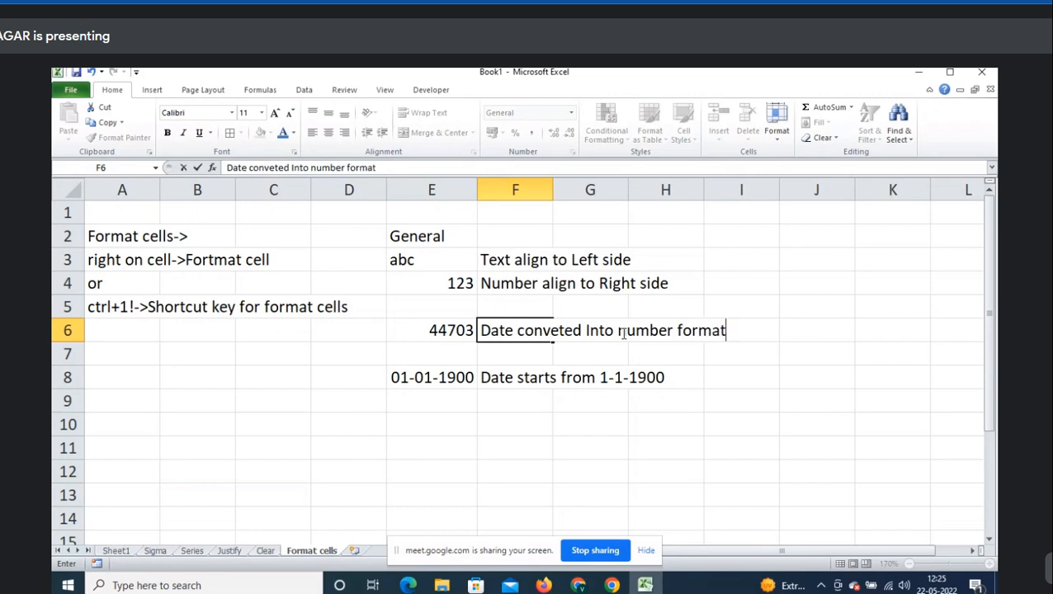
key("Return")
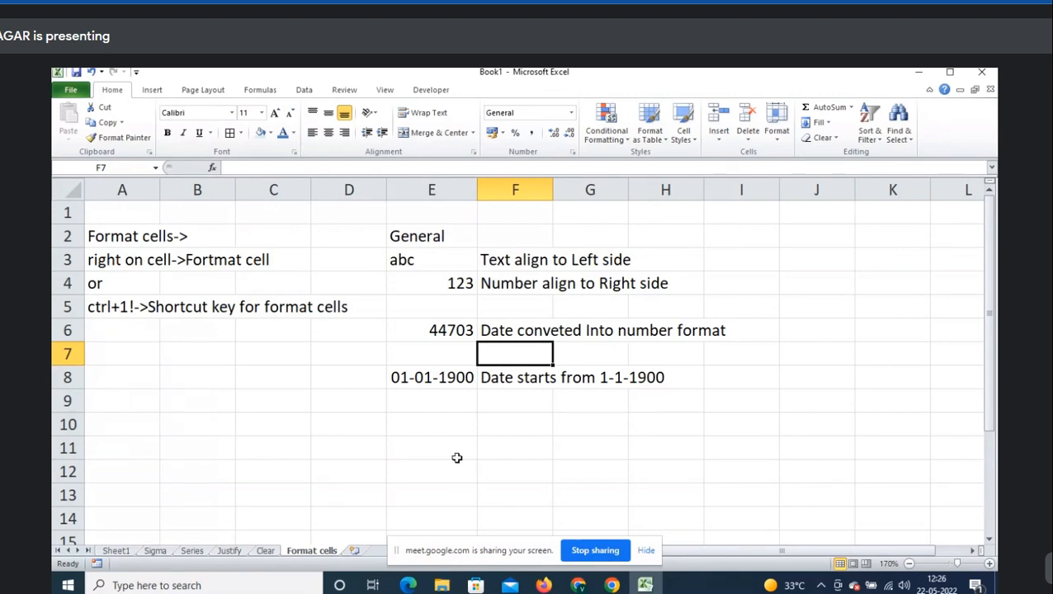
- Preview the Number category of Format Cells for E10, then cancel without changes
left_click(429, 421)
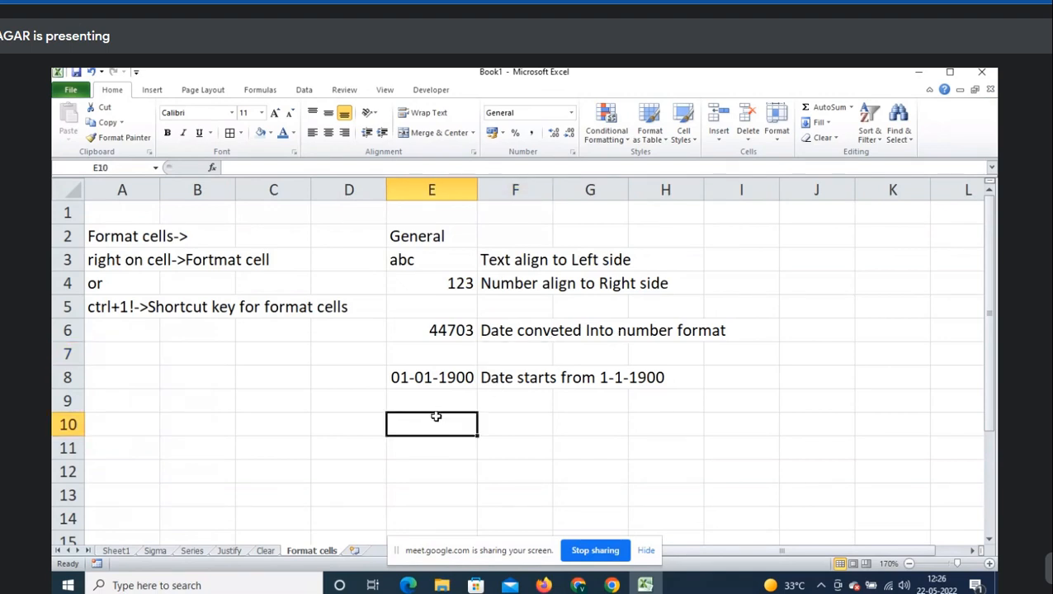
key("ctrl+1")
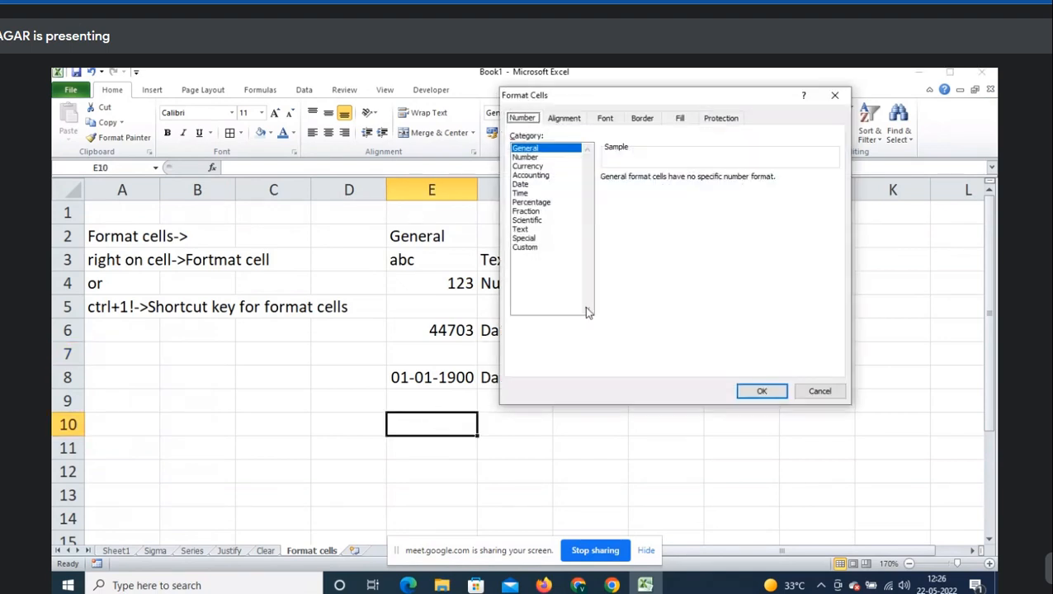
left_click(541, 156)
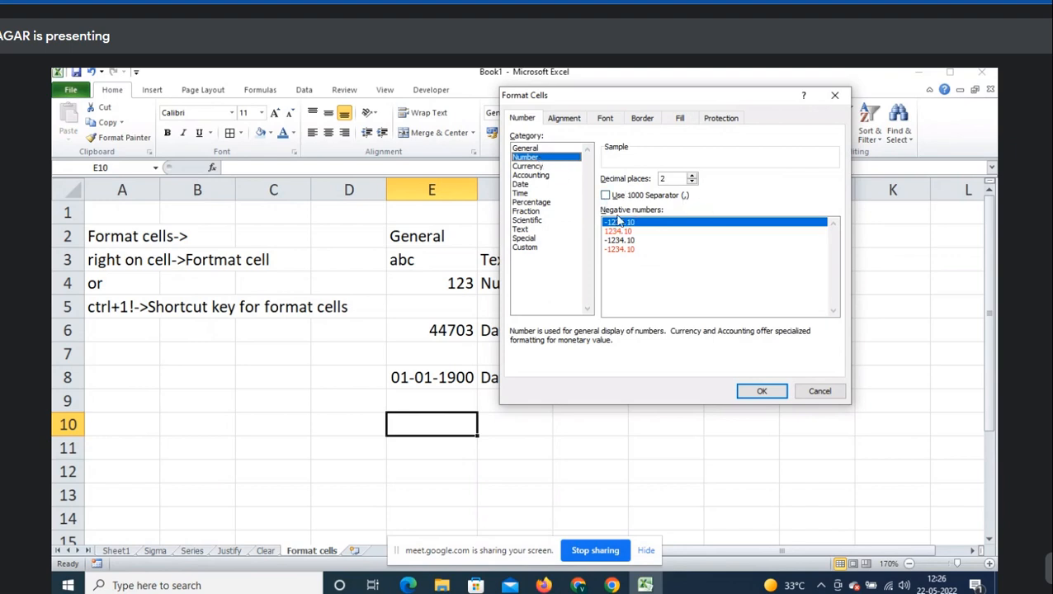
left_click(832, 399)
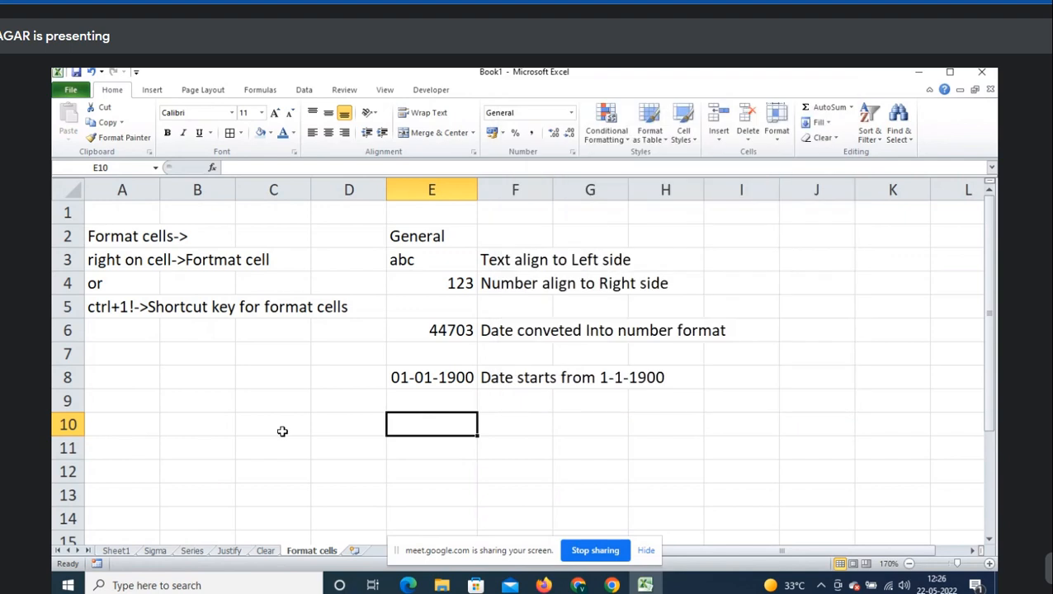
- Add the heading 'Number->' in D2, just before General
left_click(276, 428)
left_click(209, 428)
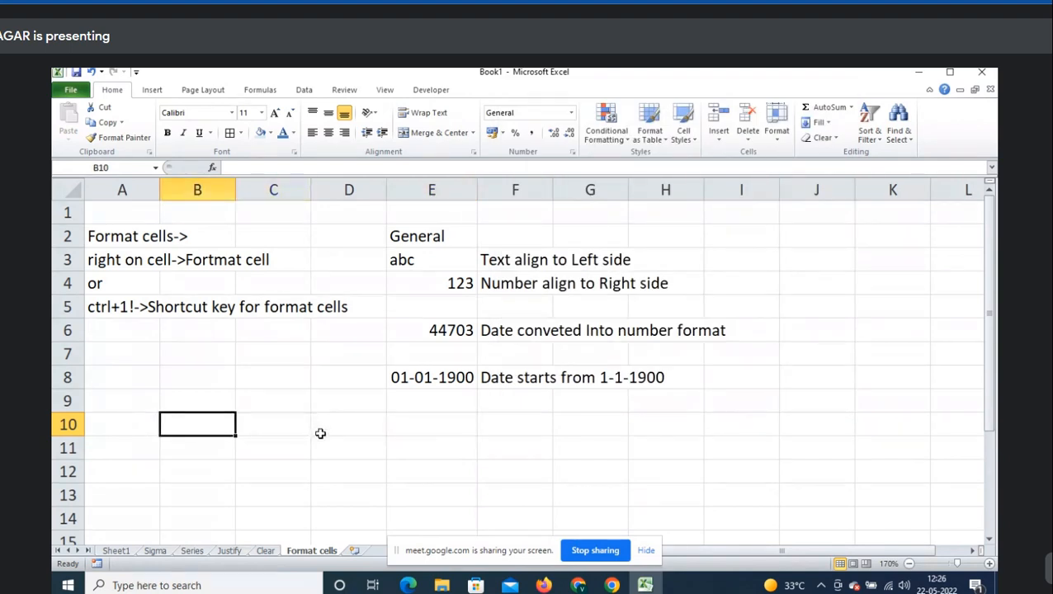
type("Num")
key("Escape")
key("Left")
key("Up")
key("Up")
key("Up")
key("Up")
key("Up")
key("Up")
key("Up")
key("Up")
key("Right")
key("Right")
key("Right")
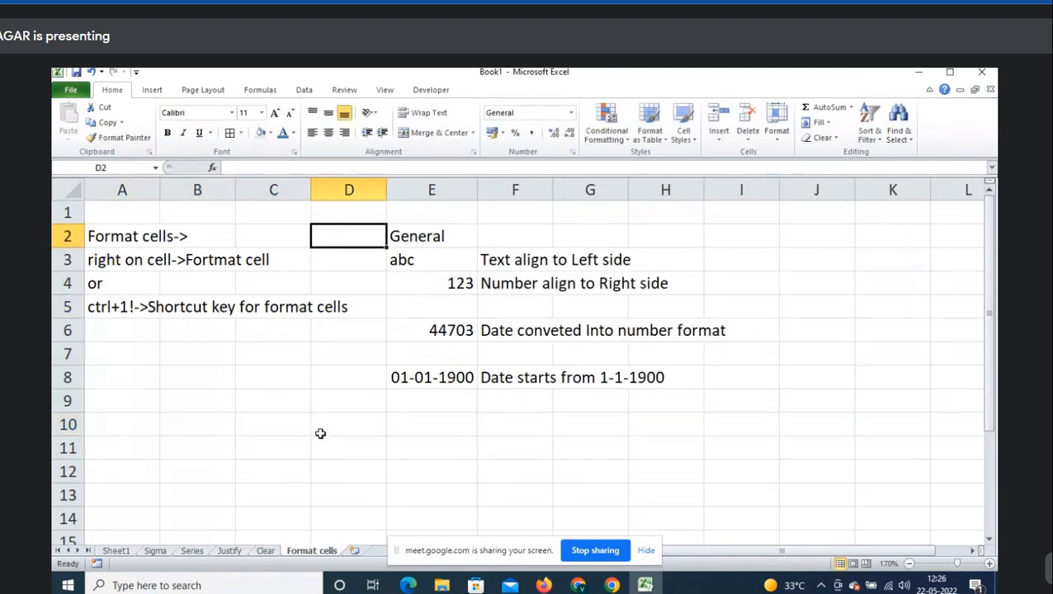
type("Number")
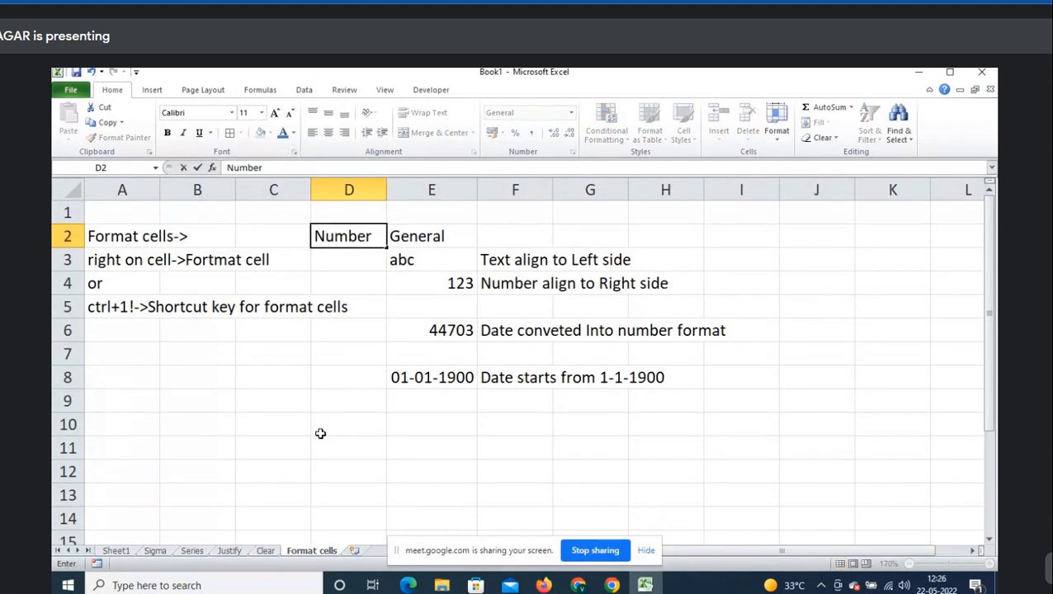
type("->")
key("Tab")
key("Down")
key("Down")
- Label cell C10 'Number->Number'
key("Down")
key("Down")
key("Down")
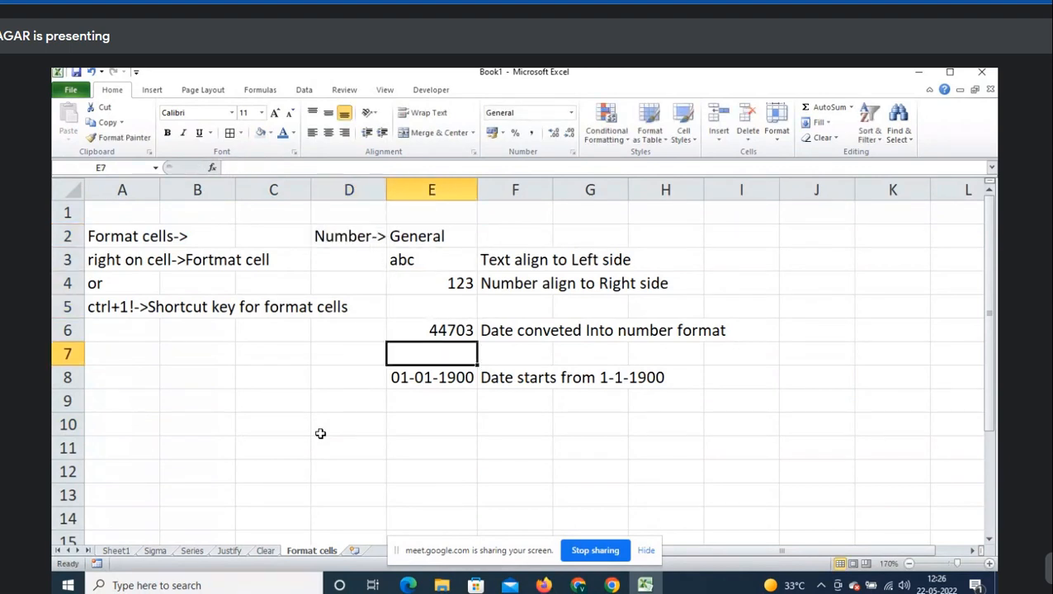
left_click(321, 434)
key("Left")
key("Up")
key("Down")
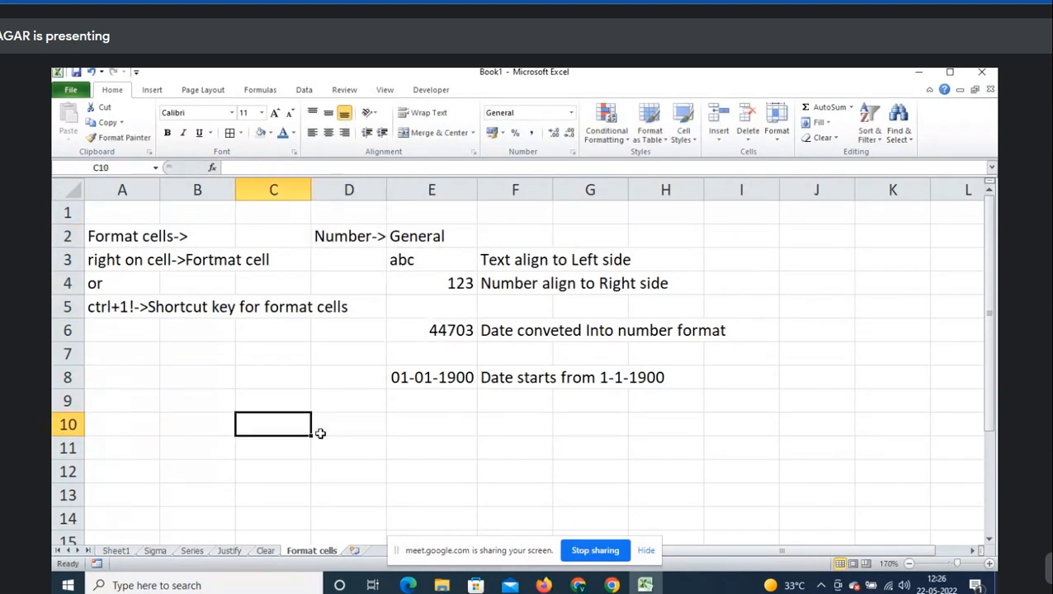
type("Number-")
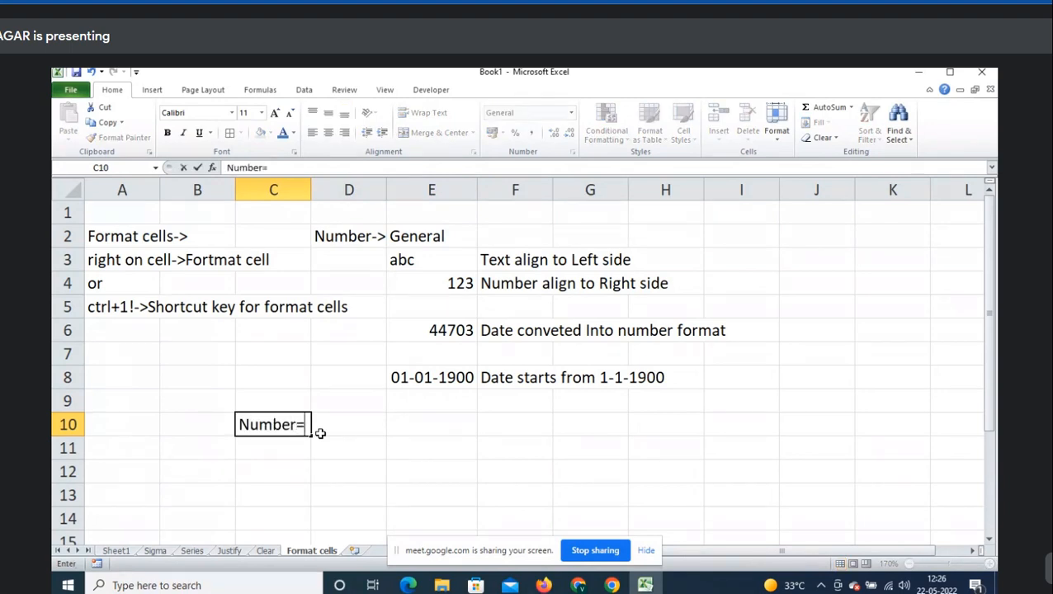
type("<Numb")
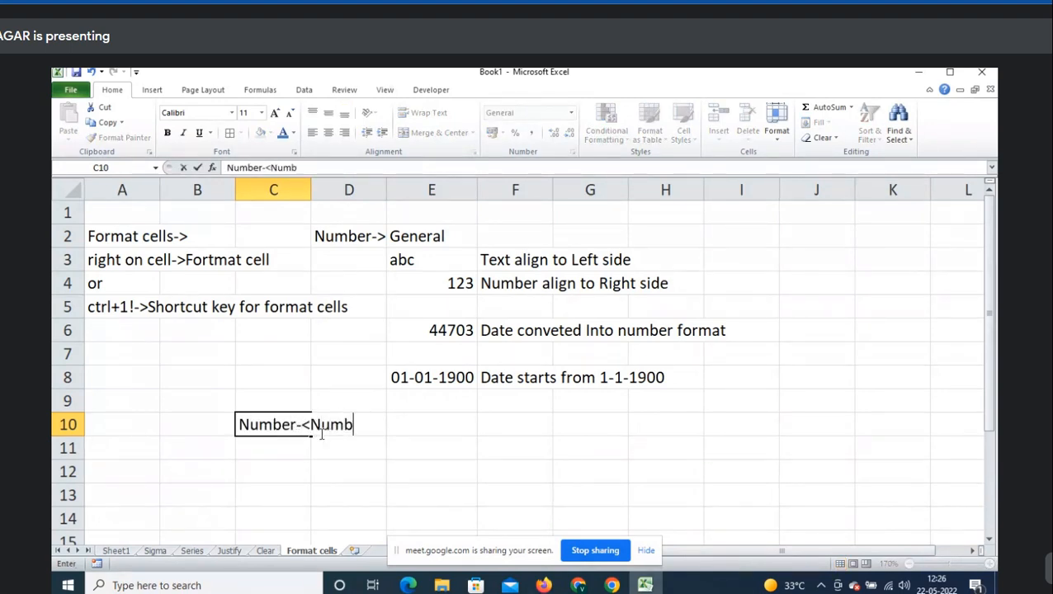
key("BackSpace")
key("BackSpace")
key("BackSpace")
key("BackSpace")
key("BackSpace")
type(">Number")
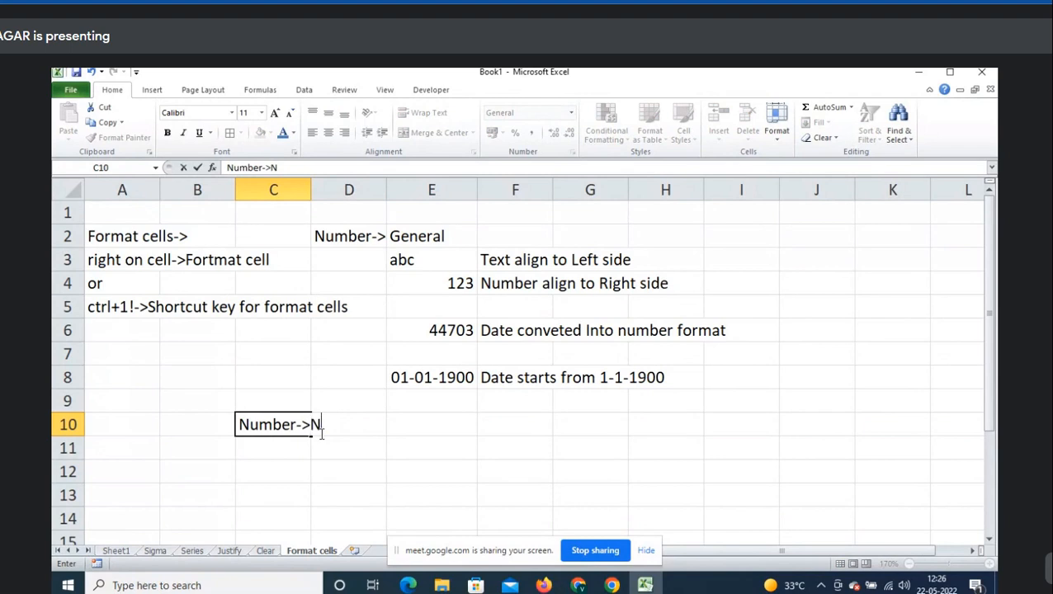
key("Tab")
key("Tab")
- Check the Number format options for E10 again and close the dialog
key("ctrl+1")
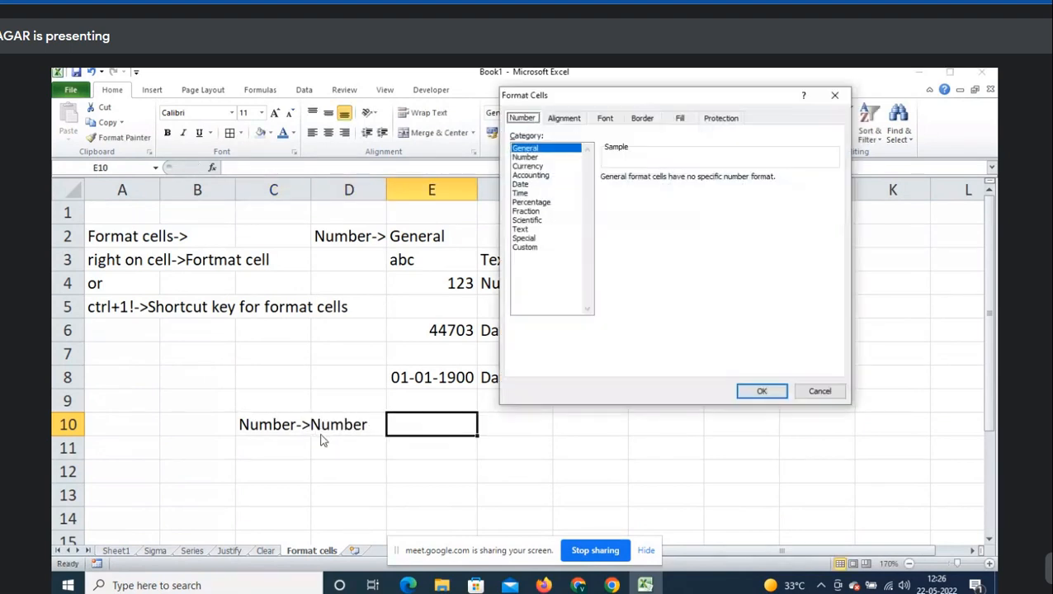
left_click(528, 158)
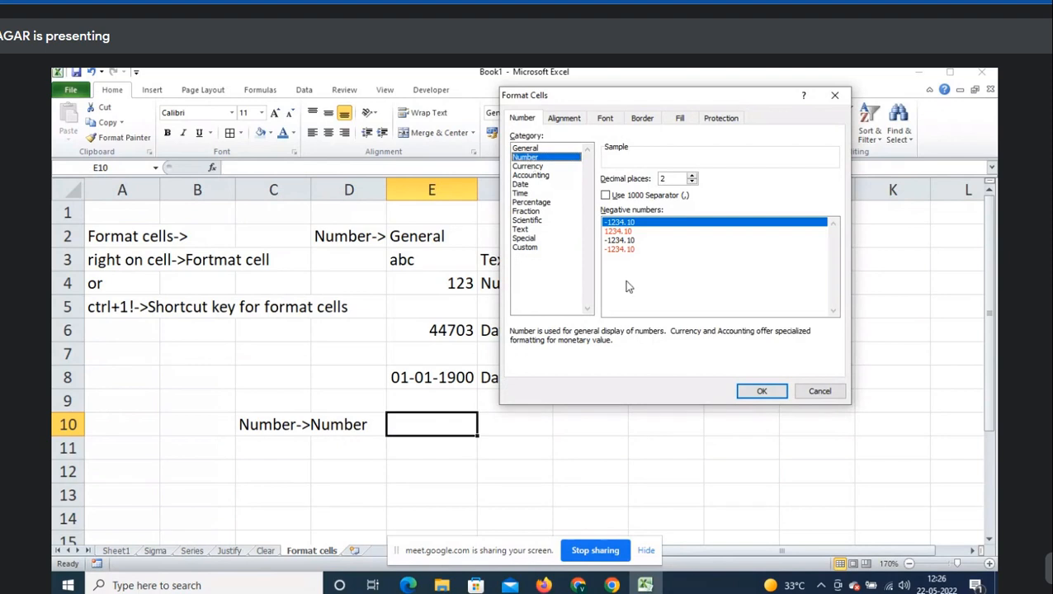
key("Escape")
scroll(641, 383, "down", 1)
- Enter =RANDBETWEEN(100,500) in E10 and fill it down six rows
type("=ra")
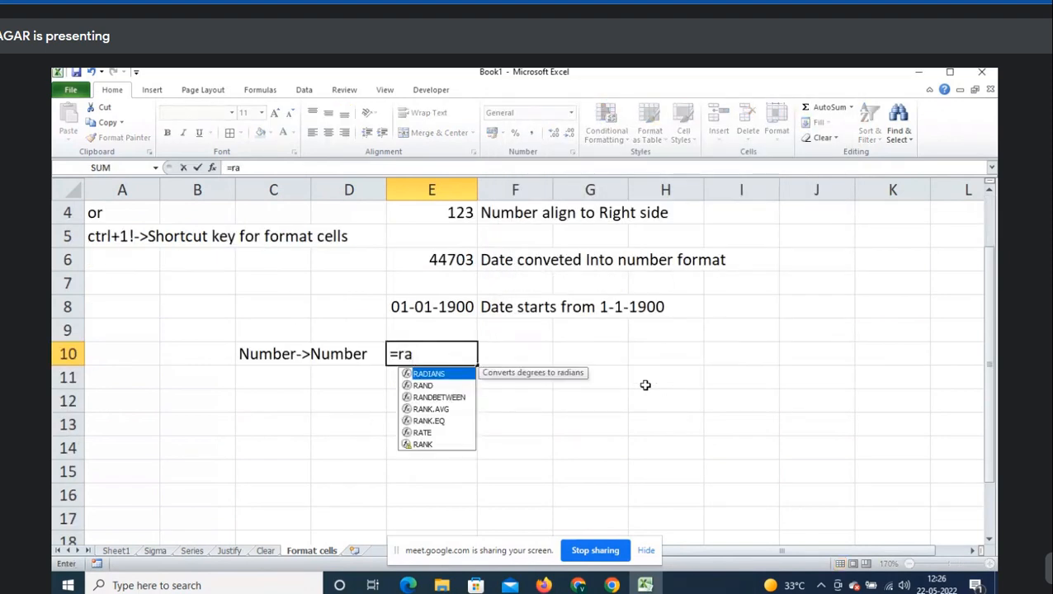
key("Down")
key("Down")
key("Tab")
type("100,500")
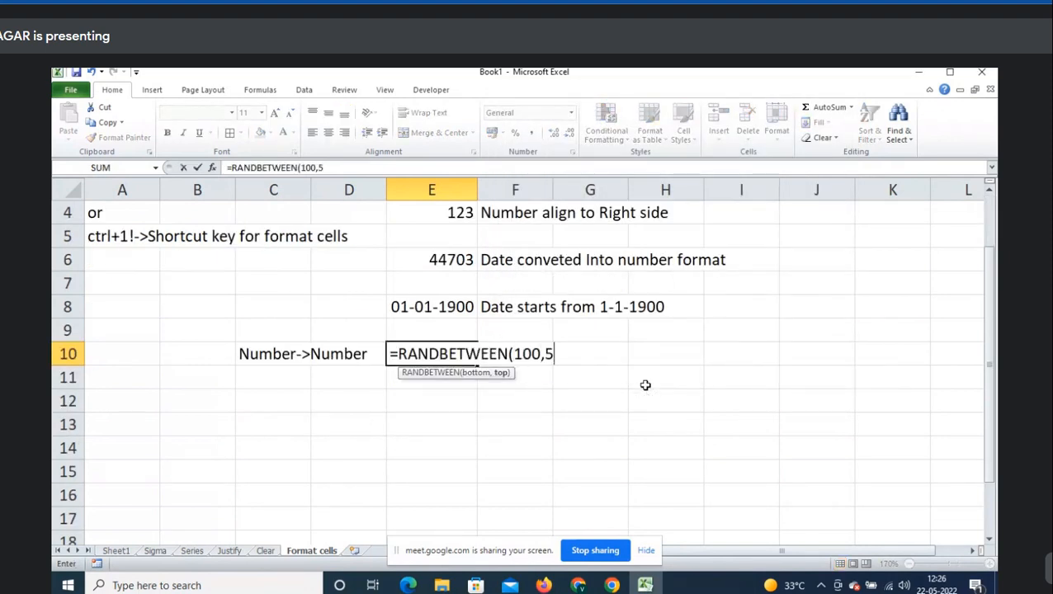
key("Return")
key("Up")
key("shift+Down")
key("shift+Down")
key("shift+Down")
key("shift+Down")
key("shift+Down")
key("ctrl+d")
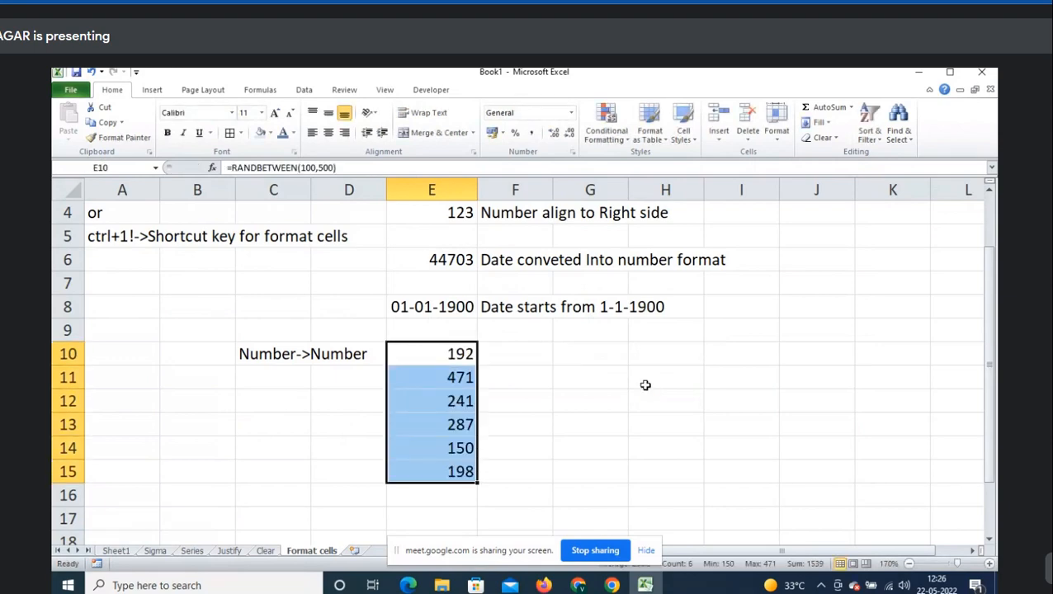
- Paste the six random numbers as fixed values and shift them into E11:E16
key("ctrl+c")
right_click(645, 385)
key("s")
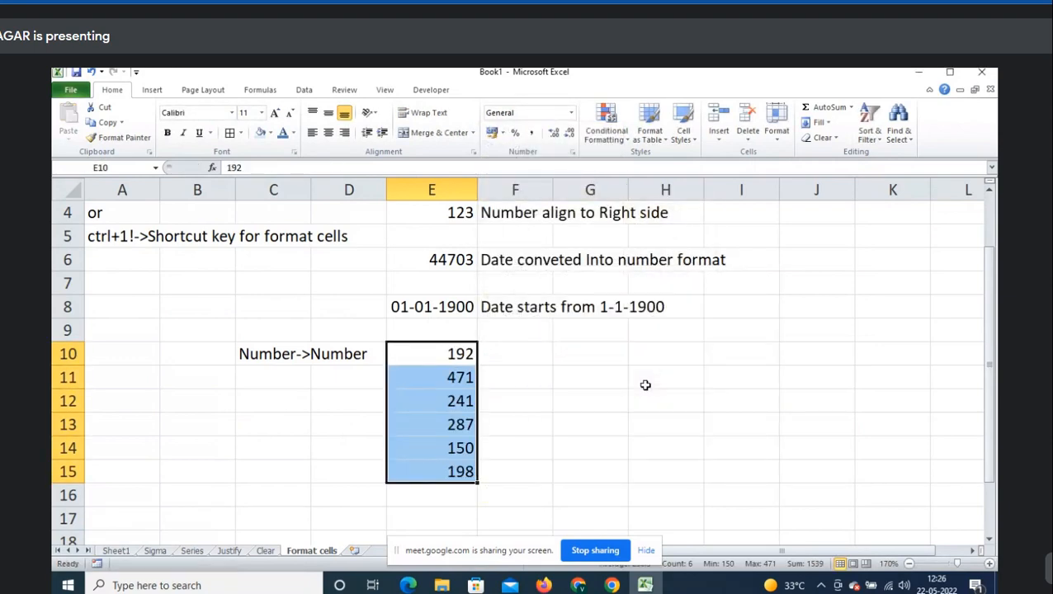
key("ctrl+x")
key("Down")
key("ctrl+v")
scroll(645, 385, "down", 1)
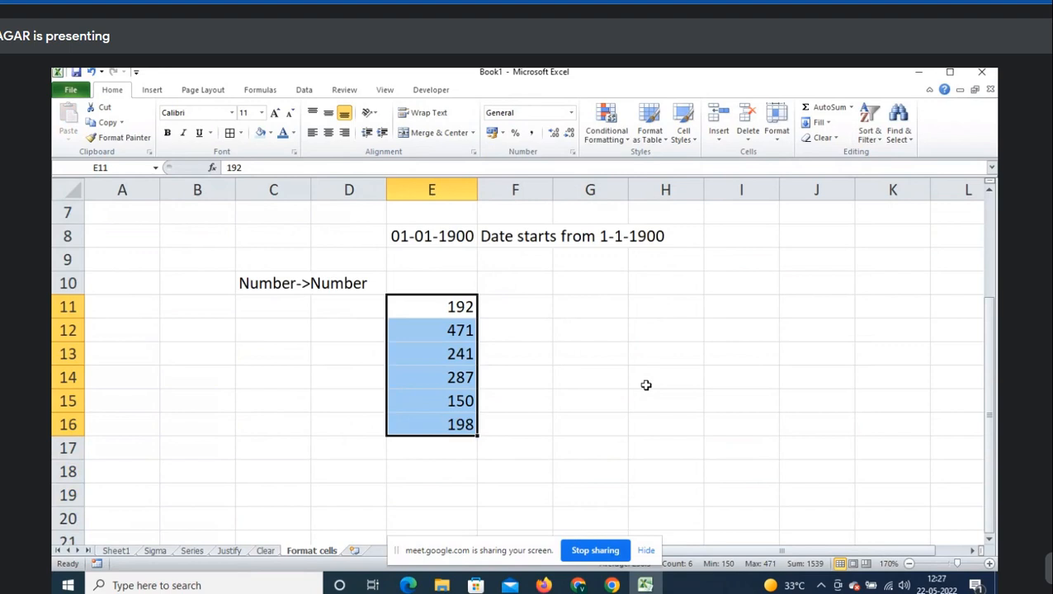
left_click(452, 307)
left_click(460, 336)
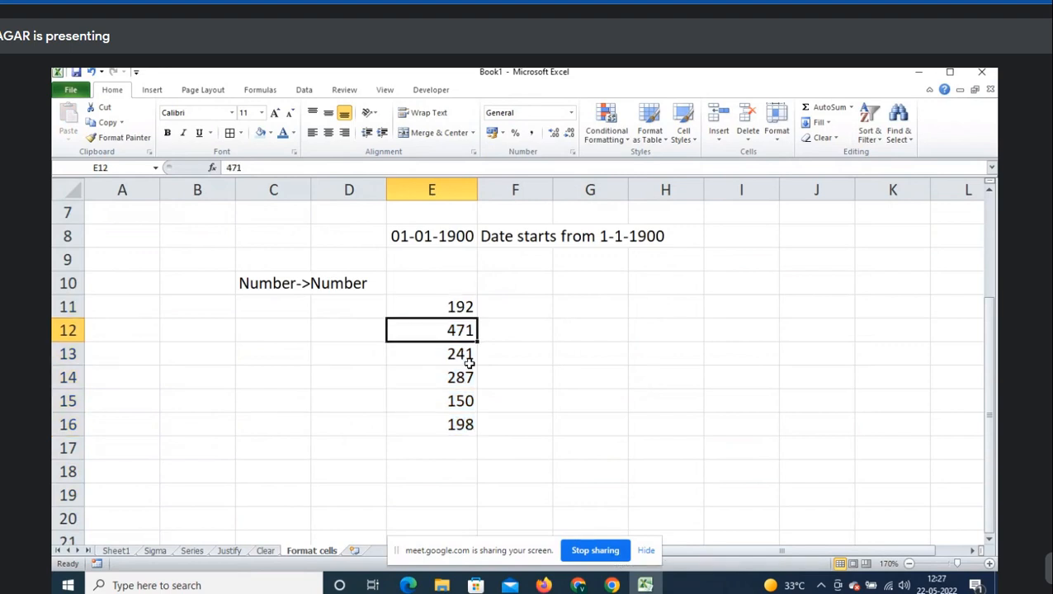
left_click(460, 358)
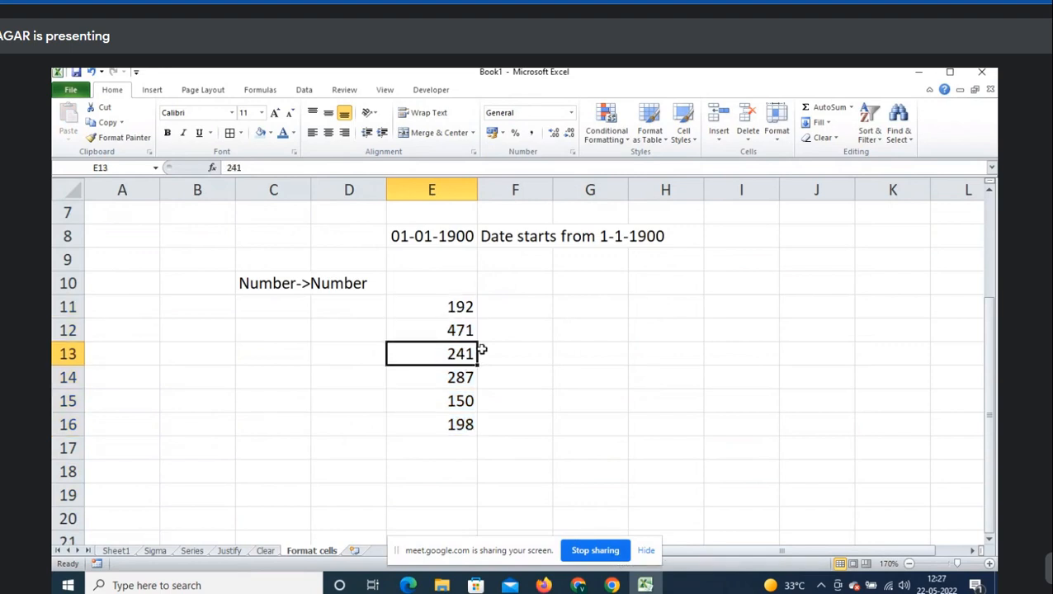
left_click_drag(456, 309, 454, 425)
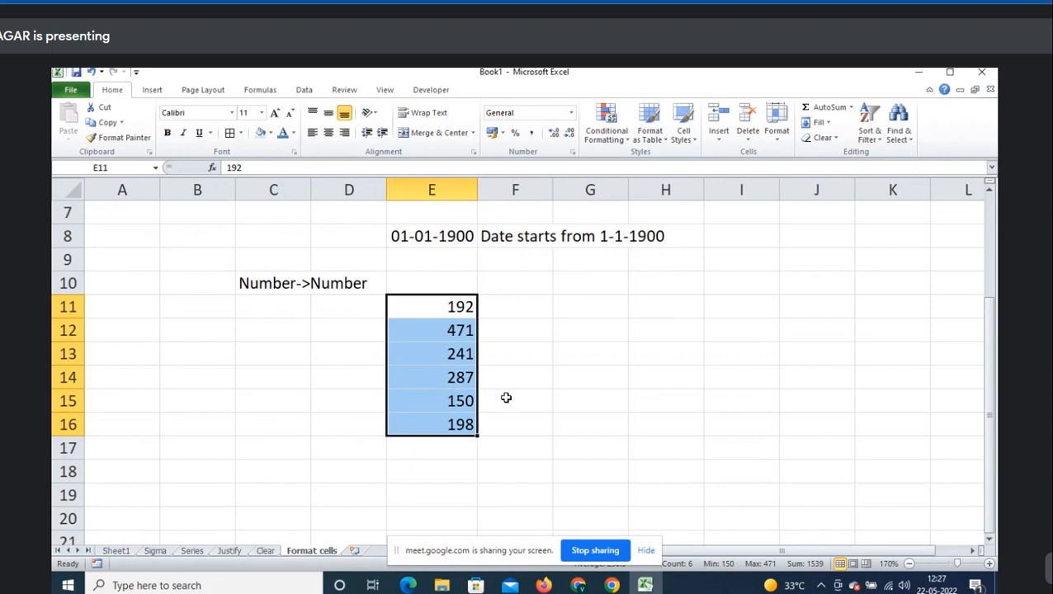
- Format E11:E16 as Number with 2 decimal places, showing 192.00 through 198.00
left_click_drag(451, 307, 451, 424)
right_click(451, 377)
left_click(497, 324)
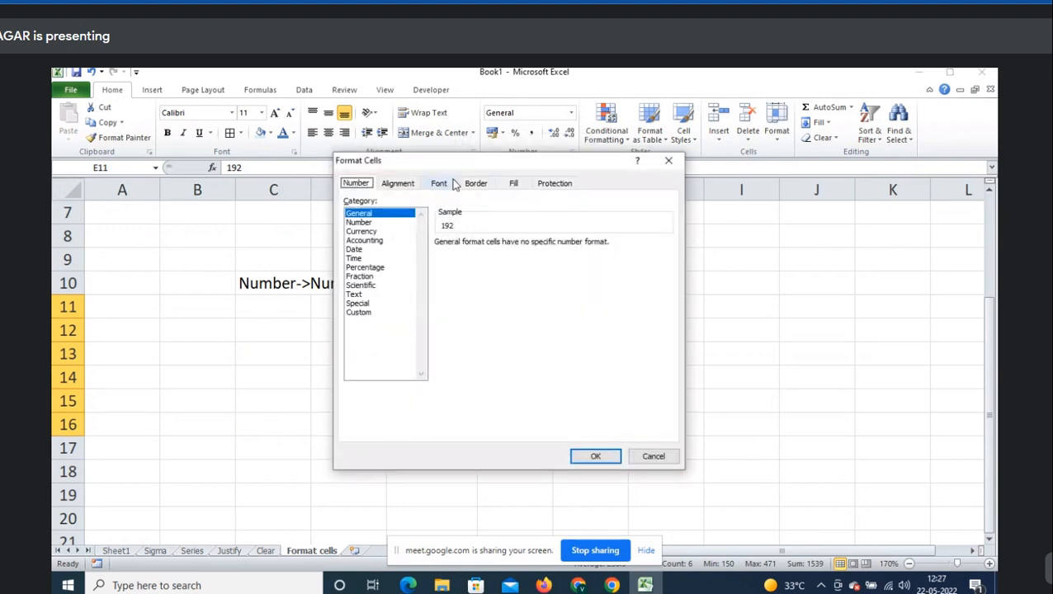
left_click_drag(449, 163, 673, 169)
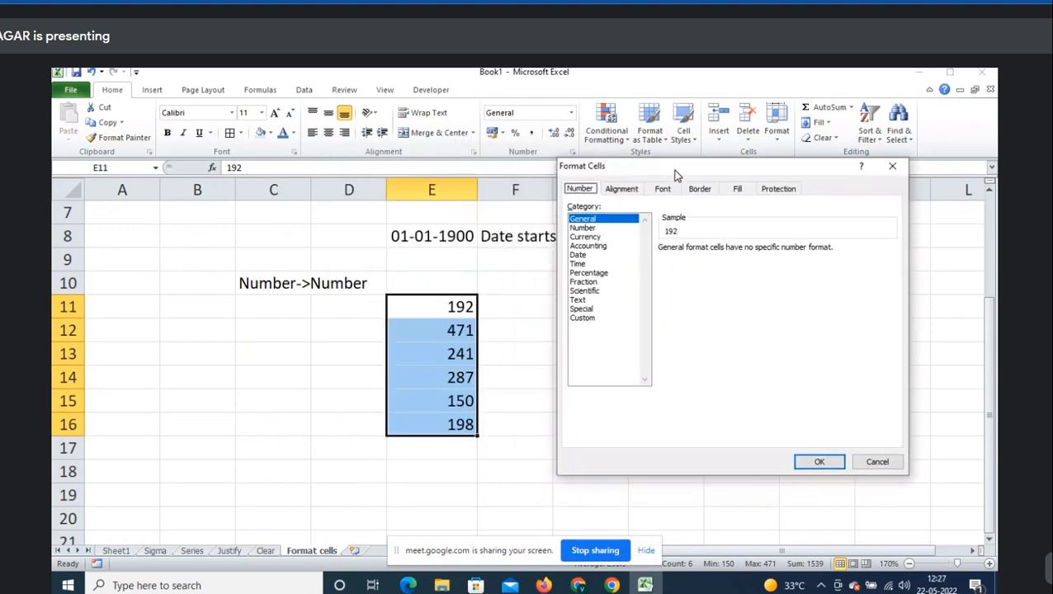
left_click(582, 228)
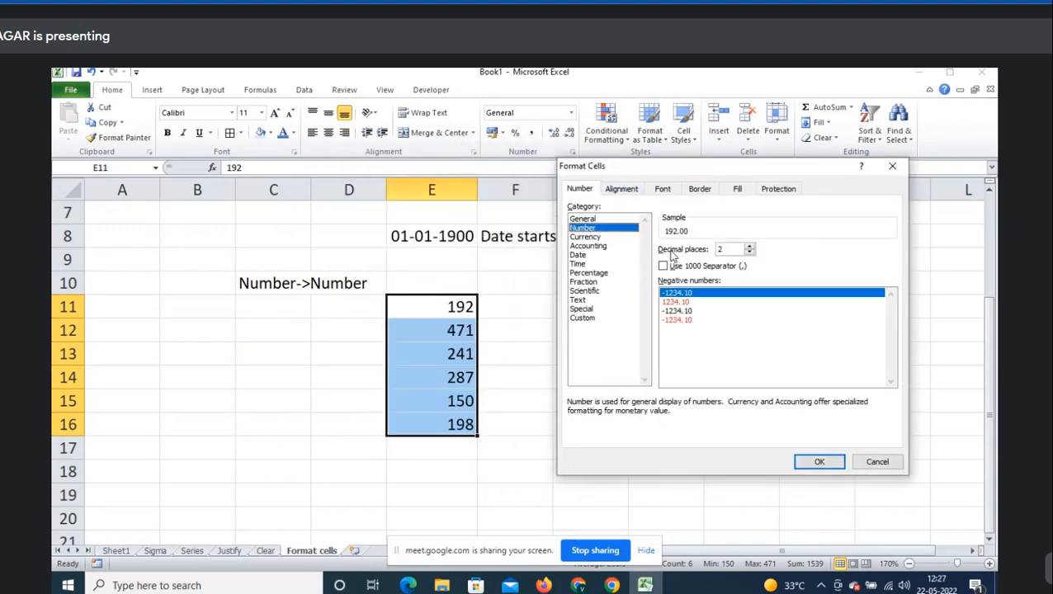
left_click(735, 248)
left_click(749, 246)
left_click(750, 247)
left_click(750, 247)
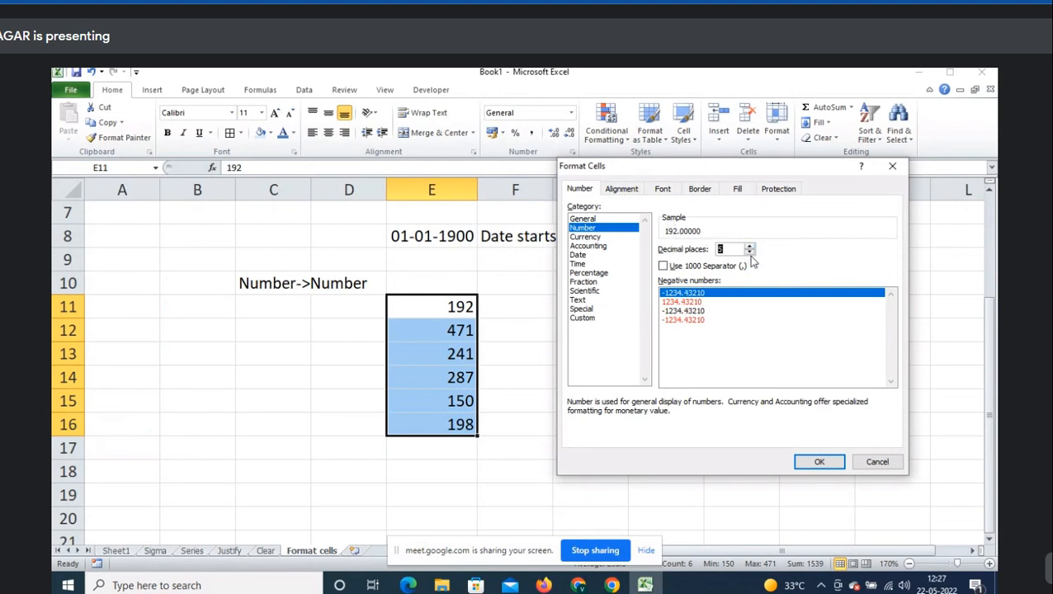
left_click(735, 249)
left_click_drag(736, 249, 708, 251)
type("2")
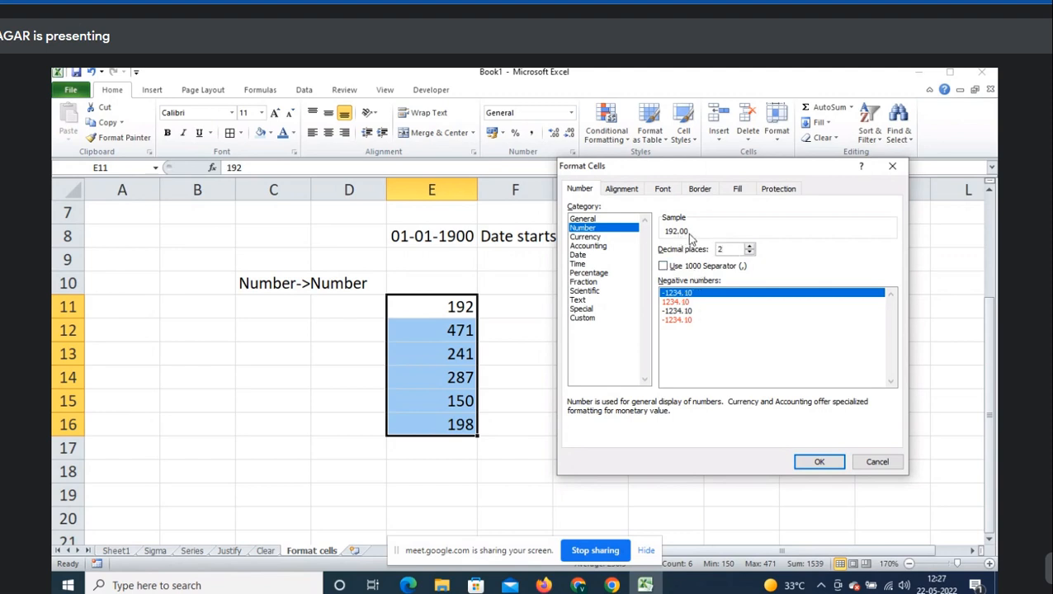
left_click(809, 468)
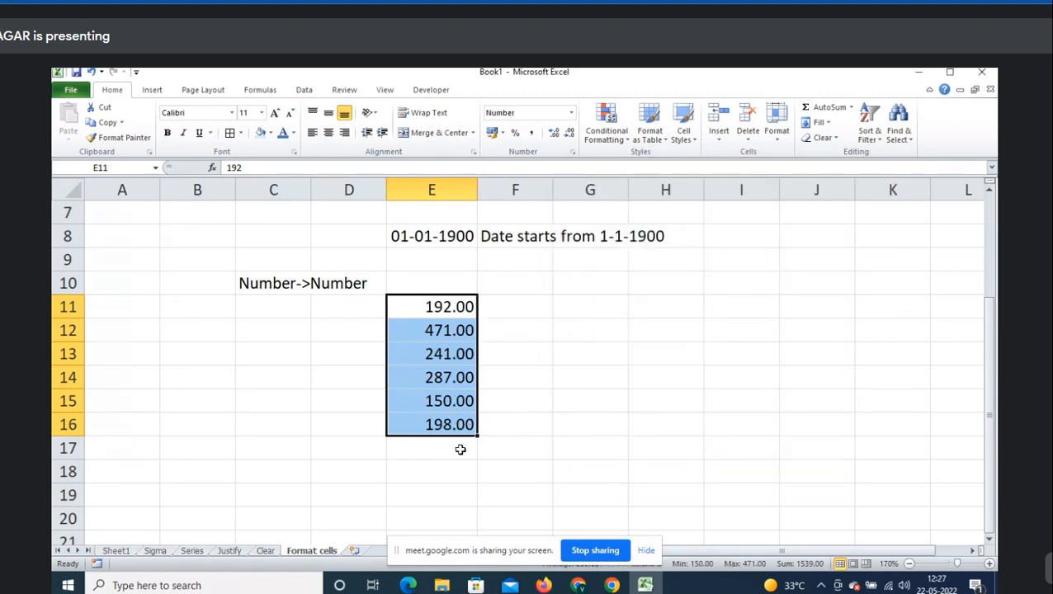
left_click(460, 450)
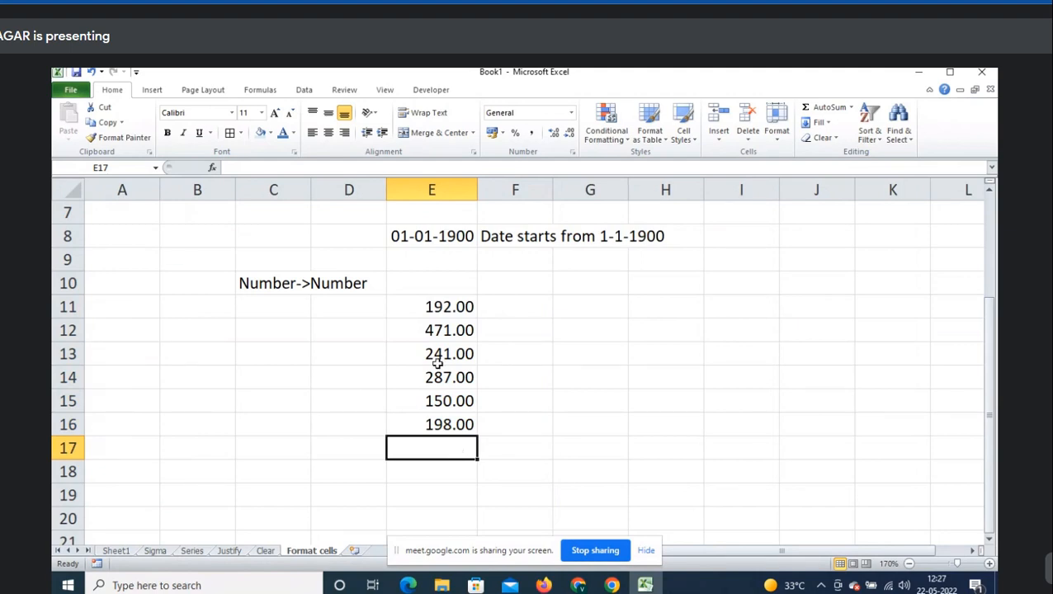
- Return E11:E16 to the General number format
left_click(449, 309)
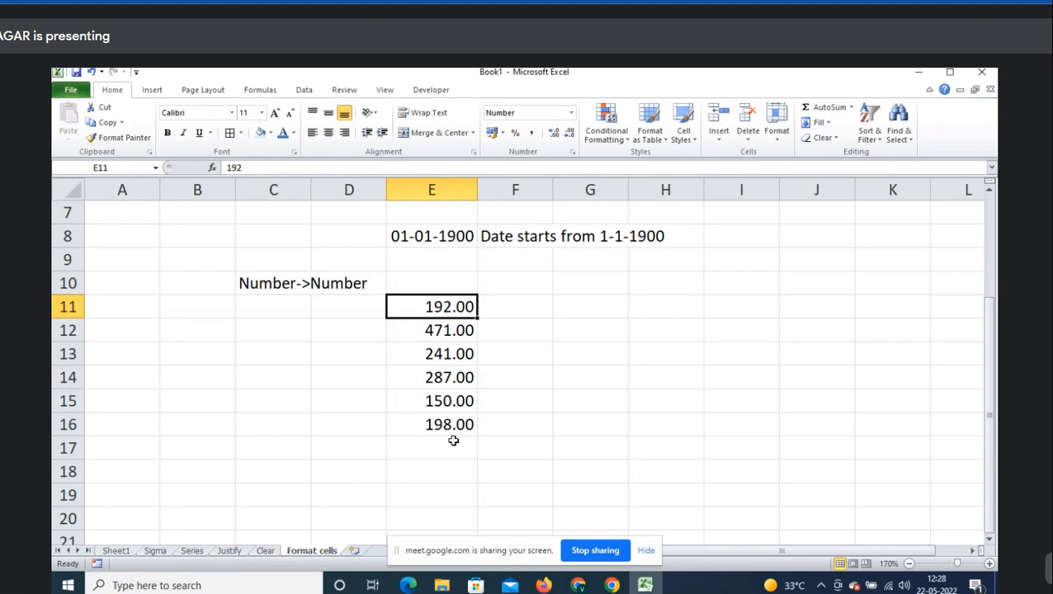
key("ctrl+shift+Down")
key("ctrl+shift+asciitilde")
- Change E12, E14 and E15 to 471.25, 287.2 and 150.1
key("Down")
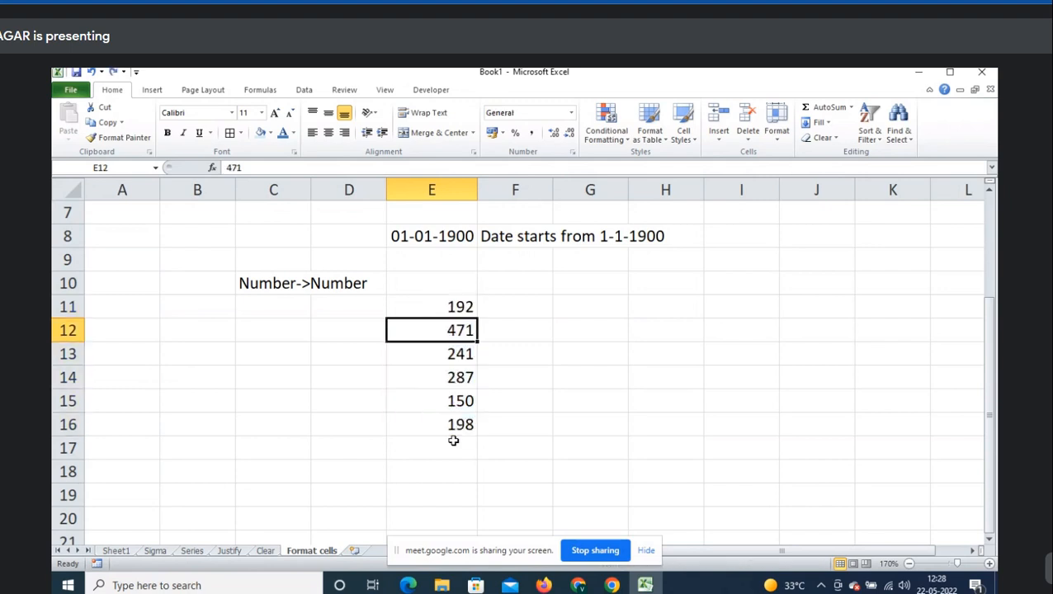
type("471.25")
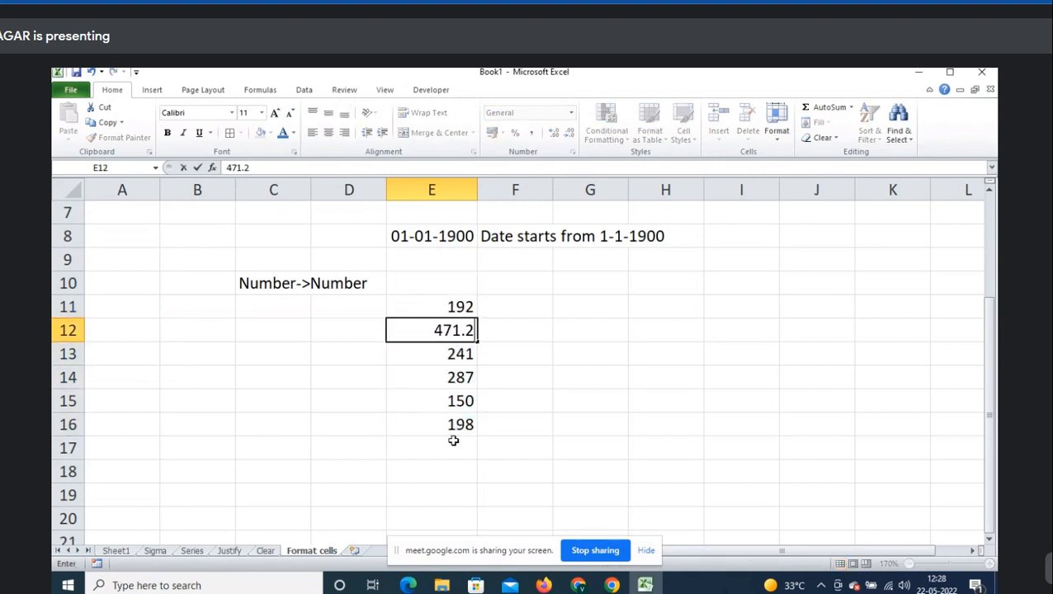
key("Return")
key("Down")
type("287.2")
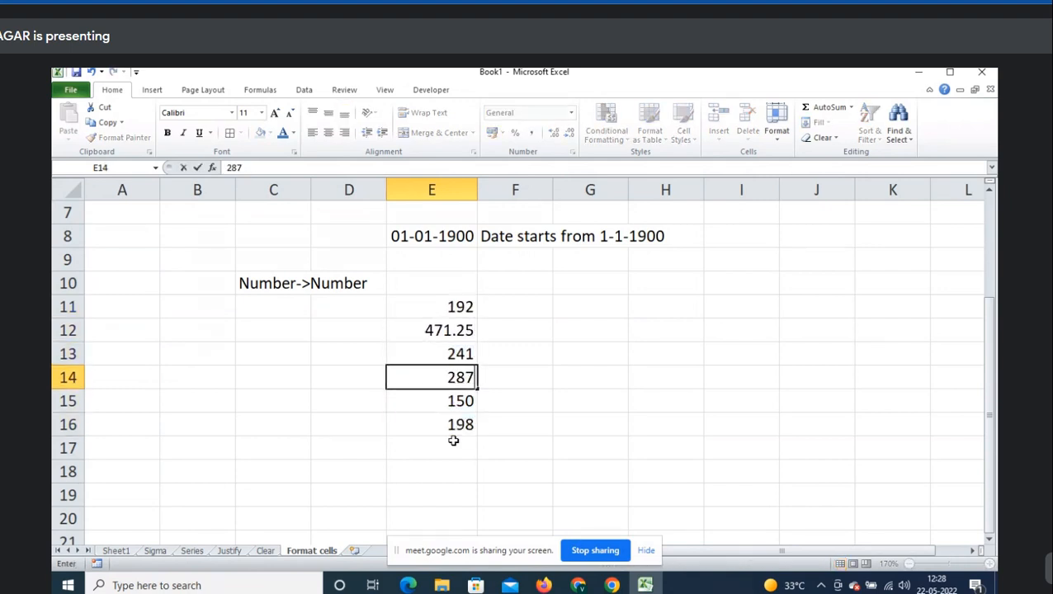
key("Return")
type("150.1")
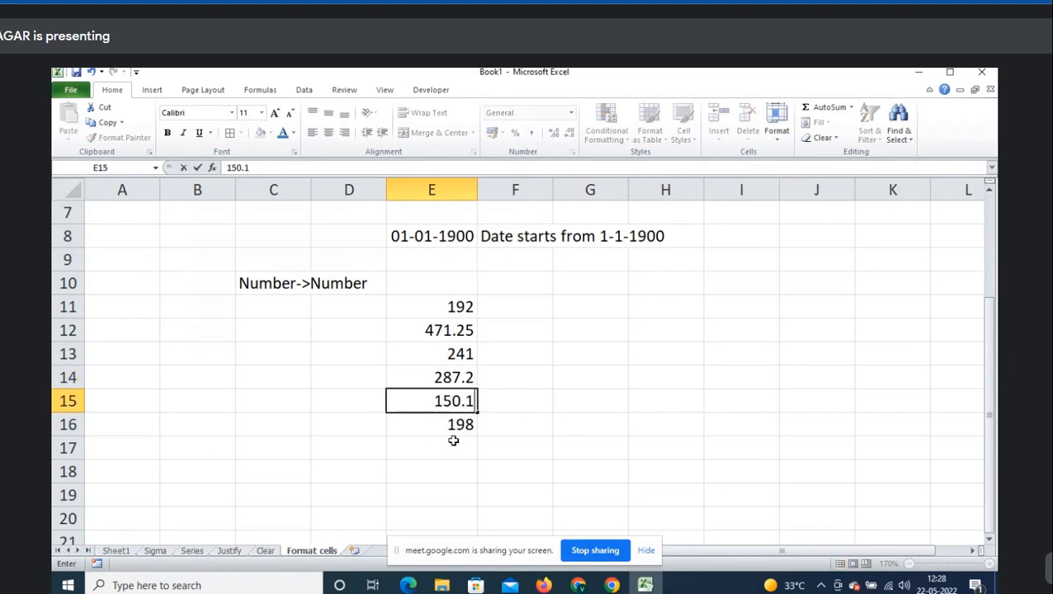
key("Return")
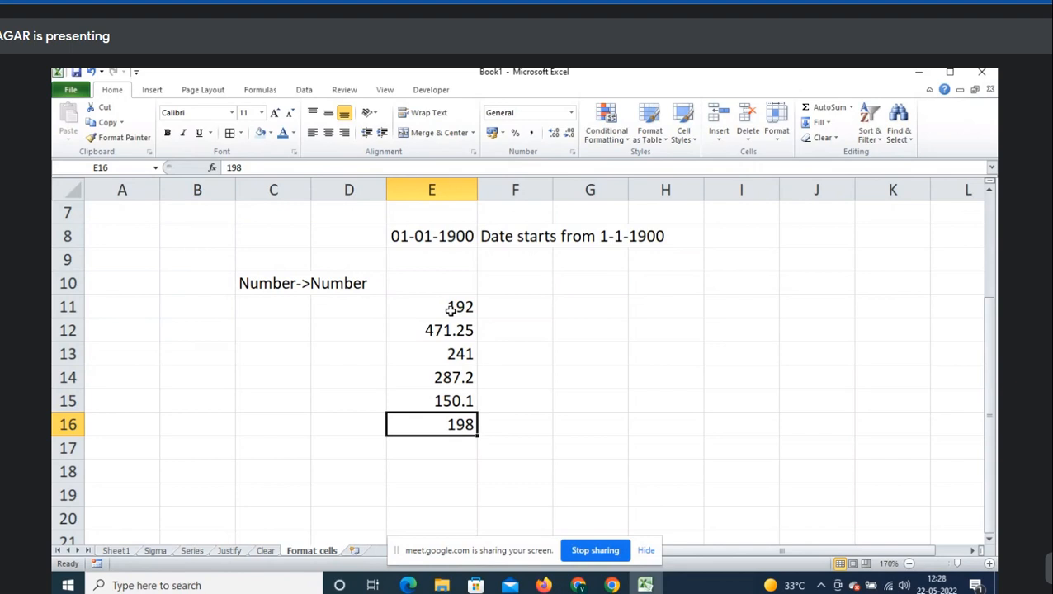
left_click_drag(450, 309, 458, 428)
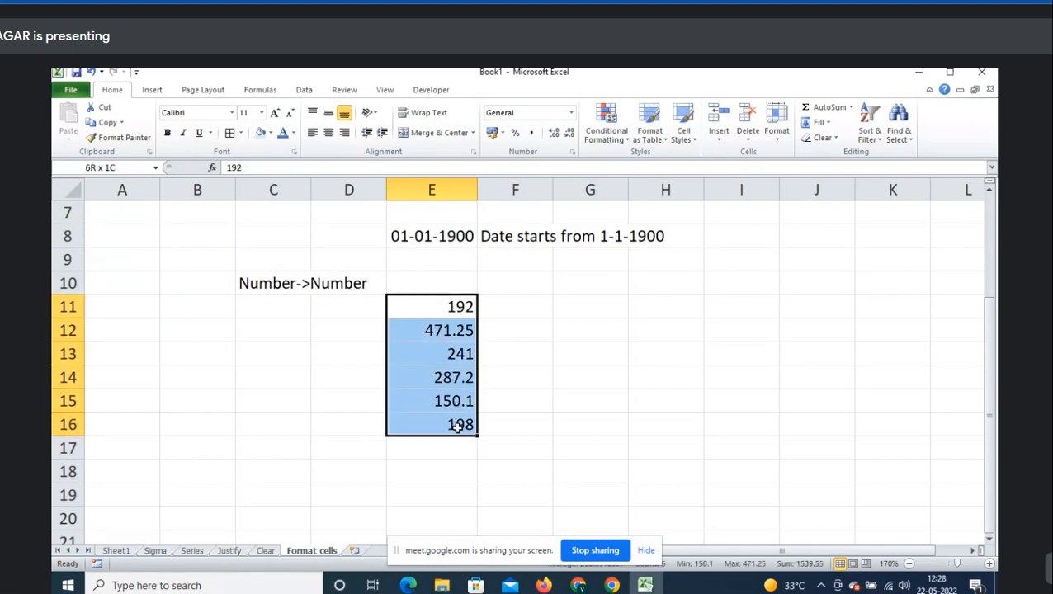
left_click(450, 335)
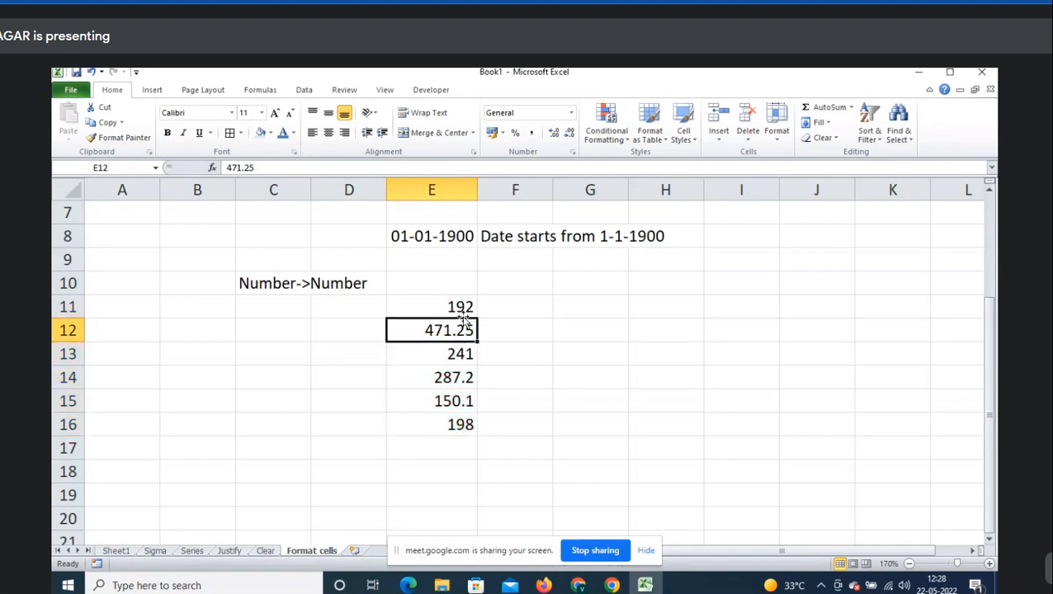
left_click(463, 307)
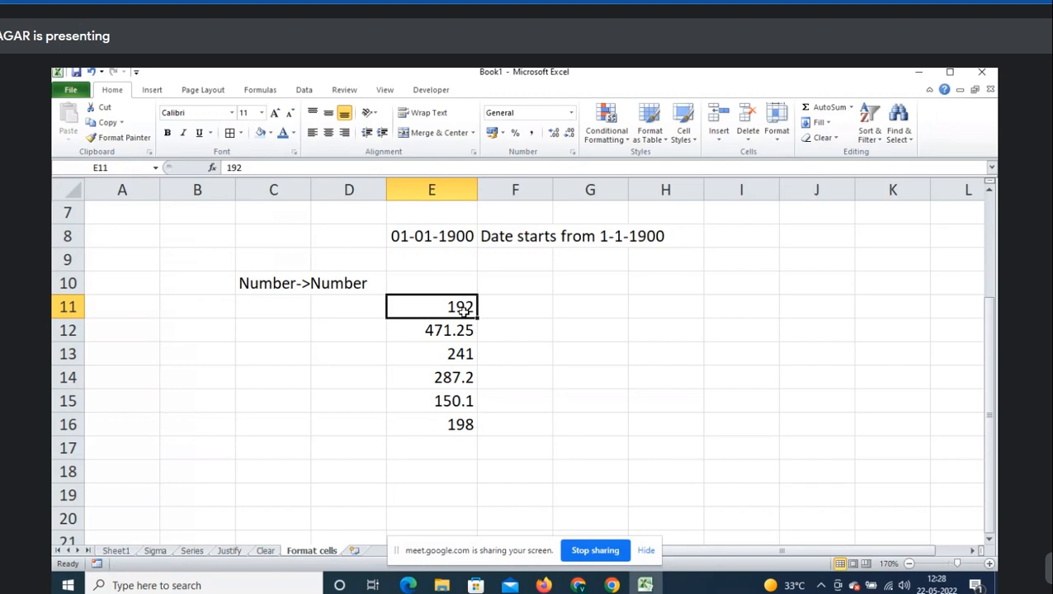
- Apply the 2-decimal Number format to E11:E16, then undo it
left_click_drag(464, 309, 460, 424)
key("ctrl+1")
left_click(561, 254)
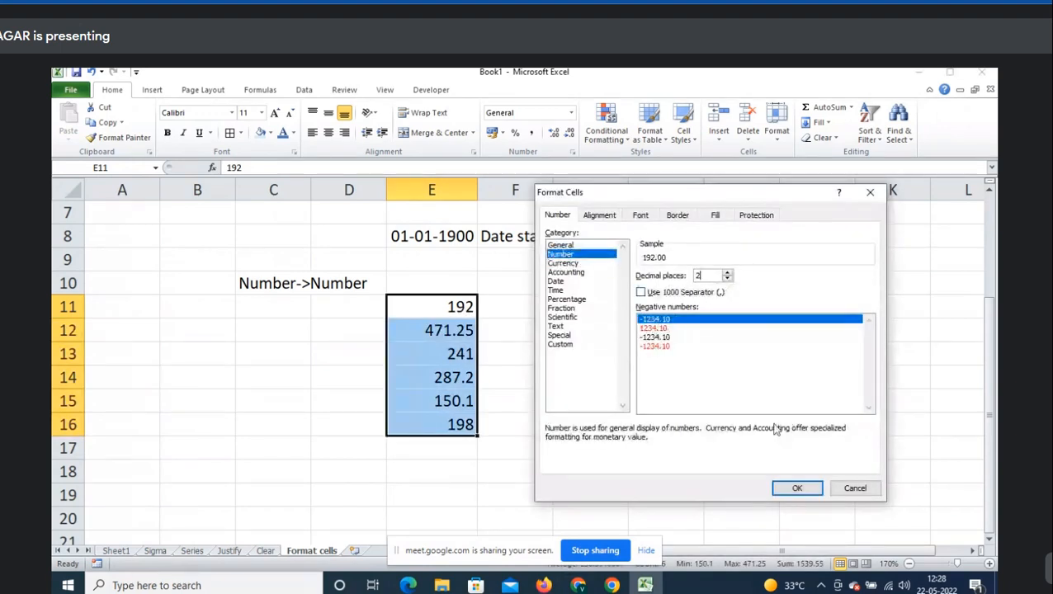
left_click(798, 489)
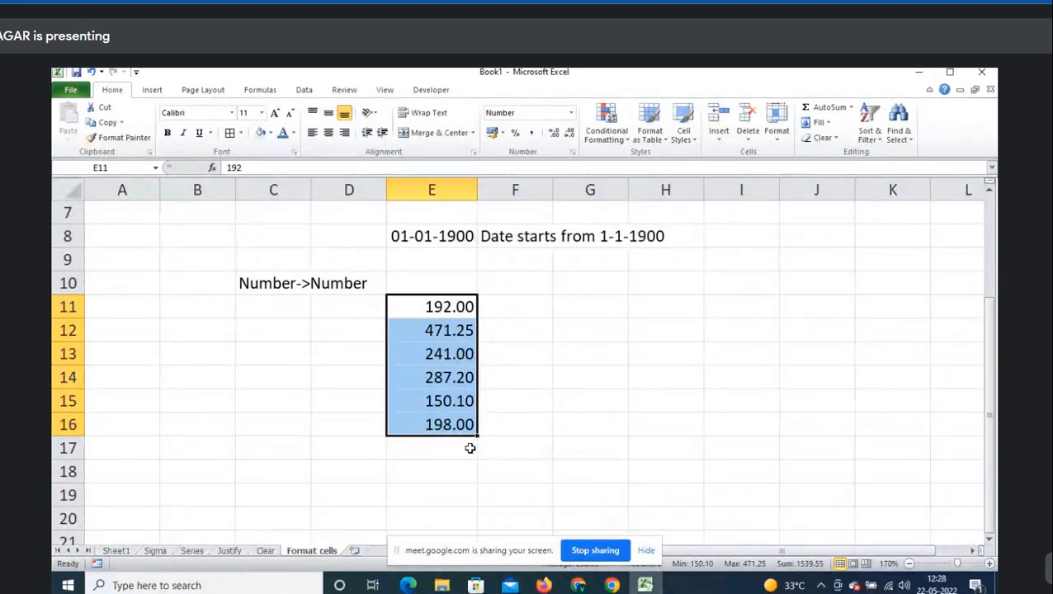
left_click(475, 450)
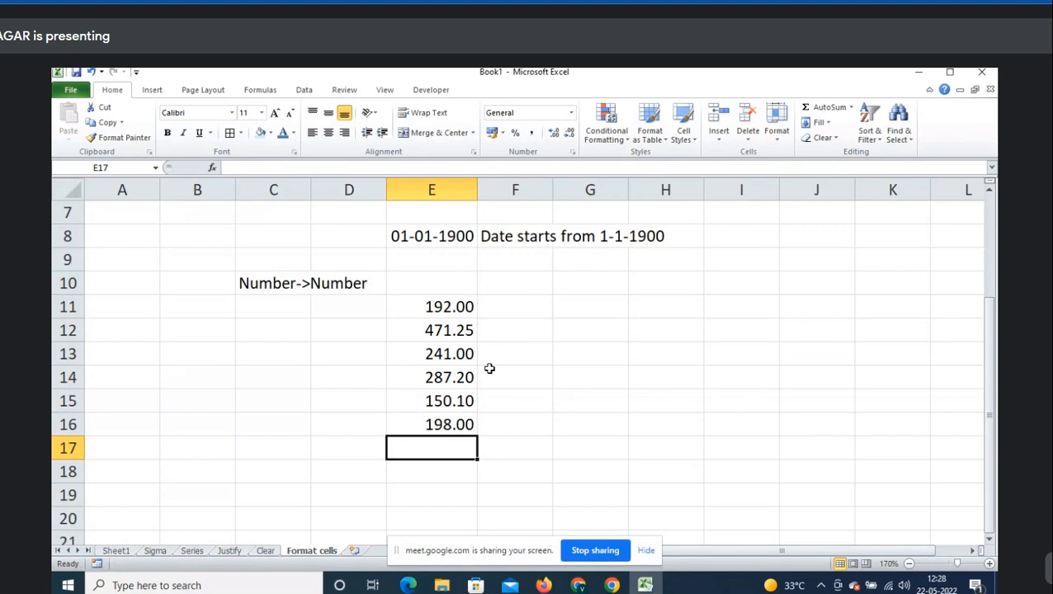
key("ctrl+z")
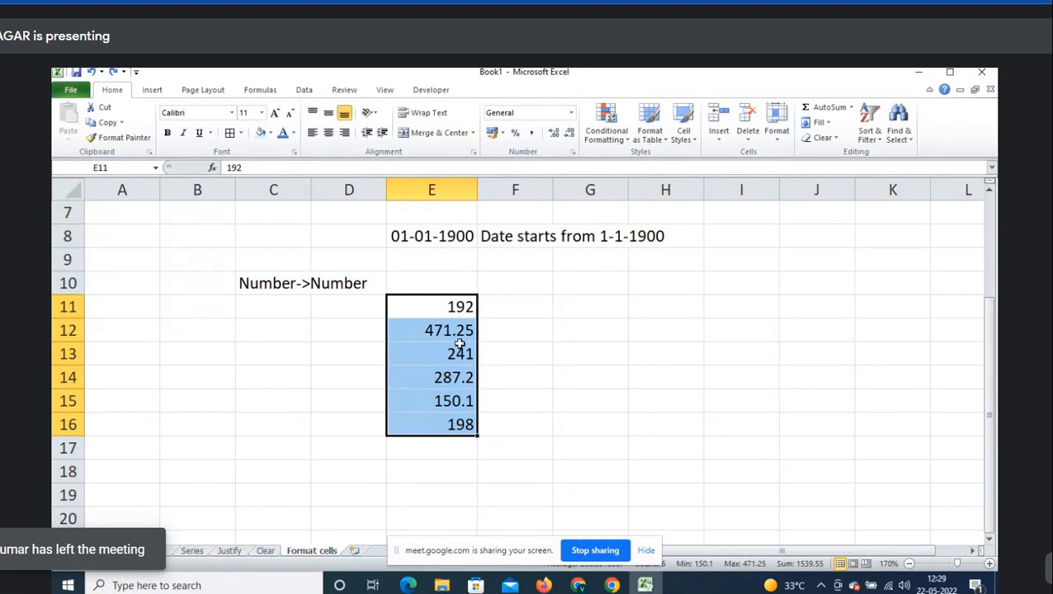
- Reapply Number with 2 decimals so E11:E16 read 192.00 to 198.00, checking stored values
right_click(442, 330)
left_click(505, 274)
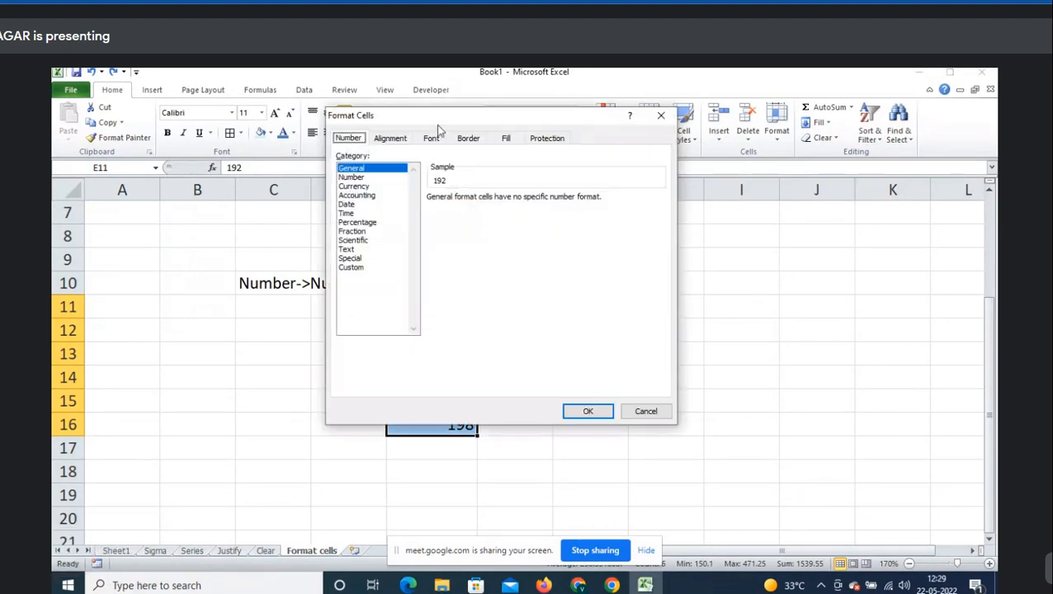
left_click_drag(433, 122, 699, 192)
left_click(625, 240)
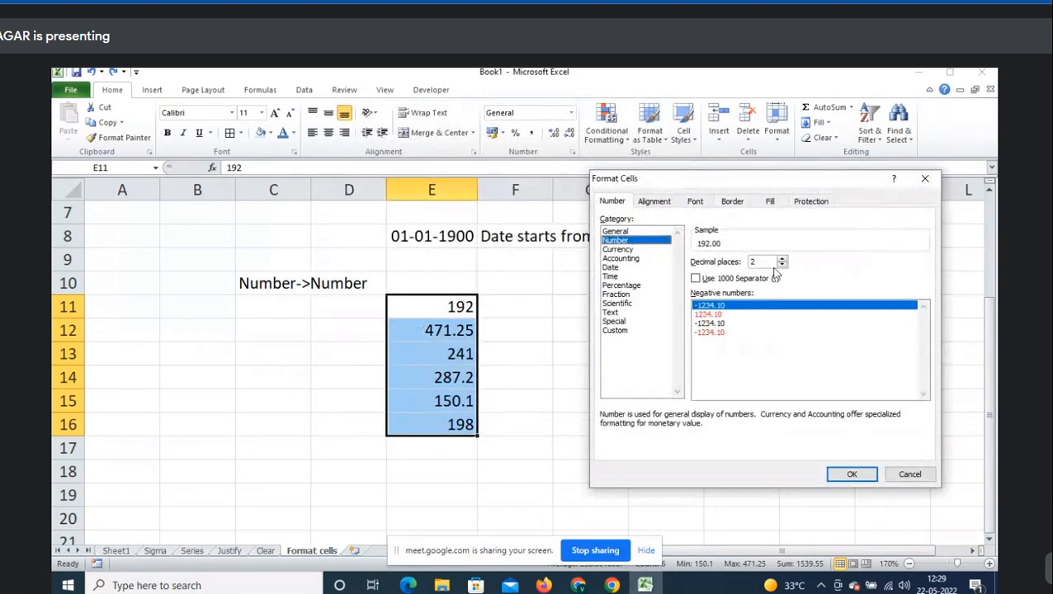
left_click(852, 474)
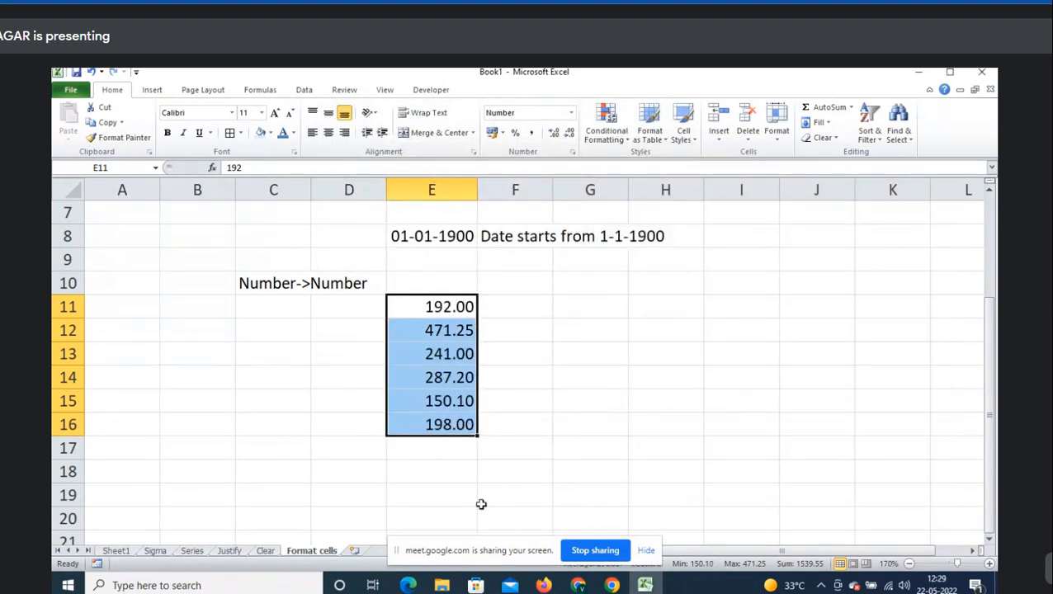
left_click(459, 444)
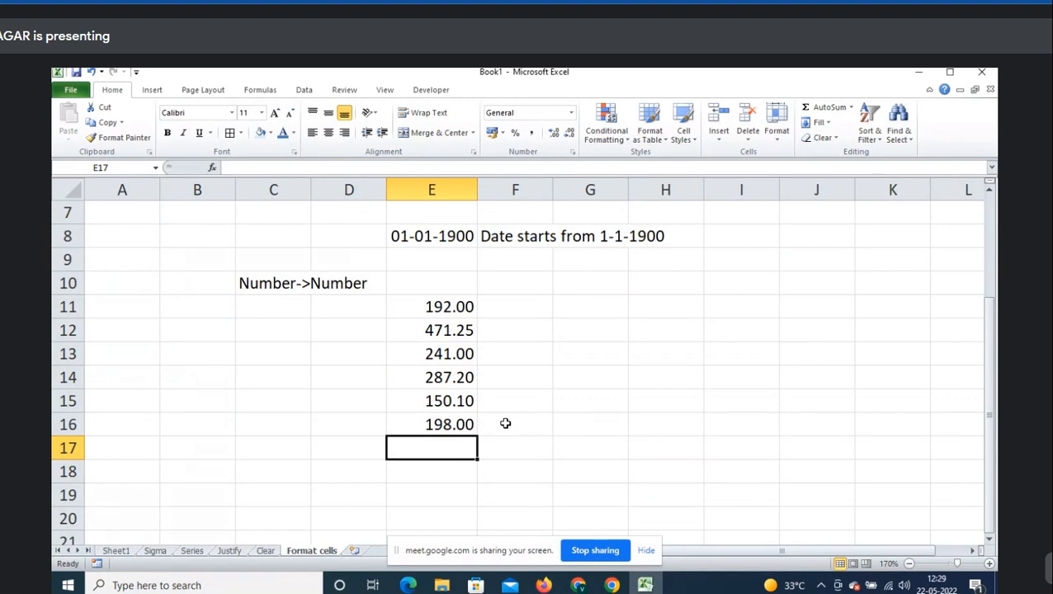
left_click(463, 377)
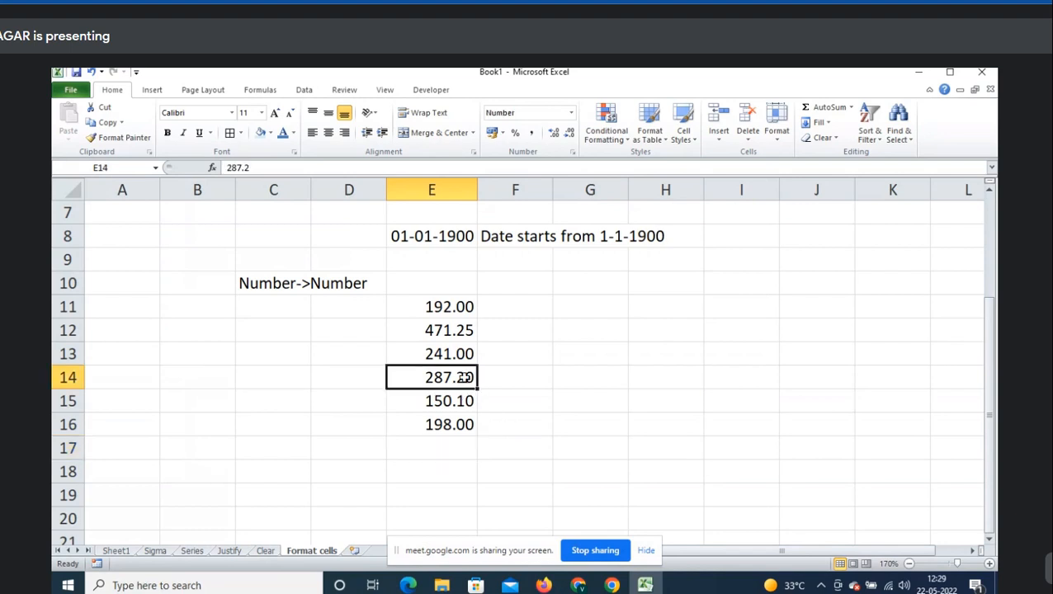
left_click(457, 307)
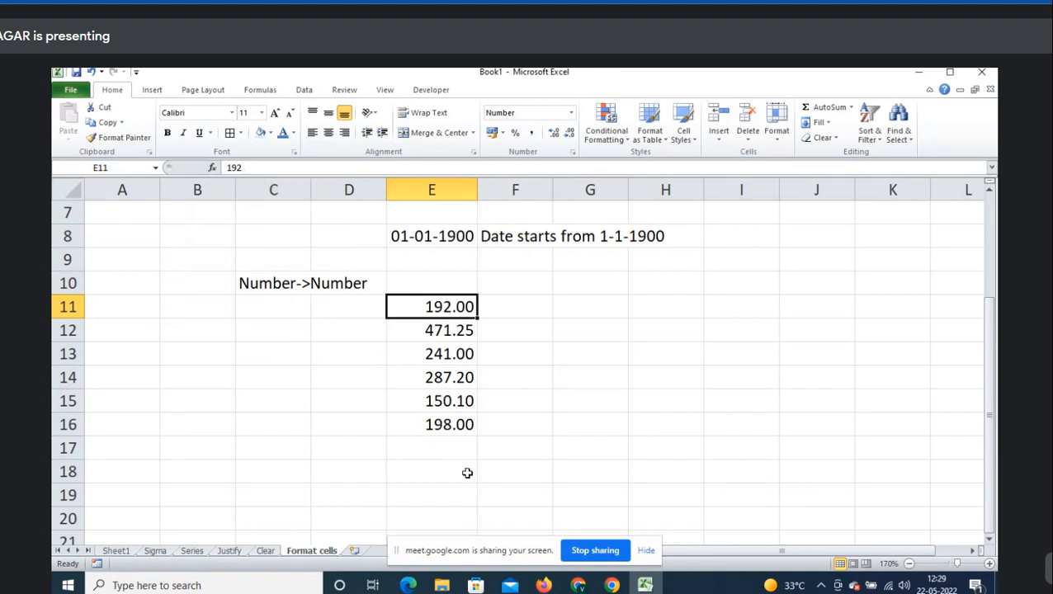
left_click(463, 443)
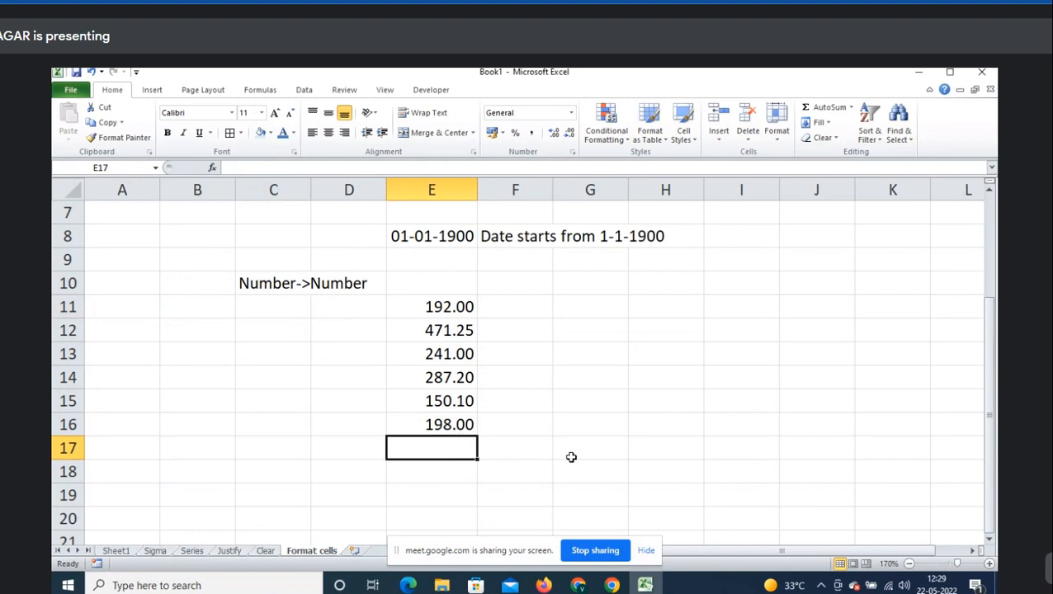
- AutoSum E11:E16 into E17 (1539.55) and head E10 with 'Decimal places(2)'
key("alt+equal")
key("ctrl+Return")
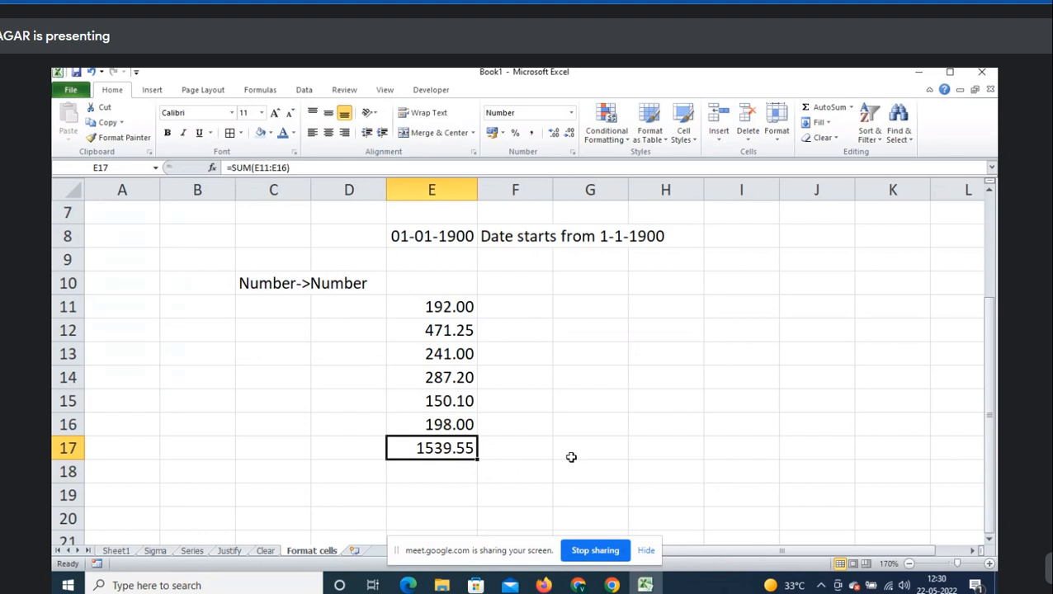
key("Up")
key("Up")
key("Up")
key("Up")
key("Up")
key("Up")
key("Up")
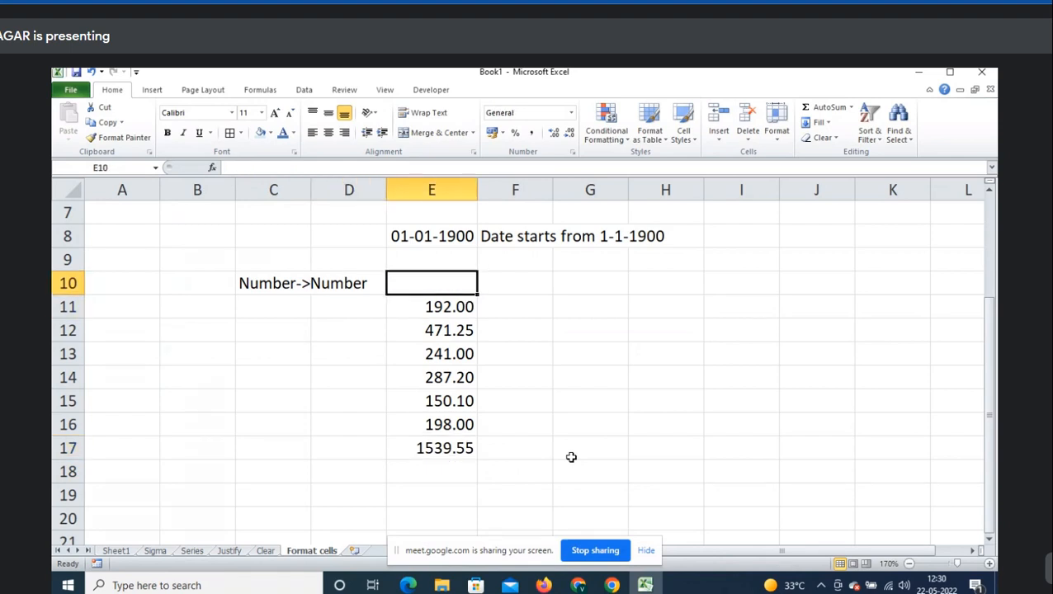
type("C")
key("BackSpace")
type("De")
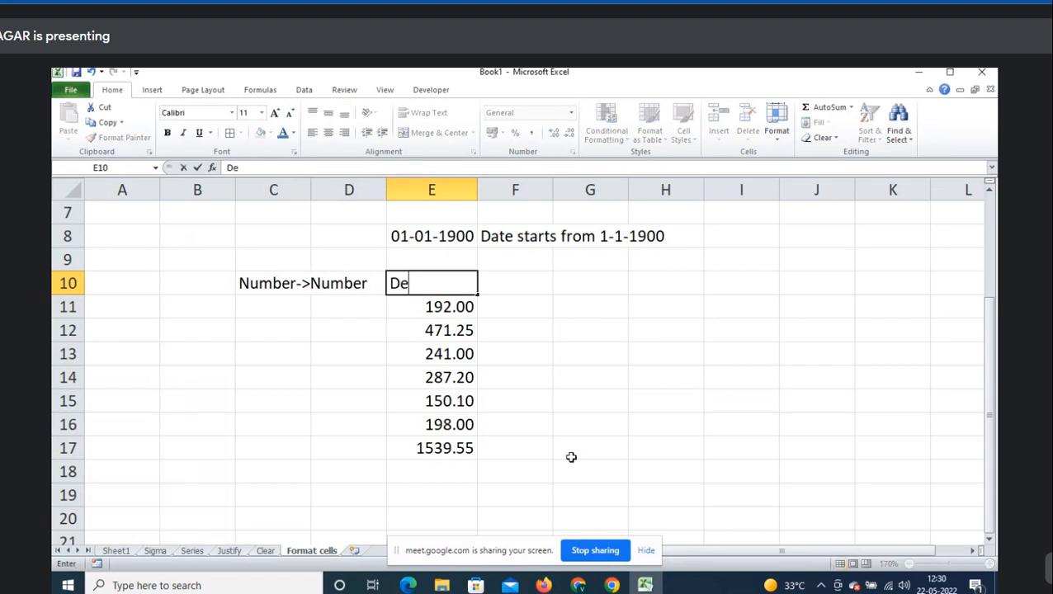
type("cimal pla")
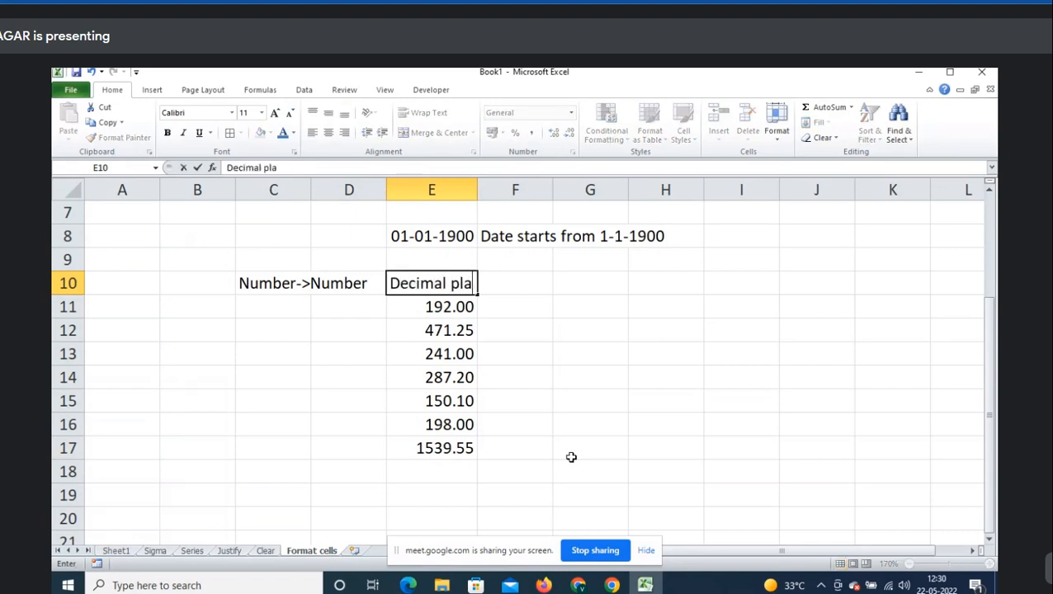
type("ces(2)")
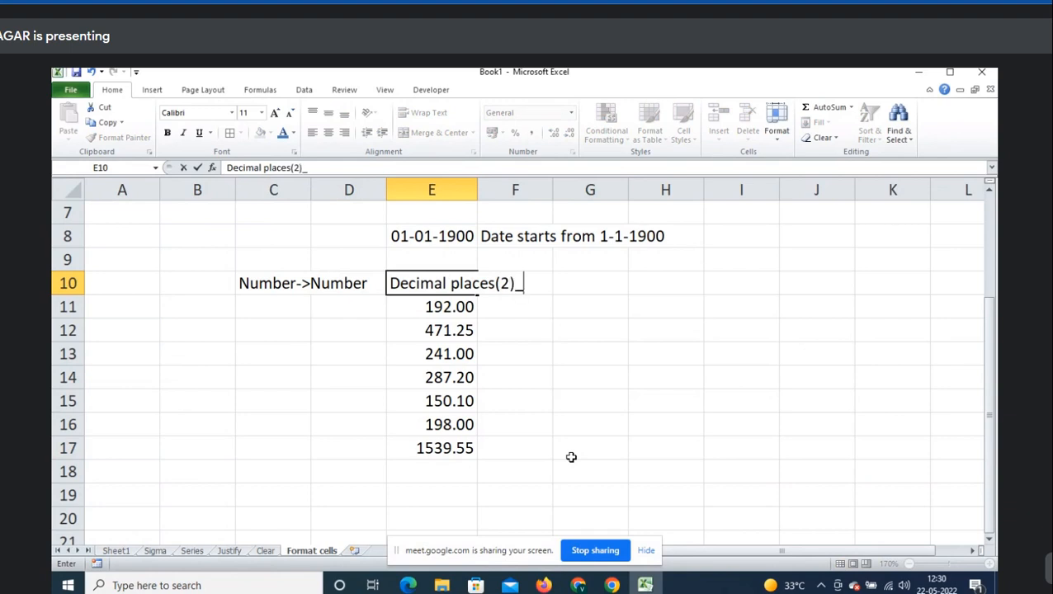
key("Return")
key("ctrl+shift+Down")
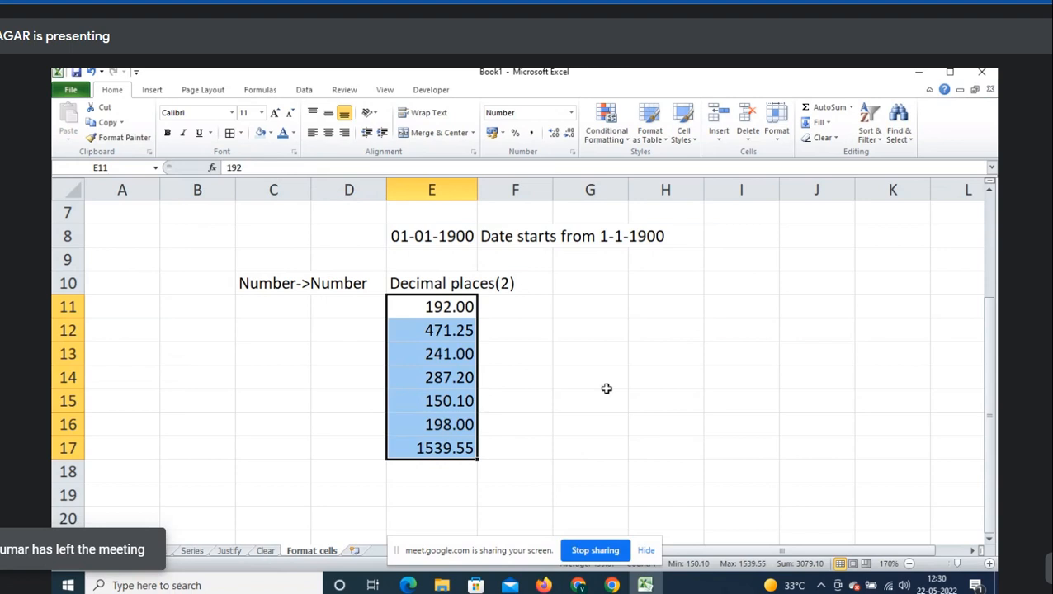
- Enter =RANDBETWEEN(10000,50000) in H11 and fill it down to H16
left_click(643, 312)
type("=ran")
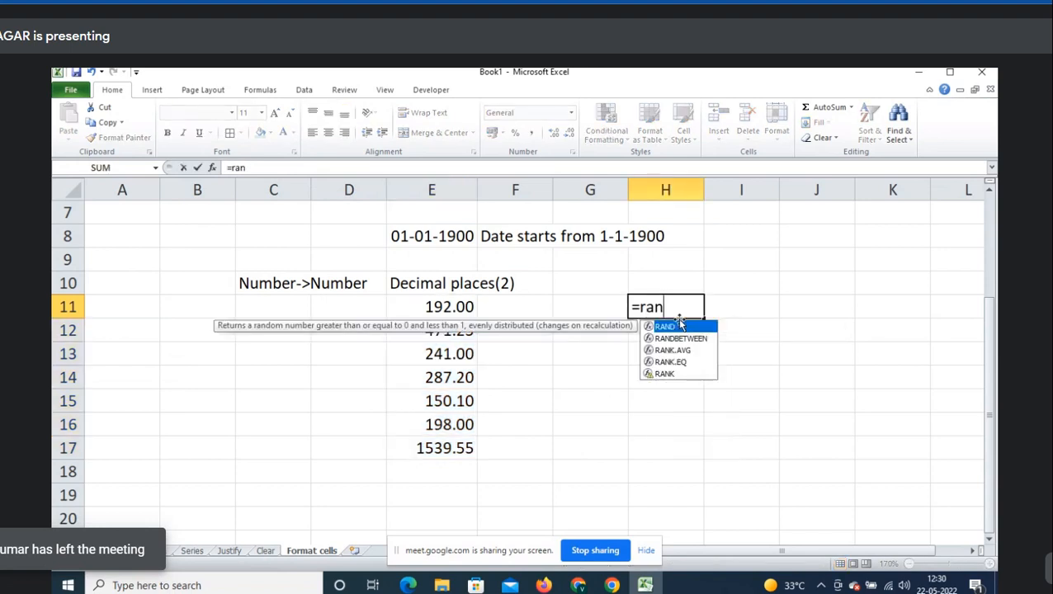
key("Down")
key("Tab")
type("10000,50000")
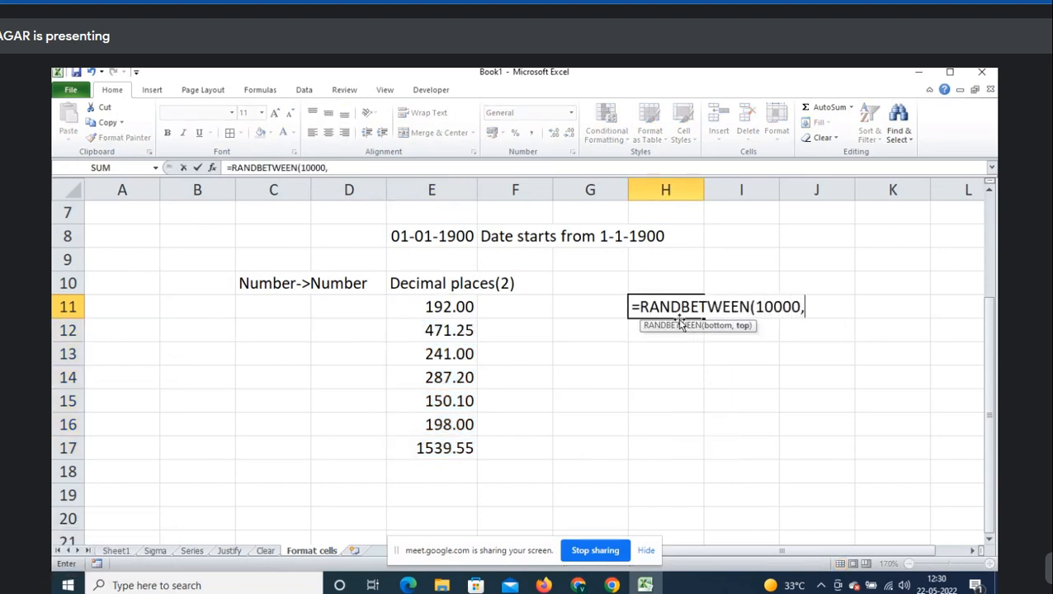
key("ctrl+Return")
key("shift+Down")
key("shift+Down")
key("shift+Down")
key("shift+Down")
key("shift+Down")
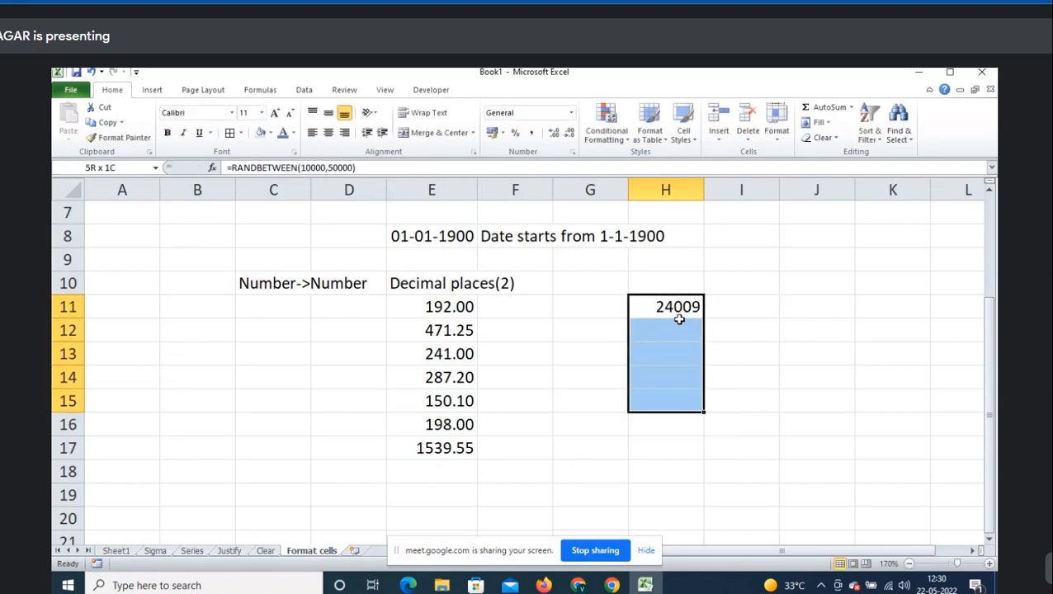
key("ctrl+d")
- Paste H11:H16 back over themselves as fixed values, e.g. 25901 and 29516
key("ctrl+c")
key("Menu")
key("s")
key("Return")
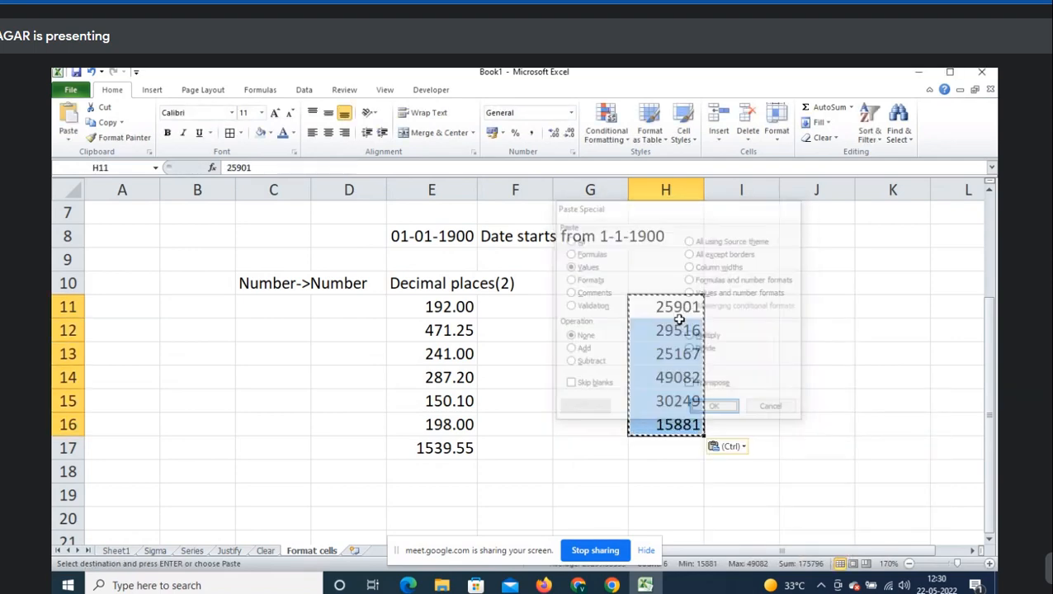
key("v")
key("Return")
key("Escape")
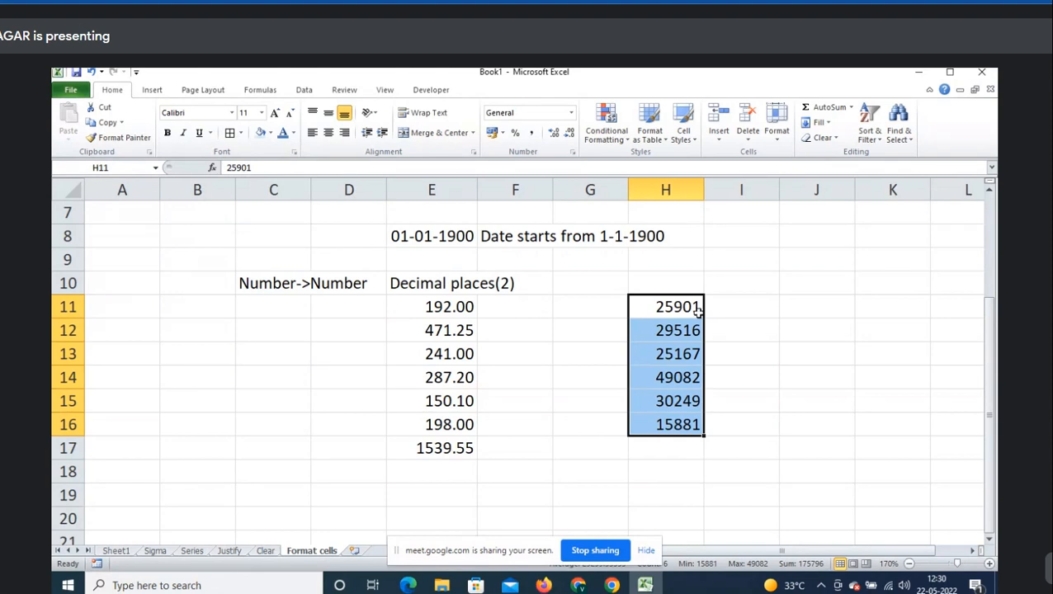
- Format H11:H16 as Number with 0 decimals and a 1000 separator, e.g. 25,901
left_click_drag(686, 307, 682, 440)
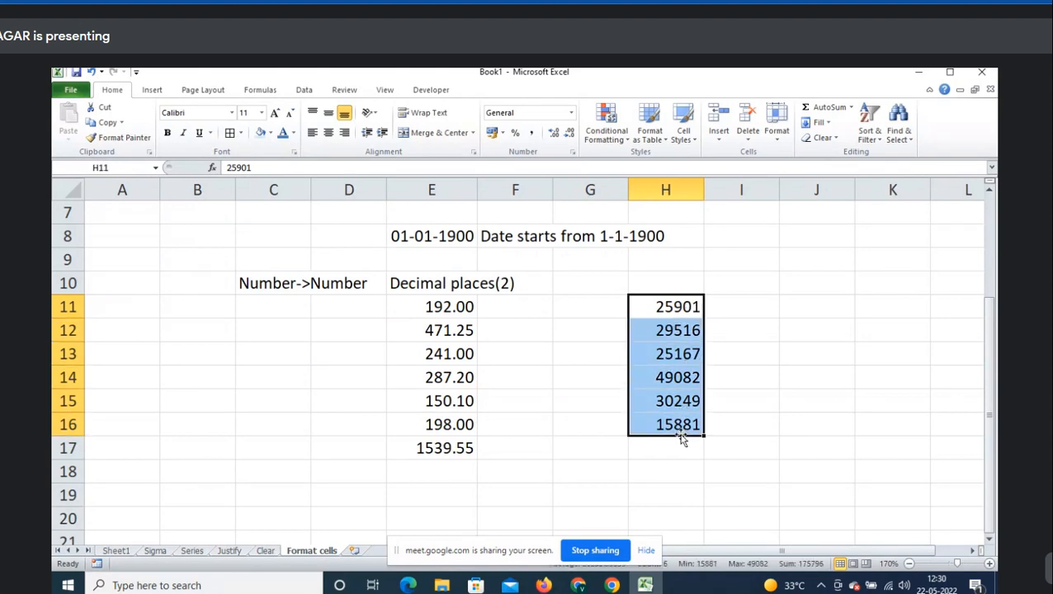
right_click(666, 369)
left_click(707, 307)
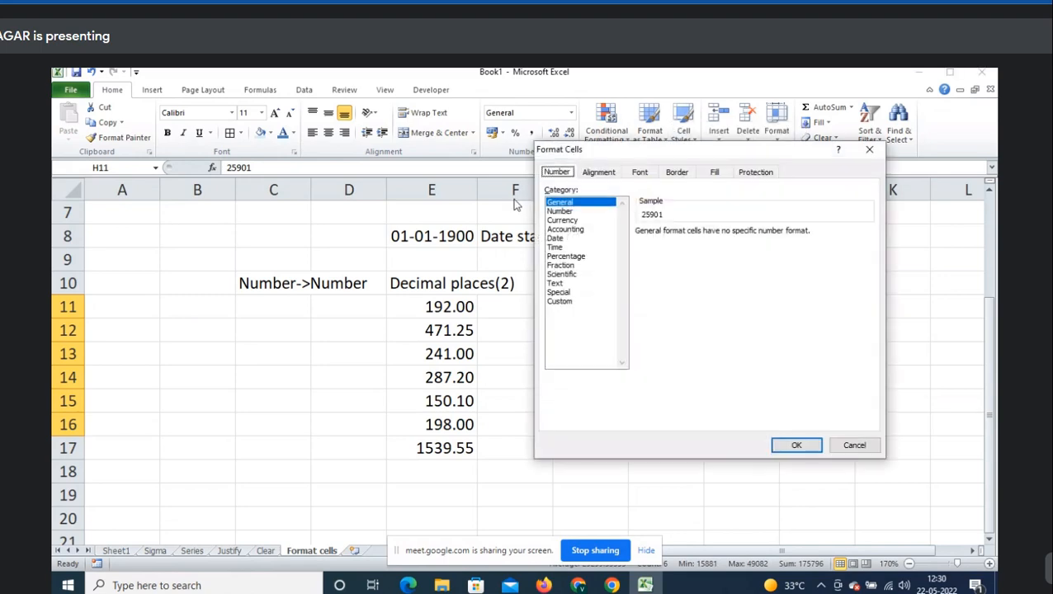
left_click(559, 211)
left_click_drag(600, 156, 256, 135)
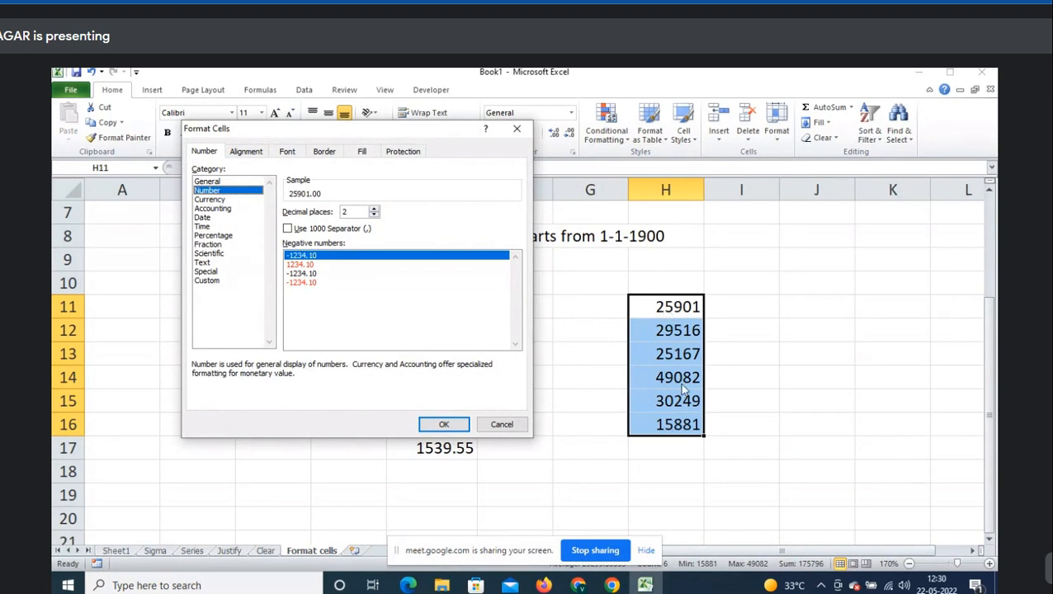
double_click(353, 210)
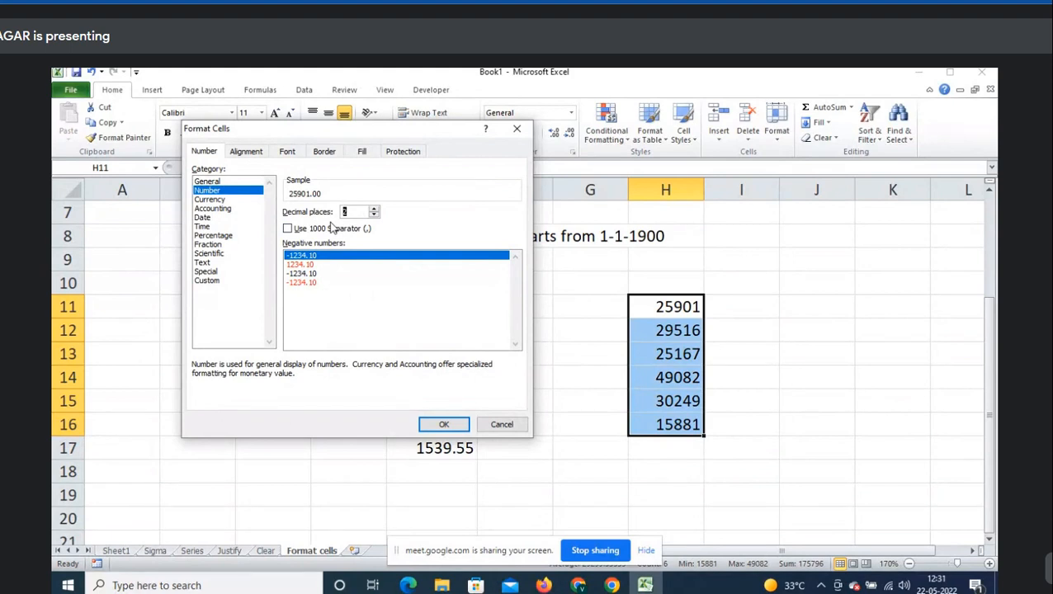
type("0")
left_click(322, 233)
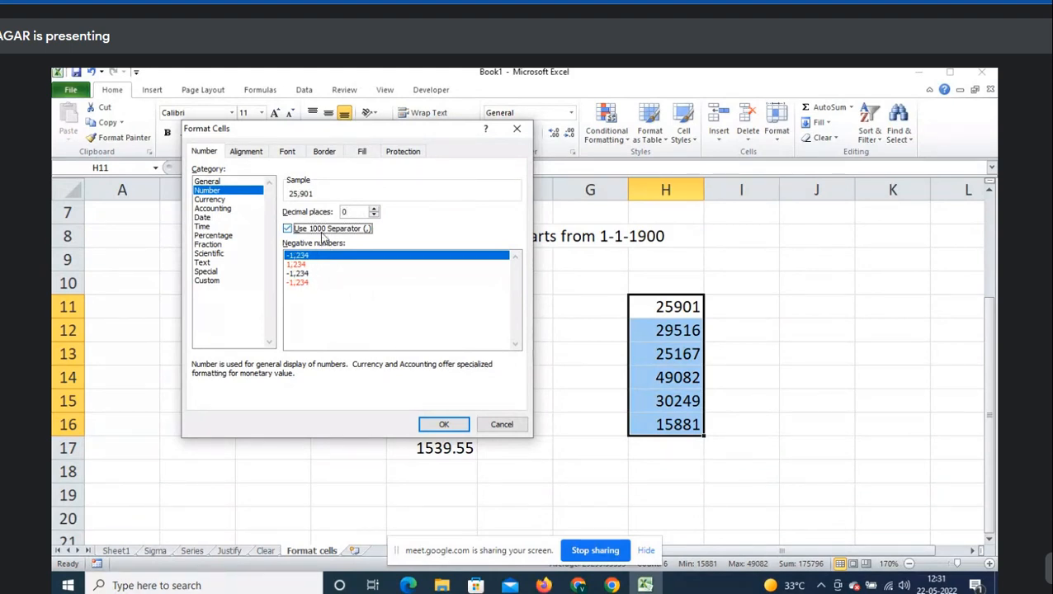
left_click(444, 426)
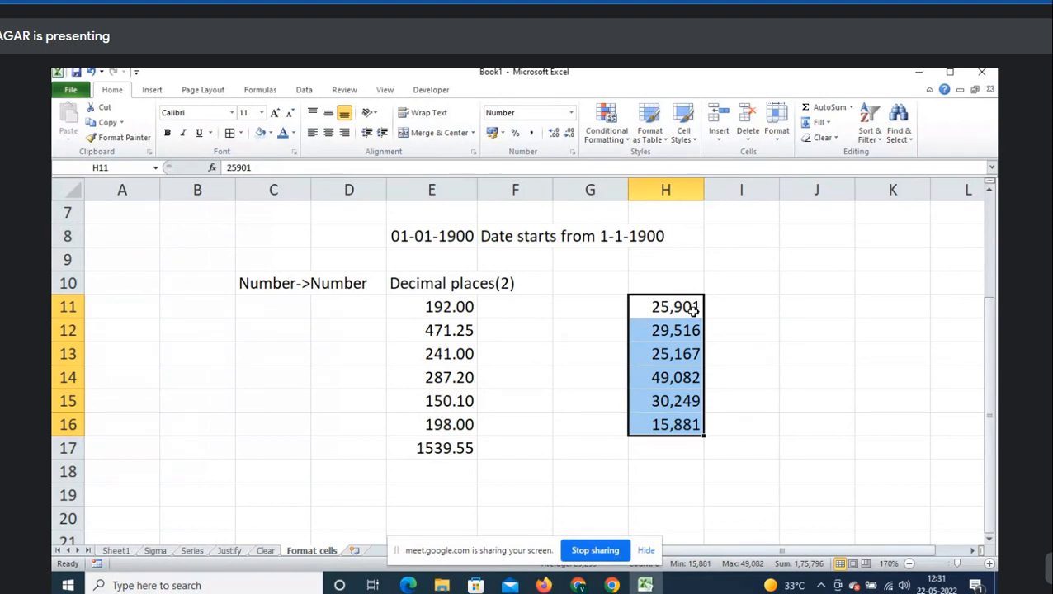
left_click(692, 309)
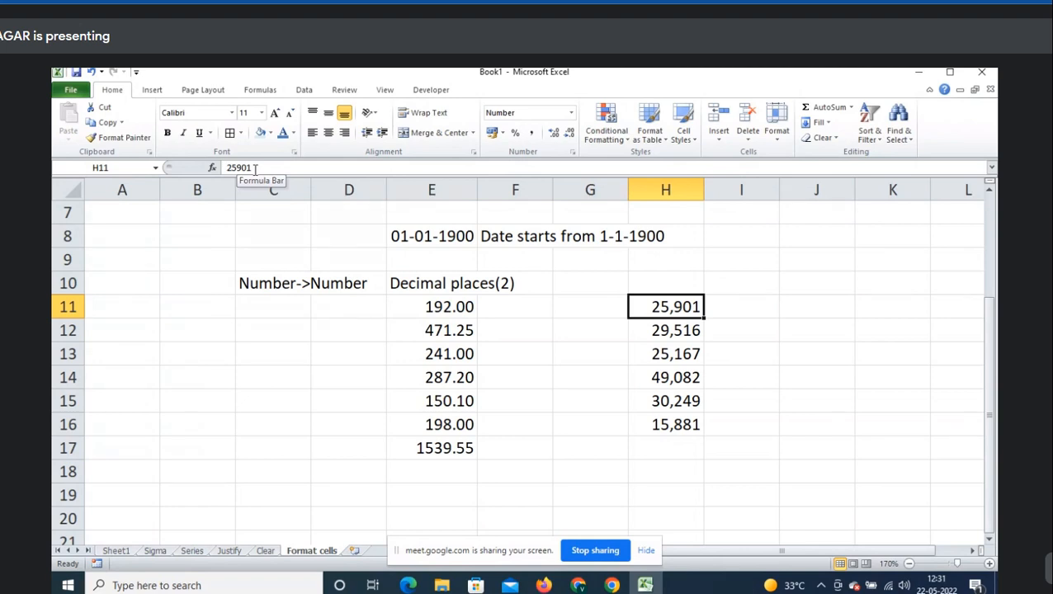
left_click(661, 454)
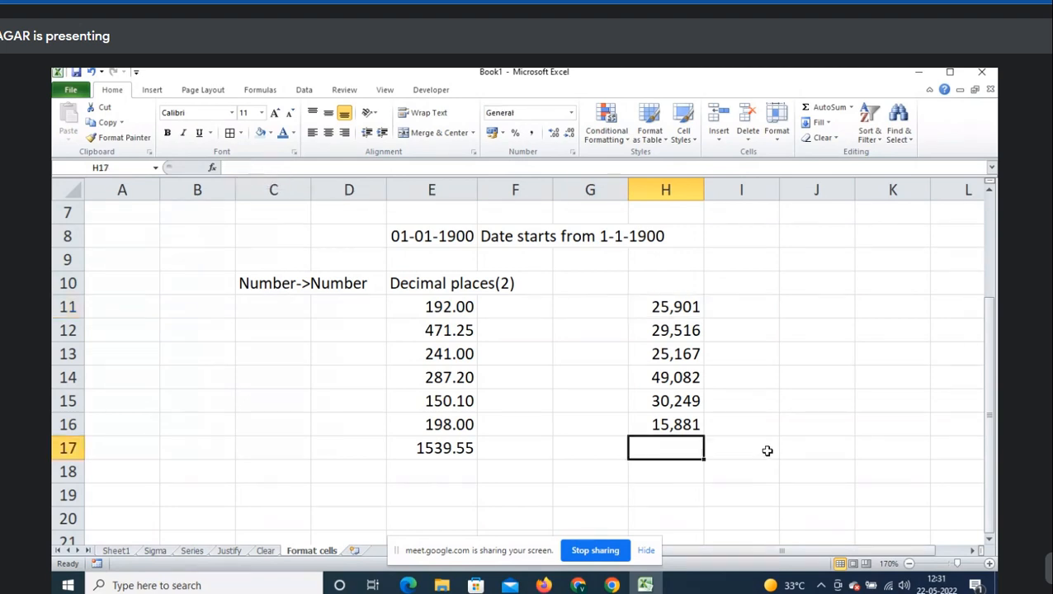
- AutoSum H11:H16 into H17 and format H11:H16 as Number with a thousand separator
key("alt+equal")
key("alt+equal")
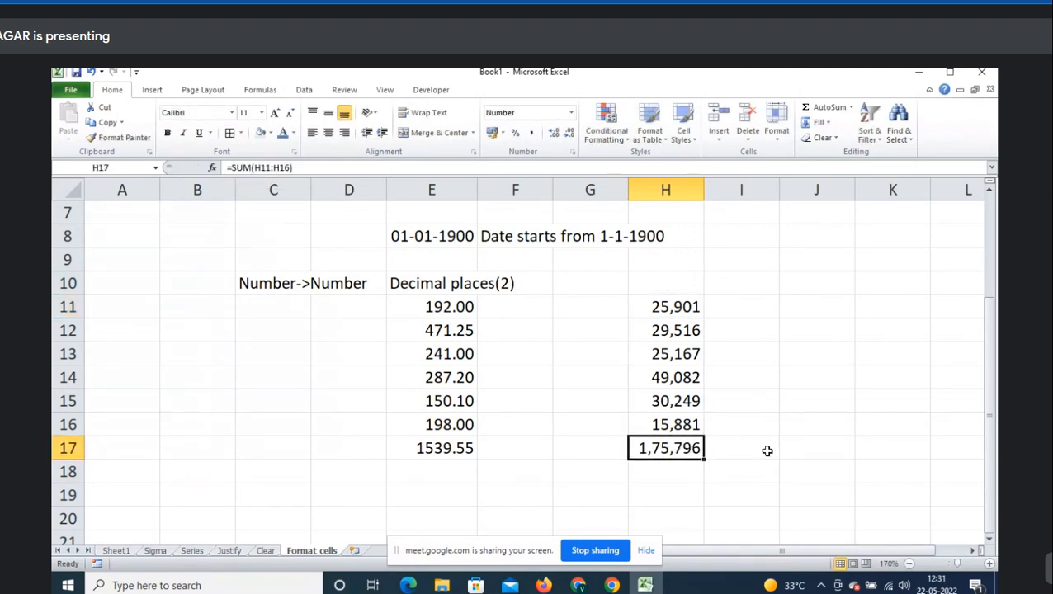
left_click(676, 311)
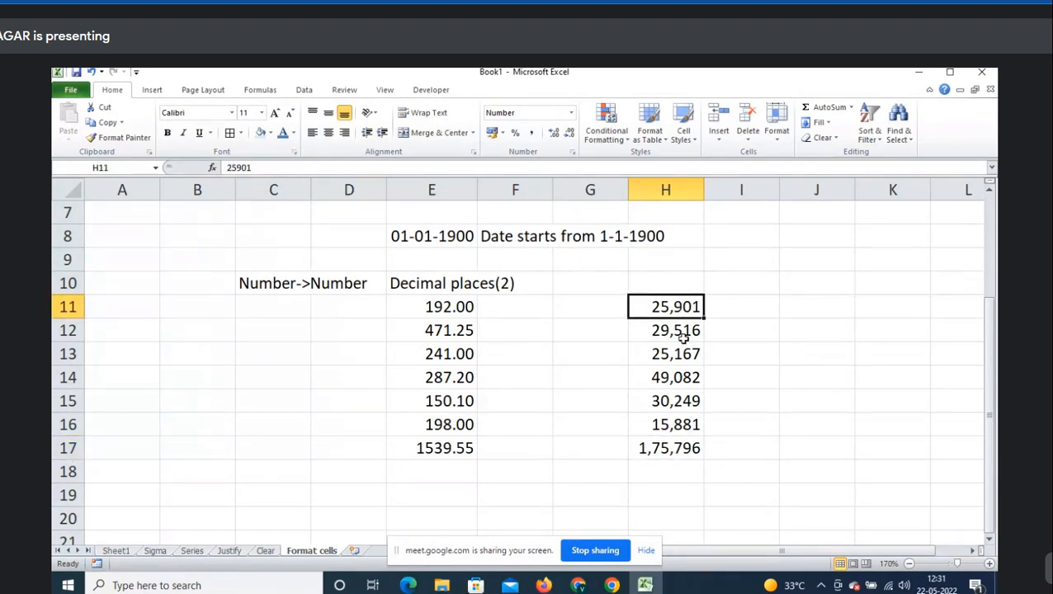
left_click(681, 429, "shift")
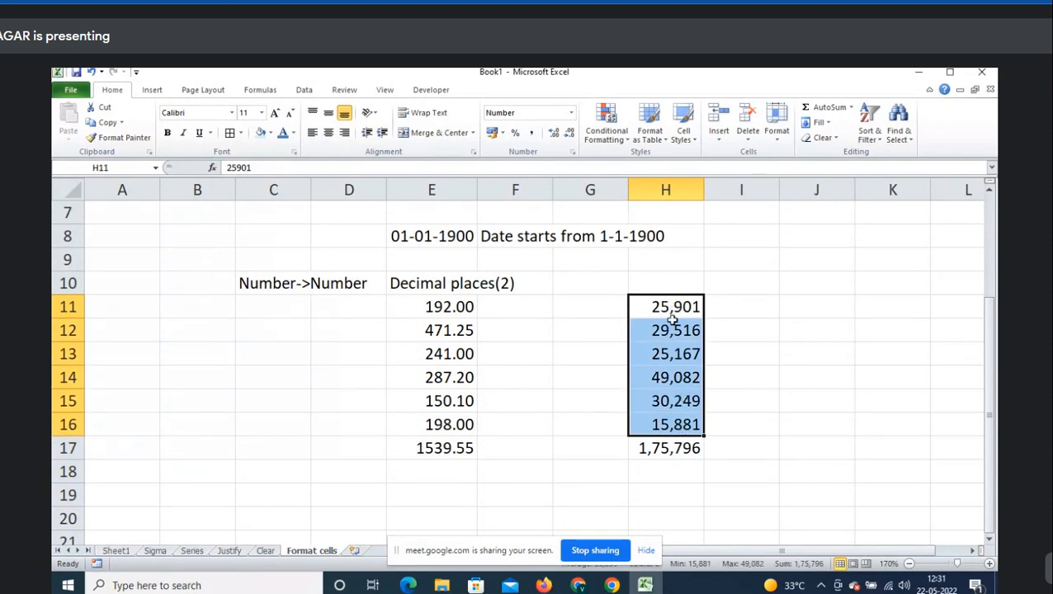
left_click(741, 302)
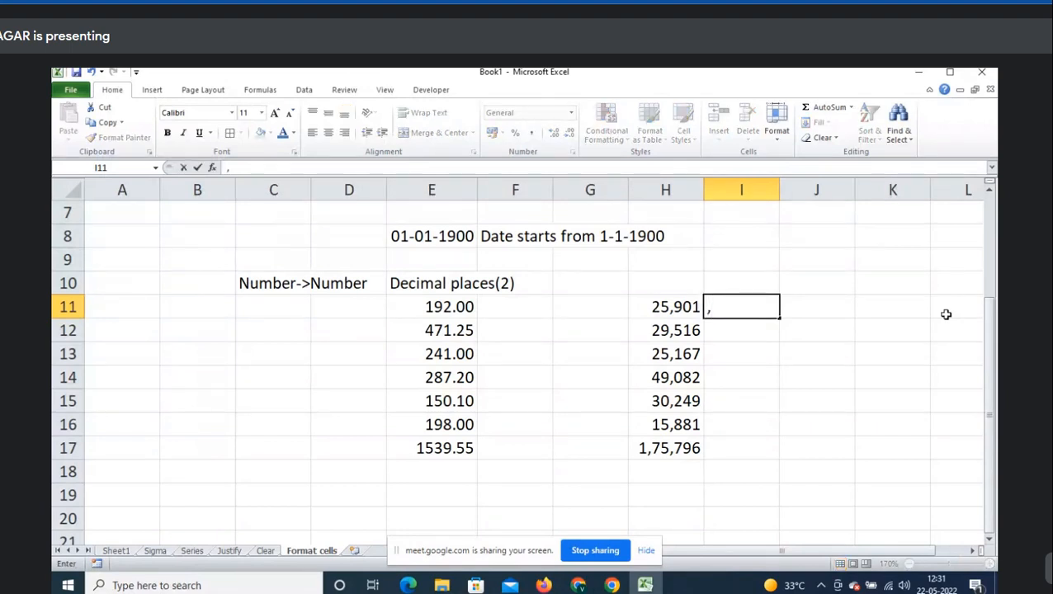
type(",")
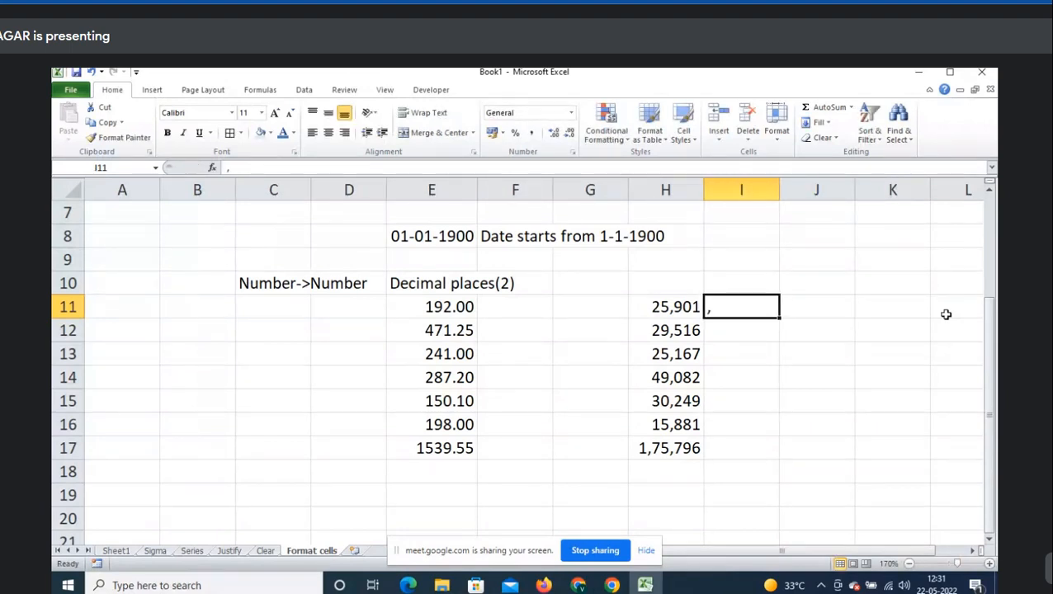
key("Left")
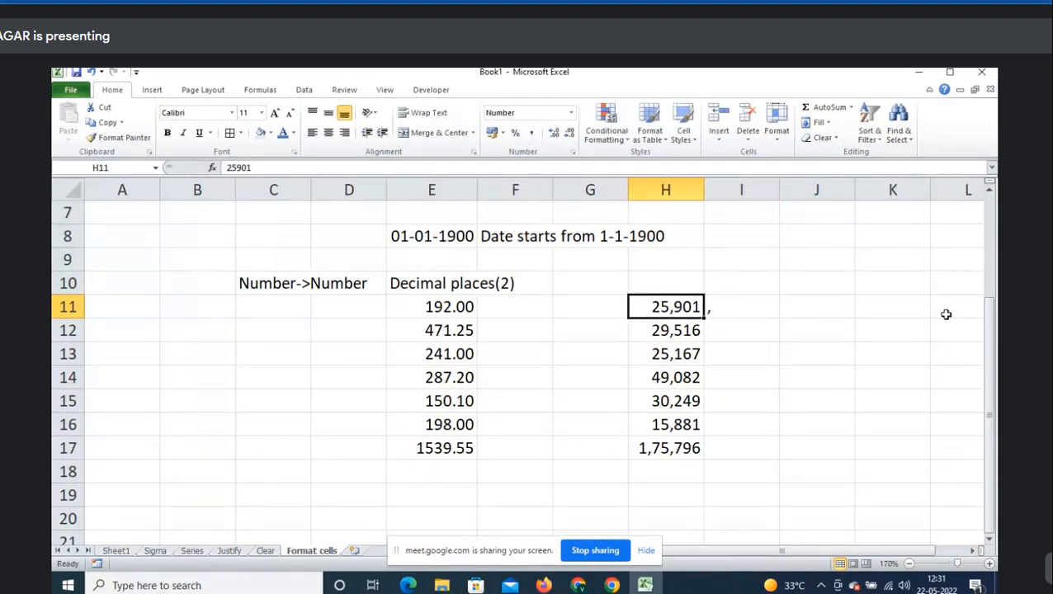
key("ctrl+shift+Down")
key("shift+Up")
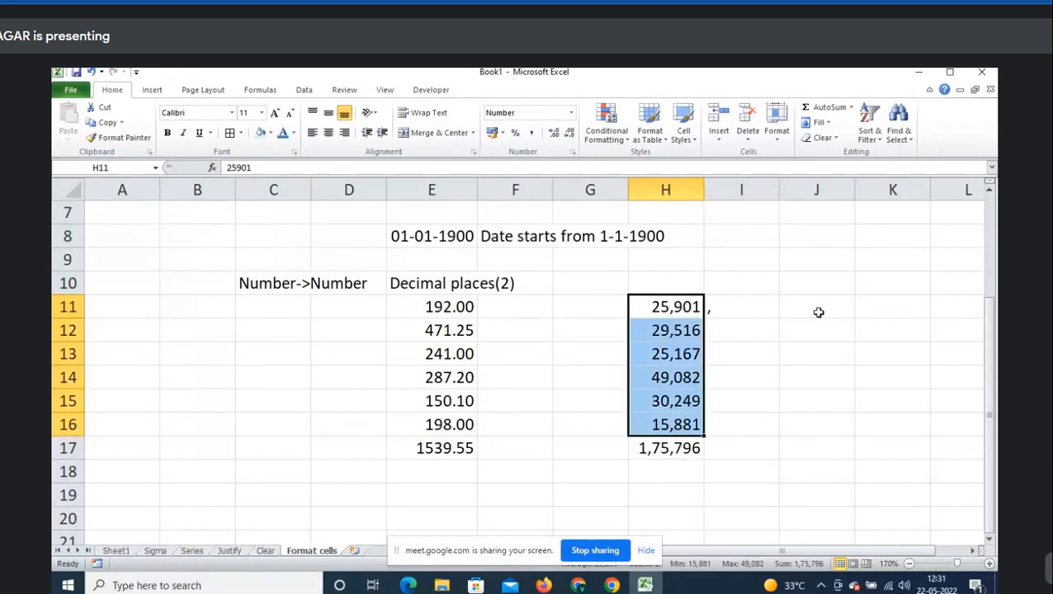
key("ctrl+1")
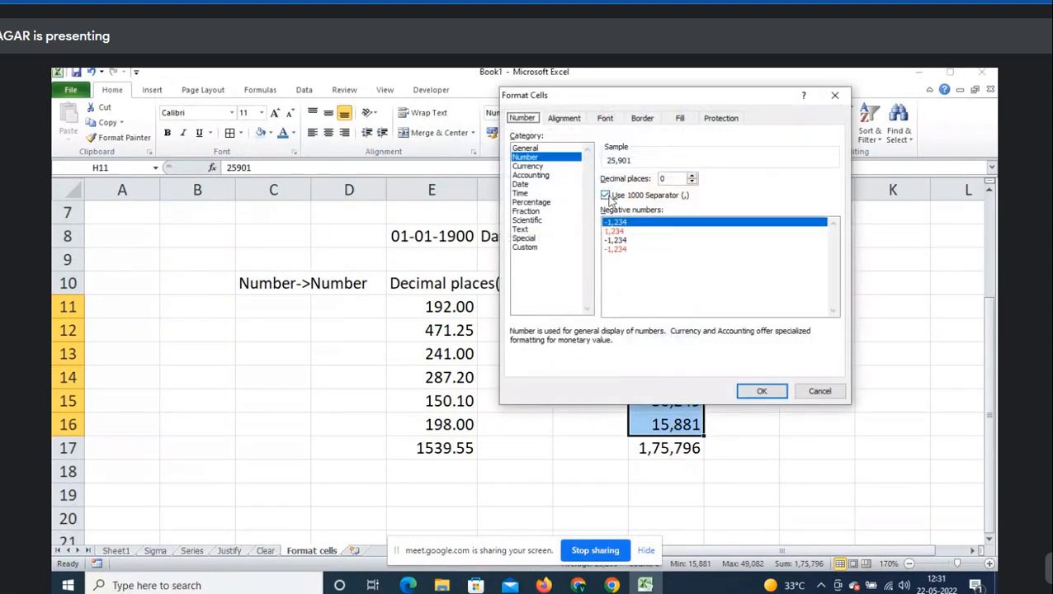
left_click(545, 158)
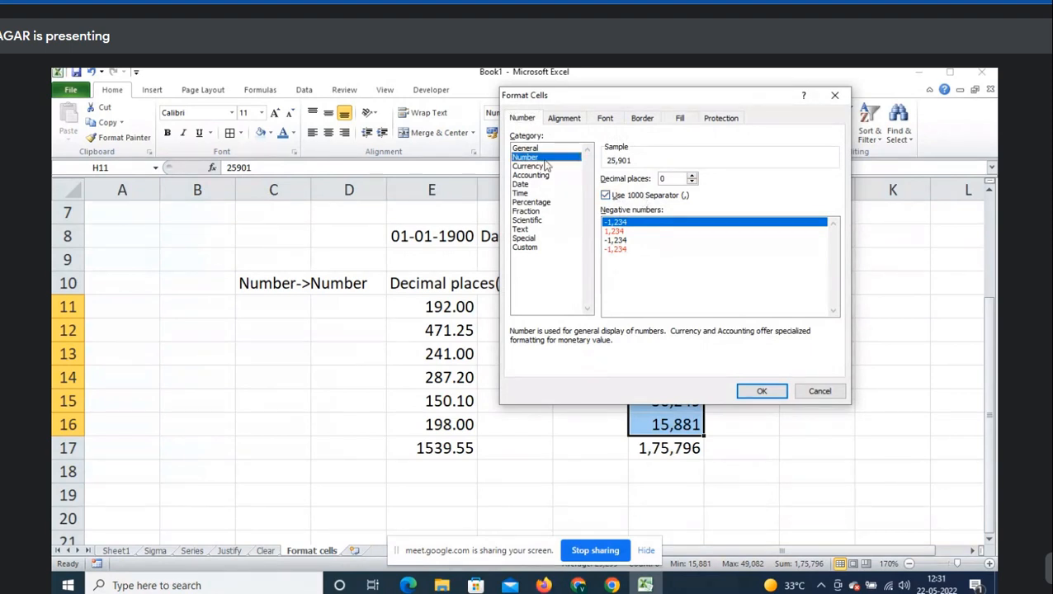
left_click(767, 391)
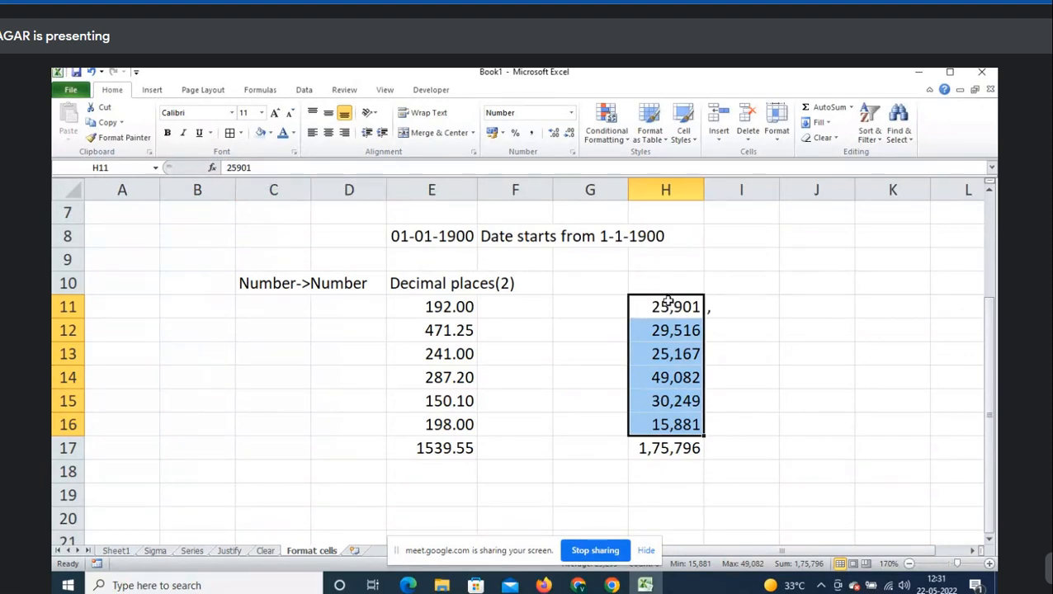
- Label the column 'Thousand separator' in H10
left_click(720, 313)
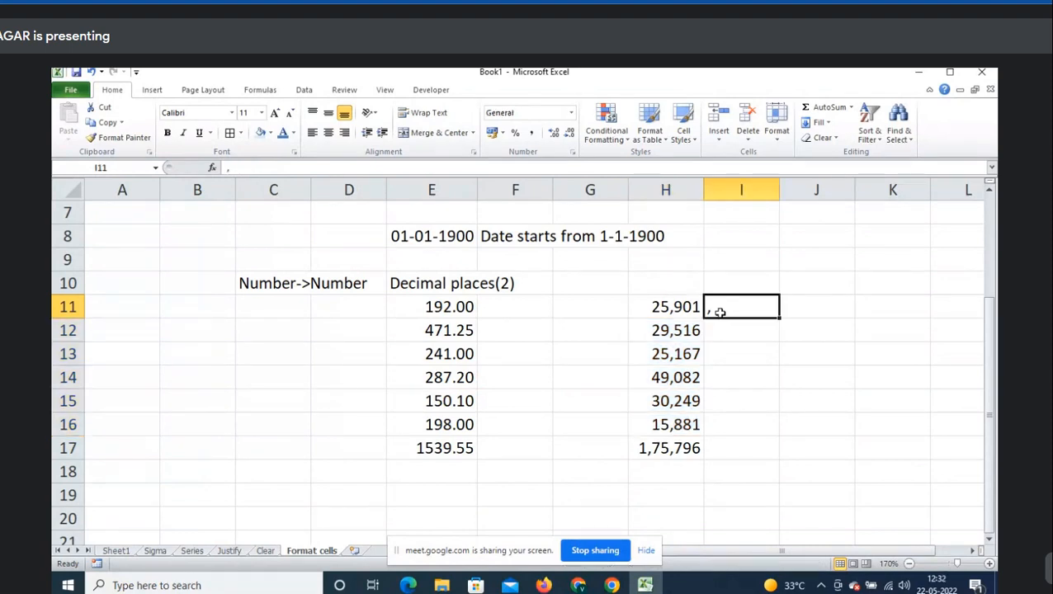
key("Up")
key("Left")
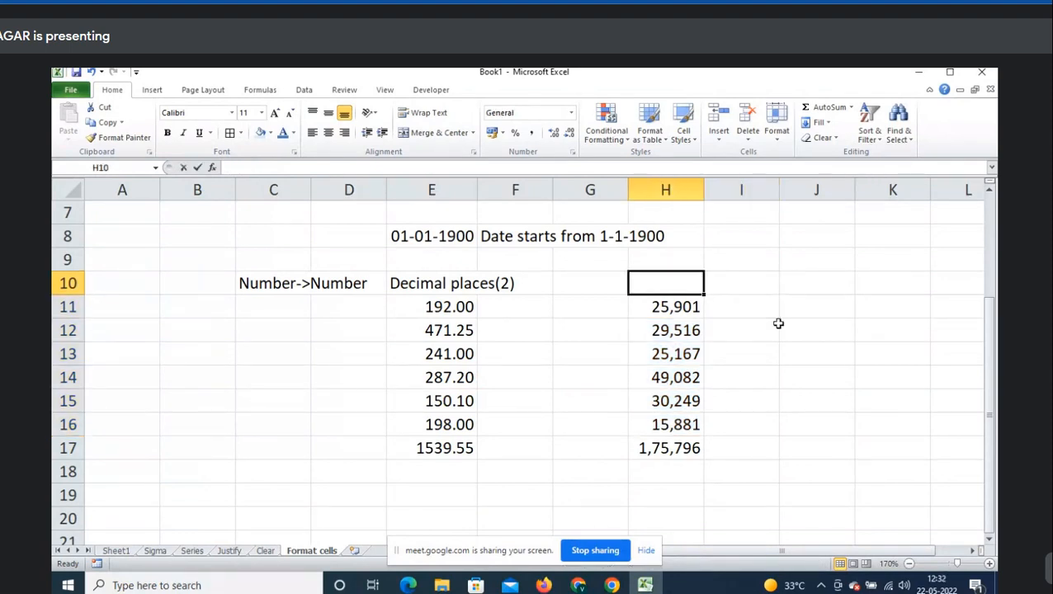
type("Thousand separator")
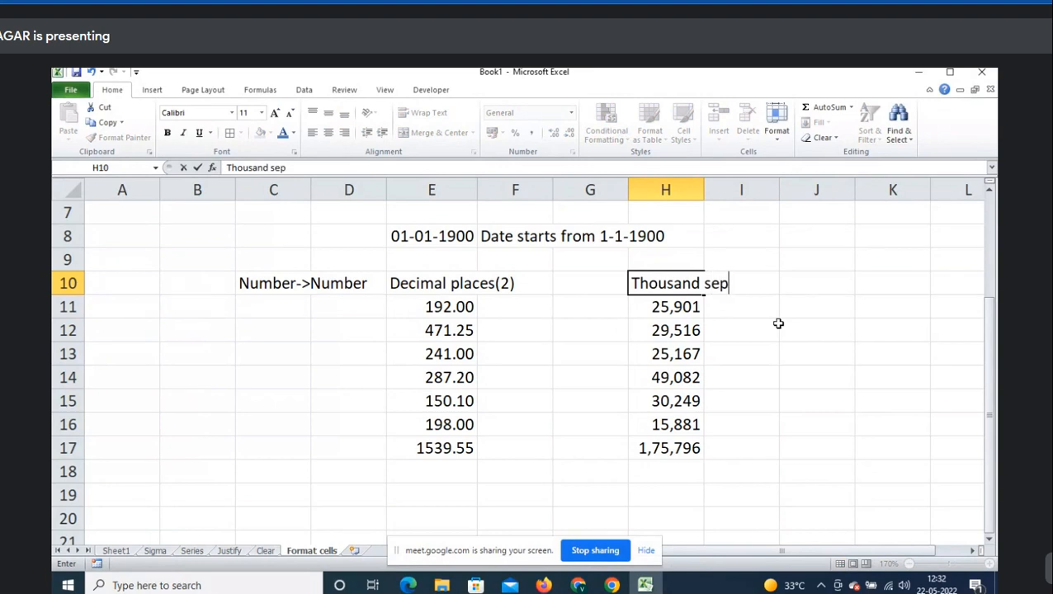
key("Return")
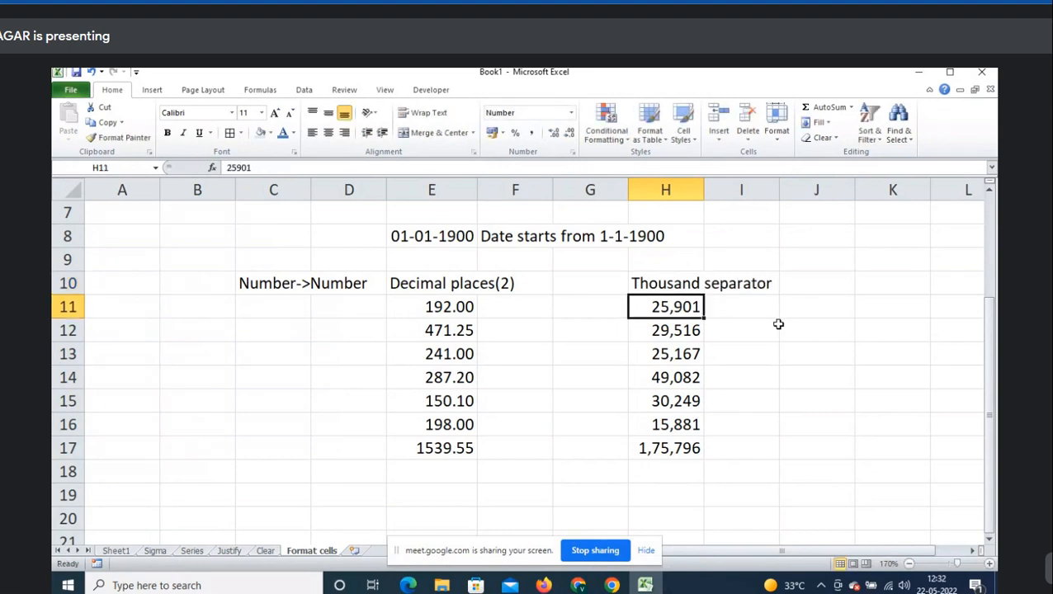
- Browse the Date and Currency format options for H11, then cancel without changes
key("ctrl+1")
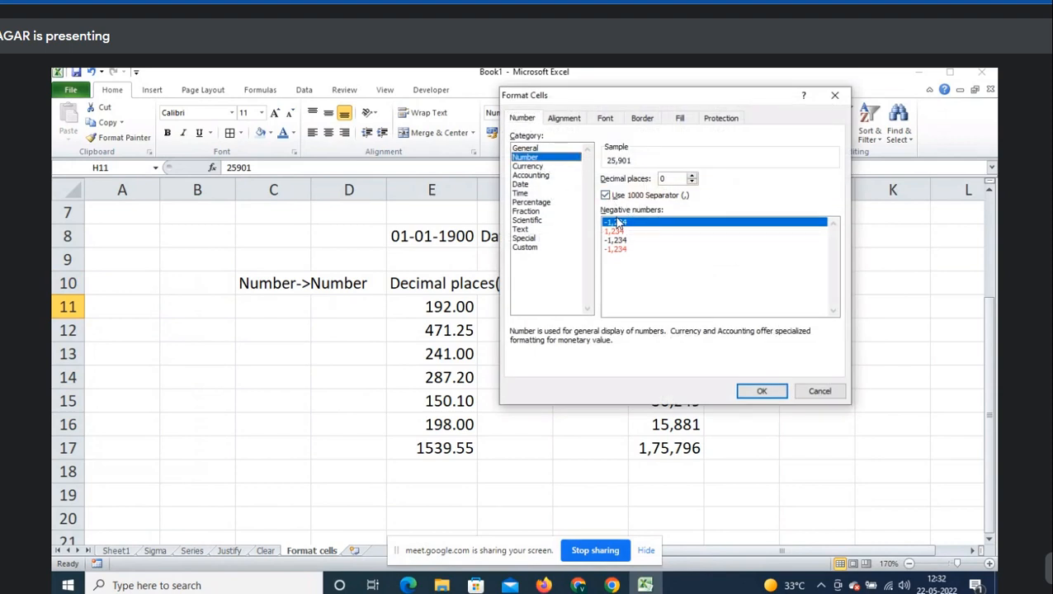
left_click(533, 186)
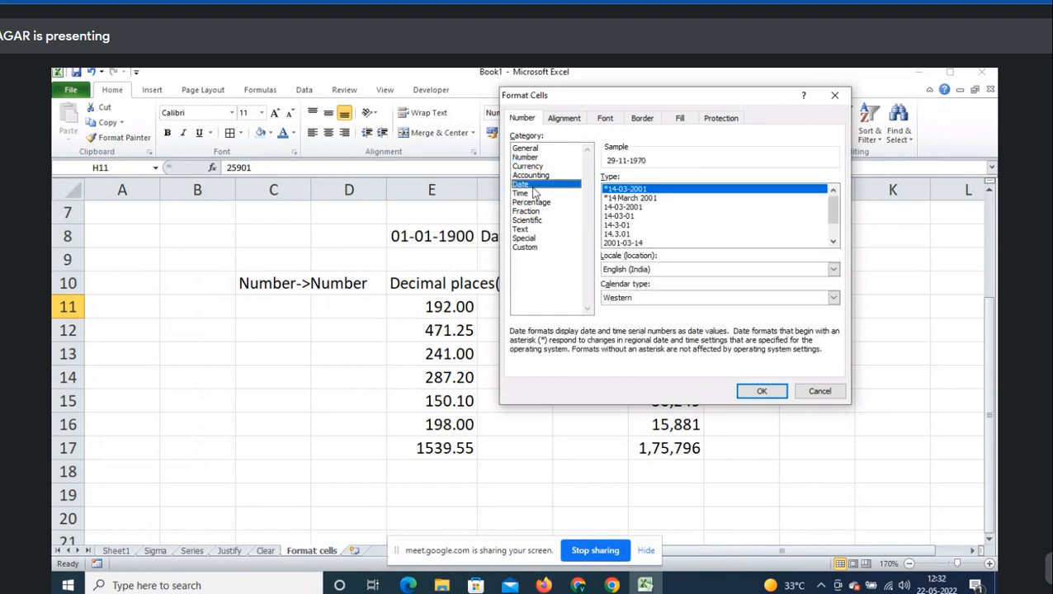
left_click(665, 274)
scroll(685, 314, "down", 4)
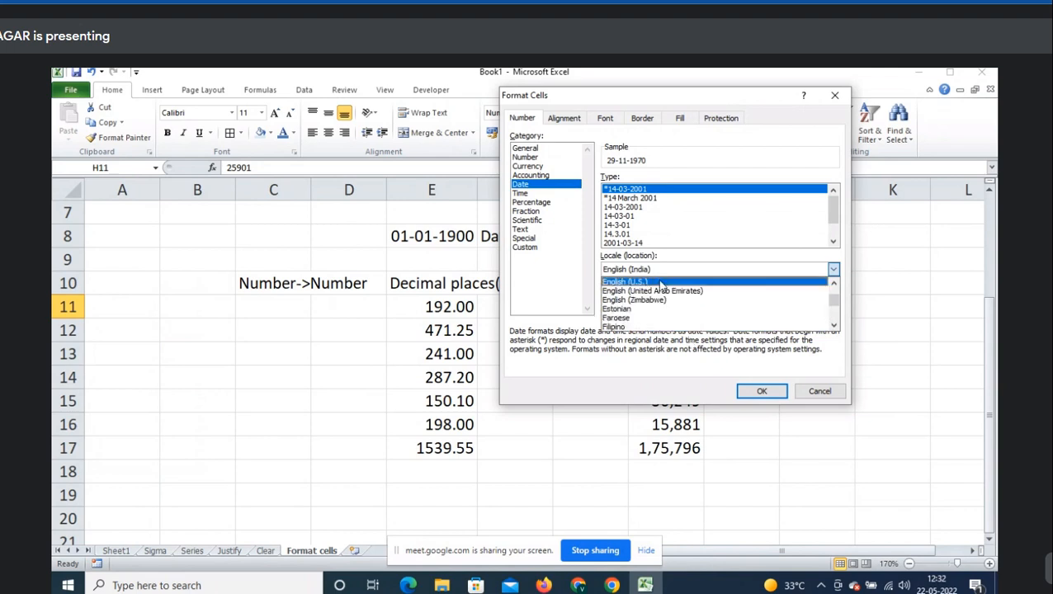
left_click(660, 285)
left_click(546, 166)
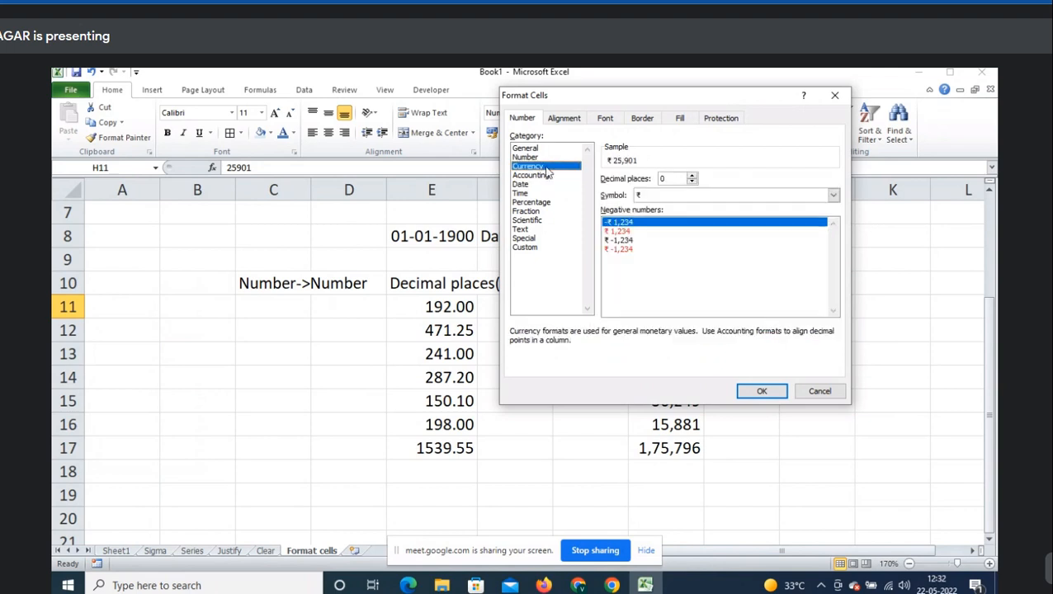
key("Escape")
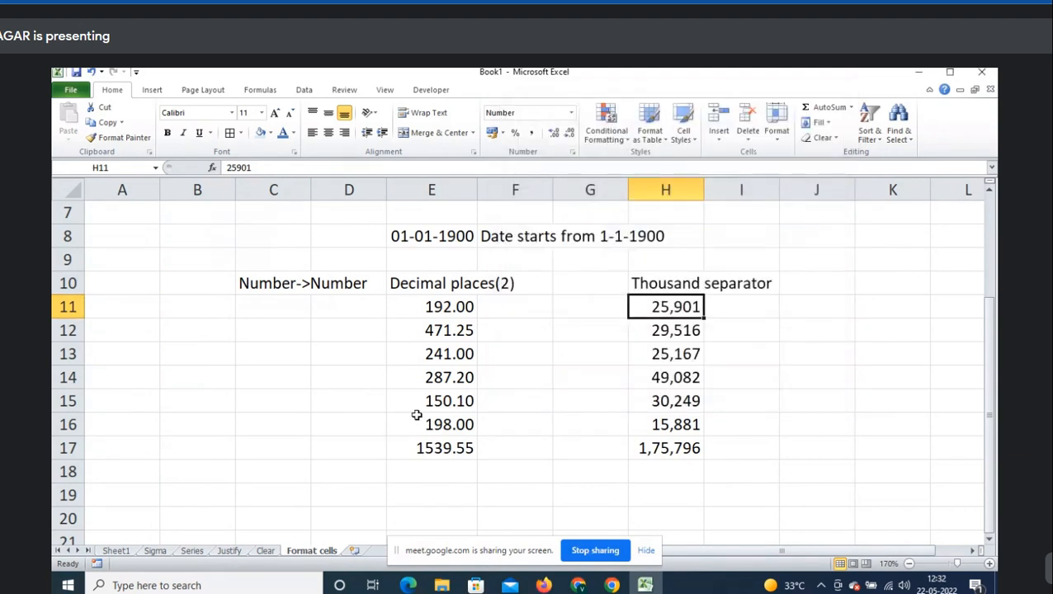
scroll(422, 352, "down", 2)
- Enter =RANDBETWEEN(10,50) in E19
left_click(421, 351)
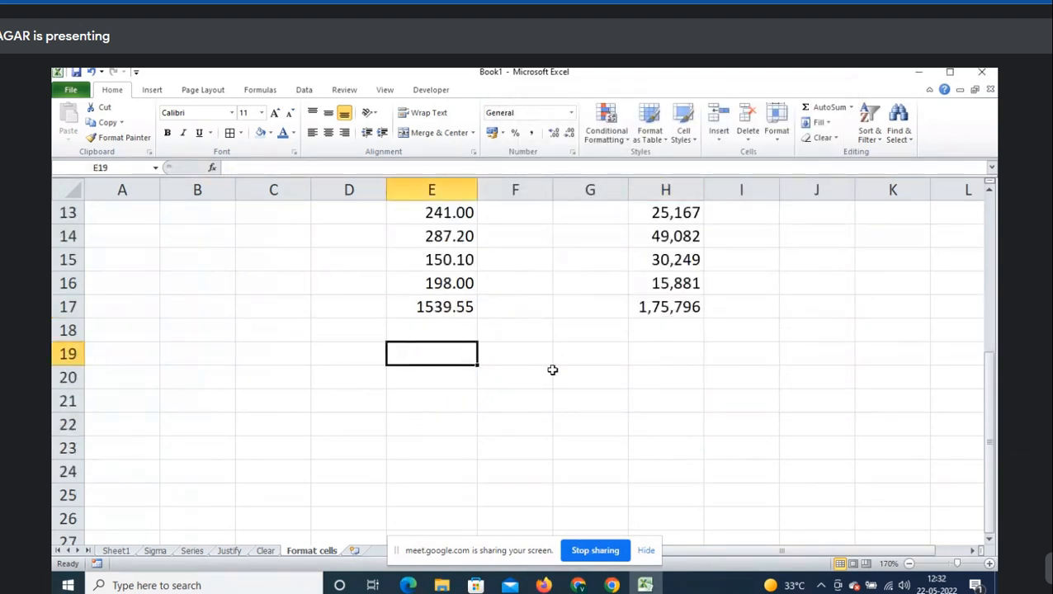
type("=RANDBETWEEN(100")
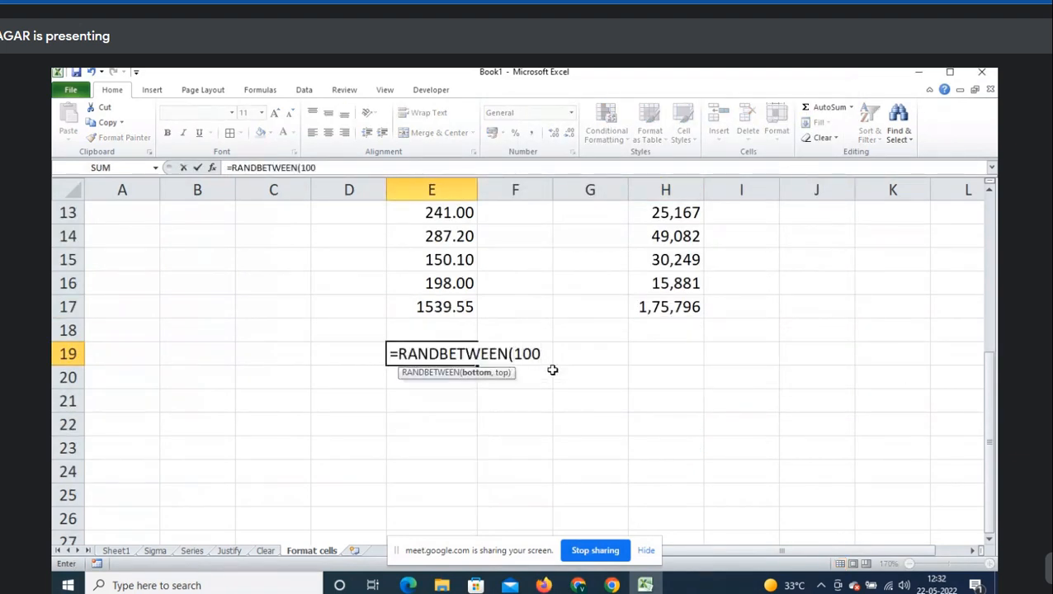
key("BackSpace")
type("m")
key("BackSpace")
type(",50)")
key("Return")
- Fill the formula down to E23 and paste the results back as fixed values
key("Up")
key("shift+Down")
key("shift+Down")
key("shift+Down")
key("shift+Down")
key("ctrl+d")
key("ctrl+c")
right_click(554, 373)
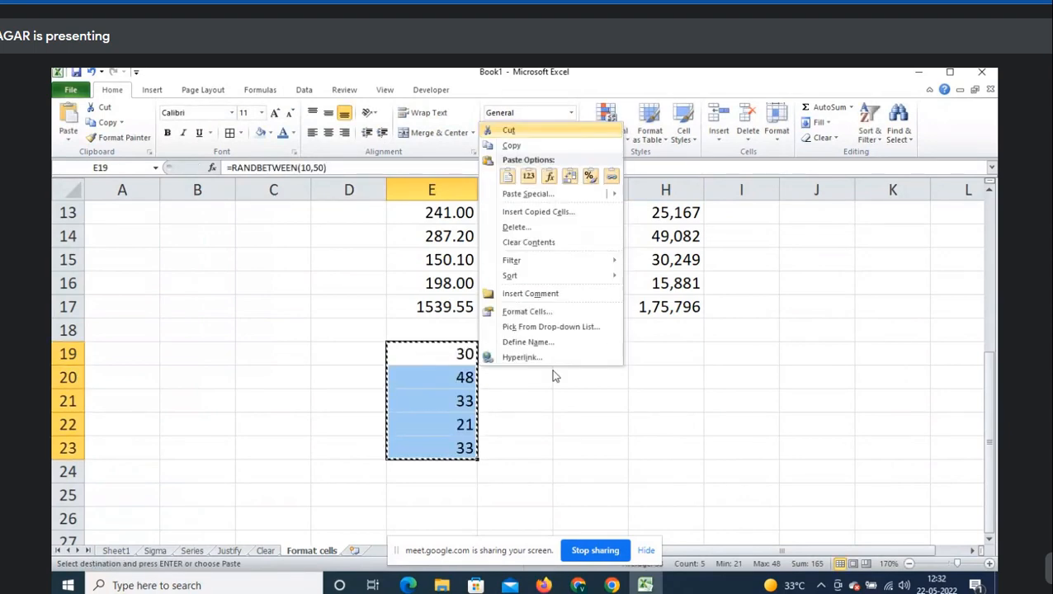
key("s")
key("s")
key("v")
key("Return")
key("Escape")
scroll(553, 370, "down", 2)
- Change E20 to -48 and E22 to -21, then select E19:E23
key("Up")
key("Down")
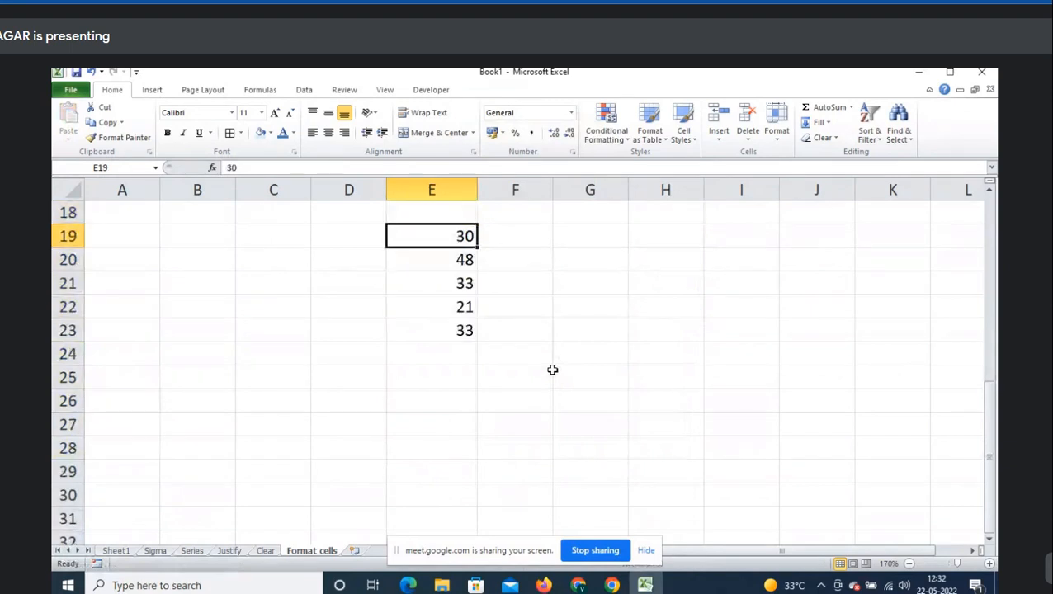
key("Down")
scroll(553, 371, "up", 1)
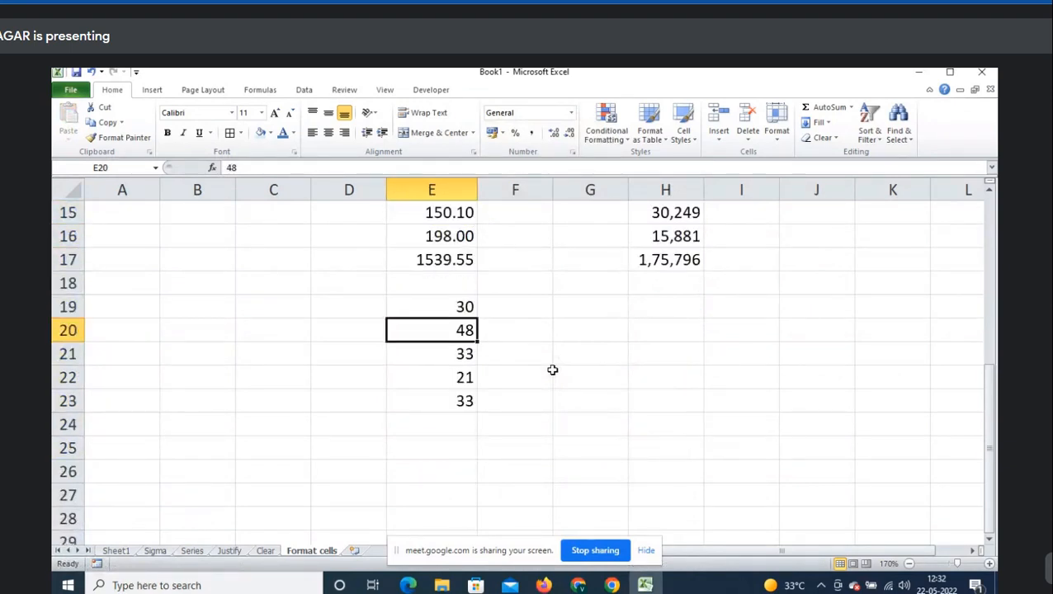
type("-48")
key("Return")
key("Return")
type("-21")
key("Return")
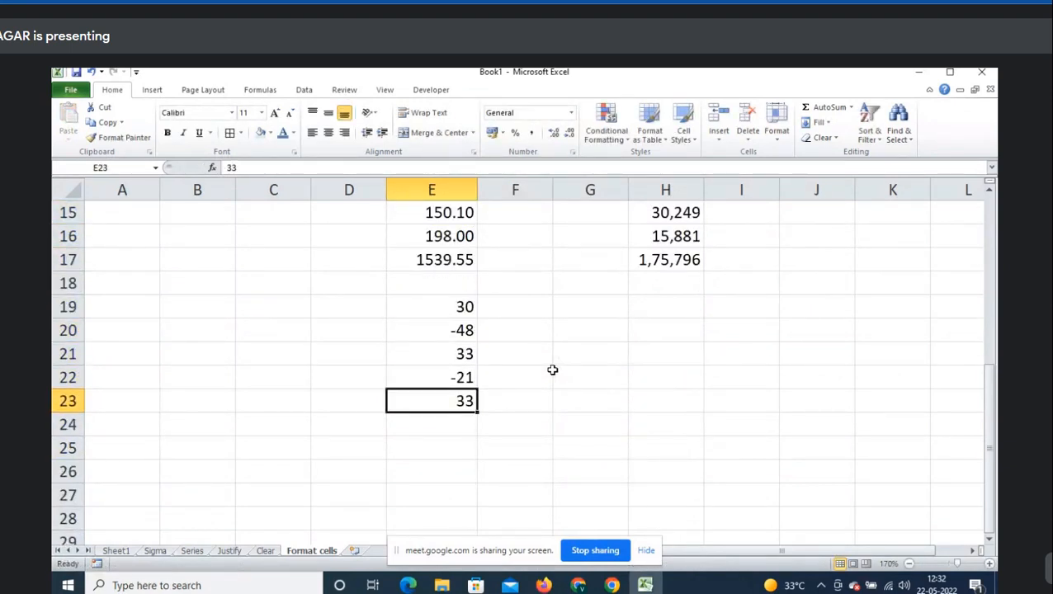
left_click_drag(454, 312, 465, 400)
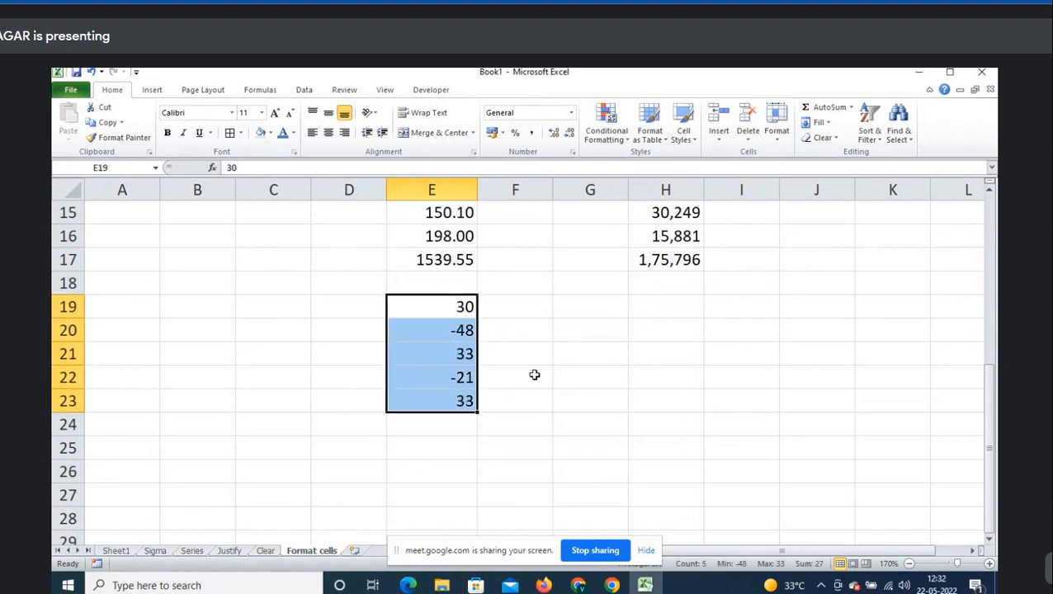
- Format E19:E23 as Number with 0 decimals and the red negative style without a minus sign
key("ctrl+1")
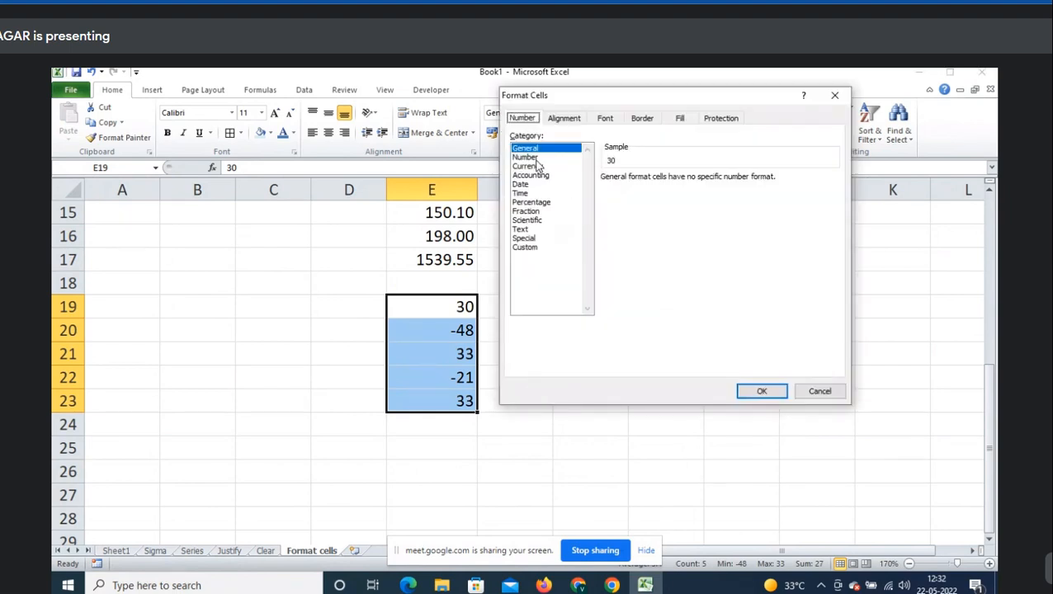
left_click(535, 159)
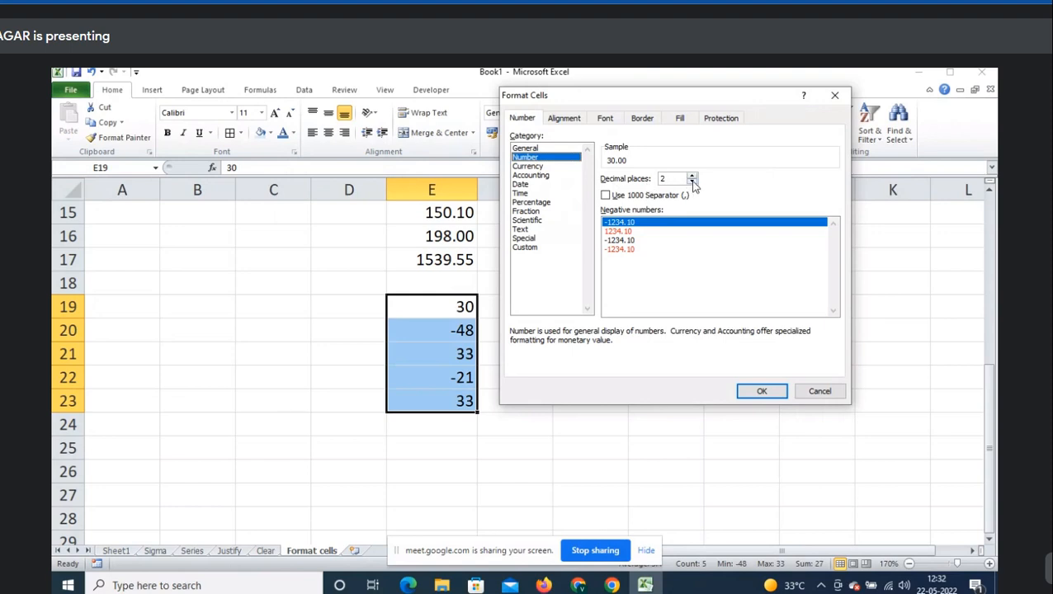
left_click(693, 183)
left_click(693, 182)
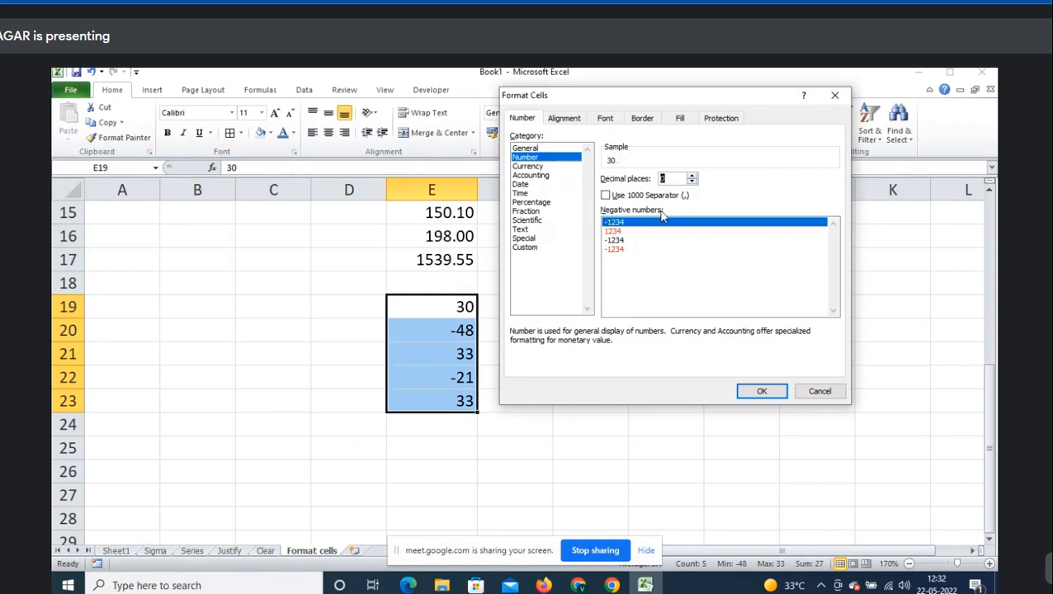
left_click(621, 222)
left_click(615, 231)
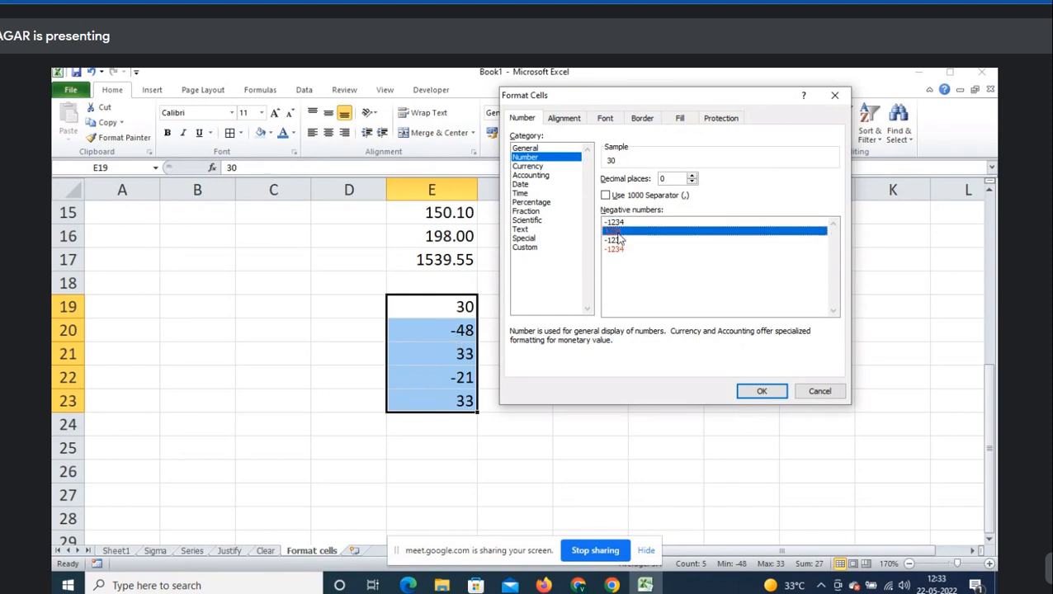
key("Up")
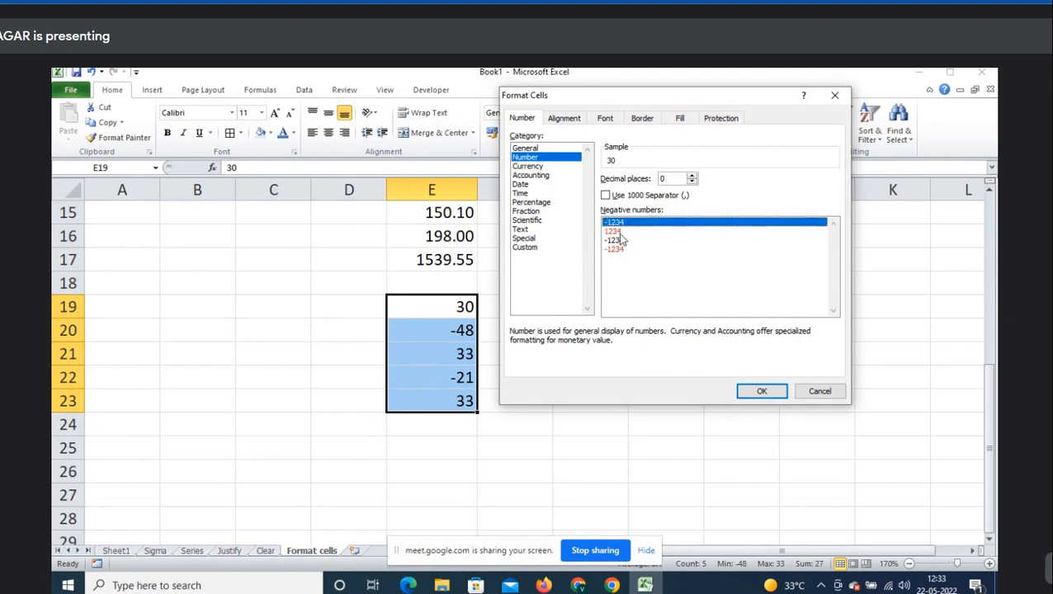
left_click(620, 234)
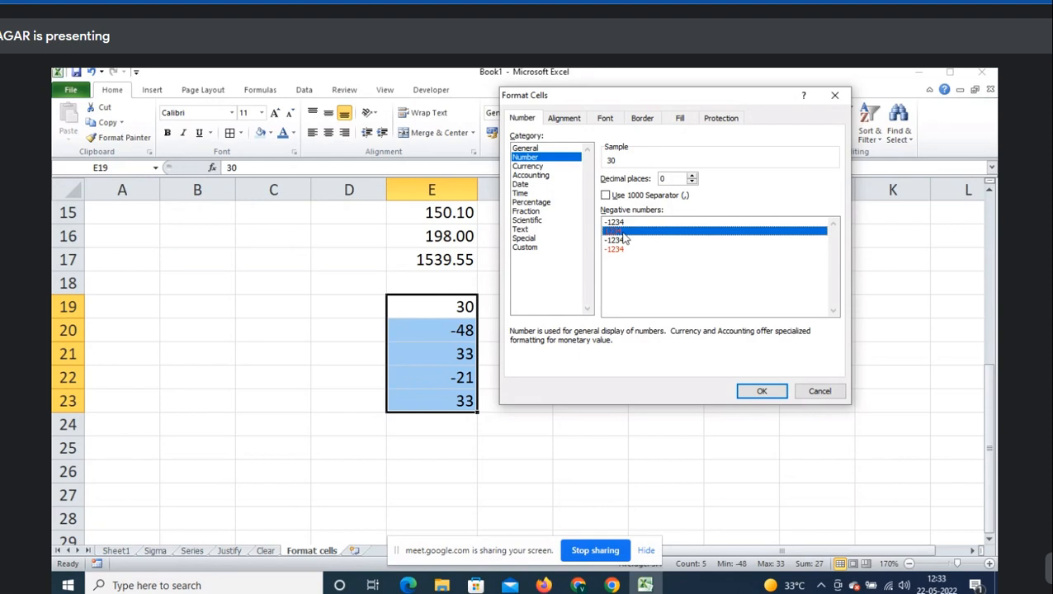
left_click(762, 391)
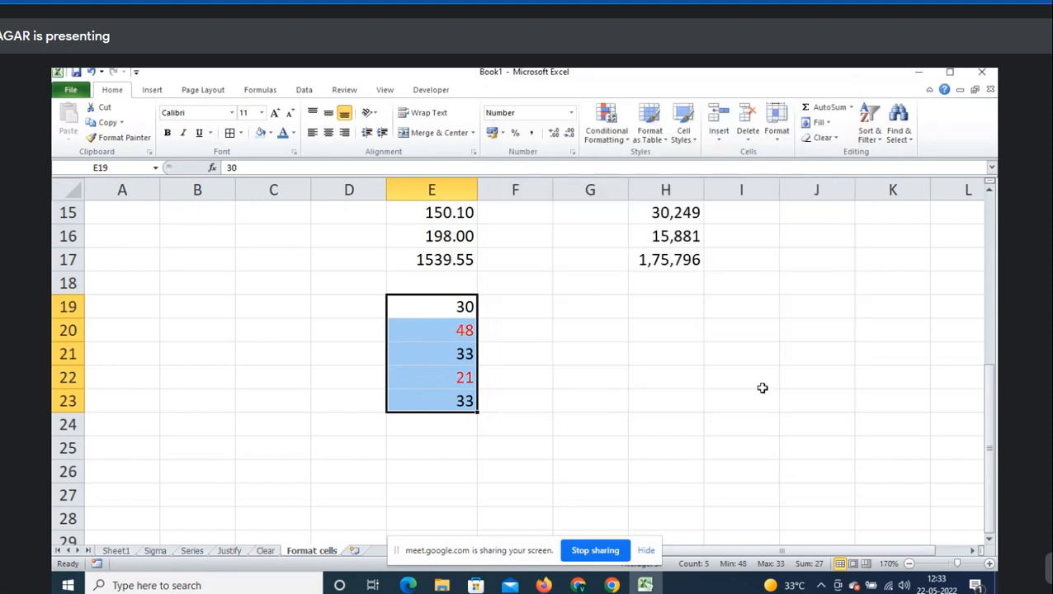
- Check E20 and E22, enter -25 in E21, and reopen Format Cells for E19:E23
left_click(411, 334)
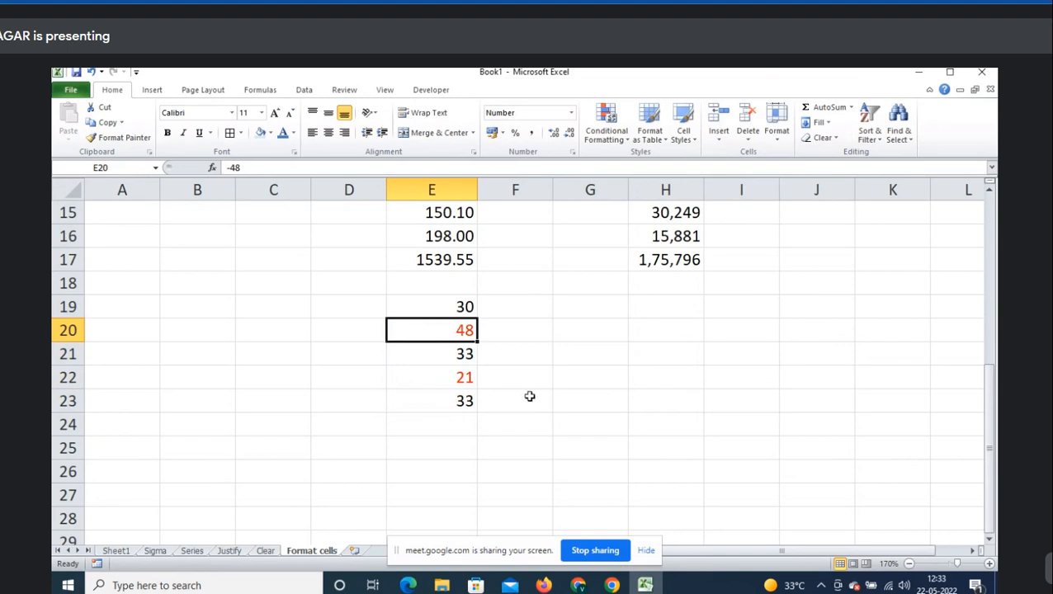
left_click(451, 381)
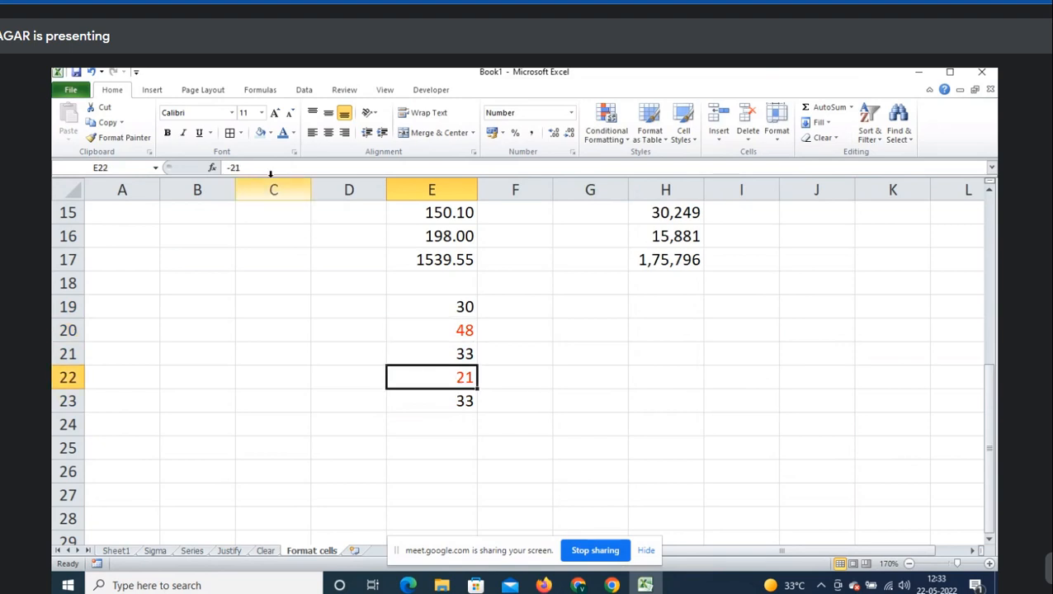
left_click(464, 332)
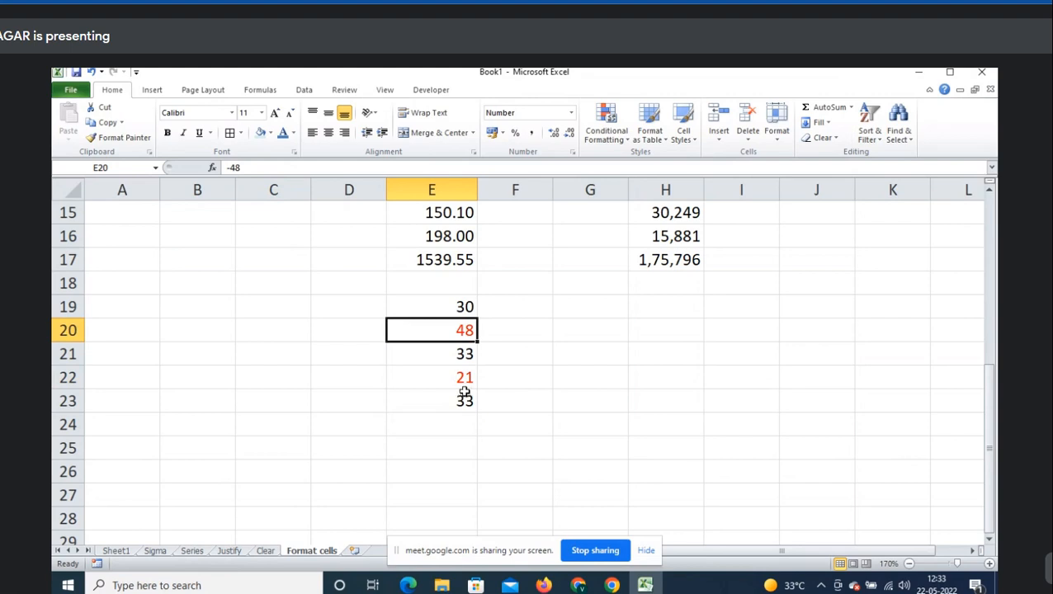
left_click(462, 355)
type("-2")
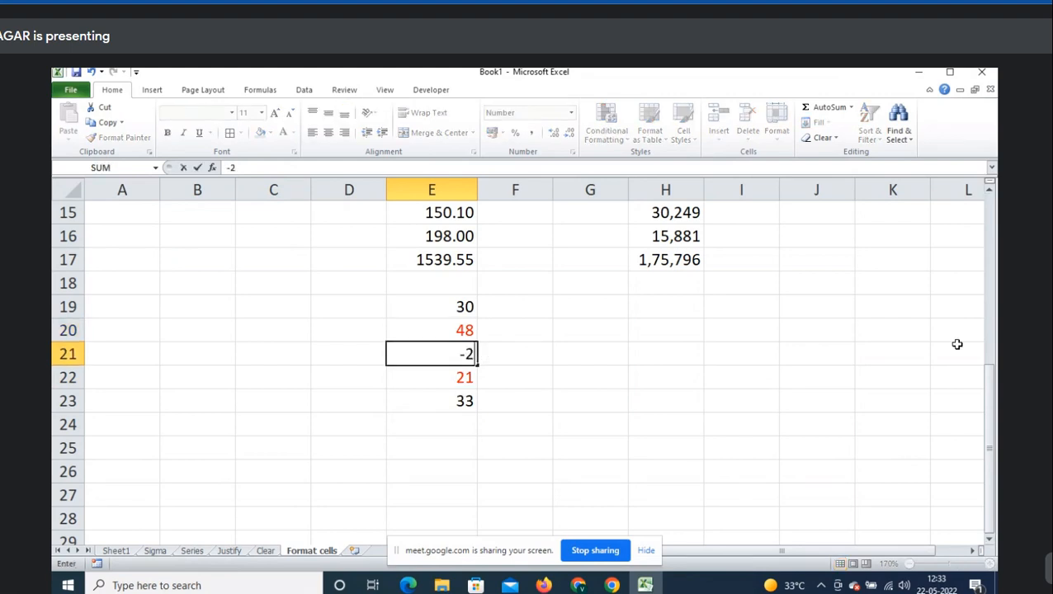
type("5")
key("Return")
key("Up")
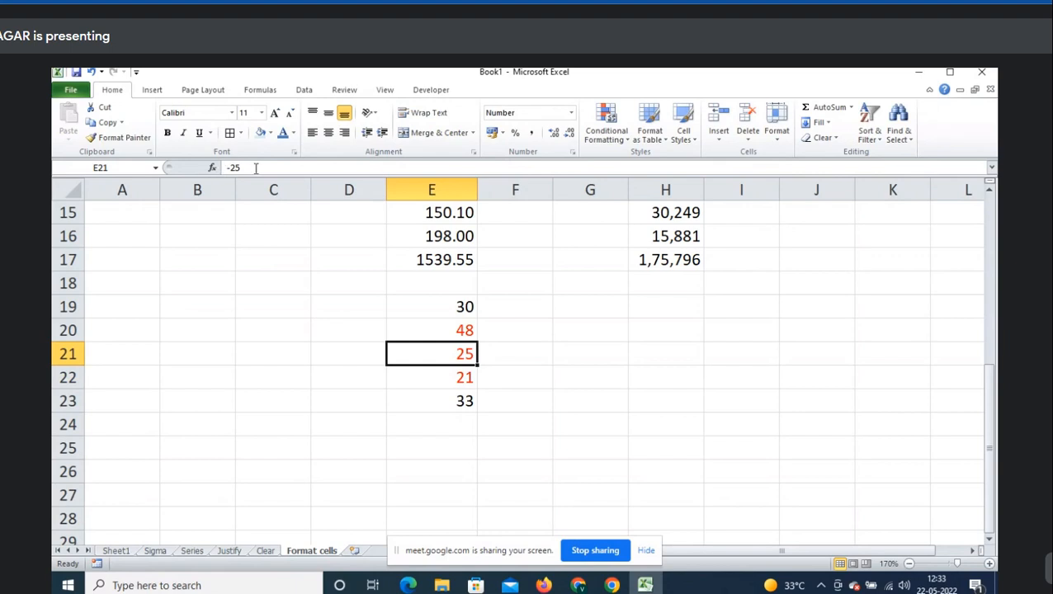
left_click_drag(435, 302, 458, 398)
key("ctrl+1")
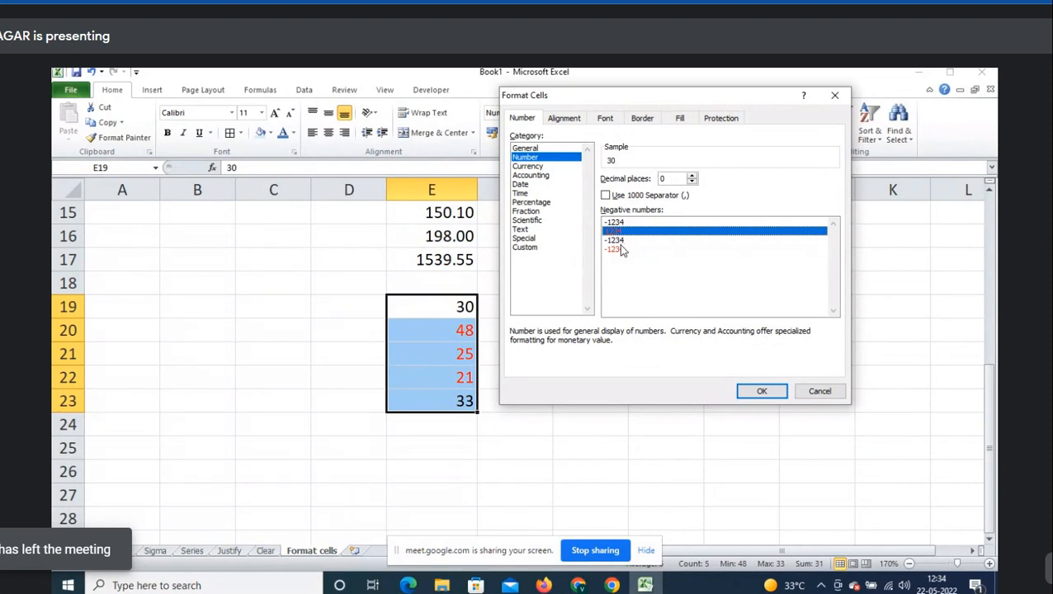
key("Escape")
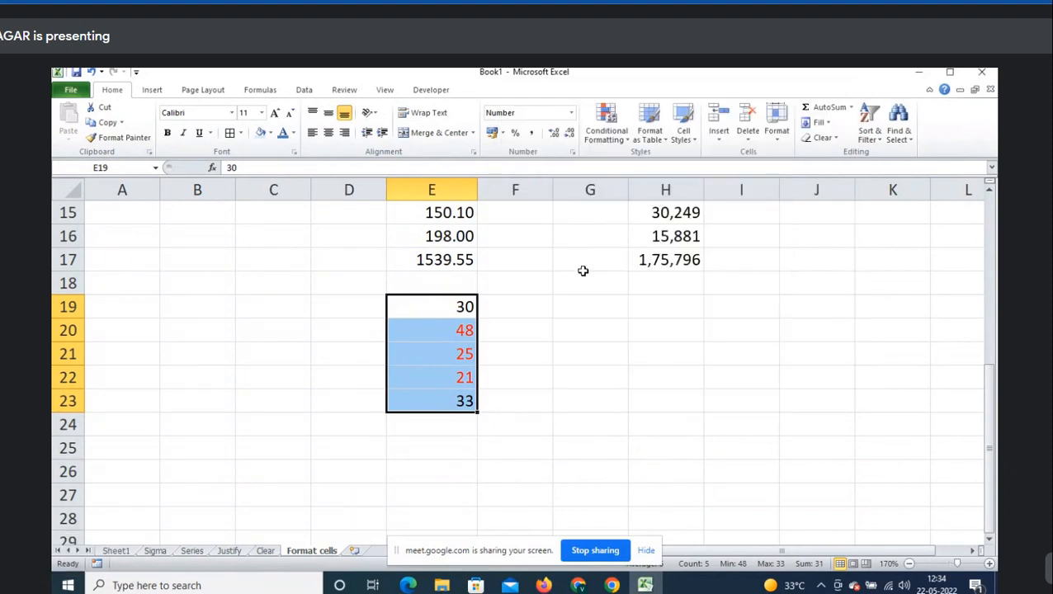
key("ctrl+1")
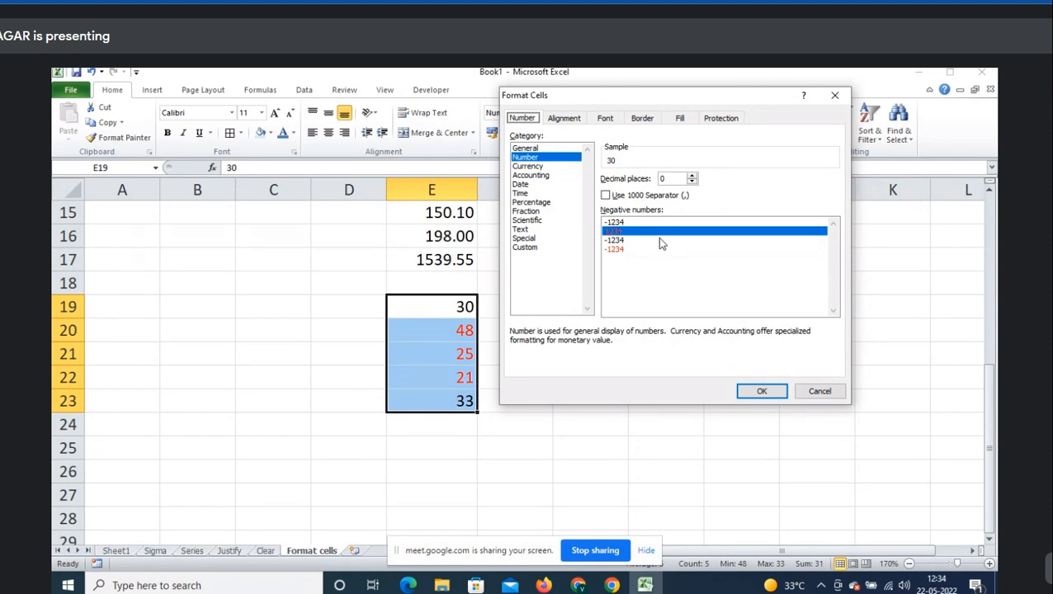
- Insert a blank row above the values and label E19 'Negative number'
key("Escape")
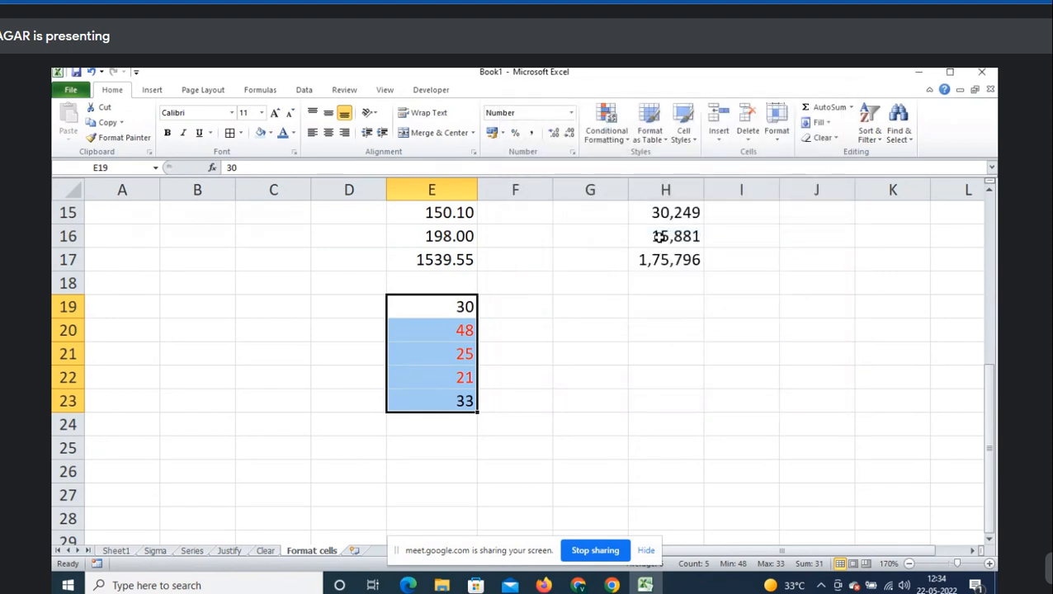
key("Down")
key("Up")
key("shift+space")
key("ctrl+shift+plus")
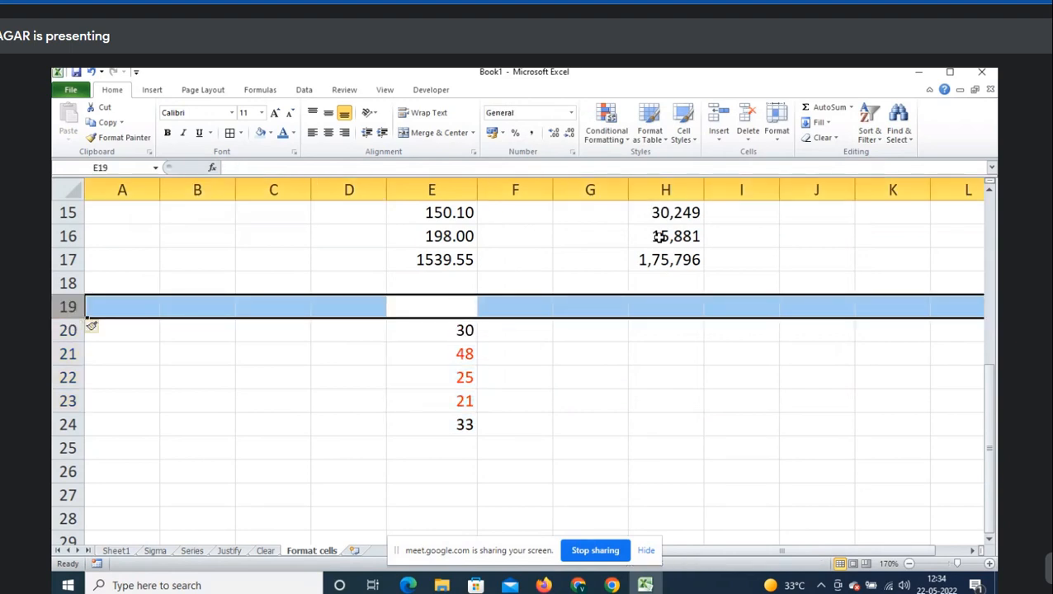
key("Up")
key("Down")
type("Negative")
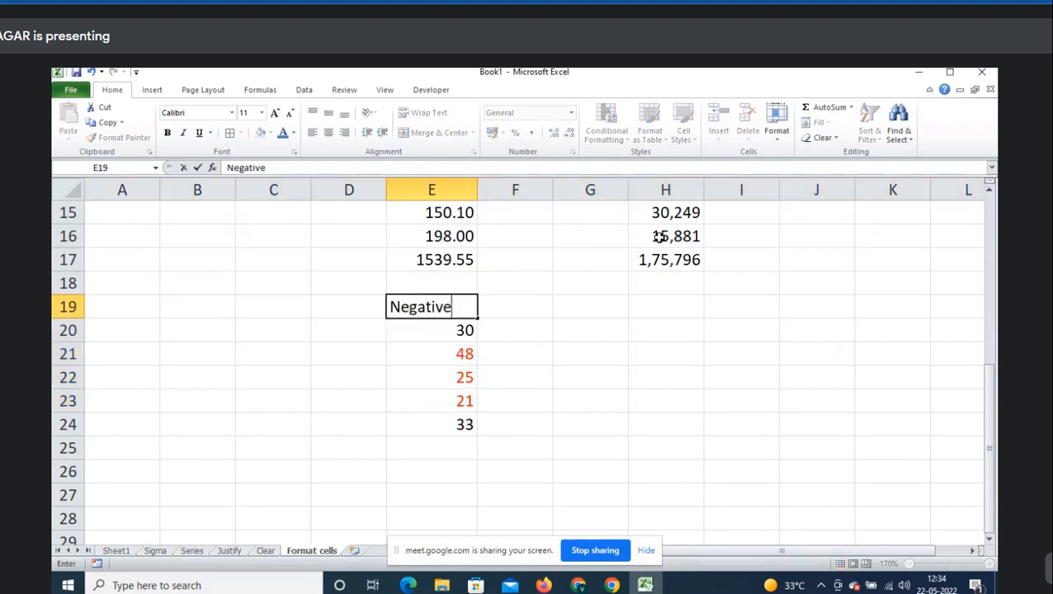
type(" number")
key("Return")
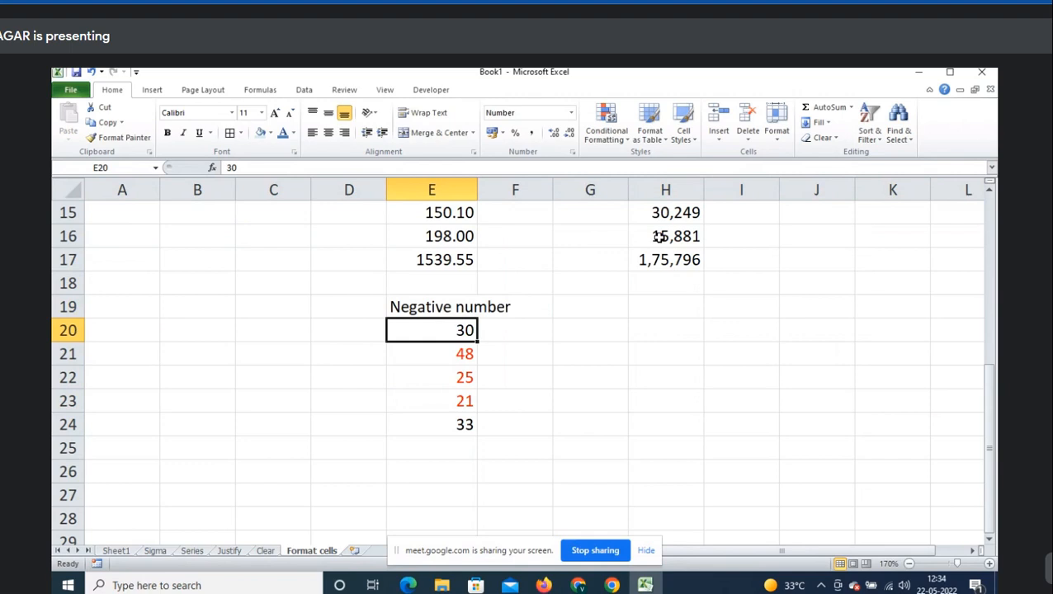
- Move to an empty cell below the block, ending on D26
left_click(321, 463)
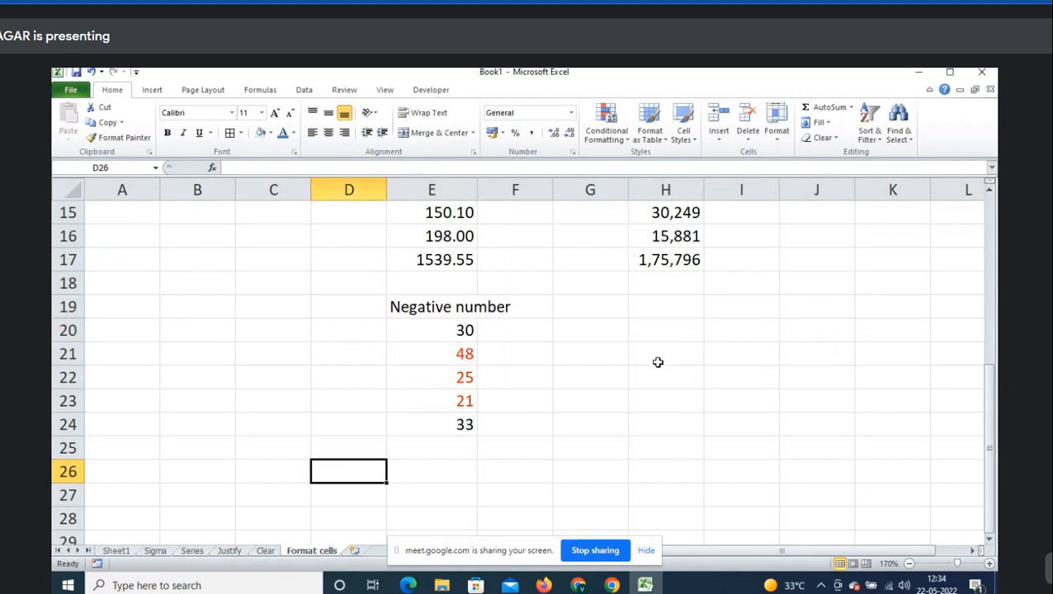
scroll(652, 371, "down", 1)
left_click(454, 400)
left_click(335, 395)
left_click(424, 409)
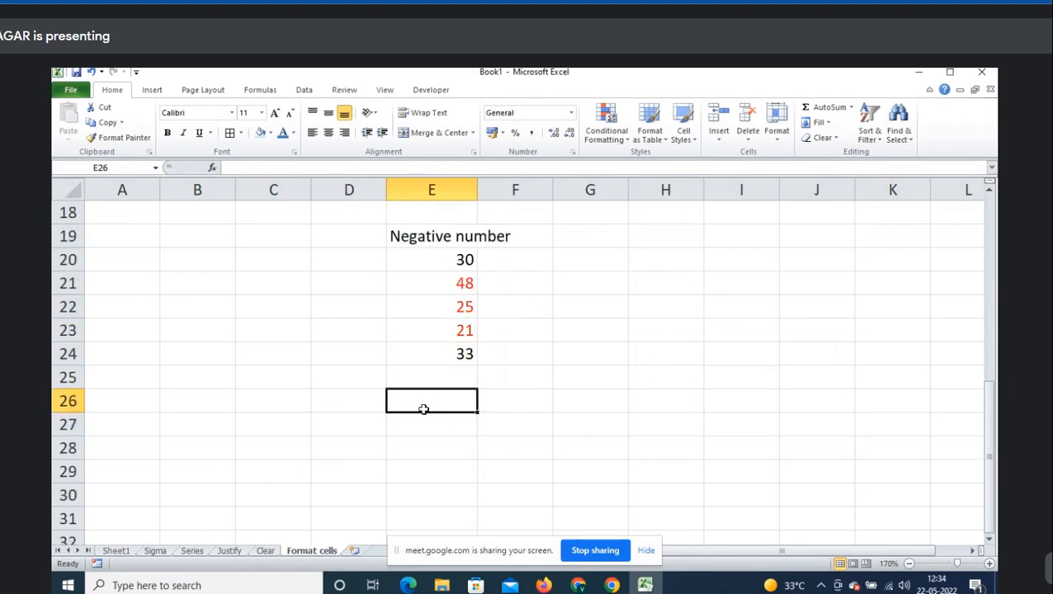
left_click(334, 398)
scroll(501, 404, "down", 2)
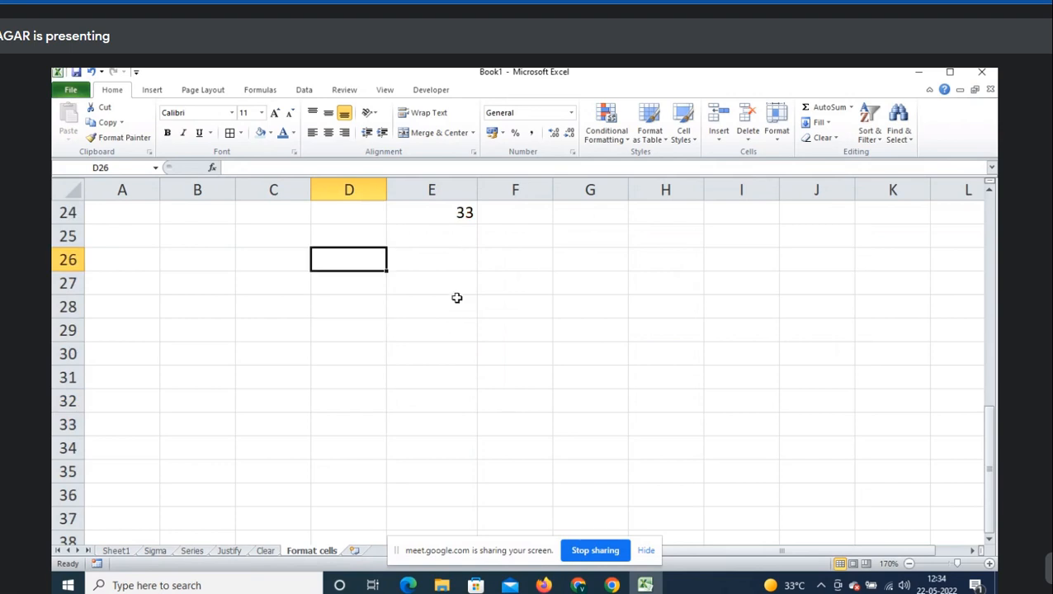
- After previewing the Currency format, enter =RANDBETWEEN(100,500) in C26
key("ctrl+1")
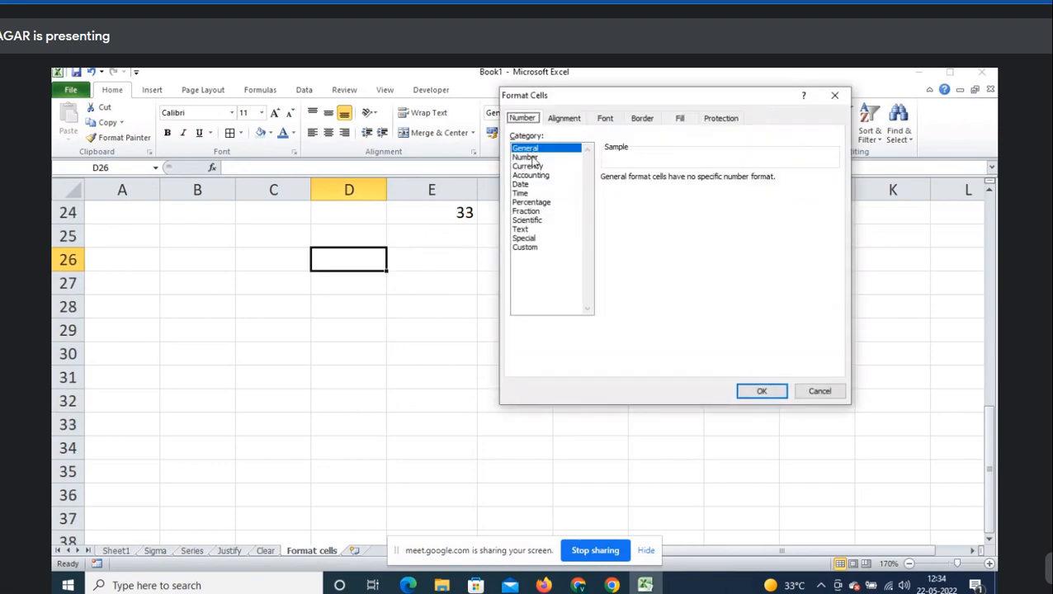
left_click(527, 166)
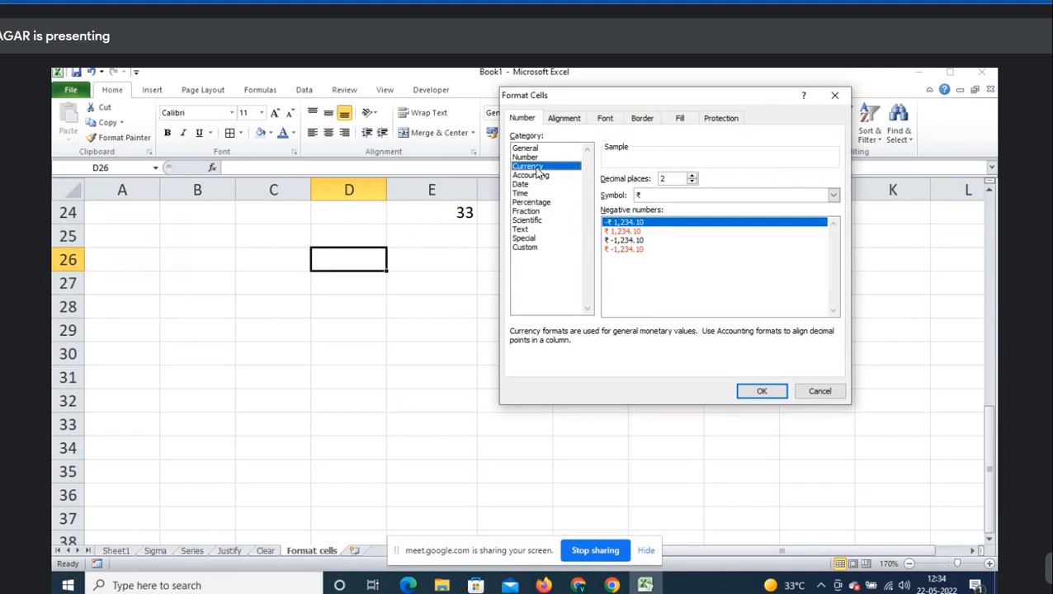
key("Escape")
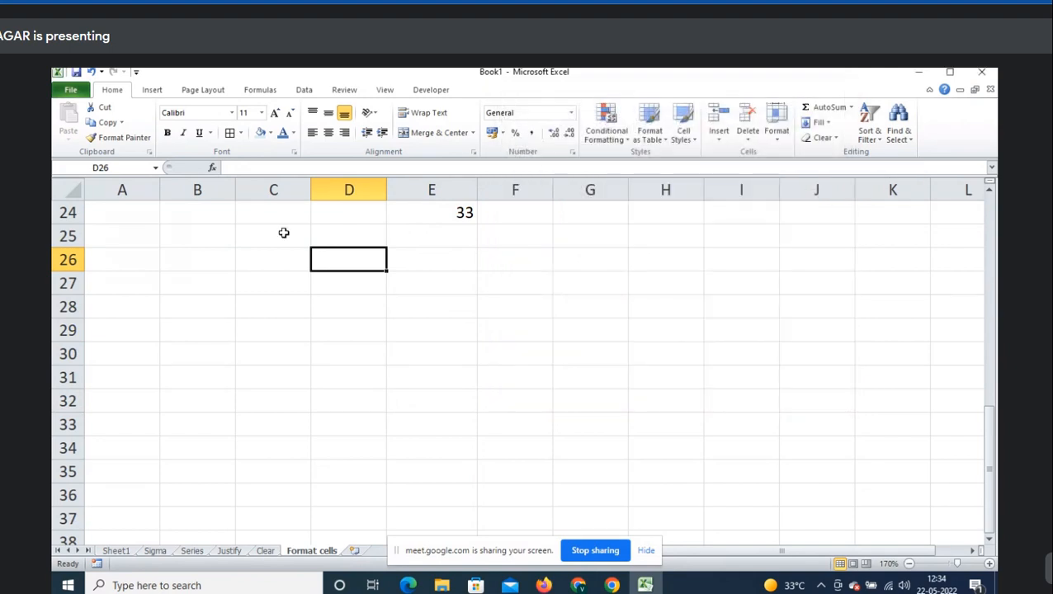
left_click(272, 258)
type("=ran")
key("Down")
key("Tab")
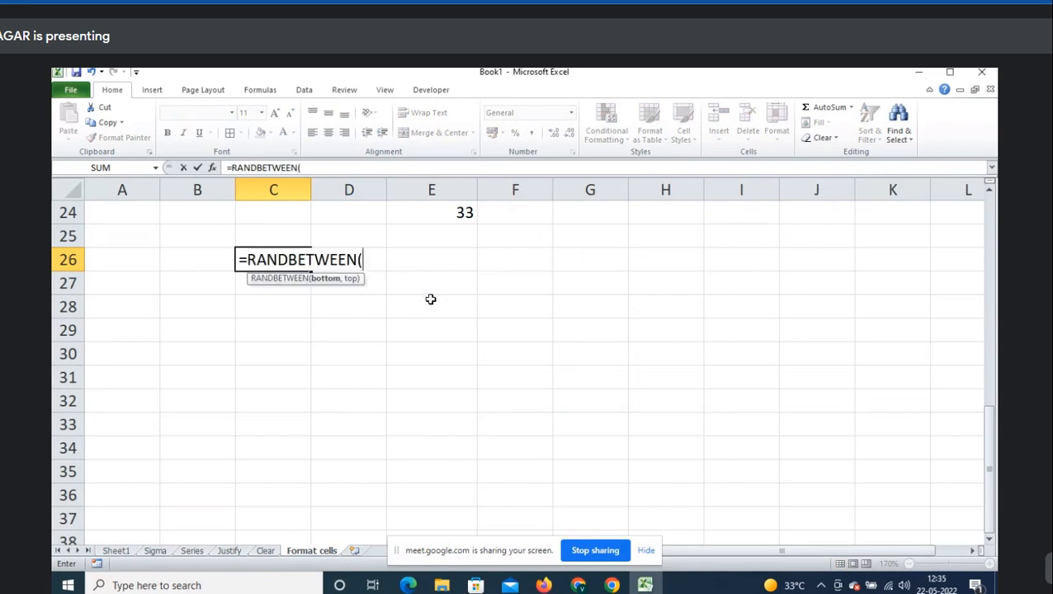
type("100,50")
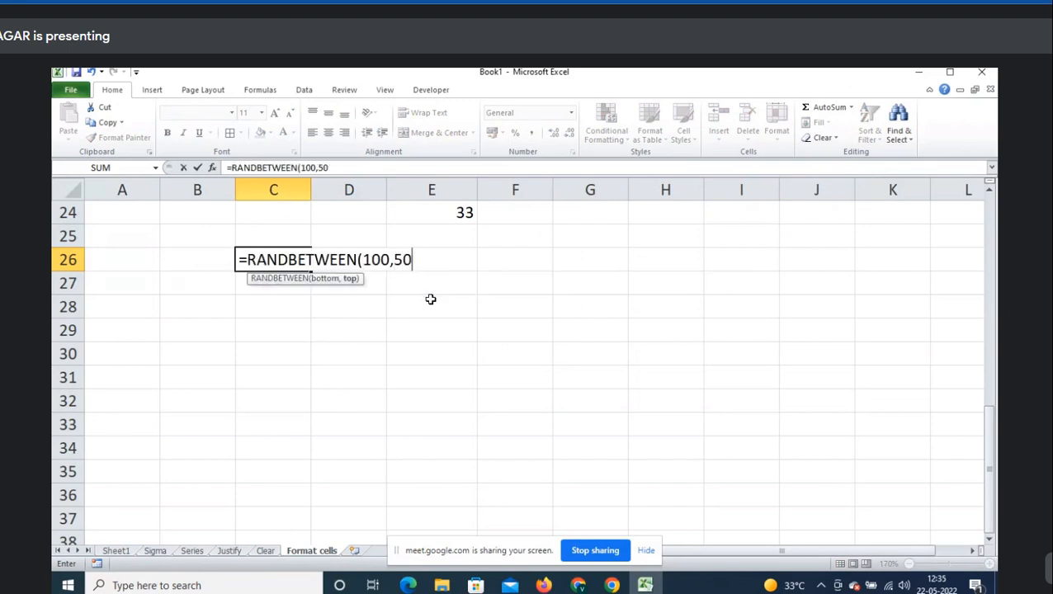
type("0")
key("ctrl+Return")
- Fill the formula down to C30 and paste the results back as fixed values
key("shift+Down")
key("shift+Down")
key("shift+Down")
key("shift+Down")
key("ctrl+d")
key("ctrl+c")
key("shift+F10")
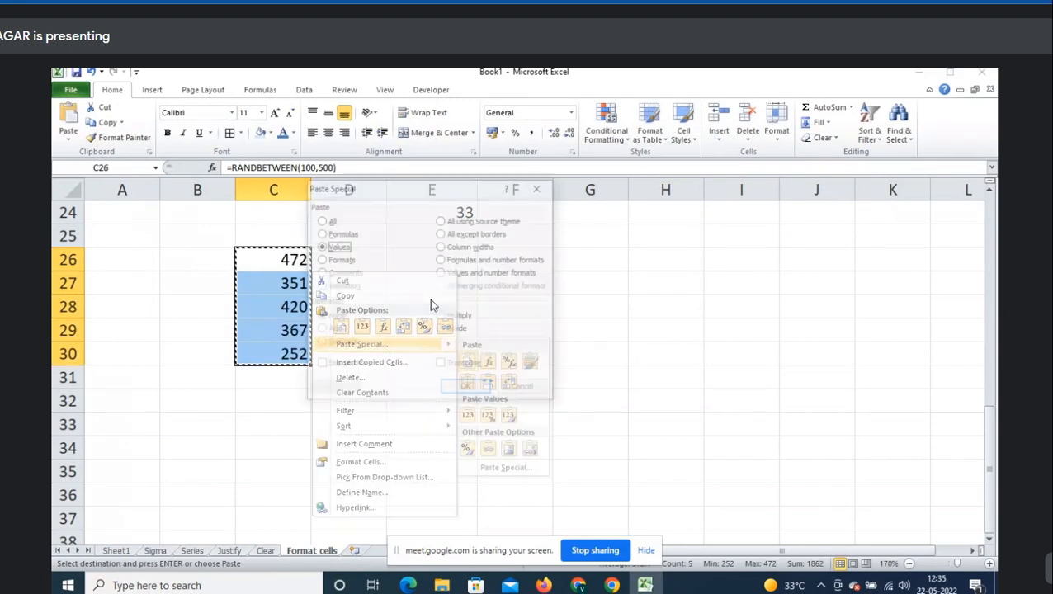
key("v")
- Label the block 'Currency' in B26 and clear the pending copy
key("Left")
type("Cu")
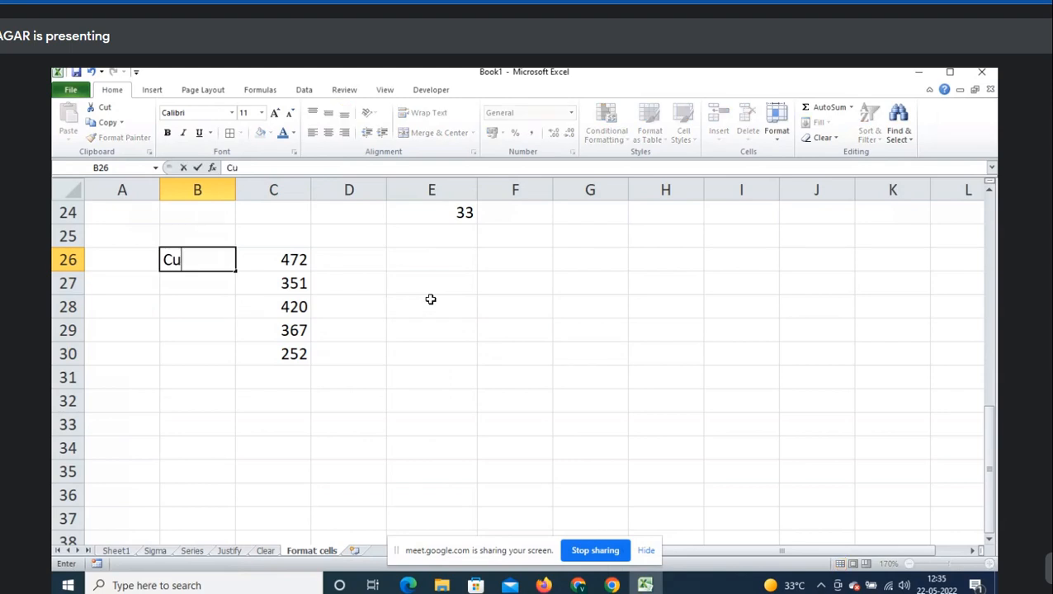
type("rrency")
key("Tab")
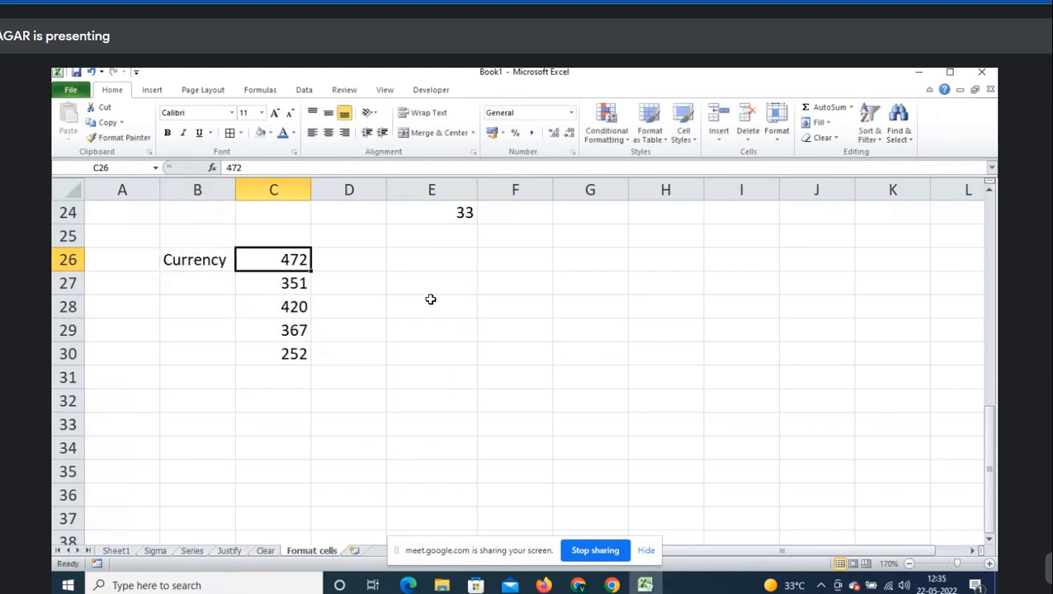
key("shift+Down")
key("shift+Down")
key("shift+Down")
key("shift+Down")
key("ctrl+c")
key("Right")
key("Left")
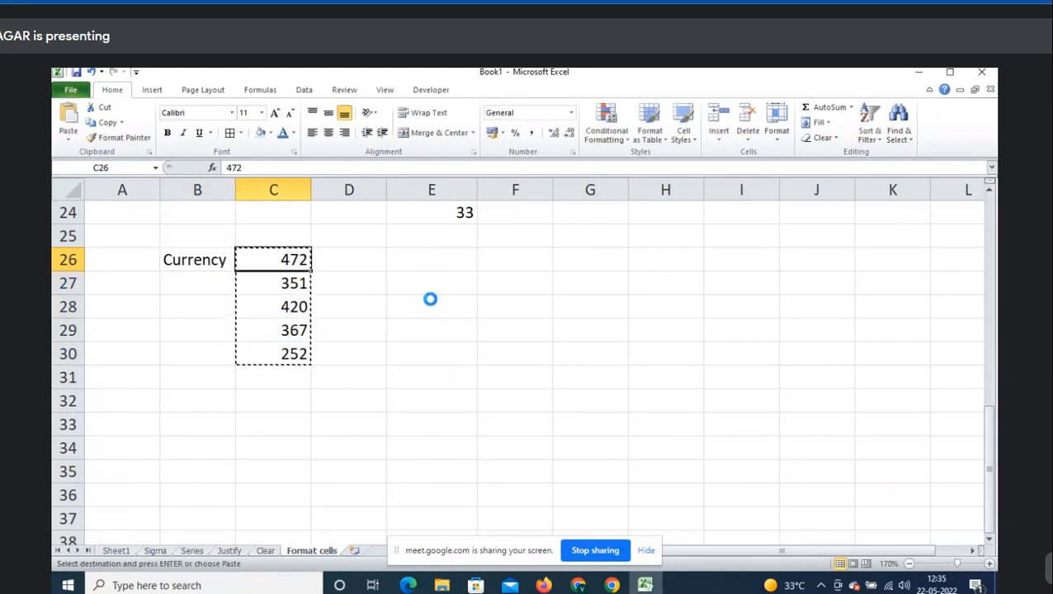
key("Return")
- Format C26:C30 as Currency with 2 decimals and the $ English (U.S.) symbol
key("Right")
key("Left")
key("shift+Down")
key("shift+Down")
key("shift+Down")
key("shift+Down")
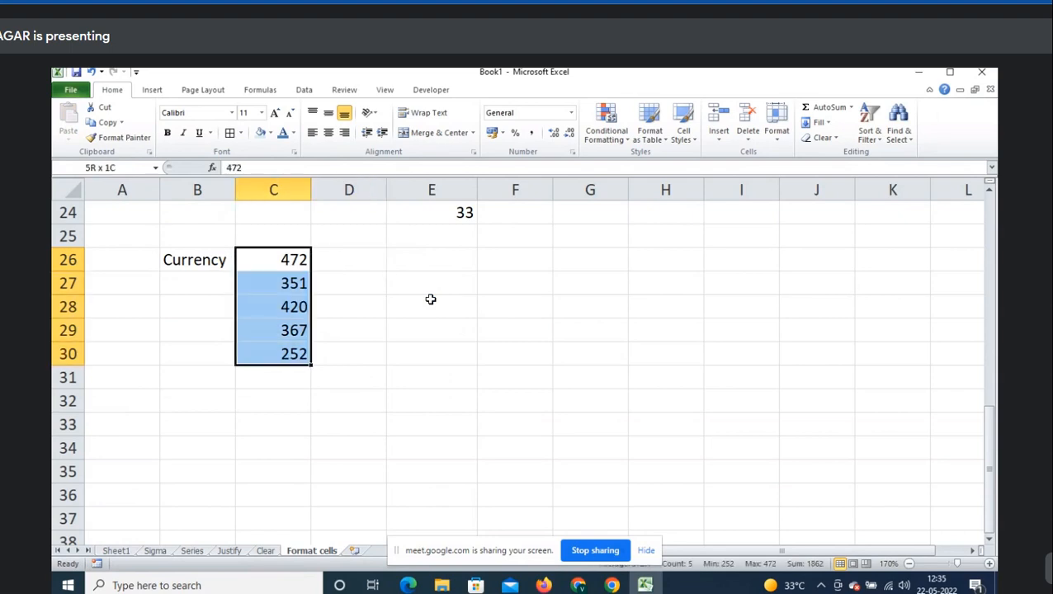
key("ctrl+1")
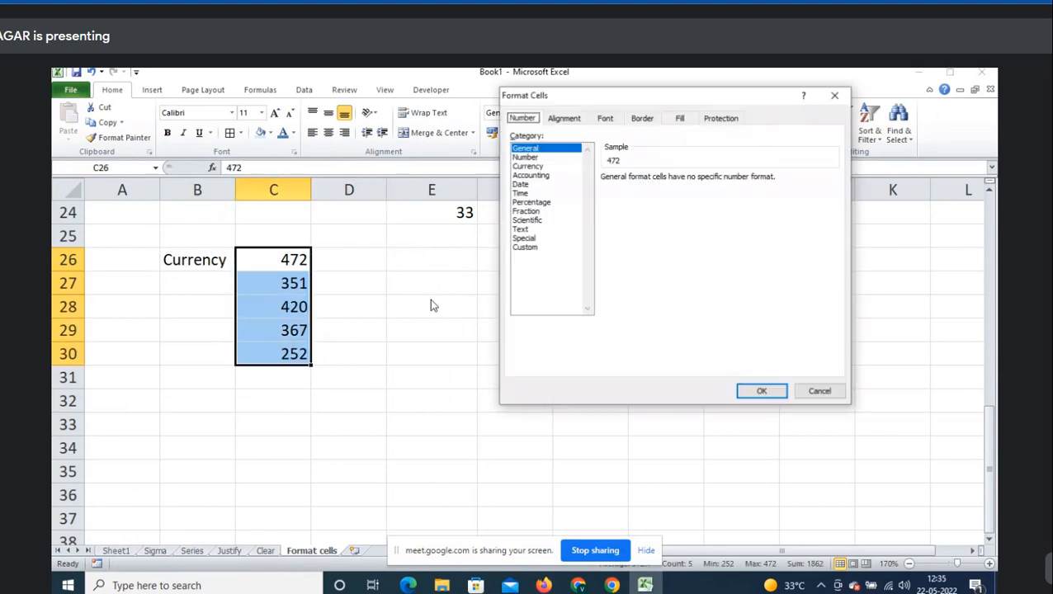
left_click(535, 169)
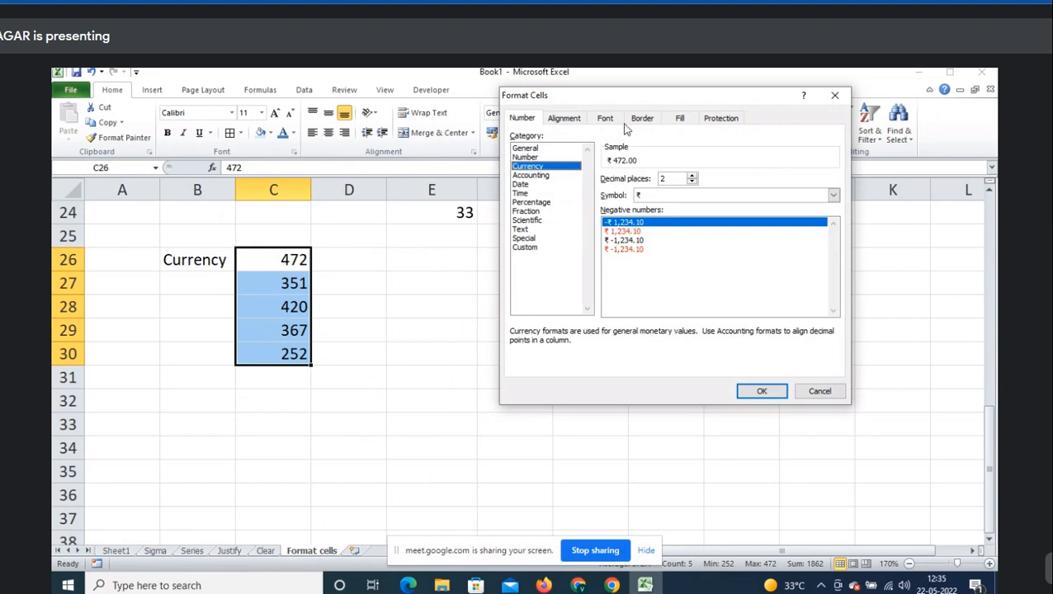
left_click_drag(624, 96, 541, 167)
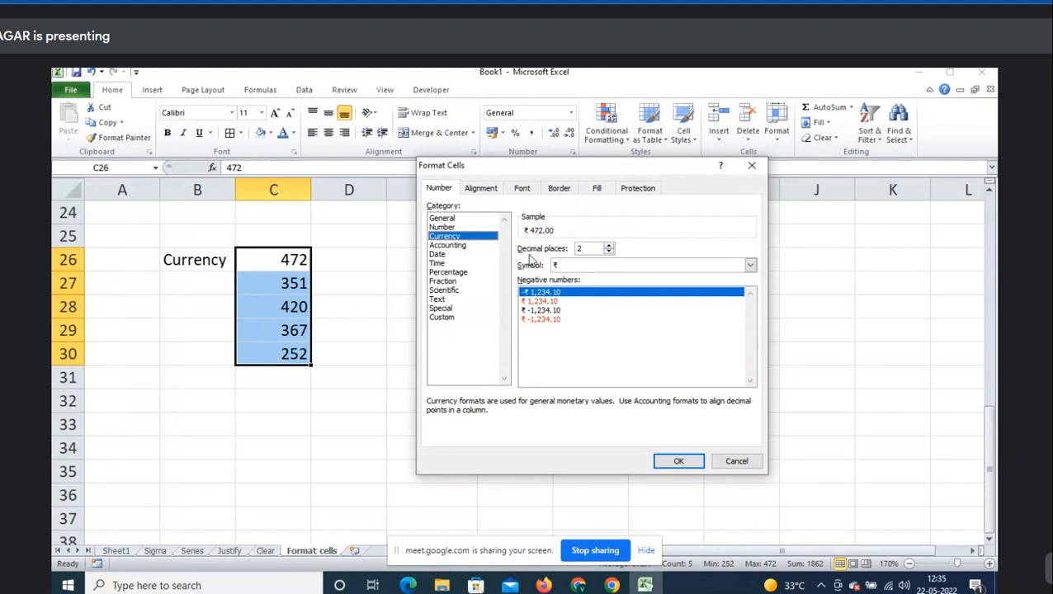
left_click(587, 248)
left_click(582, 266)
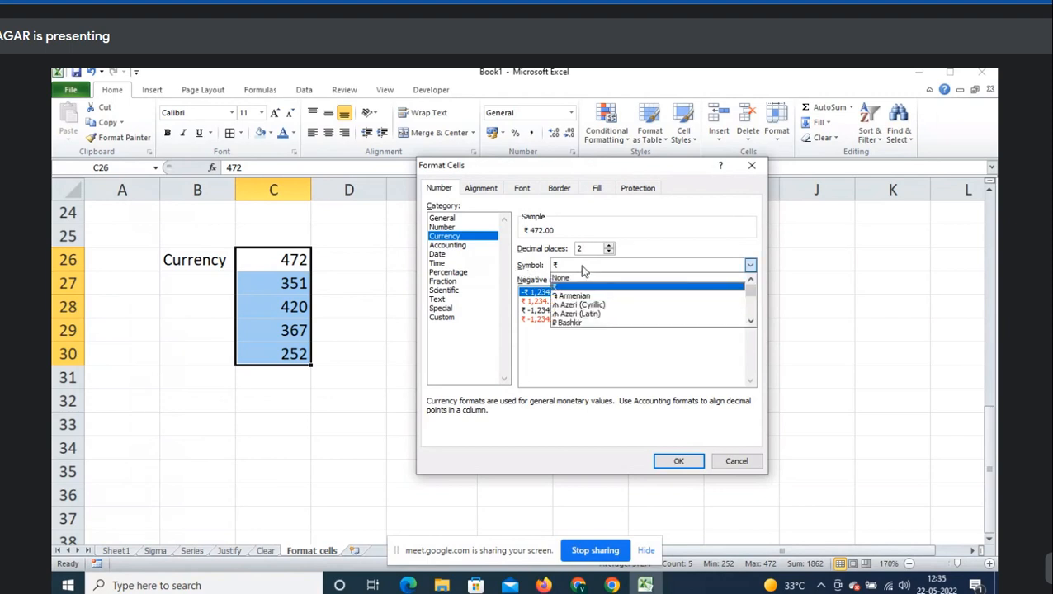
scroll(590, 304, "down", 8)
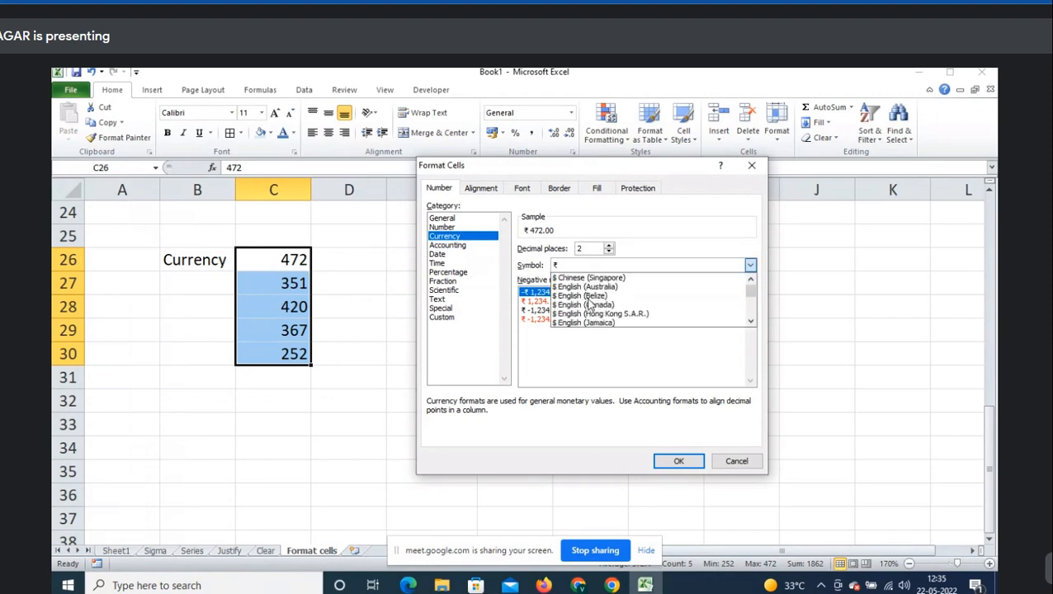
scroll(615, 312, "down", 2)
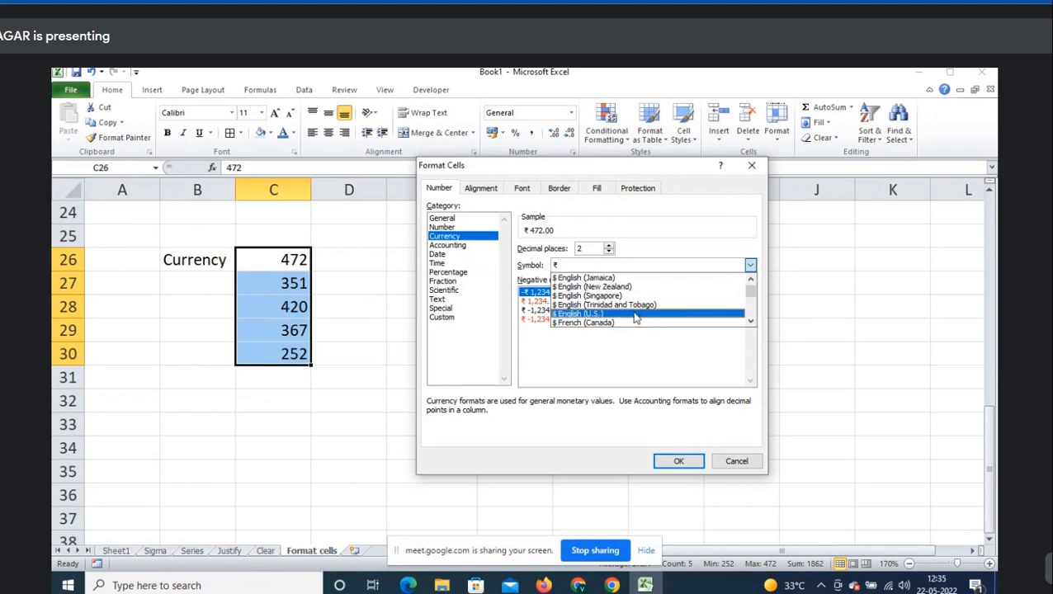
left_click(636, 314)
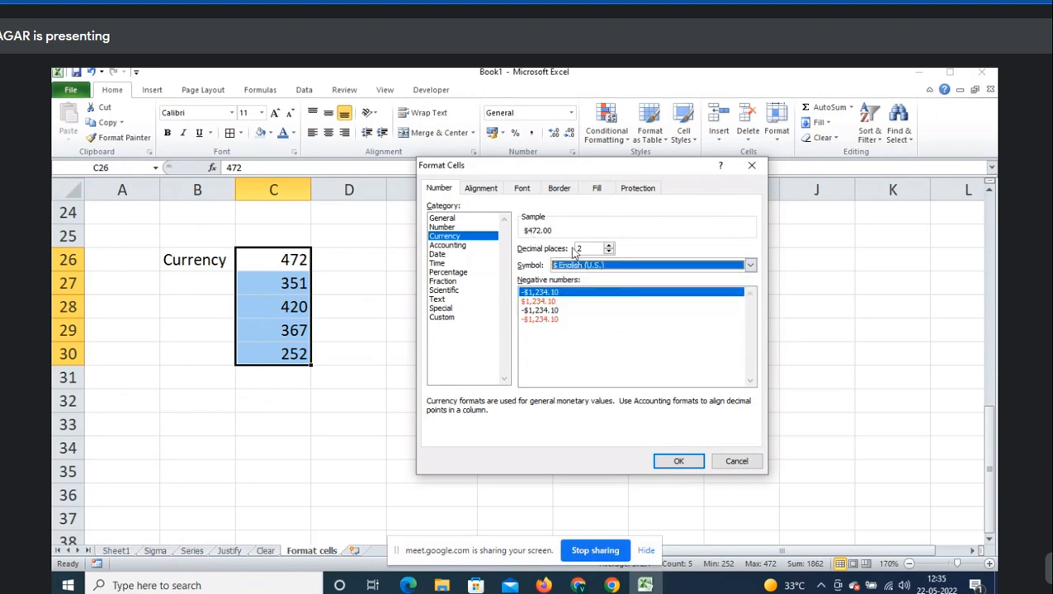
left_click(676, 462)
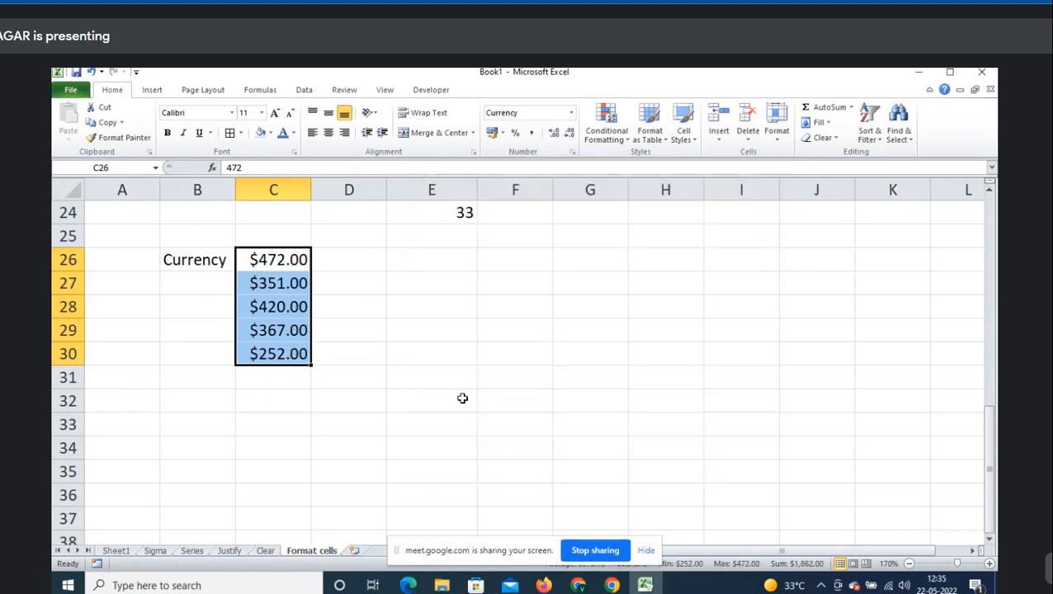
left_click(305, 377)
- AutoSum the dollar column into C31 for a $1,862.00 total, then autofit column C
key("alt+equal")
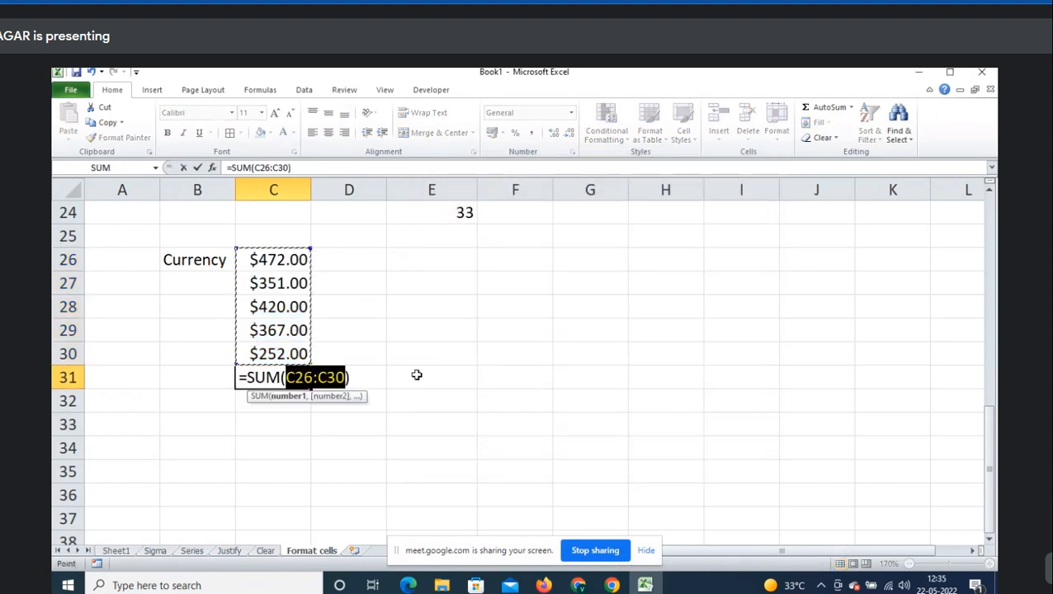
key("ctrl+Return")
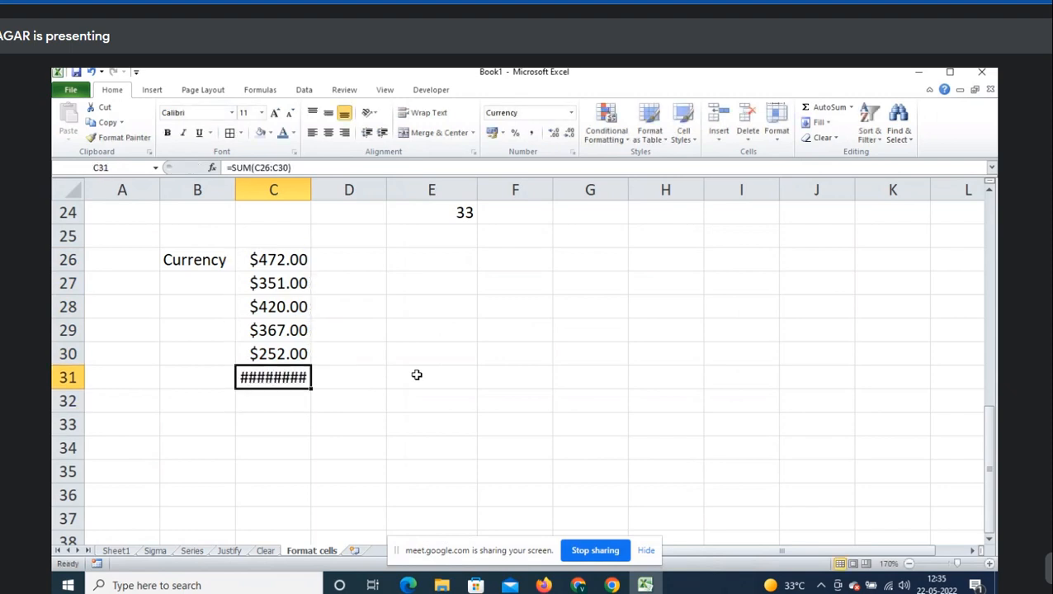
key("alt+o")
key("c")
key("a")
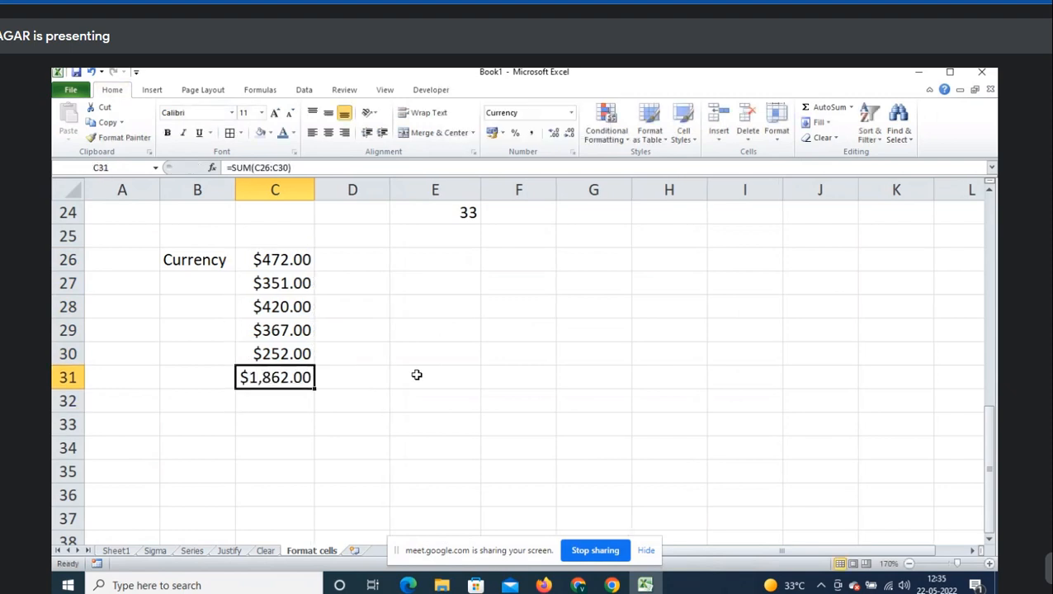
key("F2")
key("Escape")
- Move the dollar figures and their total C26:C31 down one row
key("Up")
key("Up")
key("Up")
key("Up")
key("Up")
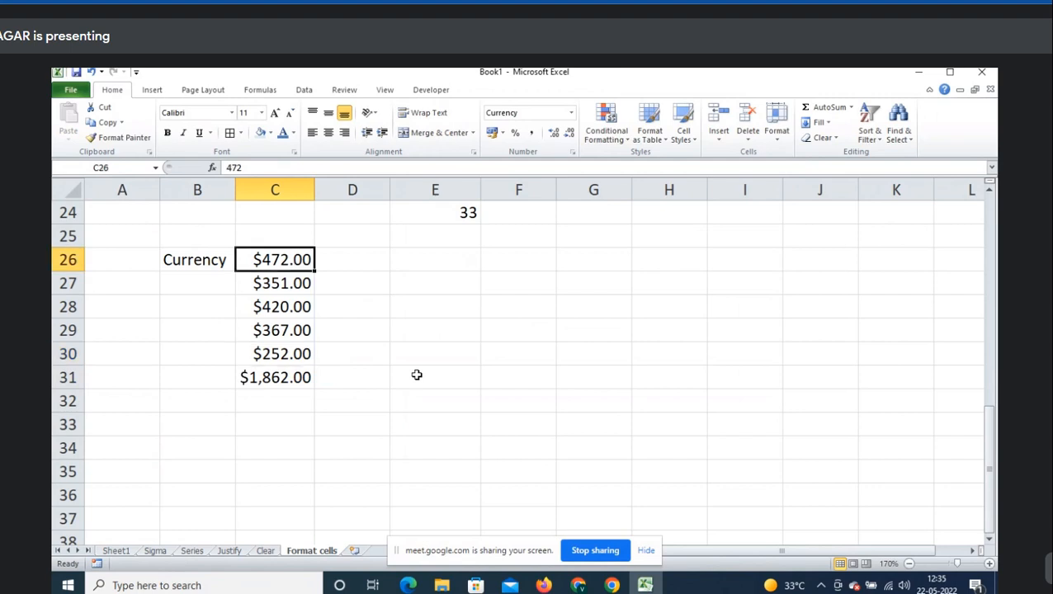
key("ctrl+shift+Down")
key("ctrl+x")
key("Down")
key("Return")
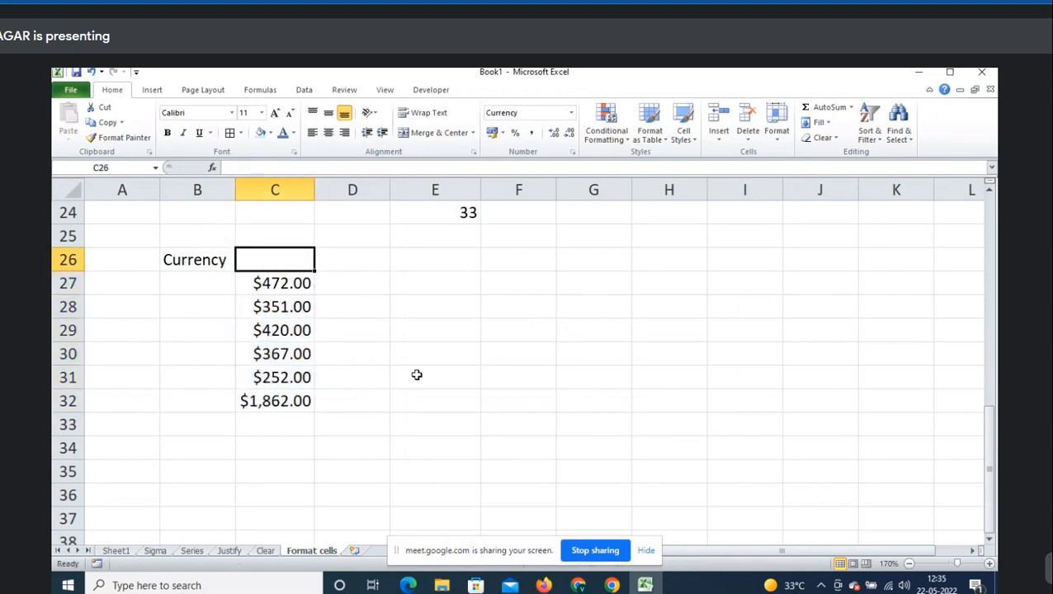
- Enter =RANDBETWEEN(100,500) in D27
key("Down")
key("Right")
type("=ran")
key("Down")
key("Tab")
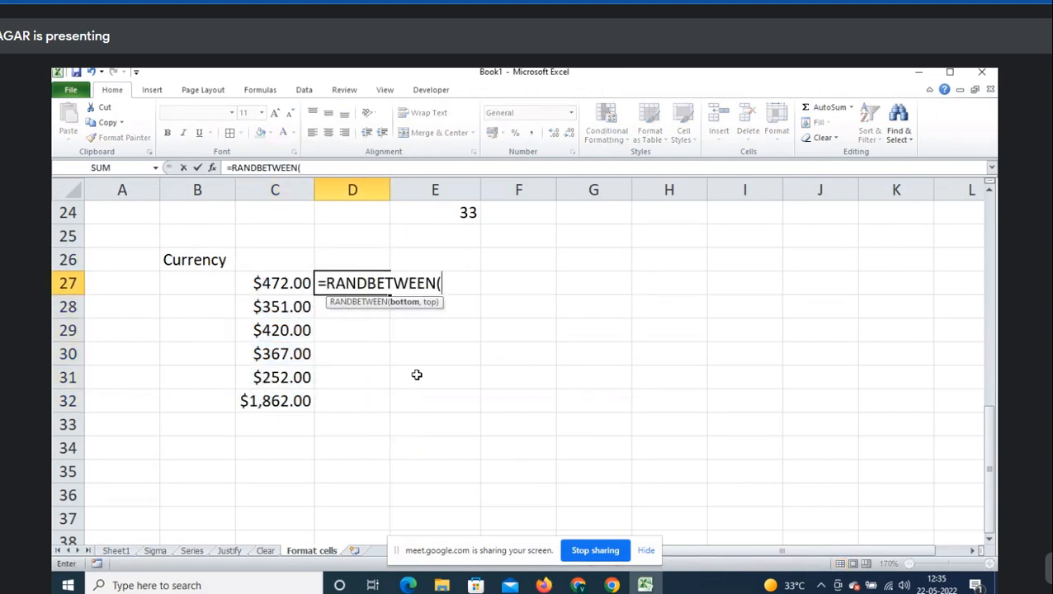
type("100,50")
key("Return")
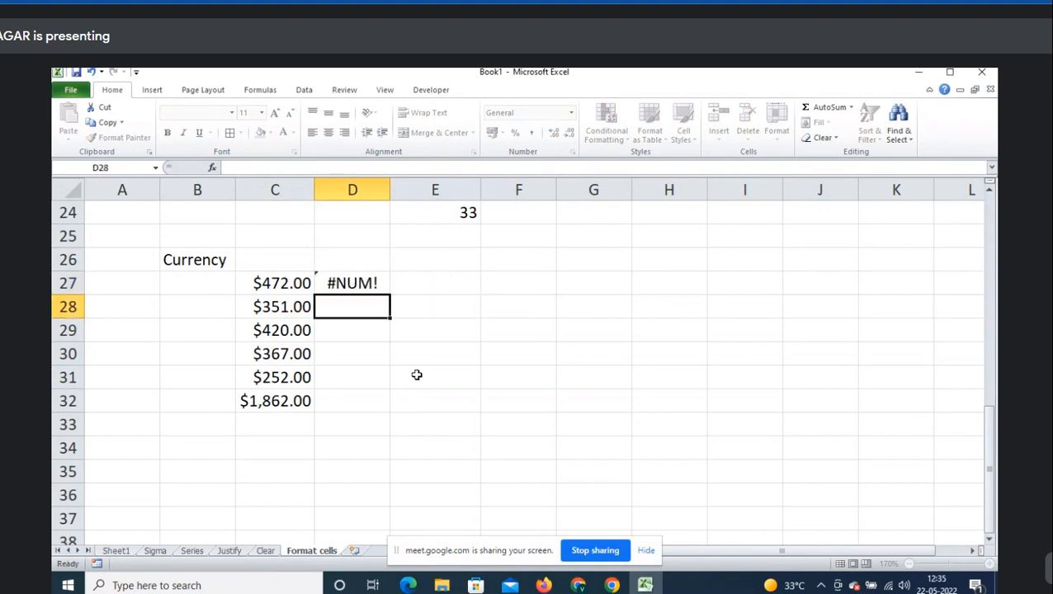
key("Up")
key("F2")
type("03")
key("Return")
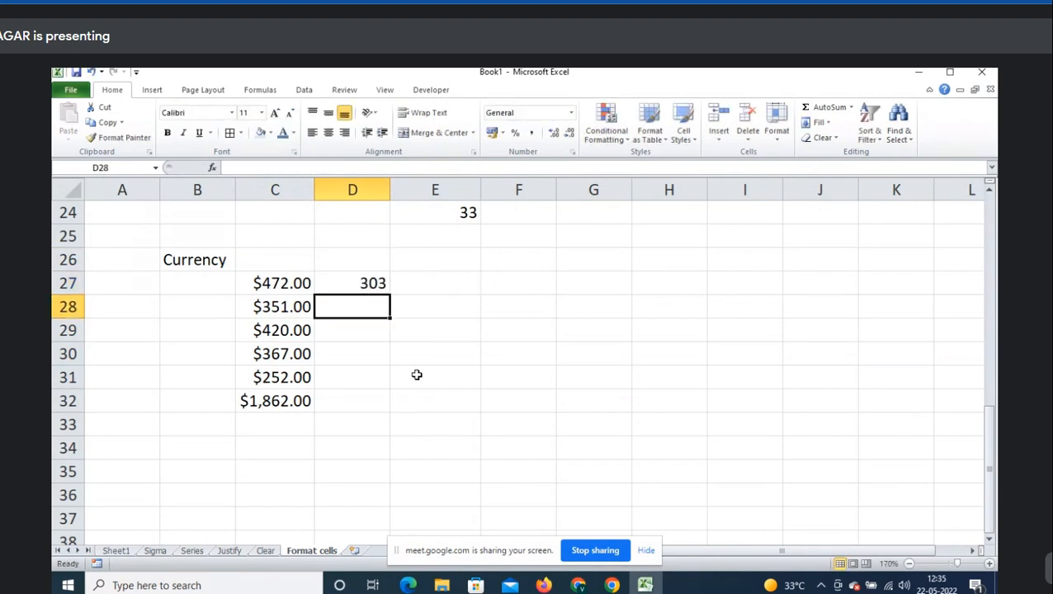
key("Up")
- Fill the random formula down to D31 and paste it back as values
key("shift+Down")
key("shift+Down")
key("shift+Down")
key("shift+Down")
key("ctrl+d")
key("ctrl+c")
key("ctrl+alt+v")
key("v")
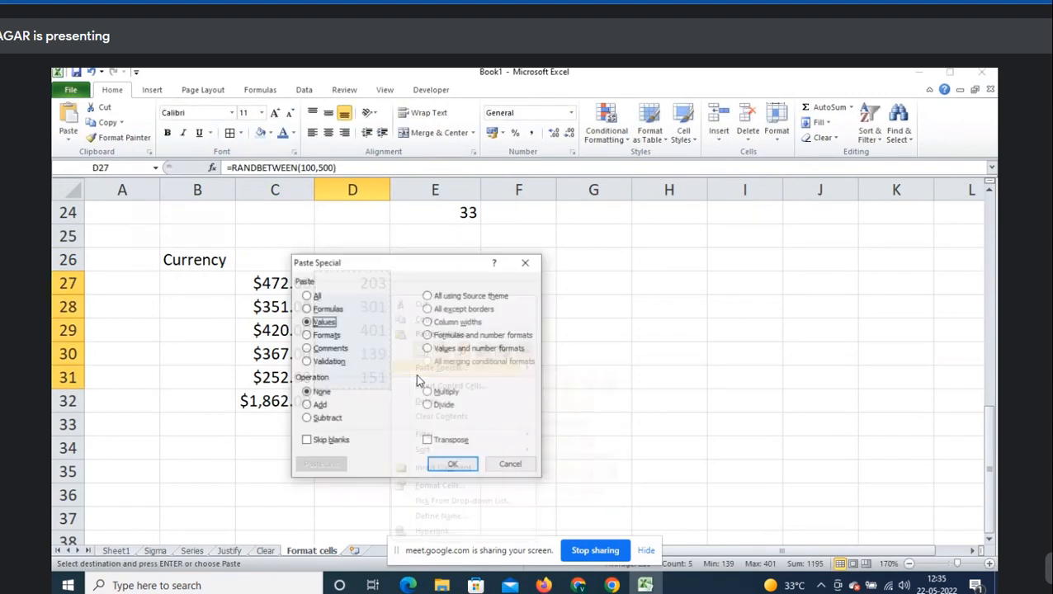
key("Return")
- Format D27:D31 as rupee Currency with 0 decimal places
key("ctrl+1")
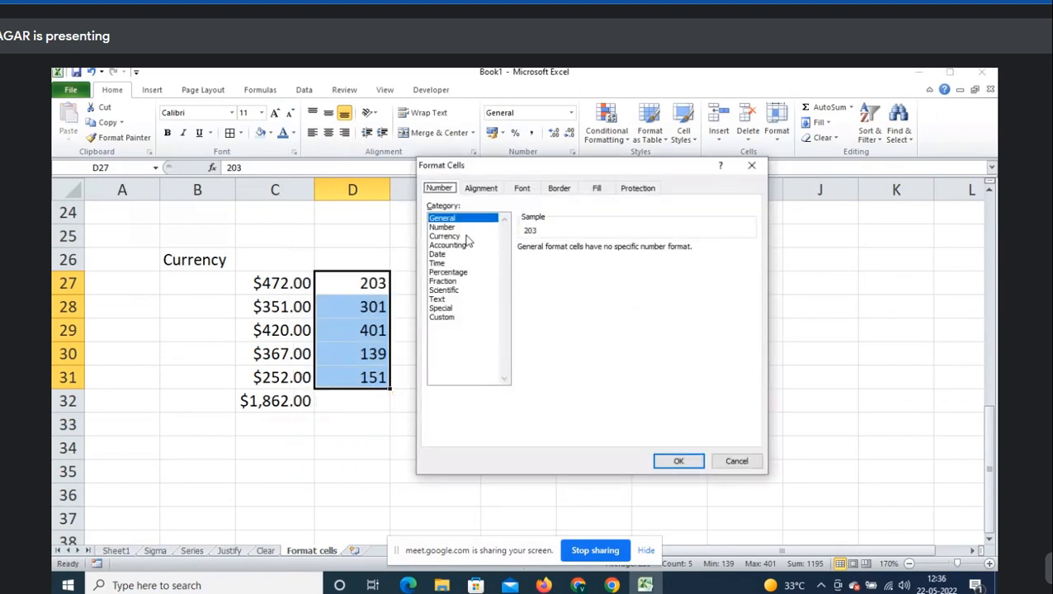
left_click(464, 237)
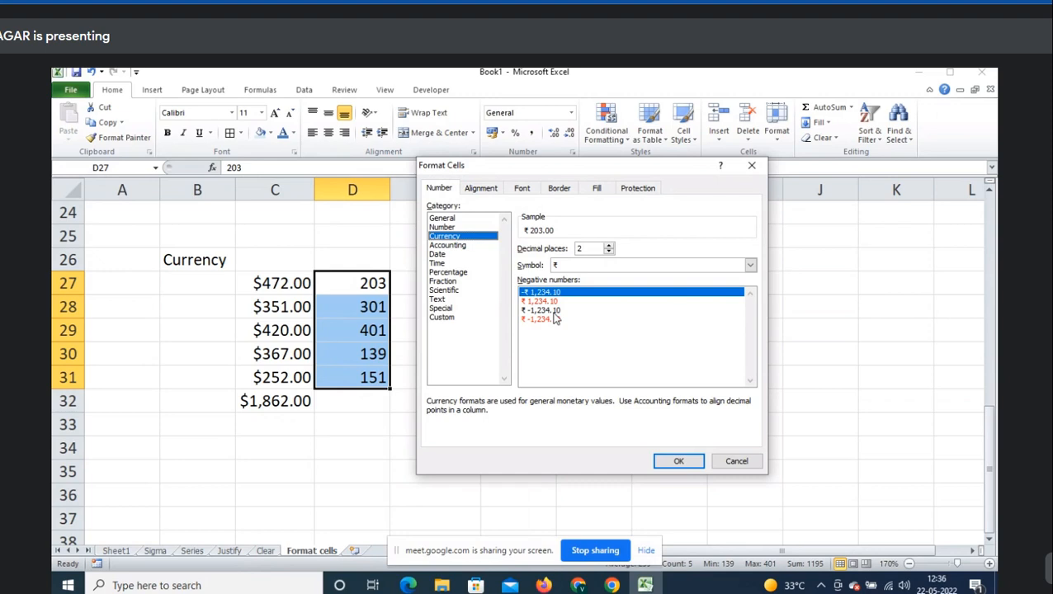
double_click(595, 247)
type("0")
left_click(678, 461)
- AutoSum the rupee values into D32 for a total of ₹ 1,195
left_click_drag(360, 283, 364, 392)
left_click(364, 401)
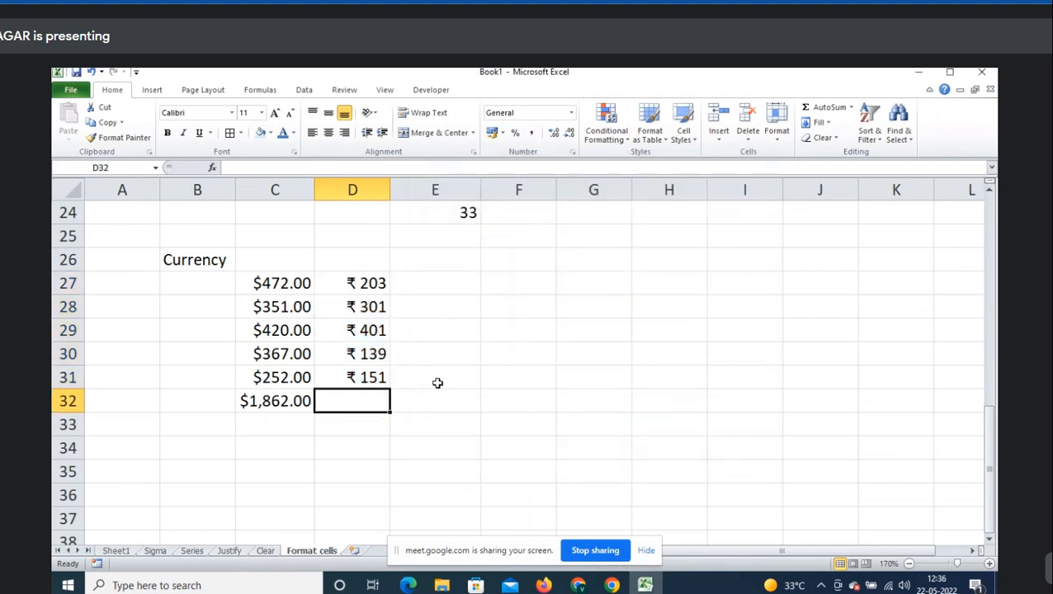
key("alt+equal")
key("Return")
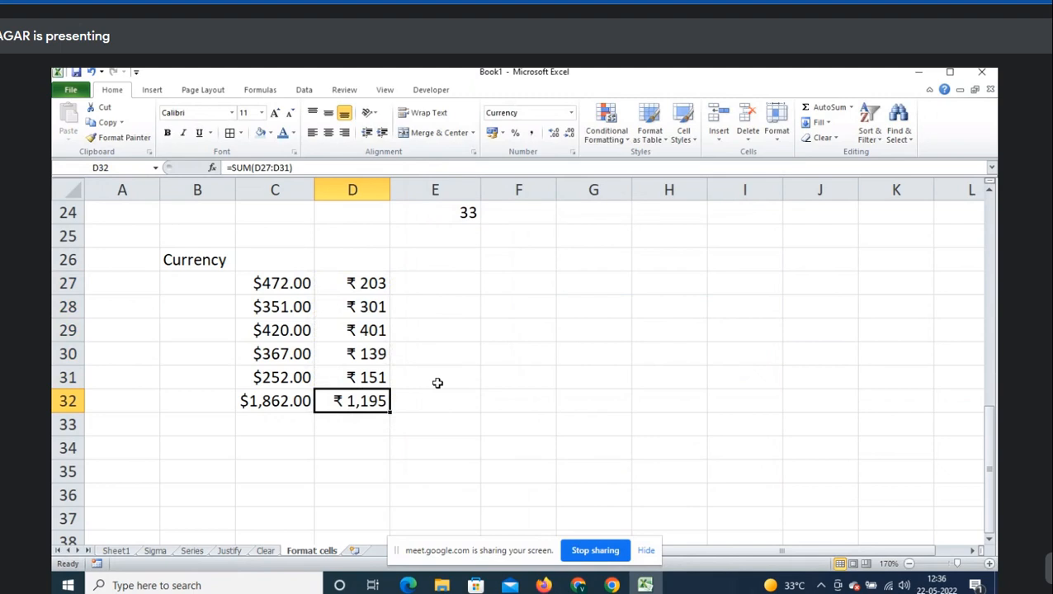
- Copy the rupee values and total D27:D32 into E27:E32 as plain values
left_click(210, 463)
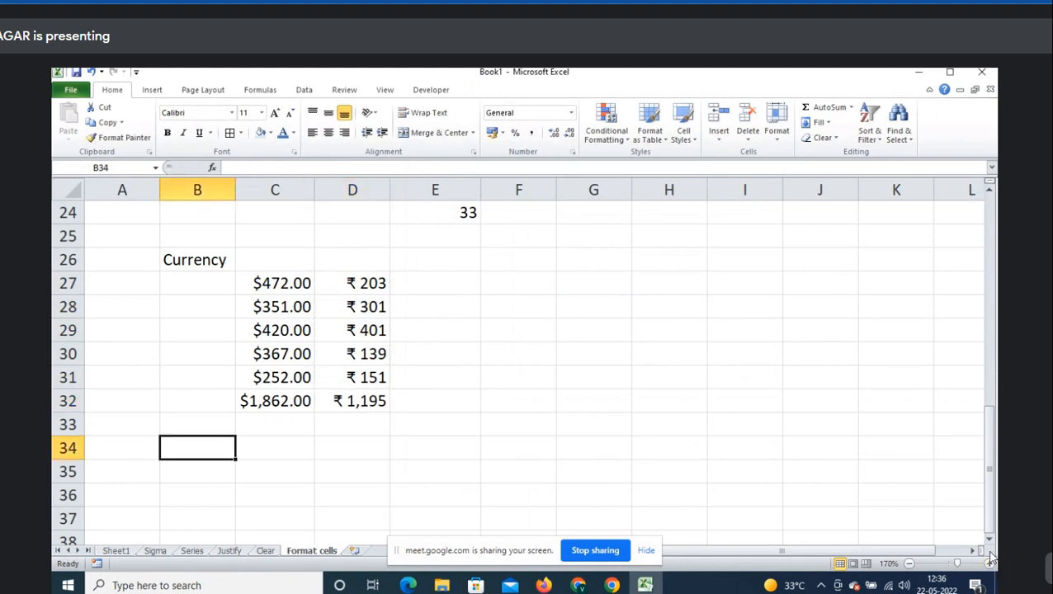
scroll(594, 400, "down", 2)
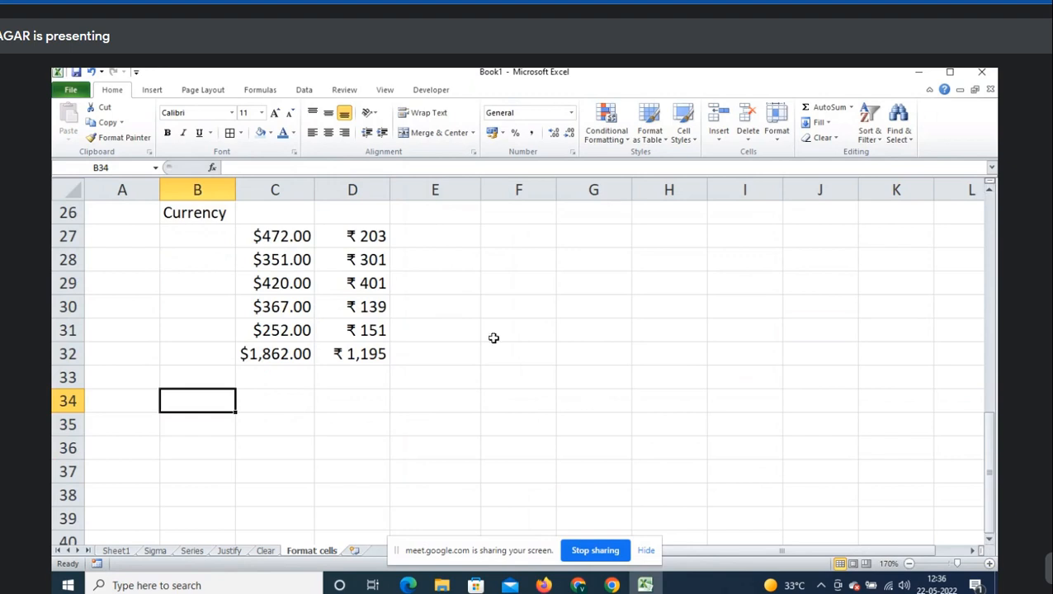
scroll(496, 361, "up", 3)
left_click(448, 316)
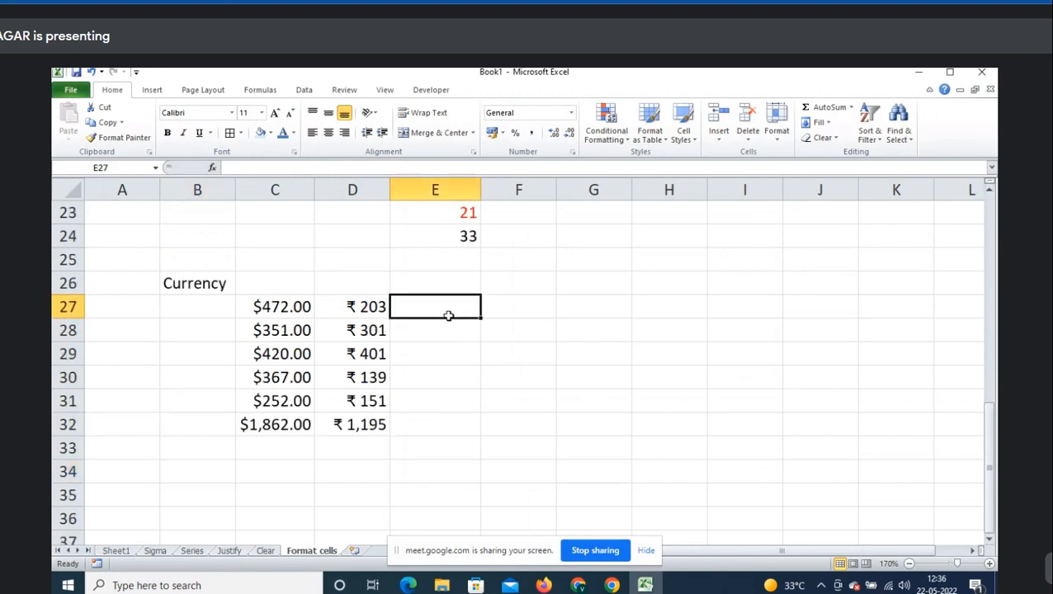
left_click(374, 310)
key("ctrl+shift+Down")
key("ctrl+c")
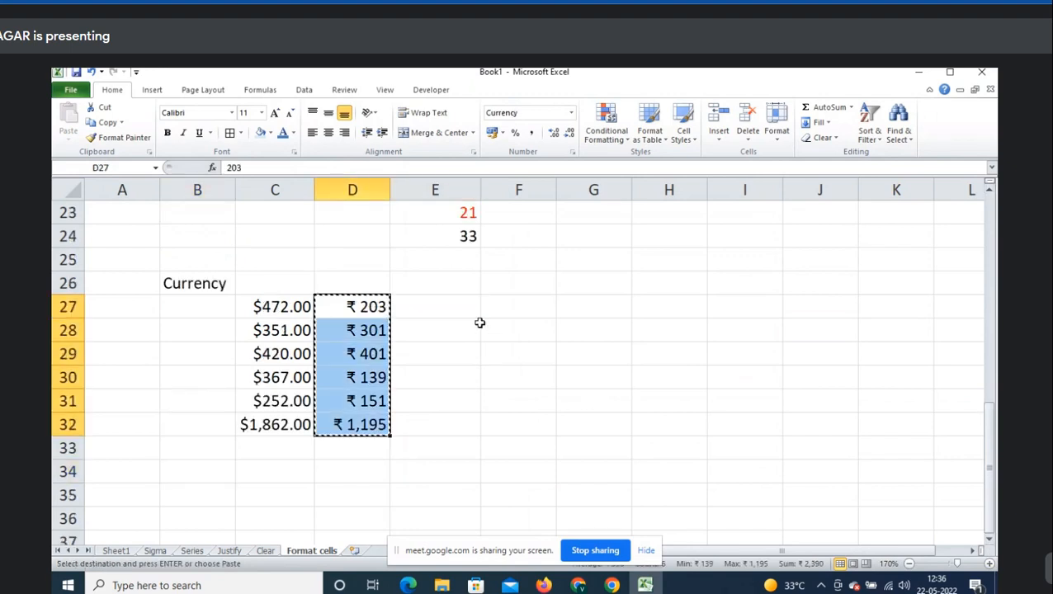
key("Right")
key("Menu")
key("v")
key("Escape")
key("Down")
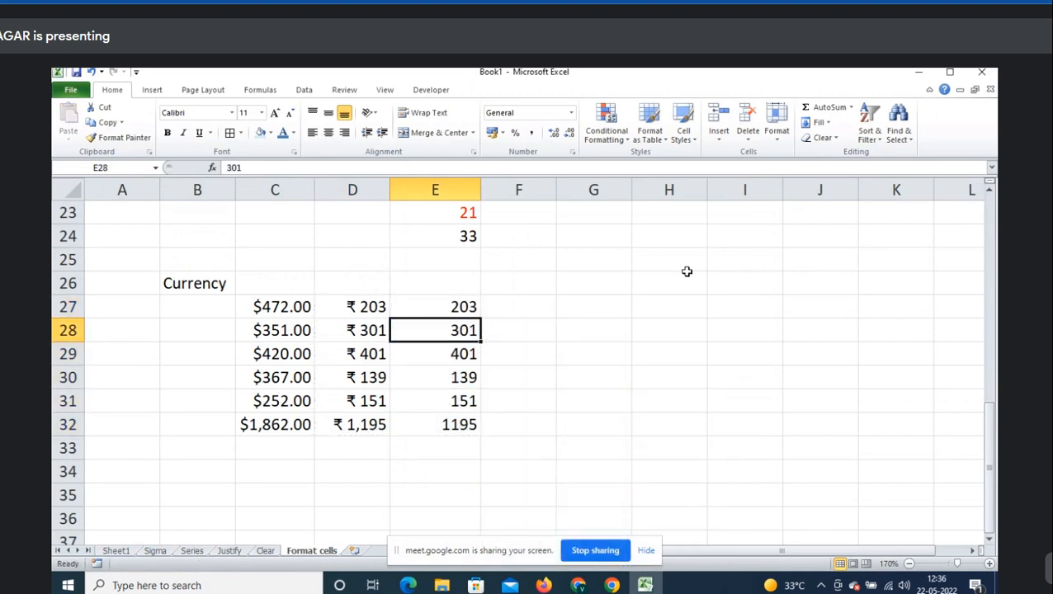
- Replace E28 with -301 and E30 with -139
type("-301")
key("Return")
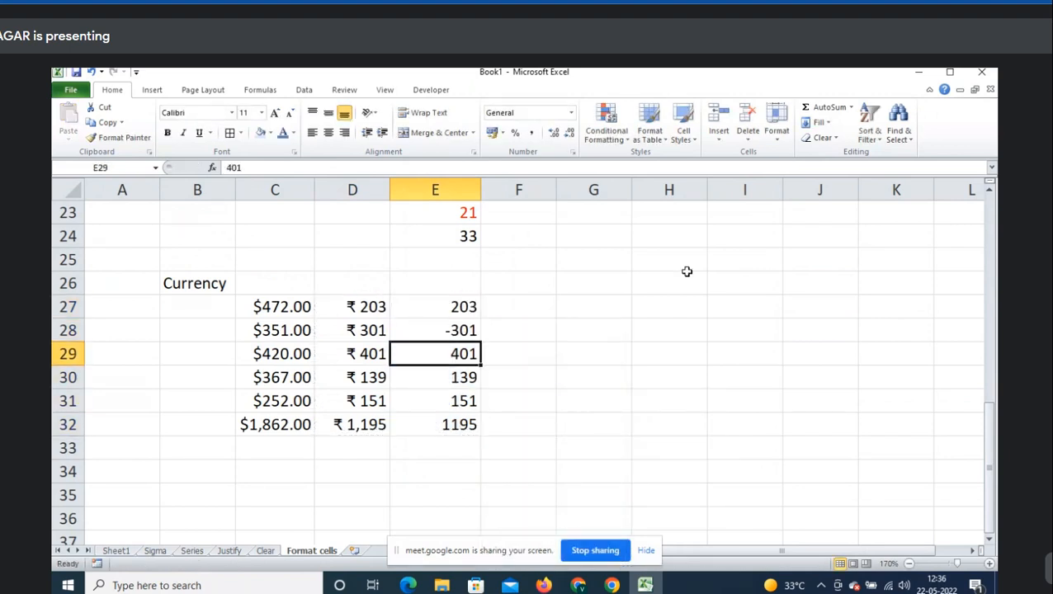
key("Return")
type("-139")
key("Return")
key("Up")
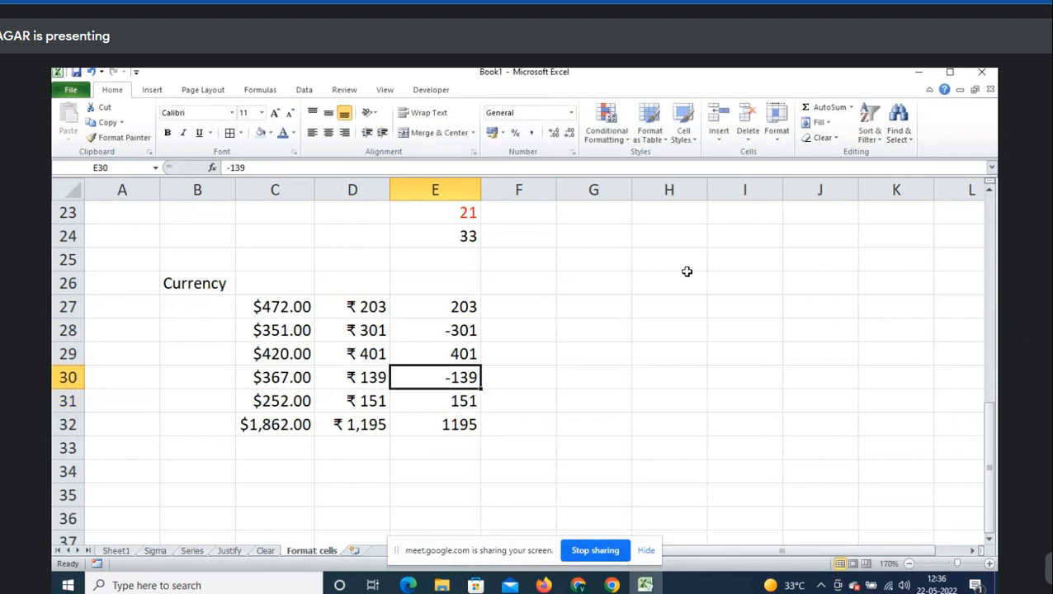
- Format E27:E32 as rupee Currency, 0 decimals, with the ₹ -1,234 negative style
key("ctrl+Up")
key("ctrl+shift+Down")
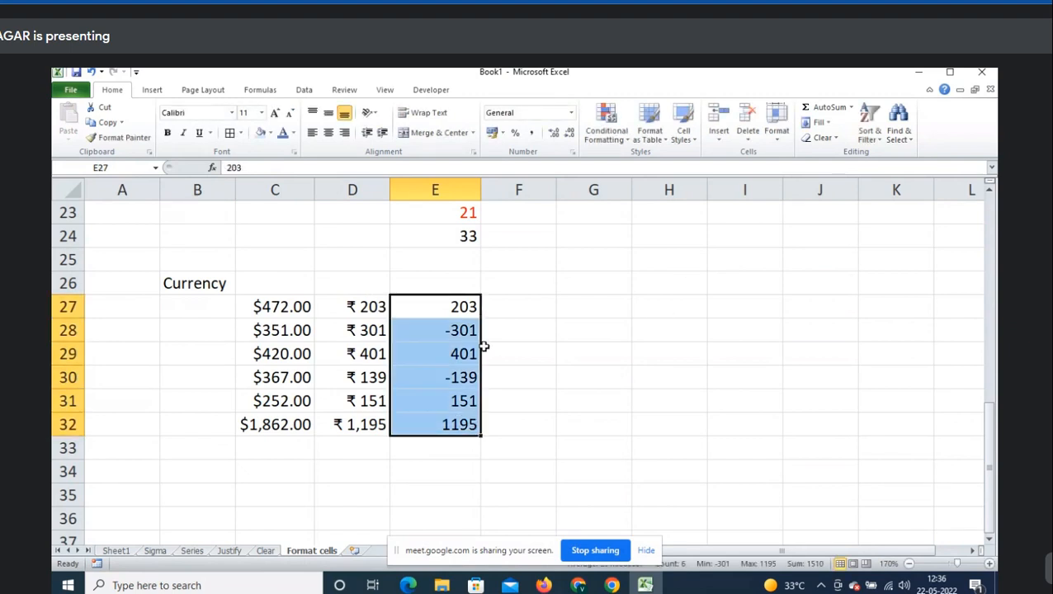
key("ctrl+1")
left_click_drag(465, 169, 626, 166)
left_click(519, 232)
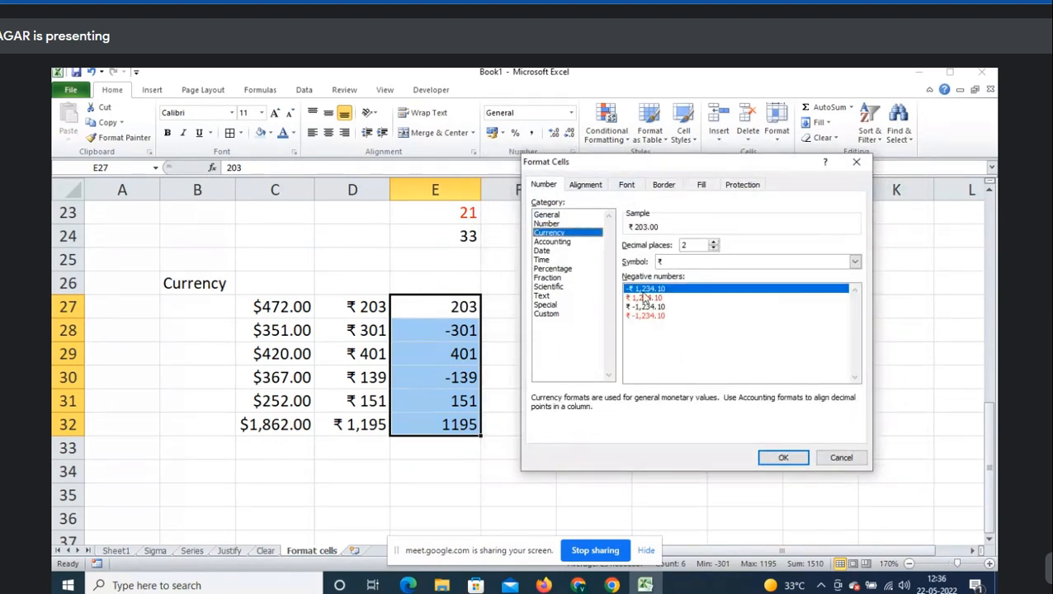
double_click(713, 250)
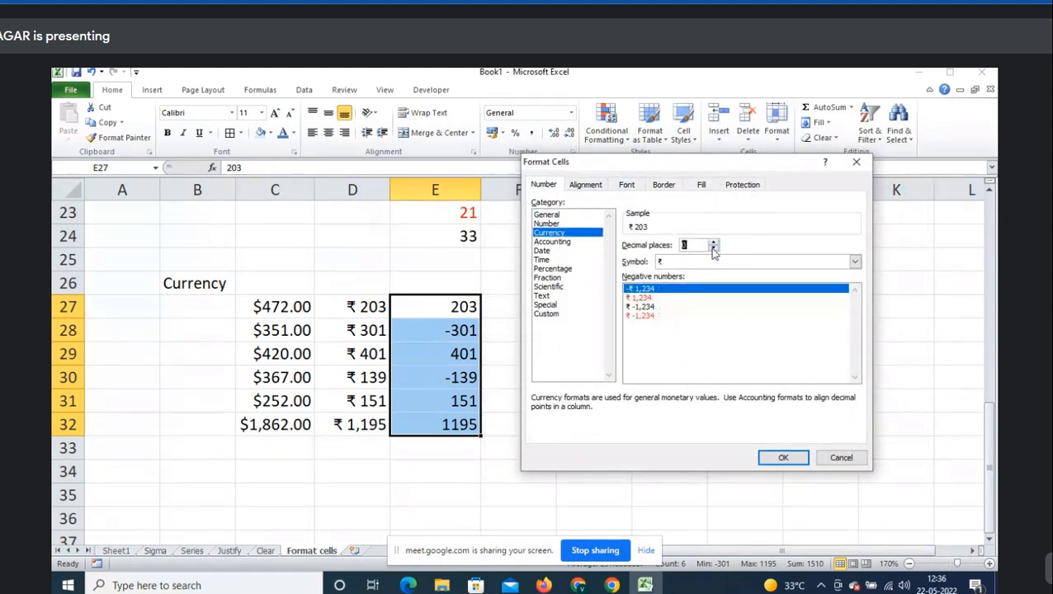
left_click(645, 316)
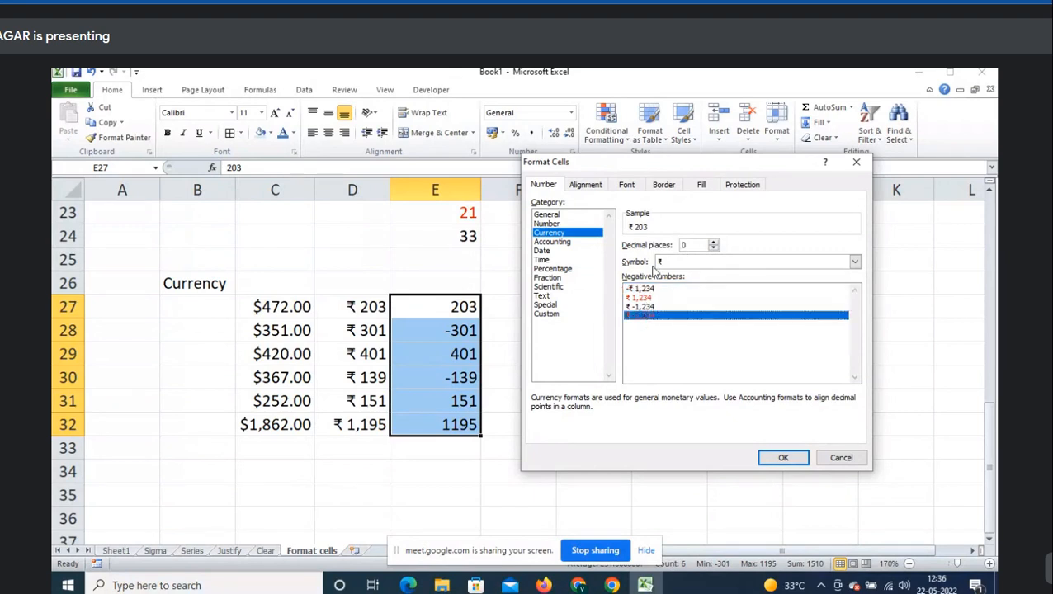
left_click(645, 307)
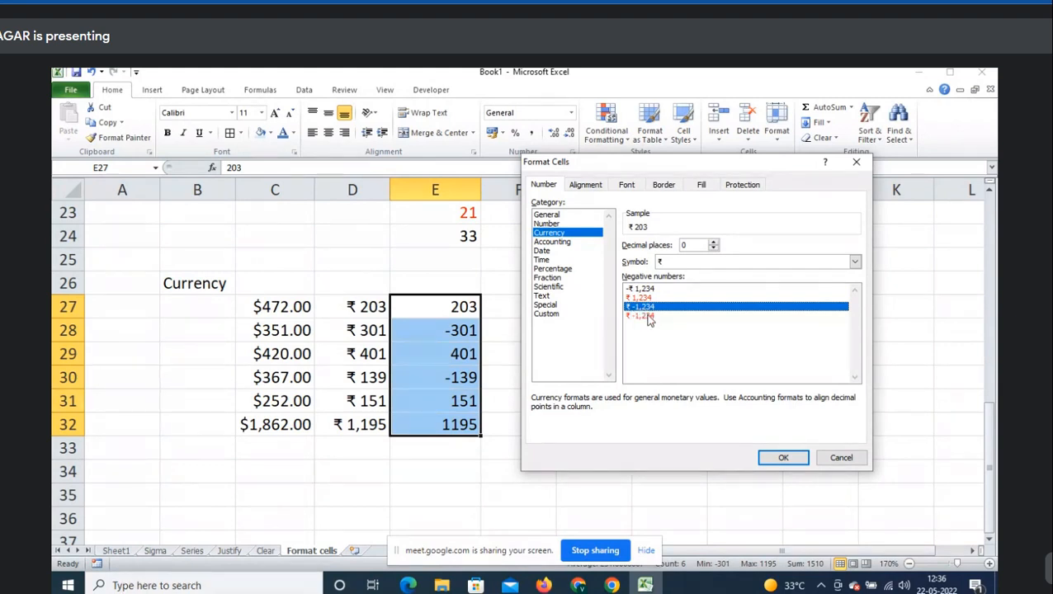
left_click(779, 458)
left_click(525, 326)
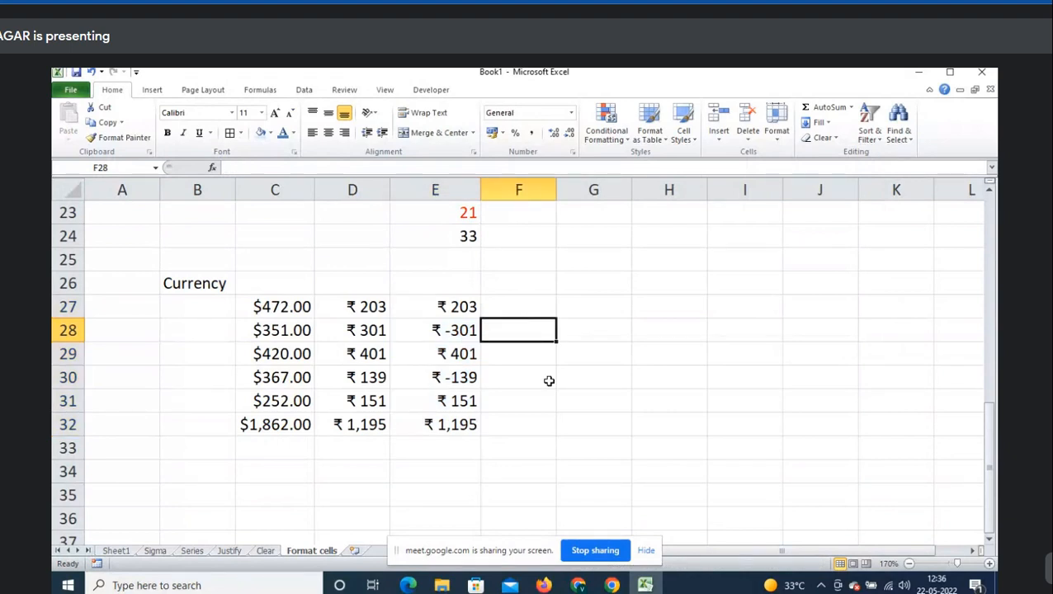
- Copy the rupee figures E27:E32 into F27:F32
left_click_drag(452, 306, 454, 424)
key("ctrl+c")
left_click(519, 310)
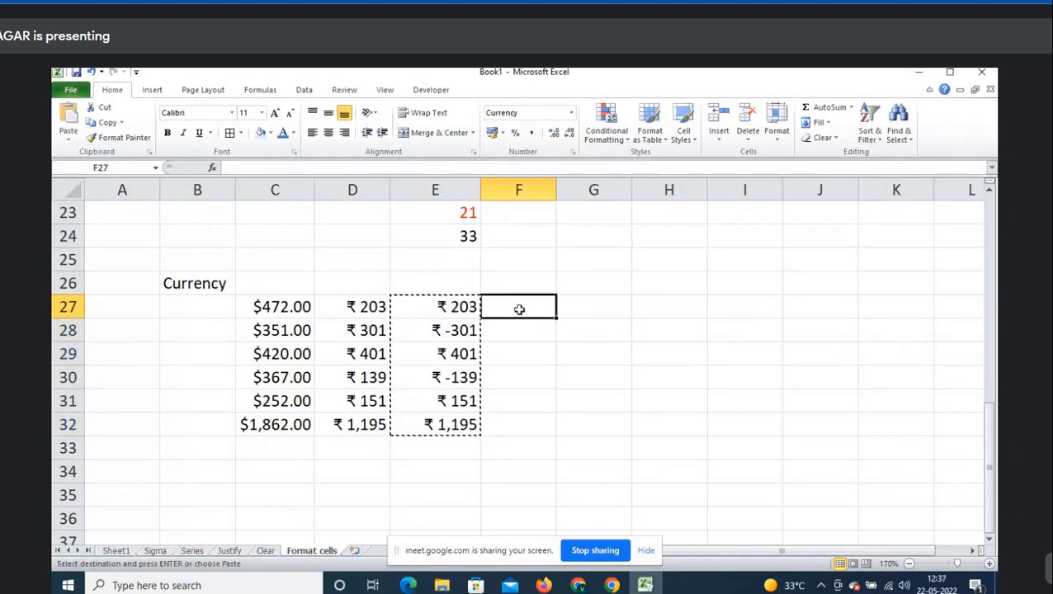
key("Return")
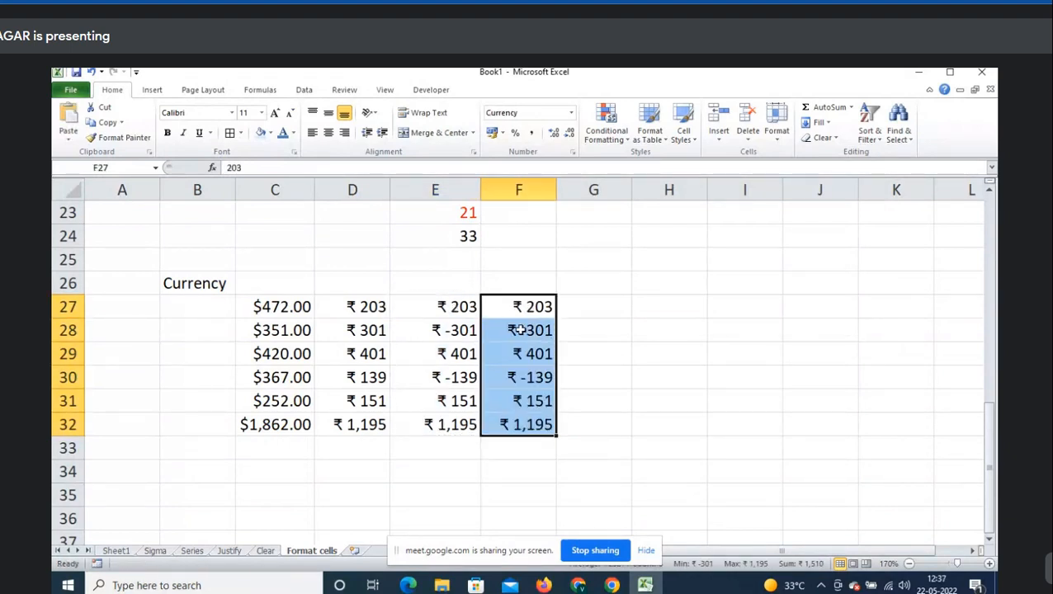
- Change F27:F32's currency format to show negative values in red
key("ctrl+1")
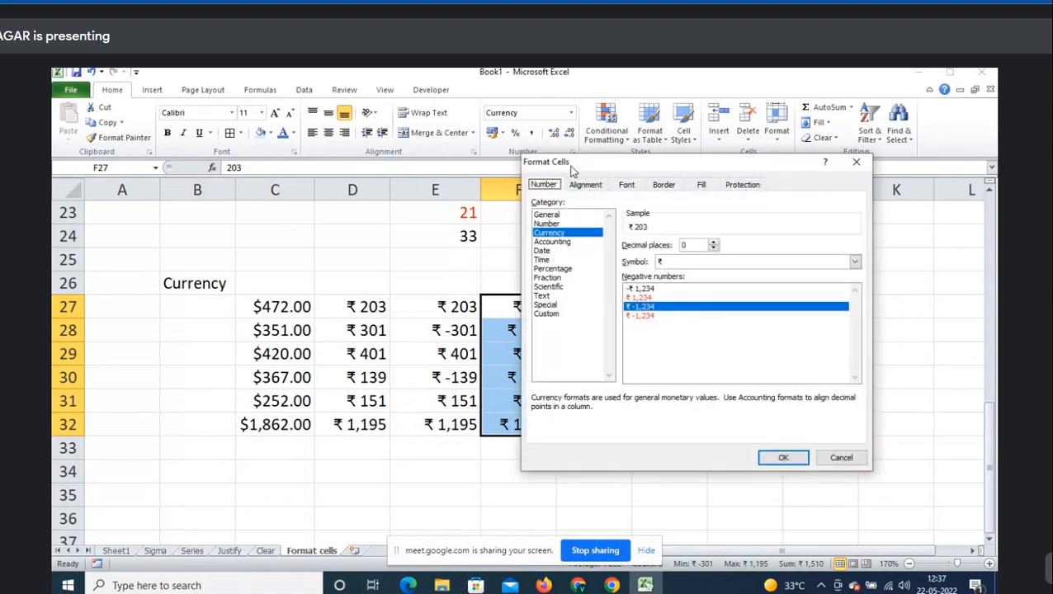
left_click_drag(573, 169, 630, 176)
left_click(704, 323)
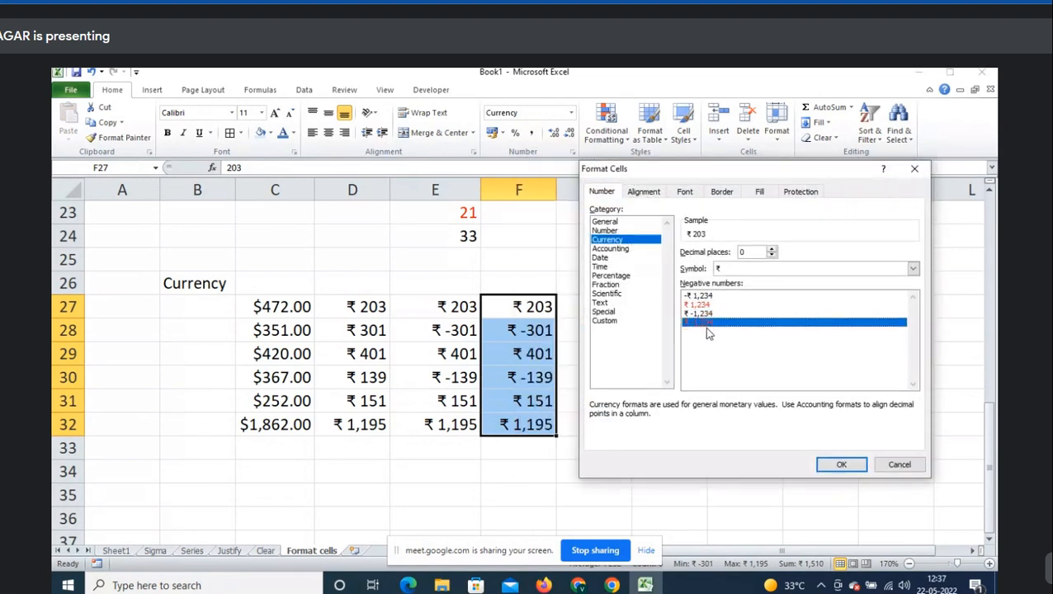
left_click(857, 467)
left_click(514, 331)
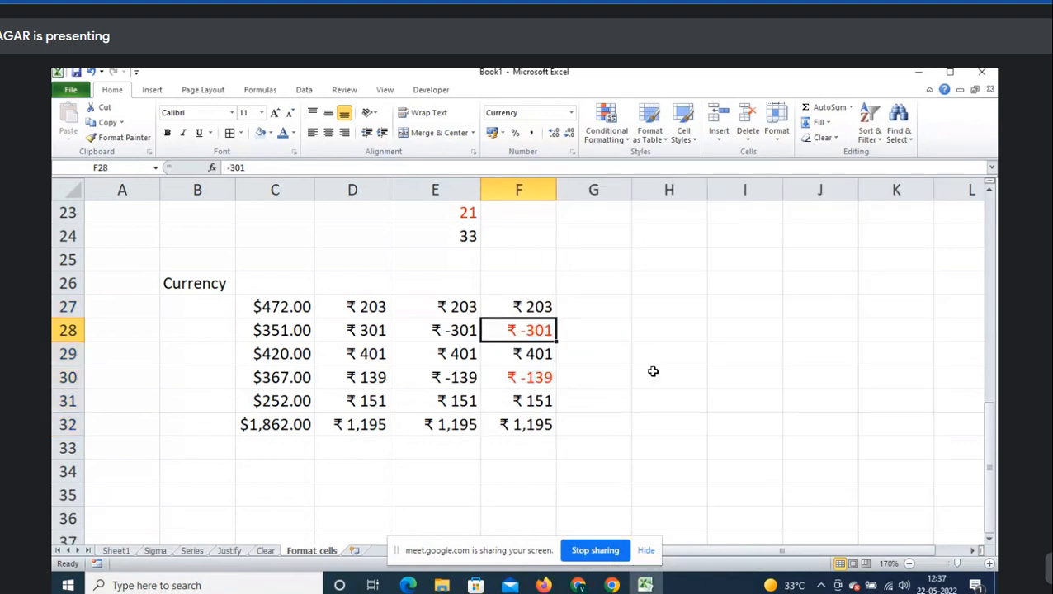
- Type the note 'Select required currency symbol' in C26
left_click(239, 450)
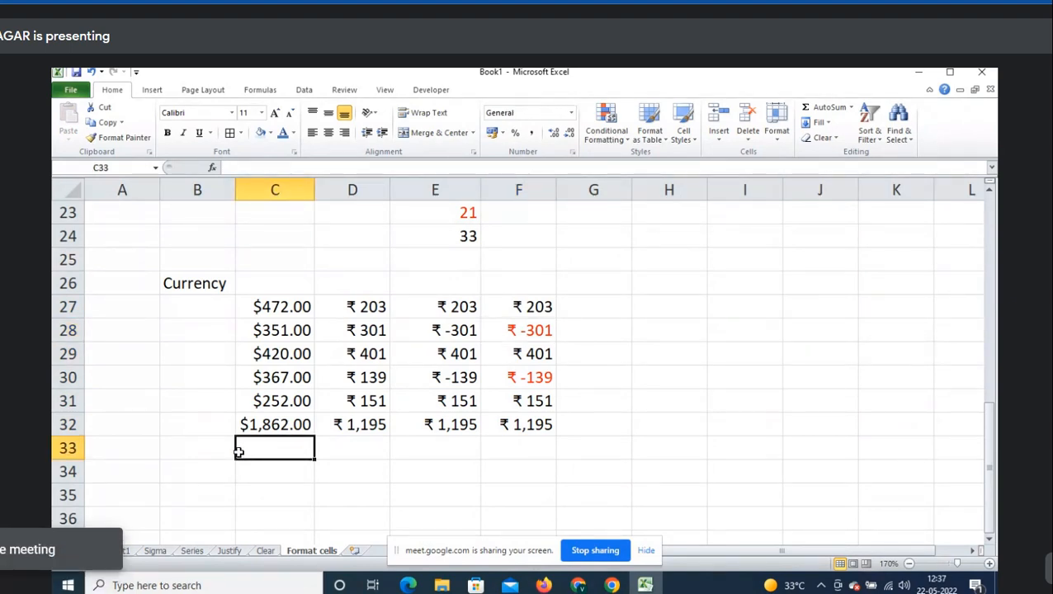
key("Up")
key("Up")
key("Up")
key("Up")
key("Up")
key("Up")
key("Up")
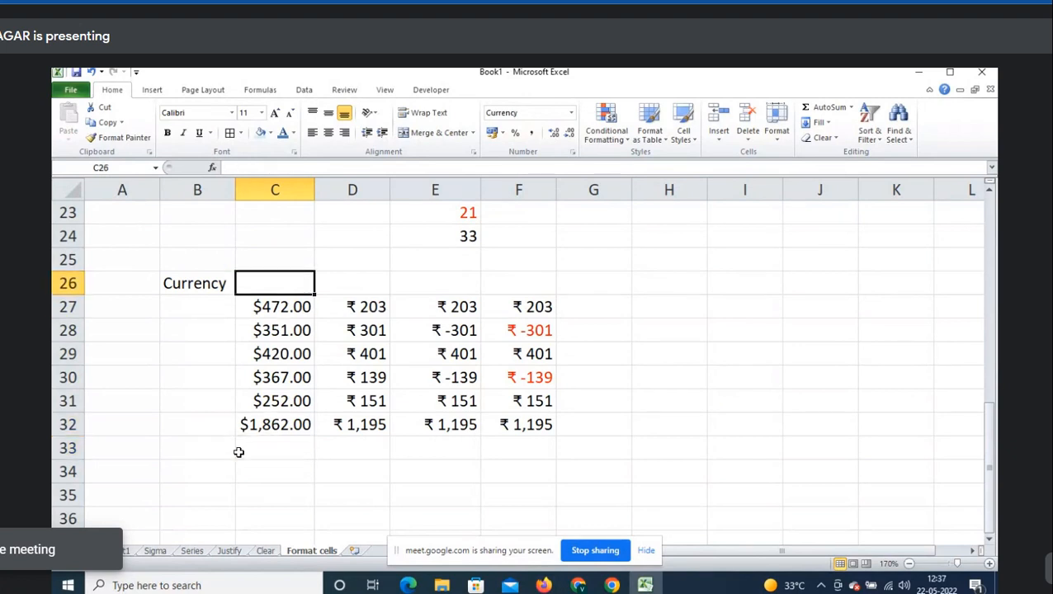
type("Select requ")
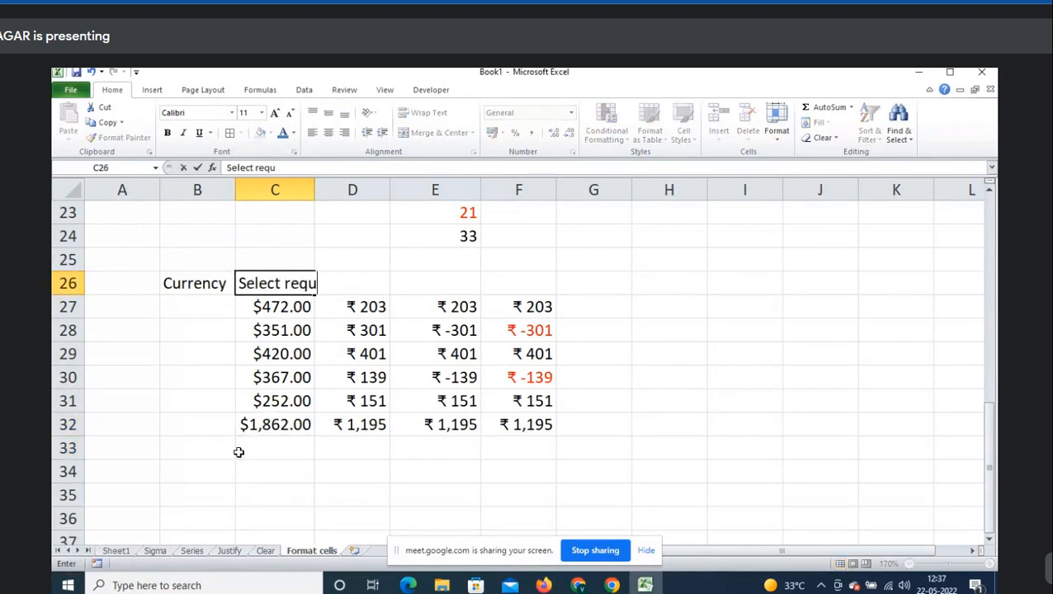
type("ired co")
key("BackSpace")
key("BackSpace")
type("c")
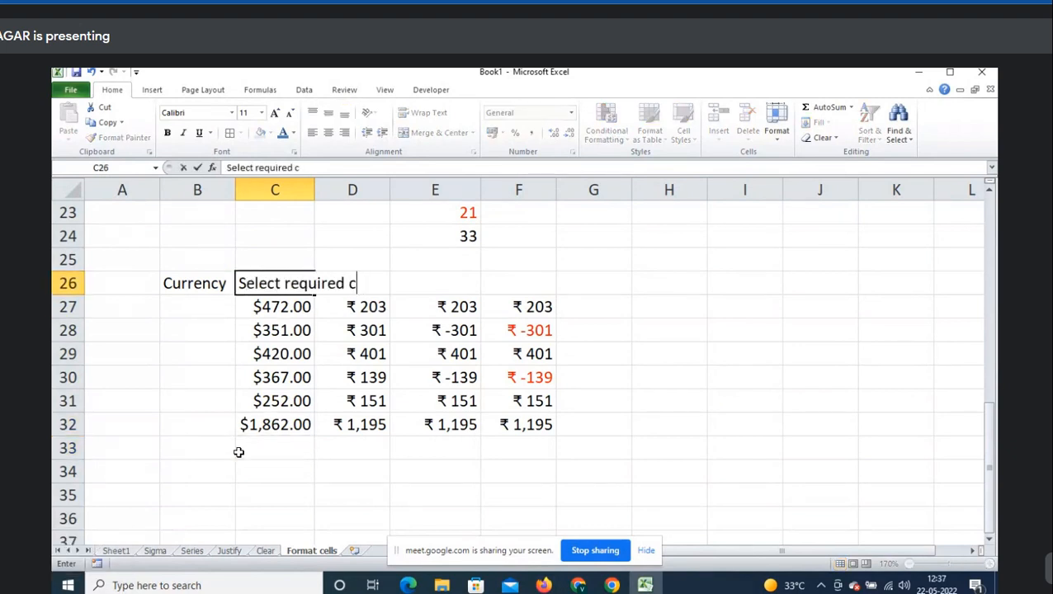
type("urrency sum")
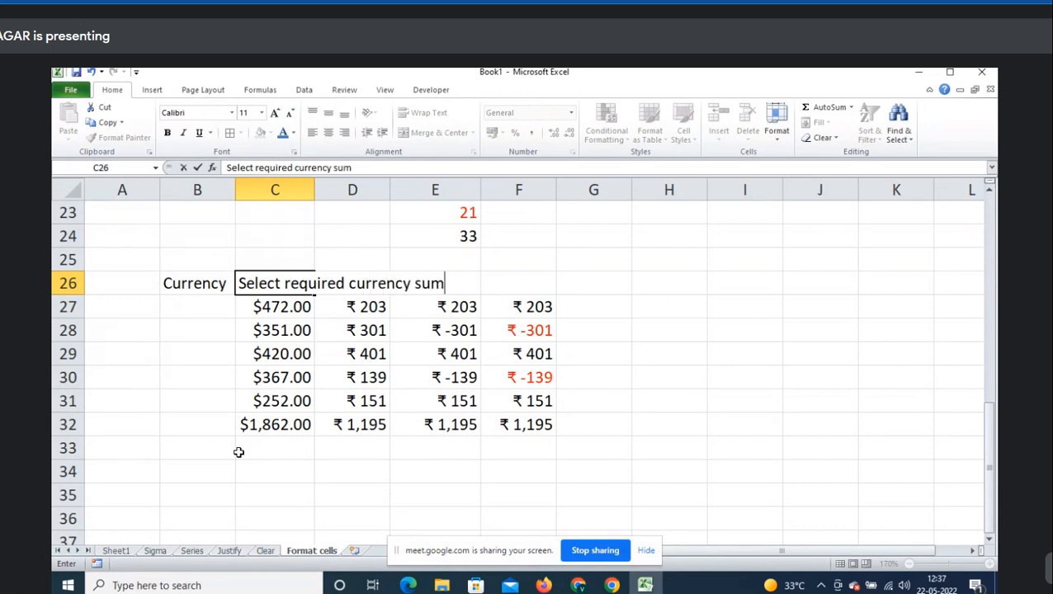
key("BackSpace")
key("BackSpace")
type("ymbol")
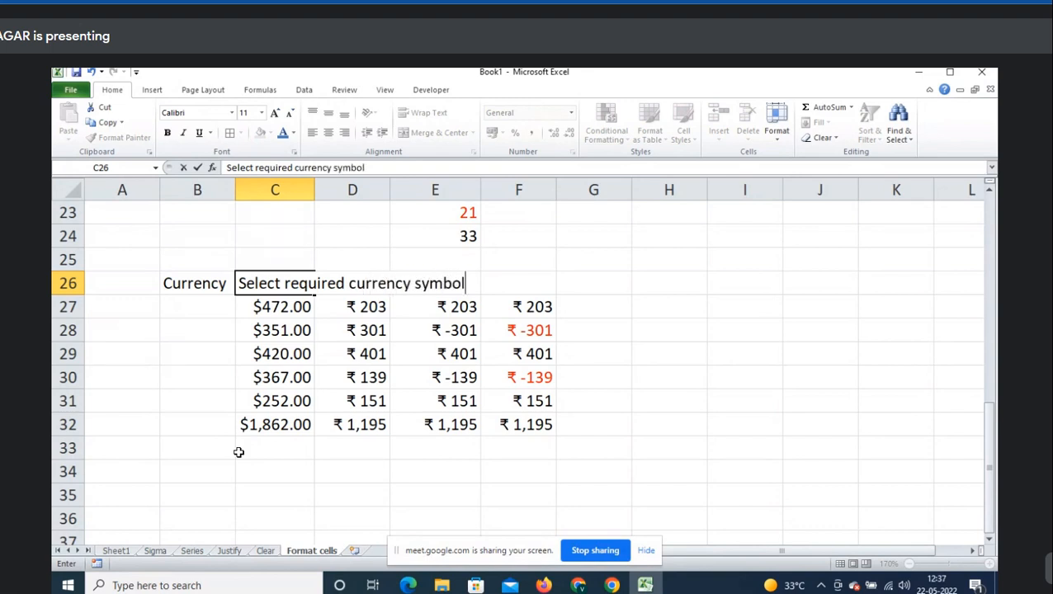
key("Return")
left_click(238, 452)
left_click(232, 454)
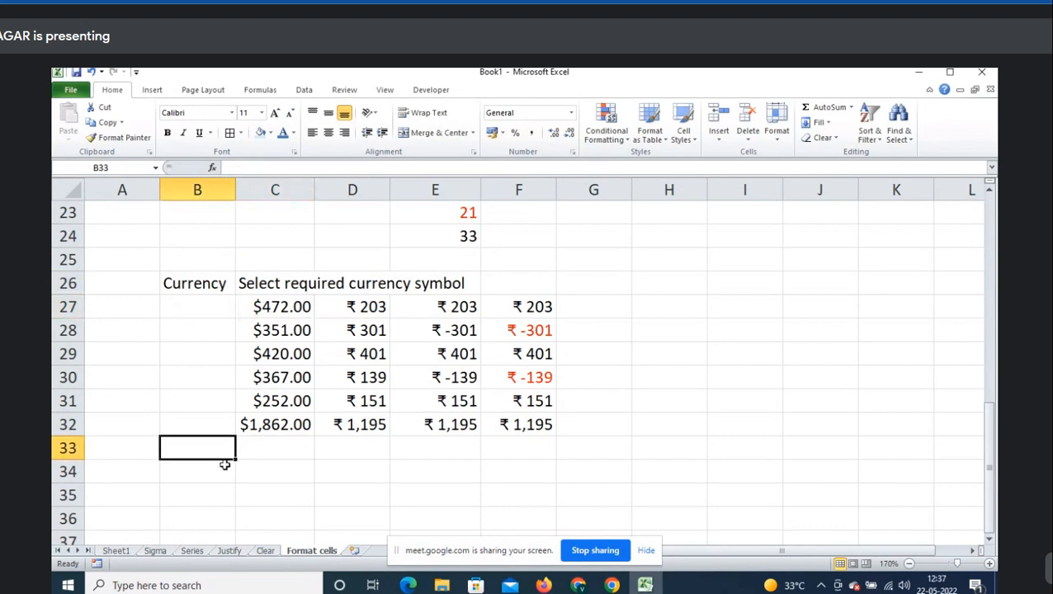
scroll(224, 445, "down", 1)
left_click(221, 402)
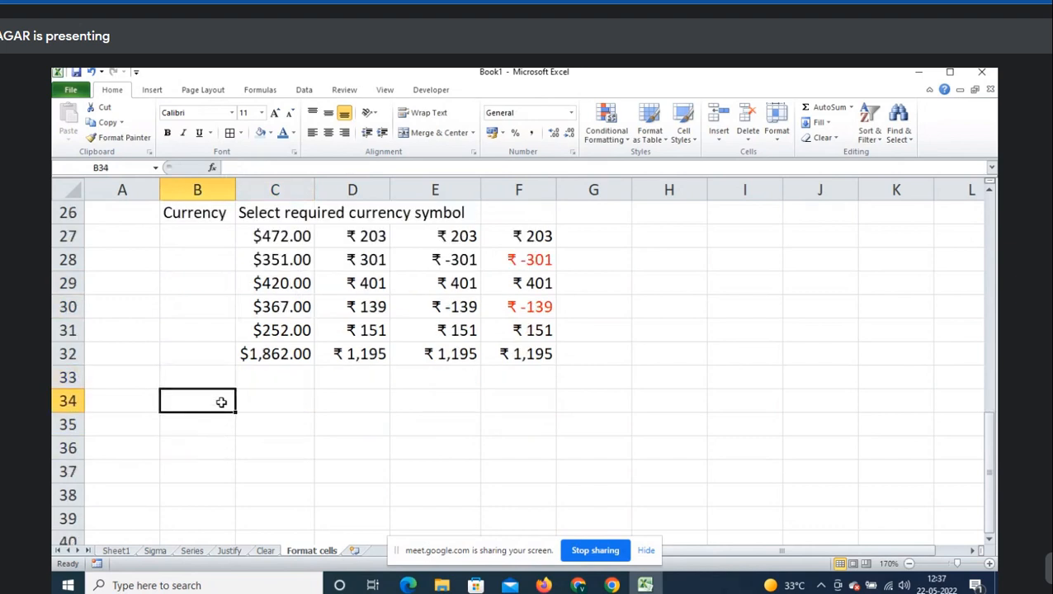
key("ctrl+1")
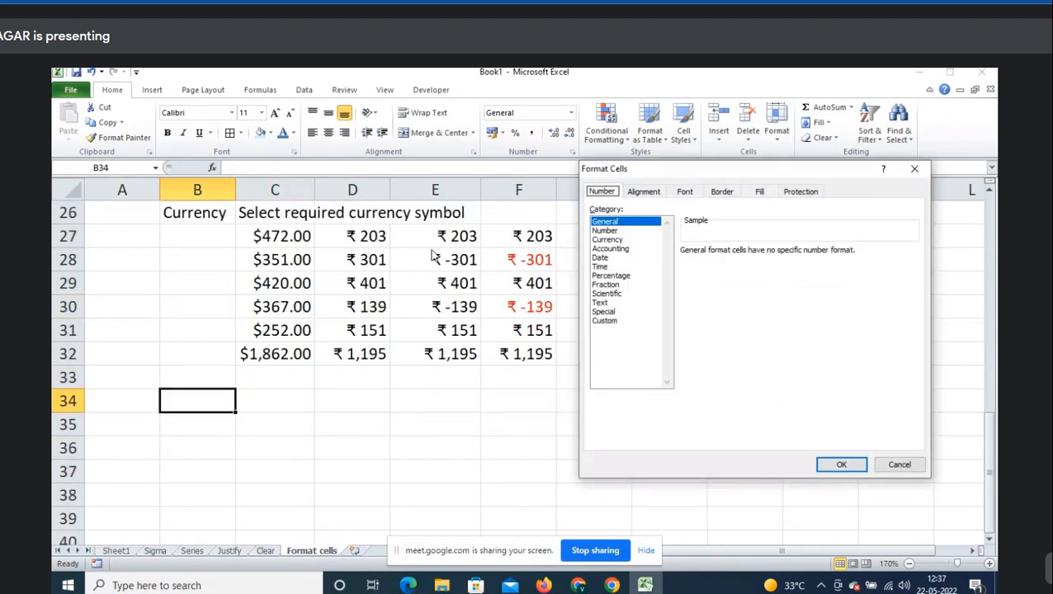
left_click(630, 240)
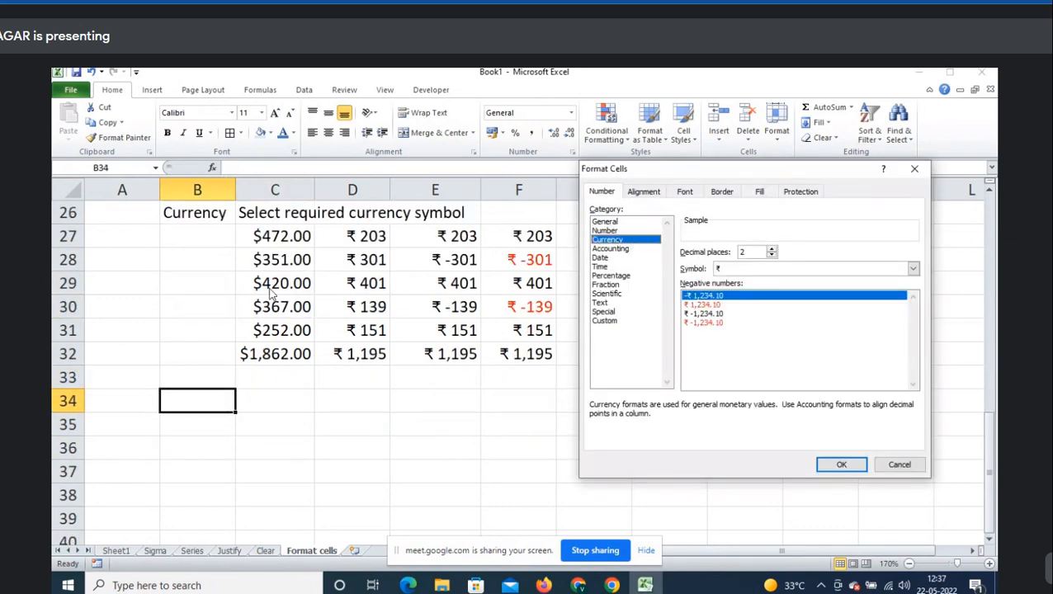
left_click(632, 249)
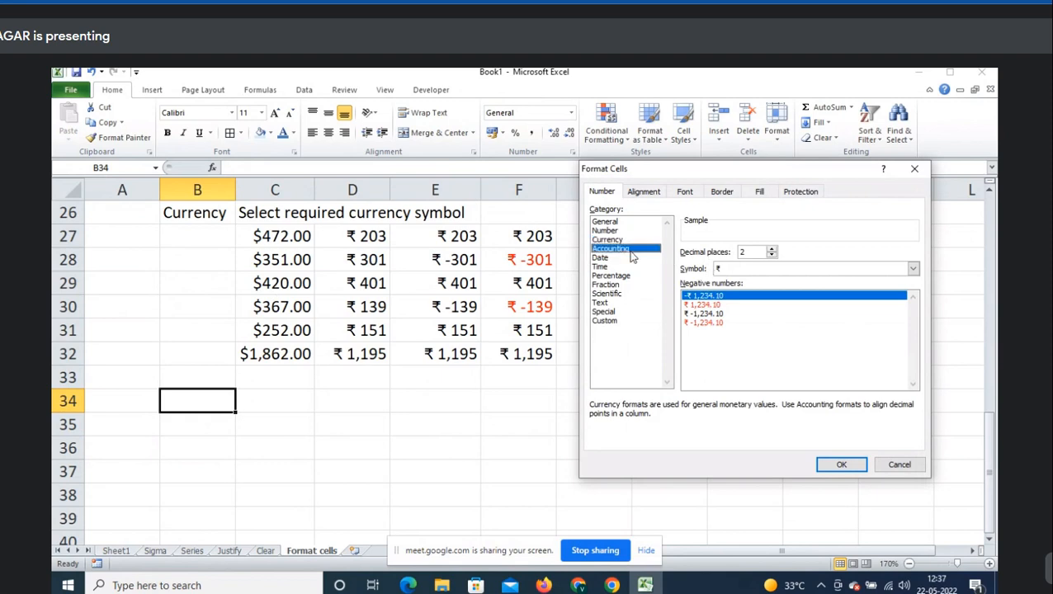
left_click(895, 464)
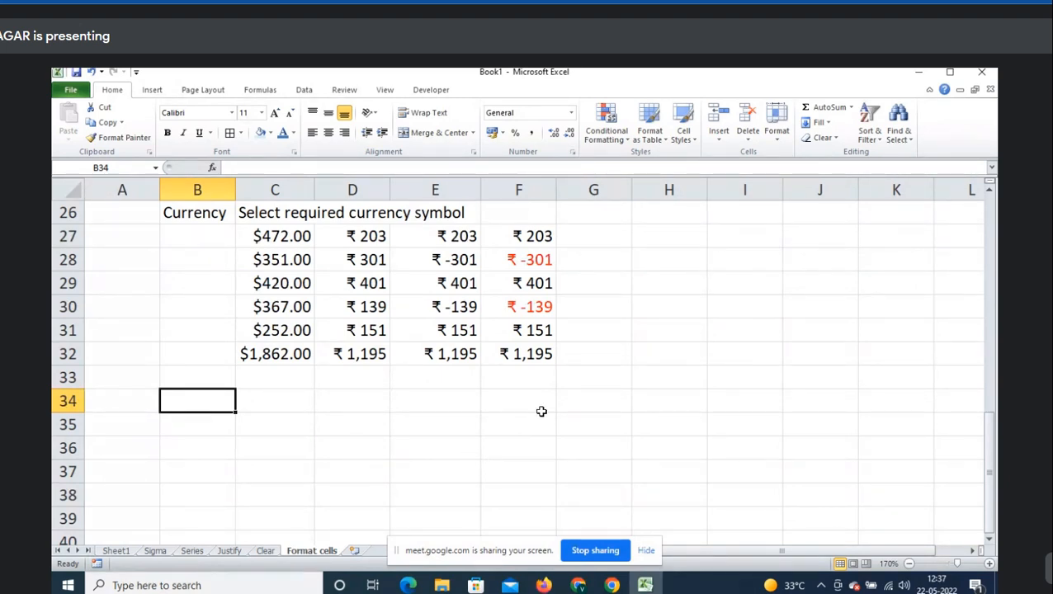
scroll(541, 411, "down", 1)
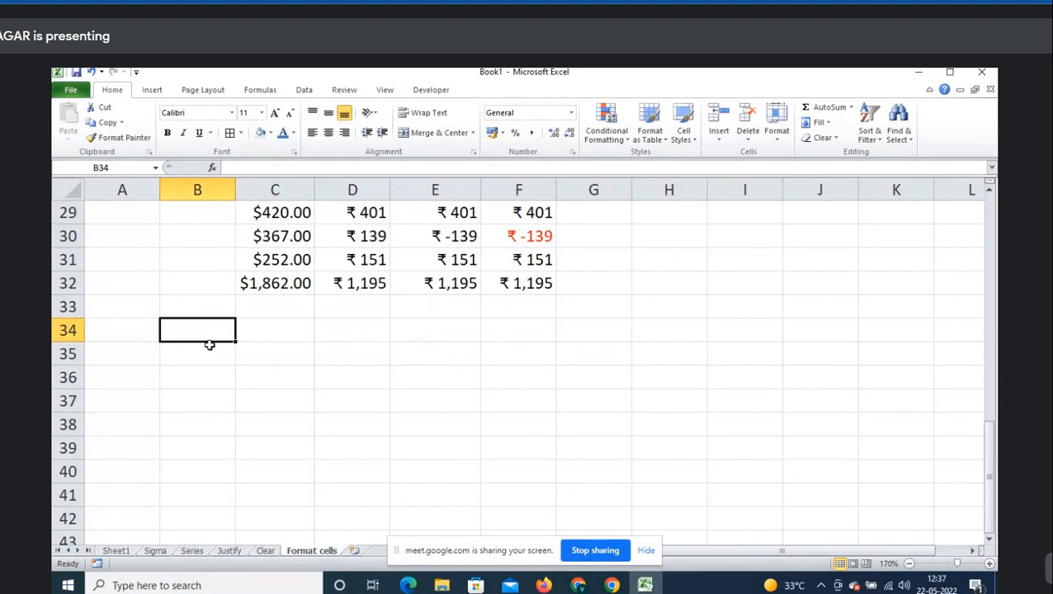
- Label cell B34 'Accounting'
type("C")
key("BackSpace")
type("Accounting")
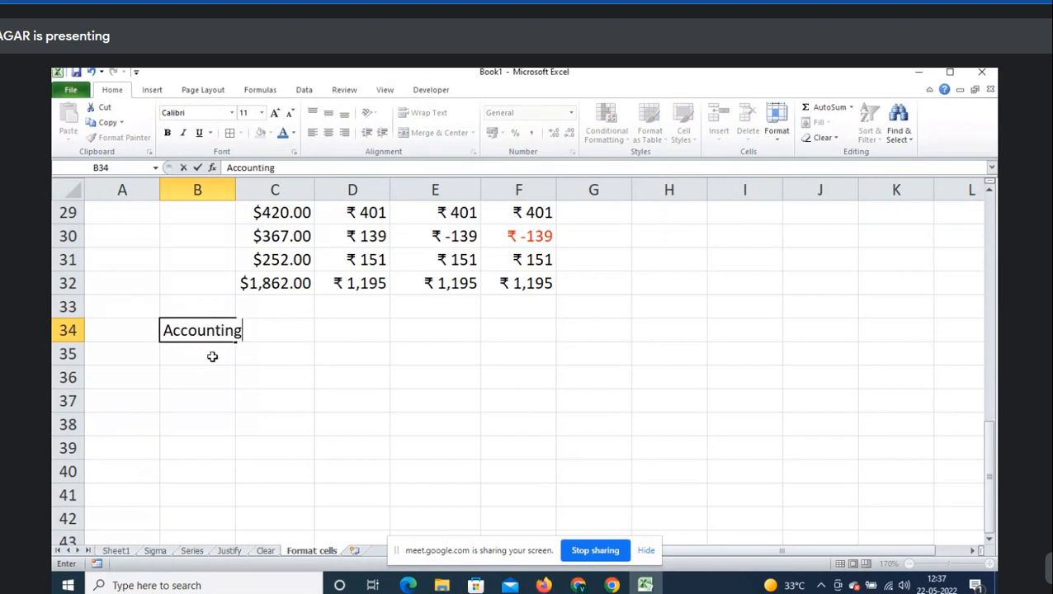
key("Tab")
key("Down")
key("Right")
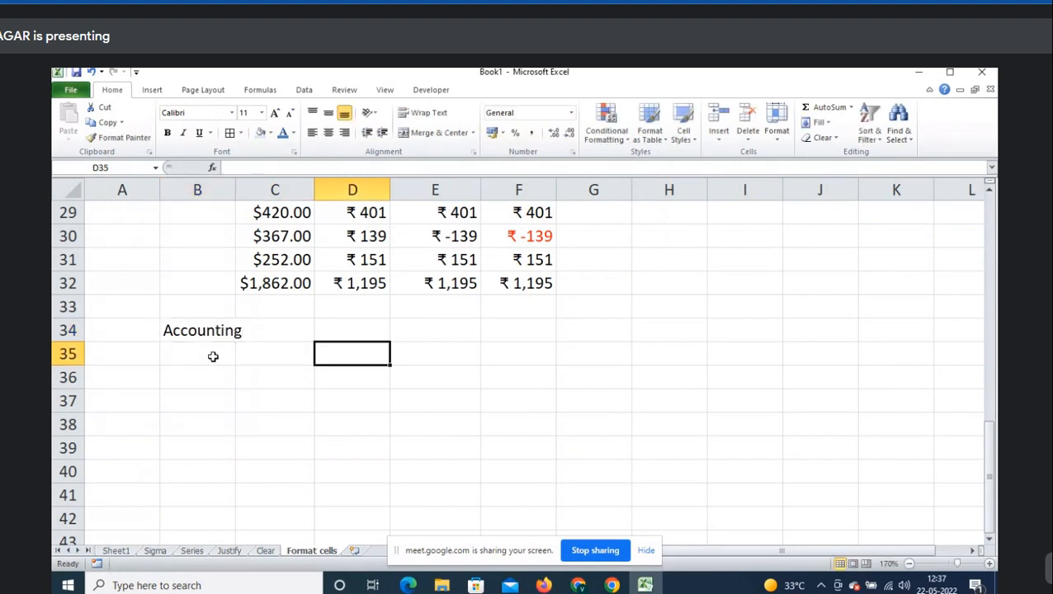
- Enter =RANDBETWEEN(100,500) in D35
type("=ran")
key("Down")
key("Tab")
type("100,50")
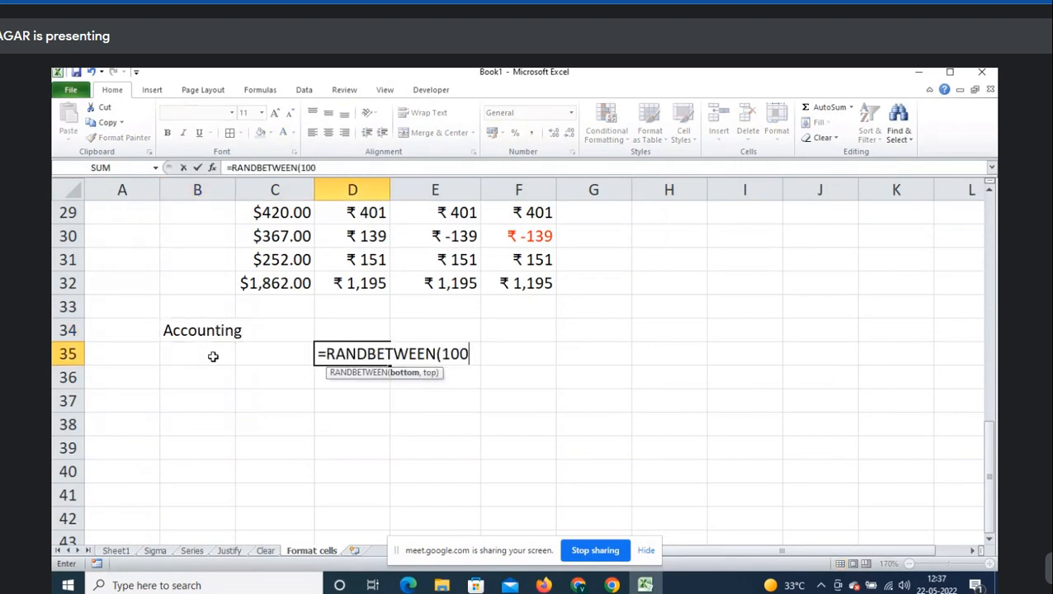
key("Return")
key("F2")
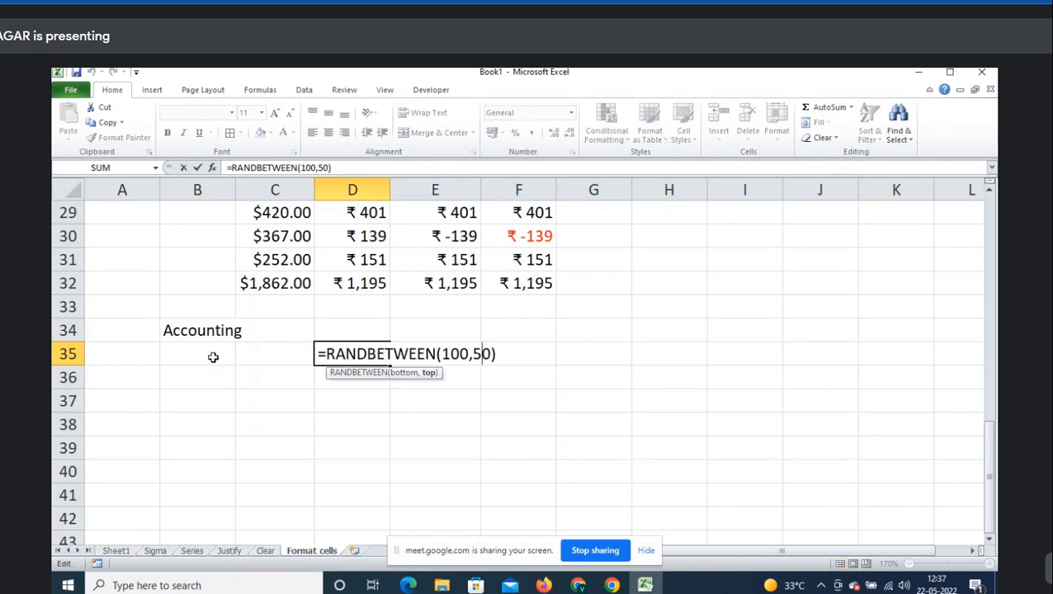
type("0")
key("Return")
key("Up")
- Fill the random formula across D35:F39 and convert it to fixed values
key("shift+Down")
key("shift+Down")
key("shift+Down")
key("shift+Down")
key("shift+Right")
key("ctrl+r")
key("shift+Right")
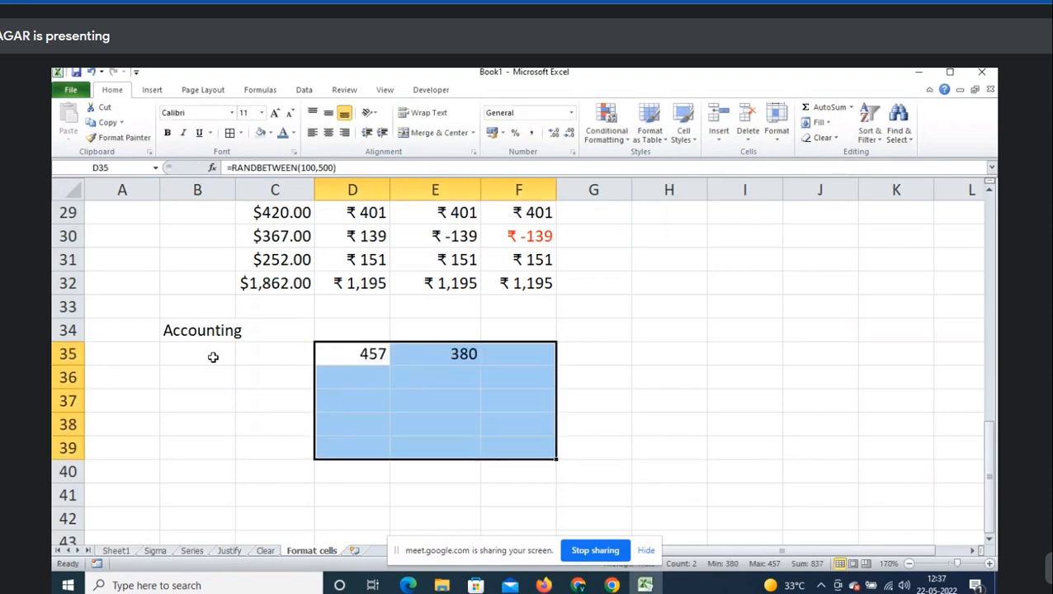
key("ctrl+r")
key("ctrl+d")
key("ctrl+c")
key("shift+F10")
key("s")
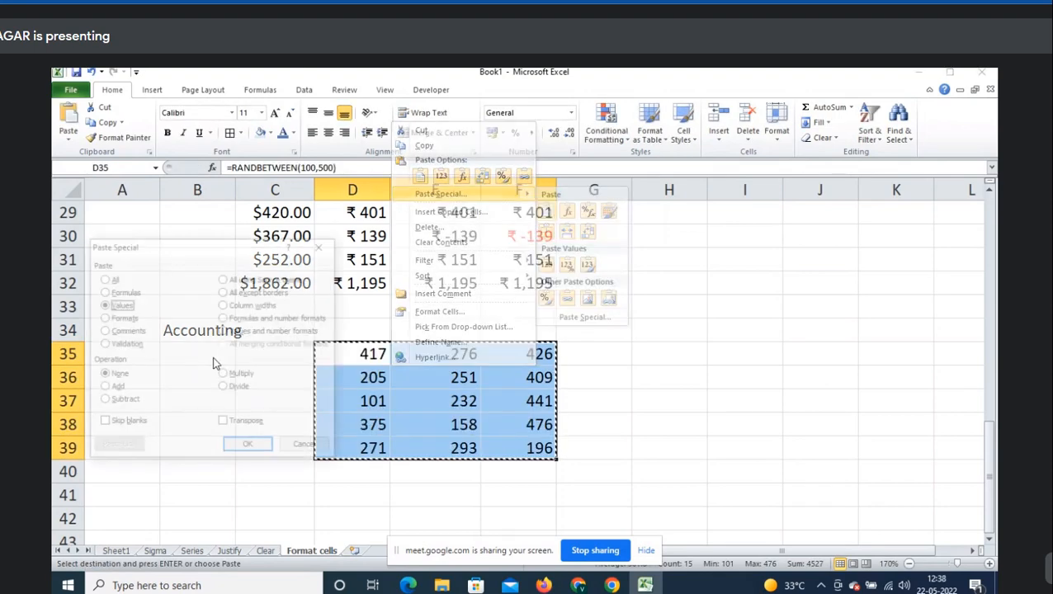
key("v")
key("Return")
- Set E36, E38 and F38 to 0
key("Down")
key("Right")
type("0")
key("Return")
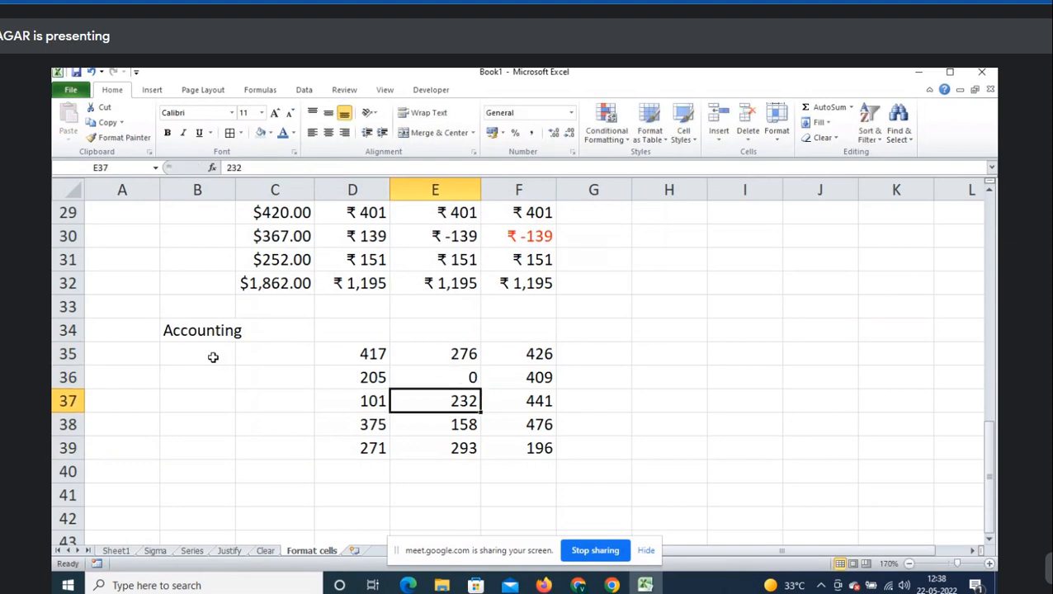
key("Down")
type("0")
key("Return")
key("Left")
key("Up")
key("Up")
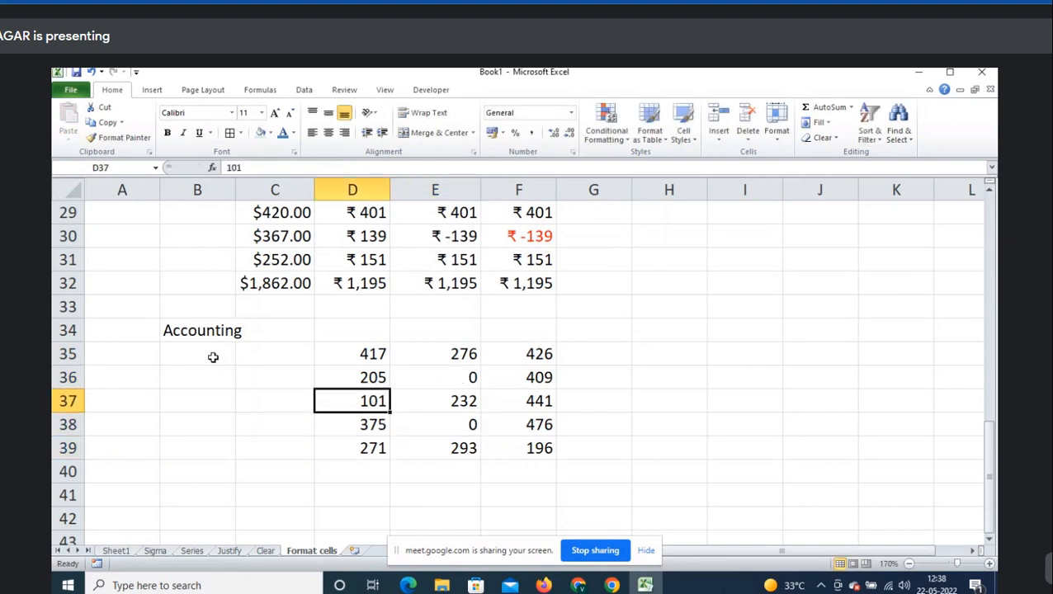
key("Right")
key("Right")
key("Down")
type("0")
key("Return")
- Set D37 to 0, check the zero cells, and select the block D35:F39
key("Left")
key("Left")
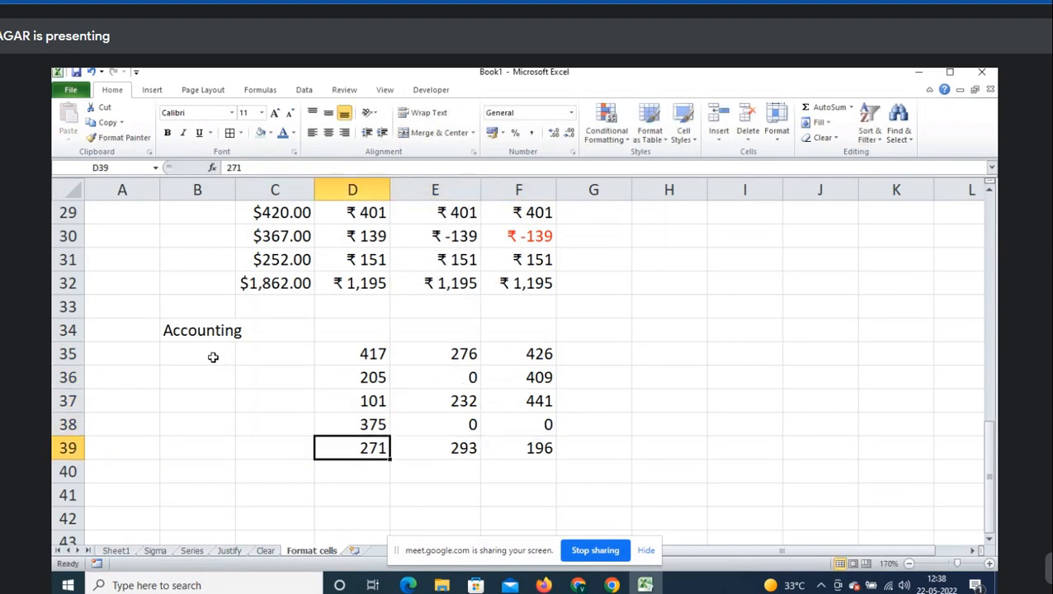
key("Up")
key("Up")
key("Up")
key("BackSpace")
key("Escape")
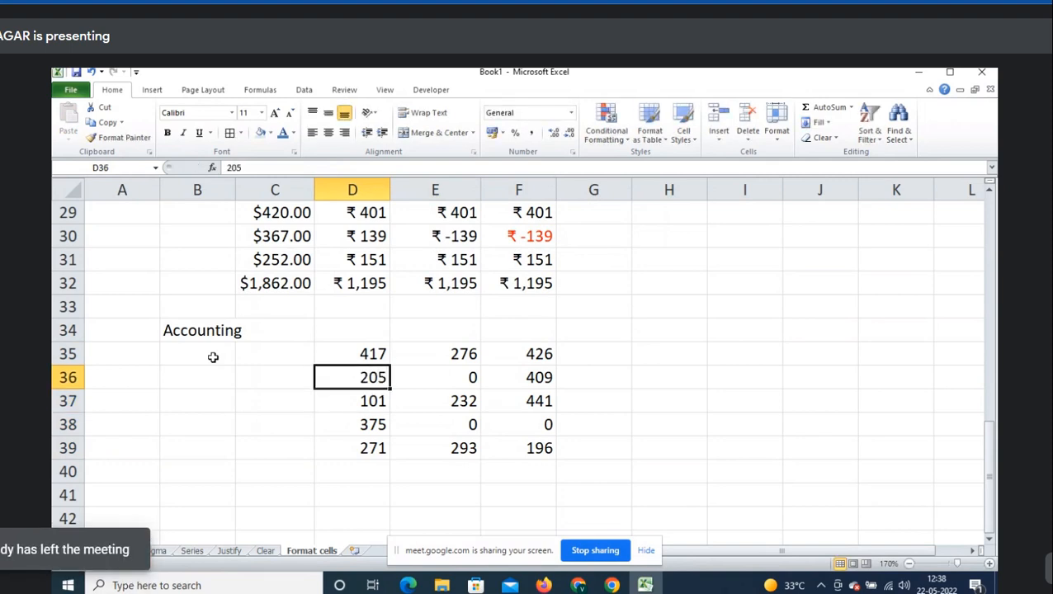
key("Down")
type("0")
key("Return")
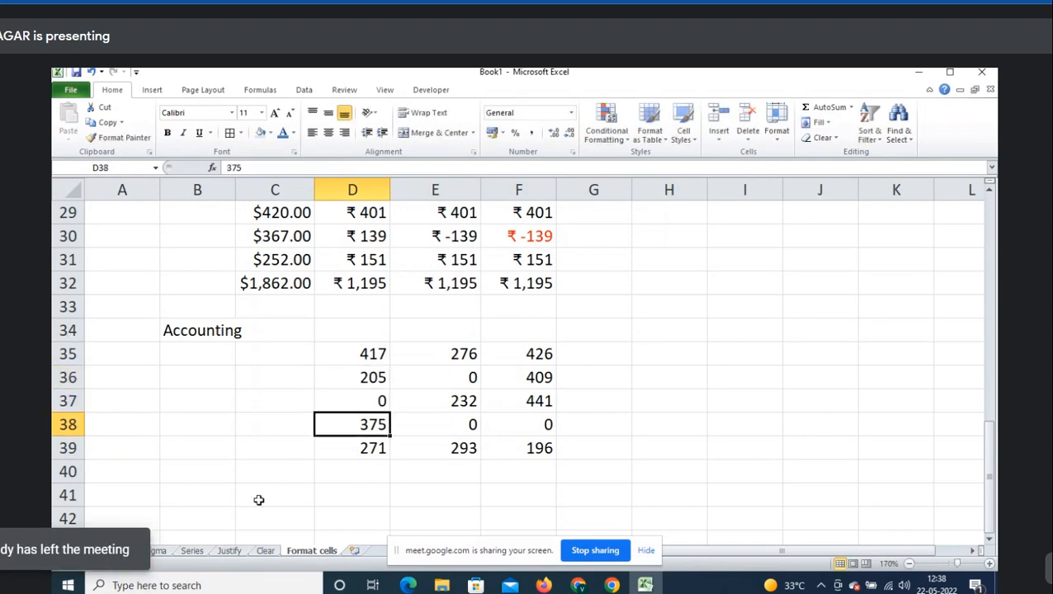
left_click(373, 399)
left_click(439, 377)
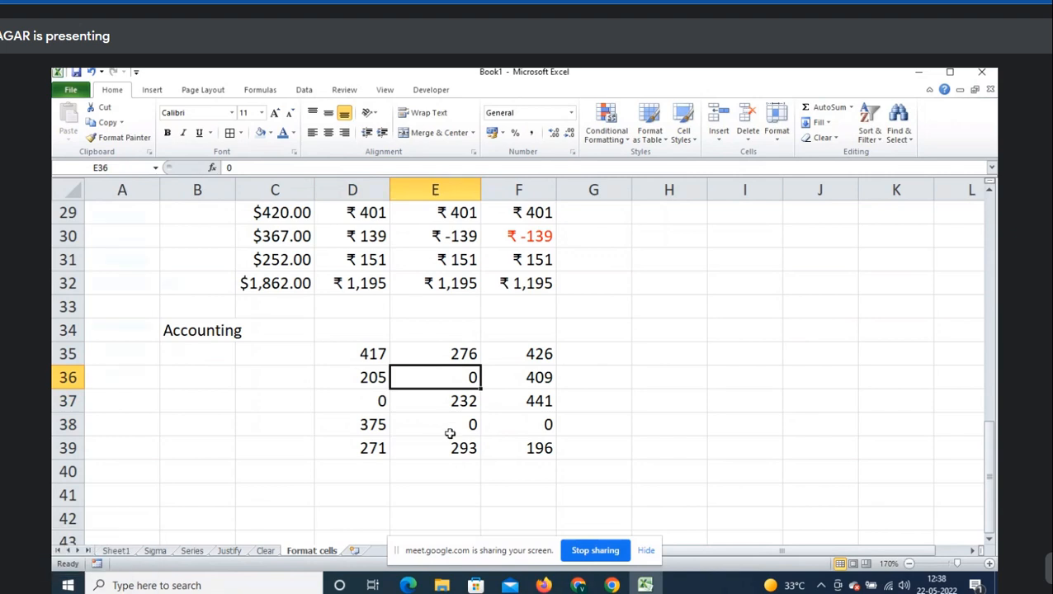
left_click(515, 424)
left_click_drag(382, 354, 538, 448)
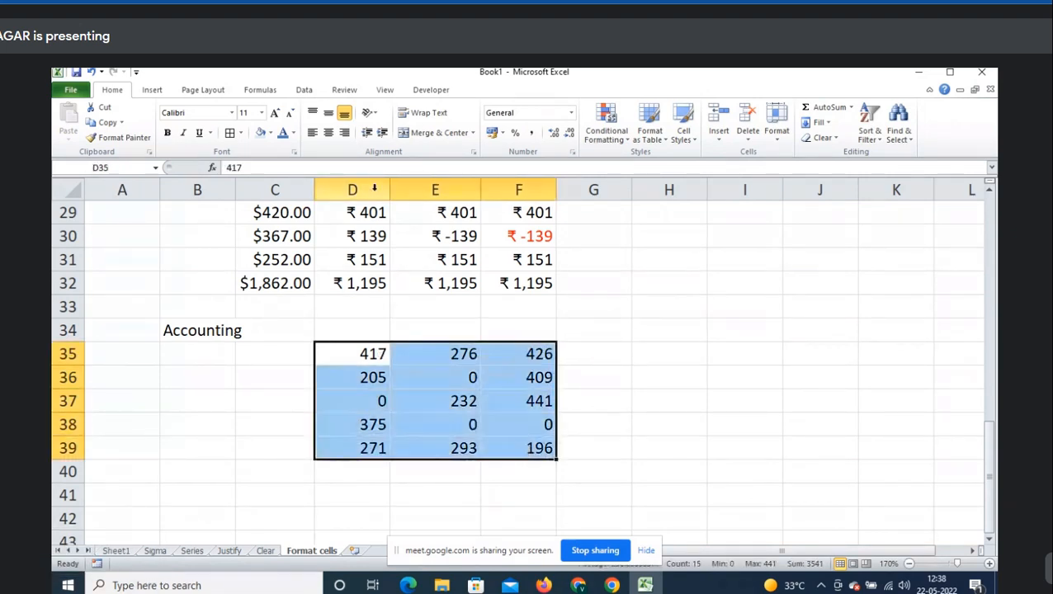
- Centre the D35:F39 block and apply Accounting format with 0 decimal places and symbol None
left_click(328, 132)
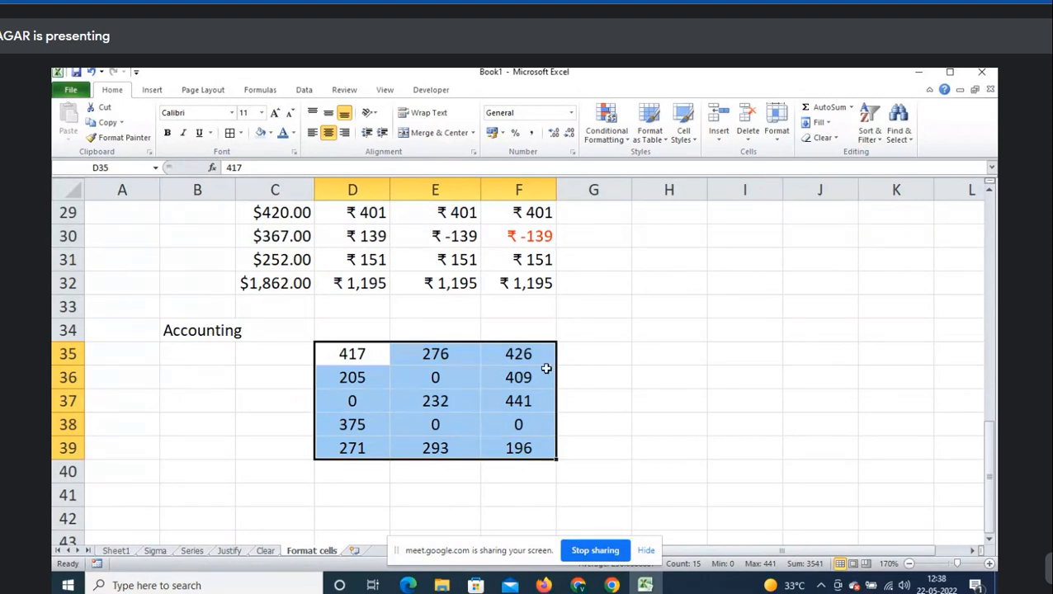
right_click(445, 394)
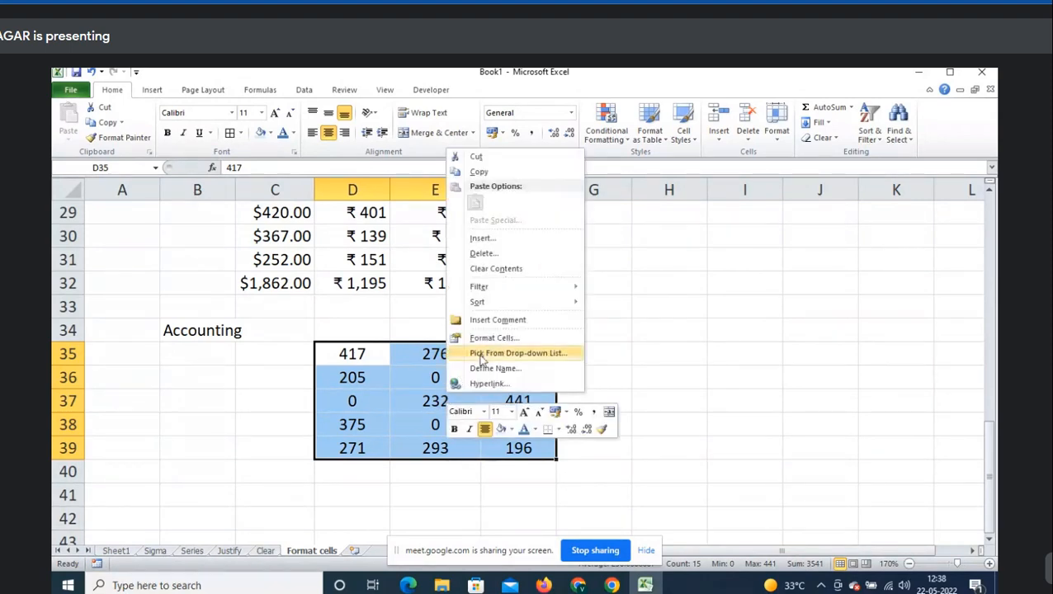
left_click(505, 337)
left_click_drag(439, 181, 656, 171)
left_click(668, 246)
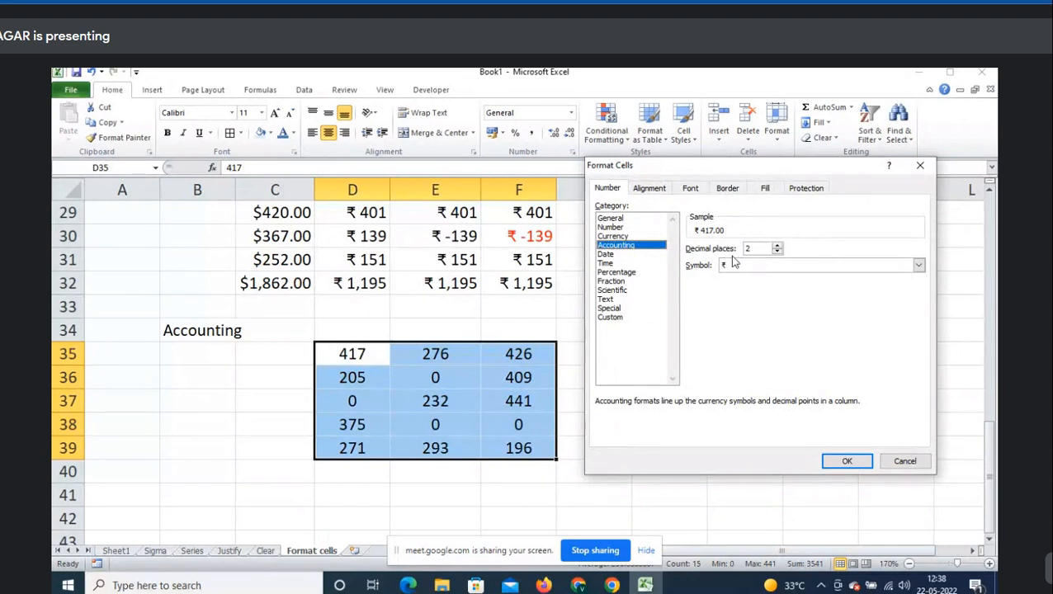
left_click(757, 248)
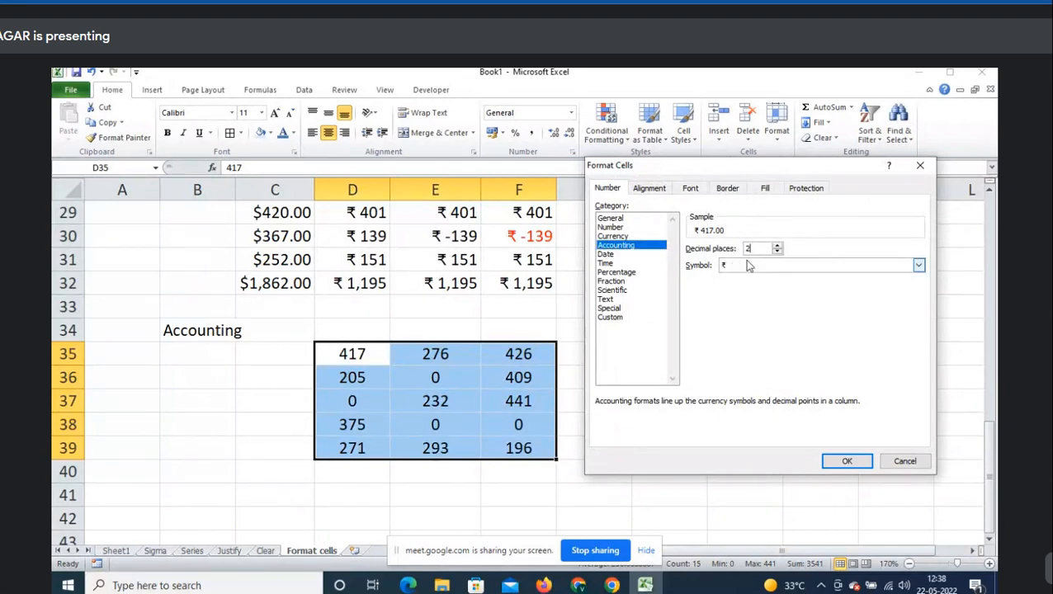
key("BackSpace")
type("0")
left_click(737, 266)
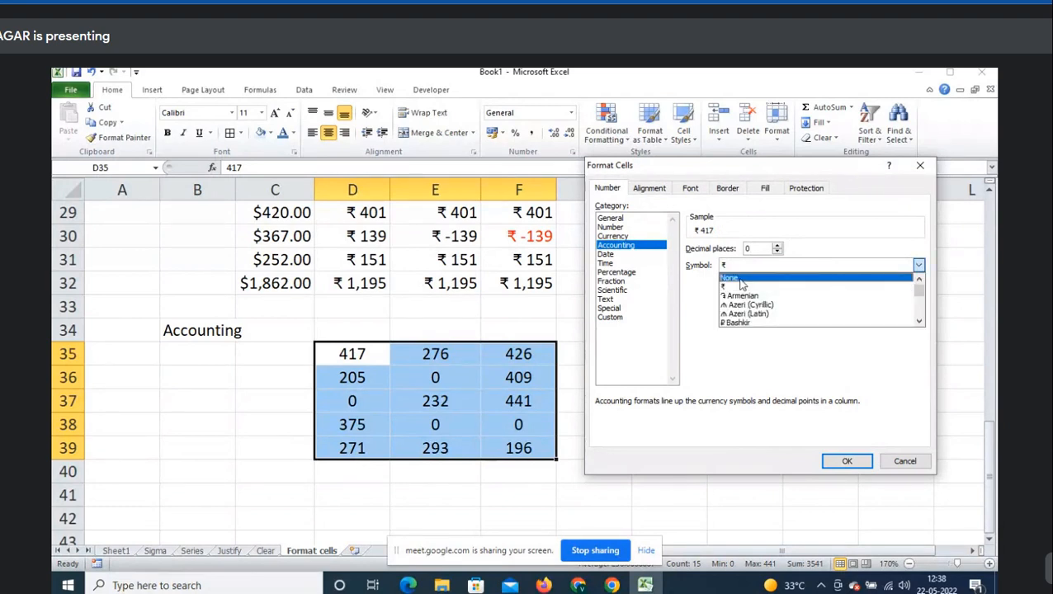
left_click(741, 279)
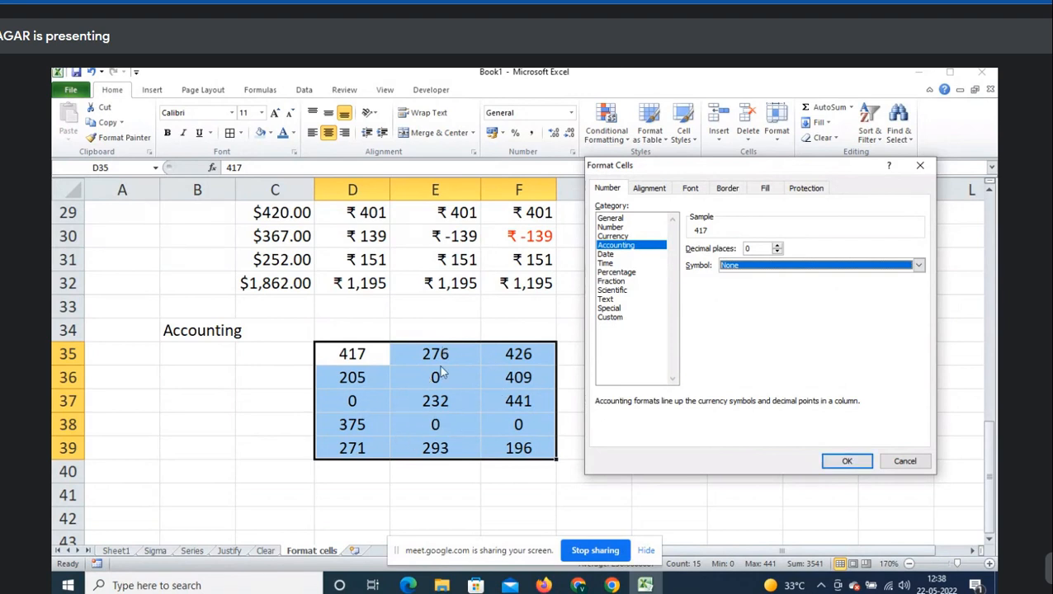
left_click(848, 462)
left_click(660, 347)
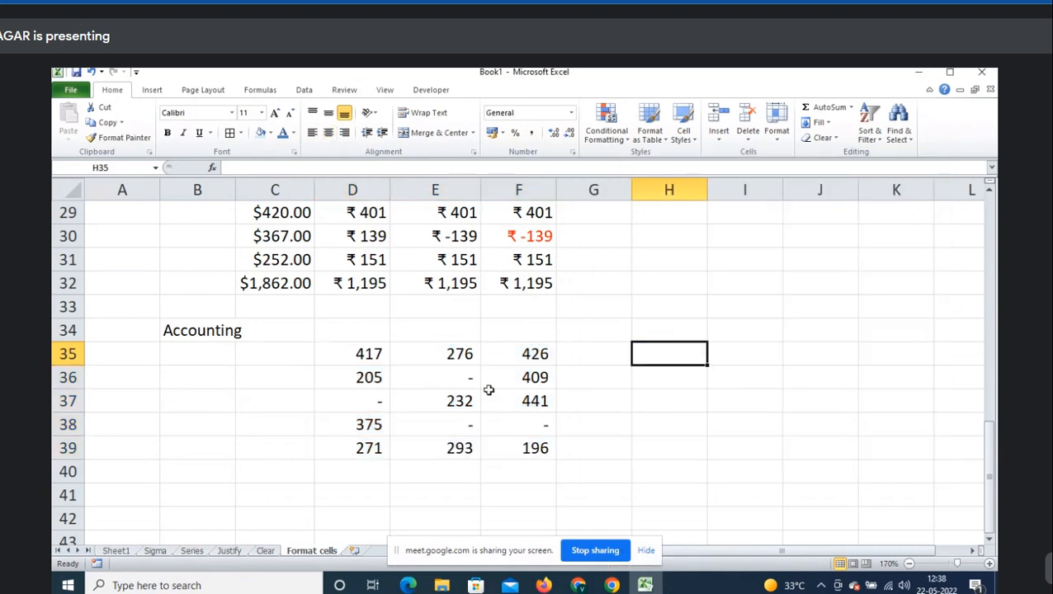
left_click(459, 381)
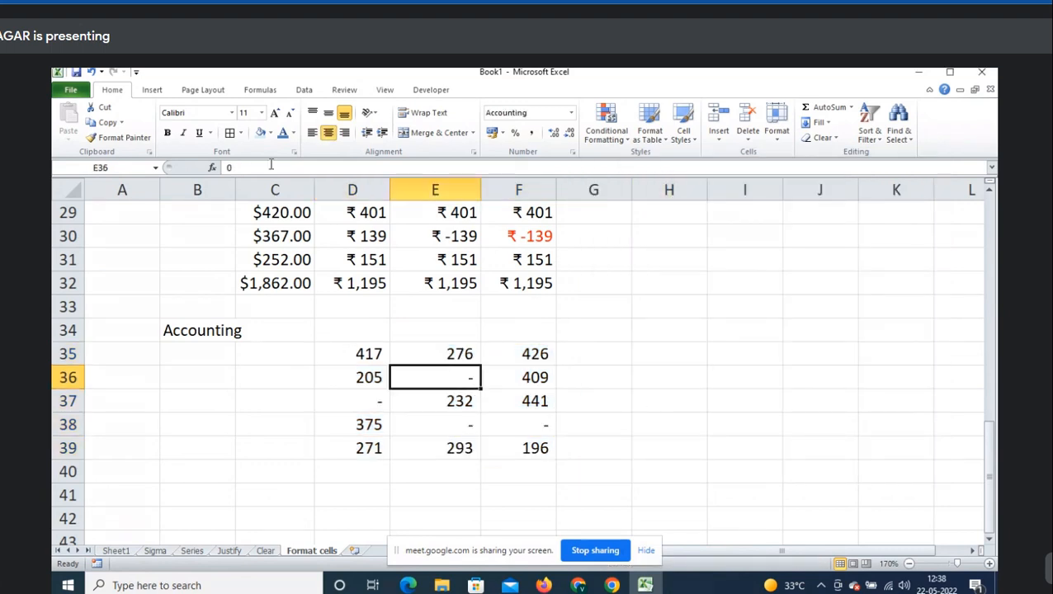
left_click(336, 391)
left_click(474, 423)
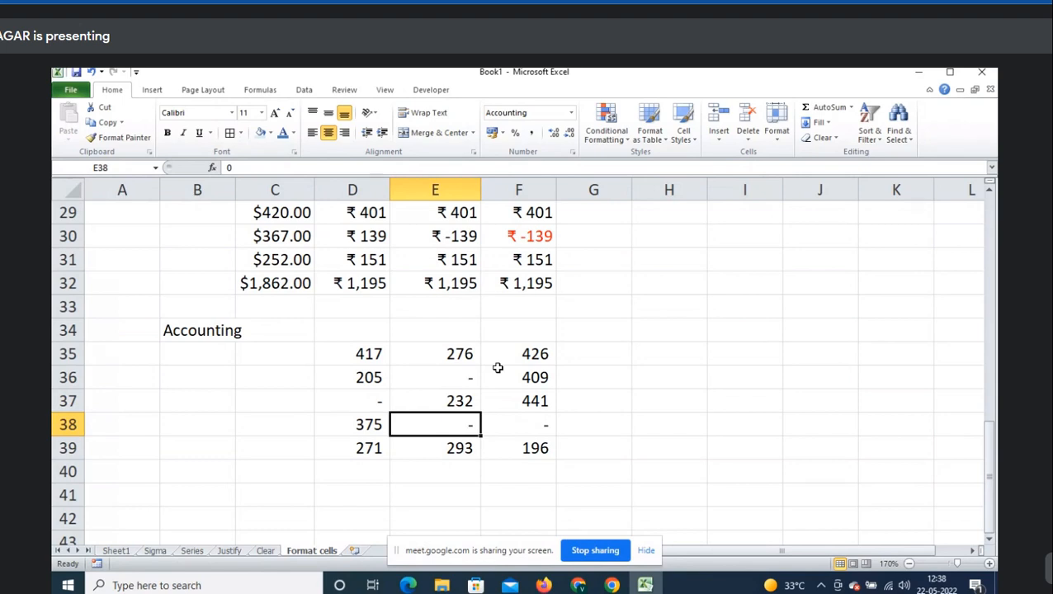
left_click(461, 381)
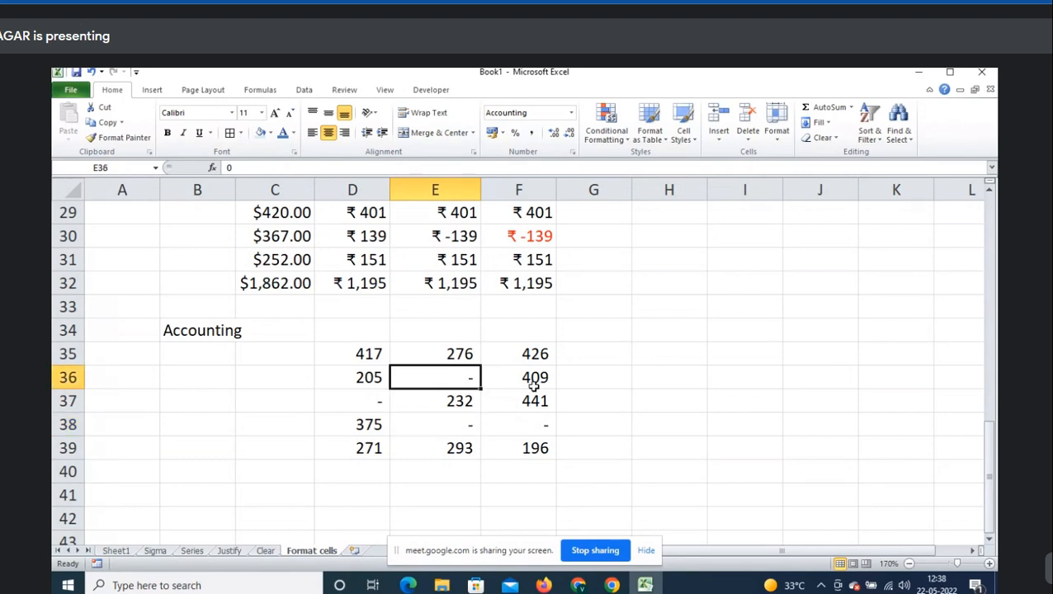
left_click(682, 355)
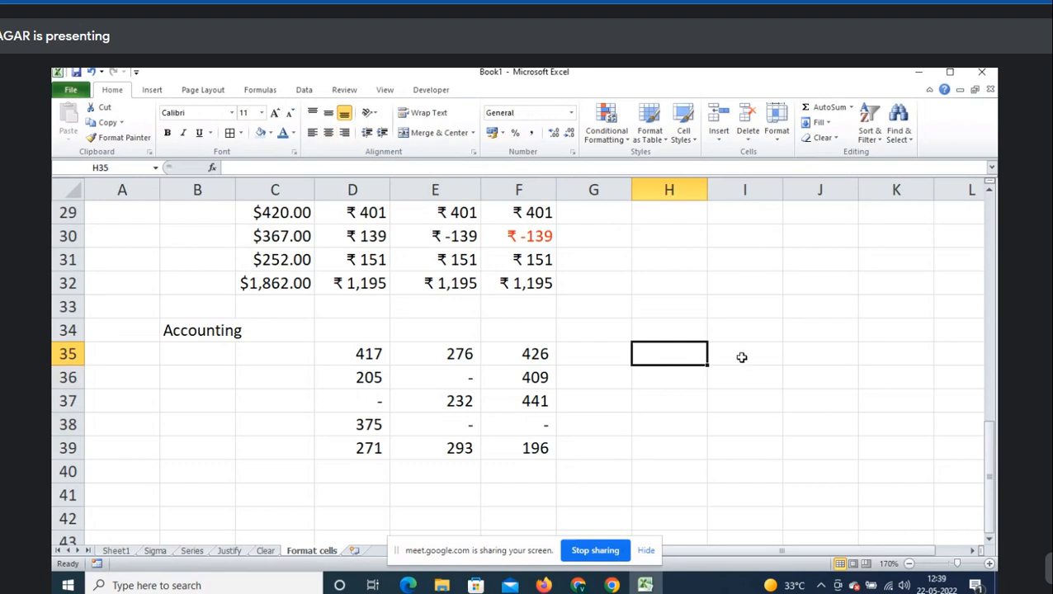
type("-")
key("Return")
key("Up")
left_click(458, 382)
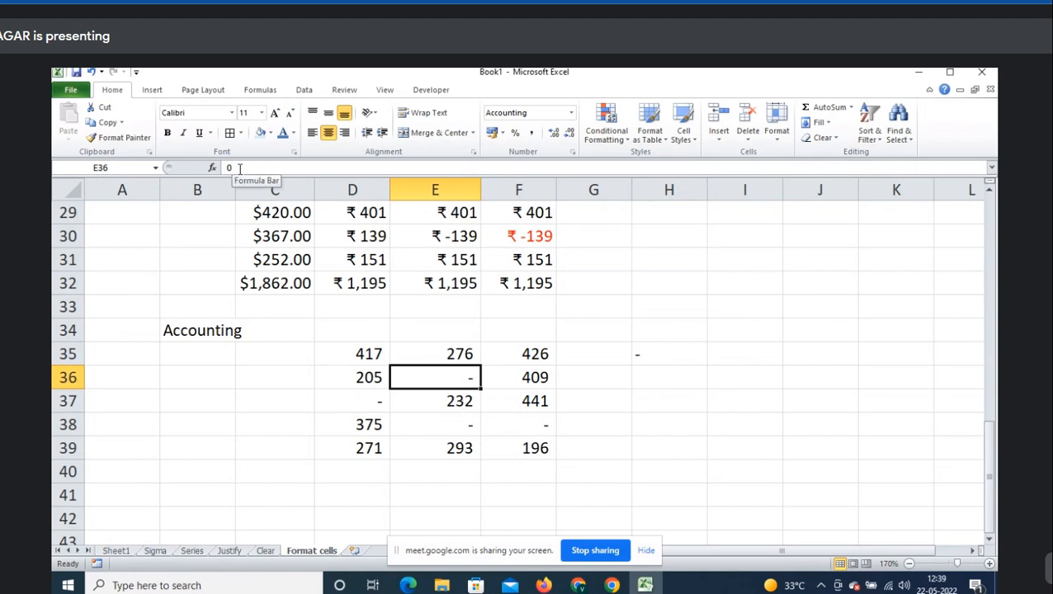
left_click(646, 353)
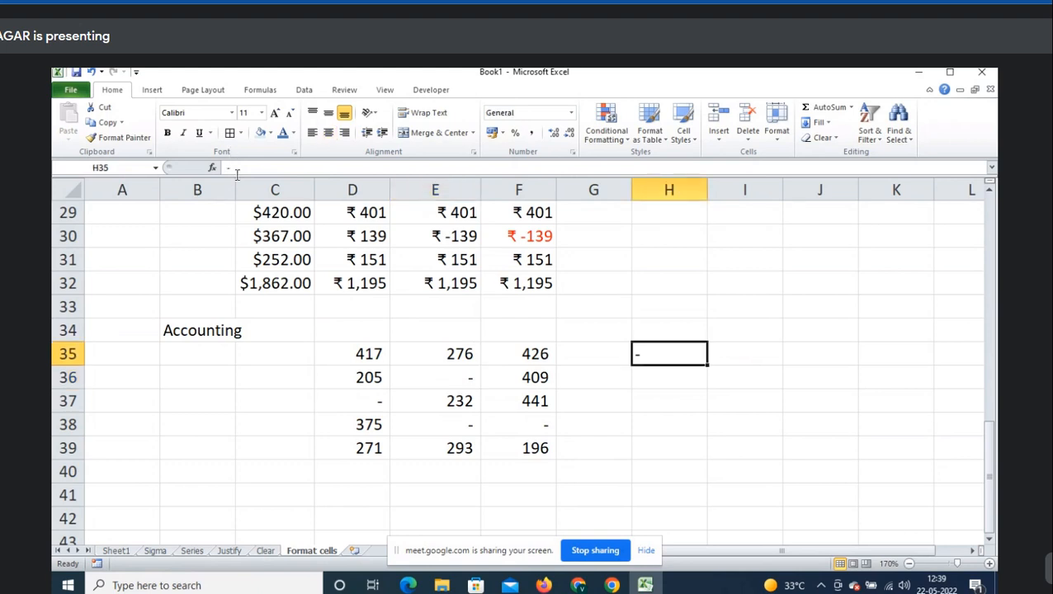
left_click(465, 376)
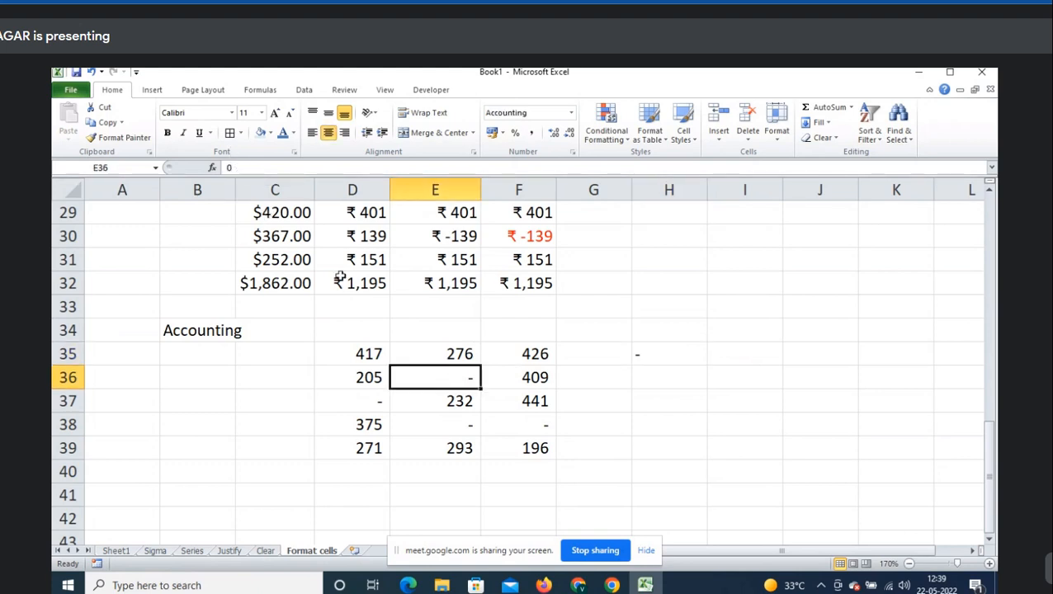
left_click(638, 359)
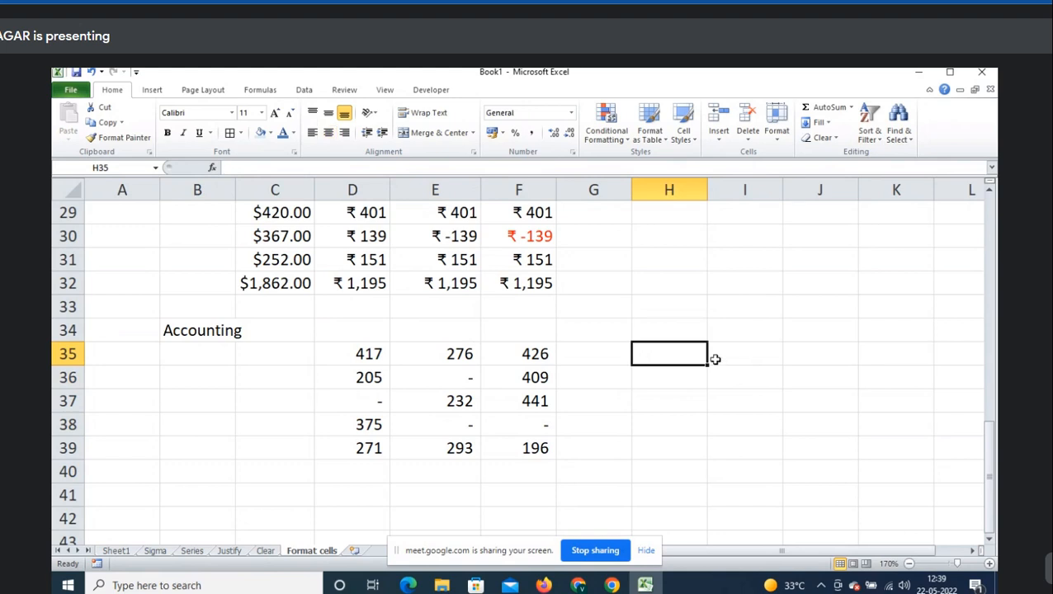
- Extend the B34 label to read 'Accounting->Zeros replace with -', then move to B40
key("Up")
key("Left")
key("Left")
key("Left")
key("Left")
key("Left")
key("Left")
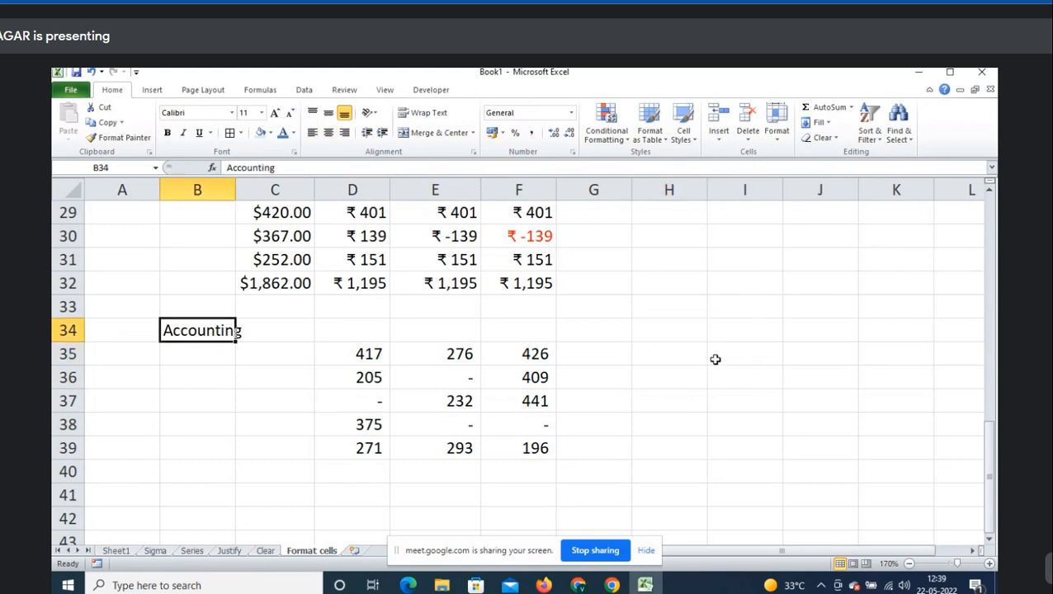
key("F2")
type("->")
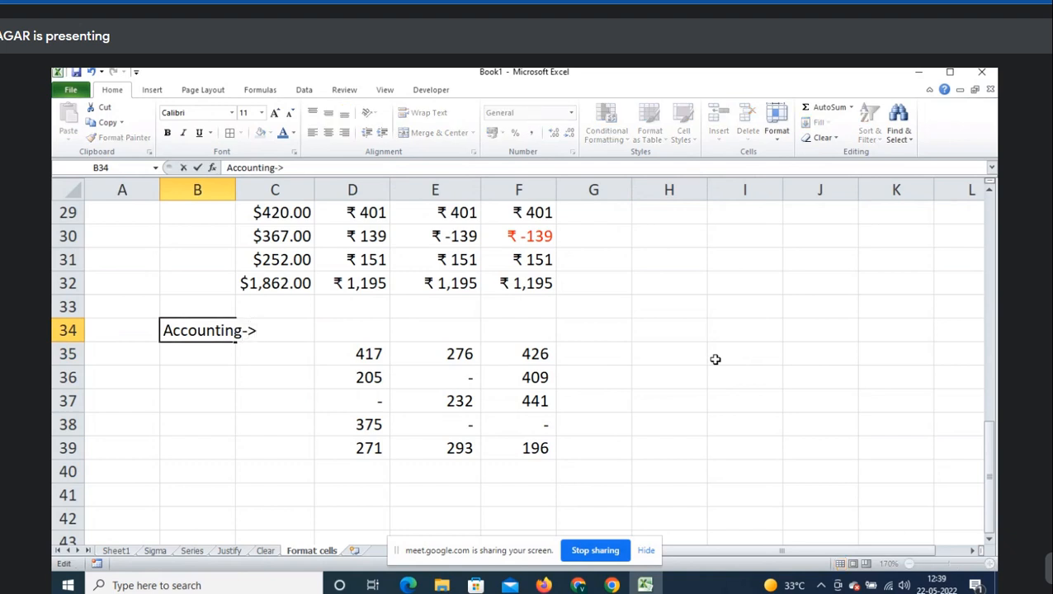
type("Zeros ")
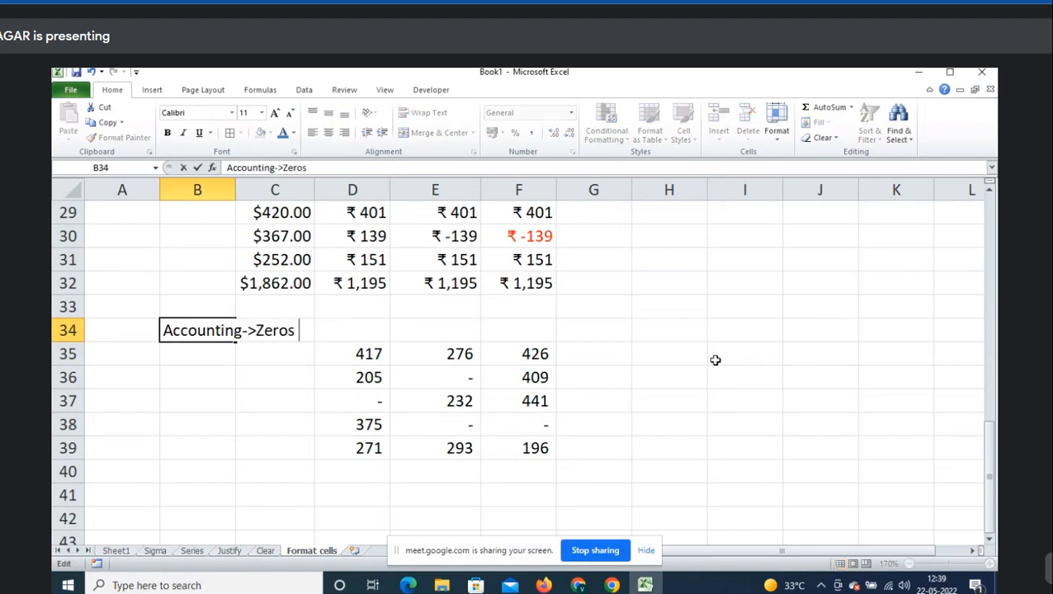
type("tu")
key("BackSpace")
key("BackSpace")
type("replace with ")
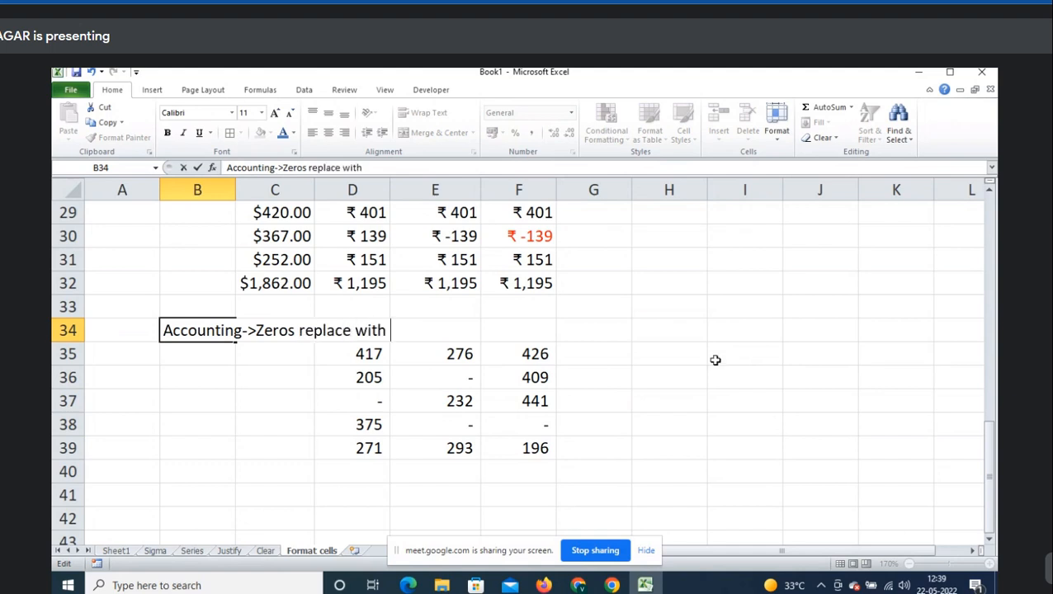
type("-")
key("Return")
key("Down")
key("Down")
key("Down")
key("Down")
key("Down")
key("Right")
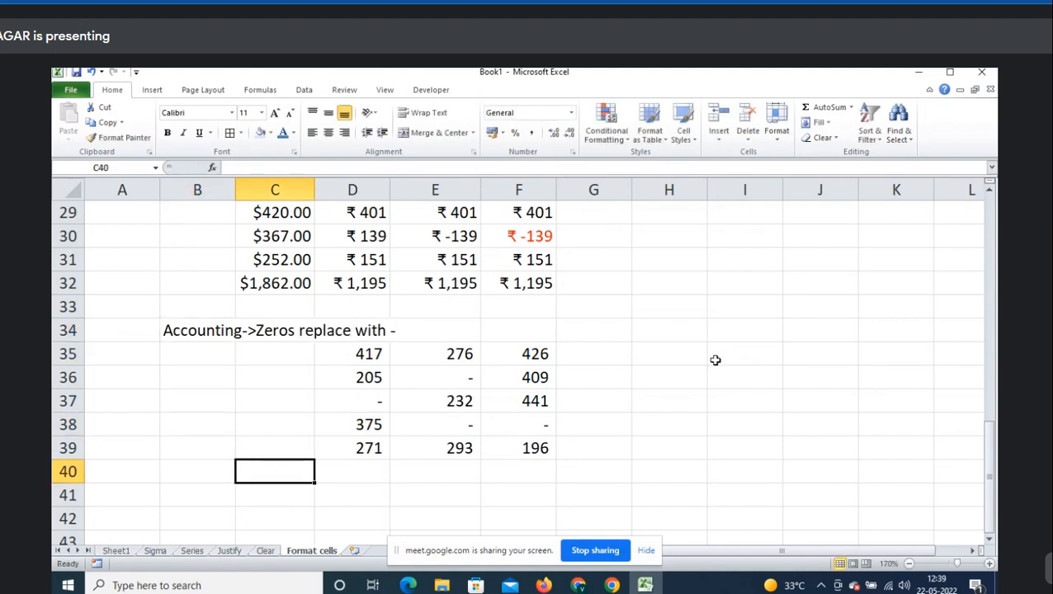
key("Left")
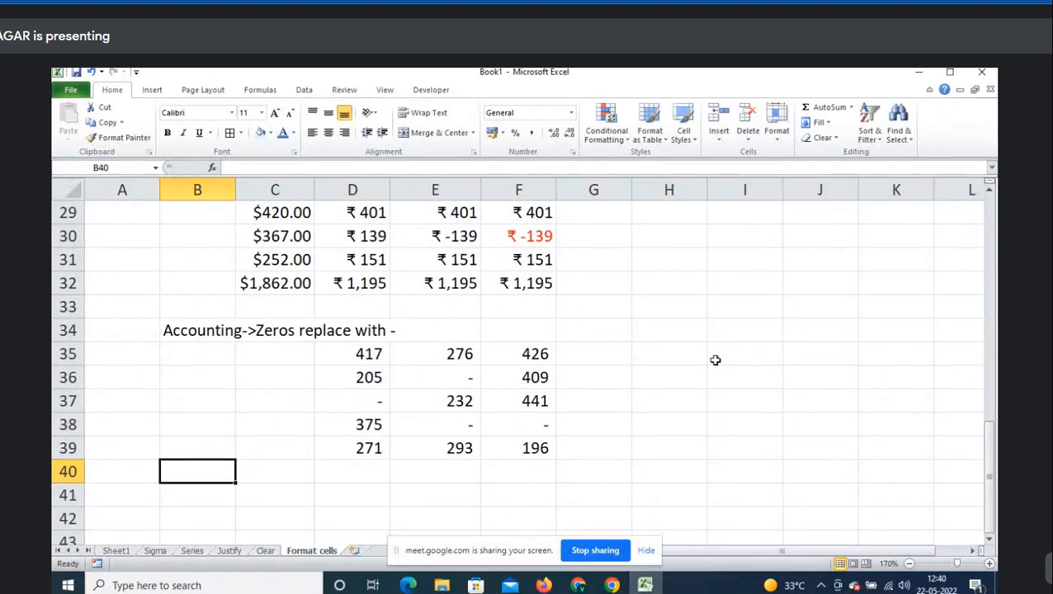
- Preview the Date formats in Format Cells for an empty cell below the data, then cancel
scroll(715, 360, "down", 3)
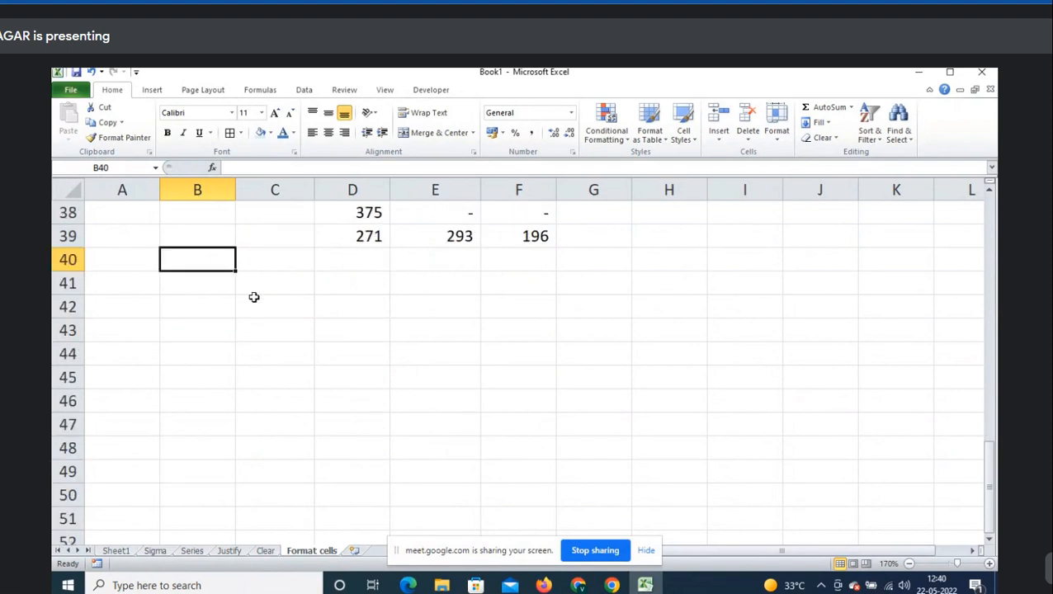
left_click(272, 283)
left_click(208, 284)
key("ctrl+1")
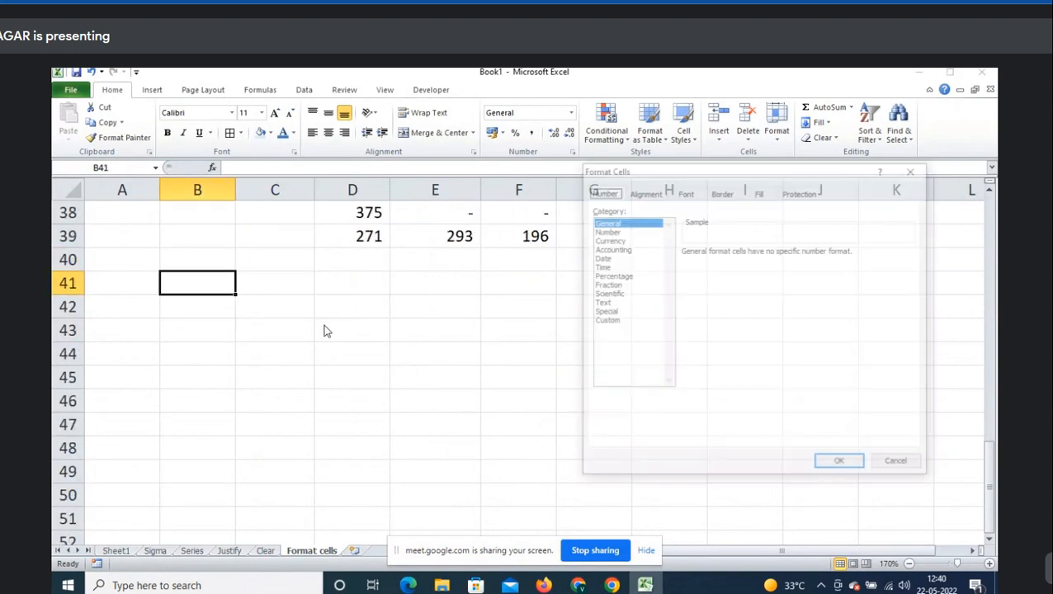
left_click_drag(648, 173, 562, 174)
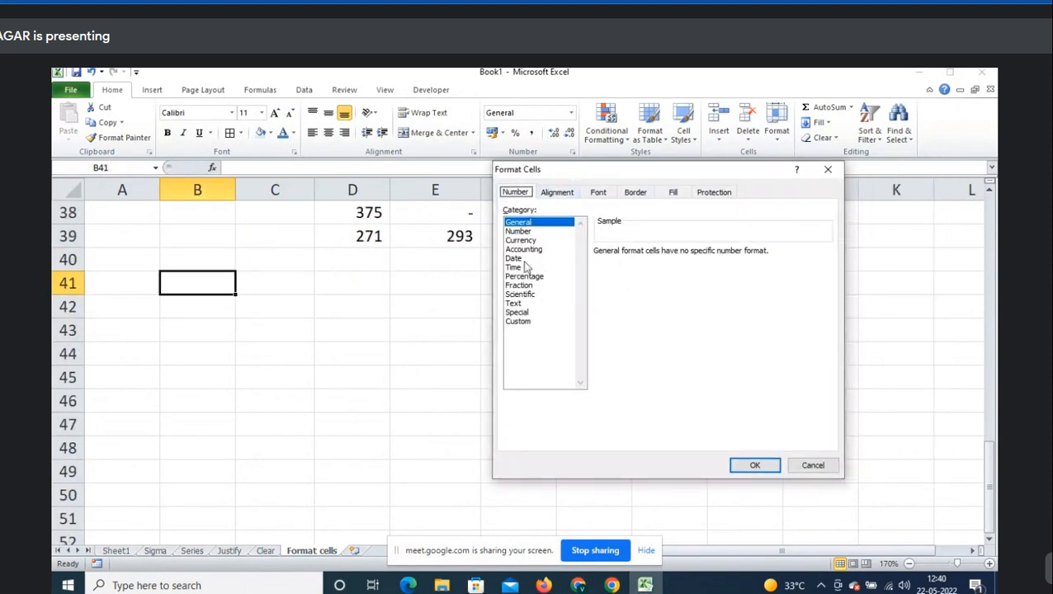
left_click(518, 259)
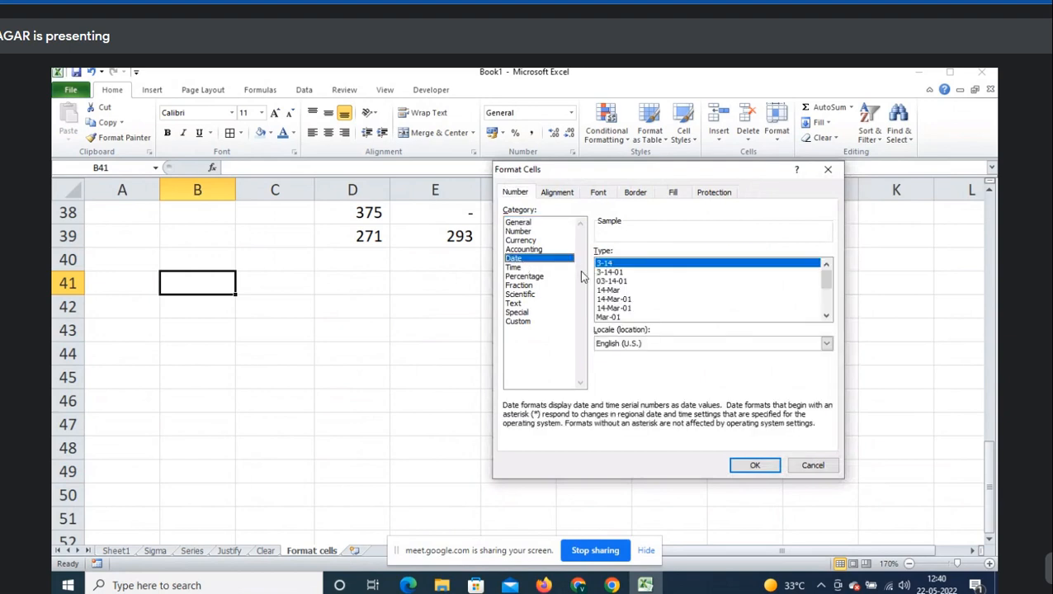
left_click(814, 466)
- Type the label Date in A41 and insert today's date in B42 with Ctrl+;
key("Left")
type("Date")
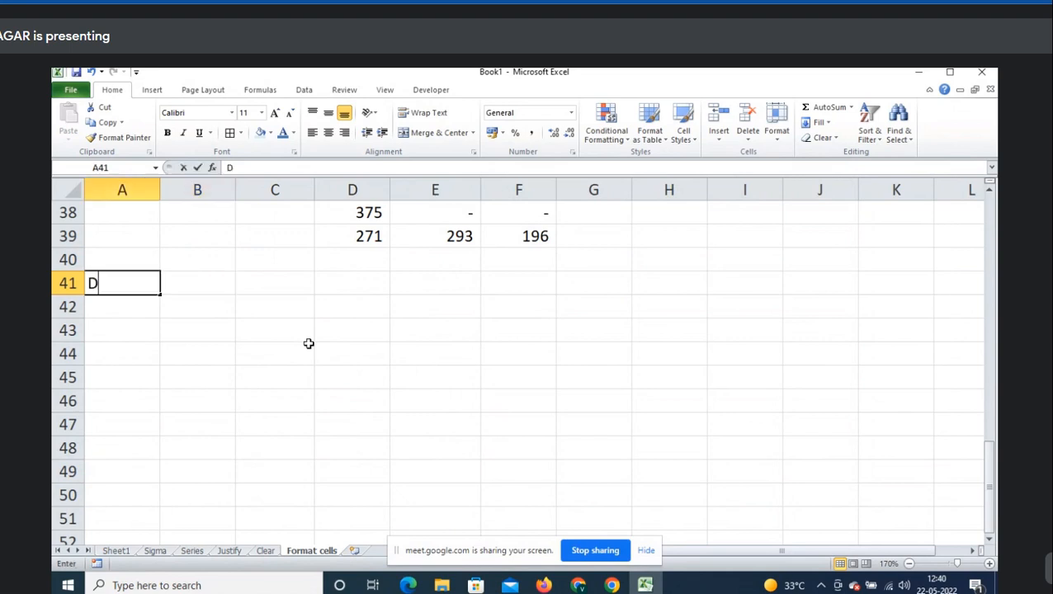
key("Right")
key("Down")
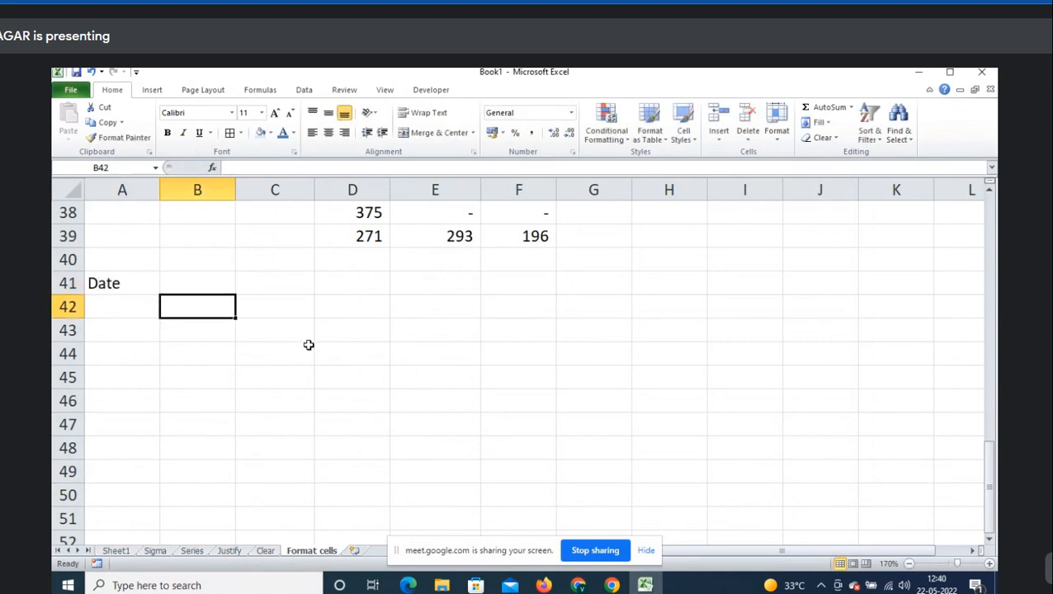
key("ctrl+semicolon")
key("Right")
key("Left")
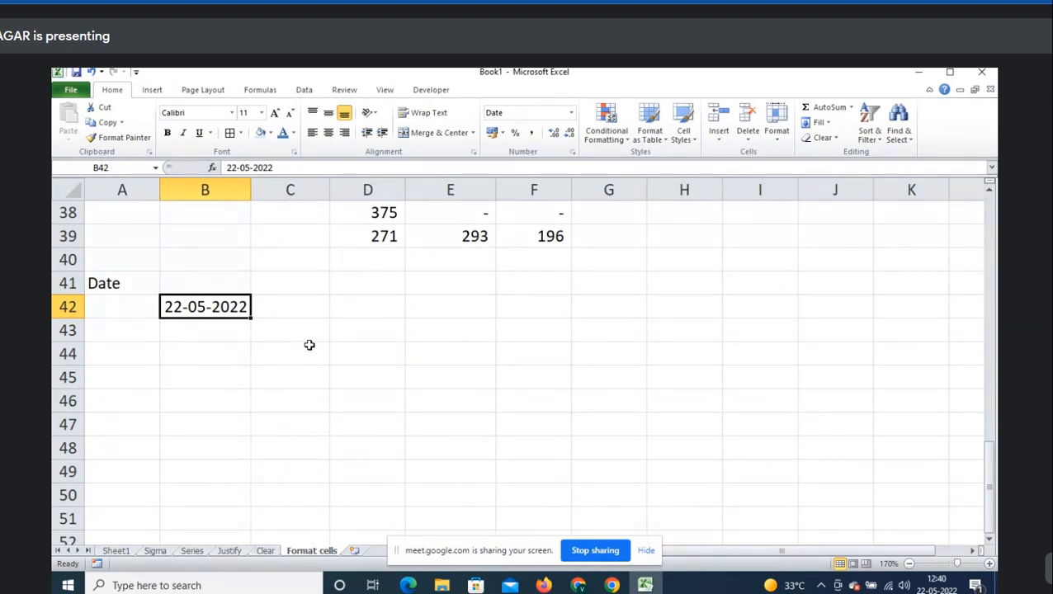
- Format B42 with the English (U.S.) 14-Mar-01 date style so it shows 22-May-22
right_click(237, 308)
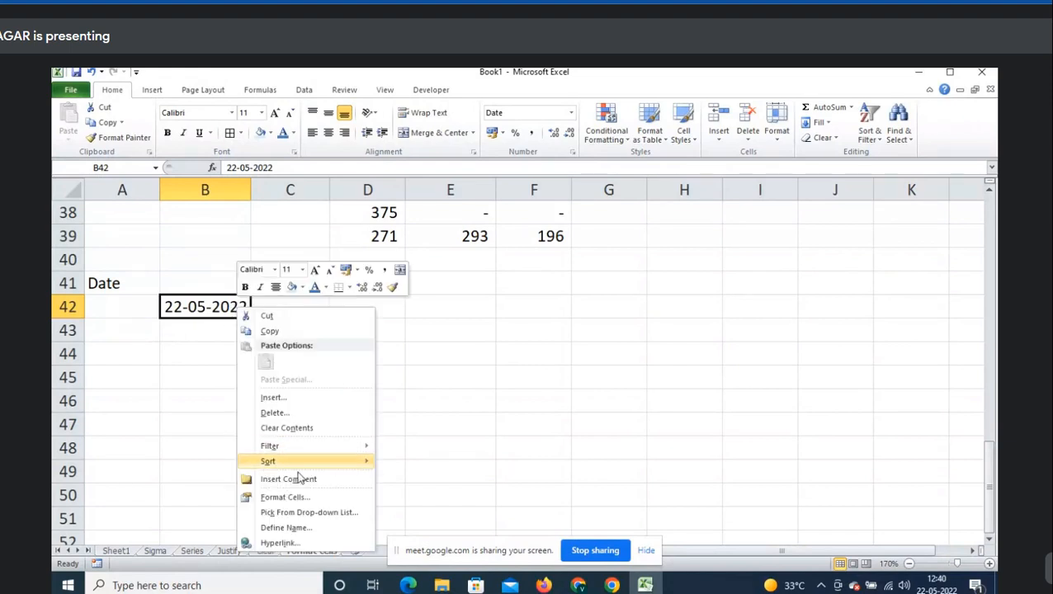
left_click(286, 497)
left_click_drag(284, 252, 509, 182)
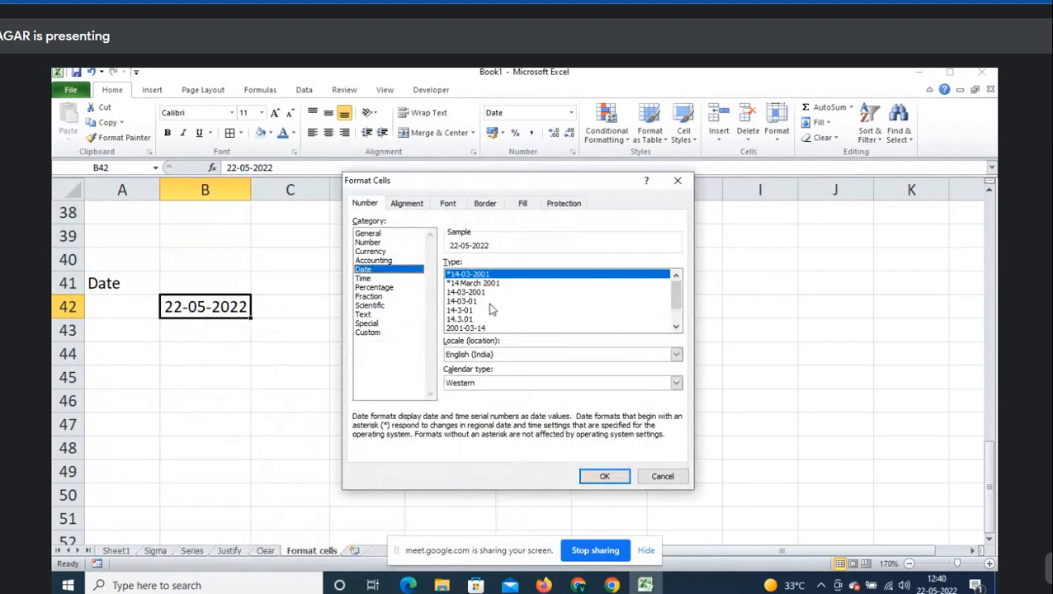
left_click(676, 330)
left_click(675, 330)
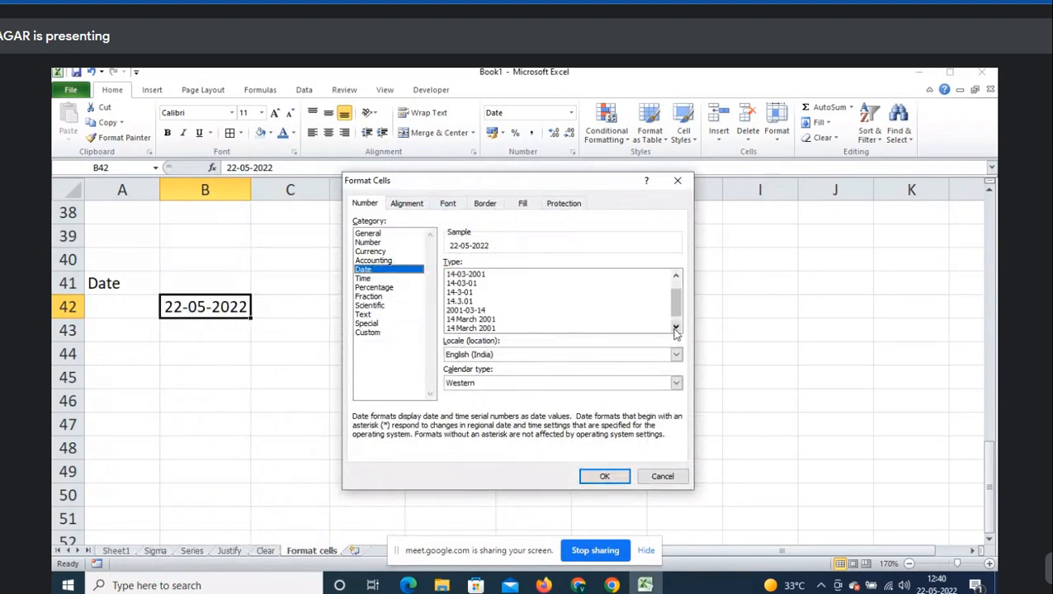
left_click(676, 329)
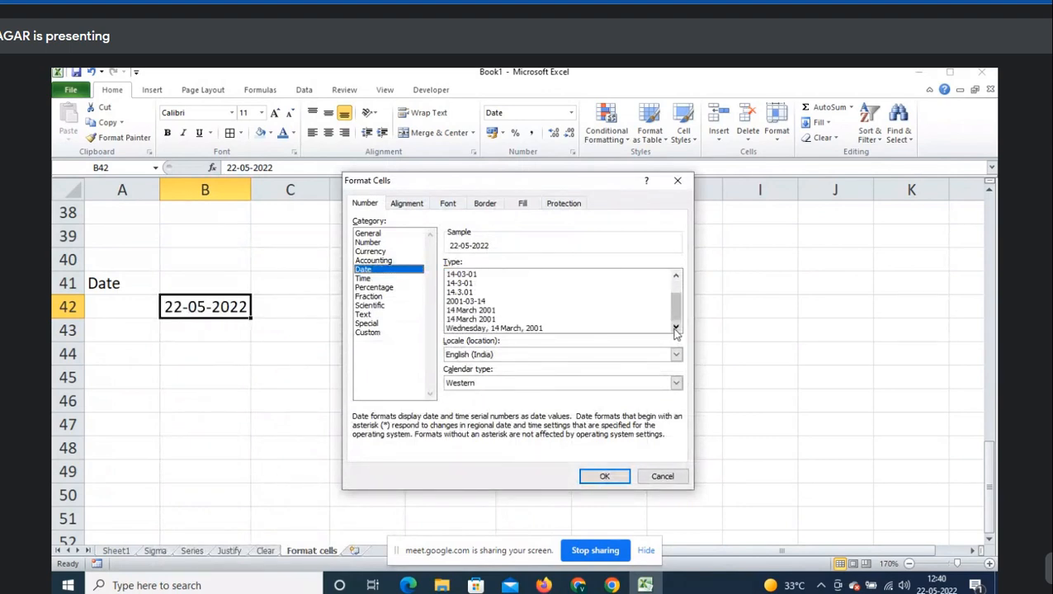
left_click(500, 311)
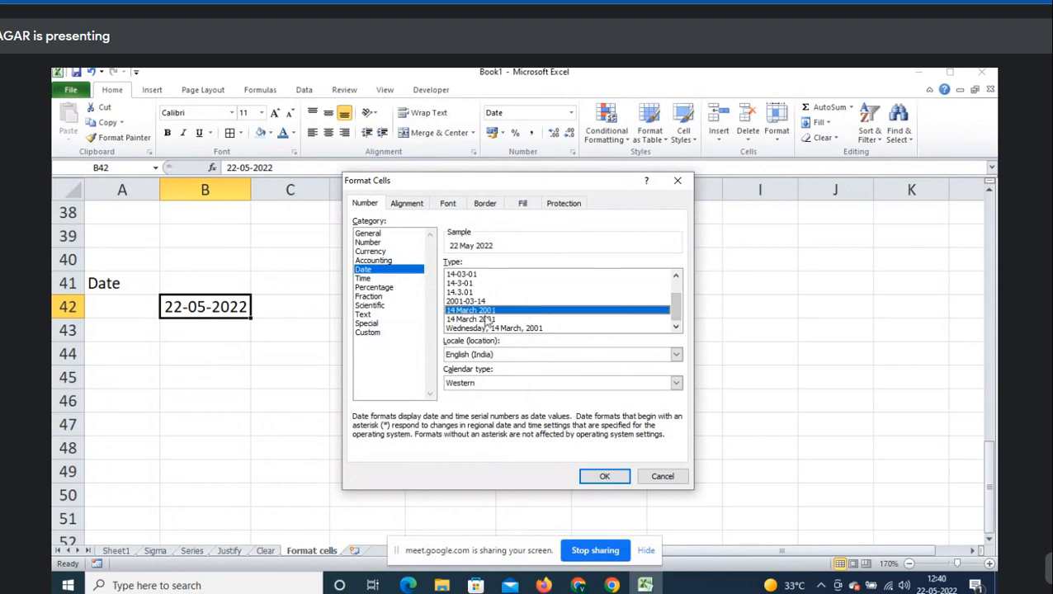
left_click(506, 358)
scroll(547, 380, "down", 3)
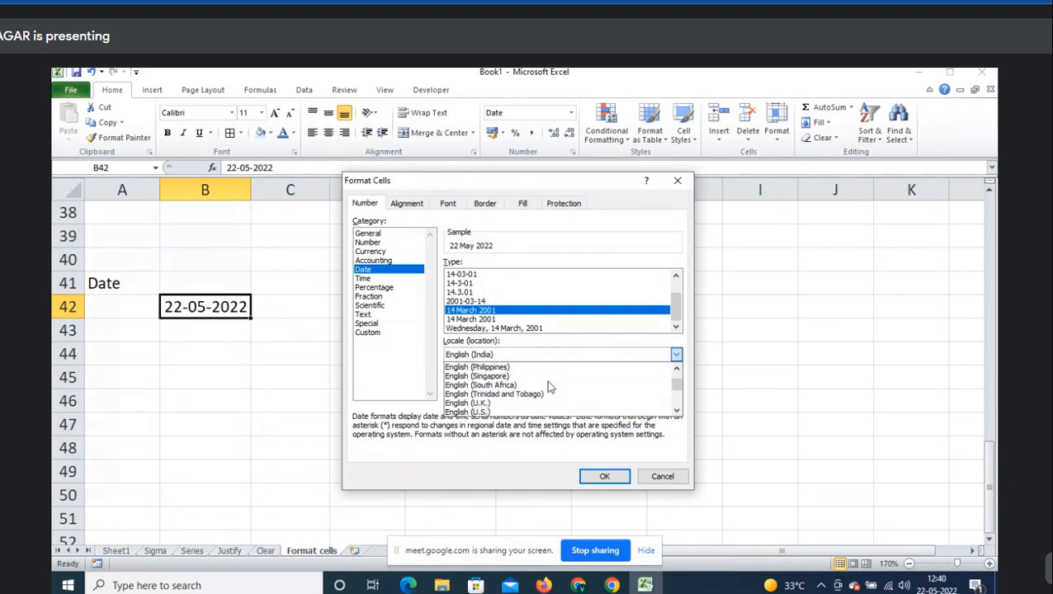
left_click(467, 411)
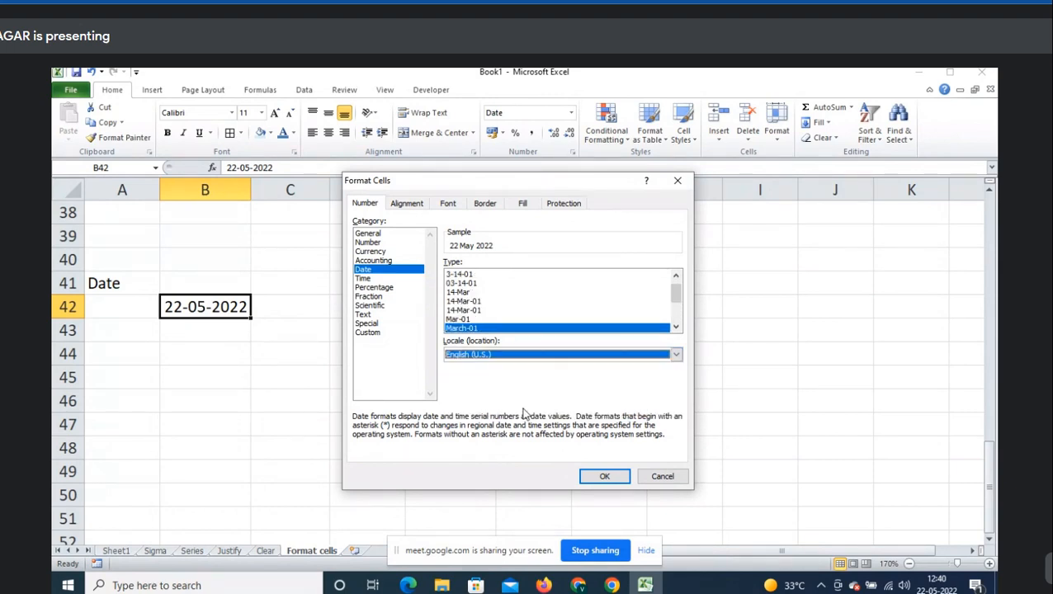
left_click(472, 301)
left_click(609, 479)
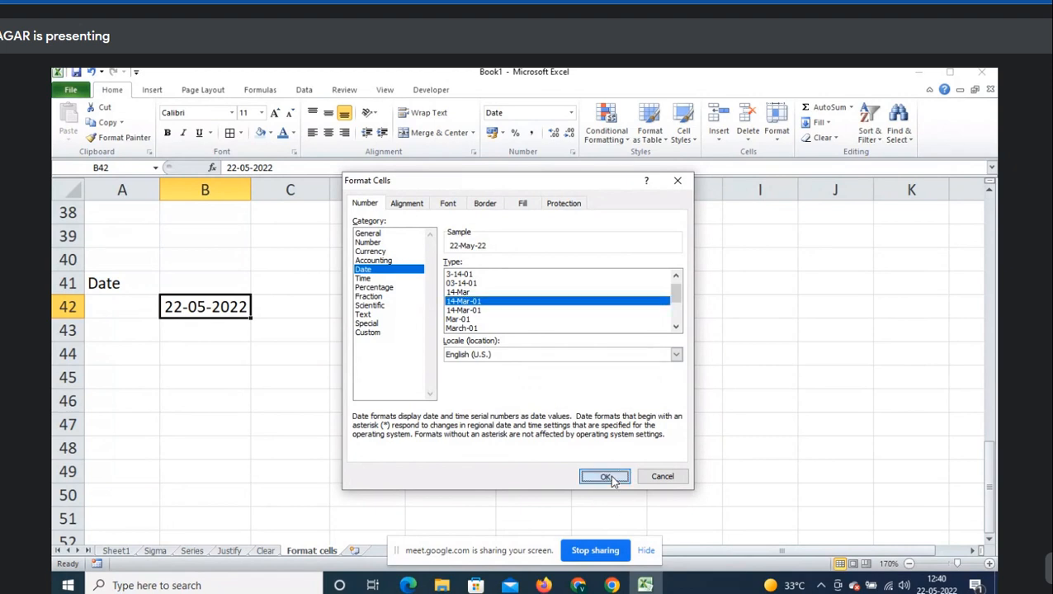
left_click(224, 355)
- Enter 22-05-2022 in B44 and give it the English (U.S.) March-01 month-year format
type("22-05-2022")
key("Tab")
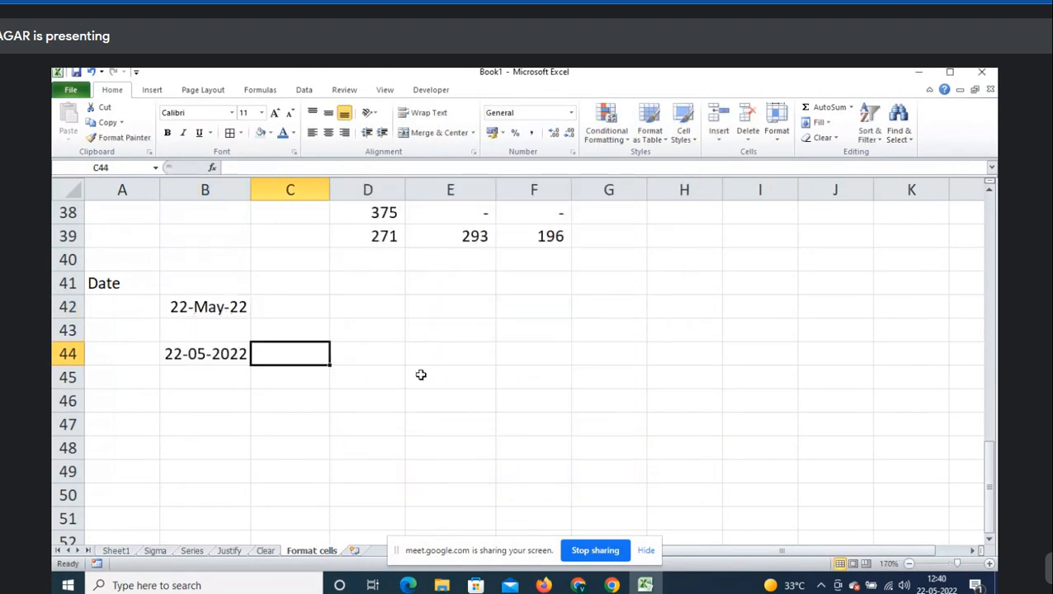
key("Left")
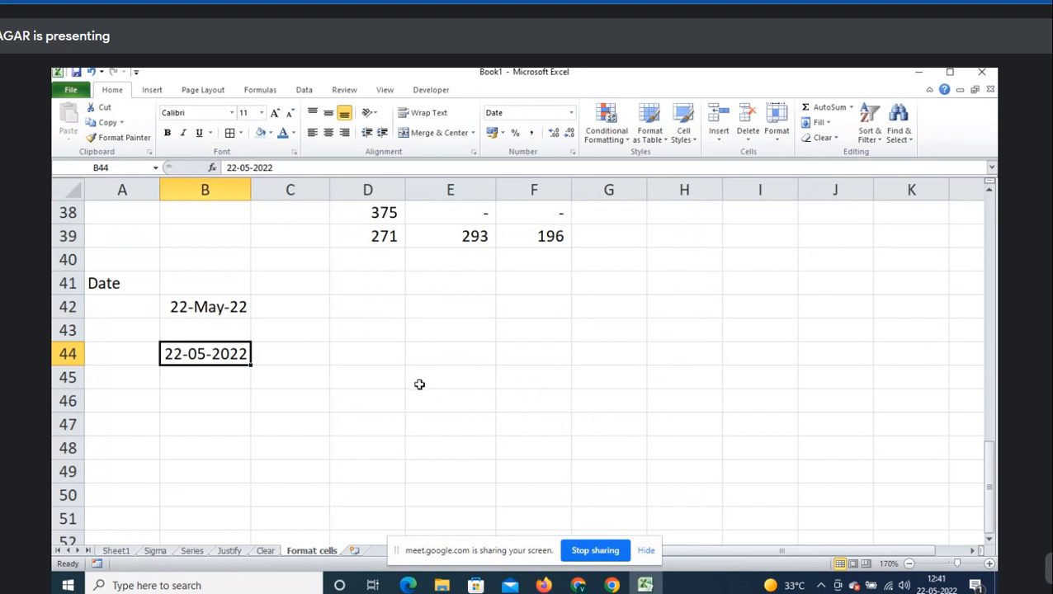
key("ctrl+1")
left_click_drag(543, 171, 441, 173)
left_click(587, 350)
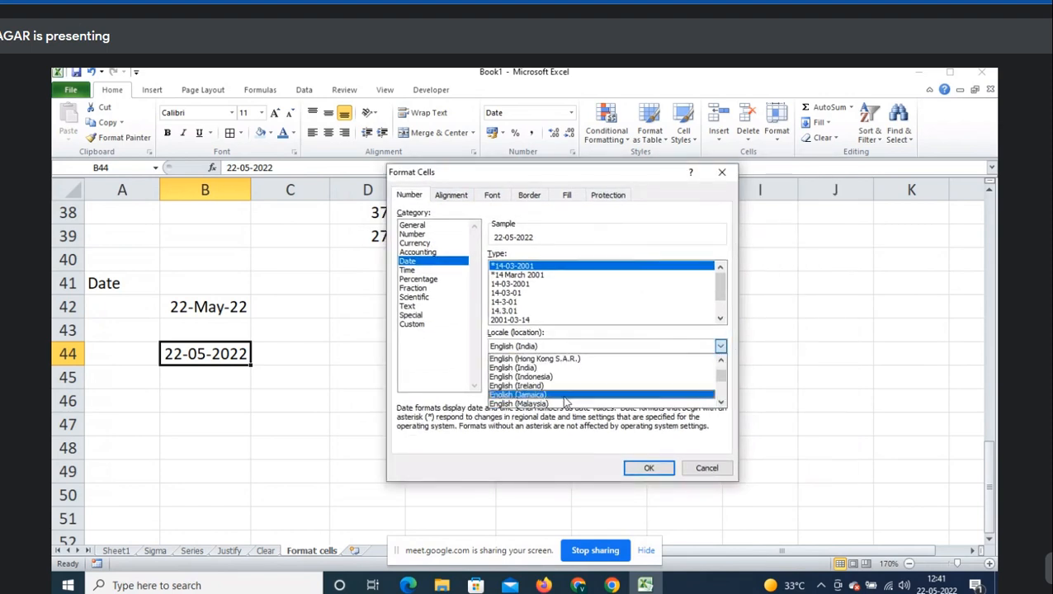
scroll(565, 402, "down", 3)
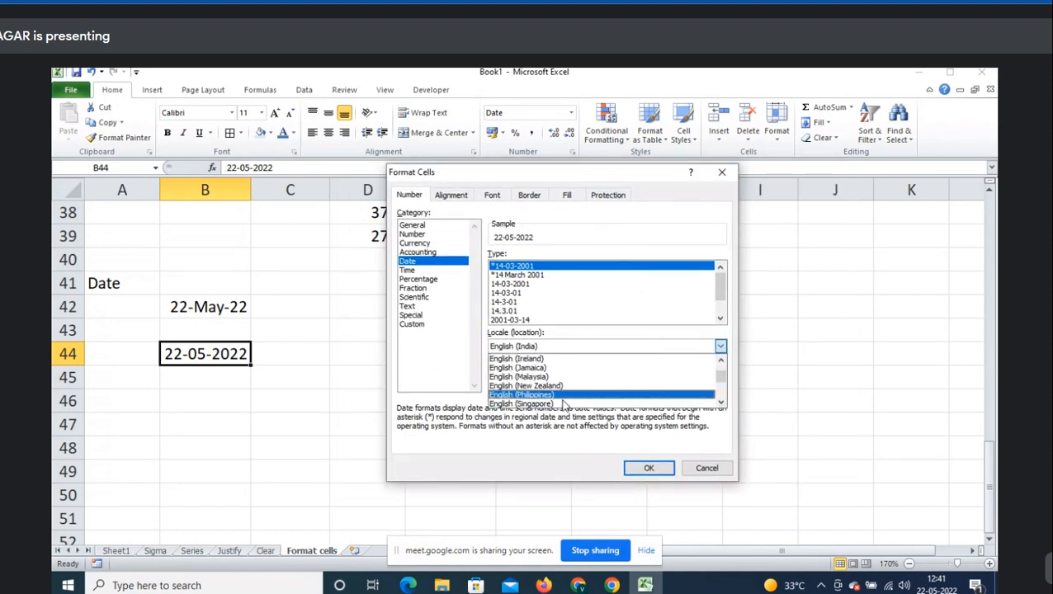
scroll(564, 404, "down", 4)
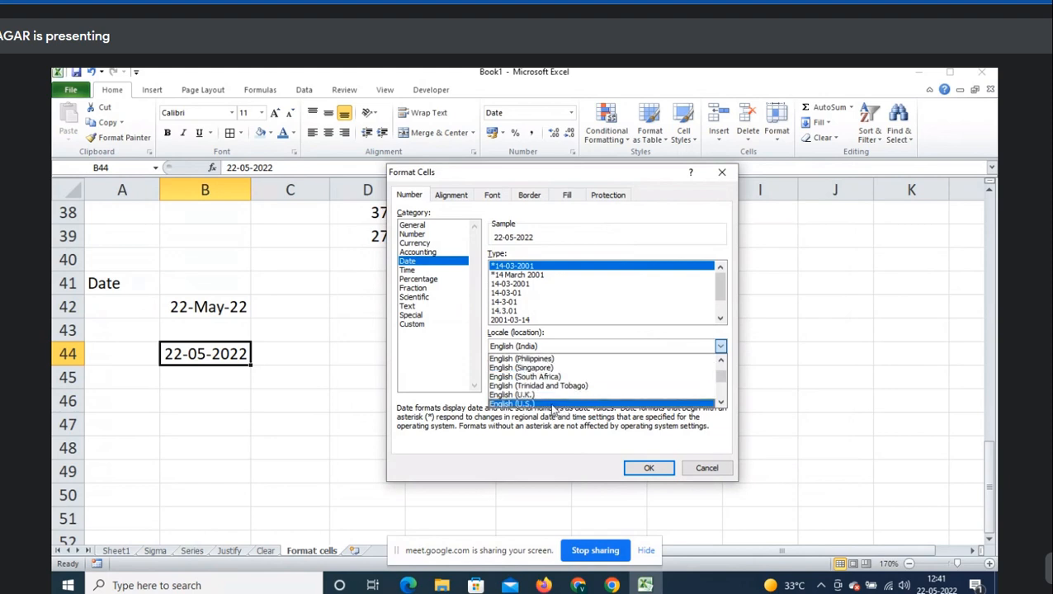
left_click(553, 403)
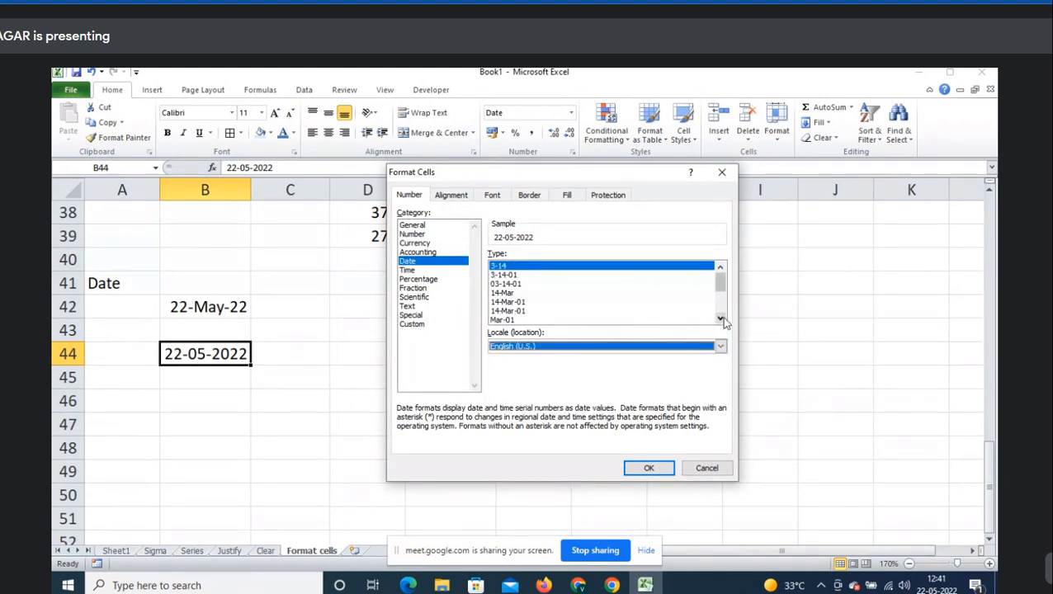
scroll(725, 322, "down", 3)
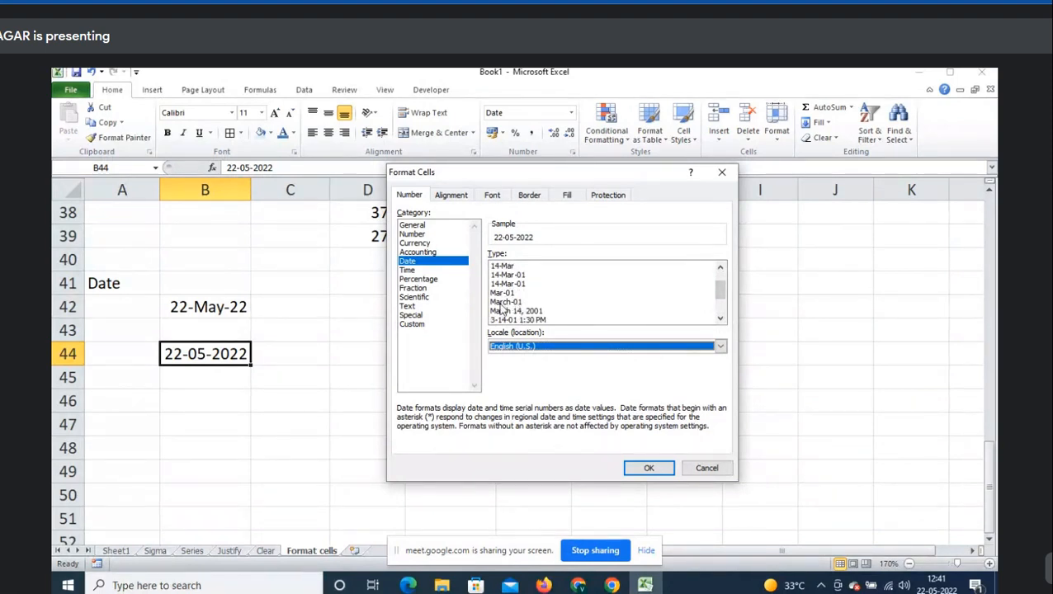
left_click(505, 303)
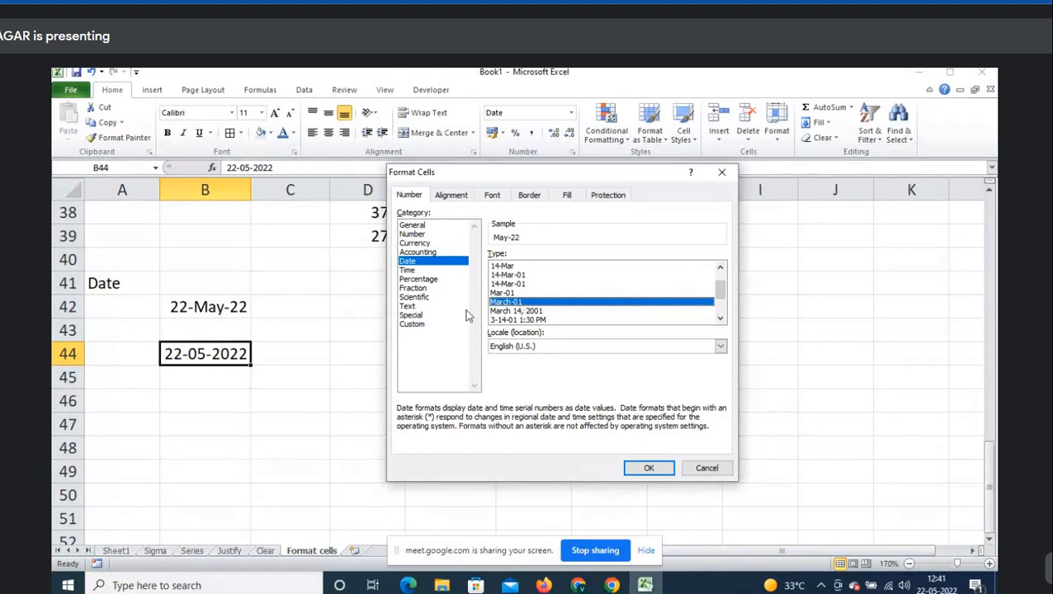
left_click(669, 470)
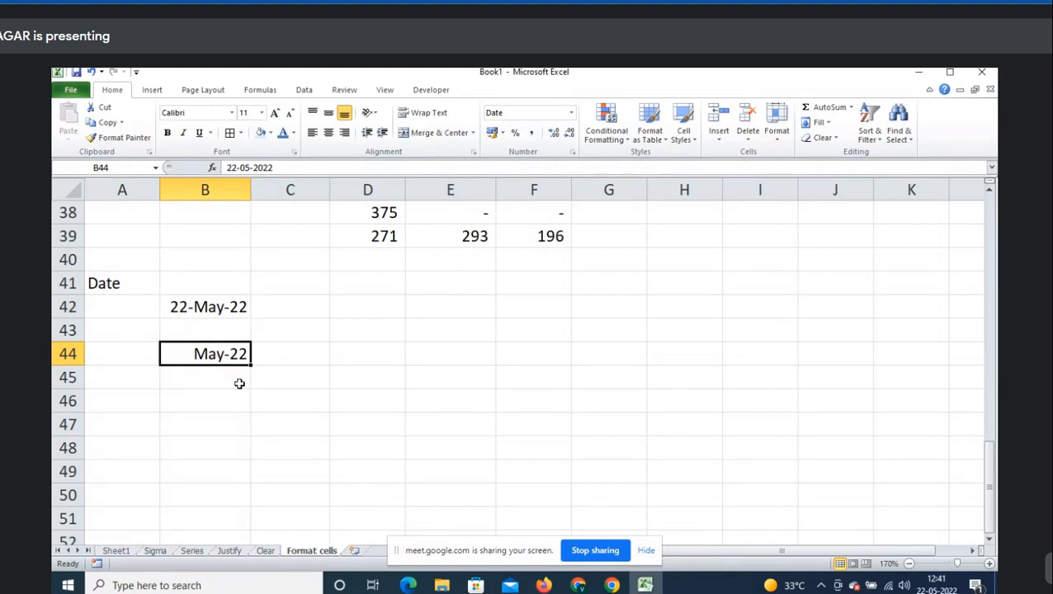
- Review the Date types in Format Cells for B44 and cancel, keeping May-22
right_click(237, 353)
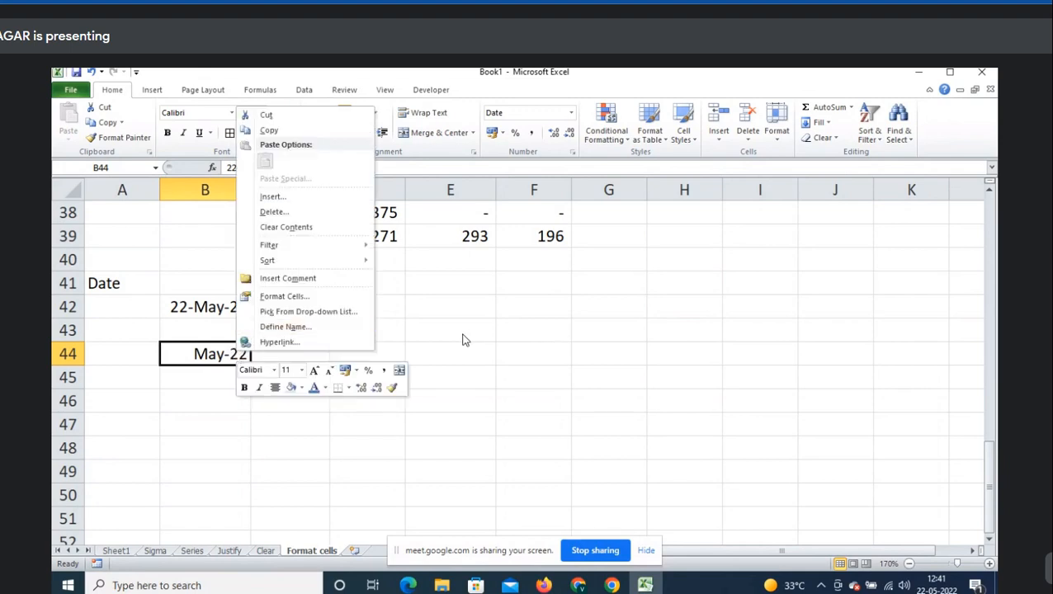
key("Escape")
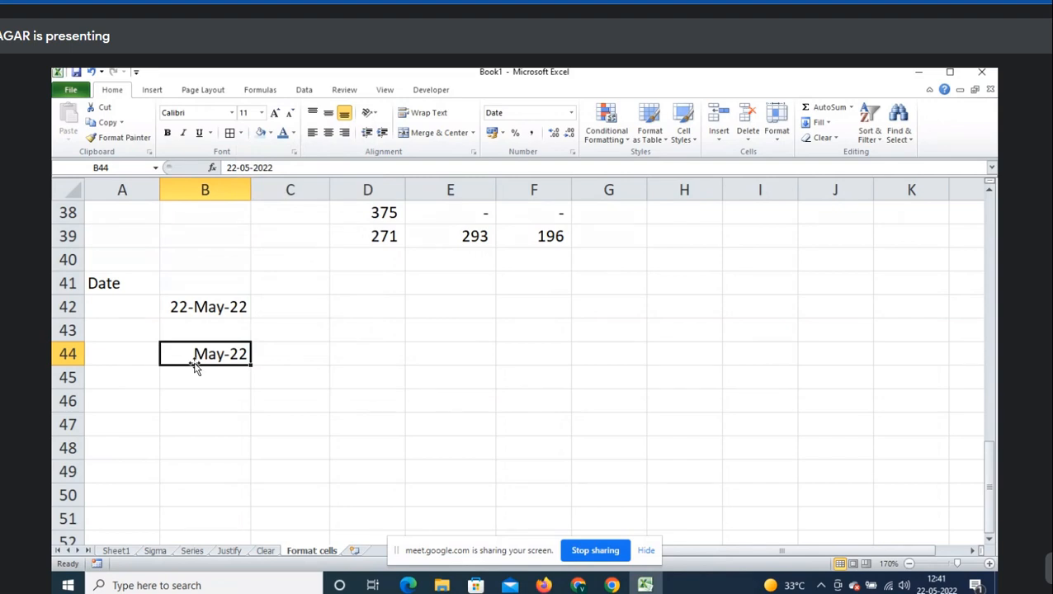
right_click(223, 356)
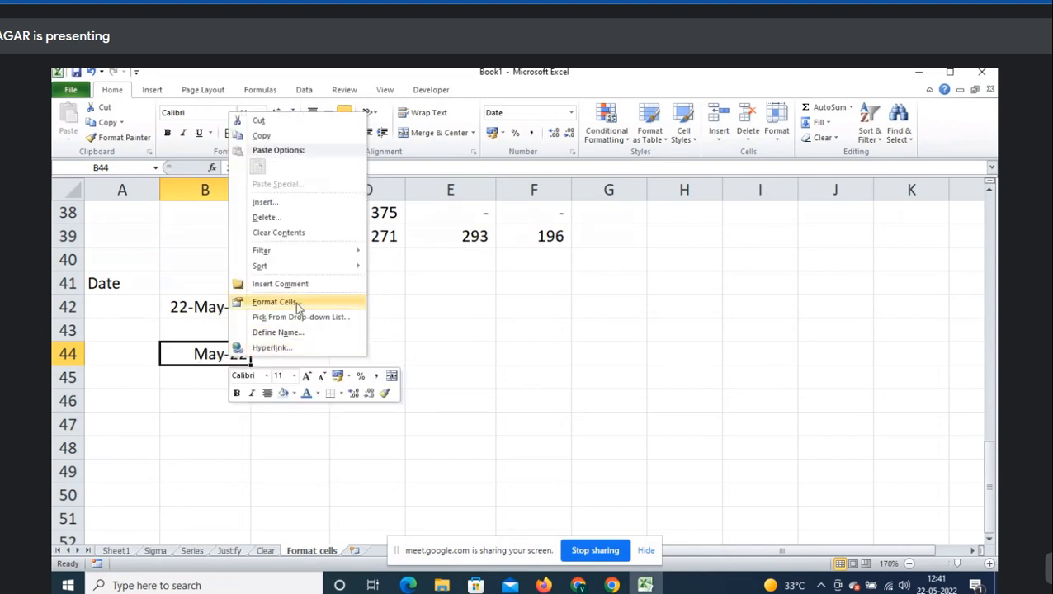
left_click(278, 301)
left_click_drag(241, 156, 538, 171)
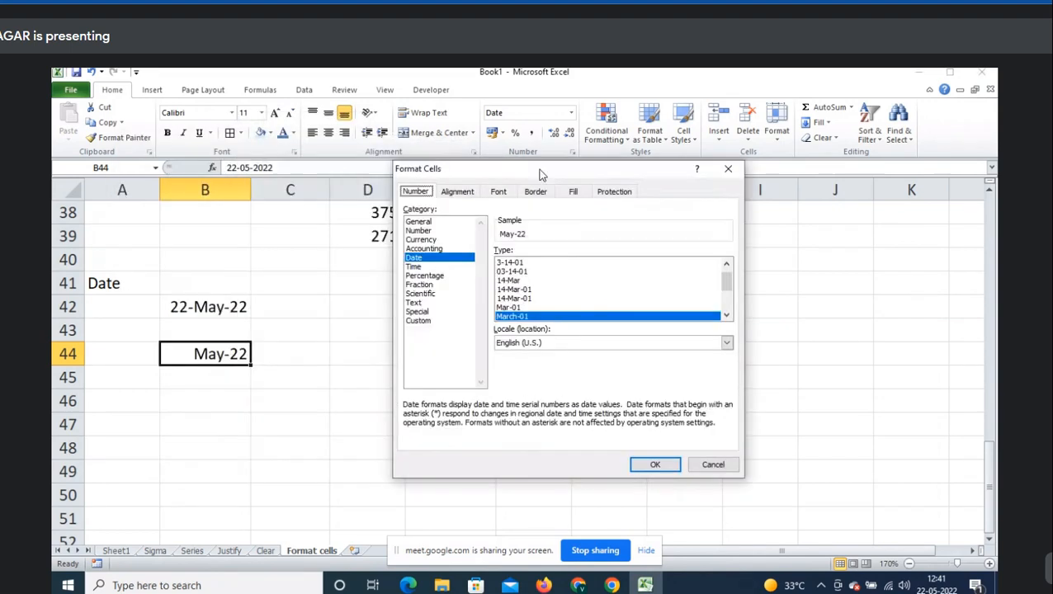
scroll(534, 314, "down", 3)
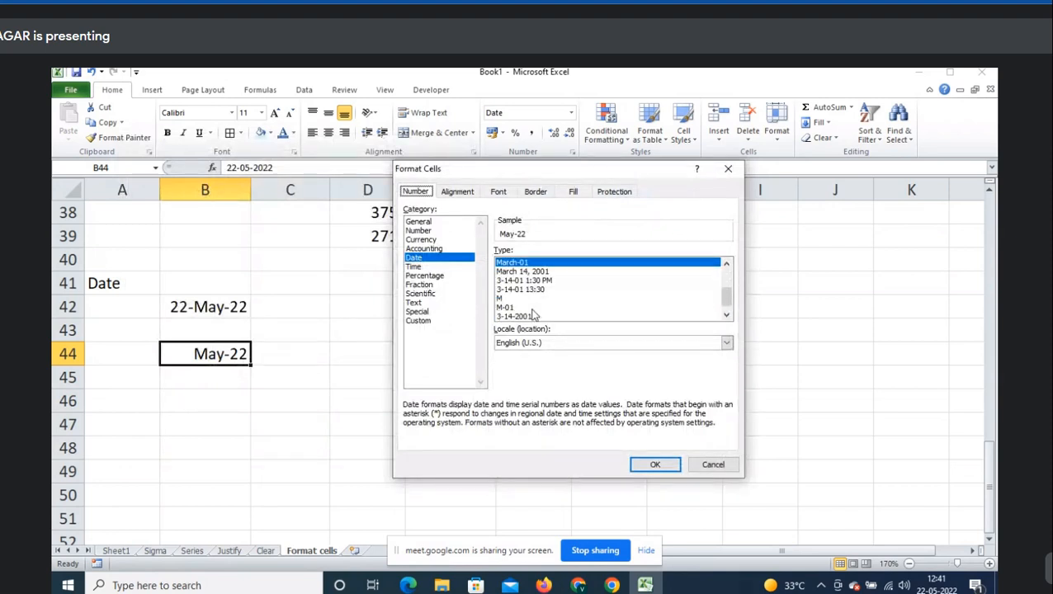
scroll(534, 315, "up", 3)
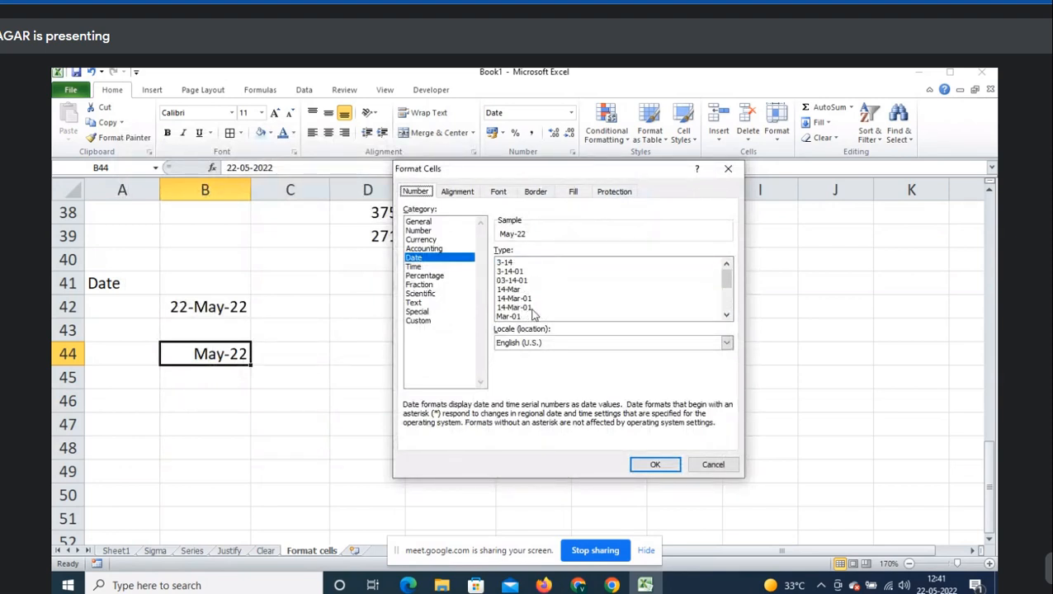
left_click(712, 465)
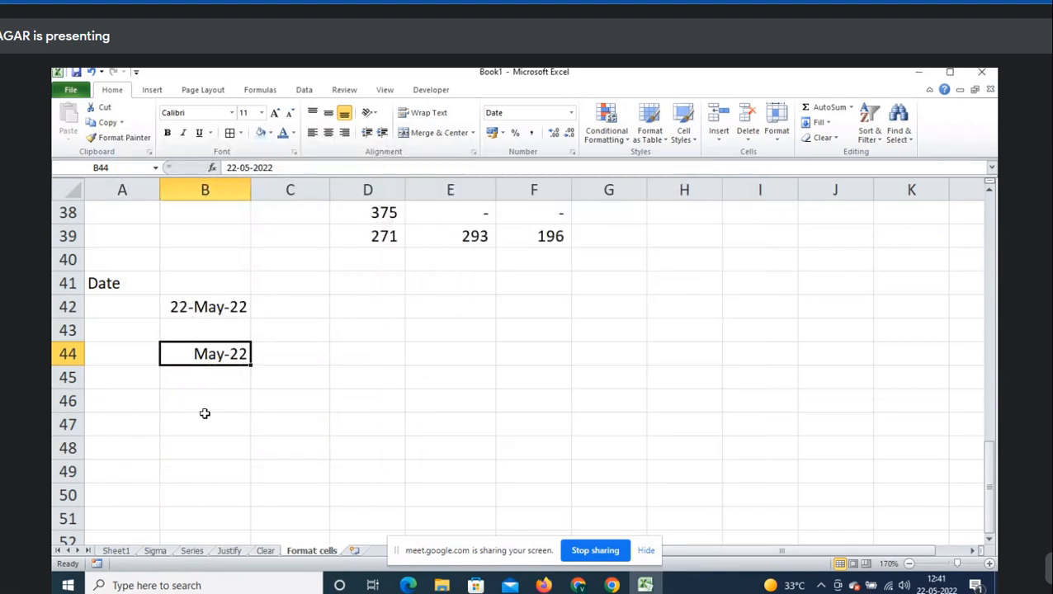
left_click(226, 385)
- Insert today's date in B45 and format it as English (U.S.) 14-Mar to show 22-May
key("ctrl+semicolon")
key("Tab")
key("shift+Tab")
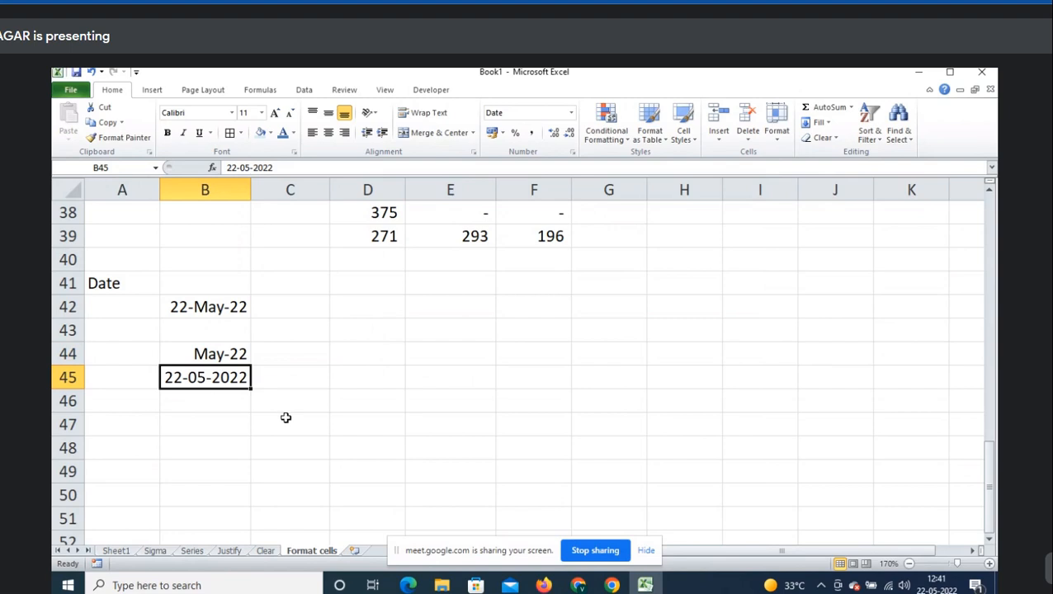
key("ctrl+1")
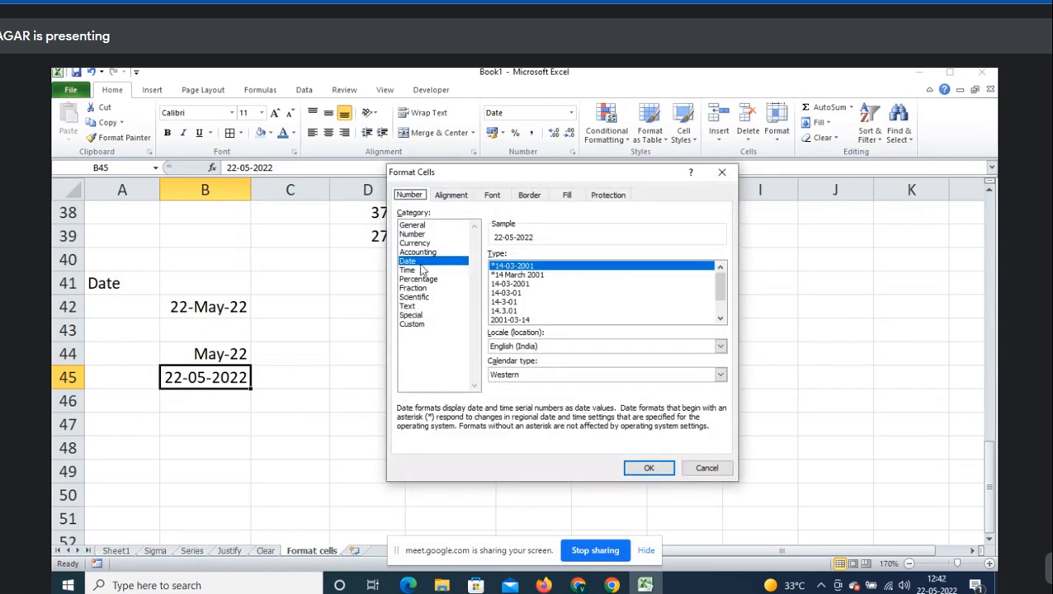
scroll(538, 293, "down", 1)
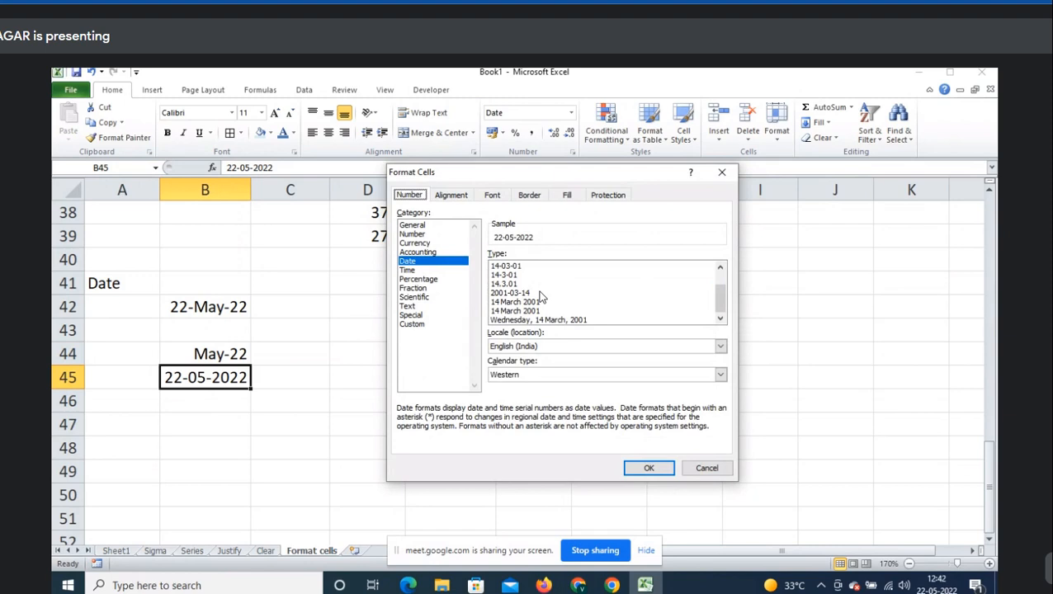
left_click(539, 347)
scroll(539, 388, "down", 4)
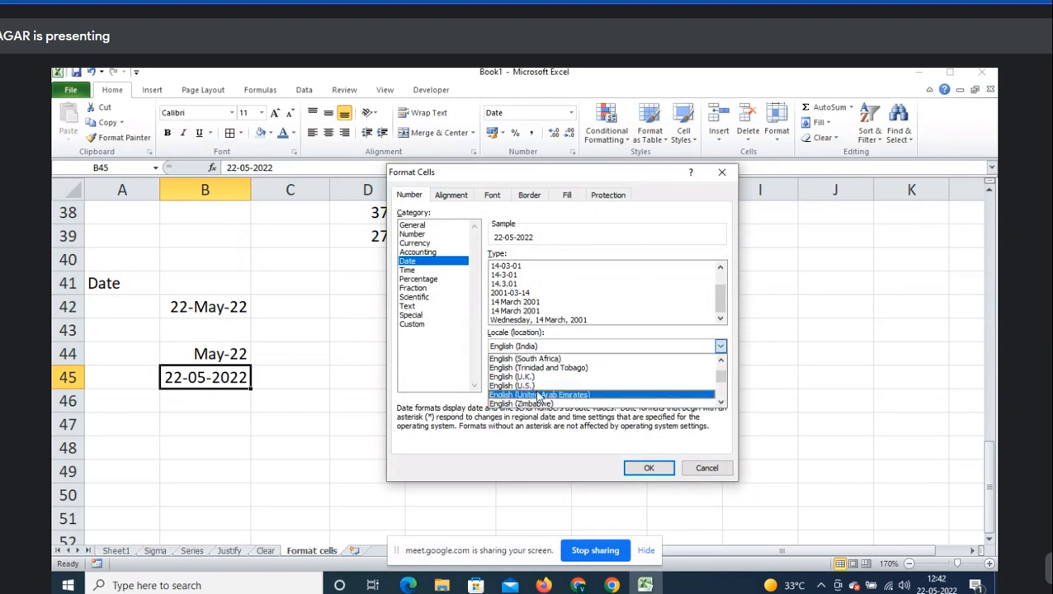
left_click(538, 385)
left_click(516, 294)
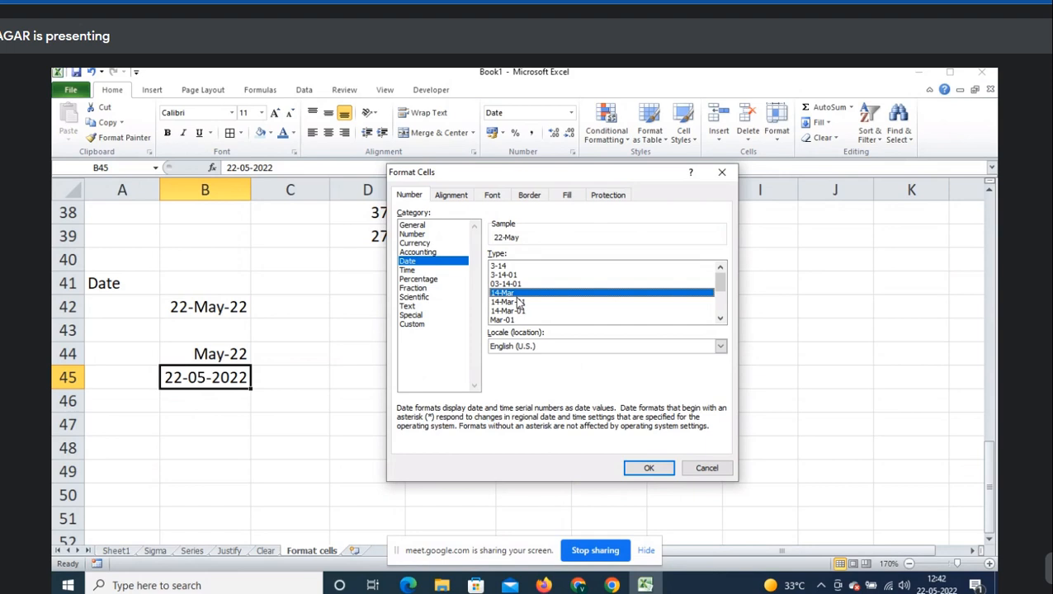
left_click(649, 468)
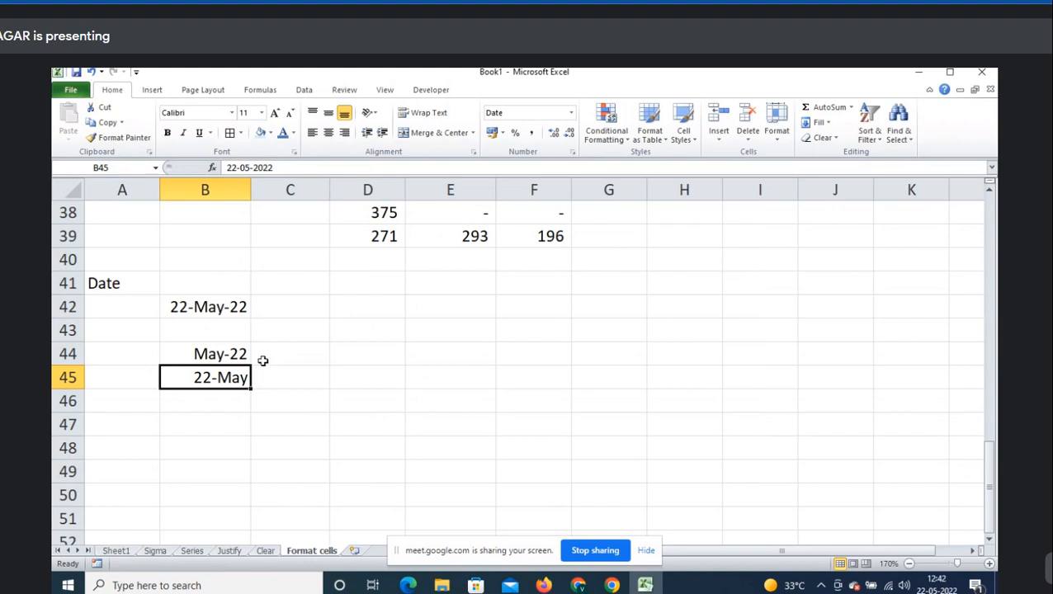
- Reopen the number format options for B45 and close them without changes
right_click(222, 377)
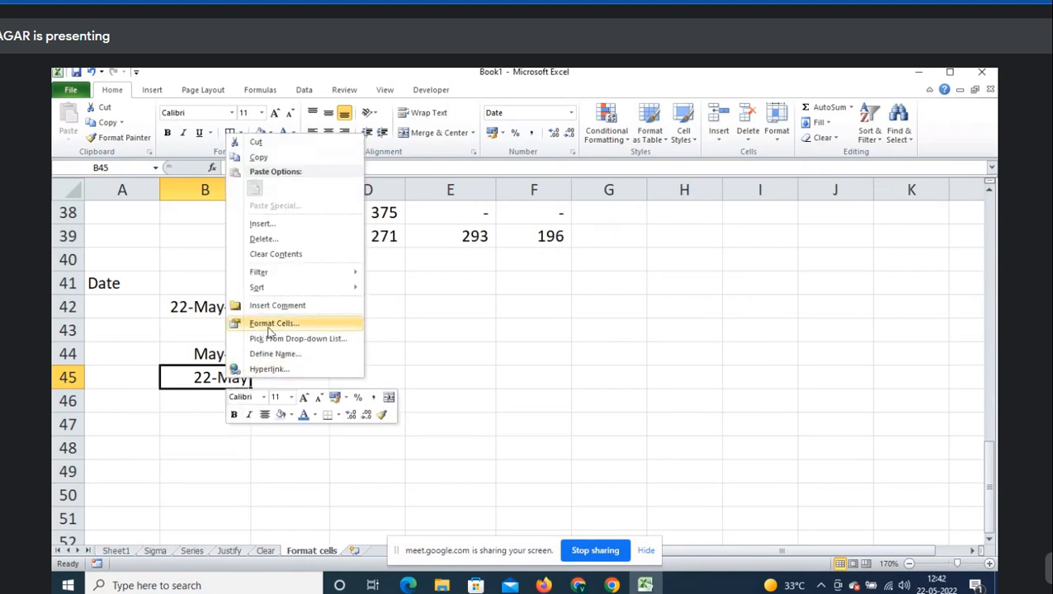
left_click(266, 326)
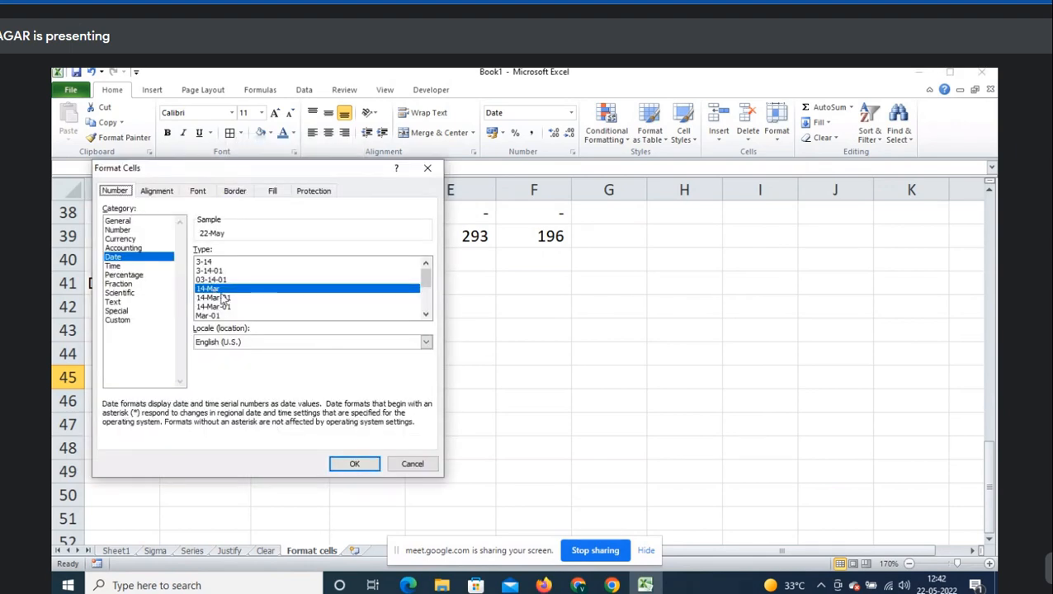
left_click(413, 464)
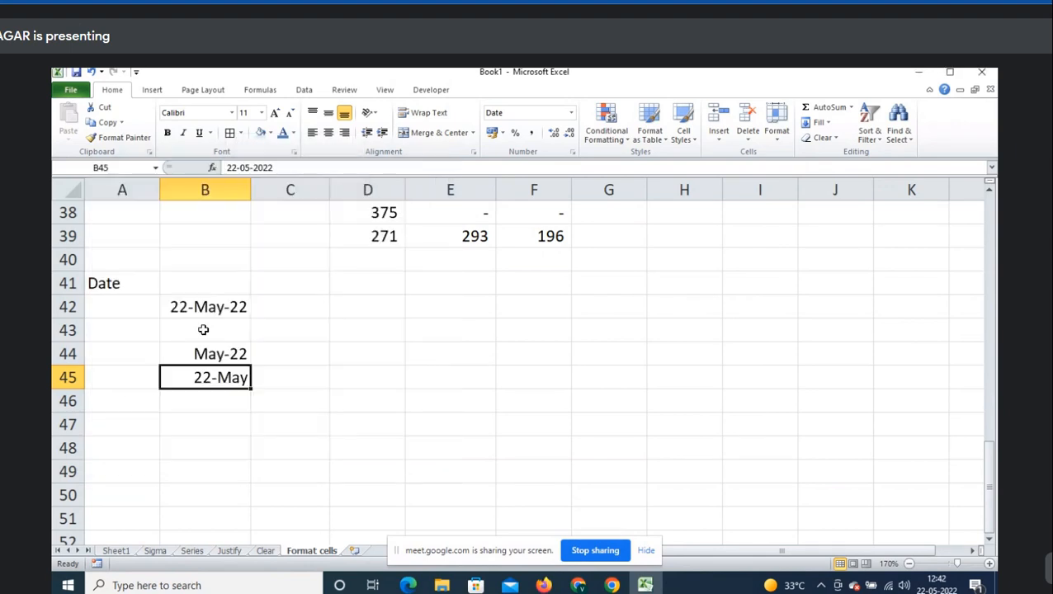
left_click(170, 285)
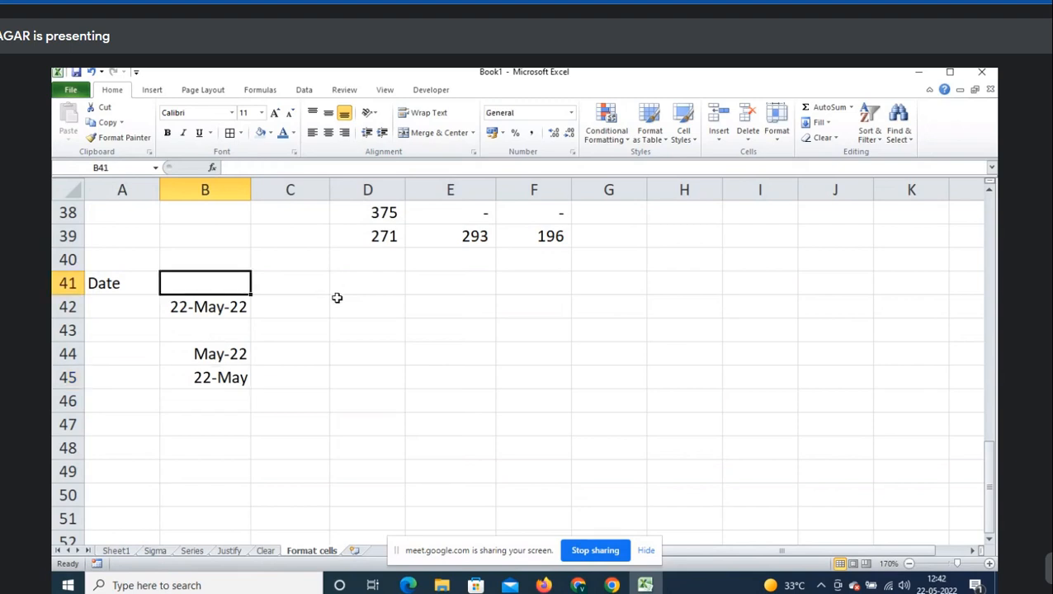
- Type the Time heading in A48 and insert the current time 12:42 in B49
left_click(145, 446)
scroll(369, 421, "down", 2)
type("Time")
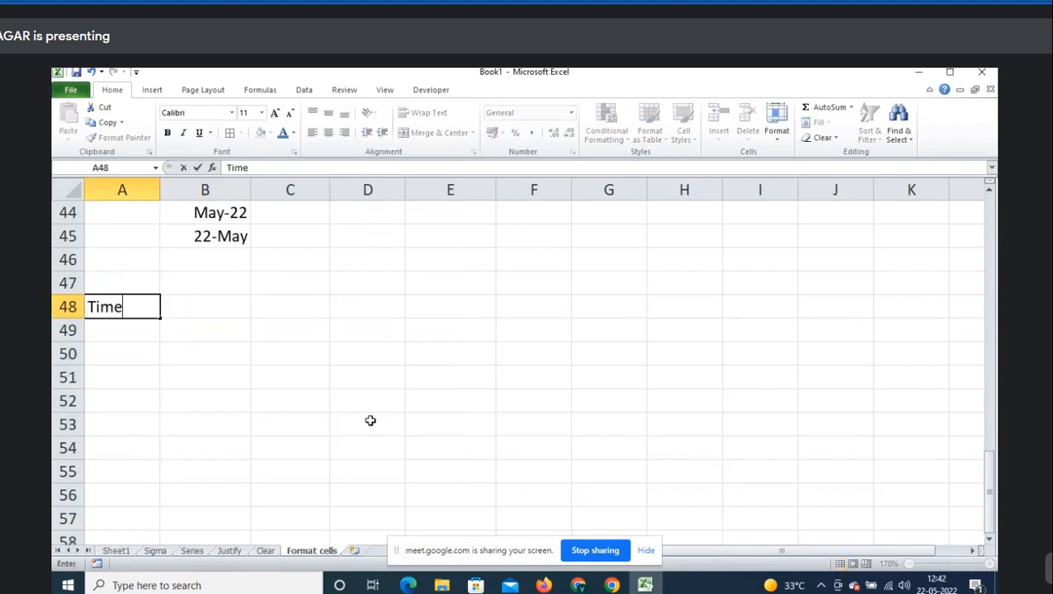
key("Tab")
key("Down")
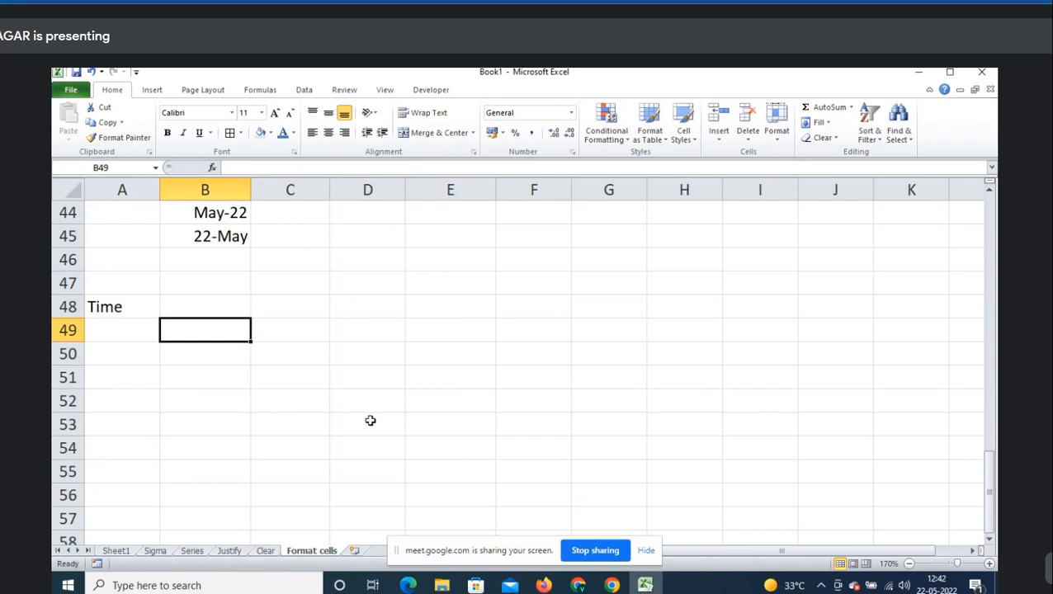
key("ctrl+shift+semicolon")
key("ctrl+Return")
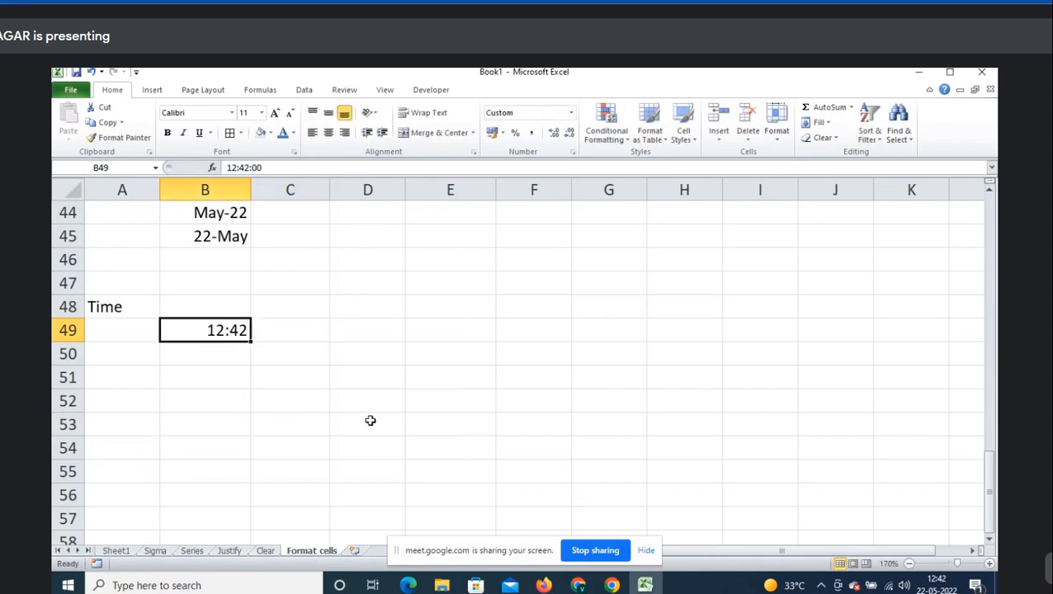
- Format B49 with the 1:30 PM time style so it shows 12:42 PM
key("ctrl+1")
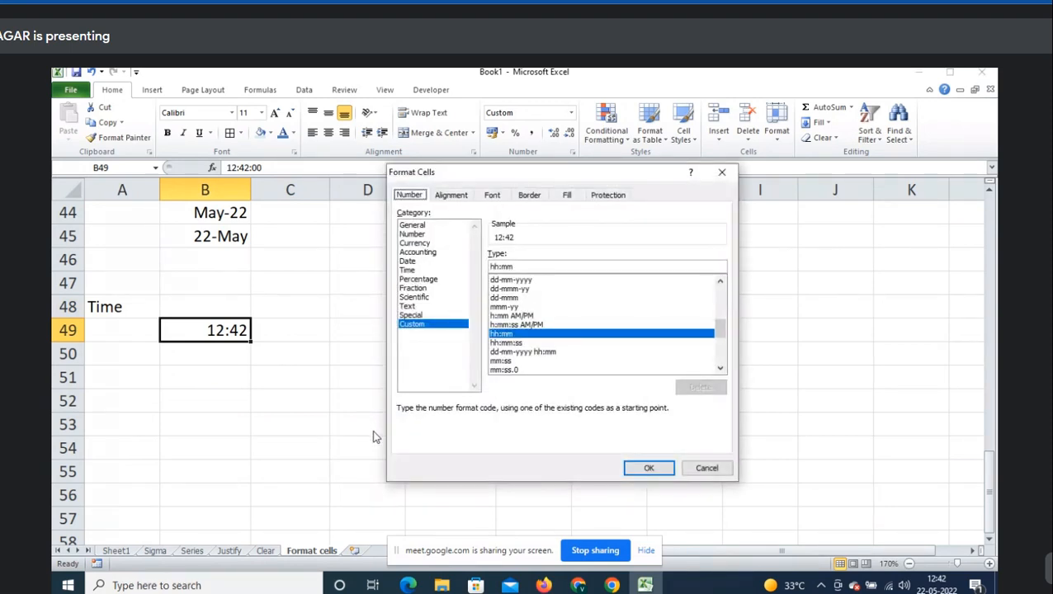
left_click(430, 272)
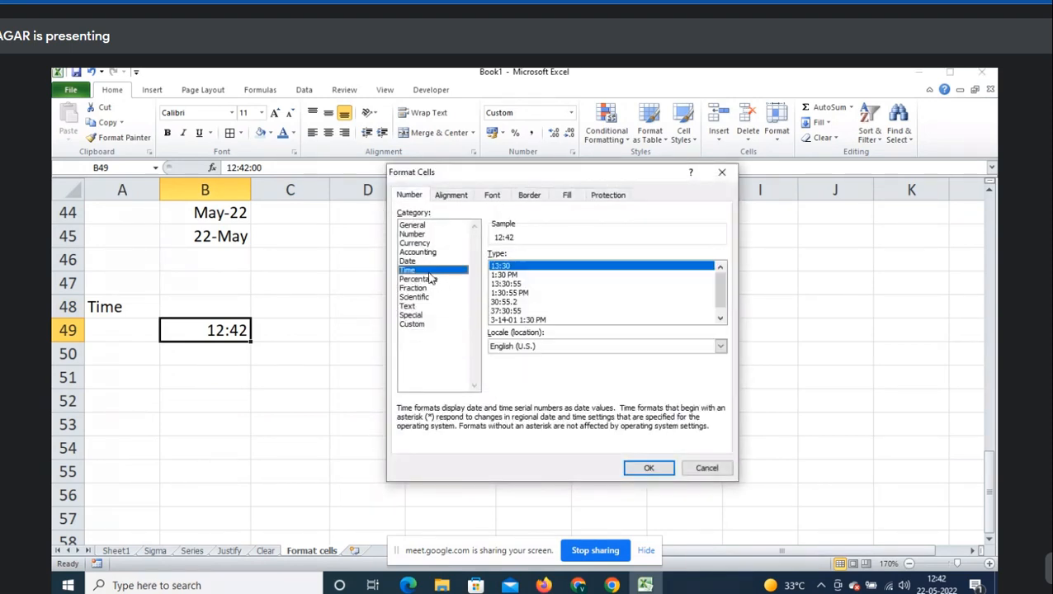
left_click(515, 276)
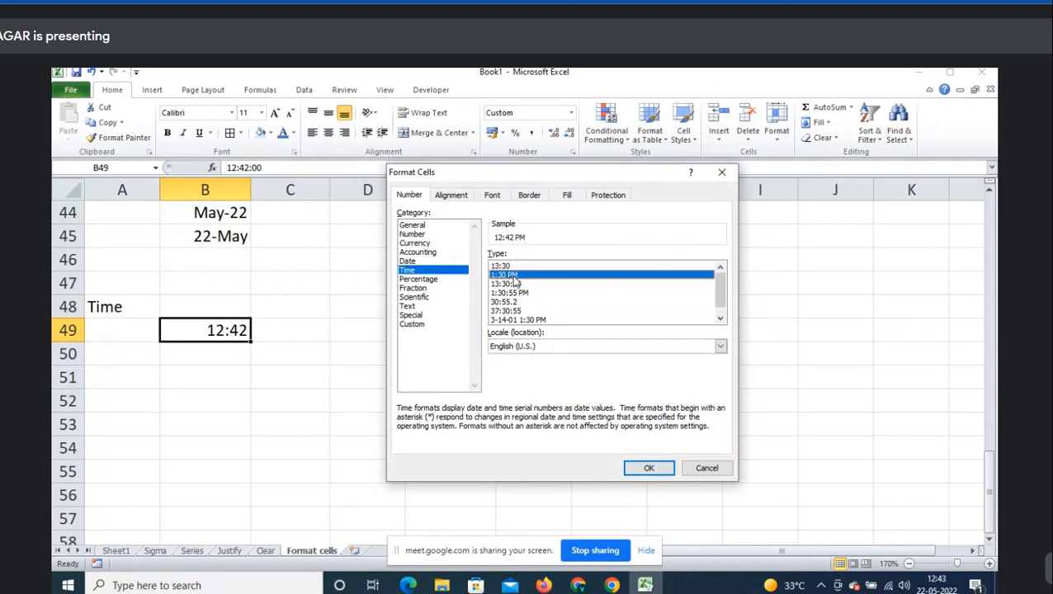
left_click(647, 468)
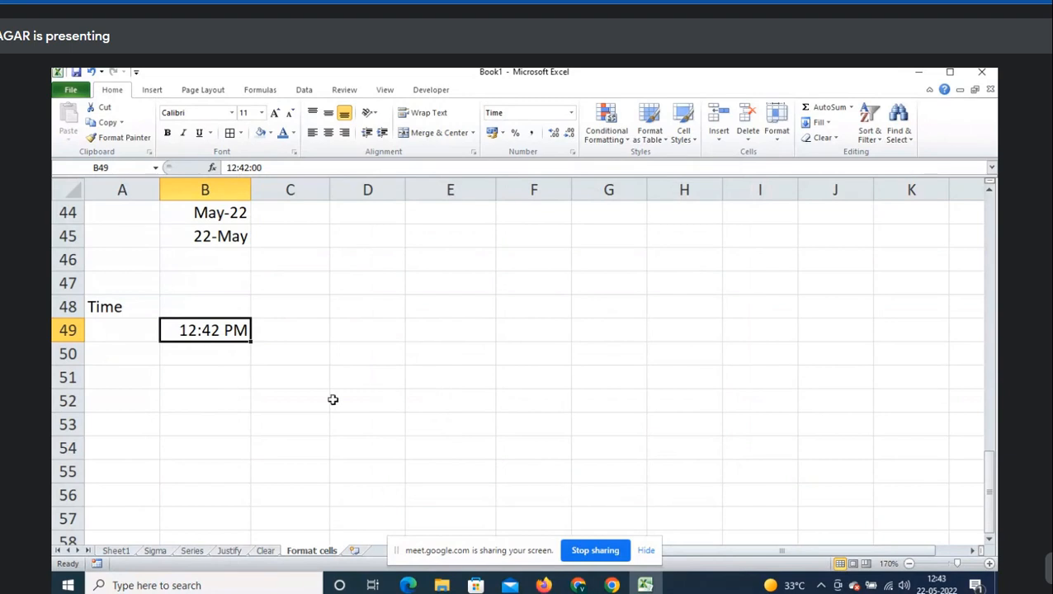
- Copy B49's time to B51 and format it in 24-hour 13:30 style
key("ctrl+c")
left_click(228, 377)
key("ctrl+v")
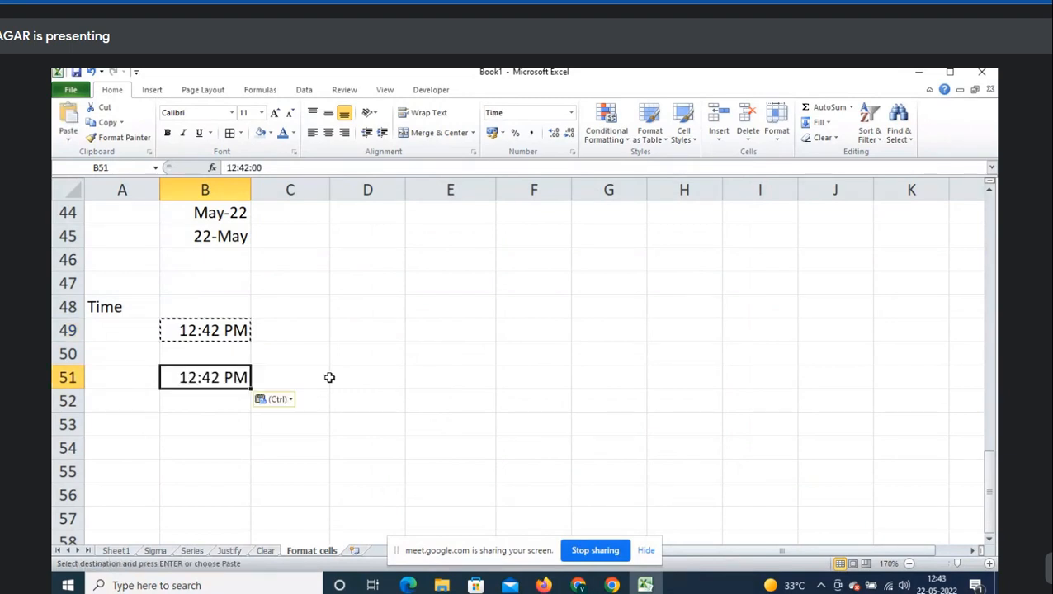
key("Escape")
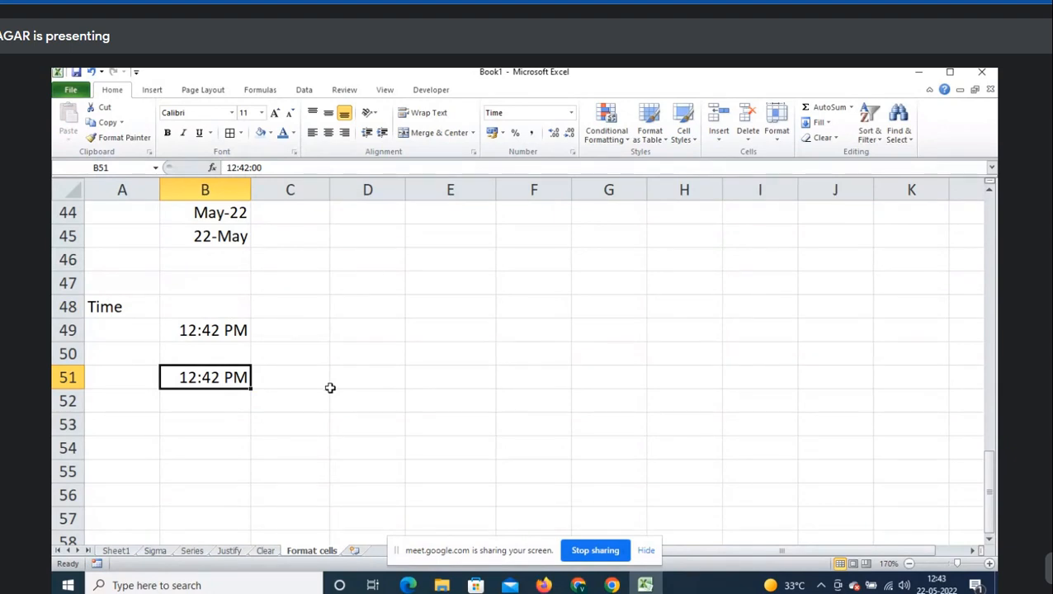
key("ctrl+1")
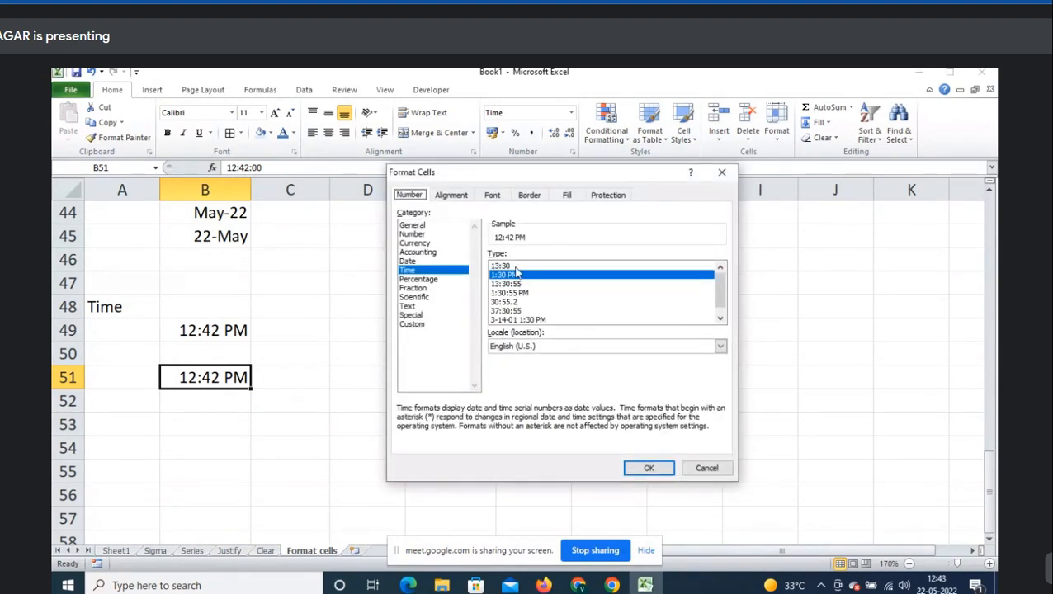
left_click(503, 266)
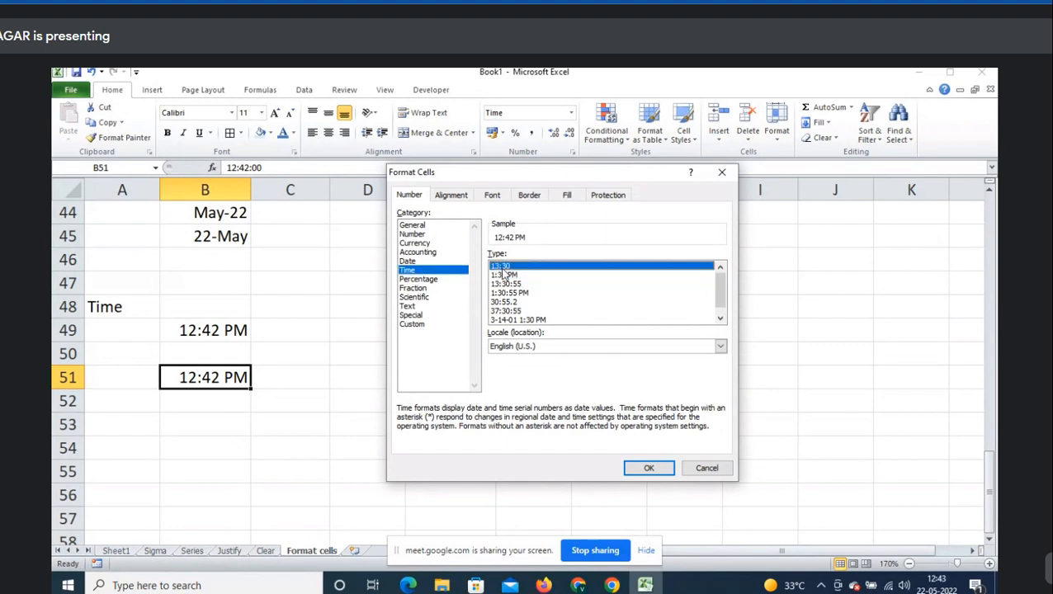
left_click(645, 471)
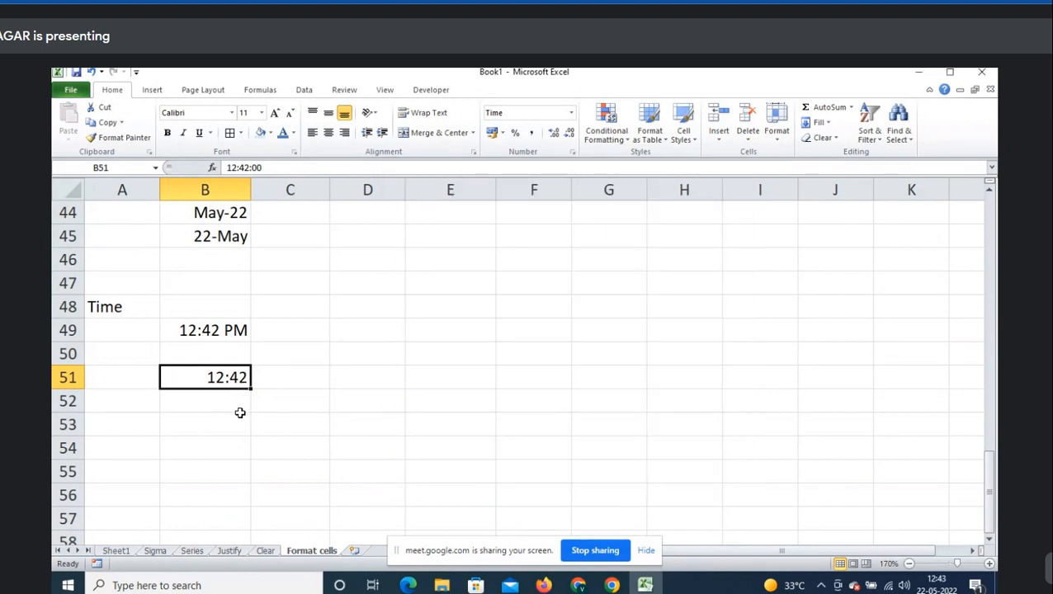
- Abandon an hour edit in B51 and clear the pasted time from it
key("F2")
key("Left")
key("Left")
key("Left")
key("Left")
key("Left")
key("shift+Left")
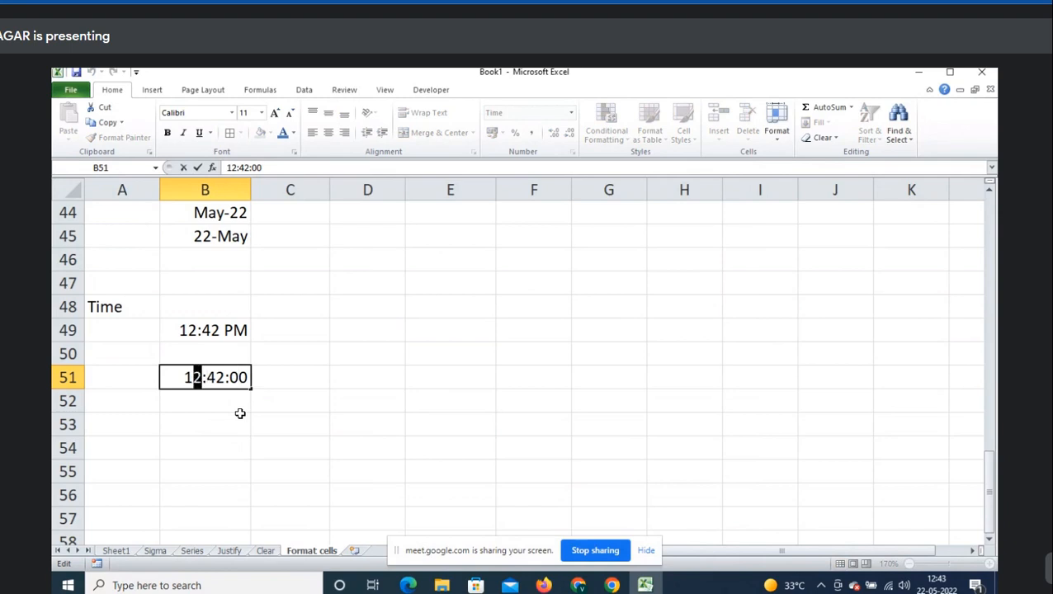
type("5")
key("Escape")
key("Up")
key("Up")
key("Down")
key("Down")
key("Delete")
- Try changing B49's hour to 1:42 AM, then undo back to 12:42 PM
key("Up")
key("Up")
key("F2")
key("Left")
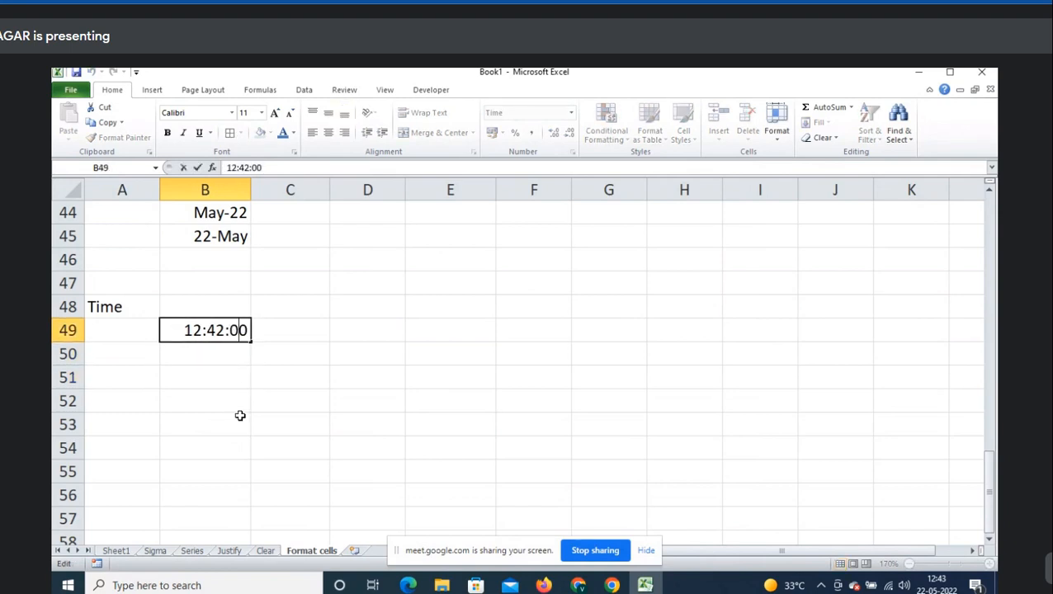
key("Left")
key("Left")
key("Left")
key("Left")
key("Left")
key("Left")
key("shift+Right")
key("BackSpace")
key("Tab")
key("Left")
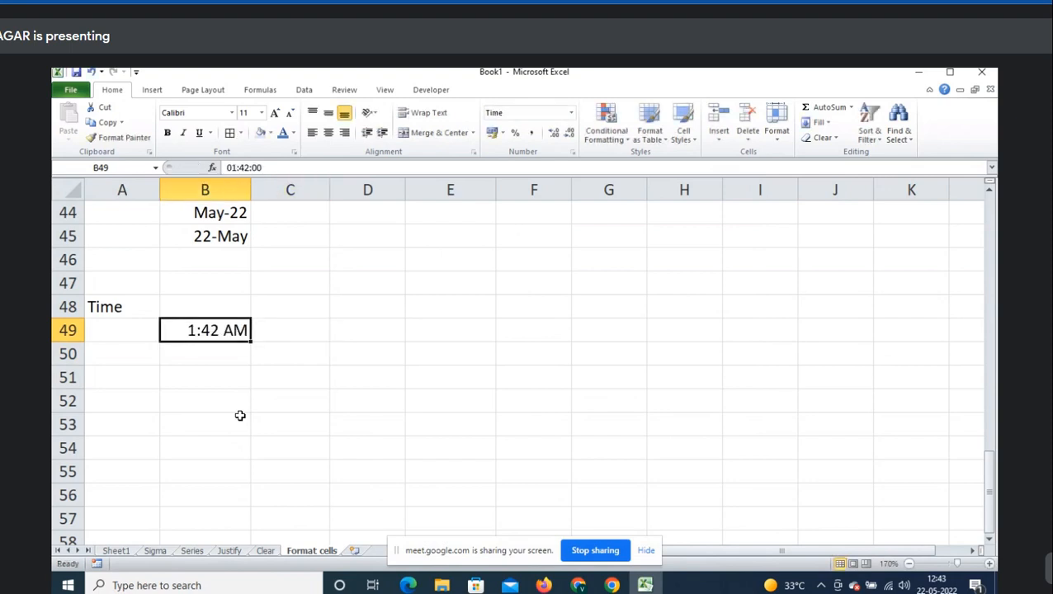
key("F2")
key("Left")
key("Left")
key("Right")
key("Right")
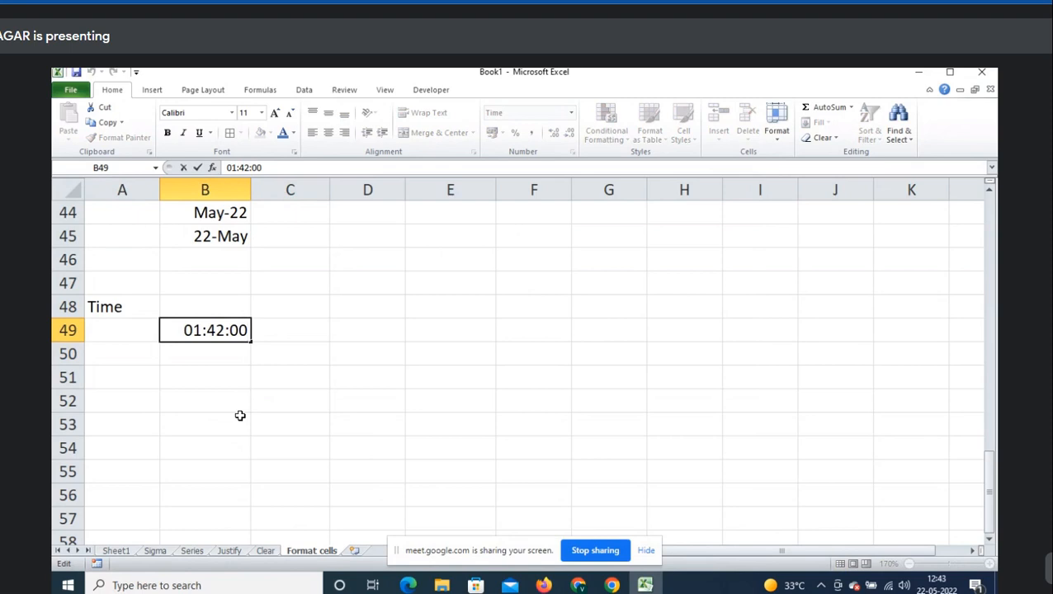
key("Escape")
key("ctrl+z")
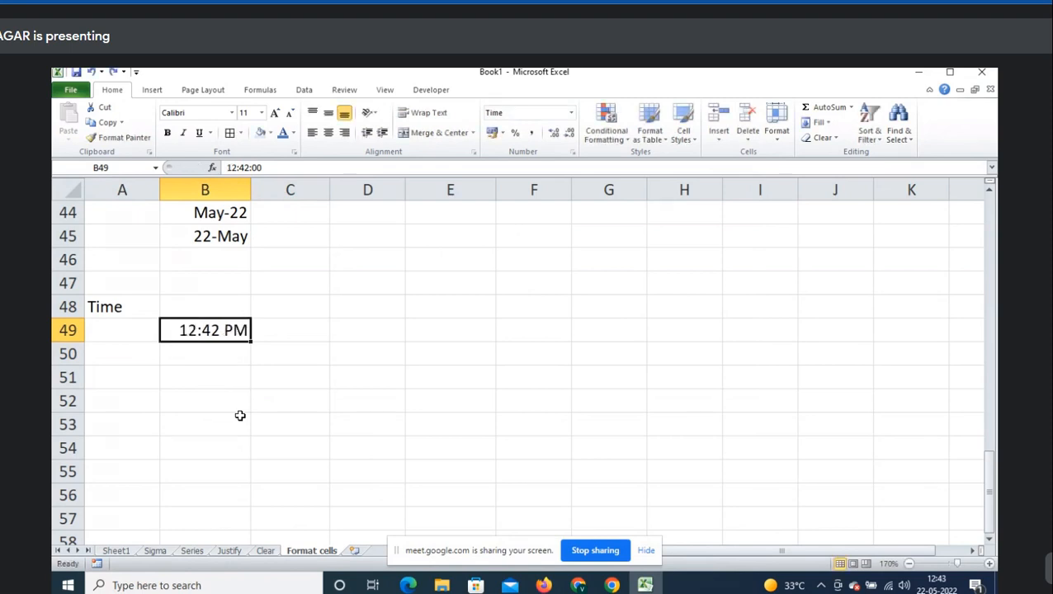
- Copy B49 to B51 and edit it to 3:42 PM, undoing a trial 13:30 format
key("ctrl+c")
key("Down")
key("Down")
key("ctrl+v")
key("F2")
key("Left")
key("Left")
key("Left")
key("Left")
key("Left")
key("Left")
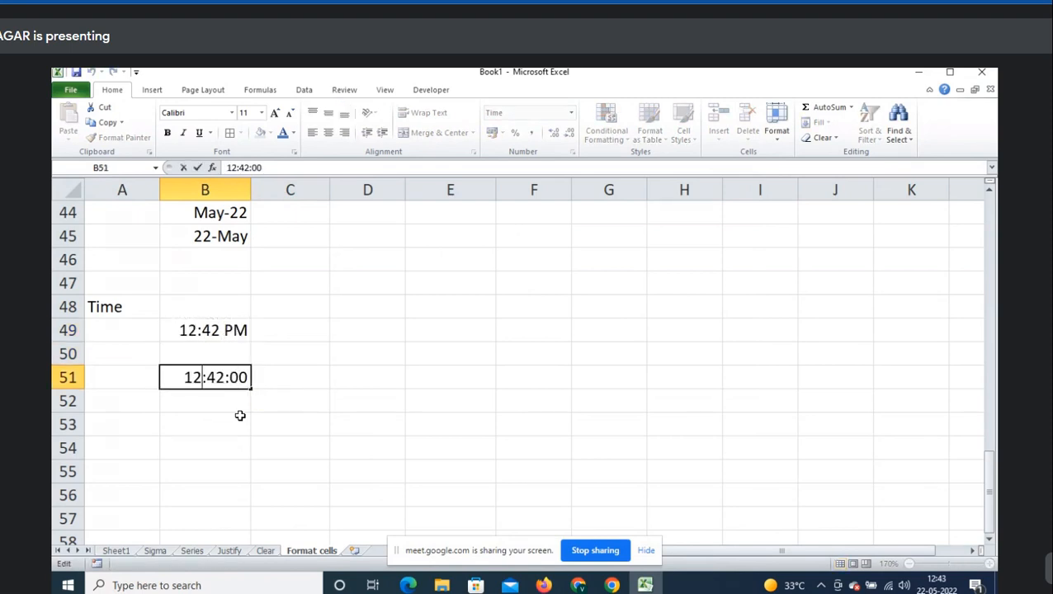
key("BackSpace")
type("5")
key("Tab")
key("Left")
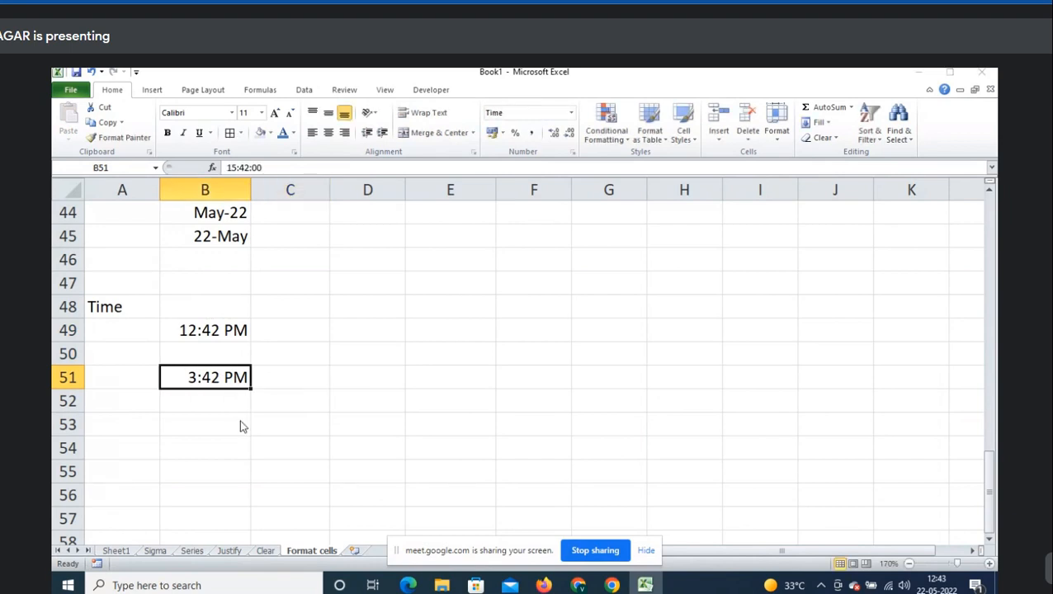
key("ctrl+1")
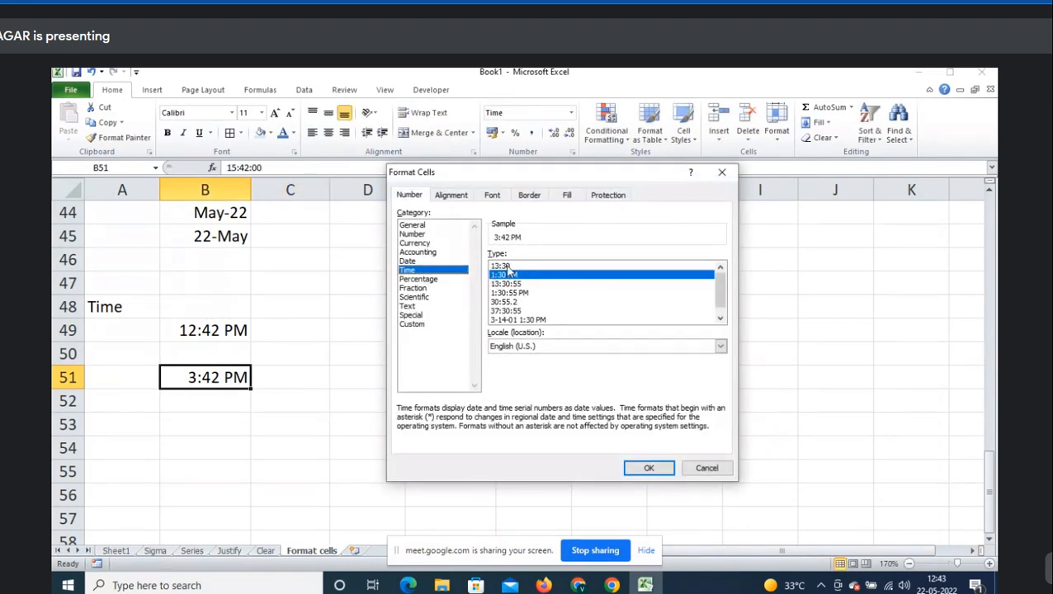
left_click(509, 265)
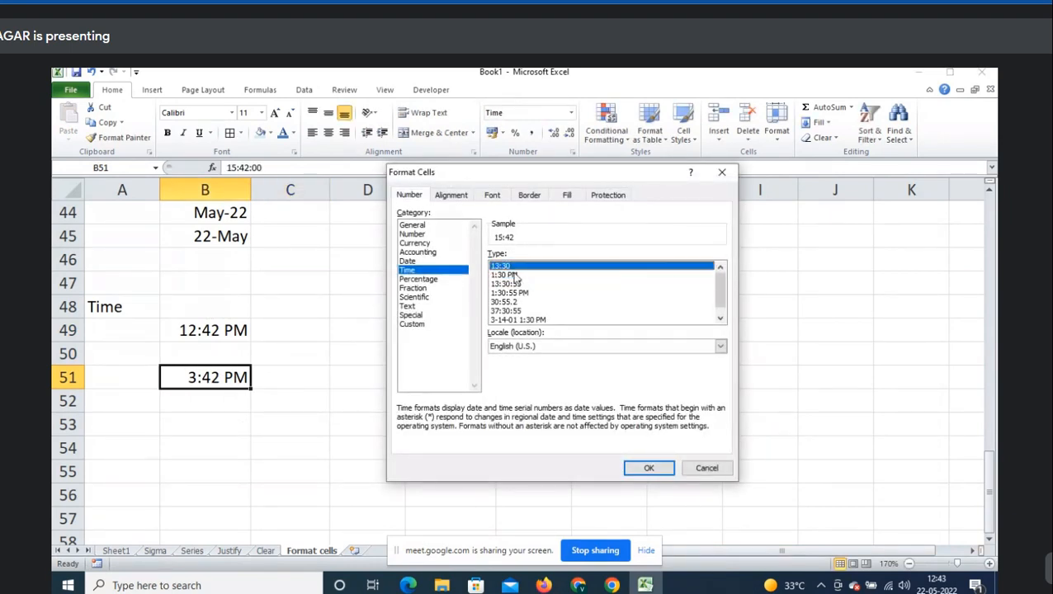
left_click(645, 468)
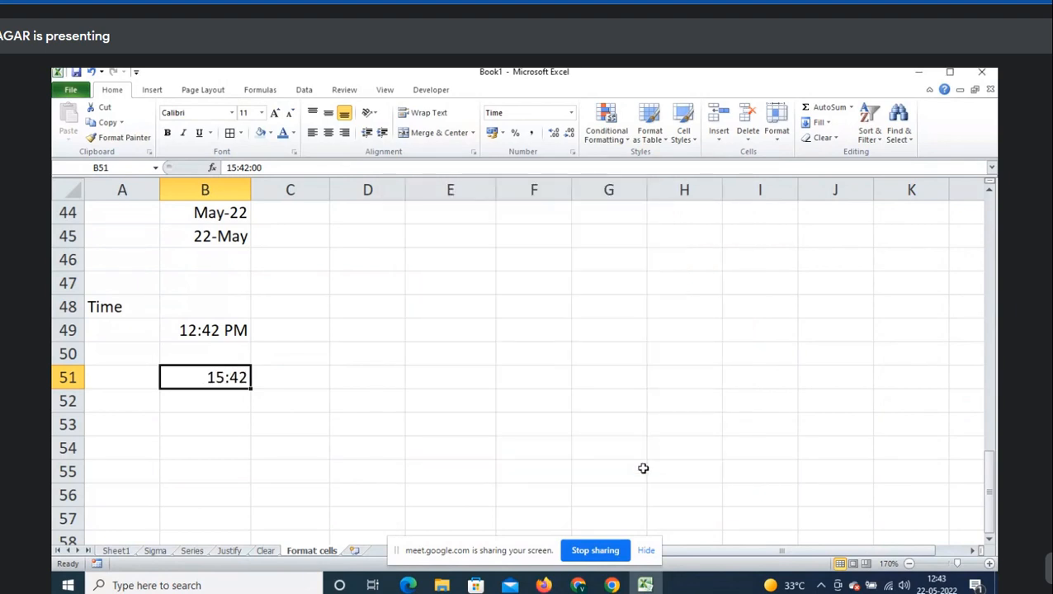
key("ctrl+z")
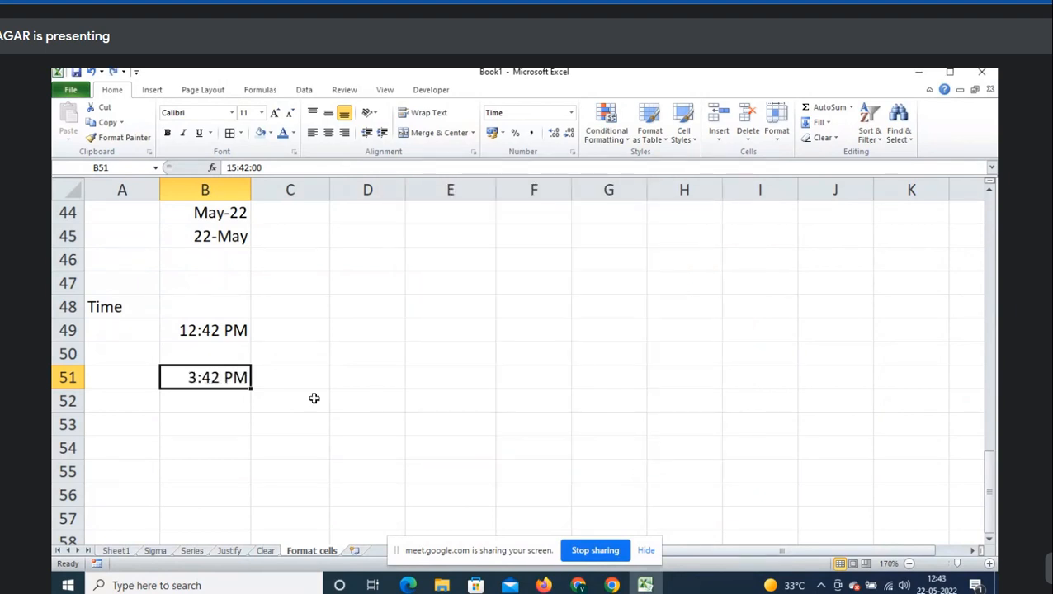
- Copy B51 to C51 and format C51 as 13:30 so it shows 15:42
key("ctrl+c")
left_click(289, 381)
key("ctrl+v")
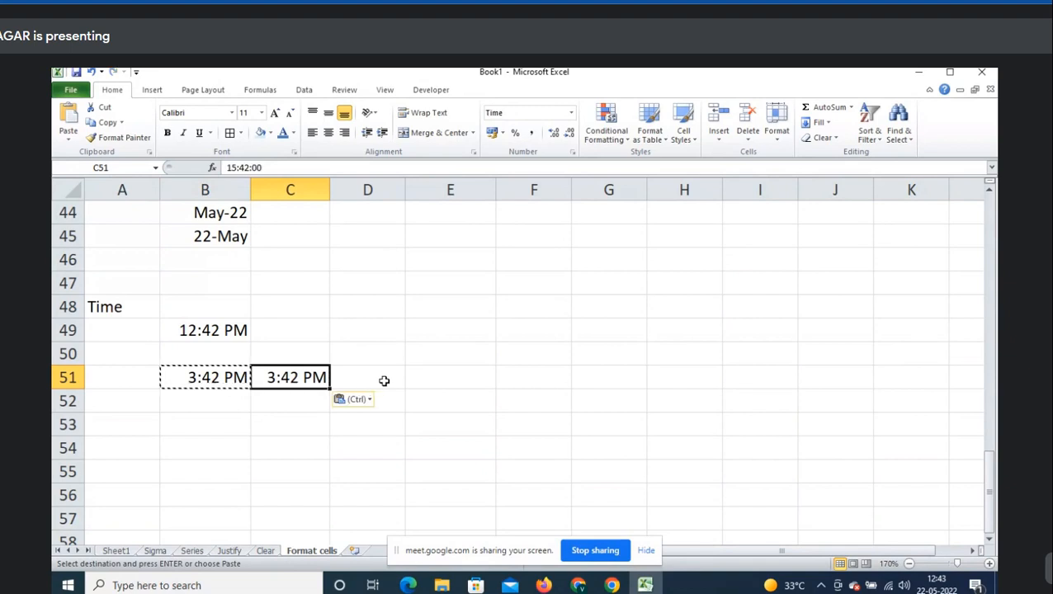
key("Escape")
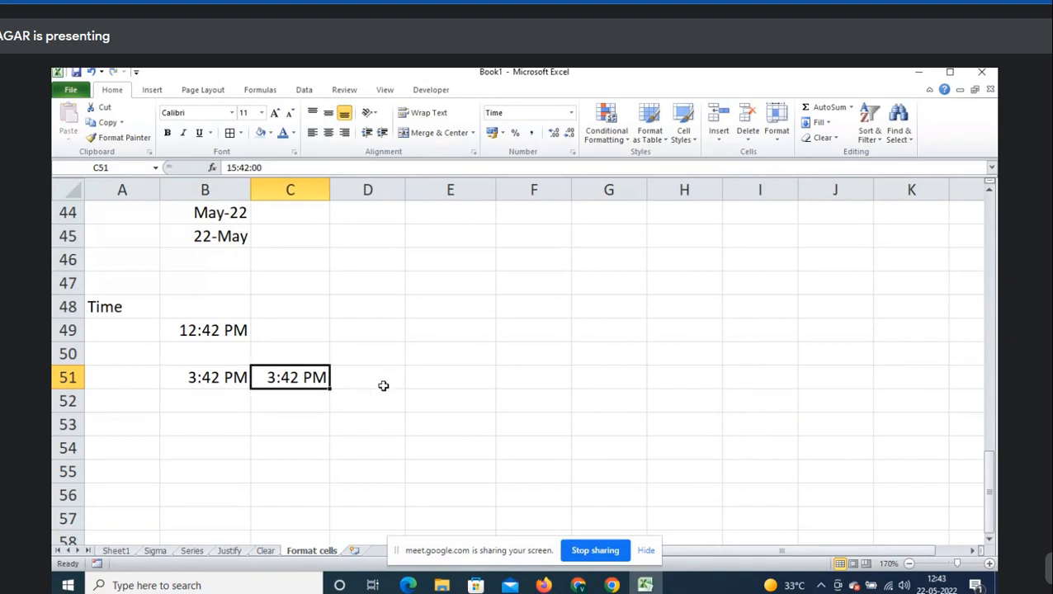
key("ctrl+1")
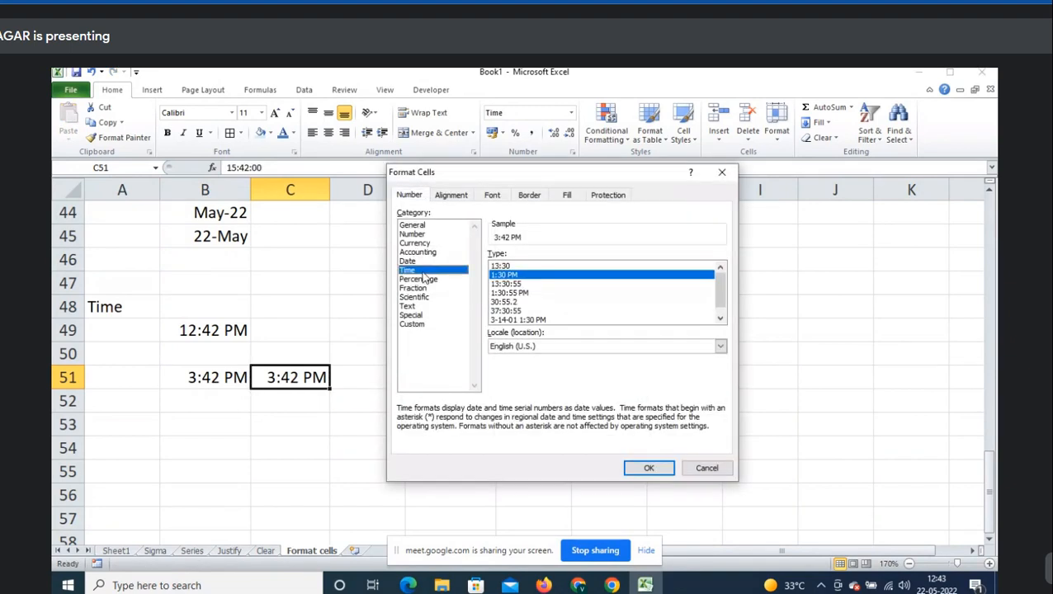
left_click(515, 266)
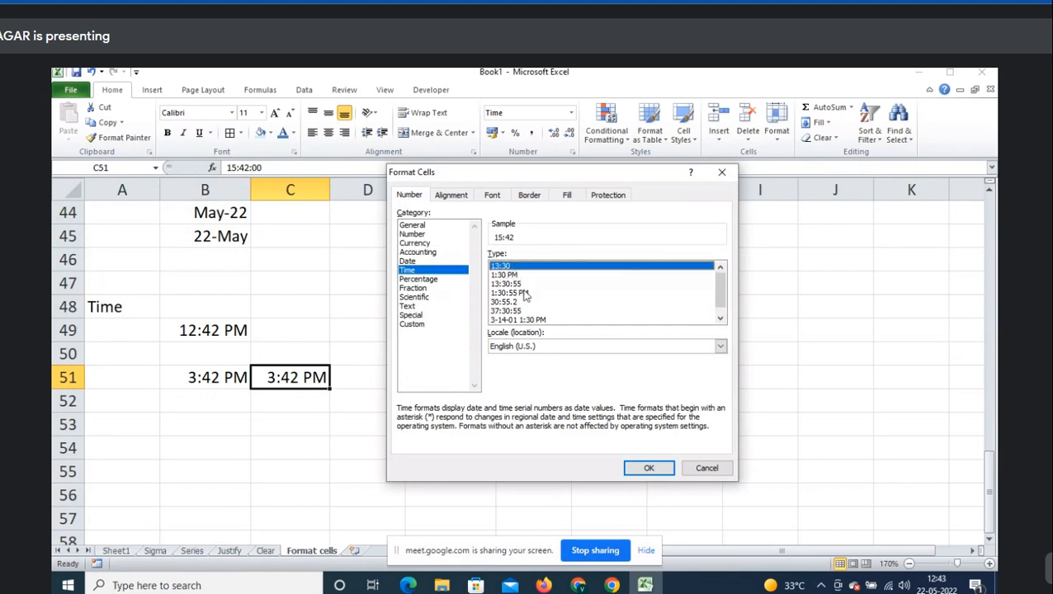
left_click(649, 468)
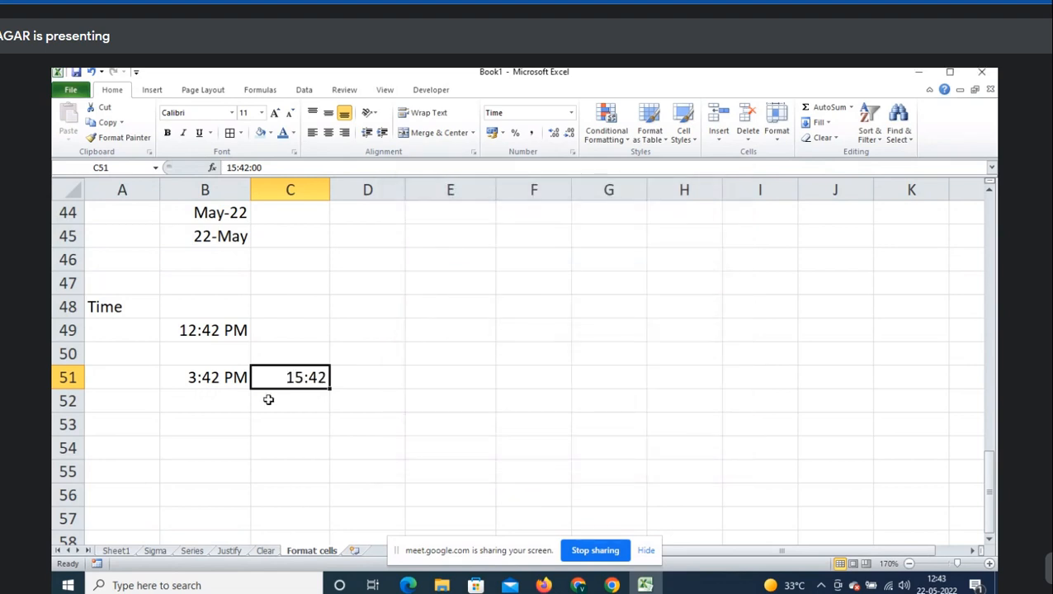
left_click(363, 377)
- Type the labels 24-hr:13:30 in D51 and 12-hr:1:30 PM in D49
type("24")
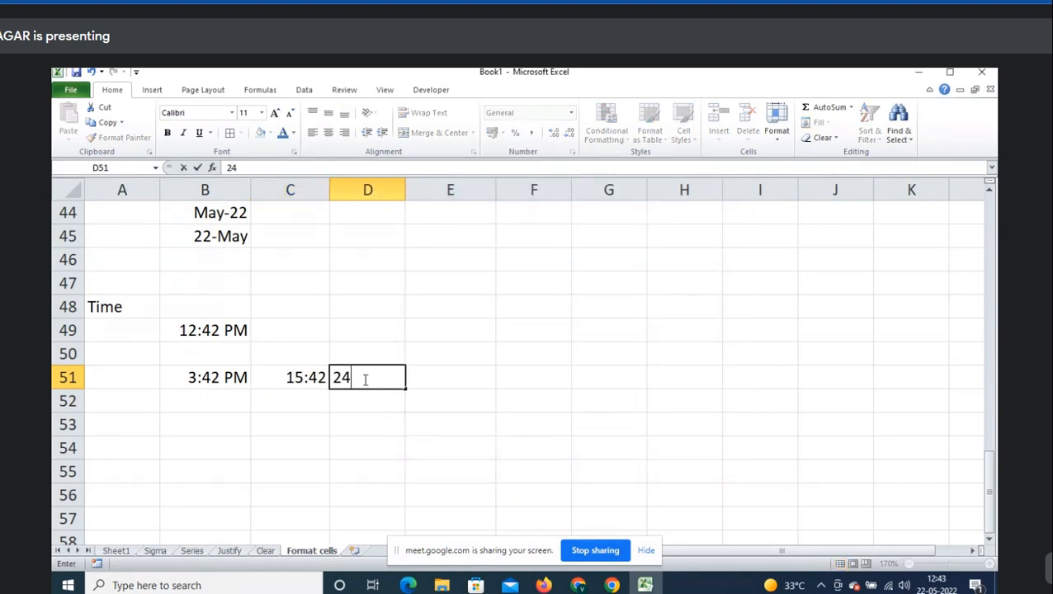
type("-hr:13:30")
key("Return")
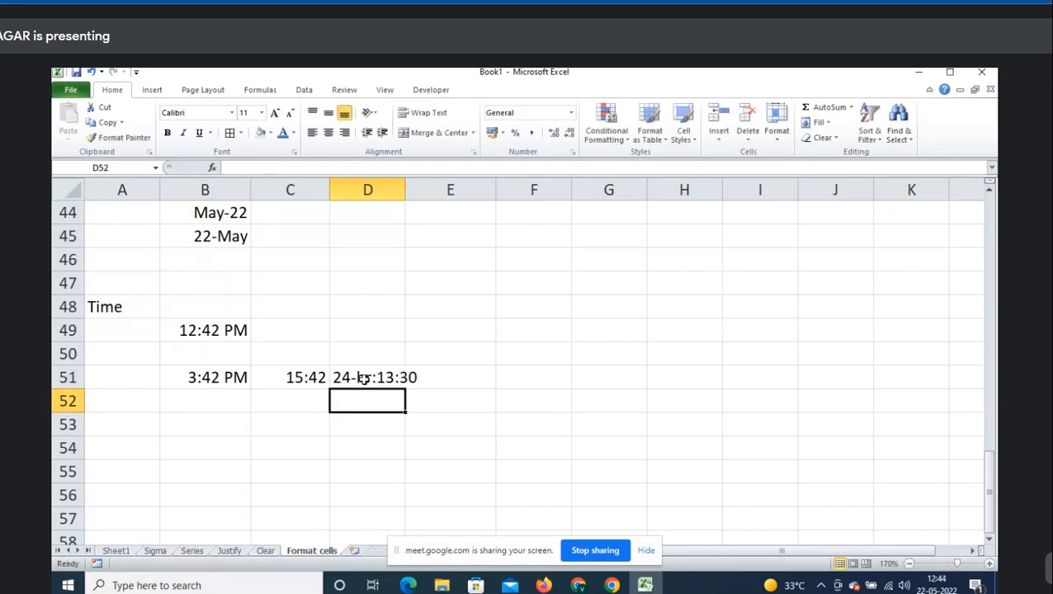
key("Up")
key("Up")
key("Up")
key("Left")
type("12")
key("Escape")
key("Right")
type("12")
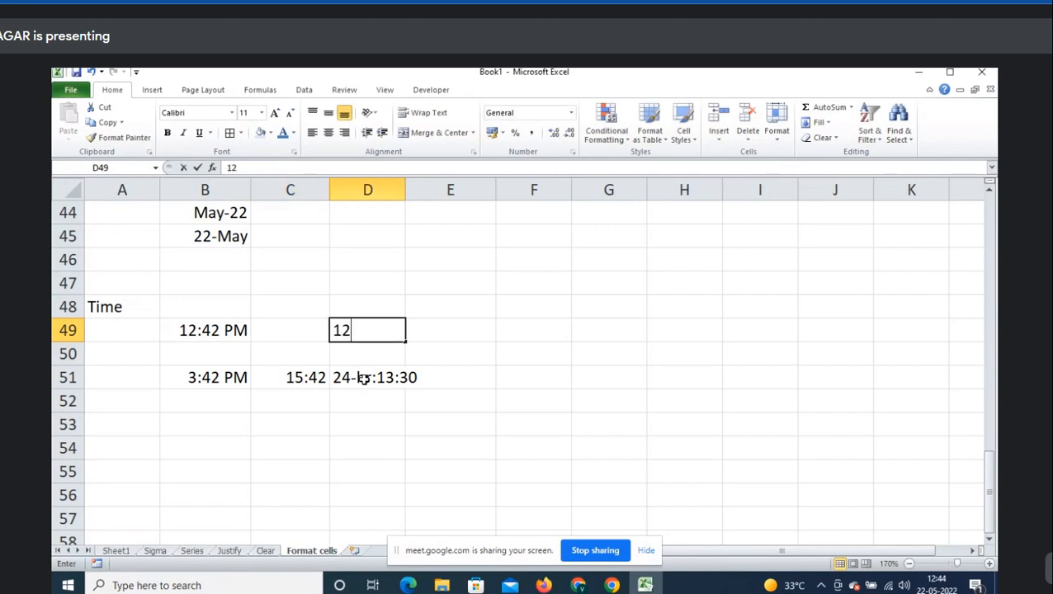
type("h")
key("BackSpace")
type("-")
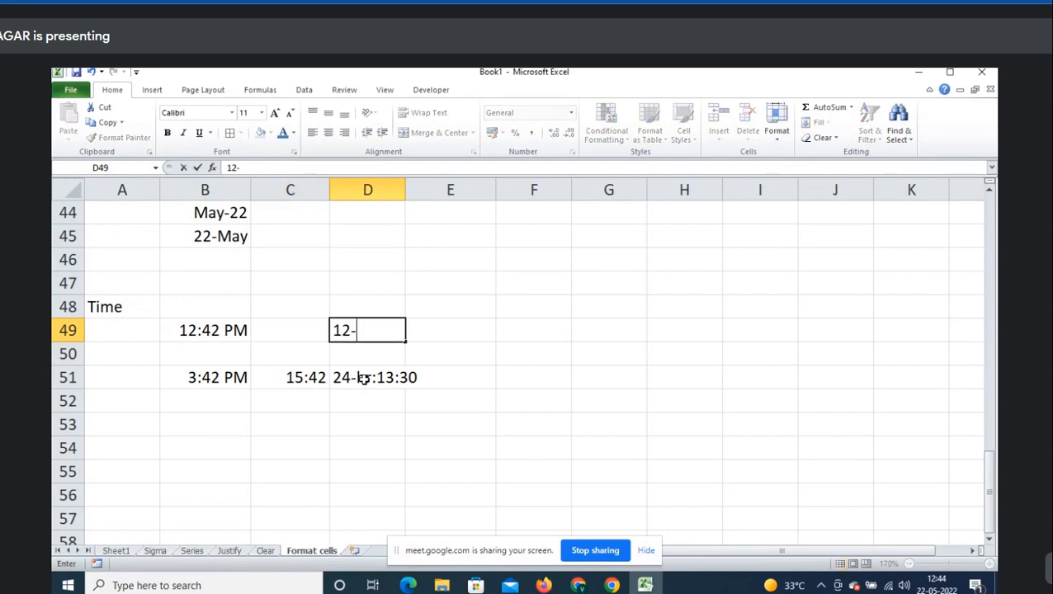
type("hr\"")
type(":1:30")
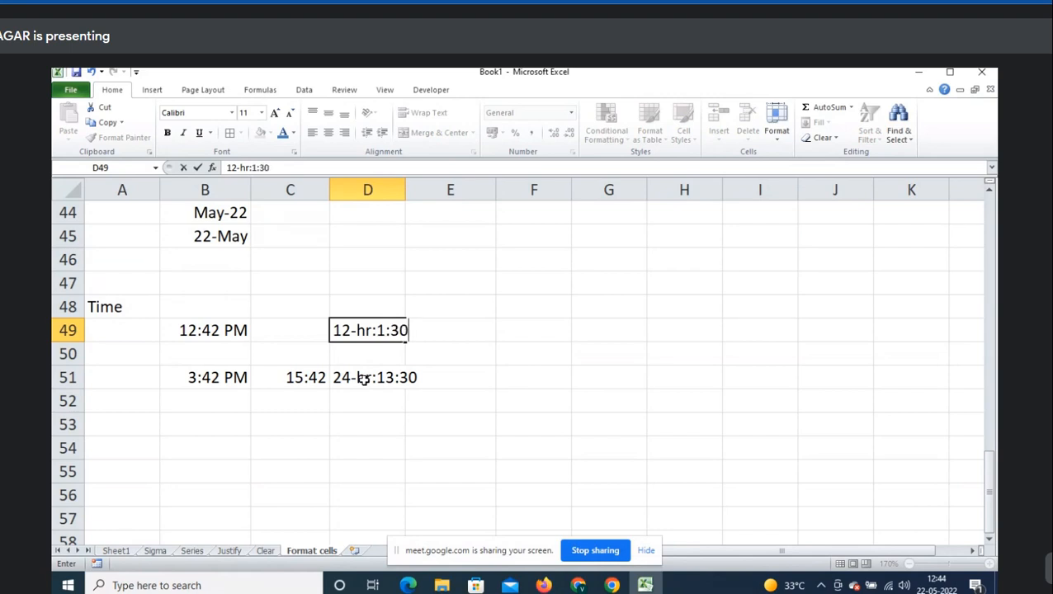
type(" PM")
key("Tab")
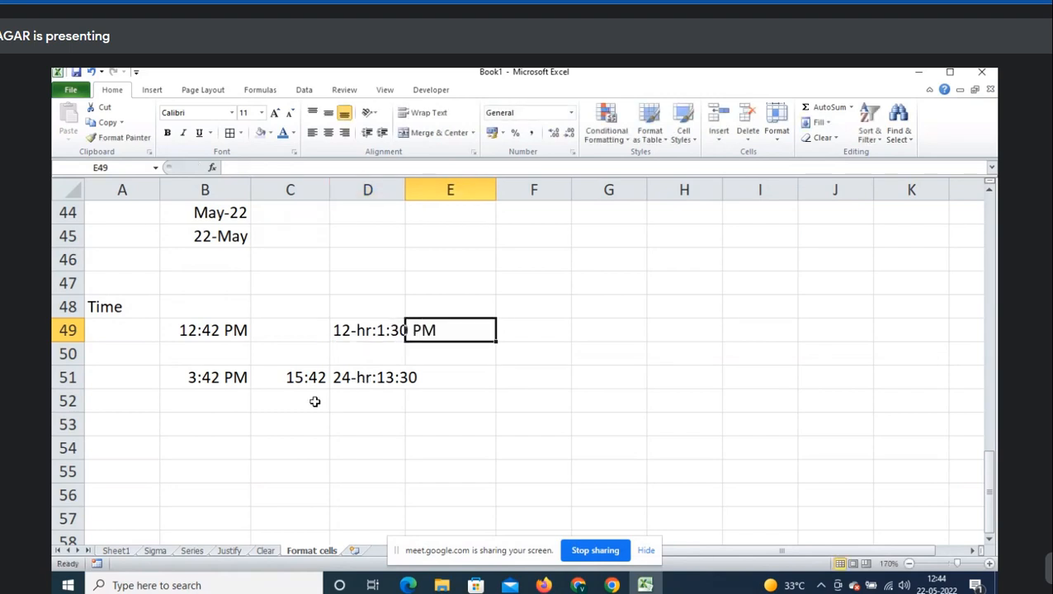
left_click(207, 437)
scroll(432, 344, "down", 1)
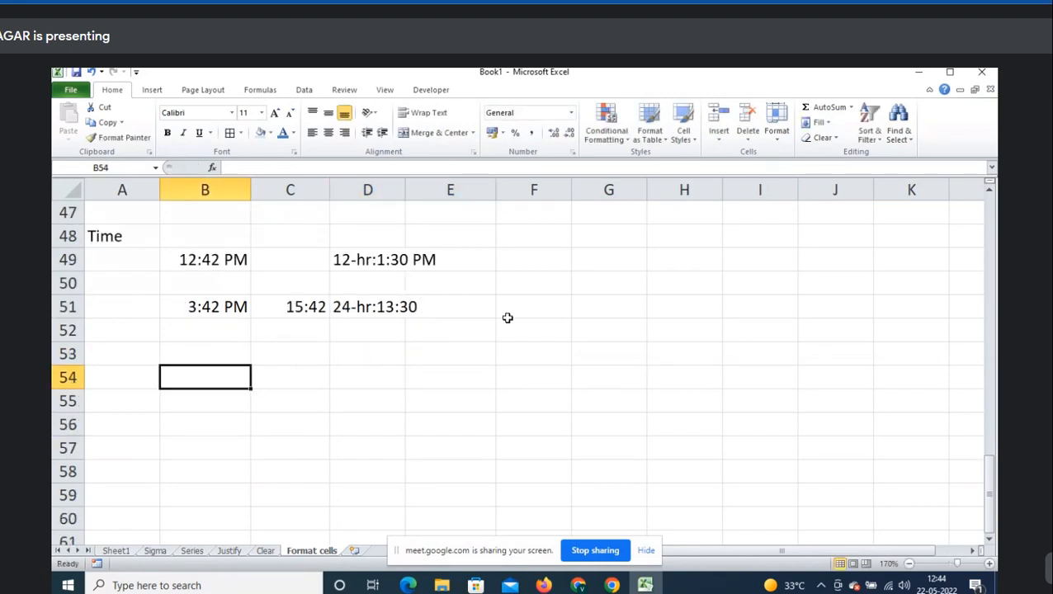
- Enter the times 8:10, 8:05 and 8:20 down B53:B55
key("Up")
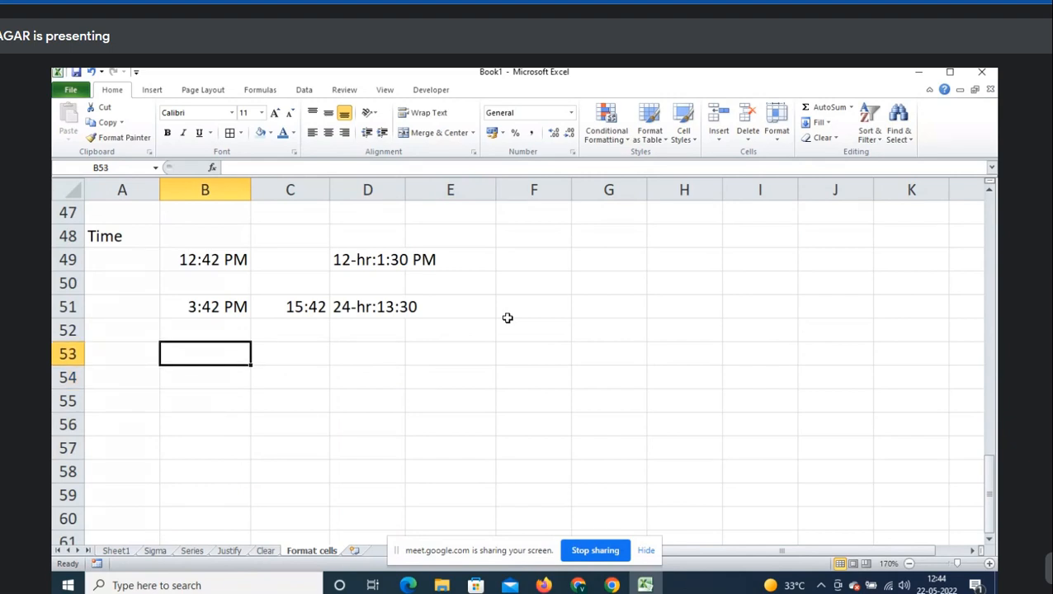
type("8:")
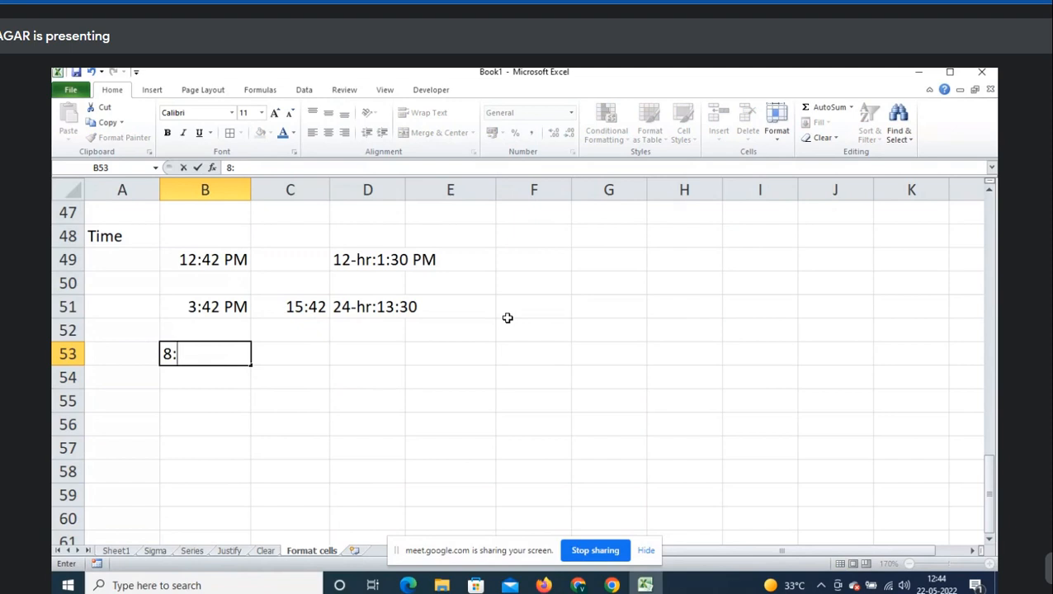
type("10")
key("Return")
type("8:")
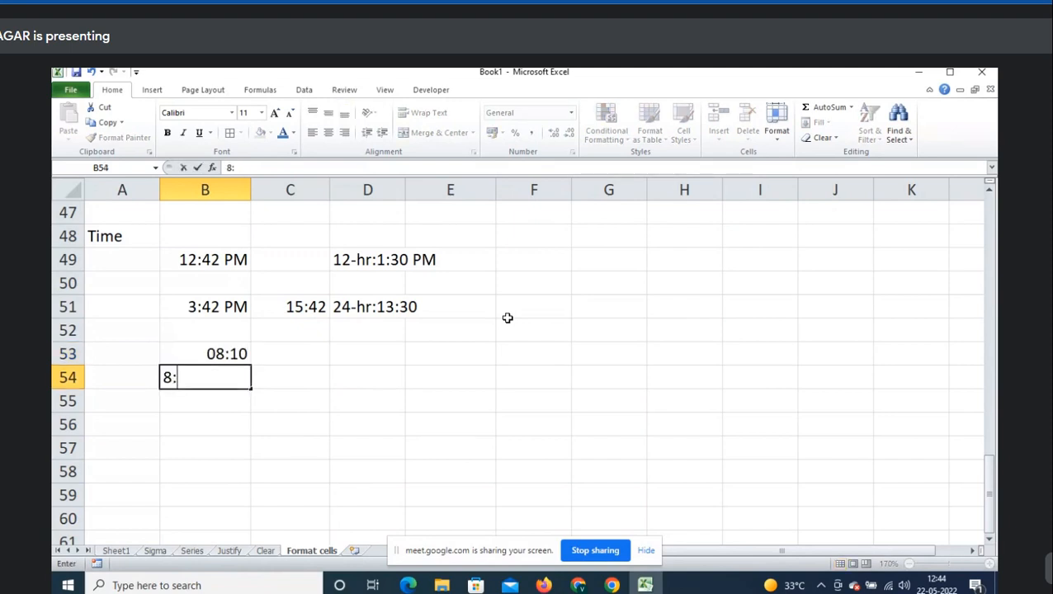
type("05")
key("Return")
type("8:")
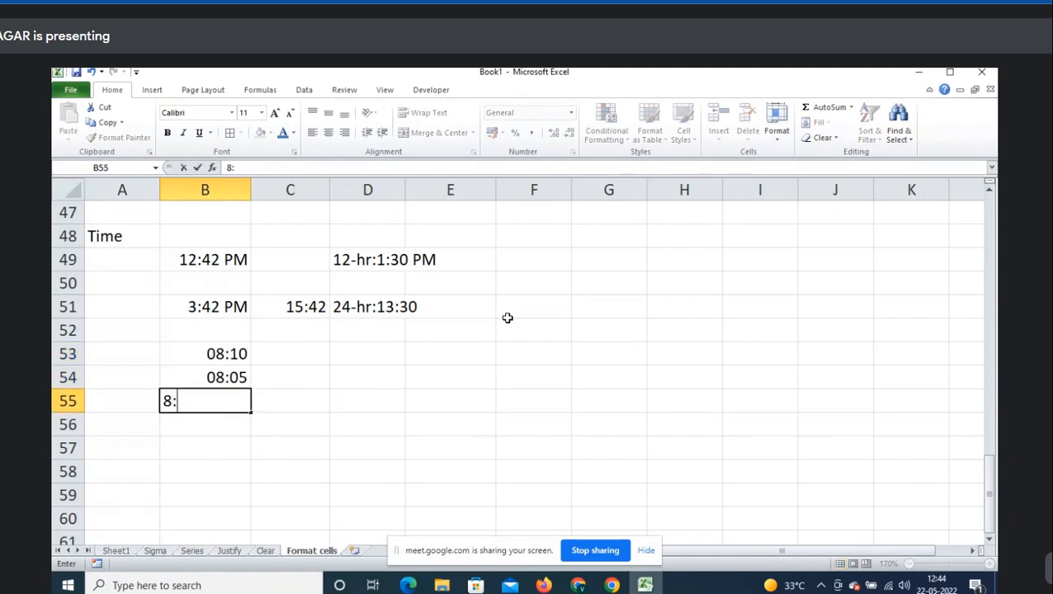
type("20")
key("Return")
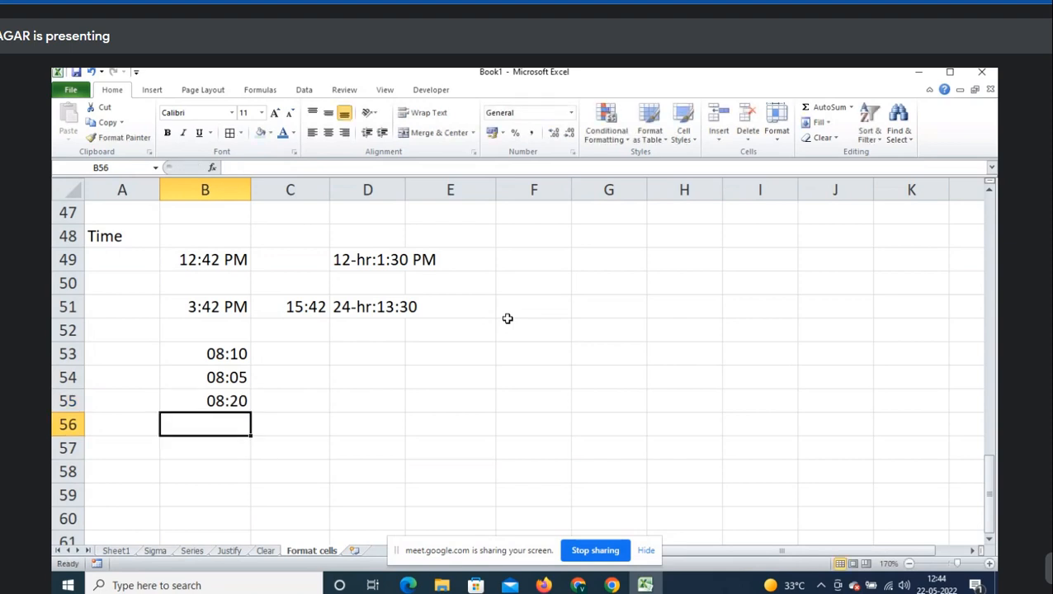
- Label the times Day1, Day2 and Day3 down A53:A55
left_click(153, 361)
type("Day")
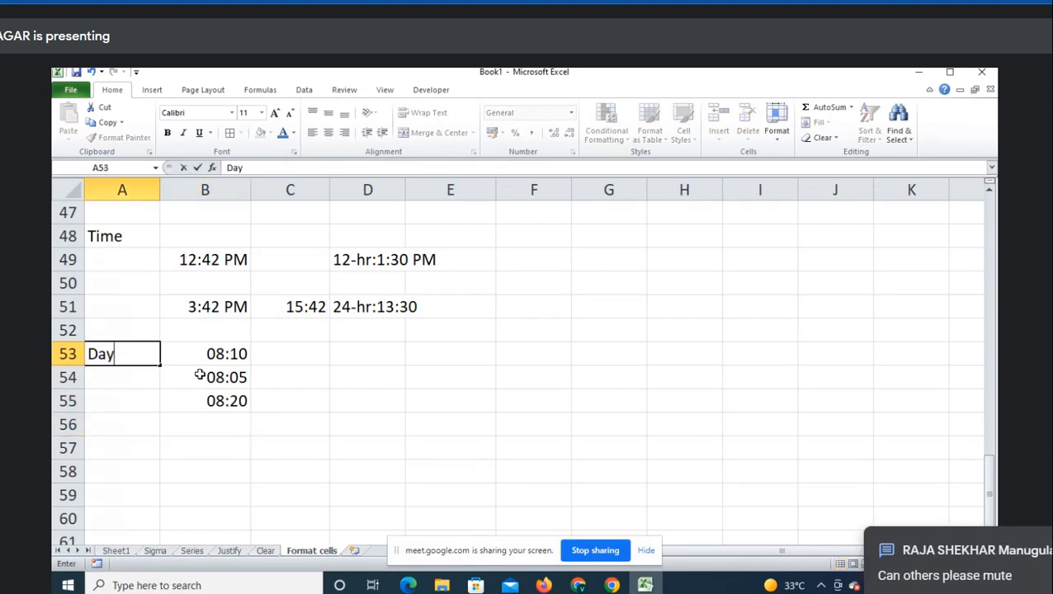
type("1")
key("Return")
type("Day2")
key("Return")
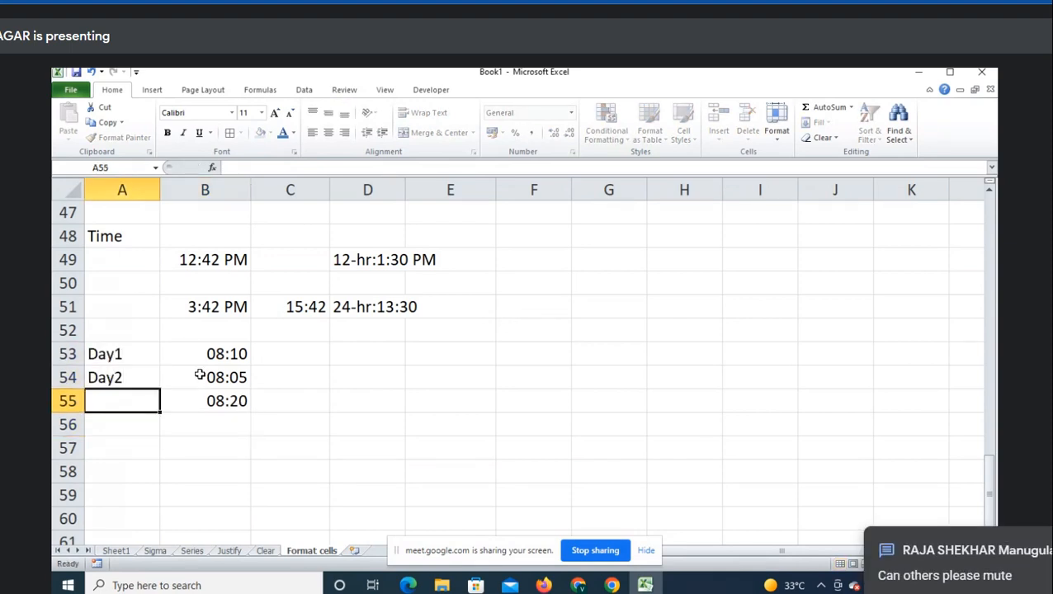
type("Day3")
key("Return")
key("Right")
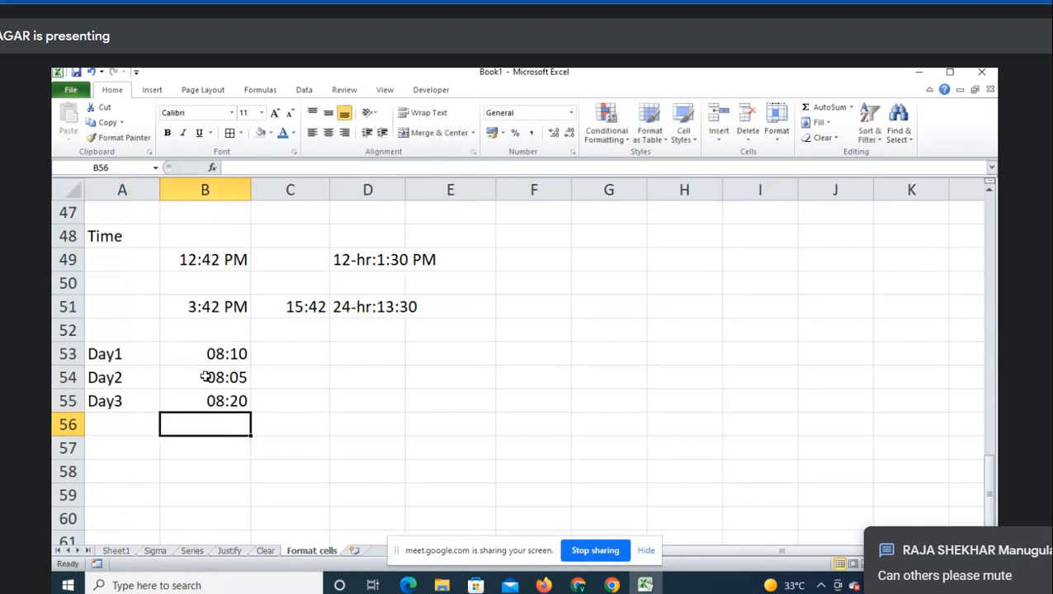
mouse_move(578, 586)
left_click(605, 530)
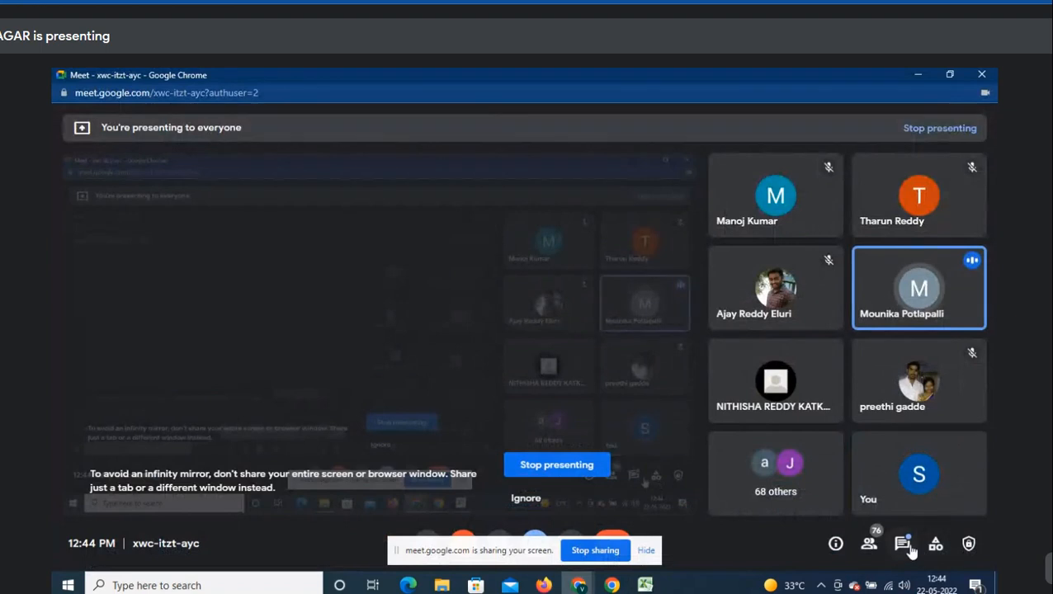
left_click(902, 543)
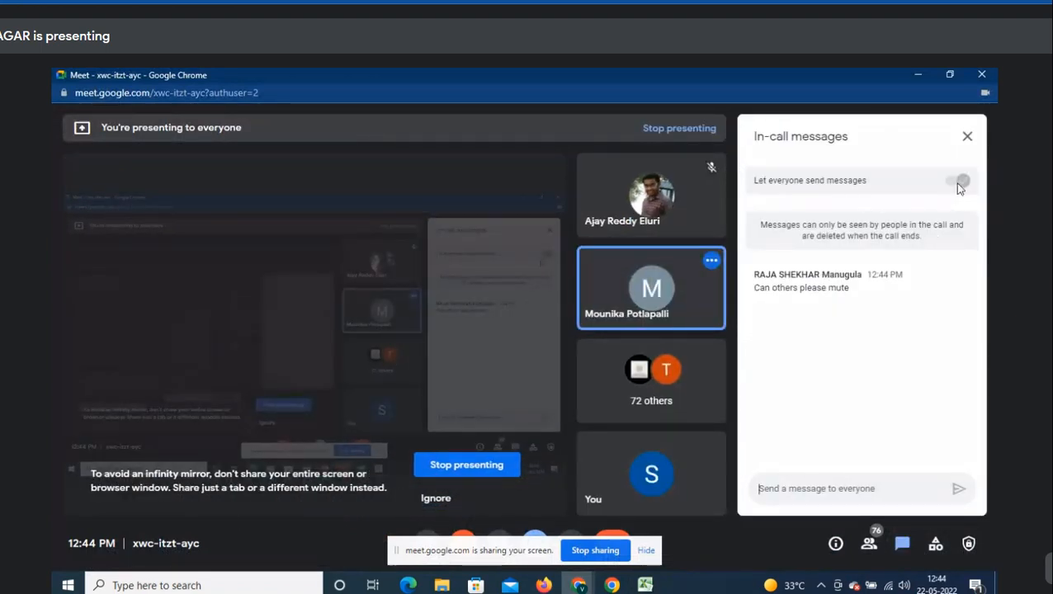
left_click(968, 136)
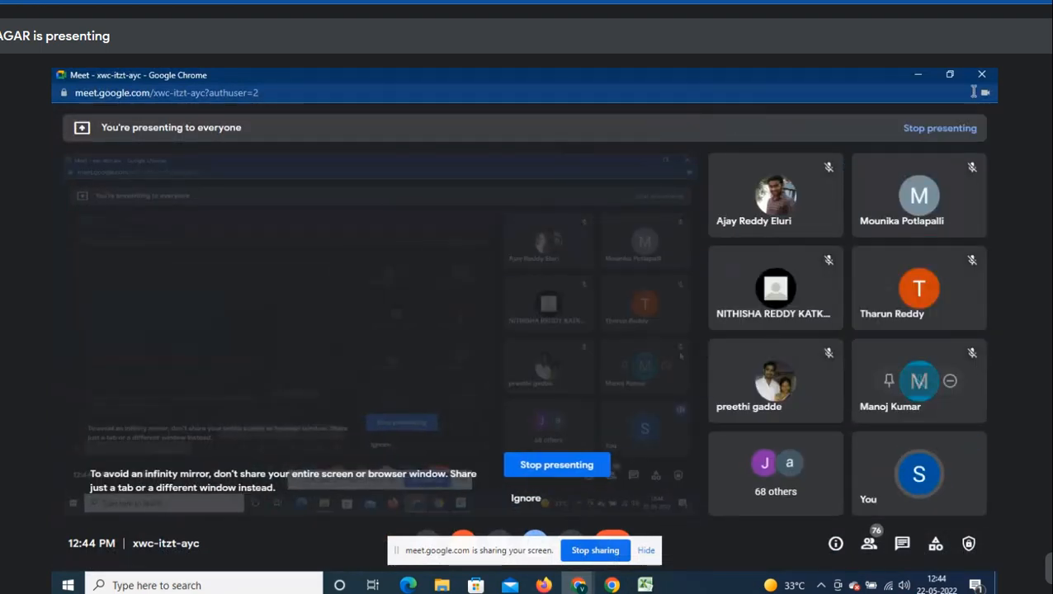
left_click(911, 74)
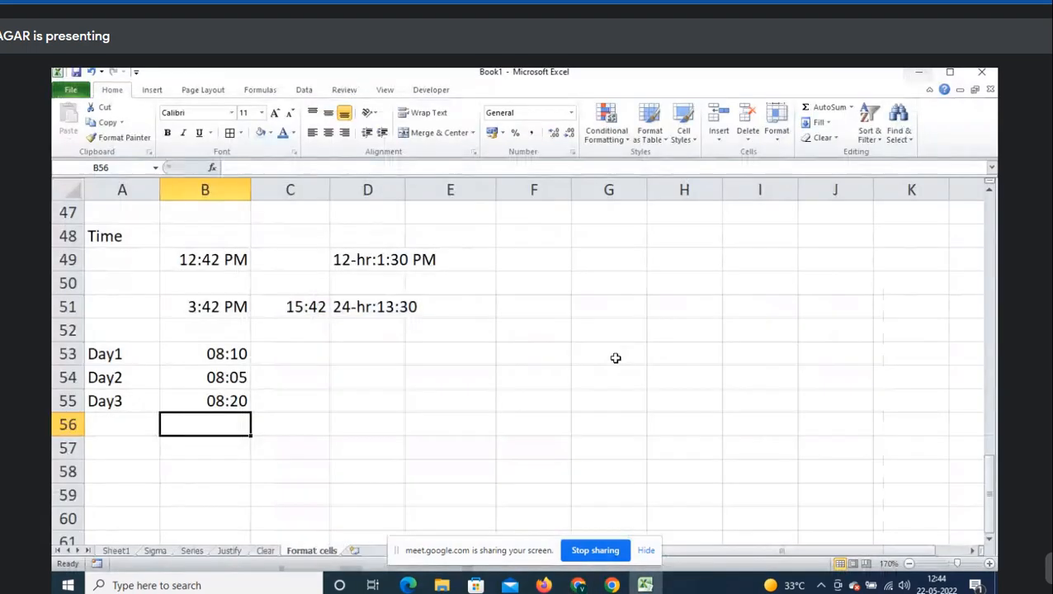
- Select the three times 08:10, 08:05 and 08:20 in B53:B55
left_click(202, 357)
left_click(214, 377)
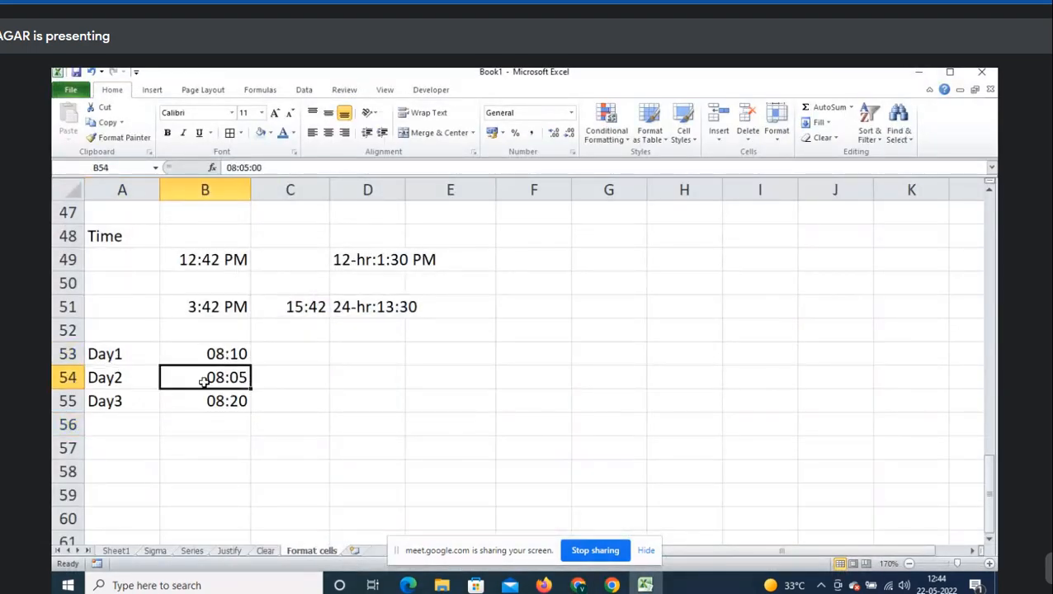
left_click(217, 405)
left_click(230, 355)
left_click_drag(229, 355, 228, 400)
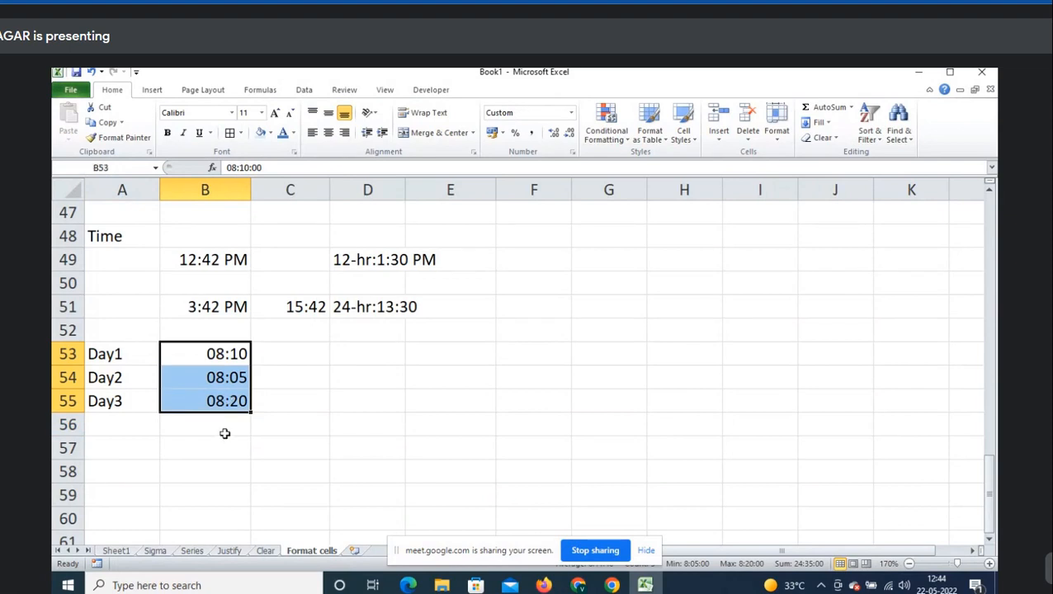
- Enter =SUM(B53:B55) in B56 so it totals the times as 00:35
left_click(223, 433)
type("=s")
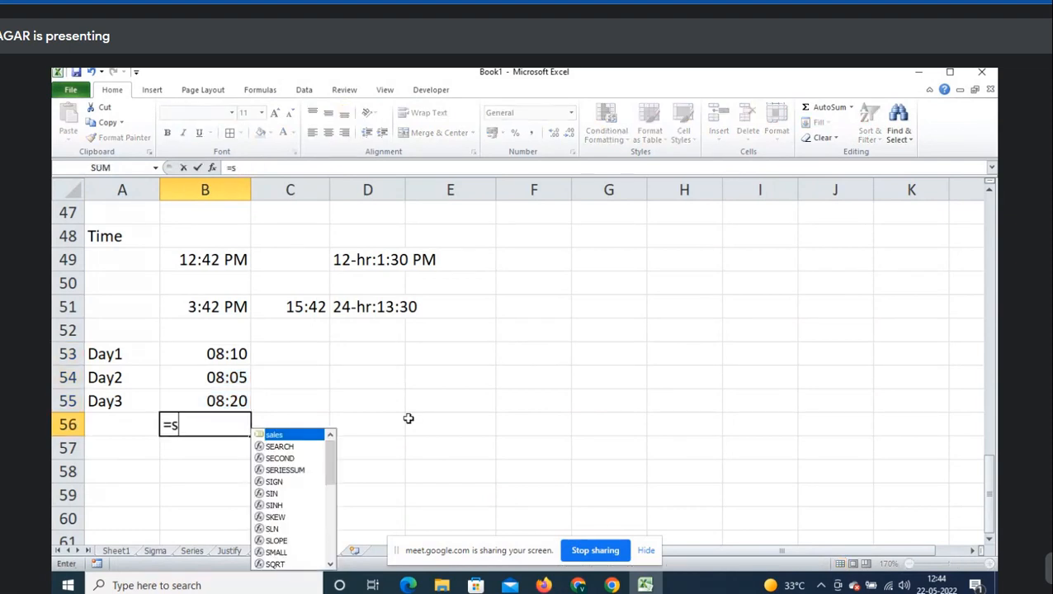
type("um")
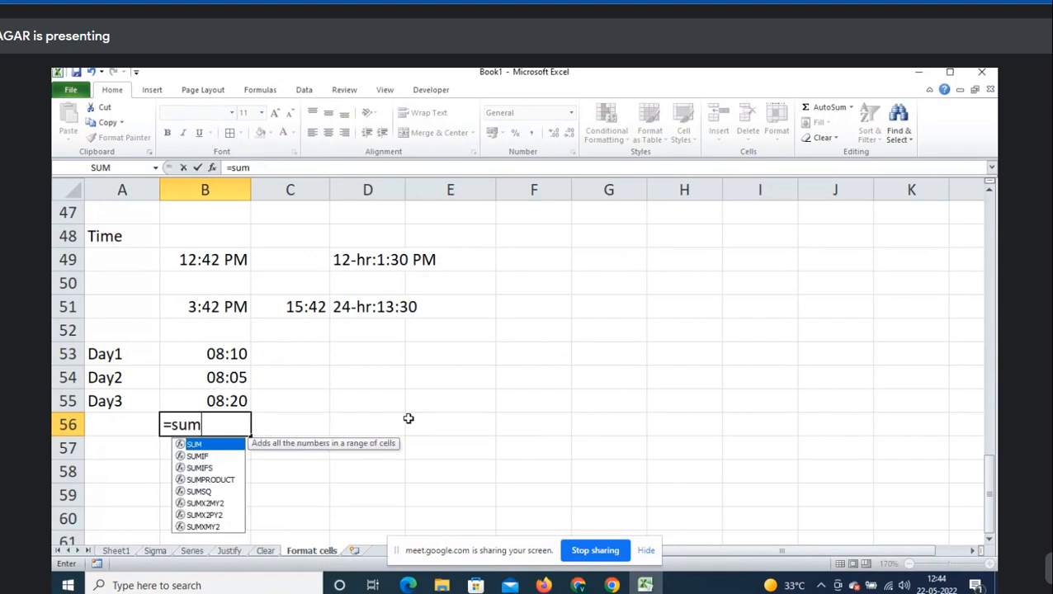
key("Tab")
key("Up")
key("shift+Up")
key("shift+Up")
type(")")
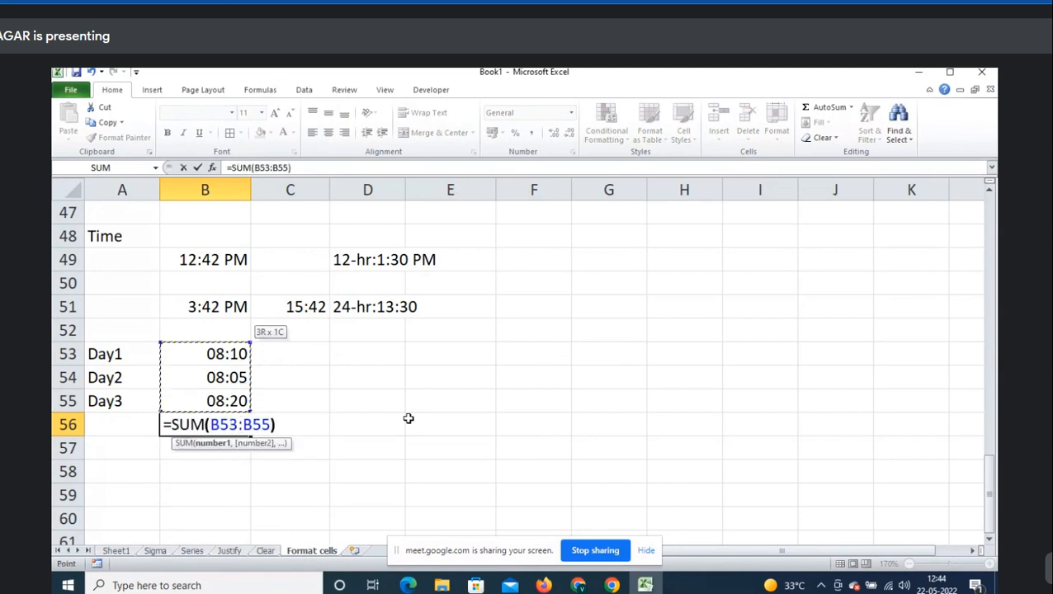
key("Tab")
key("Left")
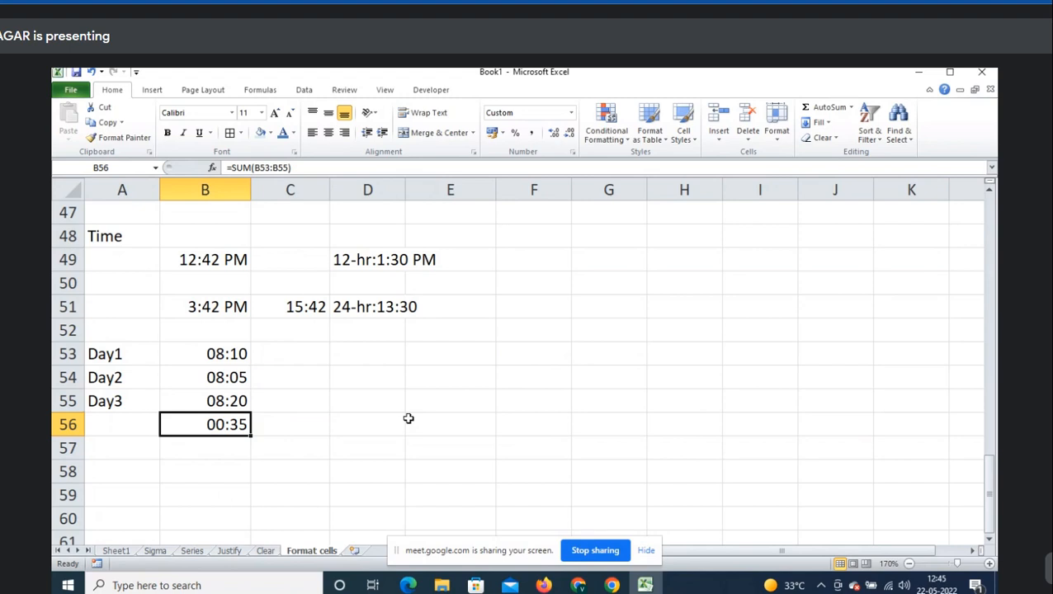
- Apply the 37:30:55 Time format to B56, then undo it back to 00:35
right_click(229, 437)
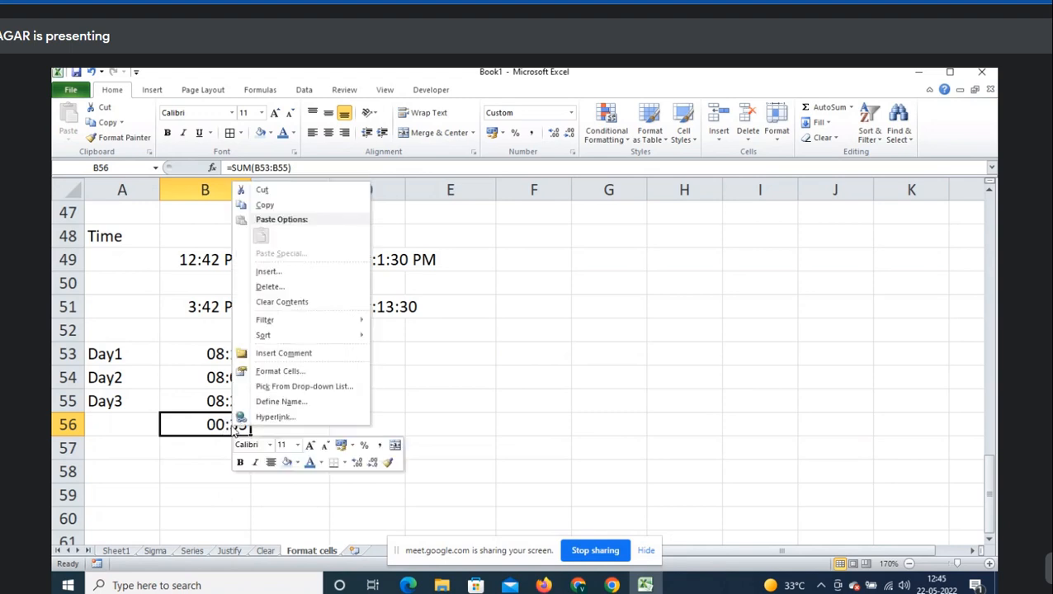
left_click(264, 370)
left_click_drag(213, 212, 560, 131)
left_click(476, 226)
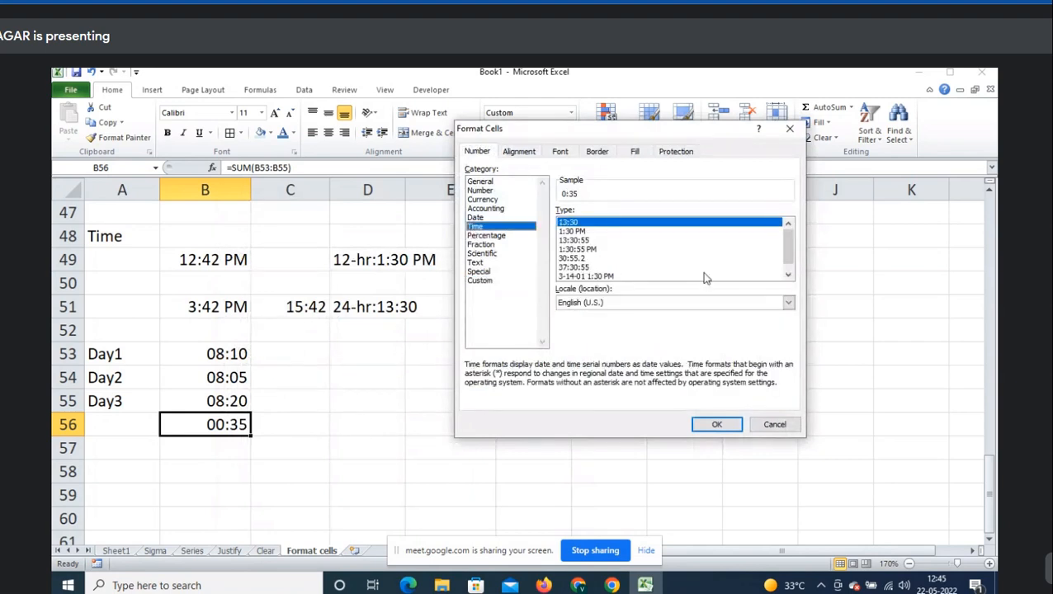
left_click(588, 268)
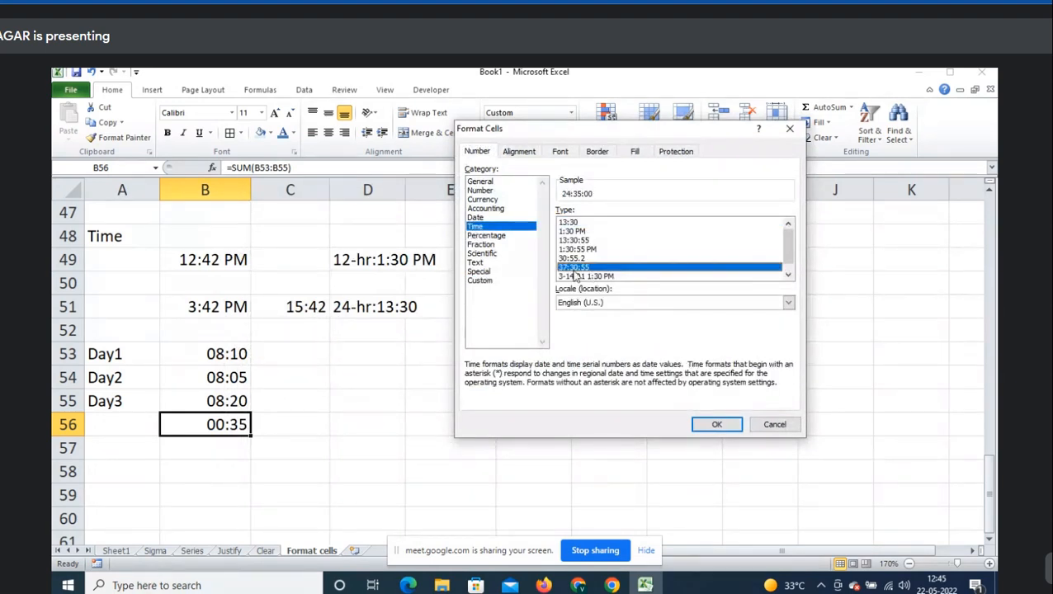
left_click(724, 425)
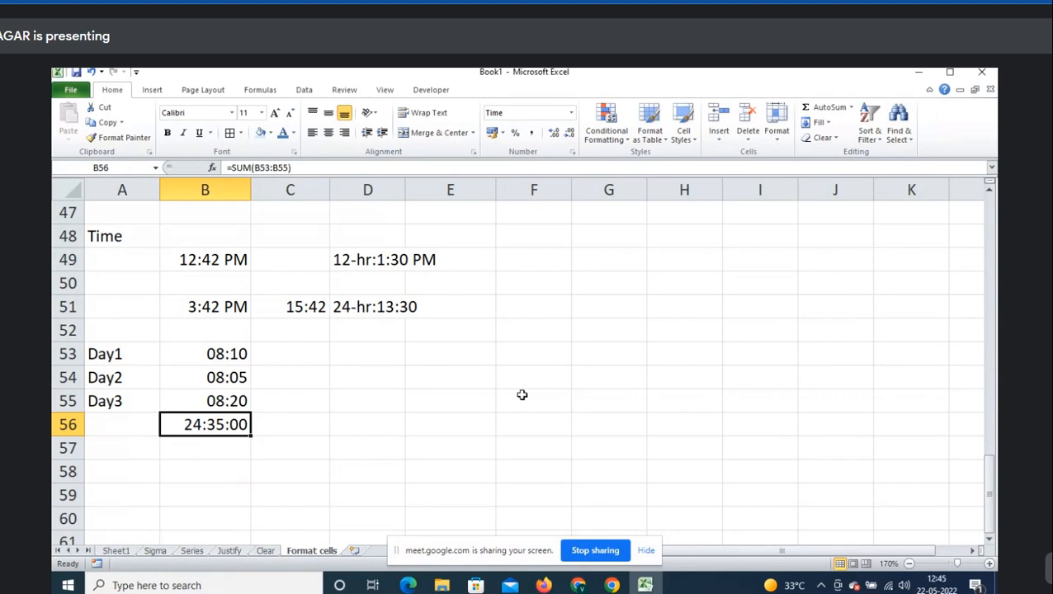
key("ctrl+z")
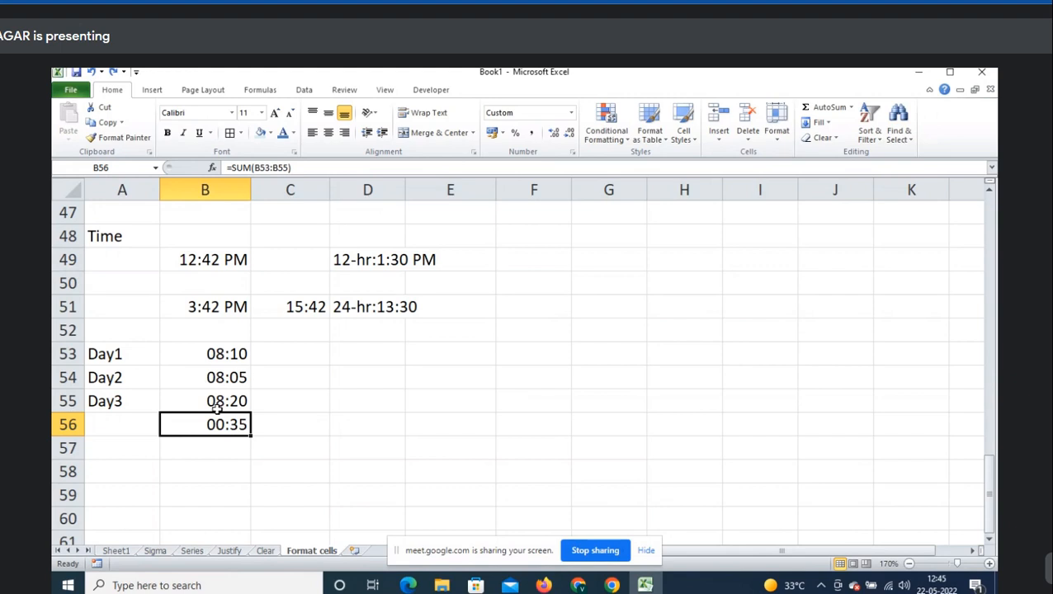
- Reapply the 37:30:55 elapsed-time format so B56 shows 24:35:00
right_click(247, 425)
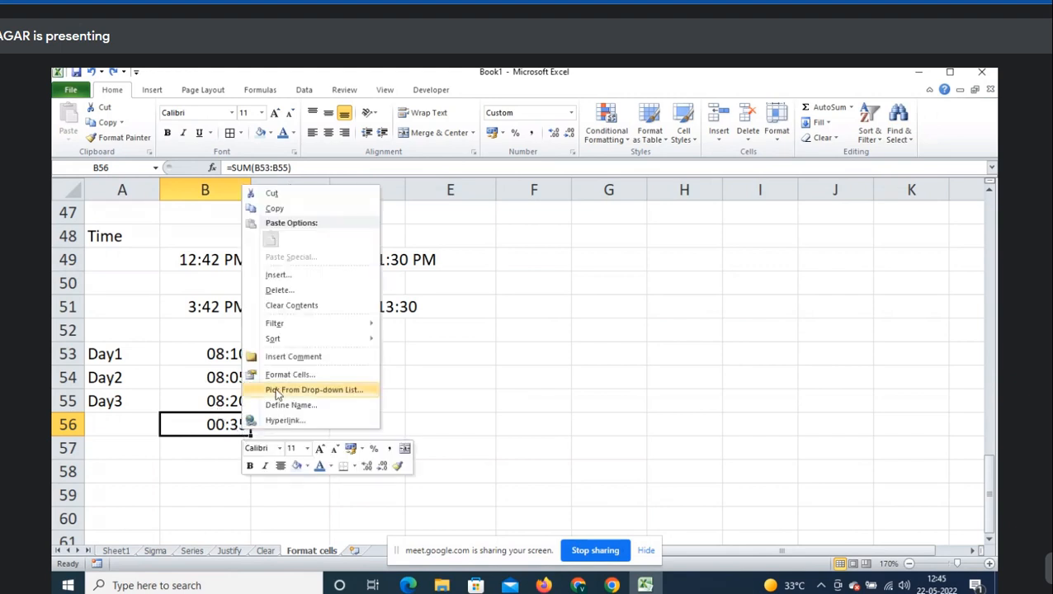
left_click(291, 376)
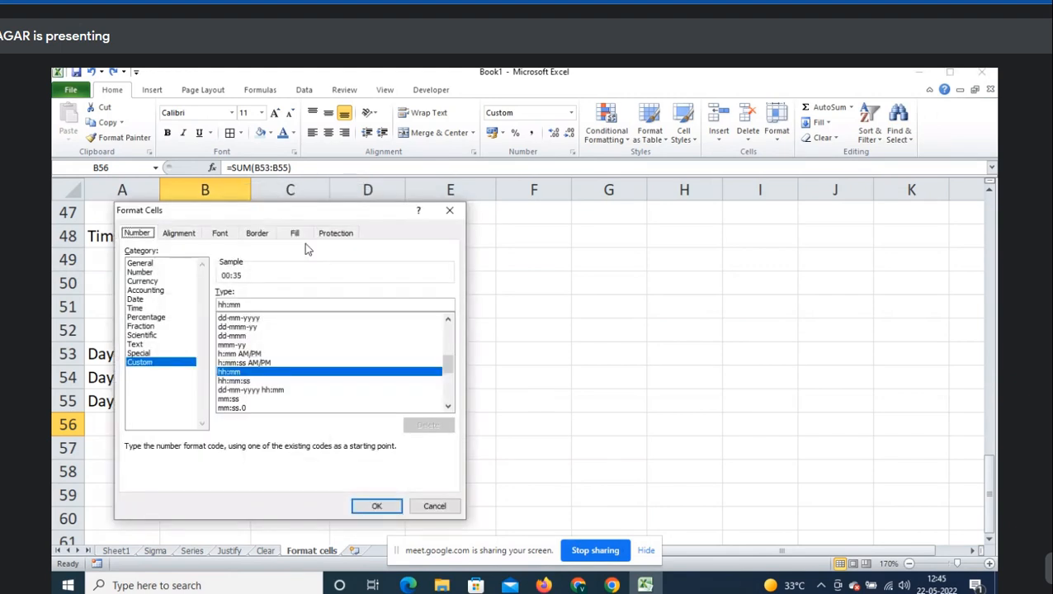
left_click_drag(243, 216, 600, 174)
left_click(495, 267)
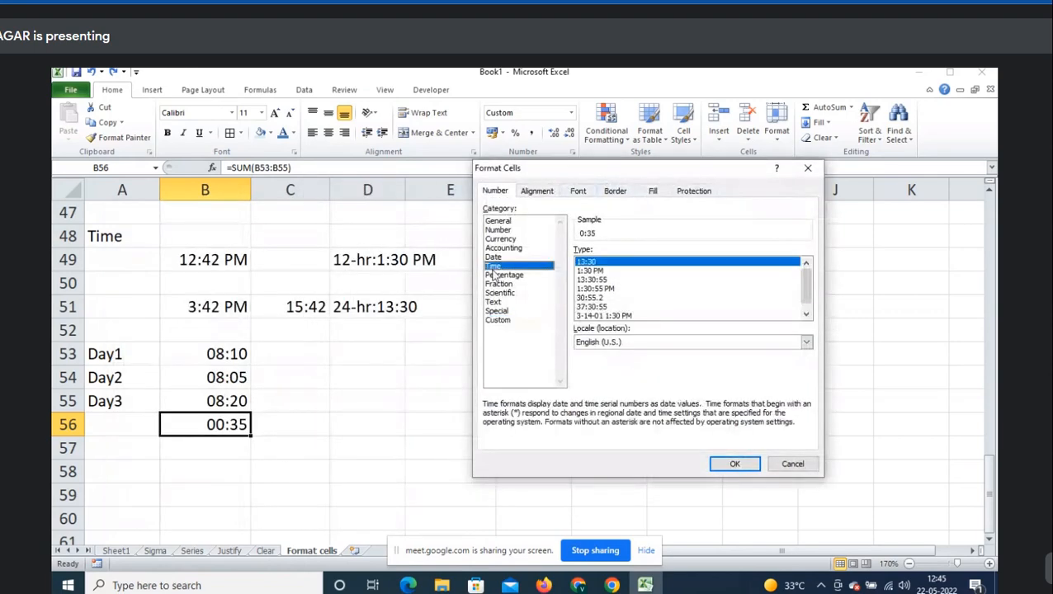
left_click(606, 308)
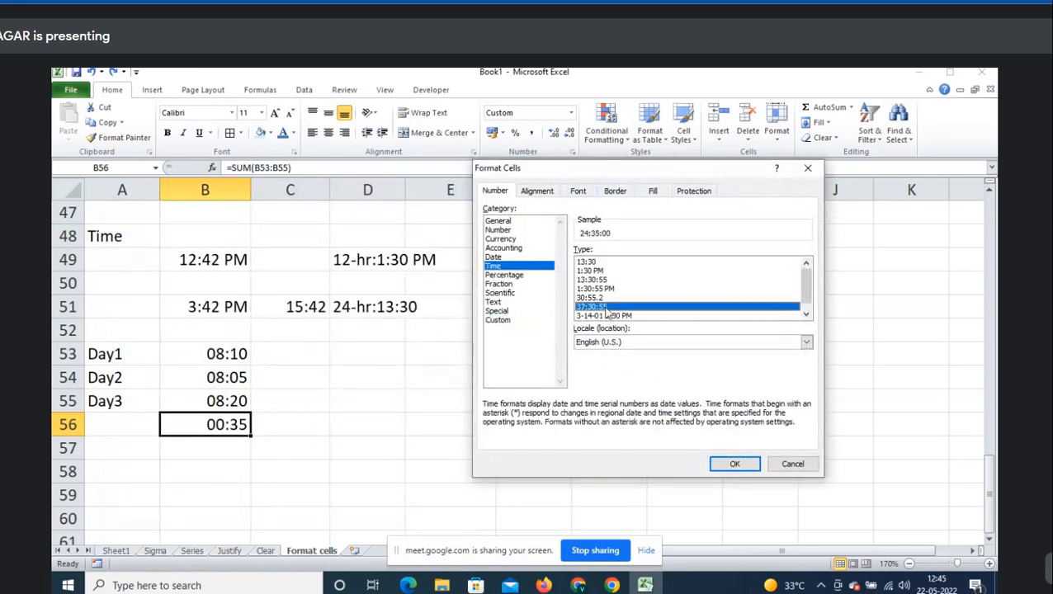
left_click(734, 463)
left_click(320, 425)
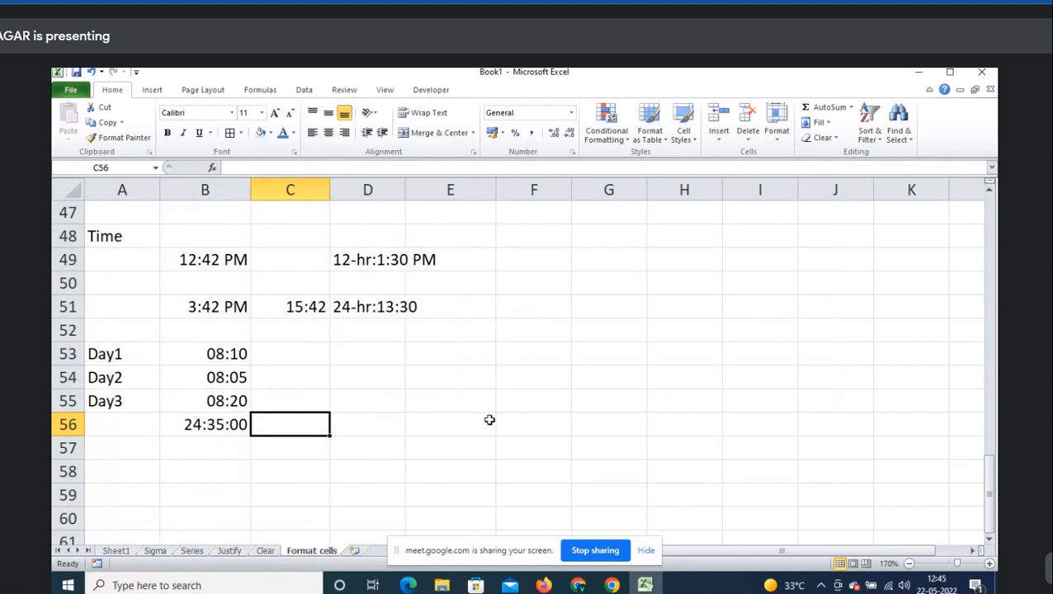
- Type the note 'Format:37:30:55' in C56
type("Format")
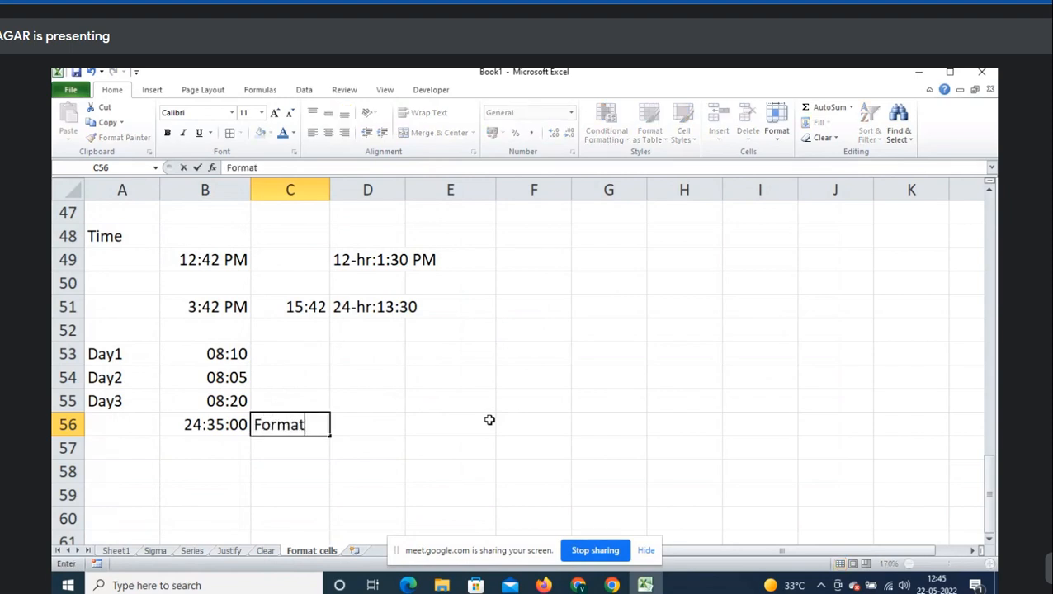
type(":37:30")
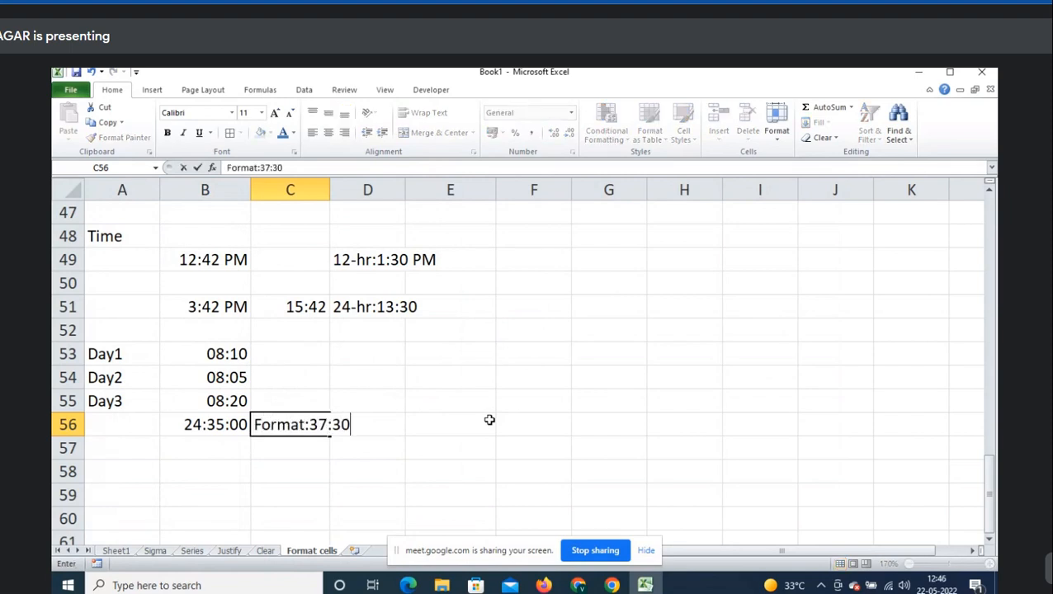
type(":55")
key("Return")
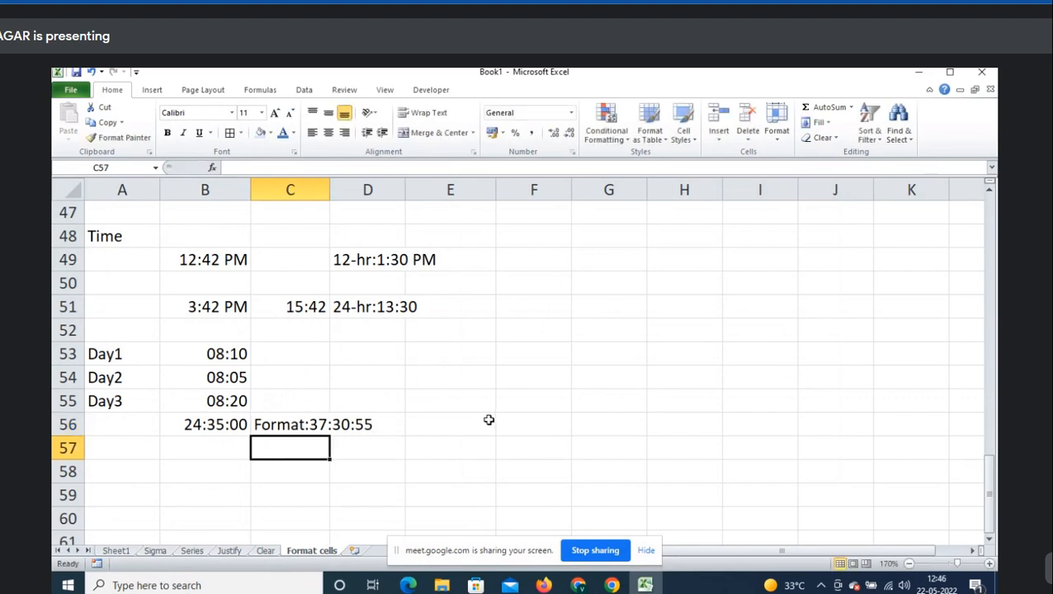
scroll(407, 430, "down", 1)
- Browse the Time and Percentage formats for B58 in Format Cells, then cancel
left_click(244, 409)
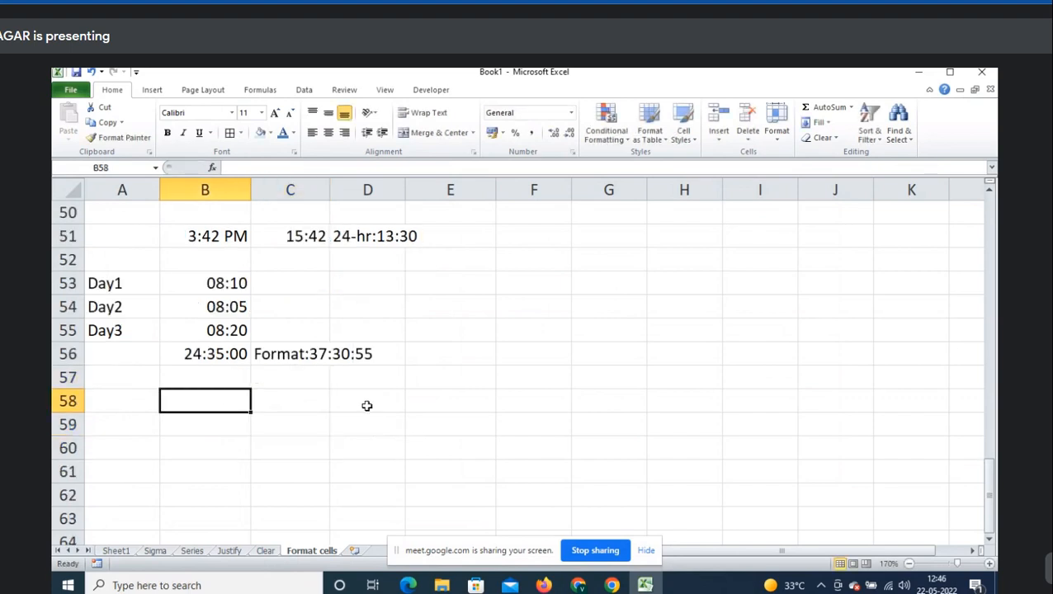
key("ctrl+1")
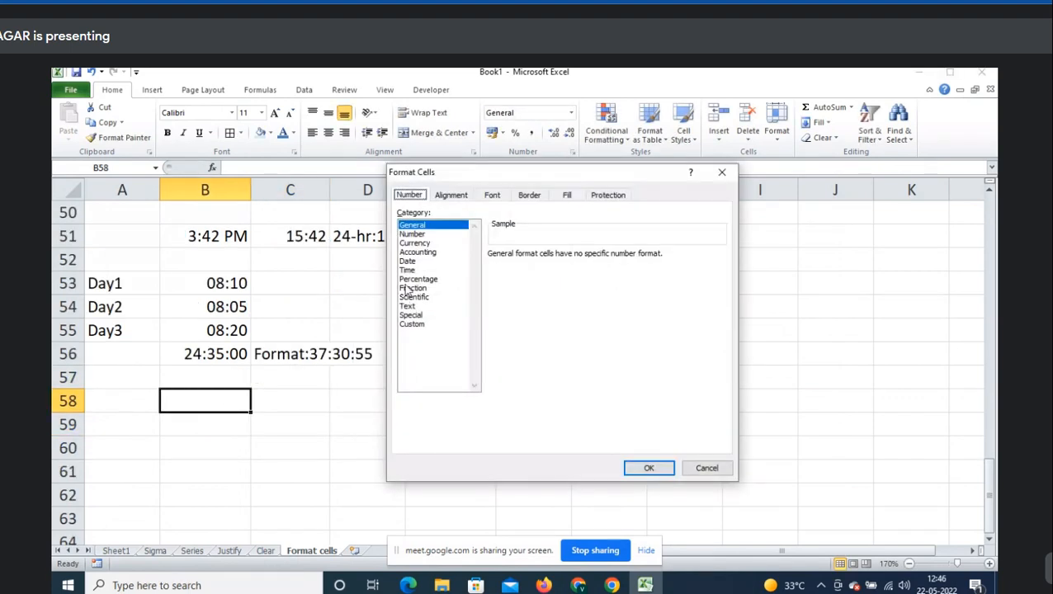
left_click(417, 270)
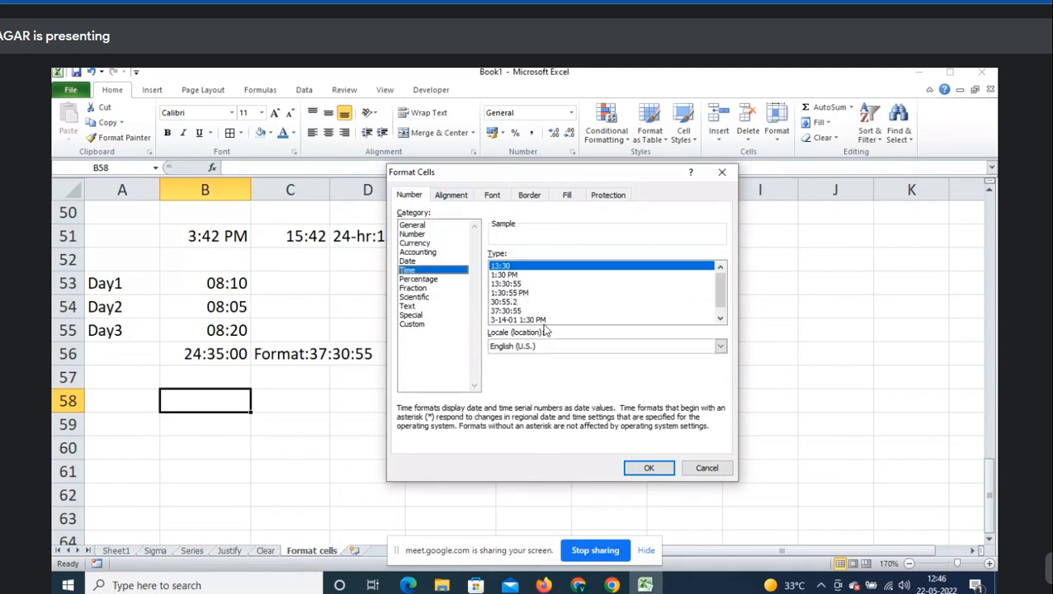
left_click(547, 322)
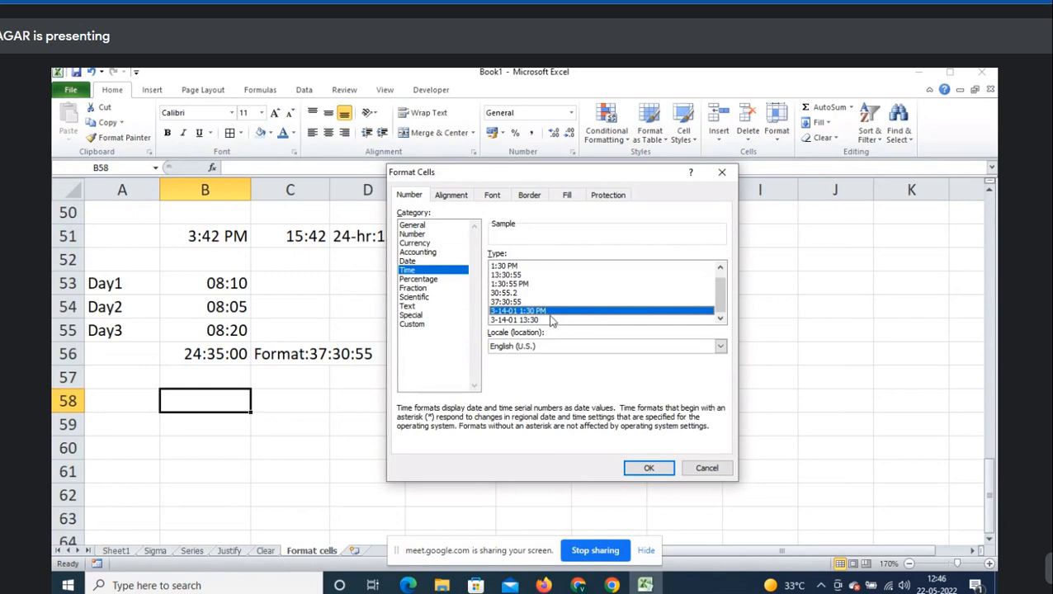
left_click(537, 319)
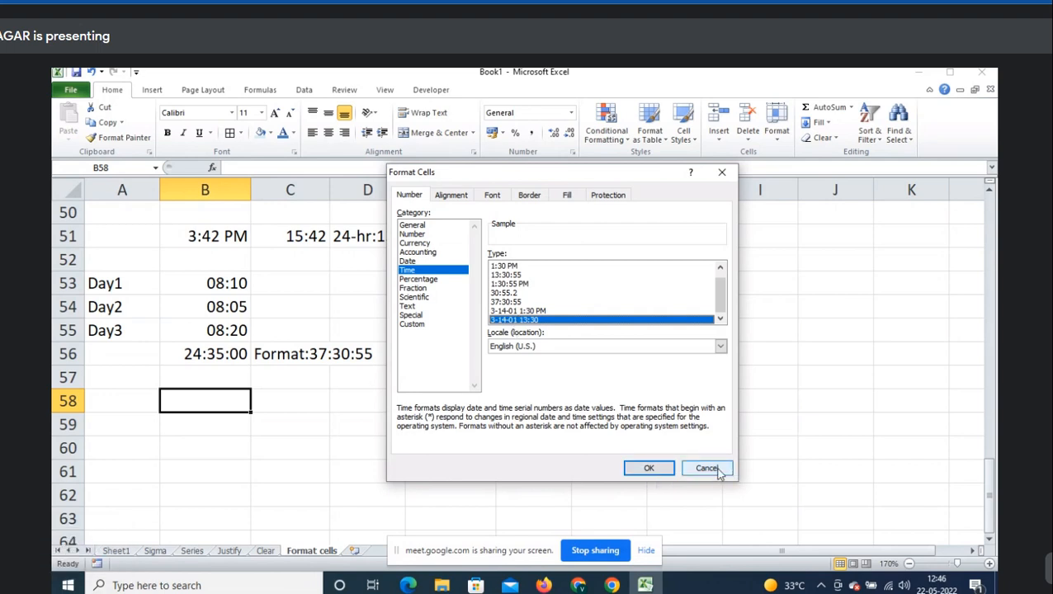
left_click(437, 281)
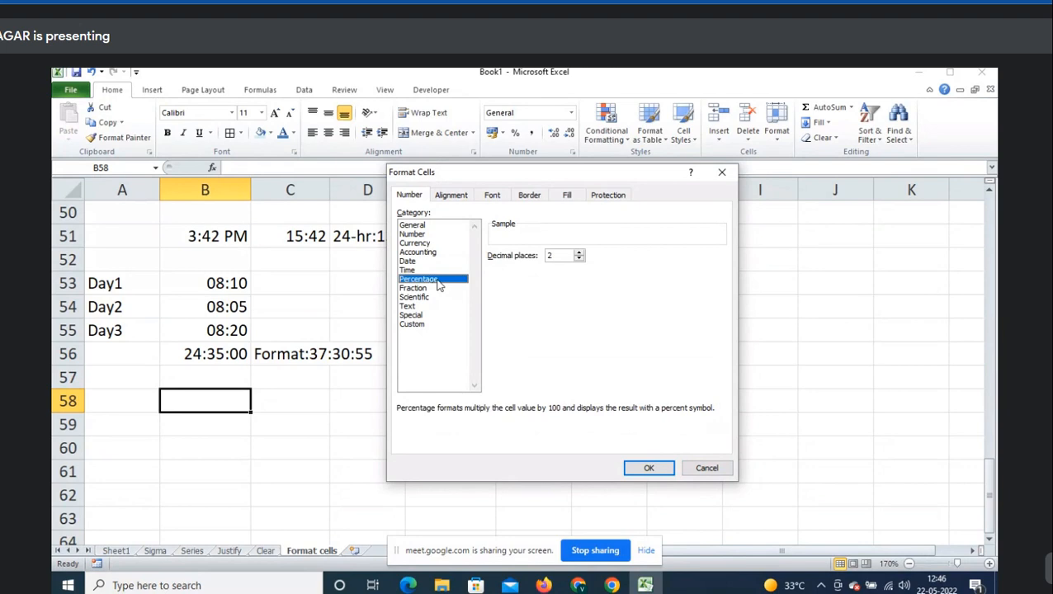
left_click(707, 468)
scroll(193, 414, "down", 2)
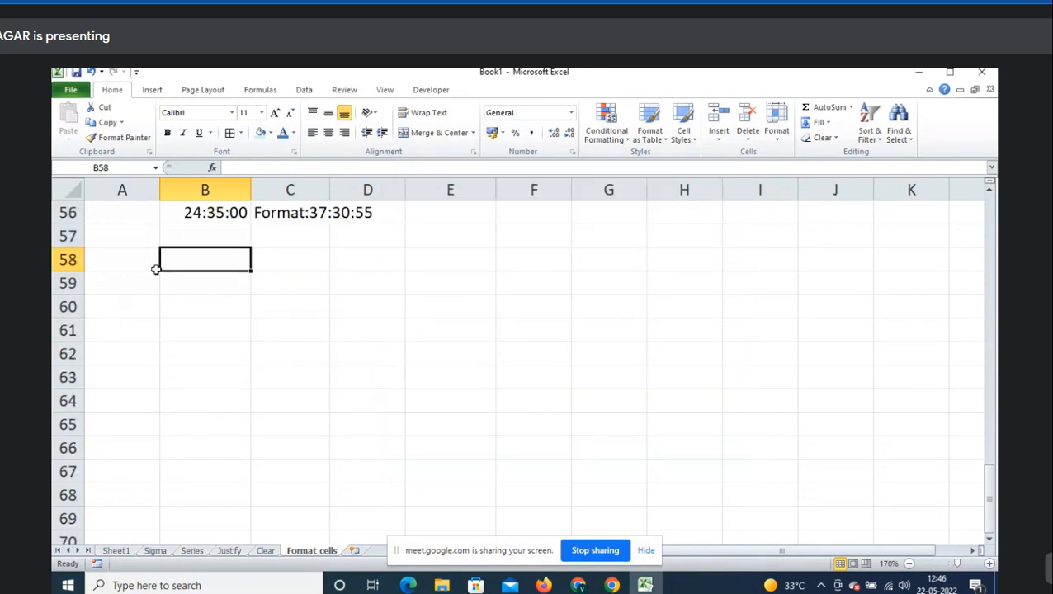
- Add a 'Percentage' heading in A58 with values 10 and 2 in B60 and C60
left_click(156, 270)
type("Percent")
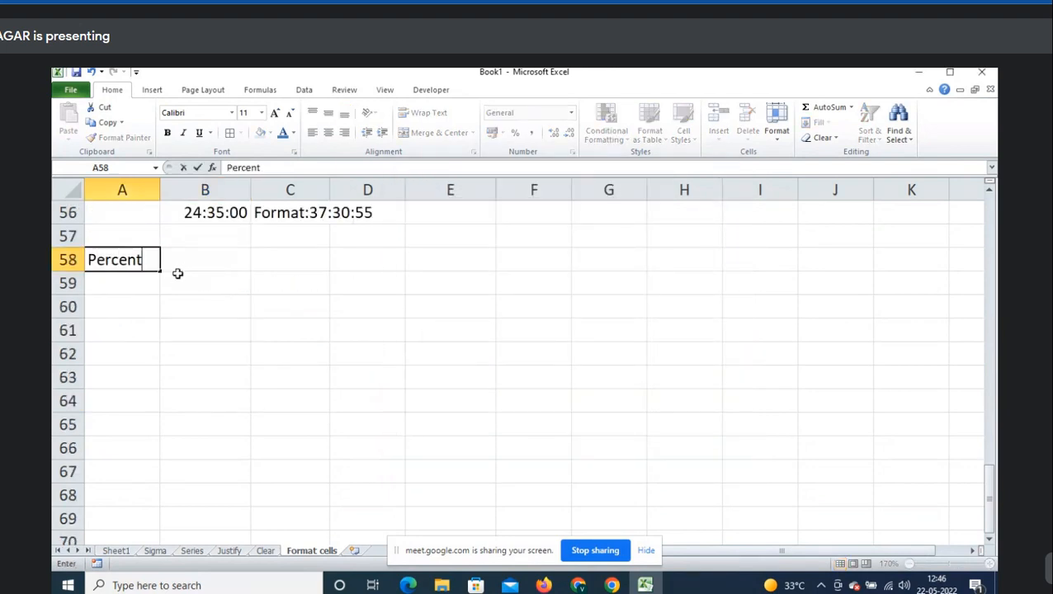
type("age")
left_click(177, 275)
key("Return")
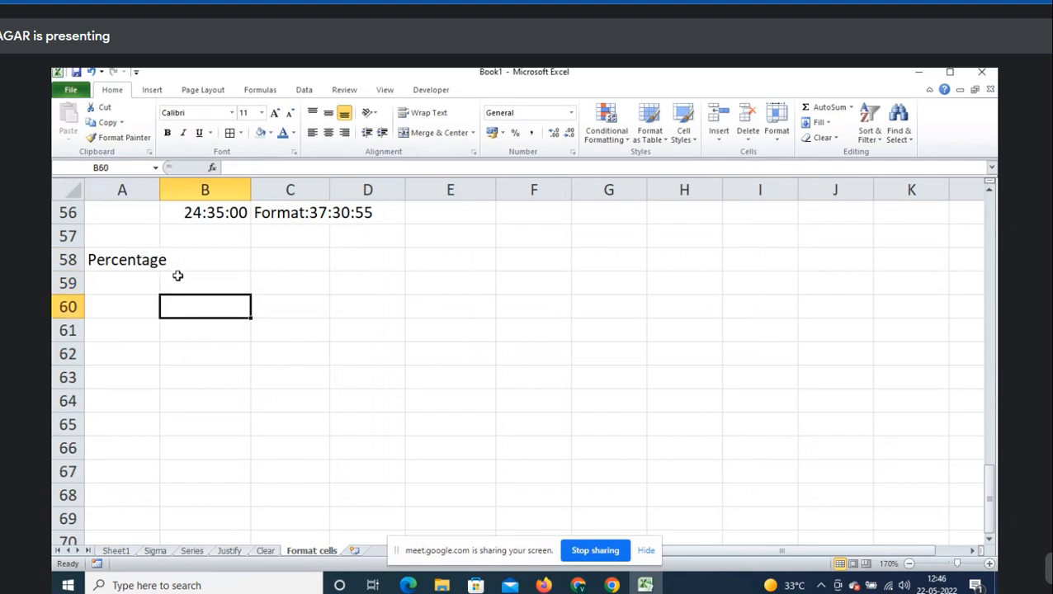
type("10")
key("Tab")
type("2")
key("Tab")
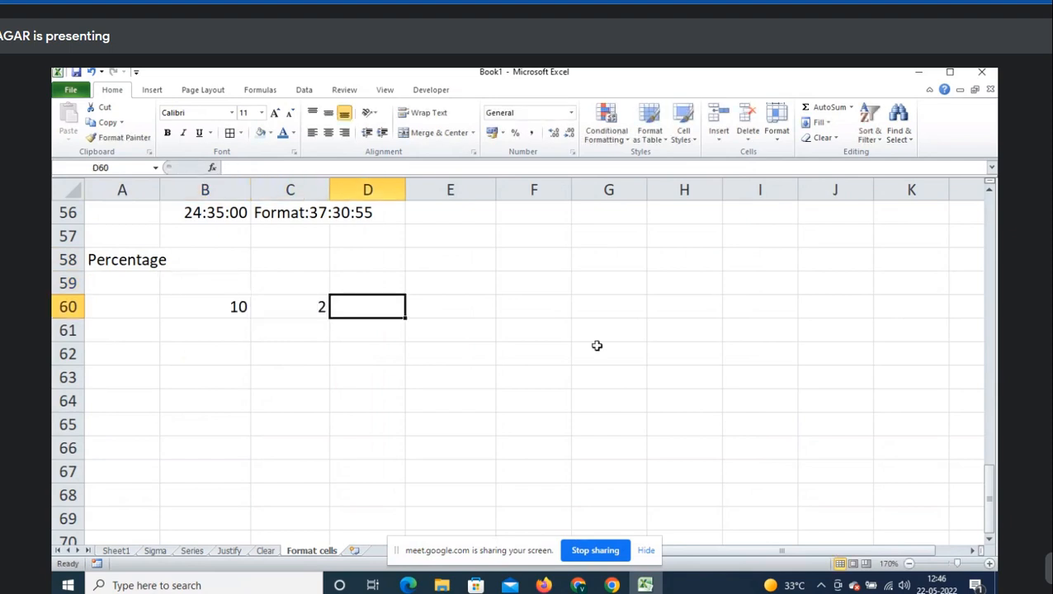
- Enter =C60/B60 in D60 to show 0.2, re-entering the formula once
type("=")
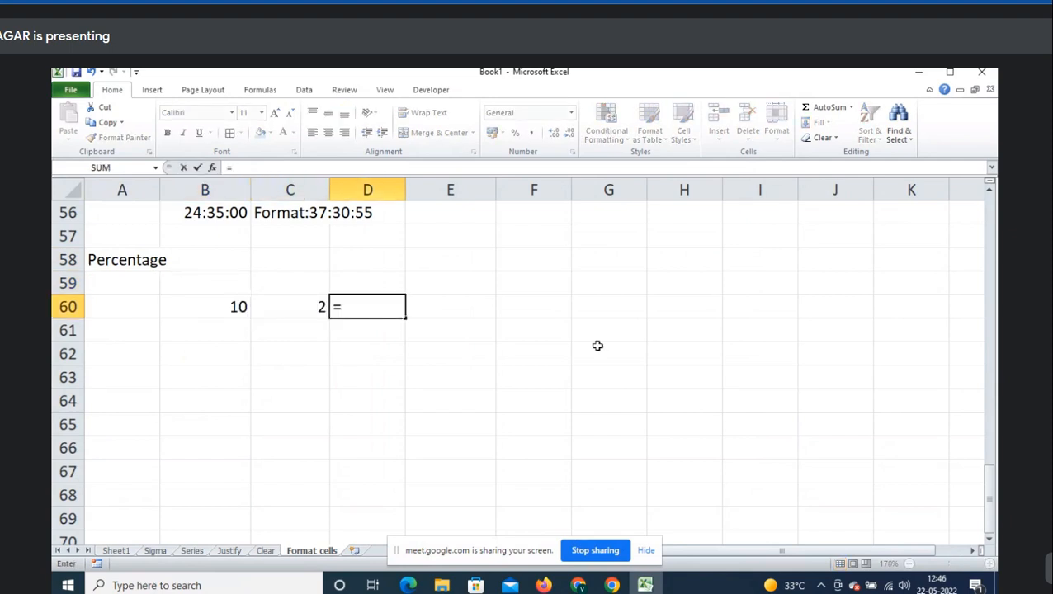
key("Left")
type("/")
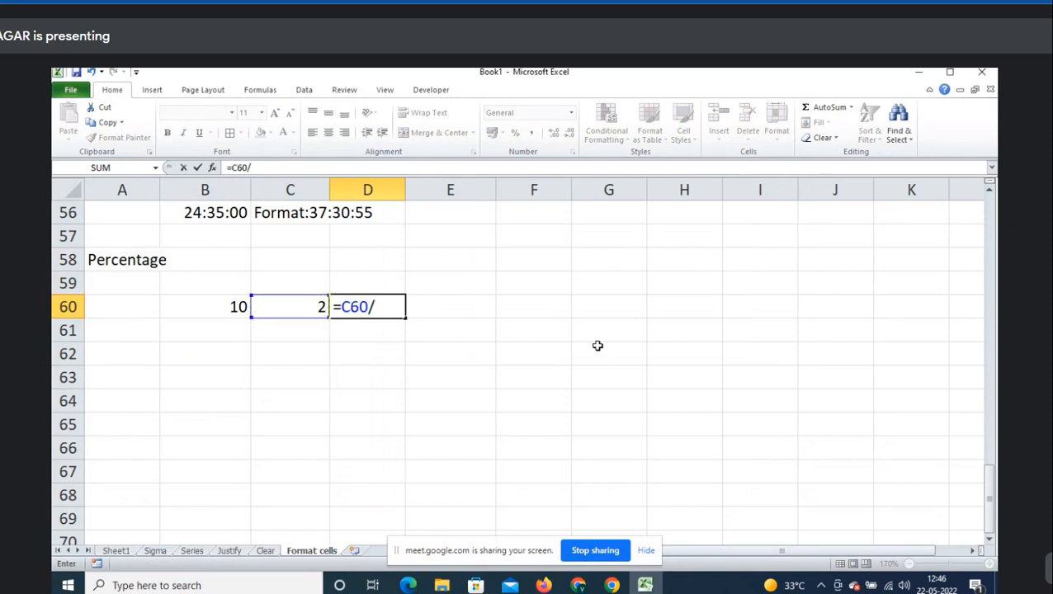
key("Left")
key("Left")
key("Return")
key("Up")
key("Right")
key("Right")
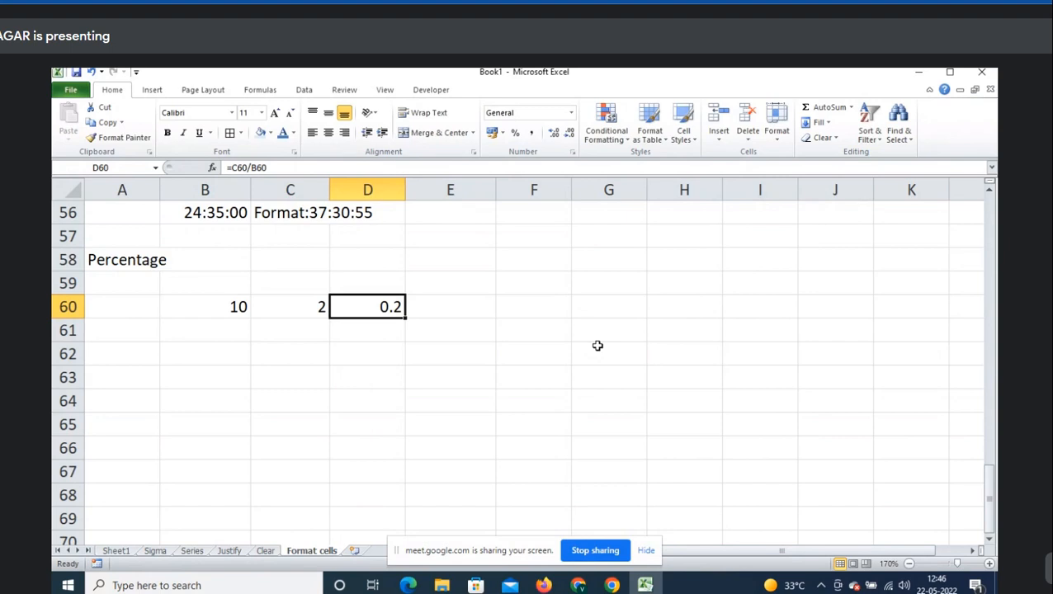
type("=")
key("Left")
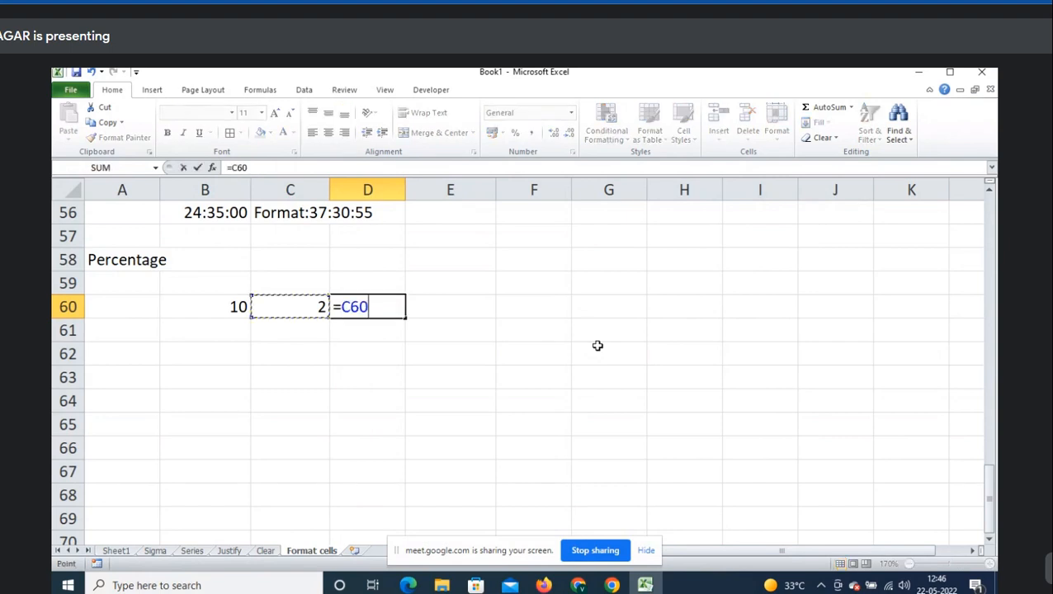
type("/")
key("Left")
key("Left")
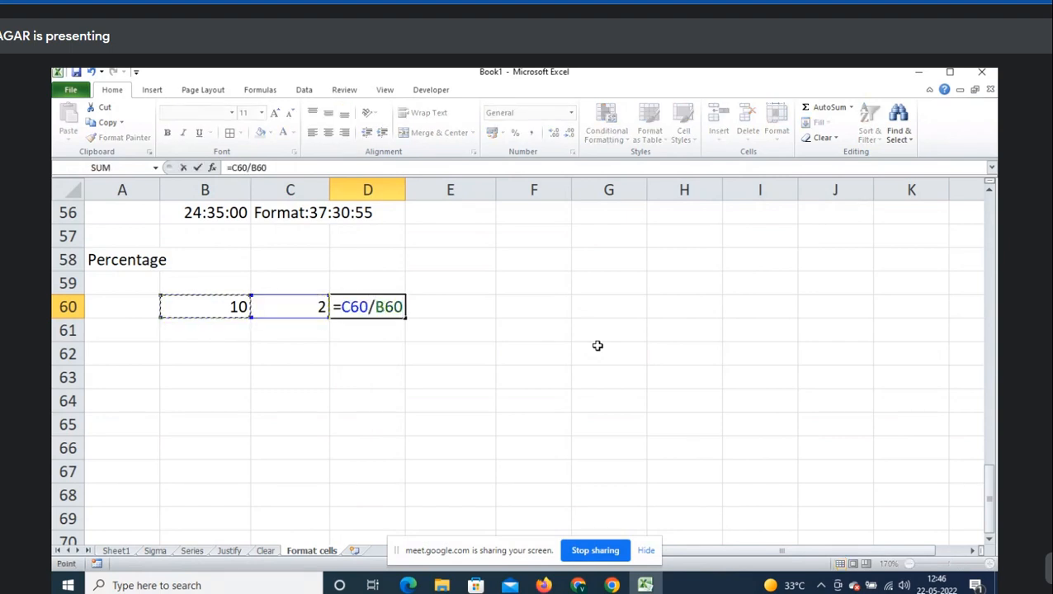
key("Return")
key("Up")
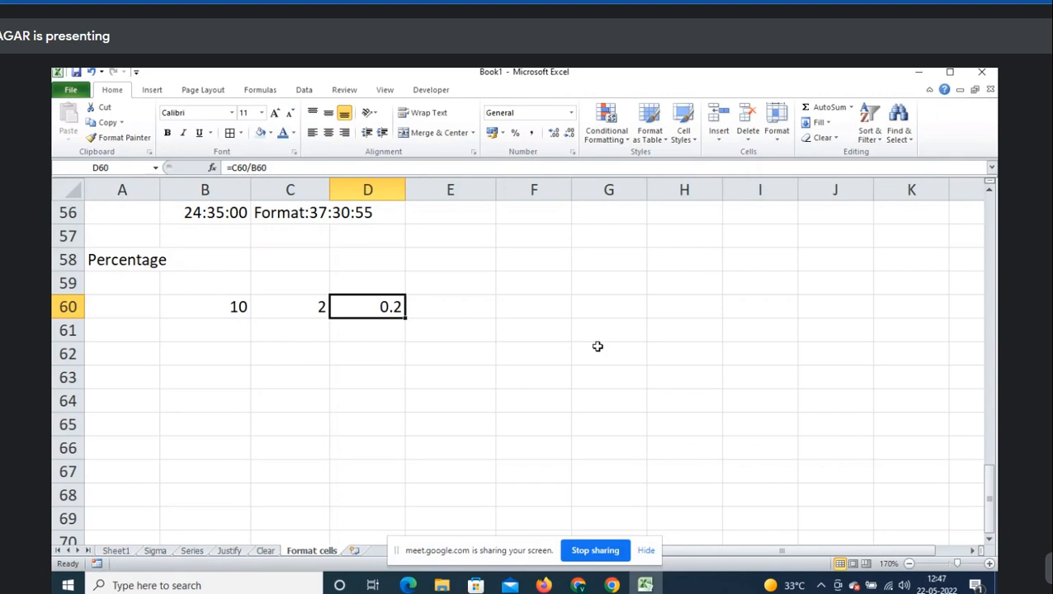
right_click(391, 307)
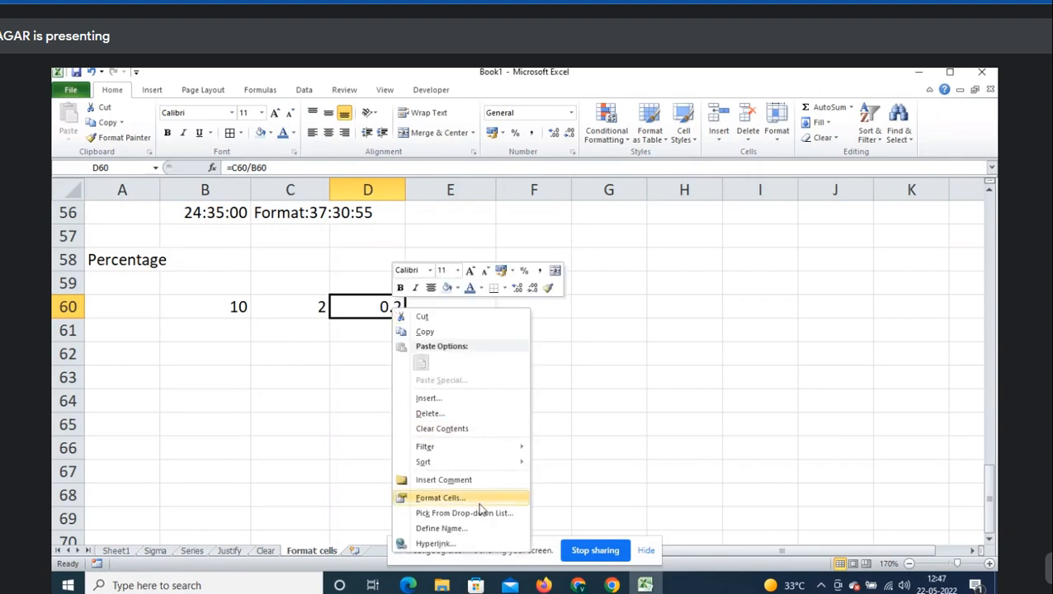
left_click(443, 497)
left_click_drag(492, 242, 581, 156)
left_click(537, 262)
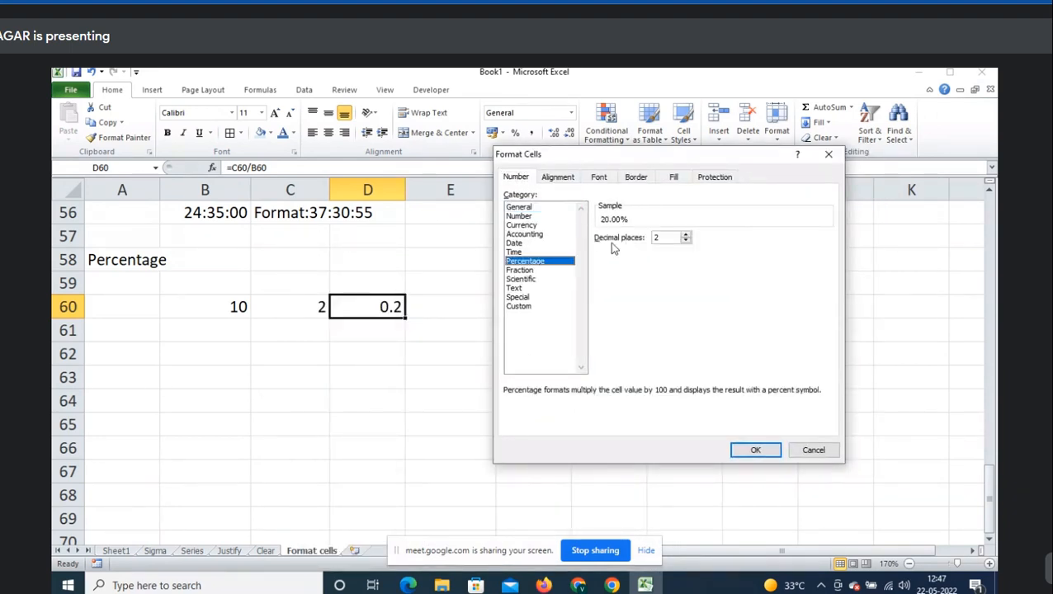
double_click(686, 241)
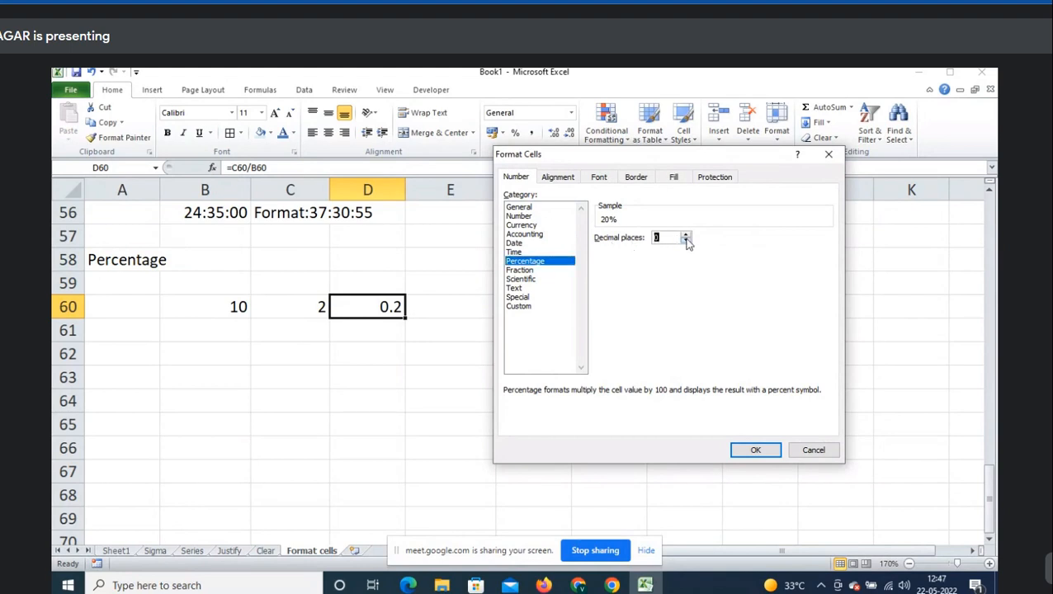
left_click(756, 451)
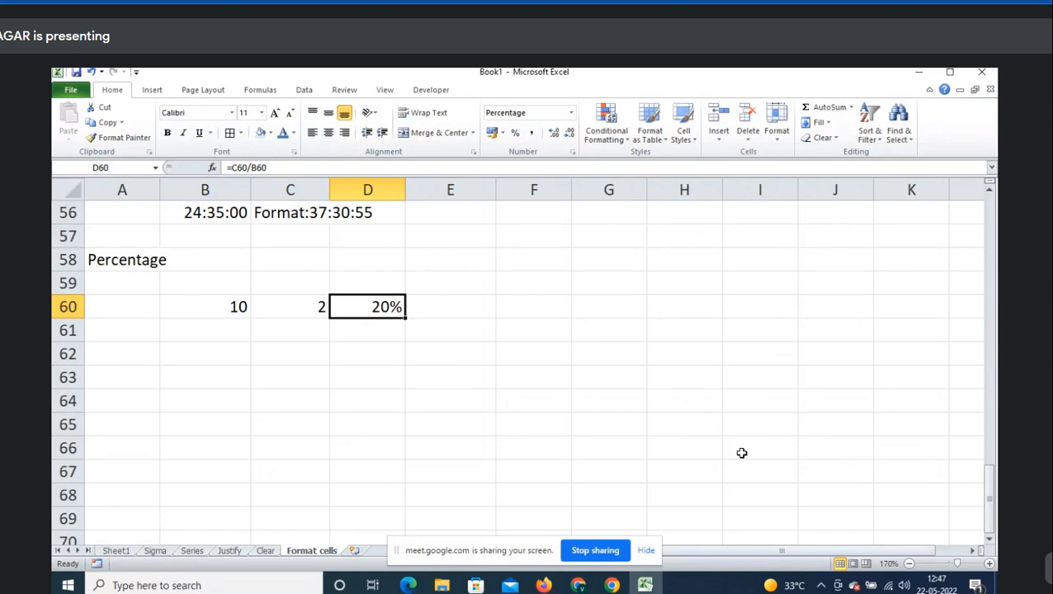
key("ctrl+z")
key("ctrl+1")
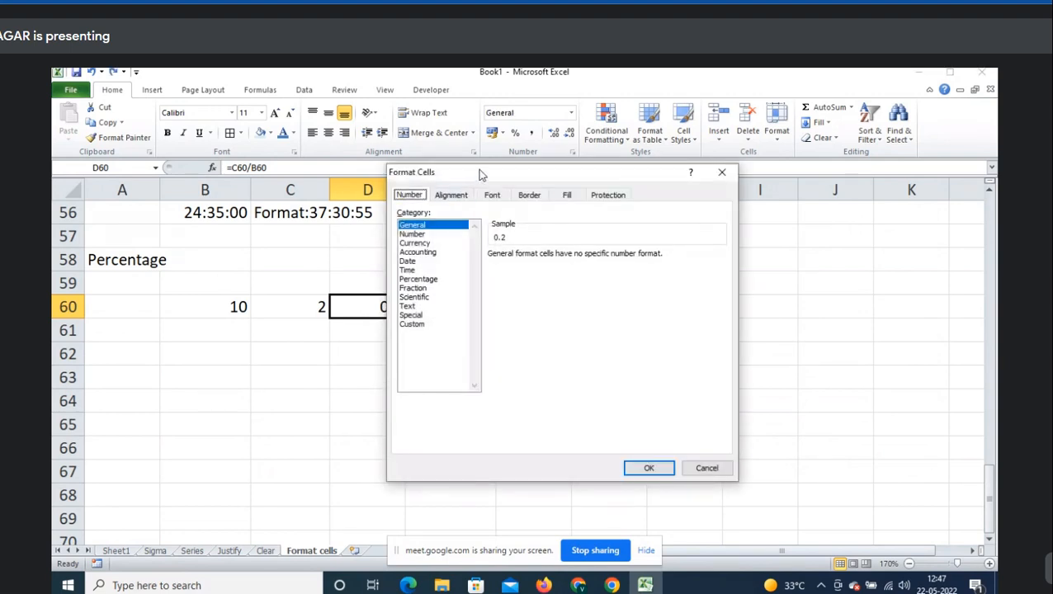
left_click_drag(482, 175, 614, 159)
left_click(562, 261)
key("Return")
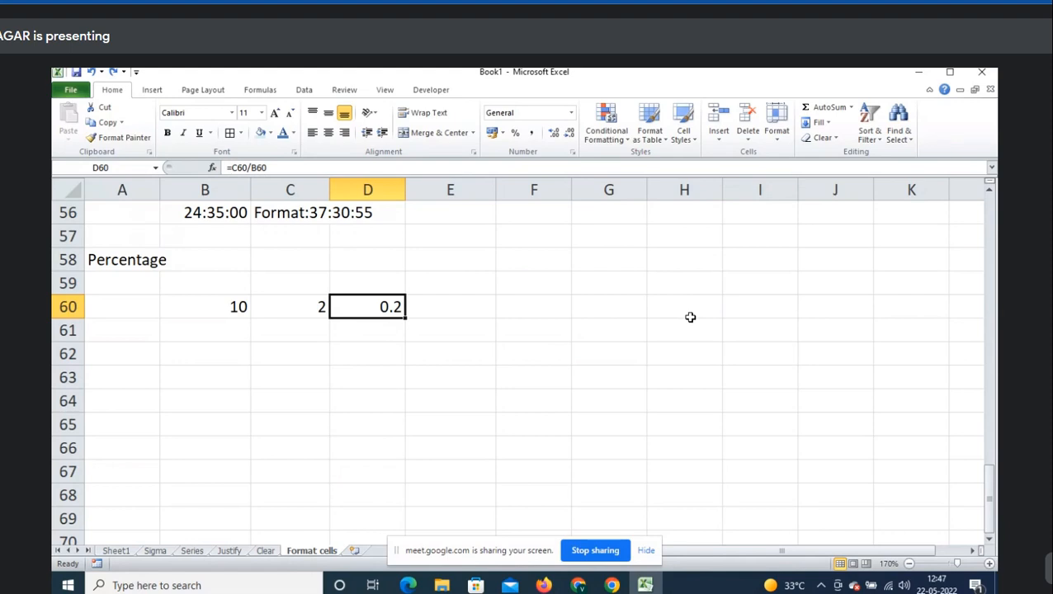
- Format D60 as a percentage with Ctrl+Shift+5 so it shows 20%
key("ctrl+shift+5")
key("Down")
key("Left")
key("Left")
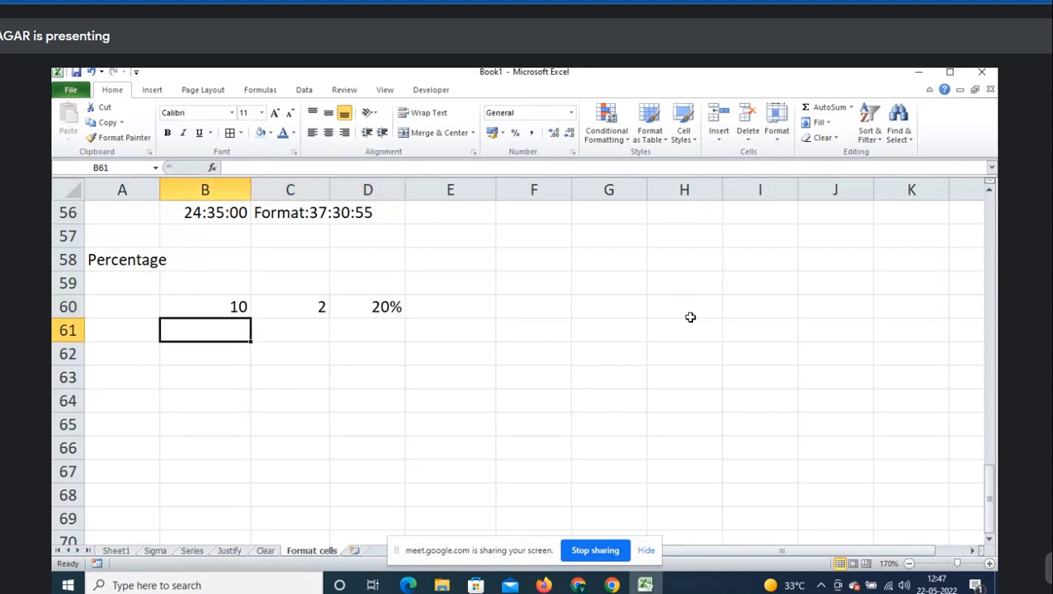
- Add a note in B61 that Ctrl+Shift+5 is the shortcut to convert numbers into percentage
type("S")
key("BackSpace")
type("Ctrl")
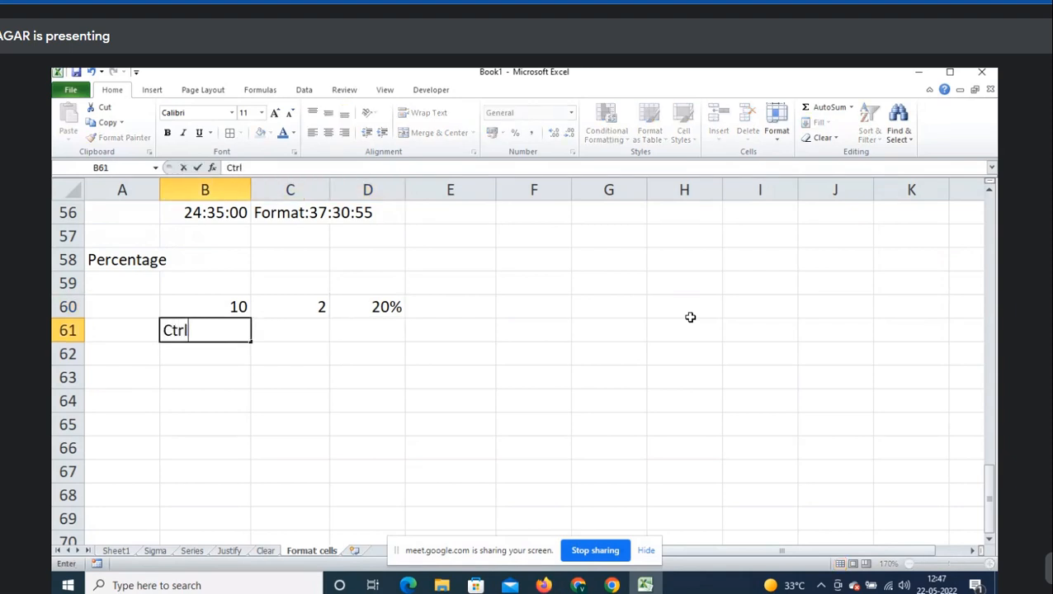
type("+shift+")
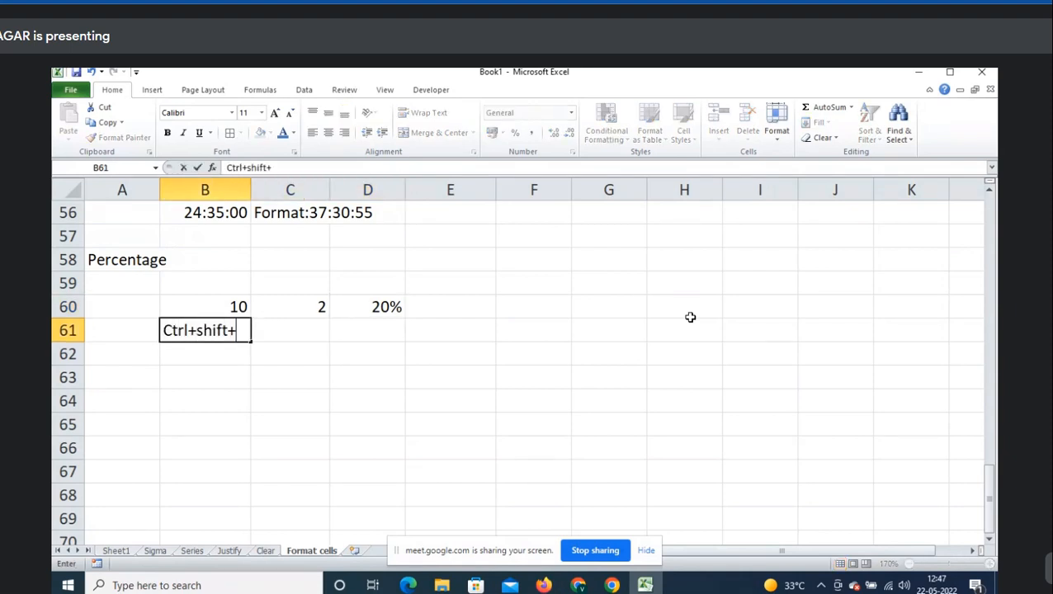
type("5%->")
type("dsho")
key("BackSpace")
key("BackSpace")
key("BackSpace")
key("BackSpace")
type("sort")
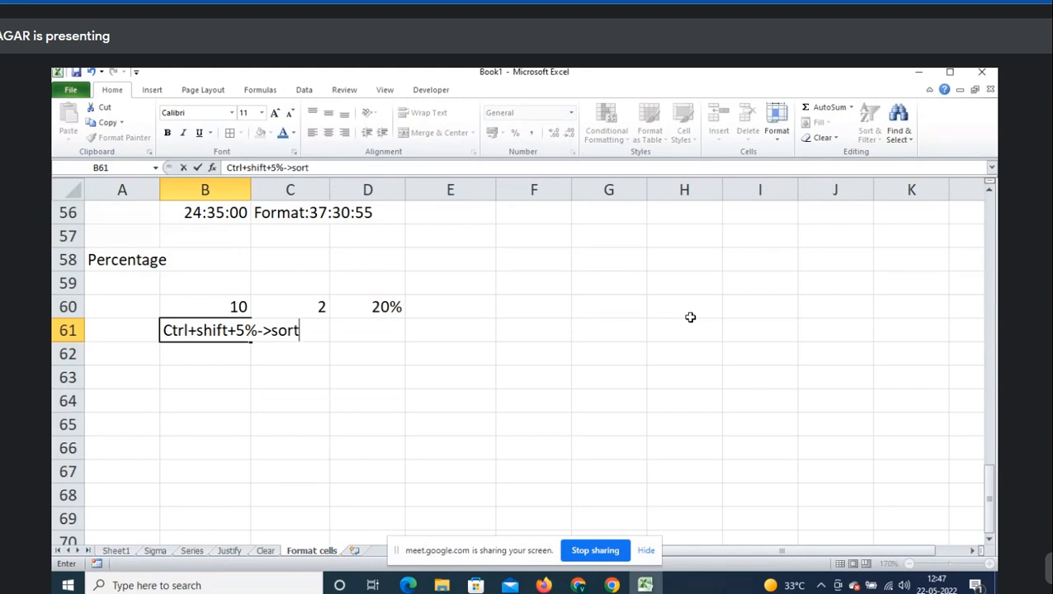
key("BackSpace")
key("BackSpace")
key("BackSpace")
type("hortcut key t")
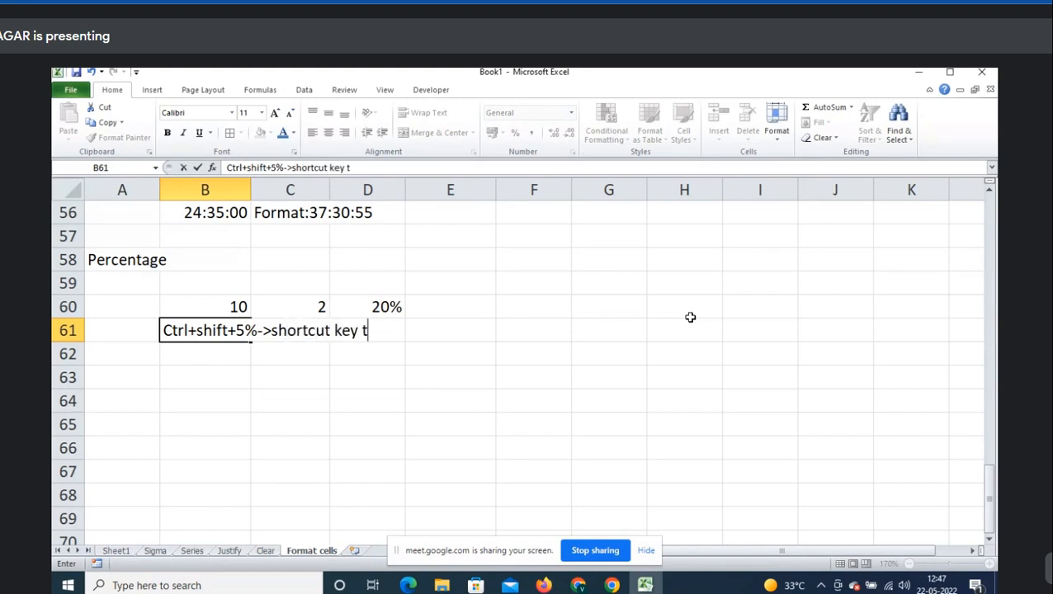
type("o convert numbe")
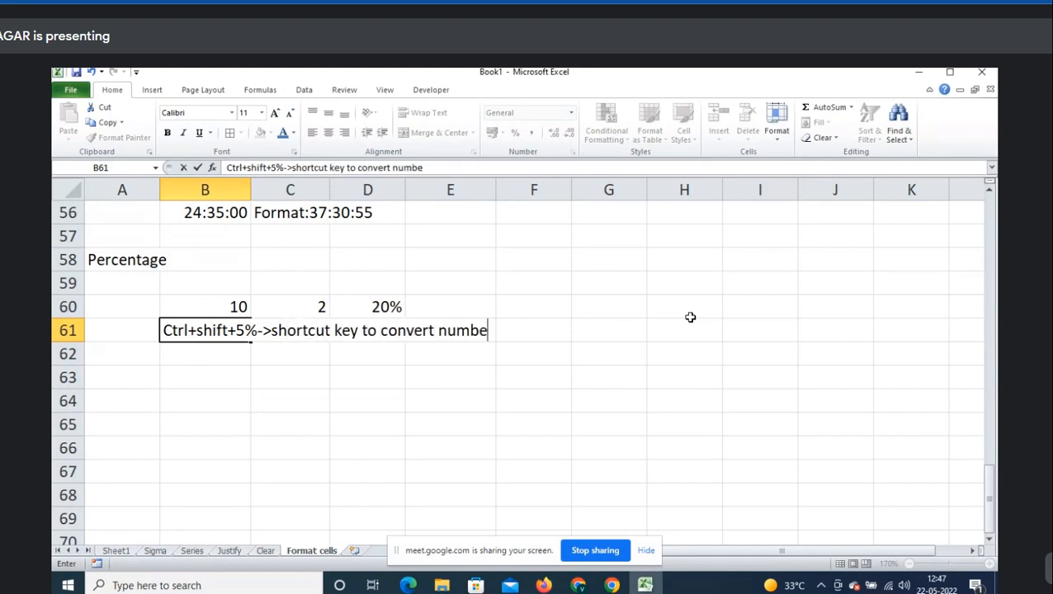
type("r into percentage")
key("Return")
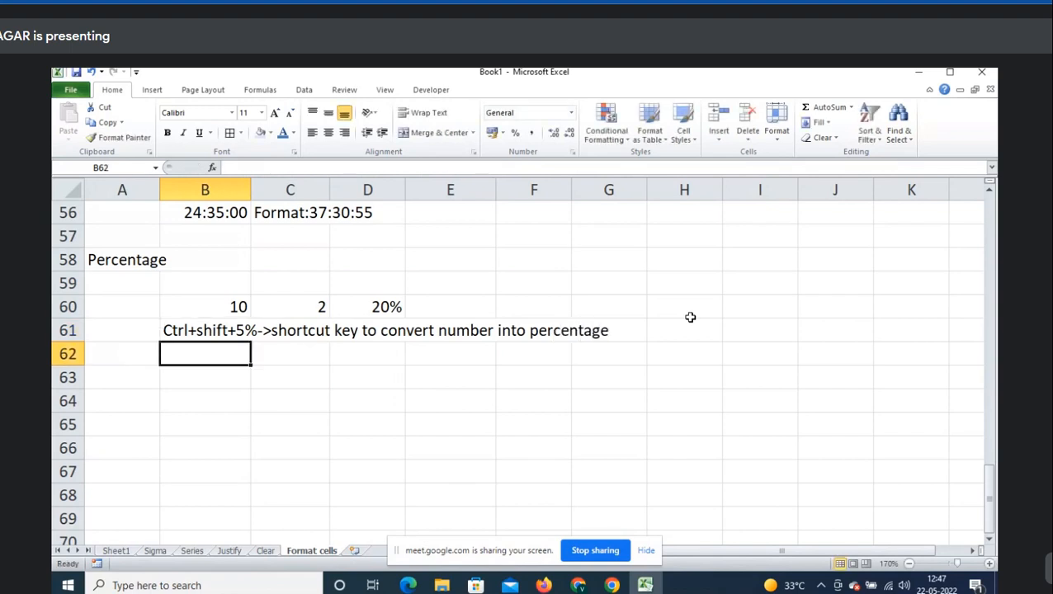
- Open D60's =C60/B60 formula to show its references and confirm it unchanged
key("Down")
key("Left")
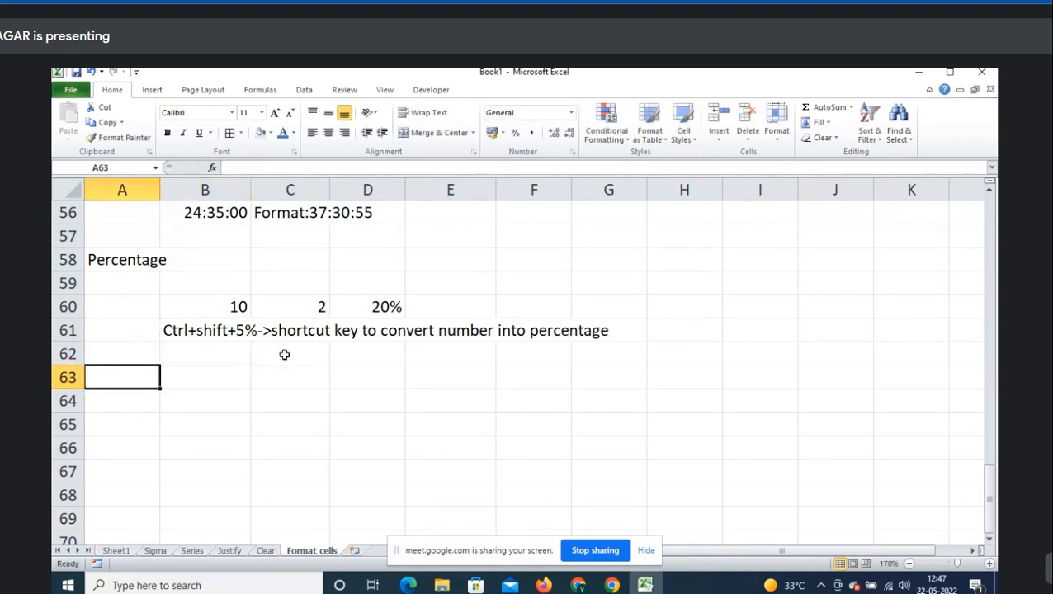
left_click(365, 310)
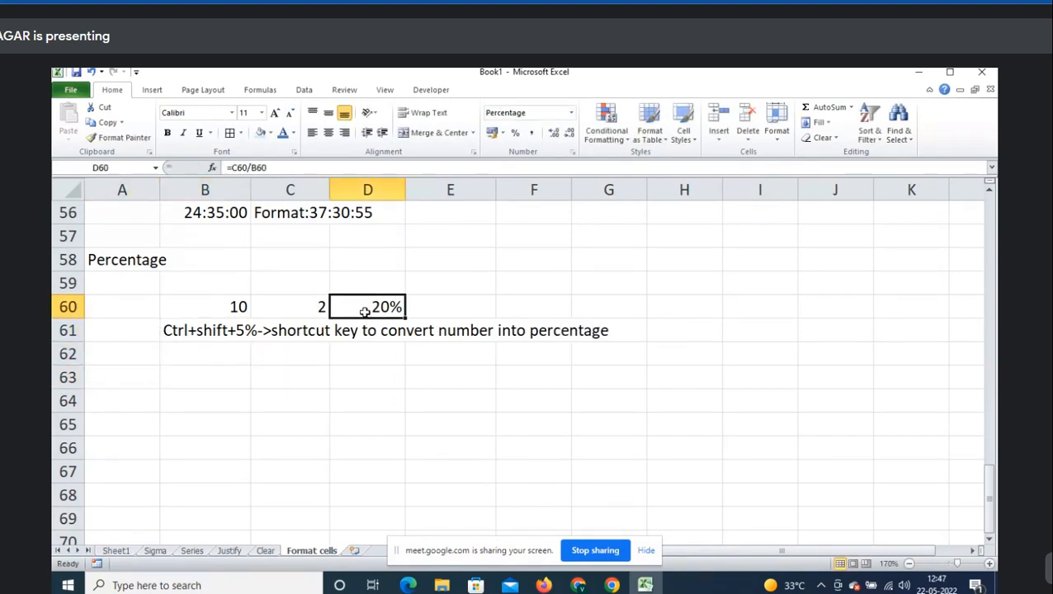
double_click(364, 311)
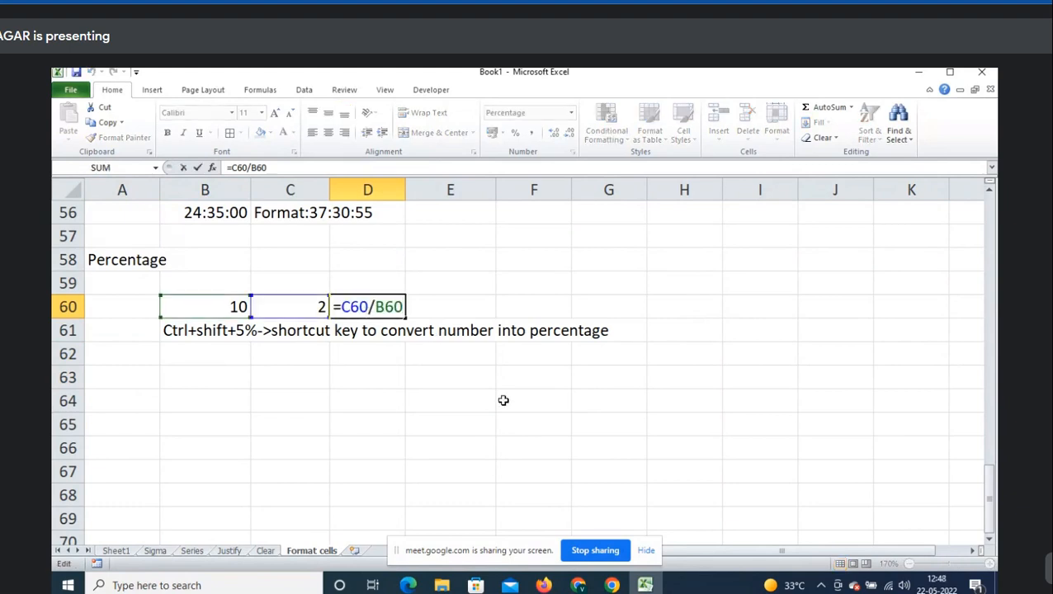
key("ctrl+Return")
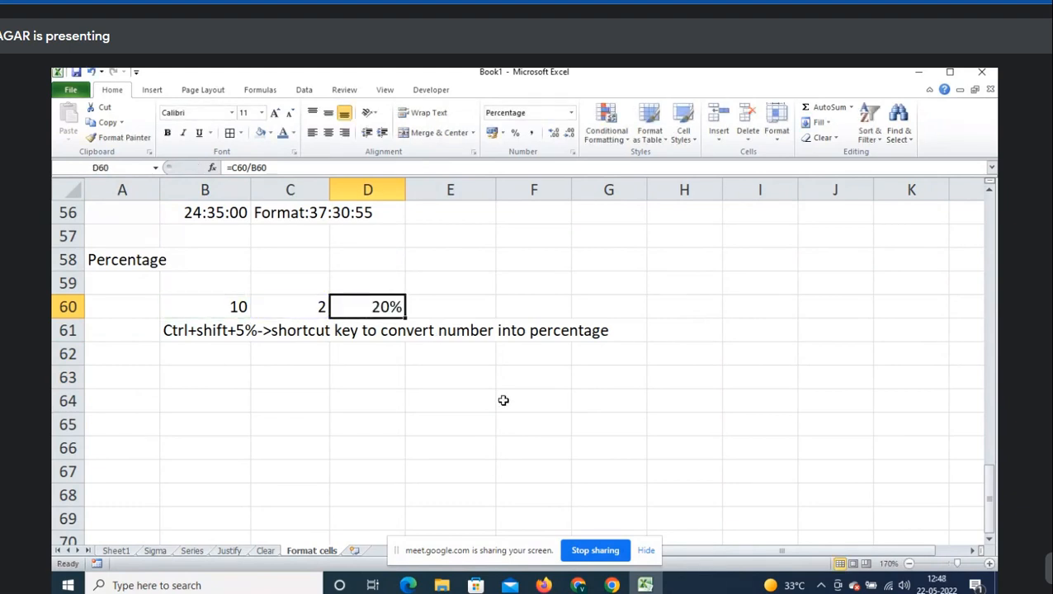
- Select A63, discarding a partial entry, and bring up Format Cells
left_click(150, 385)
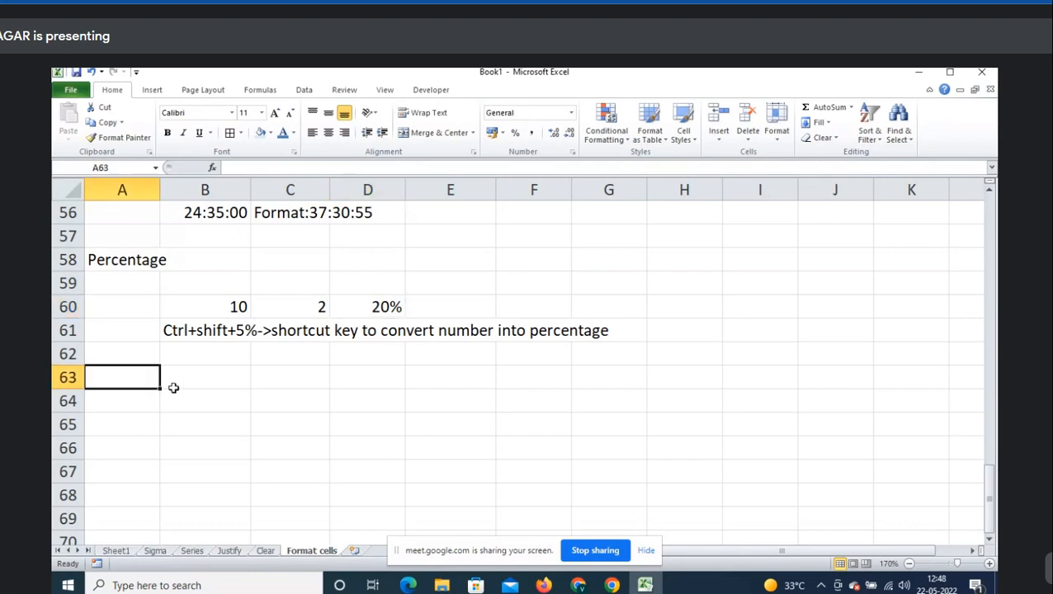
key("Down")
type("Fr")
key("Escape")
key("Up")
key("ctrl+1")
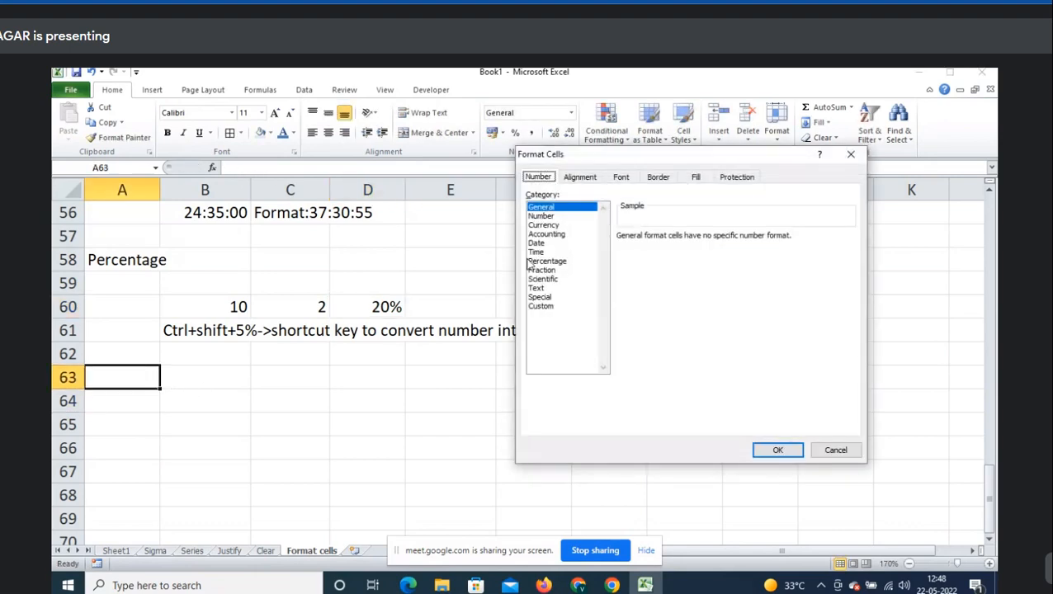
- Preview the Percentage and Fraction formats, then type the 'Fraction' heading in A63
left_click(535, 261)
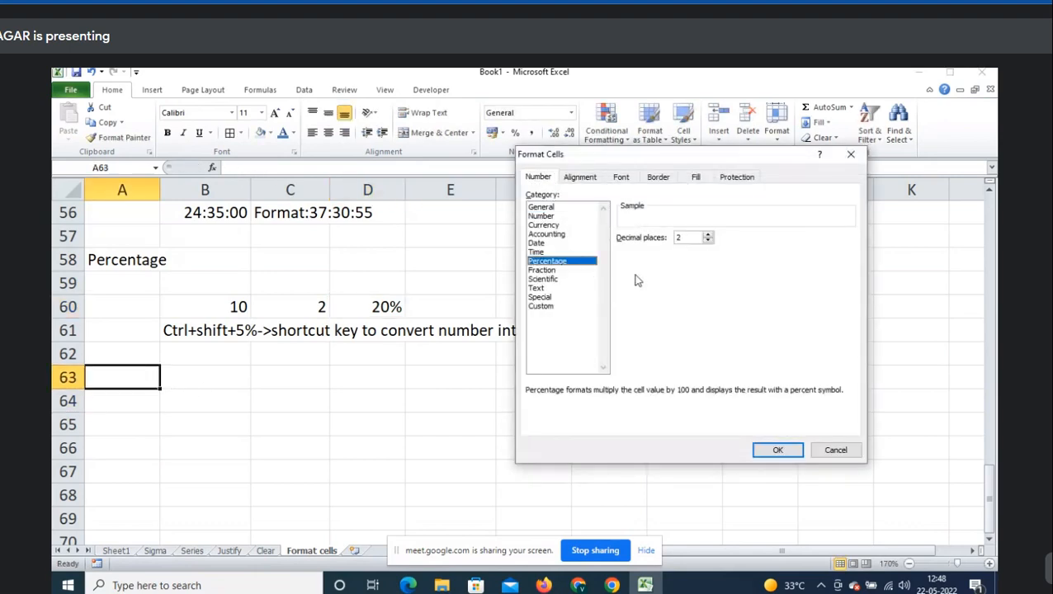
left_click(550, 271)
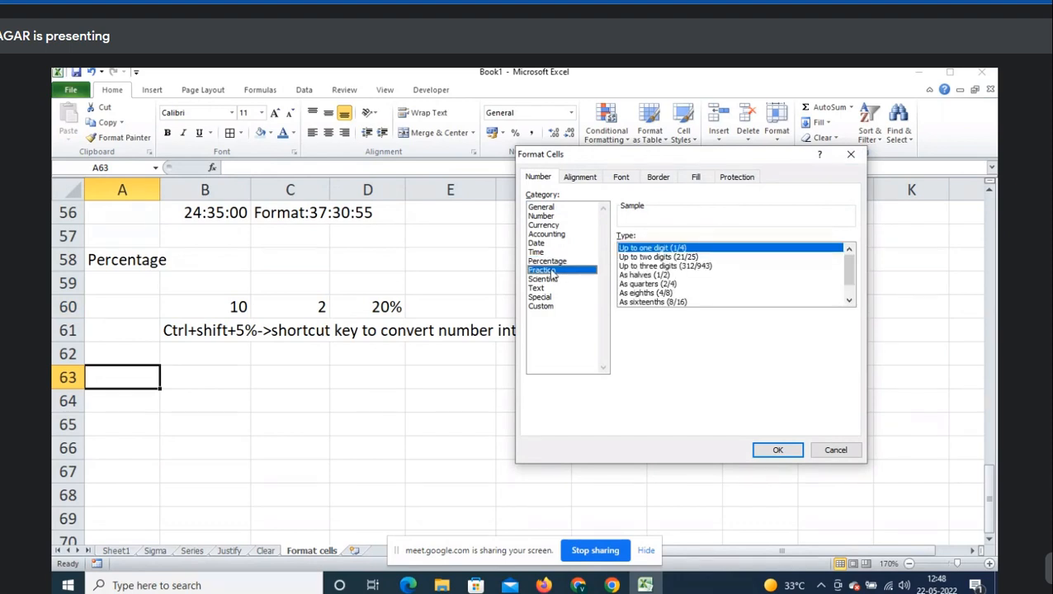
key("Escape")
type("Fract")
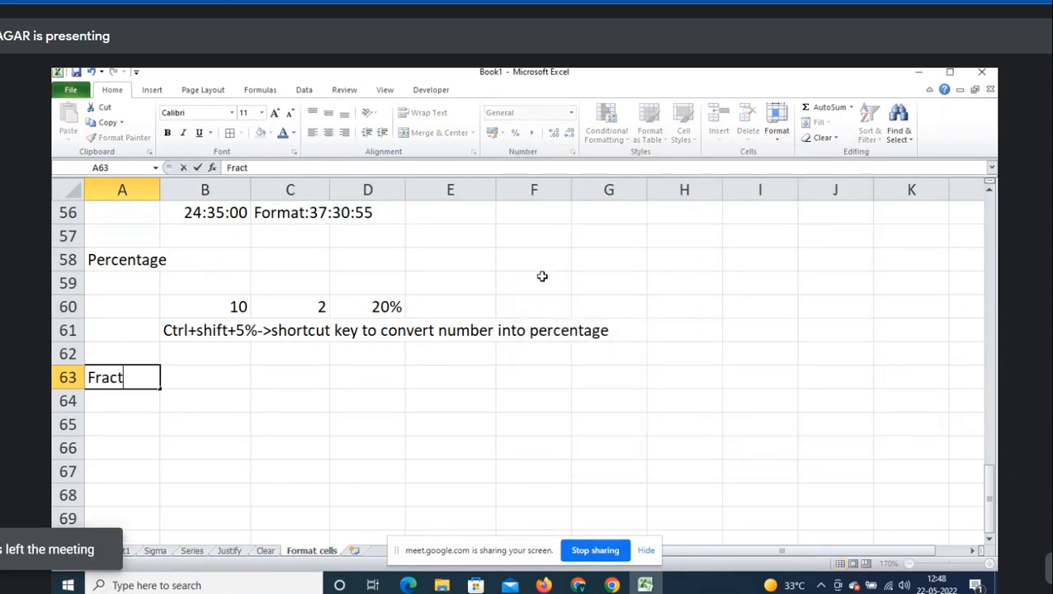
type("ion")
key("Right")
- Put the values 10 and 2 in B64 and C64
key("Up")
key("Up")
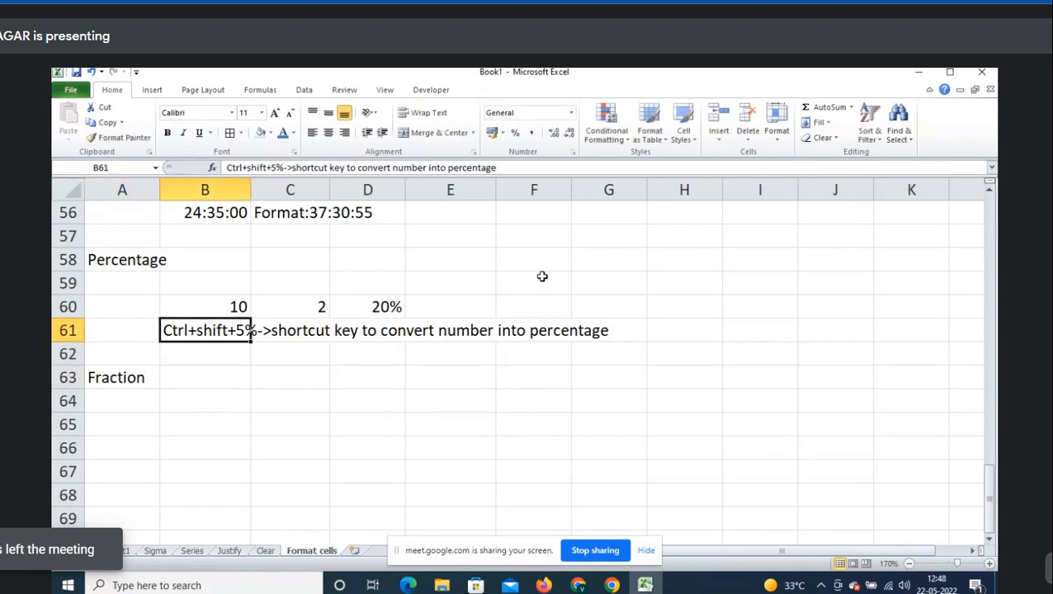
key("Up")
key("shift+Right")
key("ctrl+c")
key("Down")
key("Down")
key("Down")
key("Down")
key("ctrl+v")
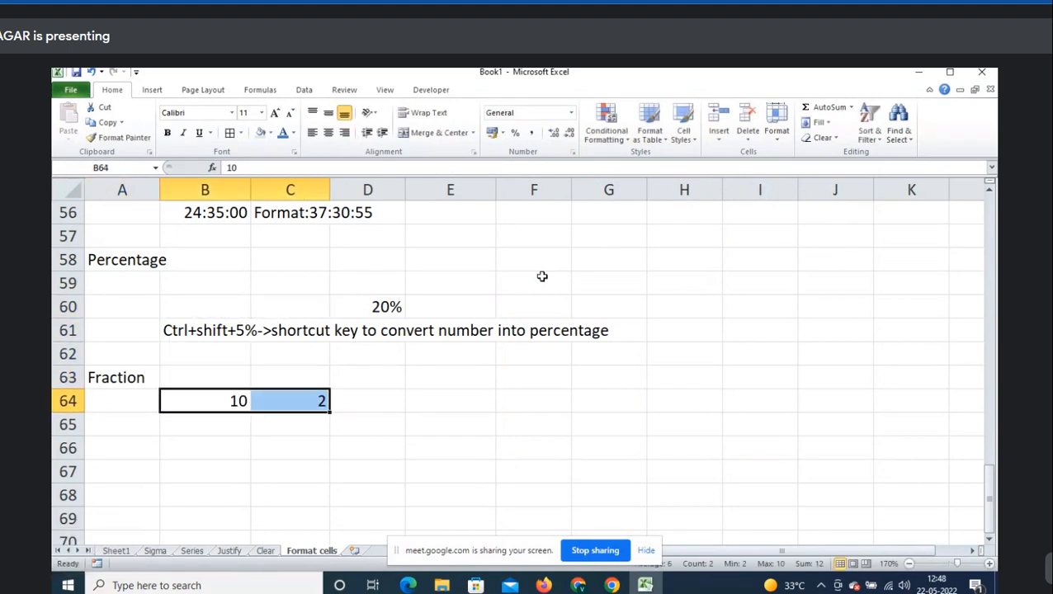
key("ctrl+z")
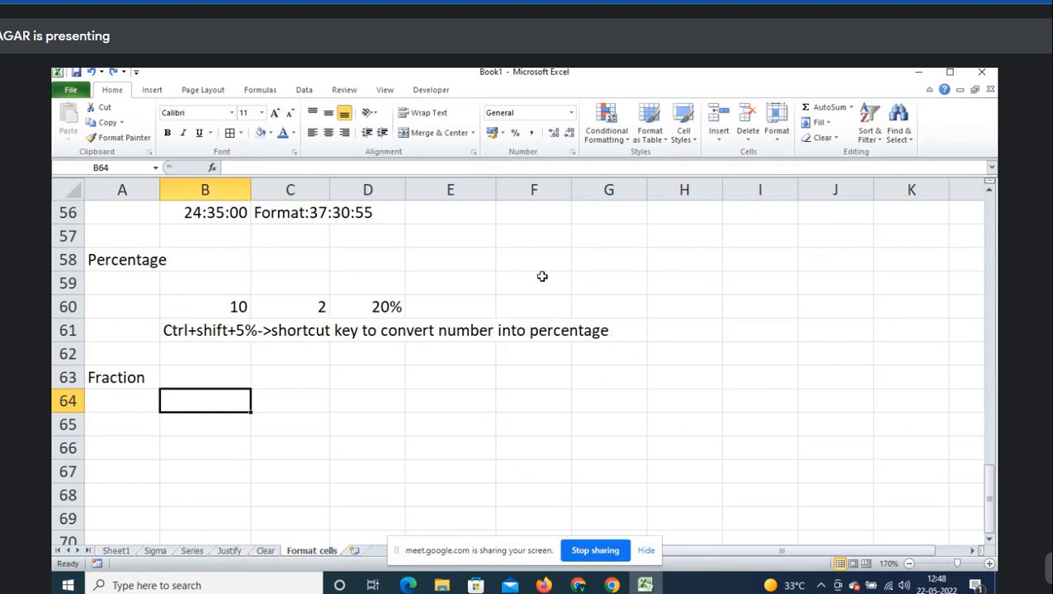
type("10")
key("Right")
type("2")
key("Right")
- Enter =C64/B64 in D64 so it shows 0.2
type("=")
key("Left")
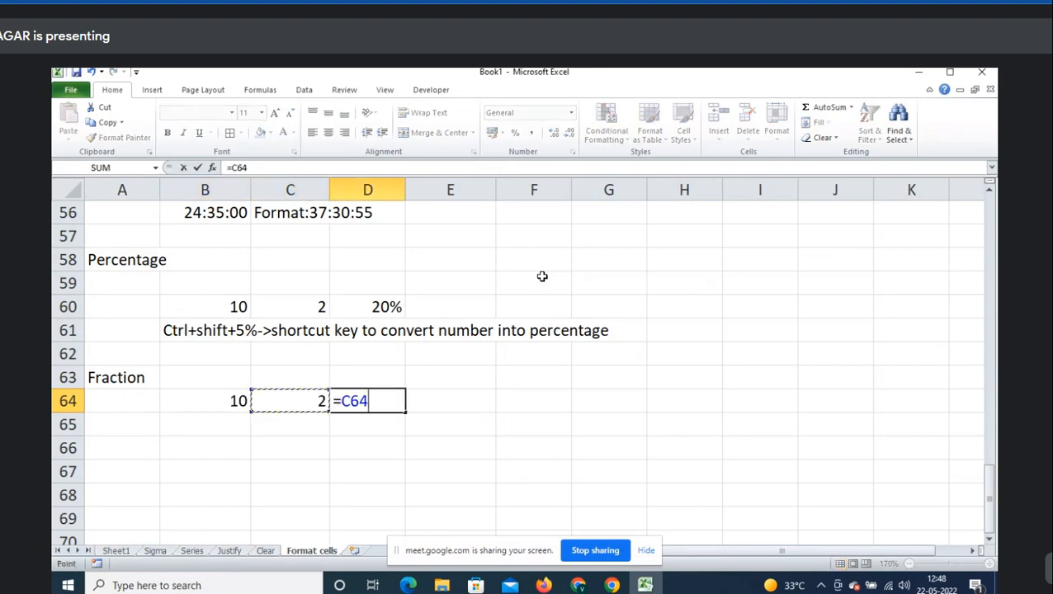
type("/")
key("Left")
key("Left")
key("Return")
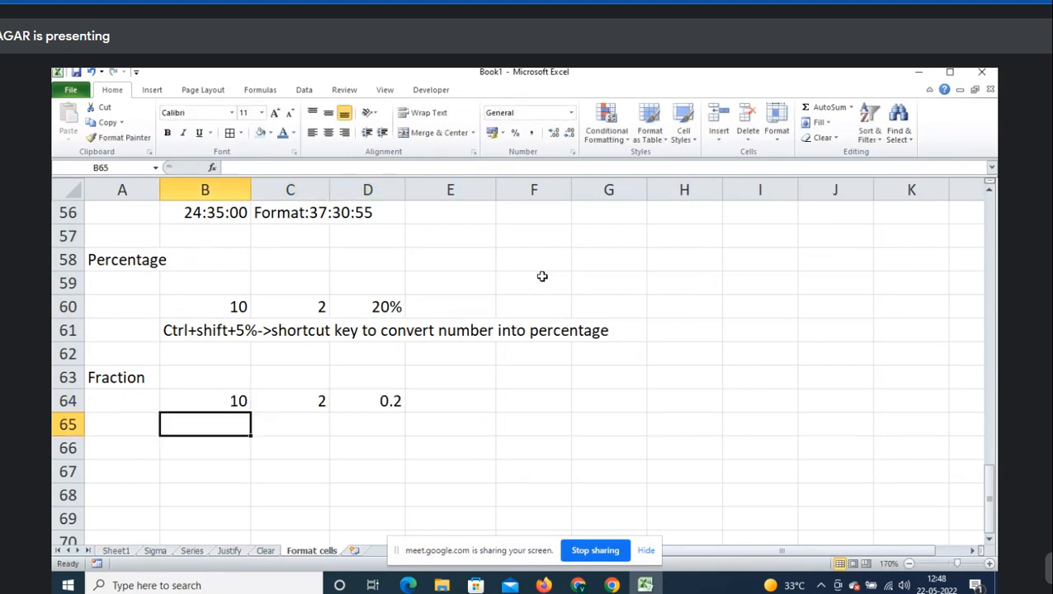
key("Right")
key("Right")
key("Up")
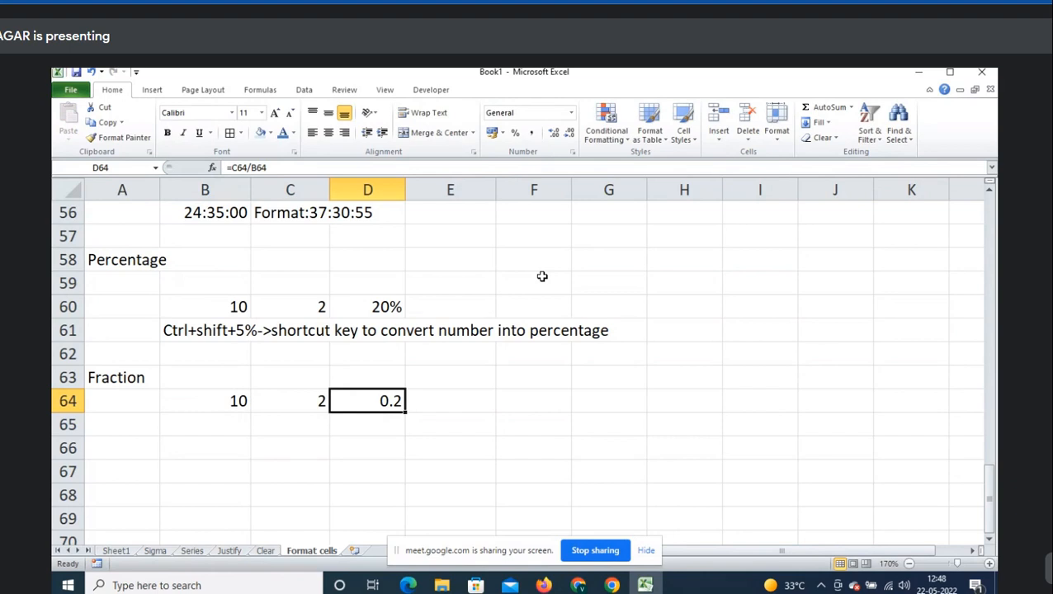
scroll(542, 289, "down", 1)
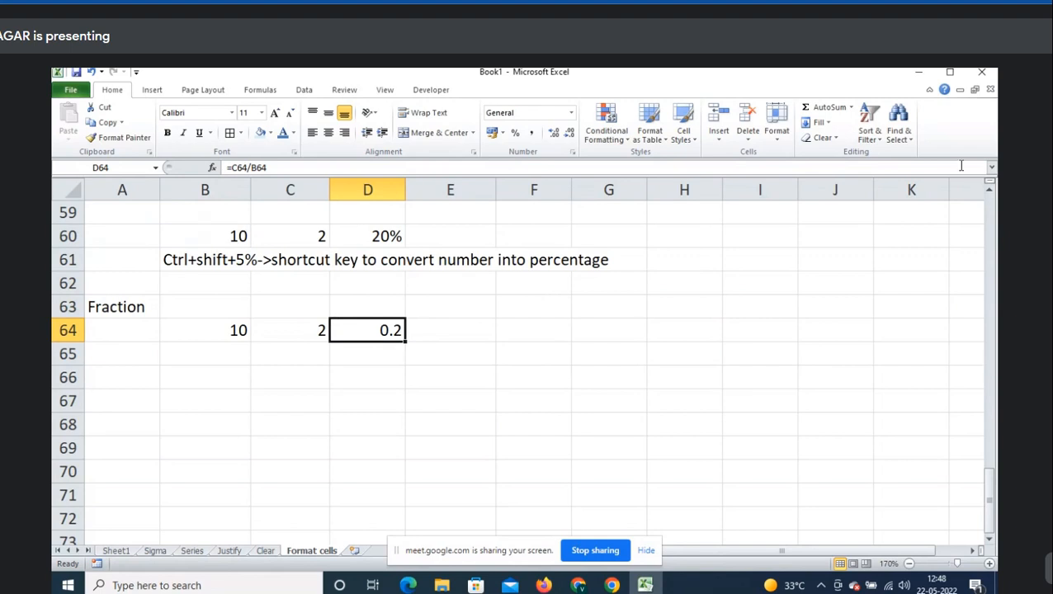
left_click(990, 192)
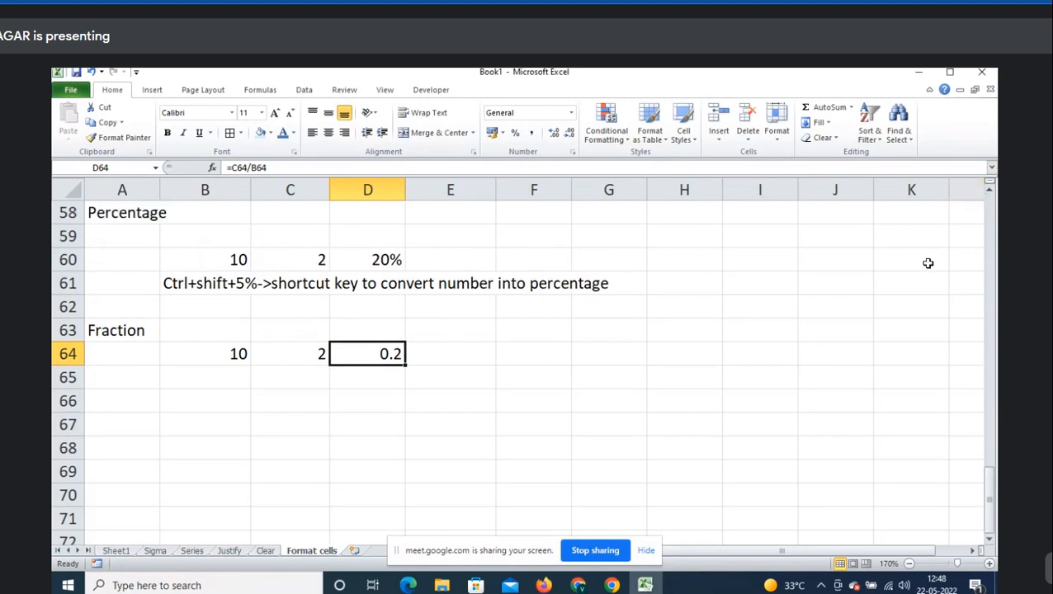
key("ctrl+1")
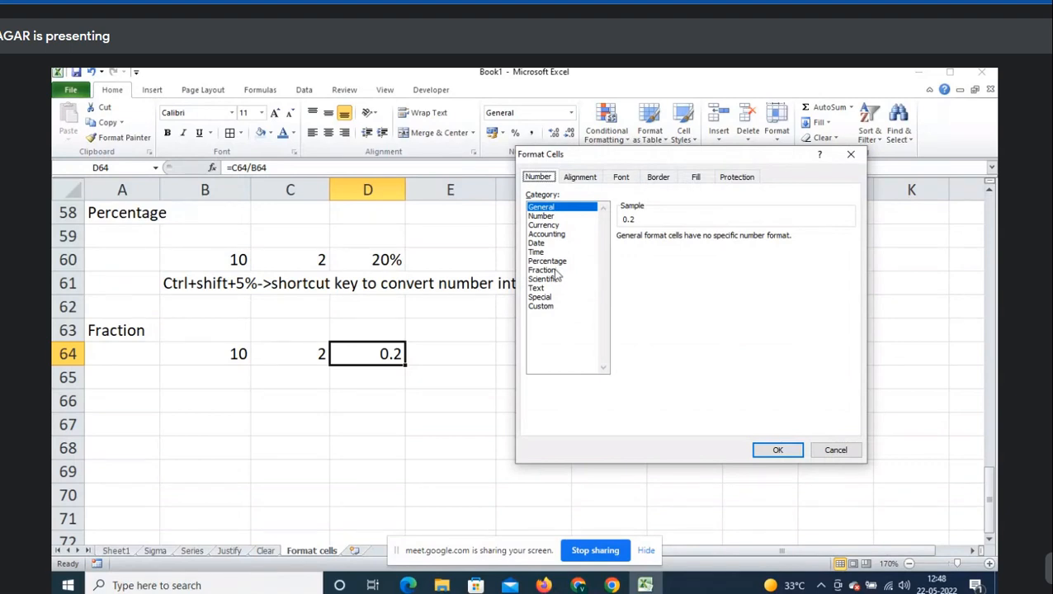
- Apply the Fraction format to D64, then revert it to General and check its formula
left_click(555, 271)
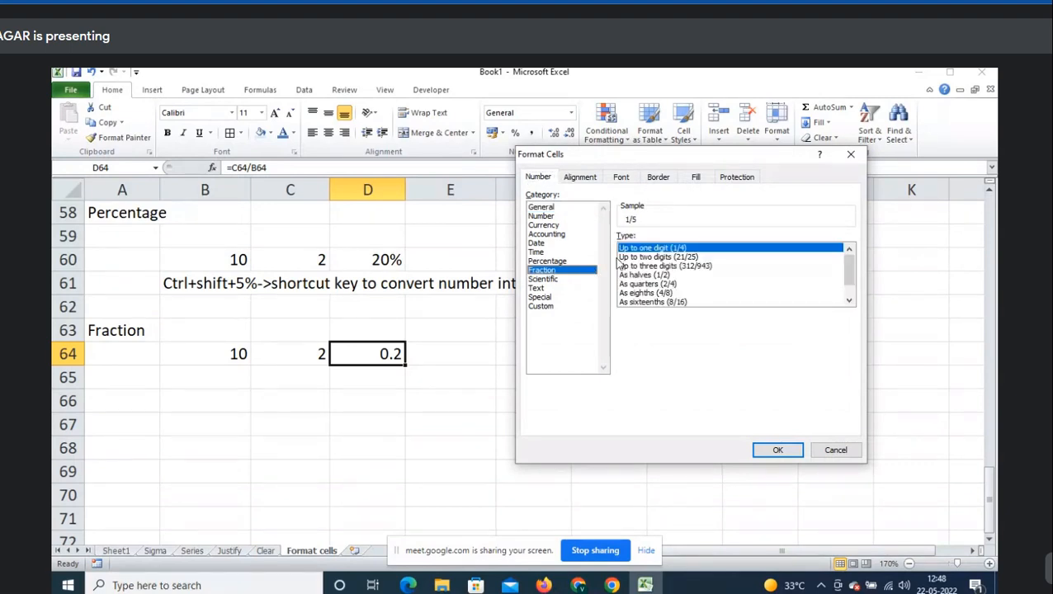
left_click(779, 452)
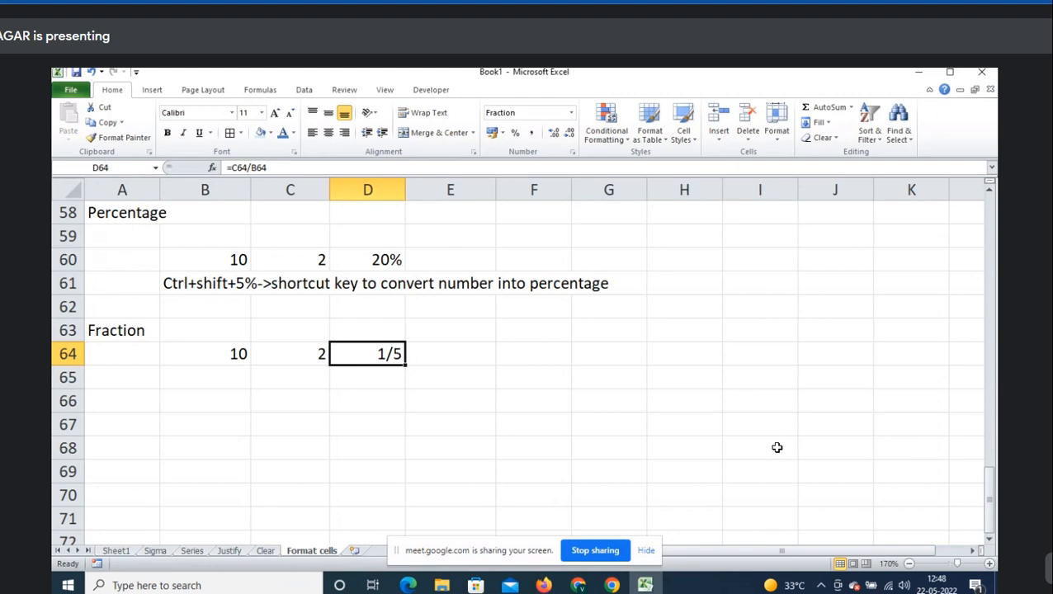
key("ctrl+shift+asciitilde")
key("F2")
key("Escape")
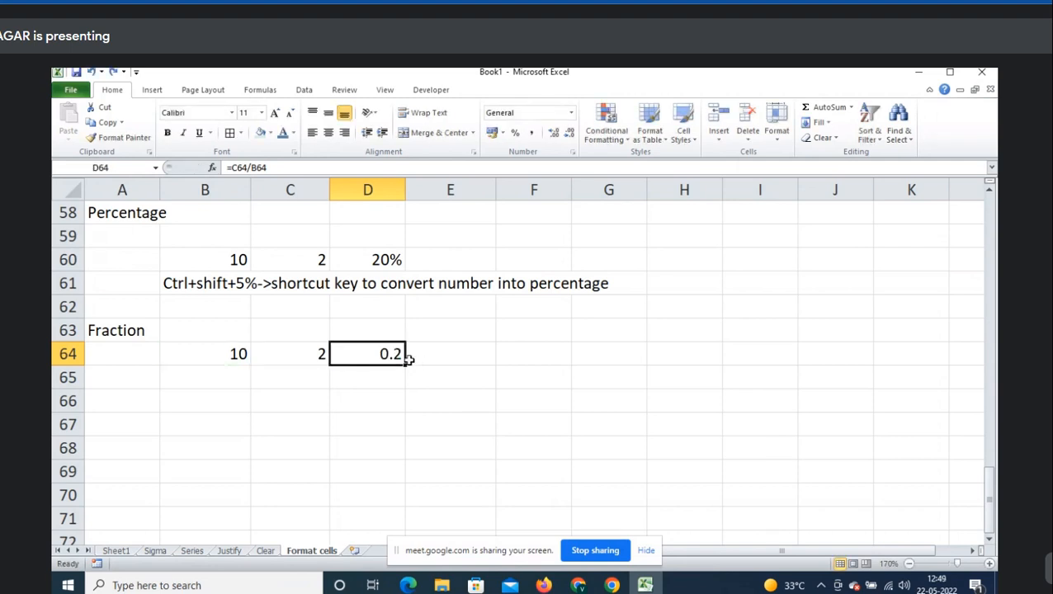
- Reapply the Fraction format so D64 shows 1/5, then move to A66
key("ctrl+1")
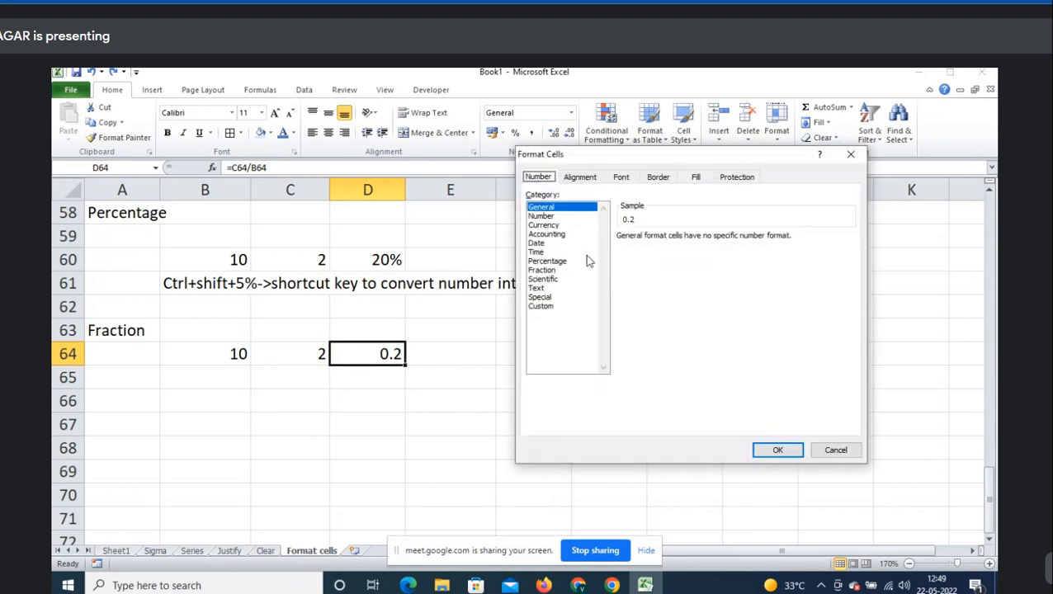
left_click(545, 271)
left_click(770, 450)
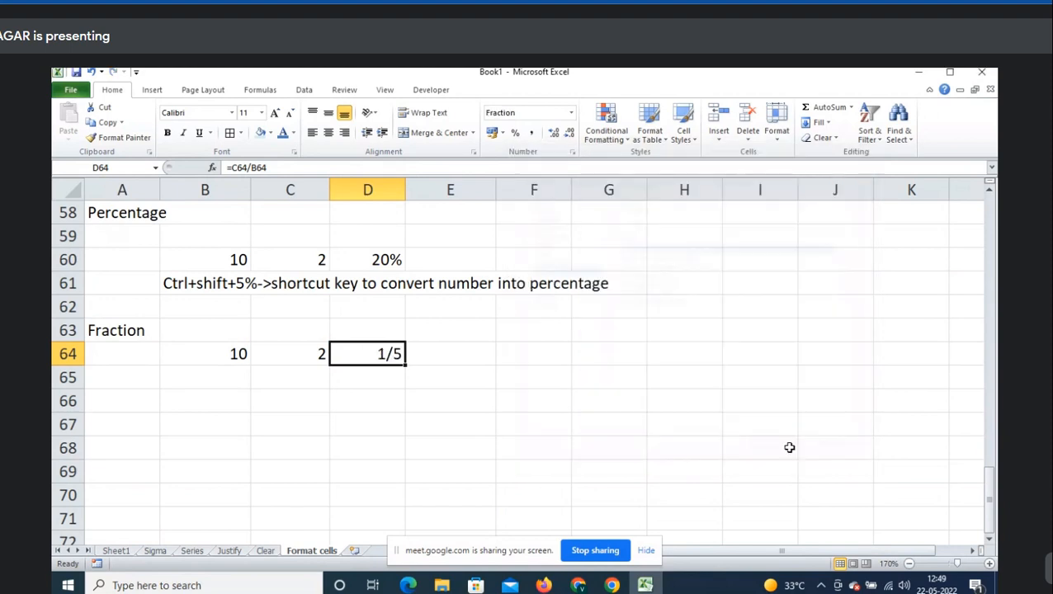
key("Down")
key("Left")
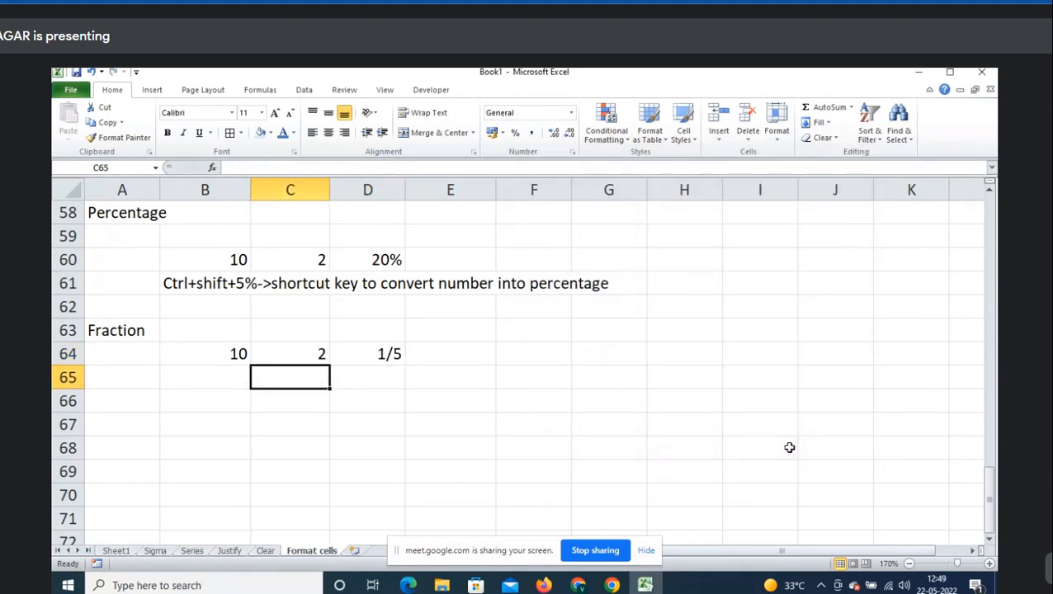
key("Left")
key("Left")
key("Up")
key("Up")
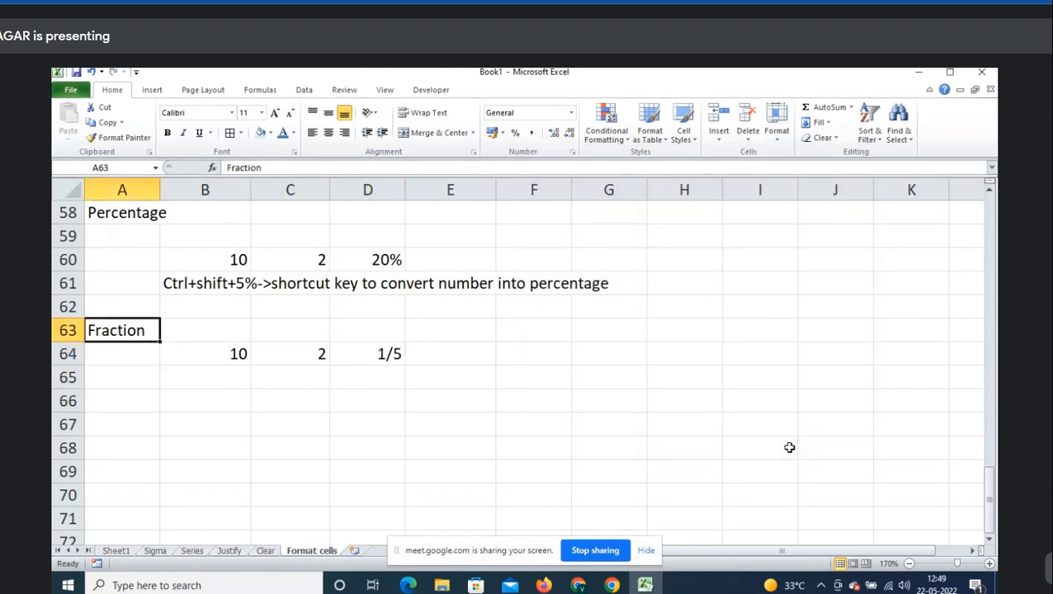
key("Down")
key("Down")
key("Down")
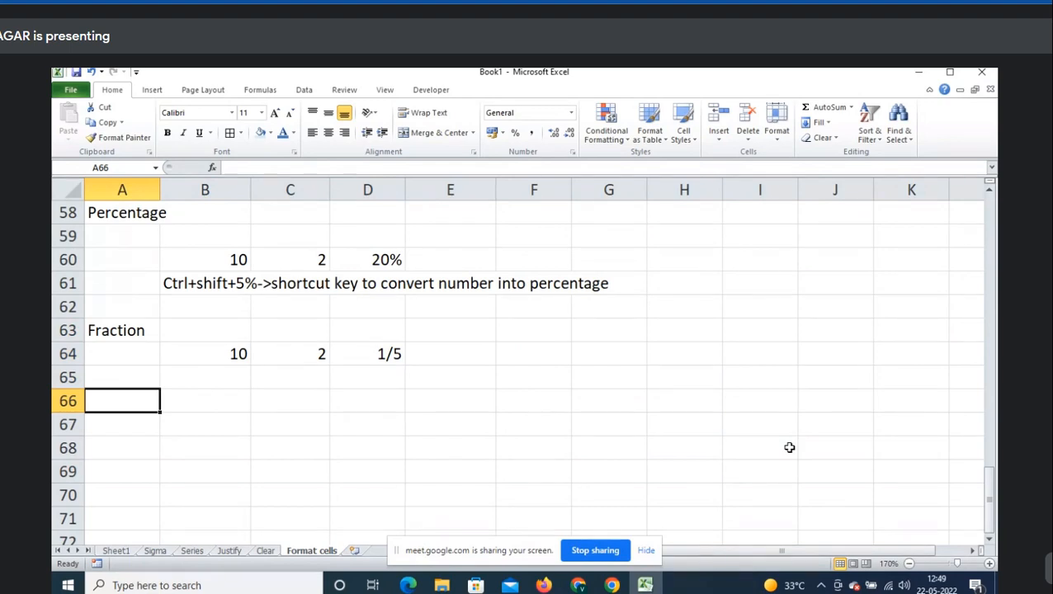
key("ctrl+1")
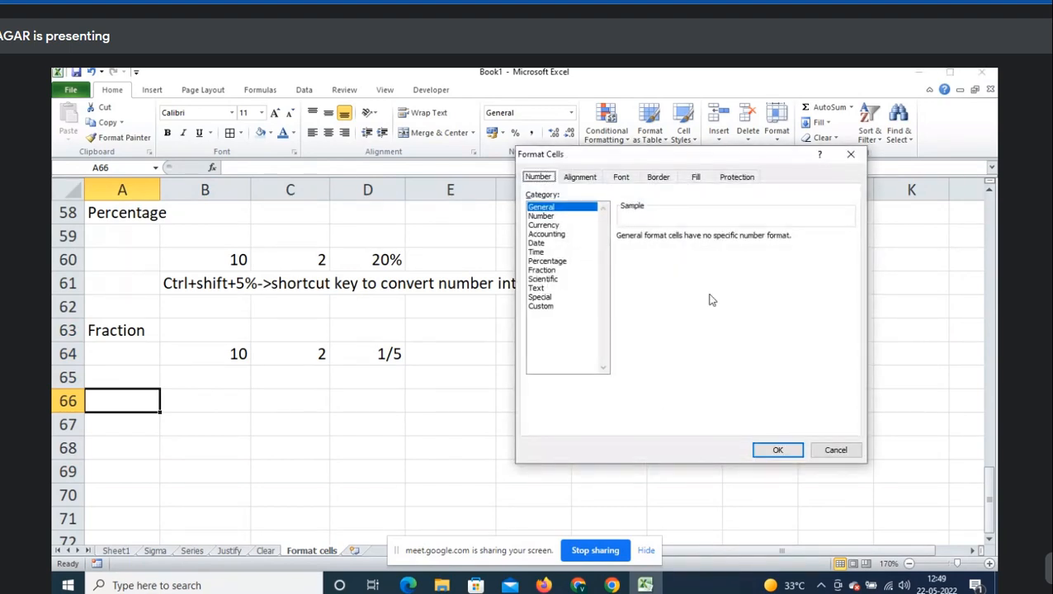
- Browse the Scientific and Fraction format options, then close Format Cells without changes
left_click(552, 279)
left_click(552, 273)
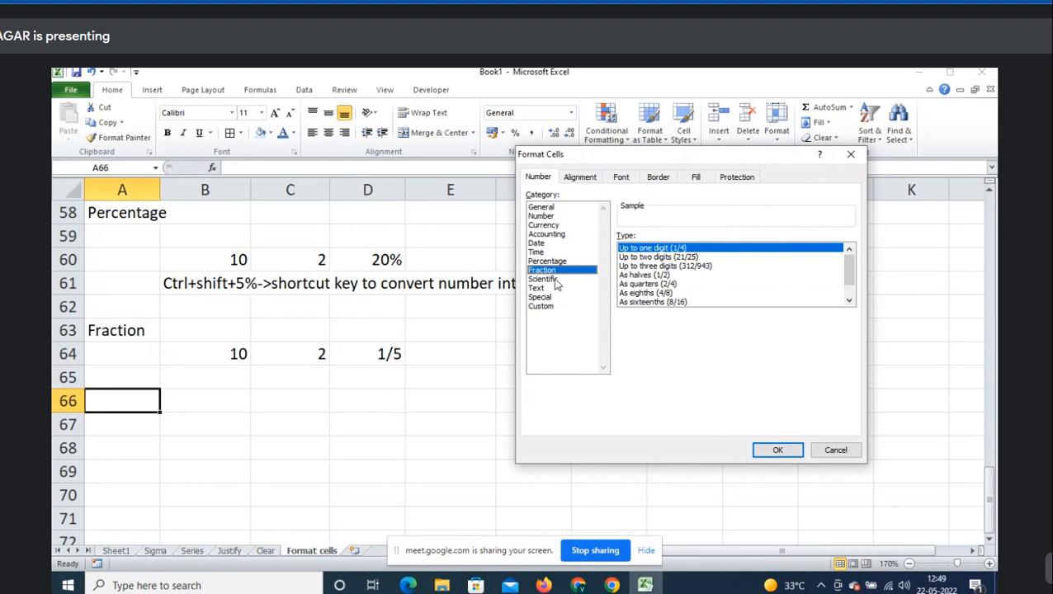
left_click(543, 279)
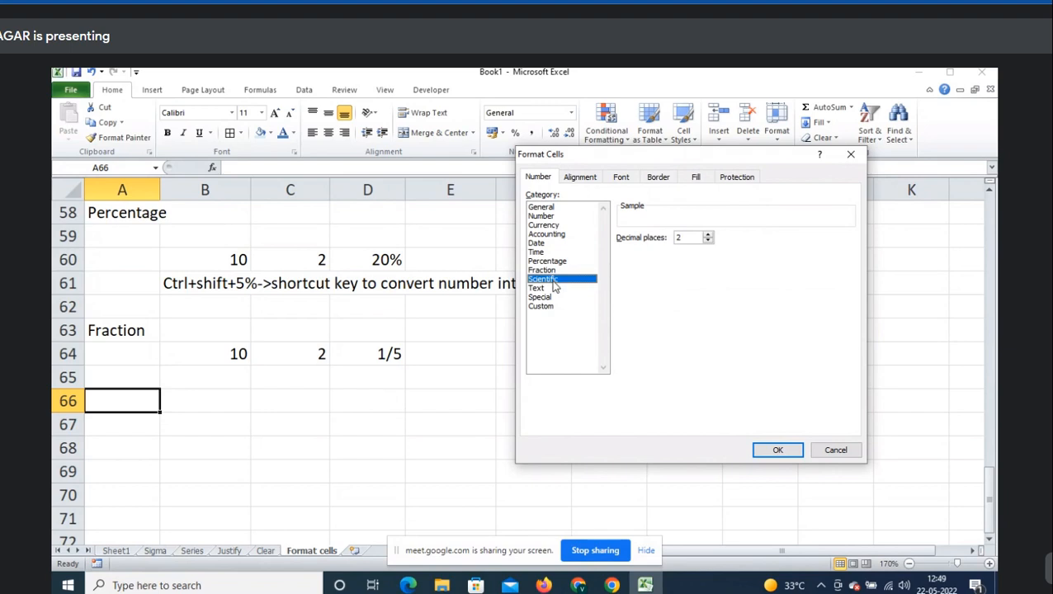
key("Escape")
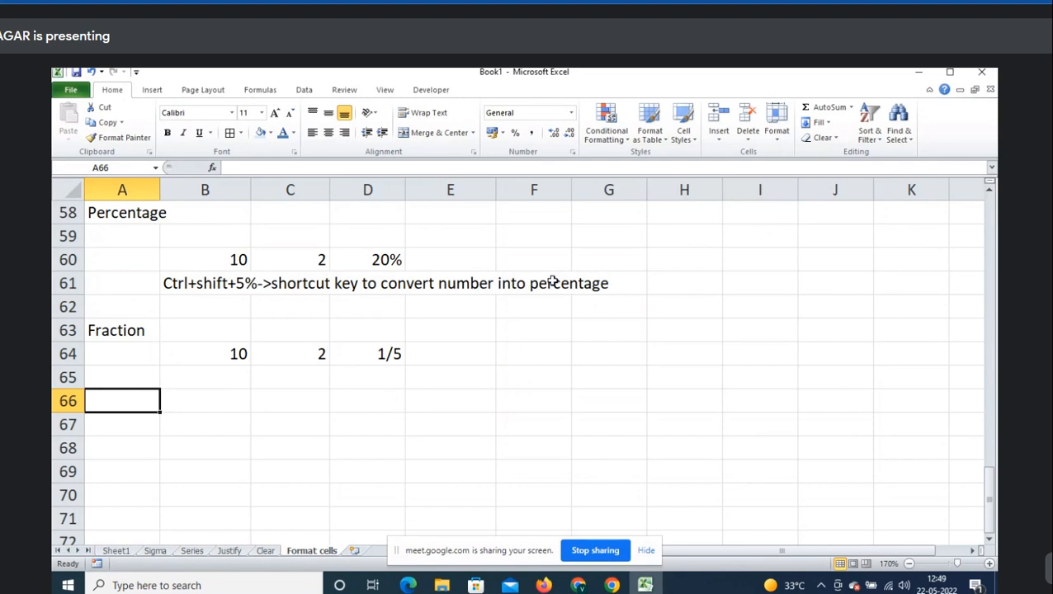
- Enter the heading Scientific in A66 and the sample number 1234 in B67
type("Scientific")
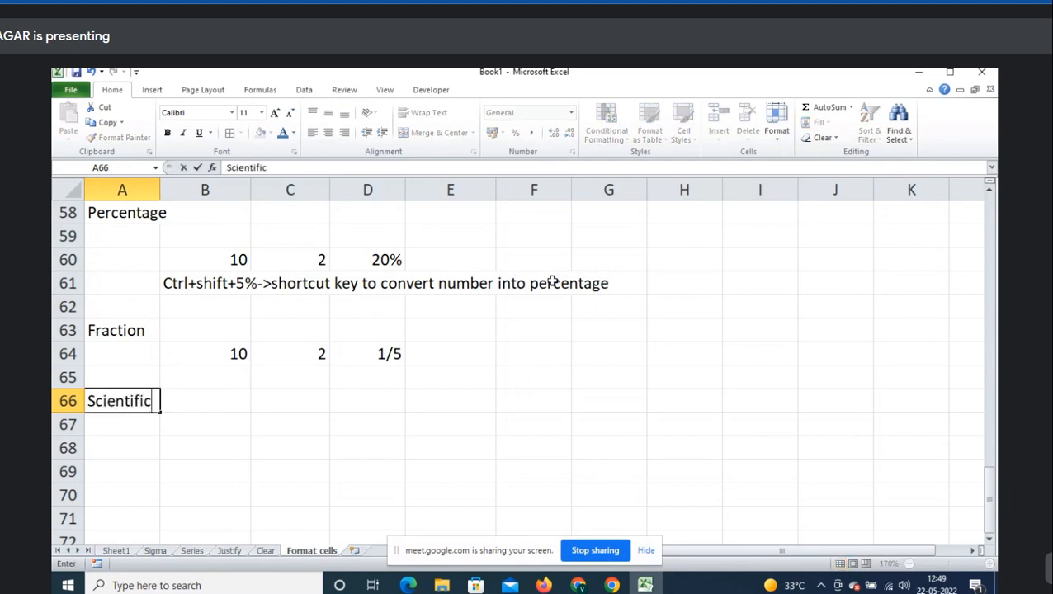
key("Tab")
key("Down")
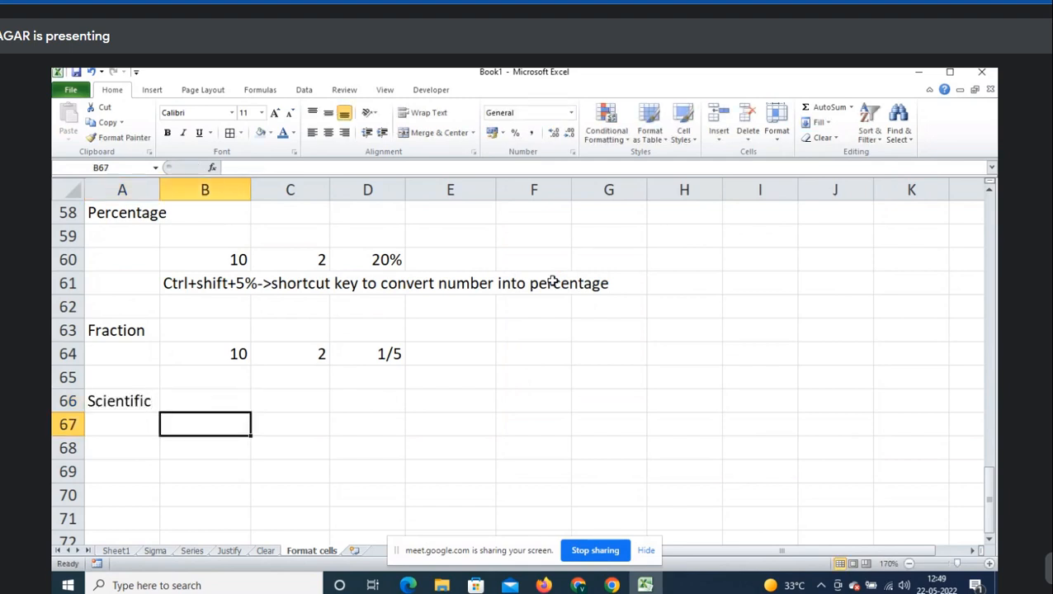
type("1234")
key("Return")
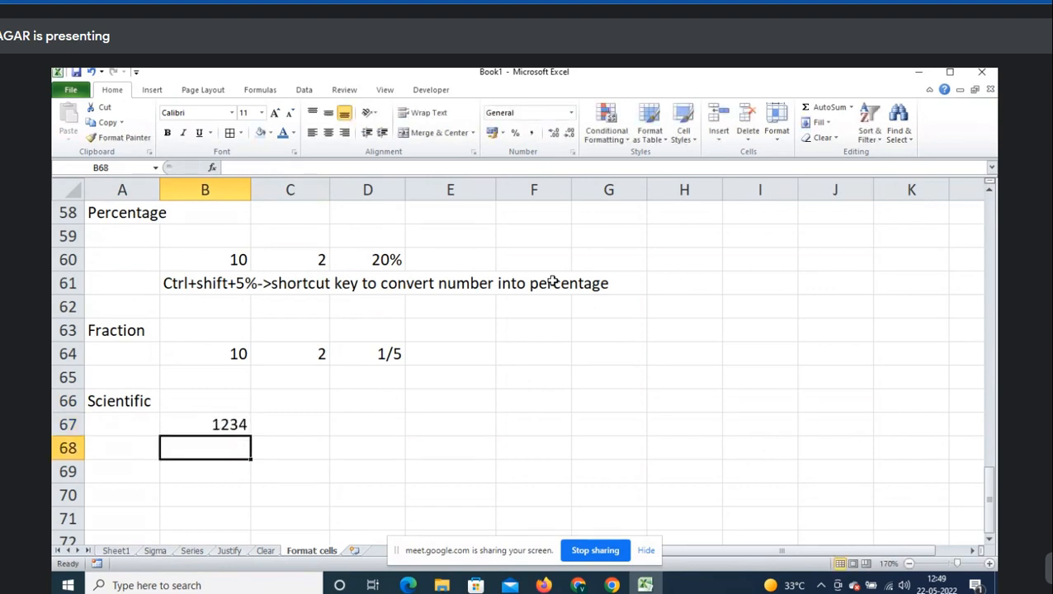
key("Up")
scroll(553, 282, "down", 1)
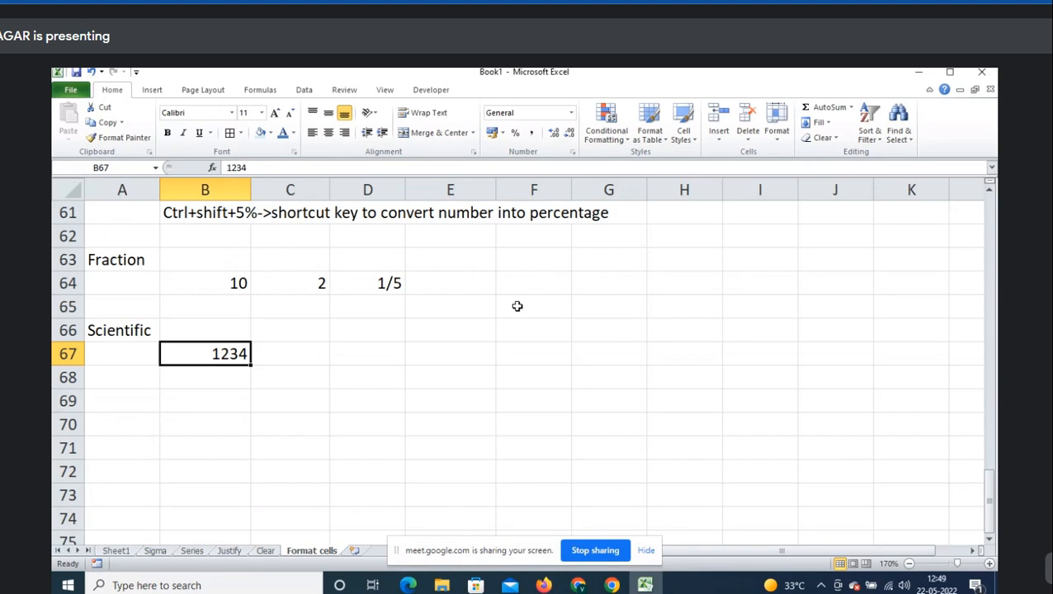
key("ctrl+1")
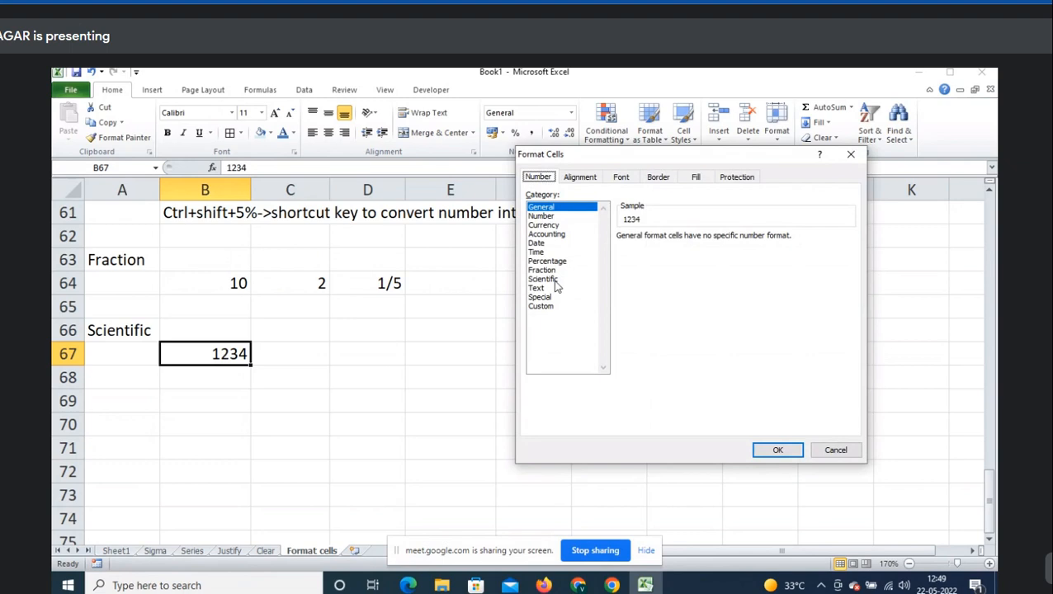
- Format B67 as Scientific with 0 decimal places so 1234 shows as 1.E+03
left_click(554, 280)
left_click(708, 240)
left_click(707, 240)
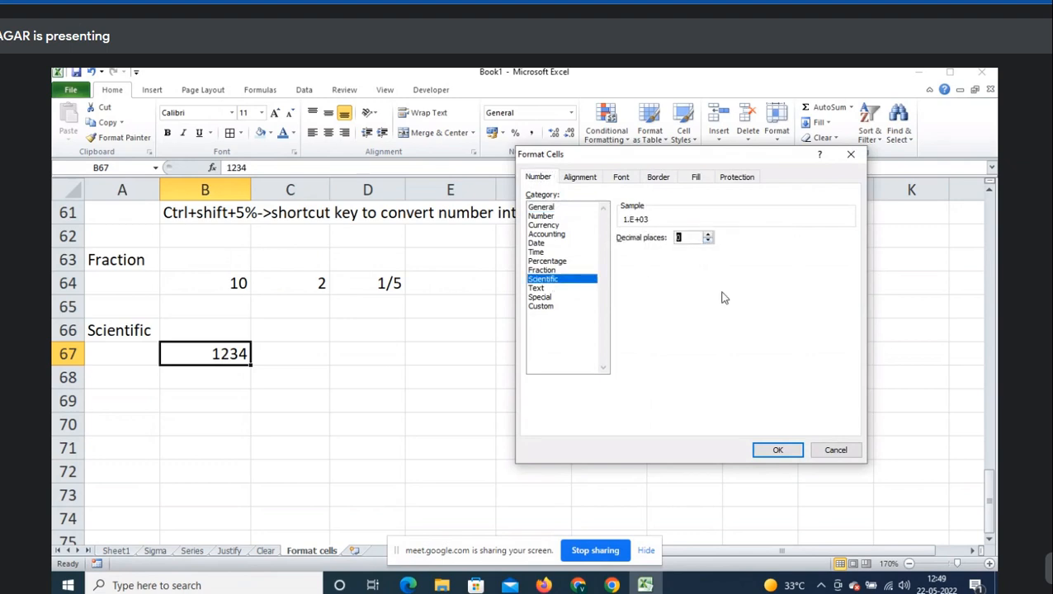
left_click(779, 448)
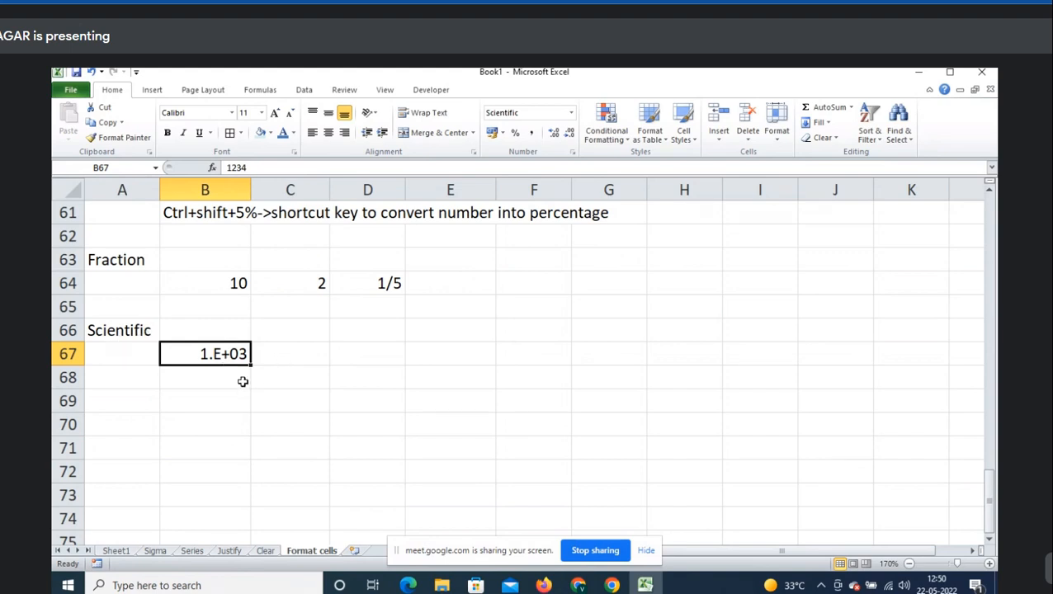
- Enter N=MX10e in B68 and make the final e a superscript
left_click(216, 382)
type("N")
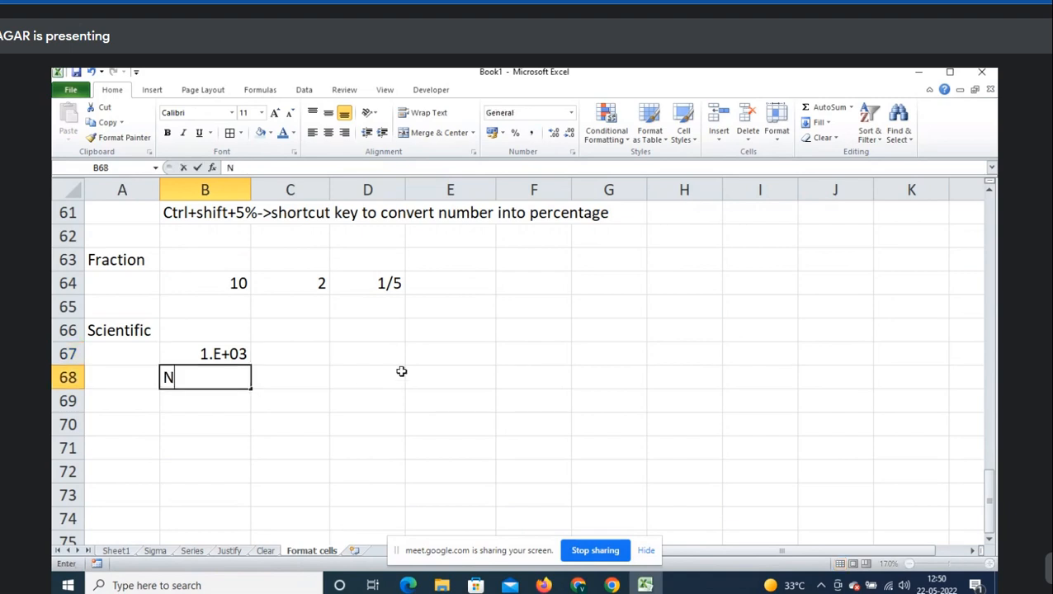
type("=MX")
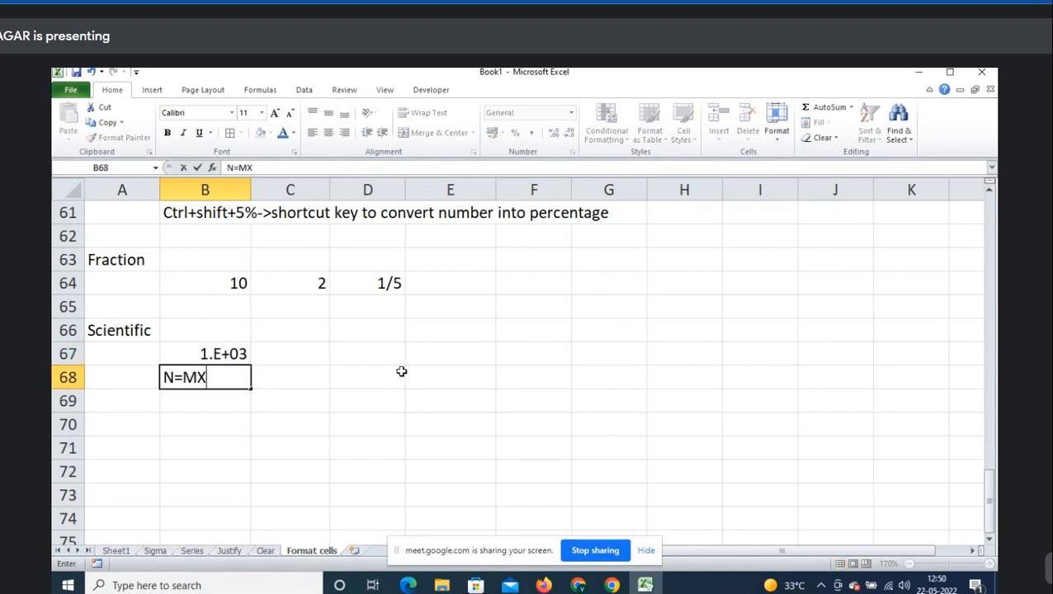
type("10e")
key("F2")
key("shift+Left")
key("shift+F10")
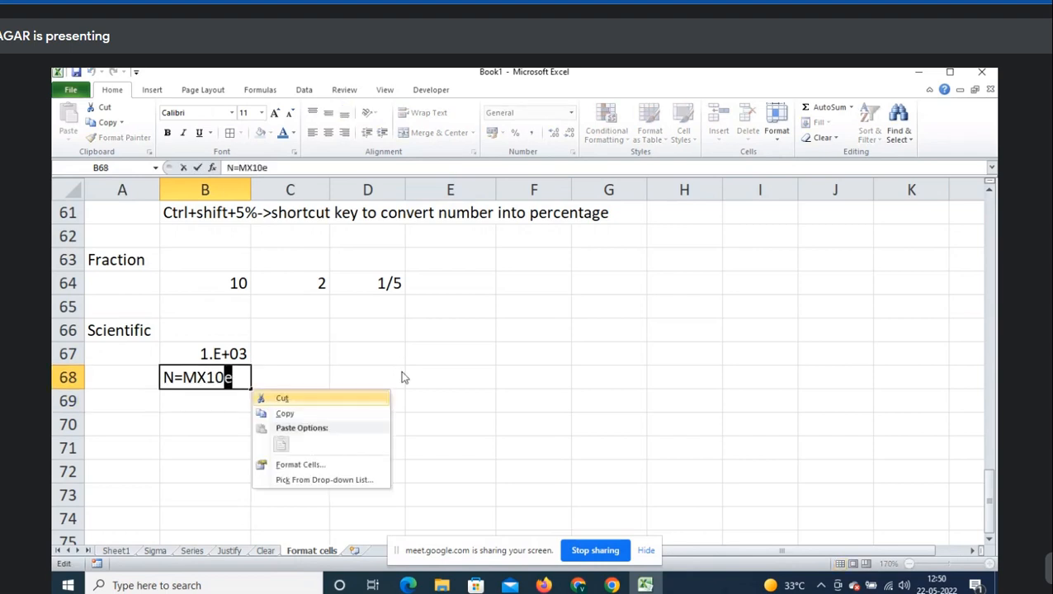
left_click(334, 466)
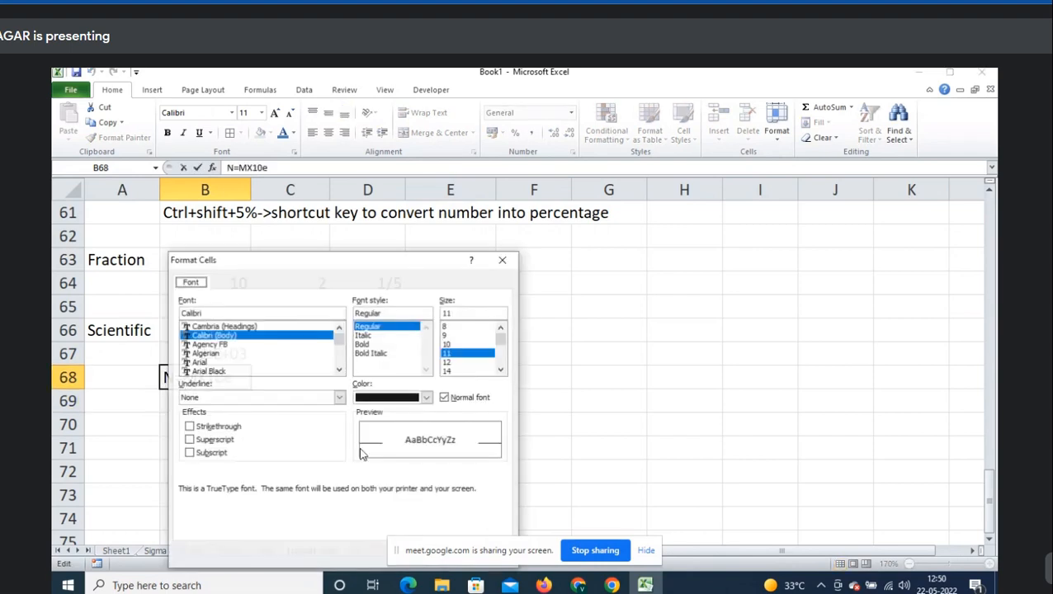
left_click(219, 443)
key("Return")
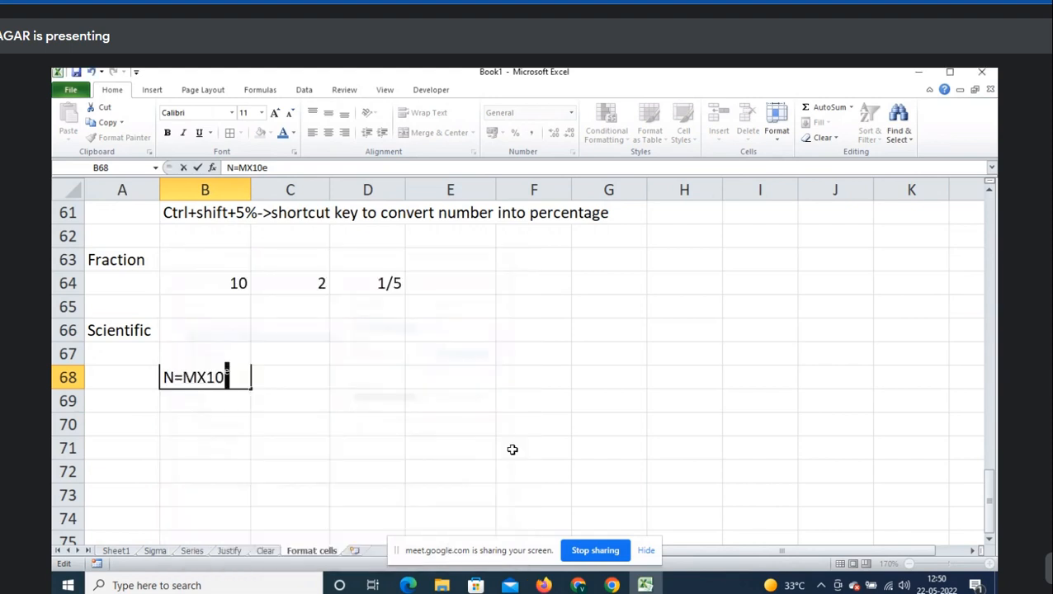
left_click(259, 412)
- Make the B68 note bold, then select A70 for the next example
left_click(217, 378)
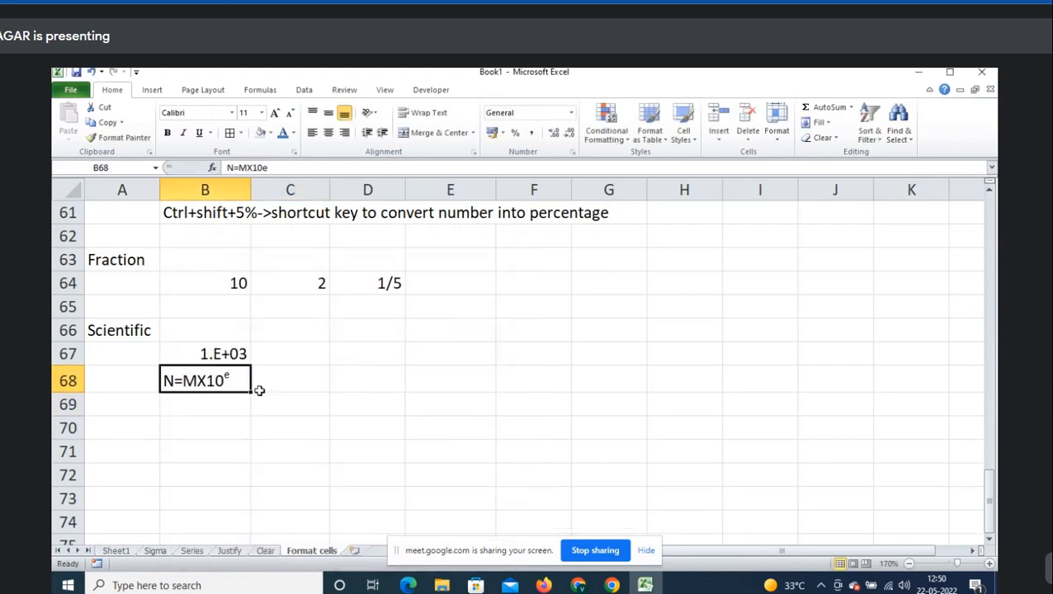
key("ctrl+b")
left_click(244, 353)
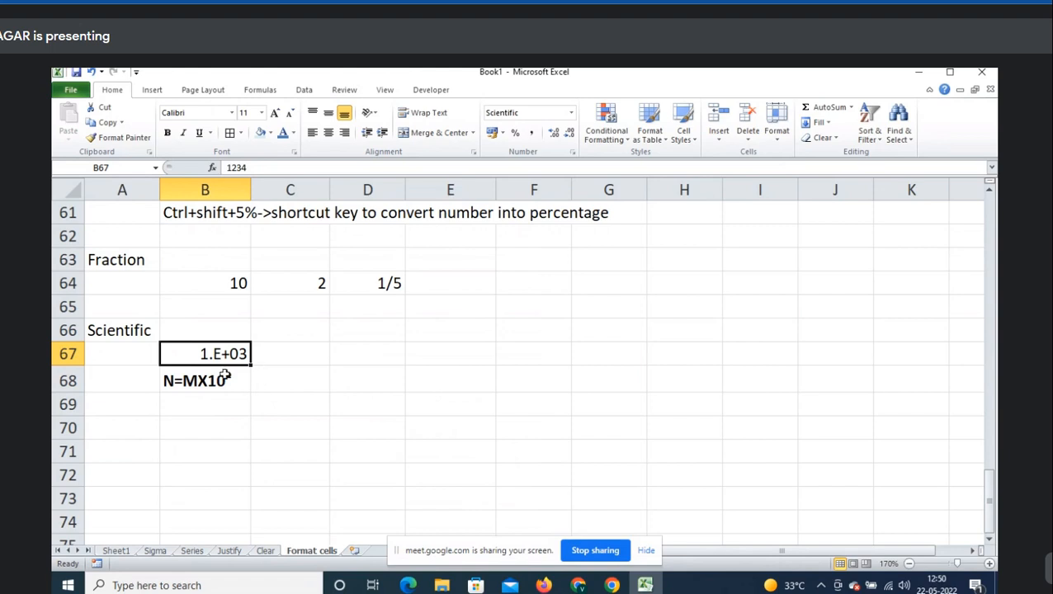
scroll(243, 402, "down", 1)
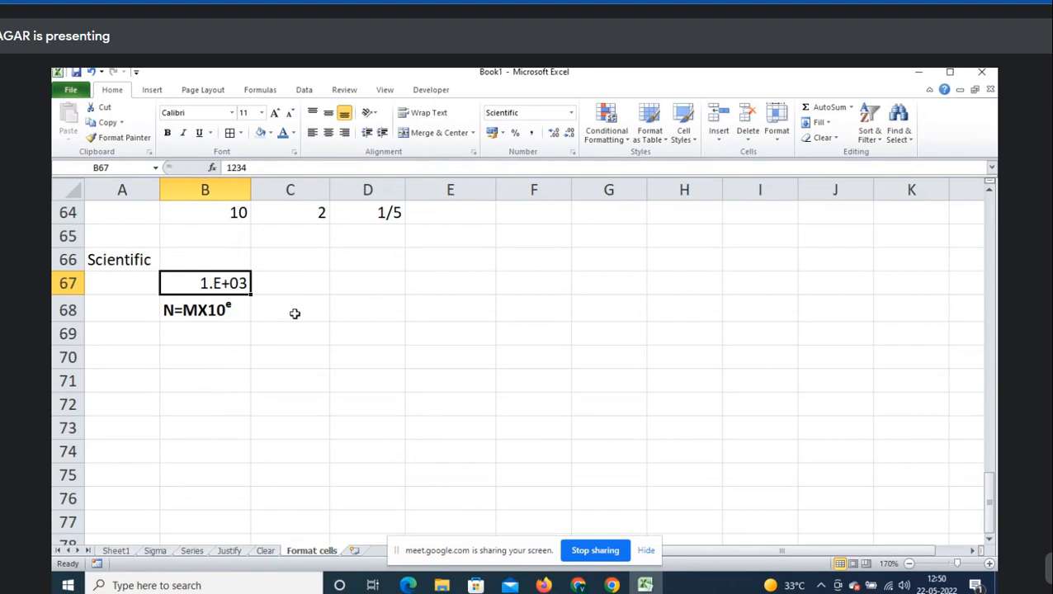
left_click(136, 259)
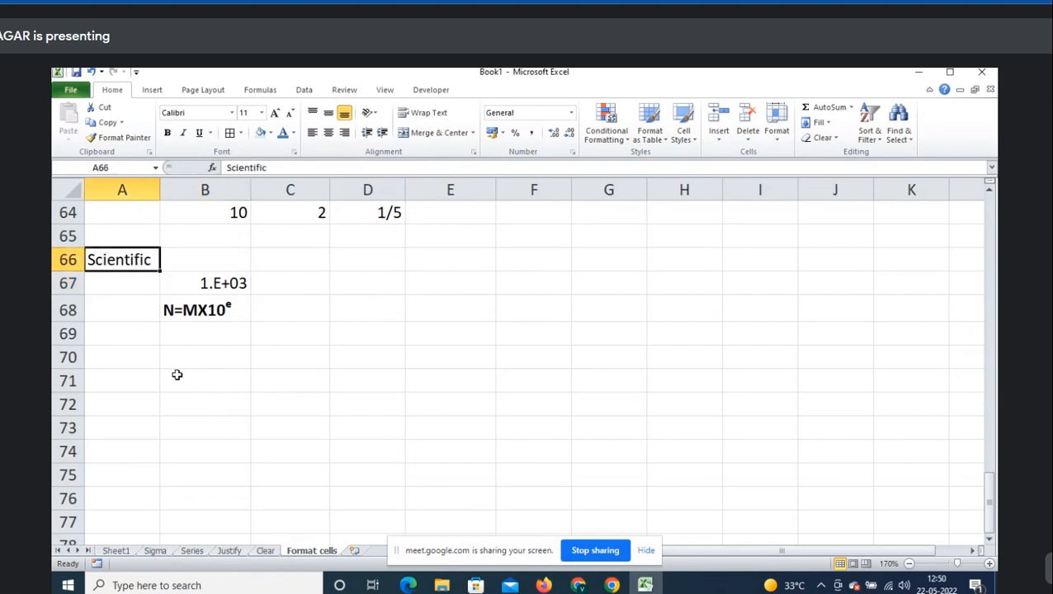
left_click(144, 357)
- Look at the Text number format in Format Cells without applying it
key("ctrl+1")
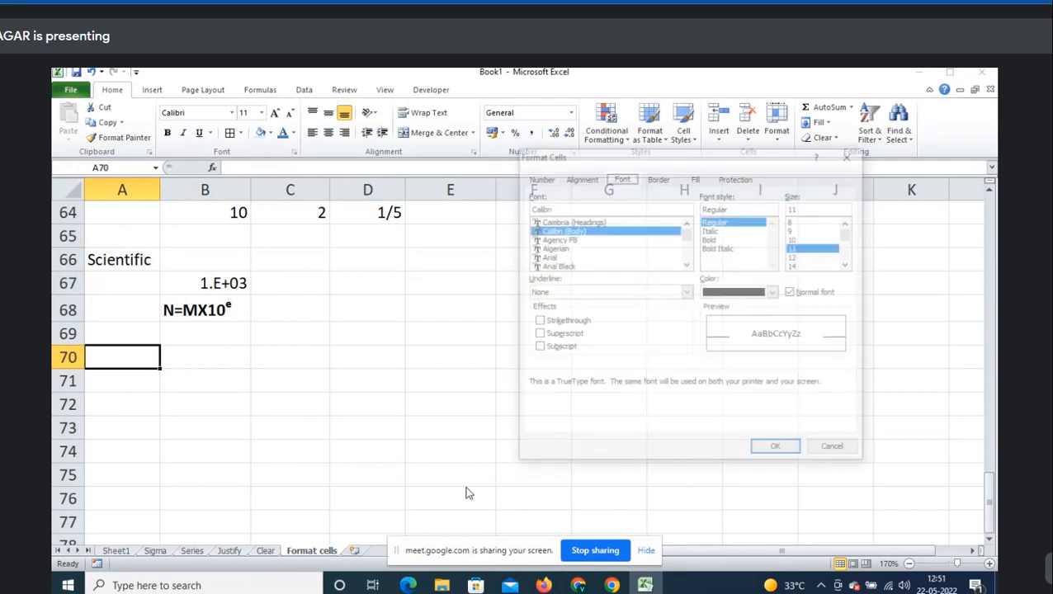
left_click(538, 177)
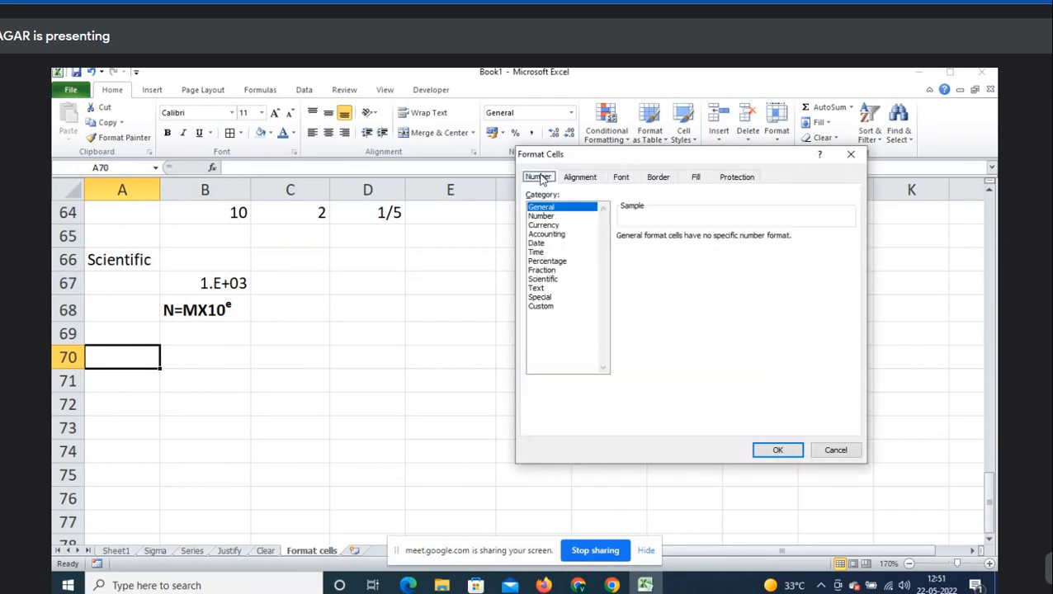
left_click(538, 289)
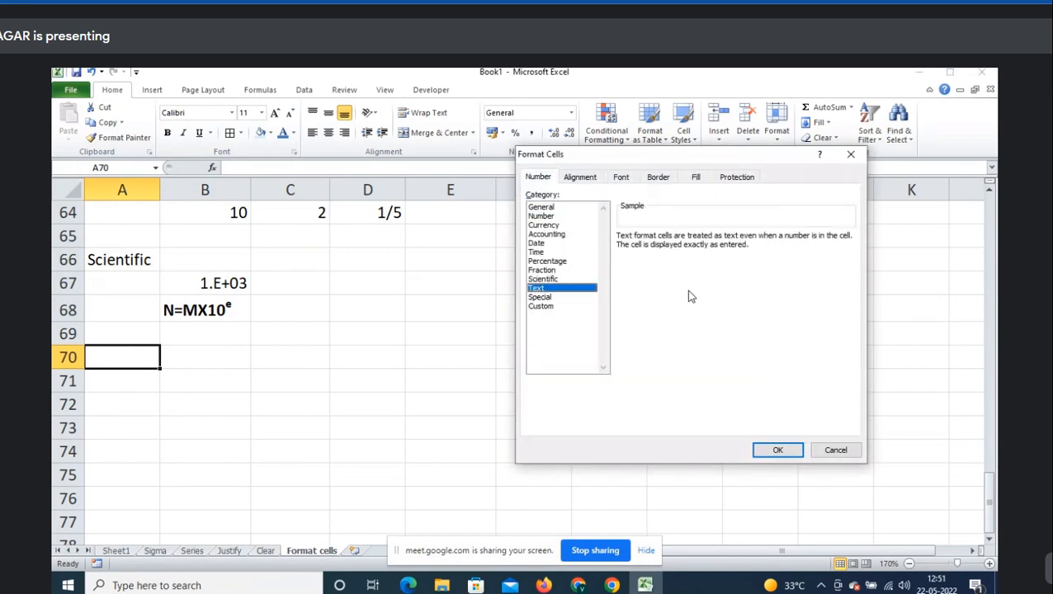
key("Return")
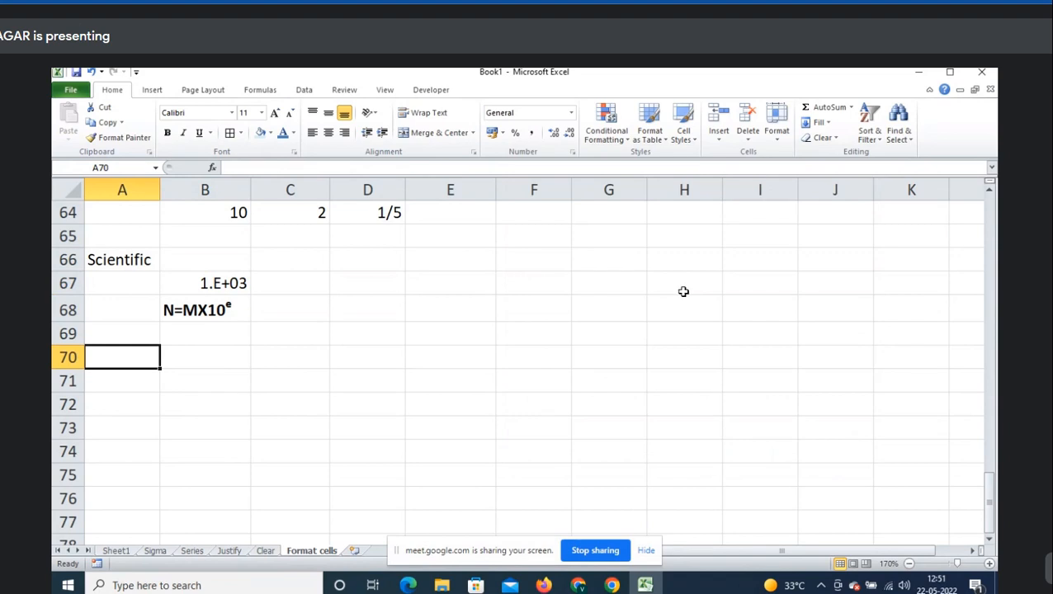
- Enter a sample value 123 in B70
left_click(216, 358)
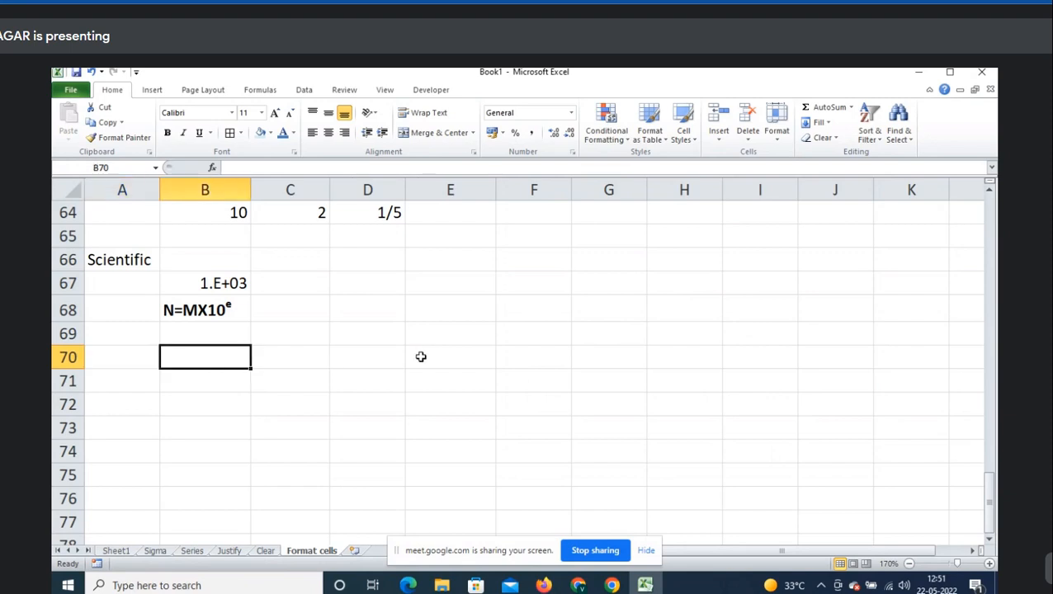
type("123")
key("Return")
key("Up")
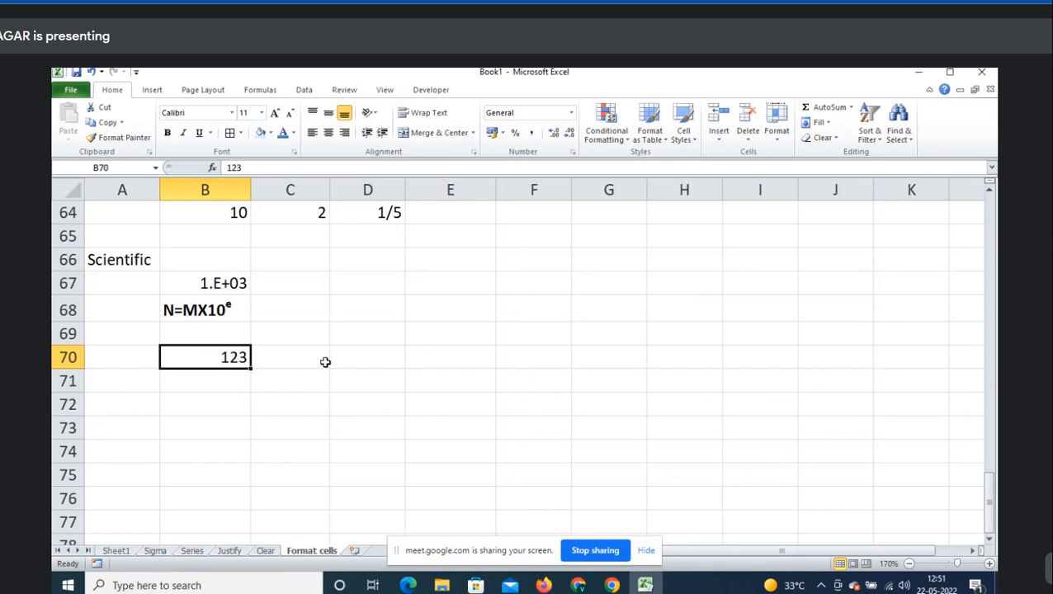
key("shift+Down")
key("shift+Down")
key("shift+Down")
key("shift+Down")
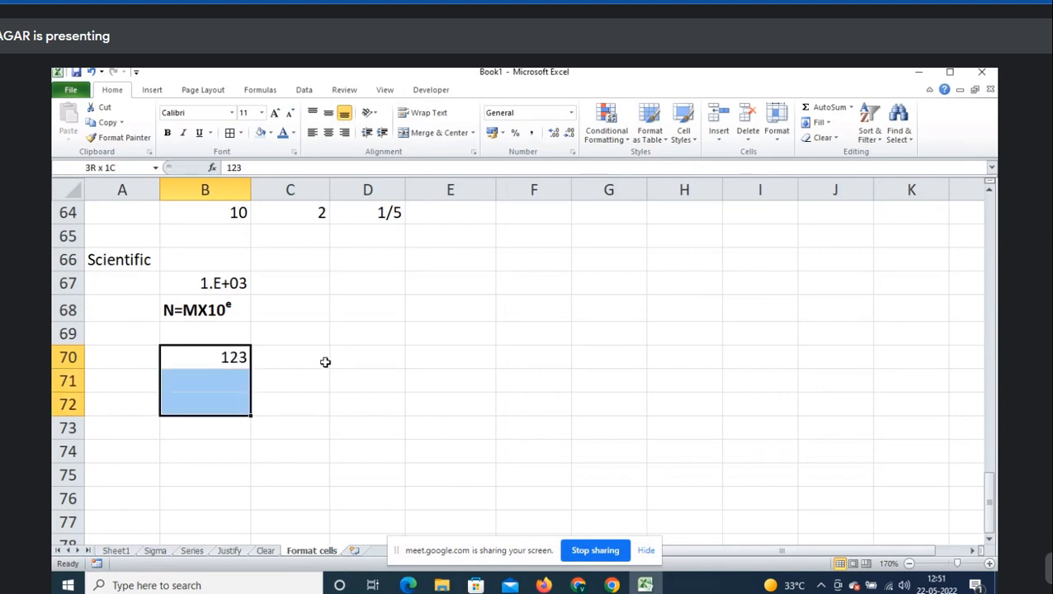
key("shift+Up")
key("shift+Up")
key("shift+Up")
key("shift+Up")
- Enter =RANDBETWEEN(100,500) in B70 and fill it down to B75
type("=ran")
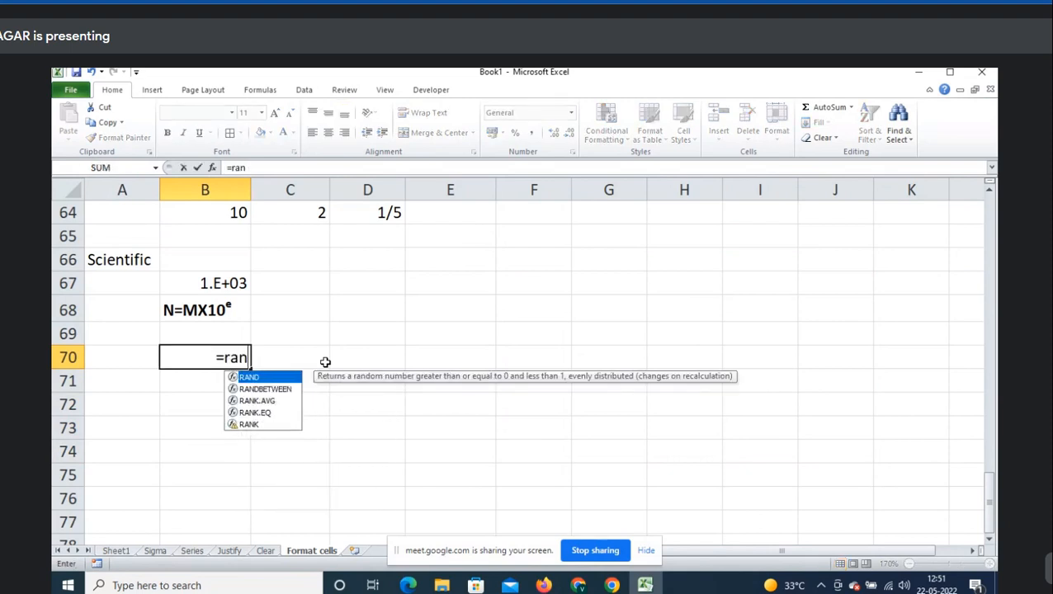
key("Down")
key("Tab")
type("100,500")
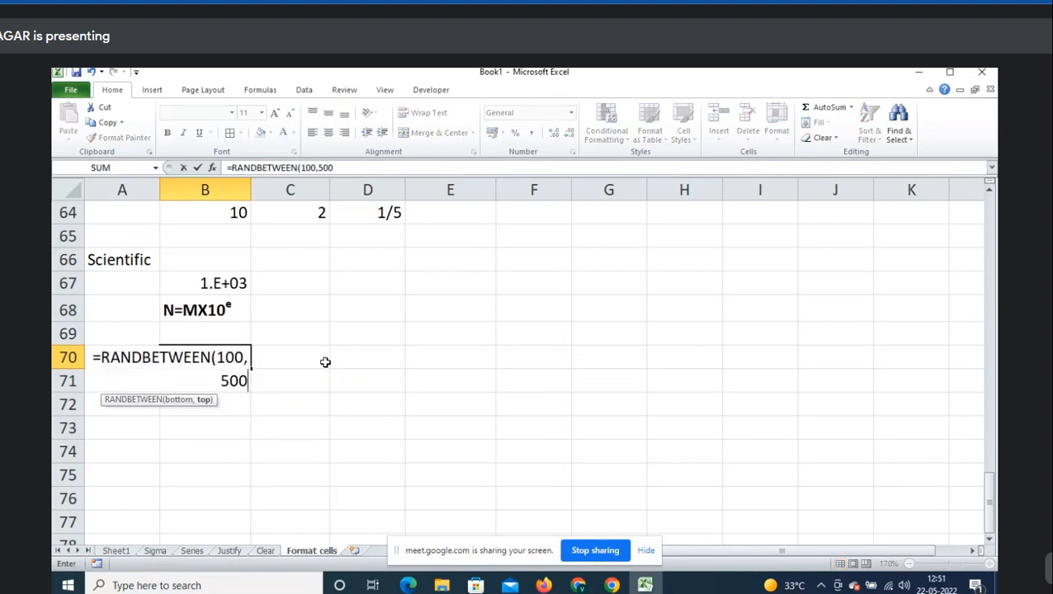
key("Return")
key("Up")
key("shift+Down")
key("ctrl+shift+Down")
key("ctrl+Up")
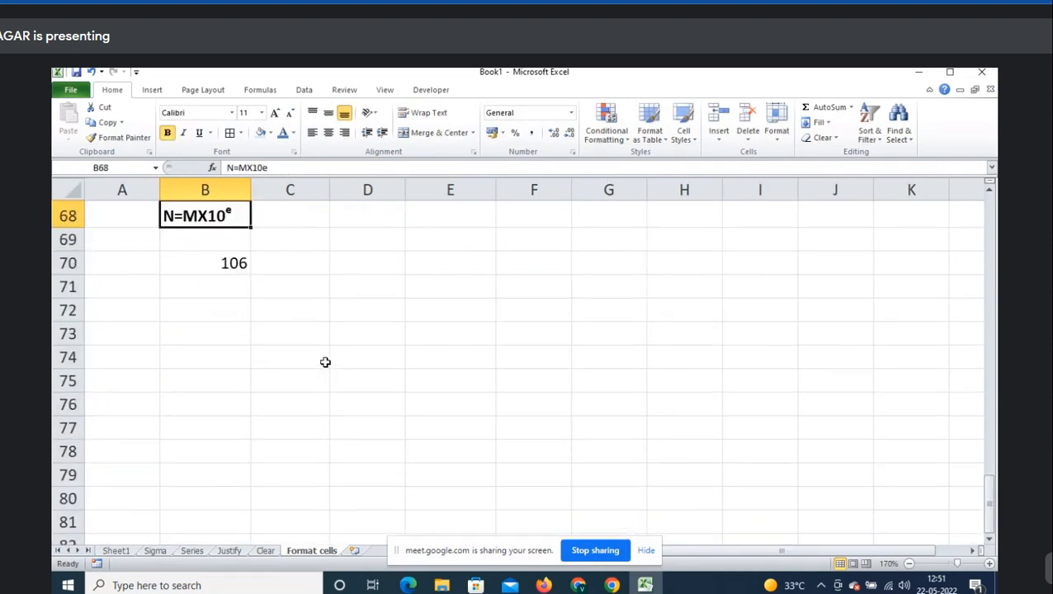
key("Down")
key("Down")
key("shift+Down")
key("shift+Down")
key("shift+Down")
key("shift+Down")
key("shift+Down")
key("ctrl+d")
- Copy B70:B75 and paste it back as fixed values
key("ctrl+c")
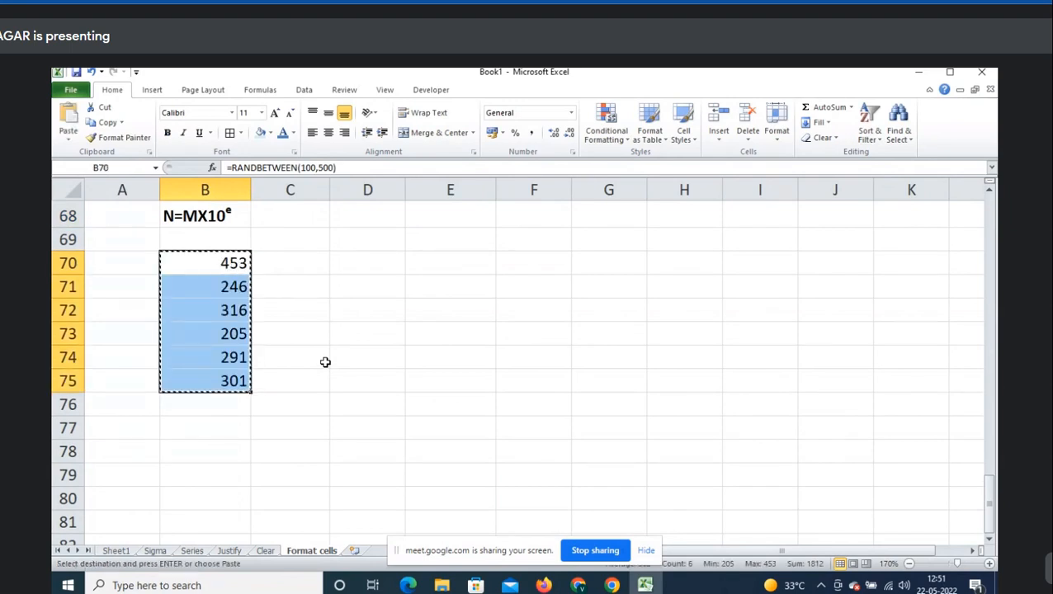
key("ctrl+alt+v")
key("v")
key("Return")
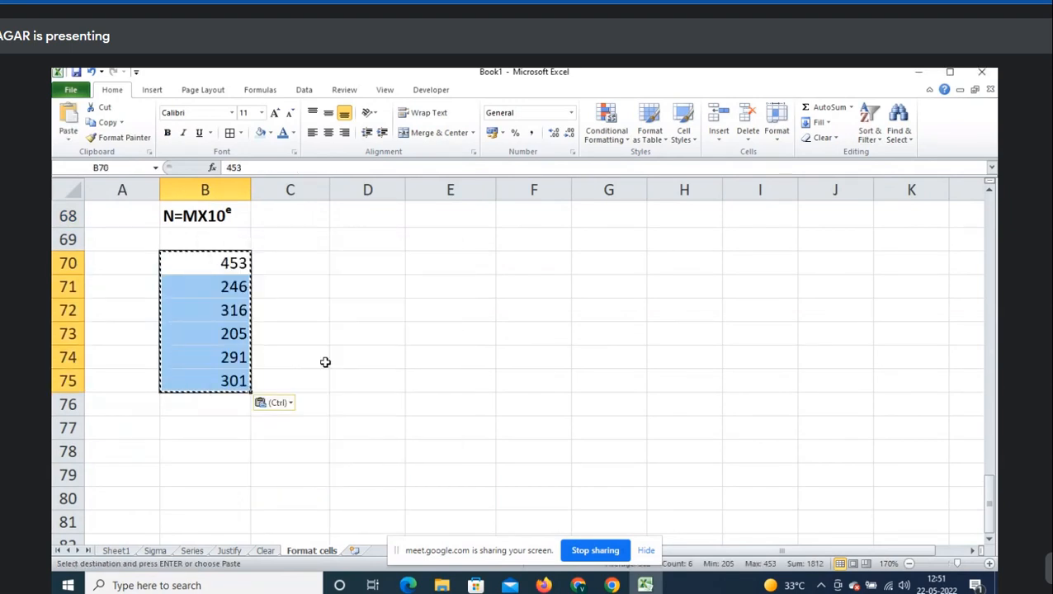
key("Escape")
key("Left")
key("Up")
key("Right")
scroll(325, 362, "down", 1)
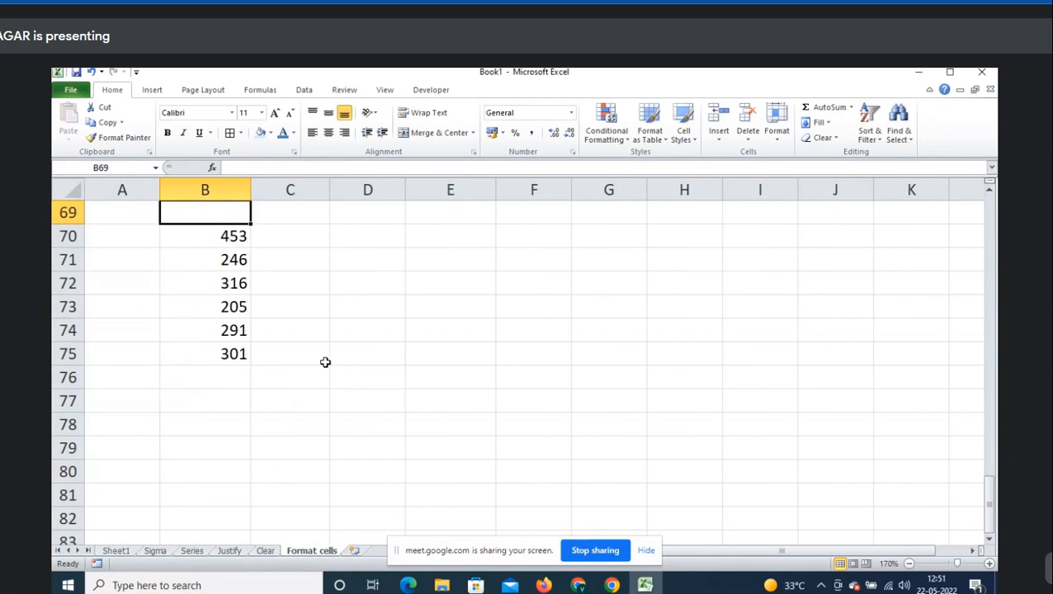
scroll(325, 363, "up", 1)
- Apply the Text number format to B70:B75, then undo it
left_click_drag(239, 311, 237, 427)
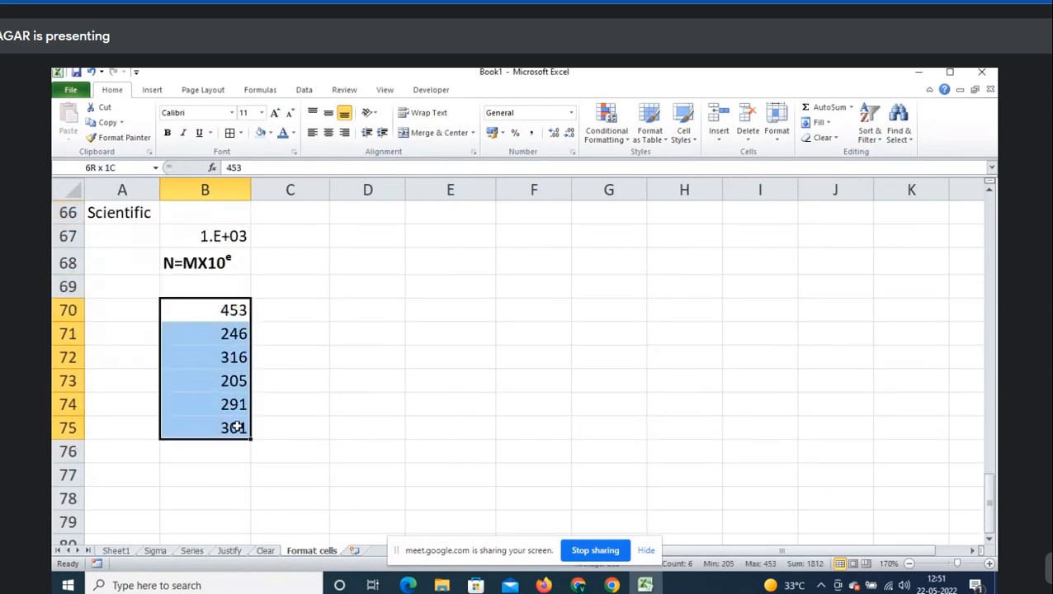
right_click(219, 386)
left_click(288, 337)
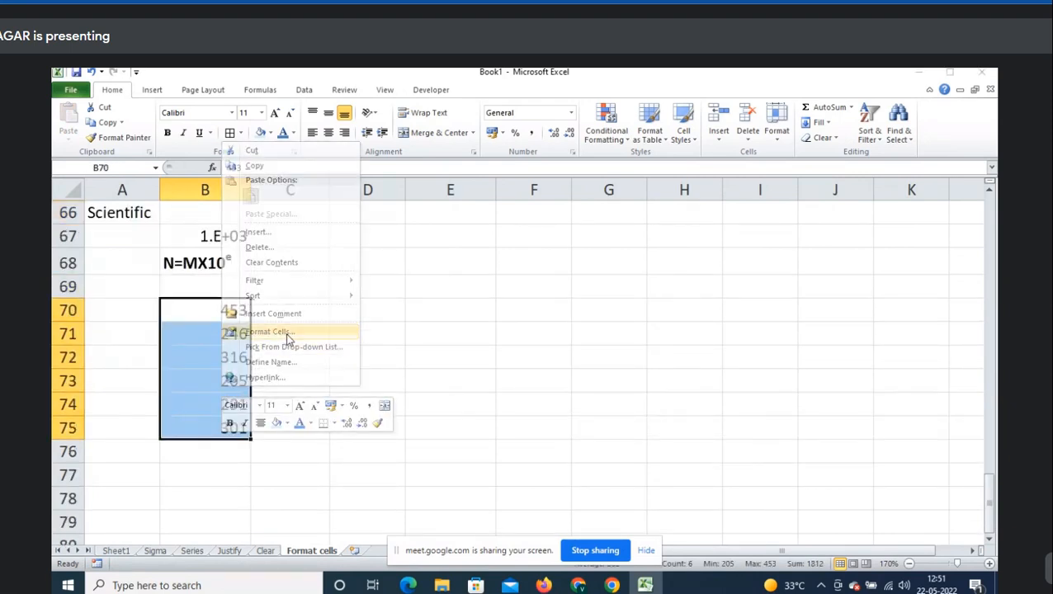
left_click_drag(196, 176, 613, 131)
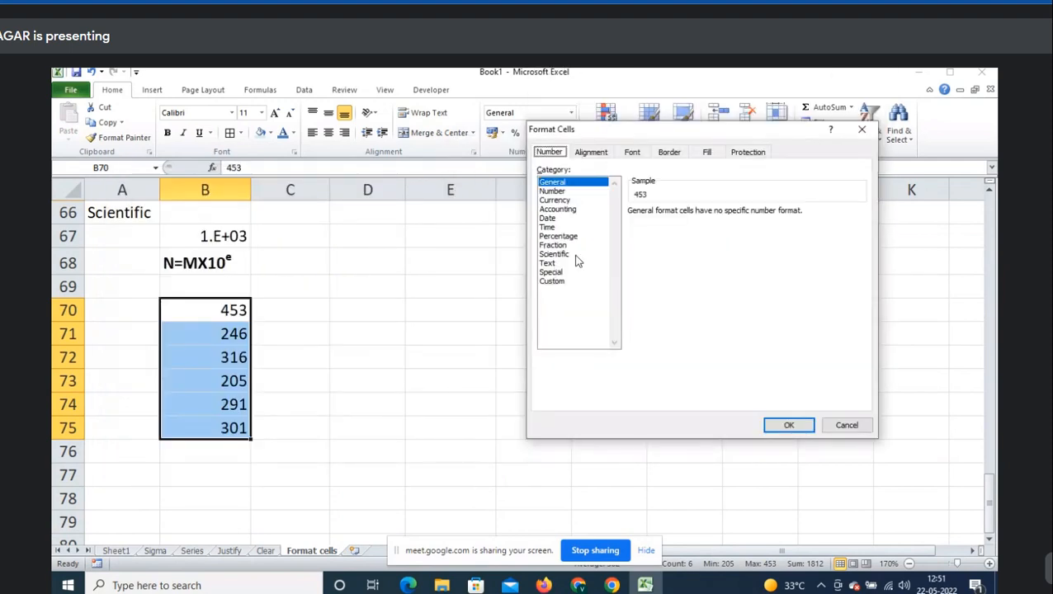
left_click(548, 264)
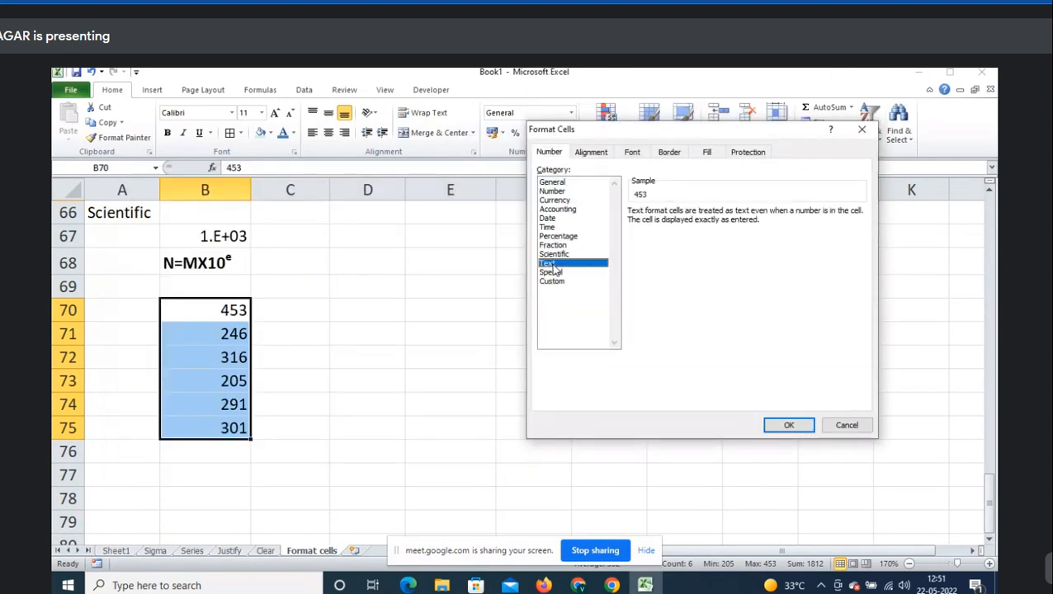
left_click(789, 426)
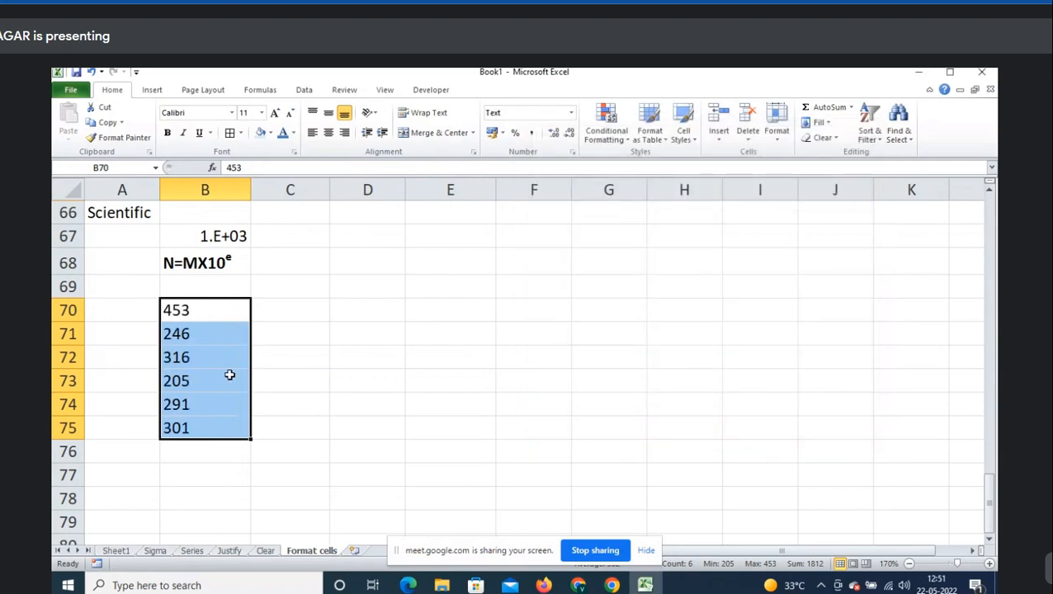
left_click_drag(211, 310, 213, 420)
left_click(213, 419)
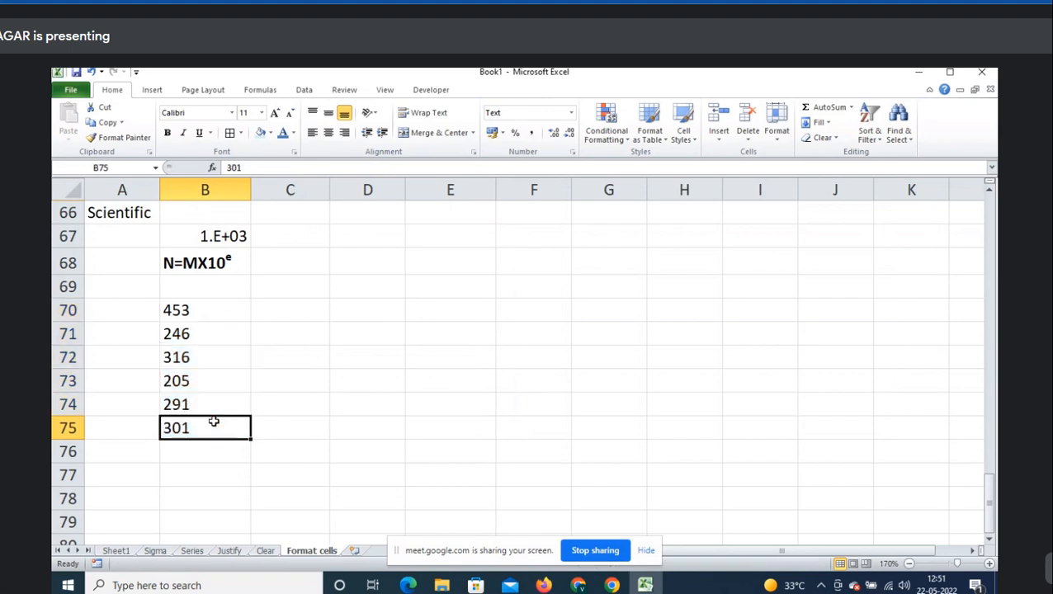
key("ctrl+z")
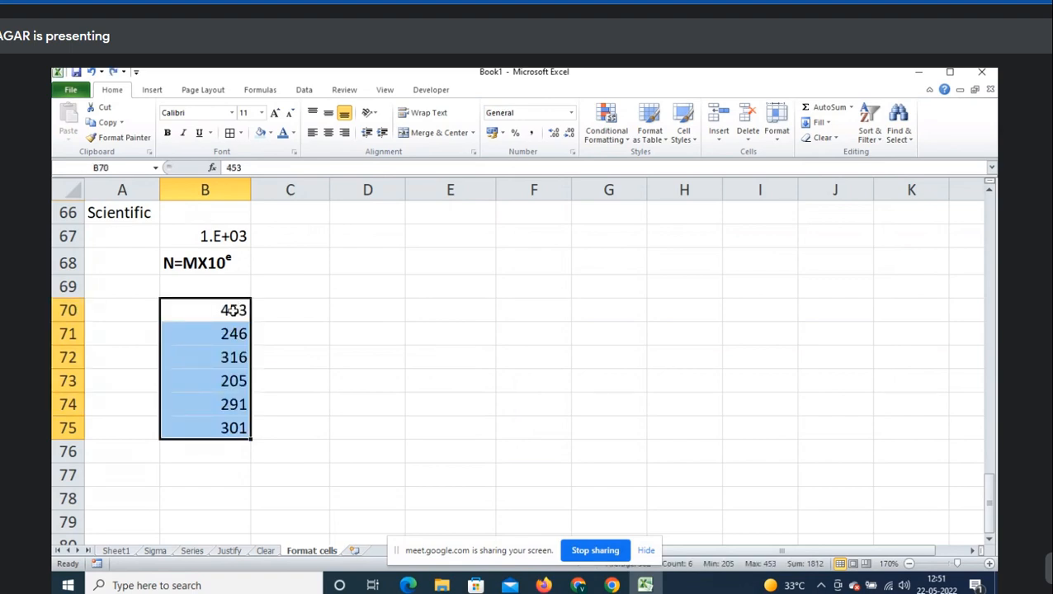
- Reapply the Text number format to the numbers in B70:B75
right_click(233, 310)
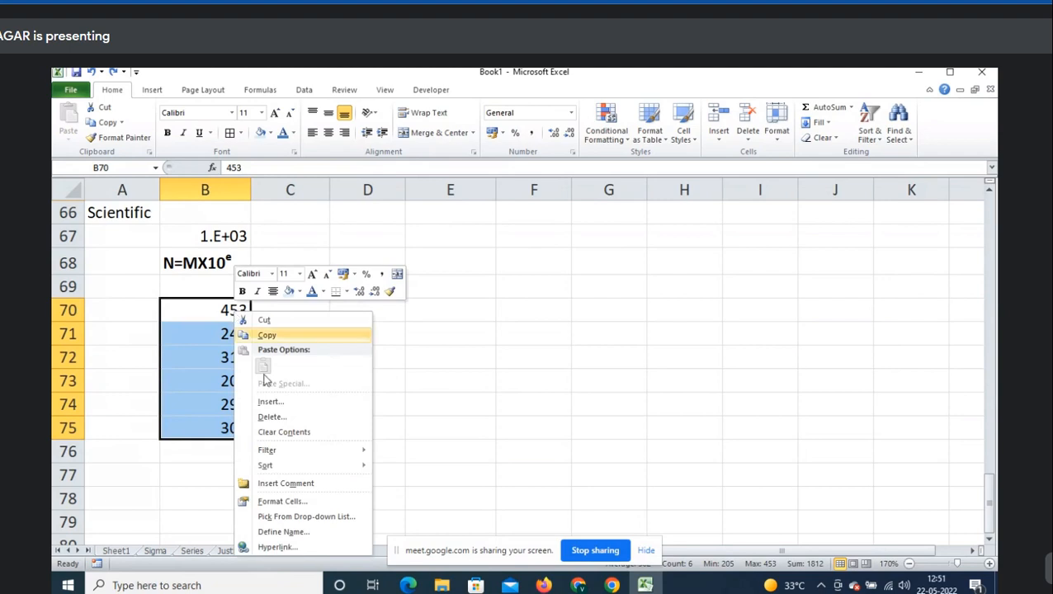
left_click(319, 500)
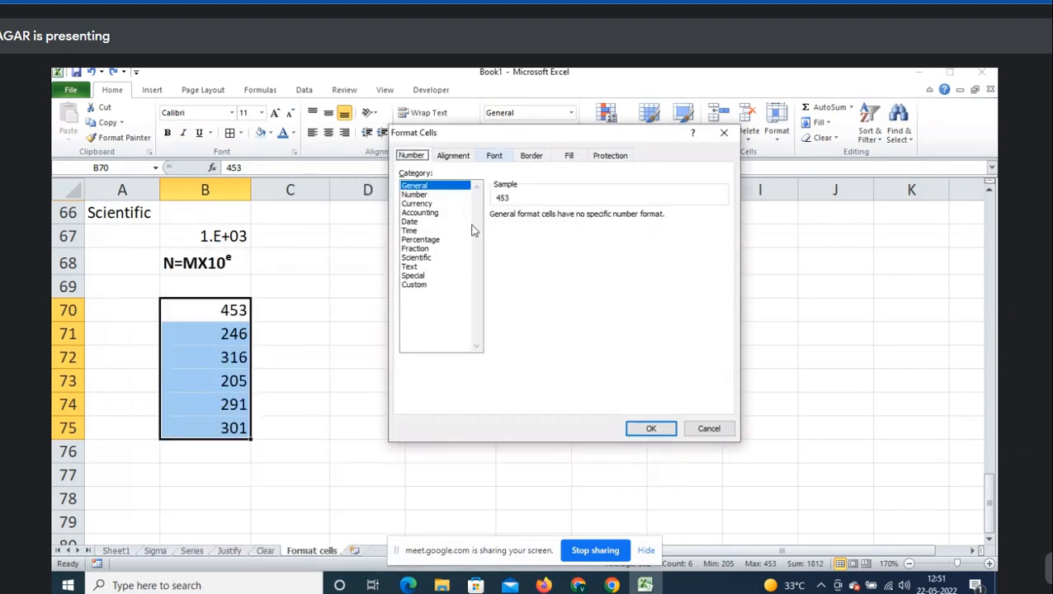
left_click(417, 267)
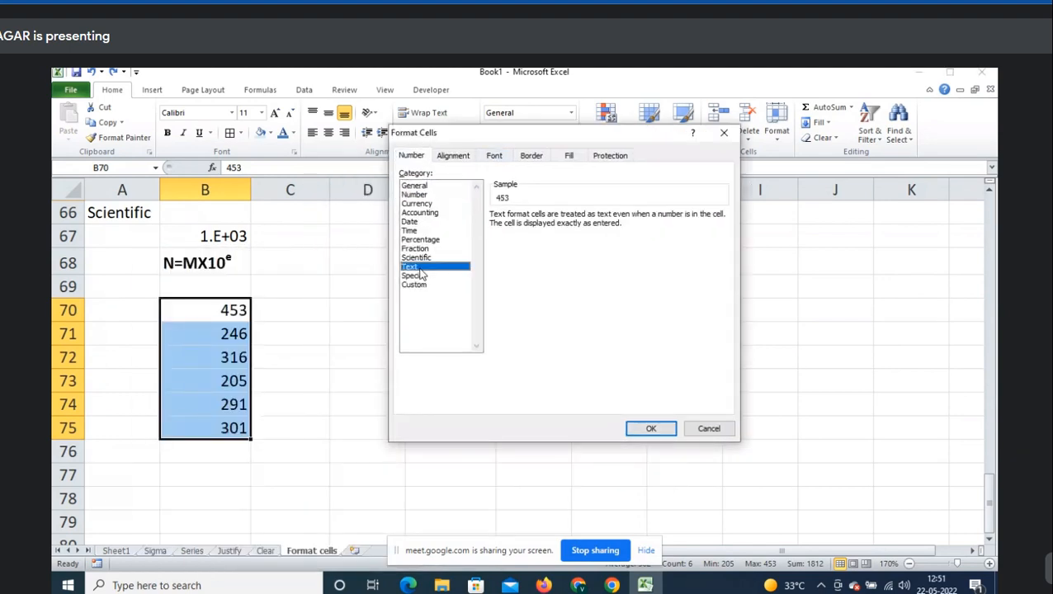
left_click(648, 427)
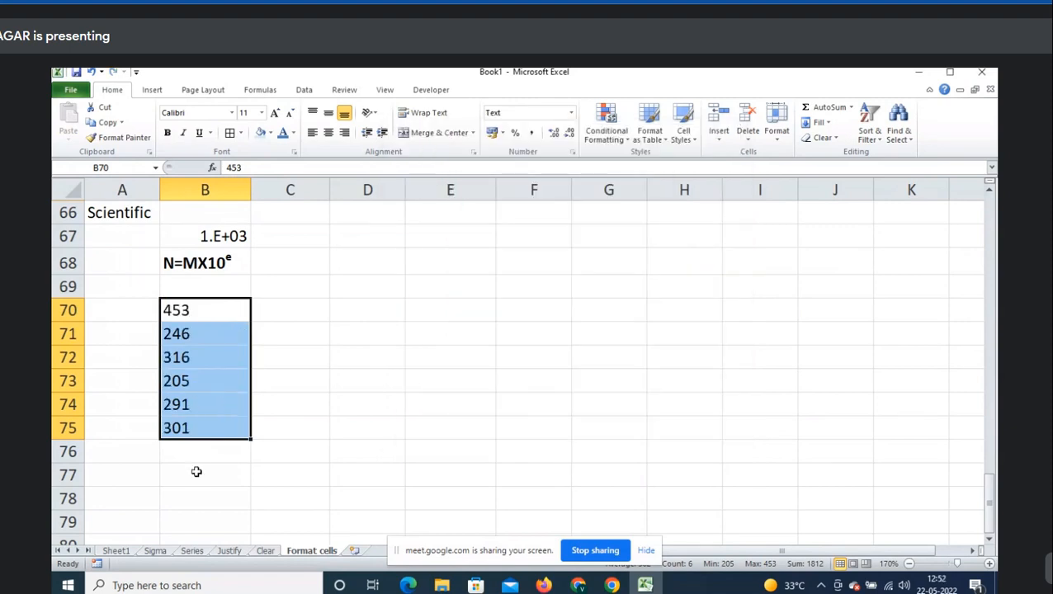
- Add a SUM of B70:B75 in B76 with AutoSum
left_click(201, 451)
key("alt+equal")
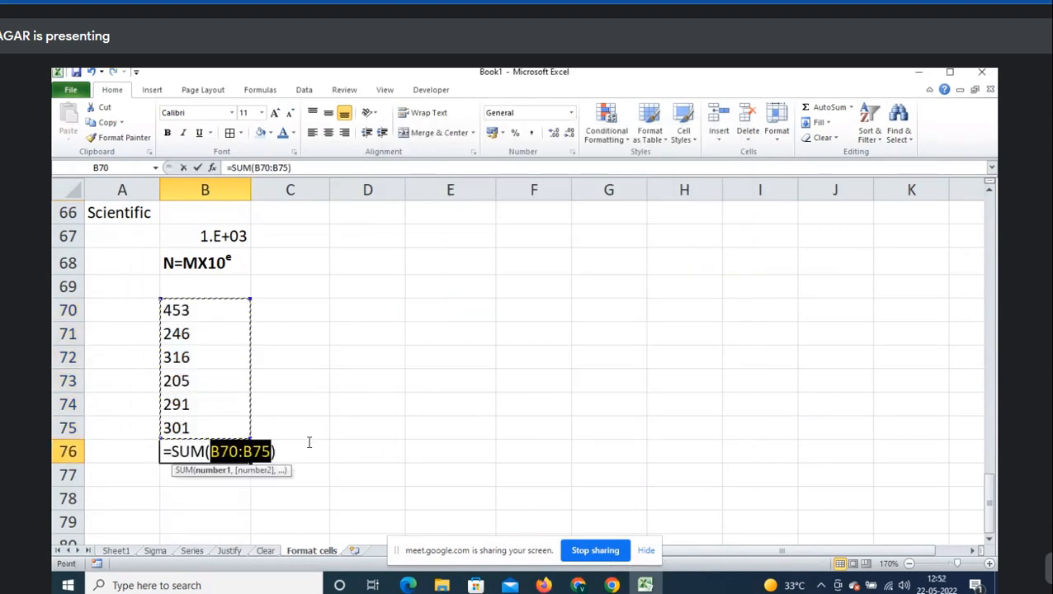
key("alt+equal")
key("alt+equal")
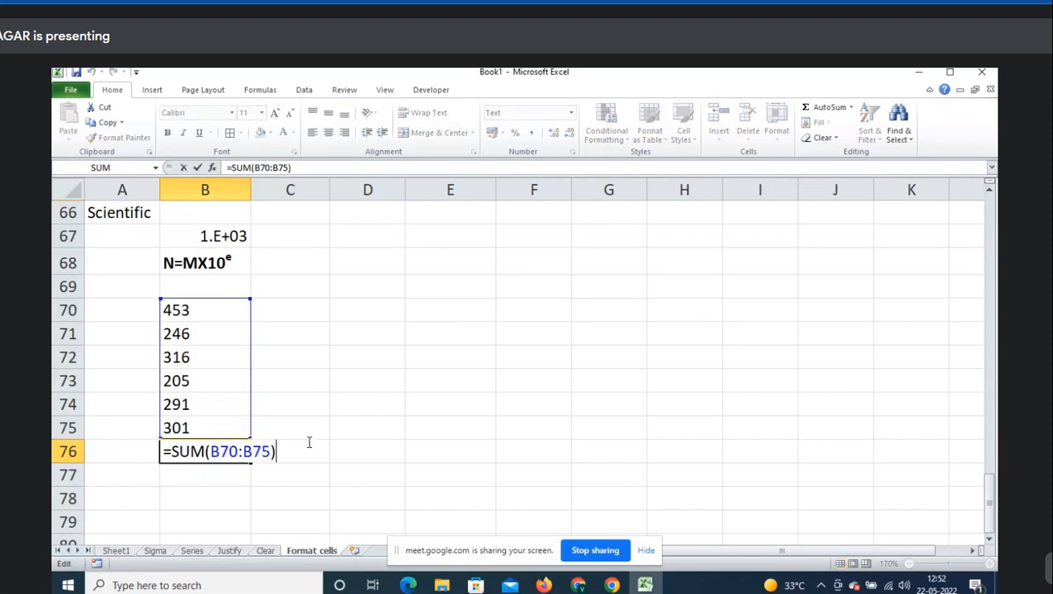
key("alt+equal")
key("Up")
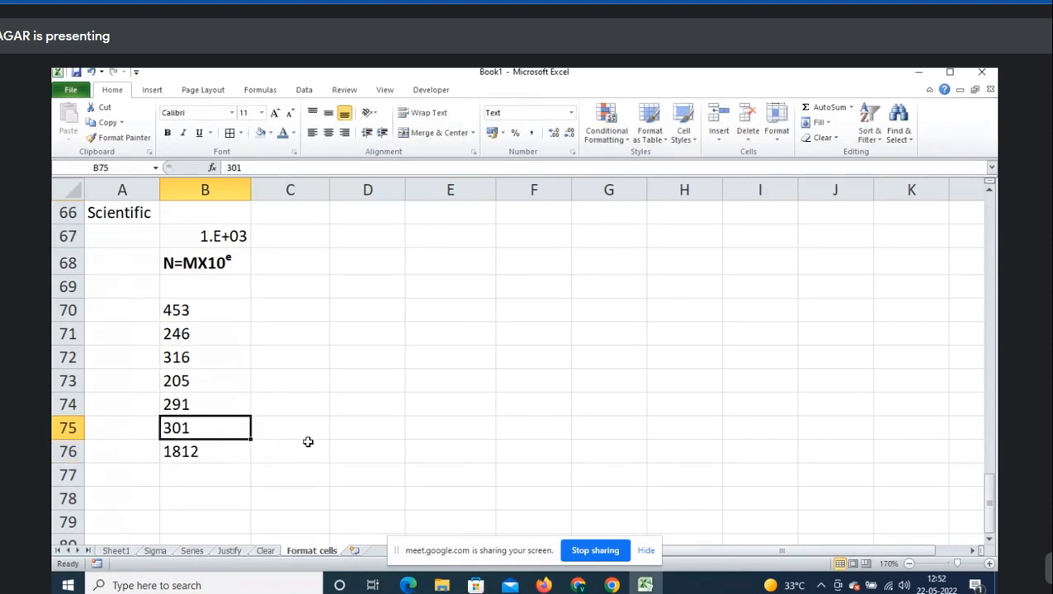
- Insert a blank row at row 70 above the numbers
key("ctrl+Up")
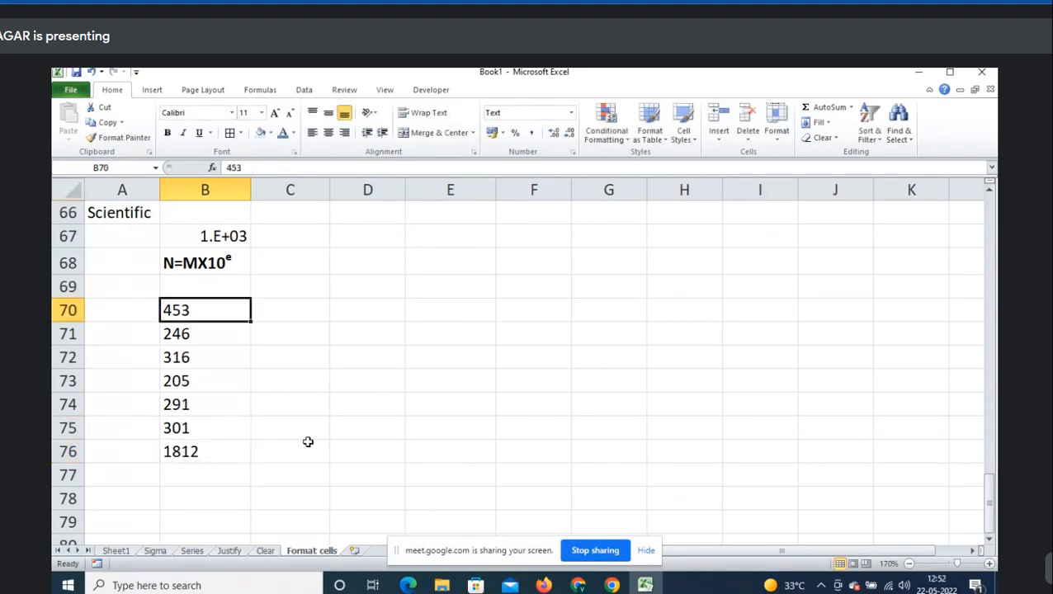
key("shift+space")
key("ctrl+shift+equal")
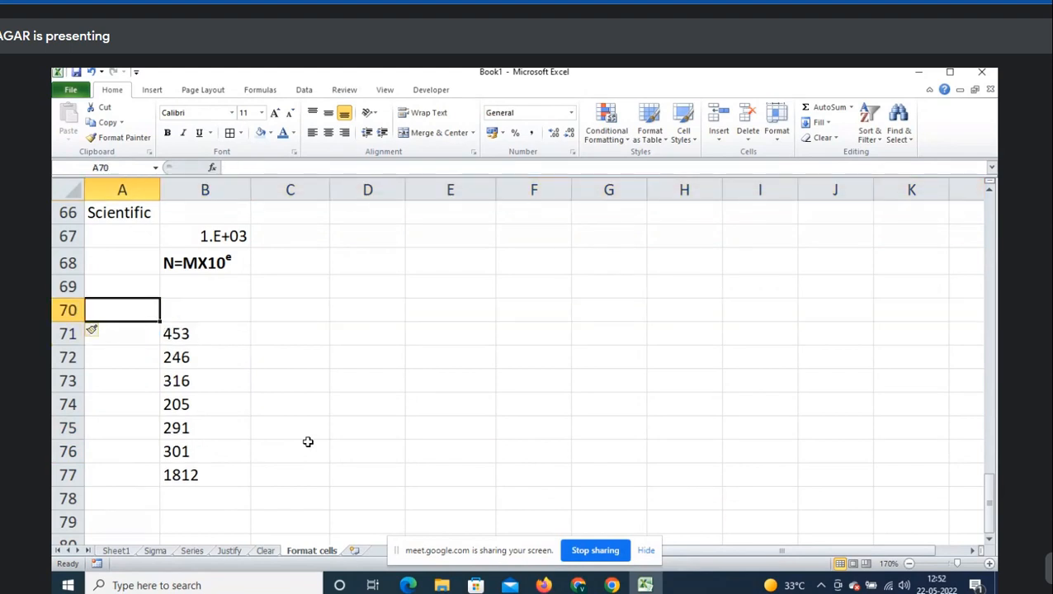
- Type the label 'Text->' in A70
type("Text")
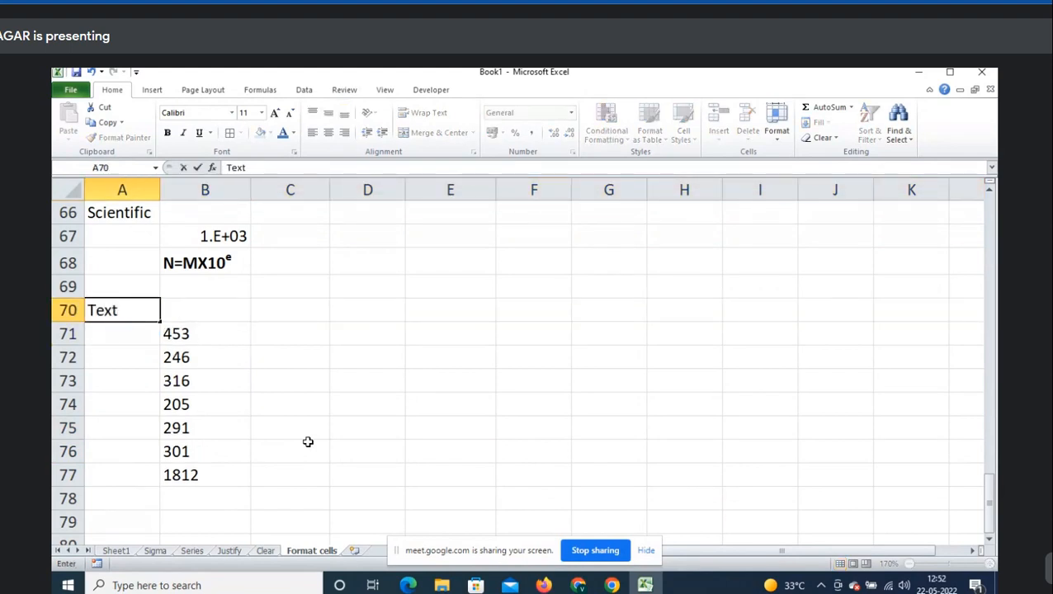
type("=")
key("BackSpace")
type("->")
key("Tab")
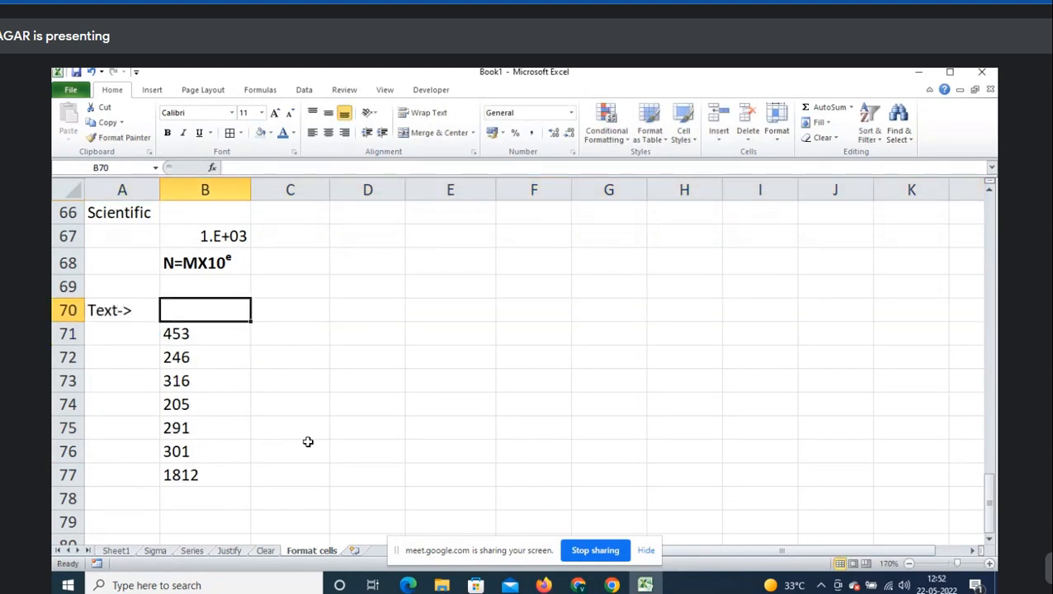
key("Left")
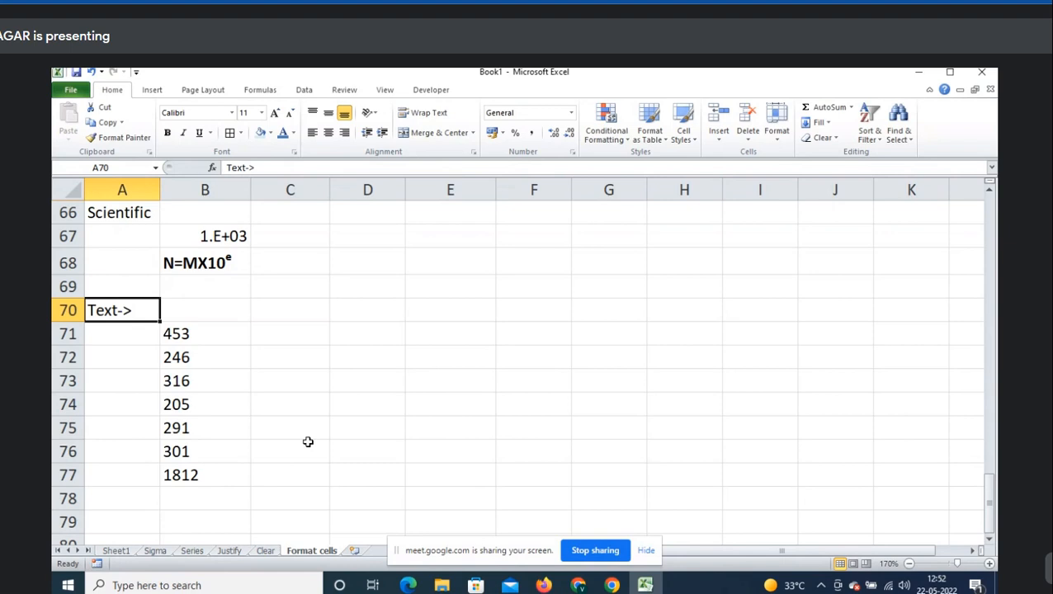
- Extend the A70 note to 'Text->To convert number data into text format'
key("F2")
type("To v")
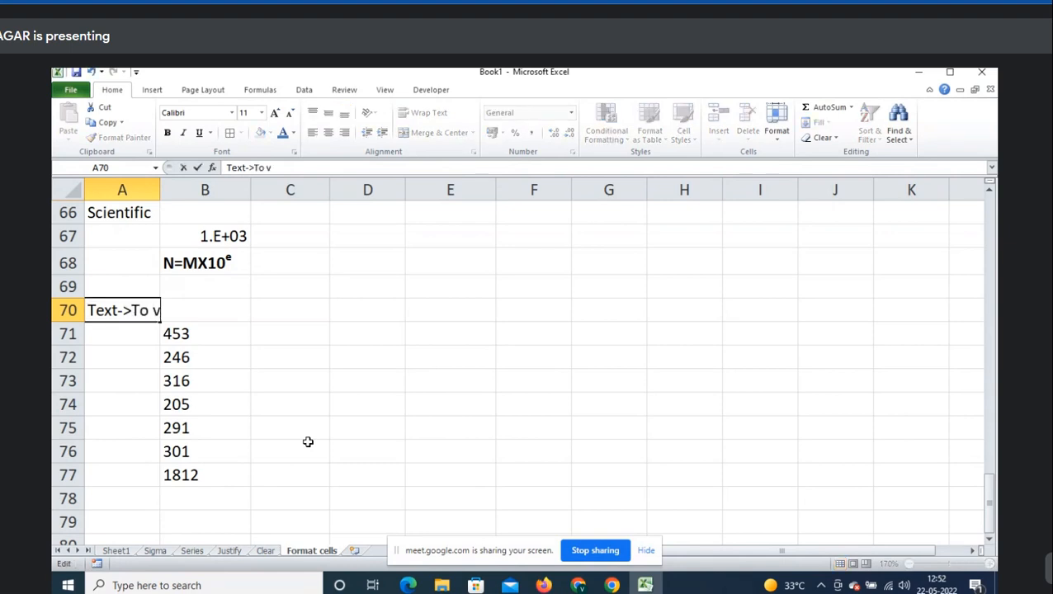
key("BackSpace")
type("convert num")
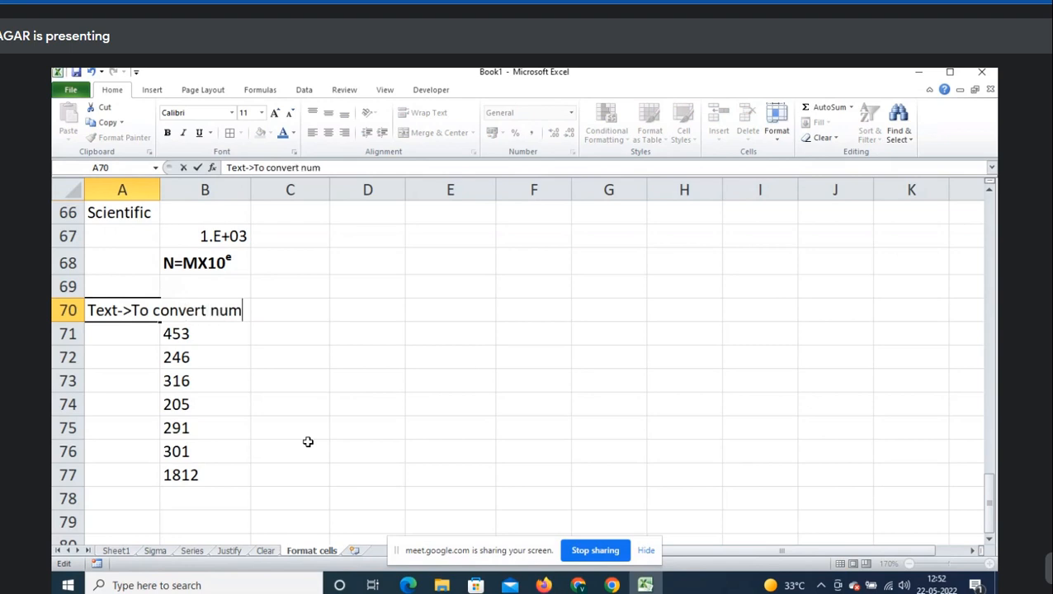
type("ber data in")
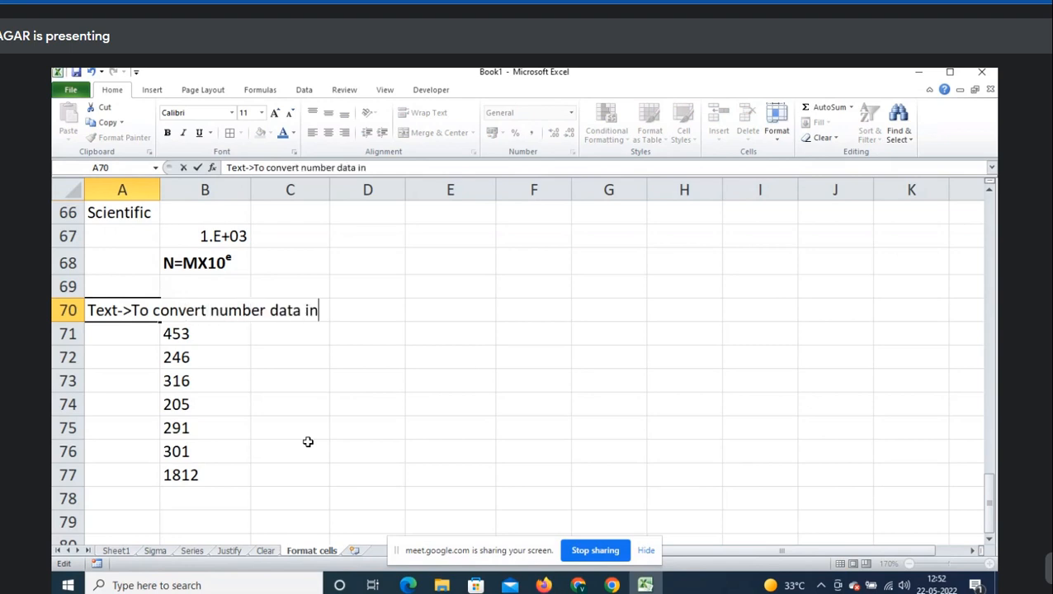
type("to text format")
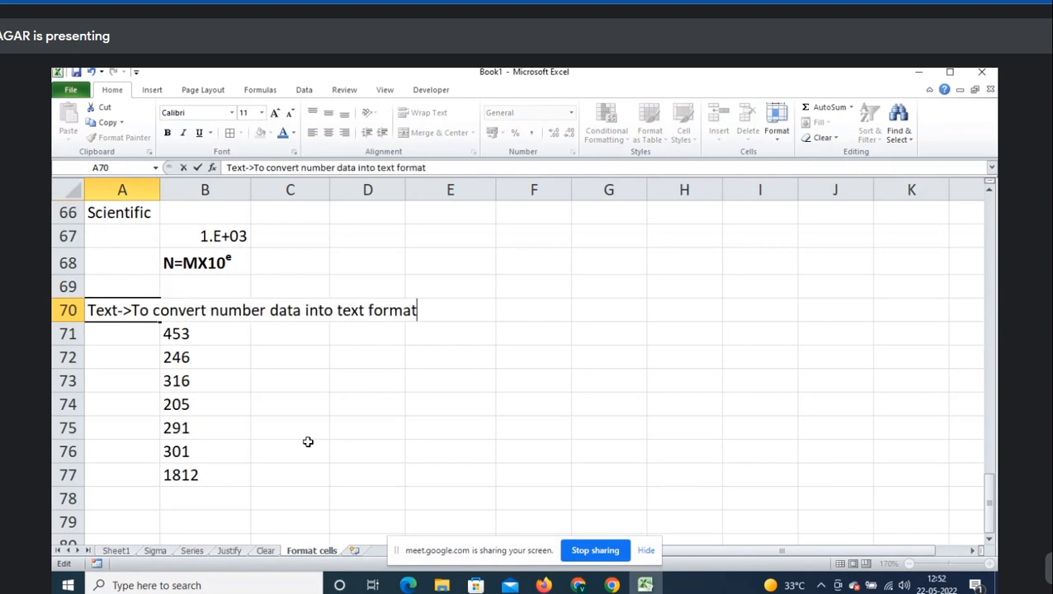
key("Return")
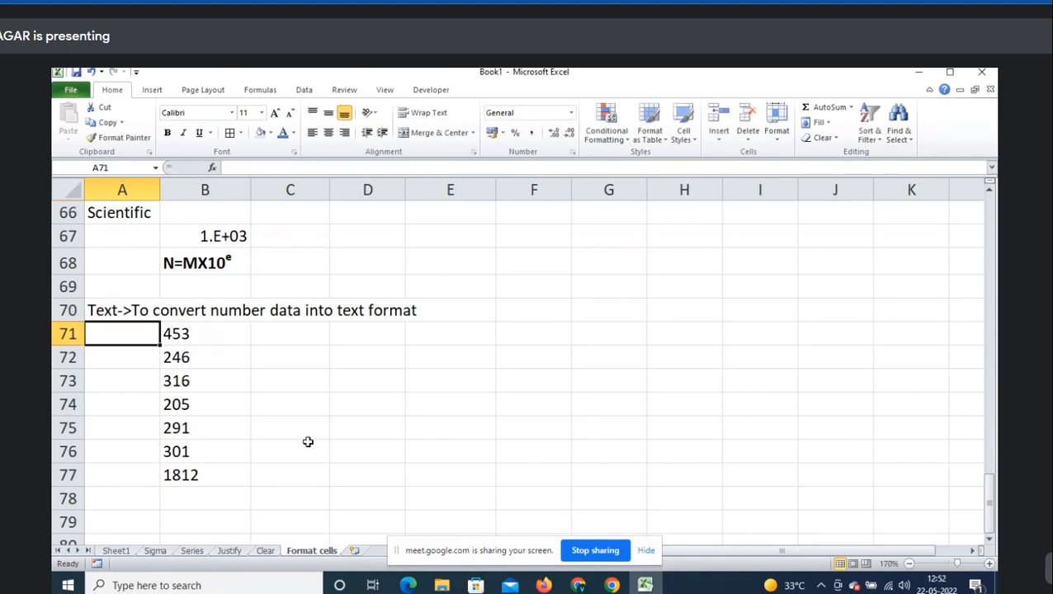
key("Right")
scroll(307, 441, "down", 1)
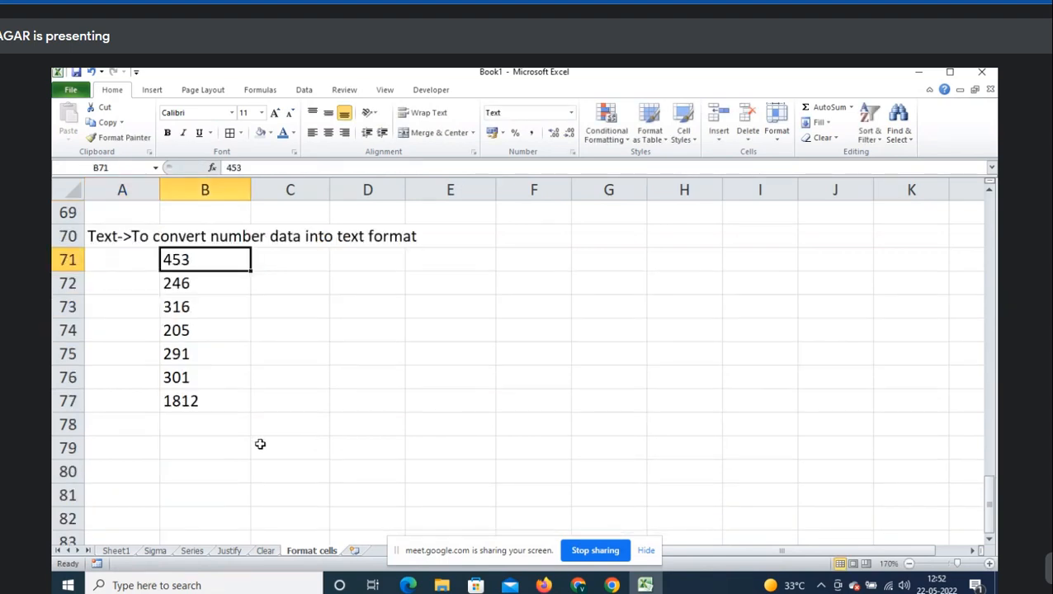
left_click(124, 450)
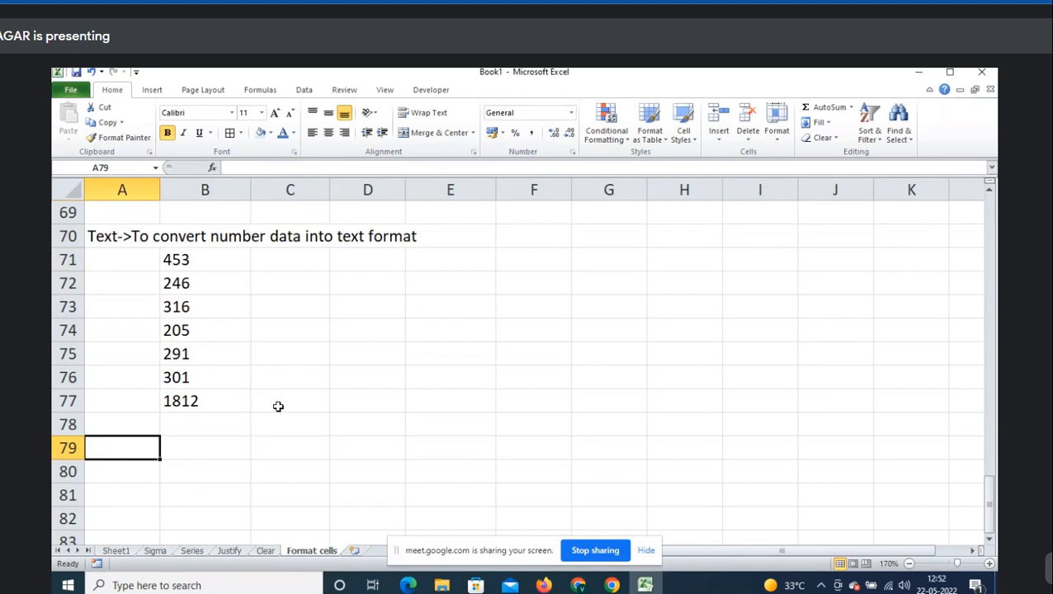
key("ctrl+1")
left_click(562, 298)
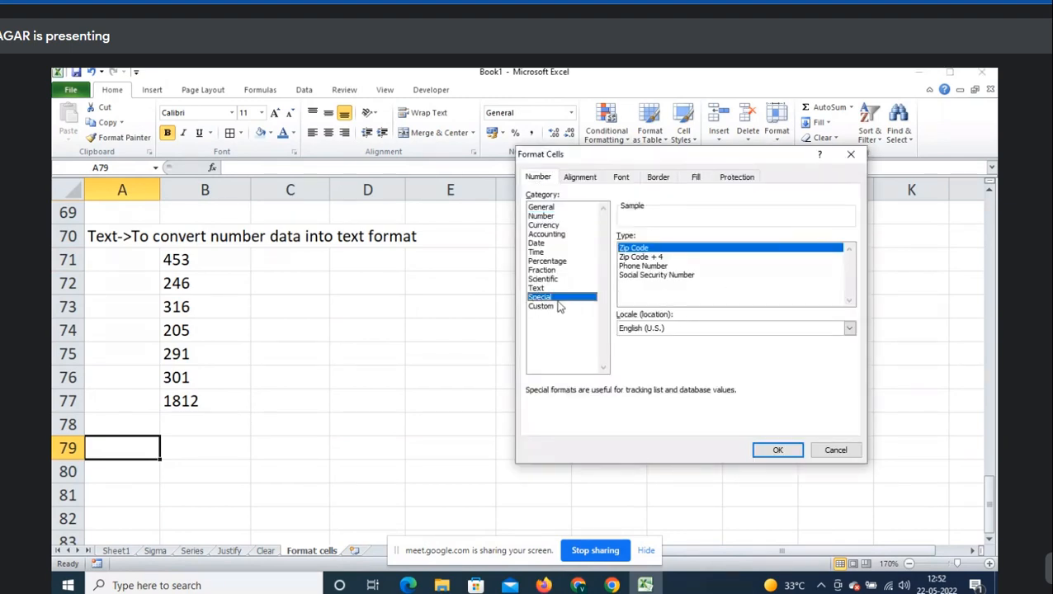
left_click(637, 331)
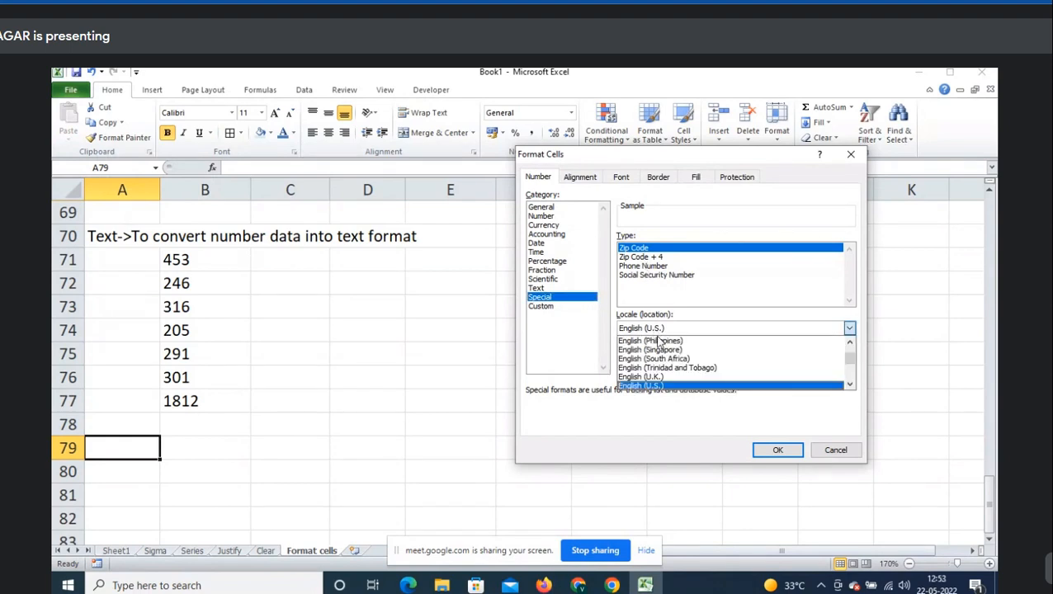
scroll(661, 371, "down", 3)
scroll(661, 372, "up", 2)
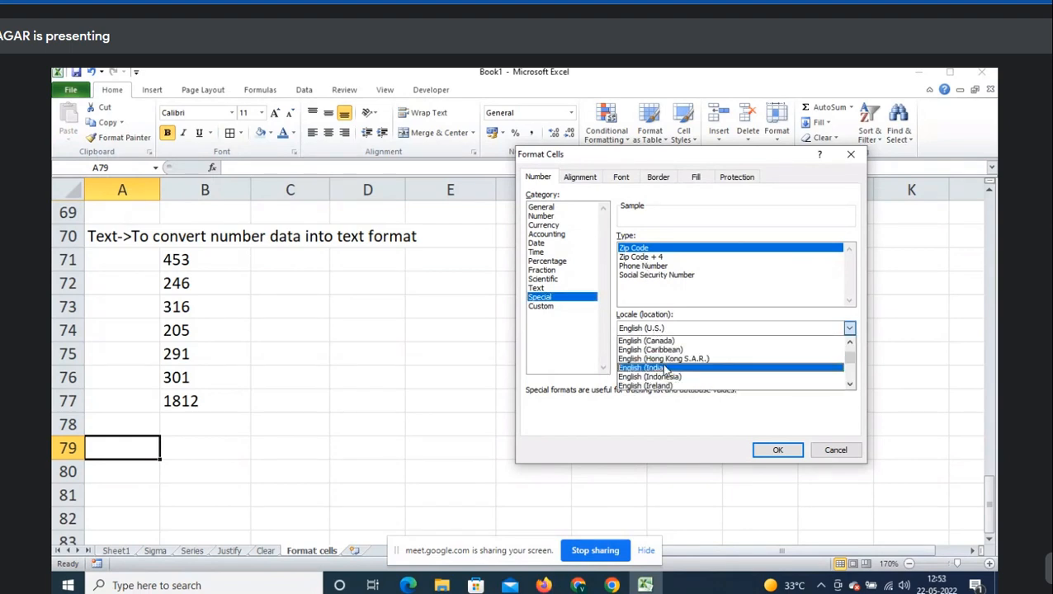
left_click(666, 371)
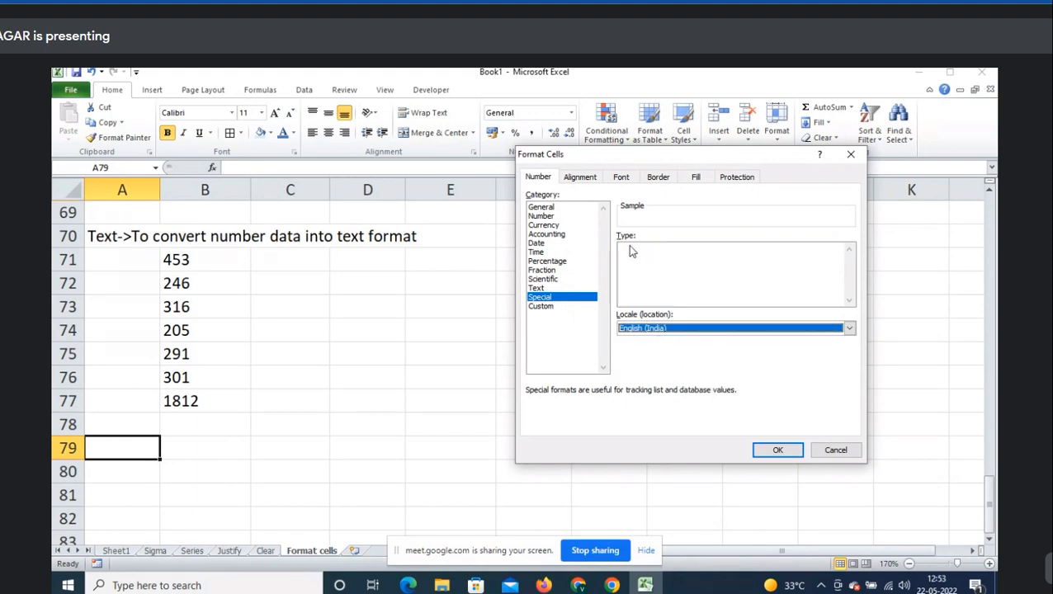
left_click(682, 329)
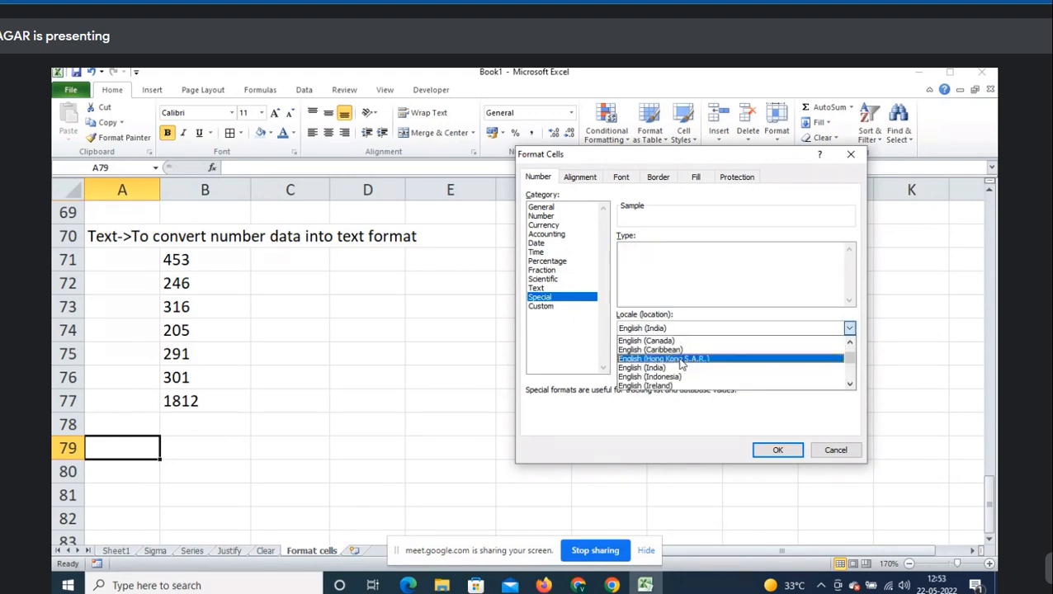
scroll(668, 372, "down", 3)
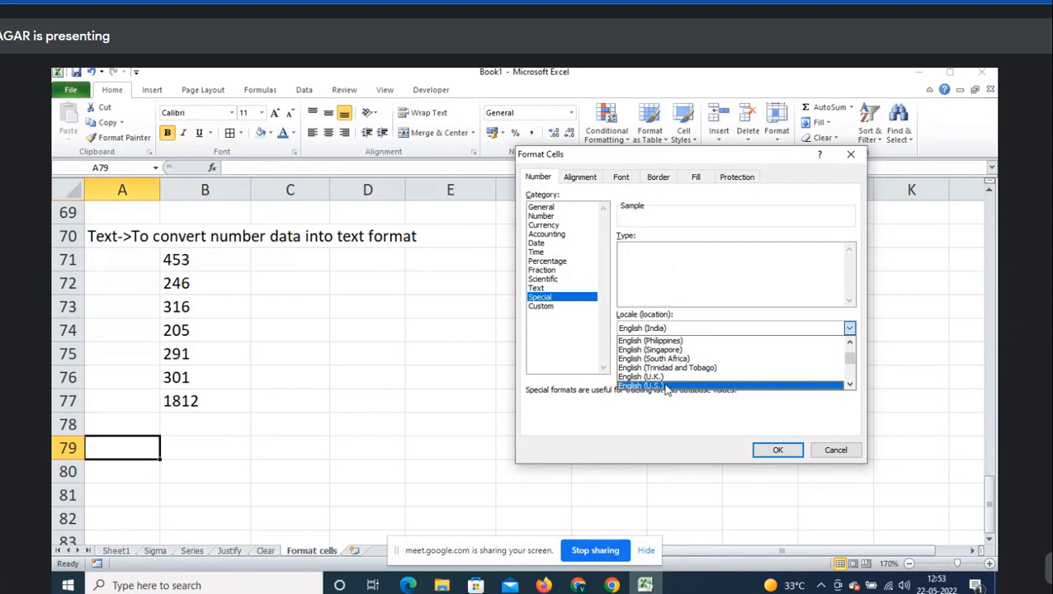
left_click(668, 386)
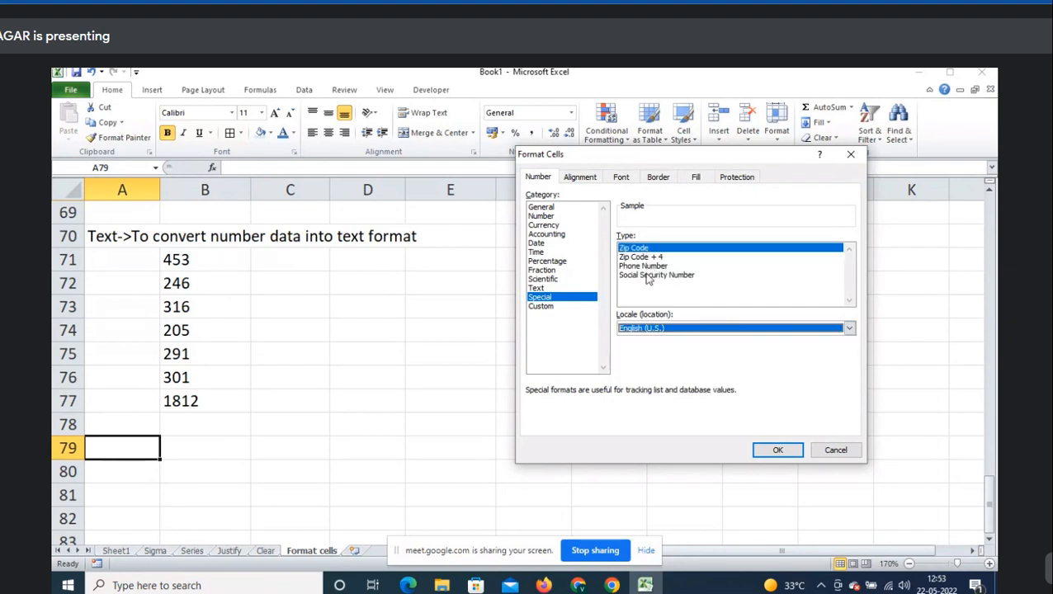
left_click(834, 452)
- Enter the heading Special in A79 and a ten-digit sample number in B80, auto-fitting column B
type("Speci")
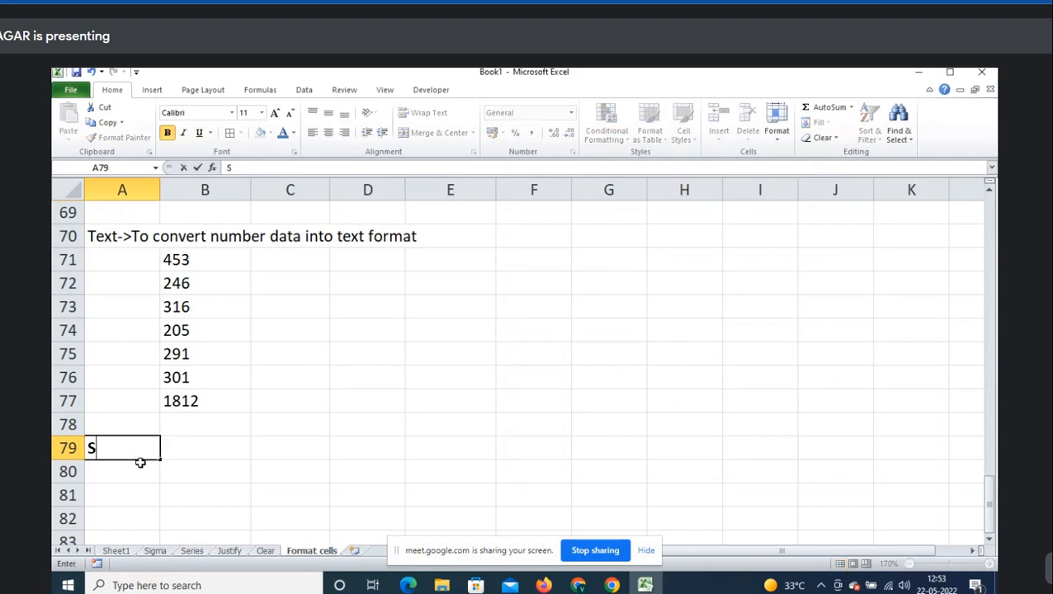
key("BackSpace")
key("BackSpace")
type("cial")
key("Tab")
key("Down")
scroll(256, 428, "down", 2)
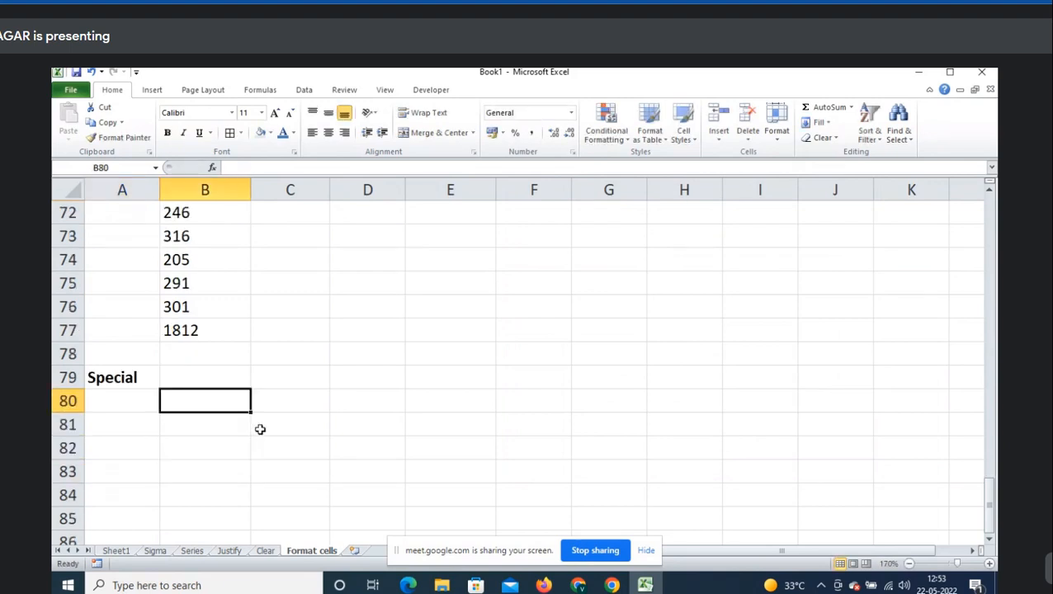
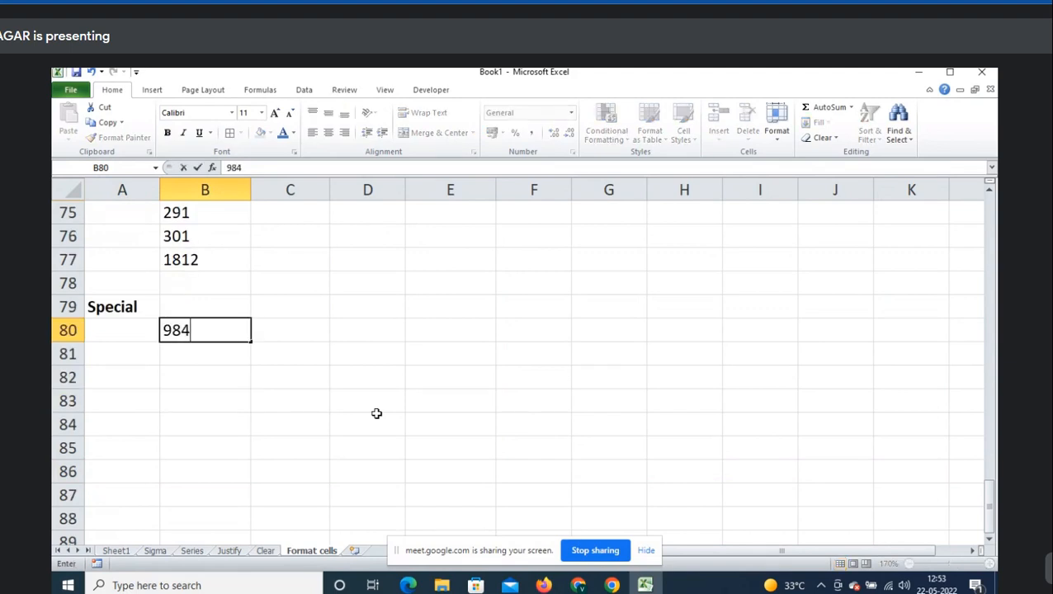
key("Return")
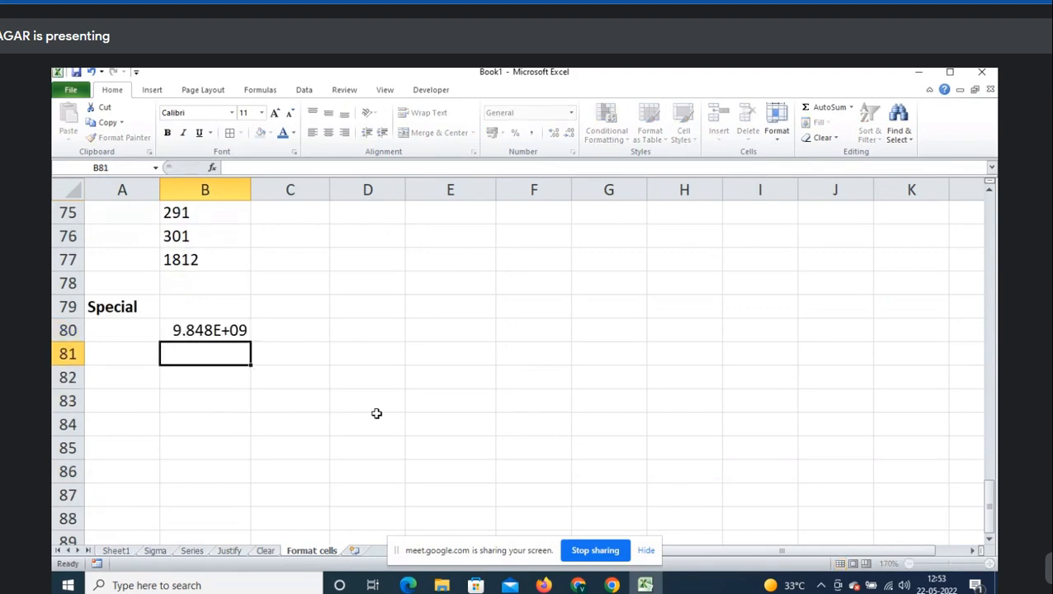
key("Up")
double_click(245, 189)
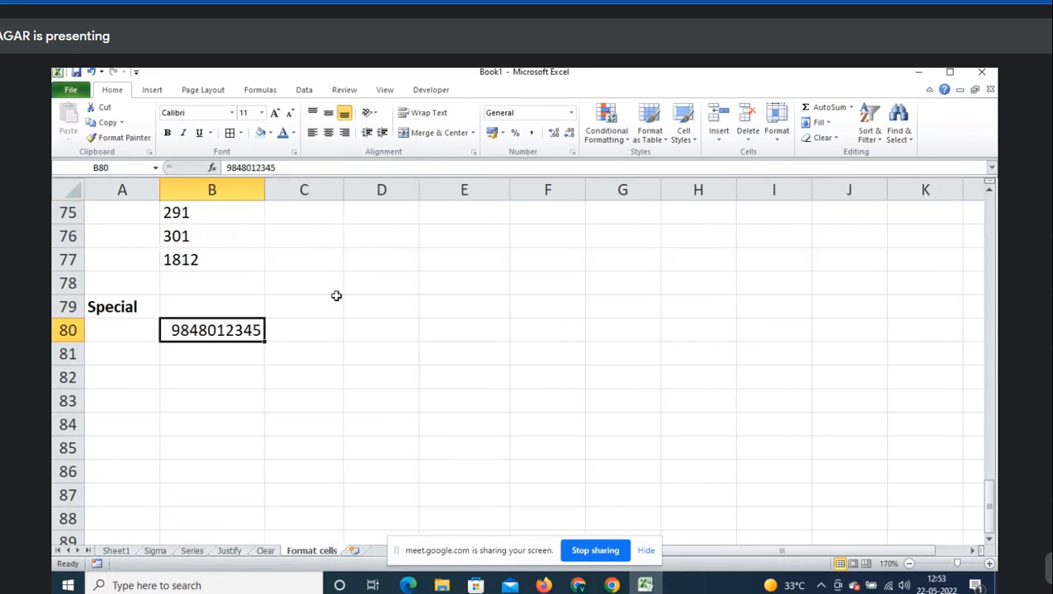
- Format B80 with the Special Phone Number format and widen column B
key("ctrl+1")
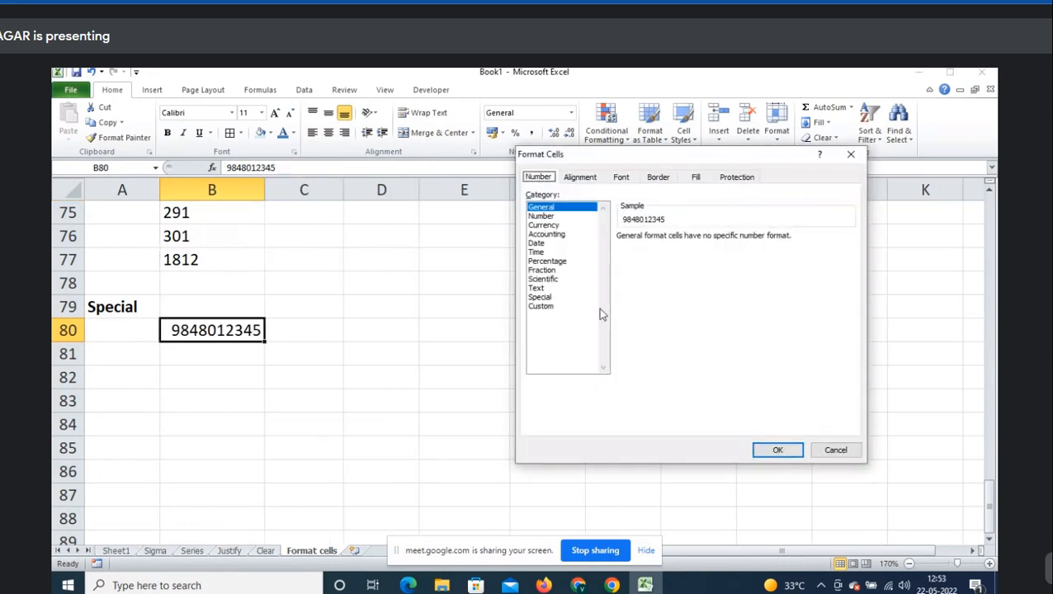
left_click(552, 298)
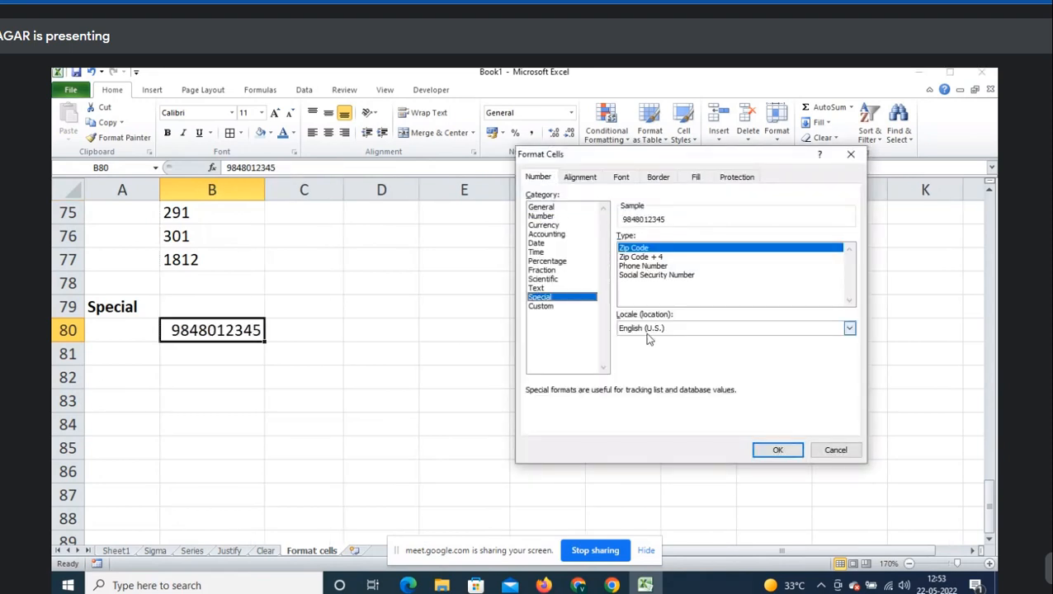
left_click(652, 267)
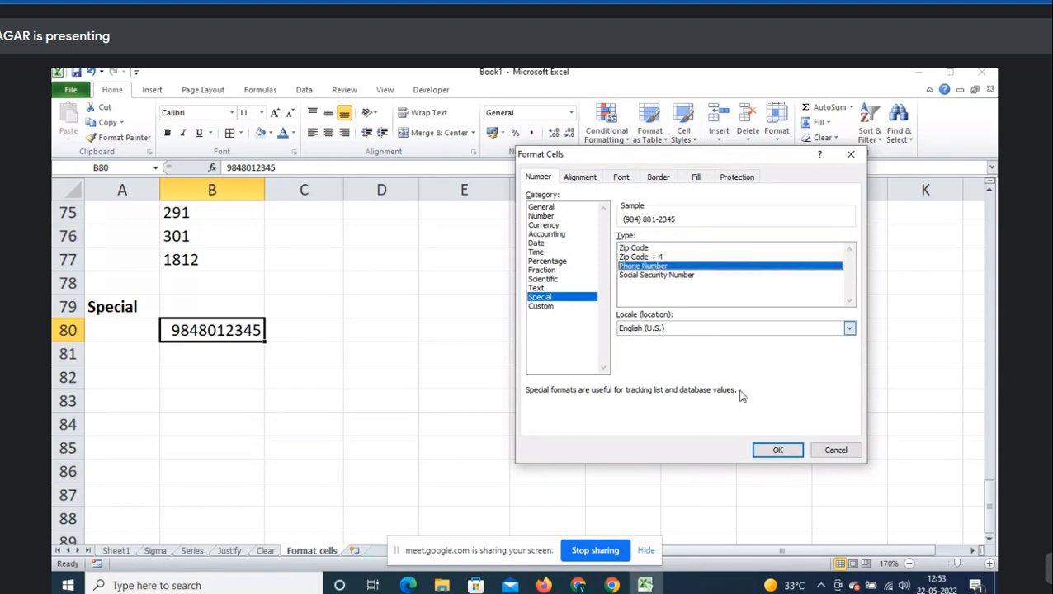
left_click(777, 452)
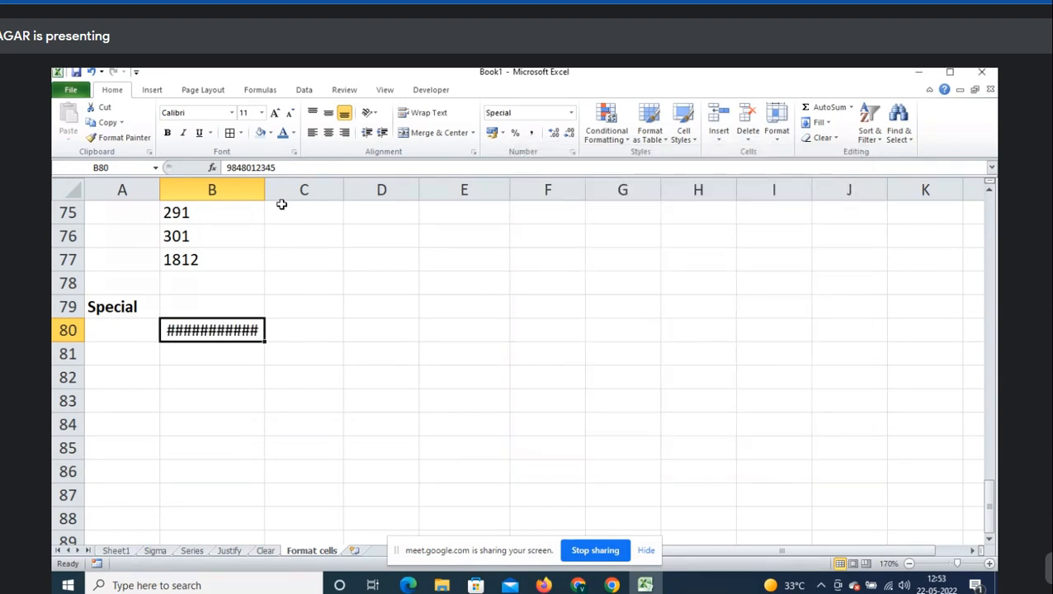
left_click_drag(265, 191, 293, 206)
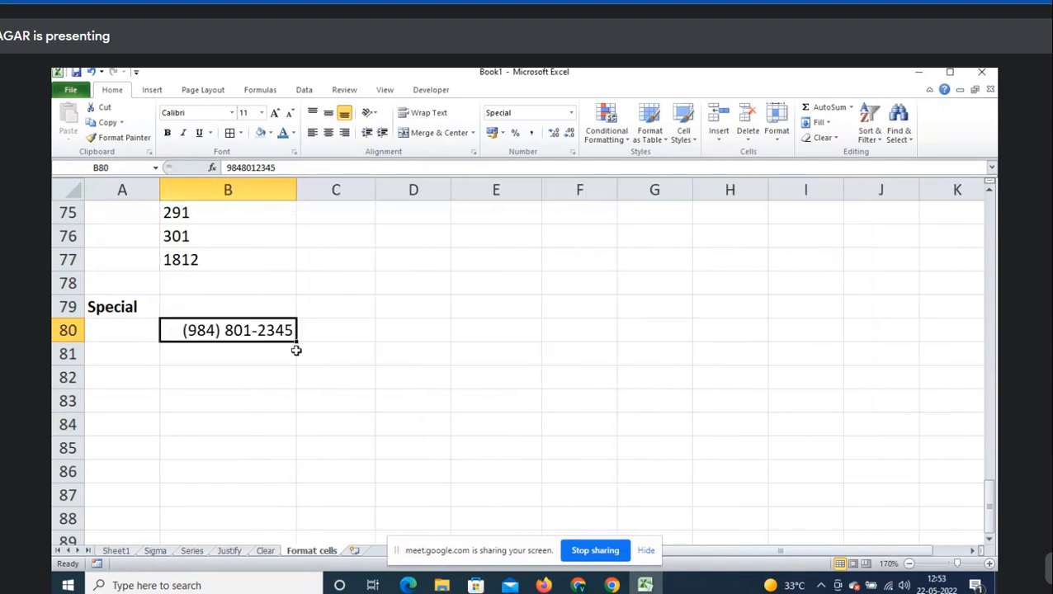
key("ctrl+1")
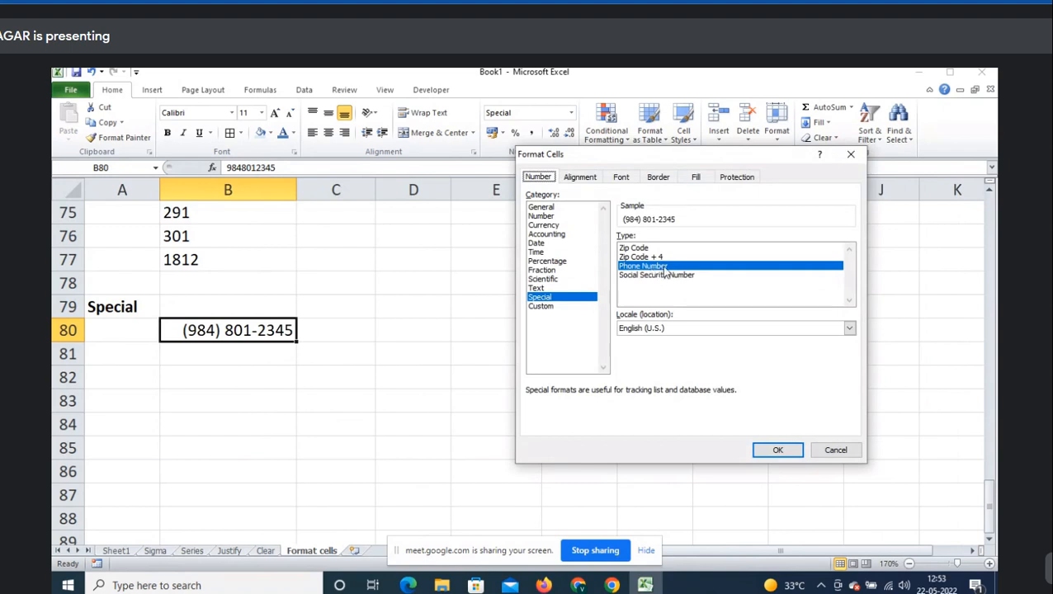
key("Return")
- Enter 500012 in B81 and give it the Zip Code + 4 format, showing 00050-0012
left_click(277, 359)
type("5")
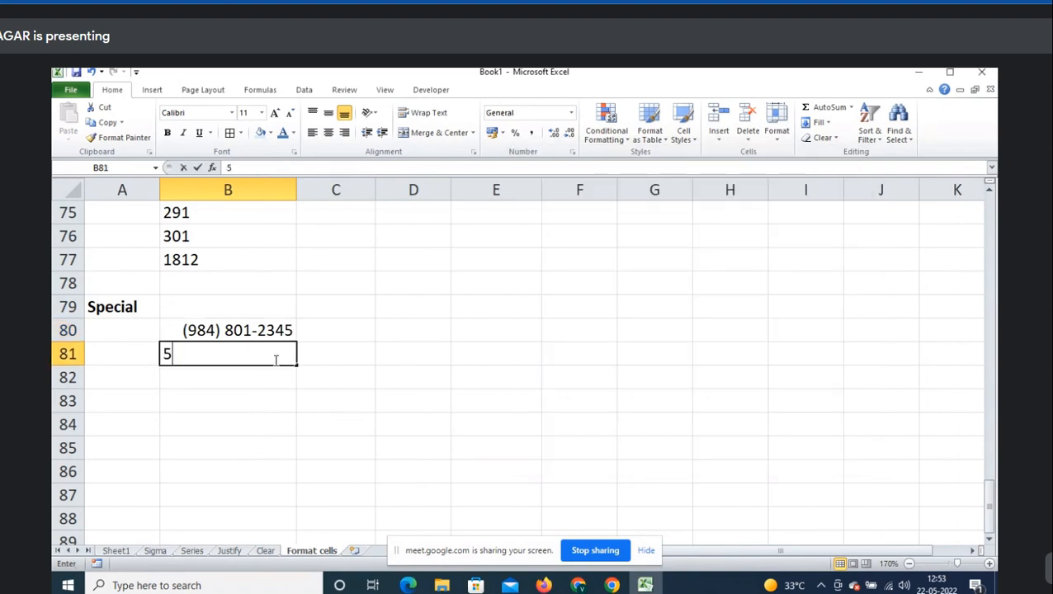
type("00012")
key("Return")
left_click(275, 359)
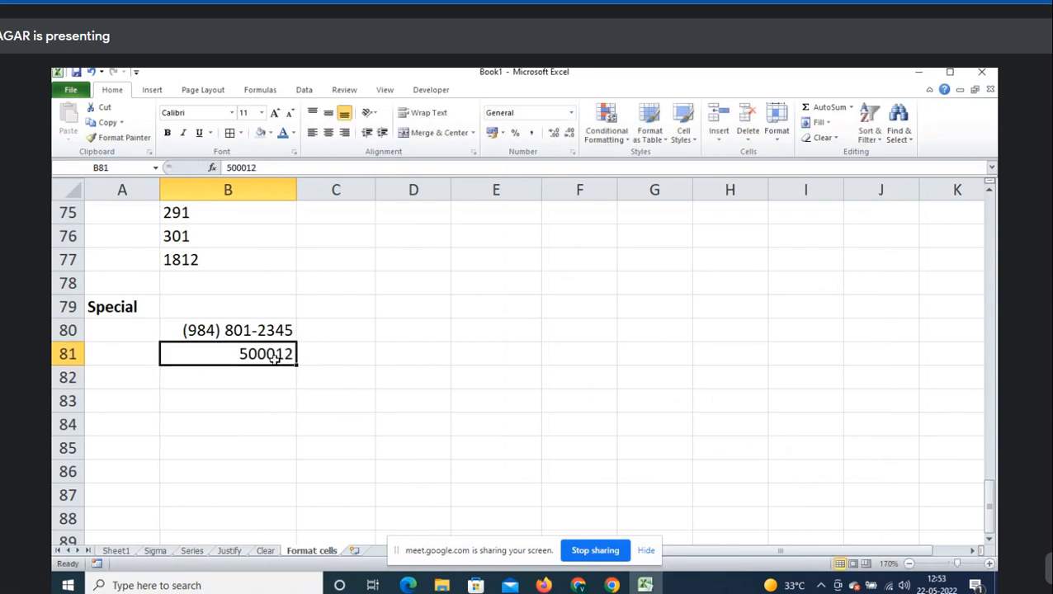
key("ctrl+1")
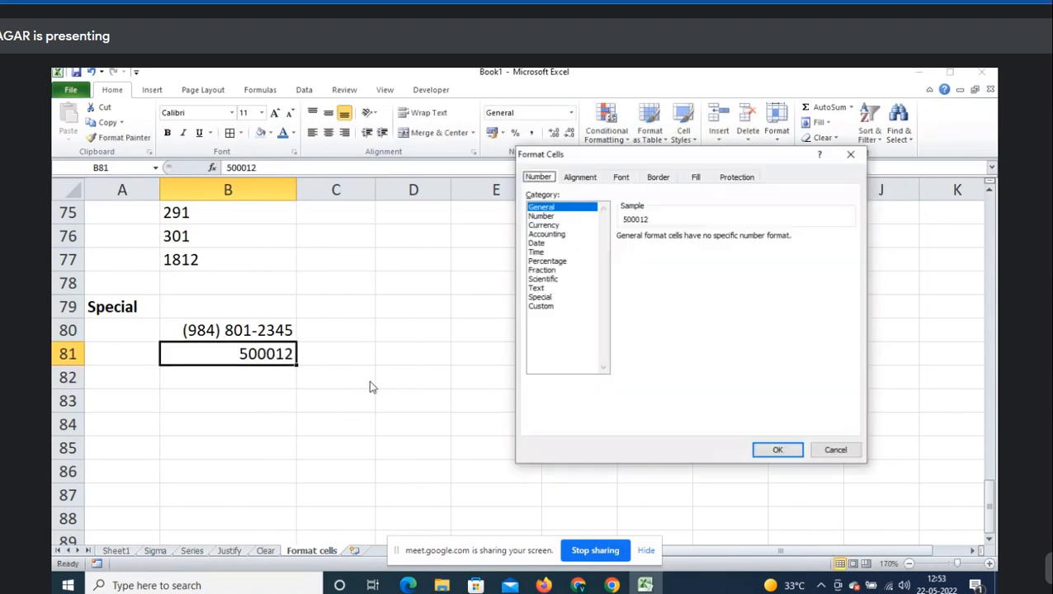
left_click(543, 298)
left_click(650, 258)
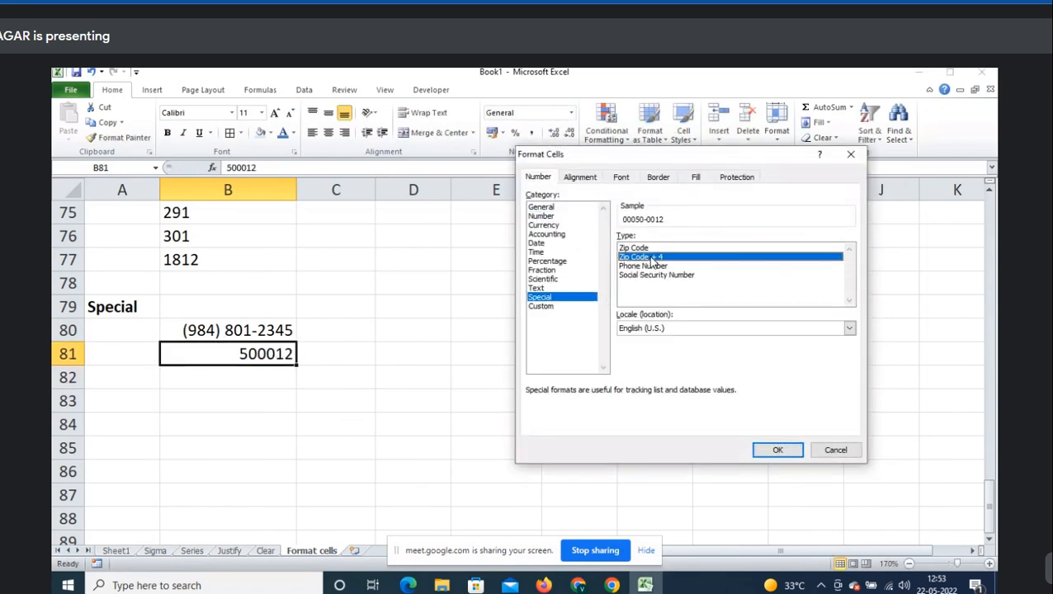
left_click(784, 452)
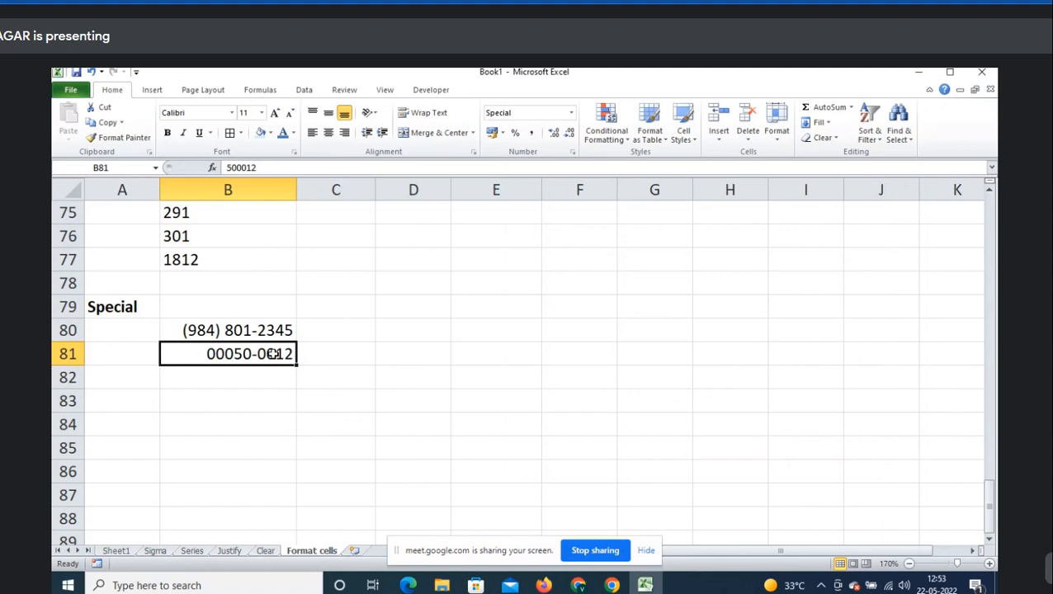
key("ctrl+1")
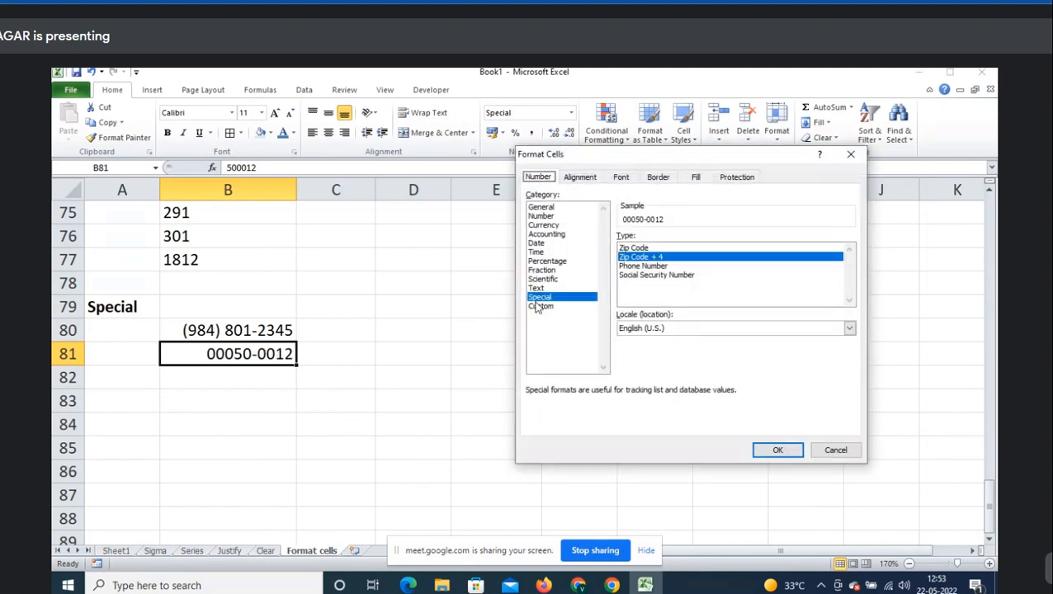
- Switch the Special format locale to English (U.K.) and back to English (U.S.)
left_click(650, 329)
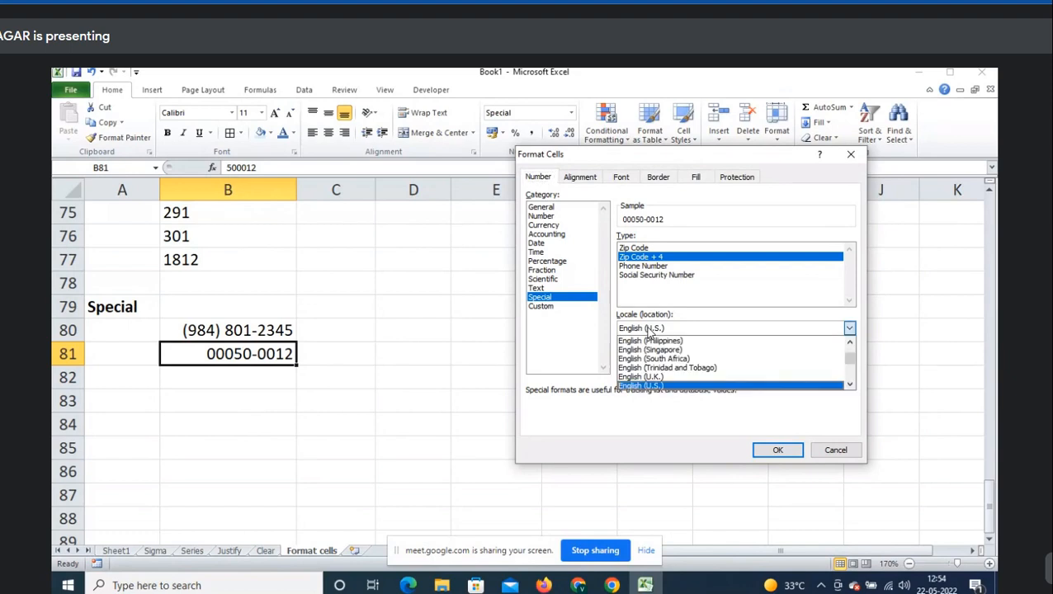
left_click(671, 377)
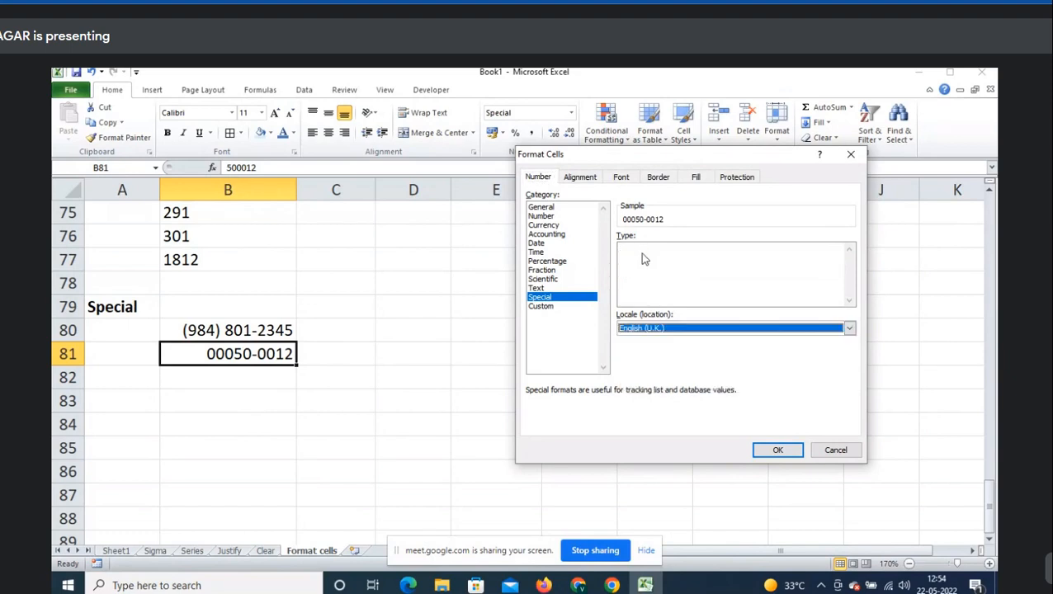
left_click(659, 330)
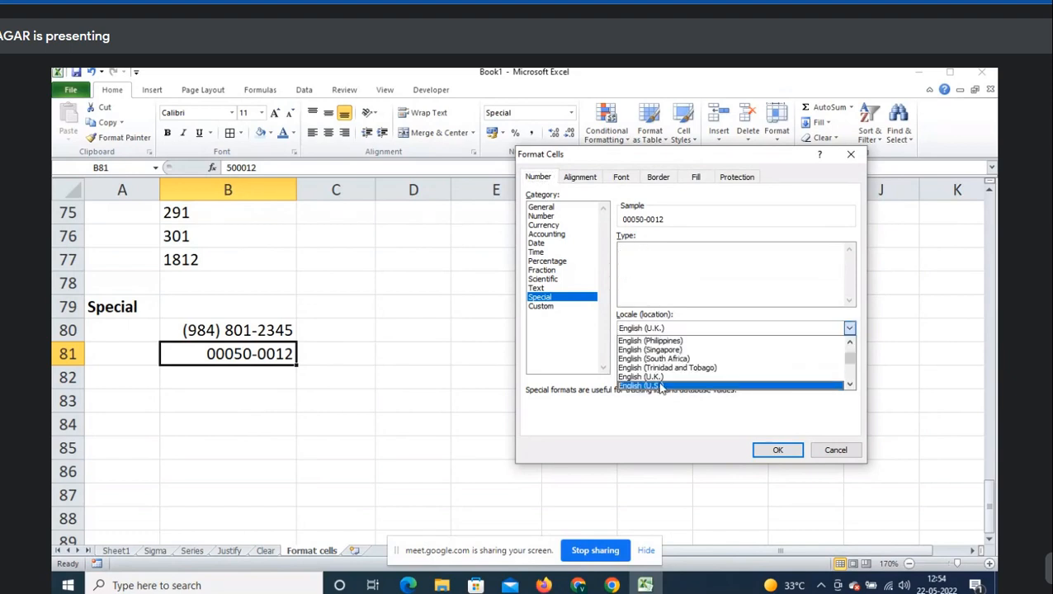
left_click(660, 387)
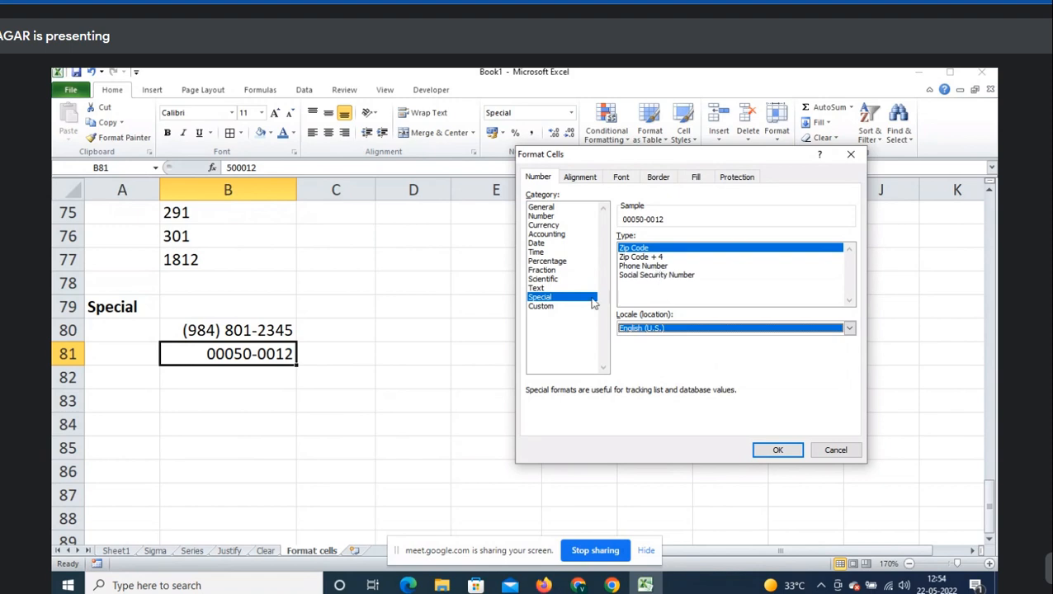
- Browse the Custom, General and Number categories, then cancel Format Cells
left_click(542, 306)
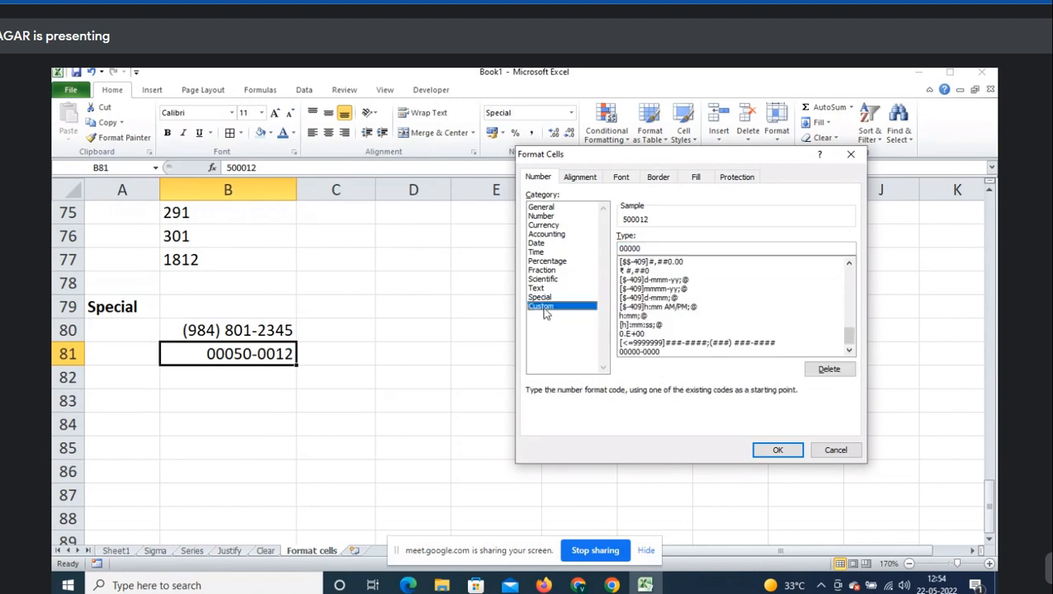
left_click(542, 208)
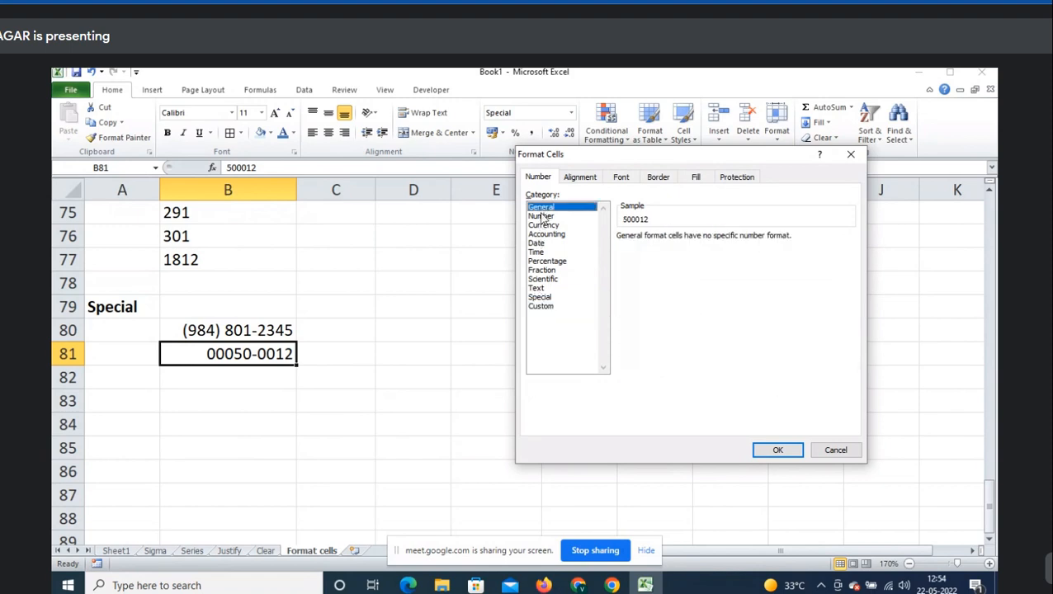
left_click(543, 309)
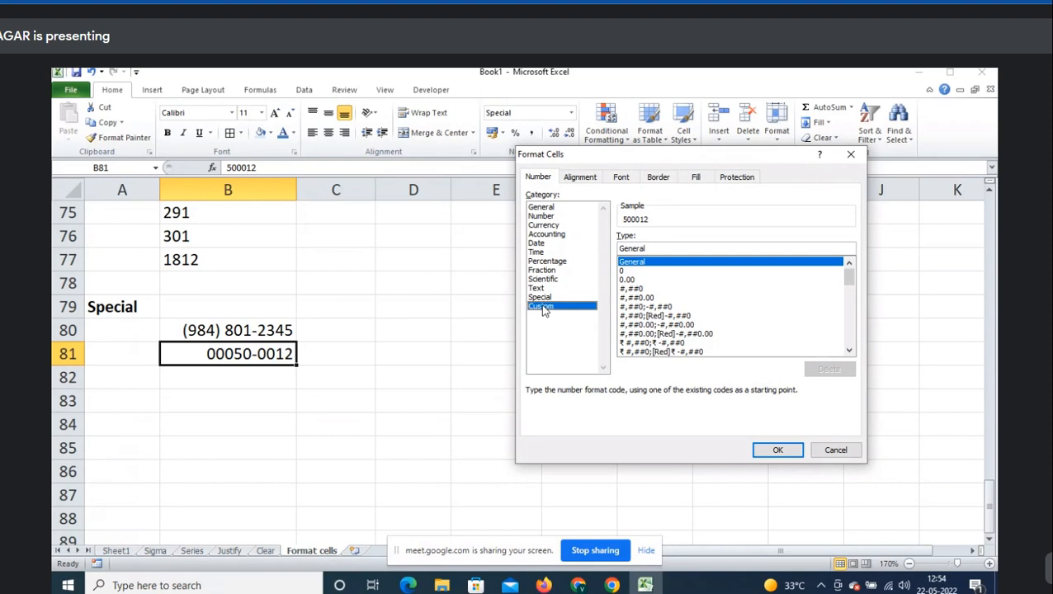
left_click(544, 210)
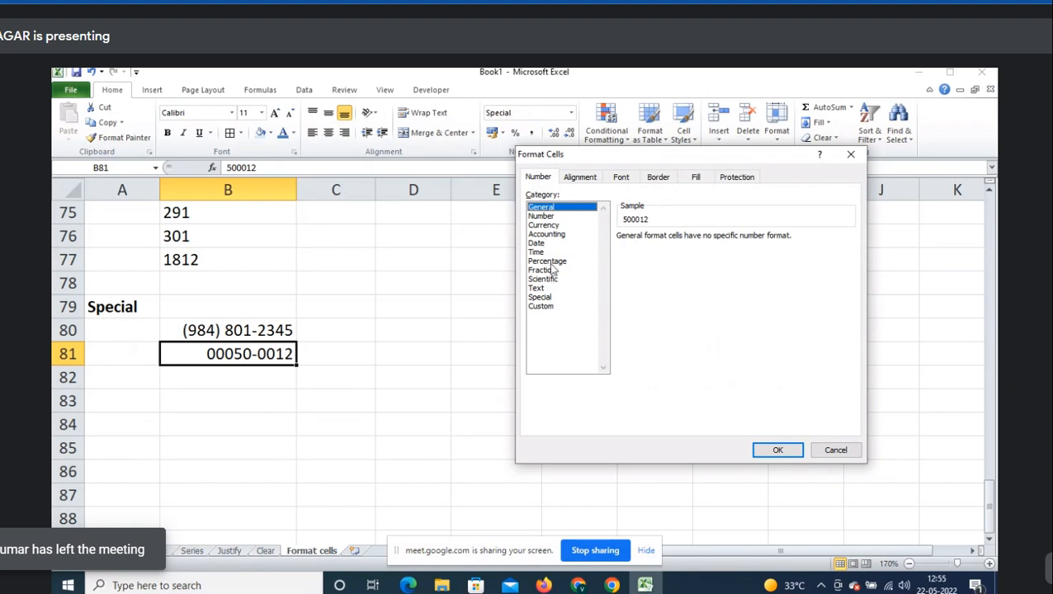
left_click(545, 216)
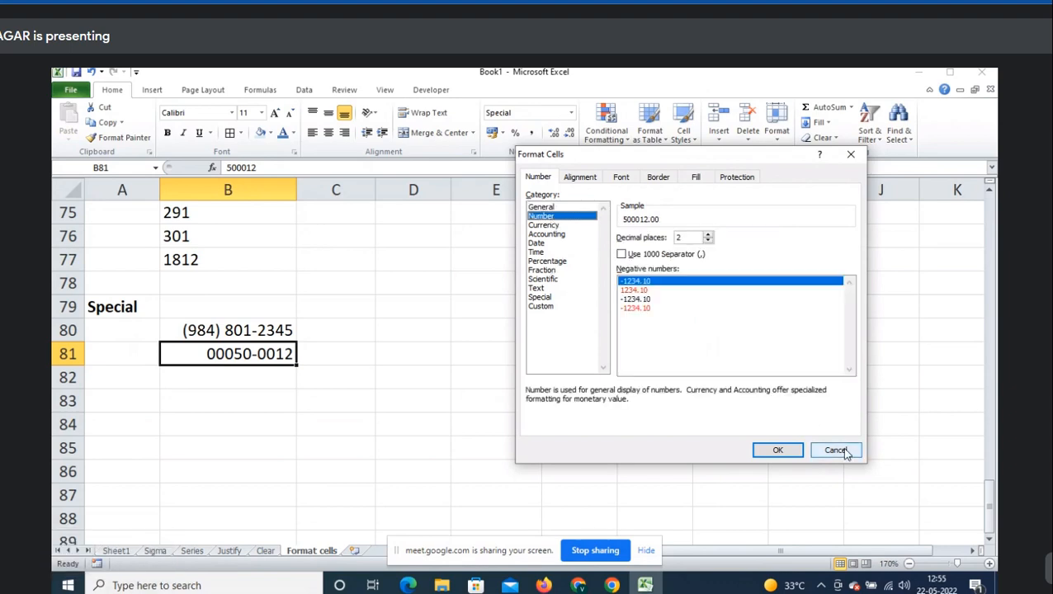
left_click(851, 159)
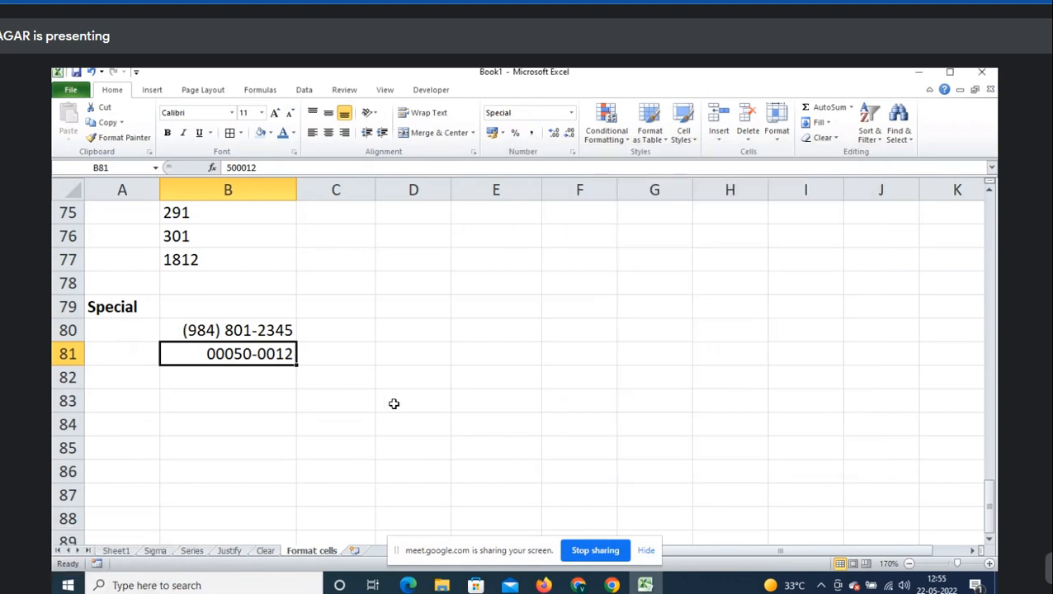
- Look through the Sigma, Series, Justify and Clear sheets, then return to Format cells
left_click(393, 404)
left_click(155, 551)
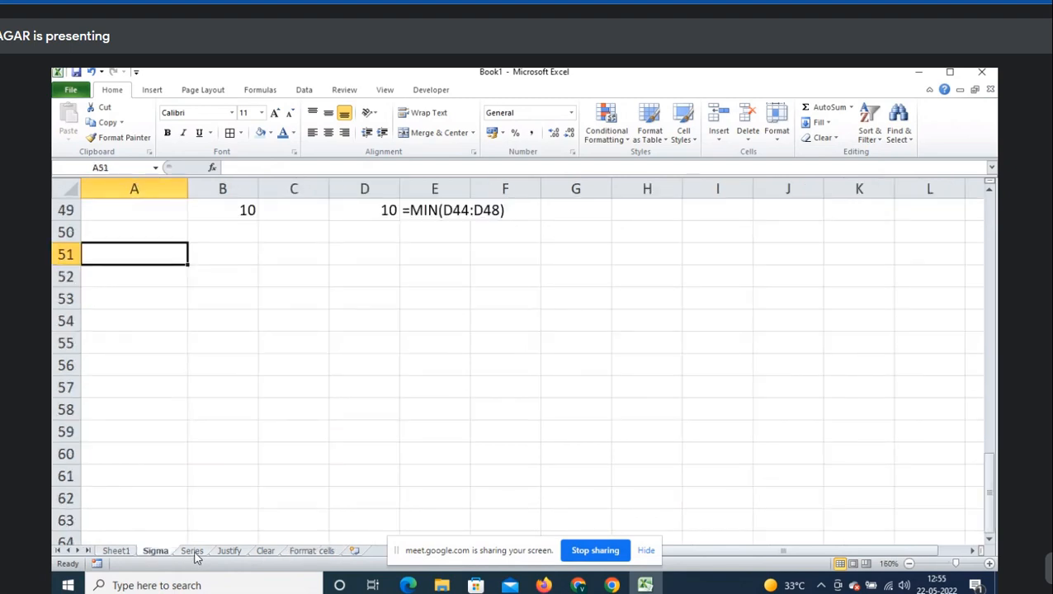
left_click(193, 552)
left_click(228, 553)
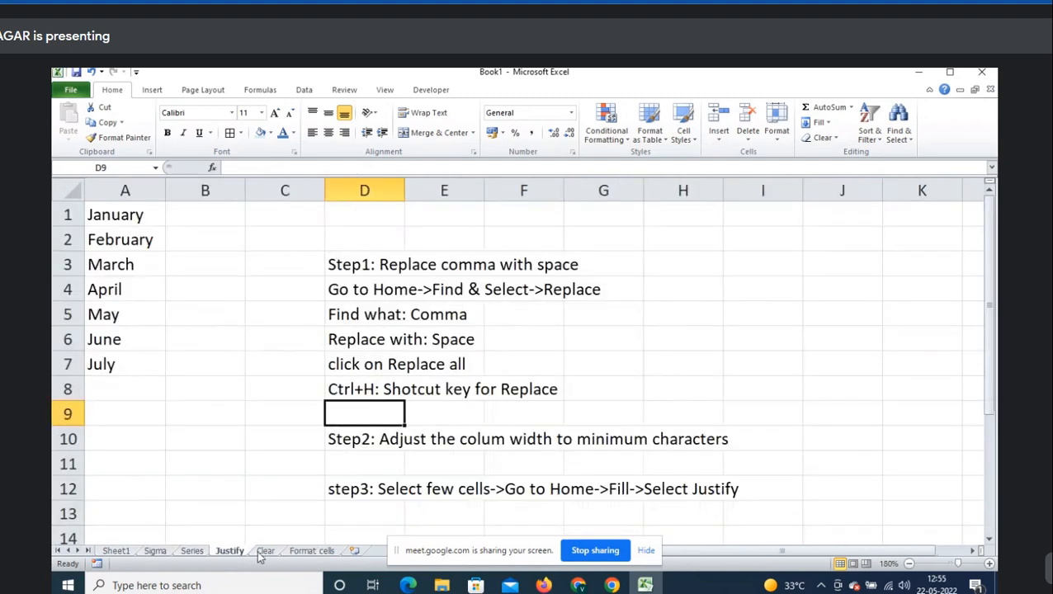
left_click(264, 552)
left_click(311, 552)
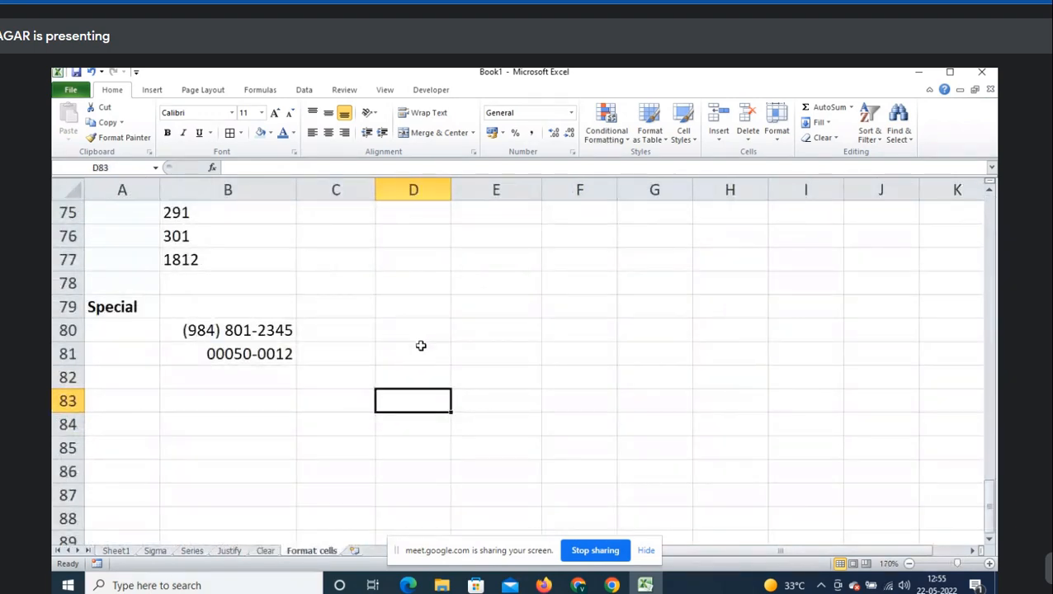
- Scroll to the top of Format cells and select cell C2 beside the notes
scroll(421, 346, "up", 6)
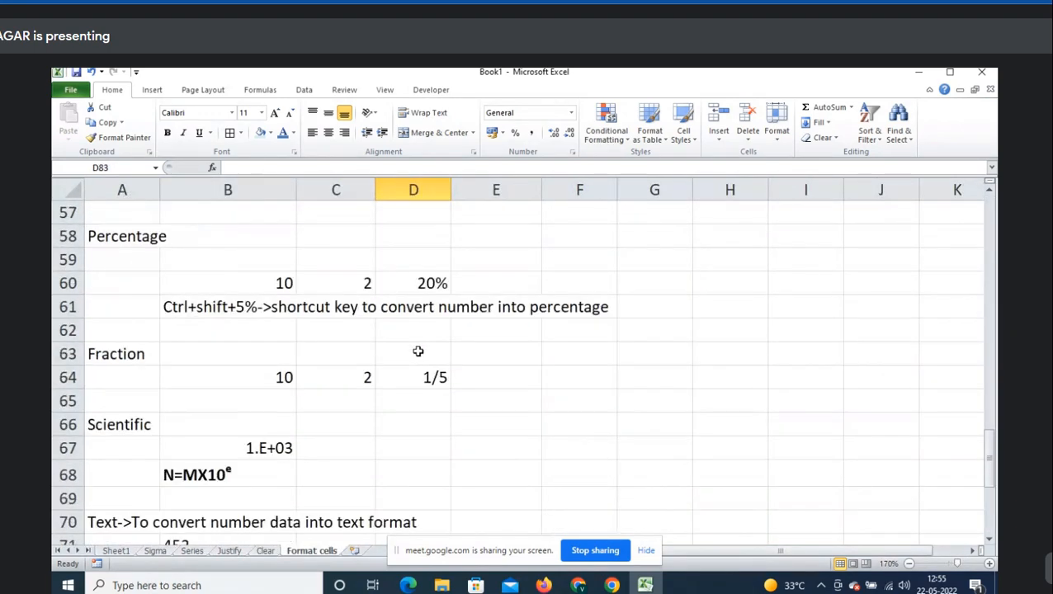
scroll(418, 347, "up", 12)
scroll(417, 353, "up", 7)
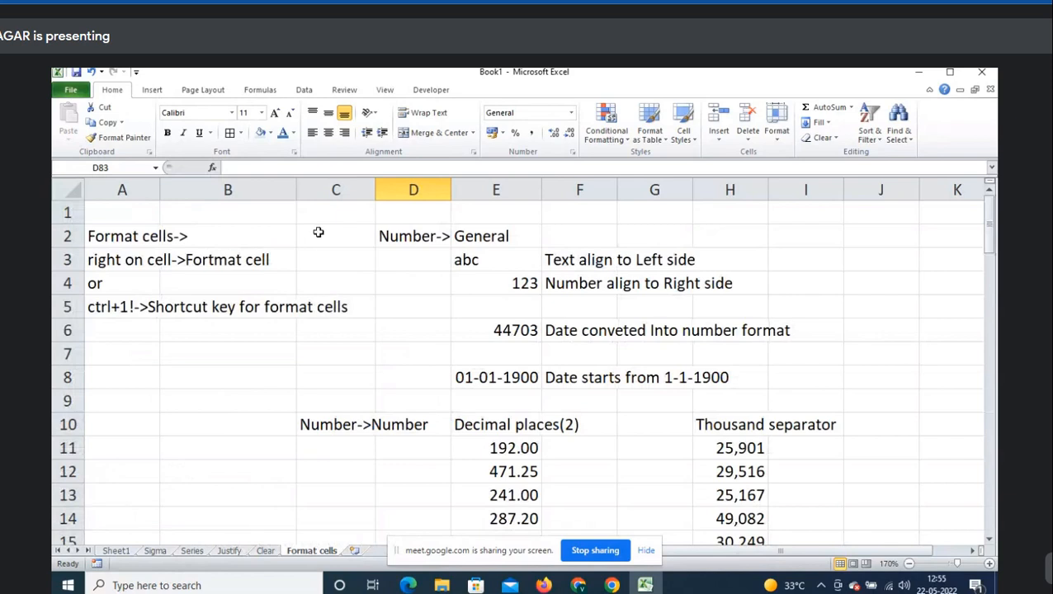
left_click(319, 234)
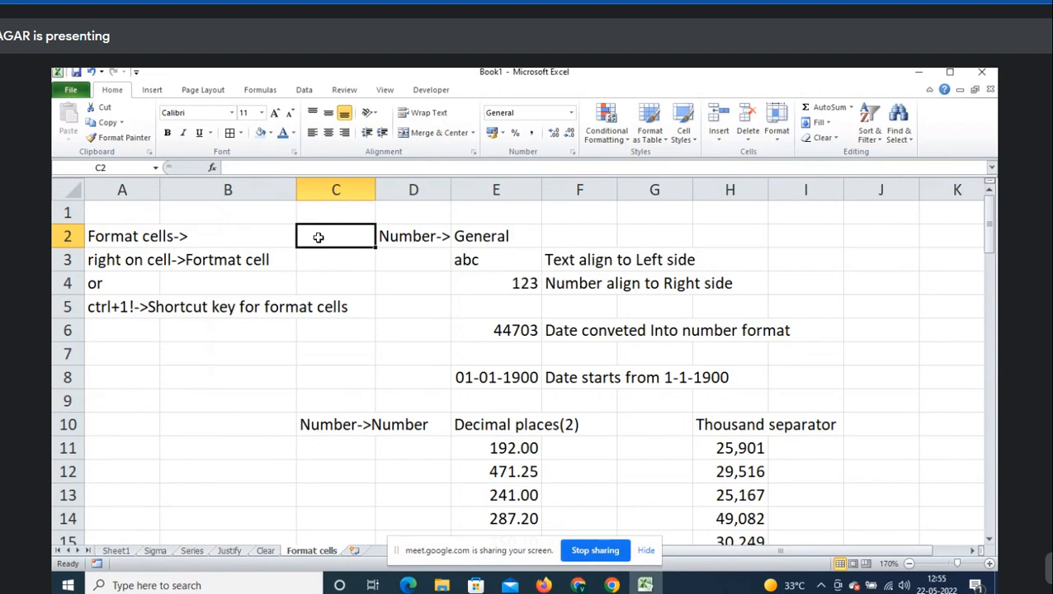
type("=up")
key("Tab")
key("Left")
key("Left")
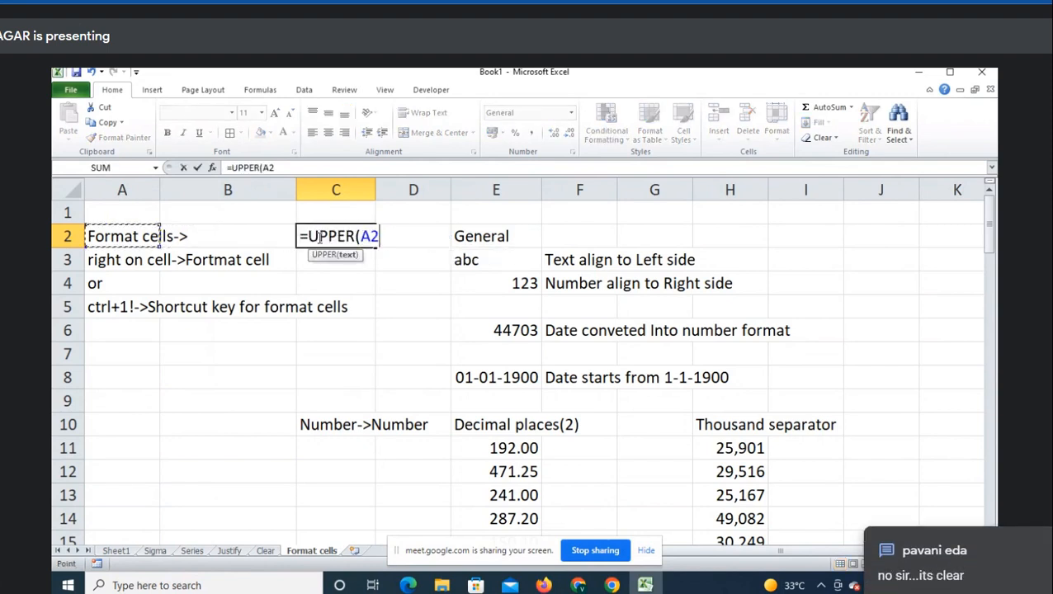
key("Return")
left_click(317, 237)
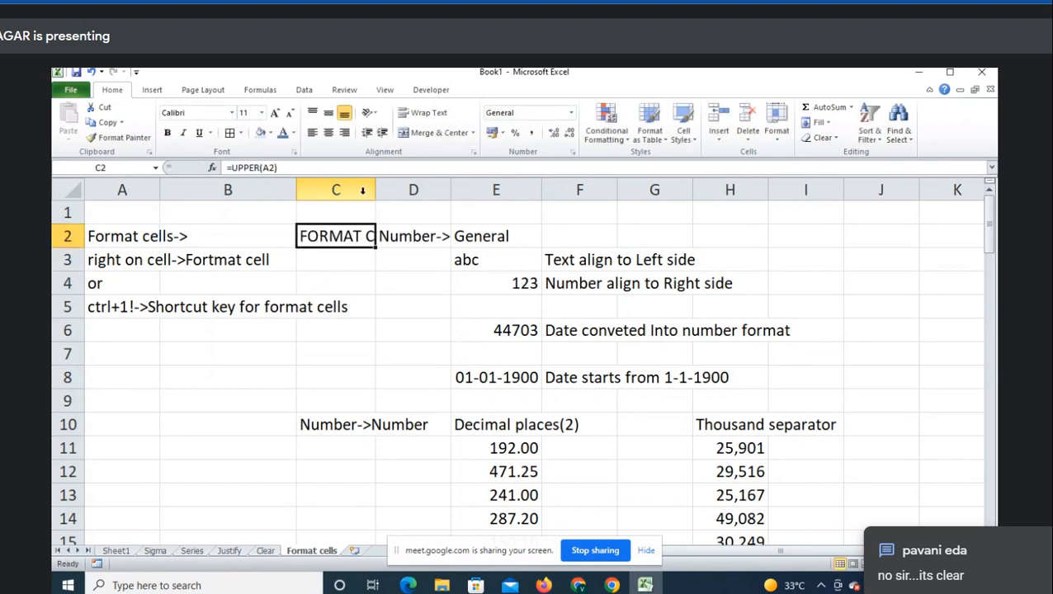
left_click_drag(375, 188, 510, 213)
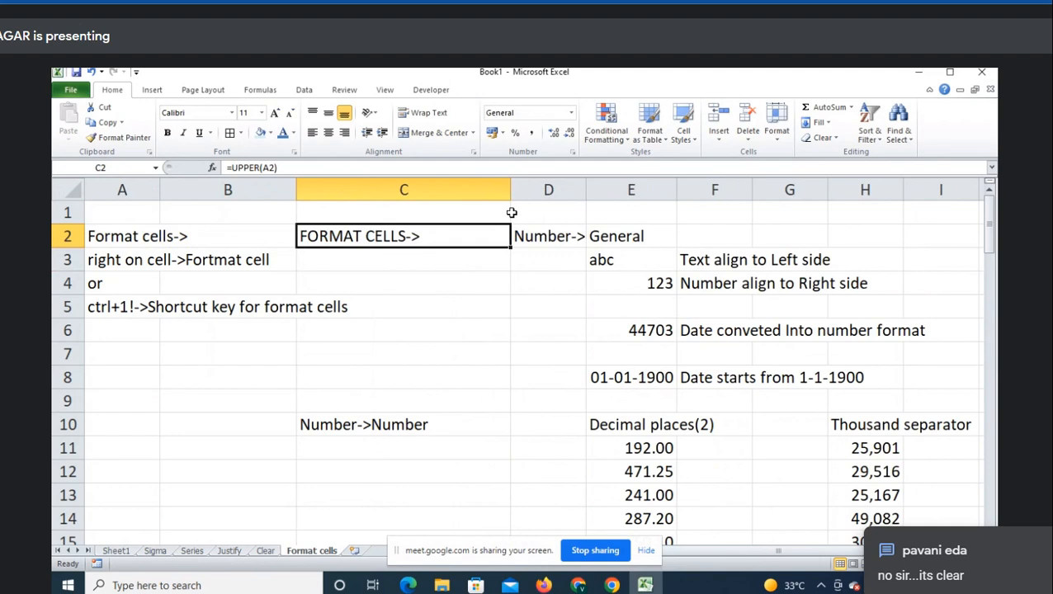
key("ctrl+z")
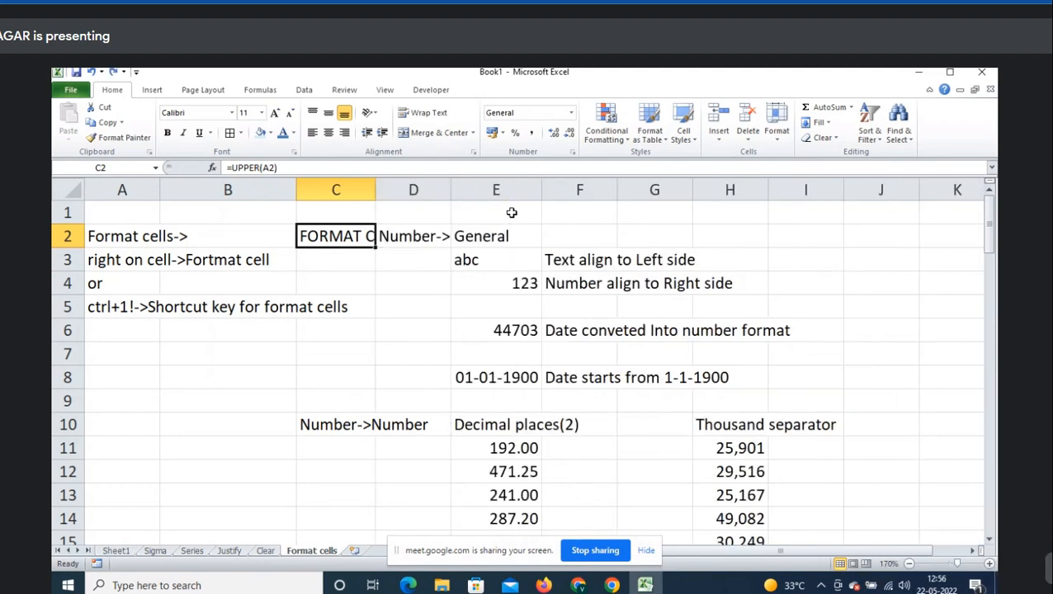
key("Delete")
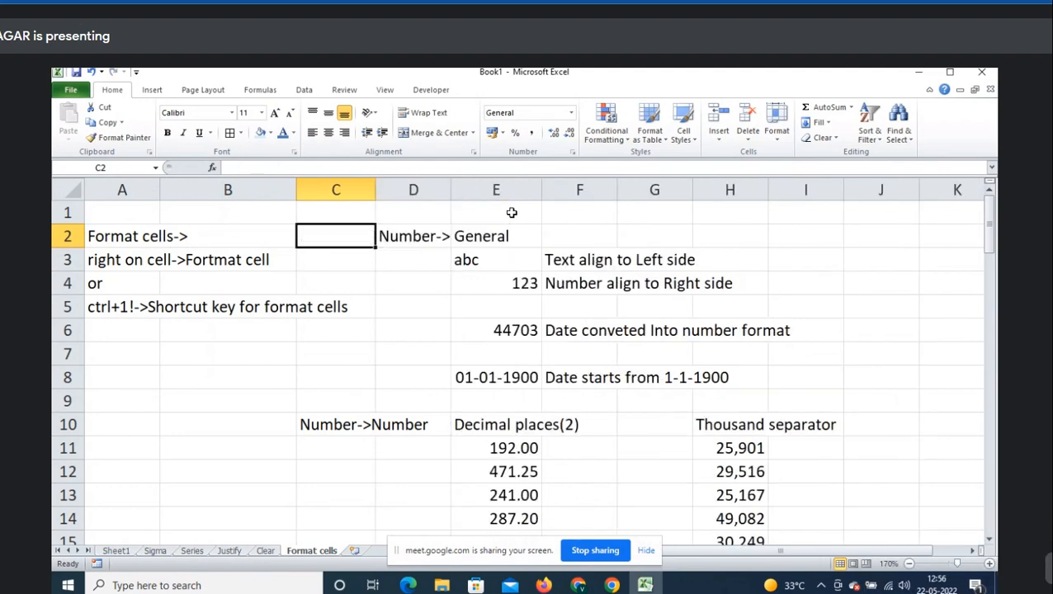
key("Left")
key("Left")
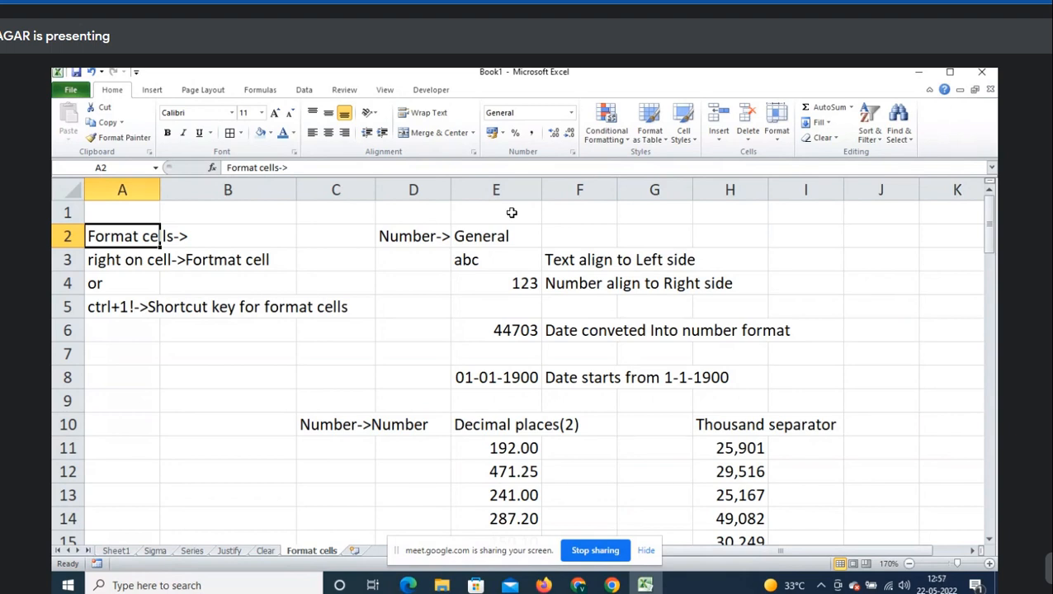
- Enter =UPPER(A2:A5) in C2 and widen column C to show the full text
key("Right")
key("Right")
type("=")
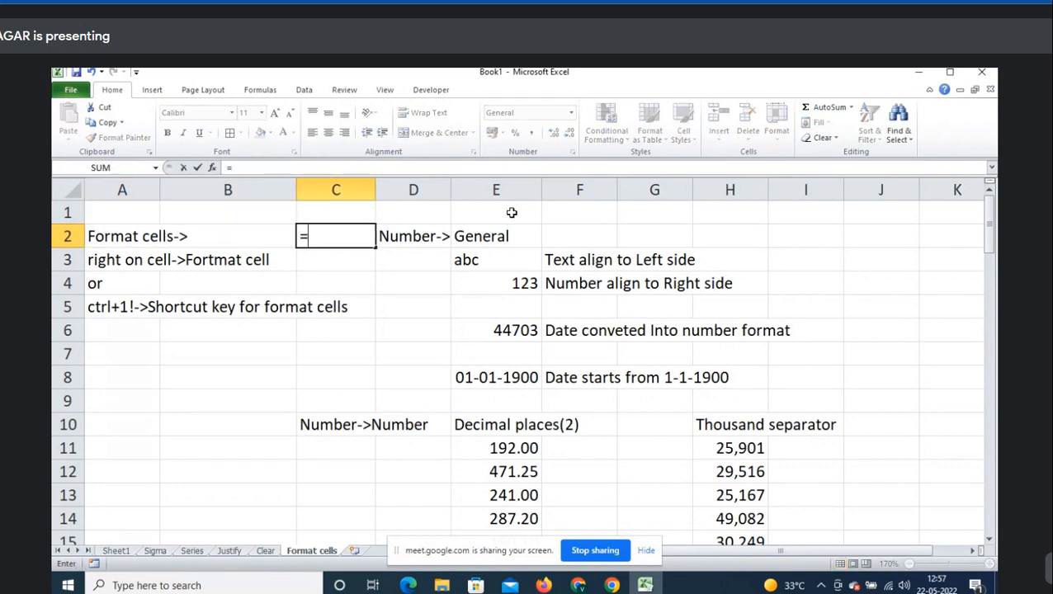
type("up")
key("Tab")
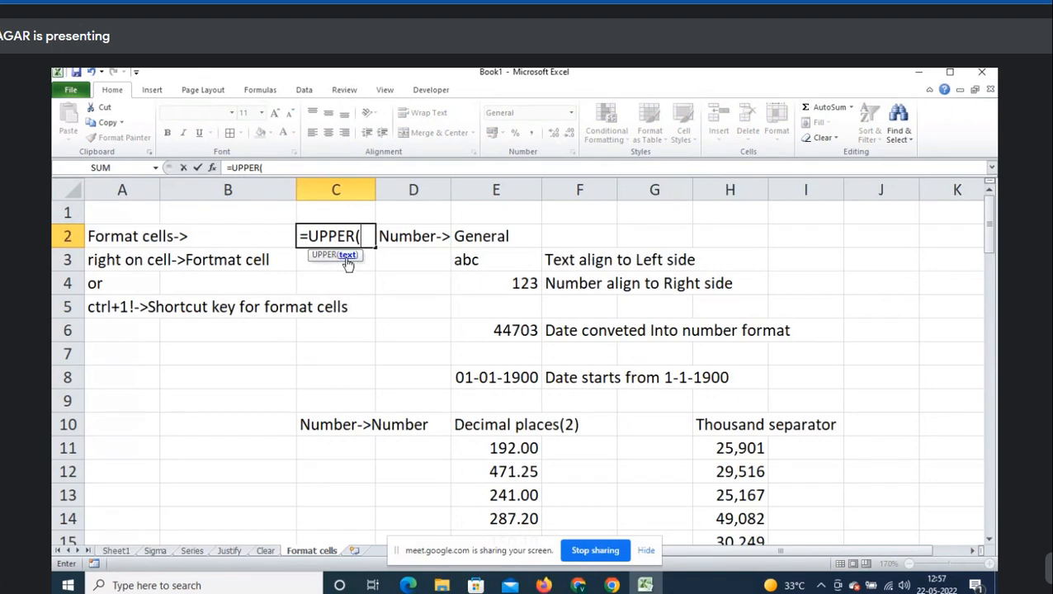
left_click_drag(137, 237, 124, 314)
key("Return")
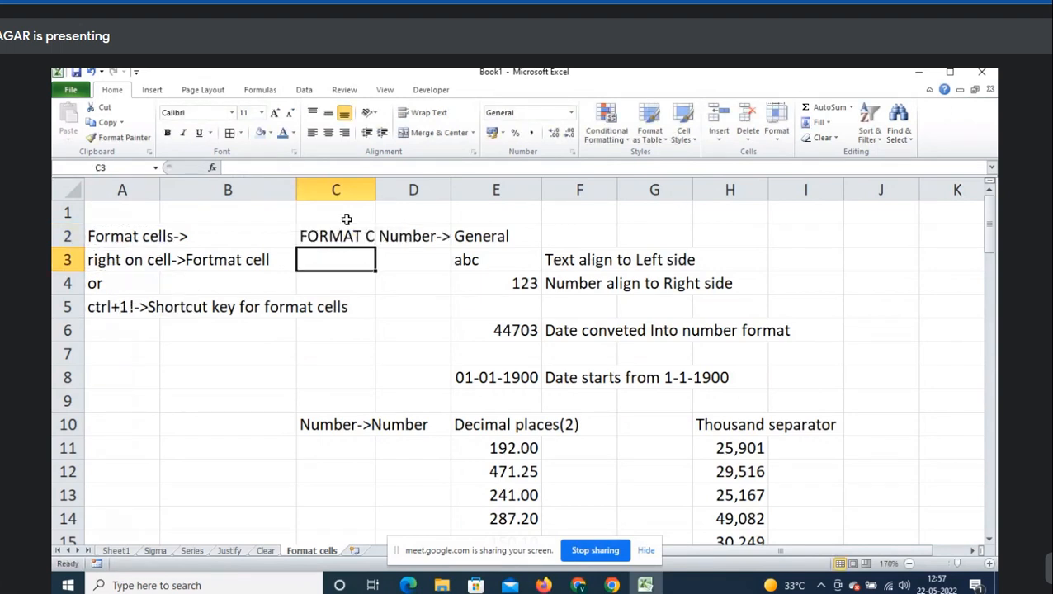
left_click_drag(374, 189, 442, 189)
- Fill the UPPER formula down to C5 with Ctrl+D, then clear C2:C5
left_click(412, 234)
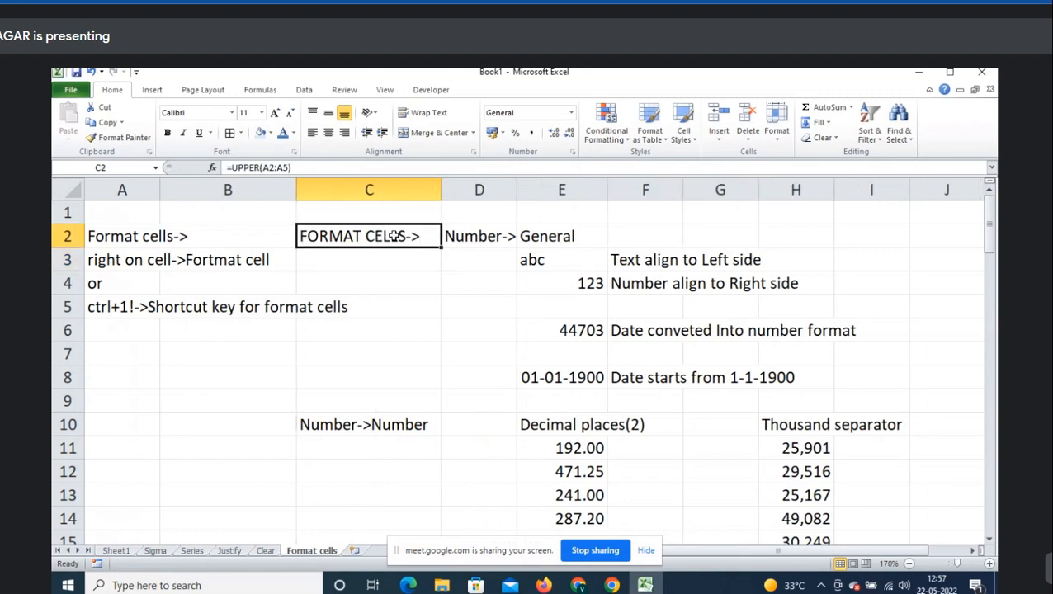
left_click_drag(393, 234, 389, 303)
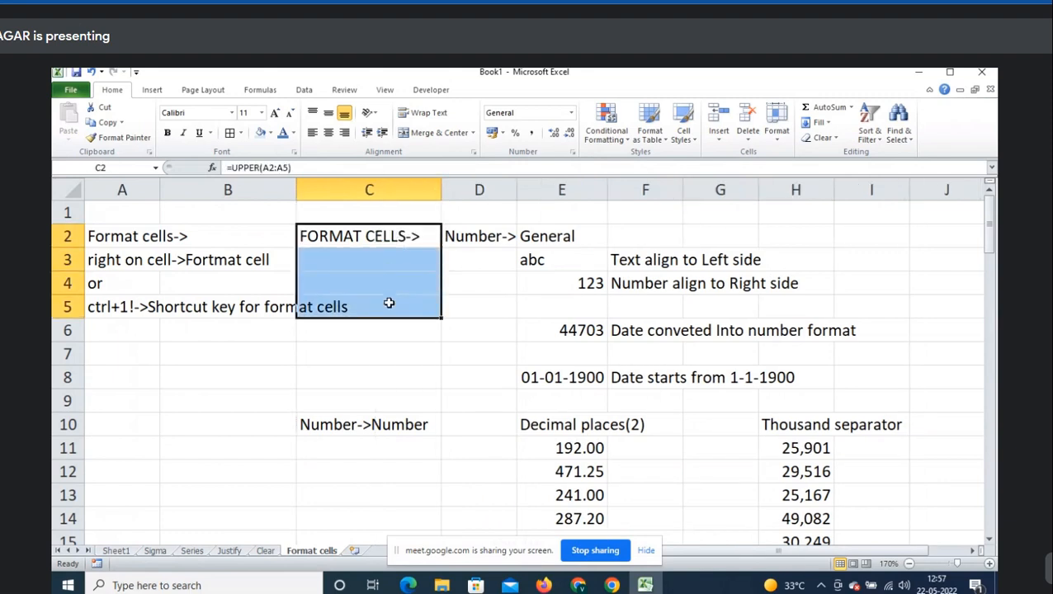
key("ctrl+d")
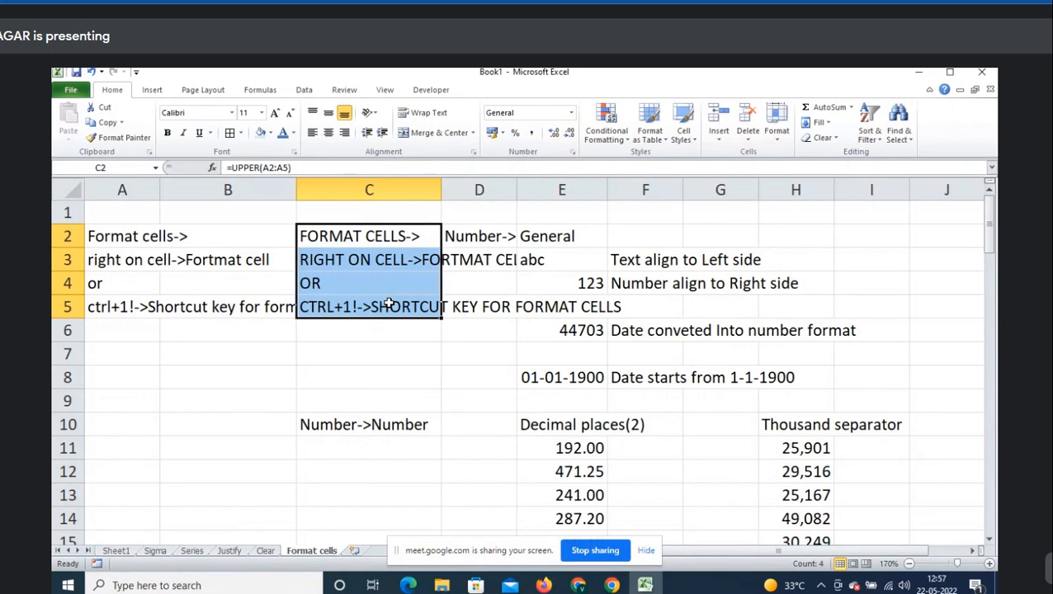
key("Delete")
key("Up")
key("Down")
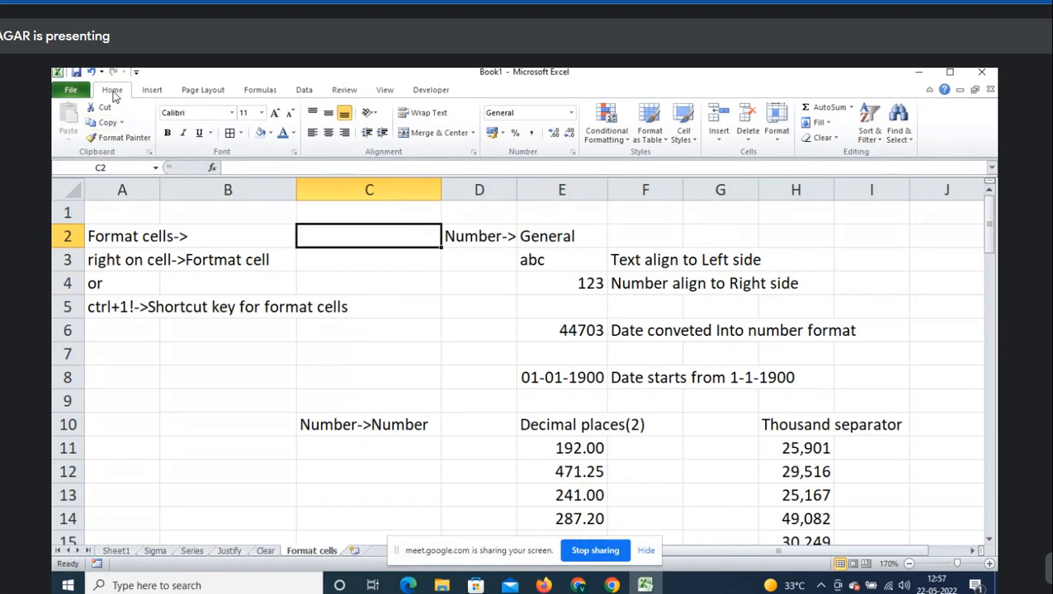
- Dismiss Format Cells for C2 unchanged, then scroll down to the $472.00 amount in C27
right_click(331, 229)
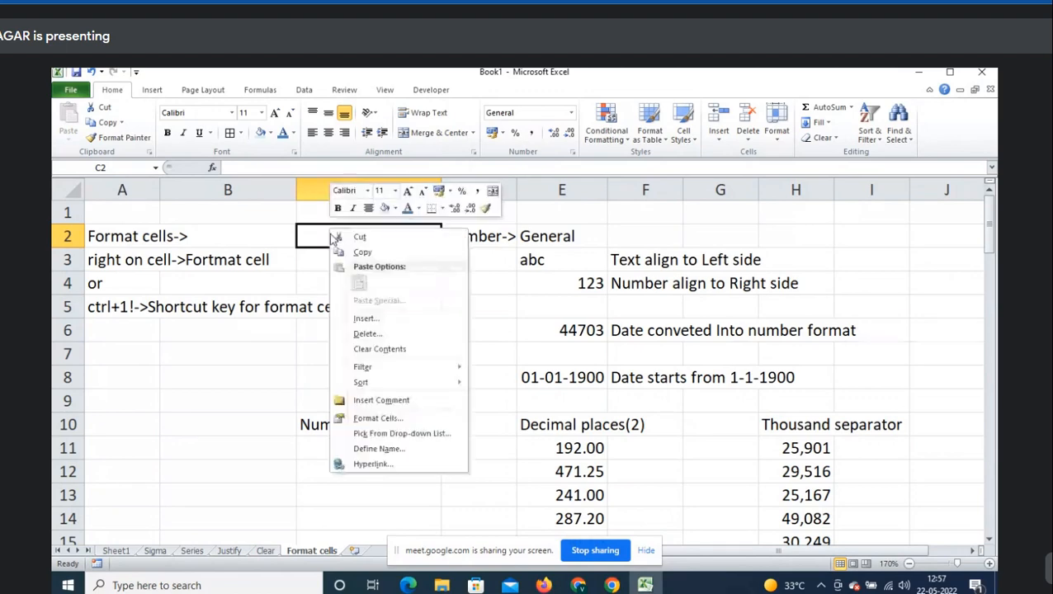
left_click(404, 419)
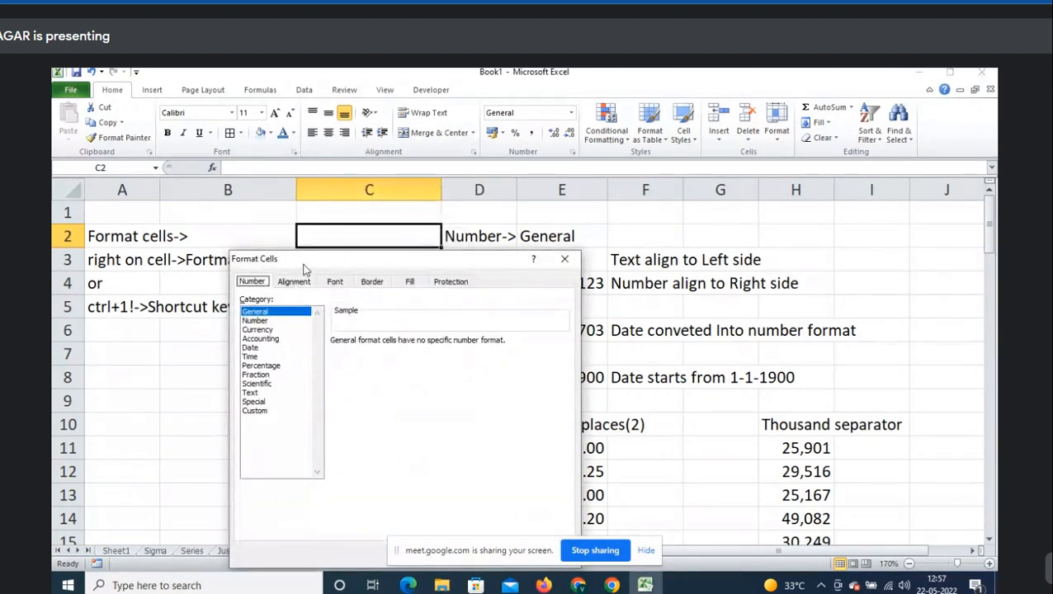
key("Escape")
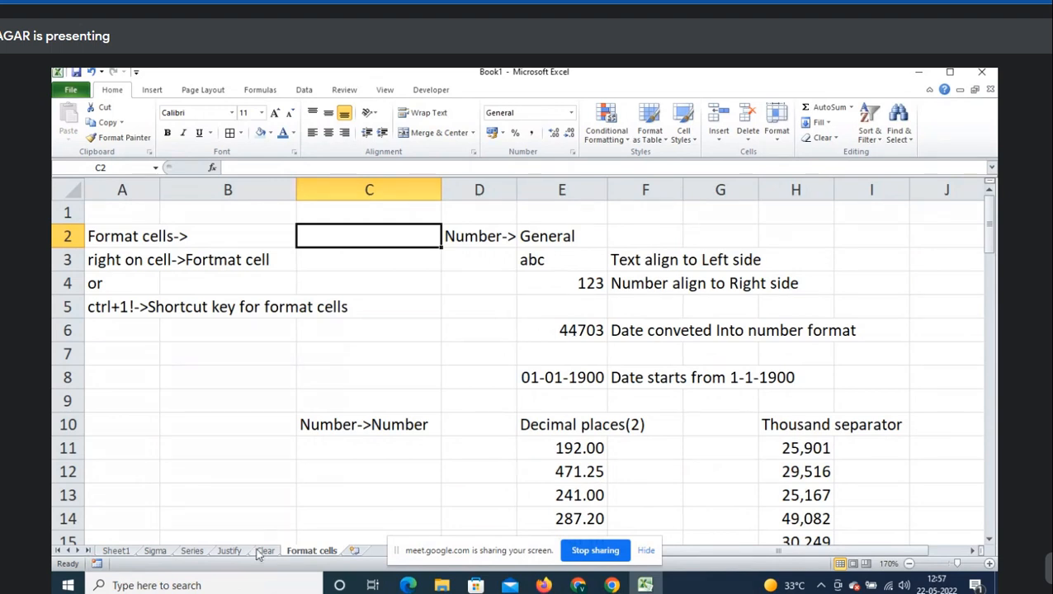
scroll(308, 456, "down", 7)
left_click(409, 329)
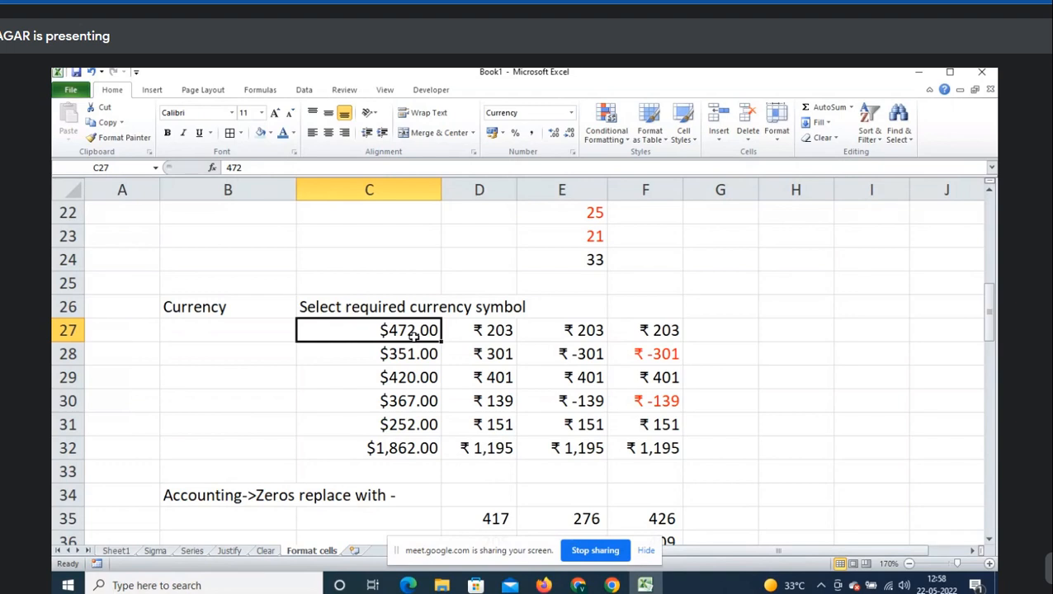
- Copy the amounts in C27:C31 and paste them as values into H27:H31
left_click_drag(415, 335, 412, 417)
key("ctrl+c")
key("Right")
key("Right")
key("Right")
key("Right")
key("Right")
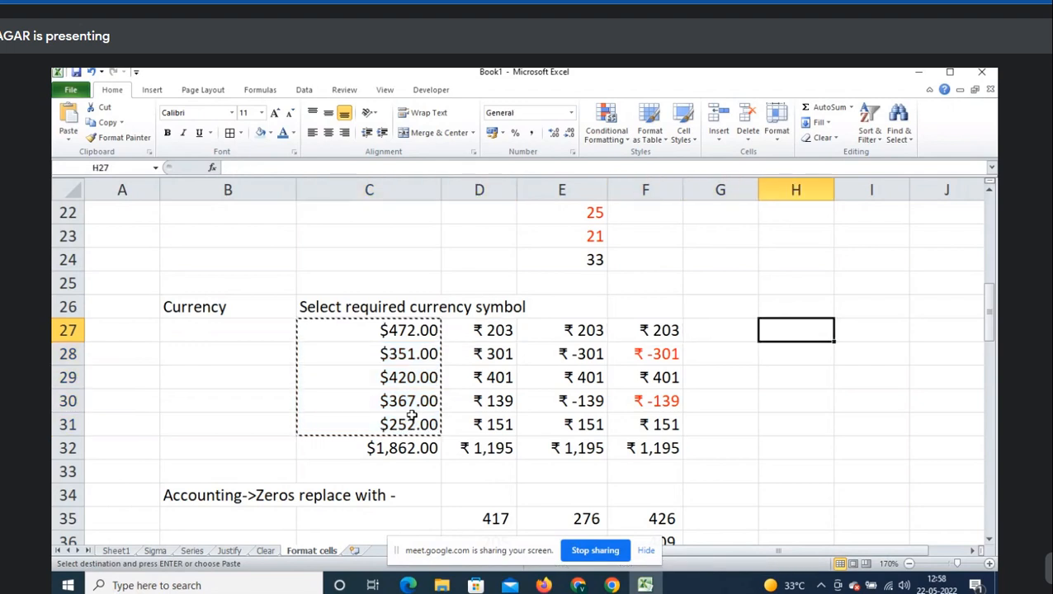
key("shift+F10")
key("v")
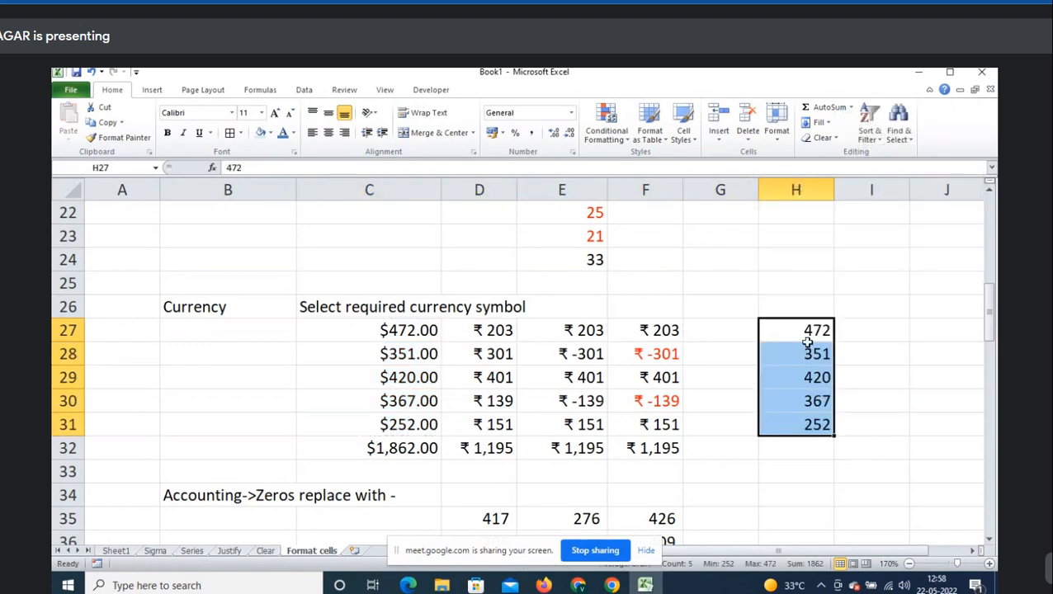
- Format H27:H28 as rupee Currency
left_click_drag(812, 336, 809, 353)
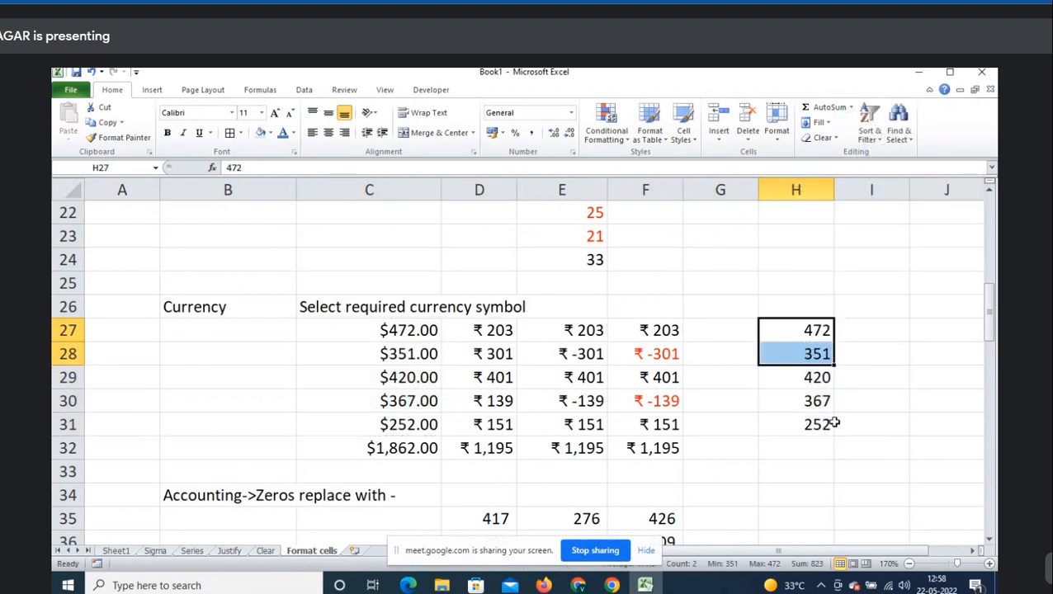
key("ctrl+1")
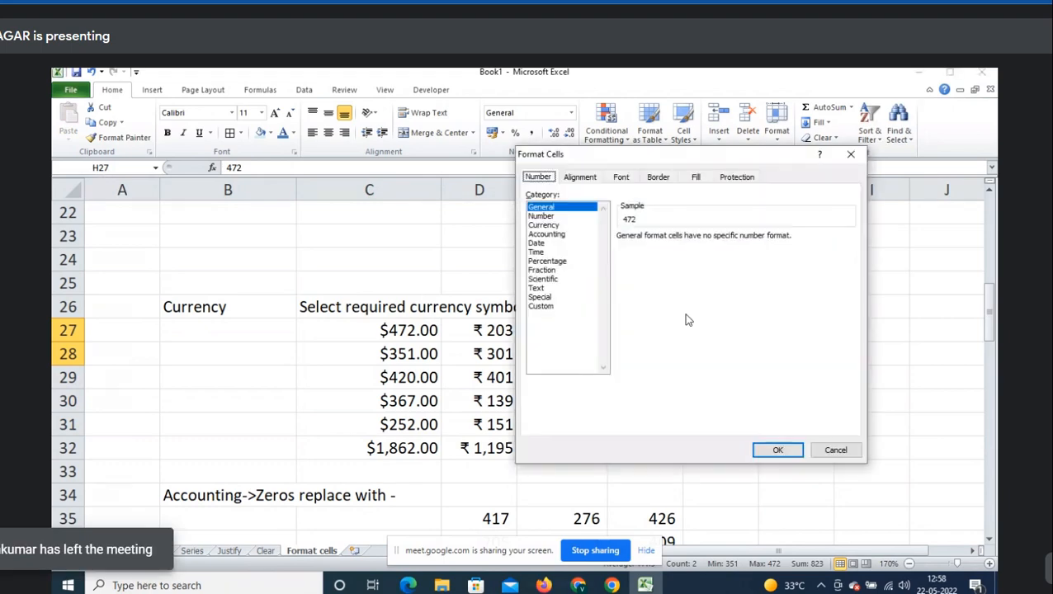
left_click(546, 225)
left_click(777, 450)
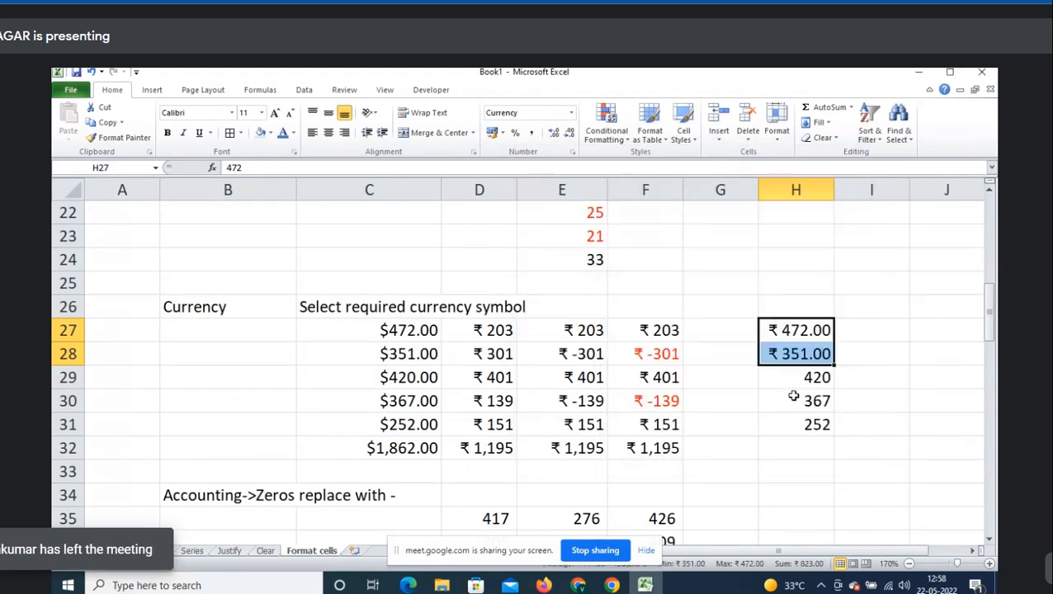
- Format H30:H31 as Currency with the English (Singapore) dollar symbol
left_click_drag(796, 402, 797, 421)
key("ctrl+1")
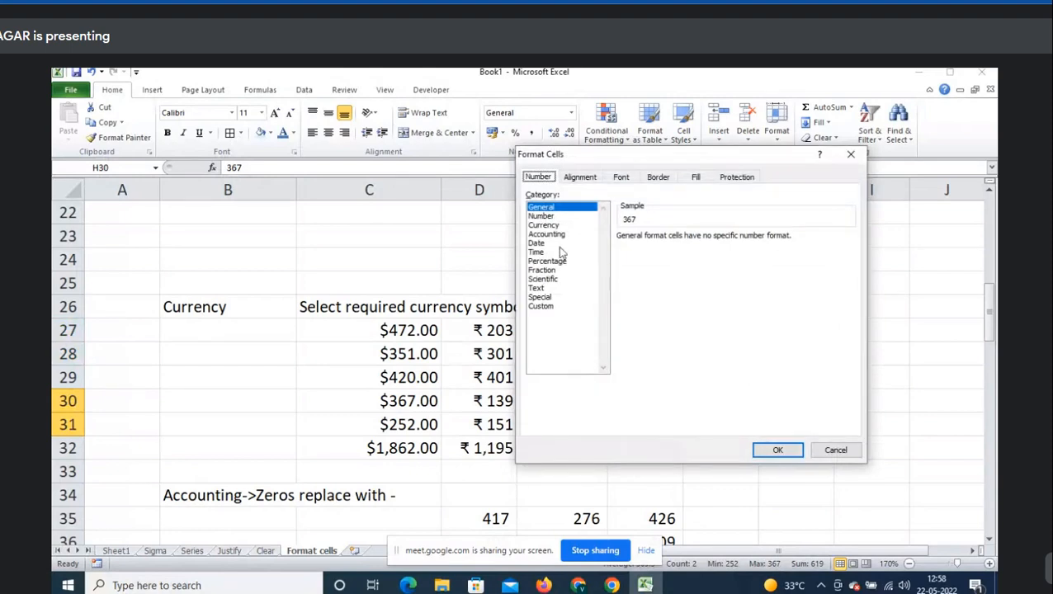
left_click(557, 225)
left_click(709, 255)
scroll(702, 304, "down", 5)
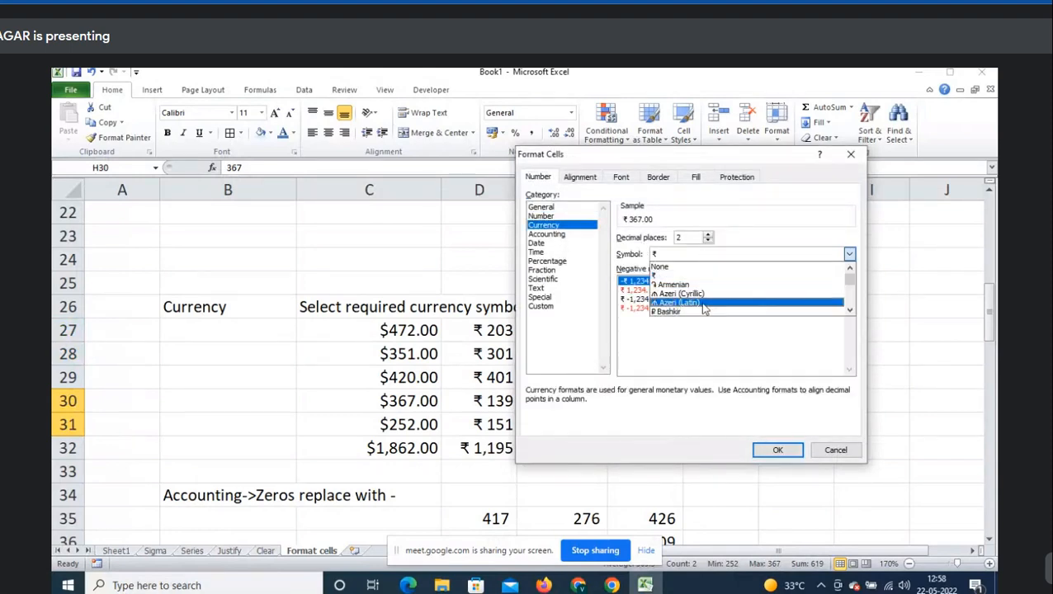
scroll(705, 312, "down", 3)
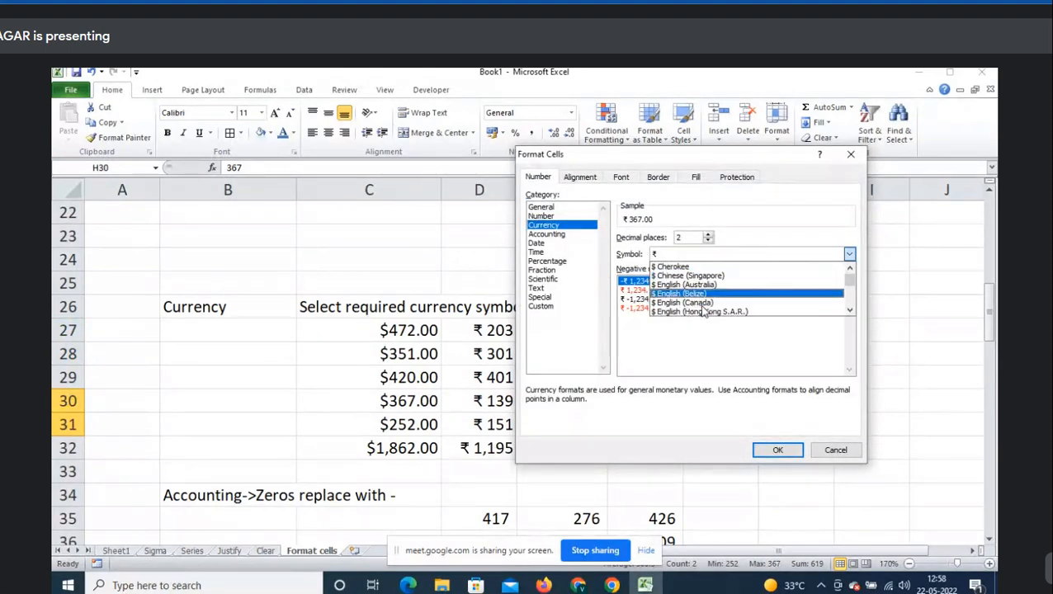
scroll(709, 310, "down", 3)
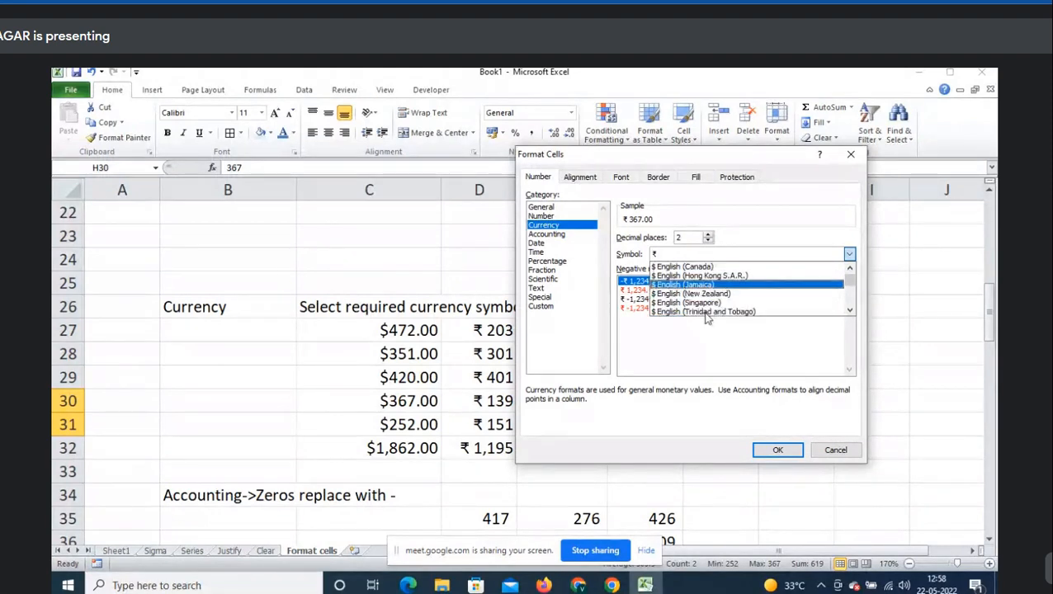
left_click(710, 303)
left_click(776, 450)
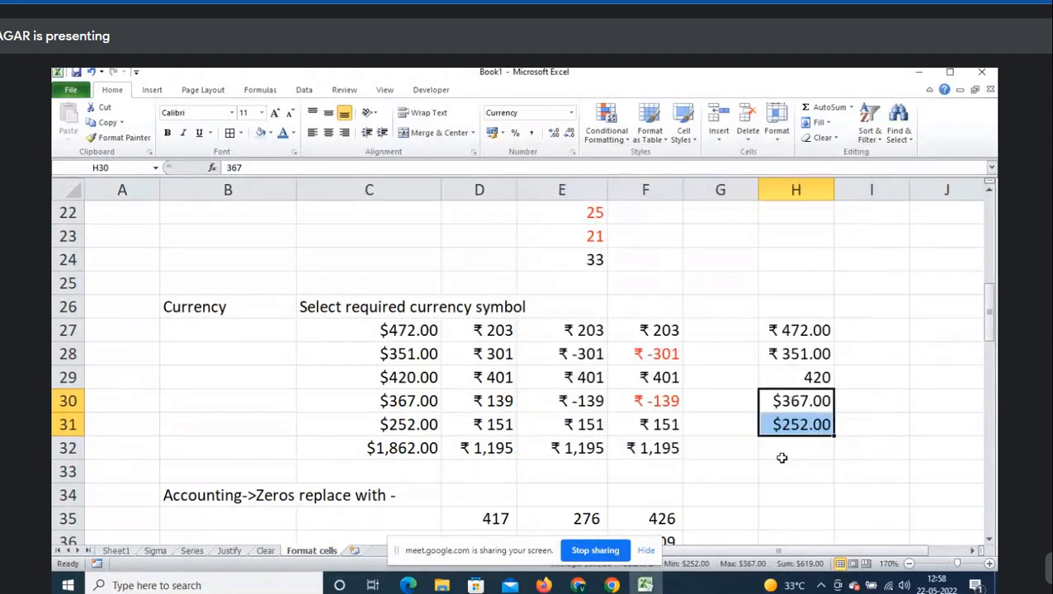
left_click(781, 454)
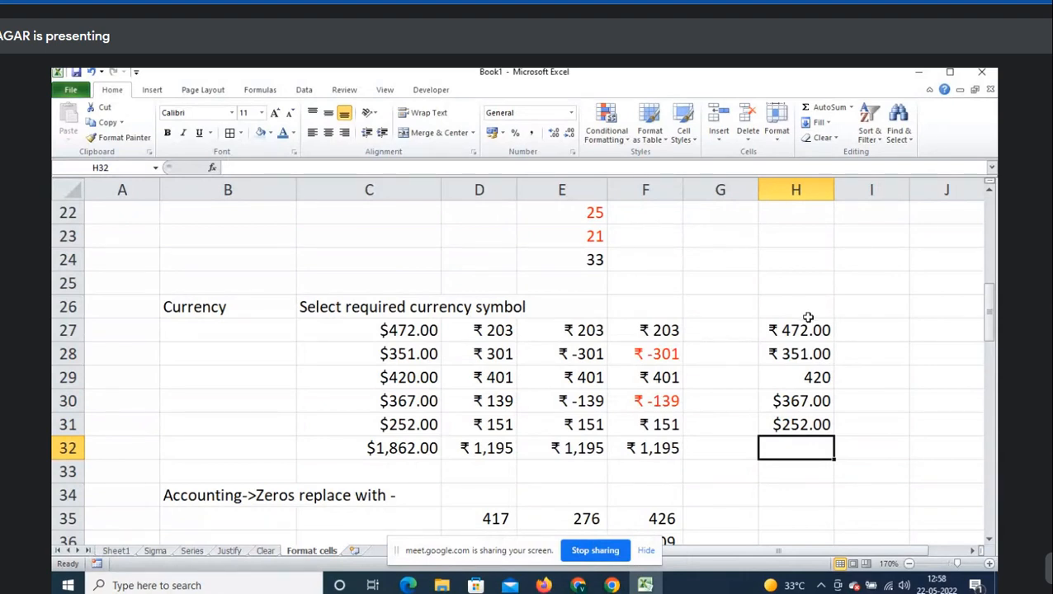
- Clear the pasted example amounts from H26:H31
left_click_drag(807, 315, 808, 433)
key("Delete")
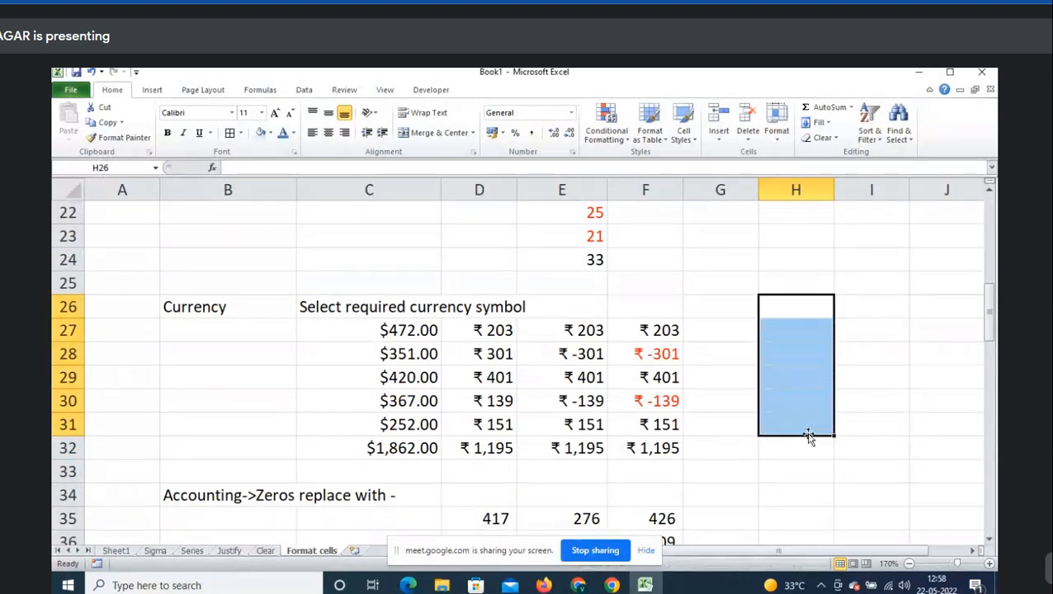
left_click(811, 334)
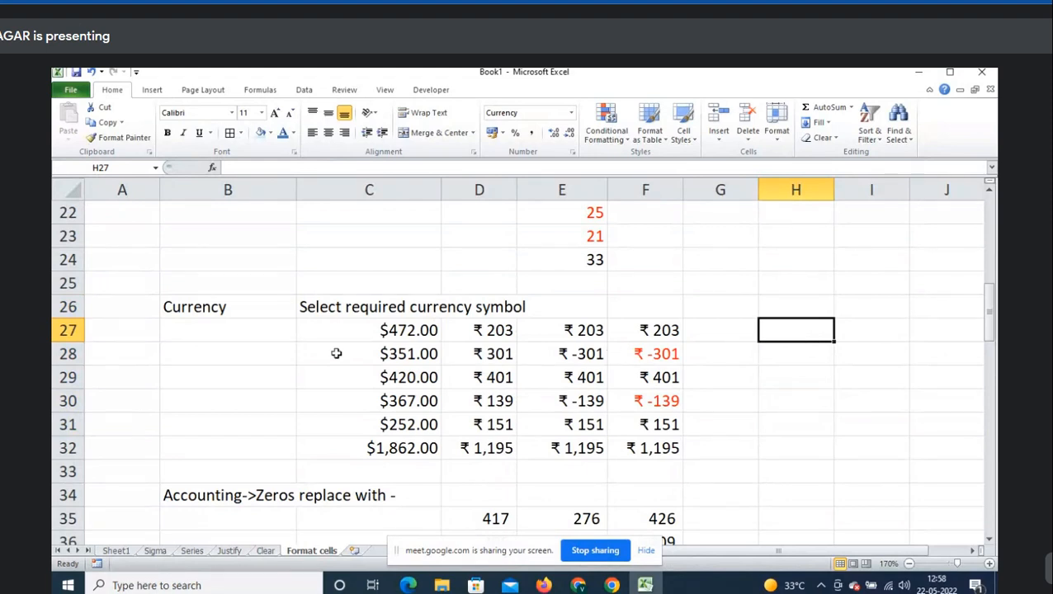
left_click(382, 328)
- Type US and UK labels into G27:G28, then delete them again
left_click(735, 329)
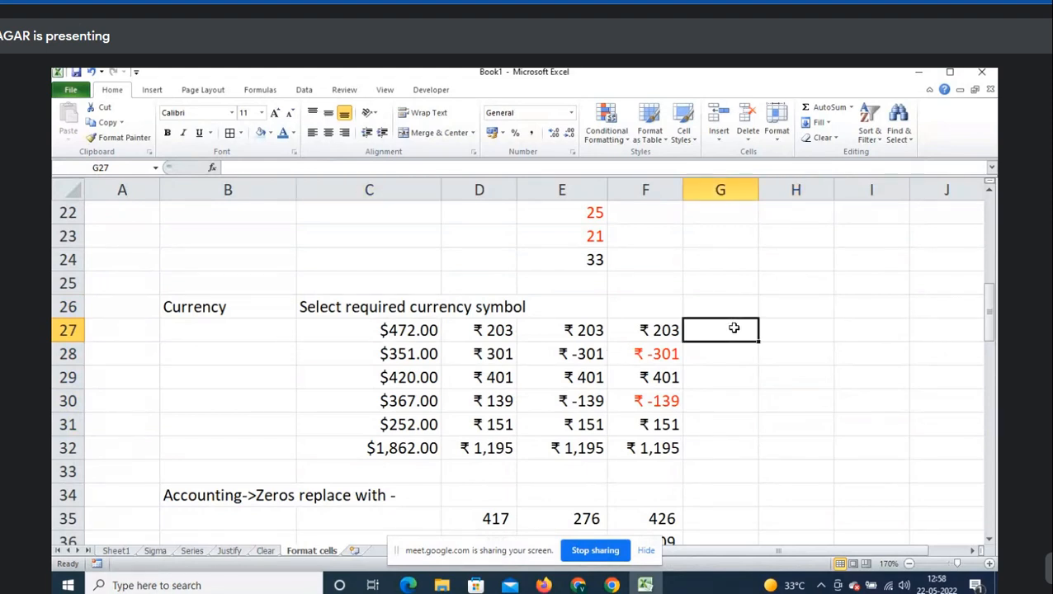
type("US")
key("Return")
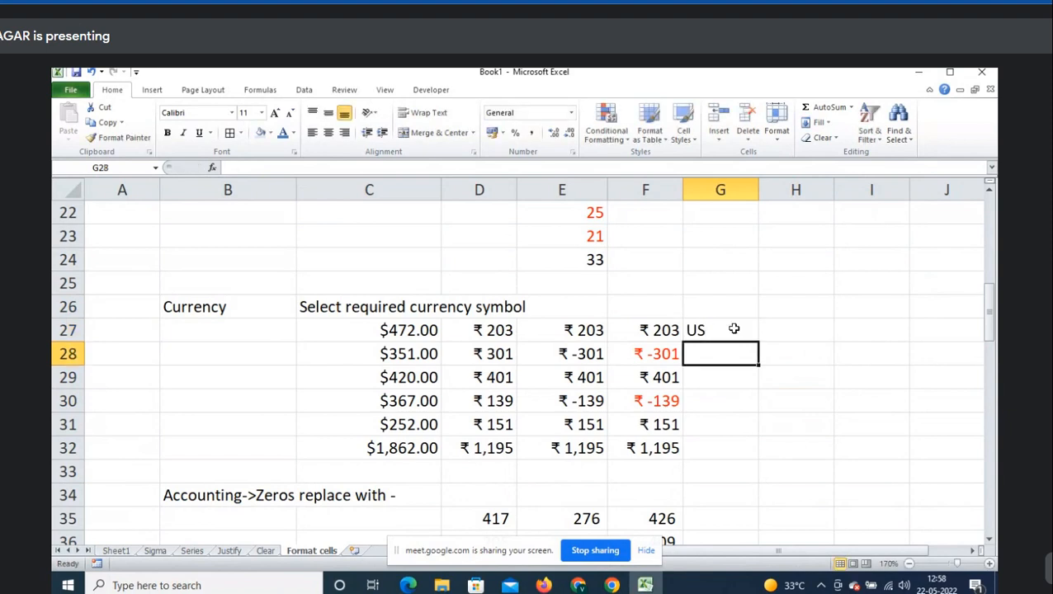
type("UK")
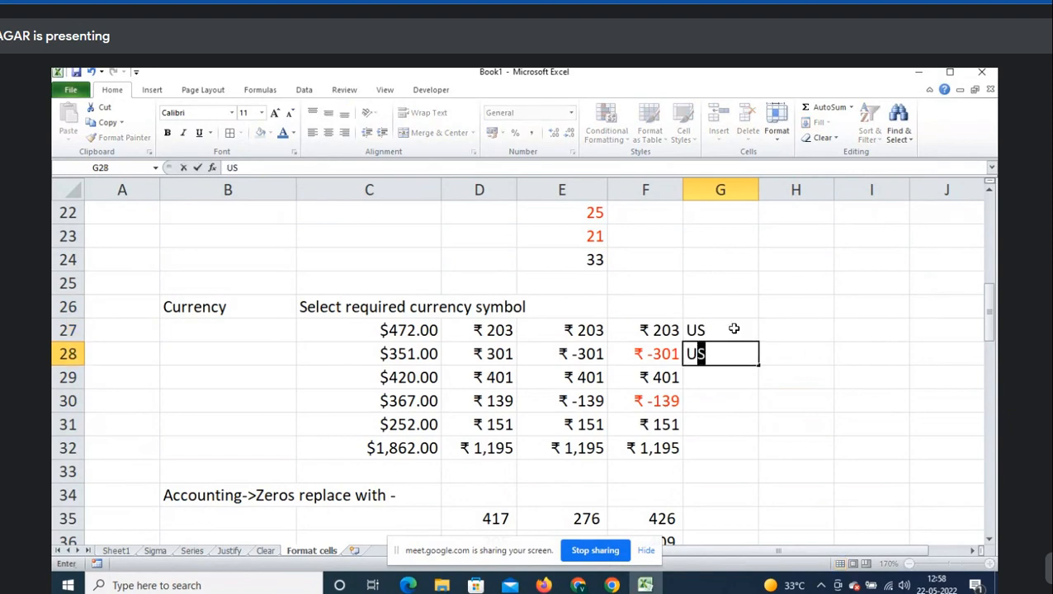
key("Return")
left_click(734, 329)
key("shift+Down")
key("Delete")
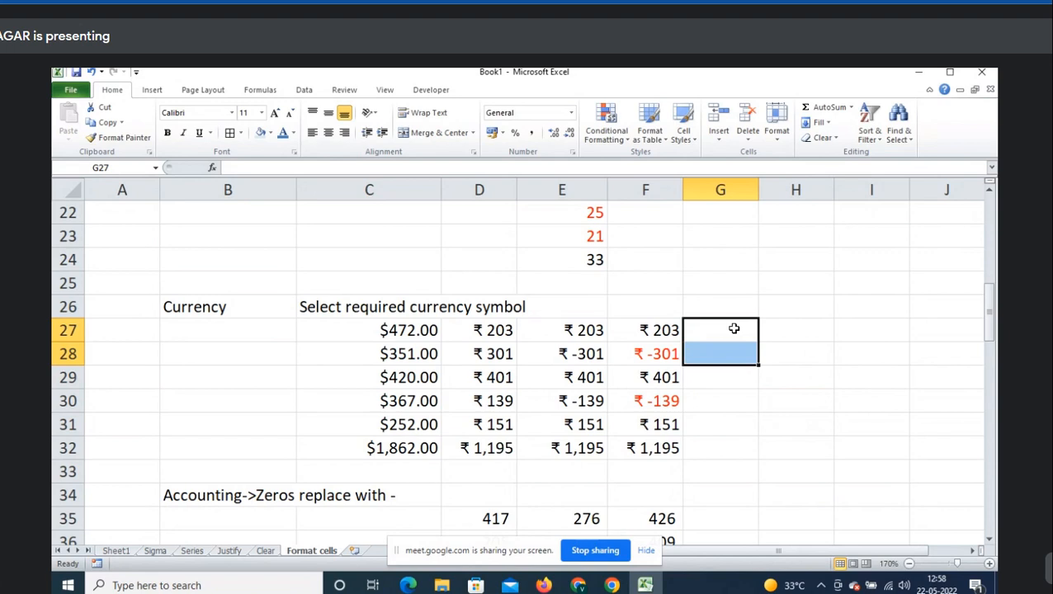
left_click(734, 329)
- Switch to the Justify sheet and select the old month entries in A1:A7
left_click(408, 333)
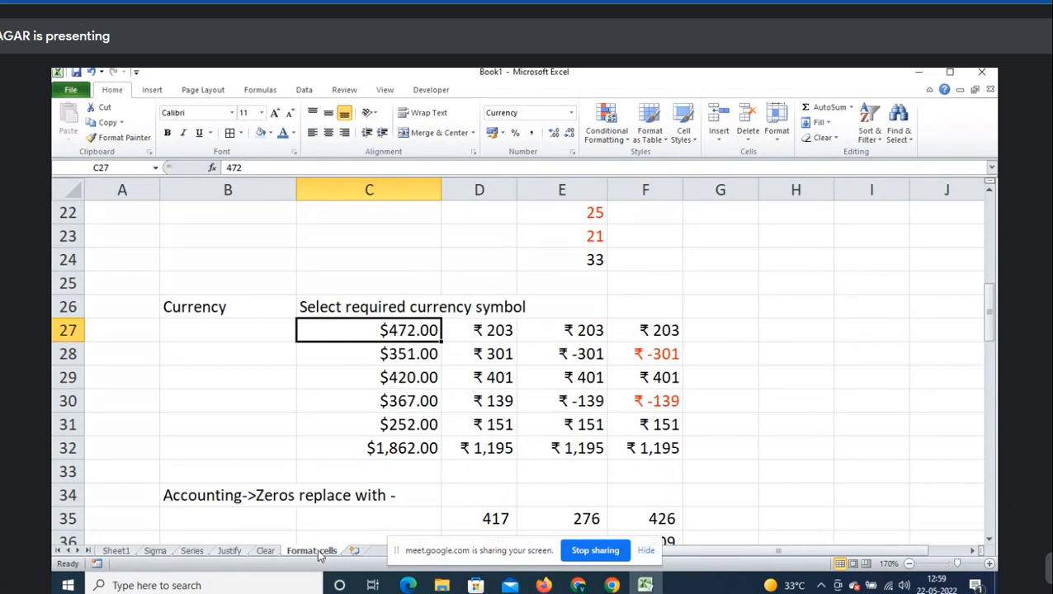
left_click(235, 550)
left_click_drag(130, 216, 130, 368)
- Clear the old month entries and return to cell A1
key("Delete")
key("Up")
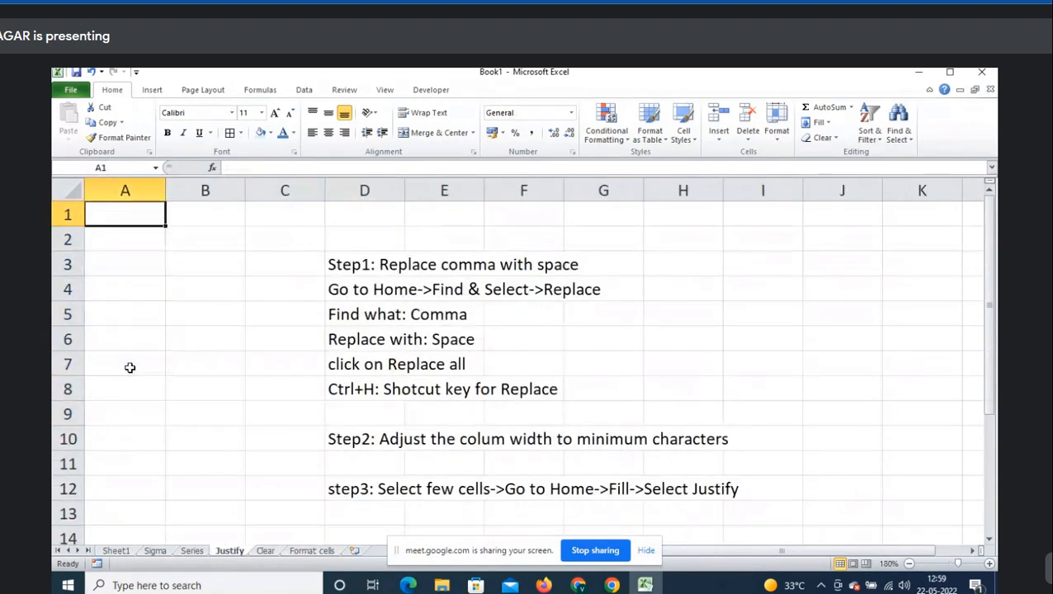
key("shift+Down")
key("shift+Right")
key("shift+Down")
key("shift+Down")
key("shift+Down")
key("Up")
- Type January,February,March,April,May,June,July into cell A1
type("January,")
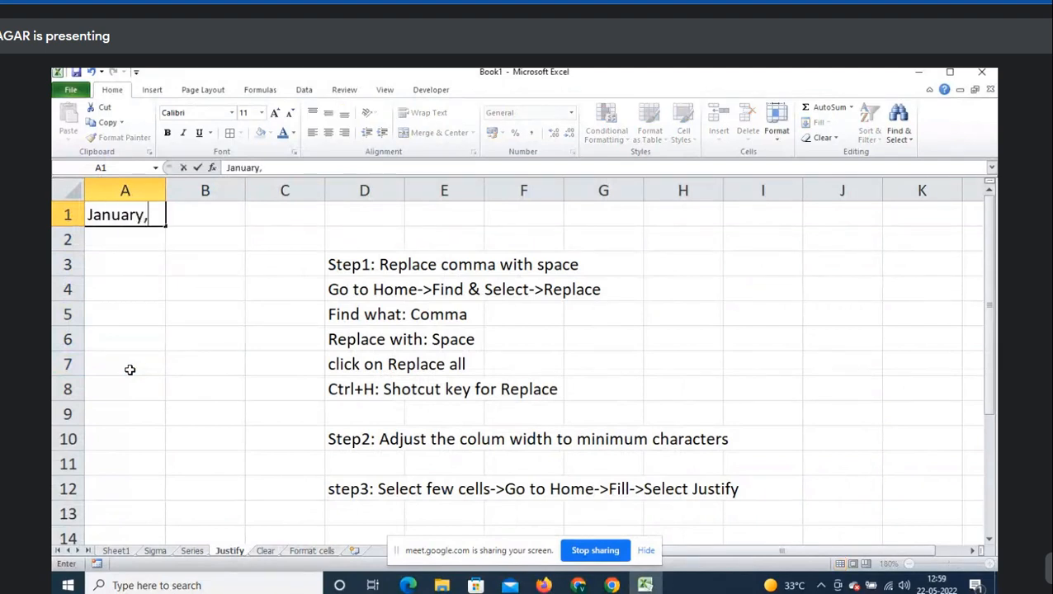
type("Februay")
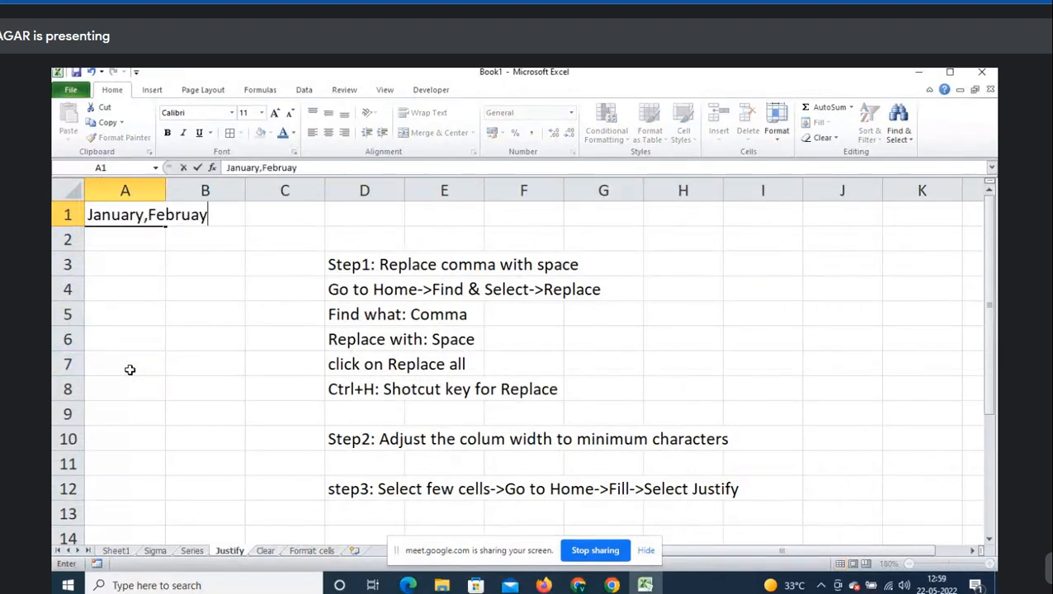
key("BackSpace")
key("BackSpace")
key("BackSpace")
type("uary,March,Apri")
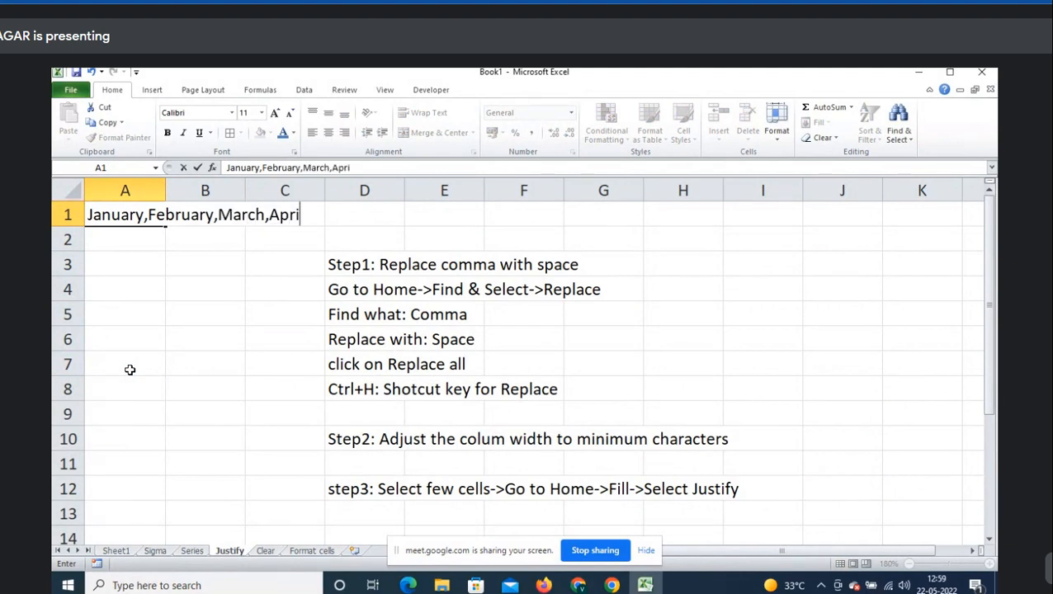
type("l,May,June")
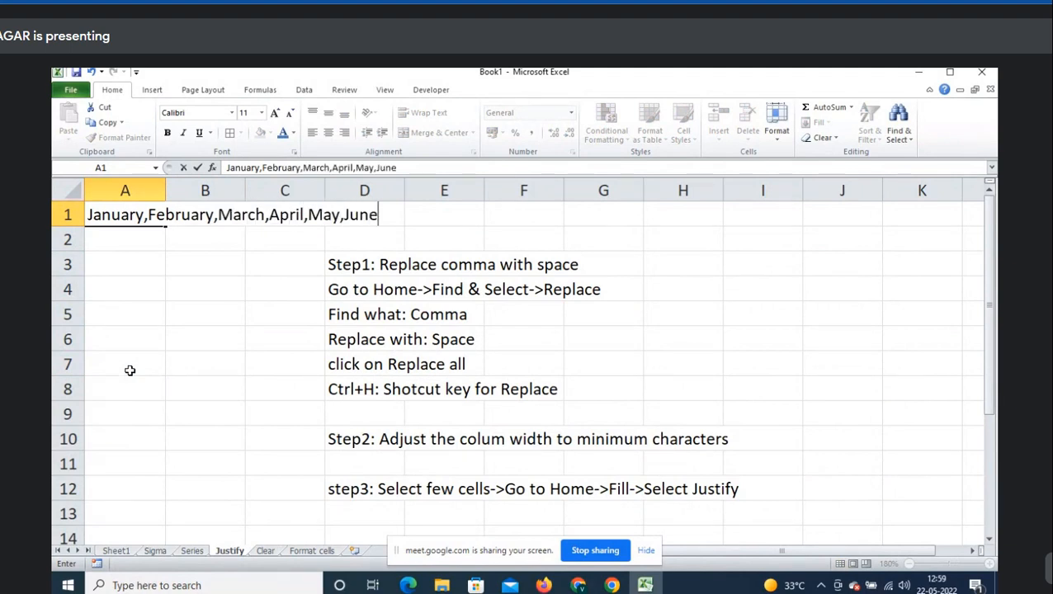
type(",Ju")
key("BackSpace")
type("Julyy")
key("Return")
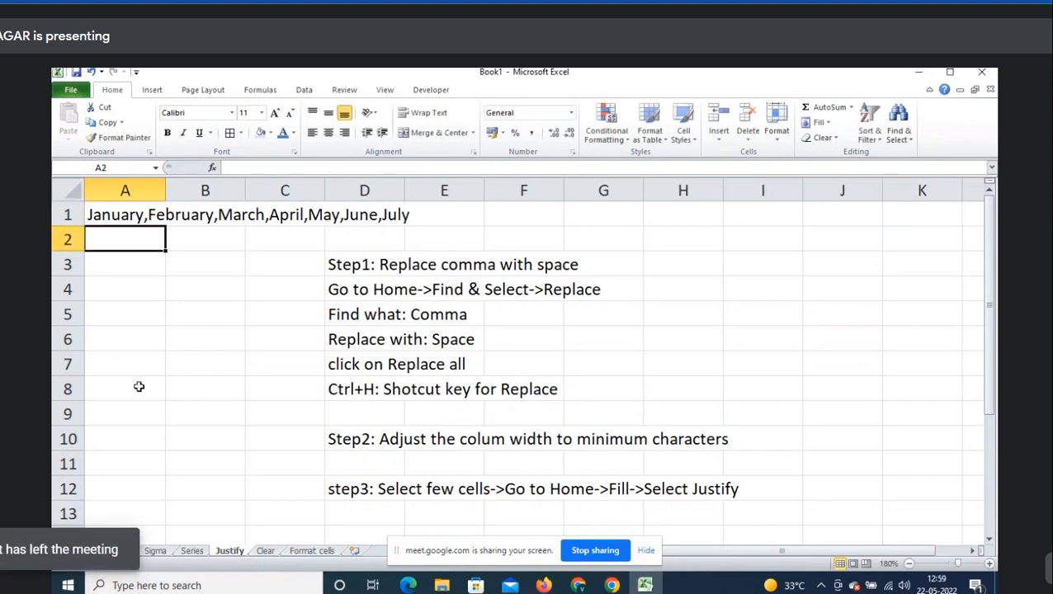
- Select A1:A3 as the range below the month list
left_click(106, 217)
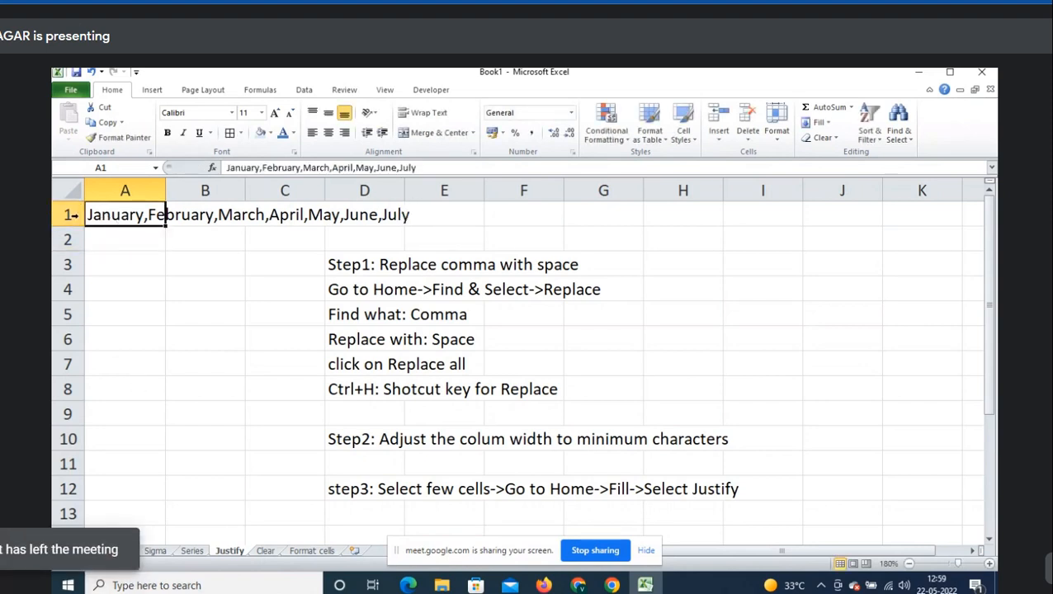
left_click_drag(137, 217, 116, 357)
left_click_drag(118, 215, 121, 333)
left_click(127, 214)
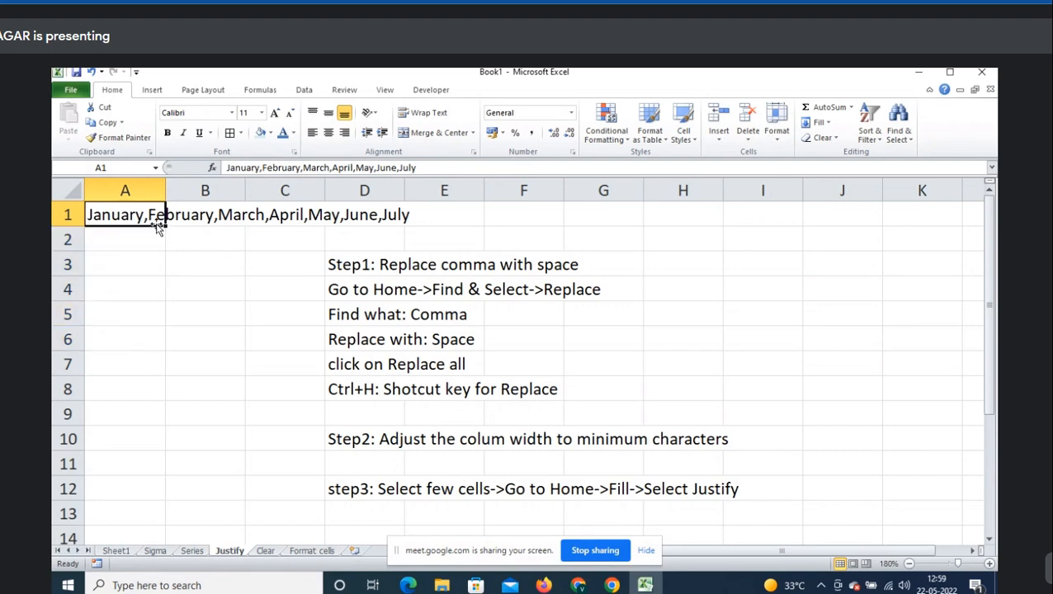
left_click_drag(142, 213, 143, 291)
left_click_drag(132, 215, 133, 261)
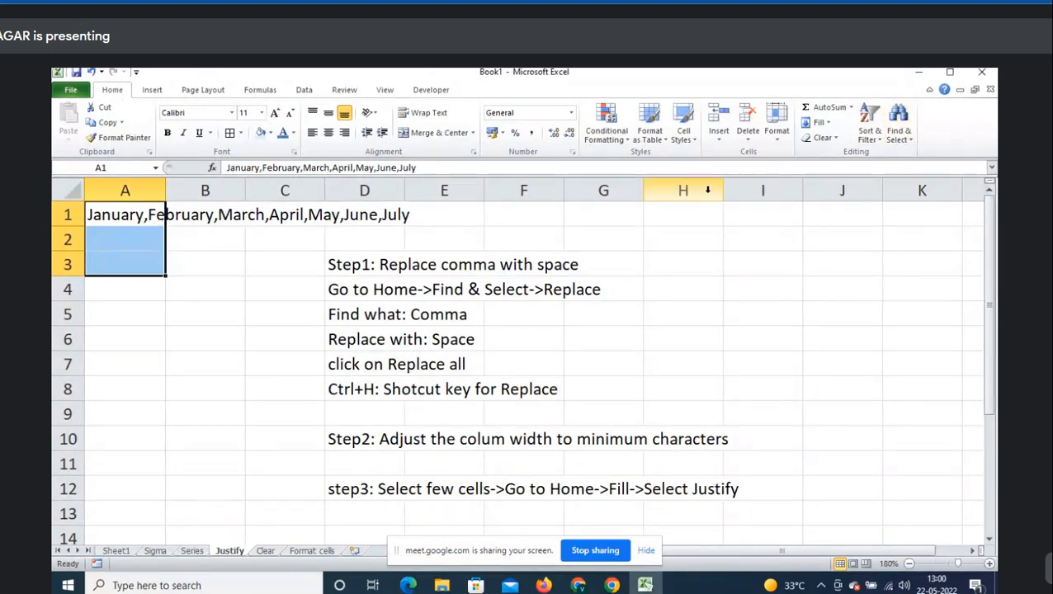
- Use Find and Replace to swap all commas for spaces (6 replacements), then reselect A1
left_click(898, 124)
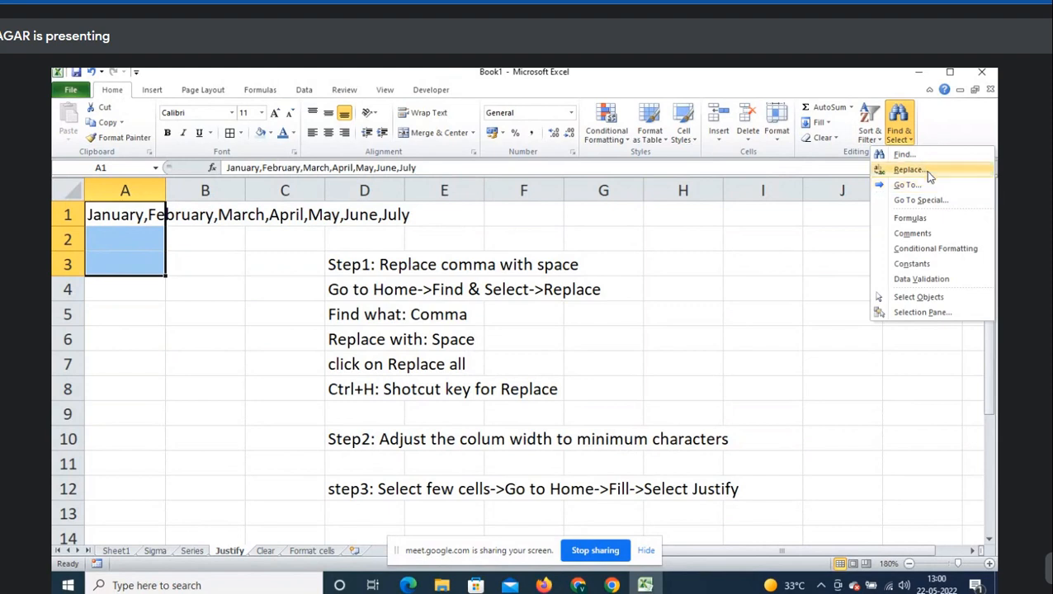
left_click(912, 170)
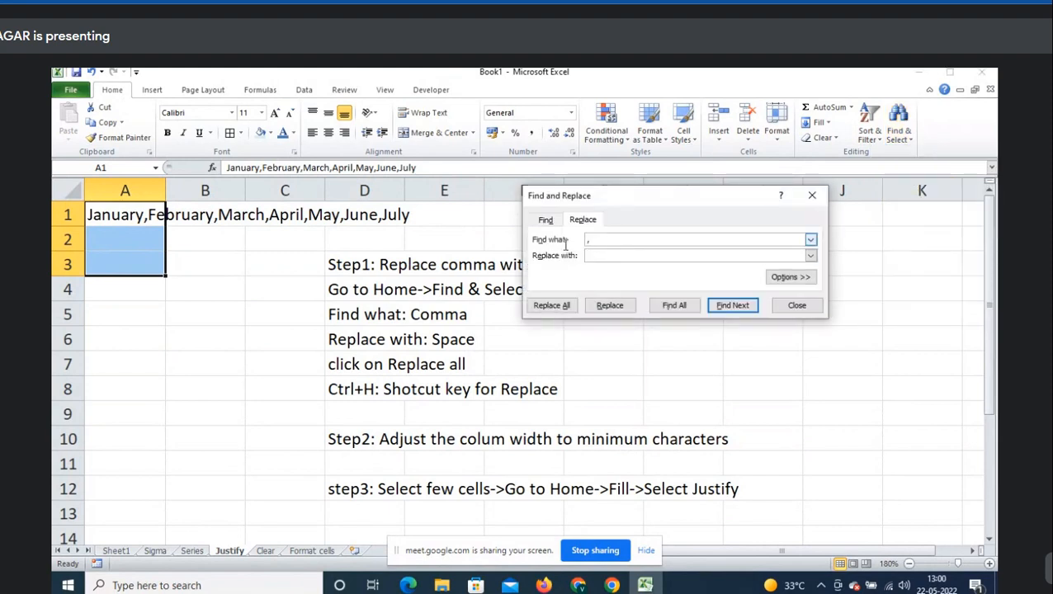
left_click(733, 240)
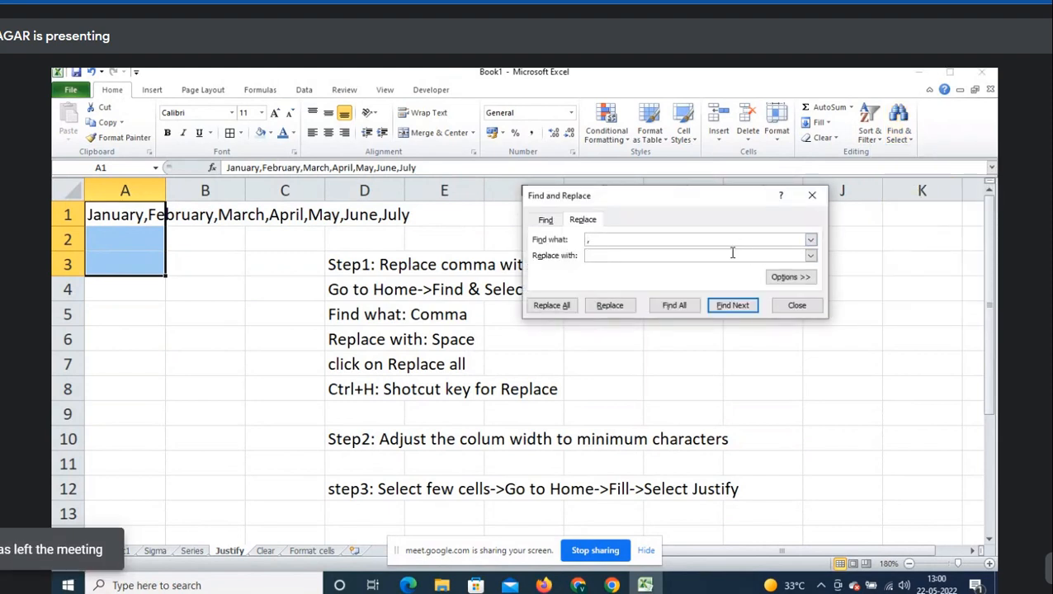
left_click(707, 258)
left_click(560, 310)
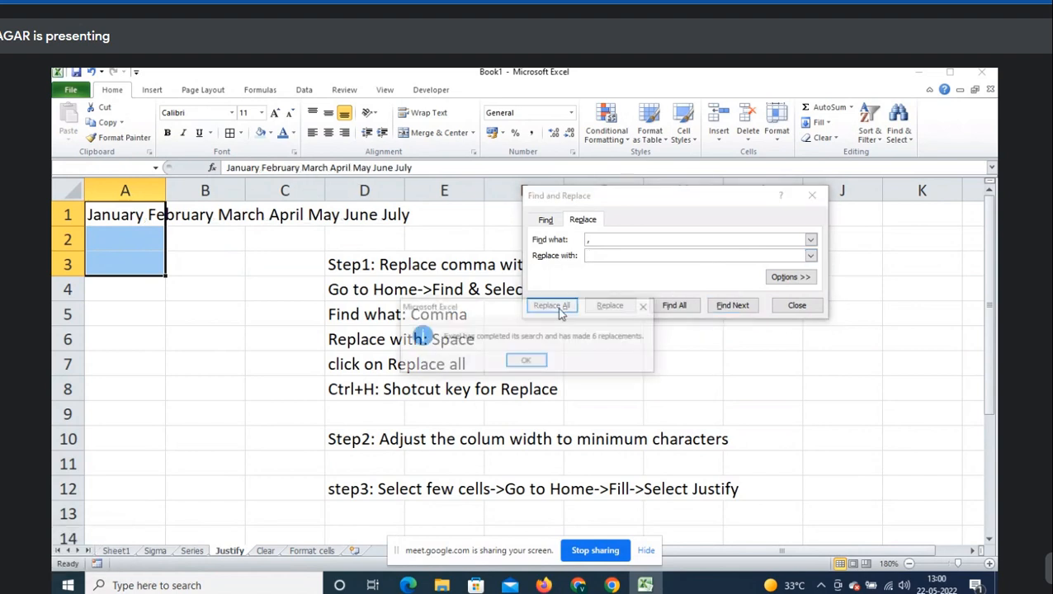
left_click(529, 366)
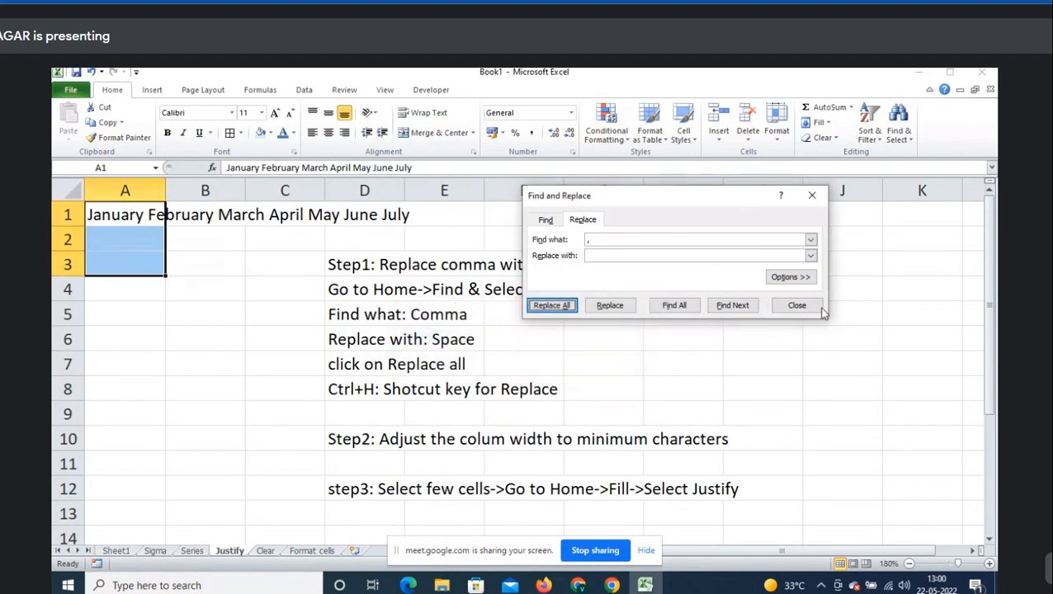
left_click(819, 307)
left_click(240, 309)
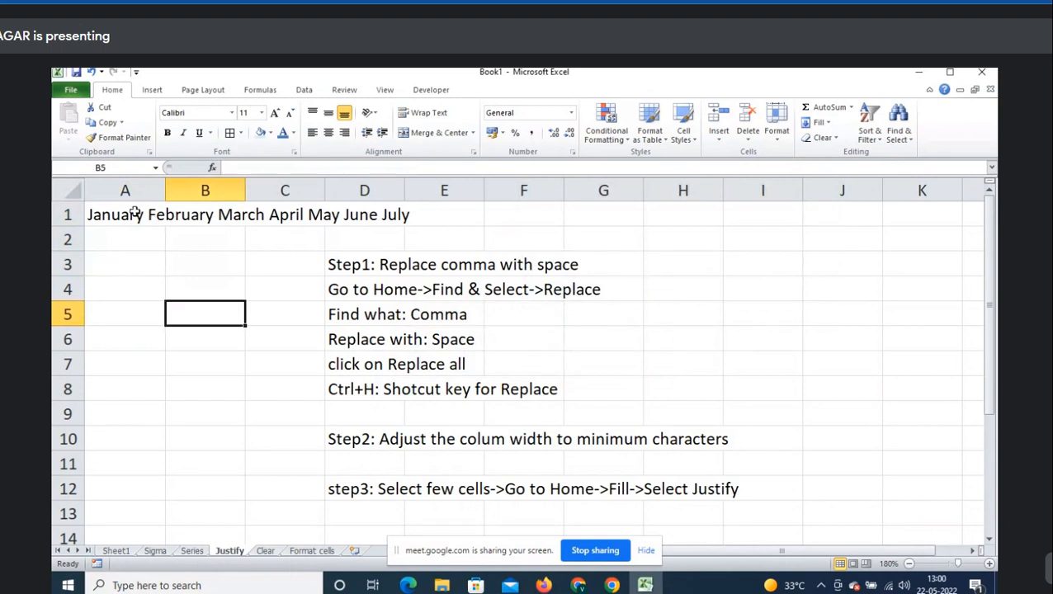
left_click(135, 211)
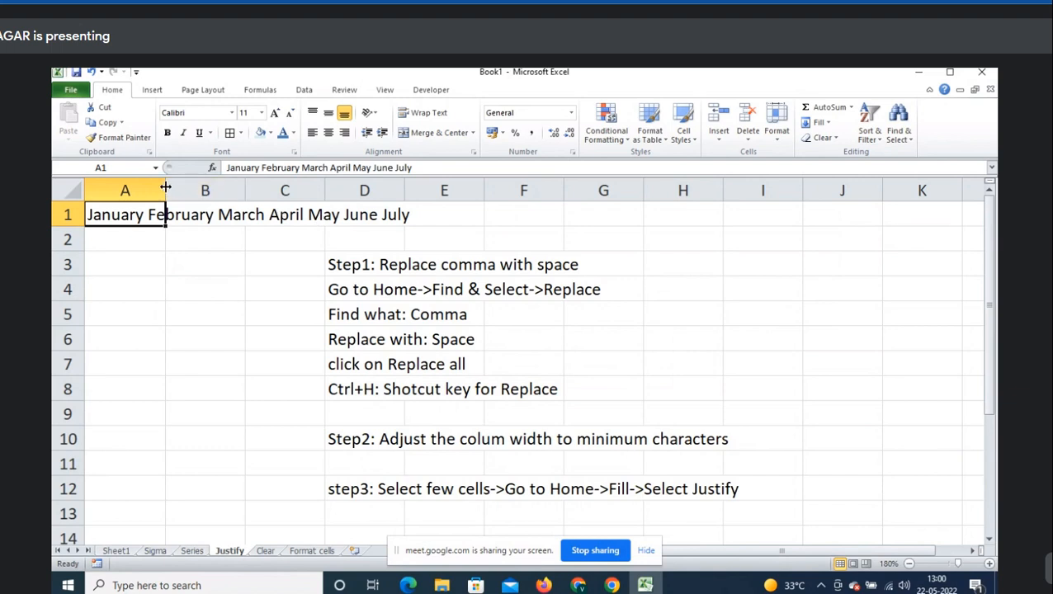
- Narrow column A, apply Fill > Justify to A1:A3, then widen column A to fit the months
left_click_drag(165, 188, 115, 190)
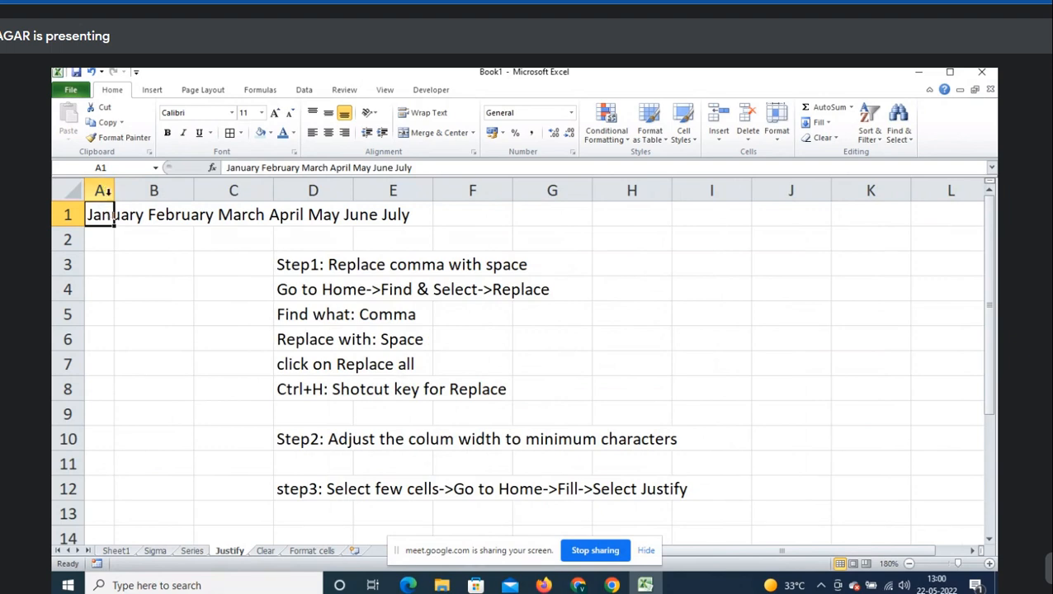
left_click_drag(106, 213, 111, 359)
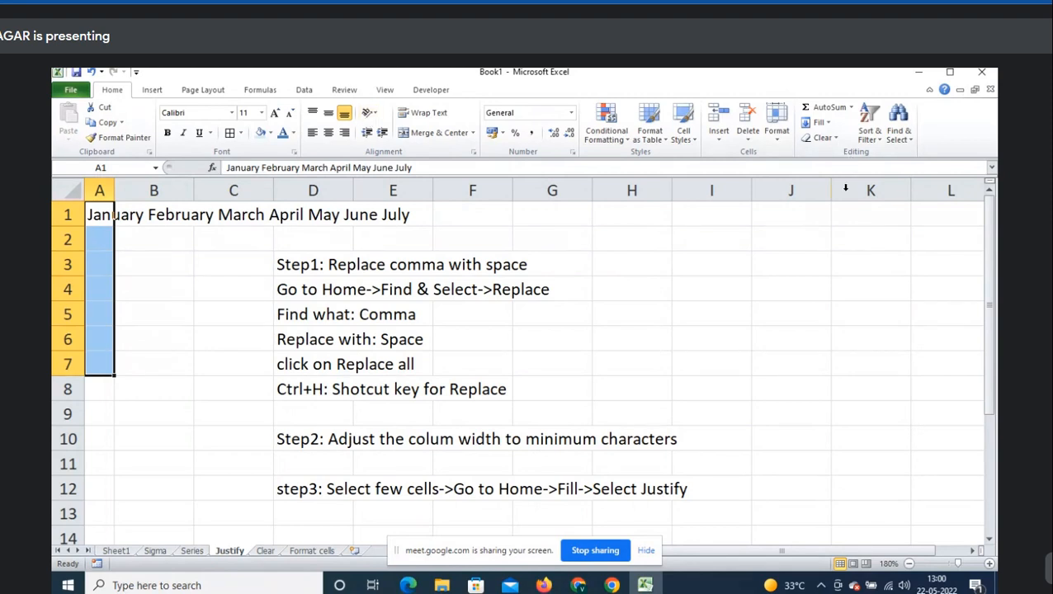
left_click(819, 122)
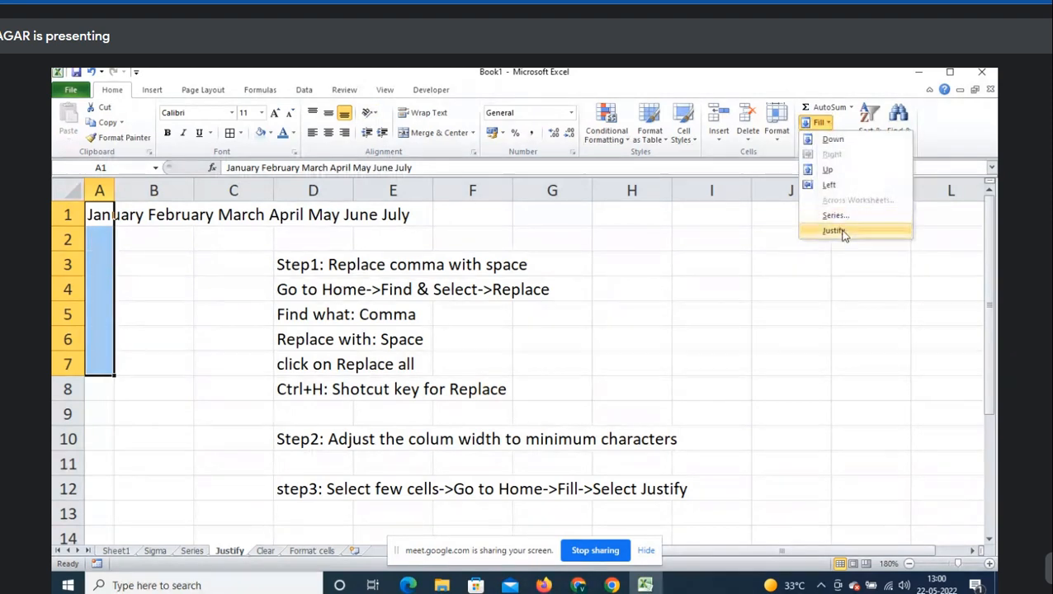
left_click(834, 231)
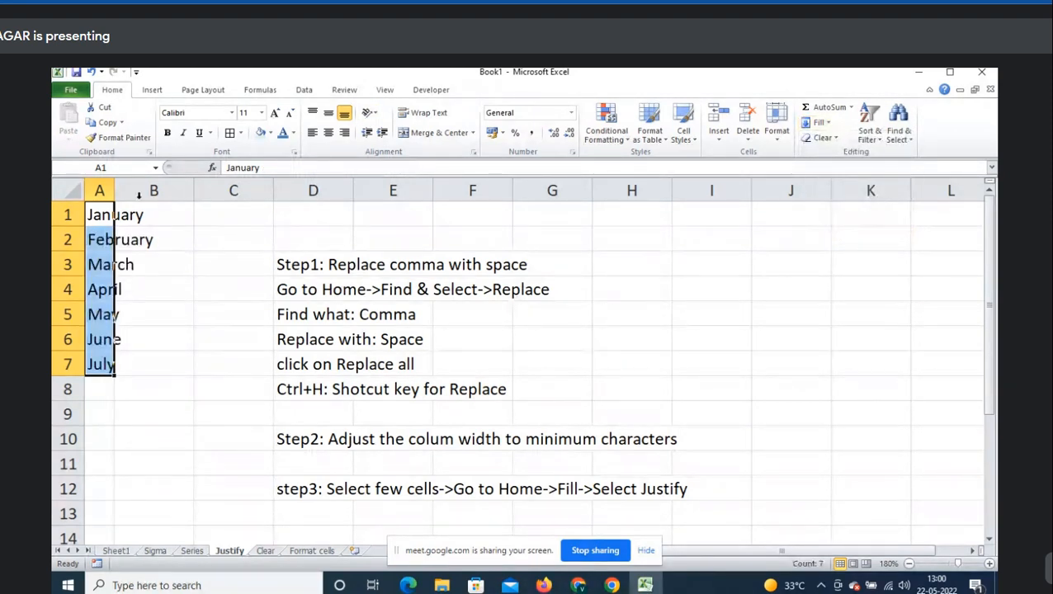
left_click_drag(115, 190, 174, 190)
left_click(185, 219)
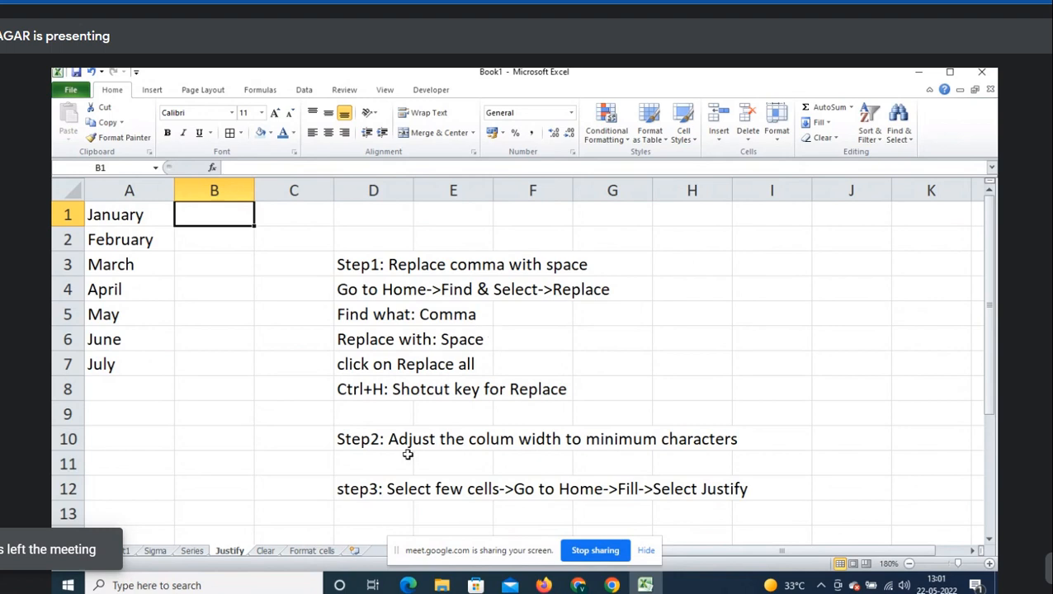
- Go back to the Format cells sheet and select cell G26
left_click(320, 552)
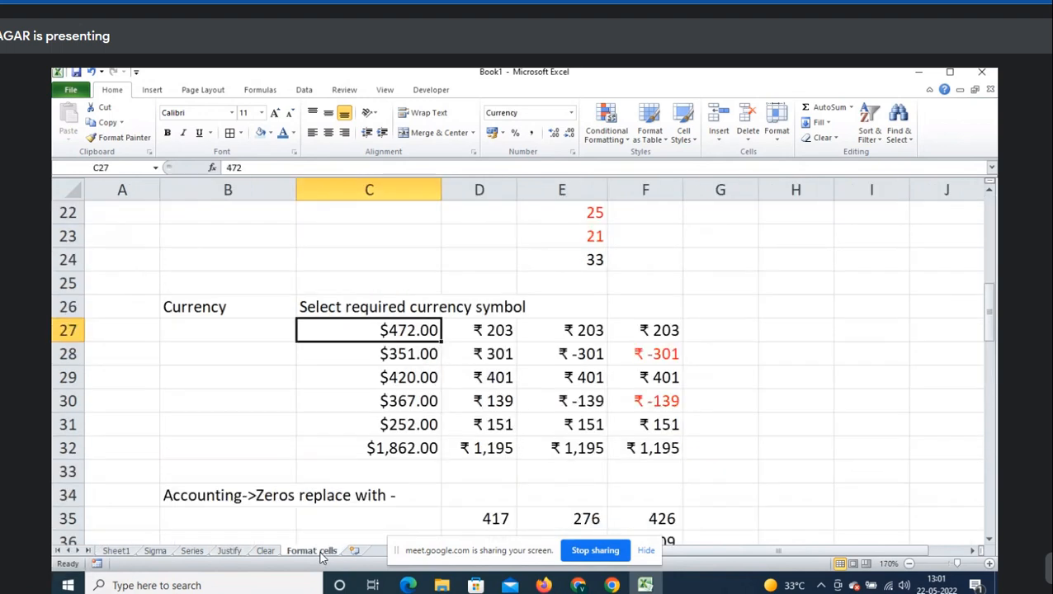
left_click(747, 299)
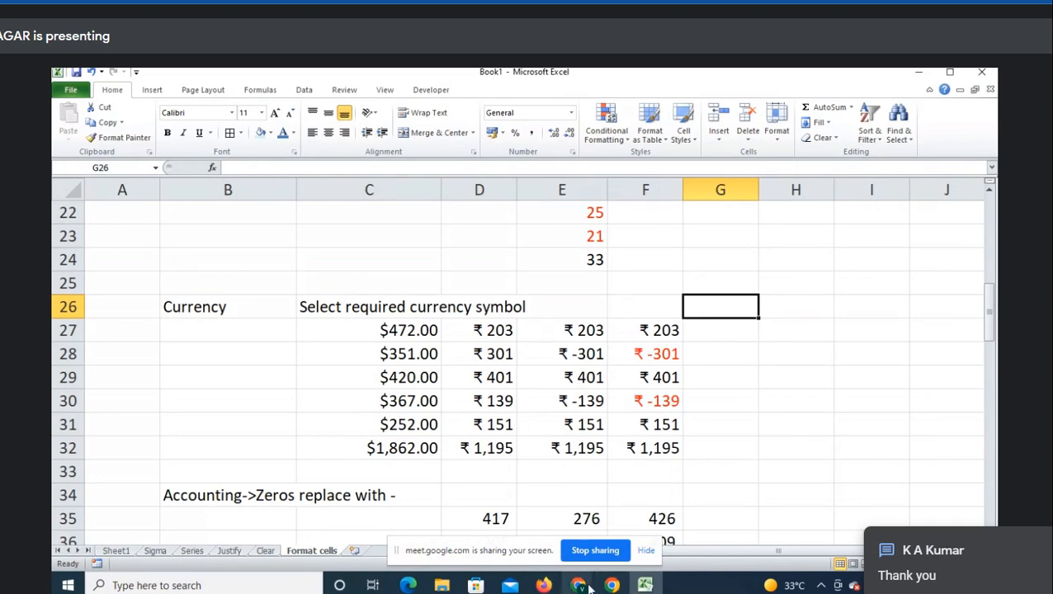
- Switch to the Google Meet window, open the chat panel, then stop screen sharing
mouse_move(582, 588)
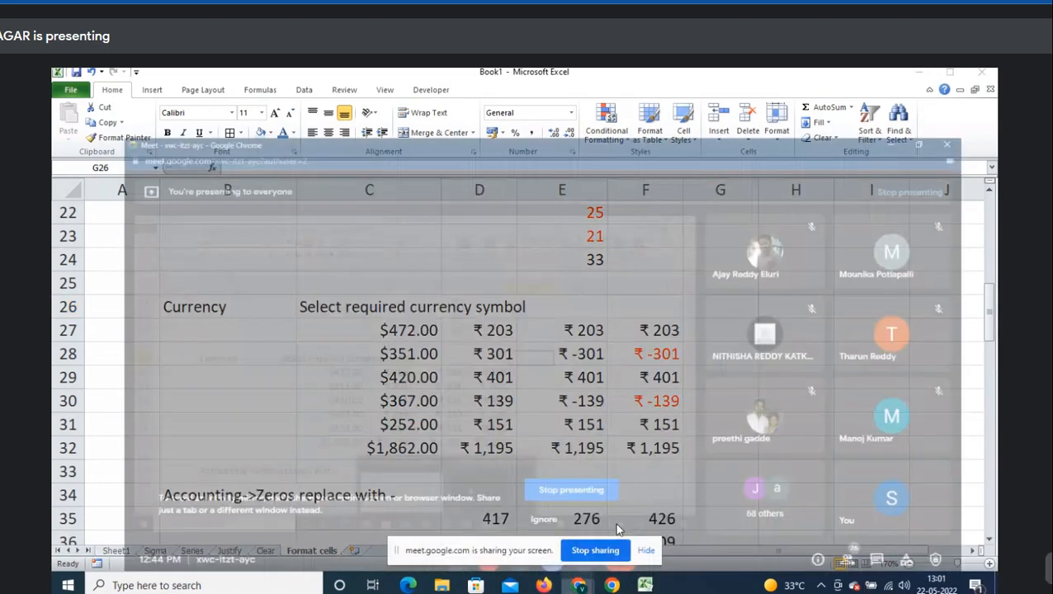
left_click(619, 520)
left_click(902, 543)
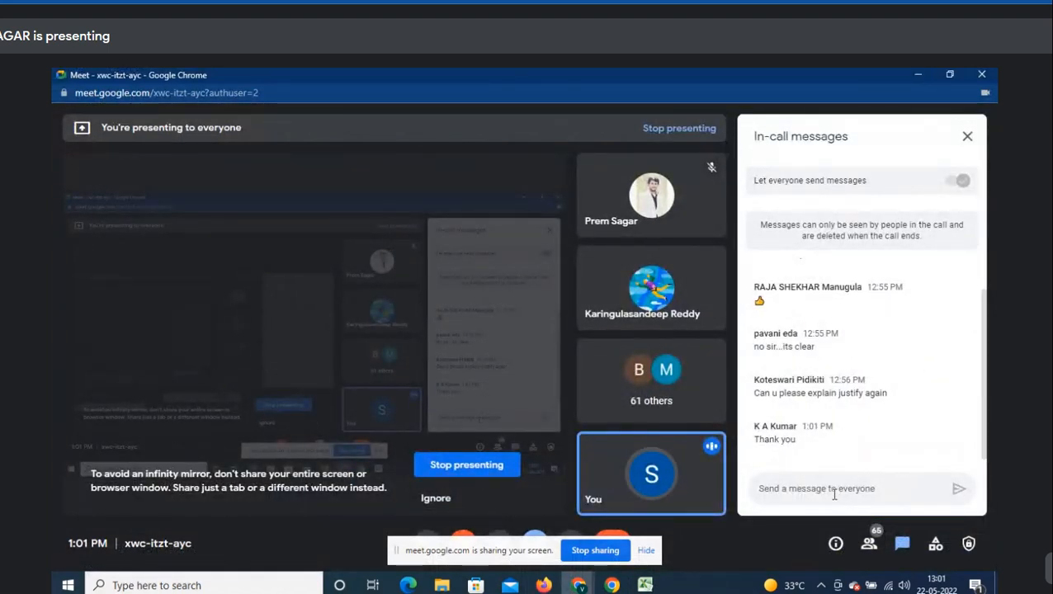
left_click(609, 552)
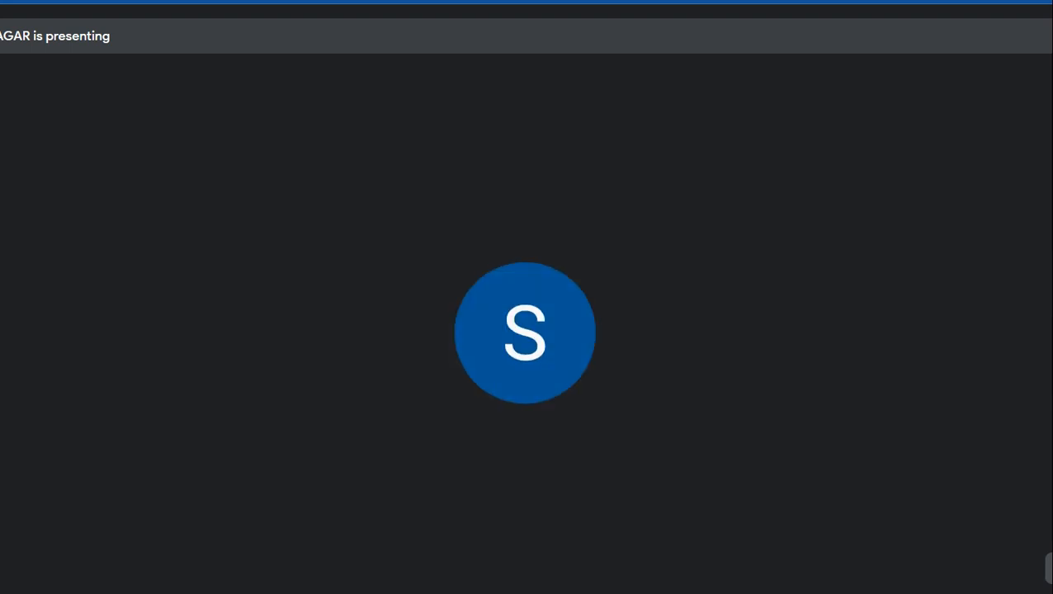